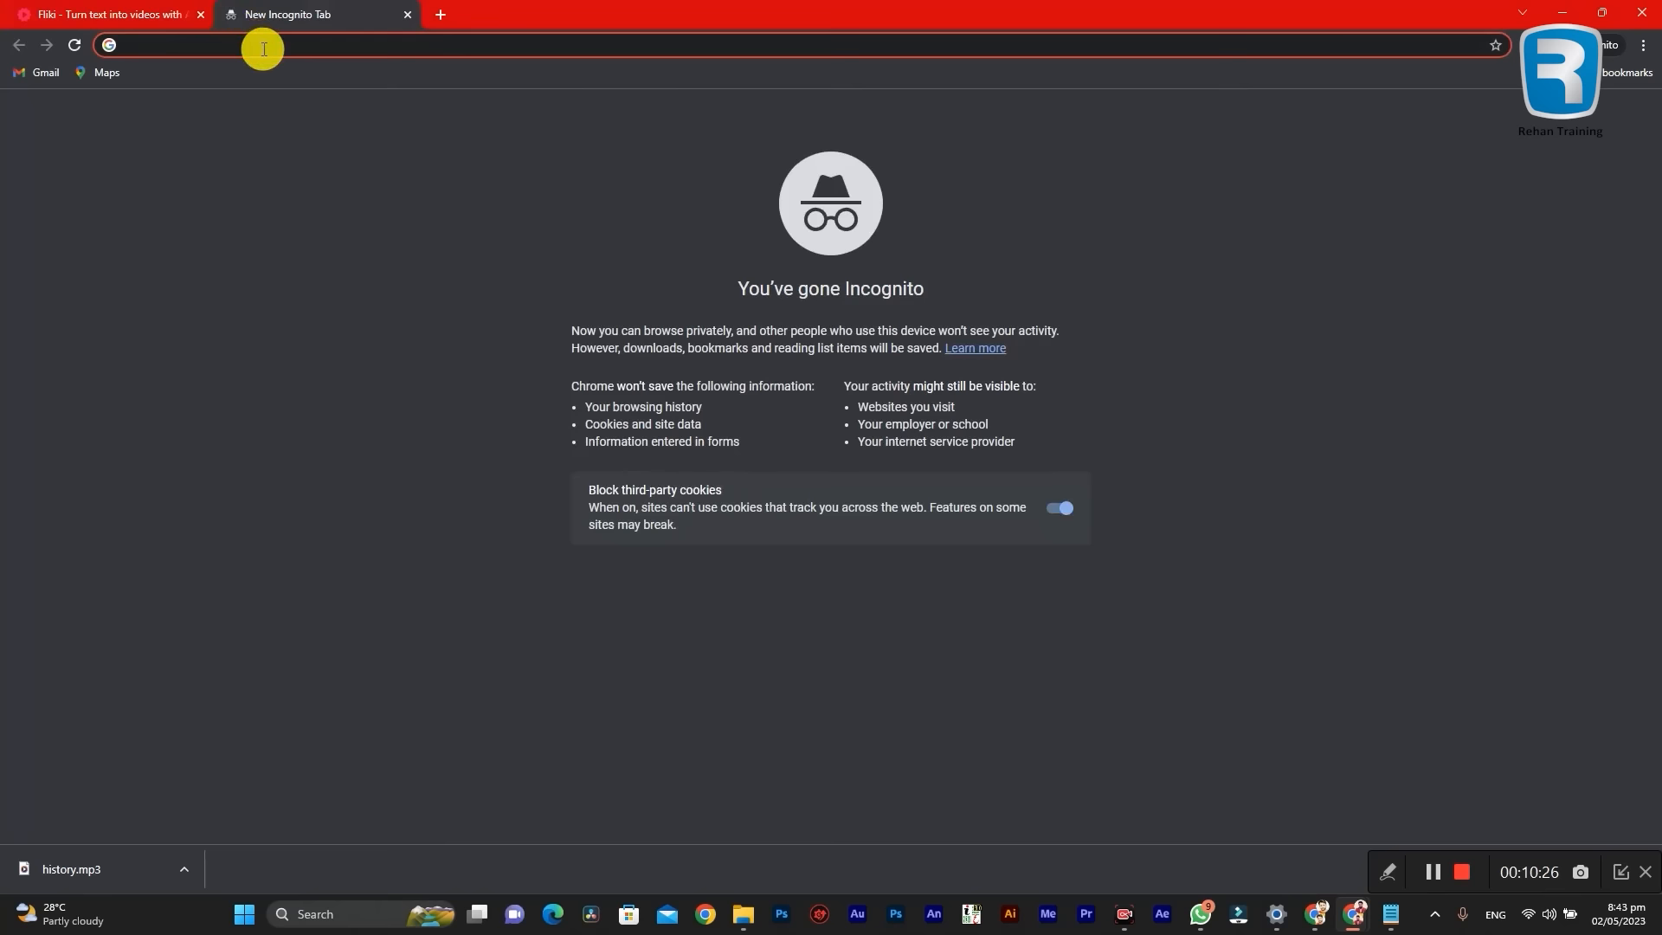
Step: Go to canva.com in the new incognito tab
type("canva.com")
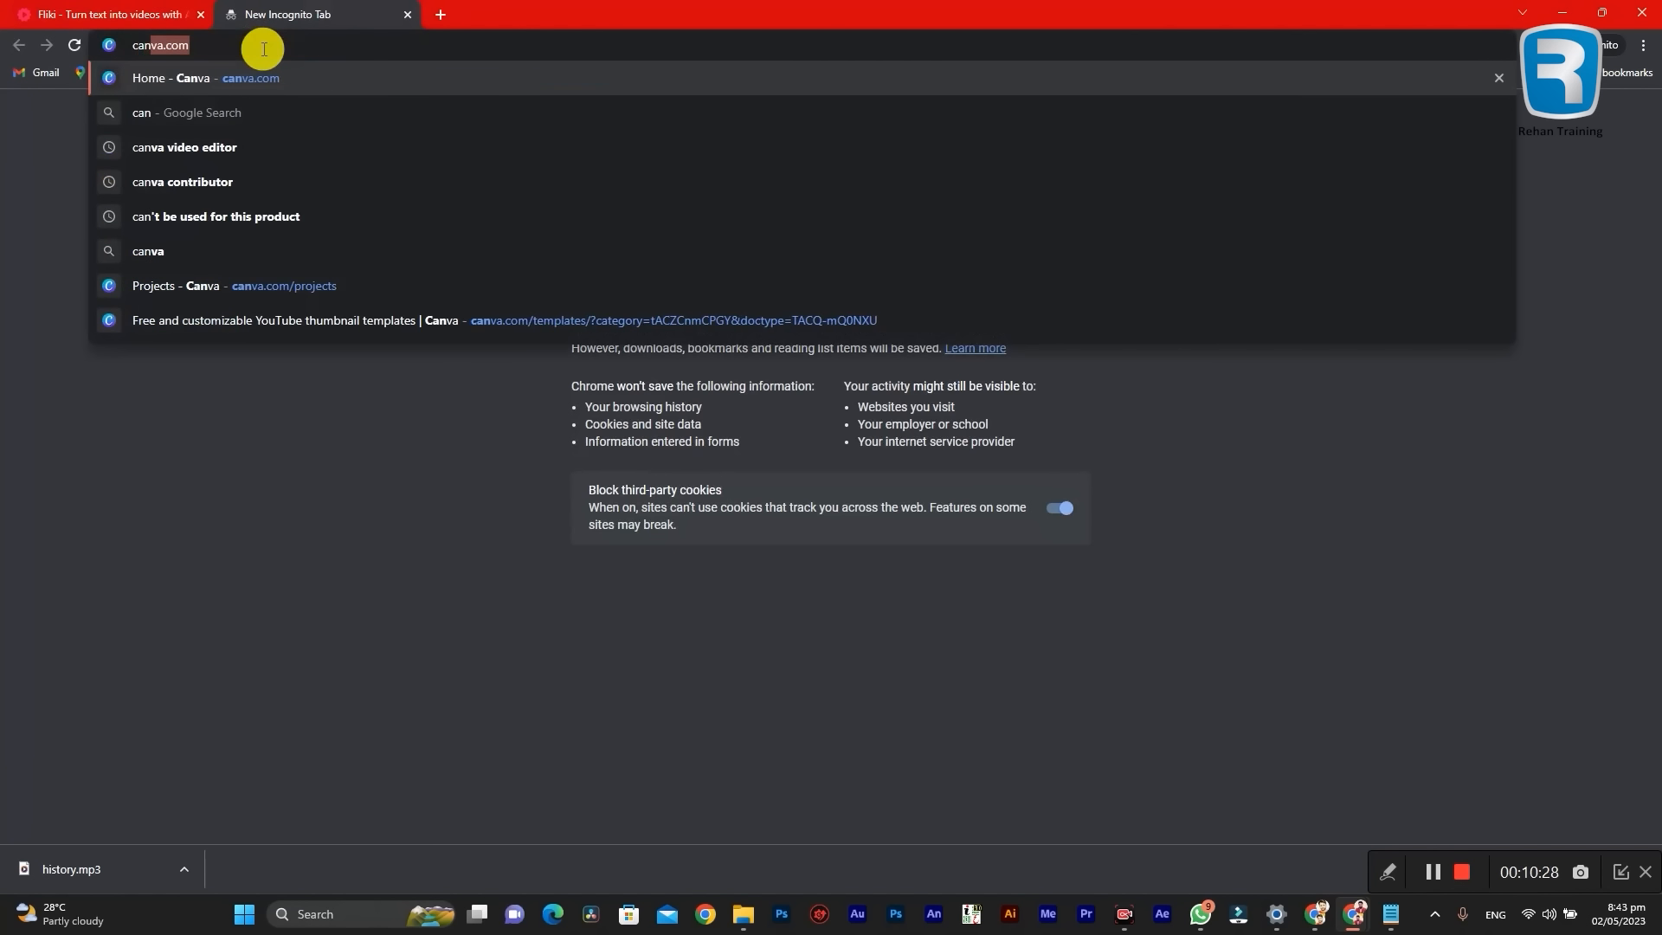
key("Right")
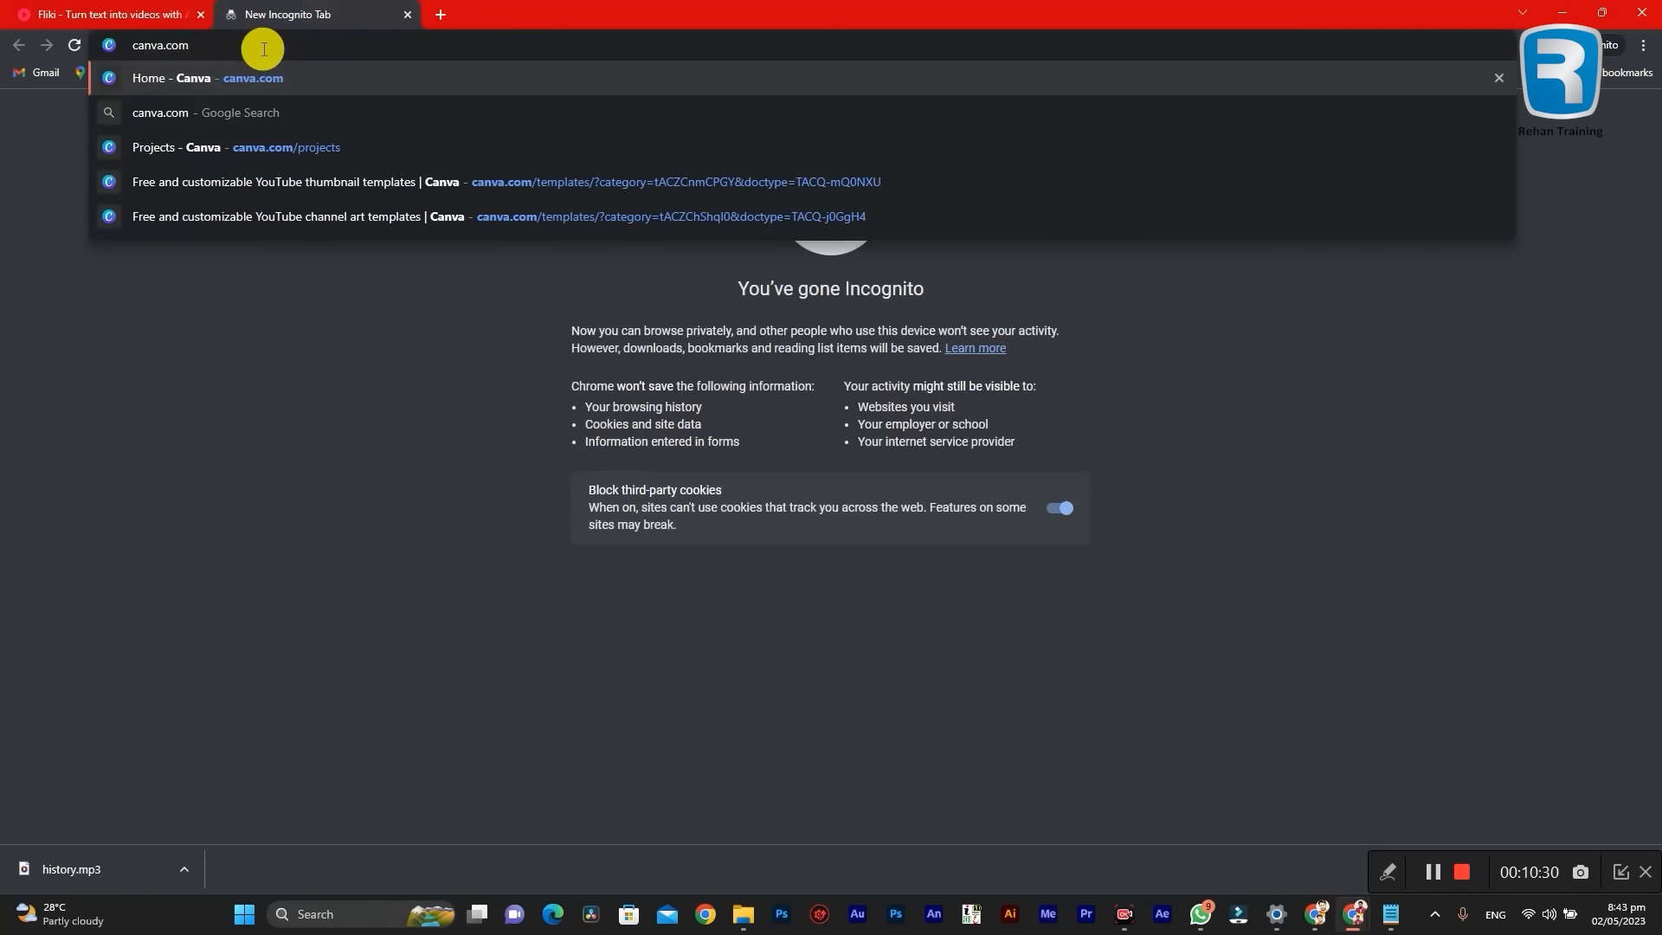
key("Return")
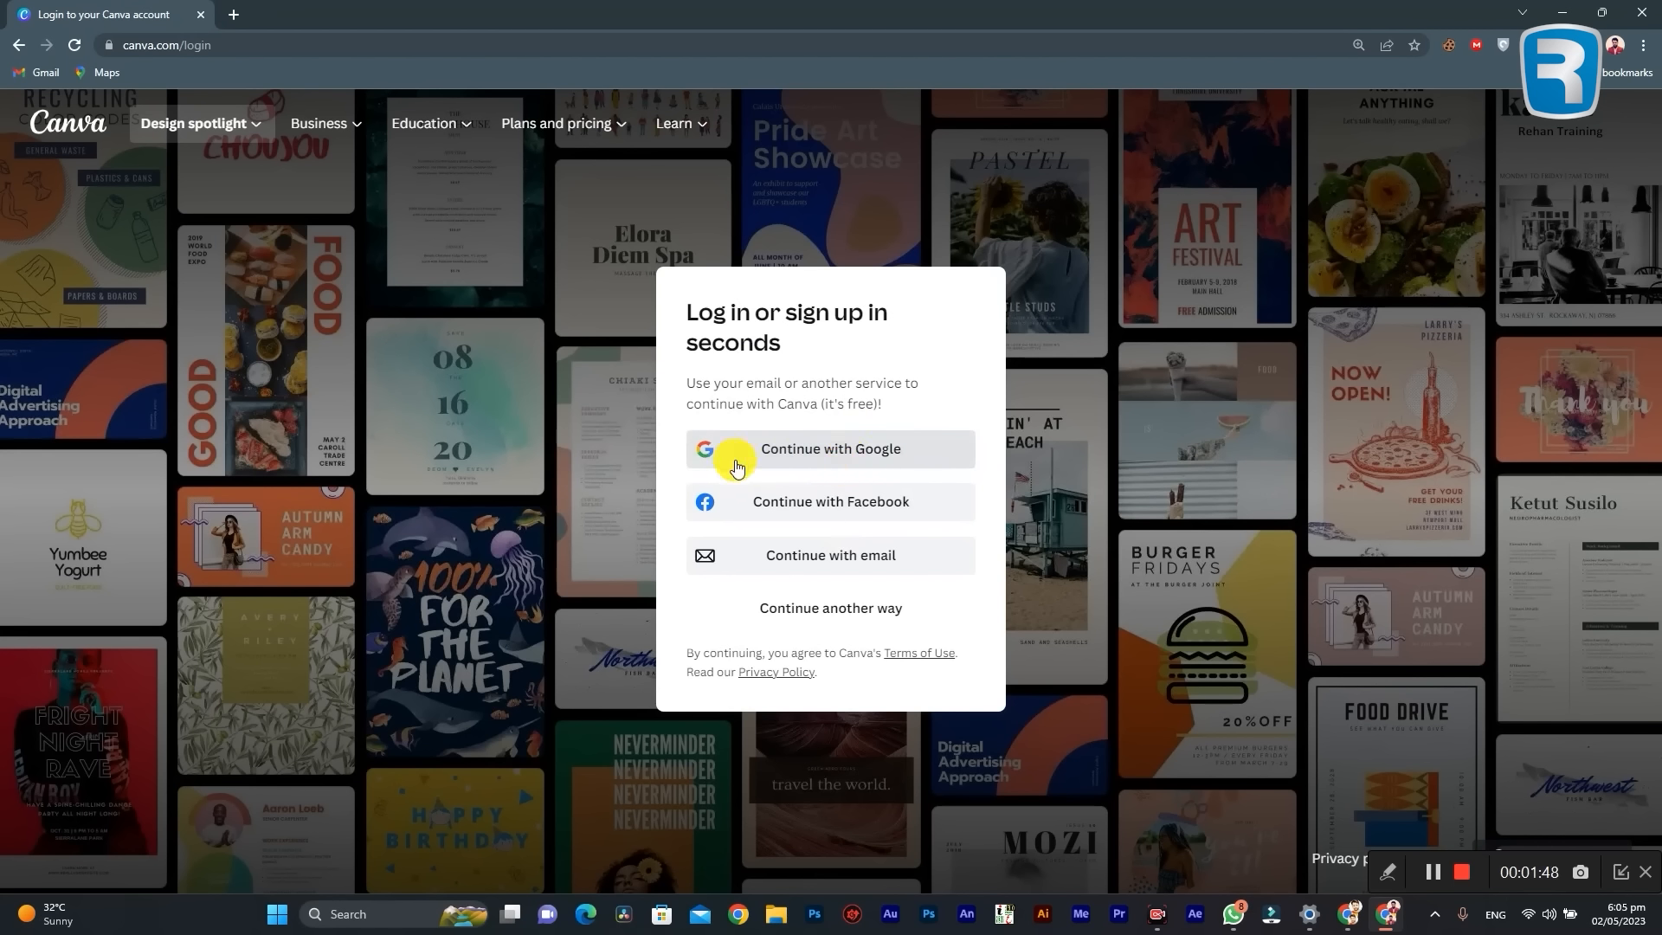
left_click(876, 460)
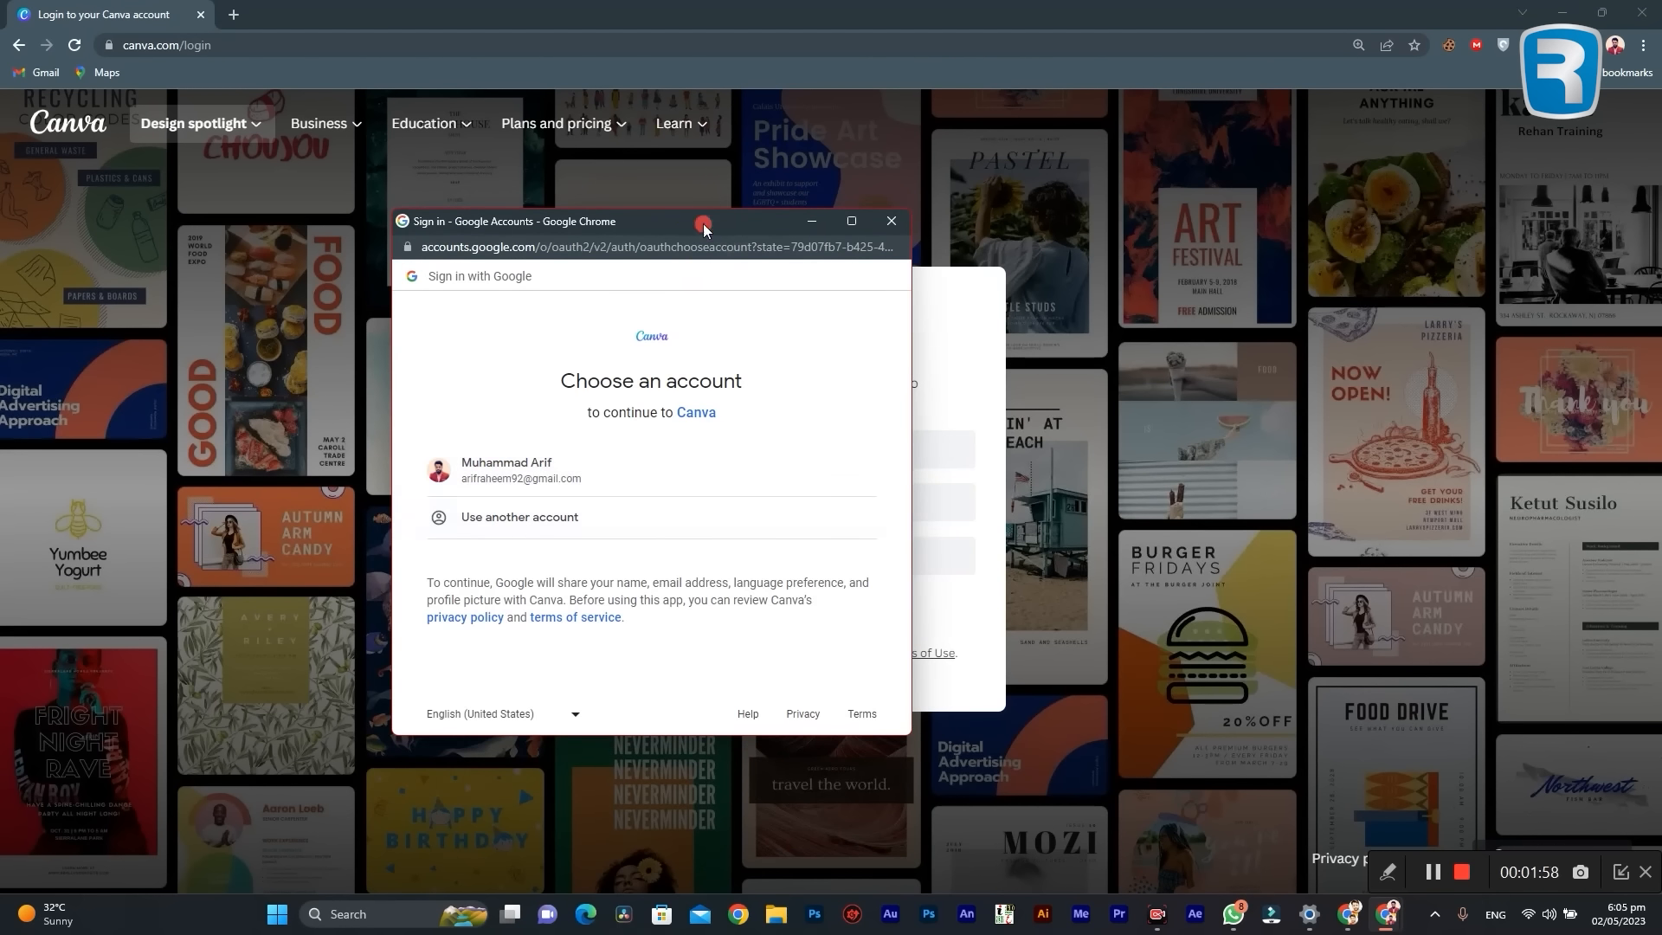
left_click_drag(698, 221, 980, 237)
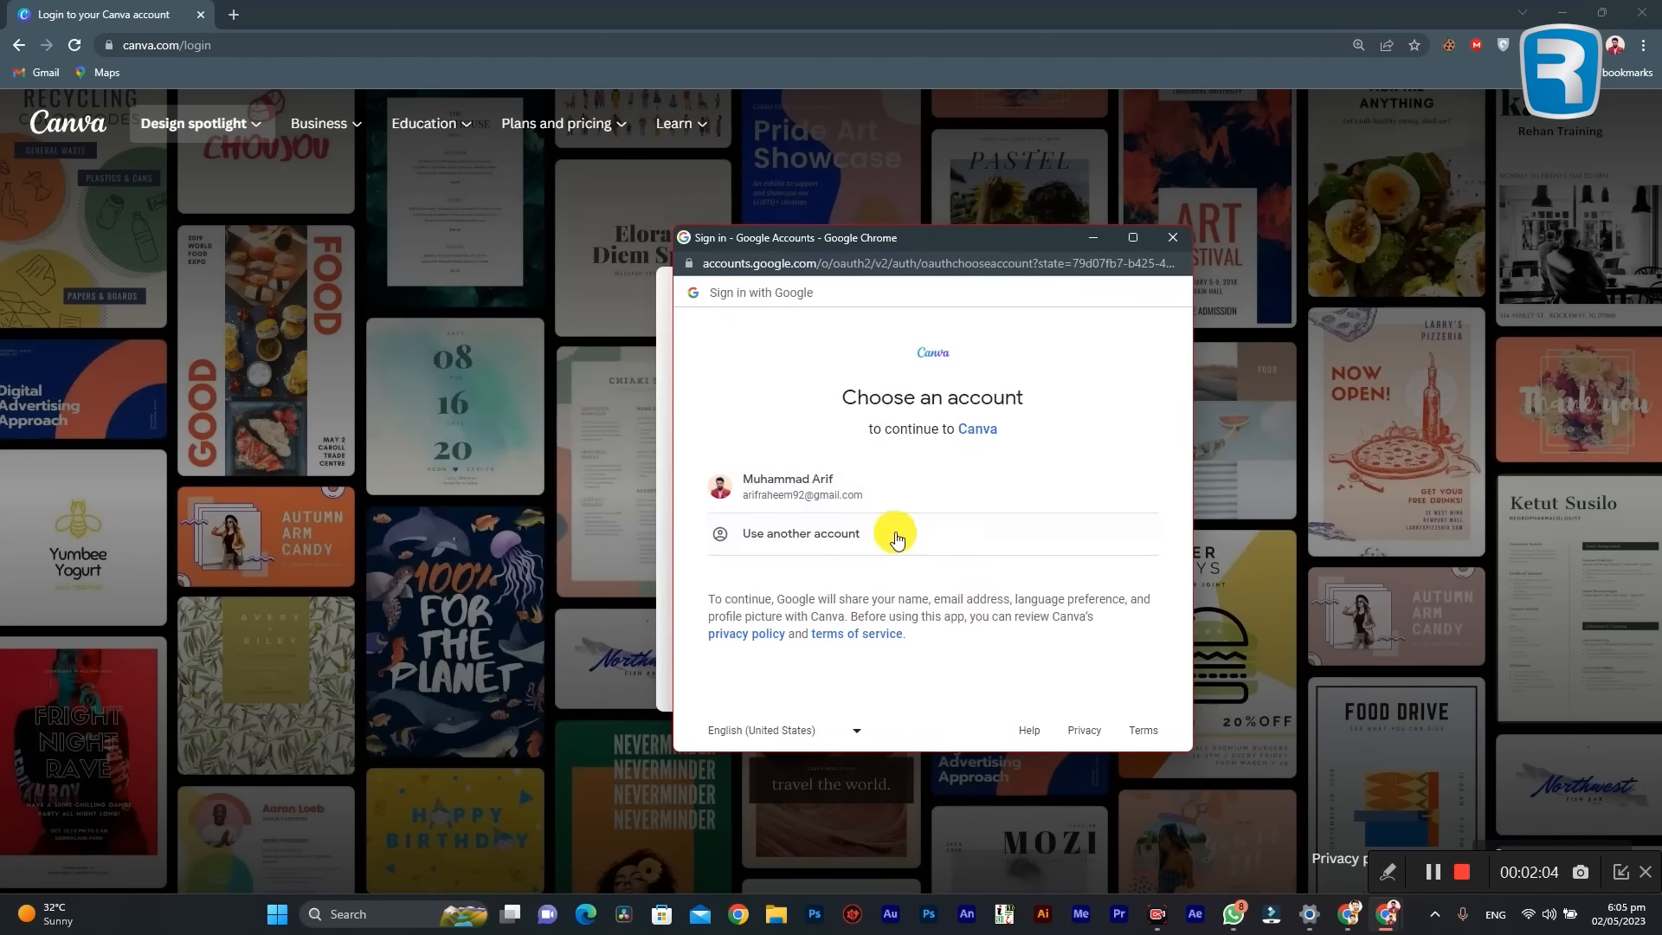
left_click_drag(868, 250, 744, 234)
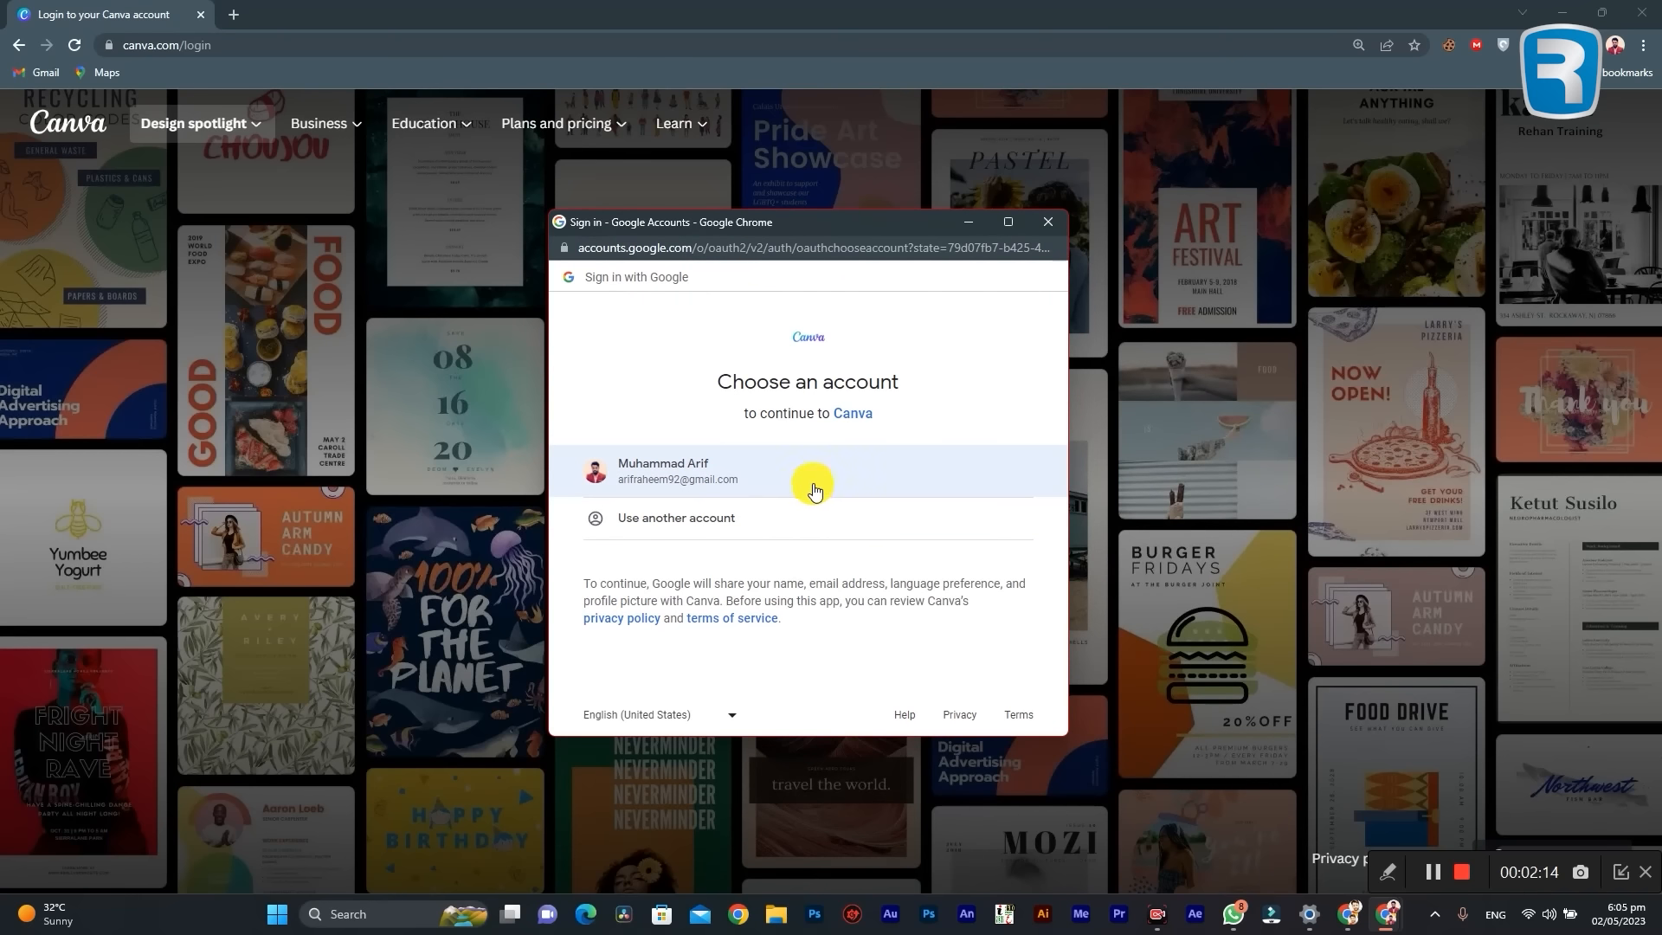
left_click(690, 525)
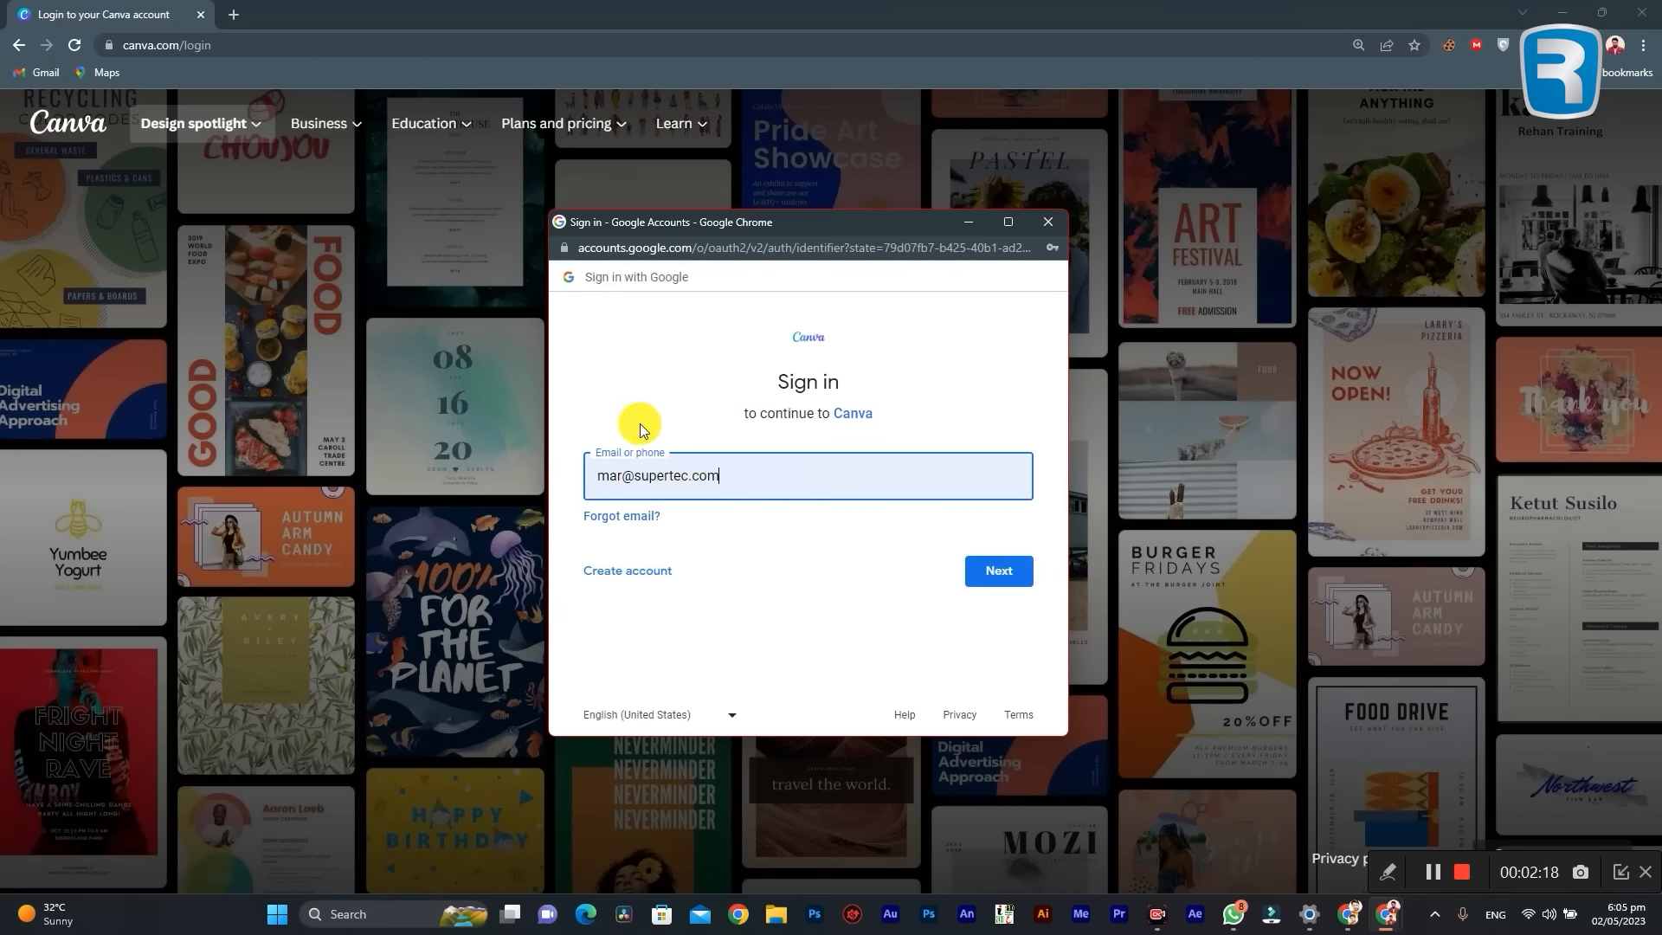
left_click(1048, 222)
Step: Log in to Canva through Google with the account already listed in the account chooser
left_click(841, 451)
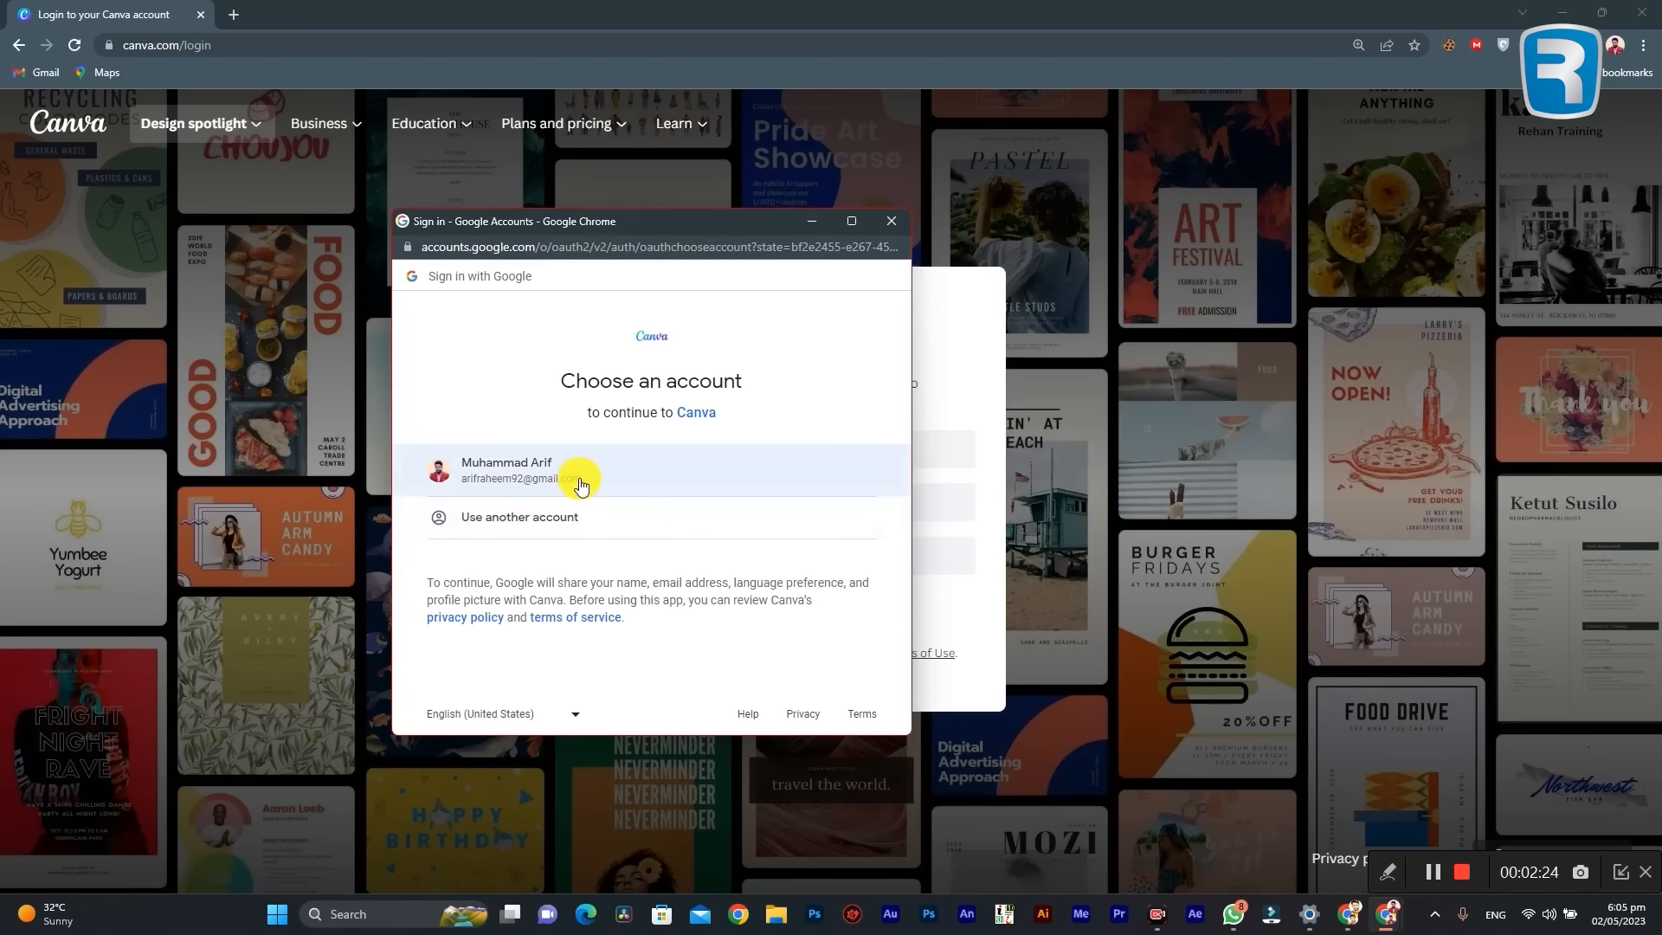
left_click(645, 481)
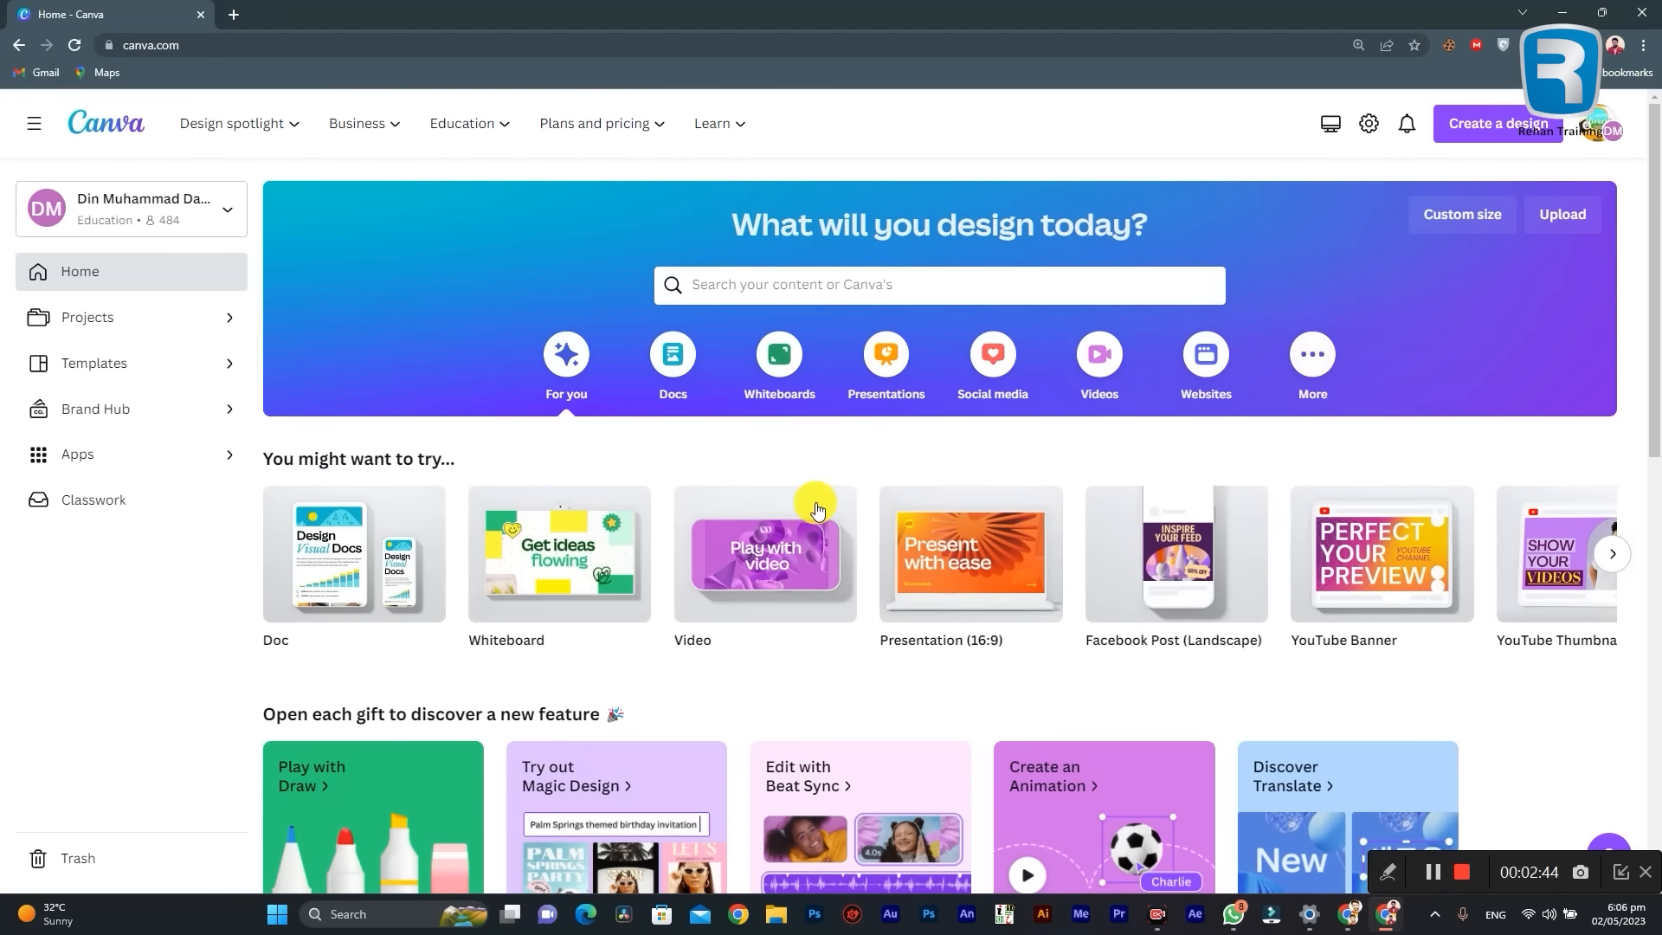
Step: Create a blank 1920 × 1080 px Video design from the Videos category on the home page
scroll(953, 606, "down", 2)
scroll(950, 642, "up", 2)
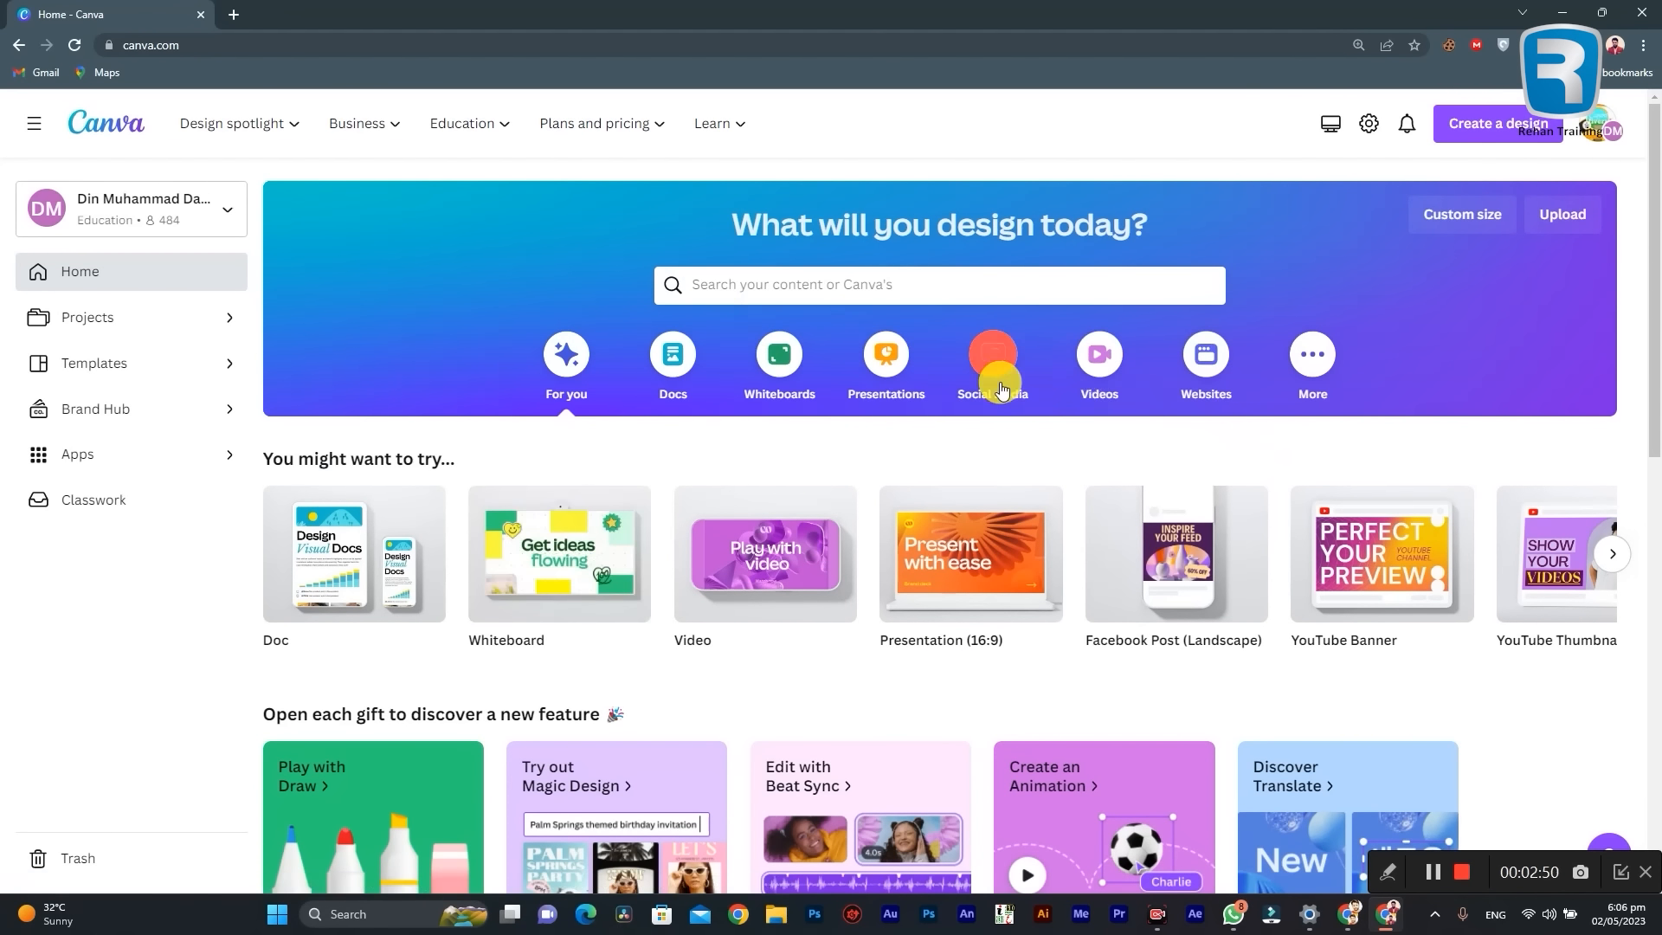
left_click(1099, 355)
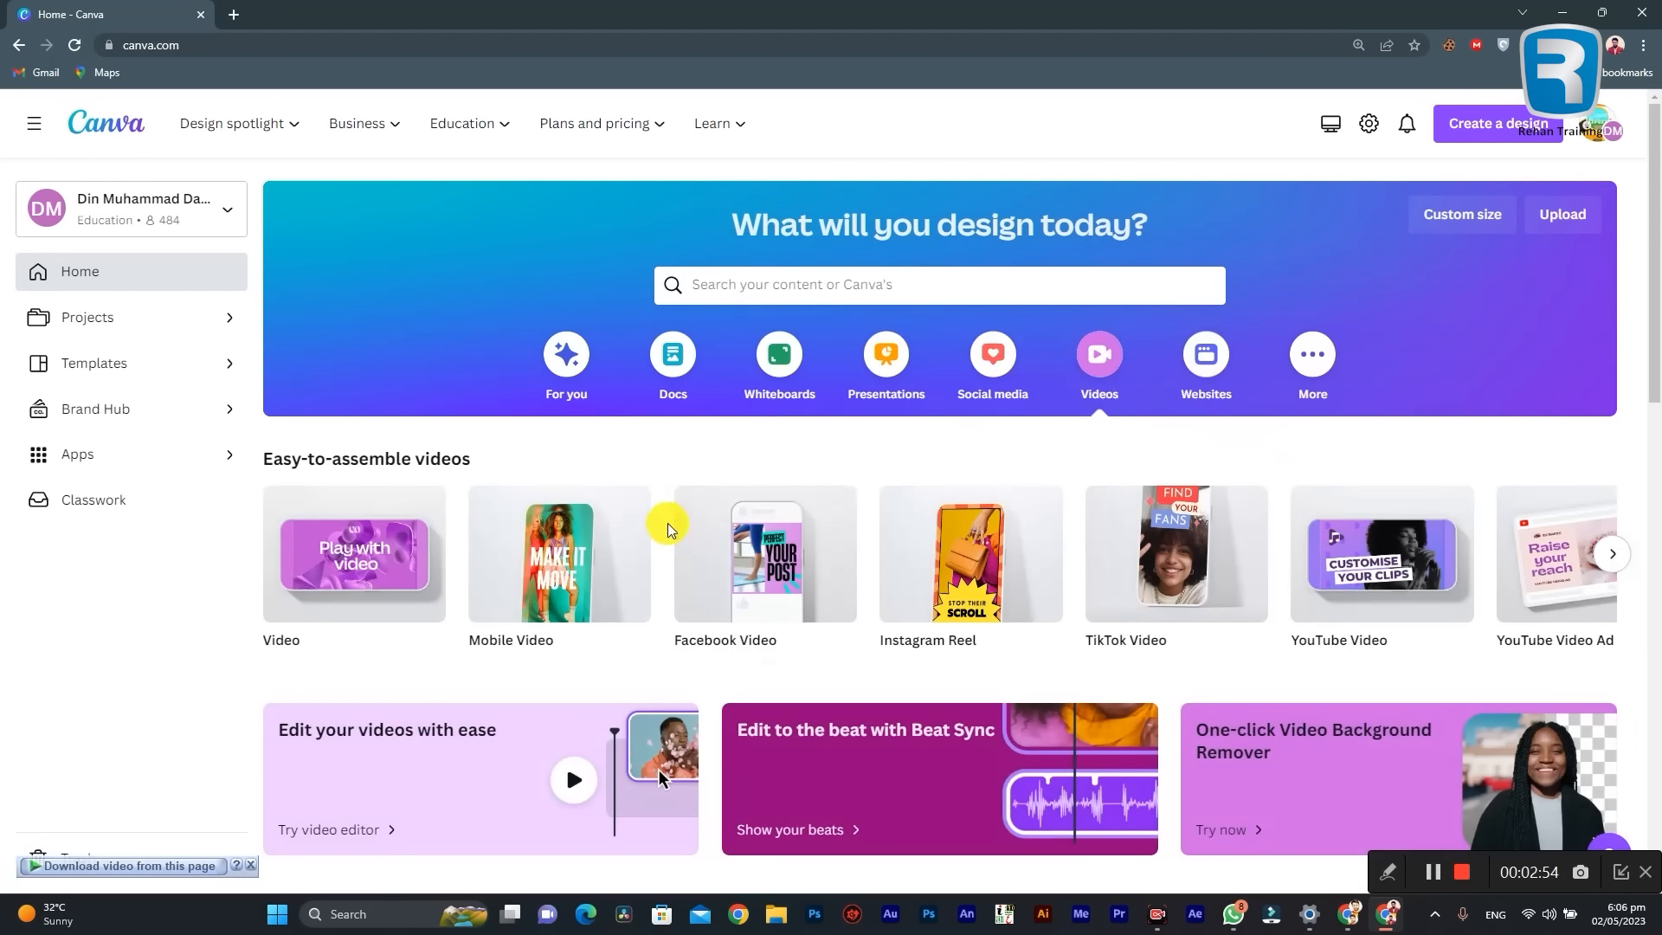
mouse_move(407, 568)
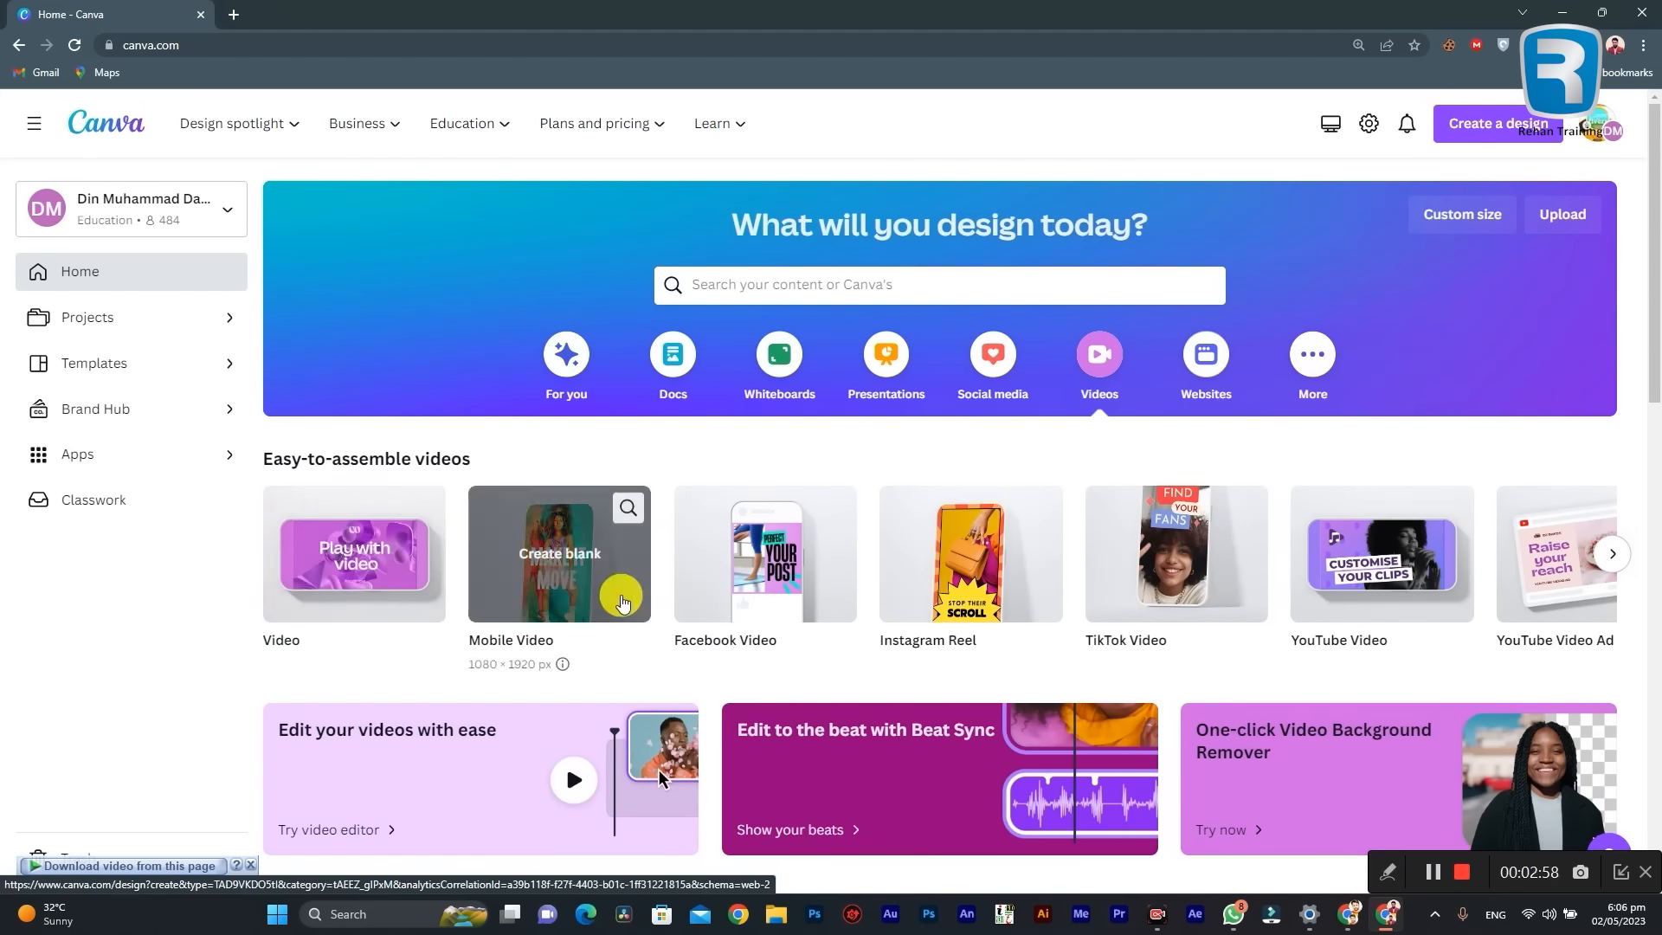
mouse_move(266, 594)
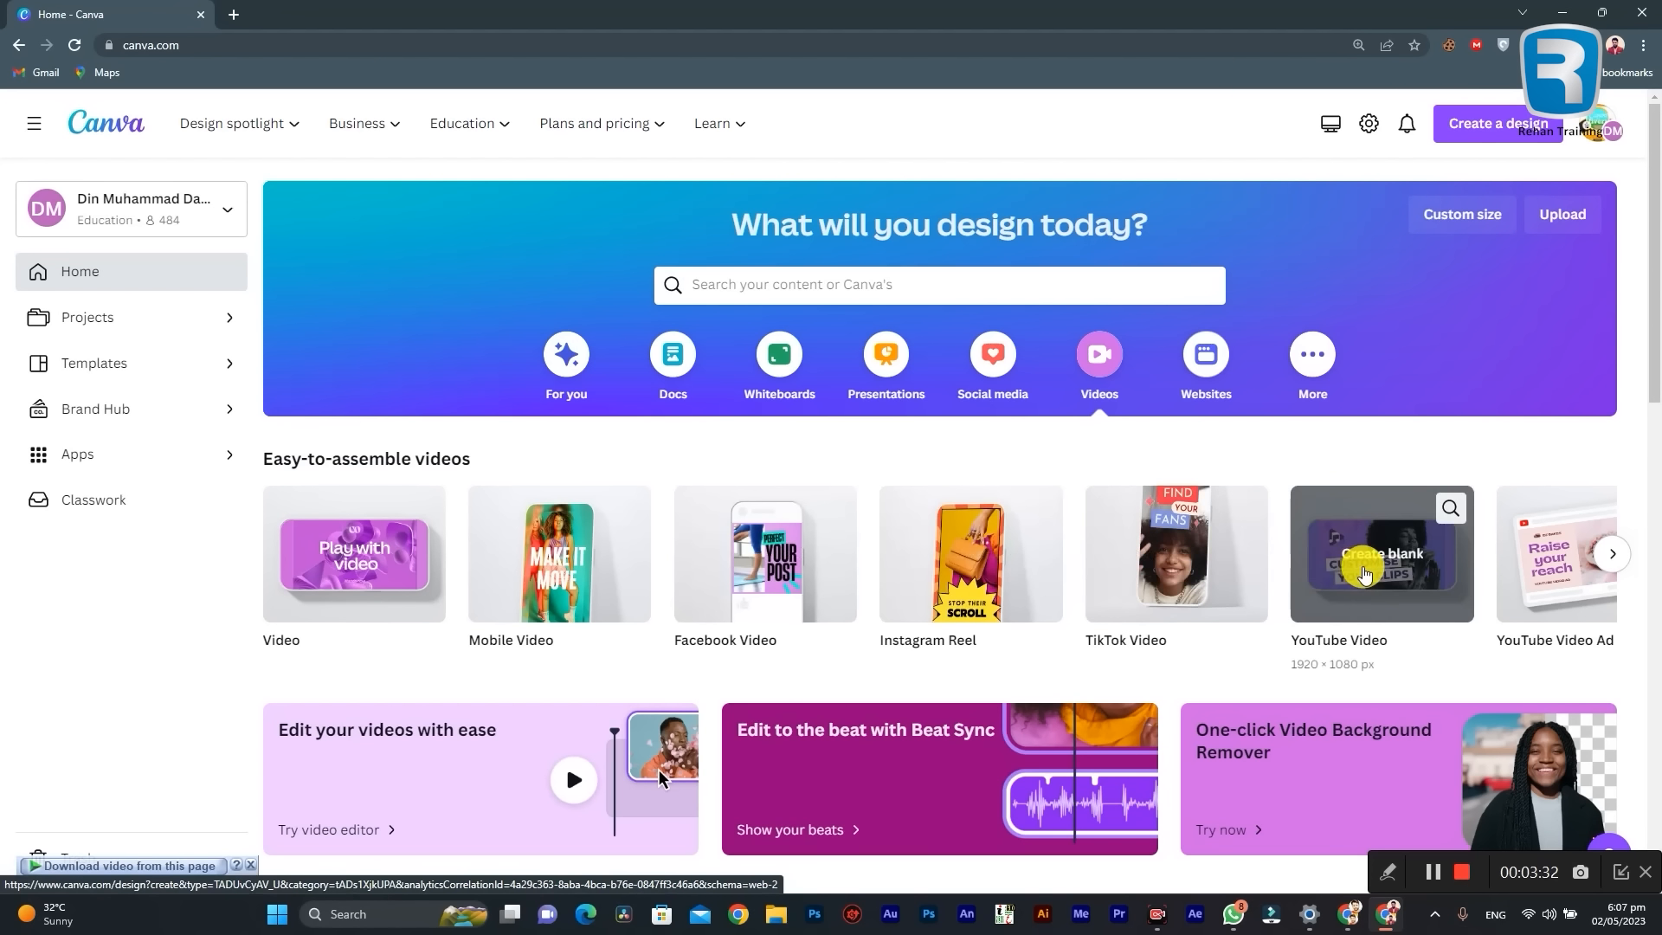
left_click(1615, 555)
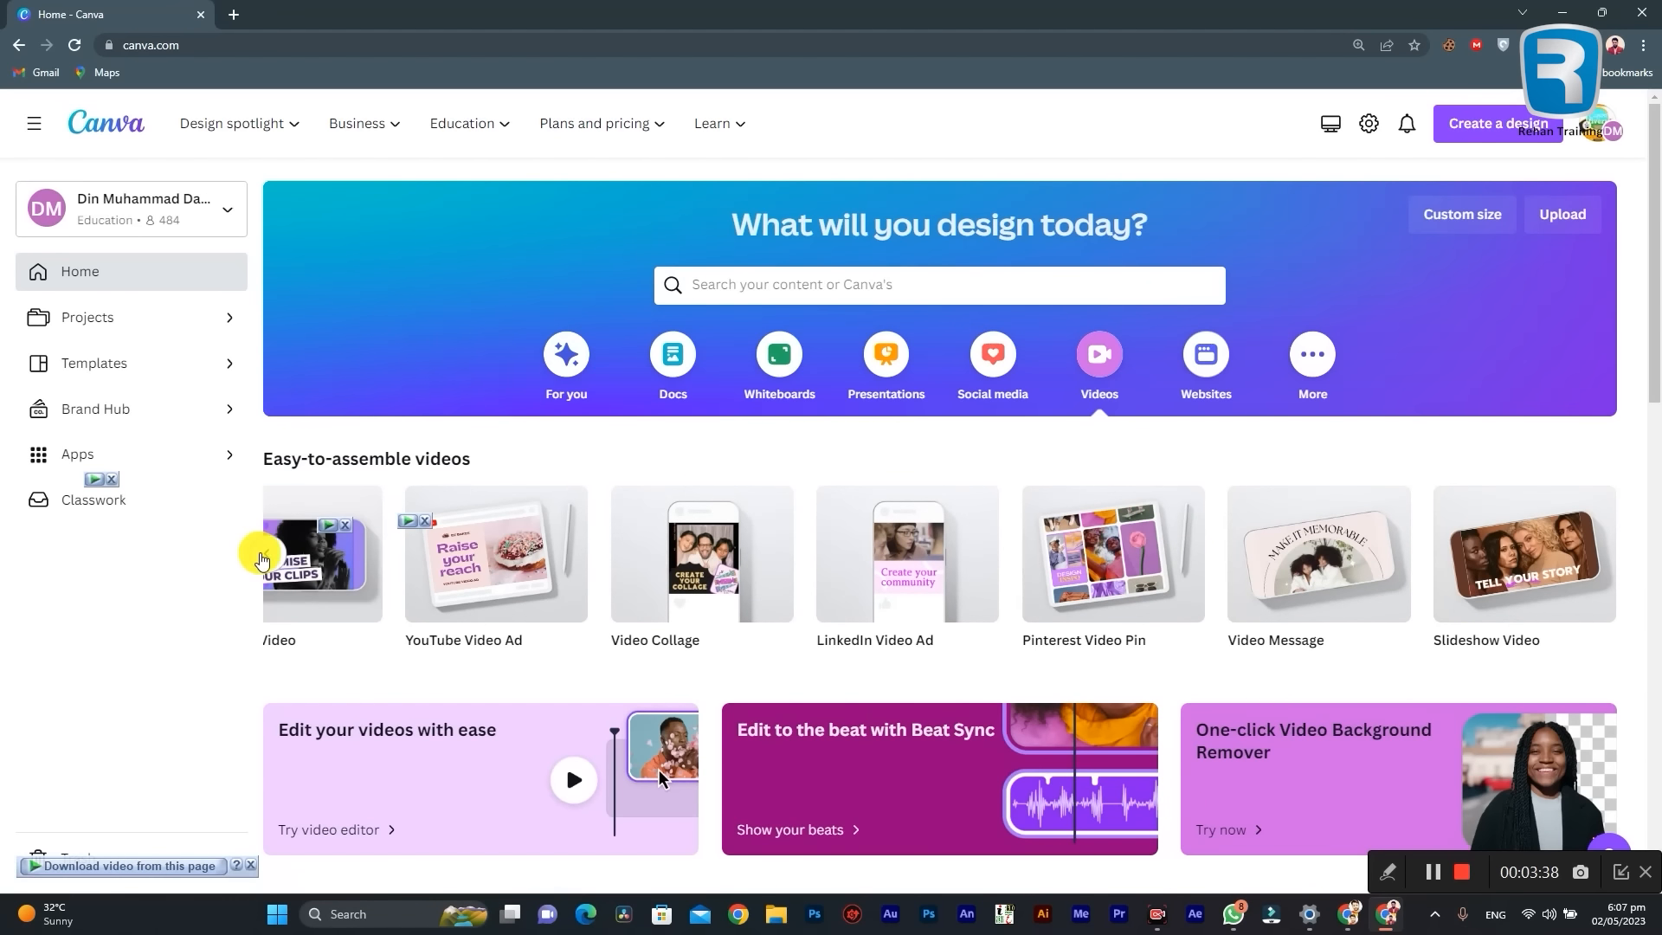
left_click(264, 554)
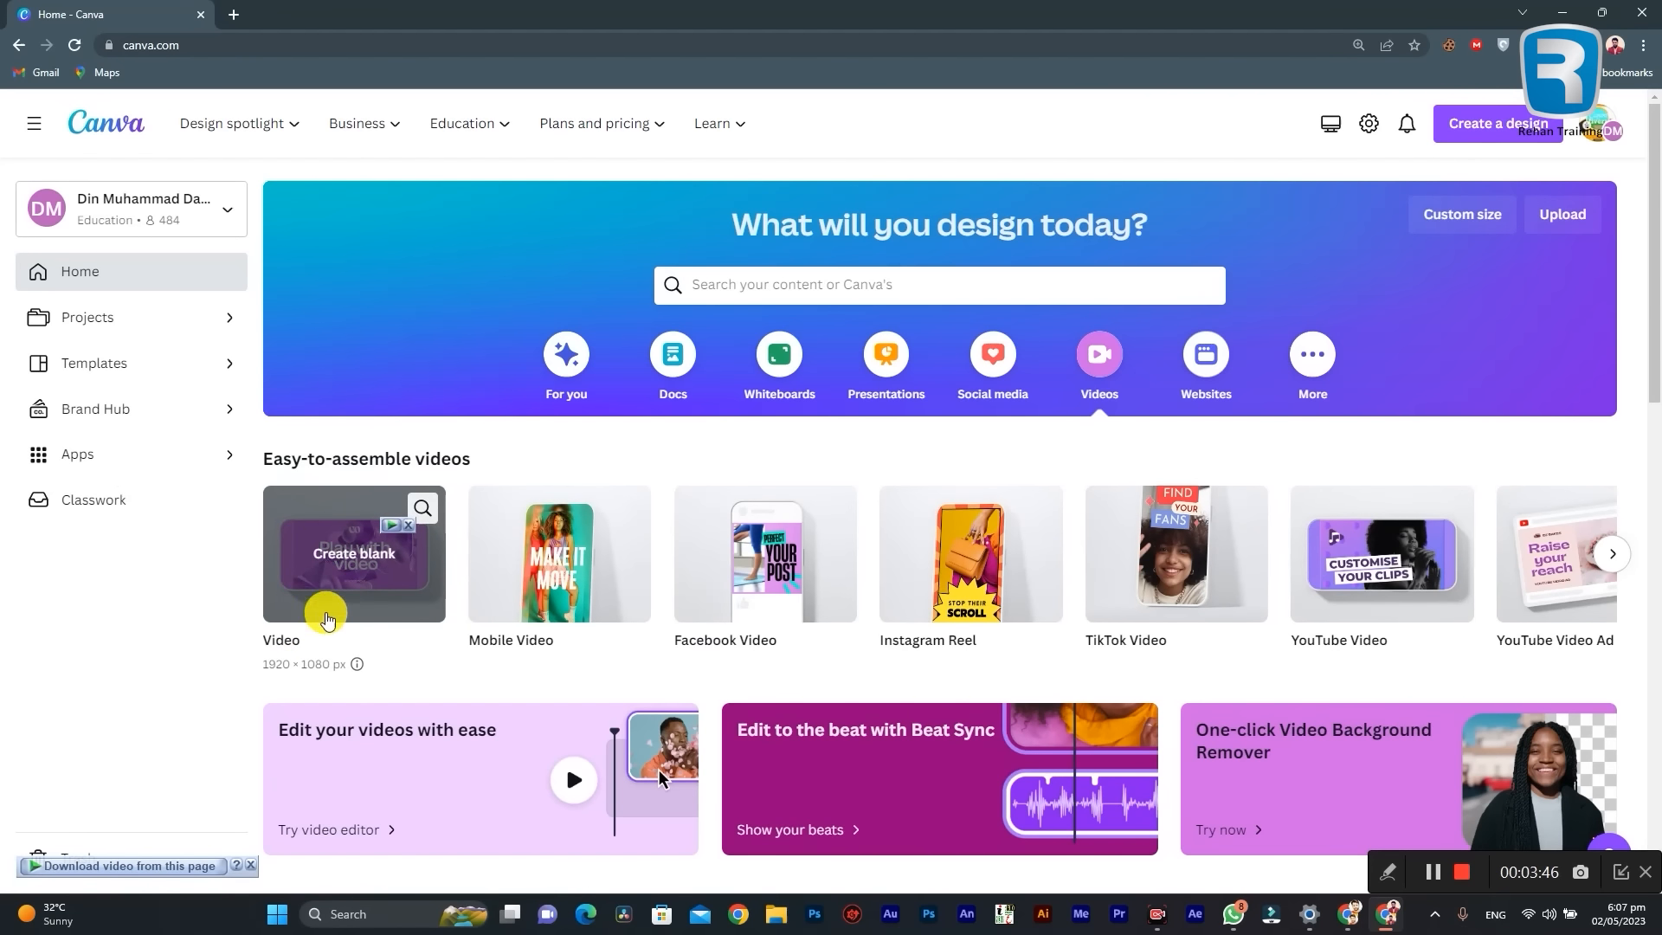
left_click(332, 565)
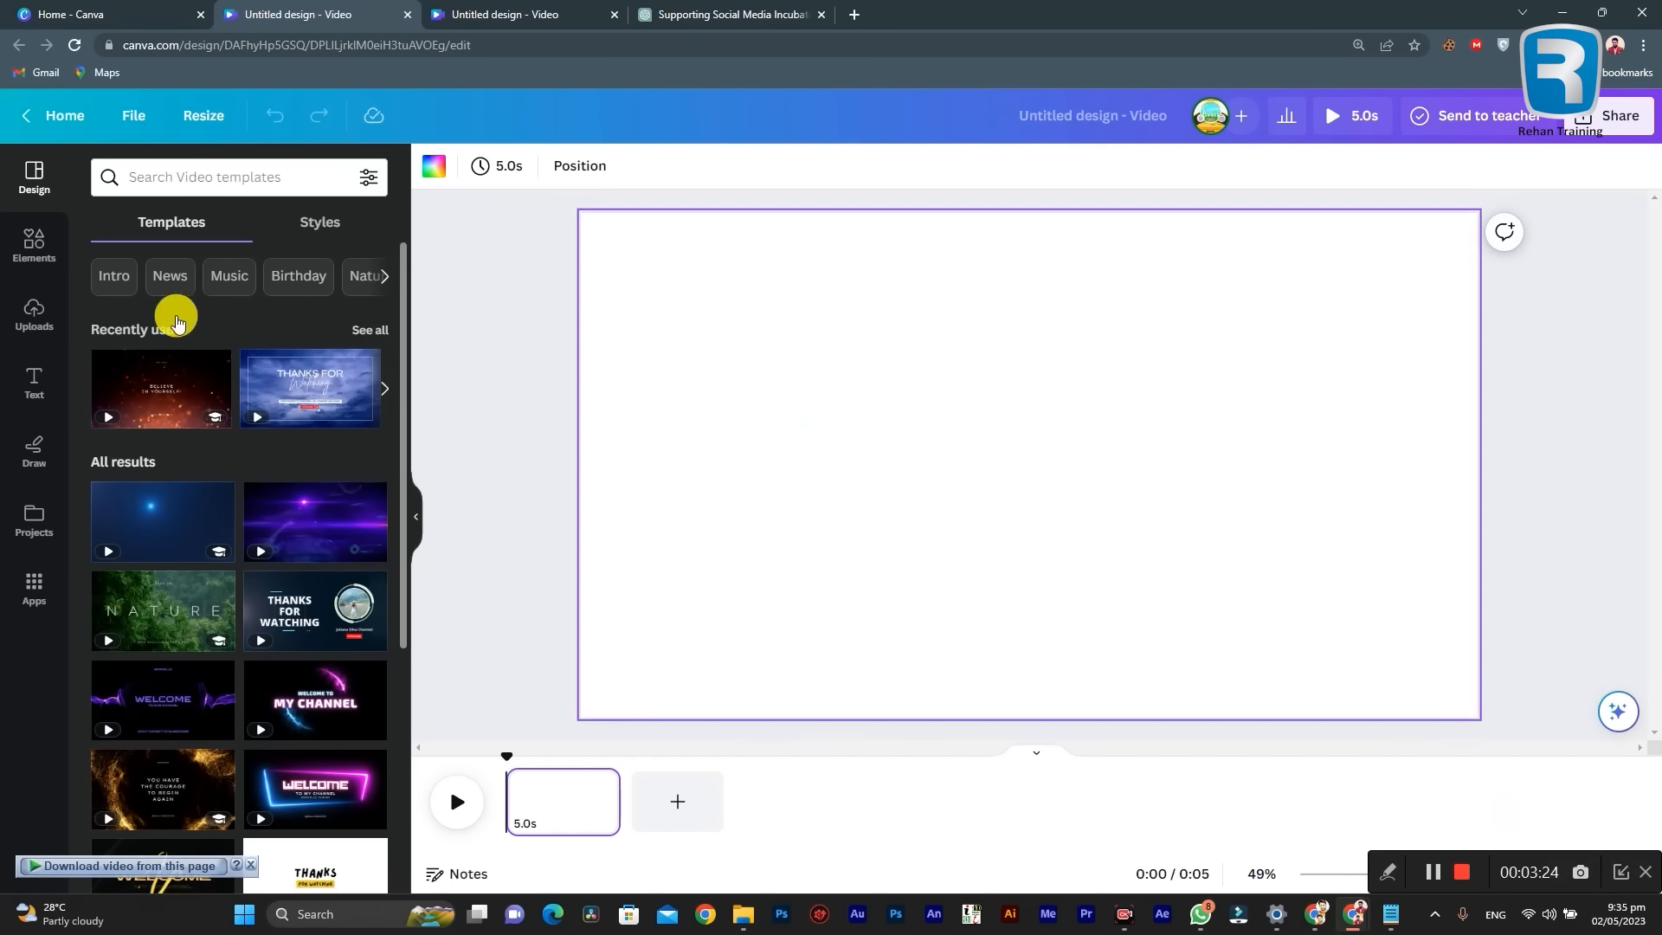
Step: Look through the available video templates in the editor and check the recent template searches
scroll(324, 545, "down", 2)
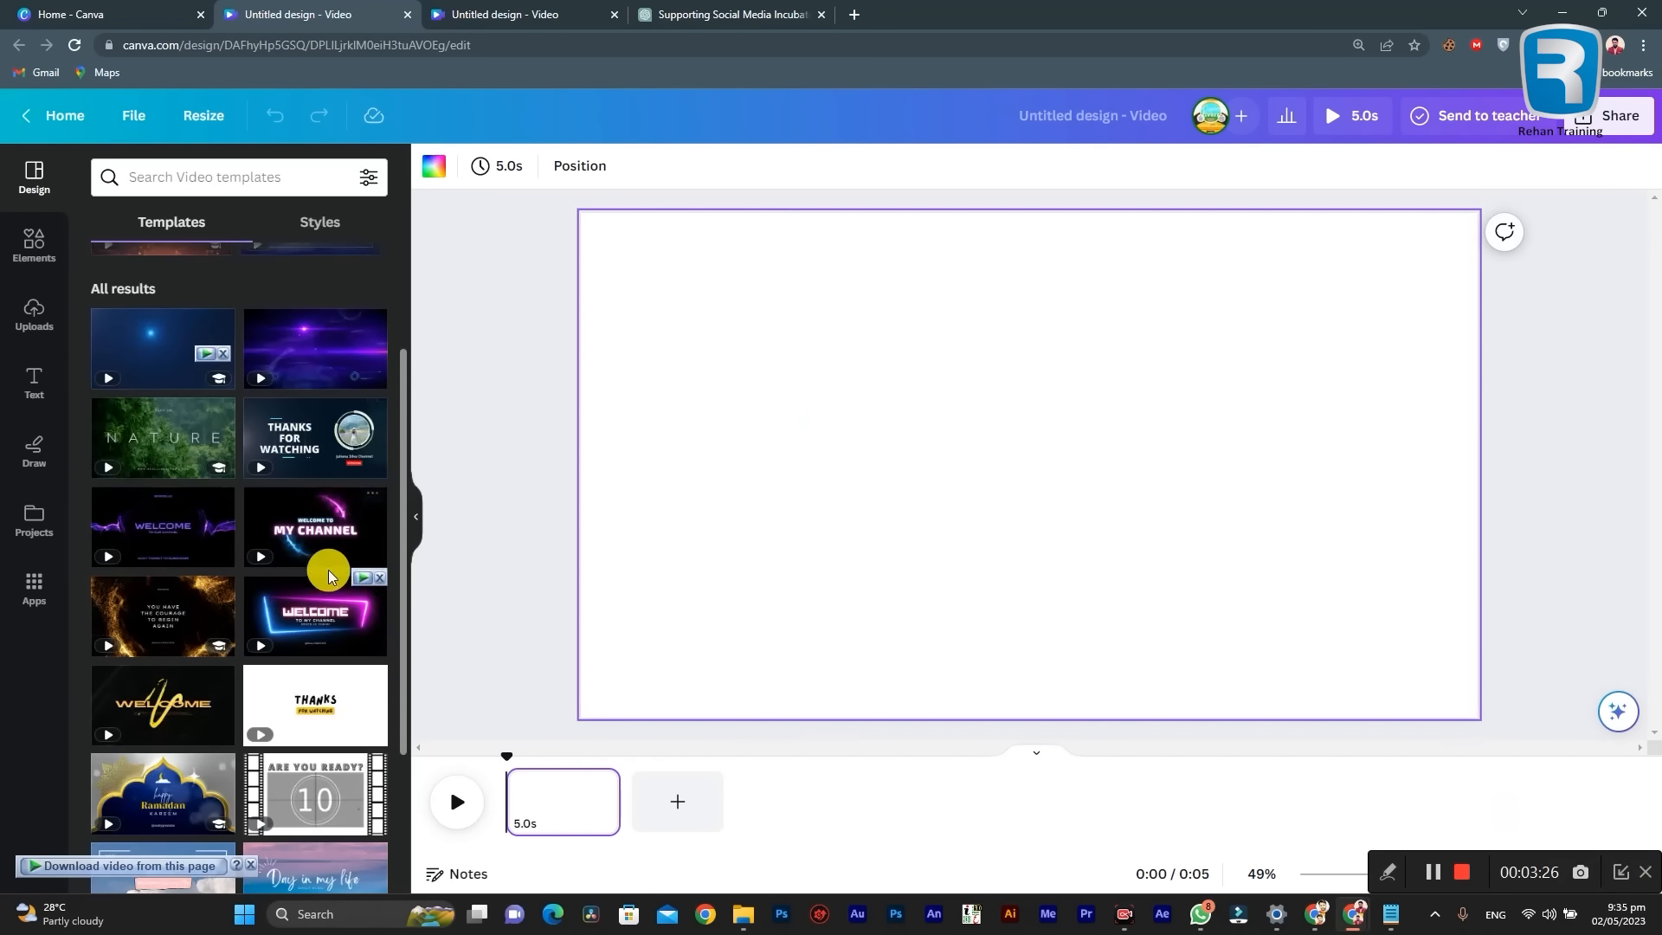
scroll(326, 558, "down", 1)
scroll(326, 559, "down", 1)
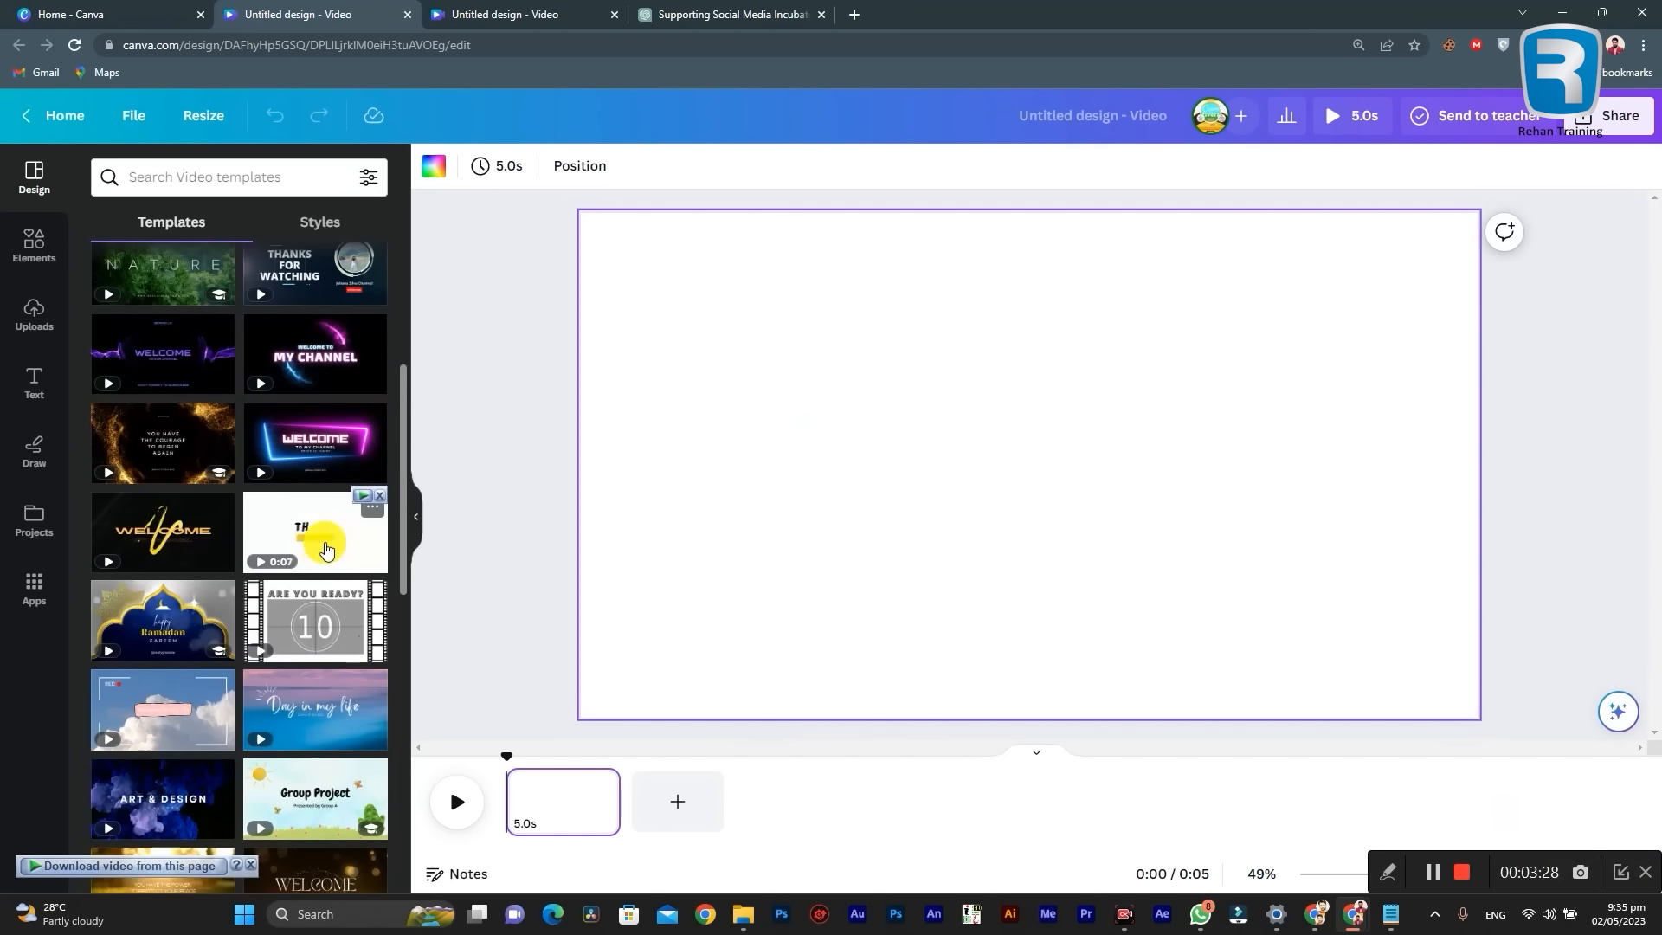
scroll(110, 506, "down", 4)
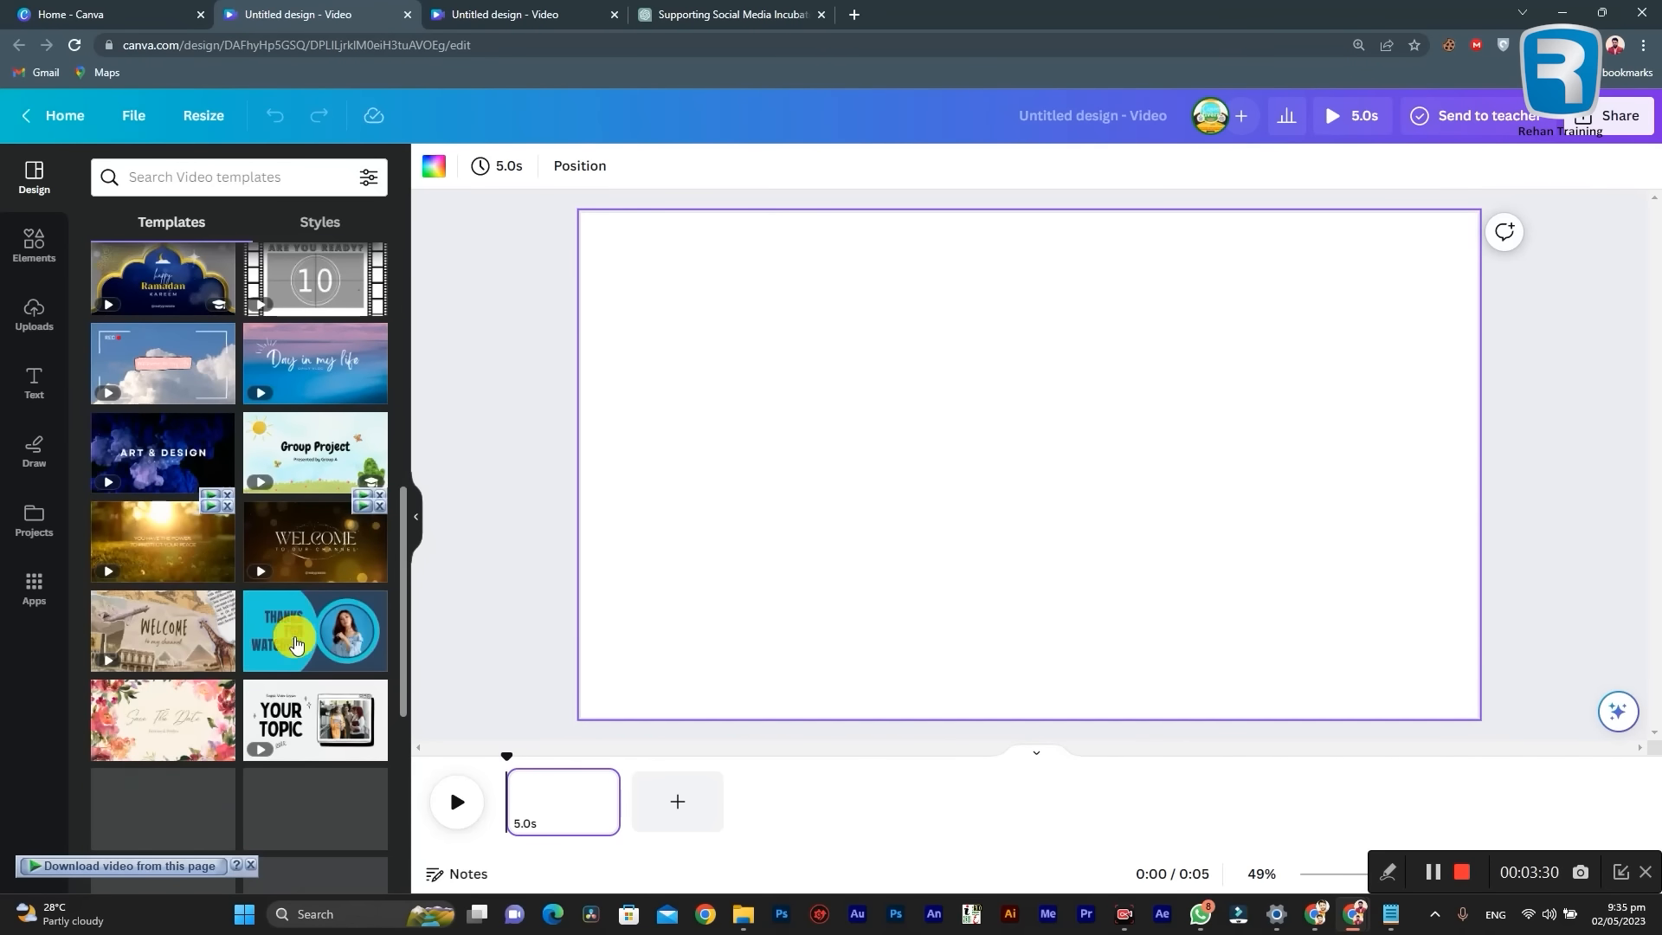
scroll(216, 630, "down", 1)
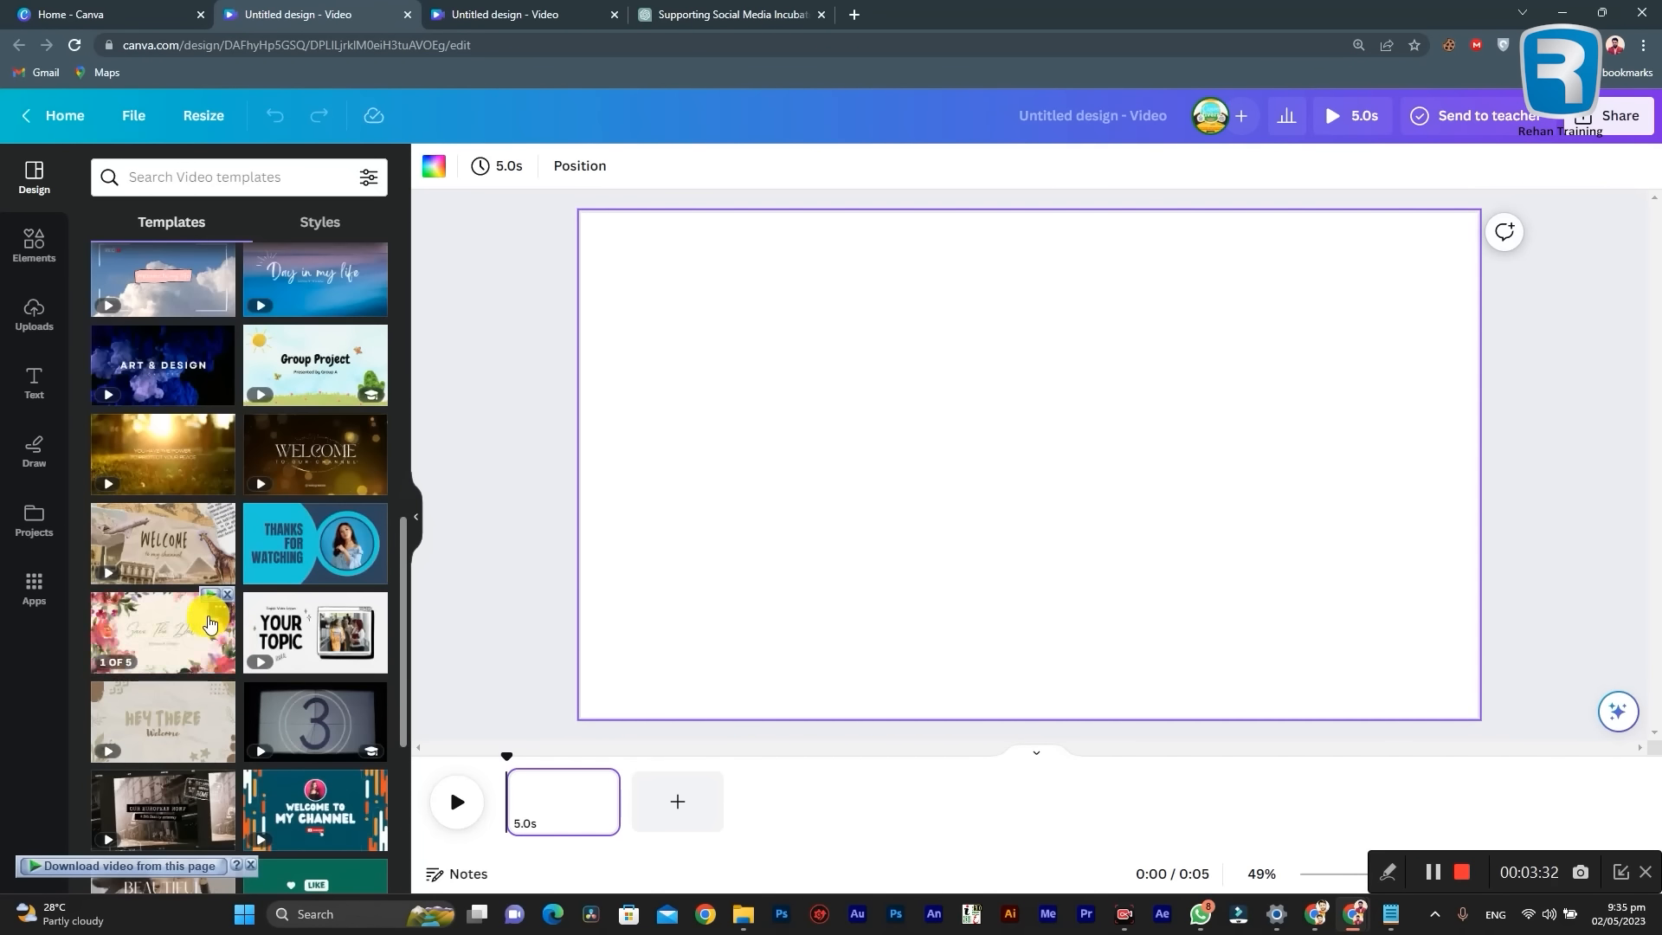
scroll(385, 662, "down", 2)
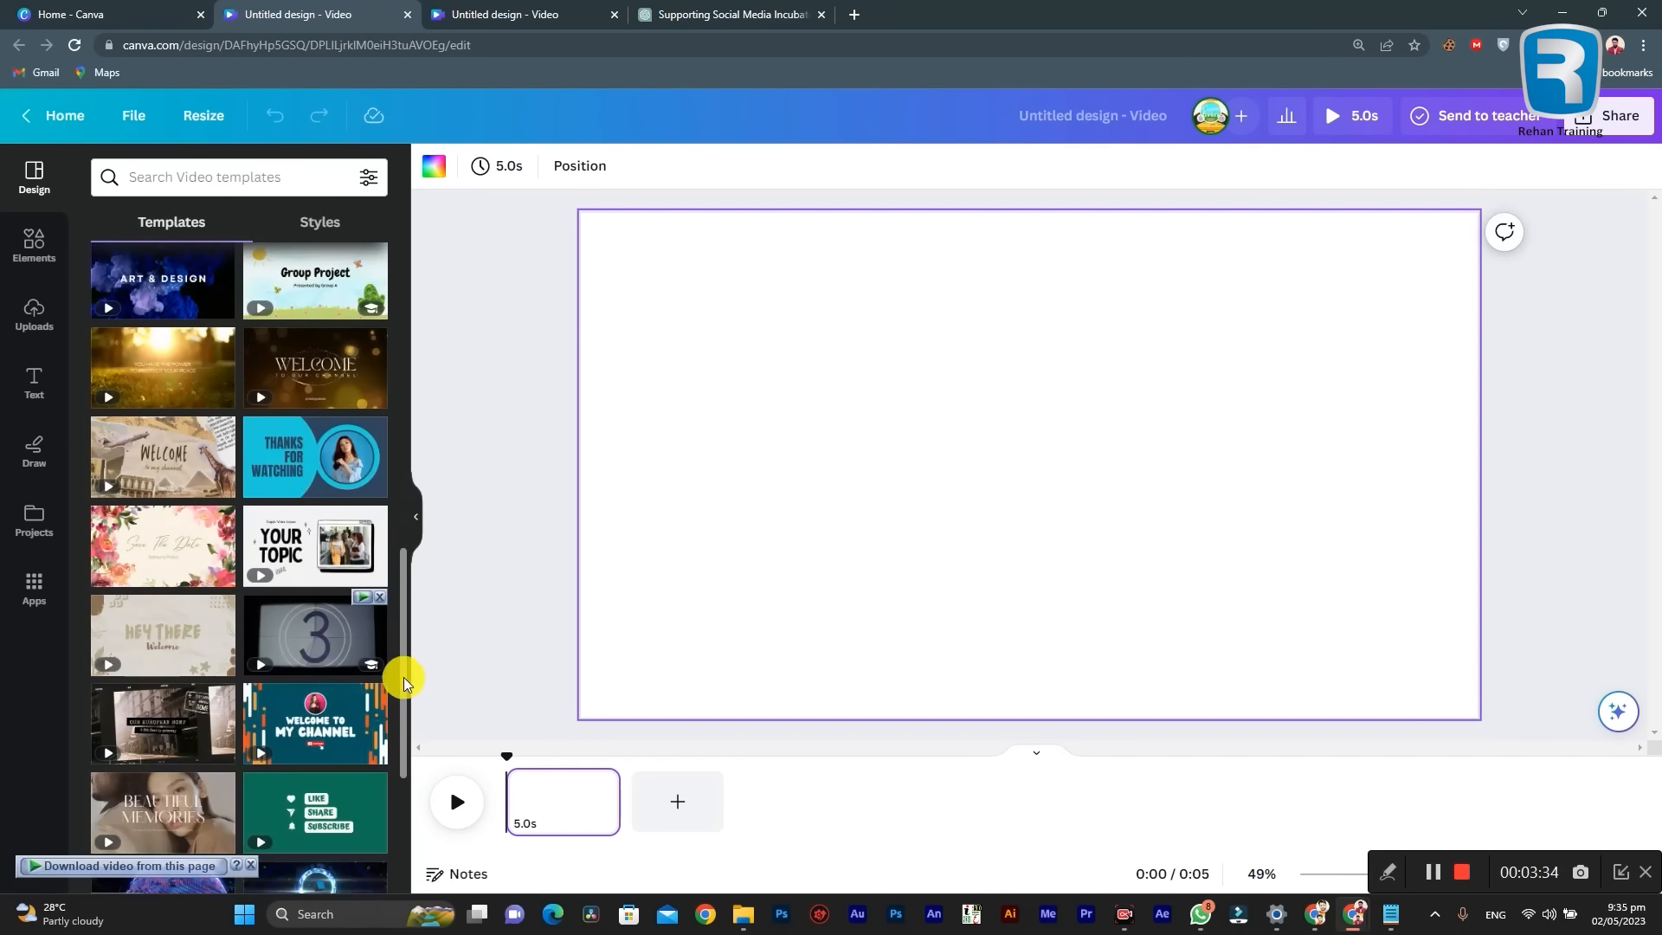
scroll(389, 665, "down", 3)
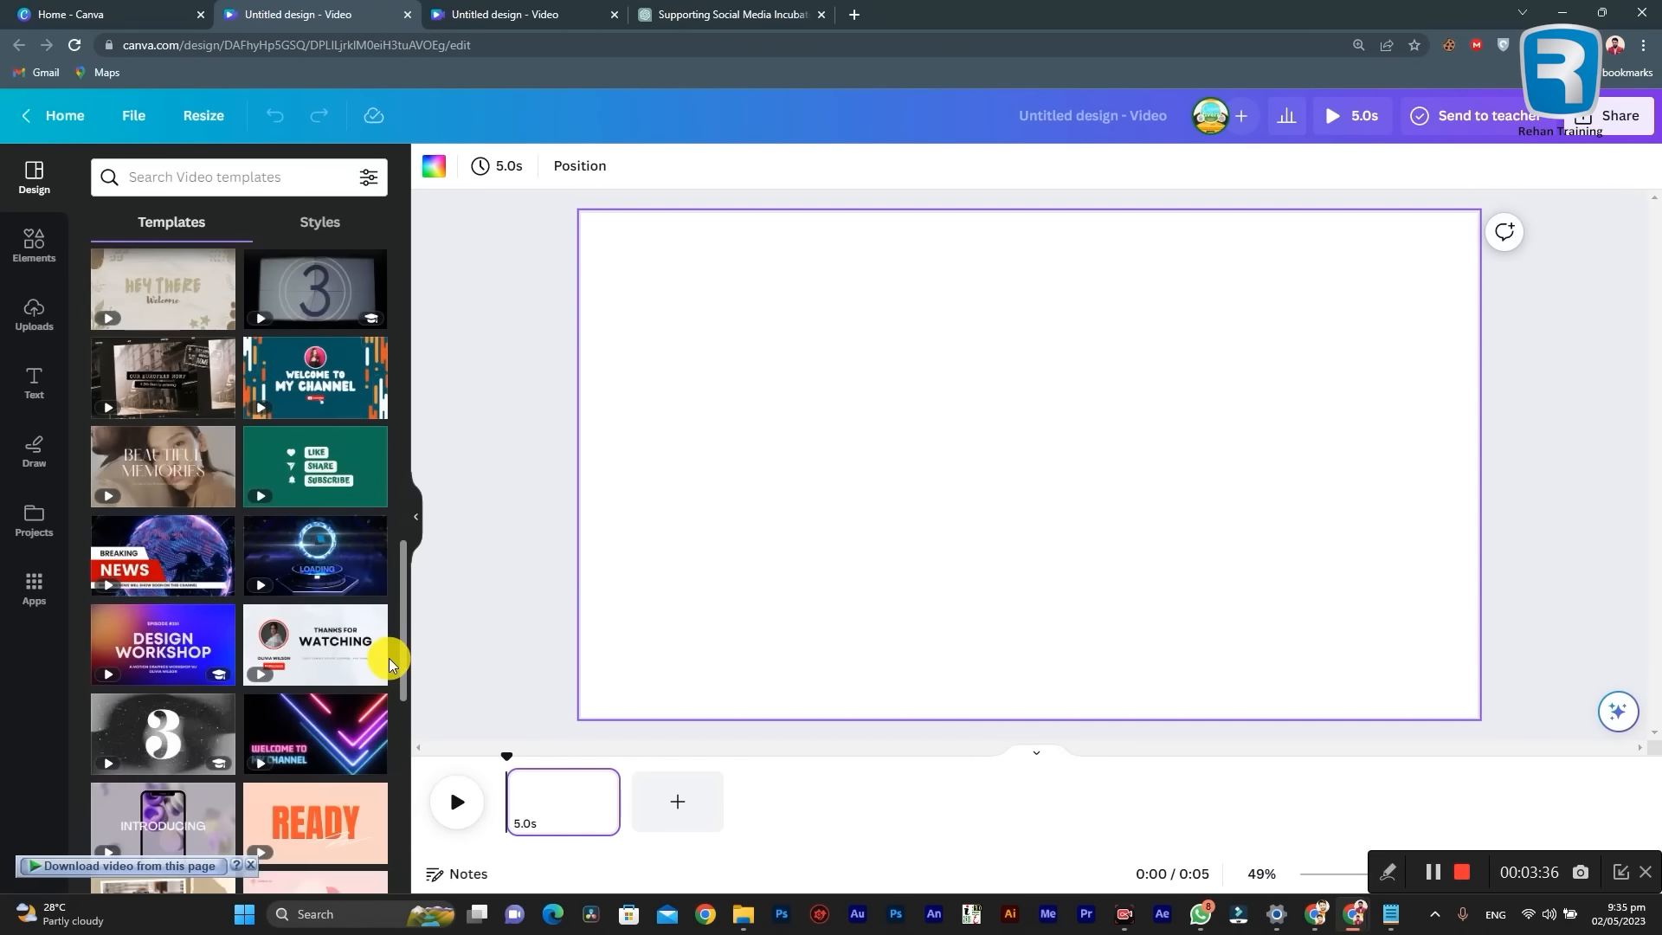
scroll(389, 665, "down", 3)
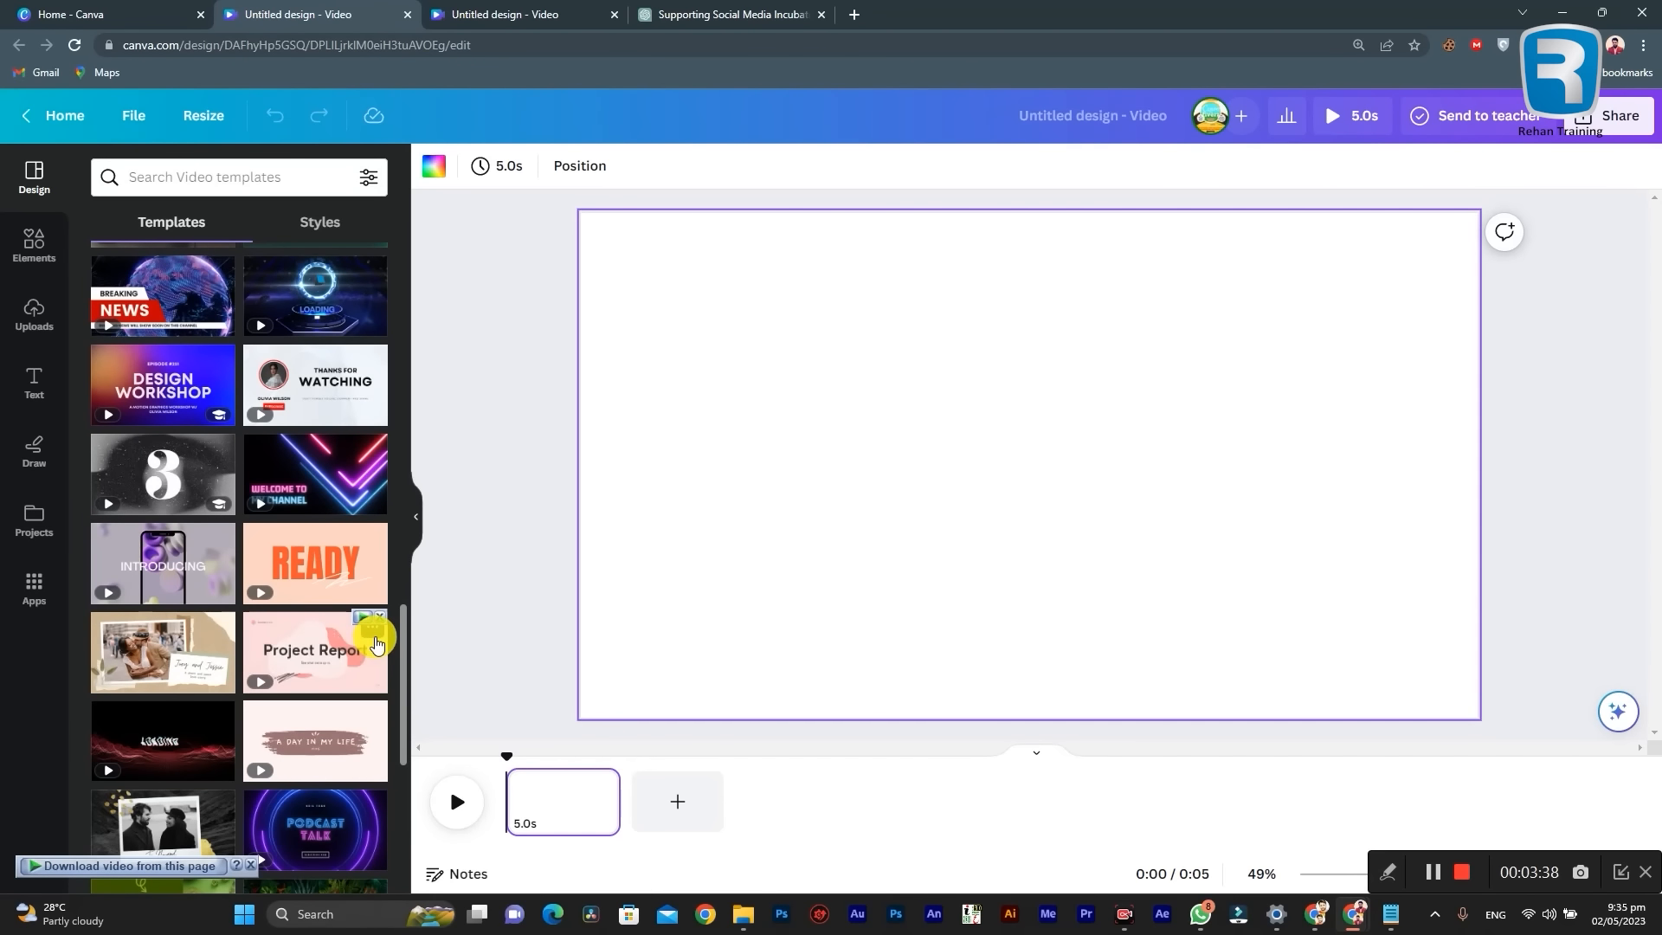
scroll(329, 616, "down", 4)
scroll(268, 597, "up", 10)
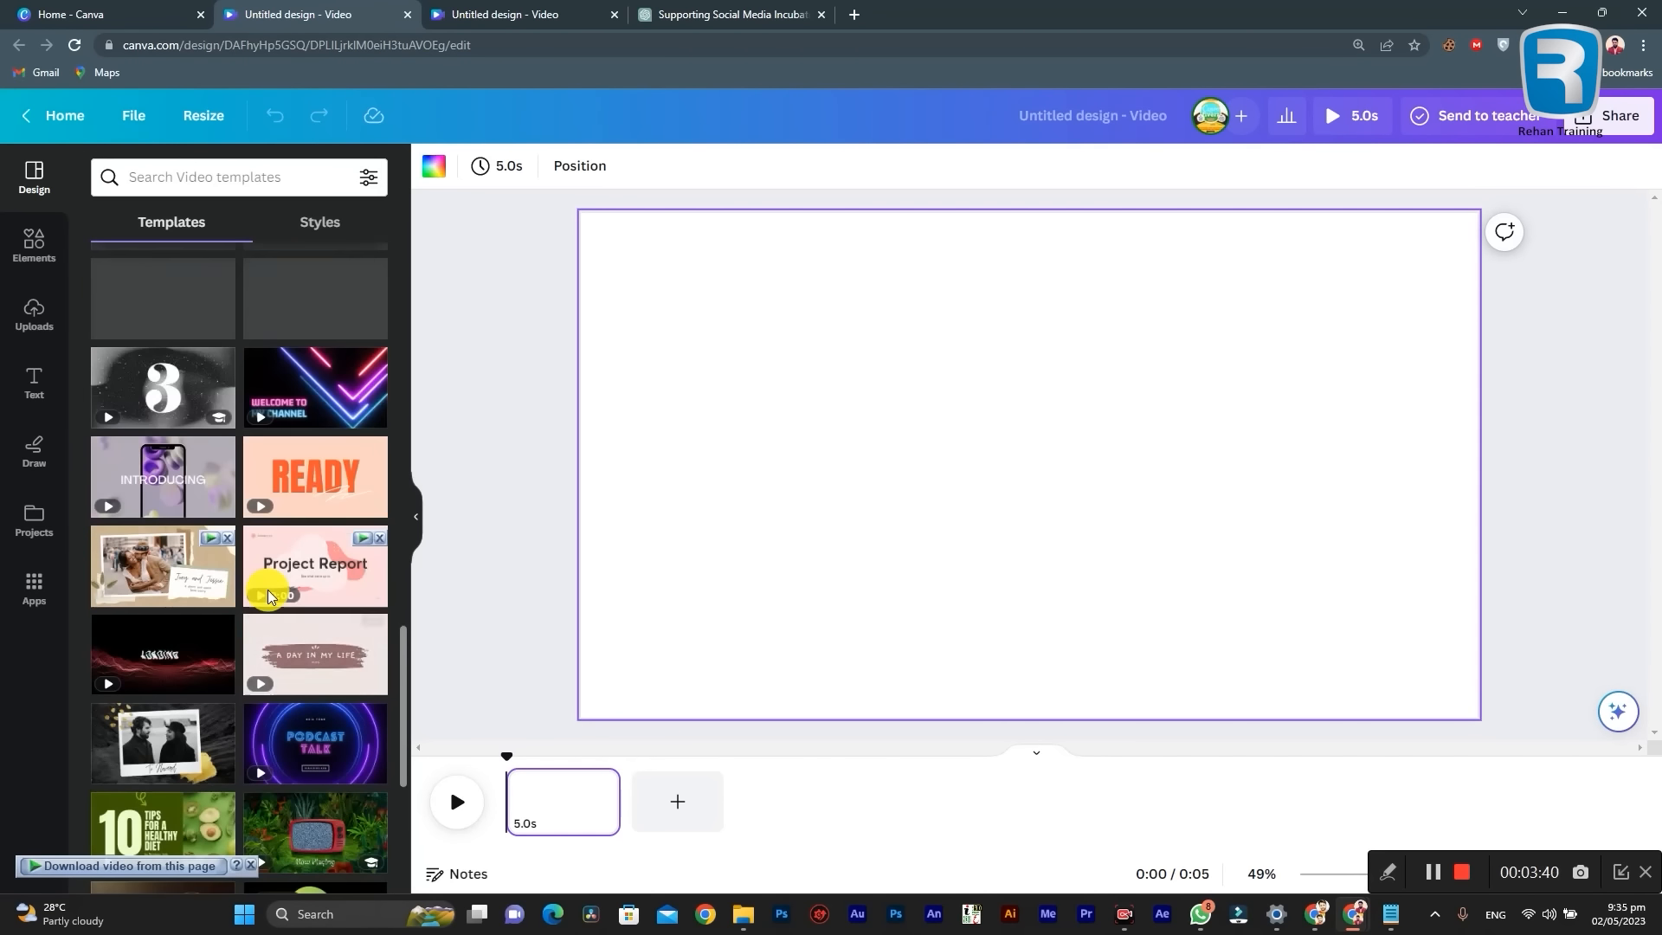
scroll(267, 602, "up", 5)
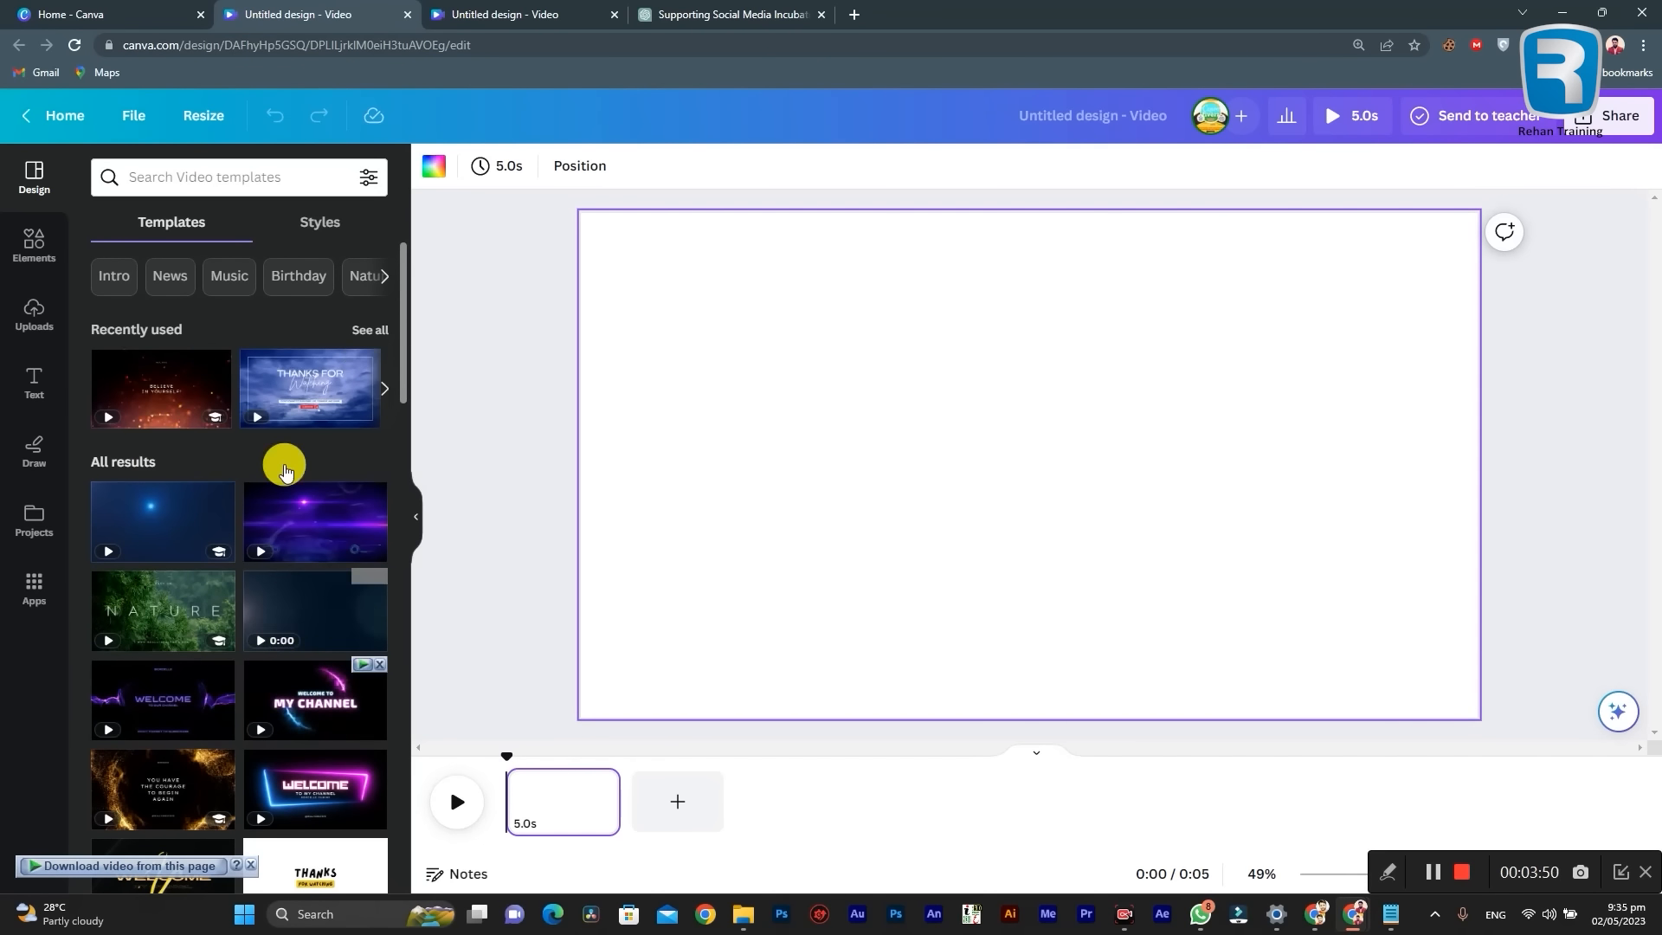
scroll(187, 705, "down", 4)
scroll(188, 704, "up", 5)
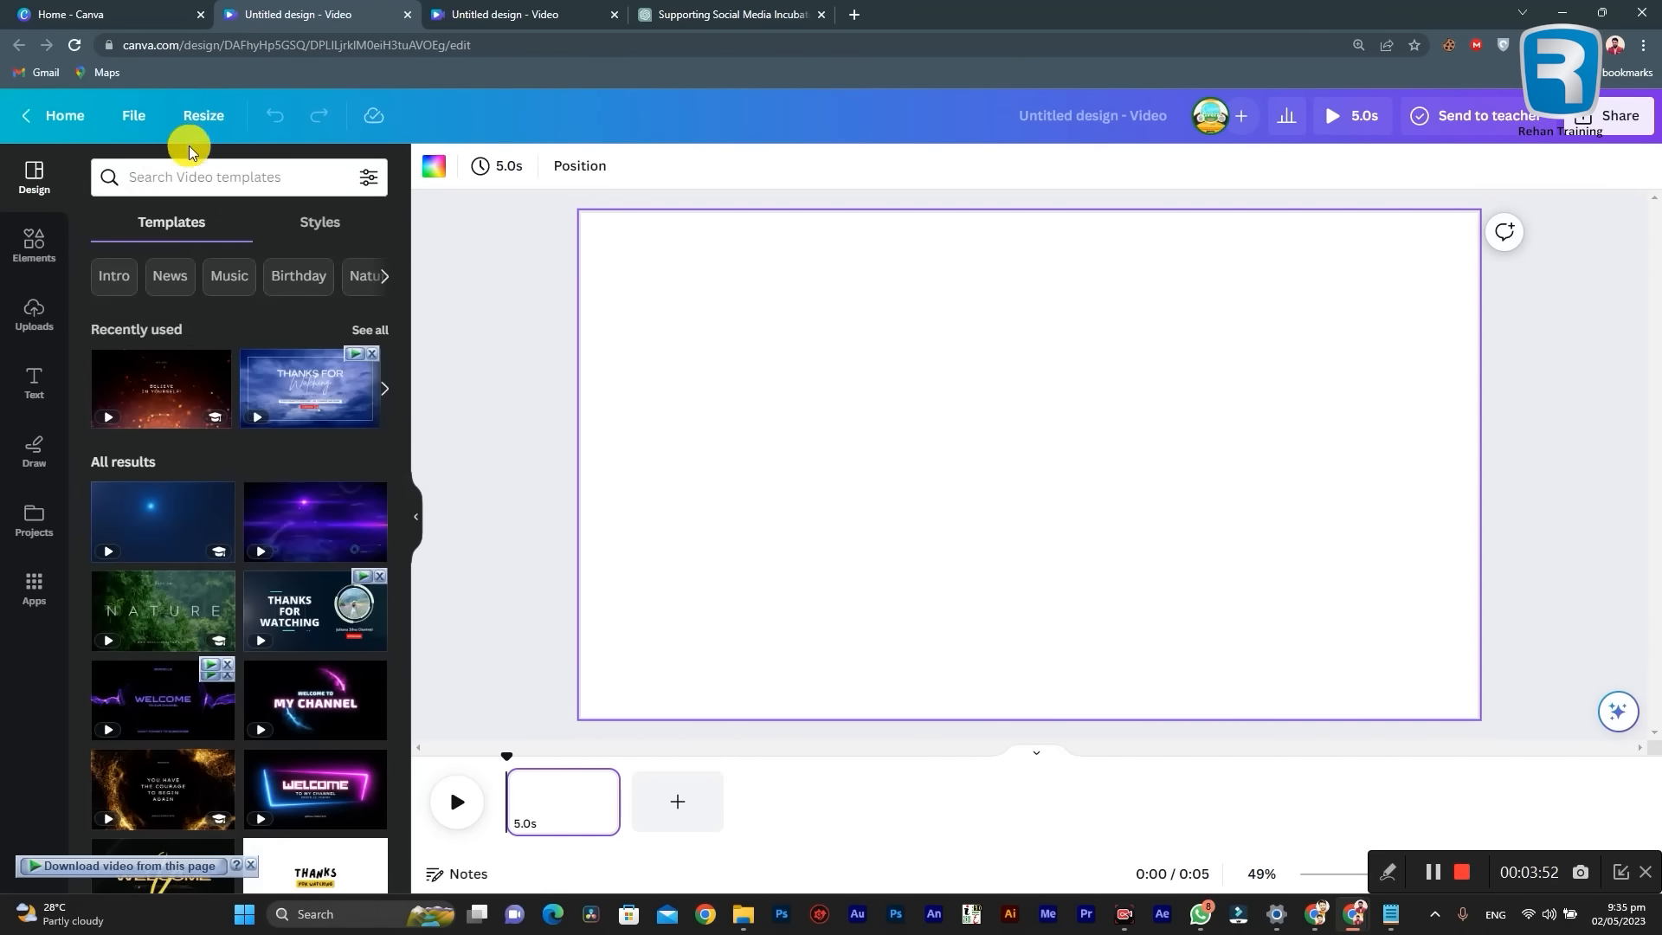
left_click(259, 175)
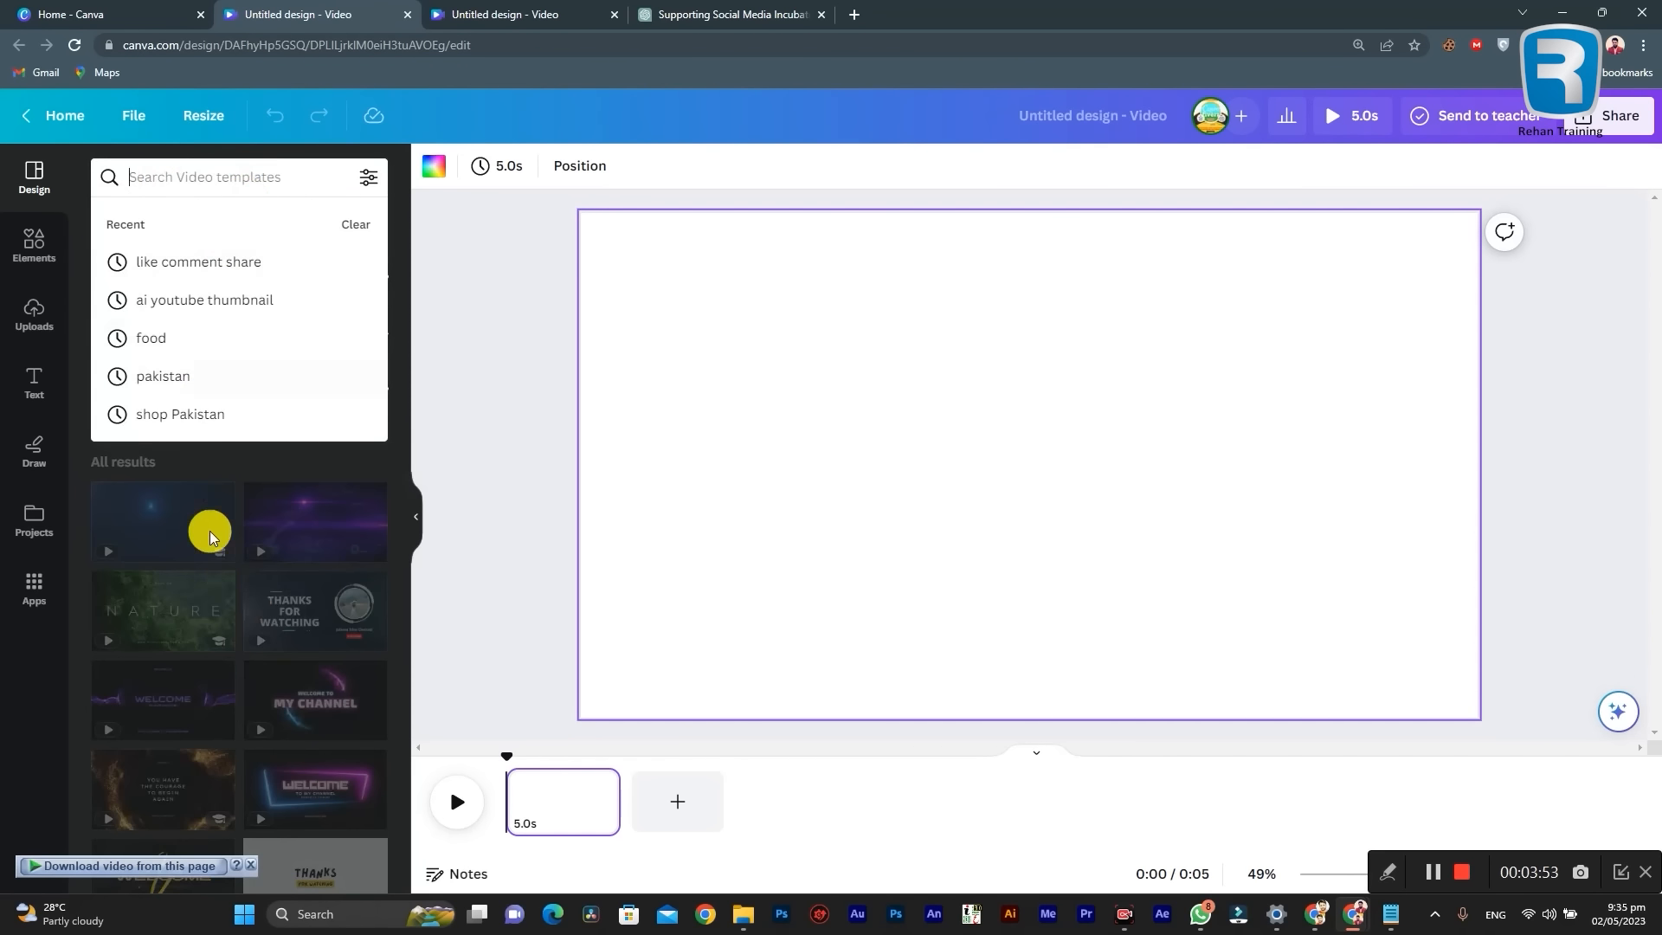
left_click(407, 320)
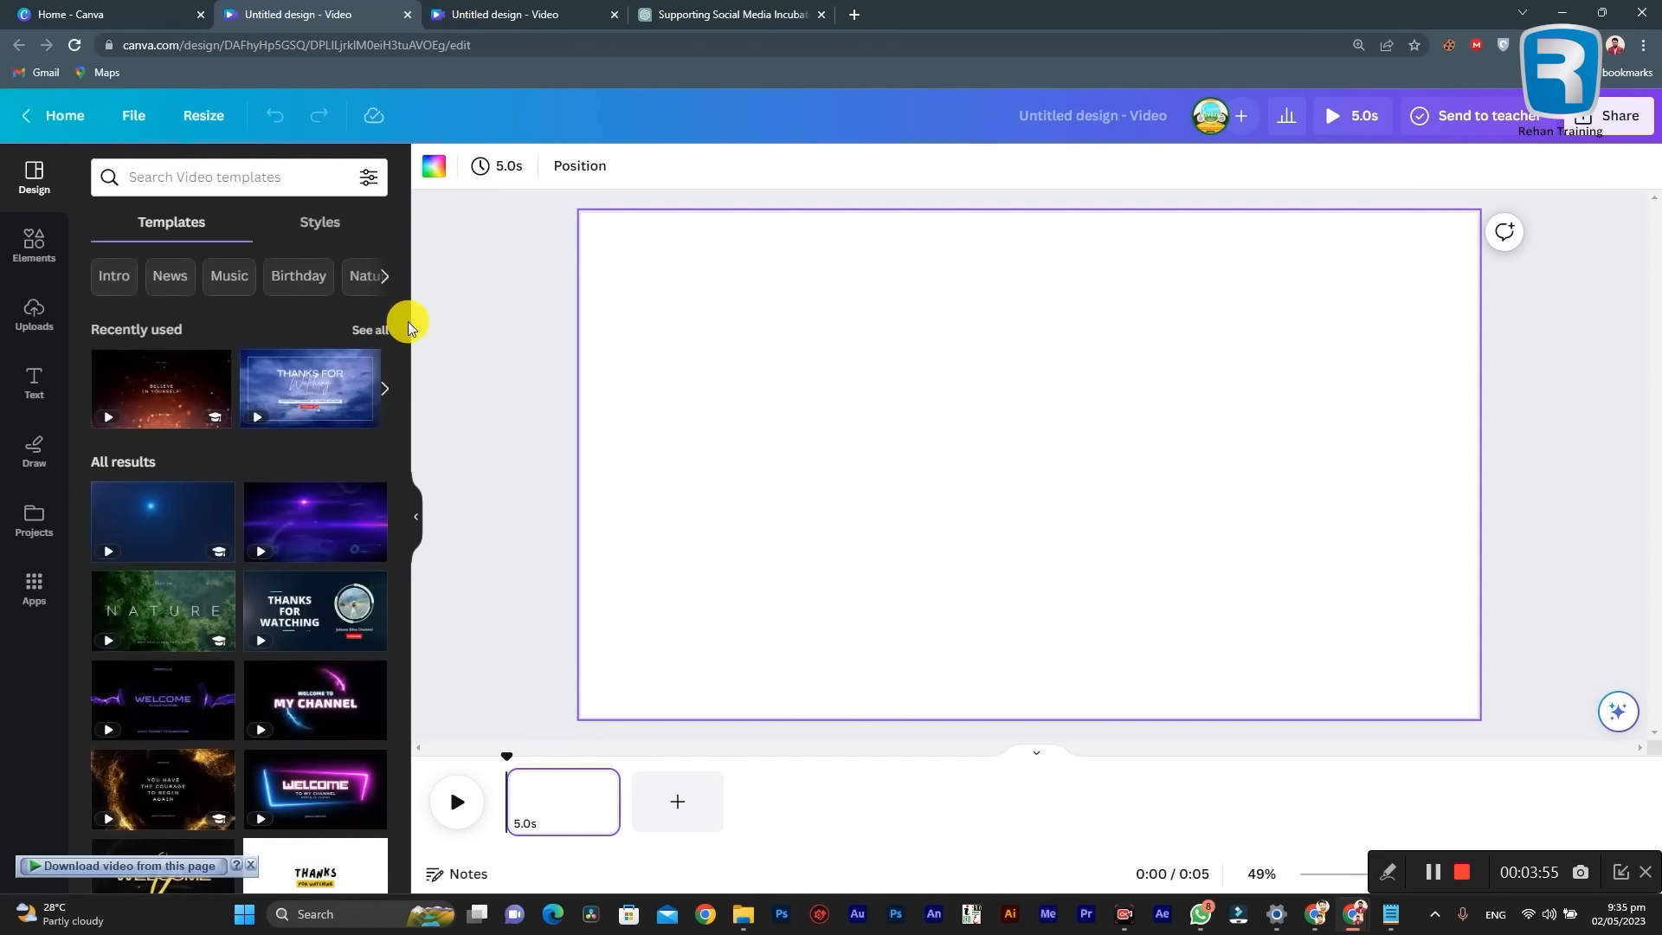
Step: Look through the design styles, including the recently used styles, combinations, color palettes, font sets and recent designs
left_click(321, 225)
scroll(299, 497, "down", 7)
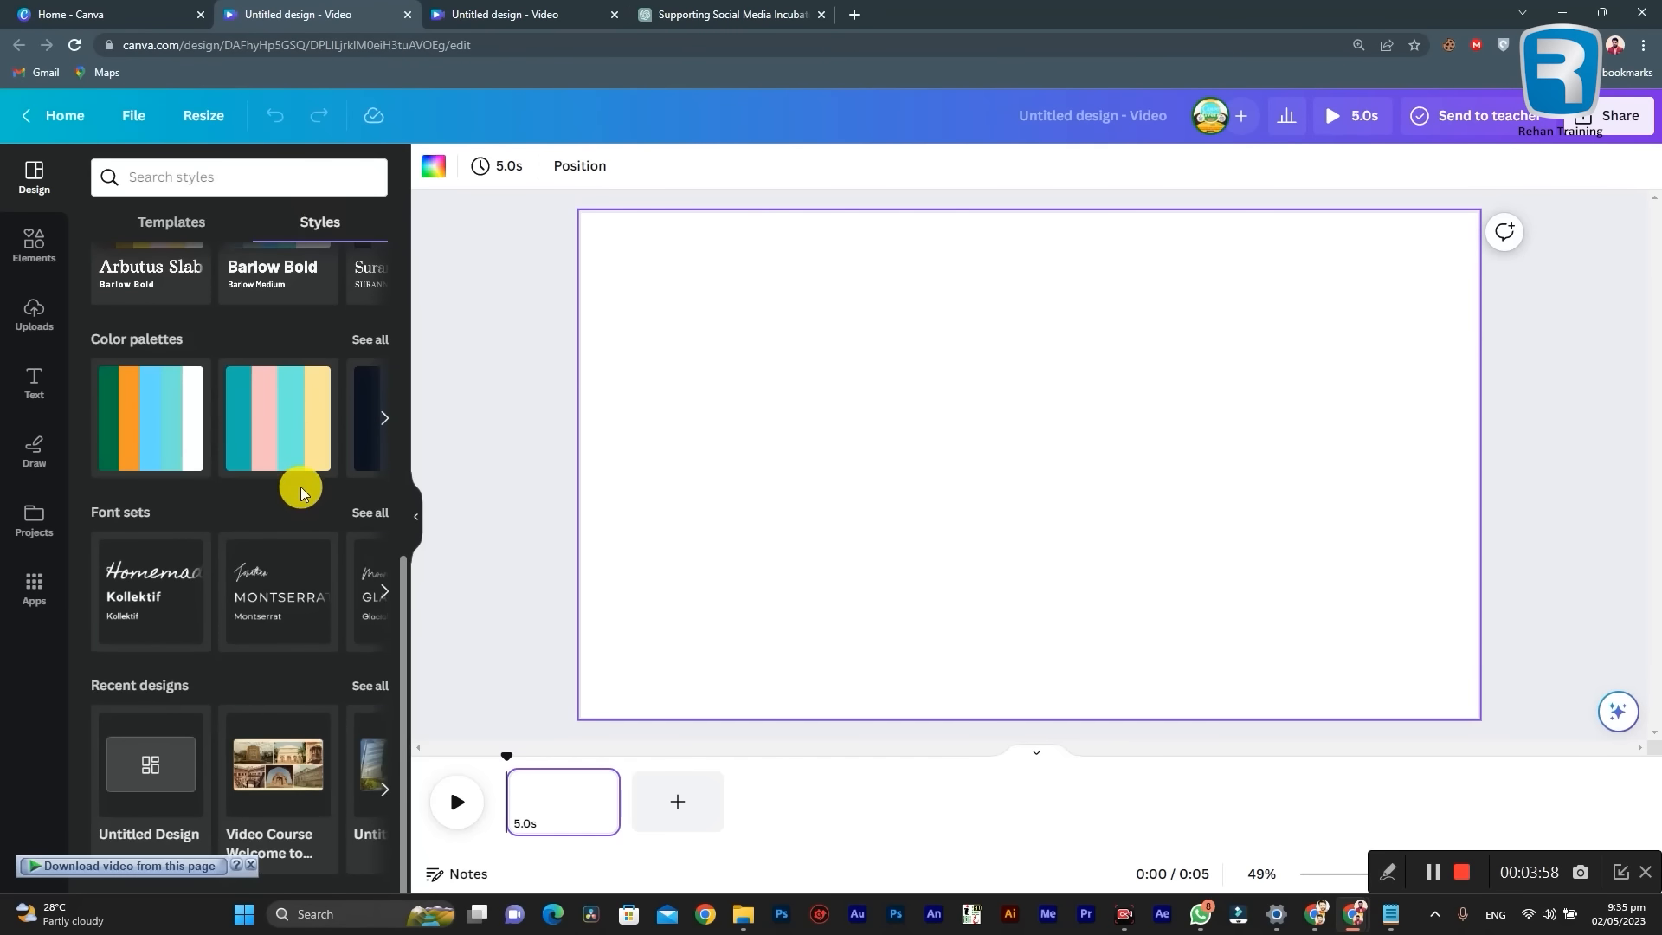
scroll(303, 479, "up", 7)
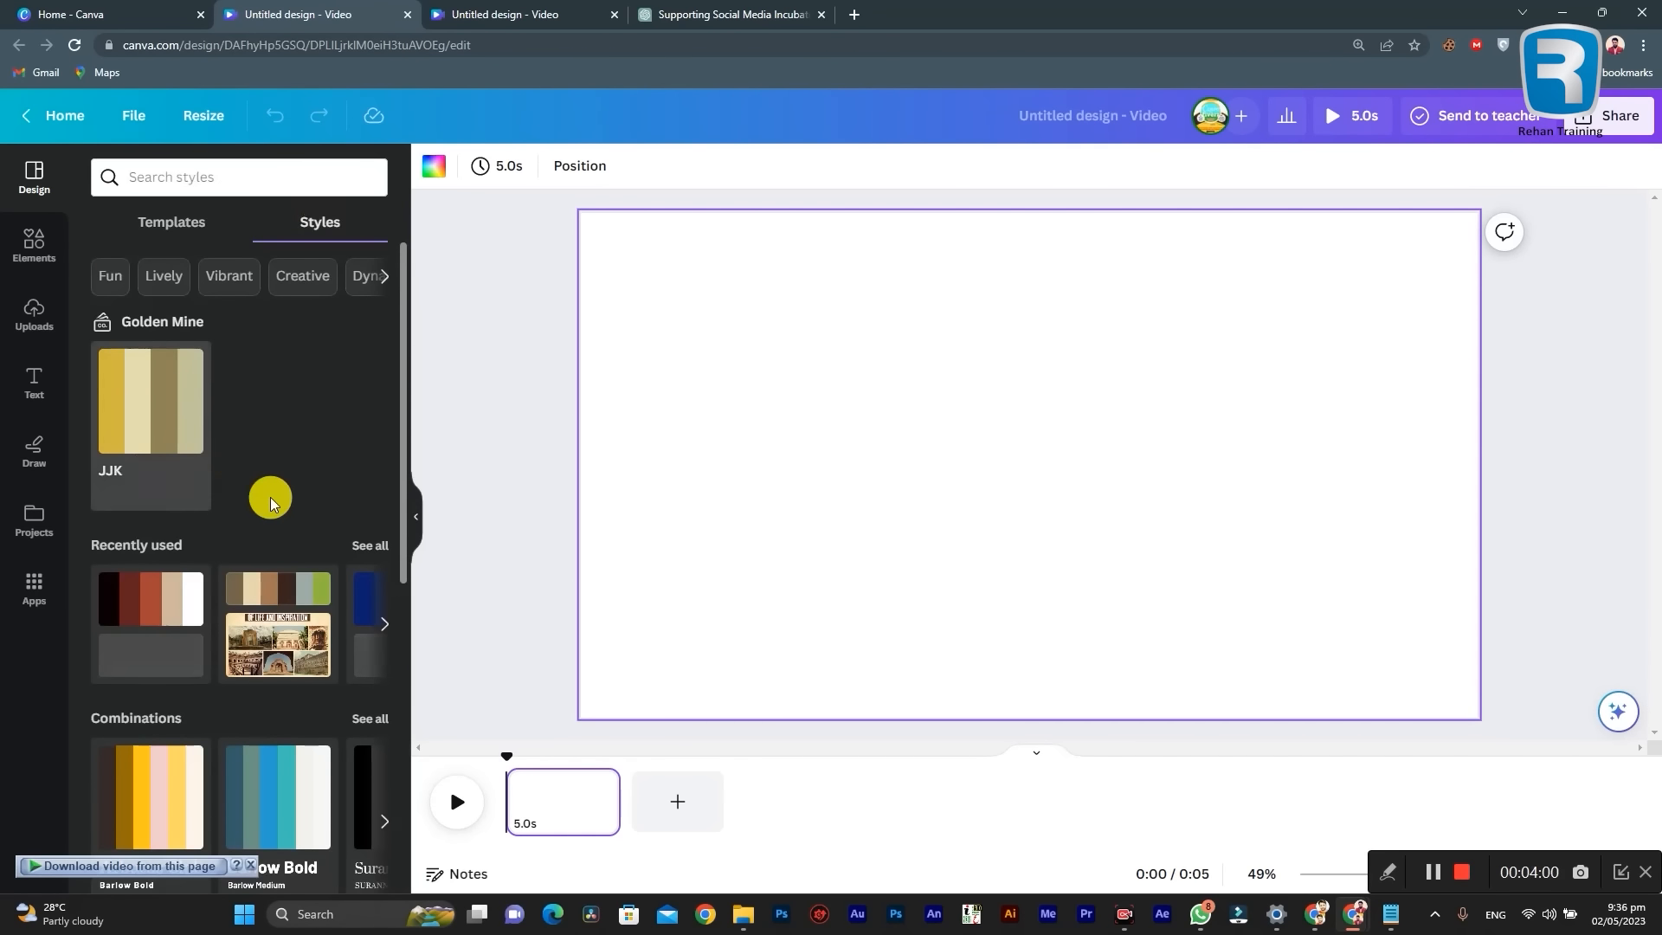
scroll(274, 492, "down", 2)
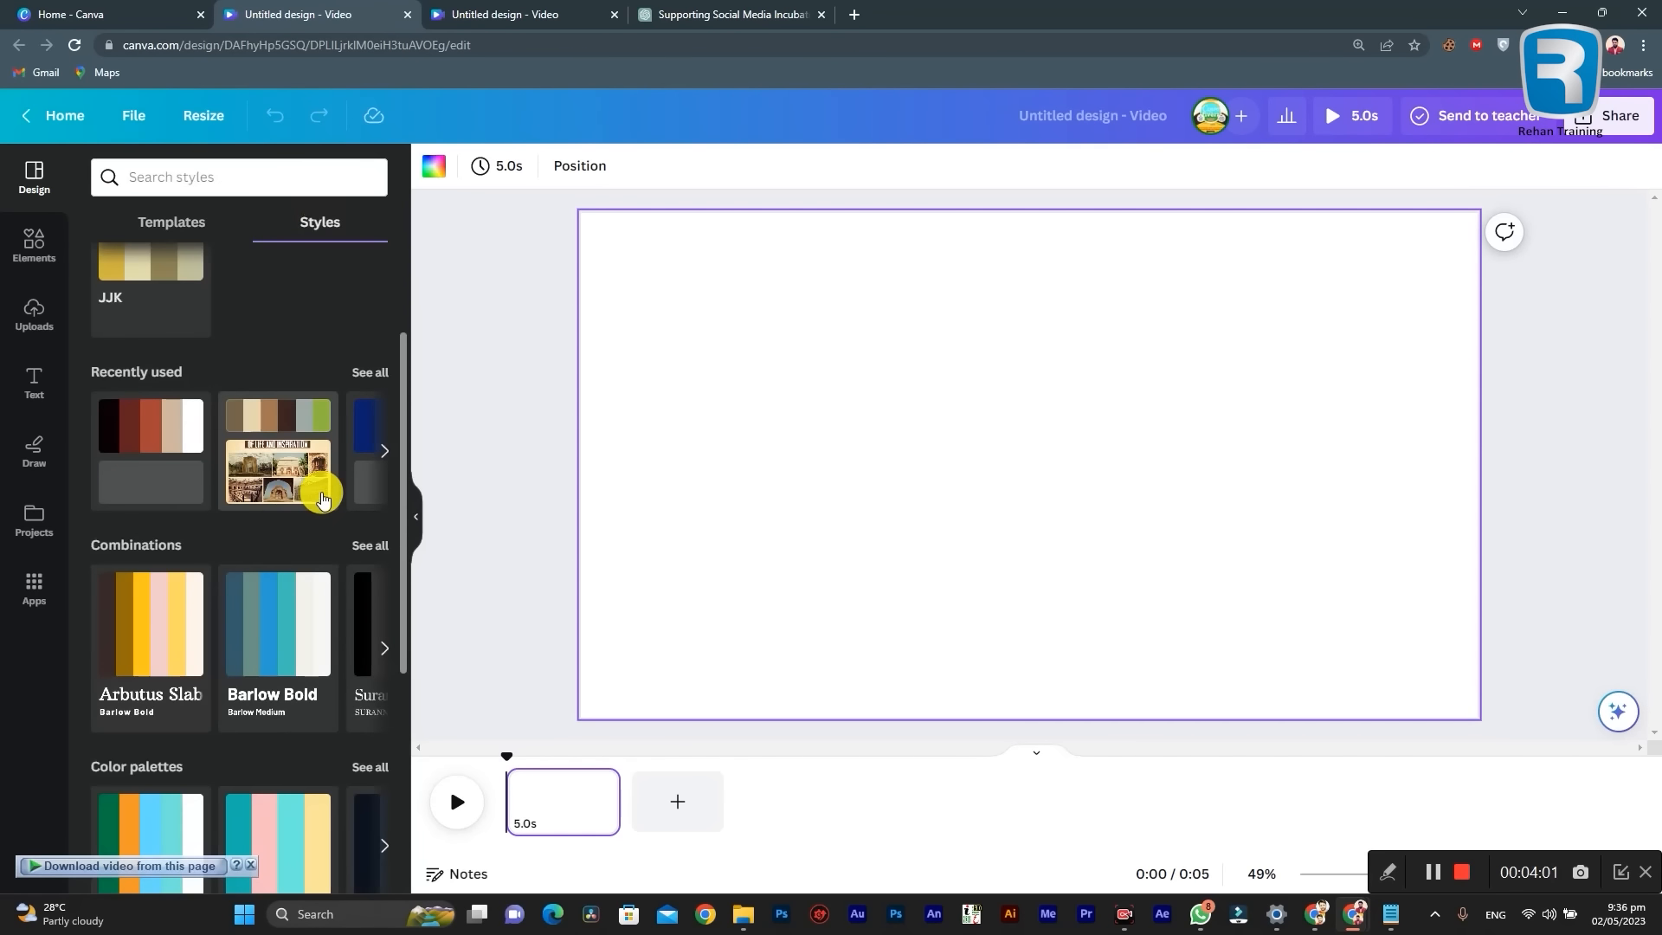
left_click(372, 371)
left_click(109, 177)
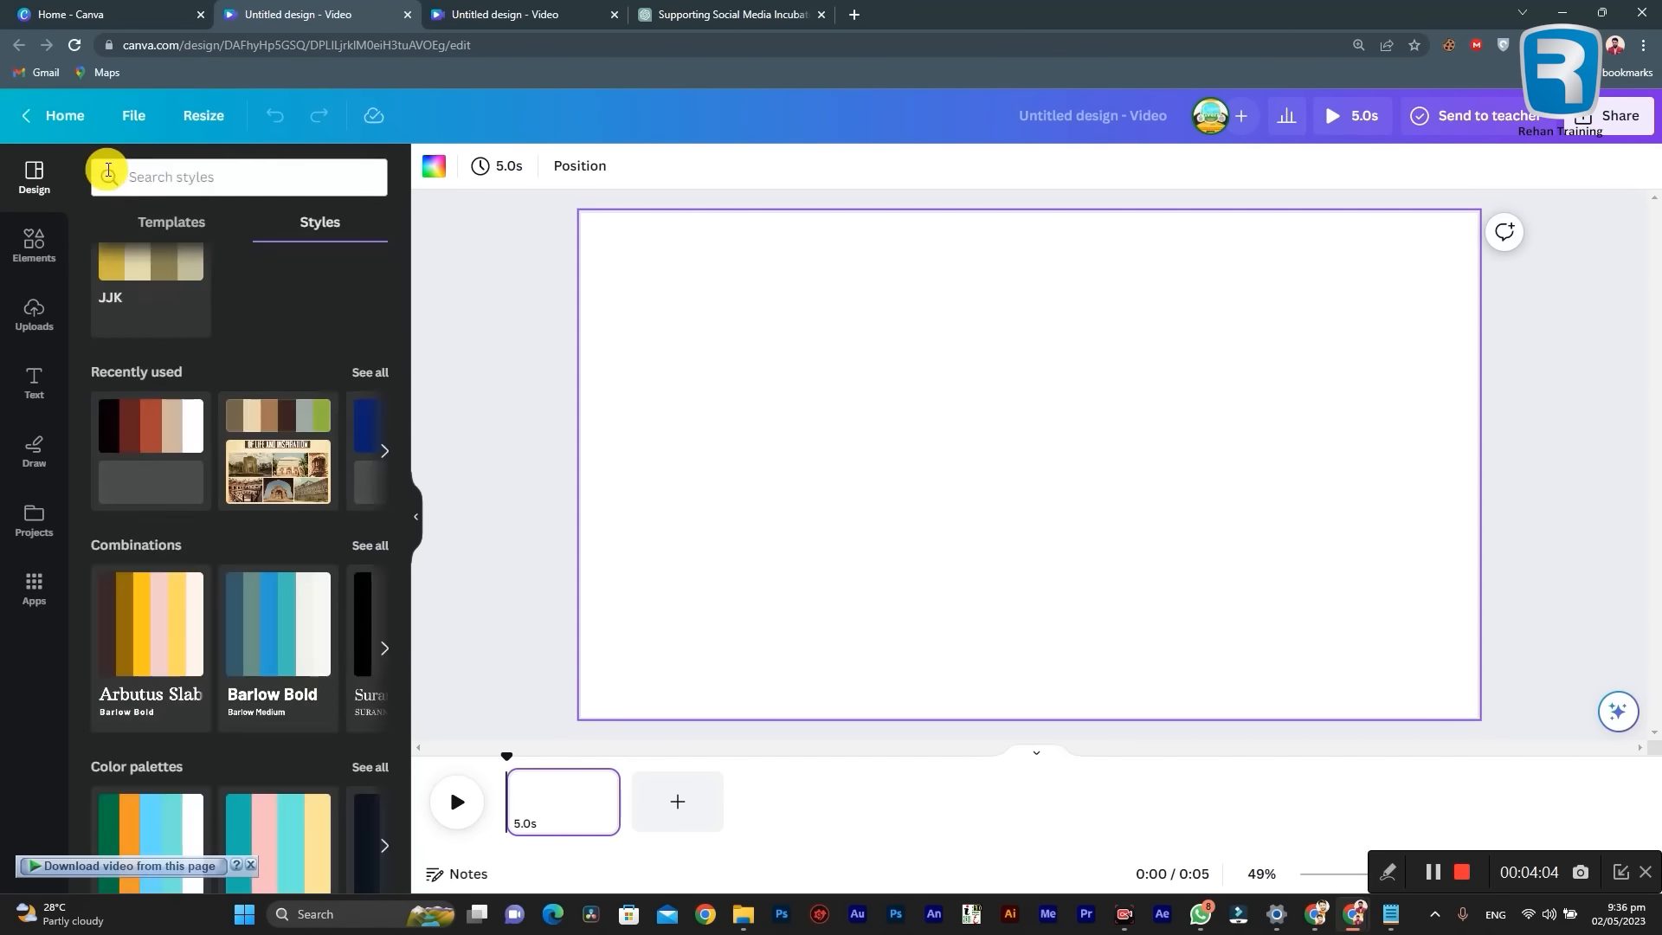
scroll(260, 736, "down", 3)
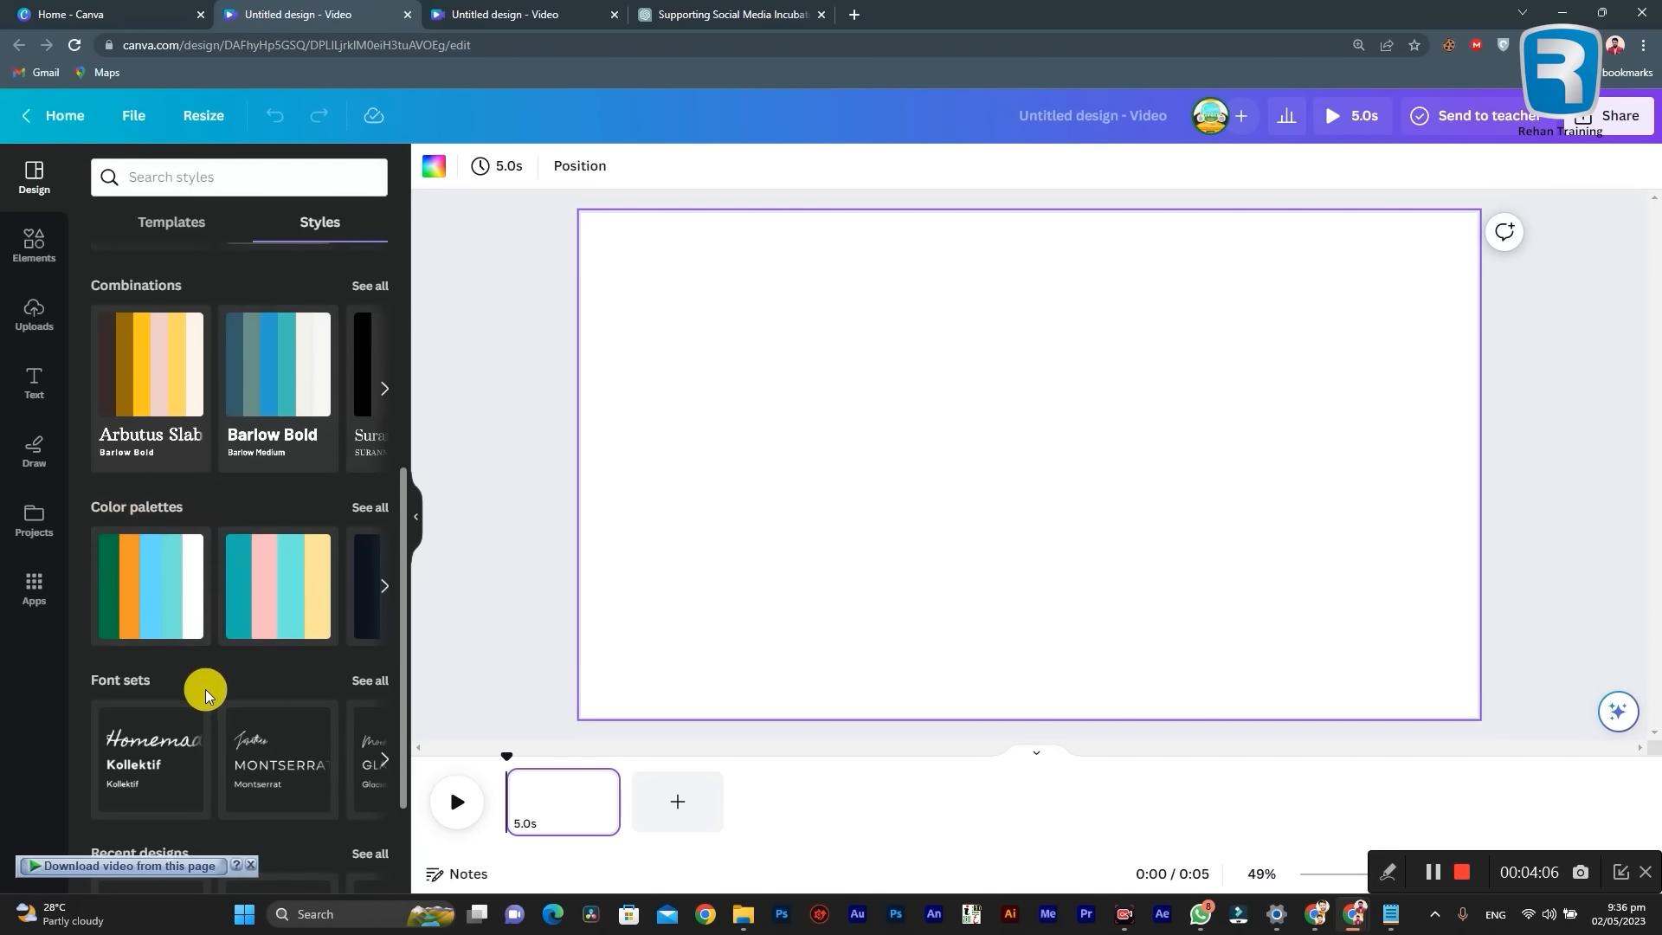
scroll(181, 641, "down", 1)
scroll(277, 701, "down", 1)
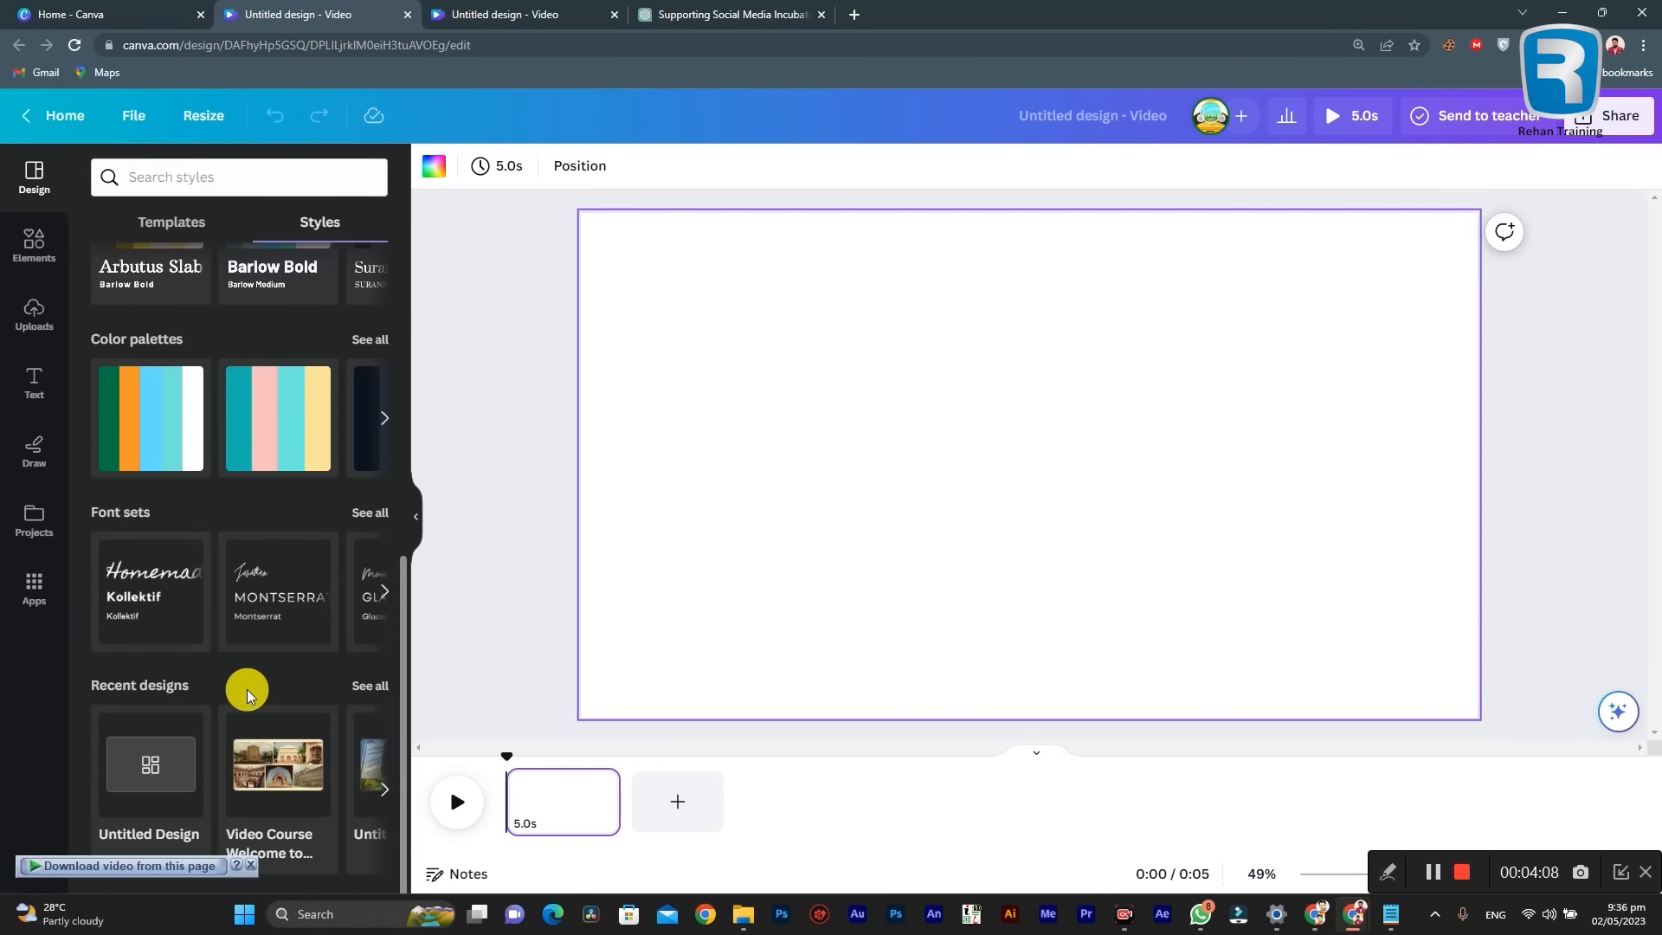
scroll(229, 762, "up", 7)
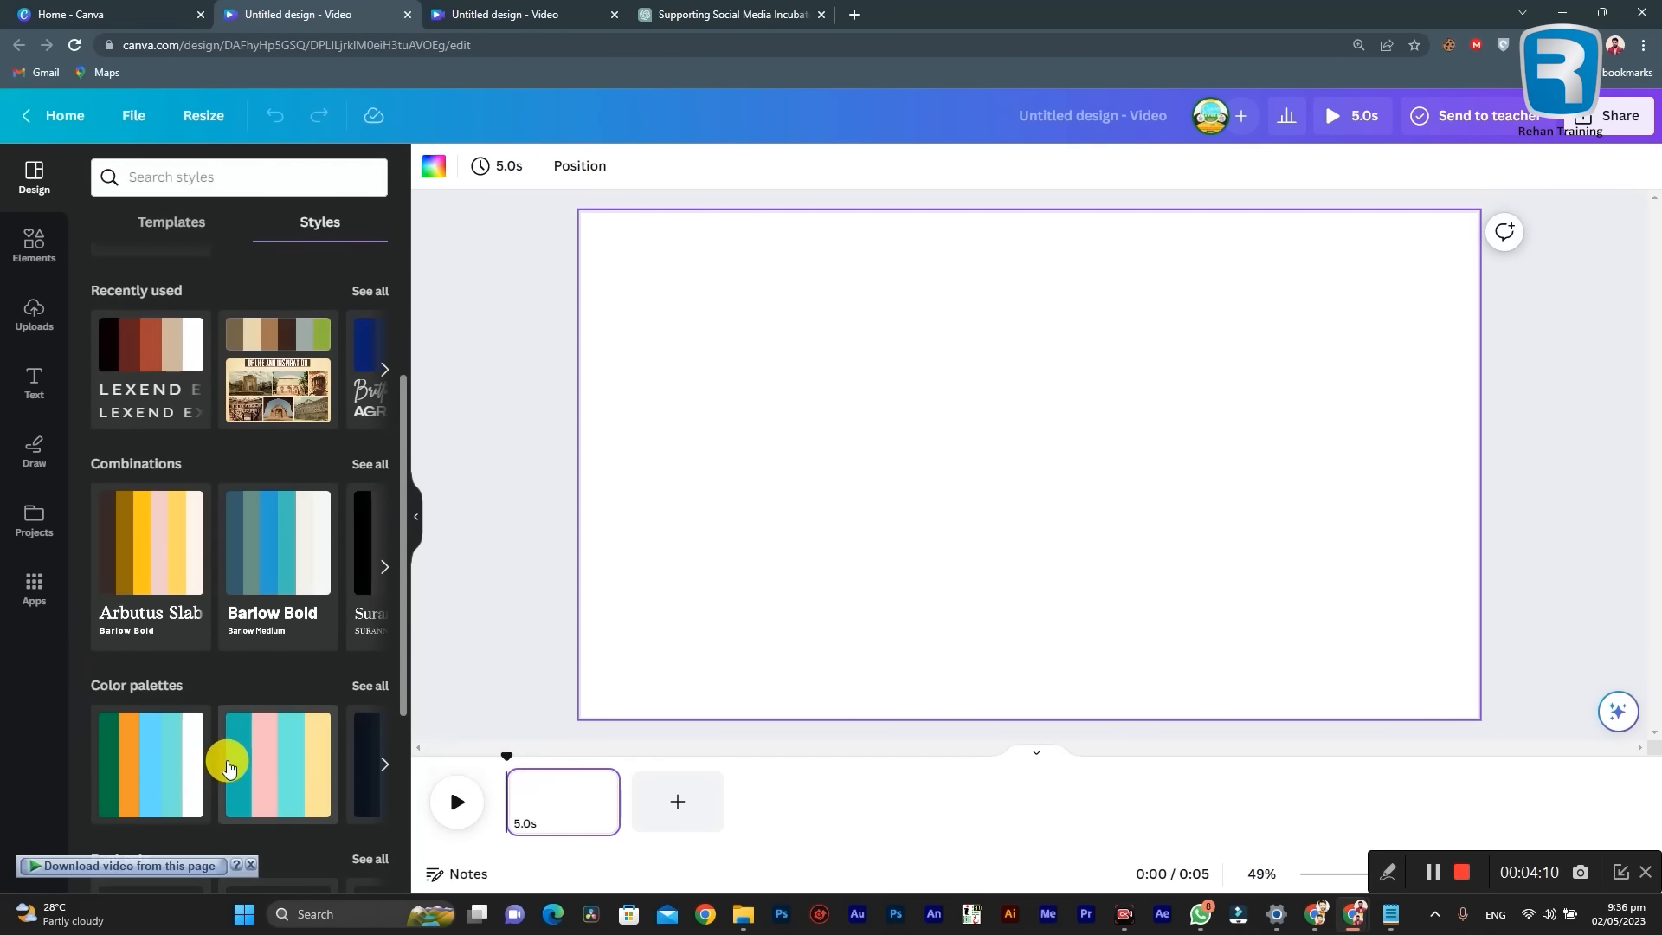
Step: Look through the full set of recently used elements in the Elements library
left_click(169, 218)
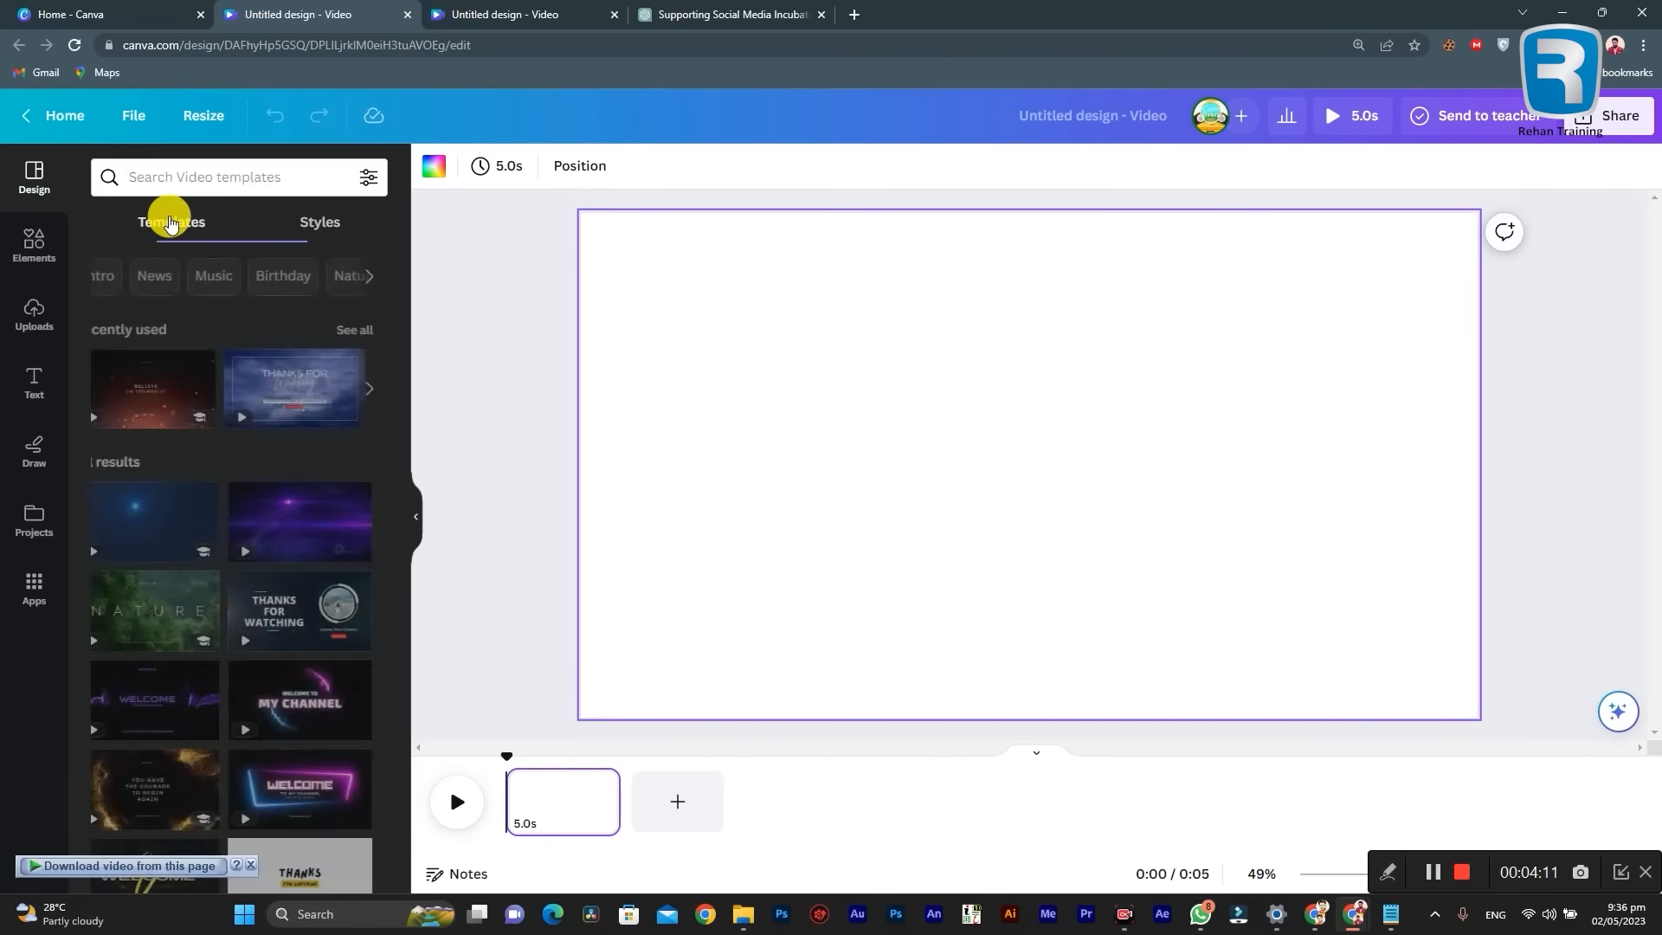
left_click(38, 258)
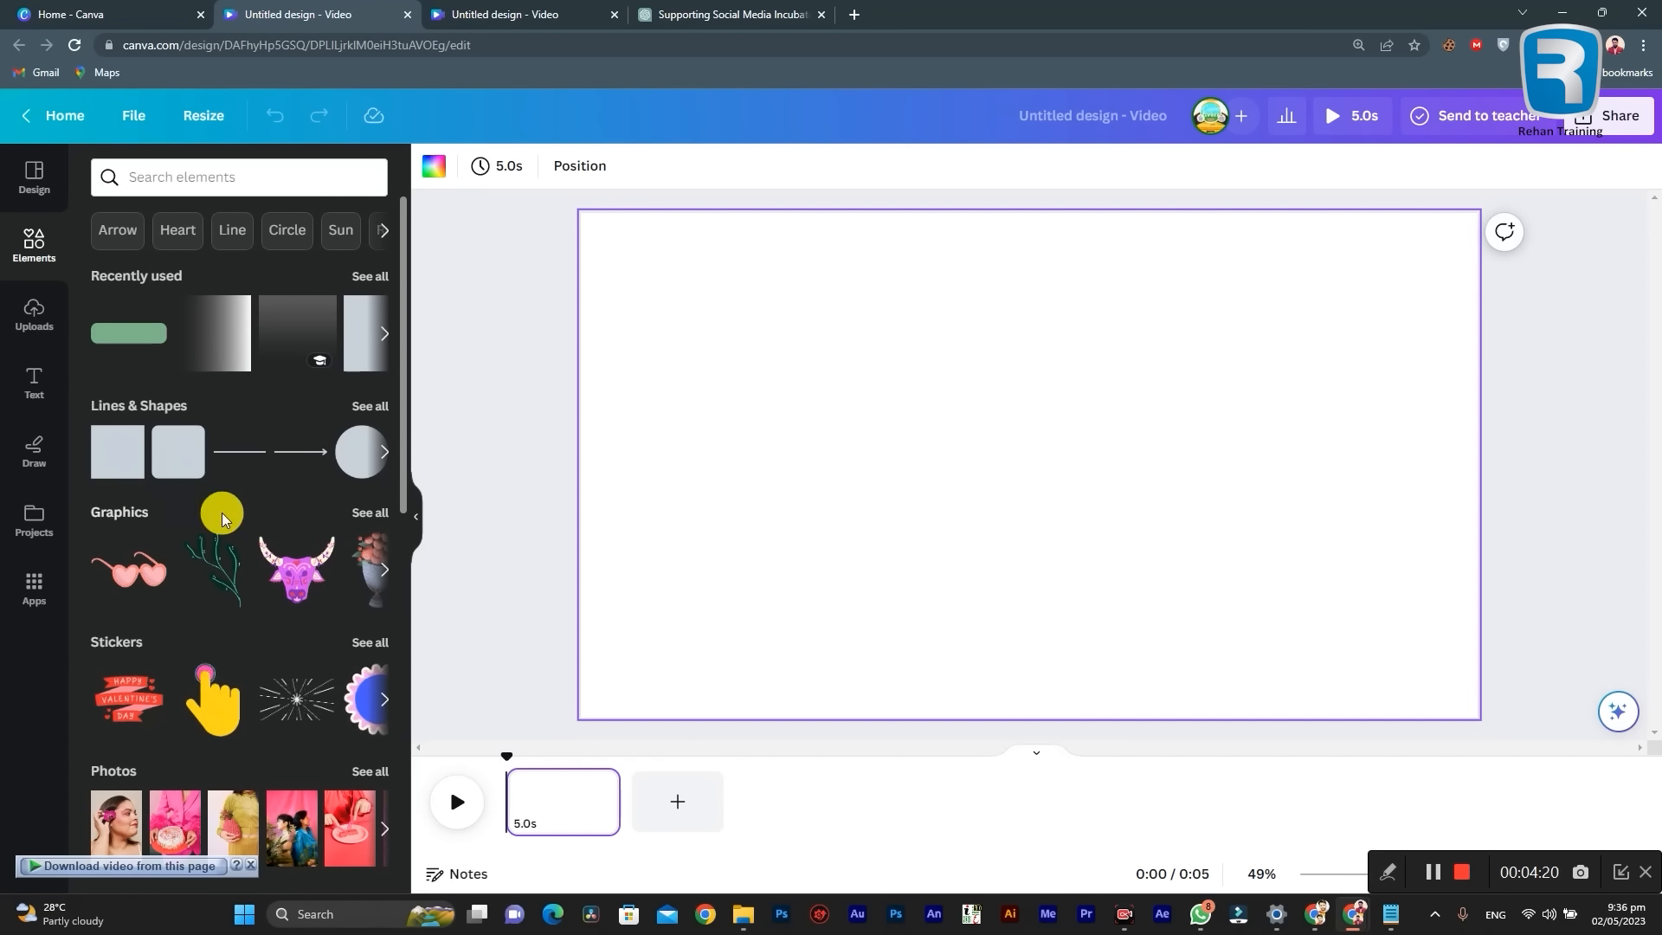
left_click(369, 275)
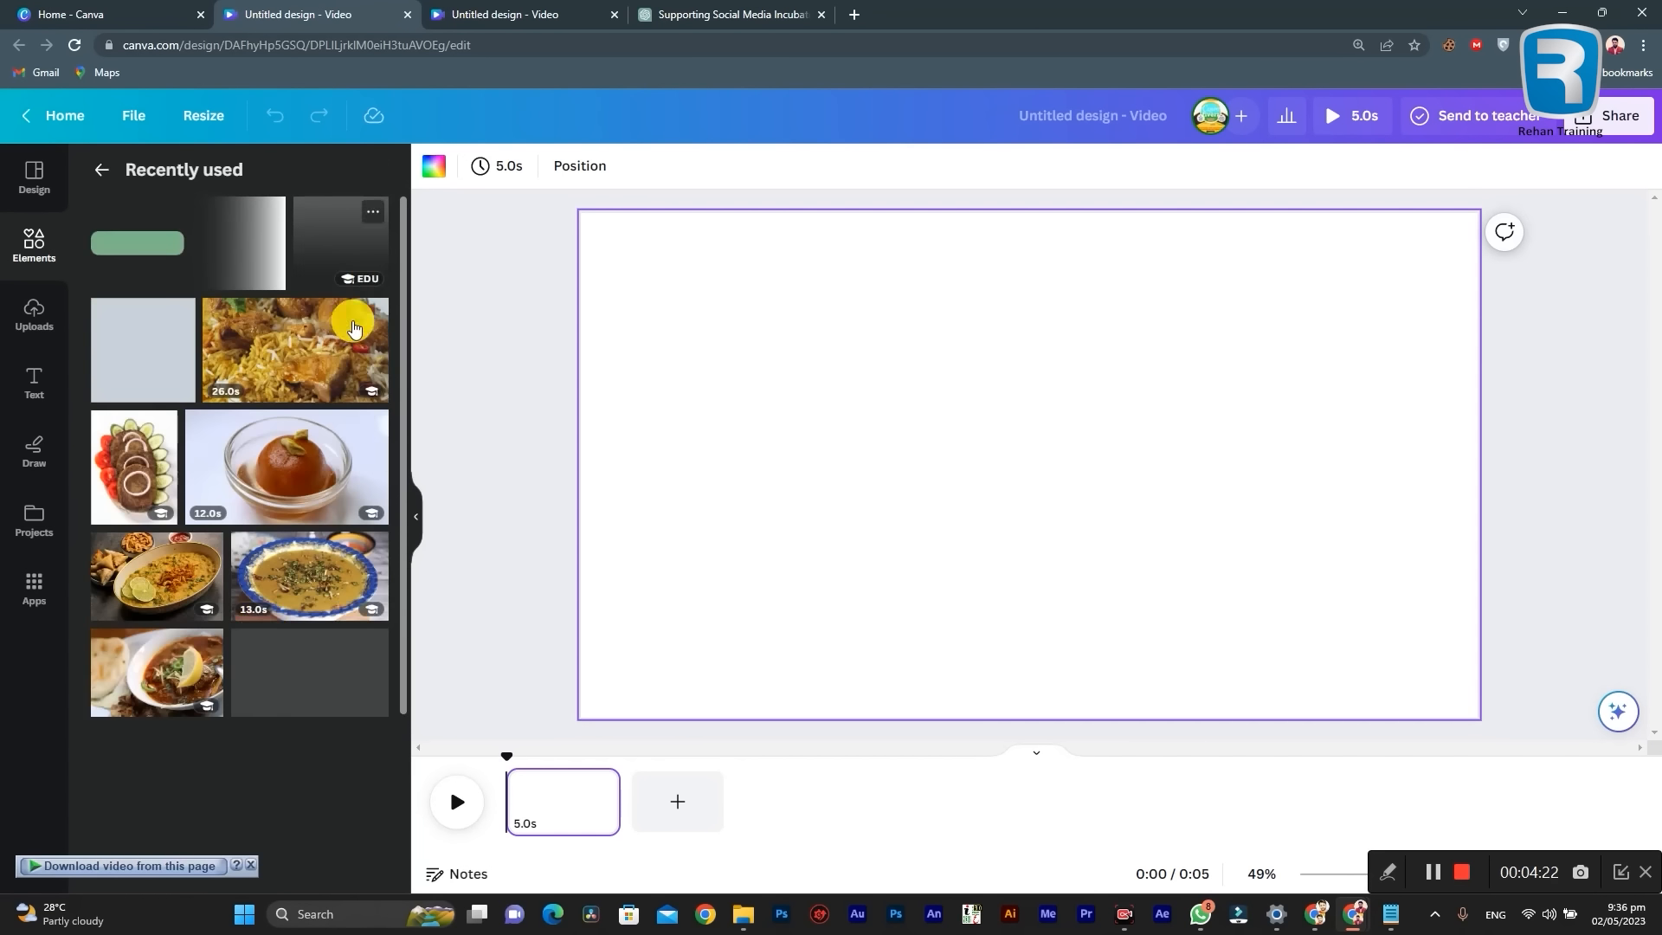
left_click(103, 180)
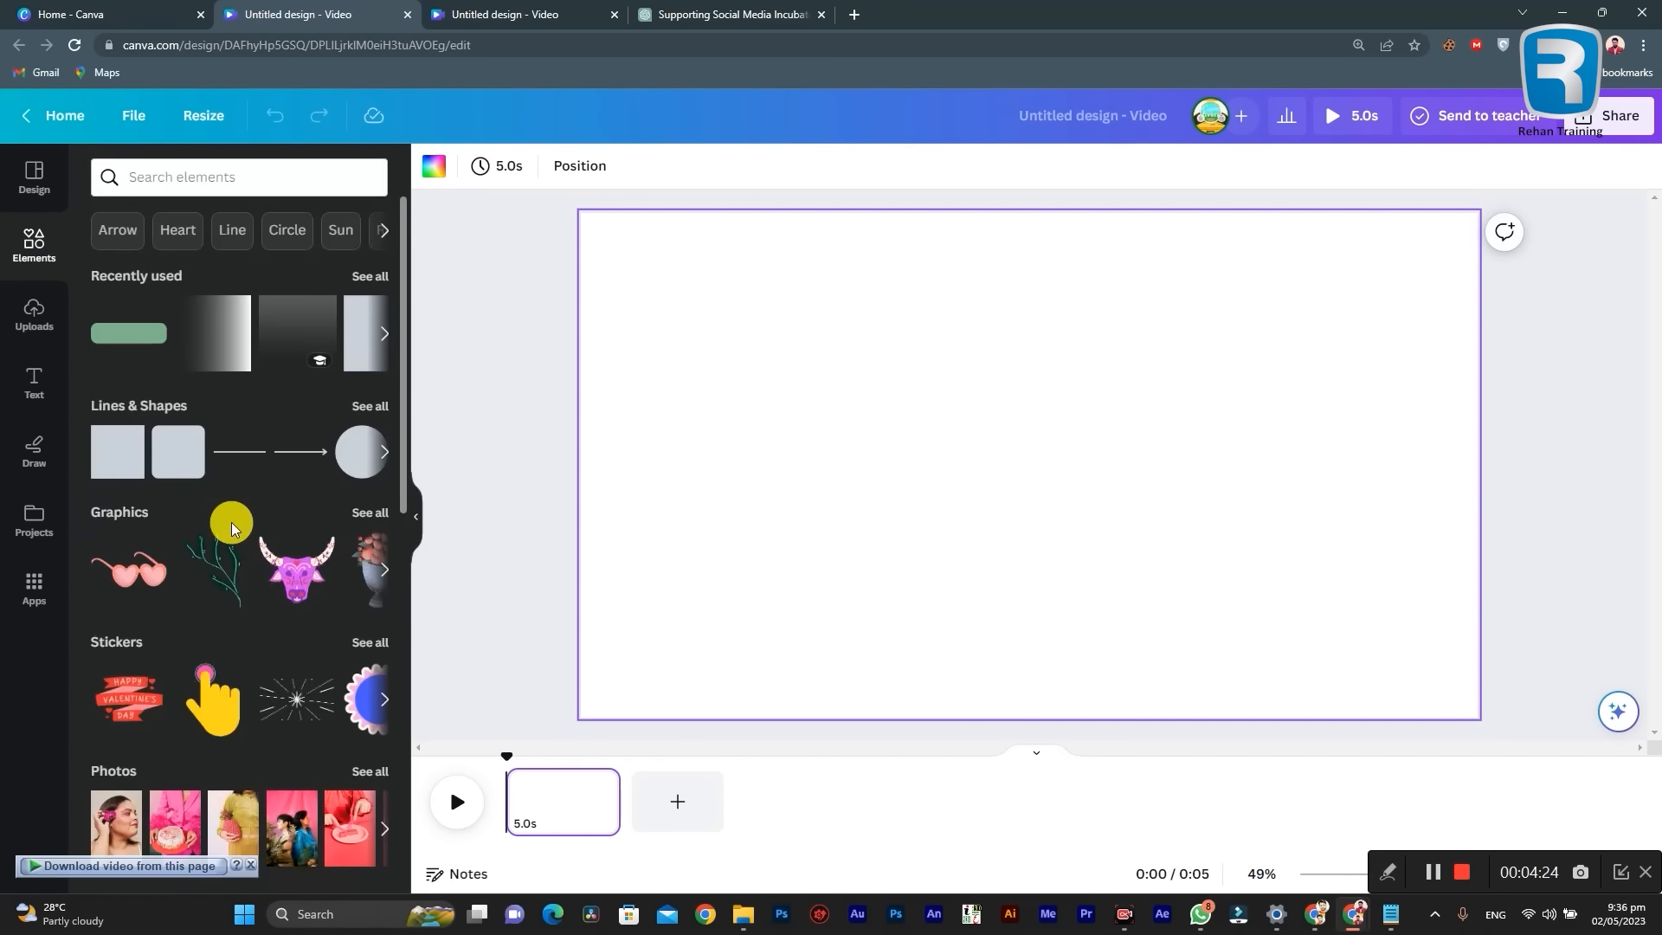
Step: Look through the element categories, from graphics, stickers, photos, videos and audio to charts, tables, frames, grids and graphic collections
scroll(226, 516, "down", 3)
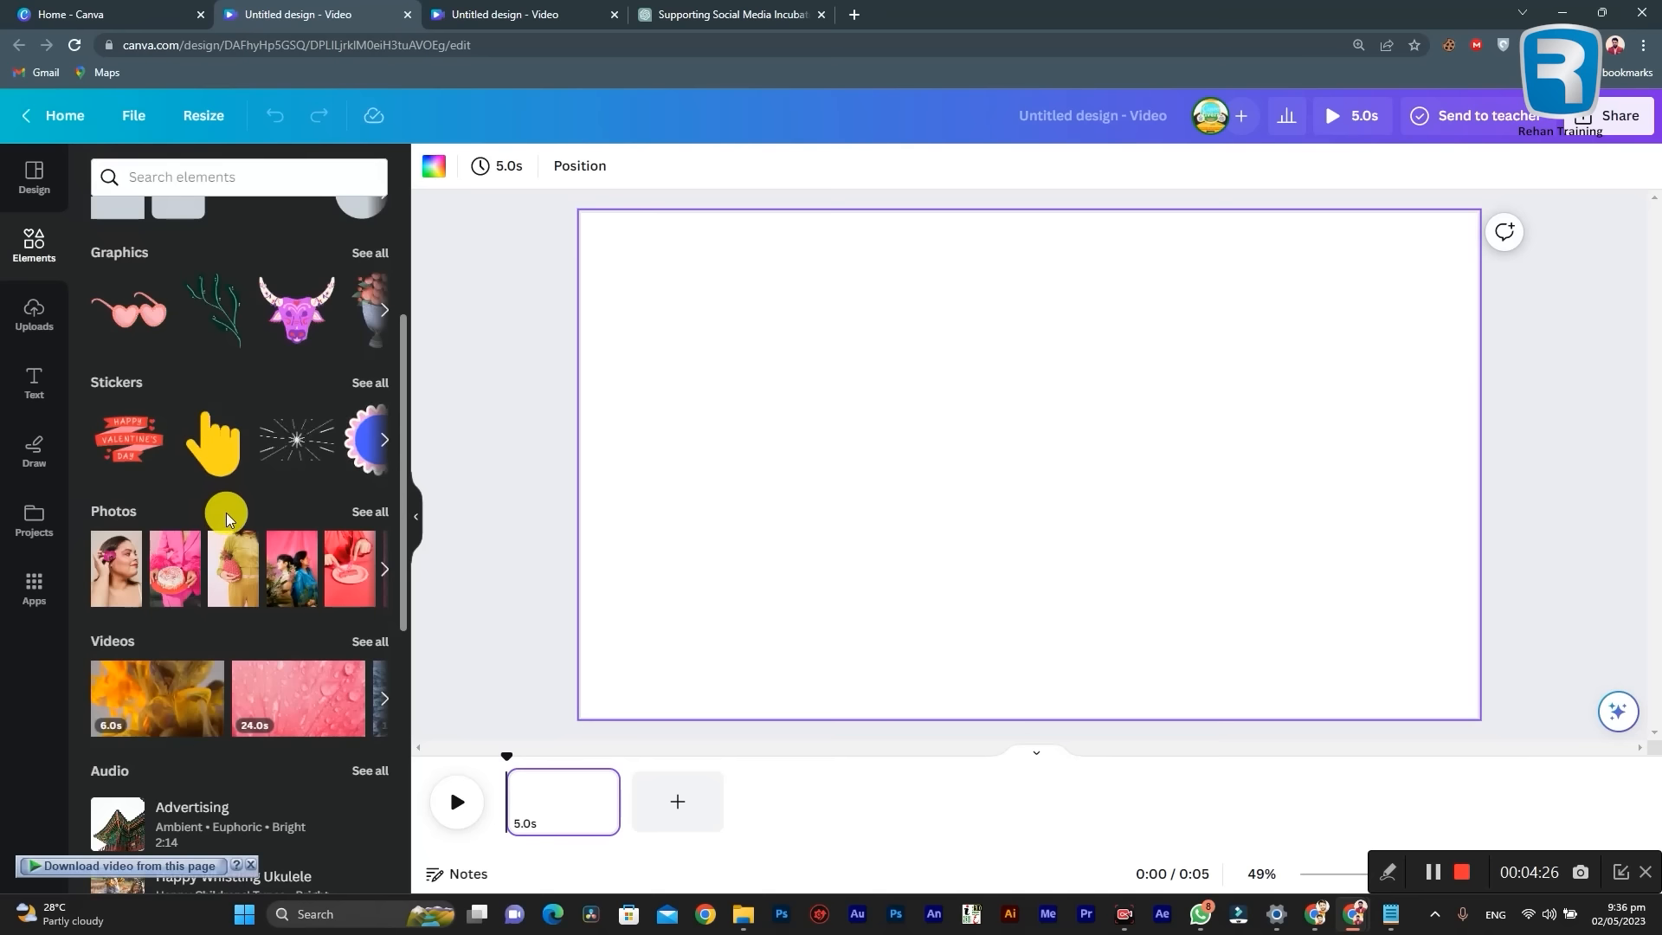
scroll(226, 514, "up", 3)
scroll(224, 554, "down", 6)
scroll(174, 517, "down", 3)
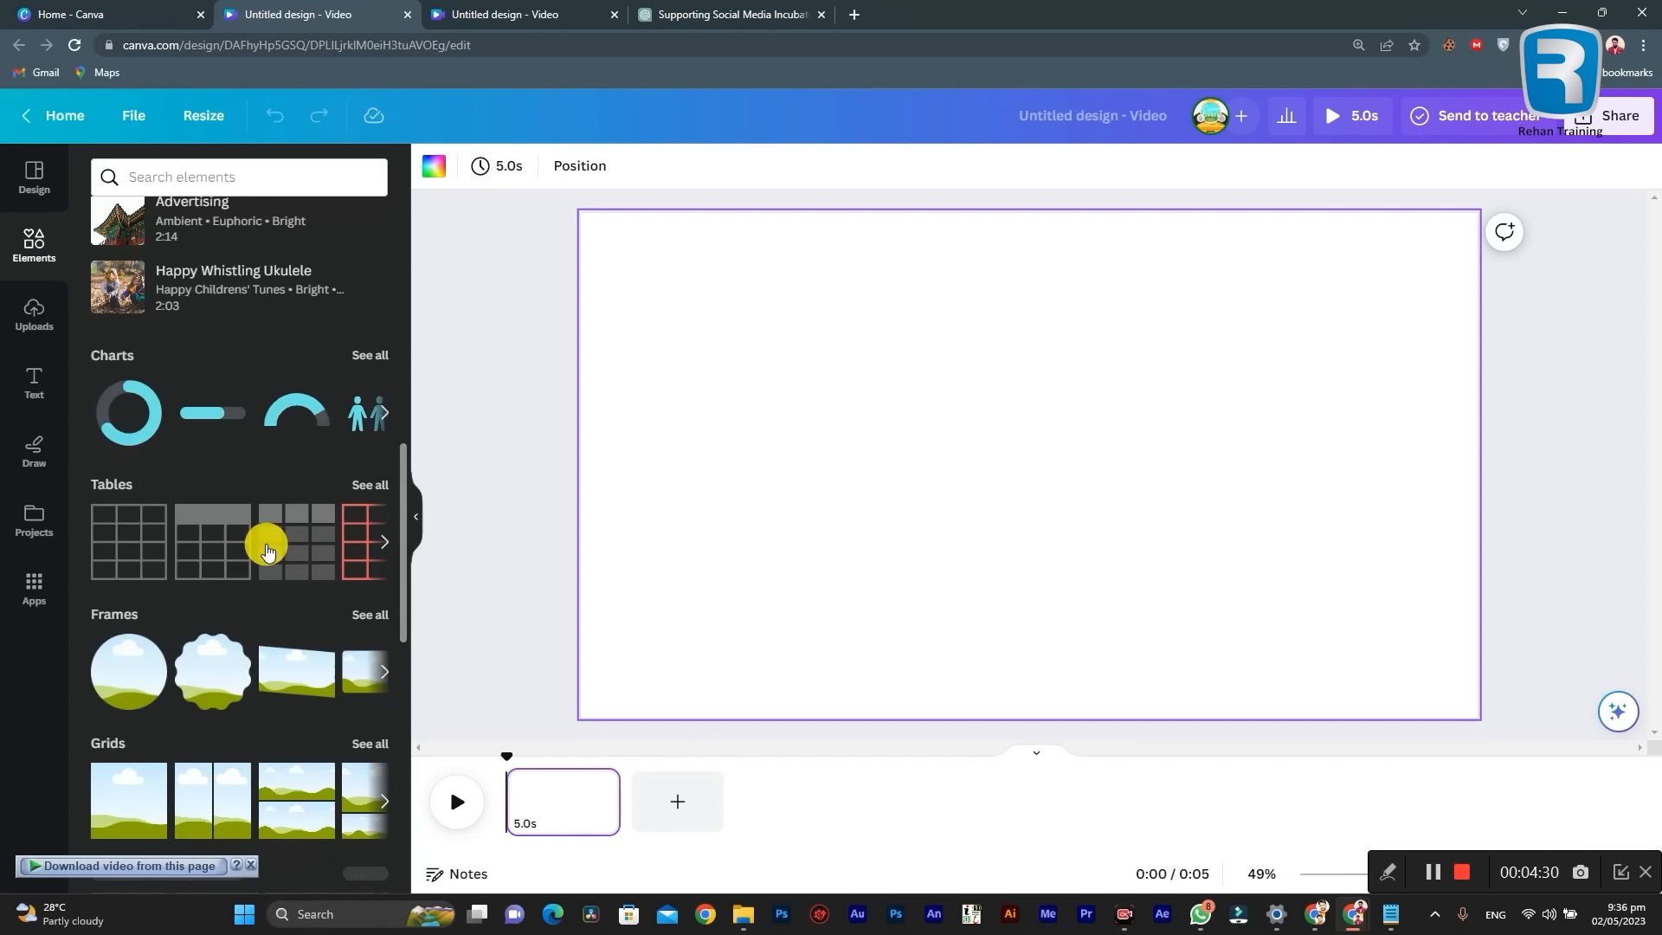
scroll(265, 549, "down", 15)
scroll(265, 543, "down", 9)
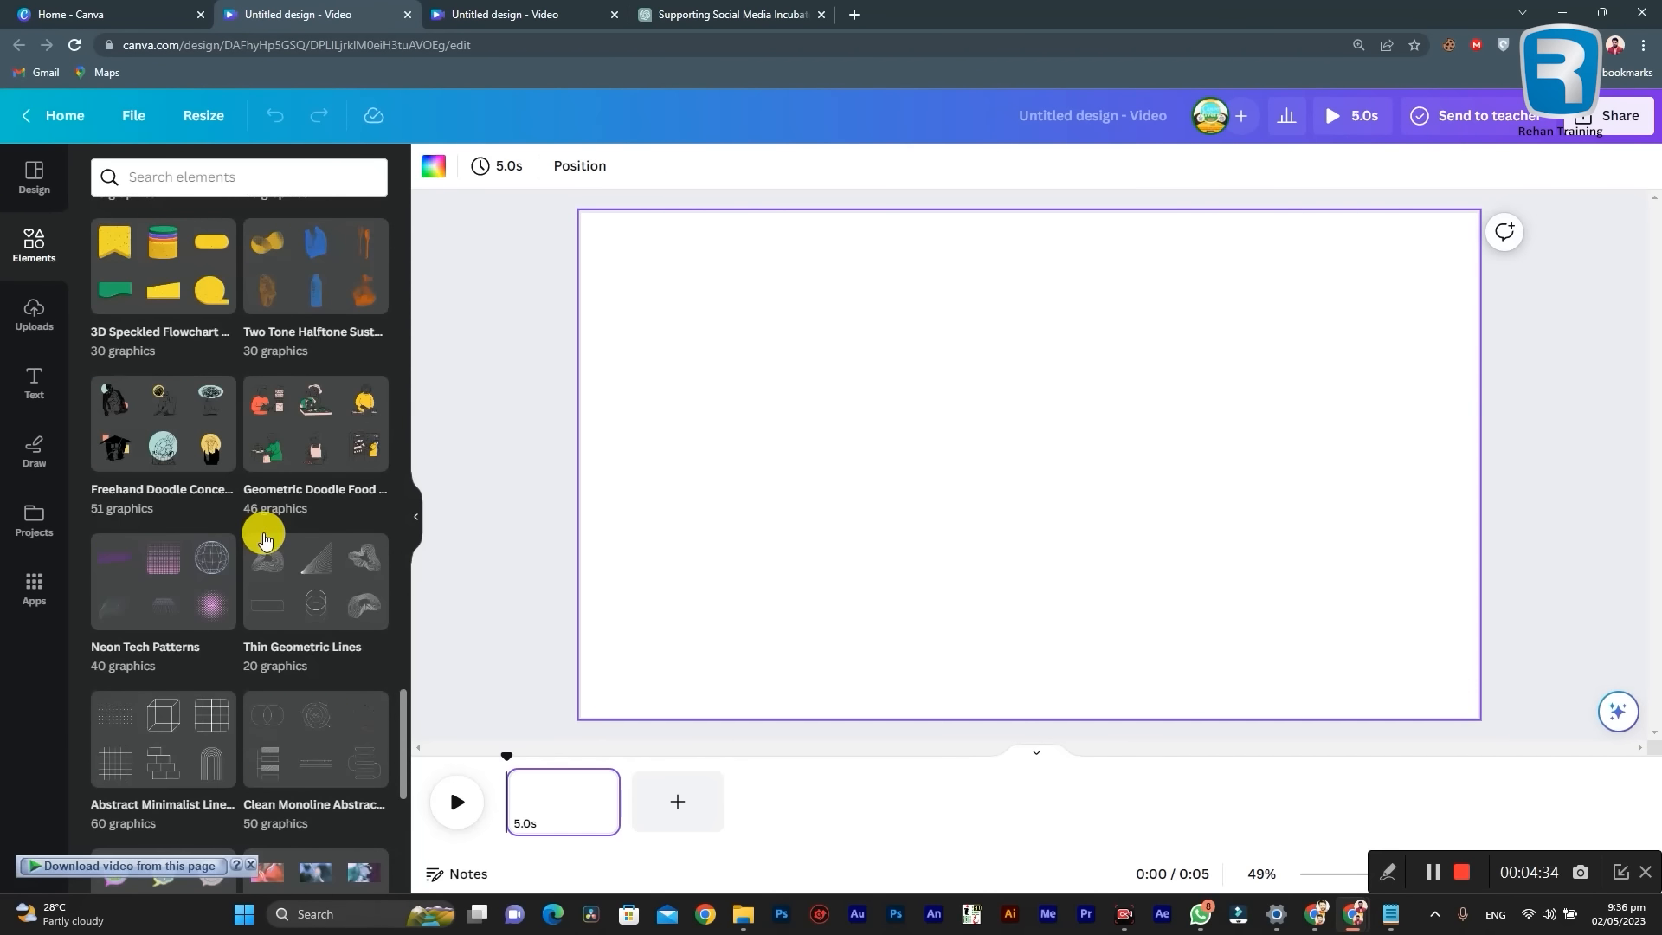
scroll(265, 540, "down", 10)
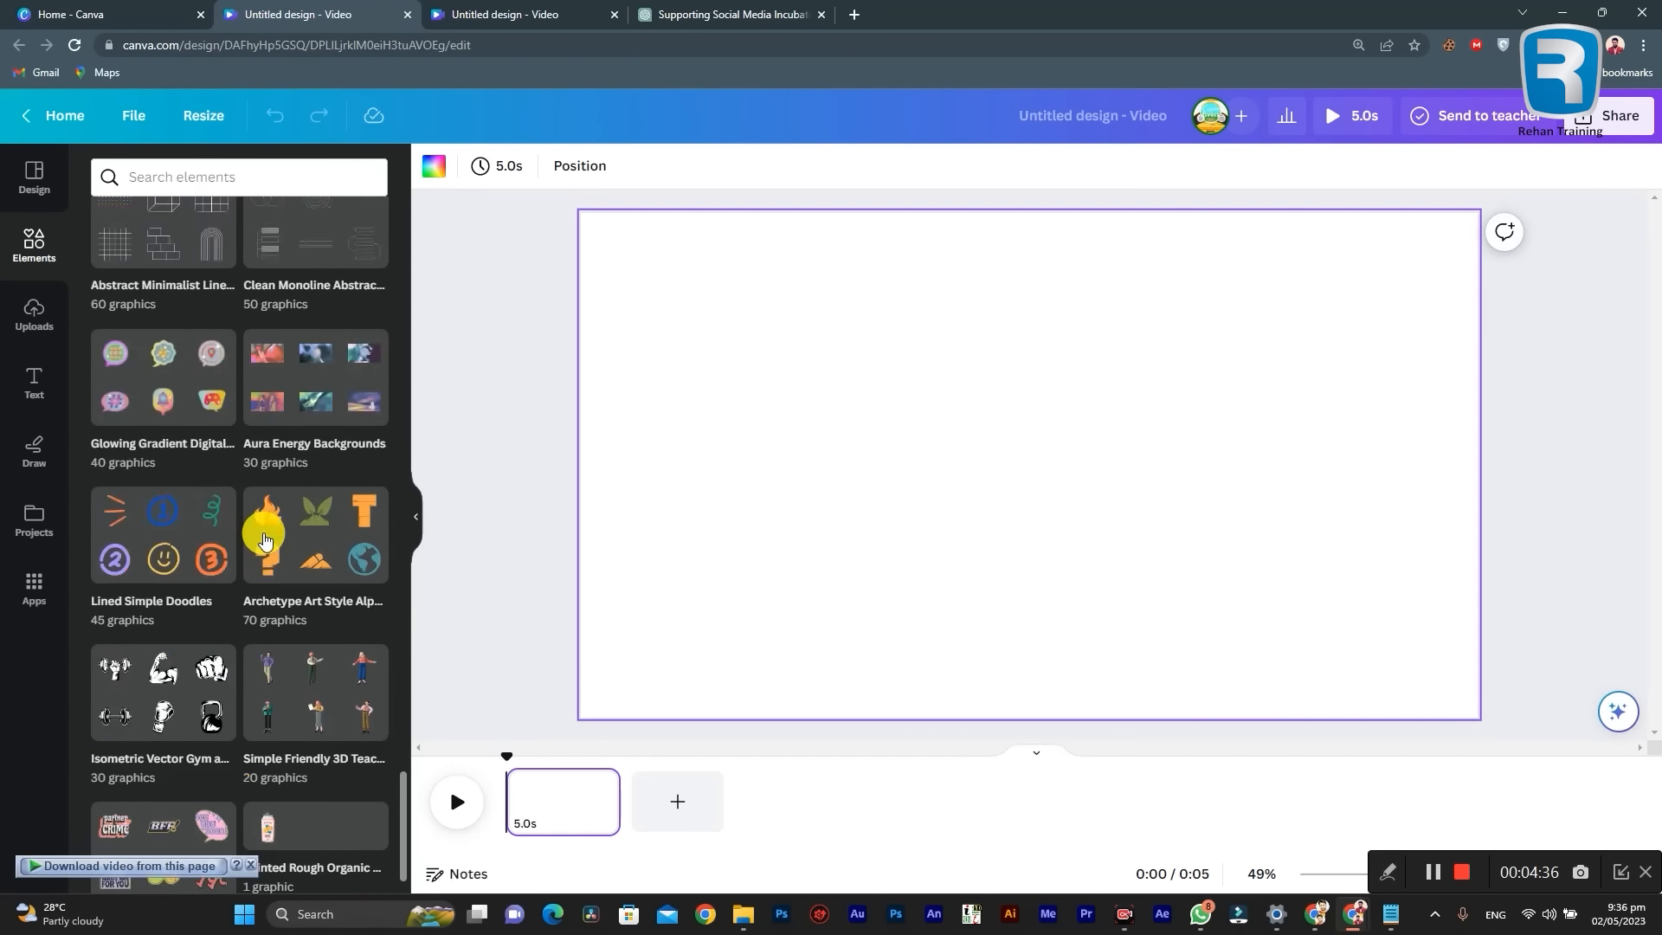
scroll(263, 530, "down", 3)
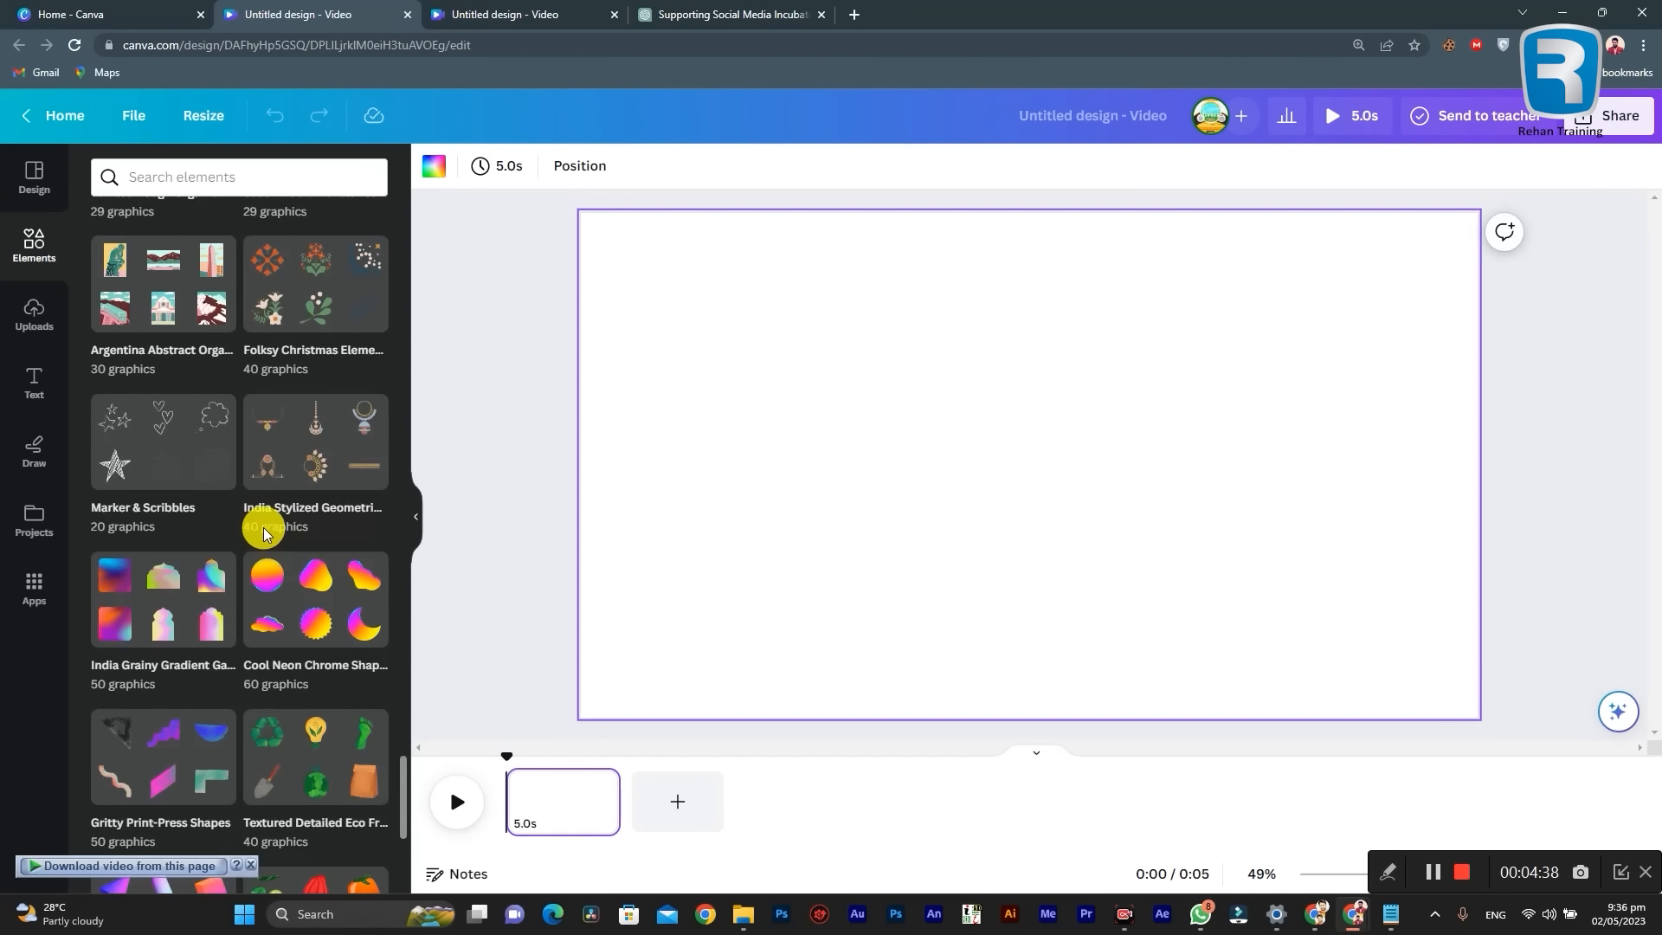
scroll(263, 526, "down", 9)
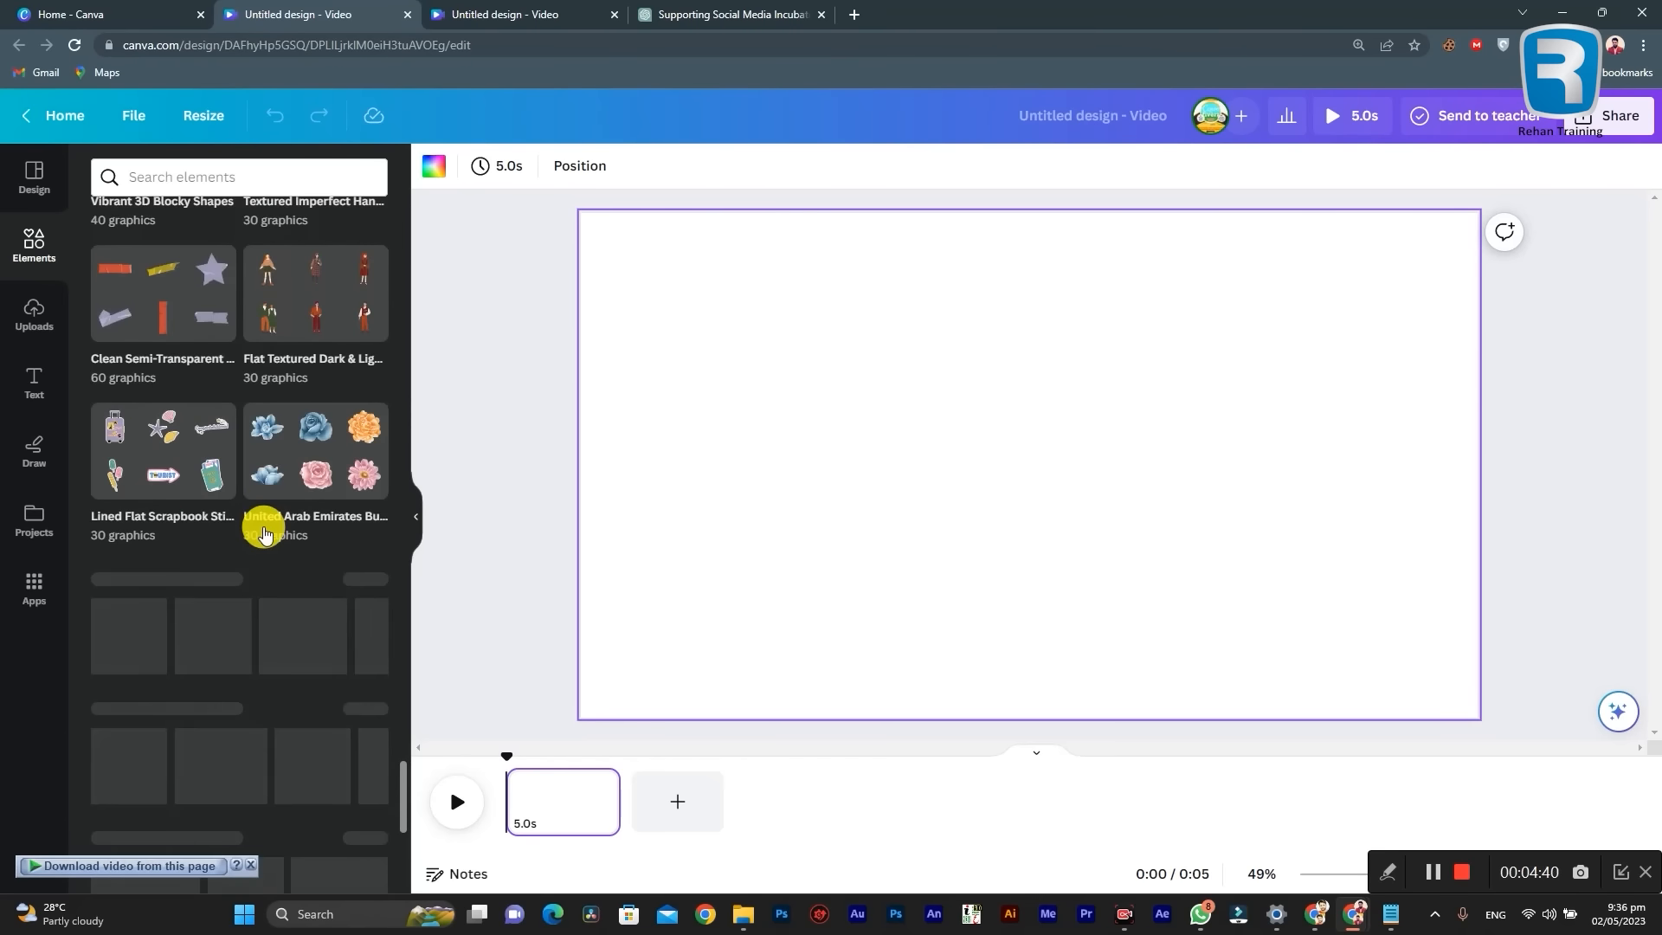
scroll(263, 526, "down", 4)
scroll(264, 536, "up", 15)
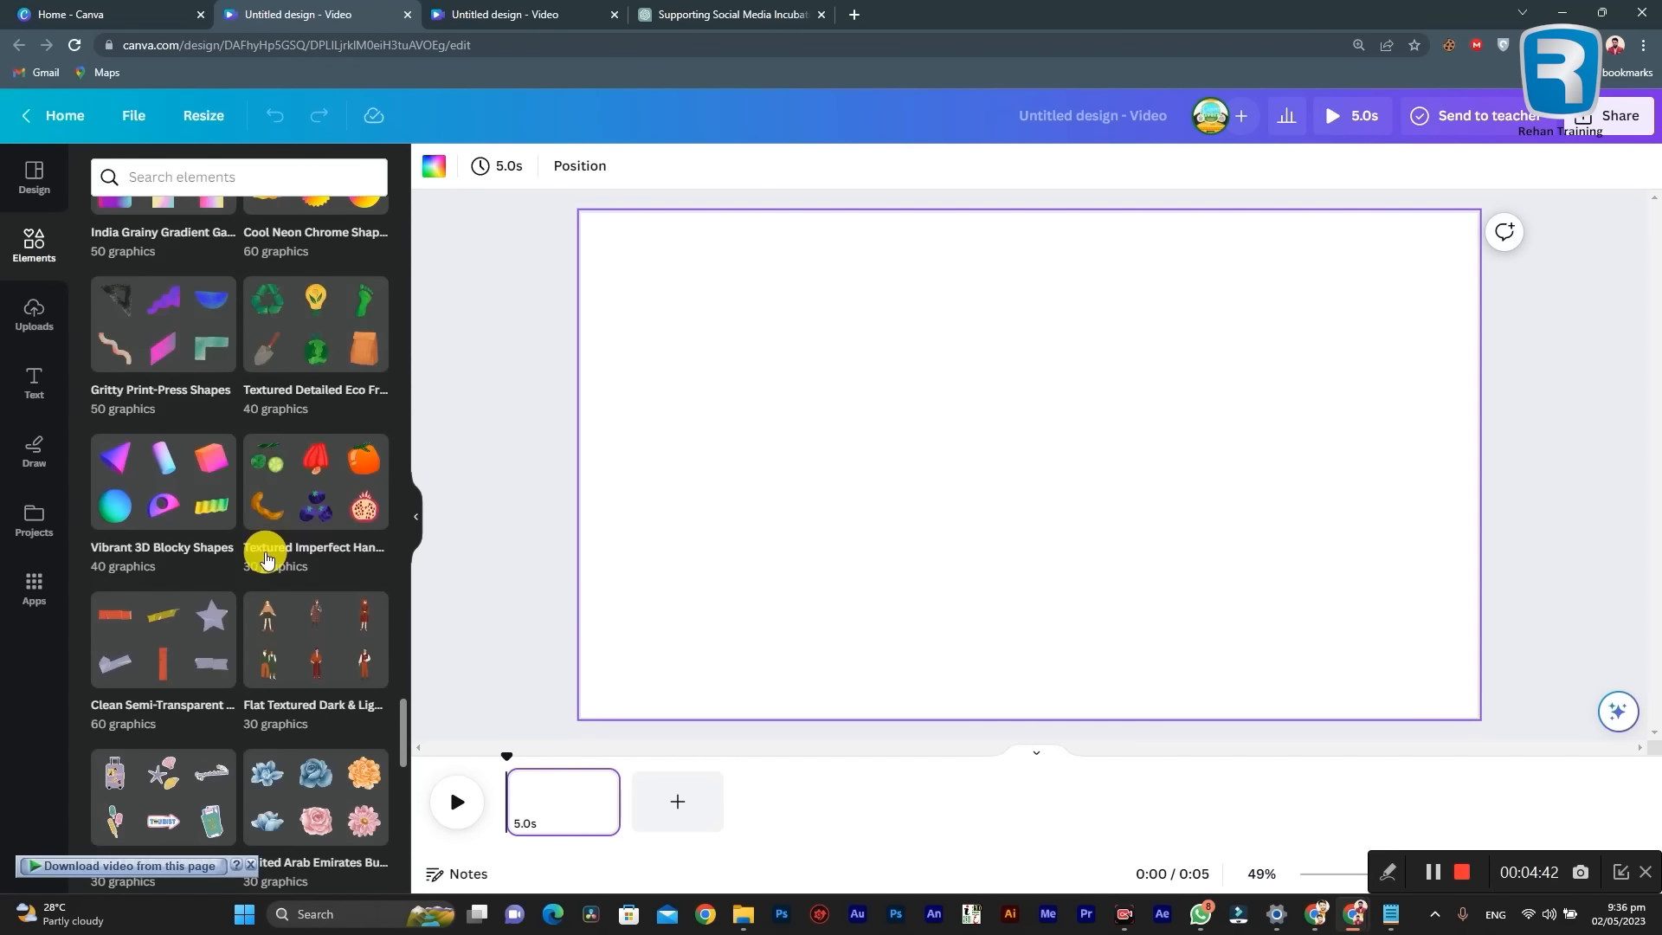
scroll(266, 554, "up", 10)
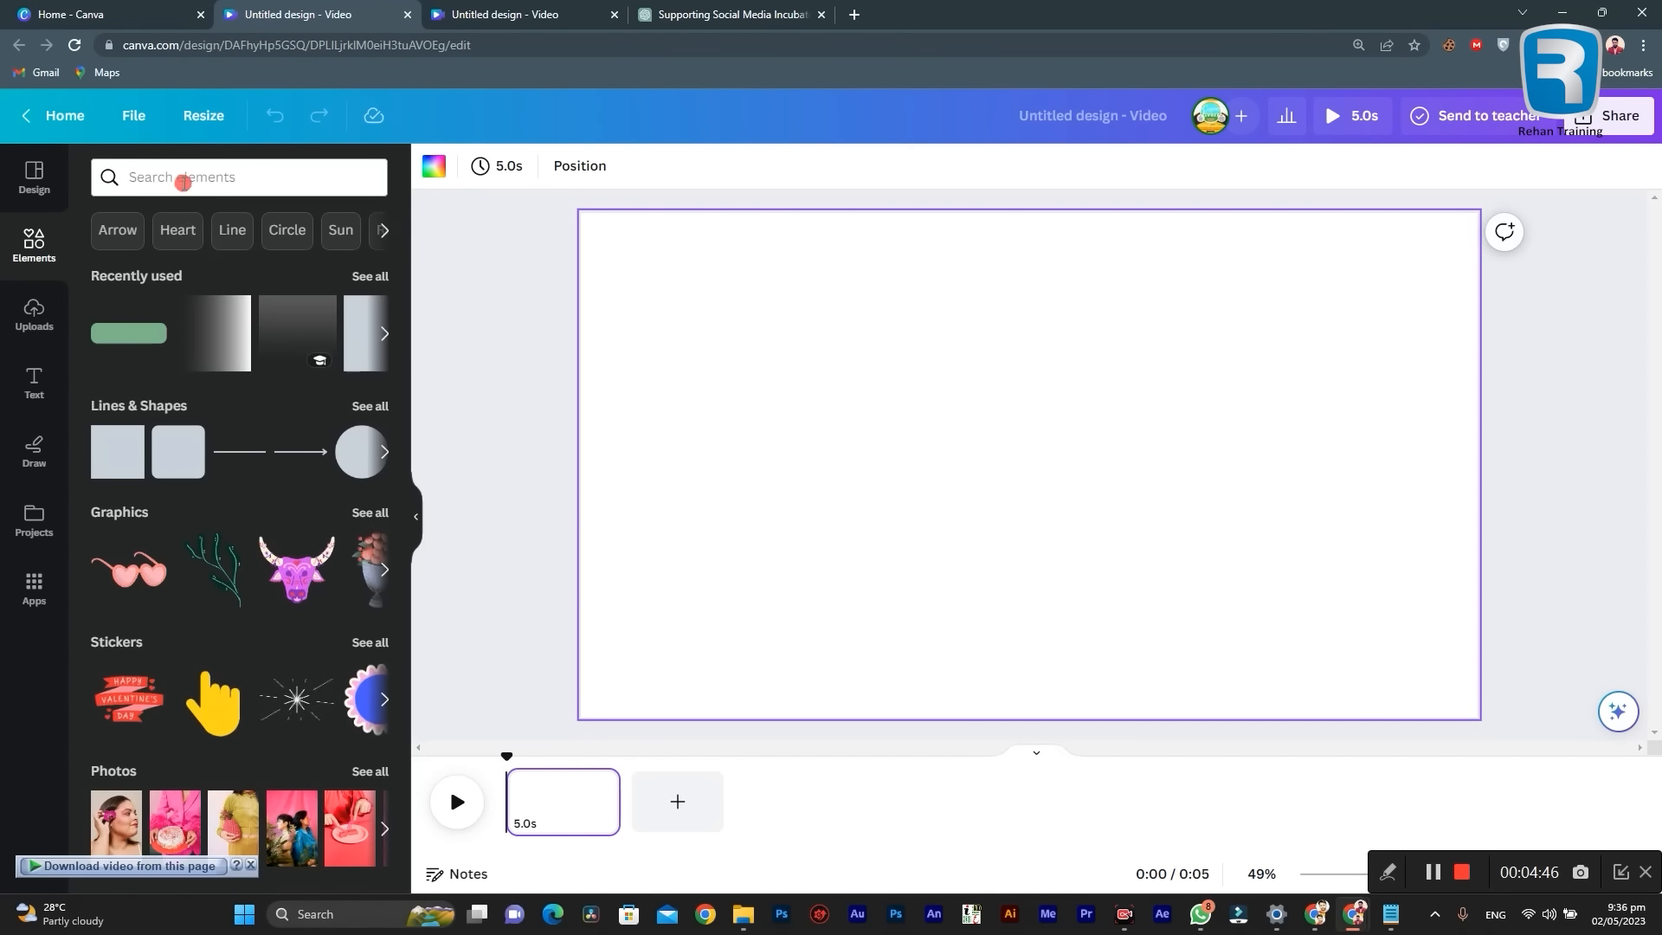
Step: Search the elements for "Pakistan landscape"
left_click(232, 176)
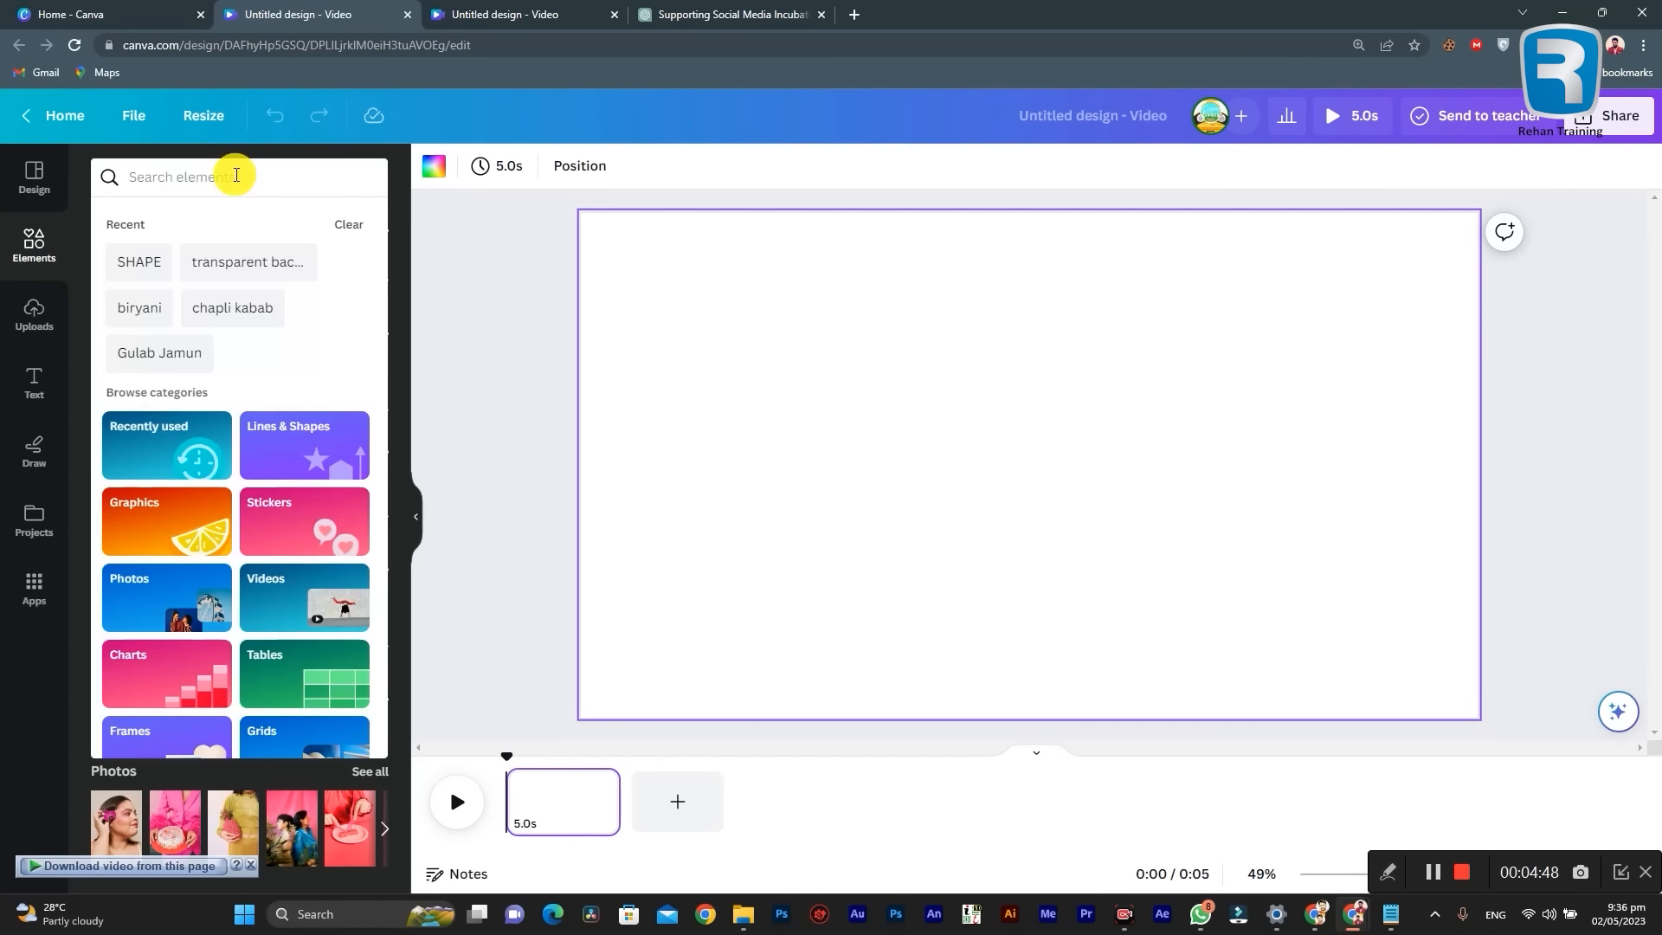
type("Pak")
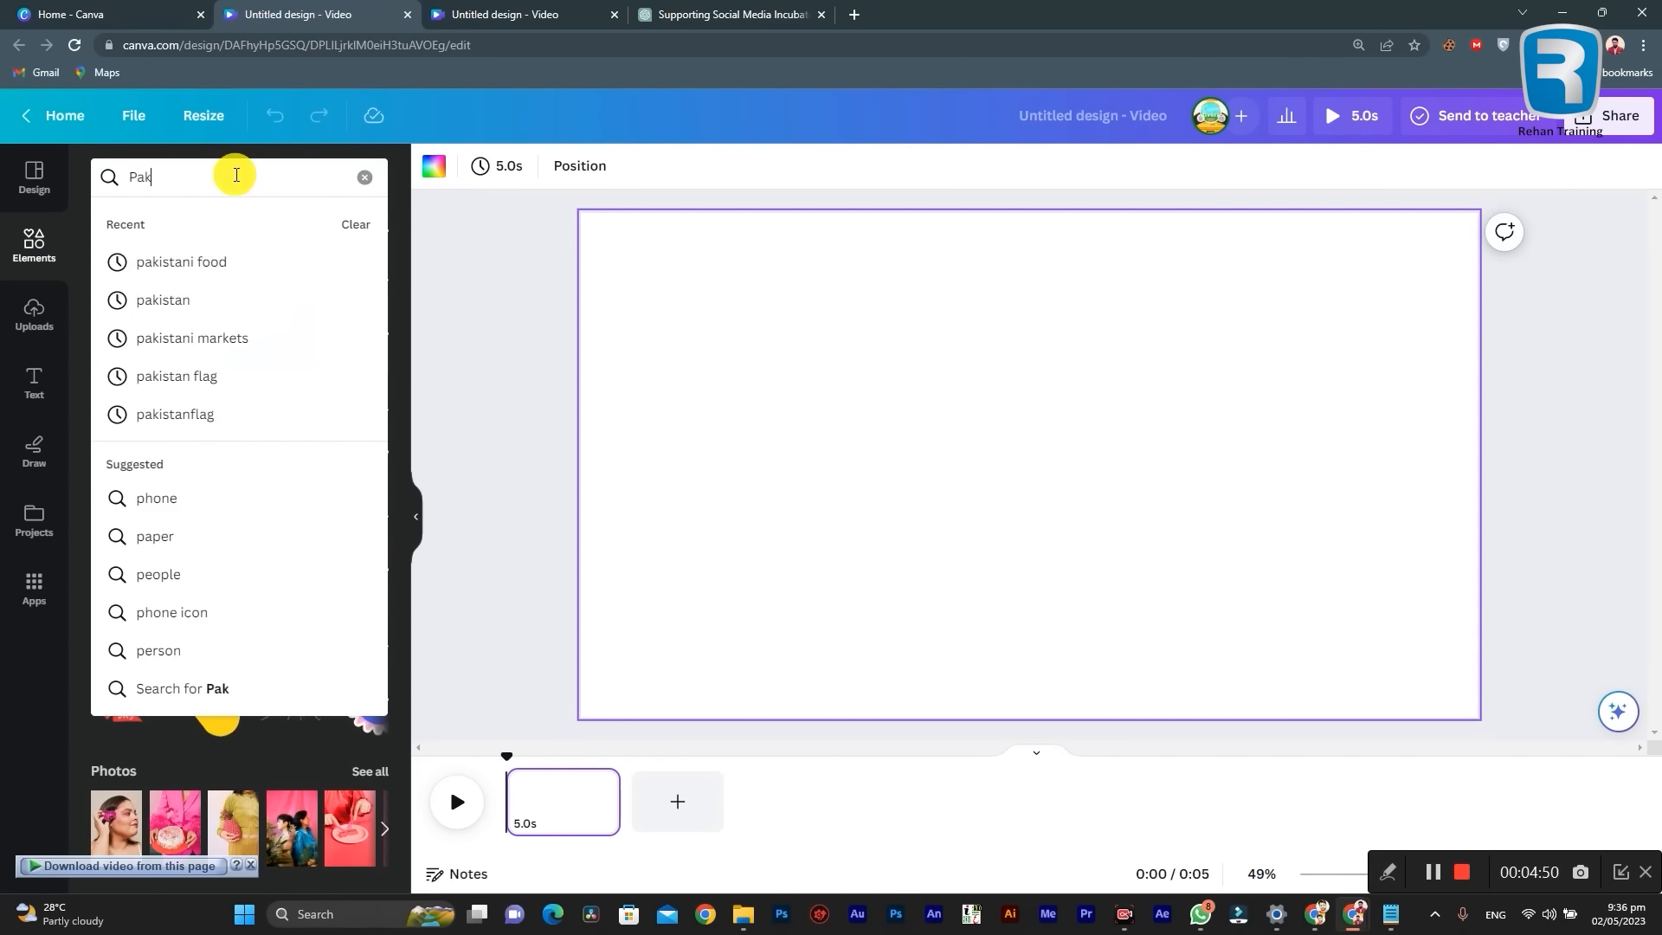
type("istan land")
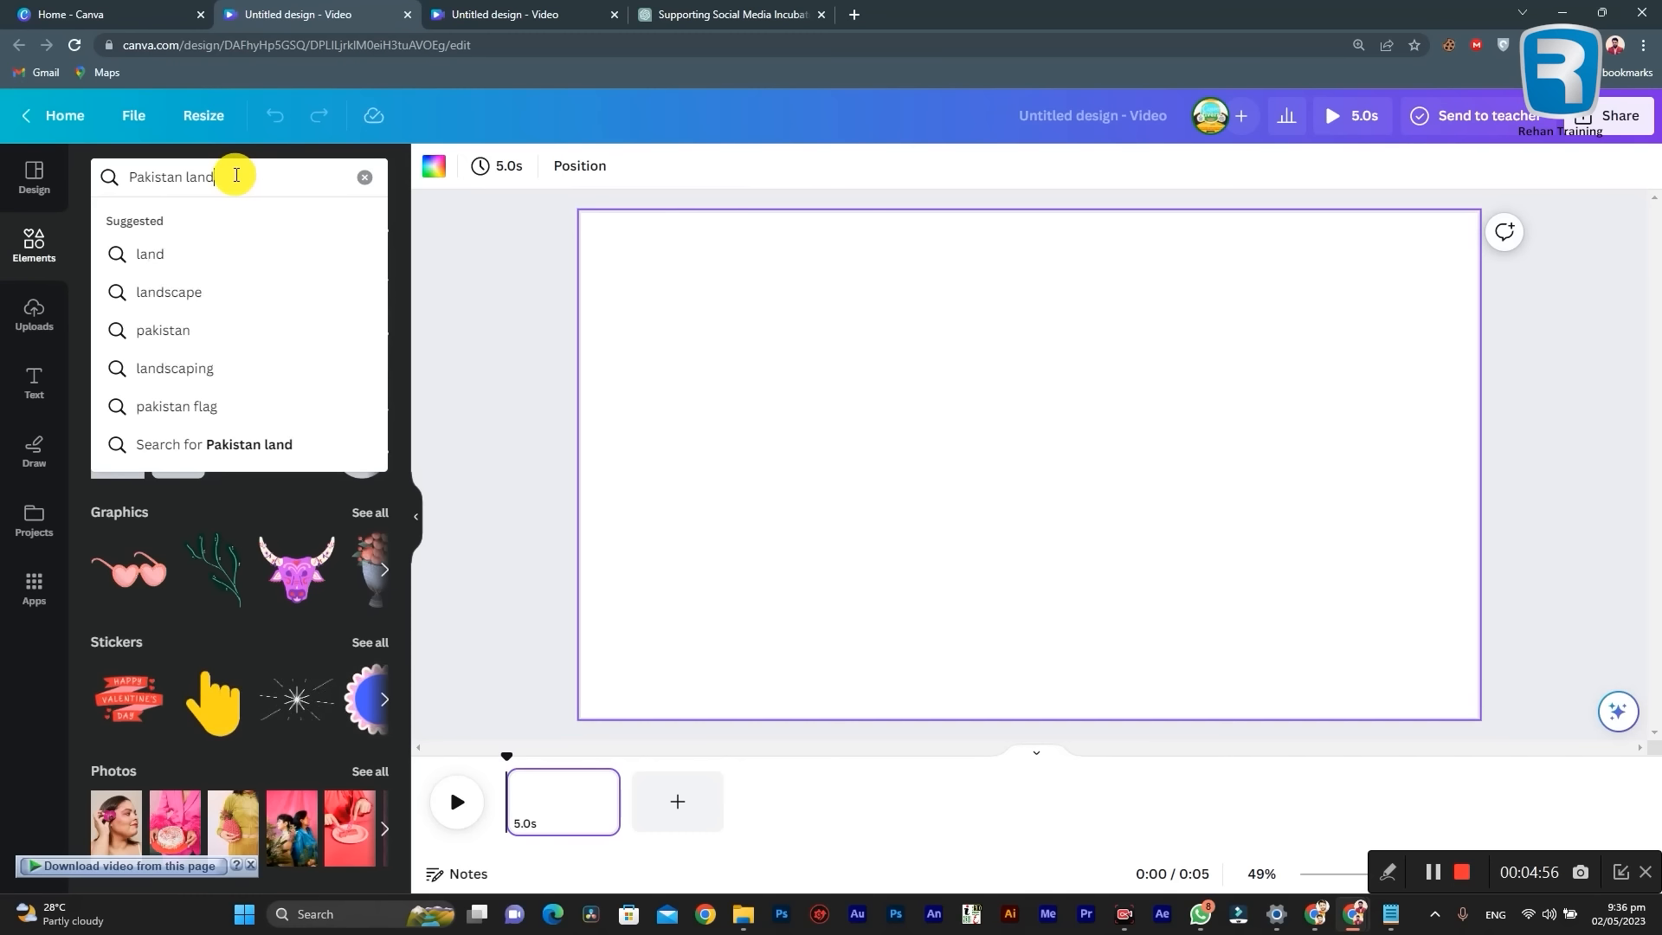
left_click(189, 292)
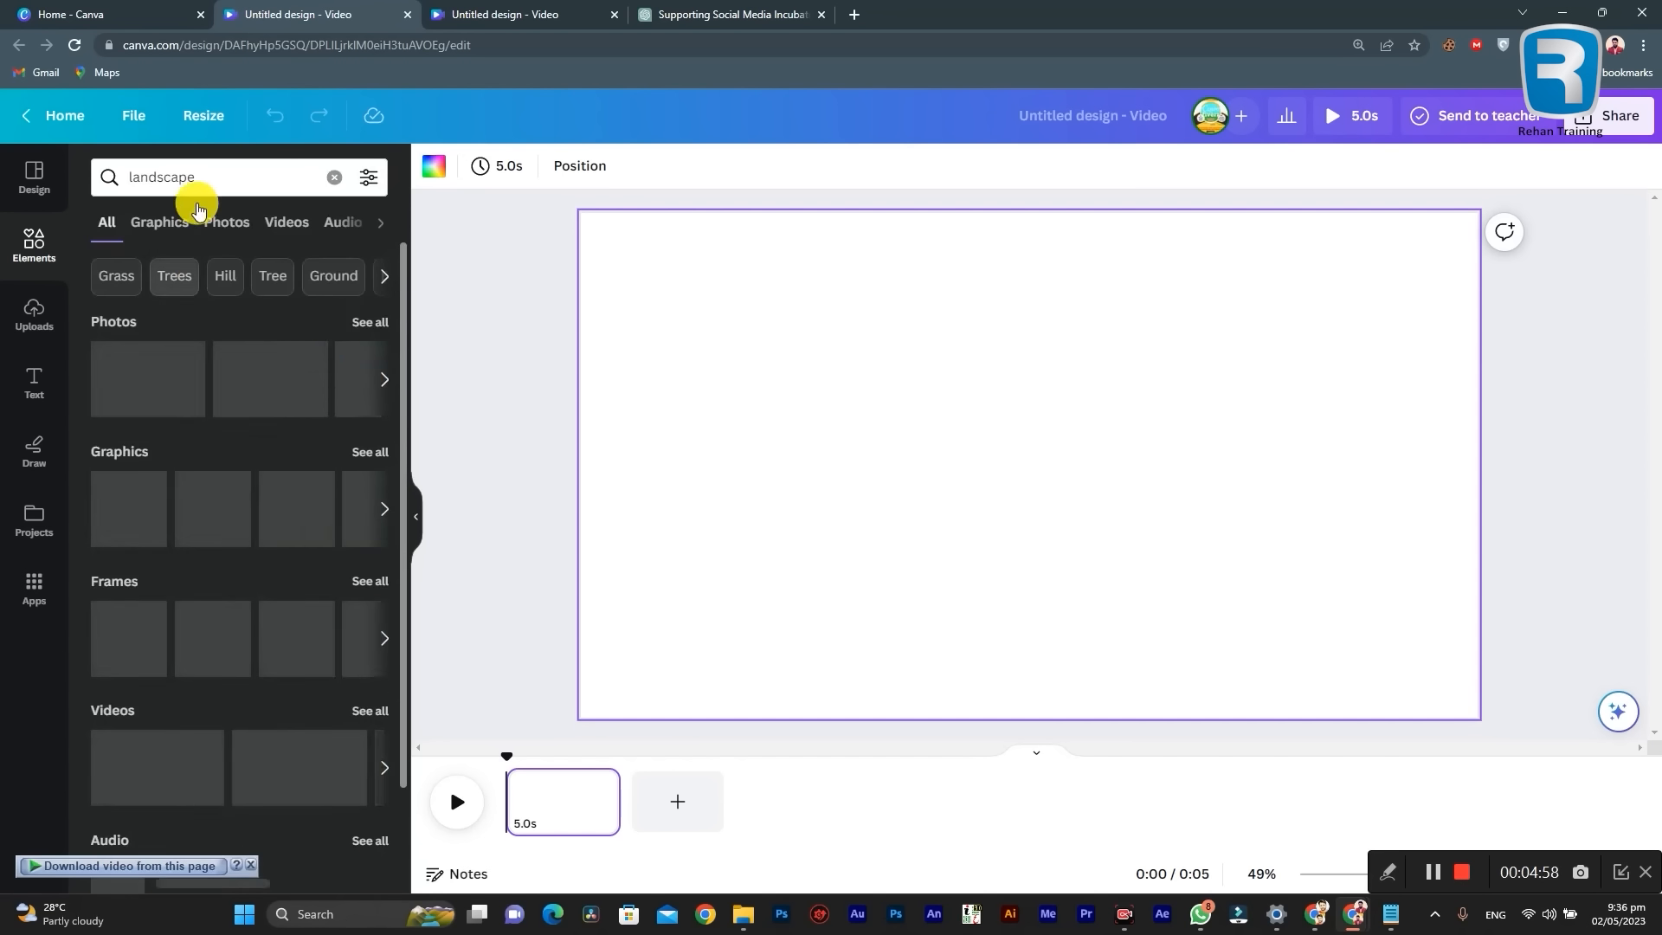
left_click(126, 179)
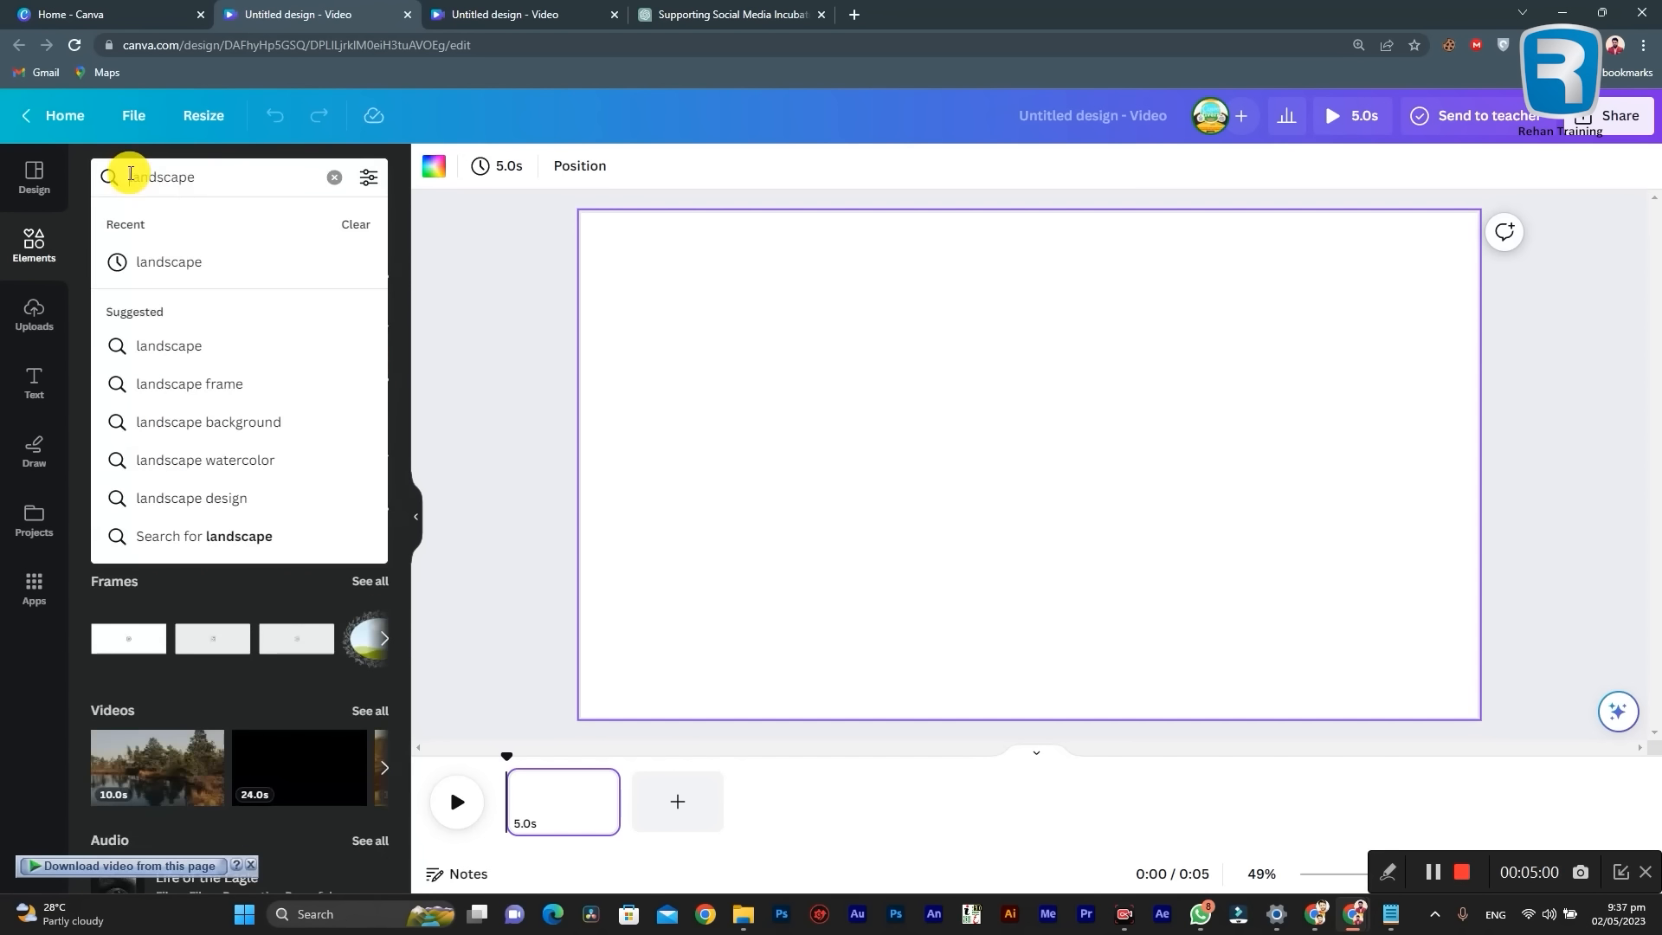
type("Pakistan")
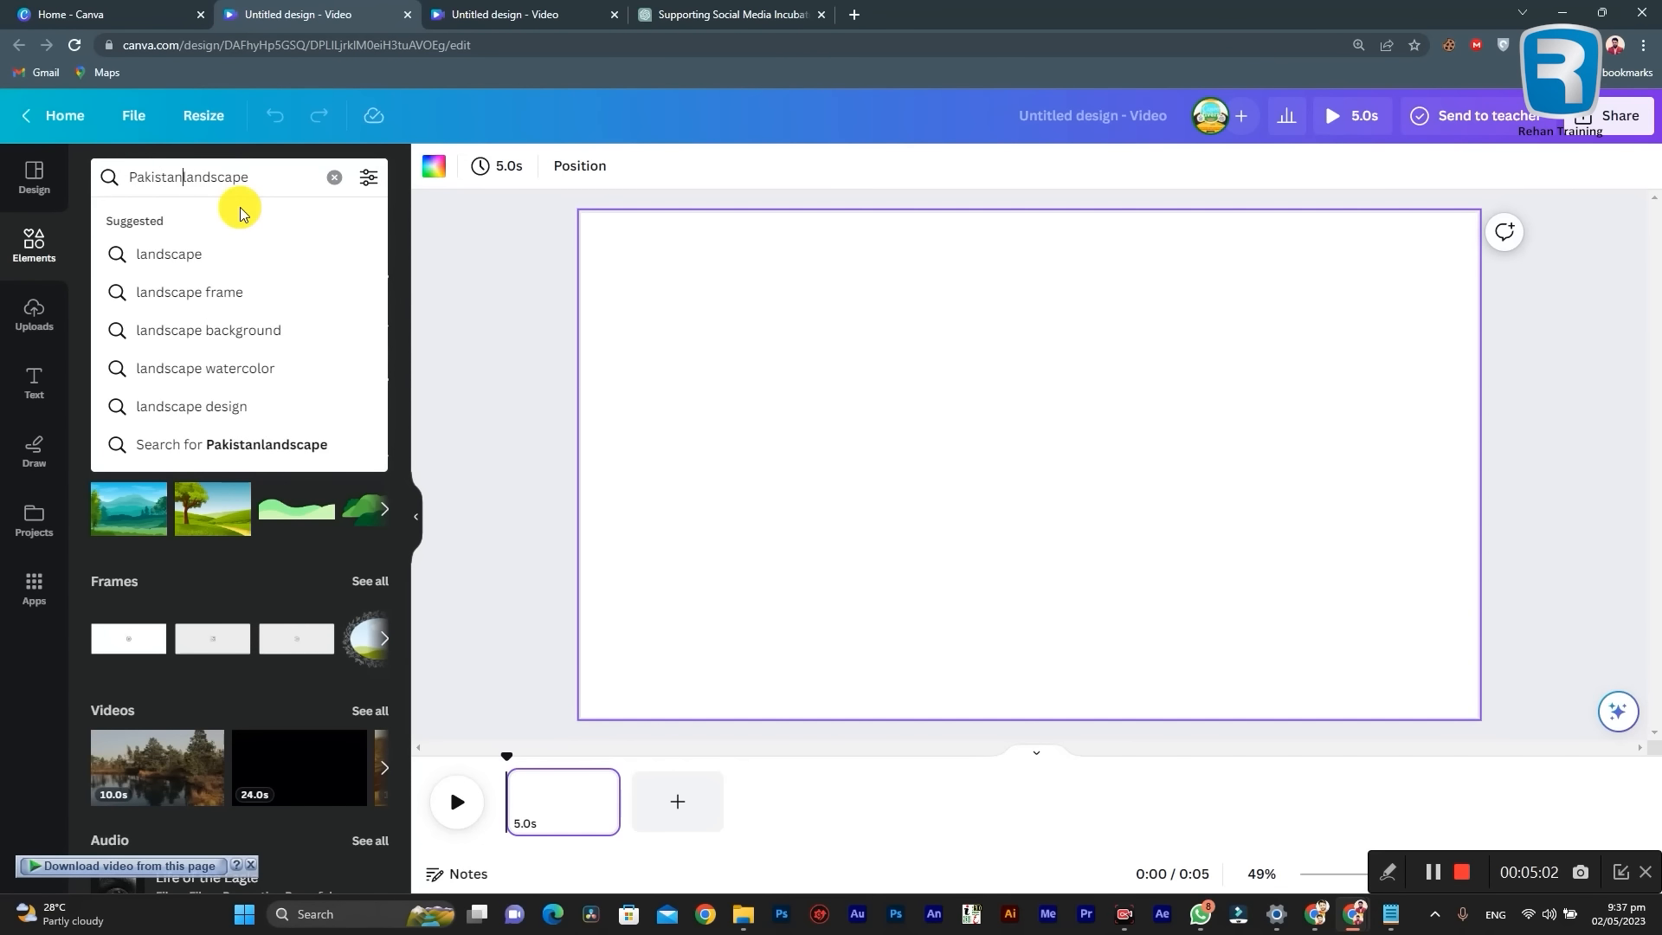
key("Return")
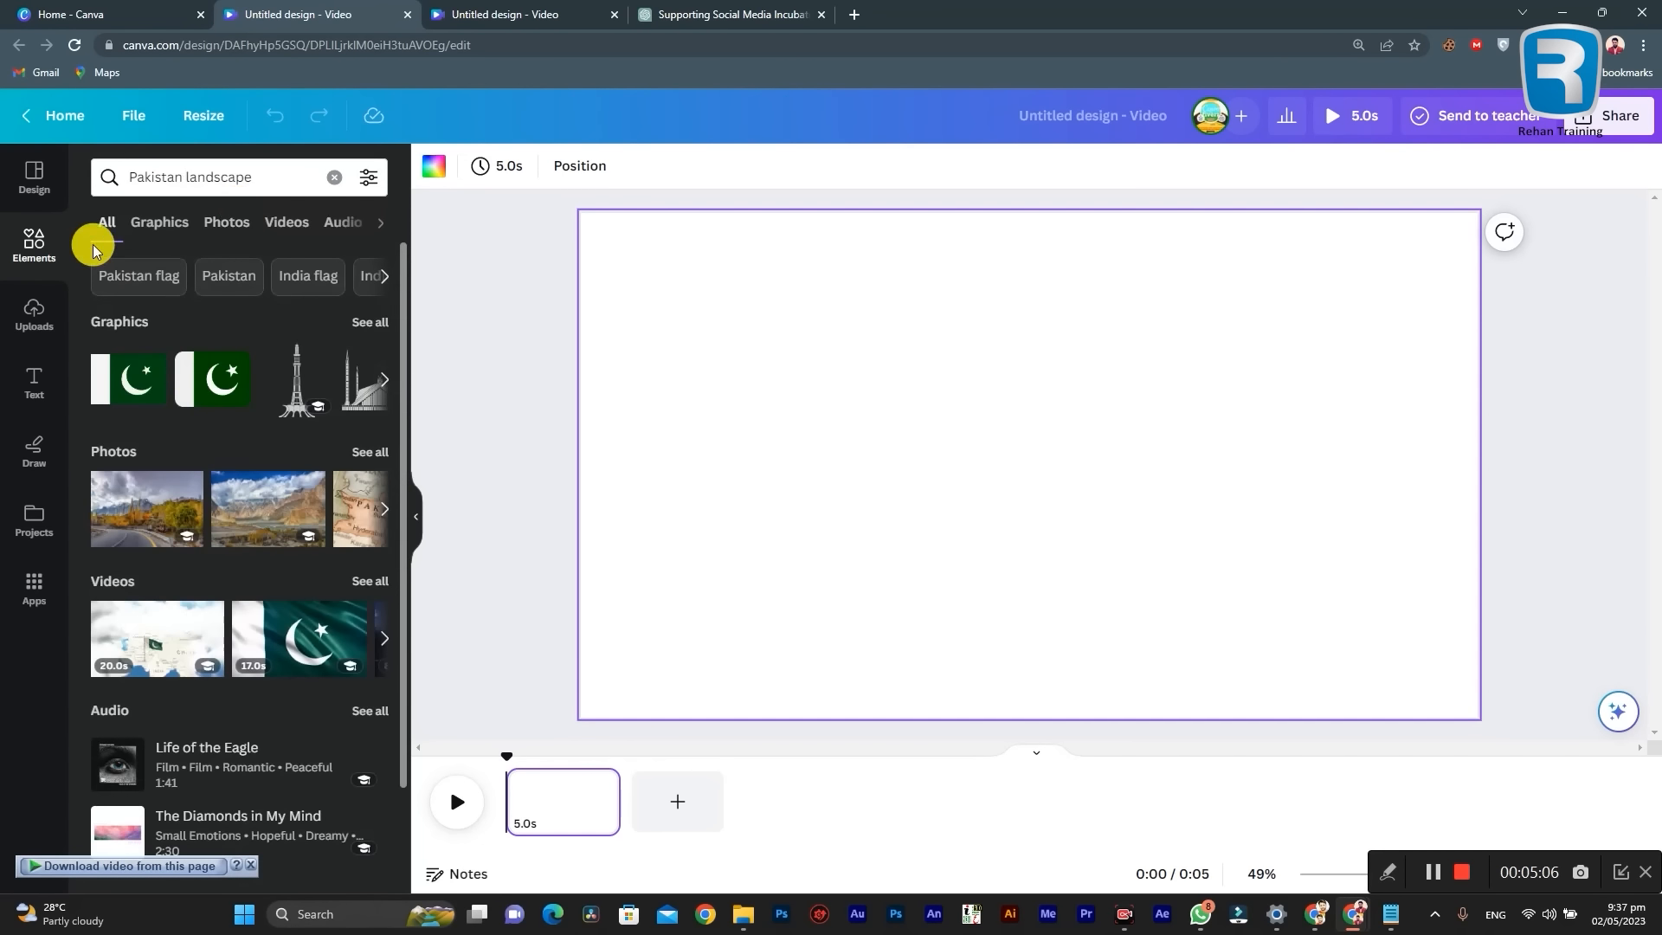
Step: Examine the Pakistan landscape results by type, including videos, audio, frames and charts, and return to all results
scroll(233, 459, "down", 2)
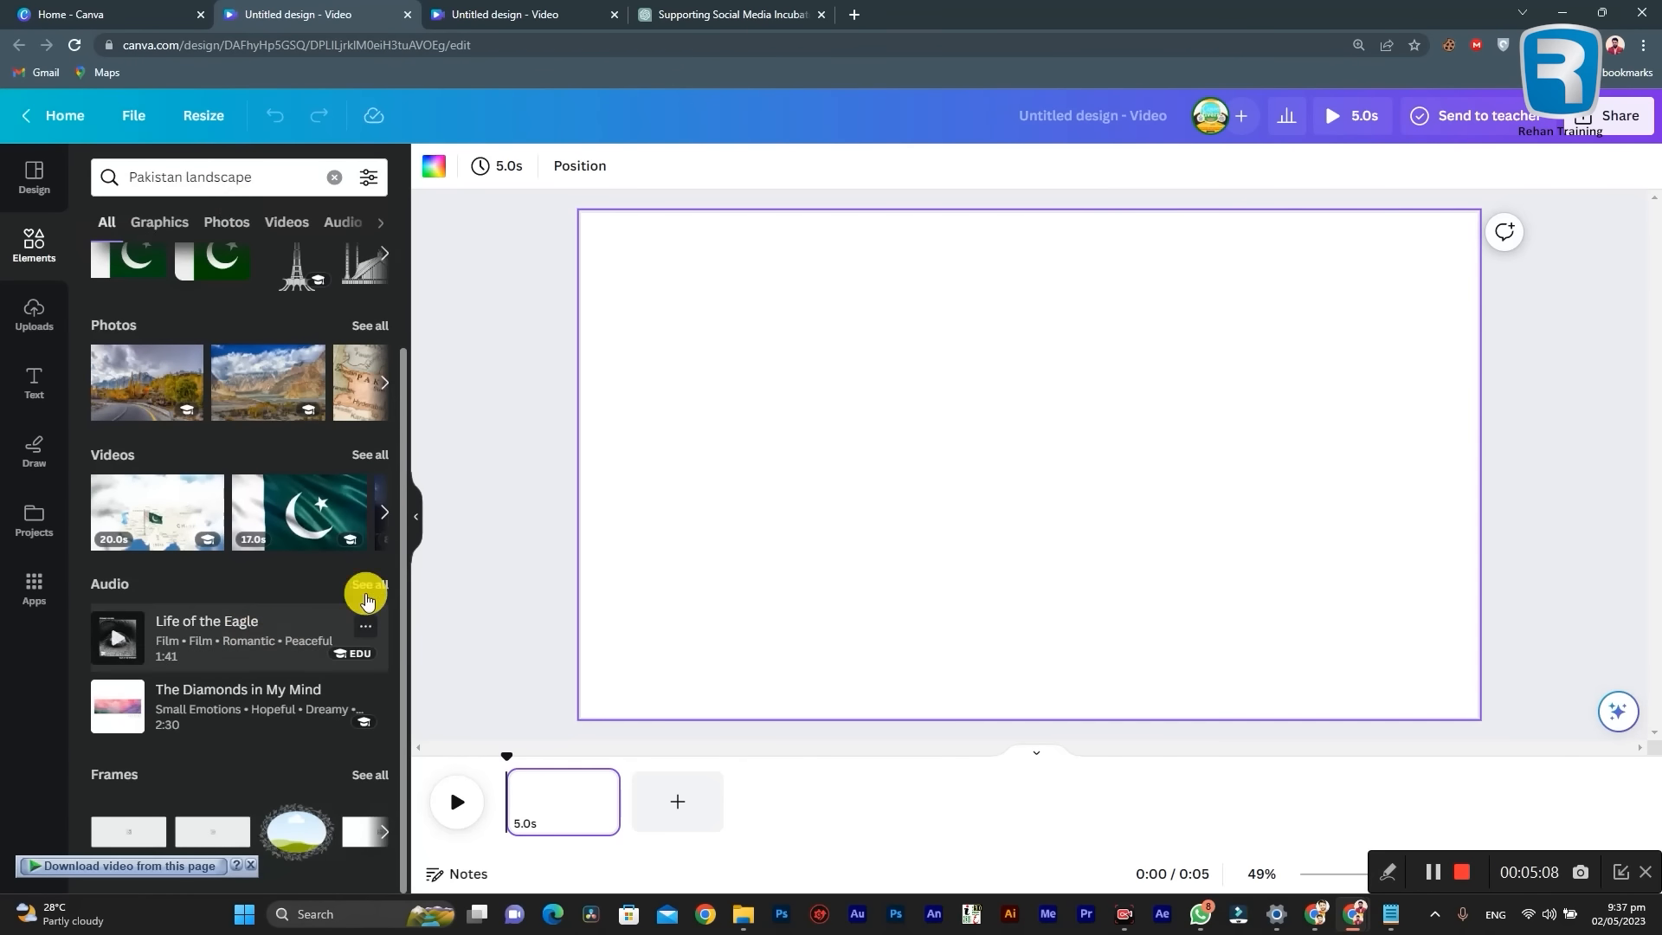
scroll(230, 563, "up", 2)
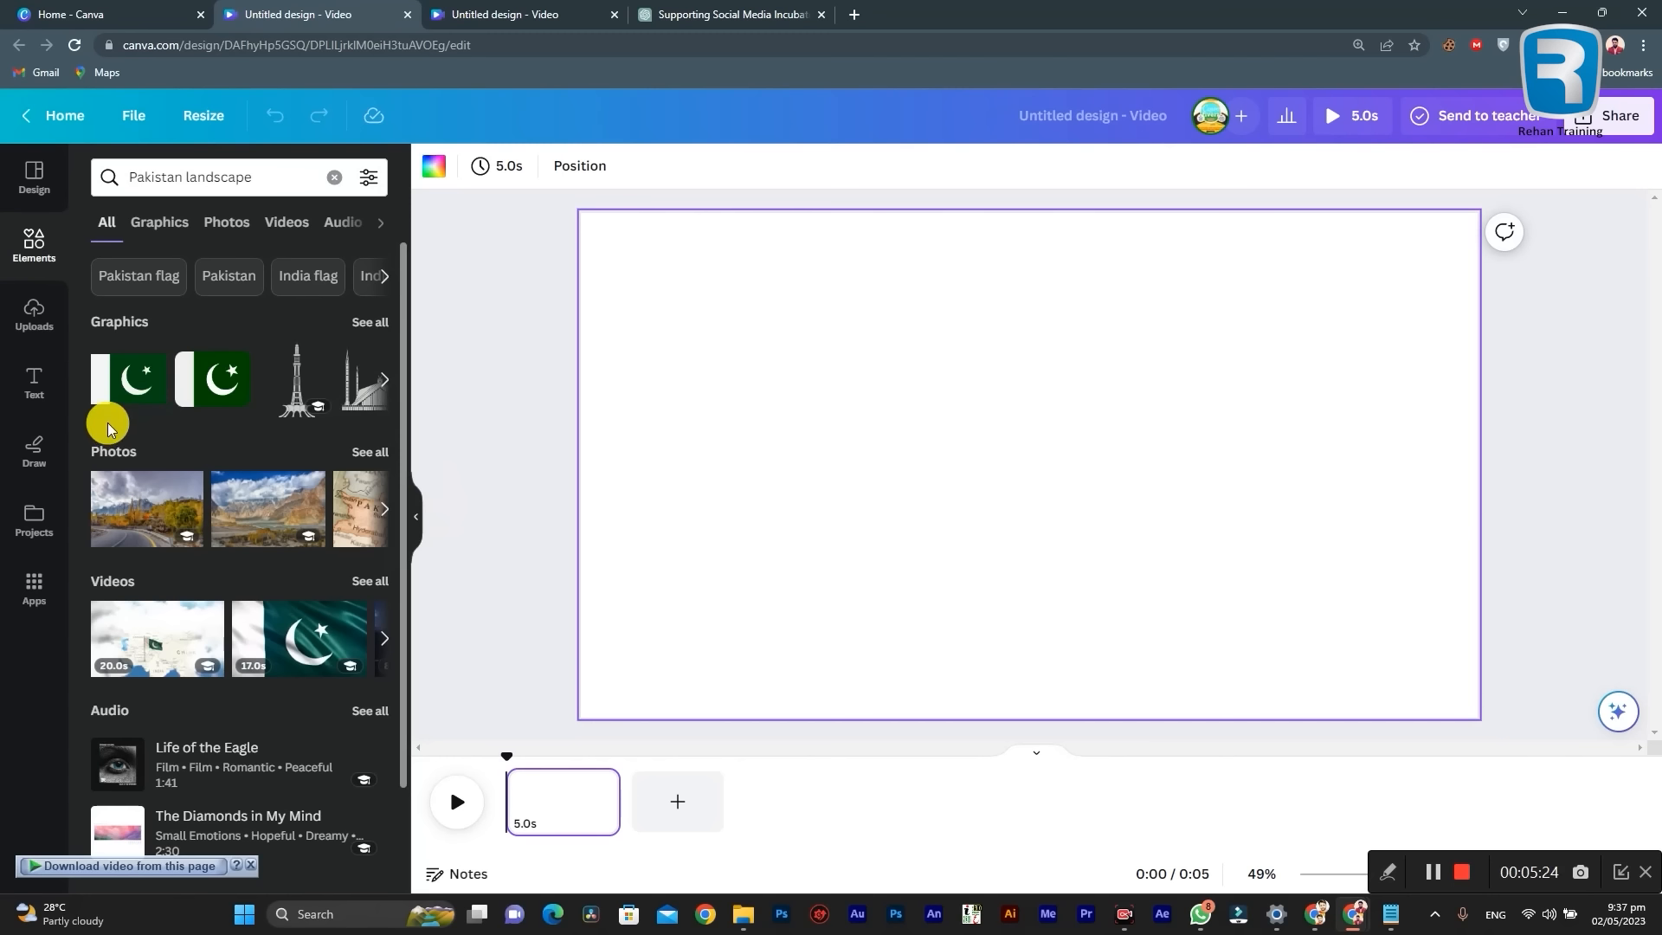
mouse_move(107, 420)
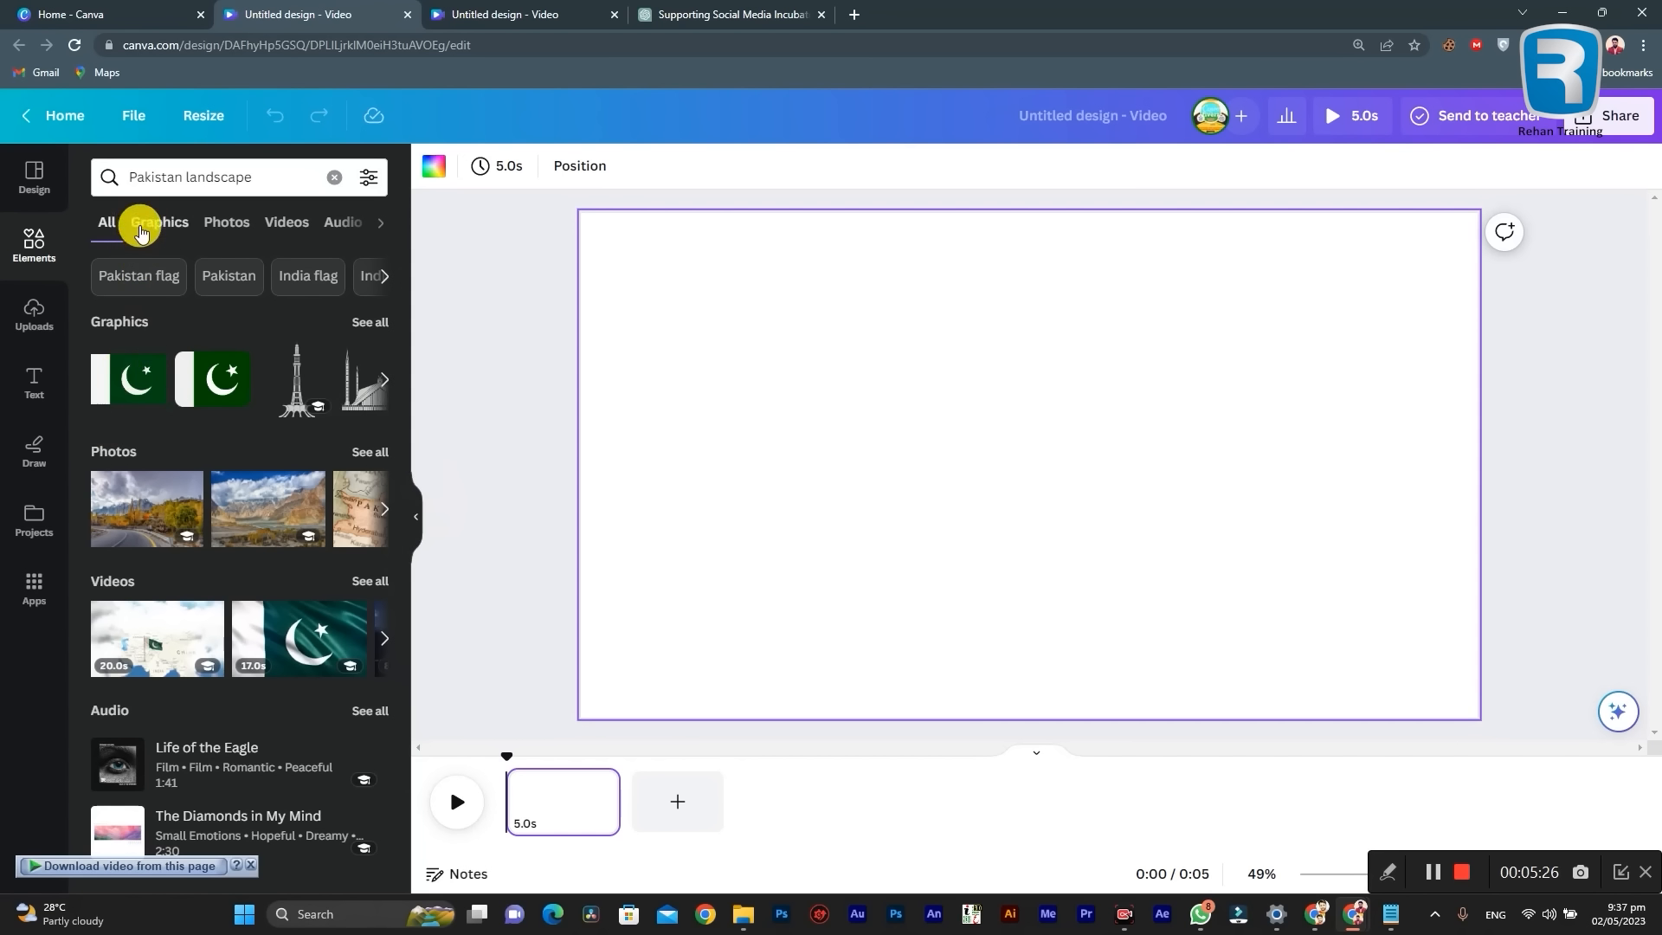
left_click(288, 222)
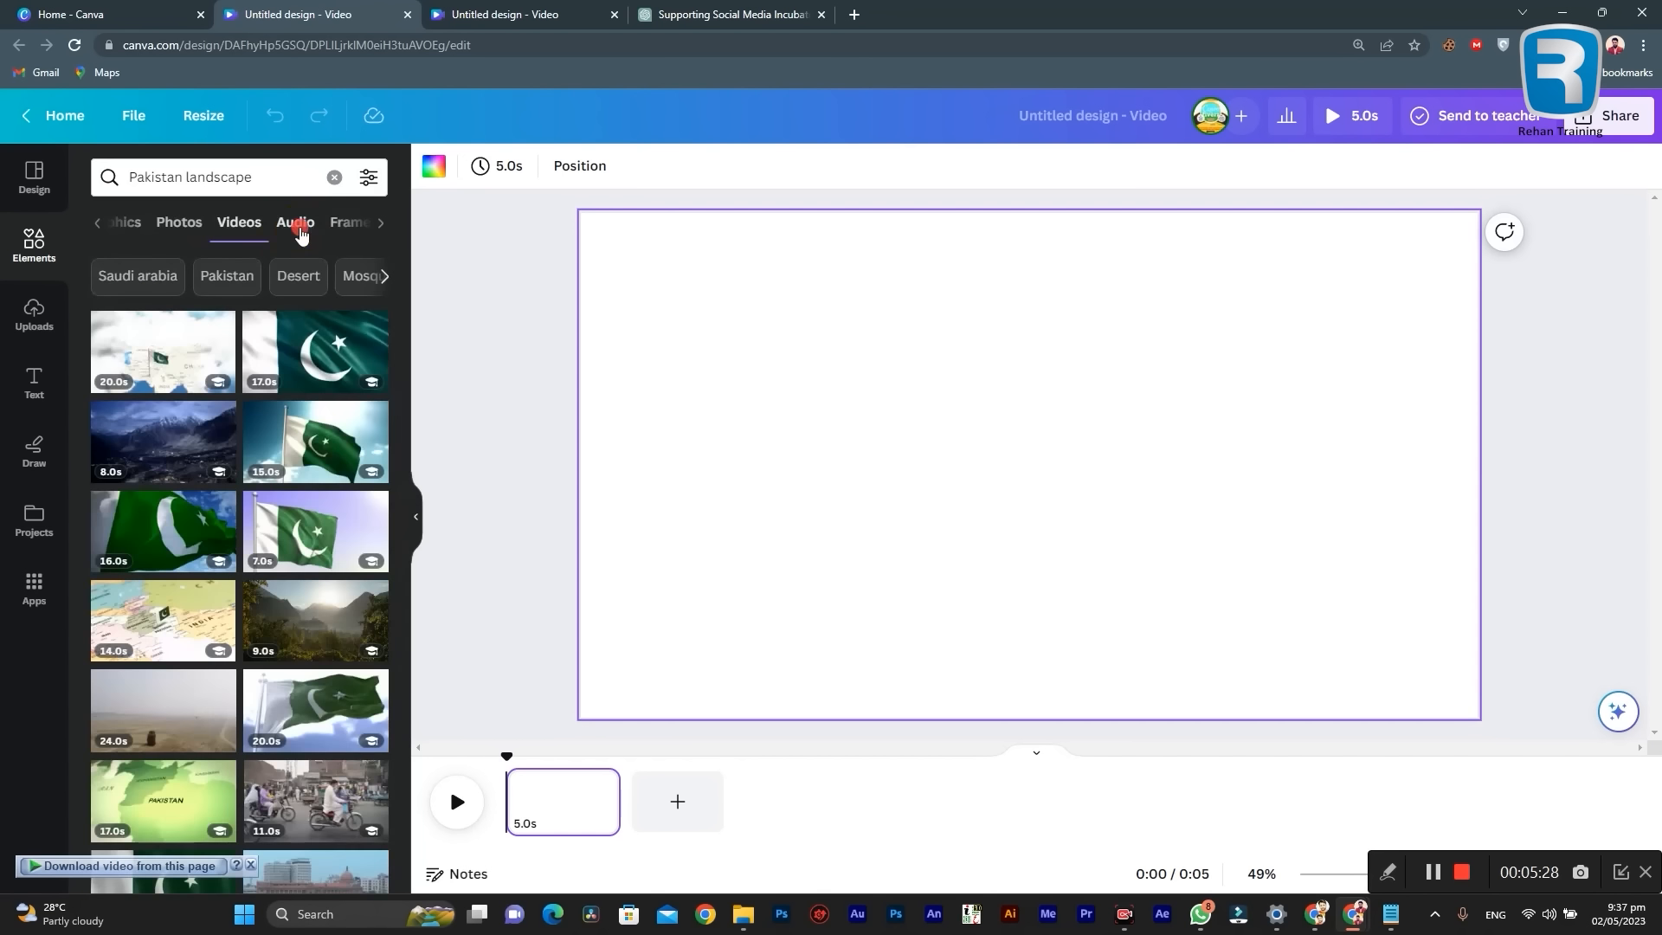
left_click(295, 223)
left_click(307, 232)
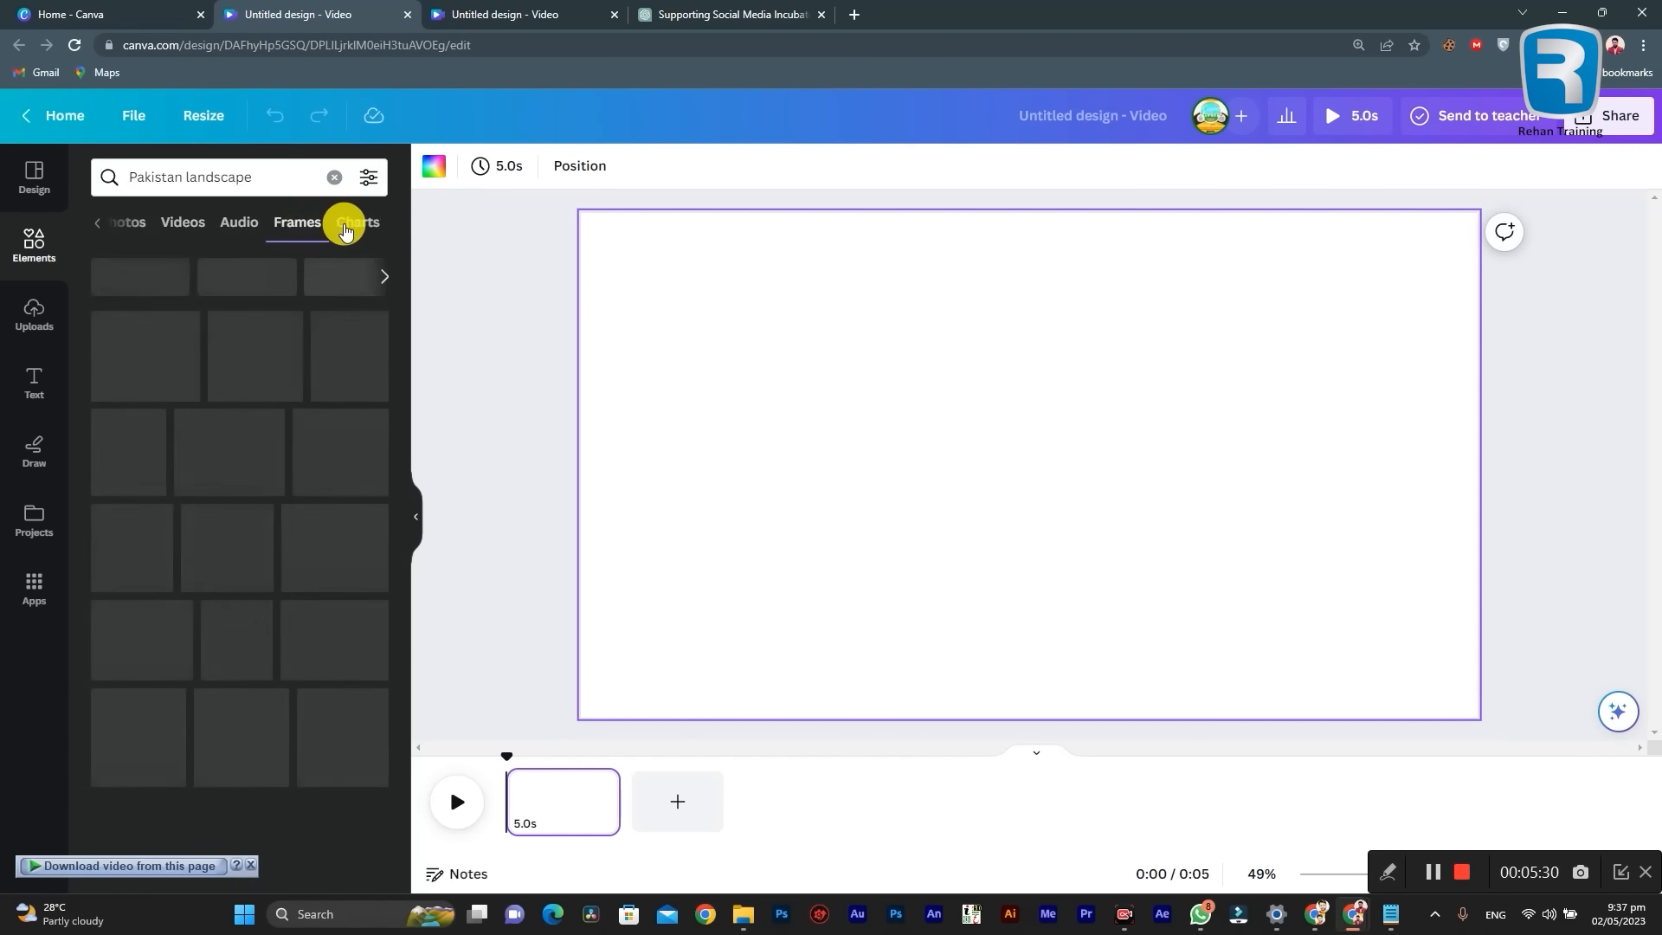
left_click(356, 230)
left_click(134, 229)
left_click(110, 231)
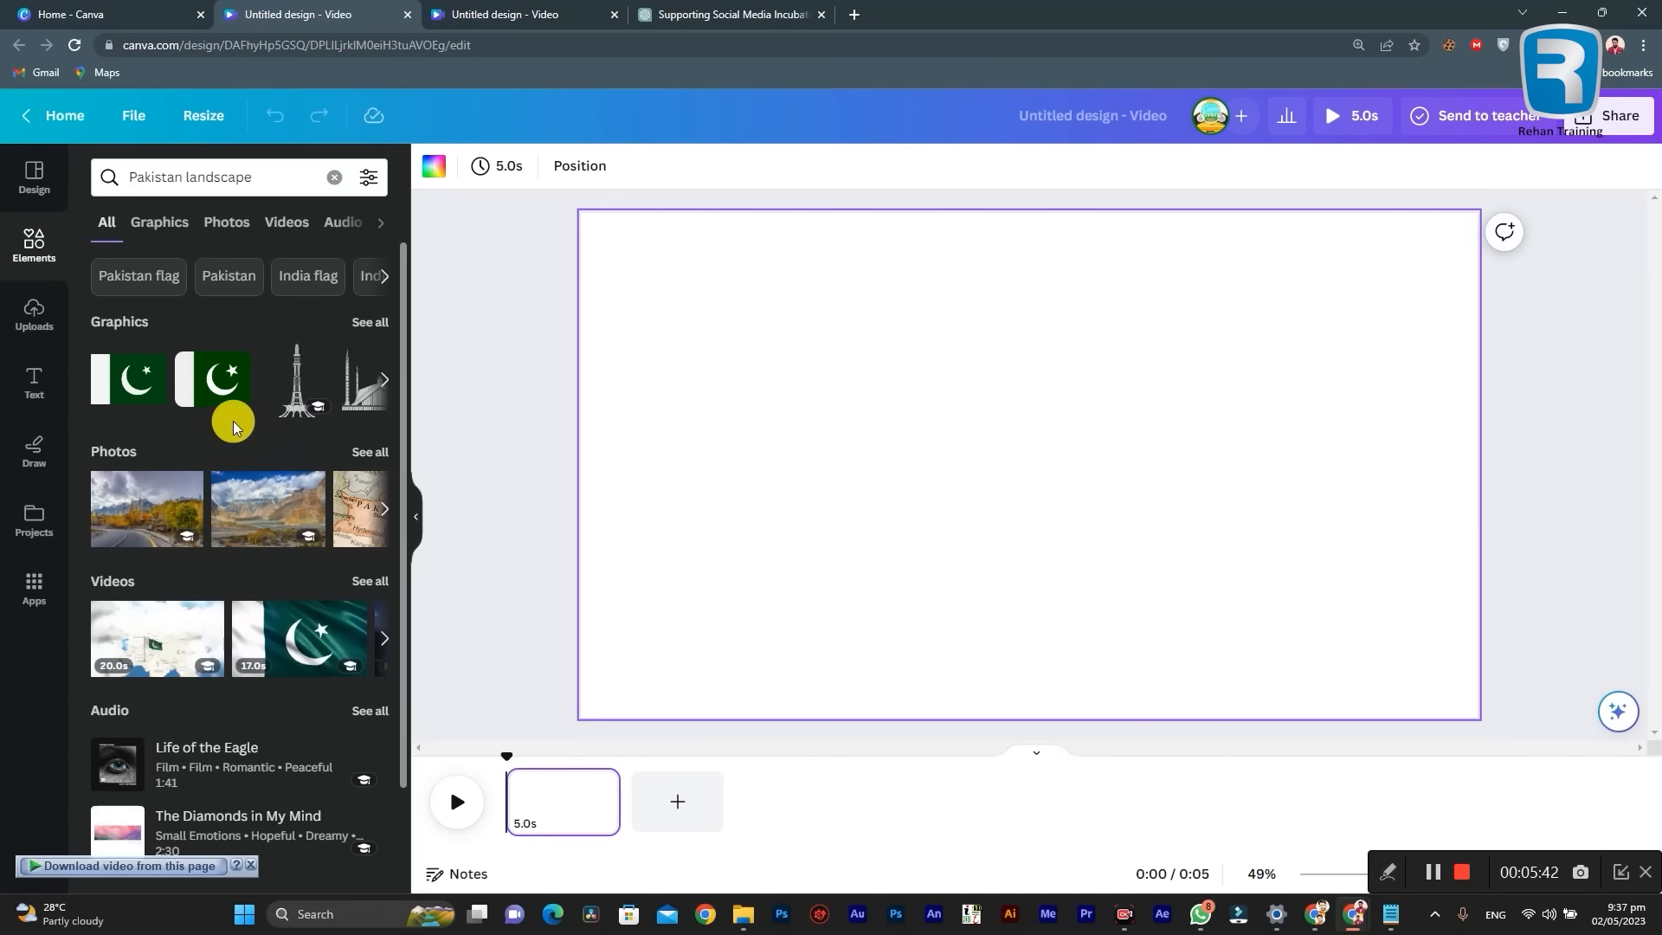
scroll(337, 457, "down", 2)
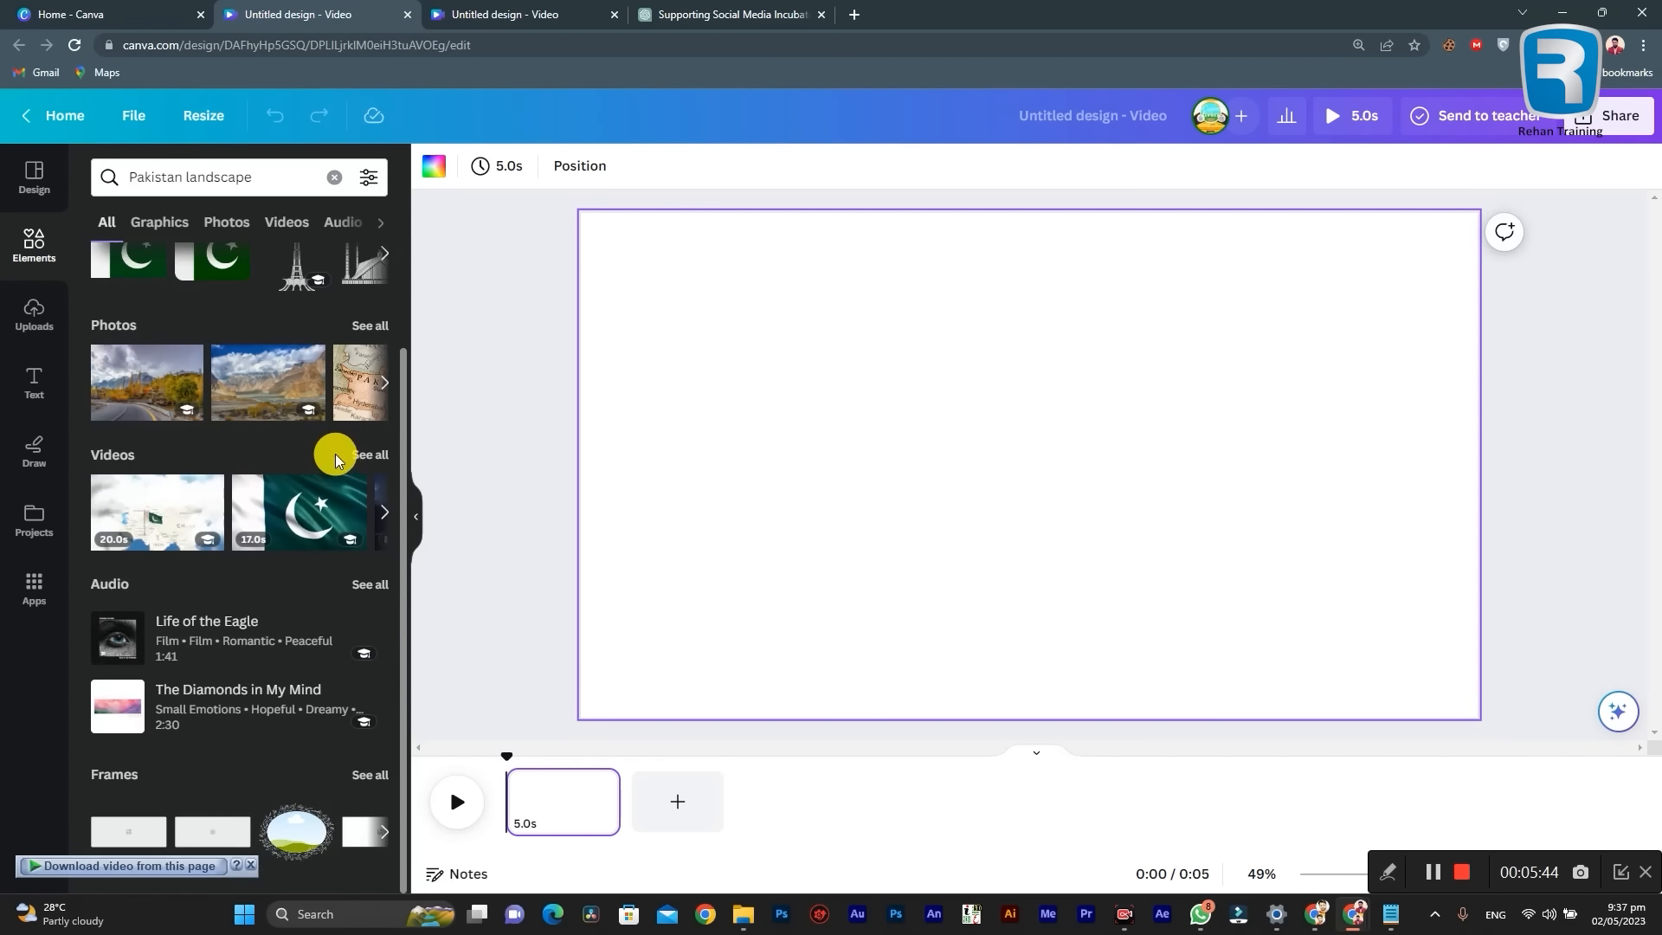
scroll(335, 454, "up", 2)
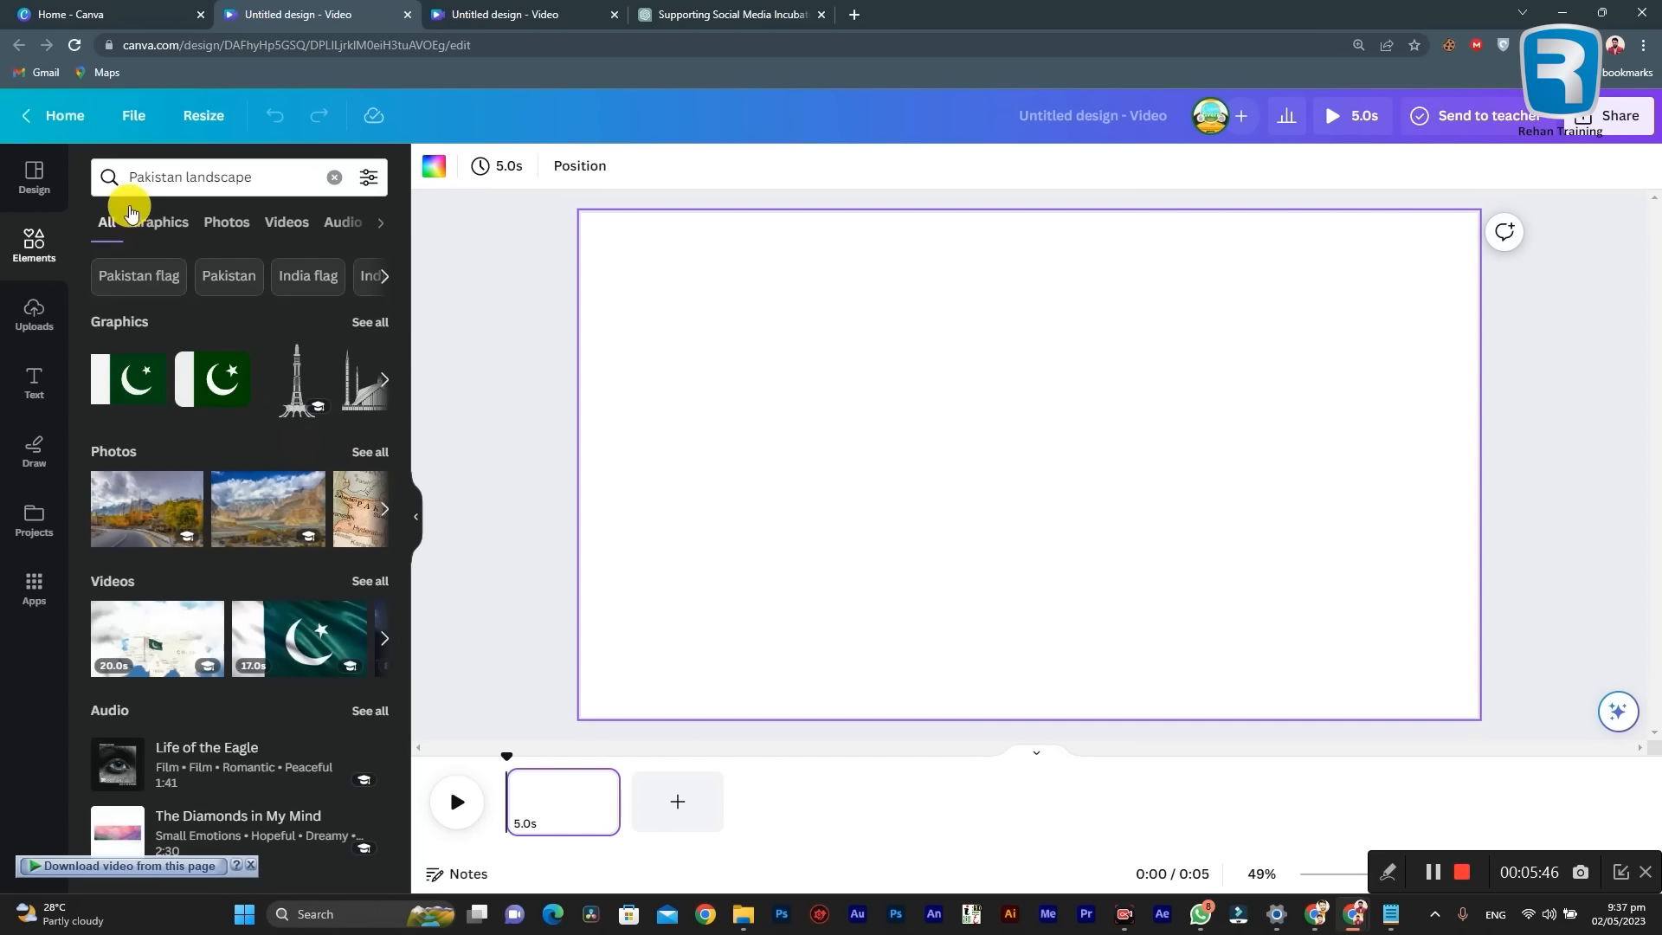
left_click(267, 178)
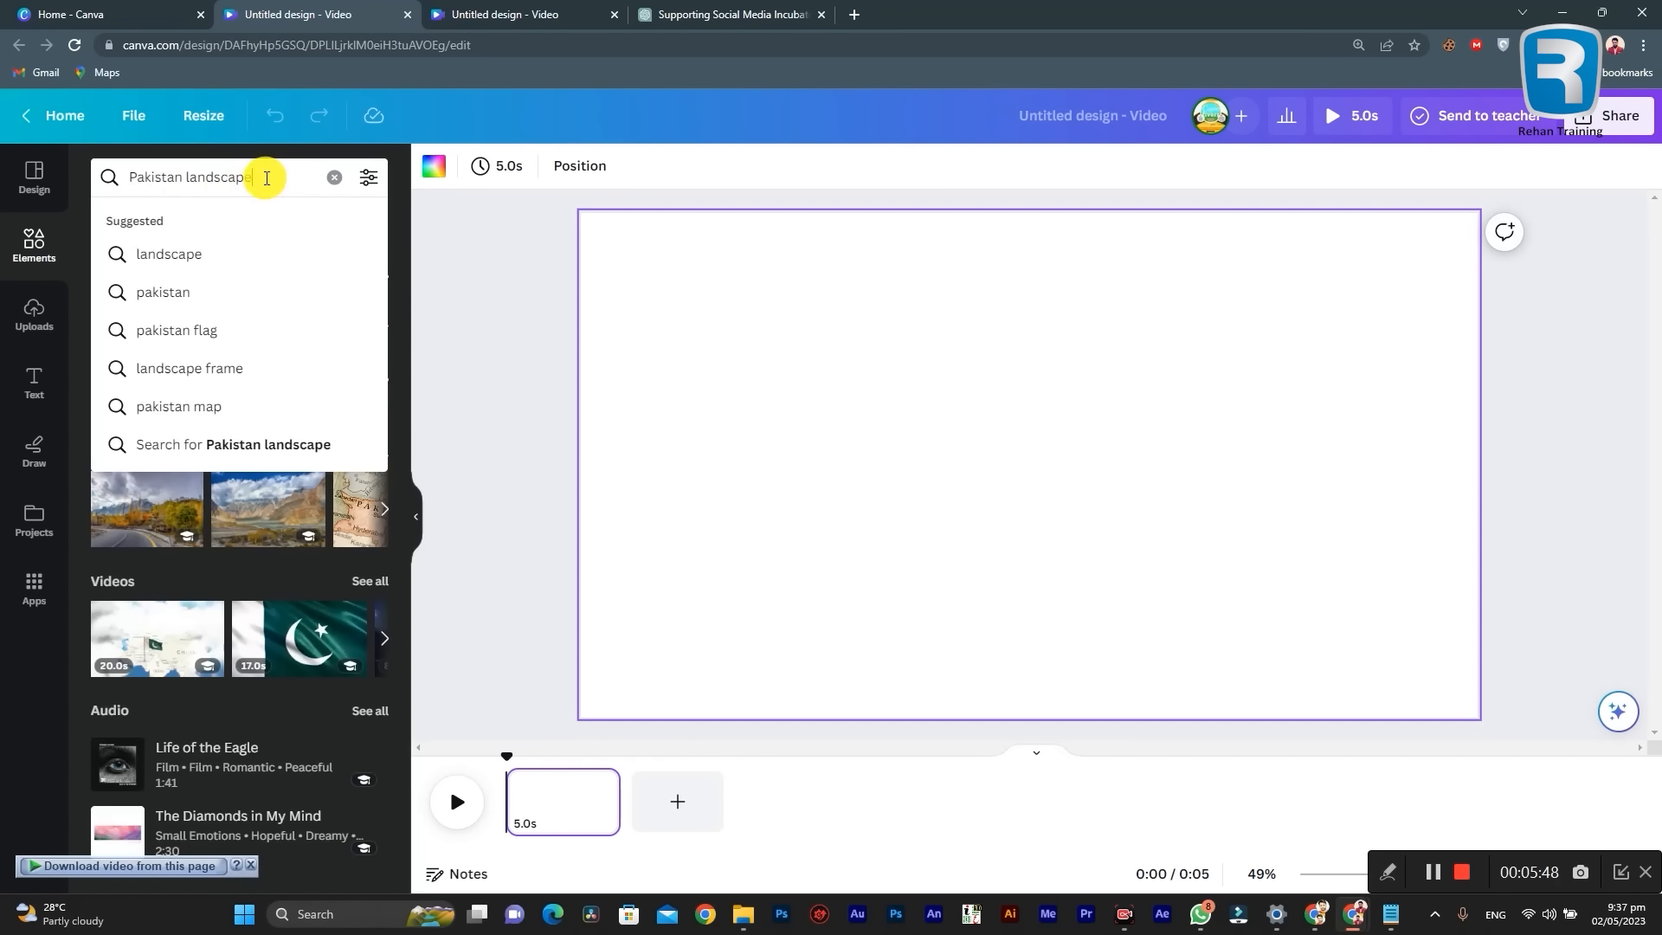
key("Return")
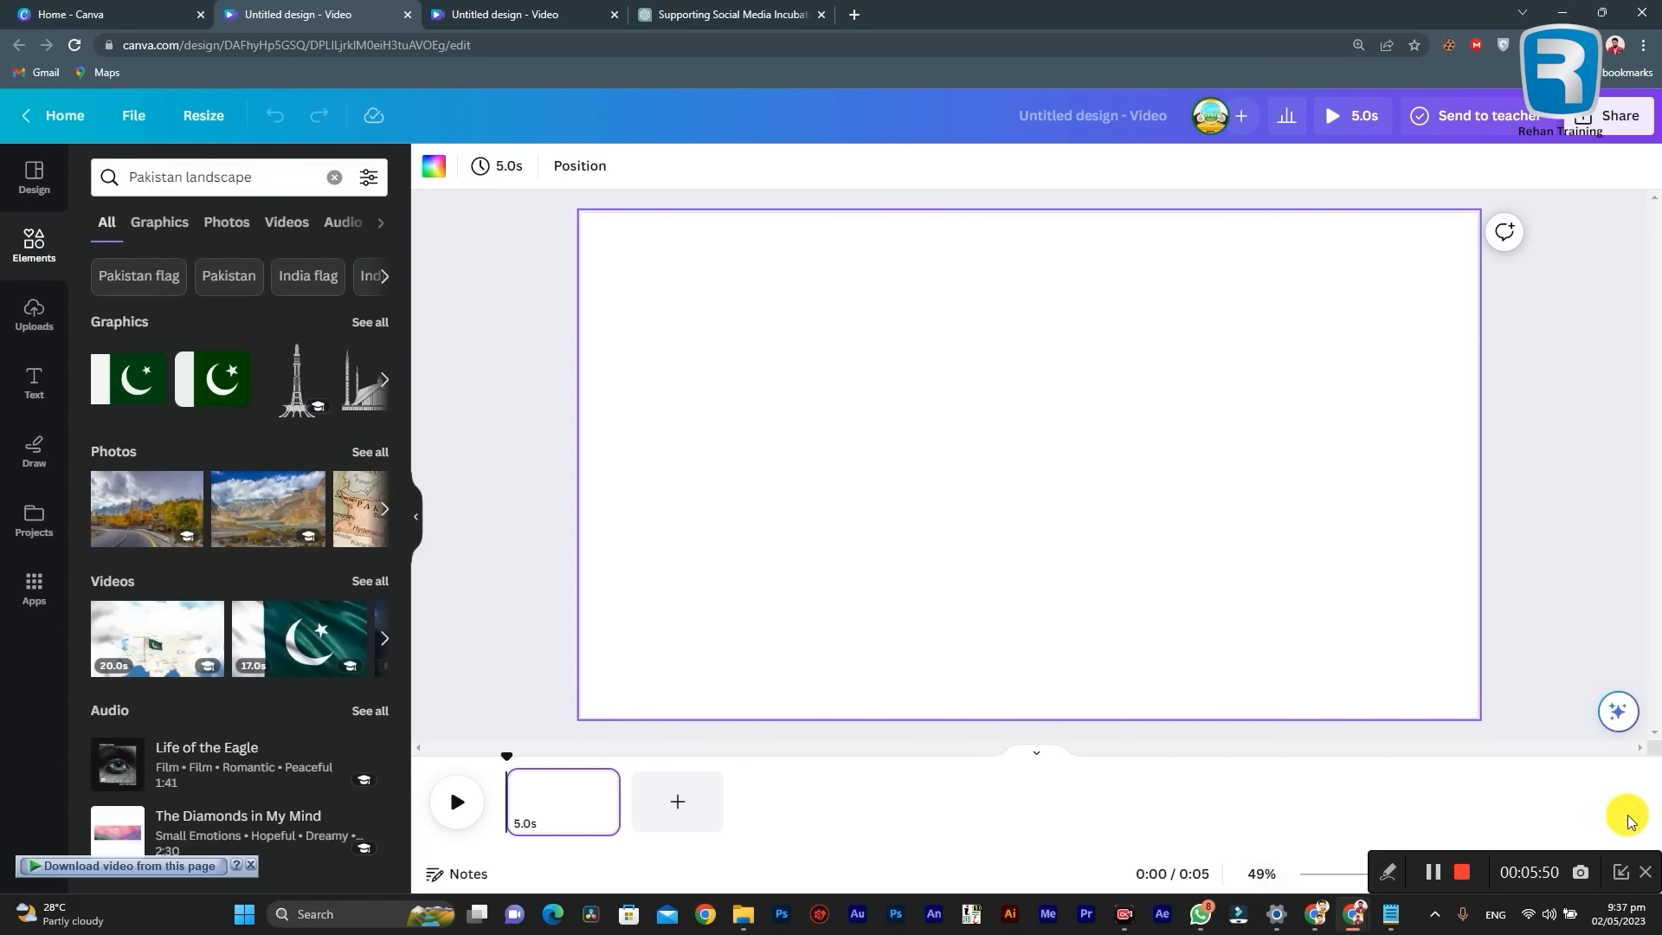
Step: Switch to the Notepad script, select the Scene 1 description "Aerial view of Pakistan's landscape", and return to Canva
left_click(1389, 914)
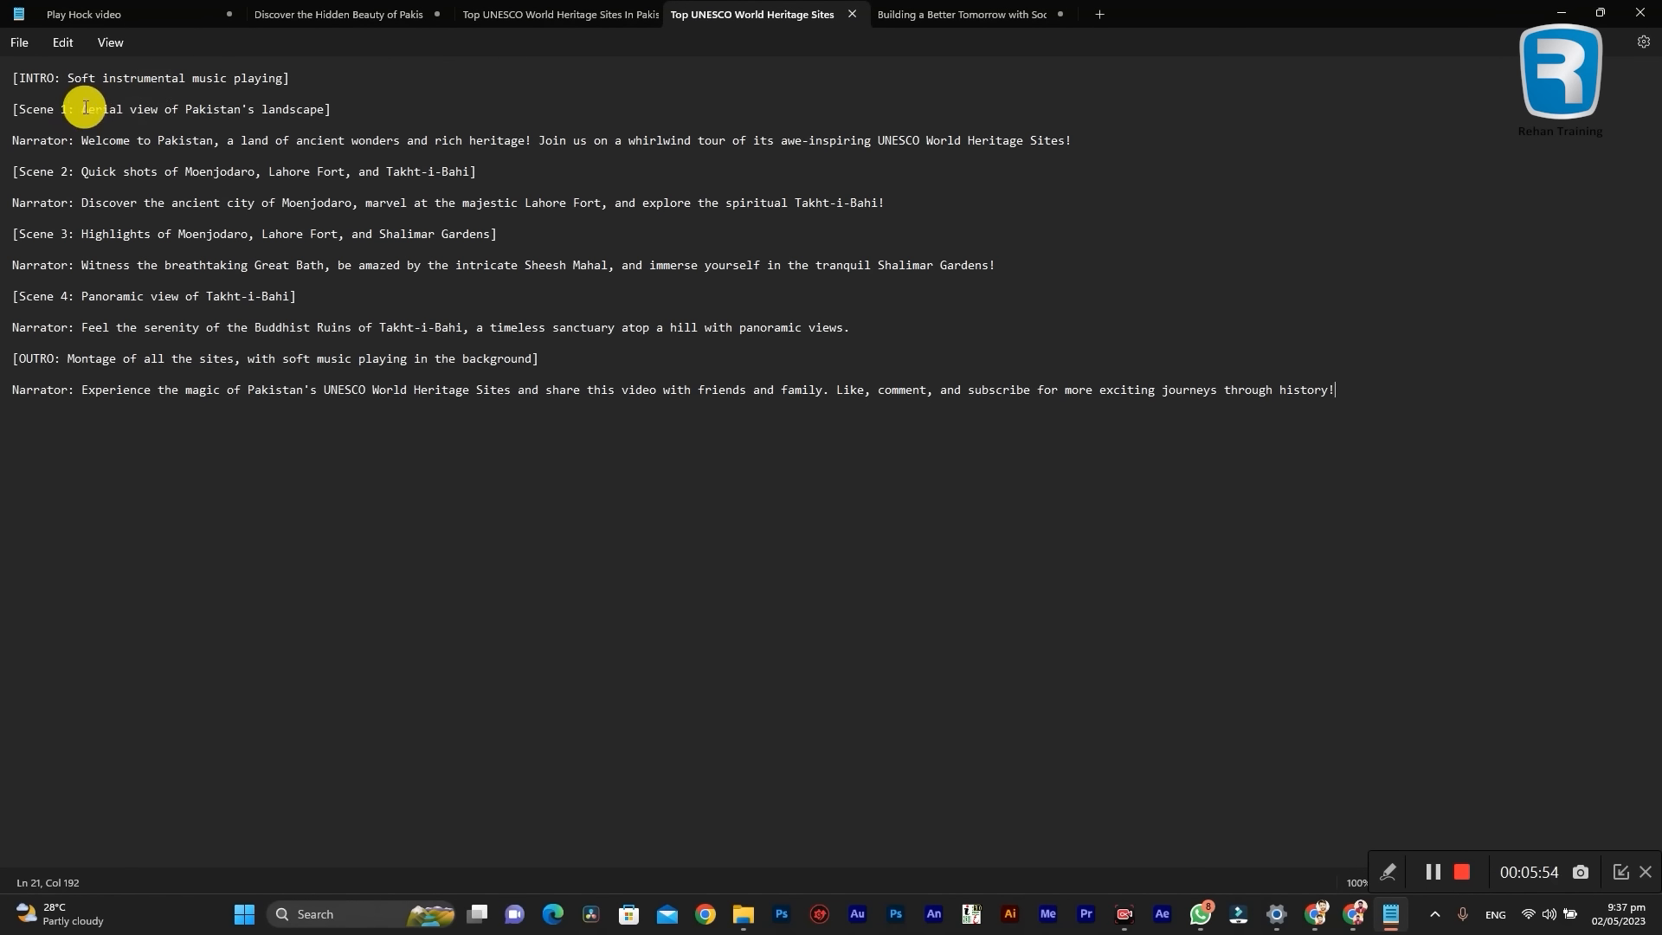
left_click_drag(87, 109, 317, 108)
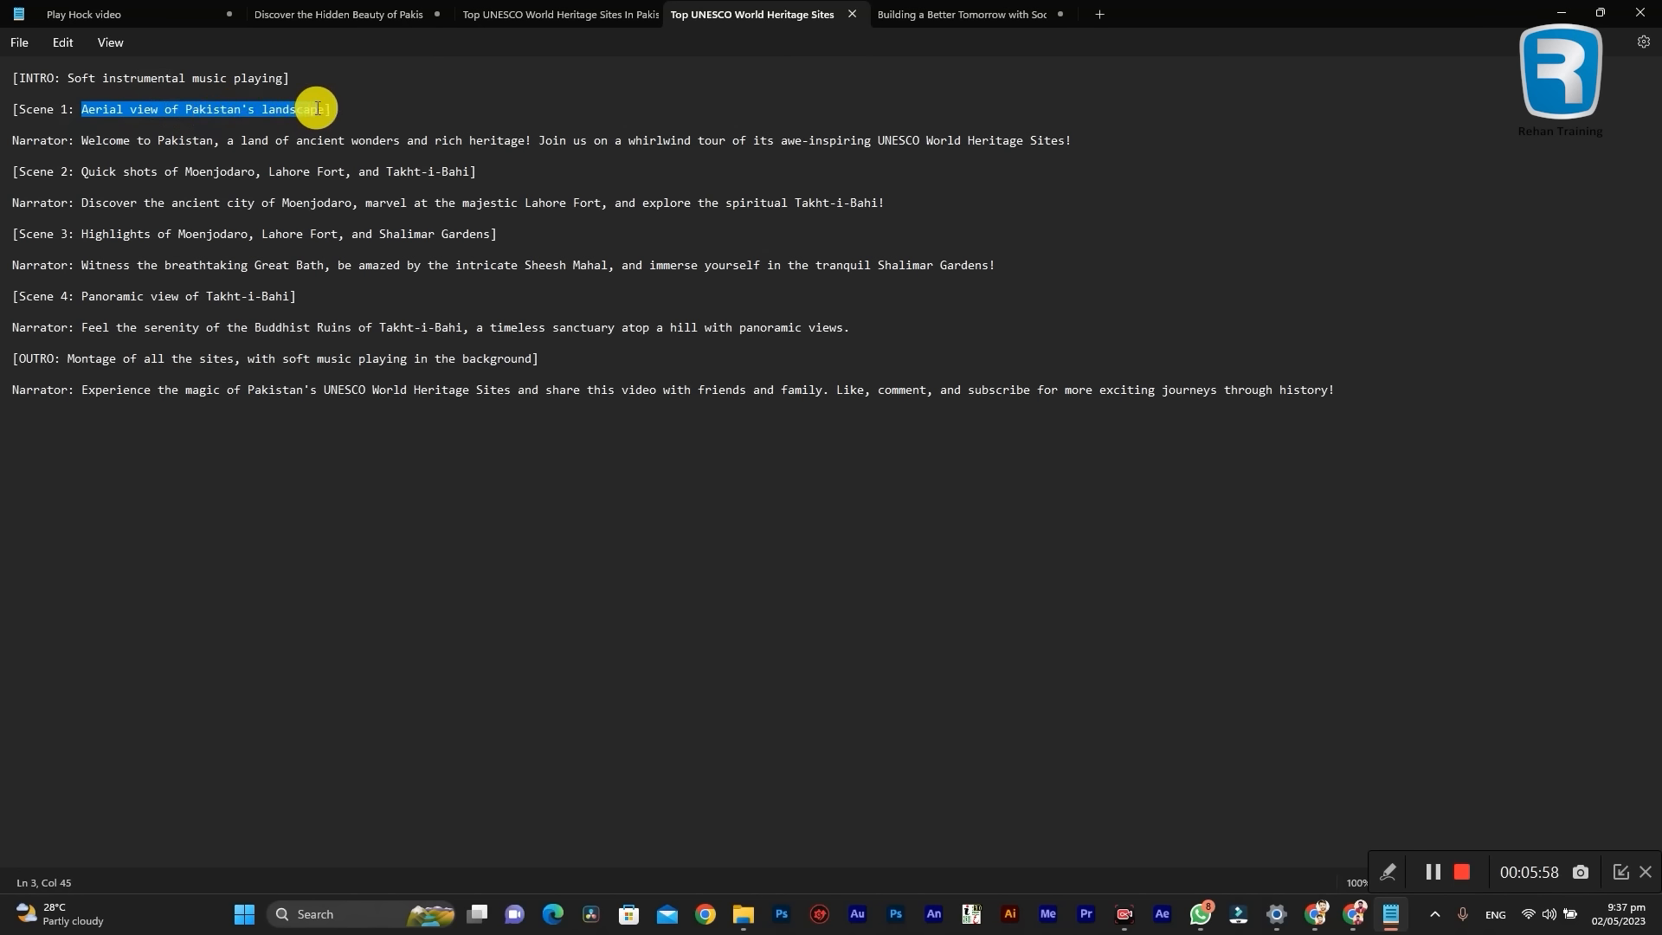
left_click(1561, 12)
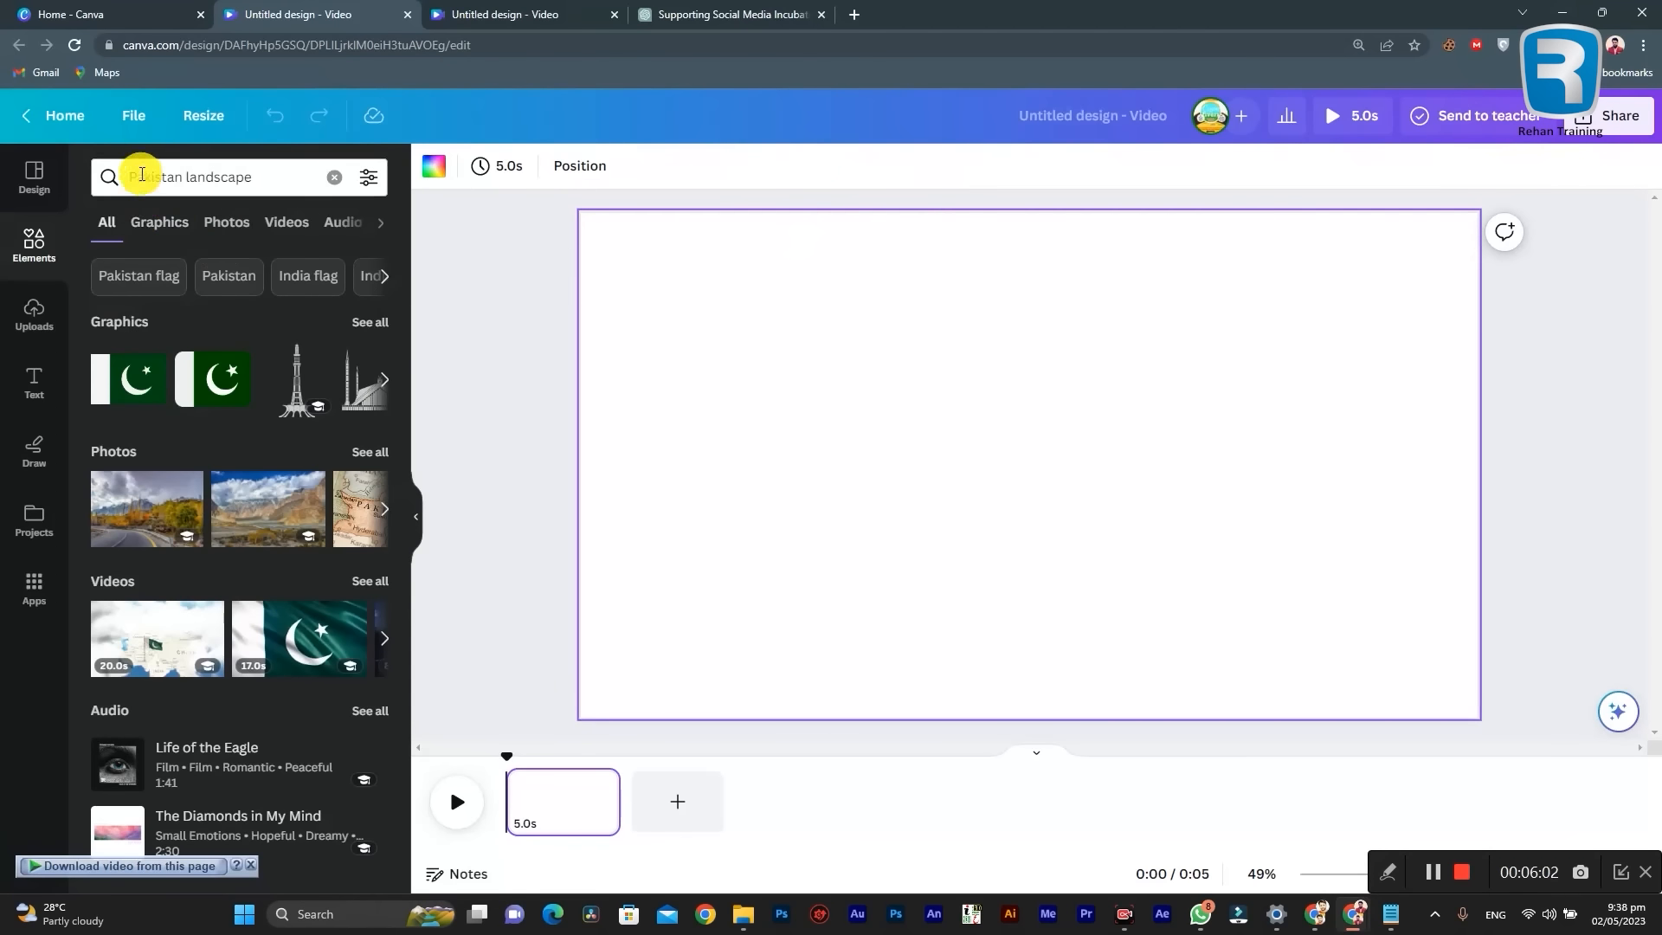
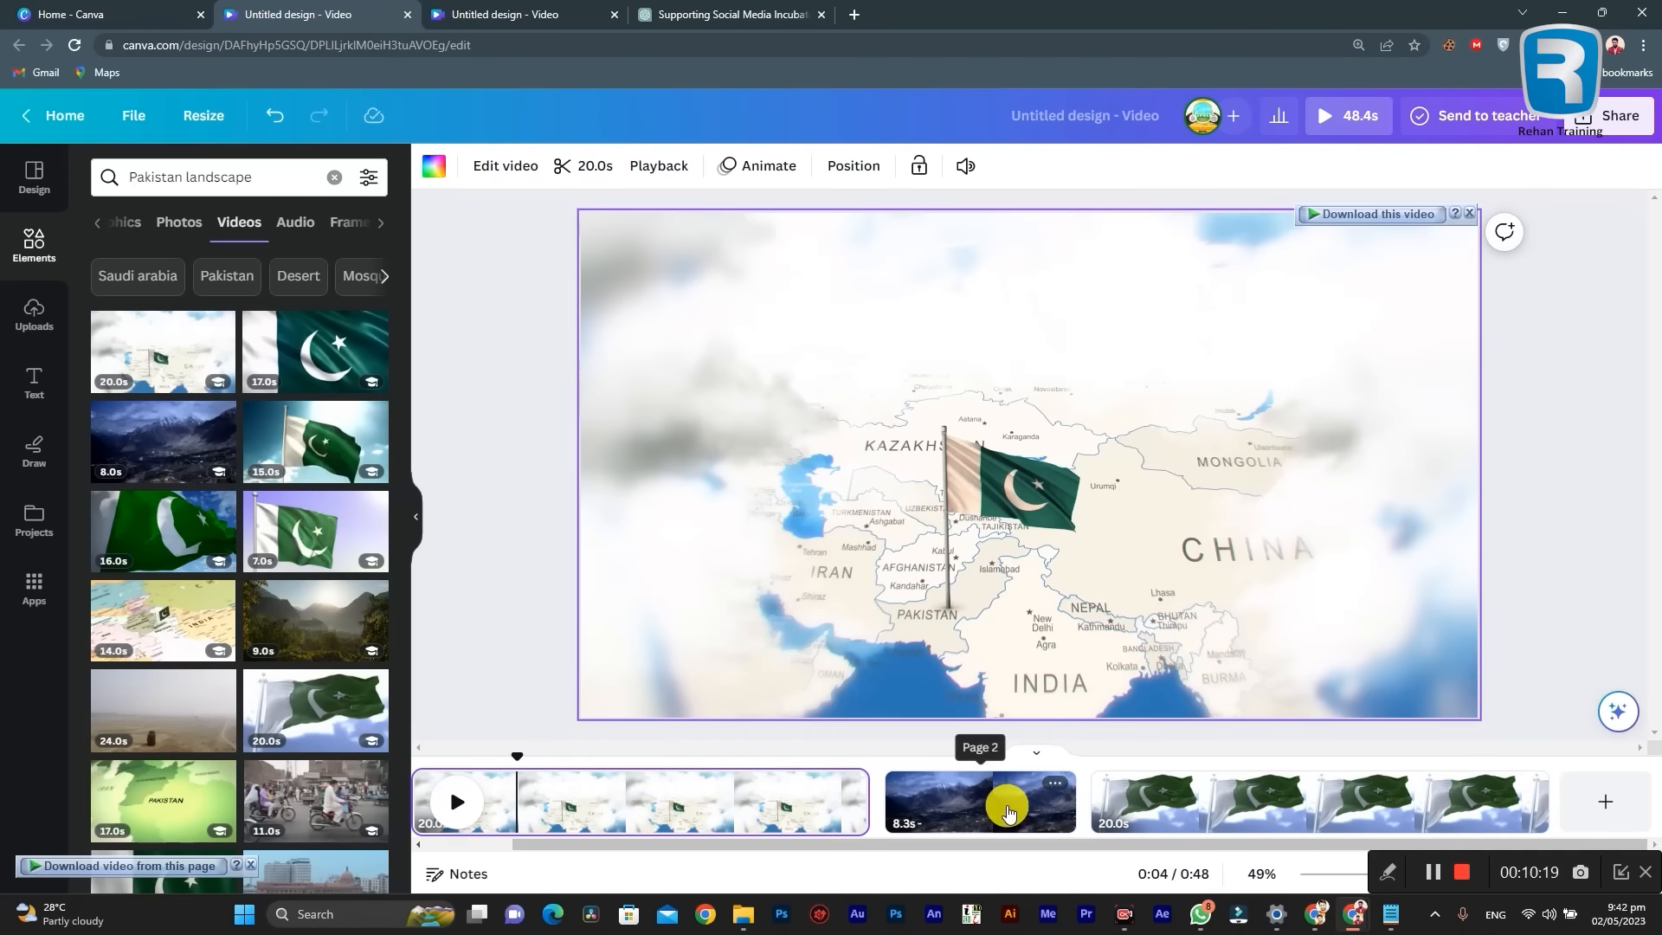
Step: Review the map, mountain and flag clips on the timeline, and look through the Pakistan landscape video results
left_click(1238, 798)
left_click(550, 803)
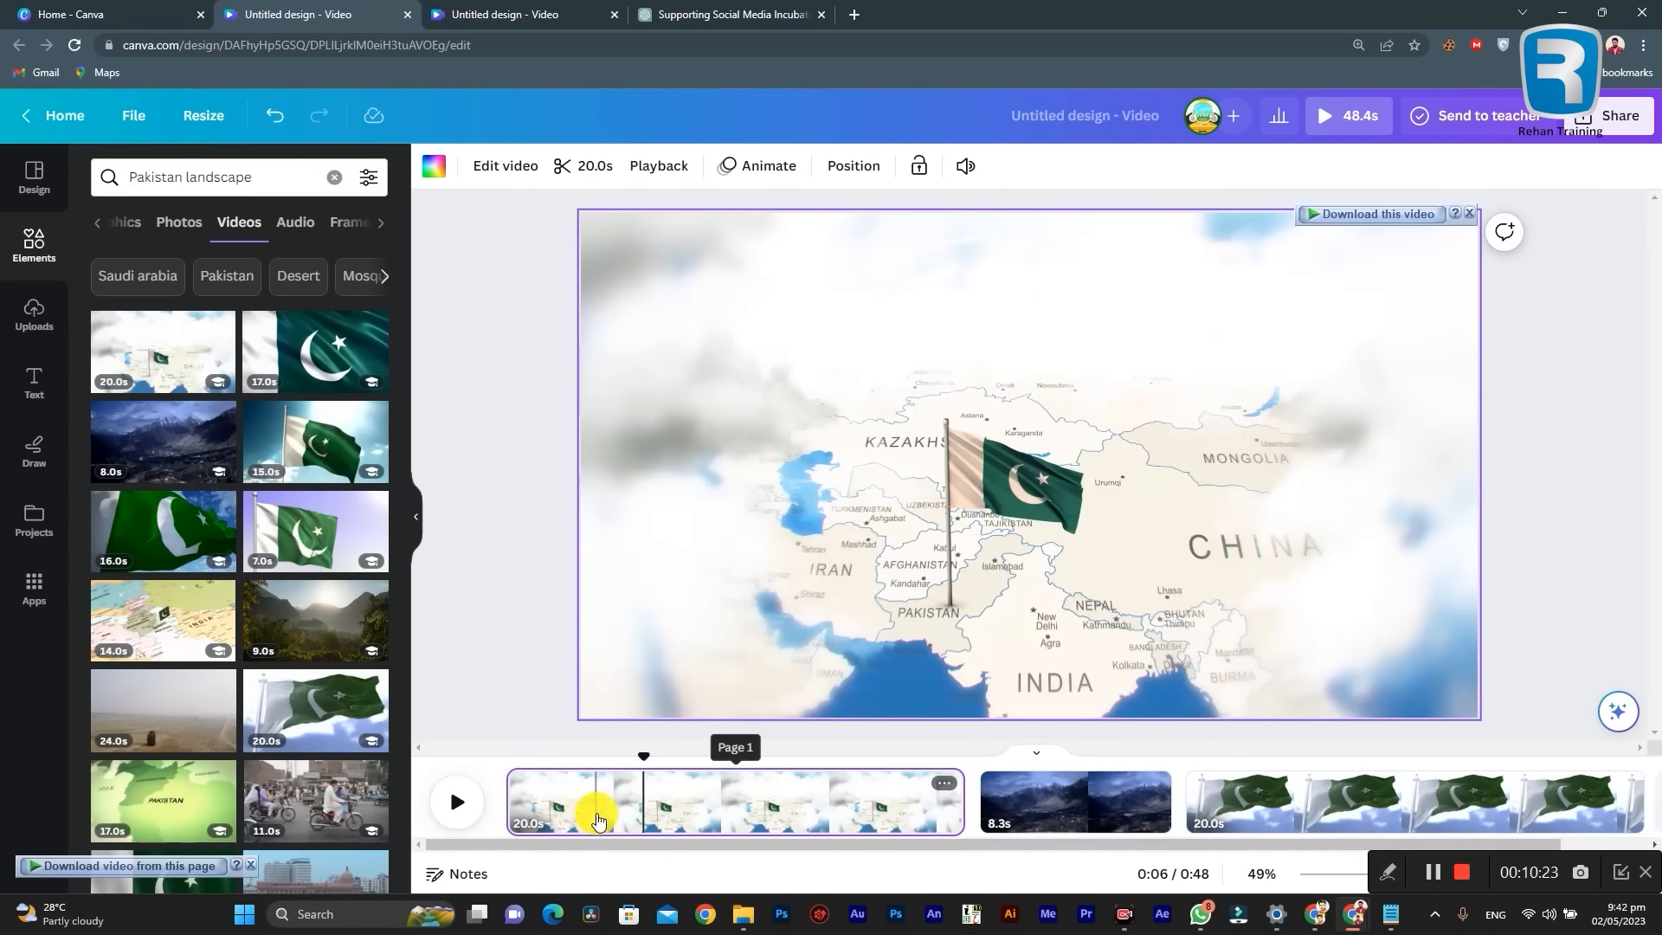
left_click(593, 822)
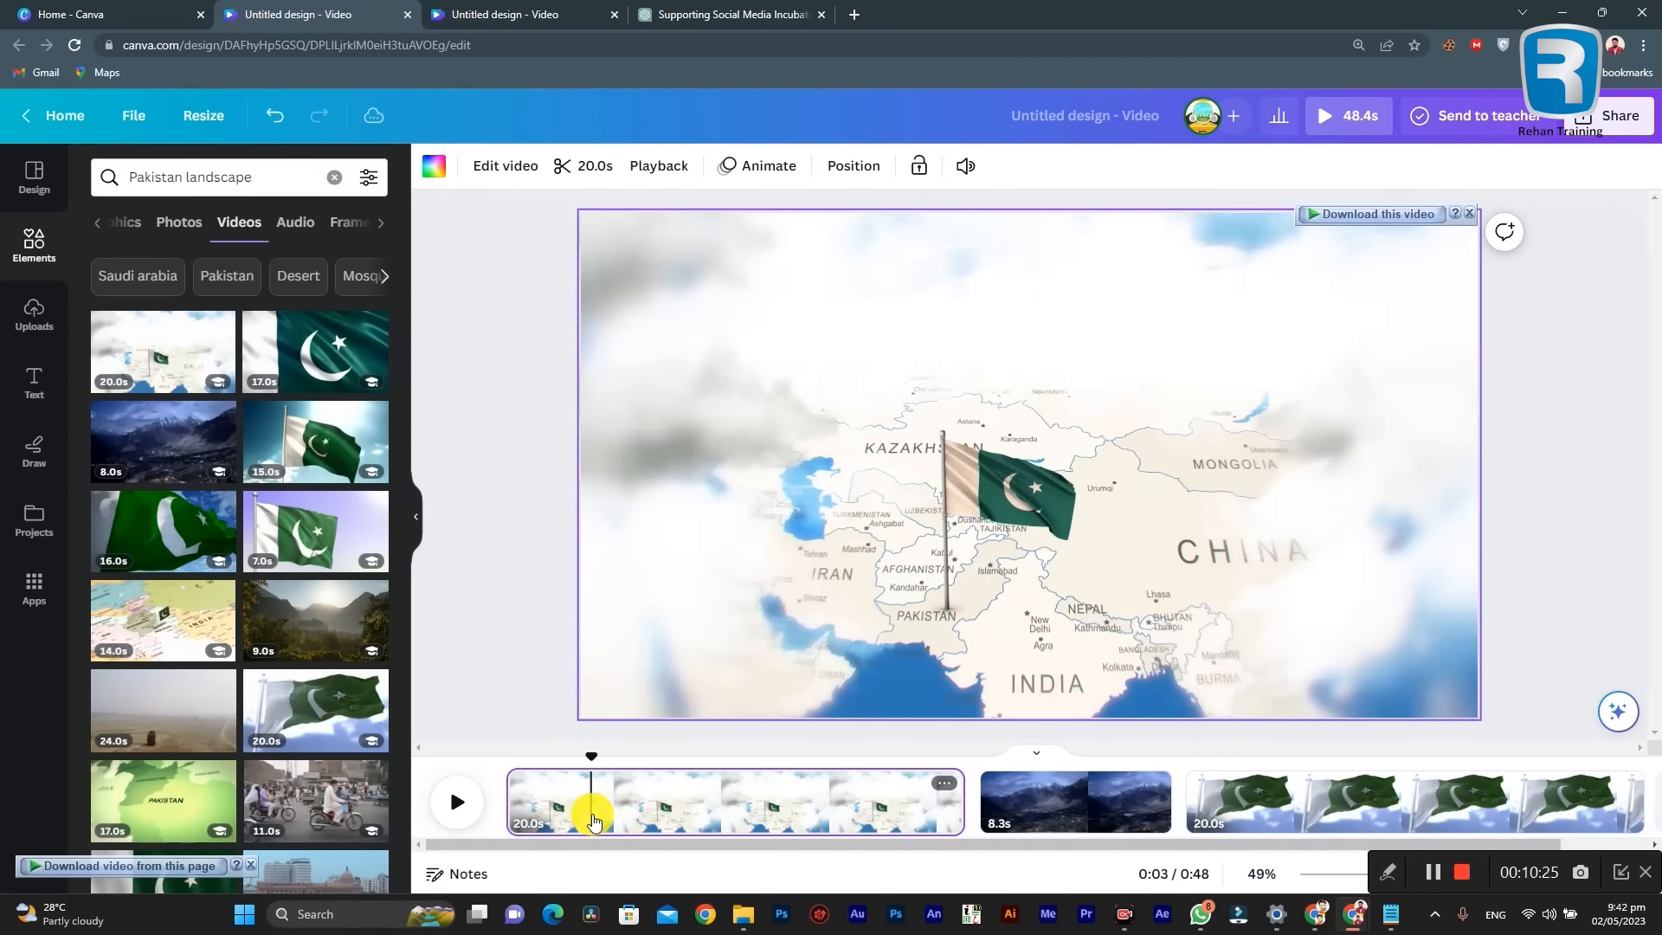
left_click(1024, 803)
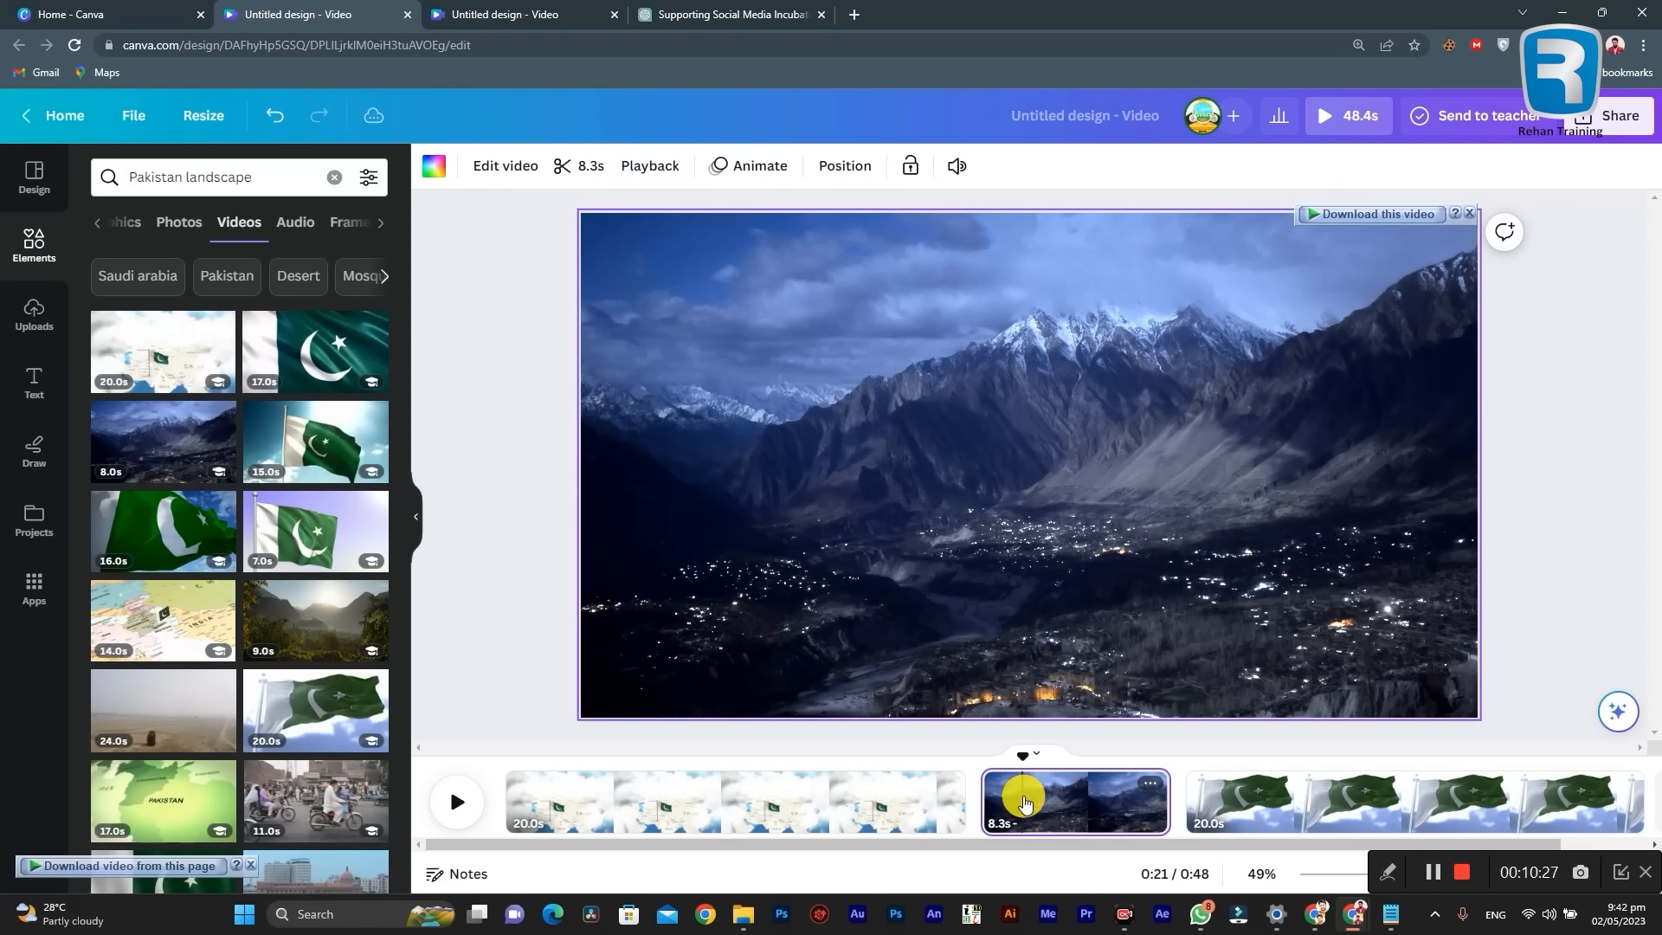
left_click(1255, 789)
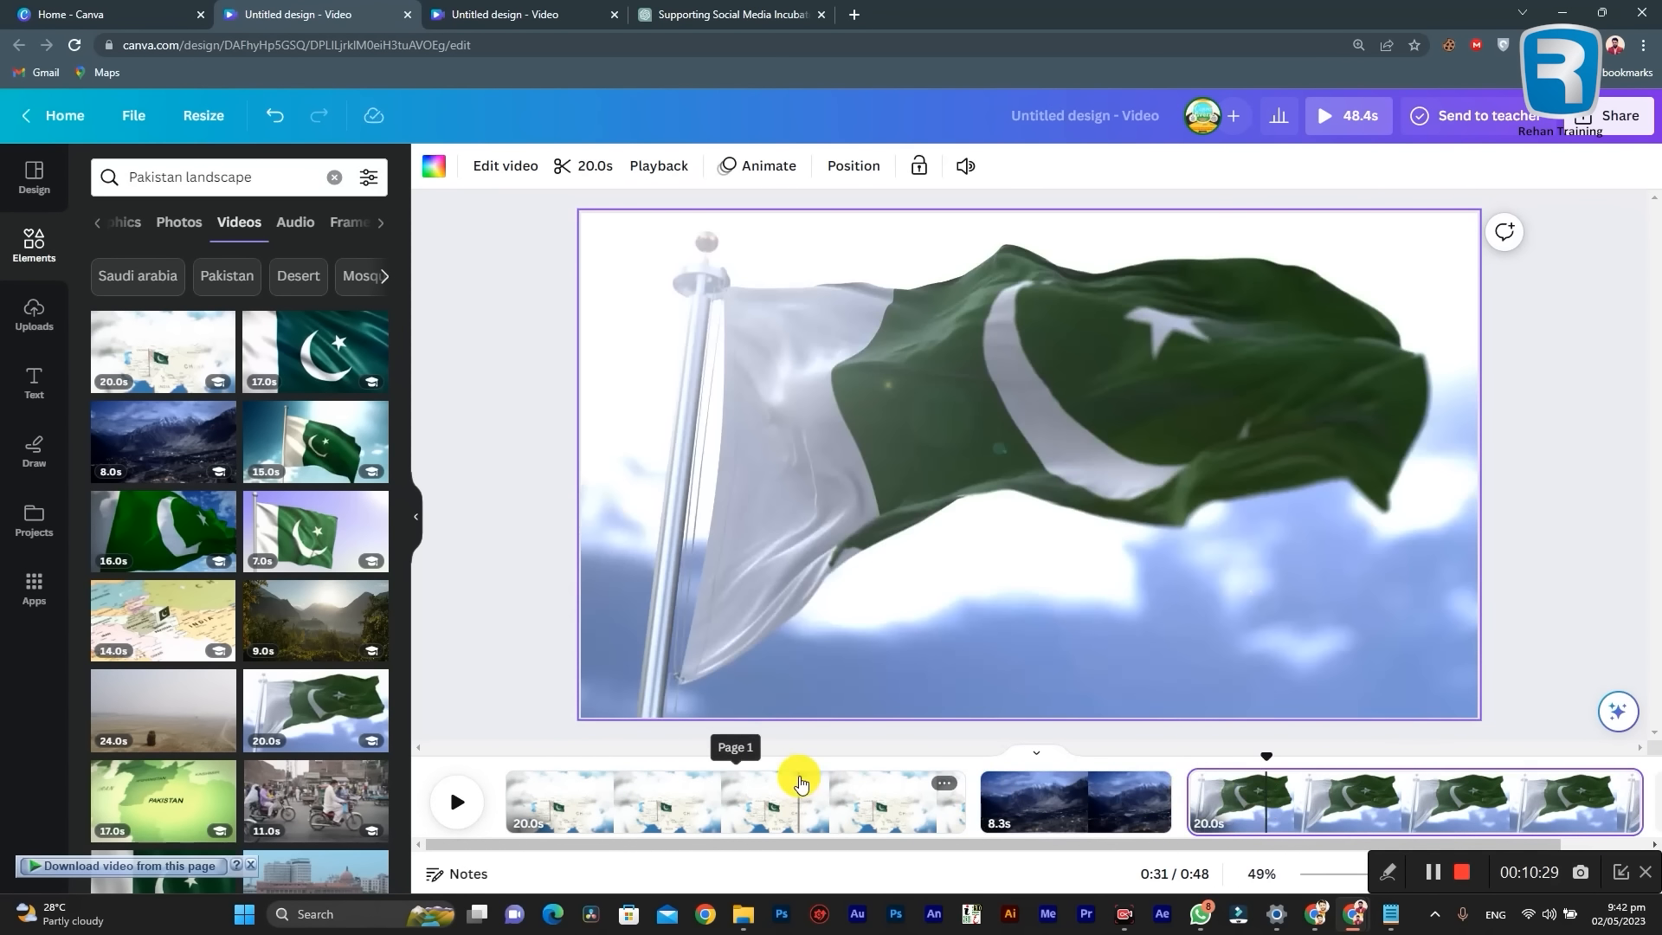
scroll(1484, 771, "right", 2)
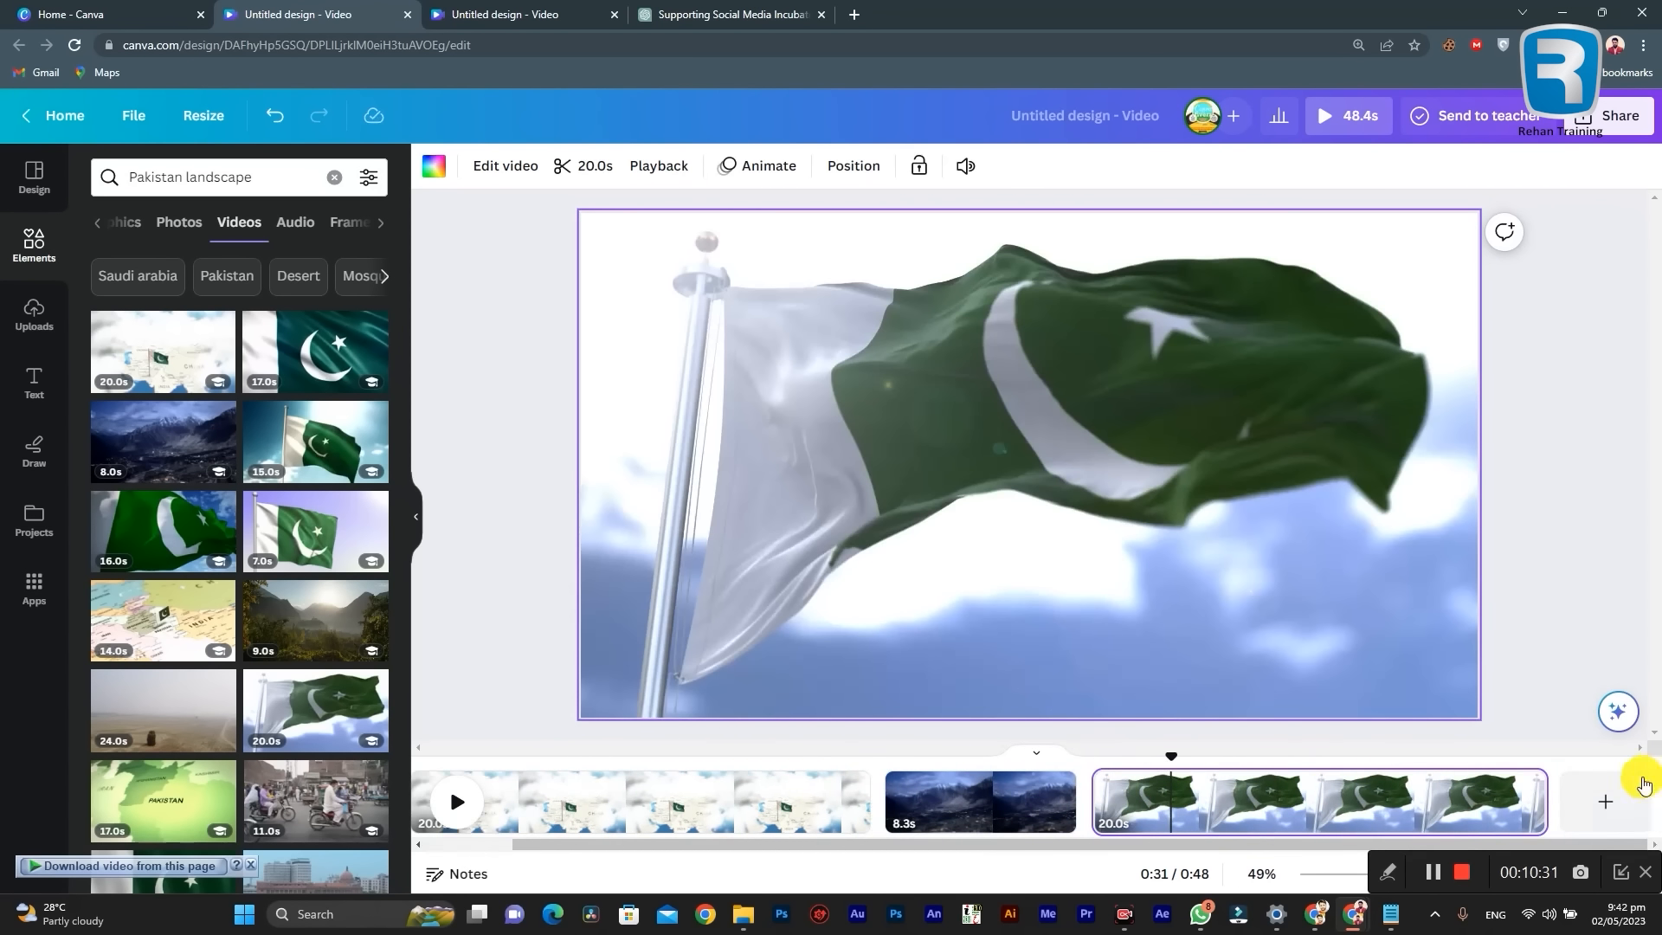
left_click_drag(983, 846, 786, 802)
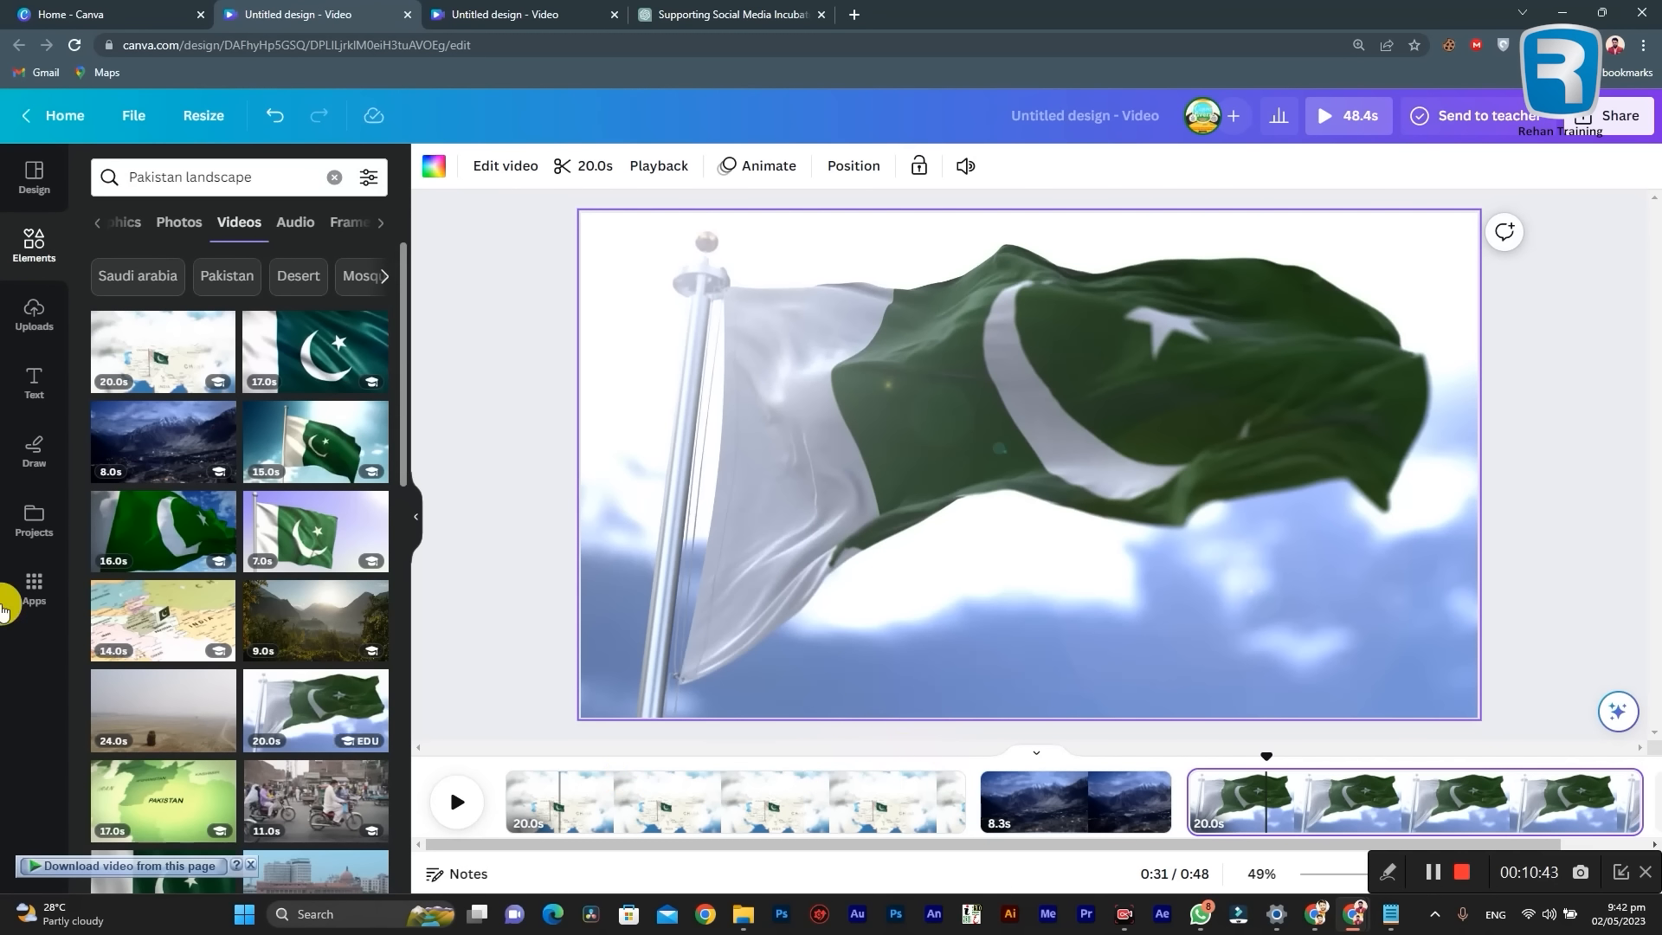
scroll(251, 589, "down", 3)
scroll(251, 571, "up", 3)
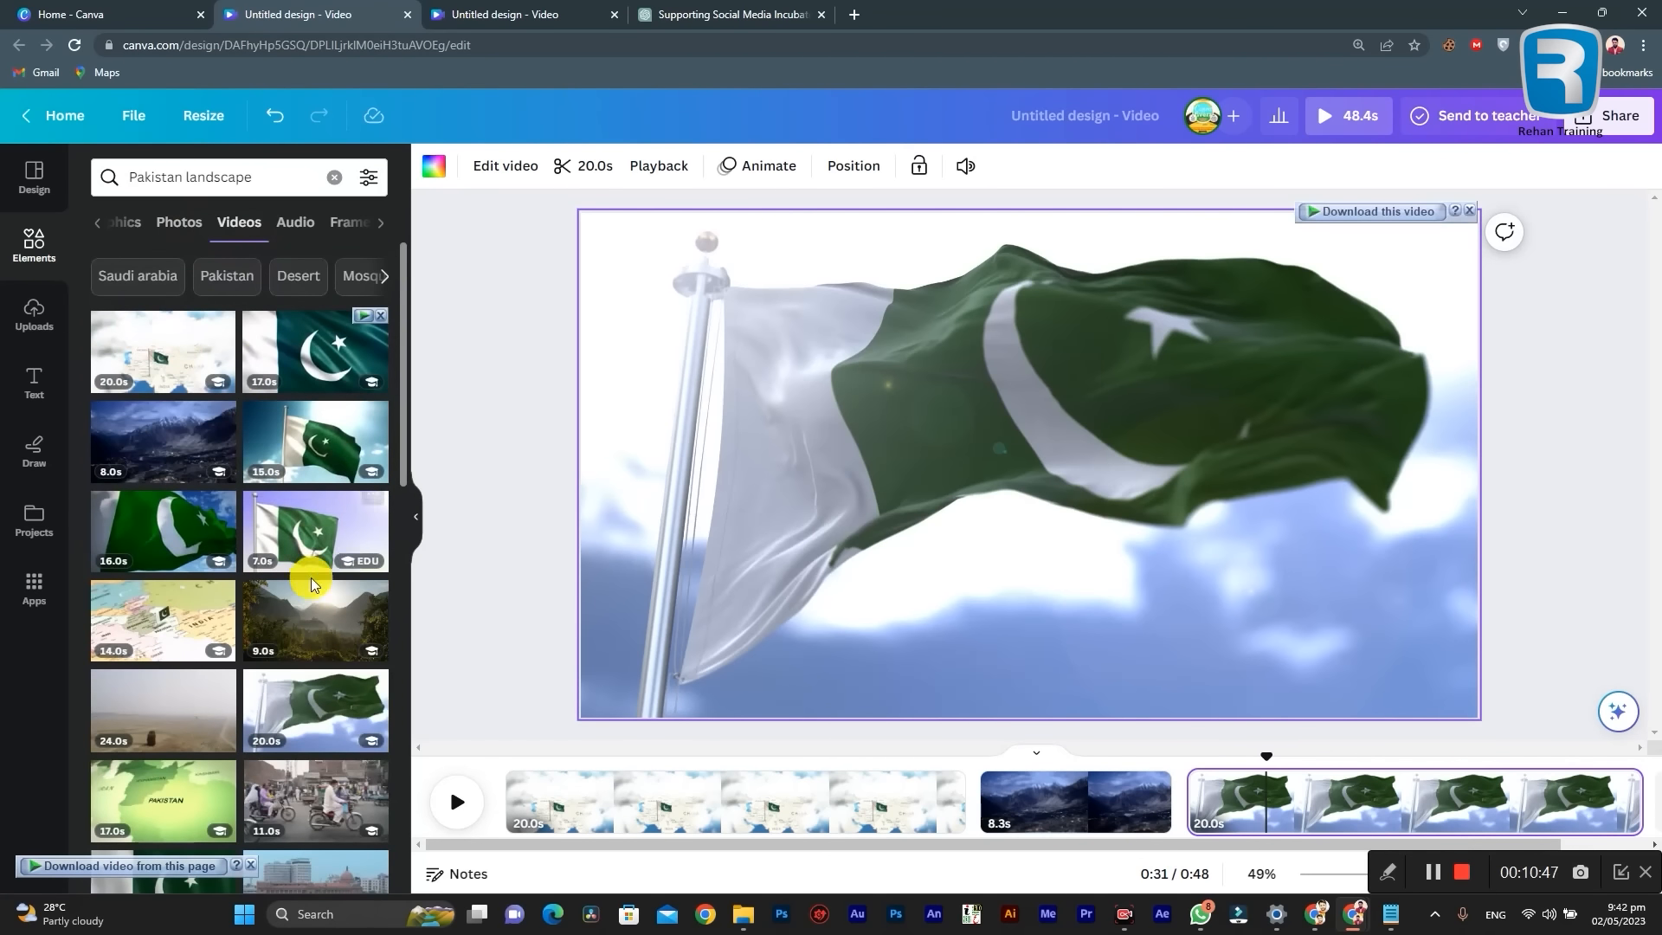
scroll(299, 576, "down", 5)
scroll(293, 576, "up", 4)
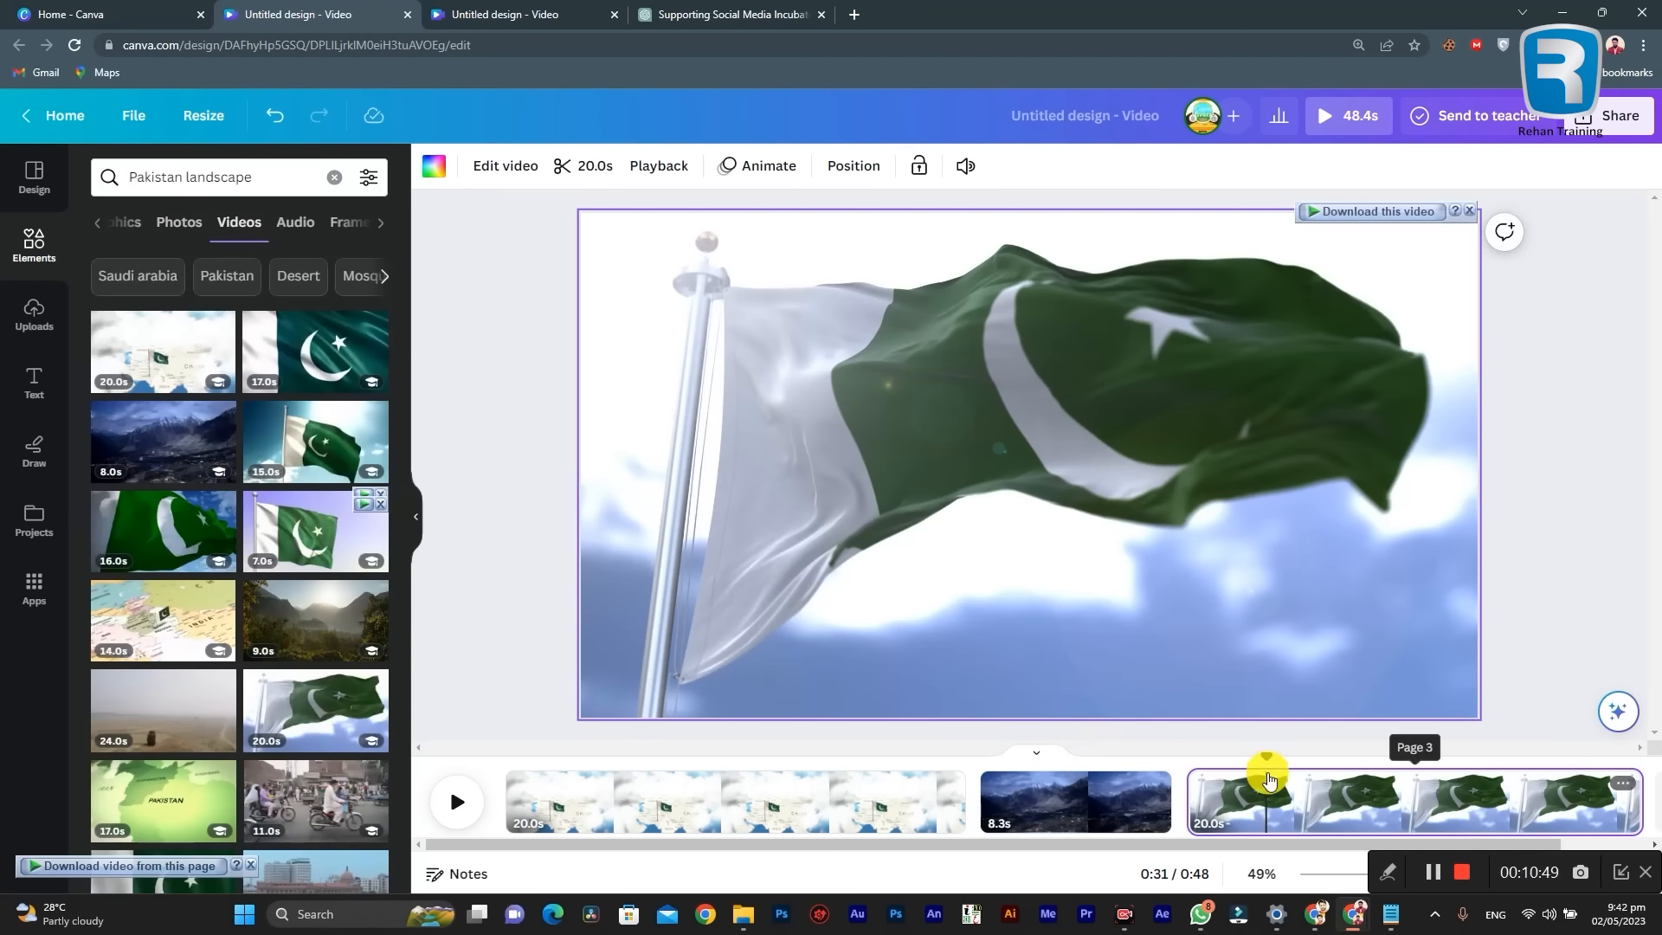
Step: Switch to the Notepad script, copy "Moenjodaro" from the Scene 2 description, and return to Canva
left_click(1391, 913)
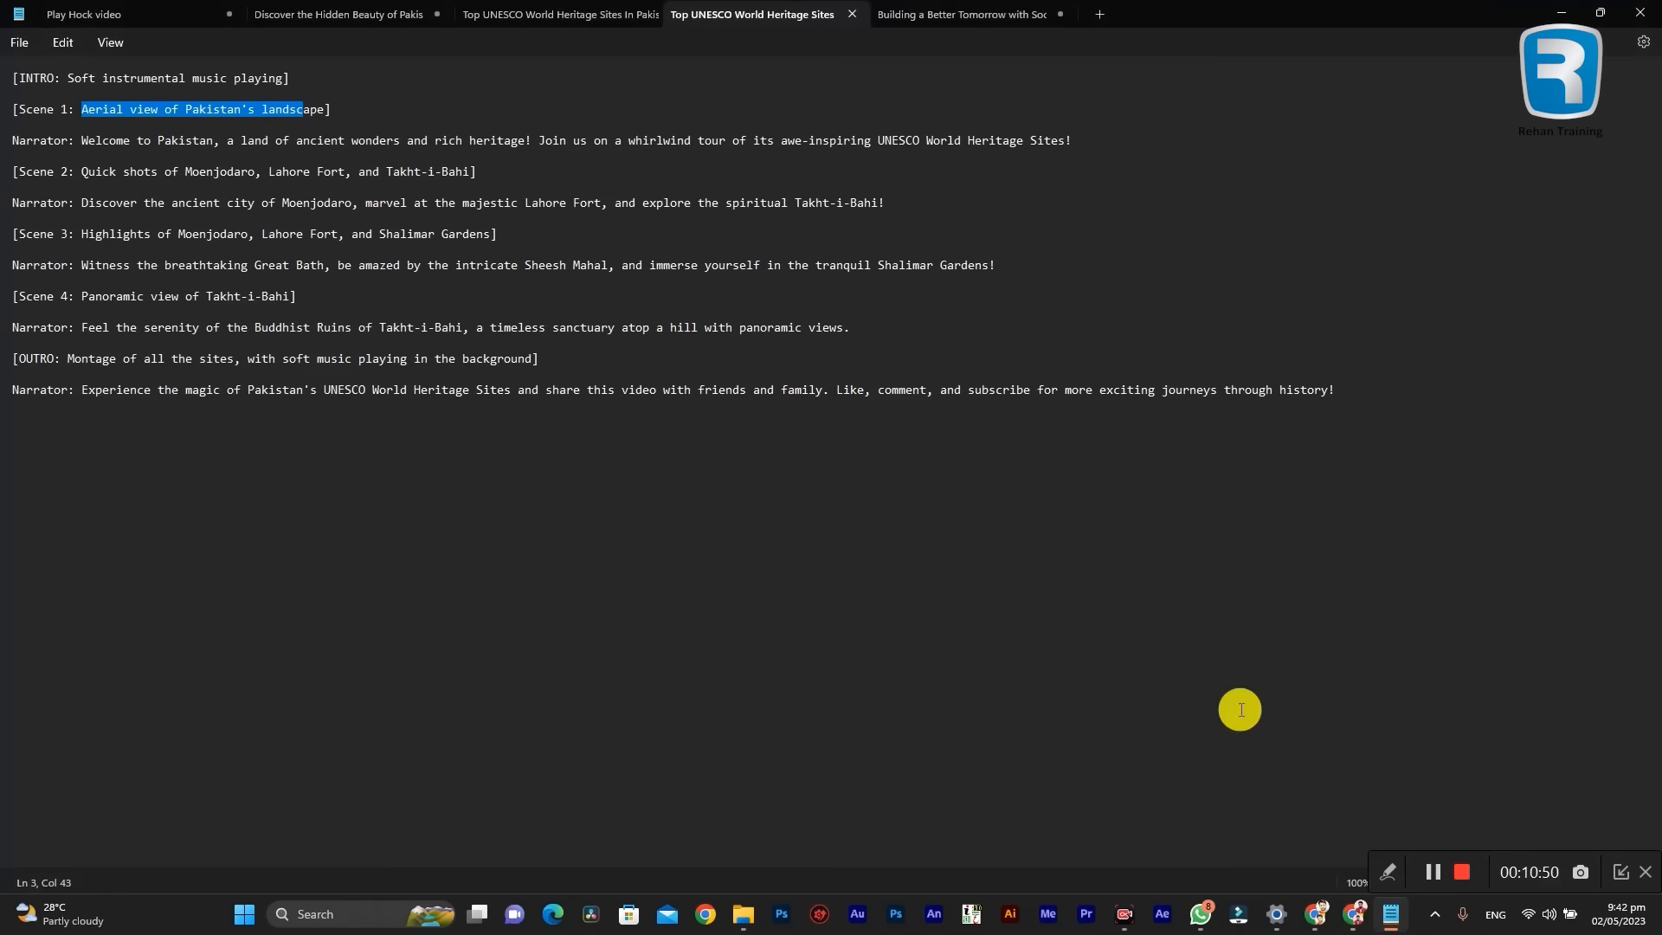
left_click(79, 177)
left_click_drag(76, 140, 396, 168)
left_click(223, 176)
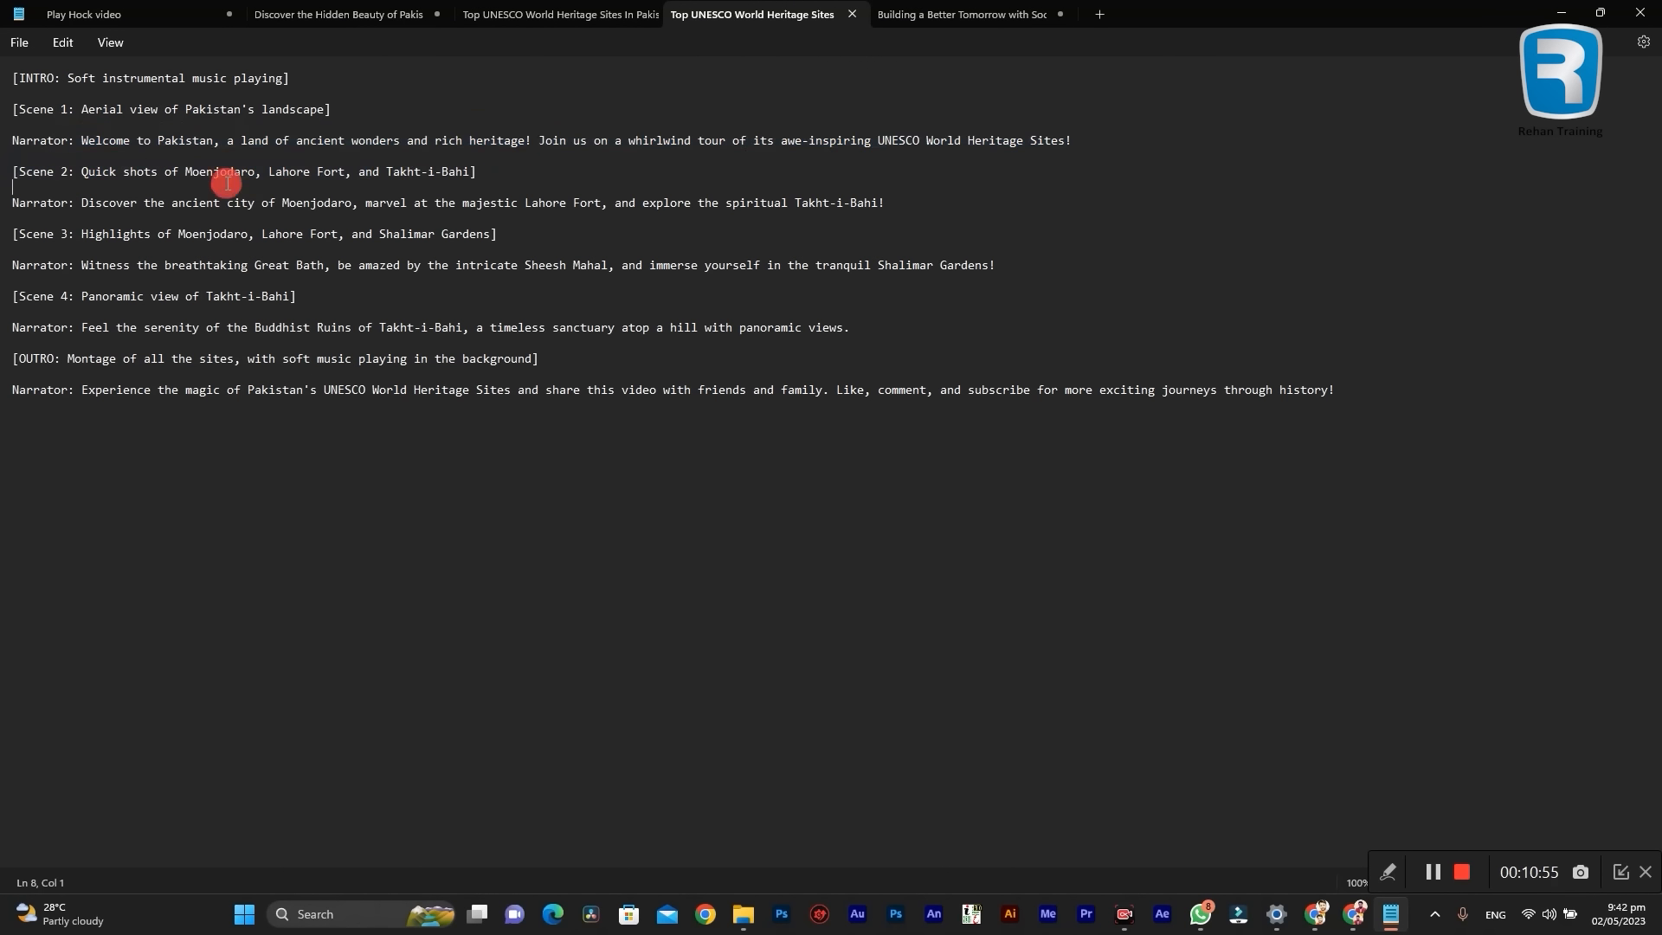
left_click_drag(204, 173, 255, 176)
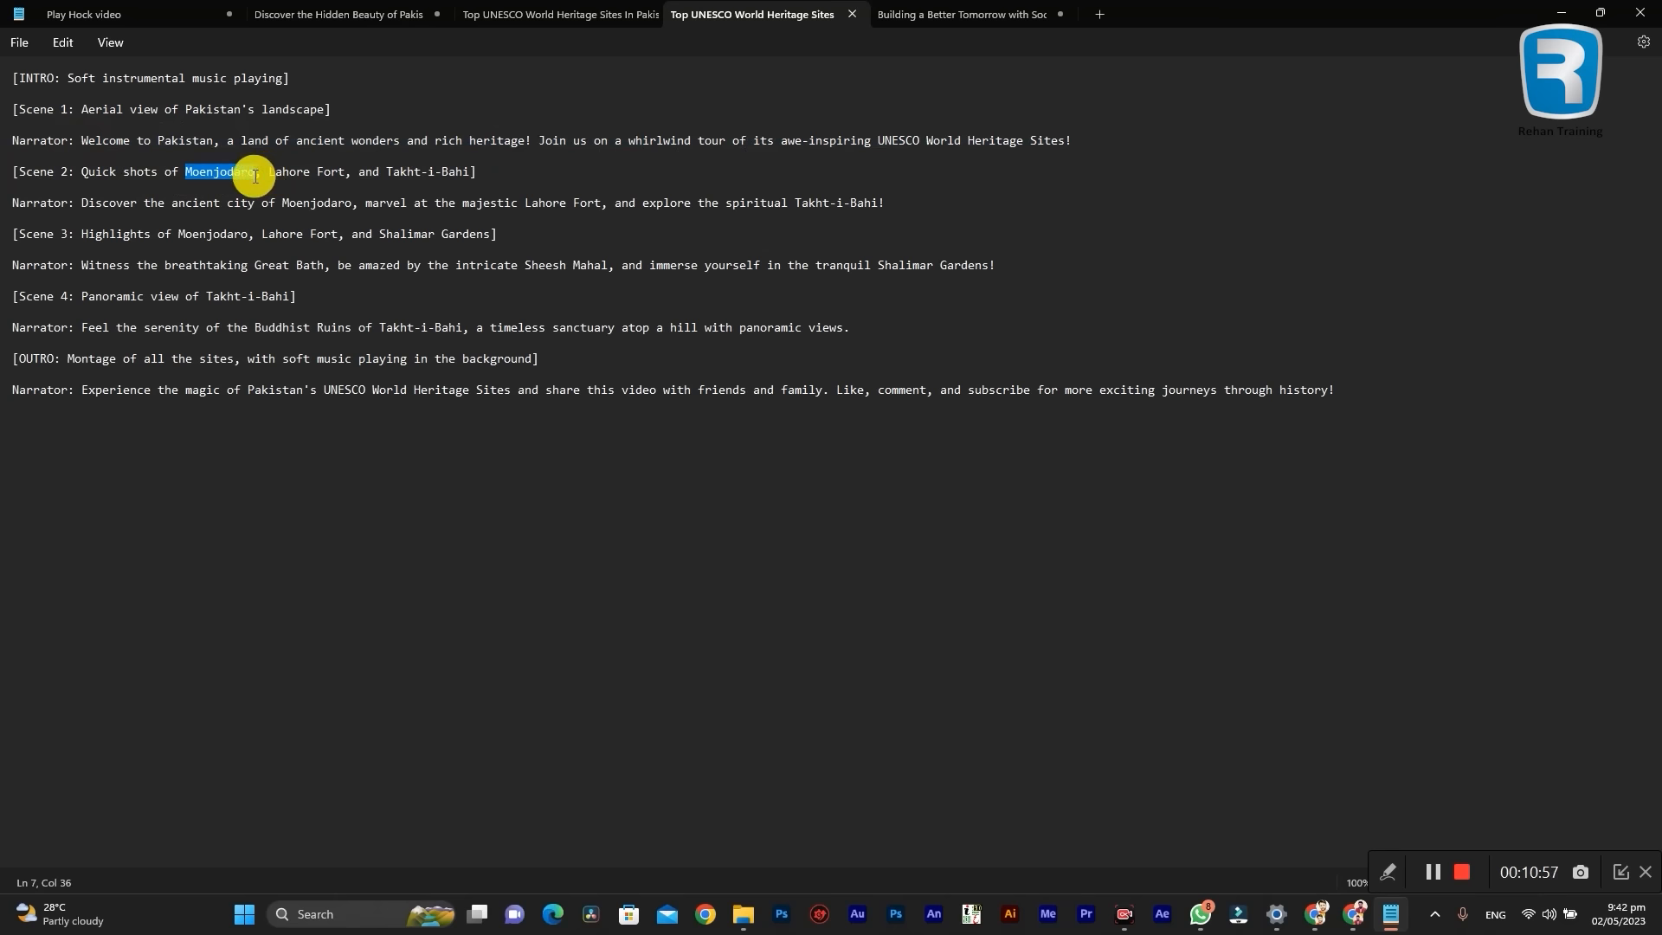
right_click(236, 174)
left_click(271, 262)
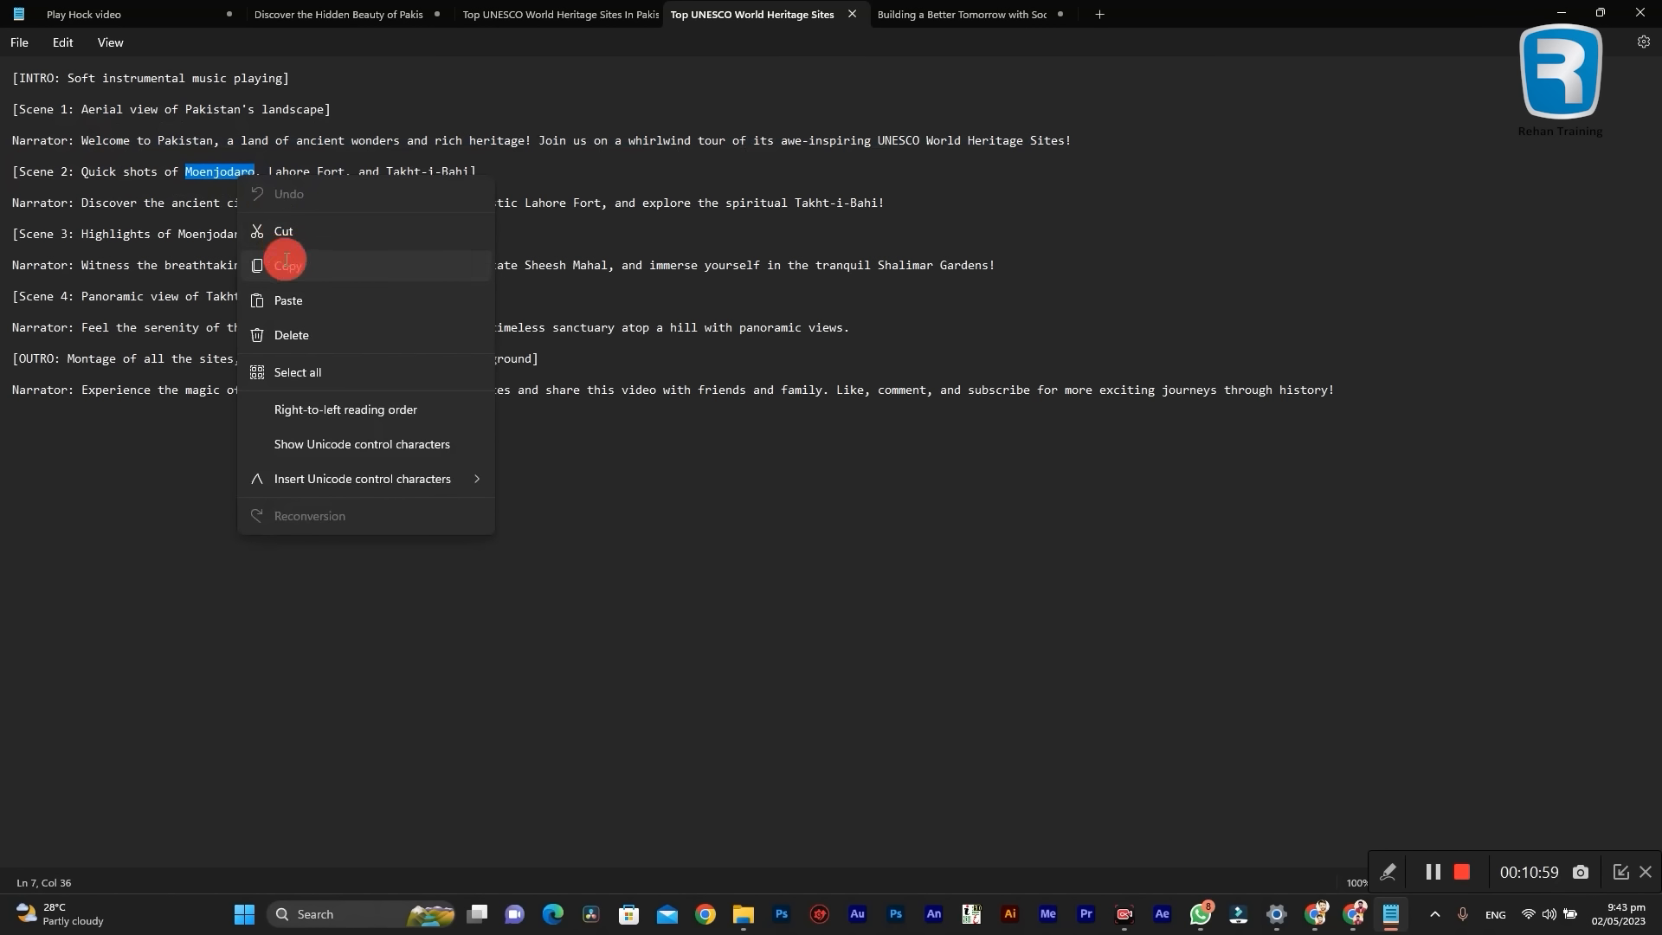
left_click(1575, 16)
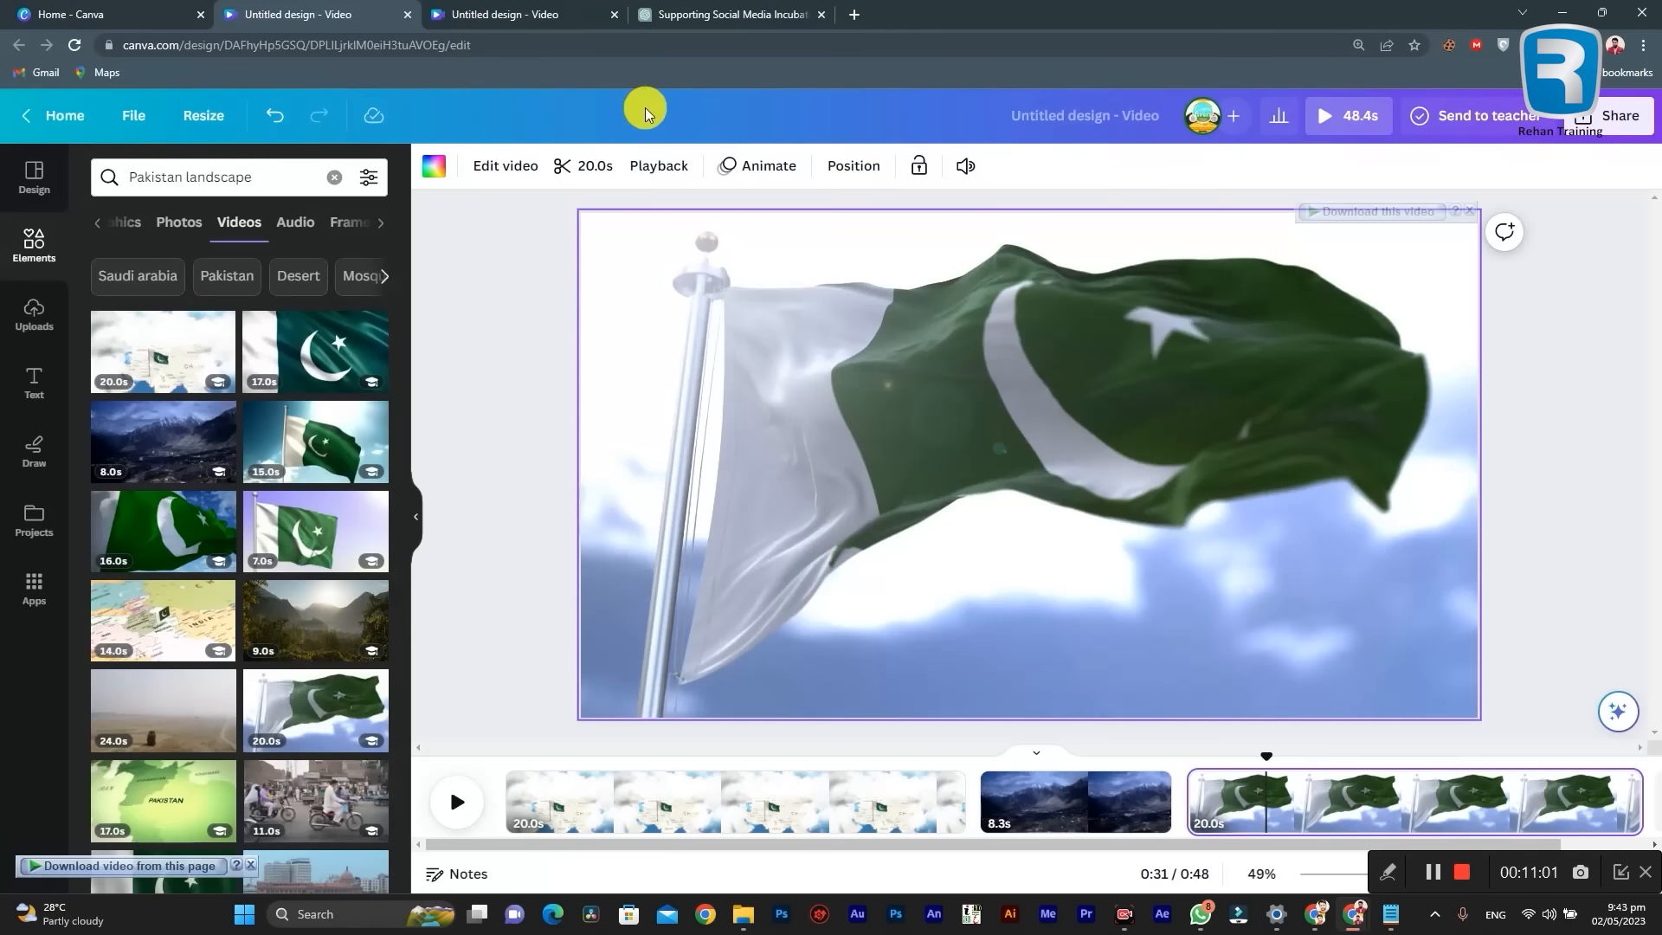
Step: Replace the element search term with the copied "Moenjodaro" and search the videos for it
left_click(271, 178)
triple_click(271, 178)
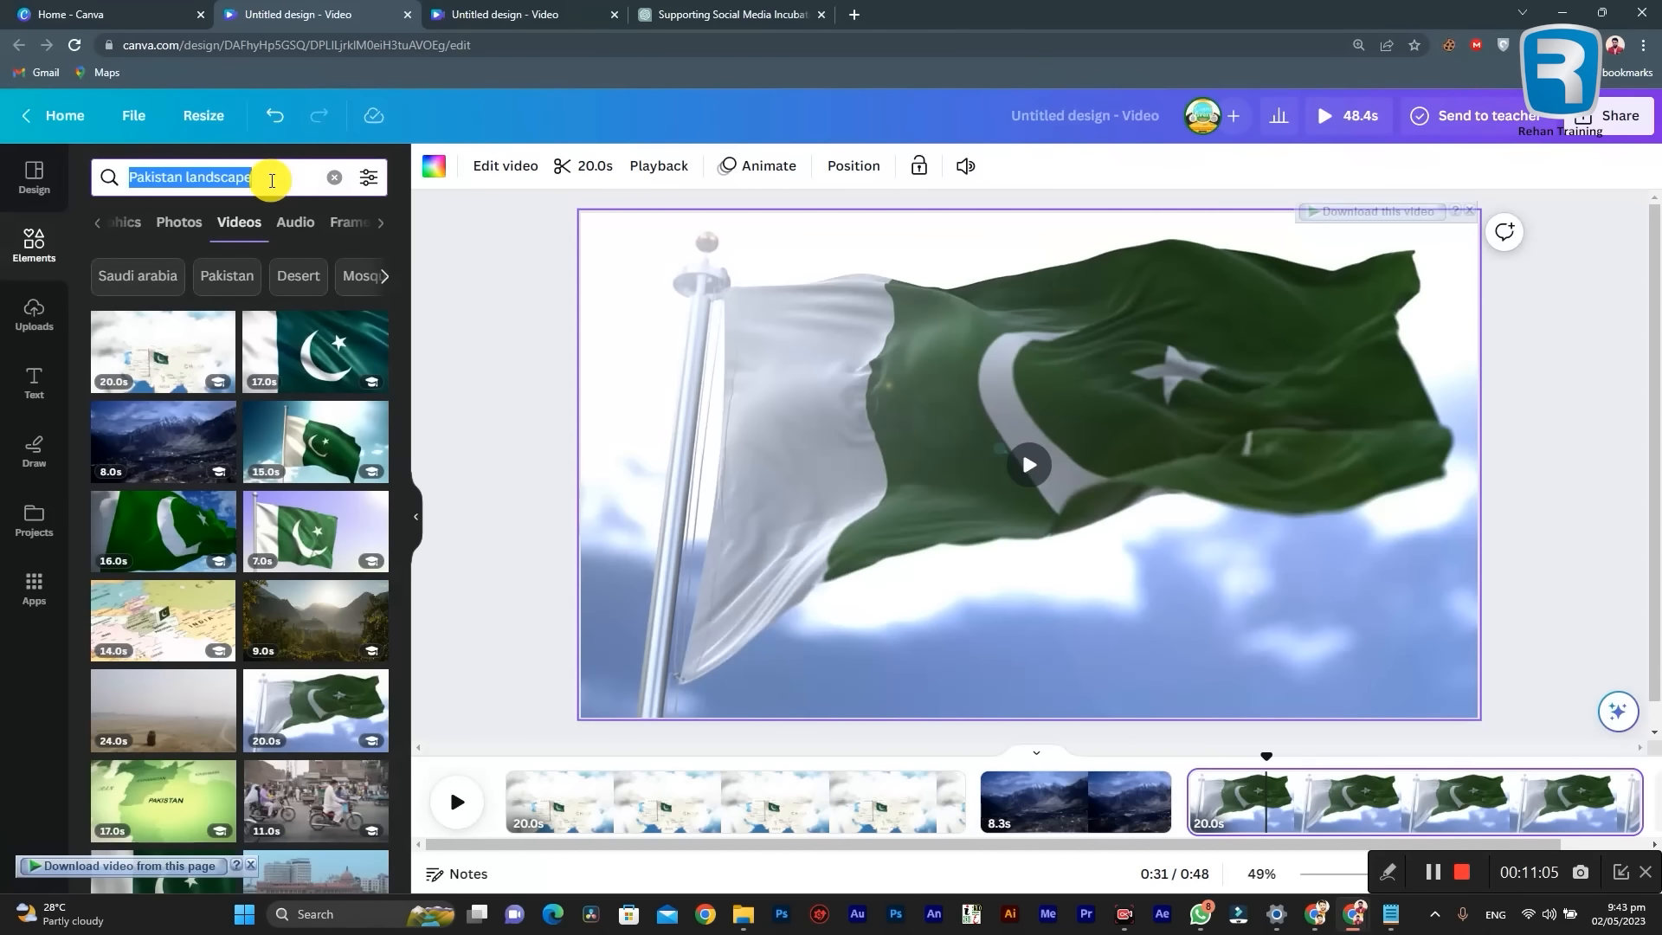
key("ctrl+v")
key("Return")
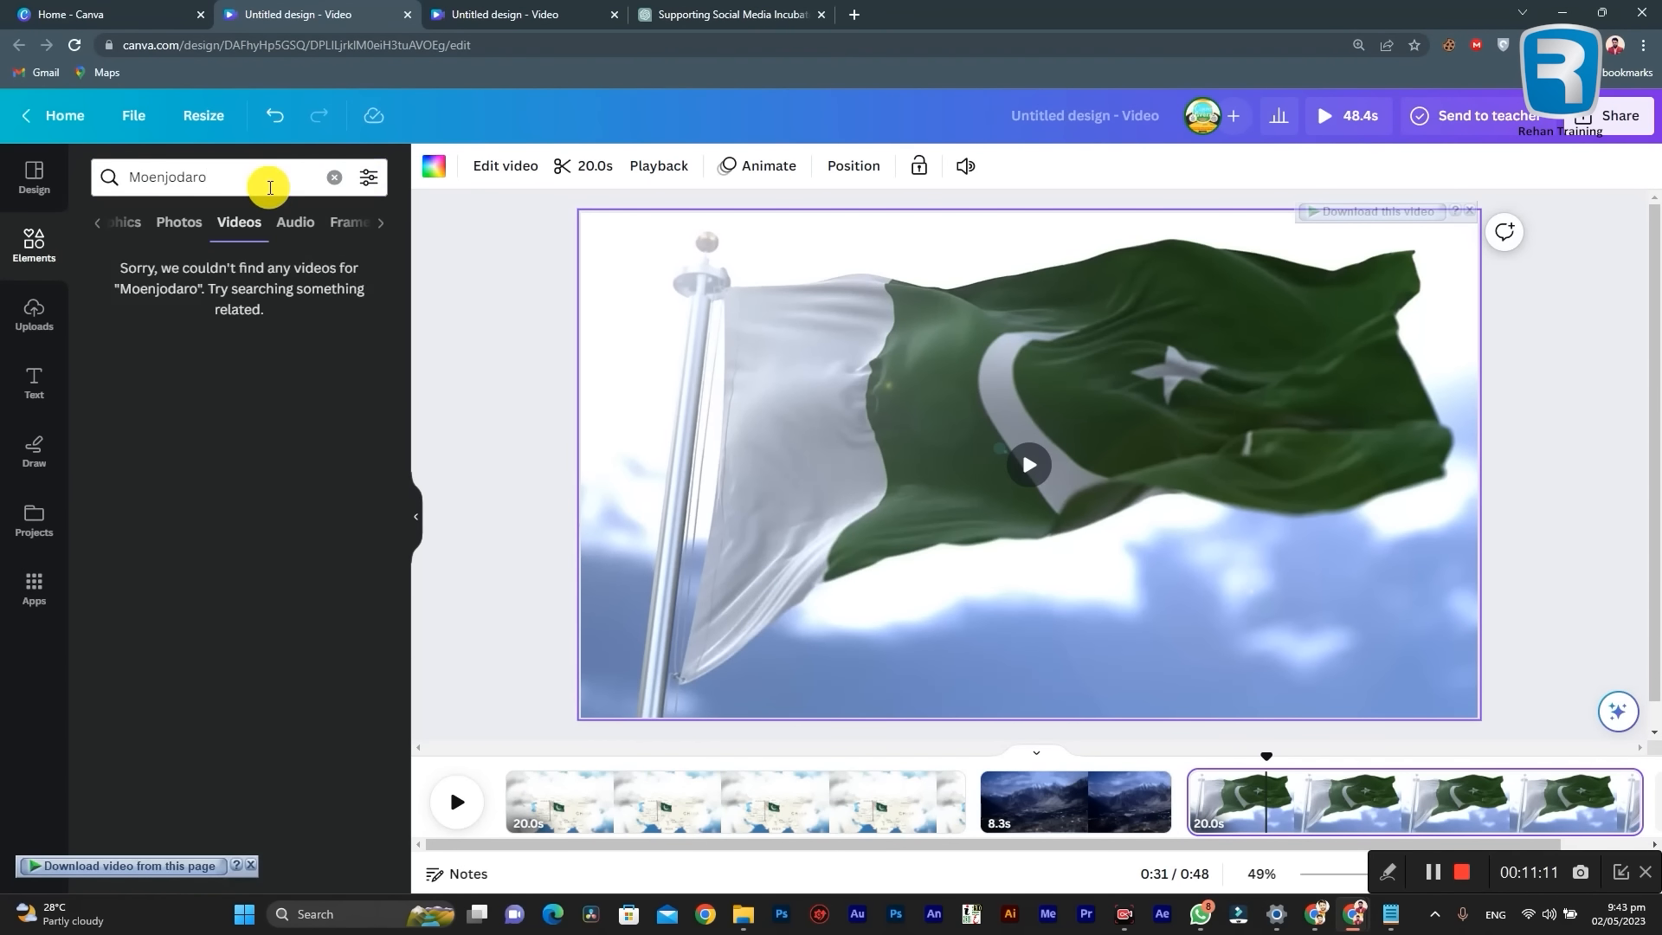
Step: Check the Moenjodaro results among photos, graphics and all elements, and return to the videos
left_click(269, 184)
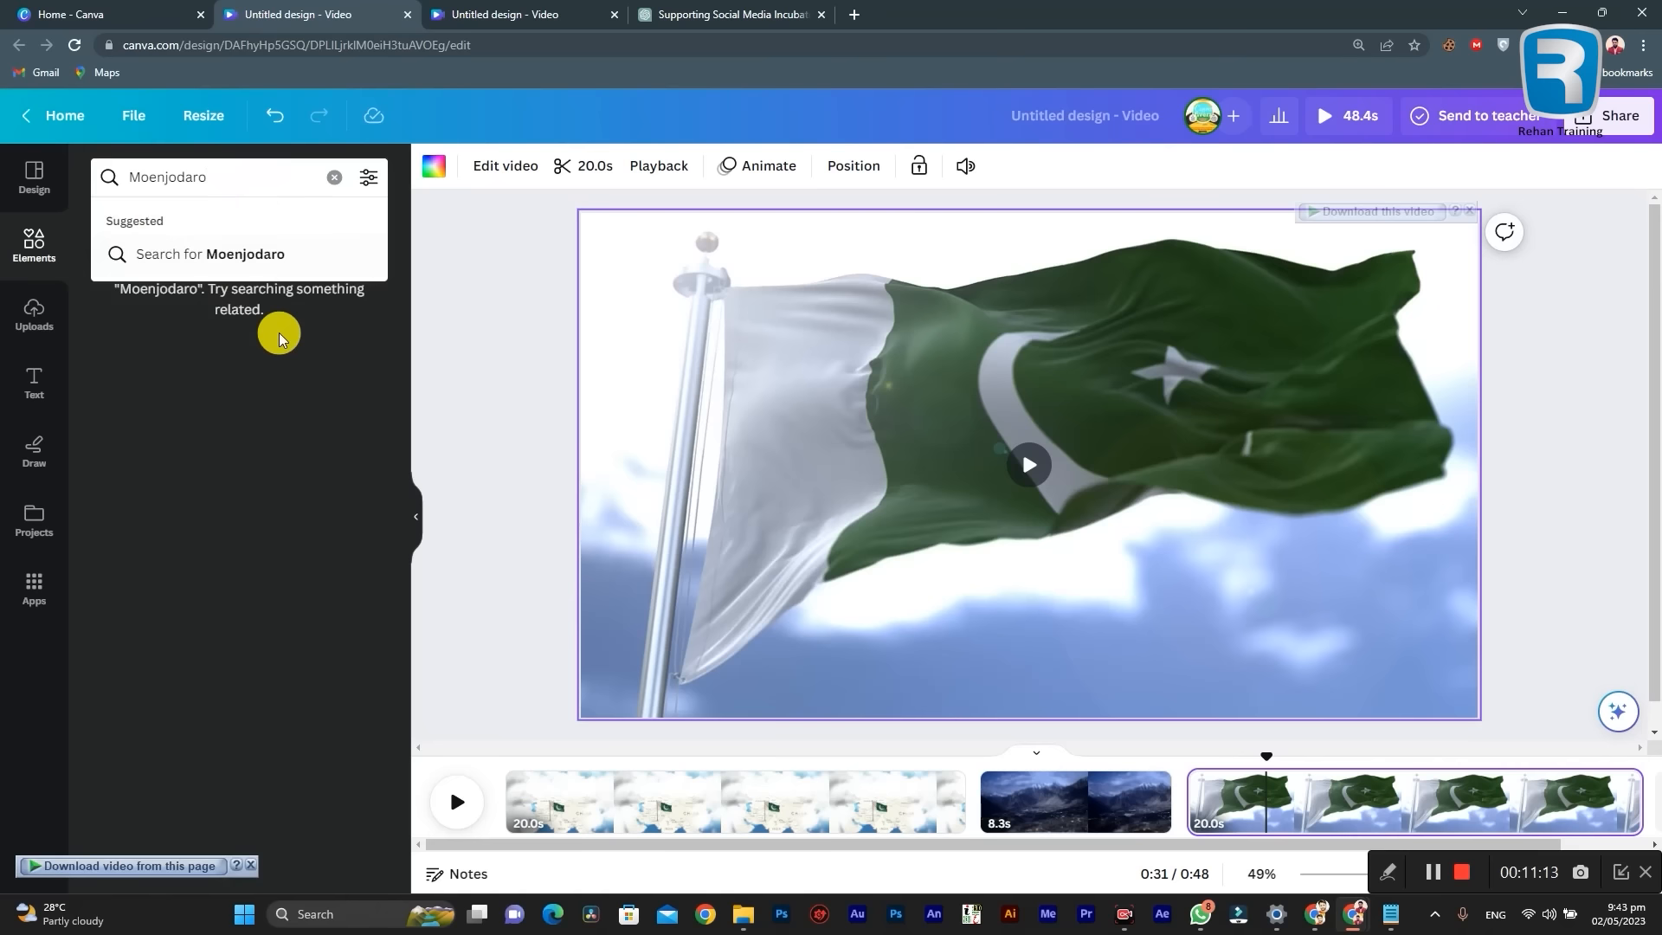
left_click(245, 341)
left_click(191, 226)
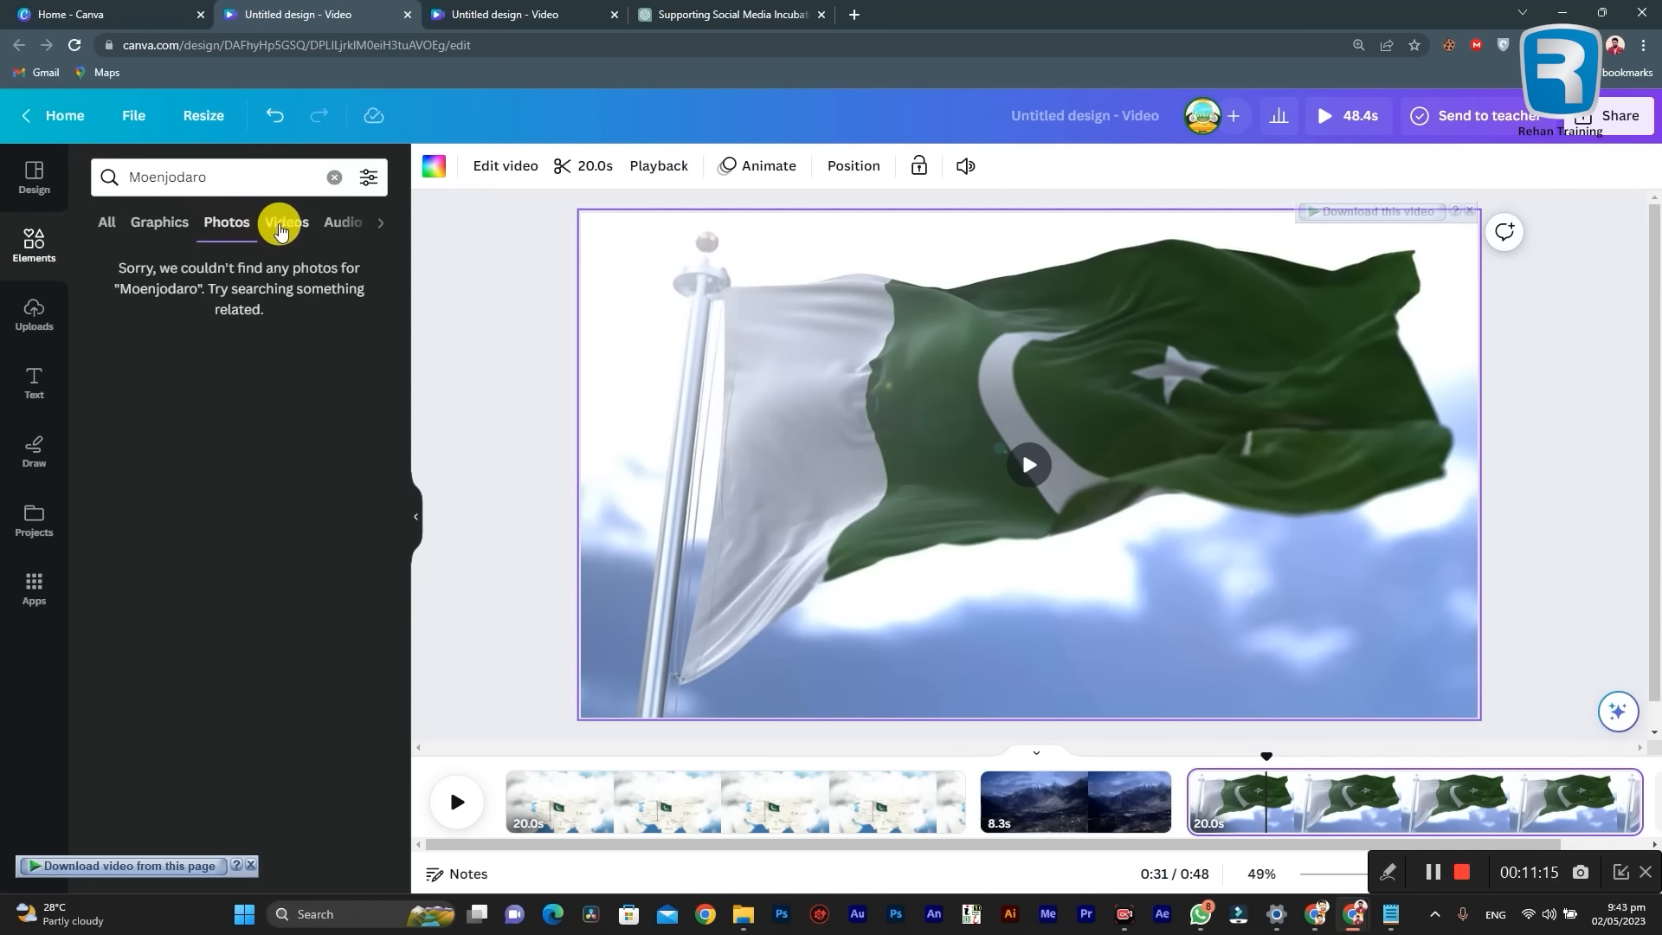
left_click(135, 227)
left_click(89, 225)
left_click(287, 225)
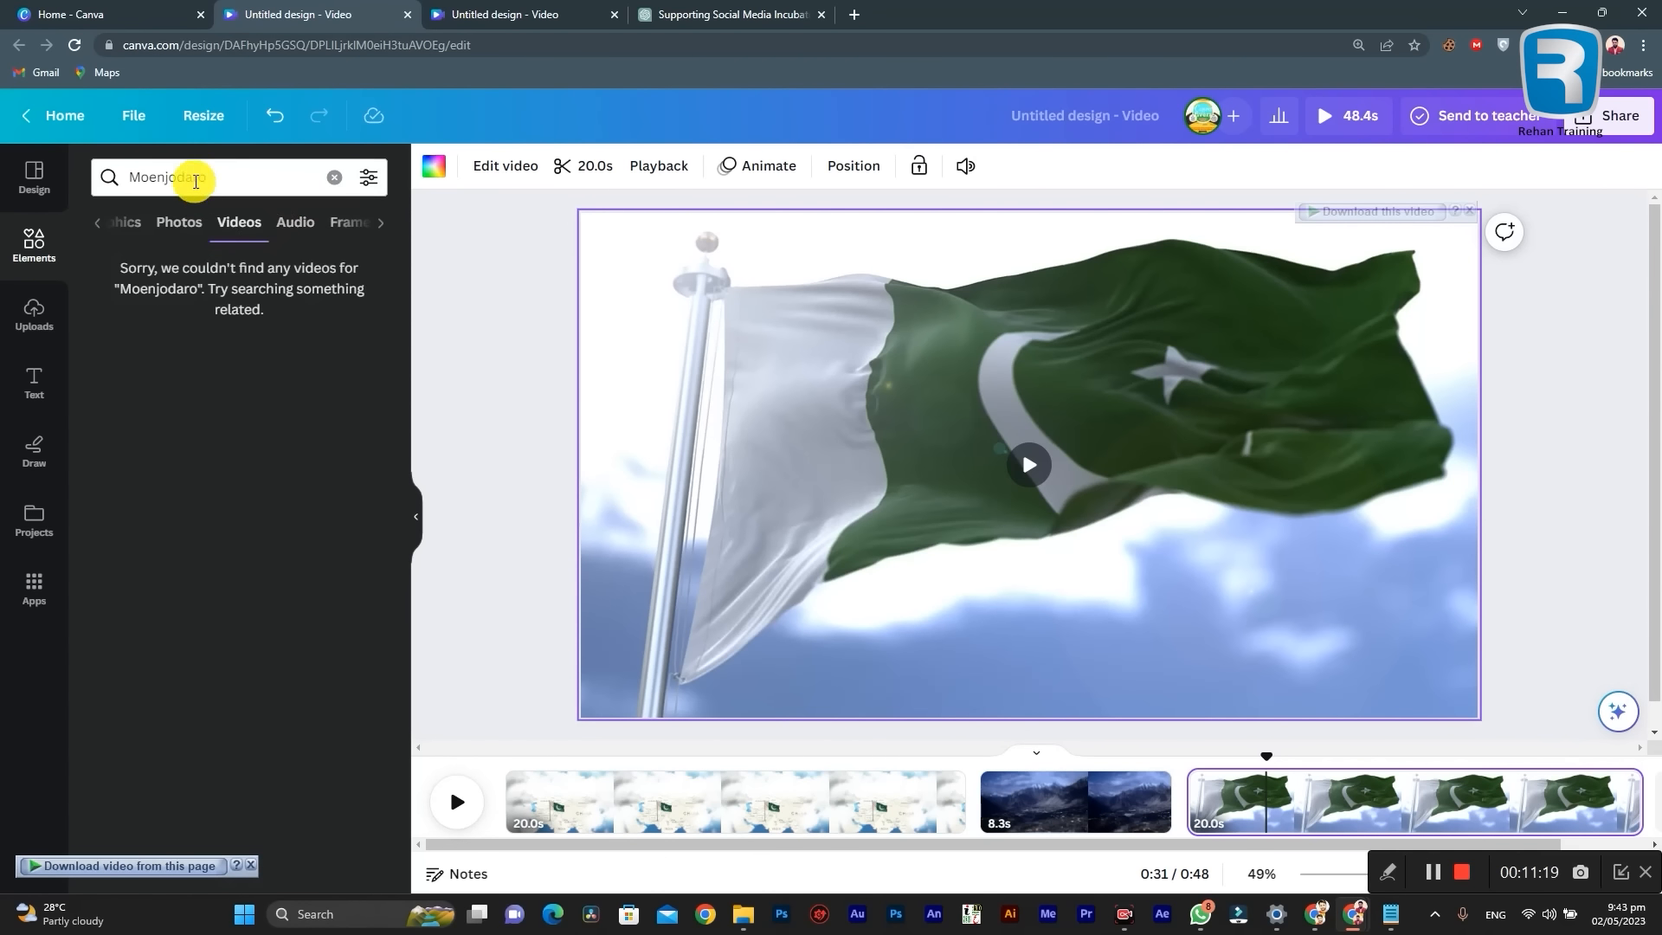
Step: Try the spelling "Moenjo daro" in the video search, and restore the search for "Moenjodaro"
left_click(177, 176)
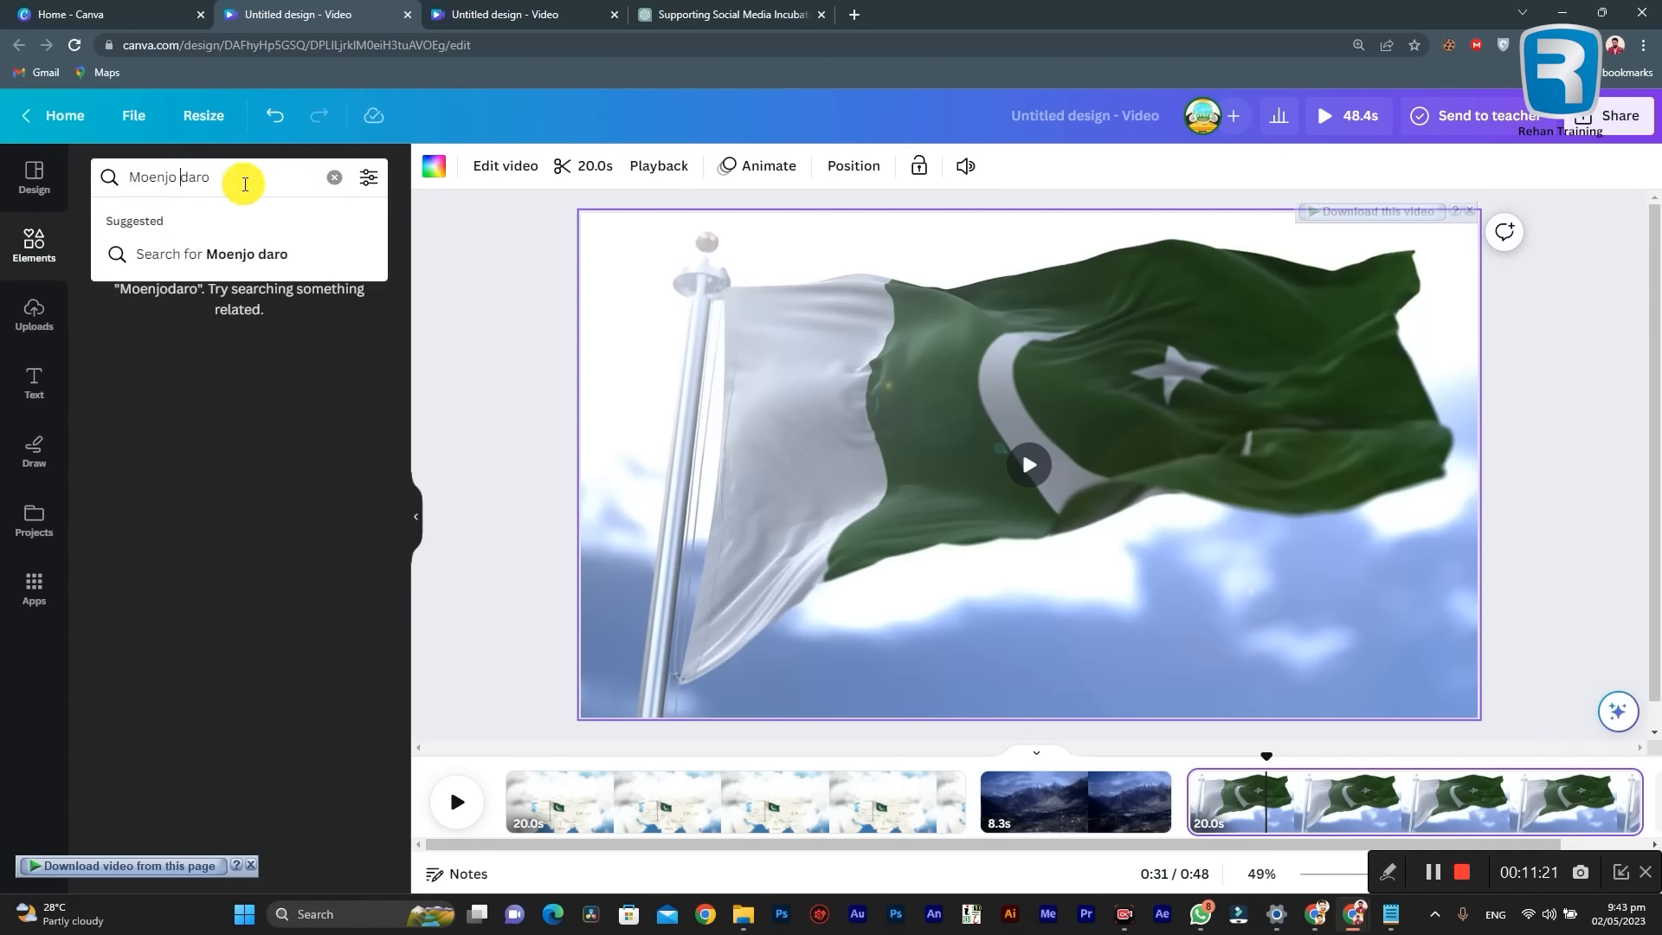
key("Return")
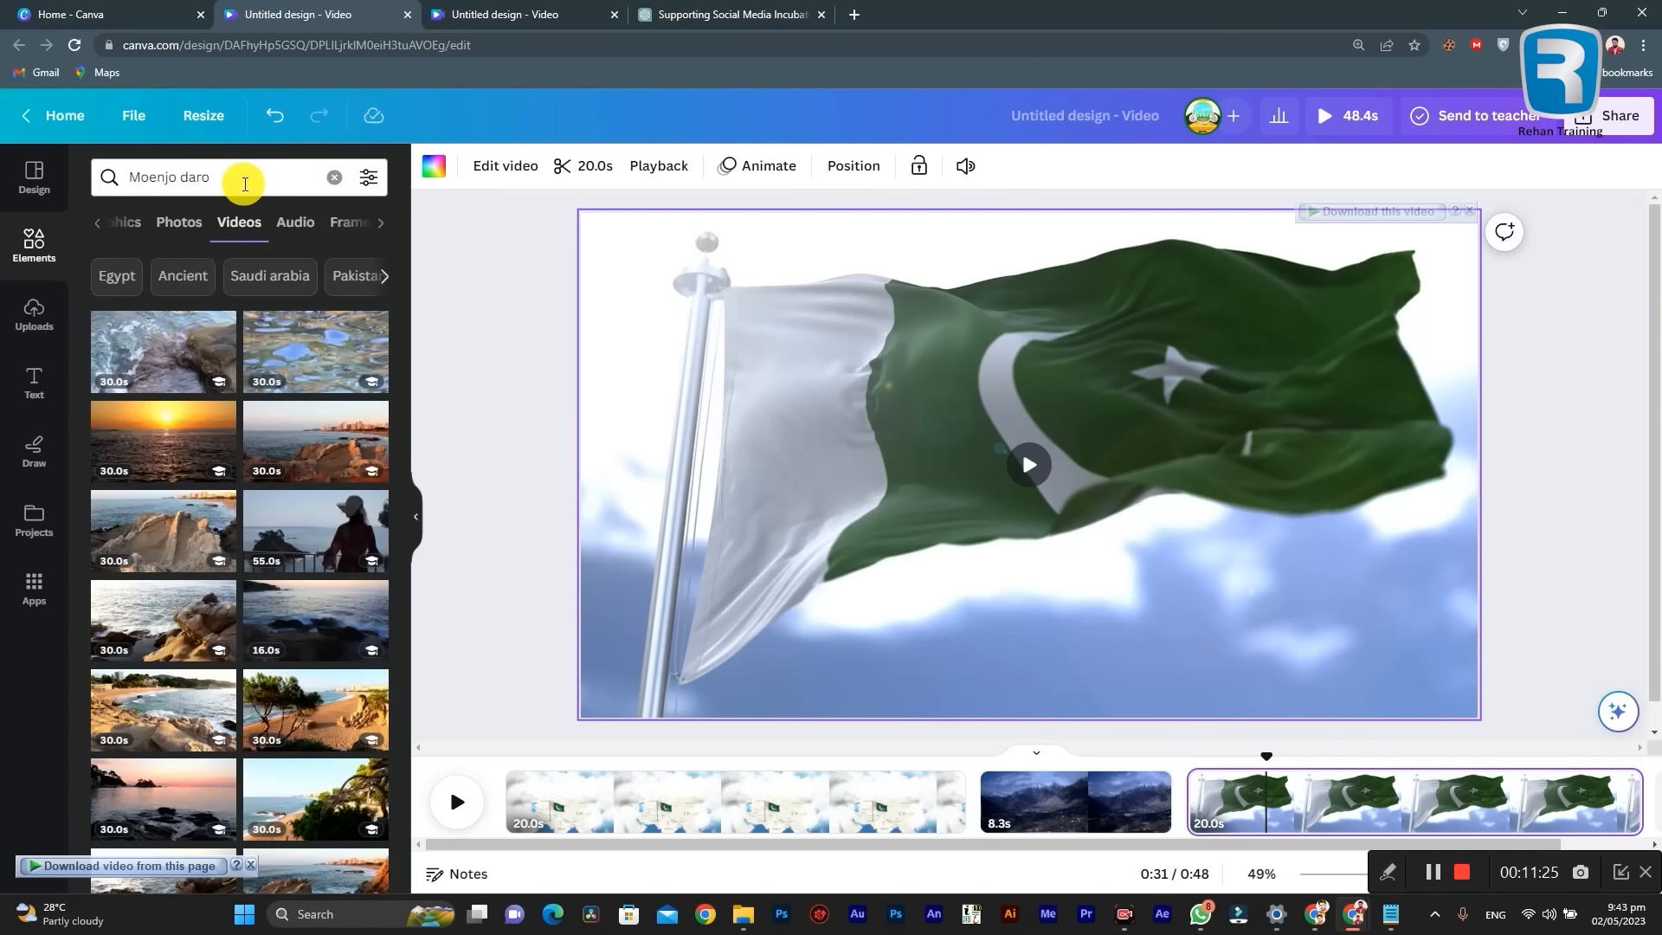
left_click(185, 178)
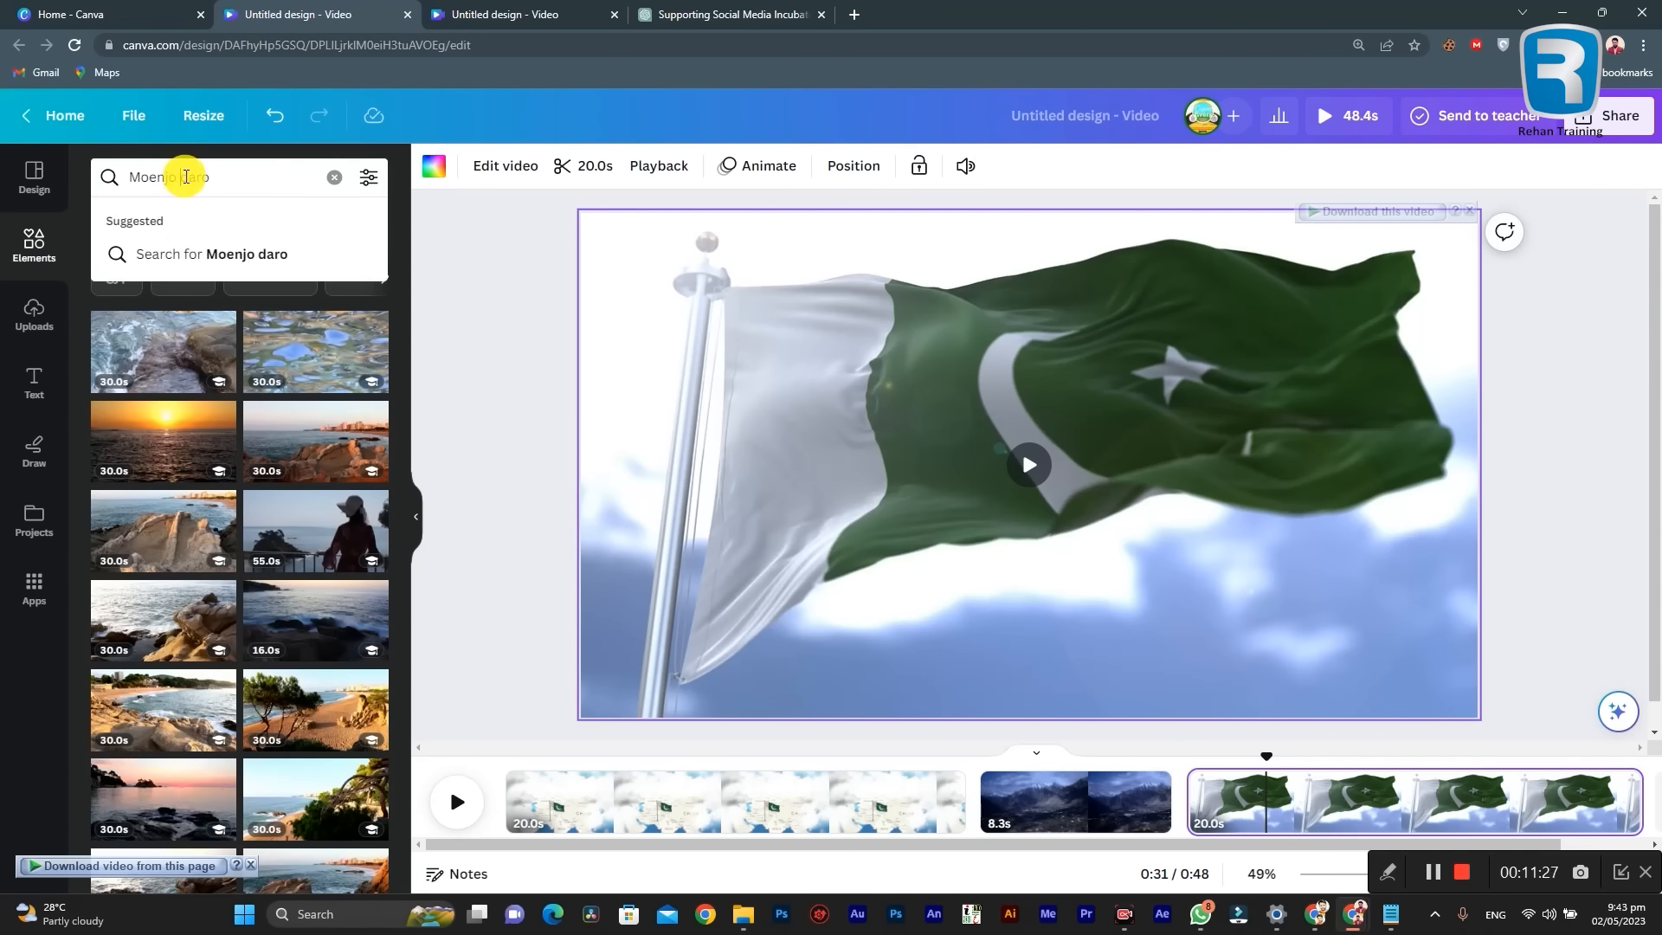
key("BackSpace")
key("Return")
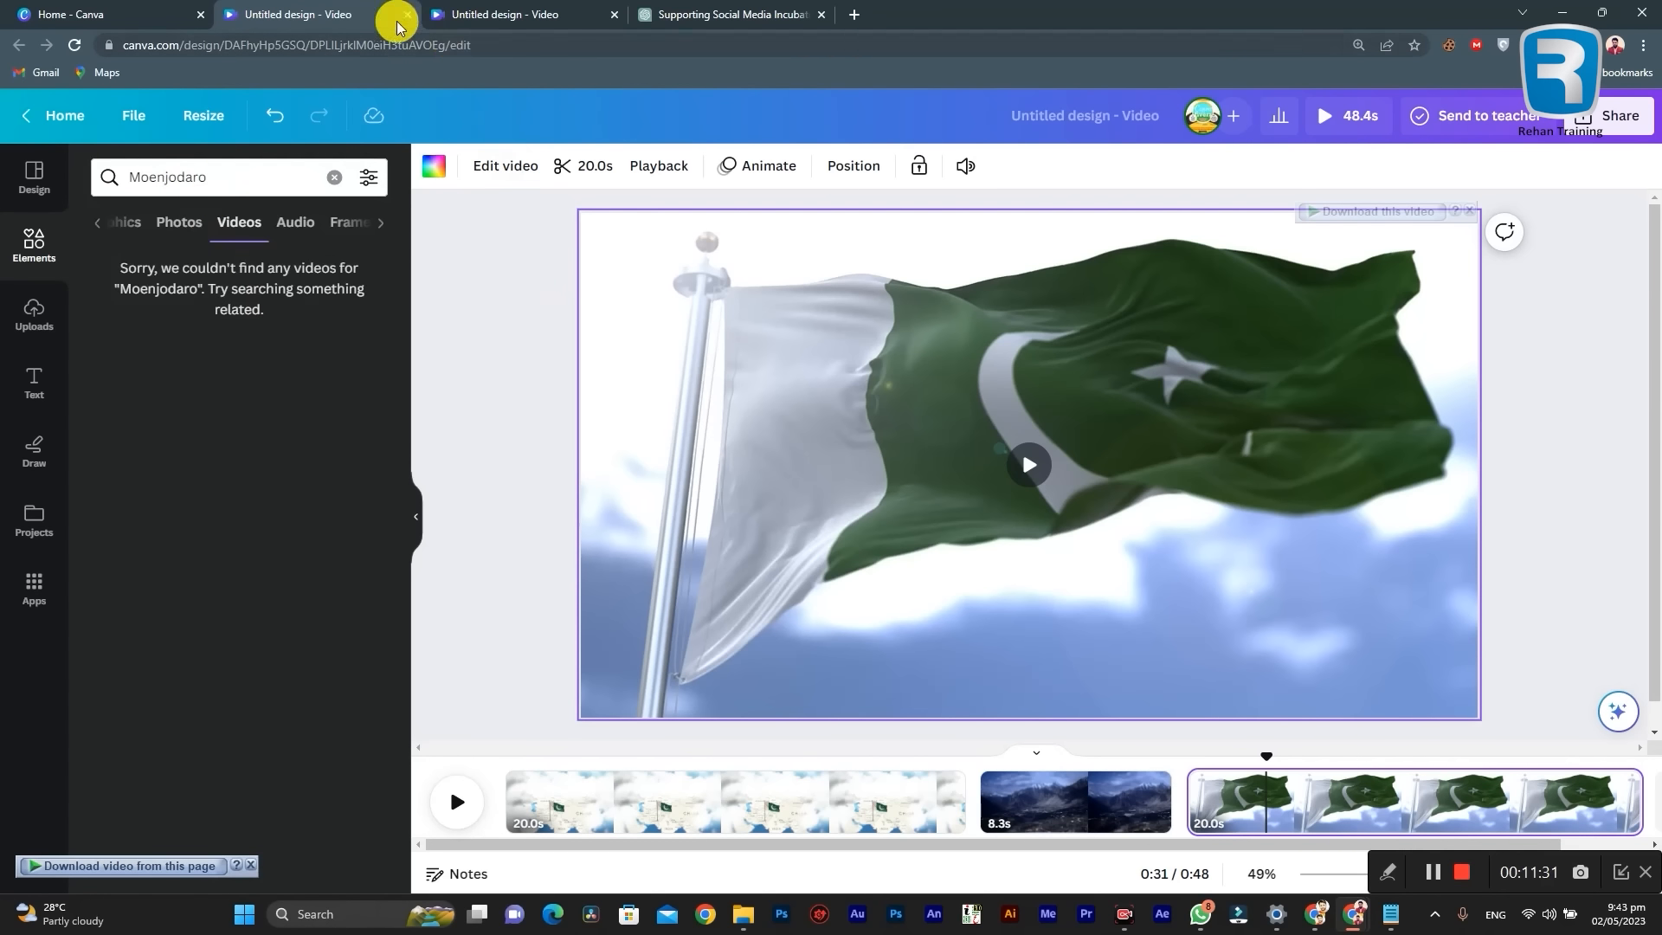
Step: Search Google for "pixel" in a new browser tab and open the Pexels website
left_click(854, 13)
left_click(867, 45)
type("pi")
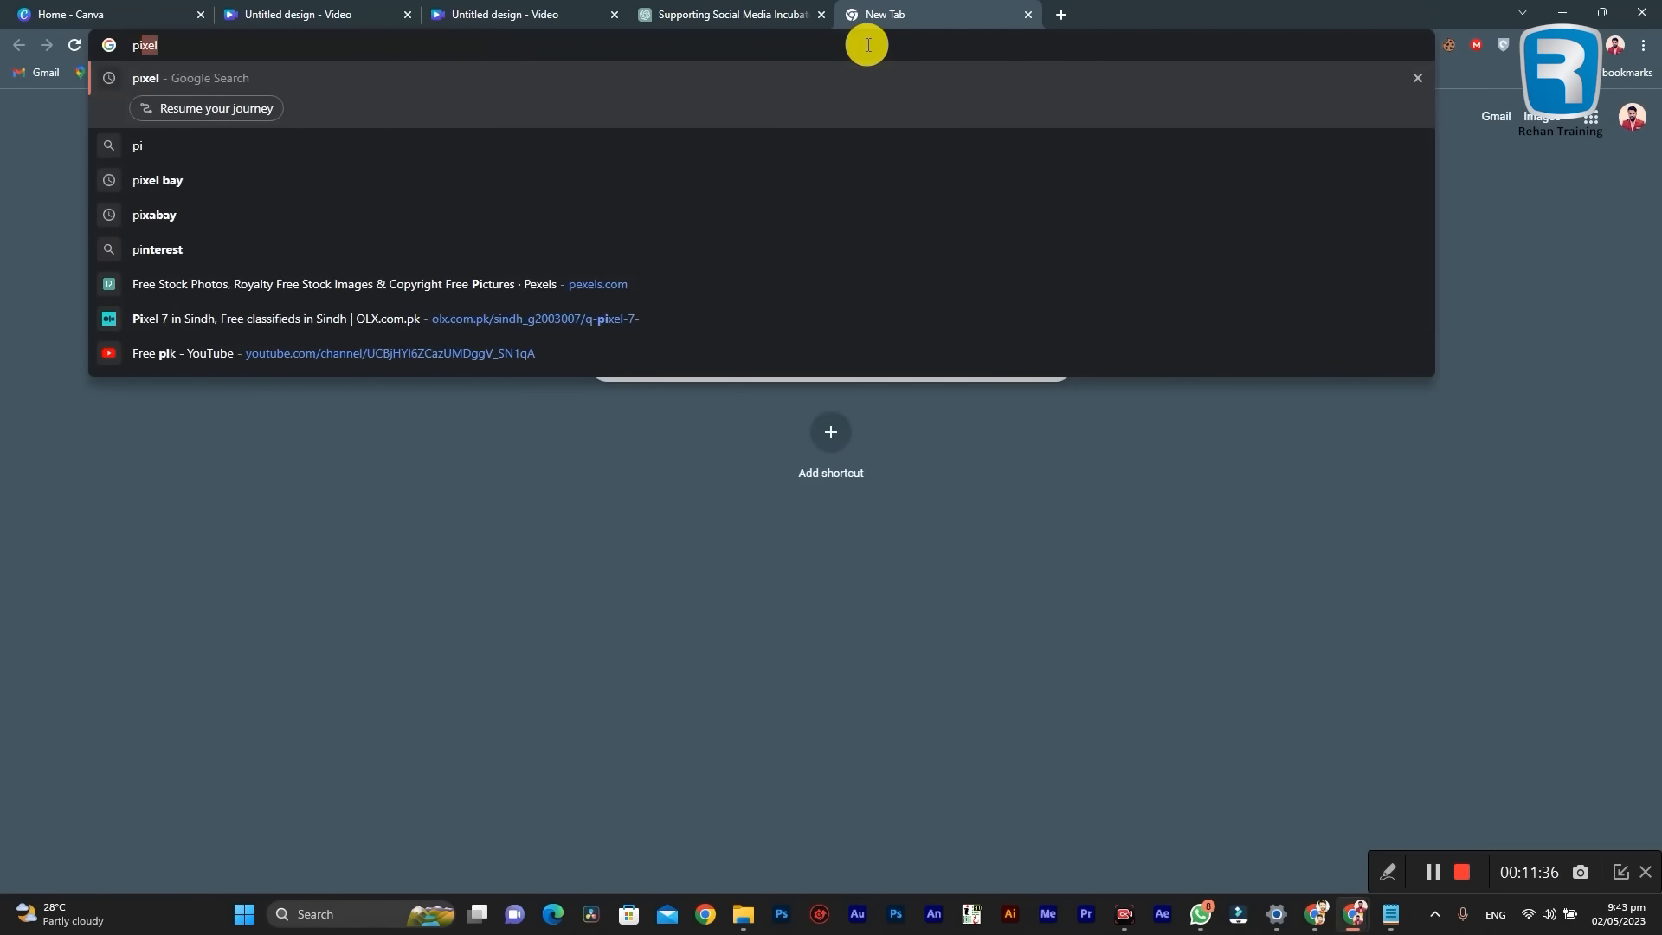
key("BackSpace")
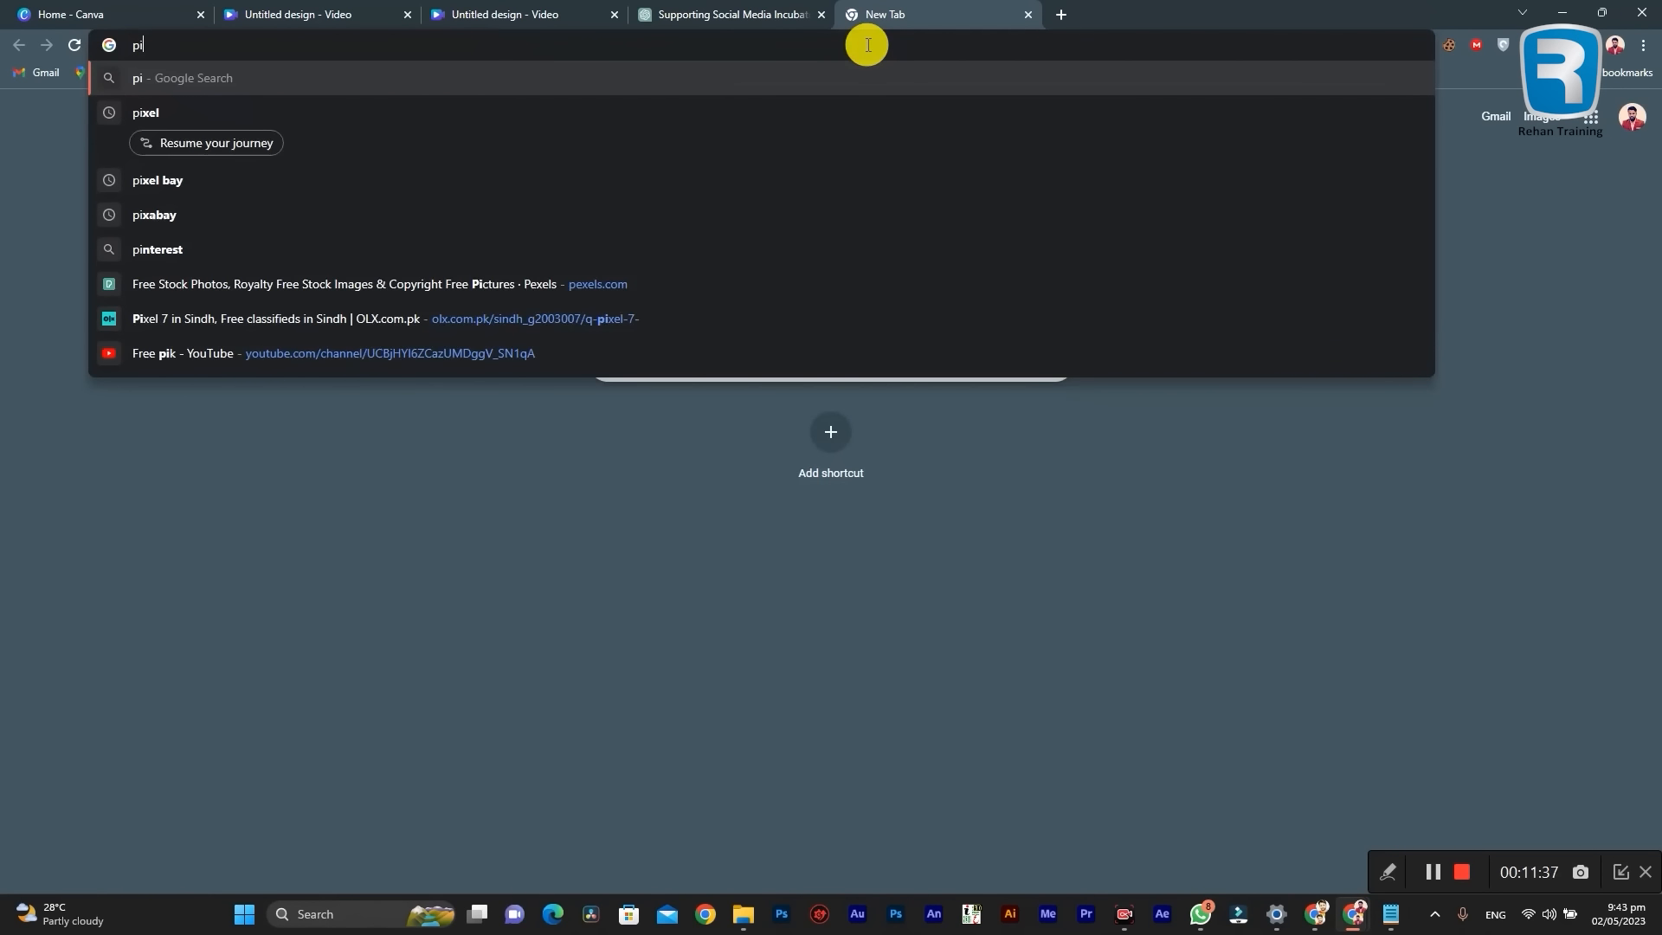
type("xel")
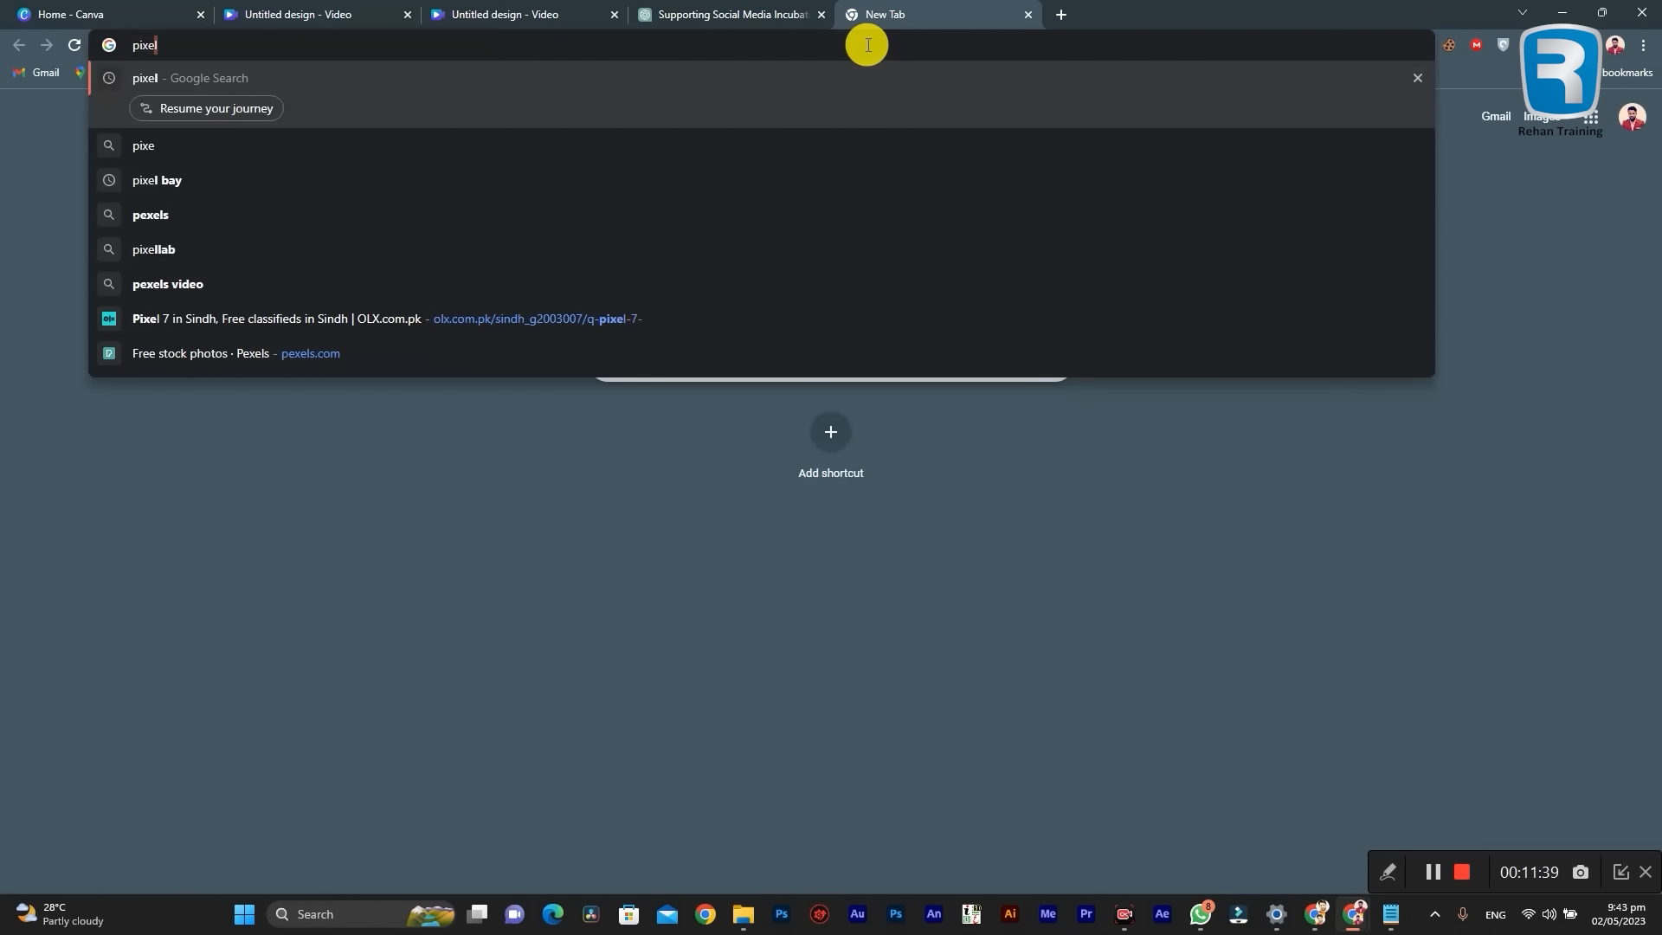
key("Return")
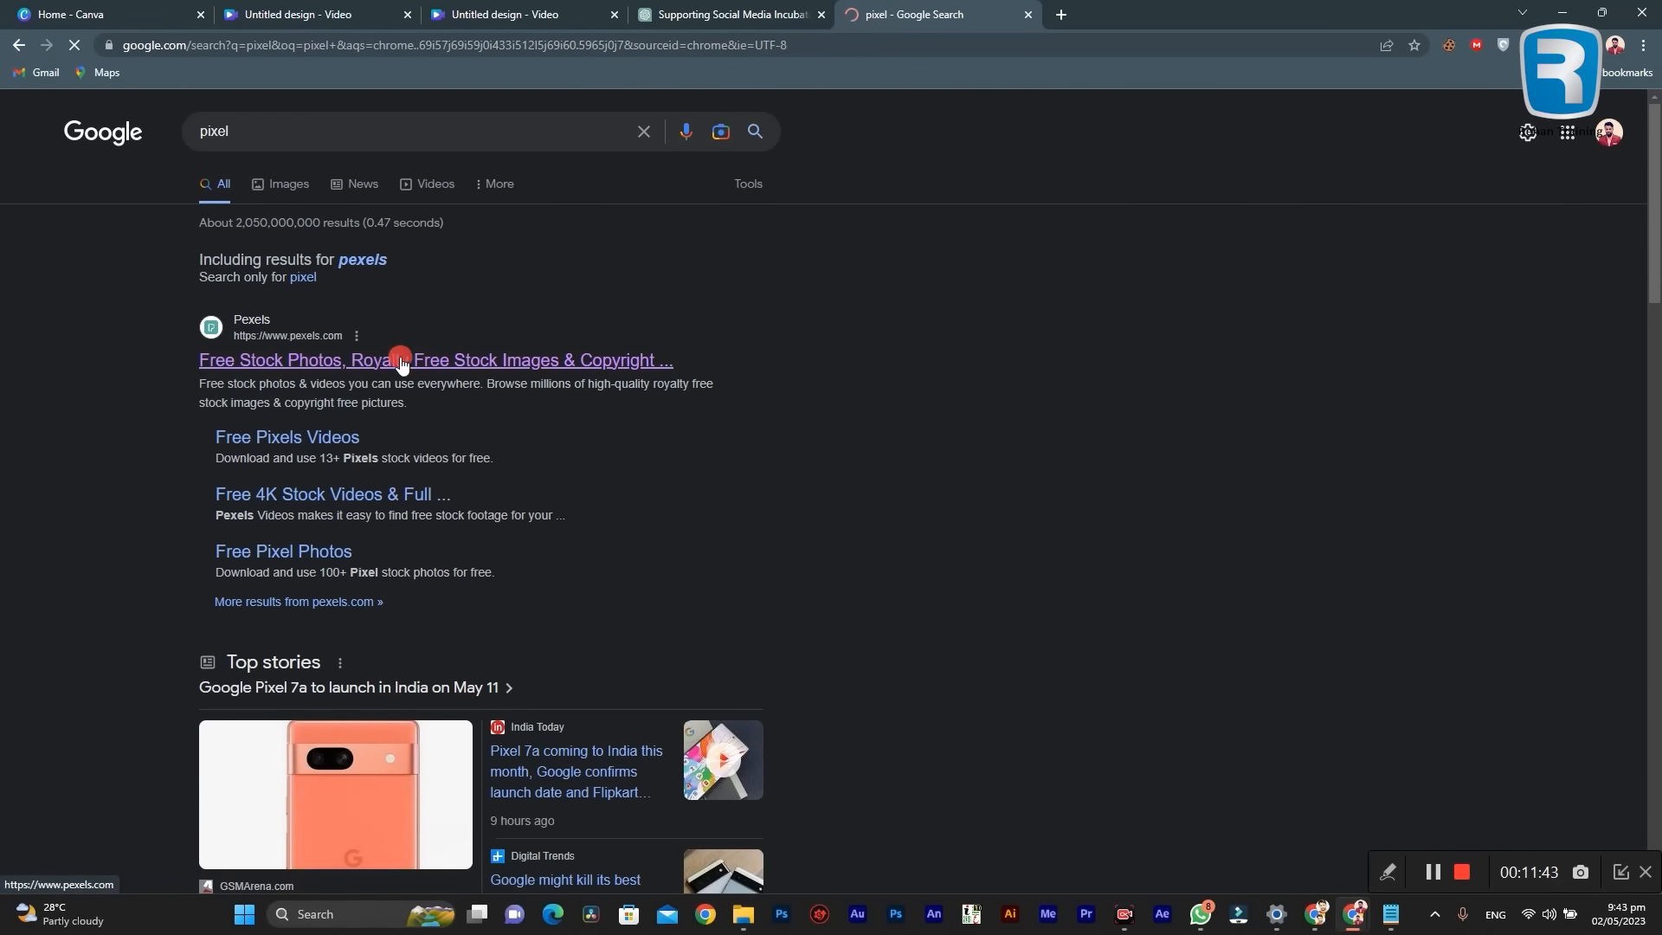
left_click(411, 355)
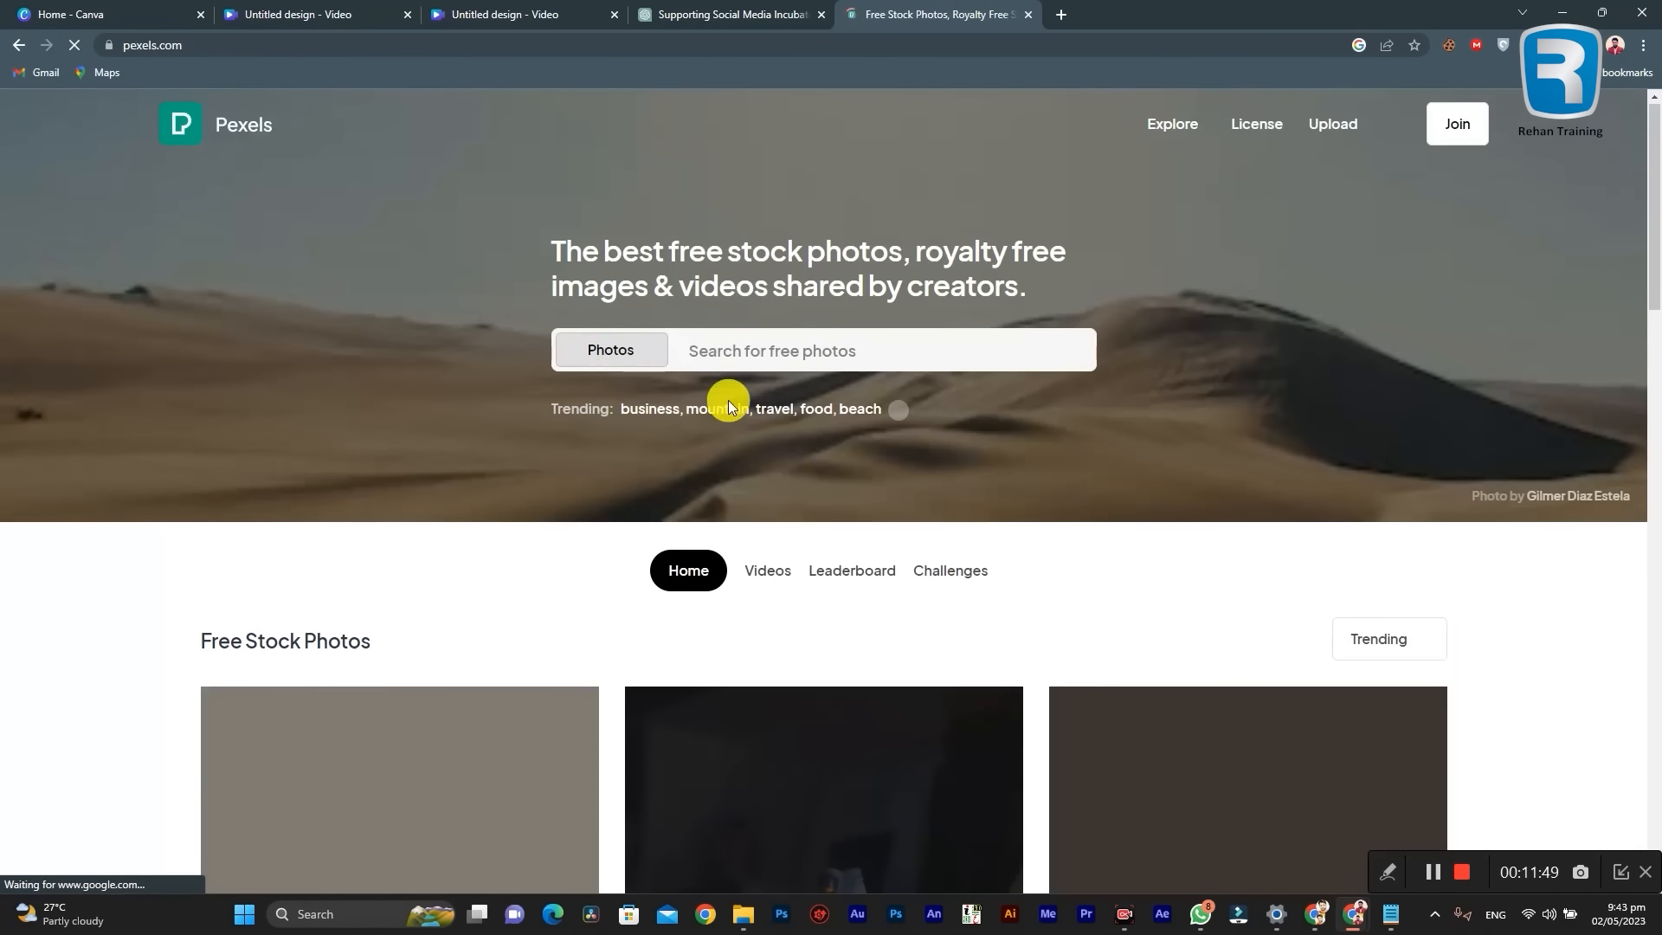
Step: Set the Pexels search to Videos, search for "Moenjodaro", and look through the results, including the sponsored iStock videos
left_click(640, 355)
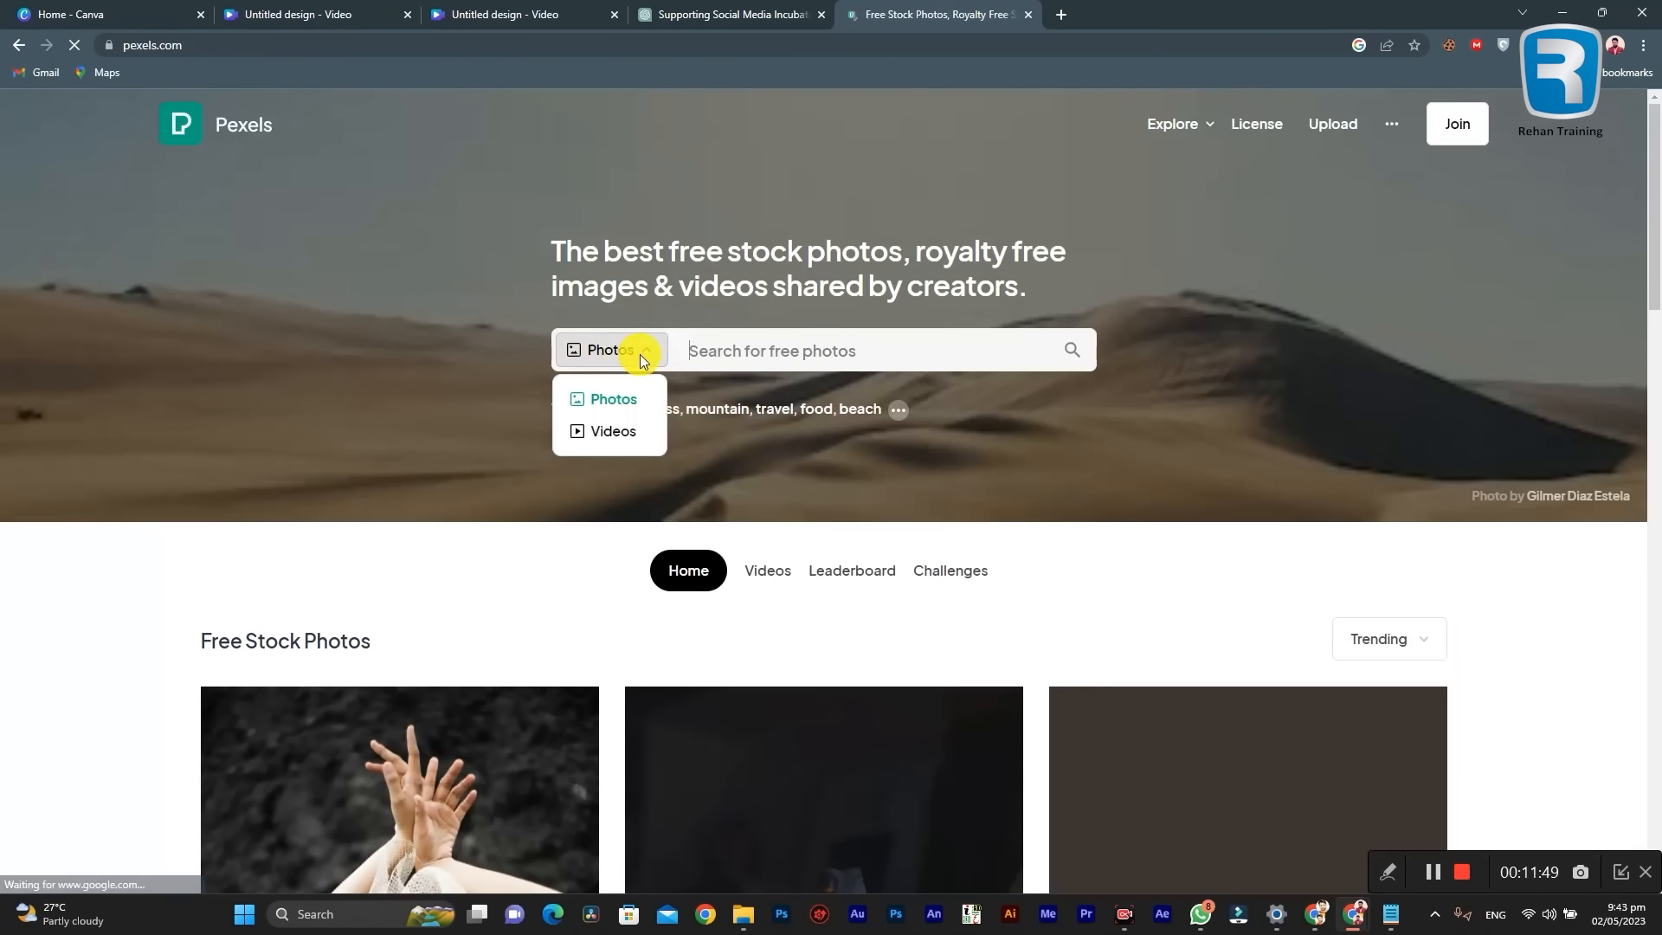
left_click(613, 430)
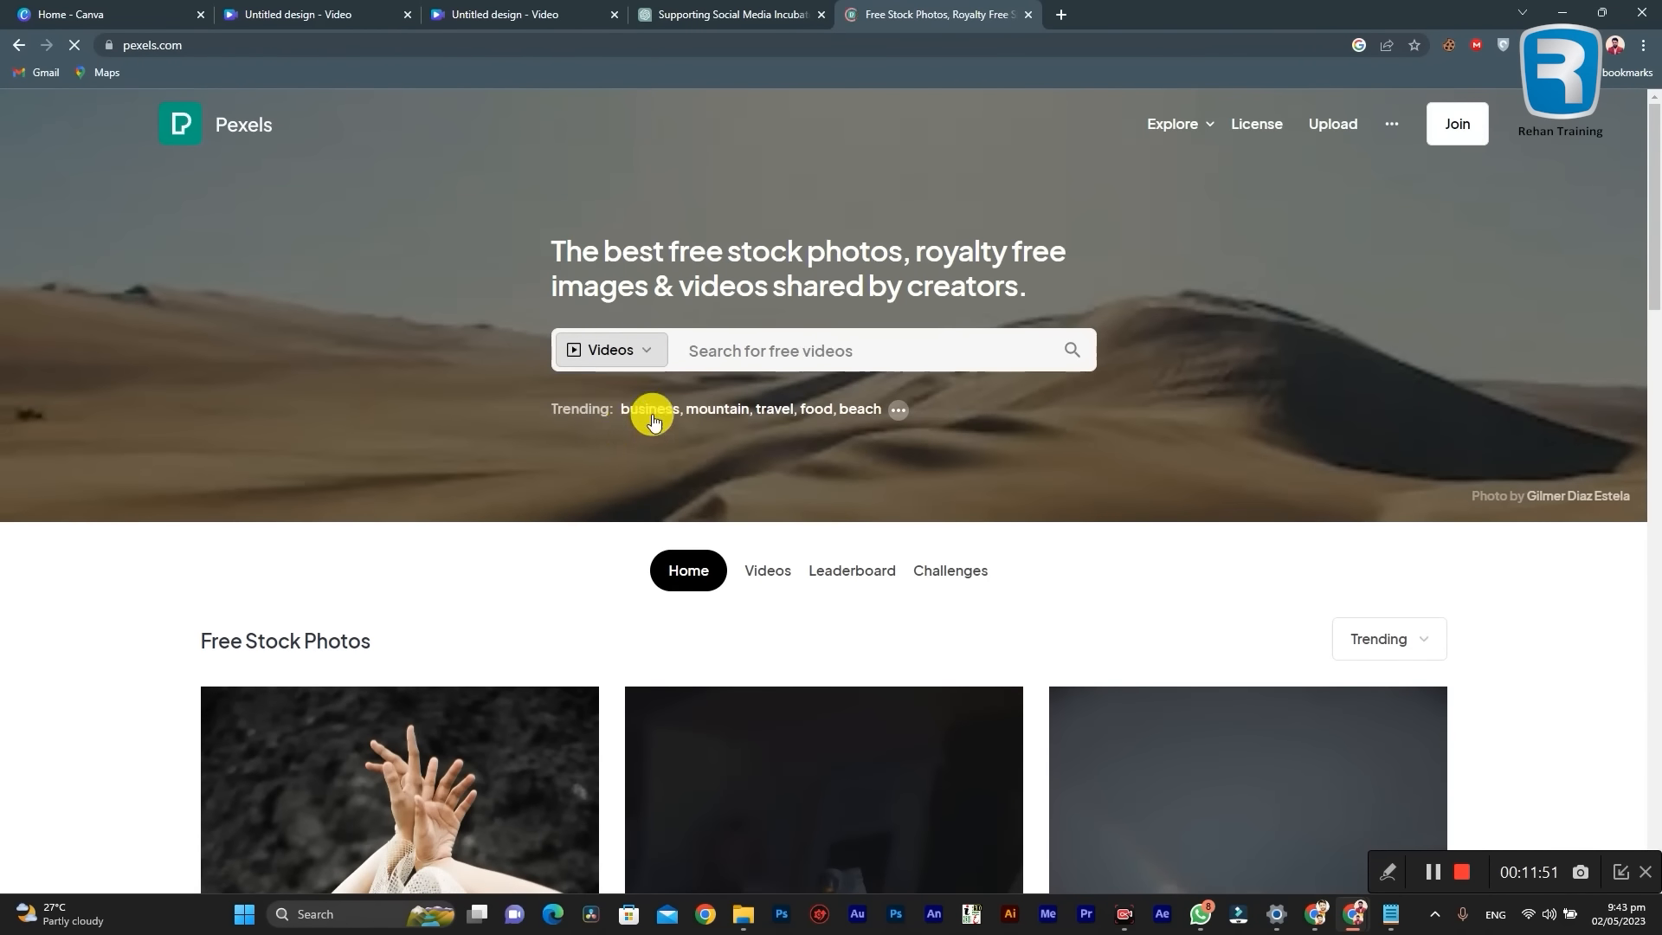
left_click(779, 346)
type("Moenjodaro")
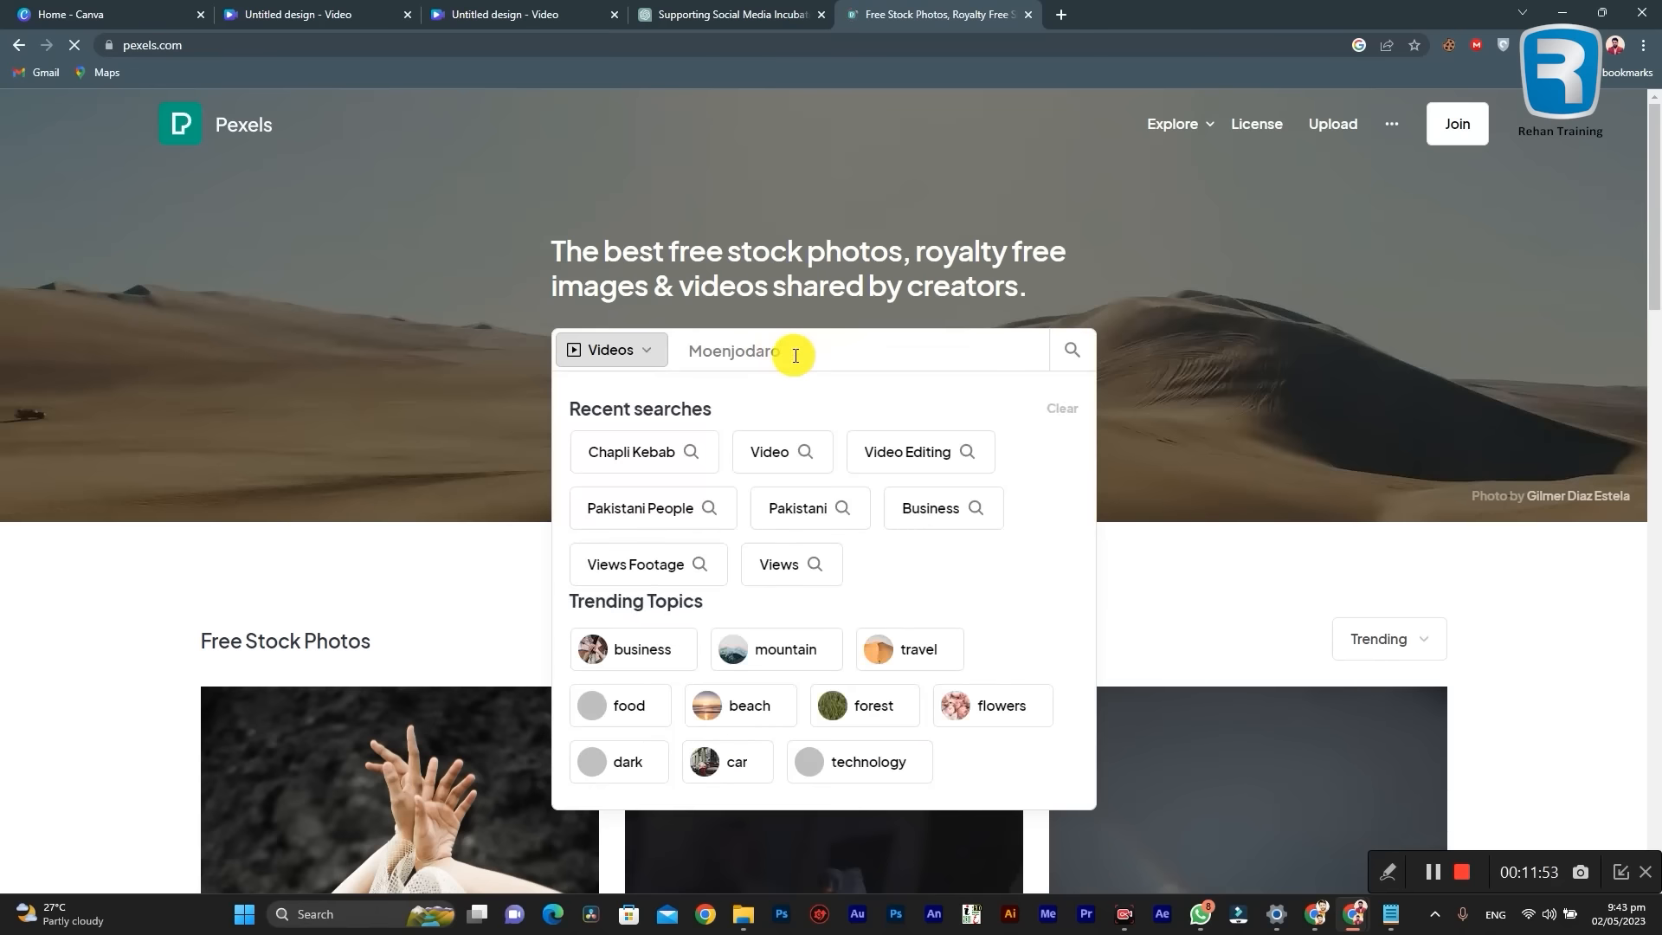
left_click(1073, 349)
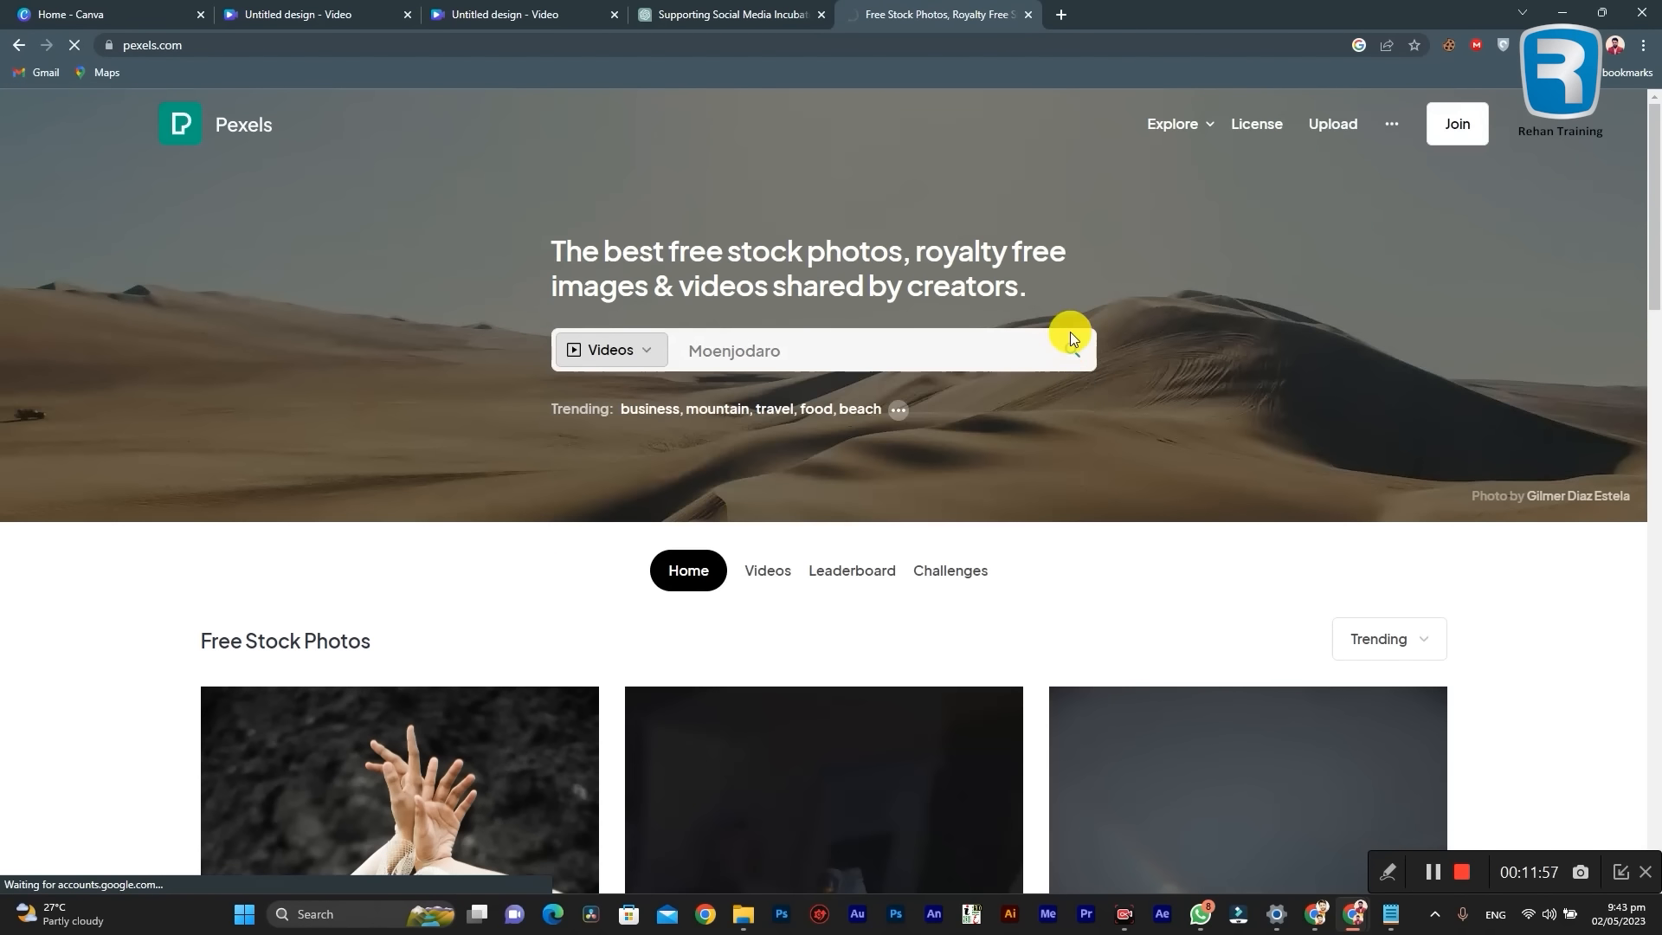
scroll(921, 298, "down", 2)
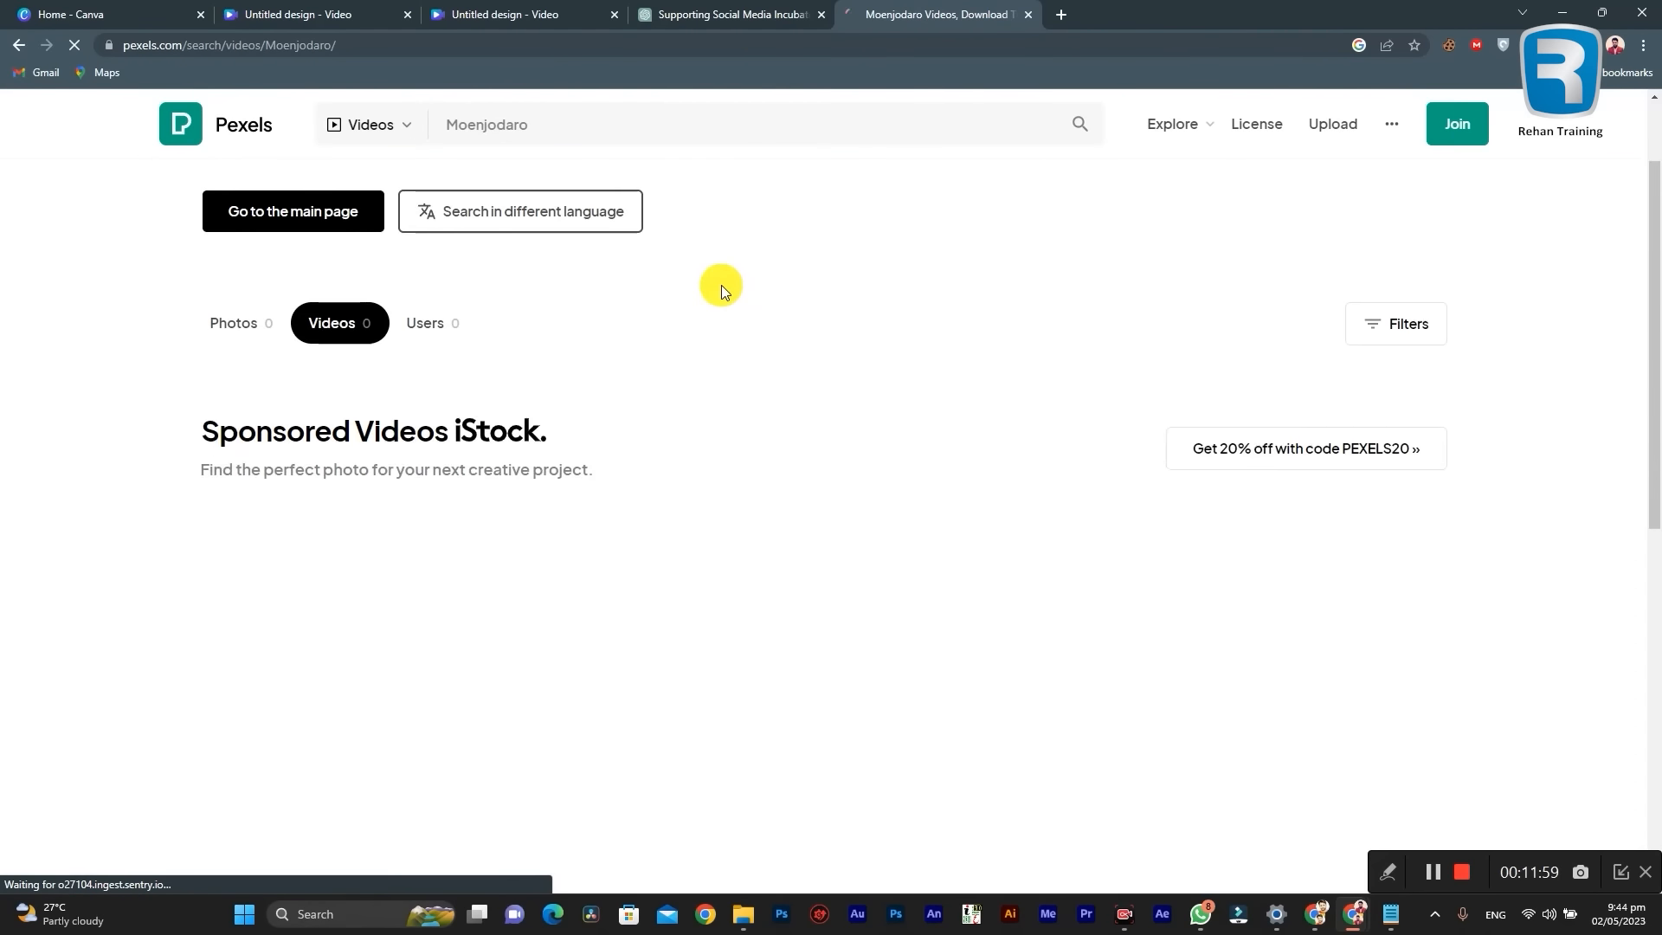
scroll(1014, 270, "down", 4)
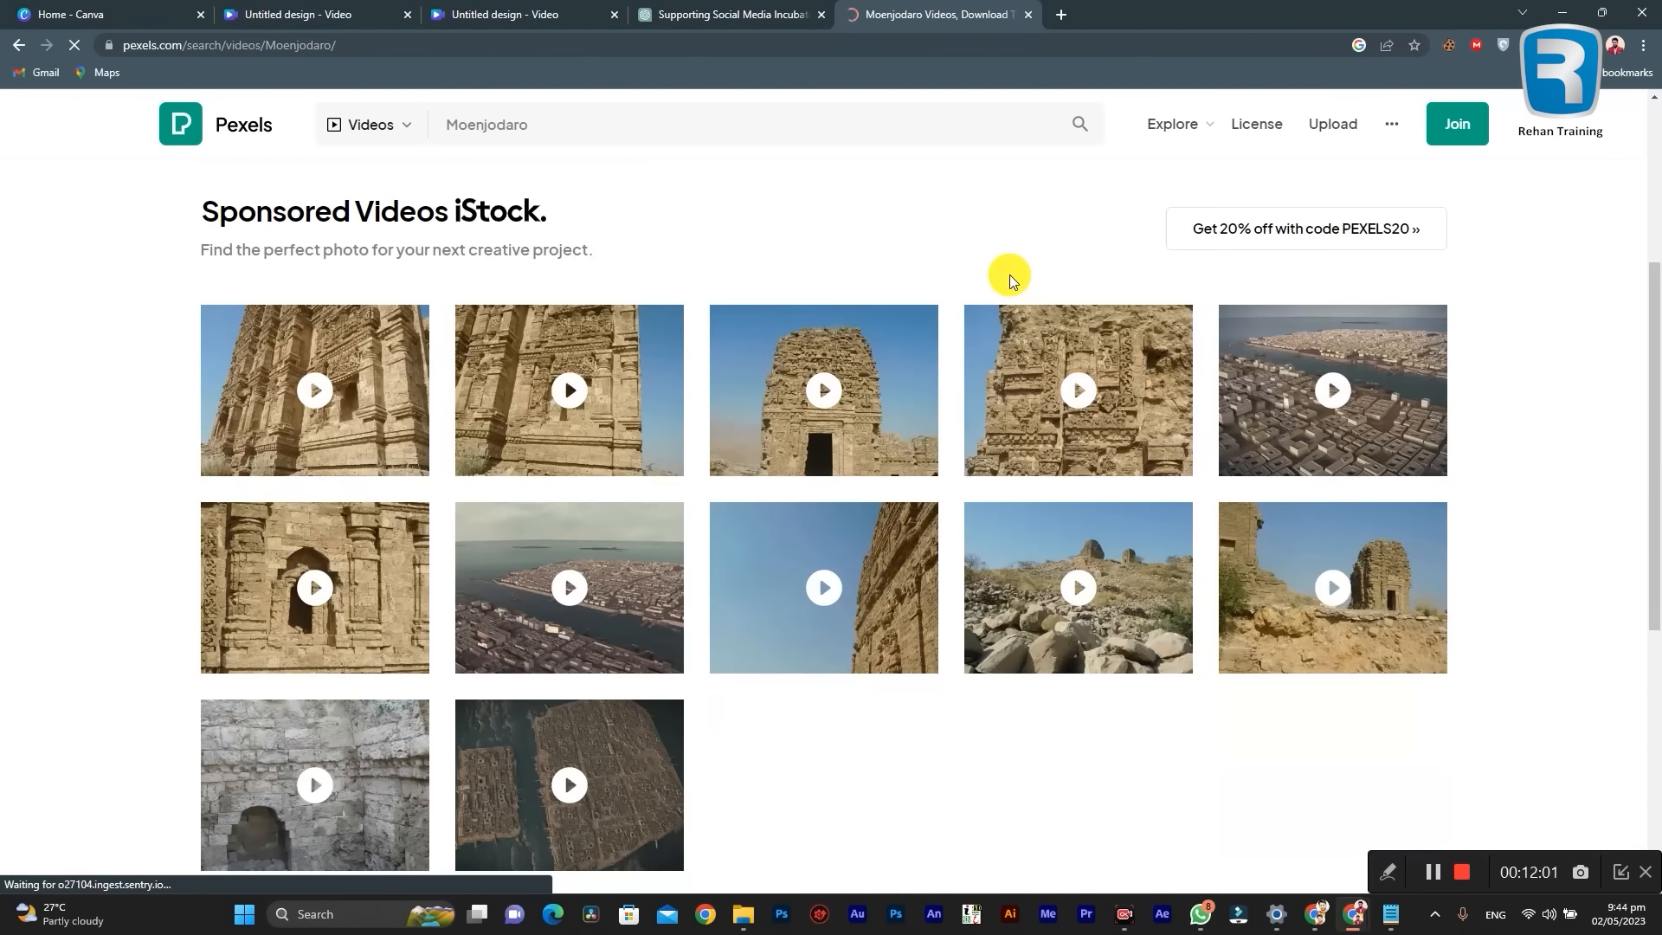
scroll(1009, 364, "down", 3)
scroll(1009, 360, "up", 3)
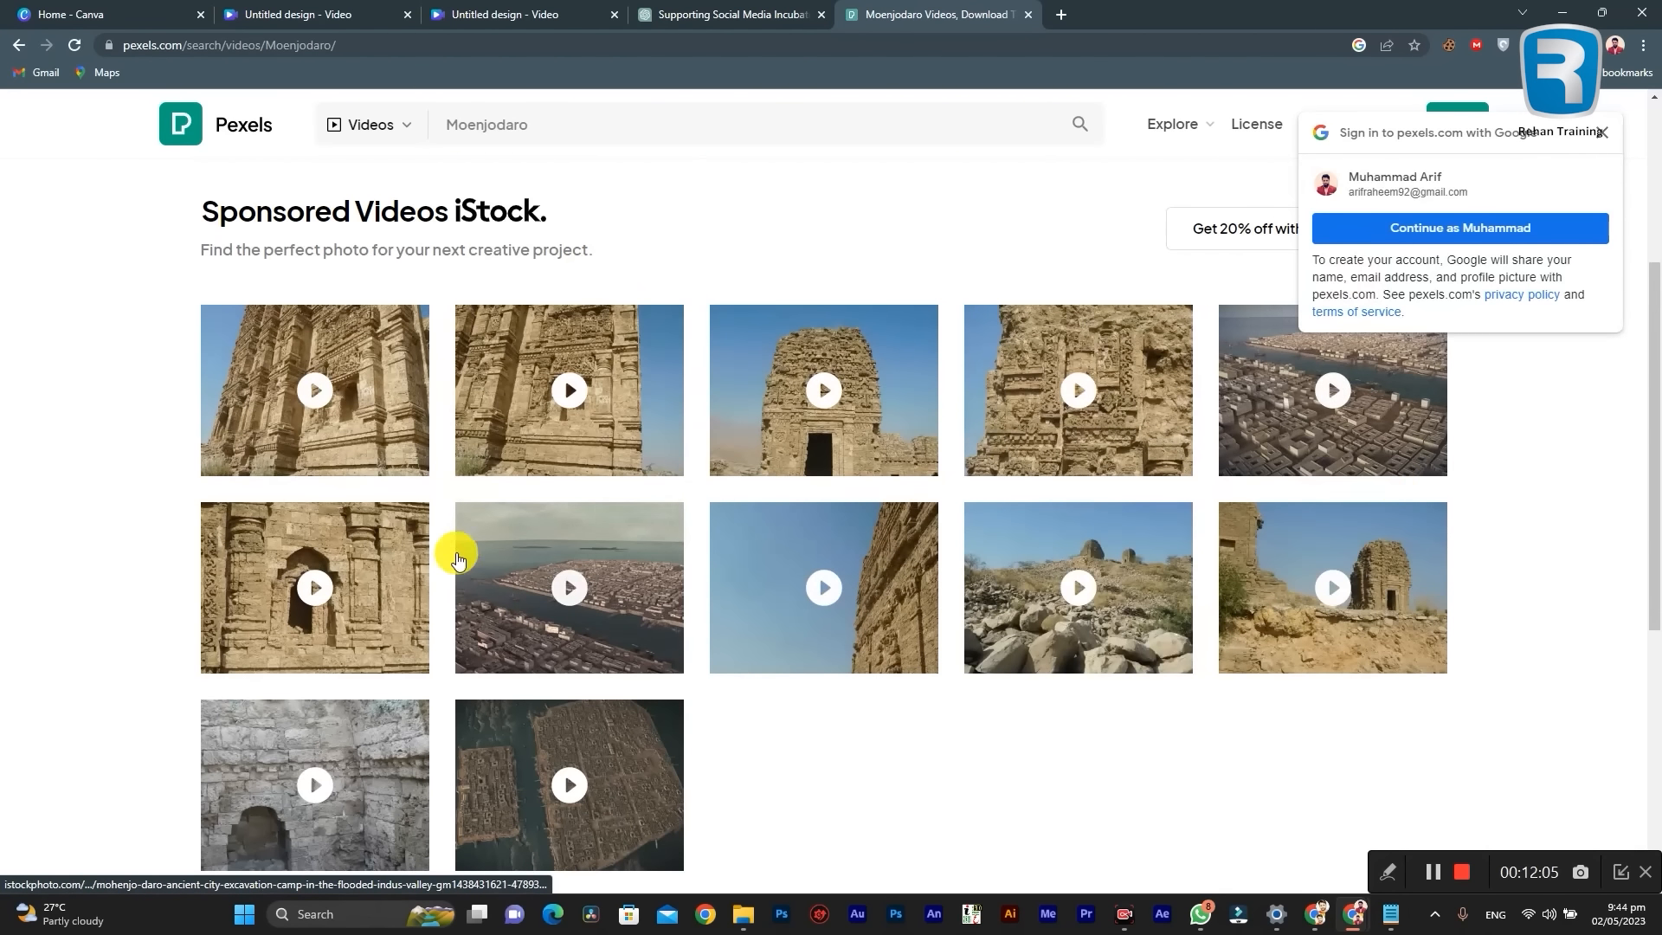
scroll(457, 558, "up", 4)
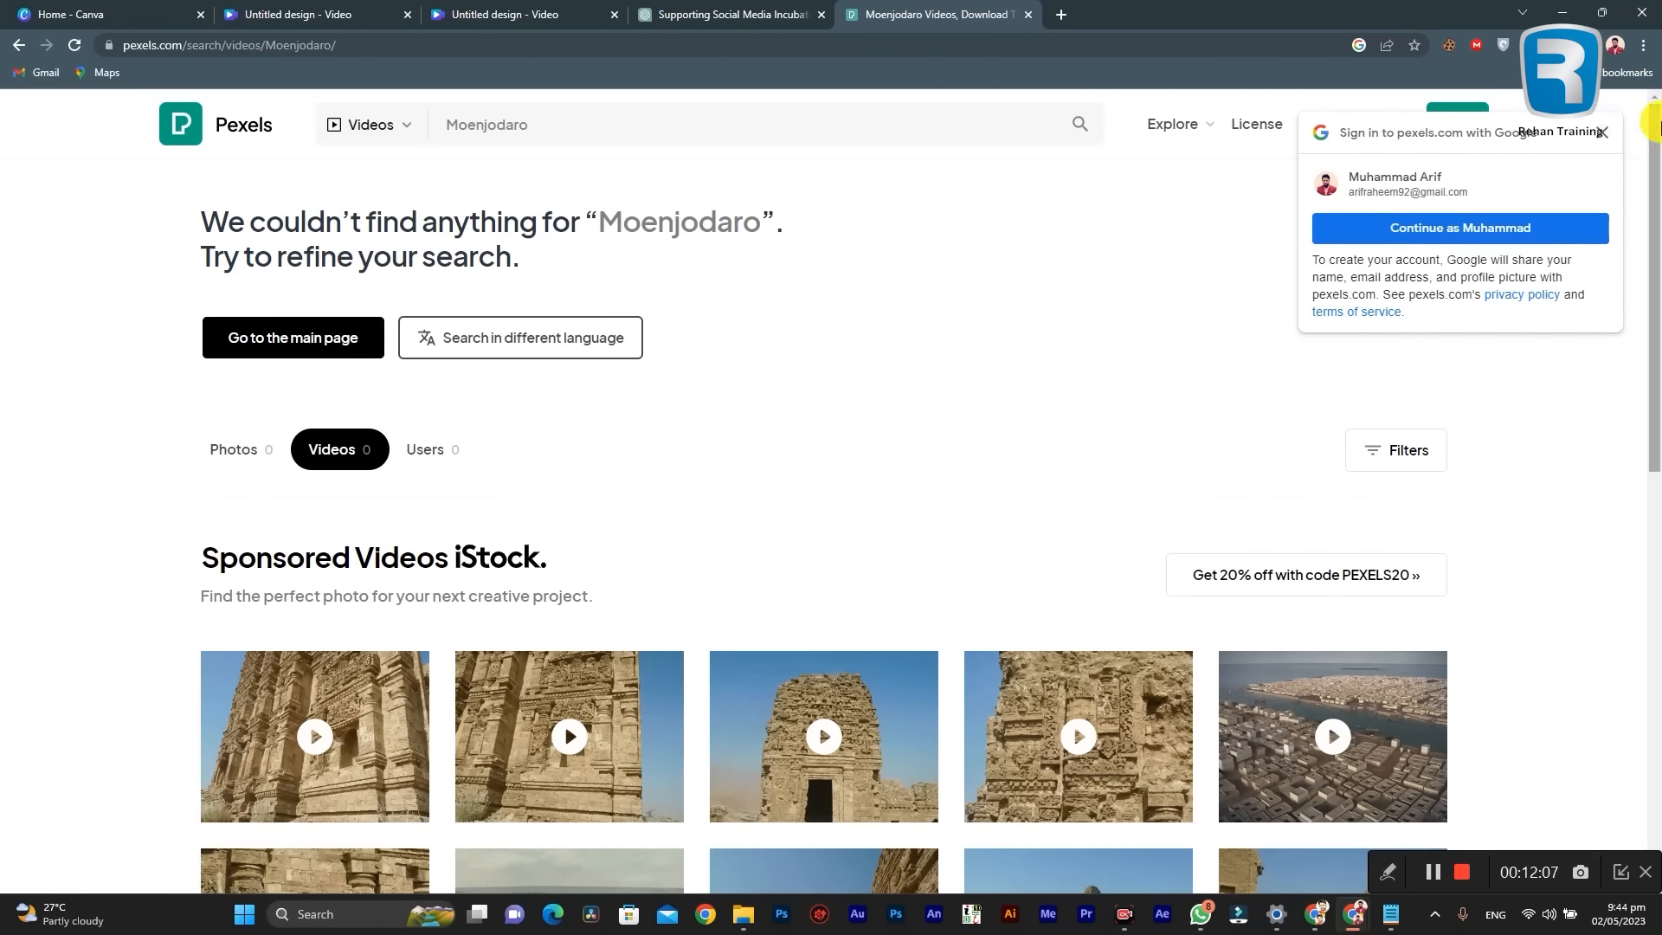
Step: Dismiss the Google sign-in prompt, go to youtube.com and search for "Moenjodaro"
left_click(1601, 132)
left_click(801, 43)
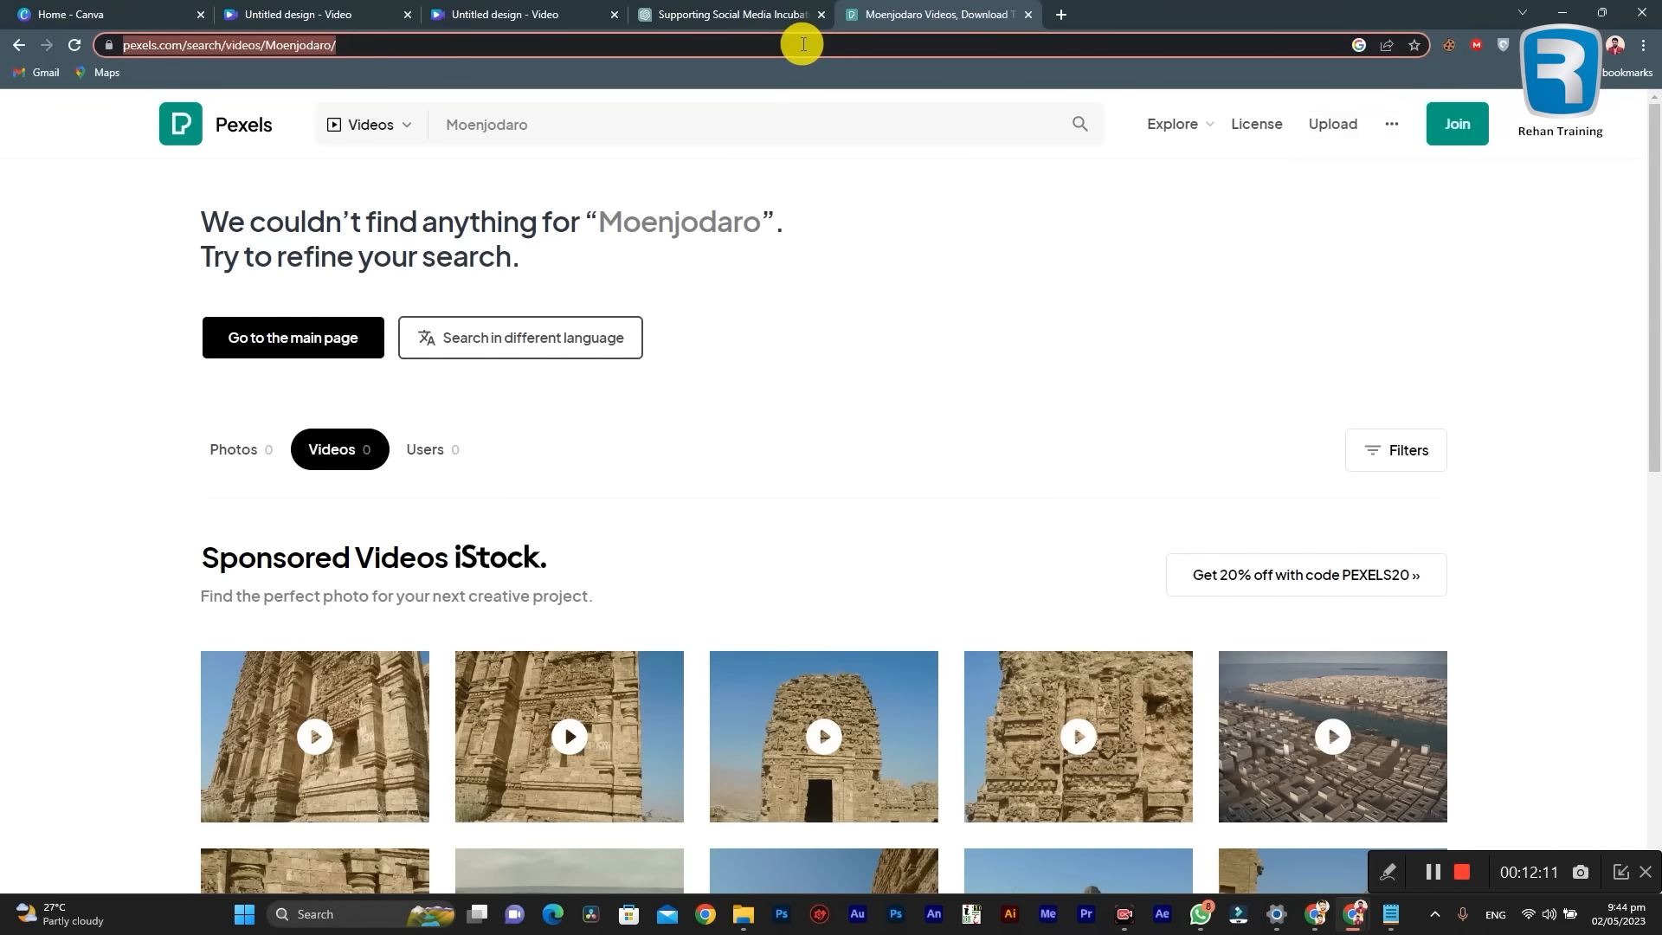
type("youtube.com")
key("Return")
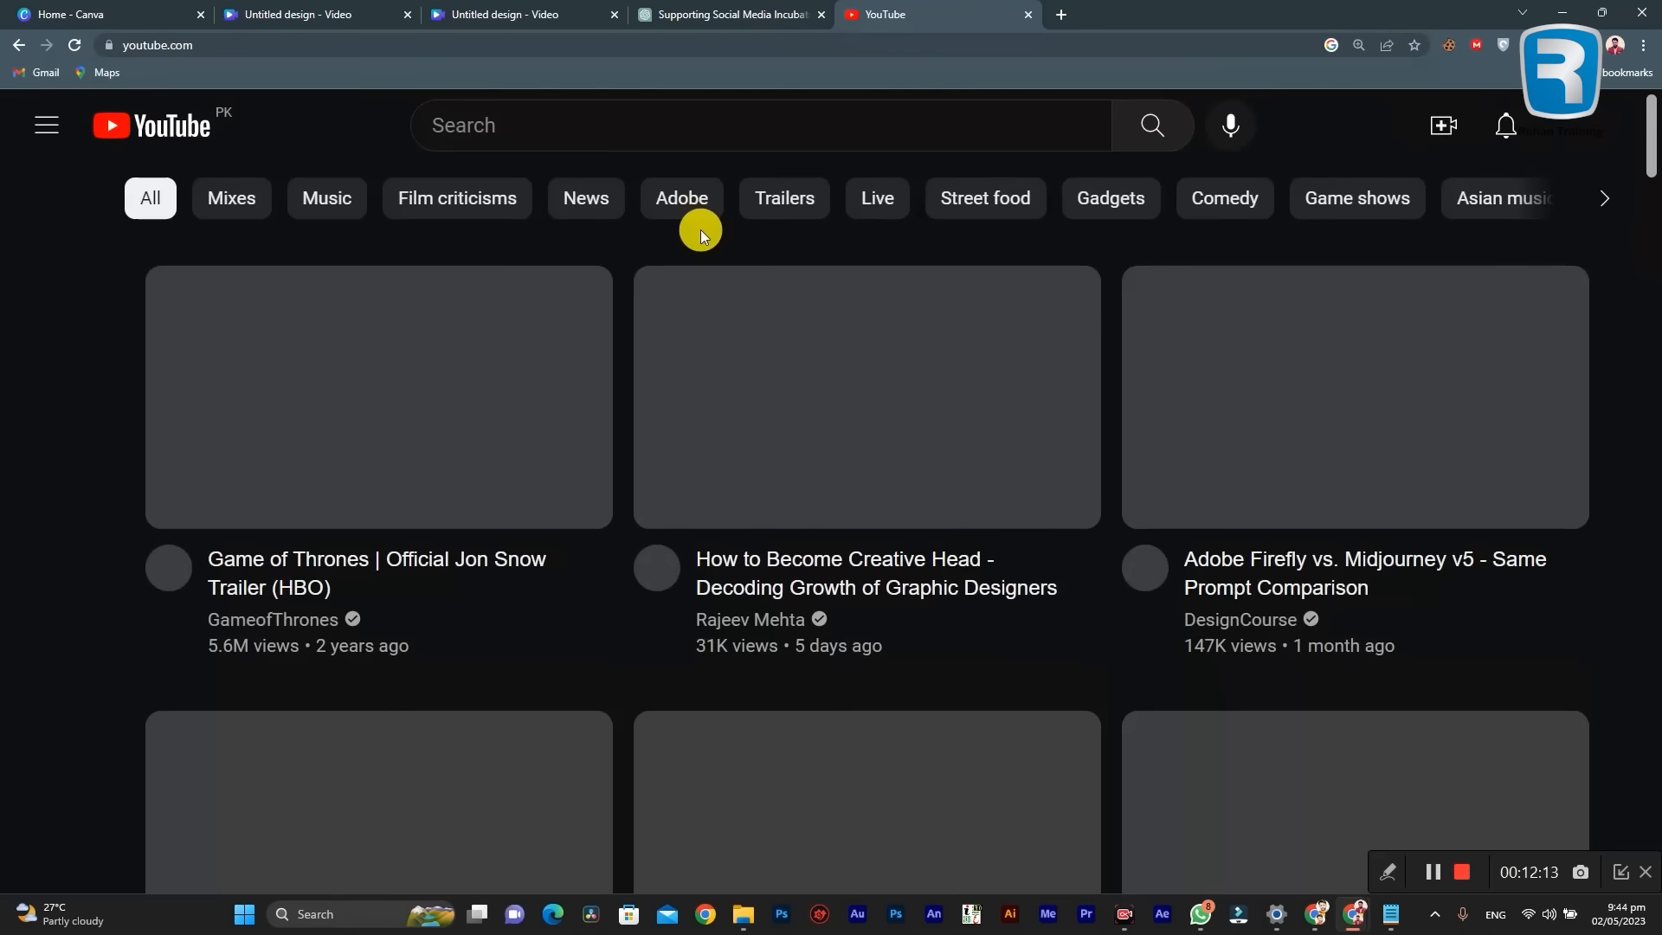
left_click(667, 130)
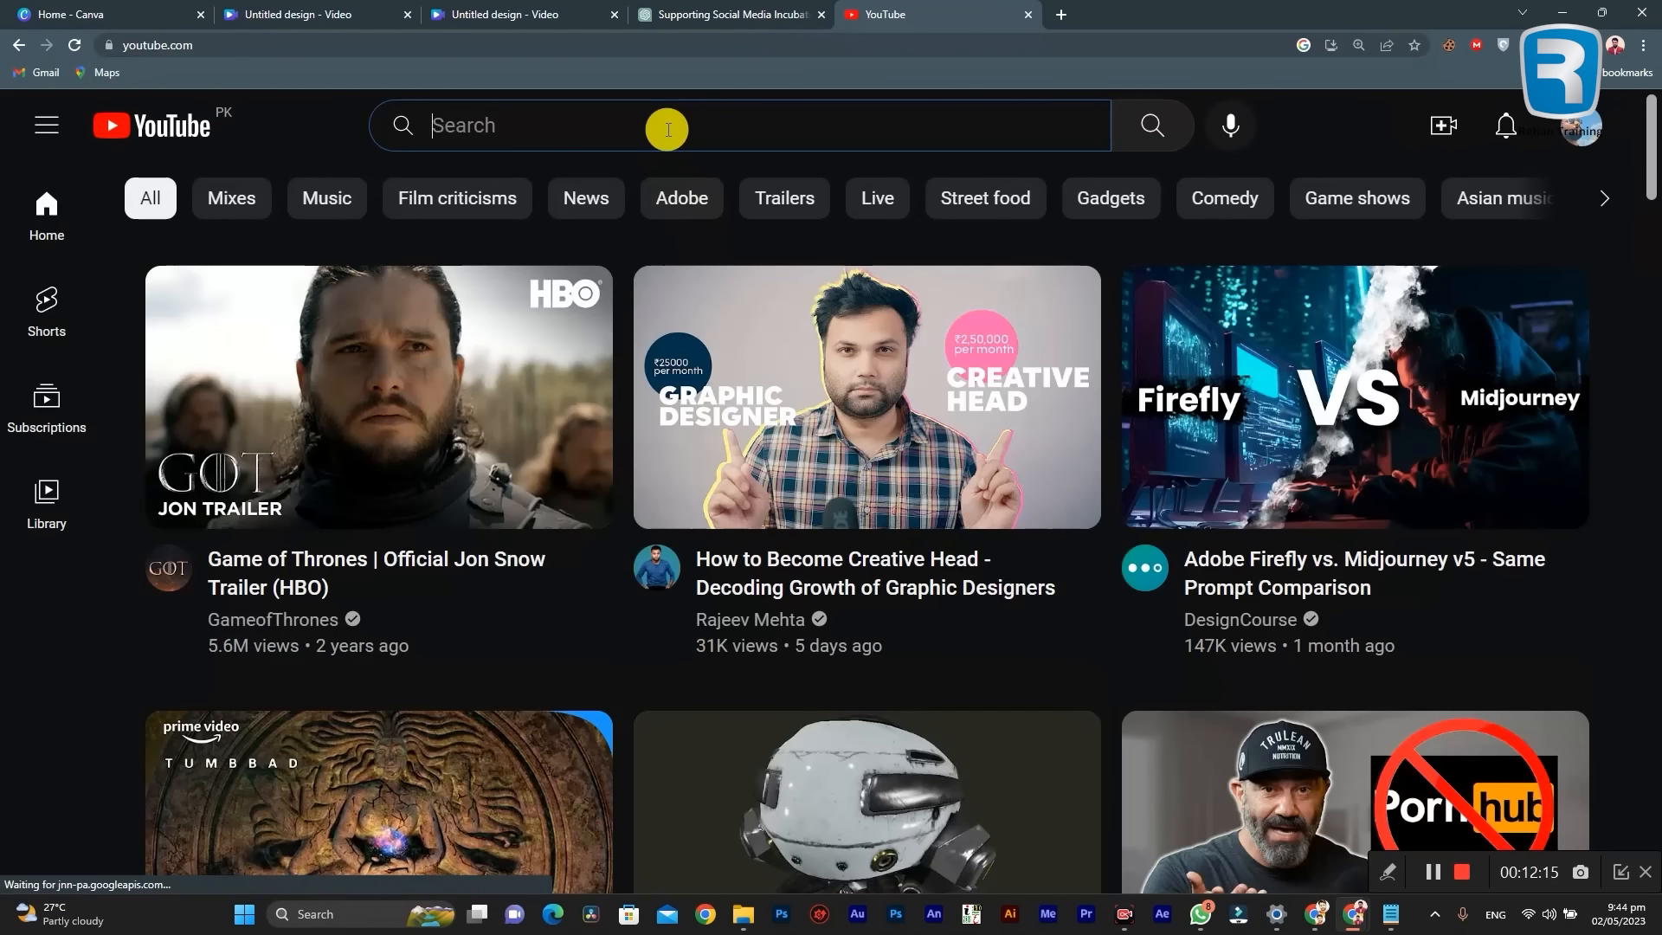
type("Moenjodaro")
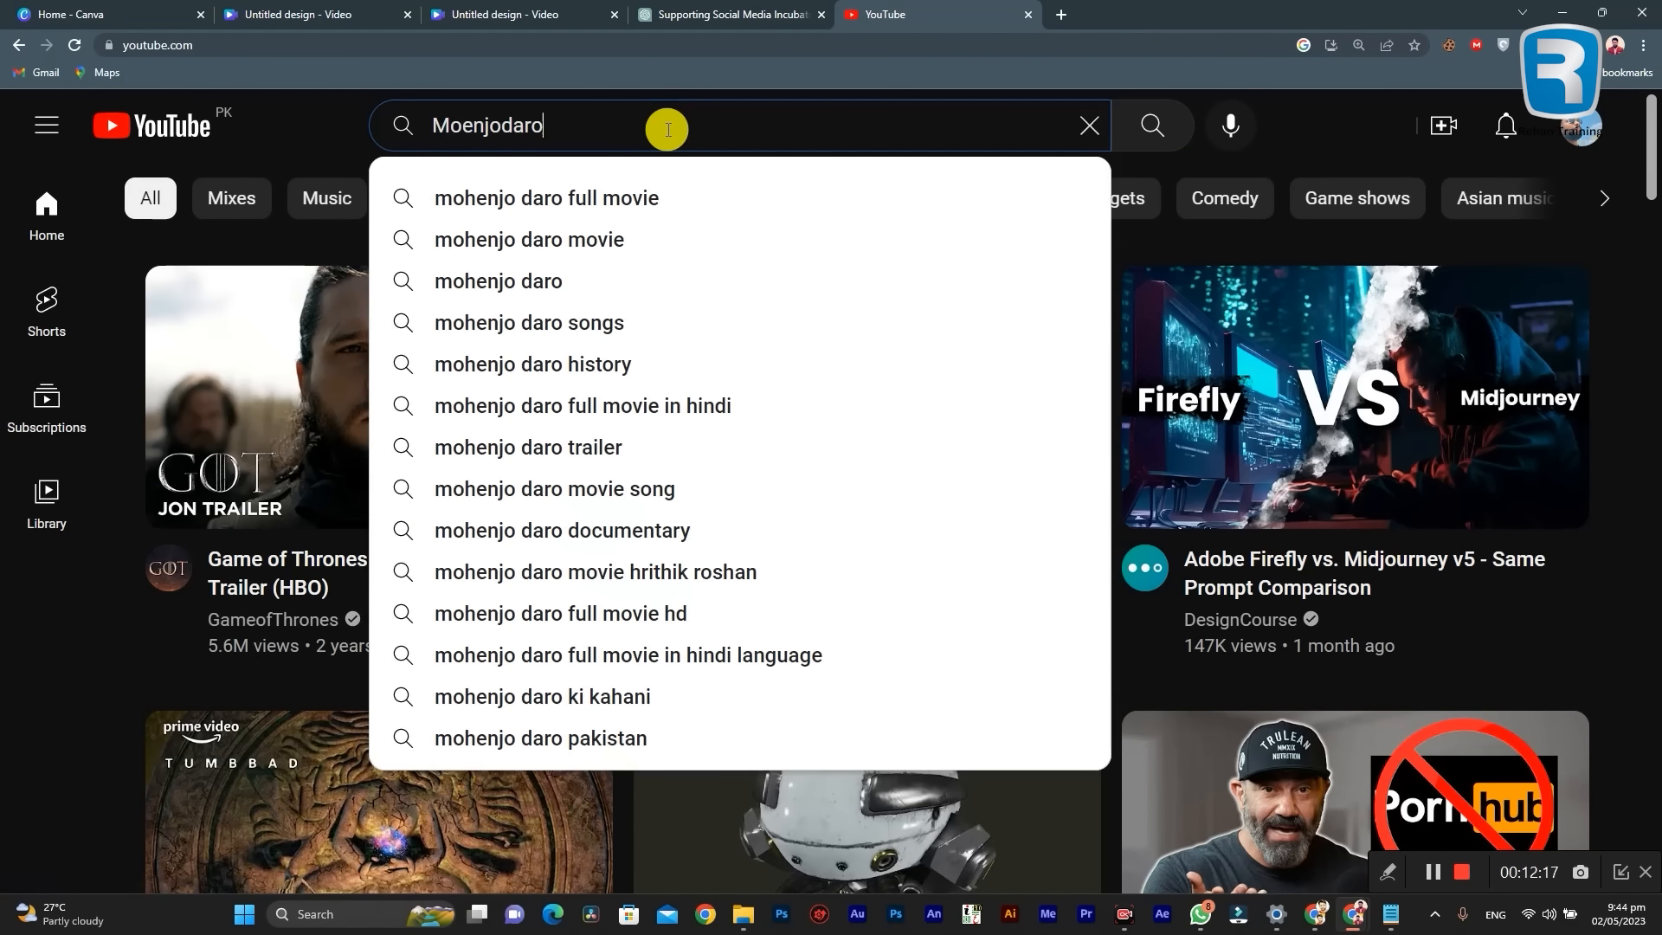
key("Return")
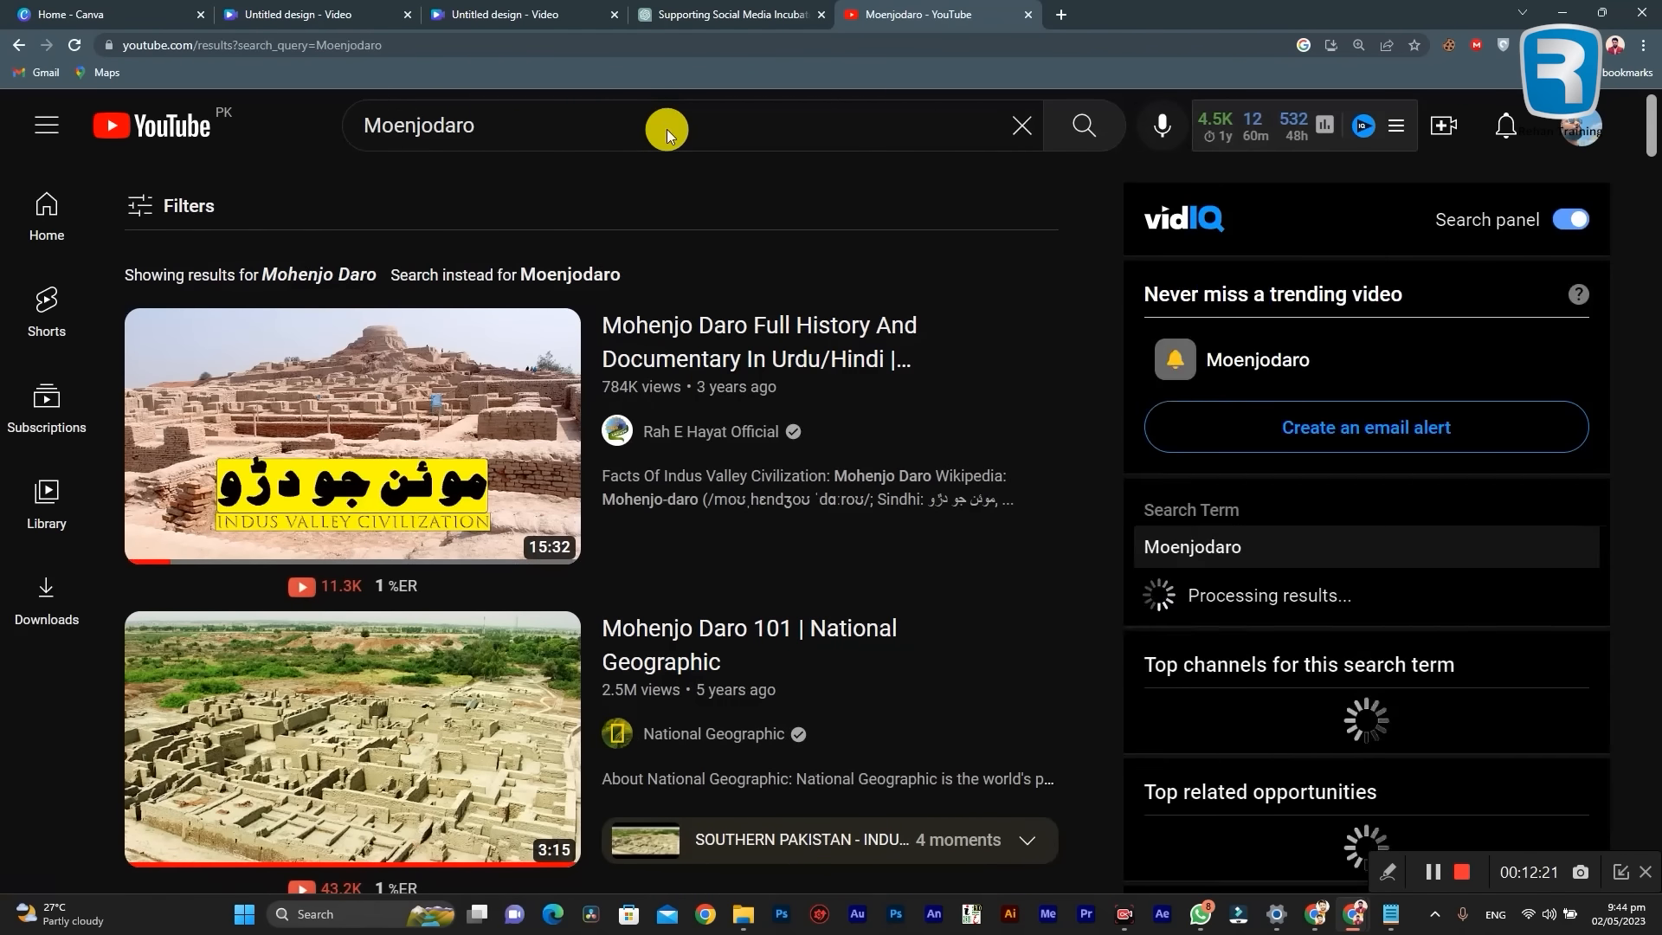
Step: Open the video "Mohenjo Daro 101 | National Geographic" from the results, skip the ad and pause playback
scroll(711, 391, "down", 2)
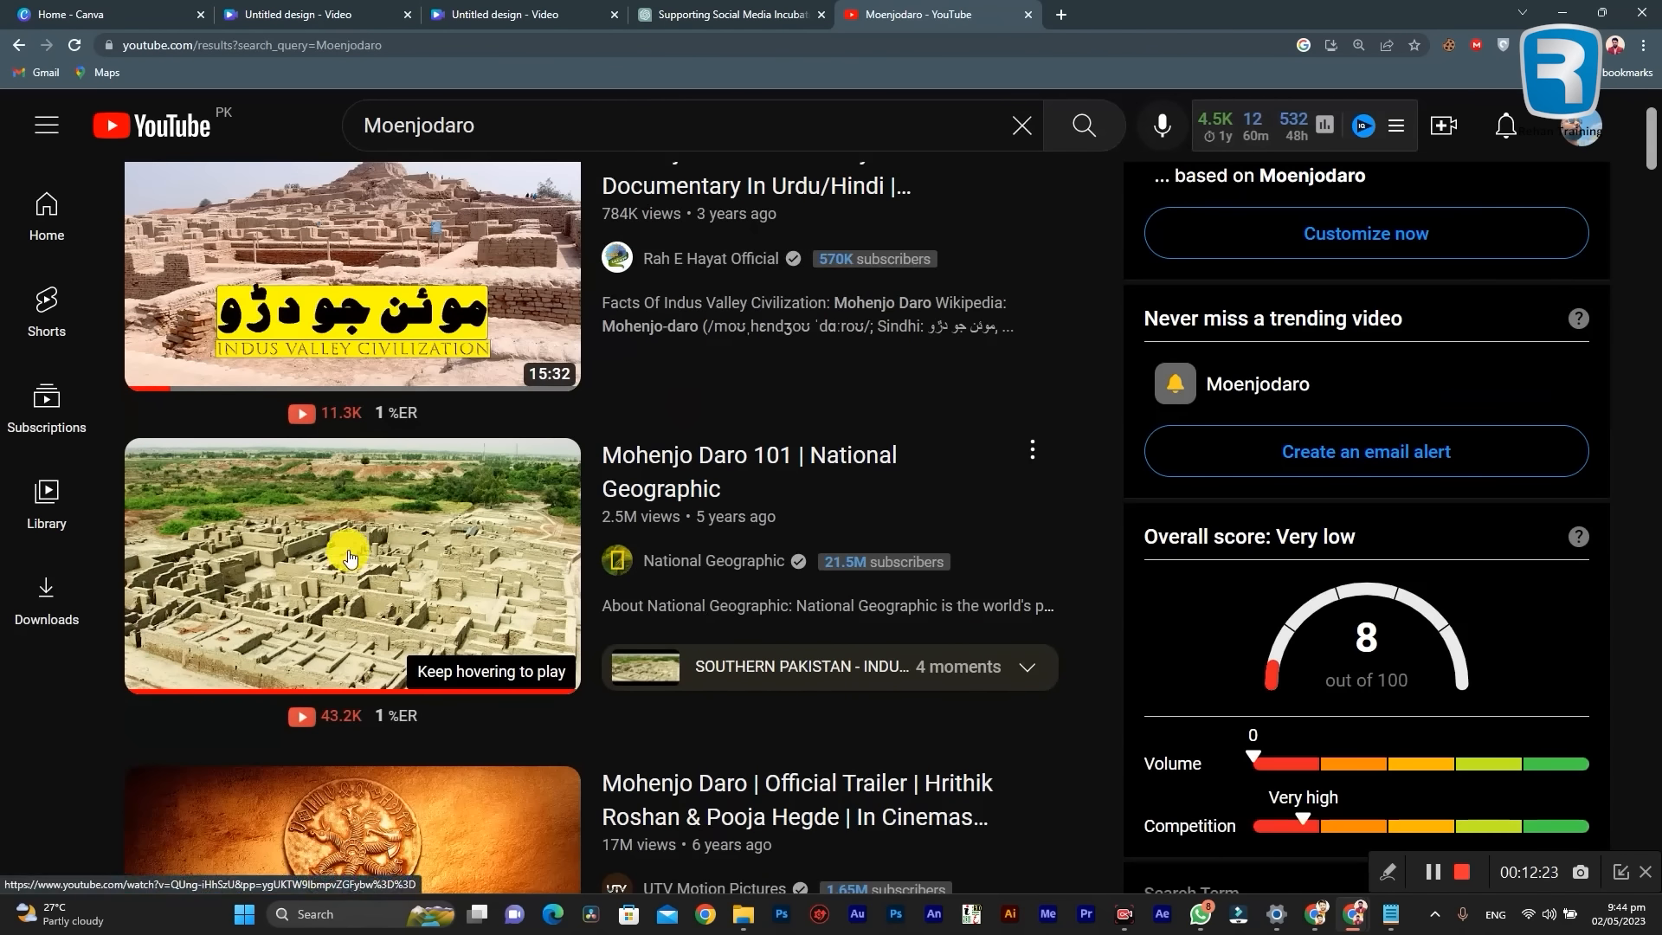
scroll(524, 480, "down", 1)
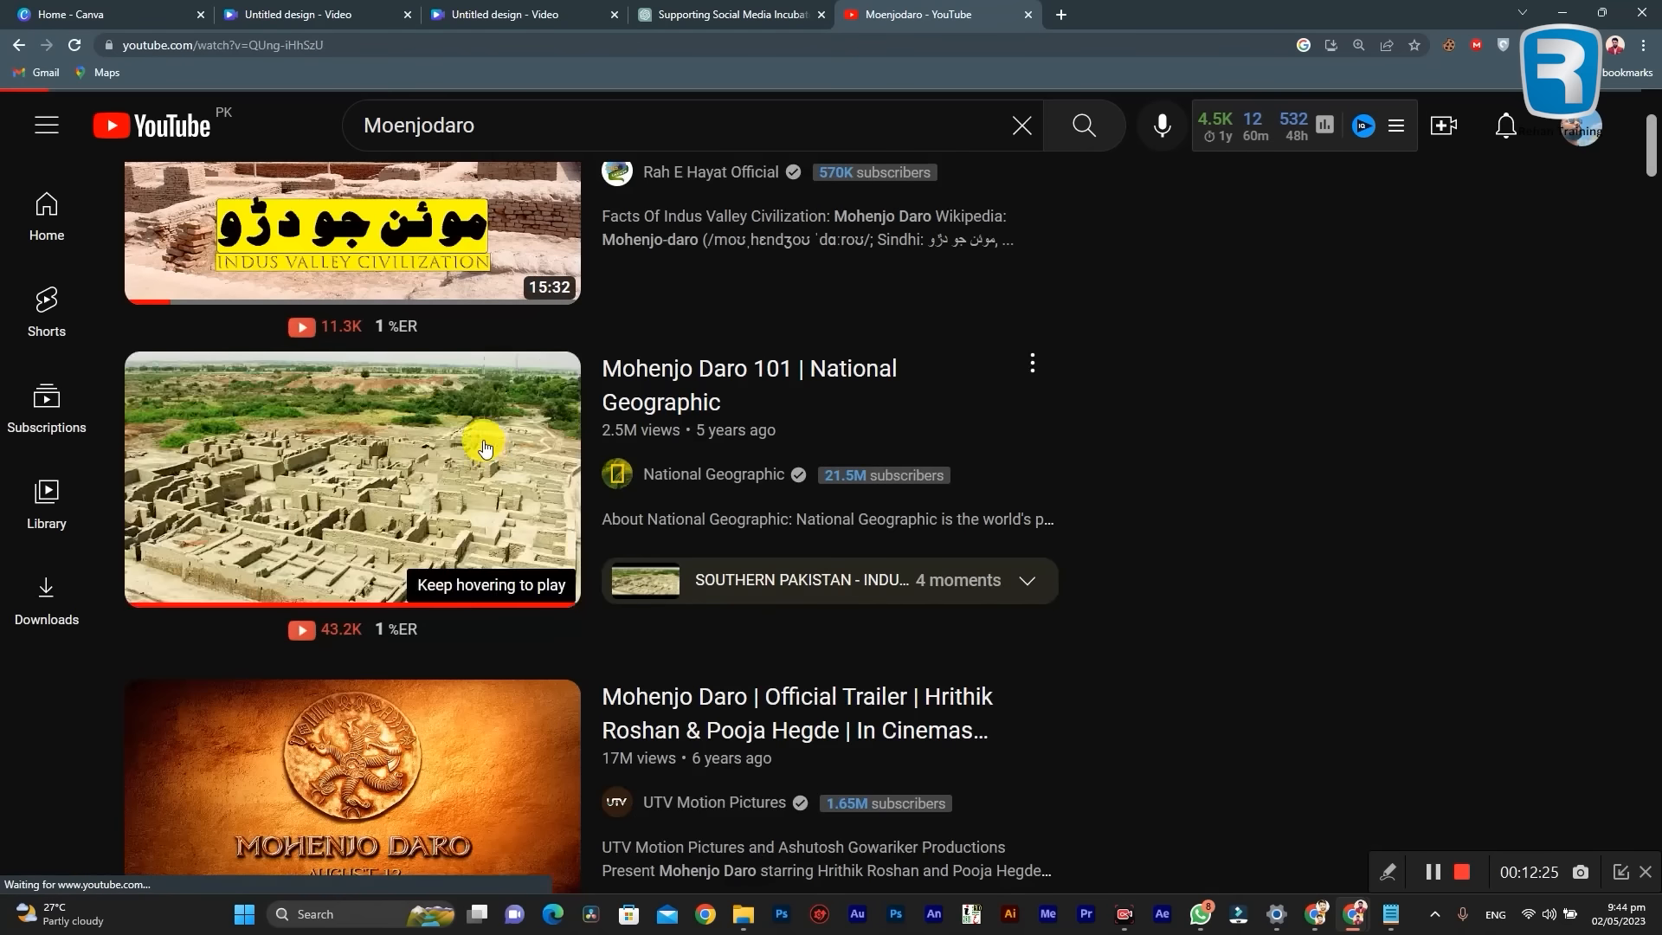
left_click(524, 480)
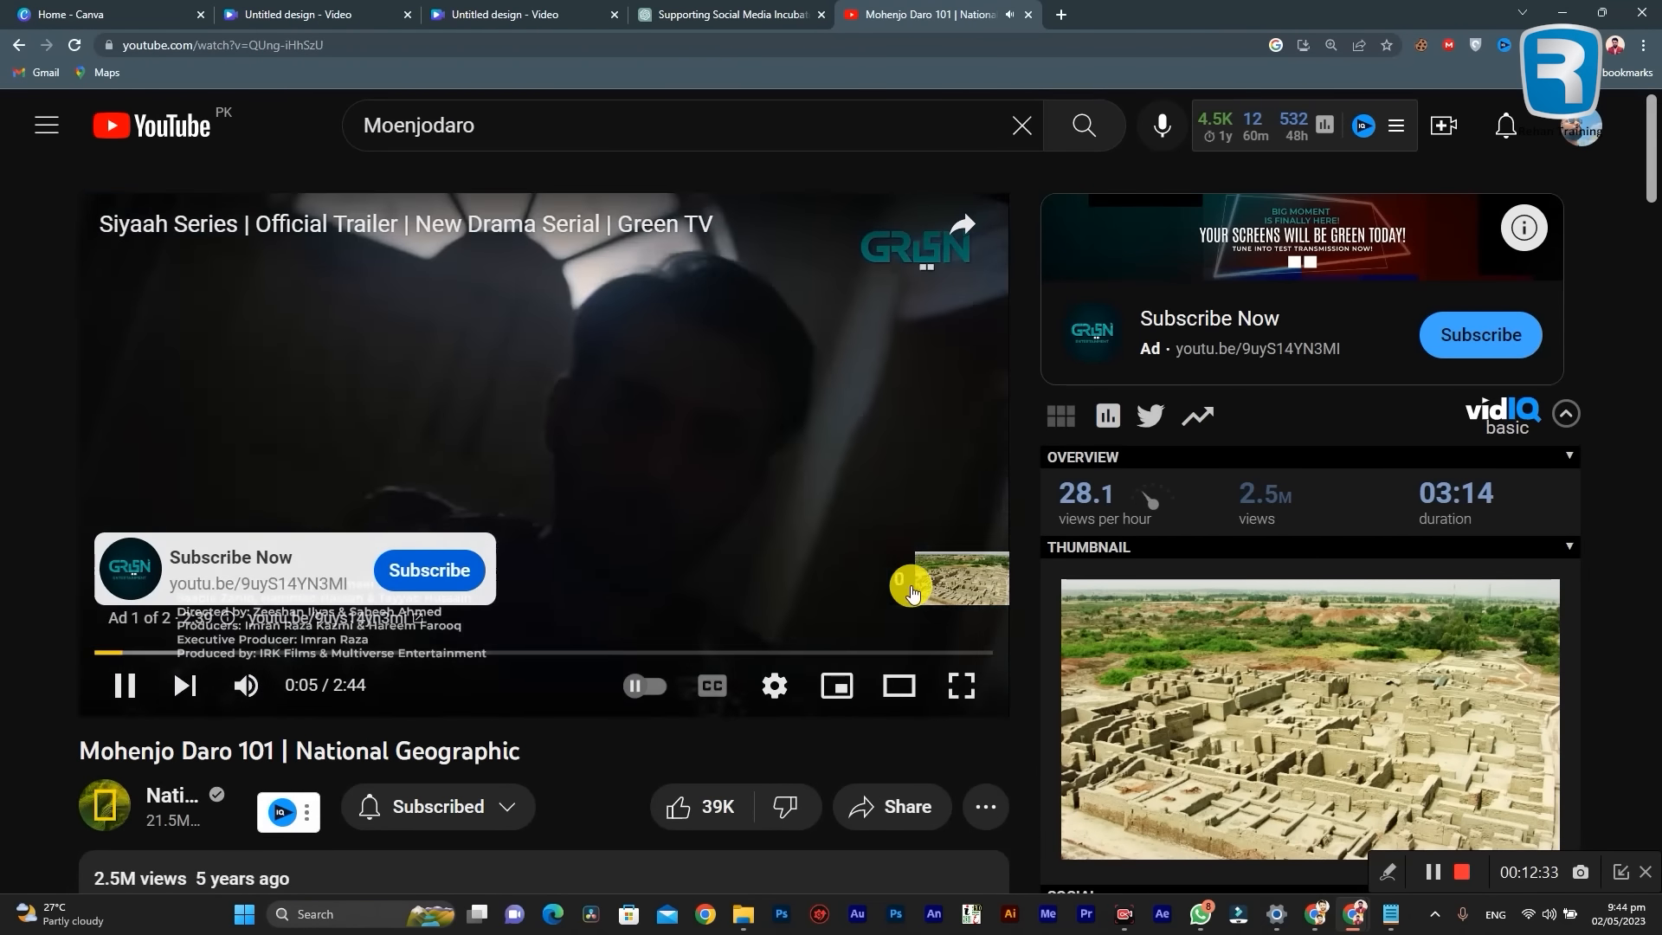
left_click(910, 579)
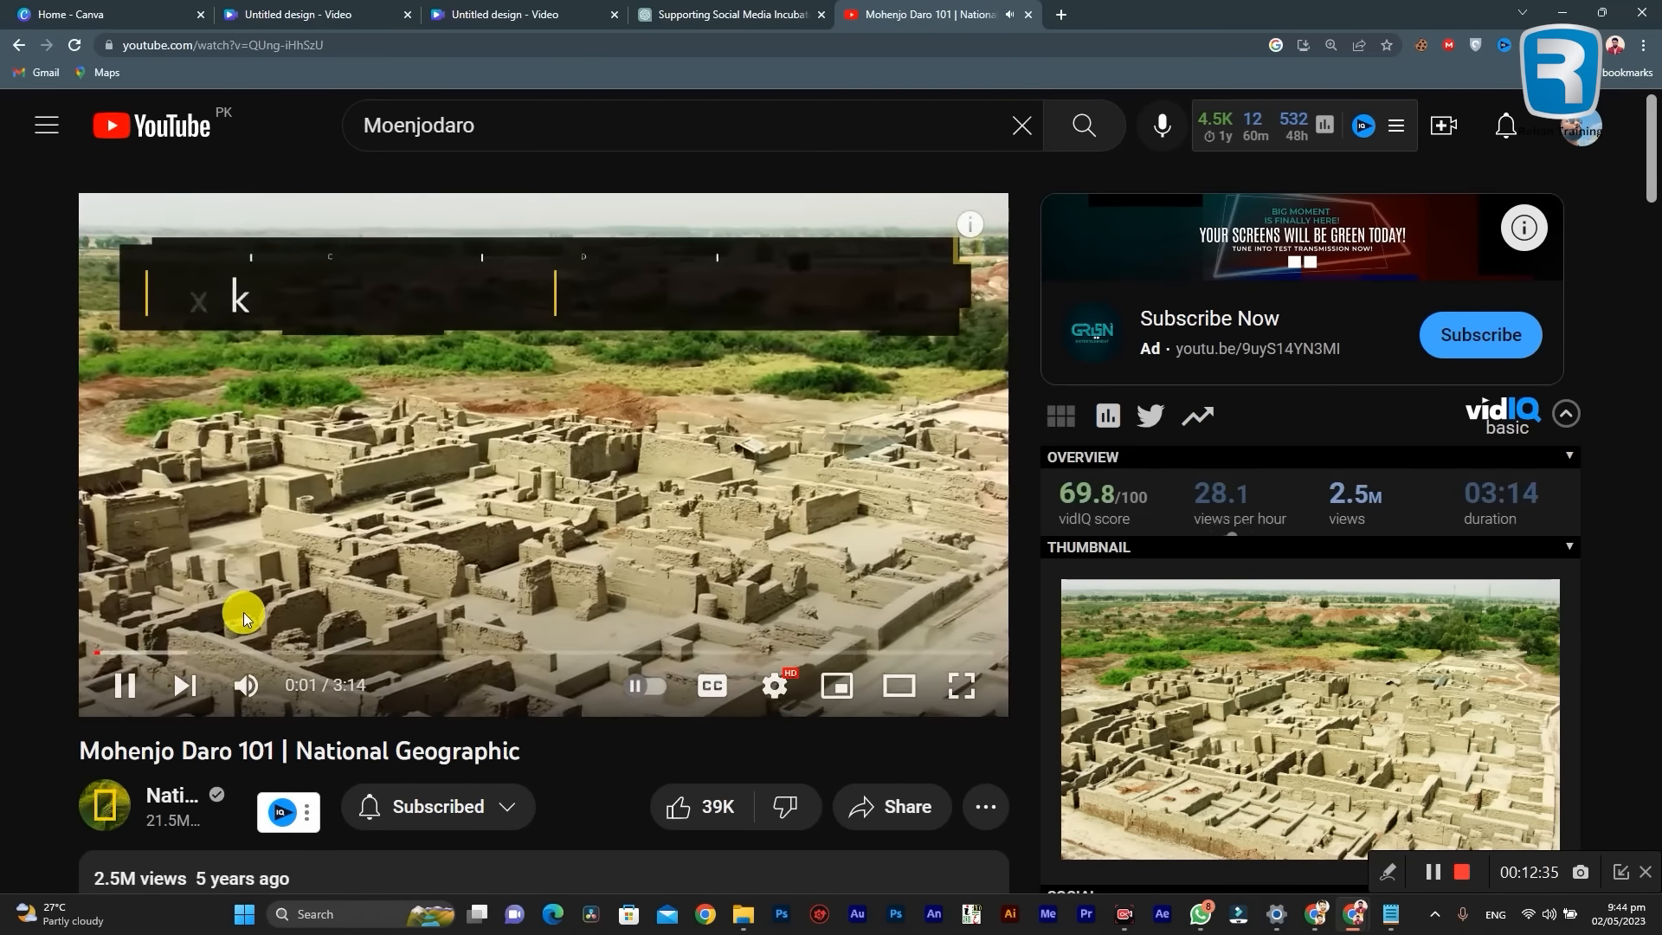
left_click(303, 459)
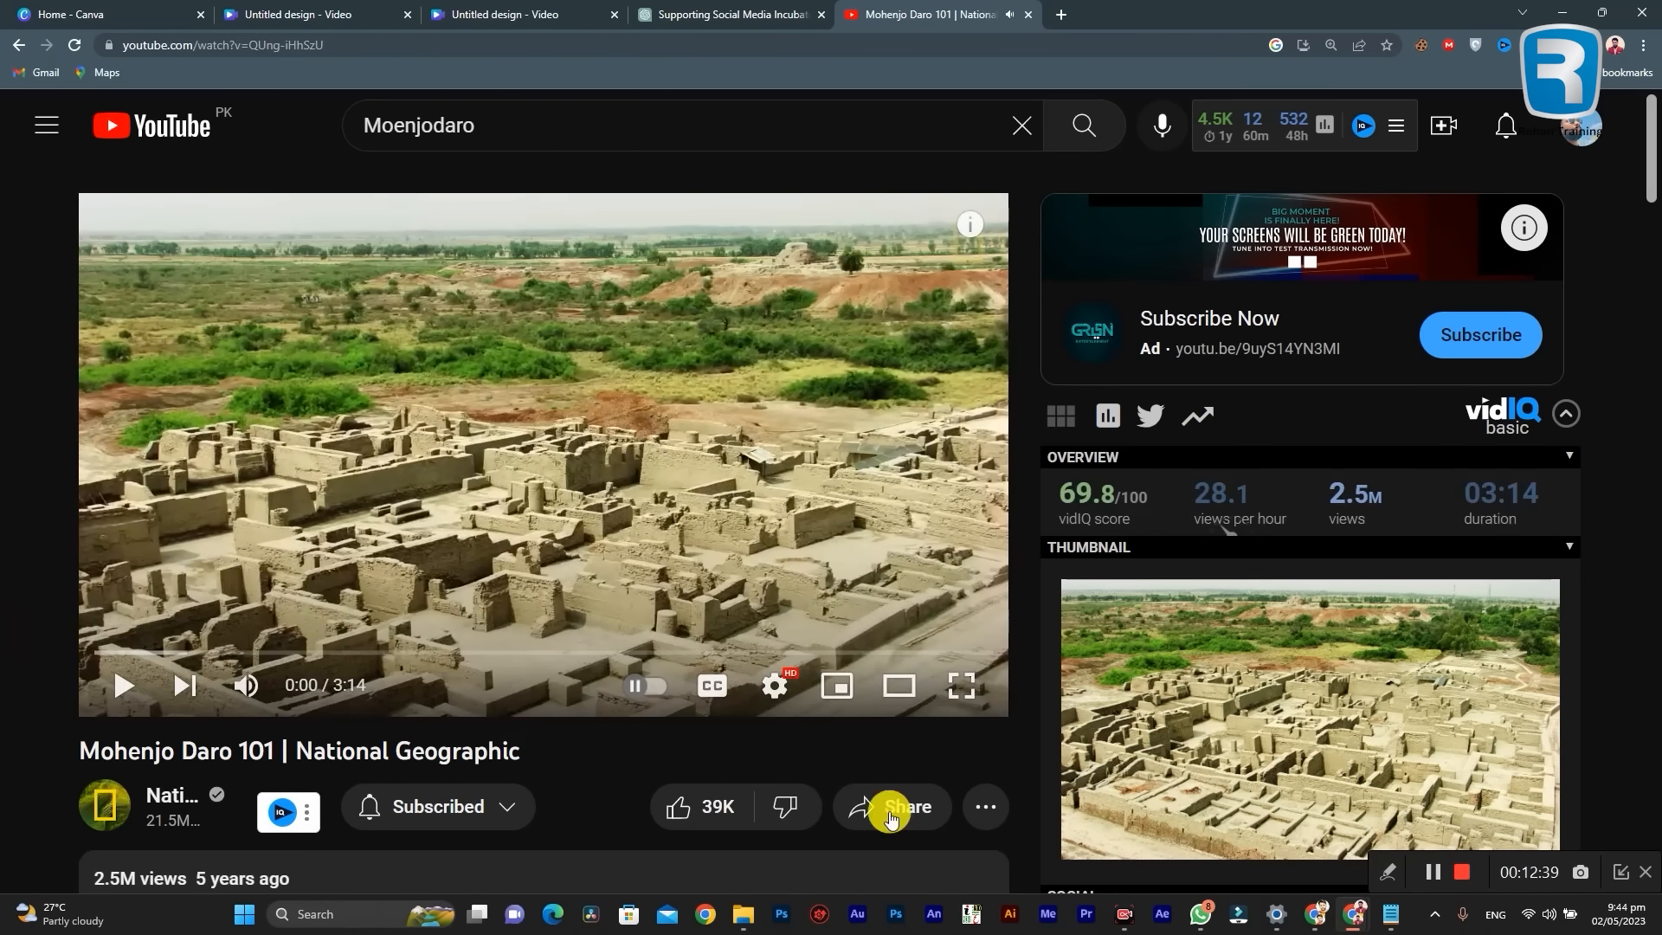
Step: Check the scene script in Notepad and skim the Mohenjo Daro 101 video for usable shots, pausing at 1:13
left_click(1378, 923)
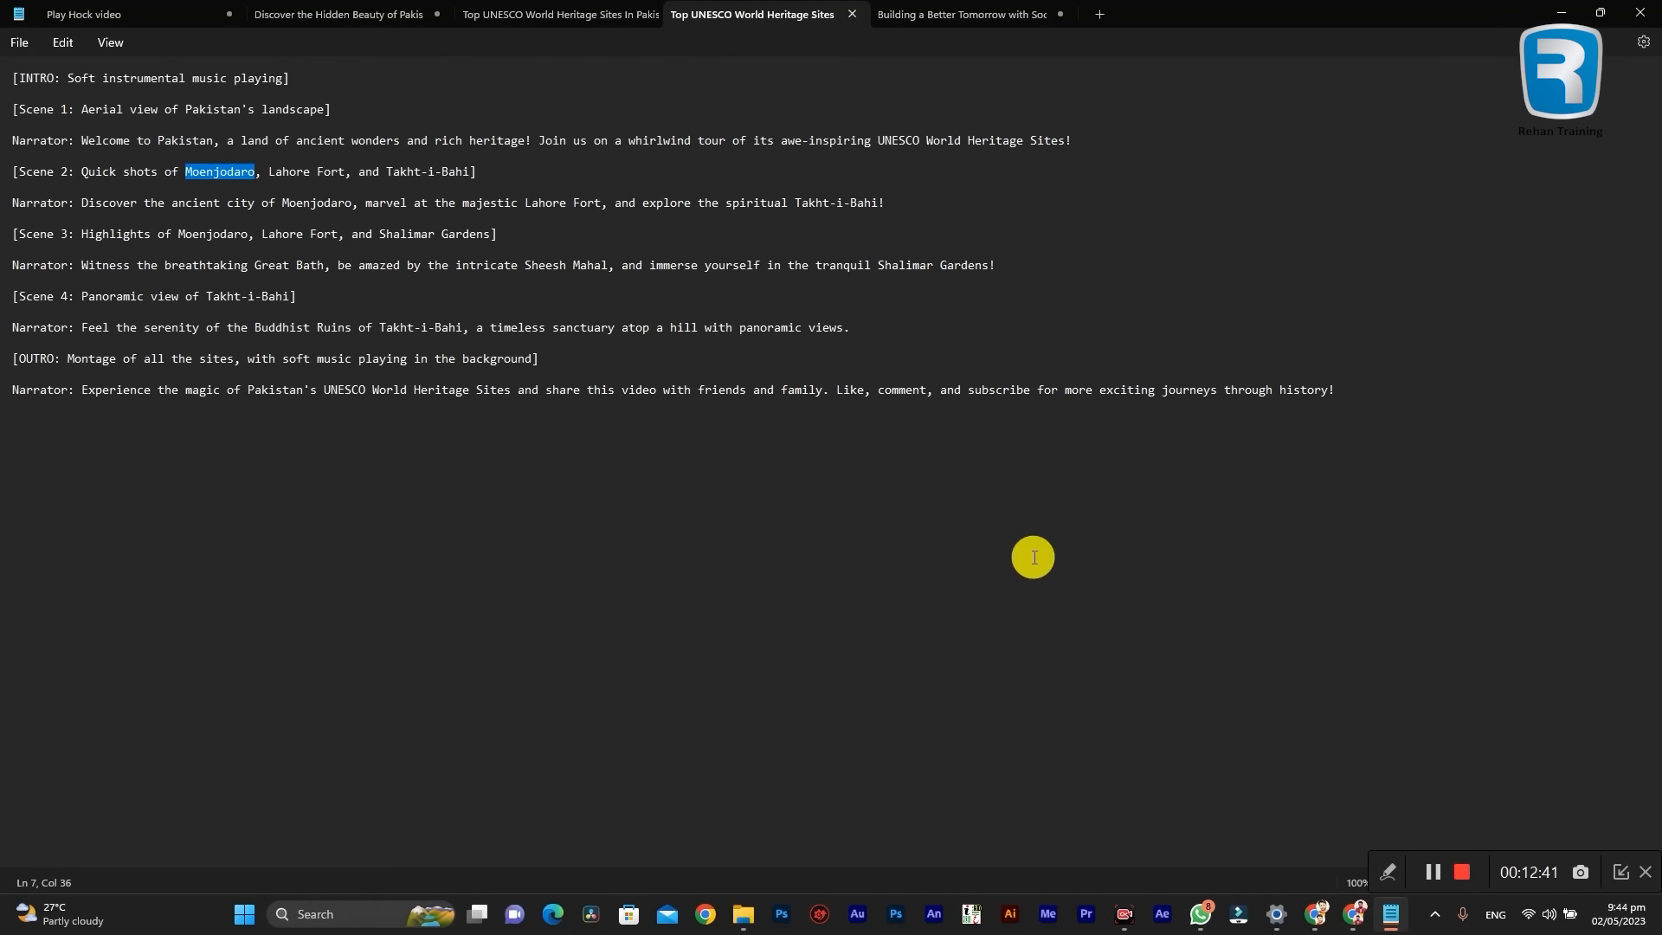
left_click(1562, 13)
left_click(215, 583)
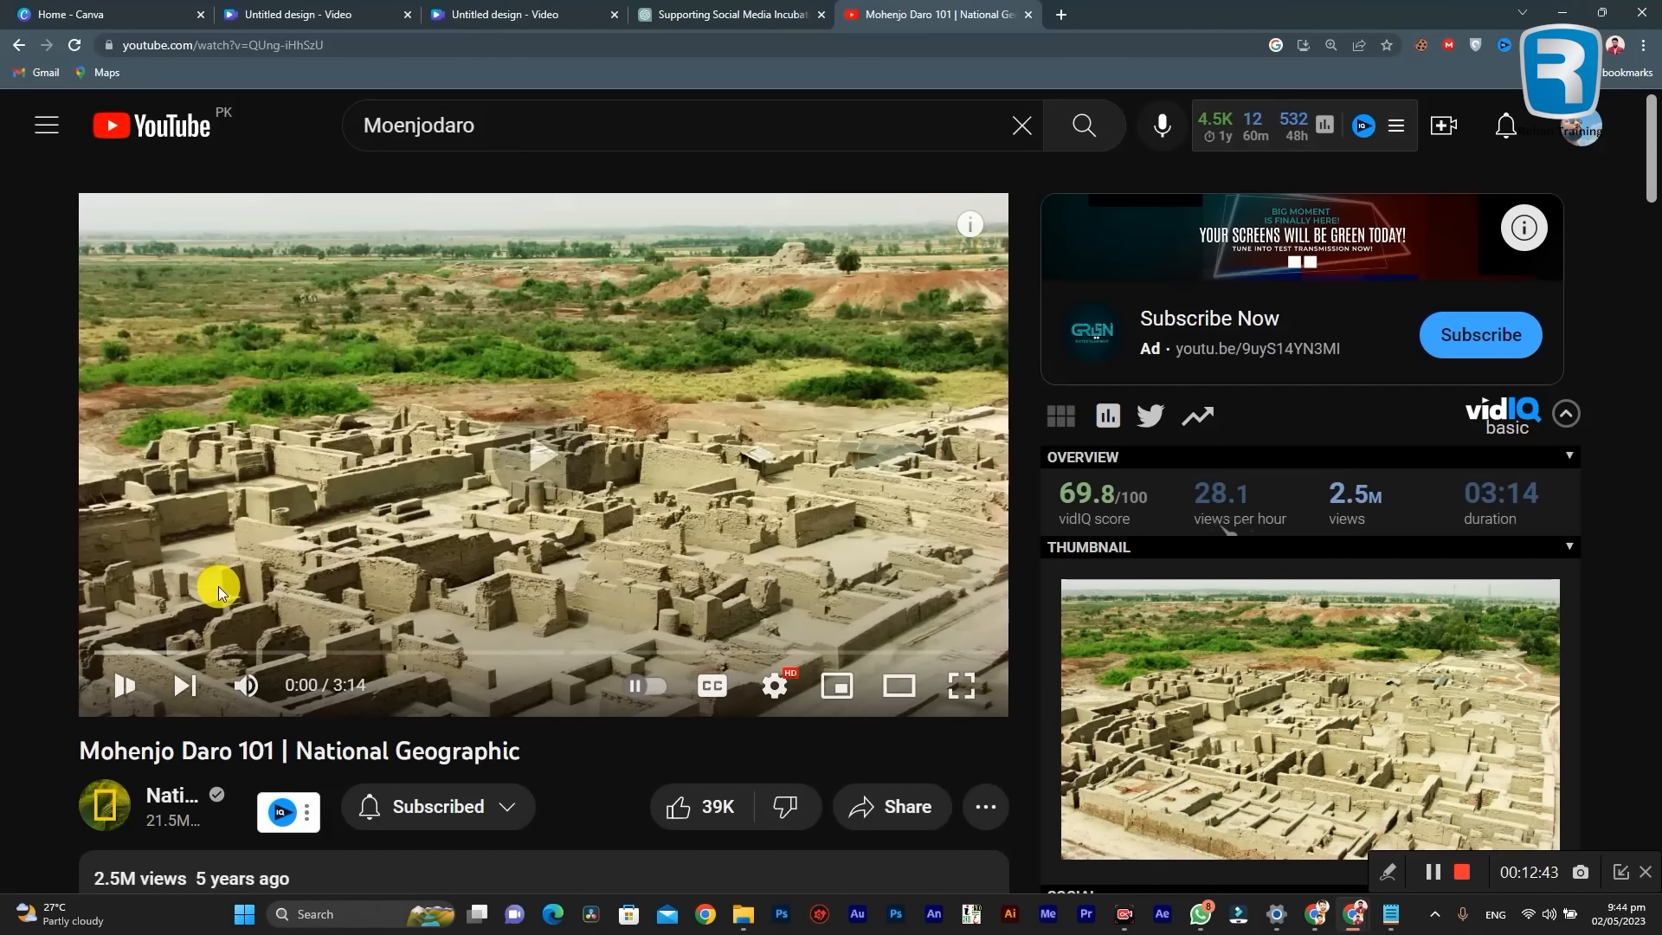
left_click_drag(106, 651, 345, 662)
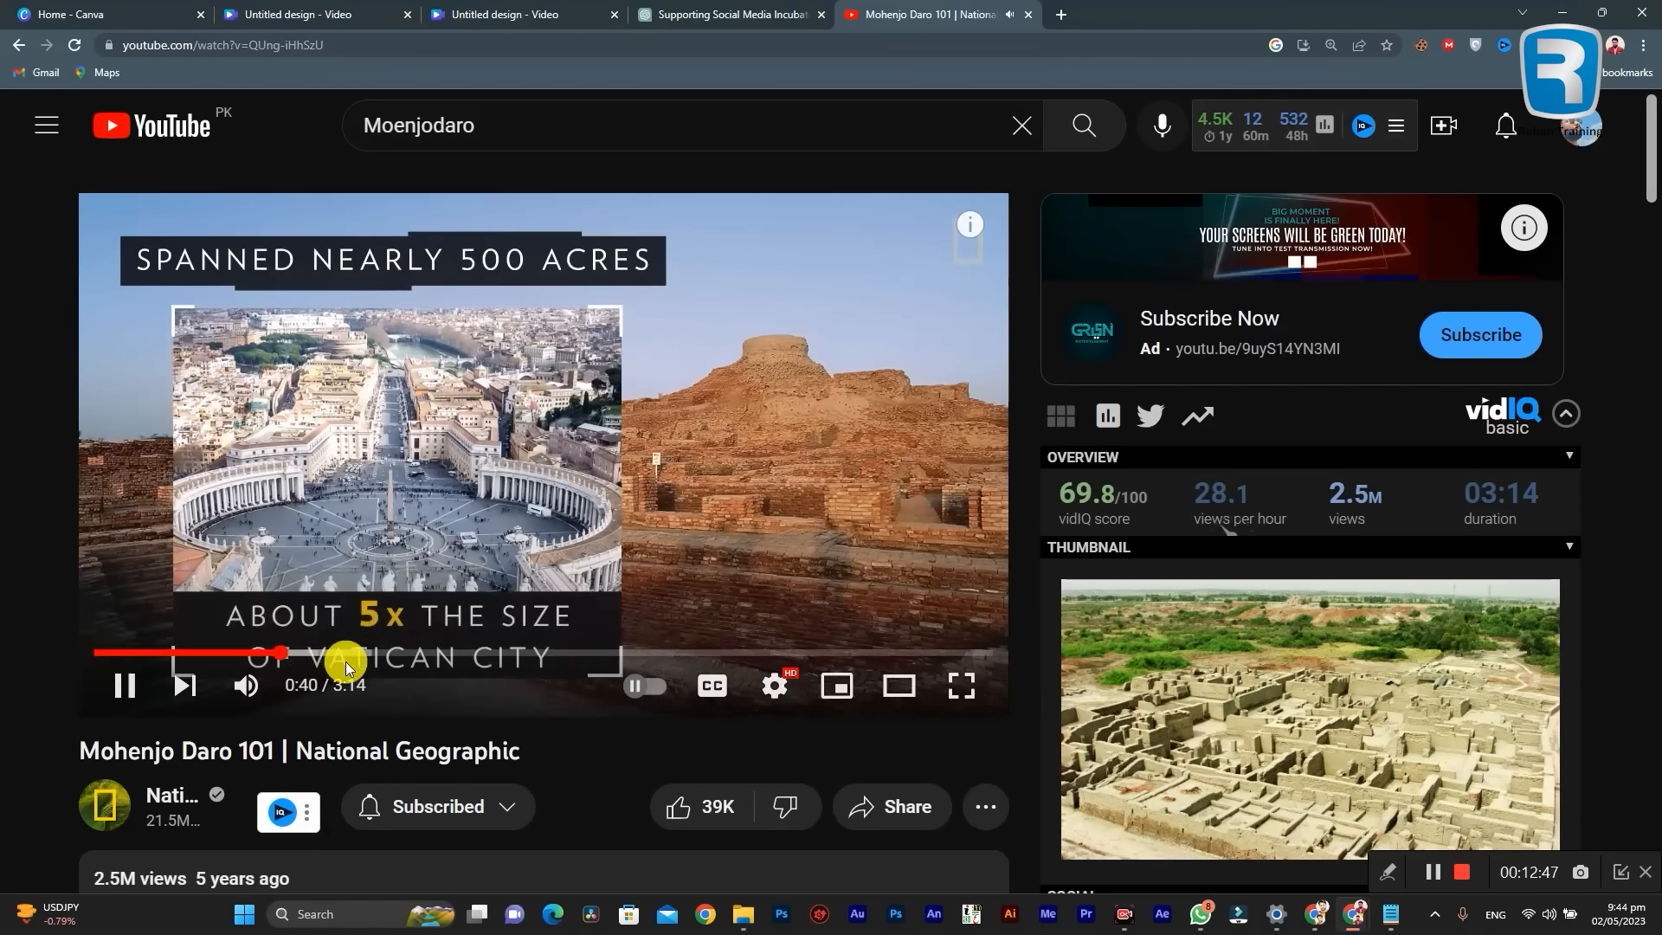
left_click(526, 457)
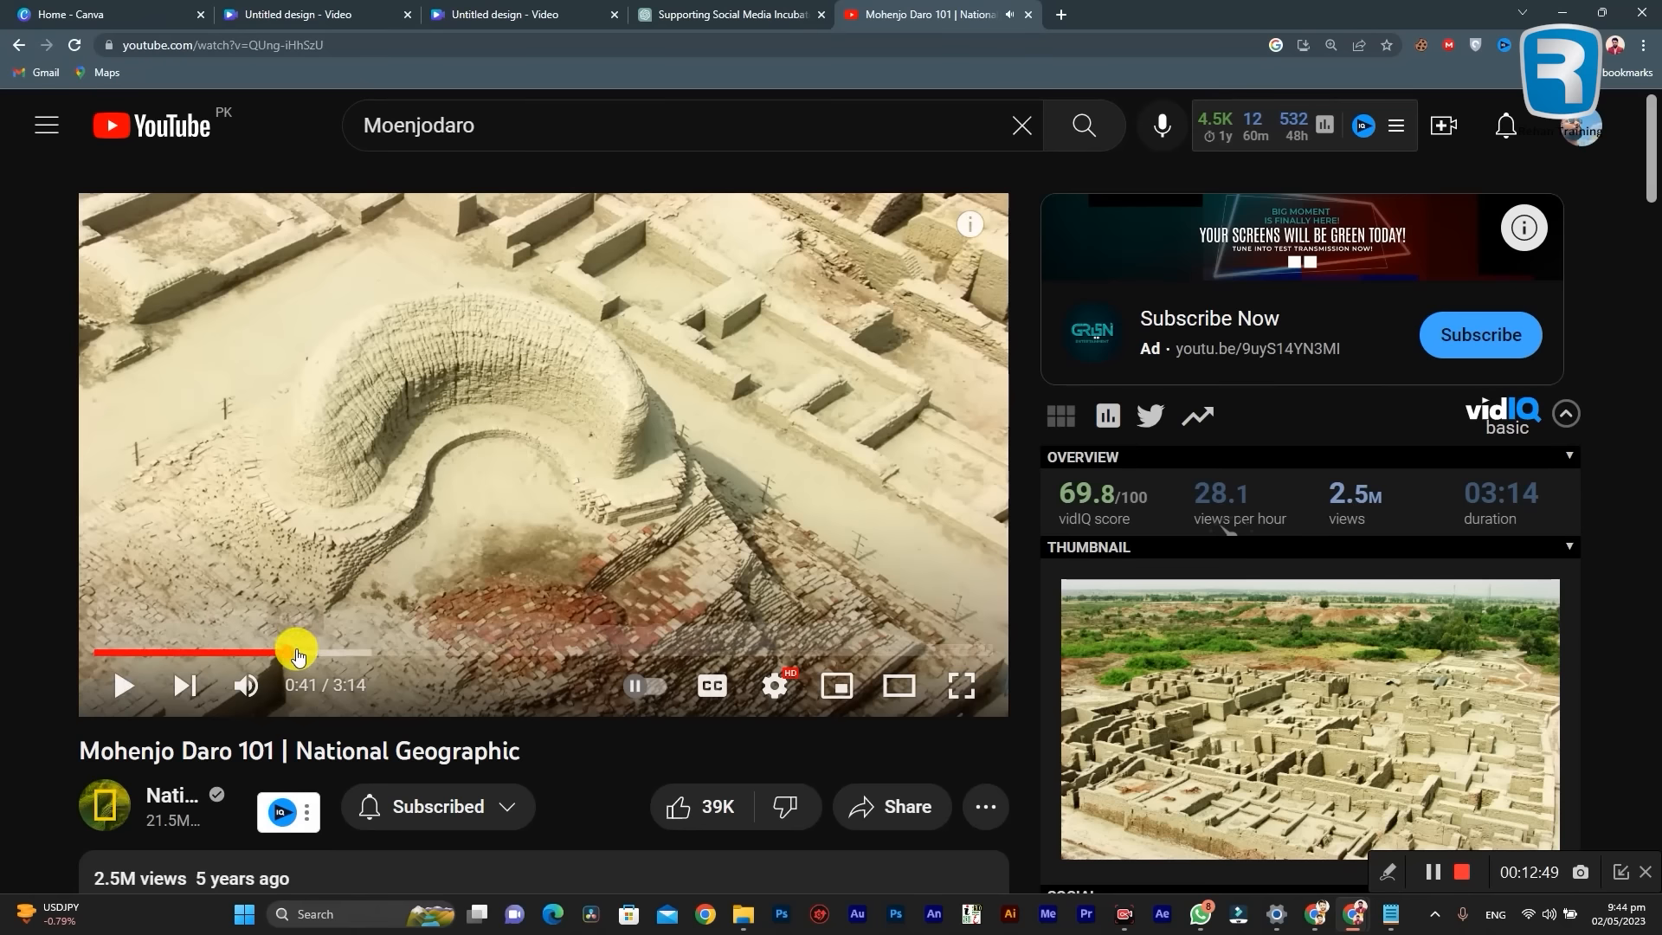
left_click(308, 653)
left_click_drag(335, 657, 418, 655)
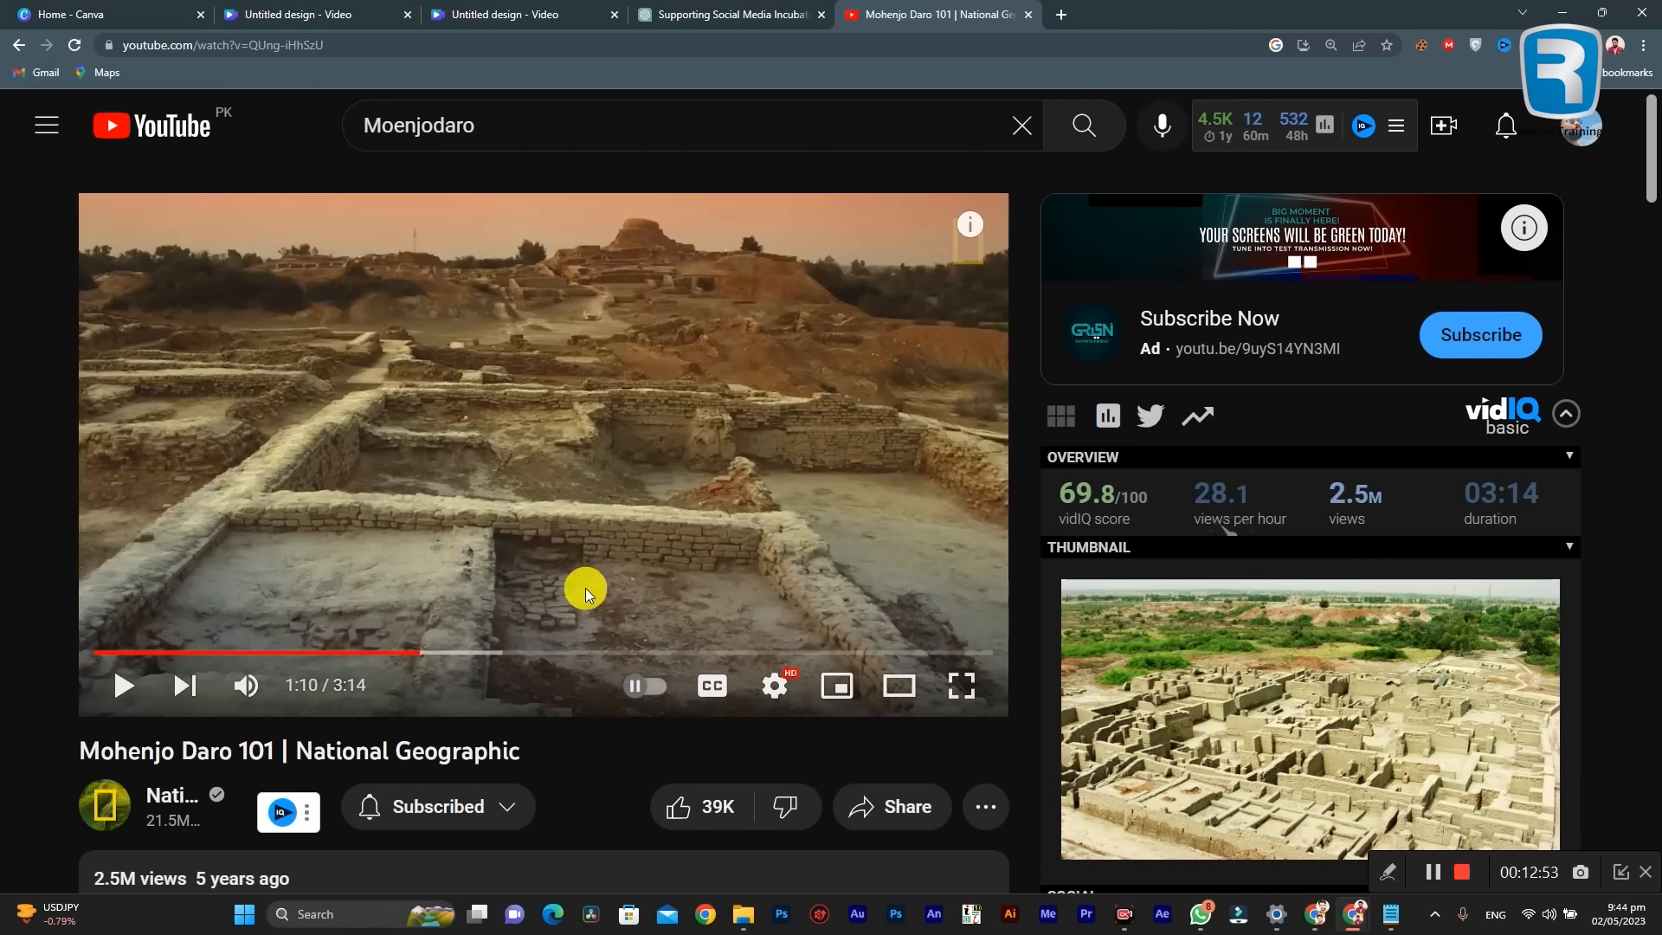
left_click(486, 551)
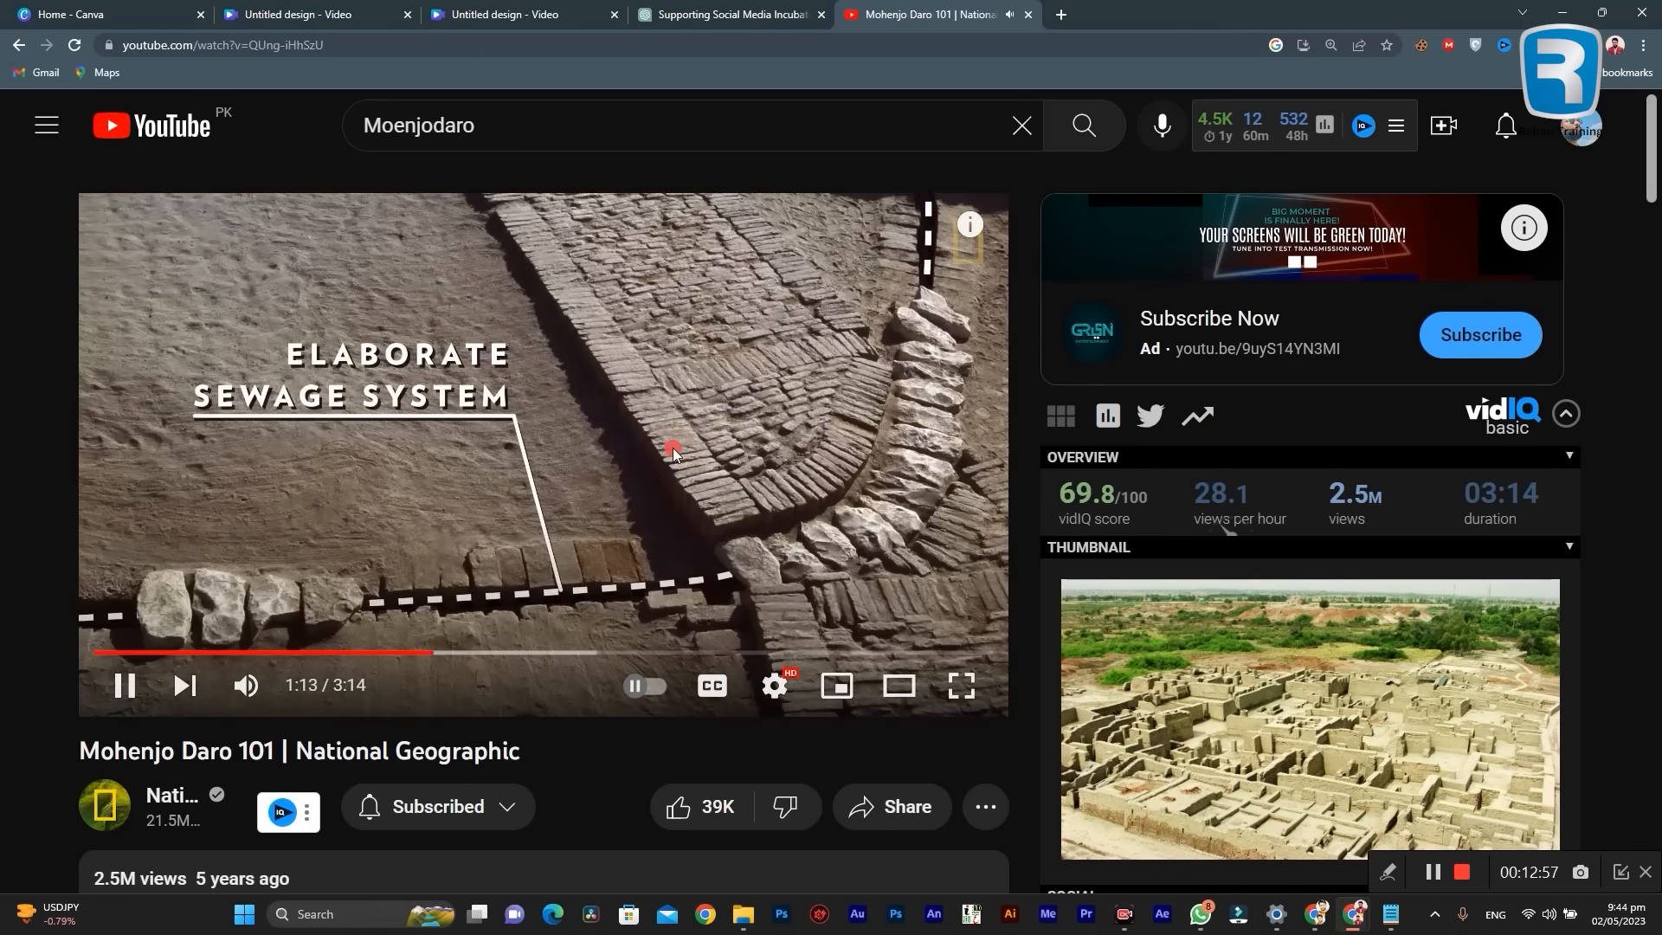
left_click(672, 448)
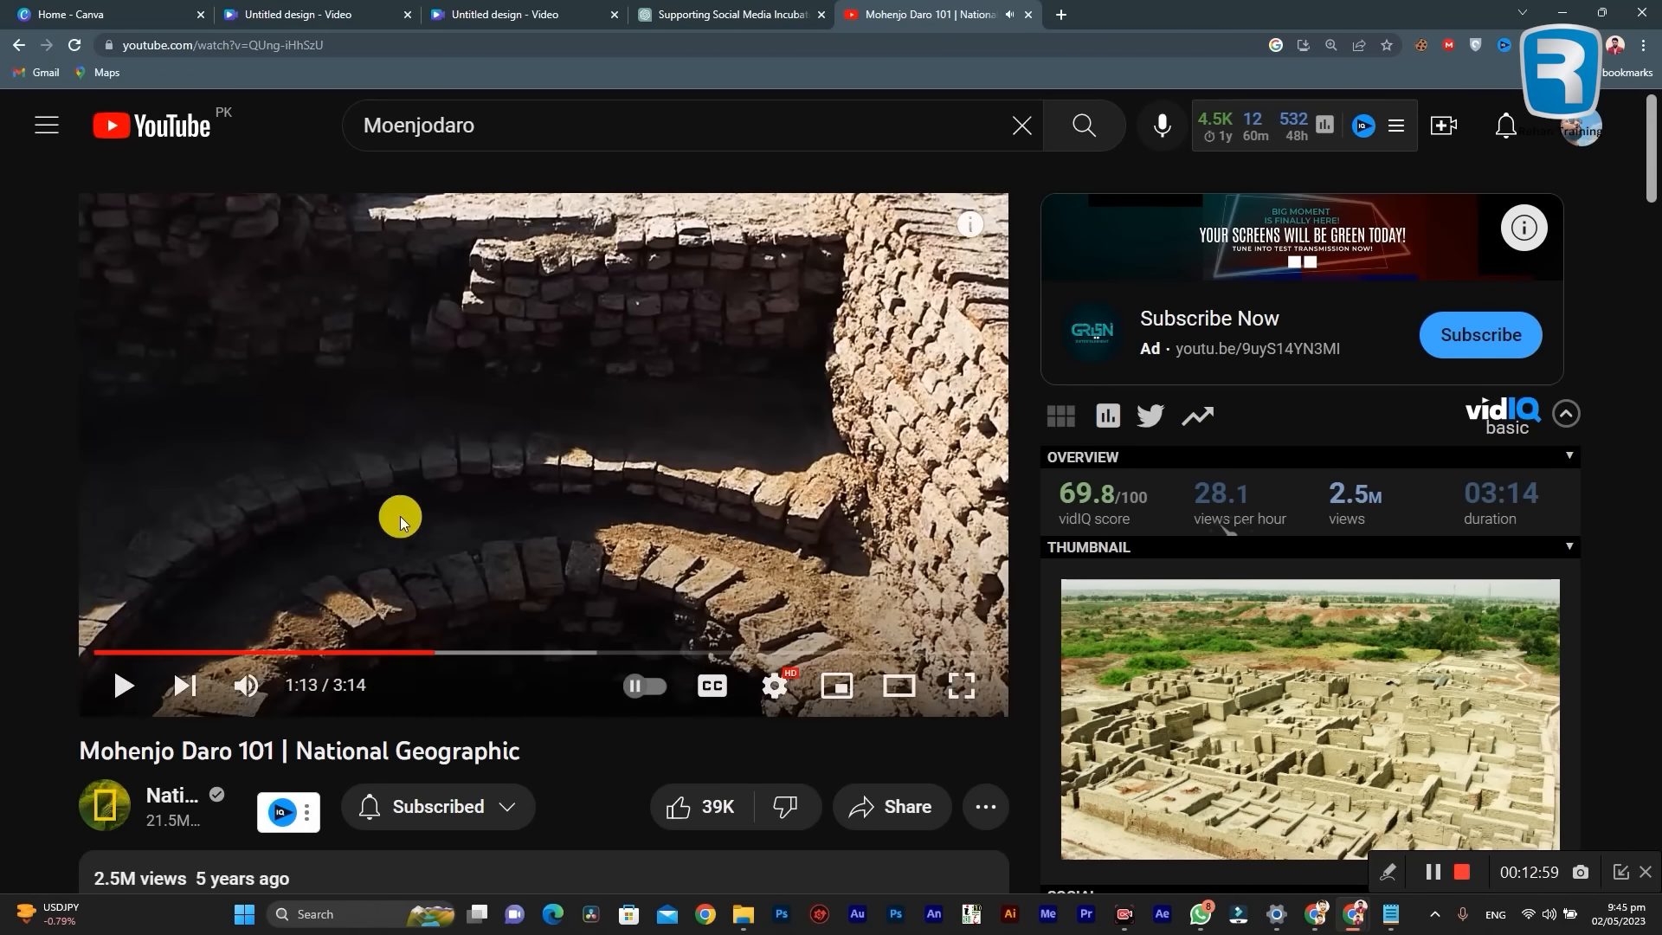
Step: Copy the URL of the Mohenjo Daro 101 video
scroll(494, 483, "down", 4)
scroll(493, 483, "up", 4)
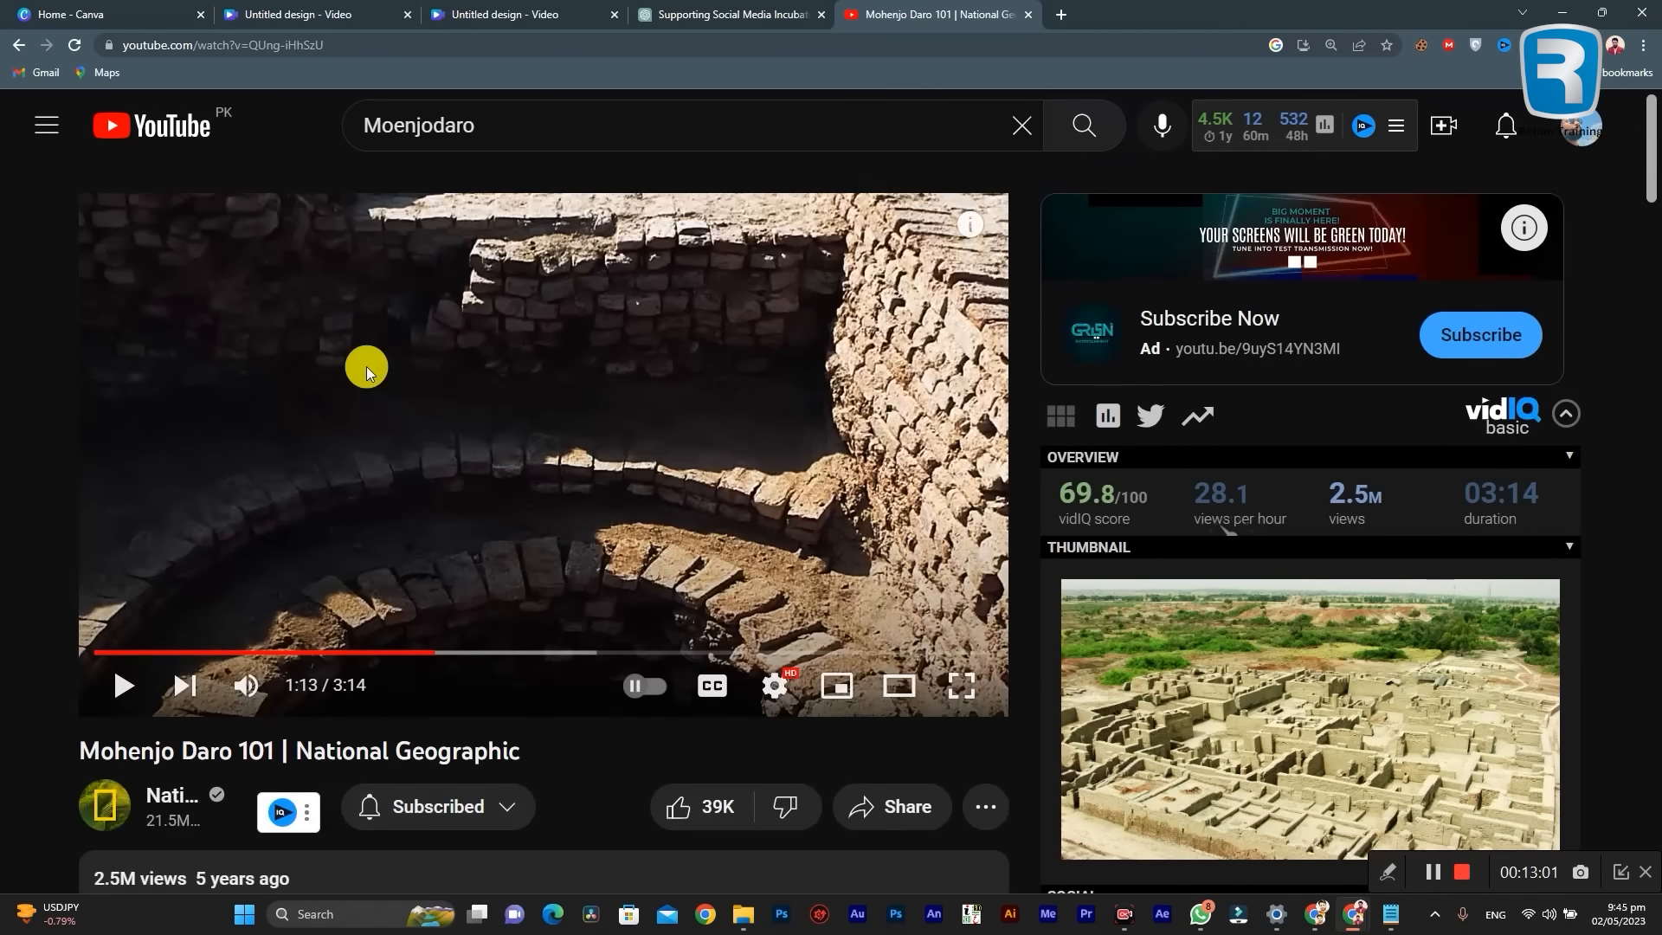
right_click(364, 364)
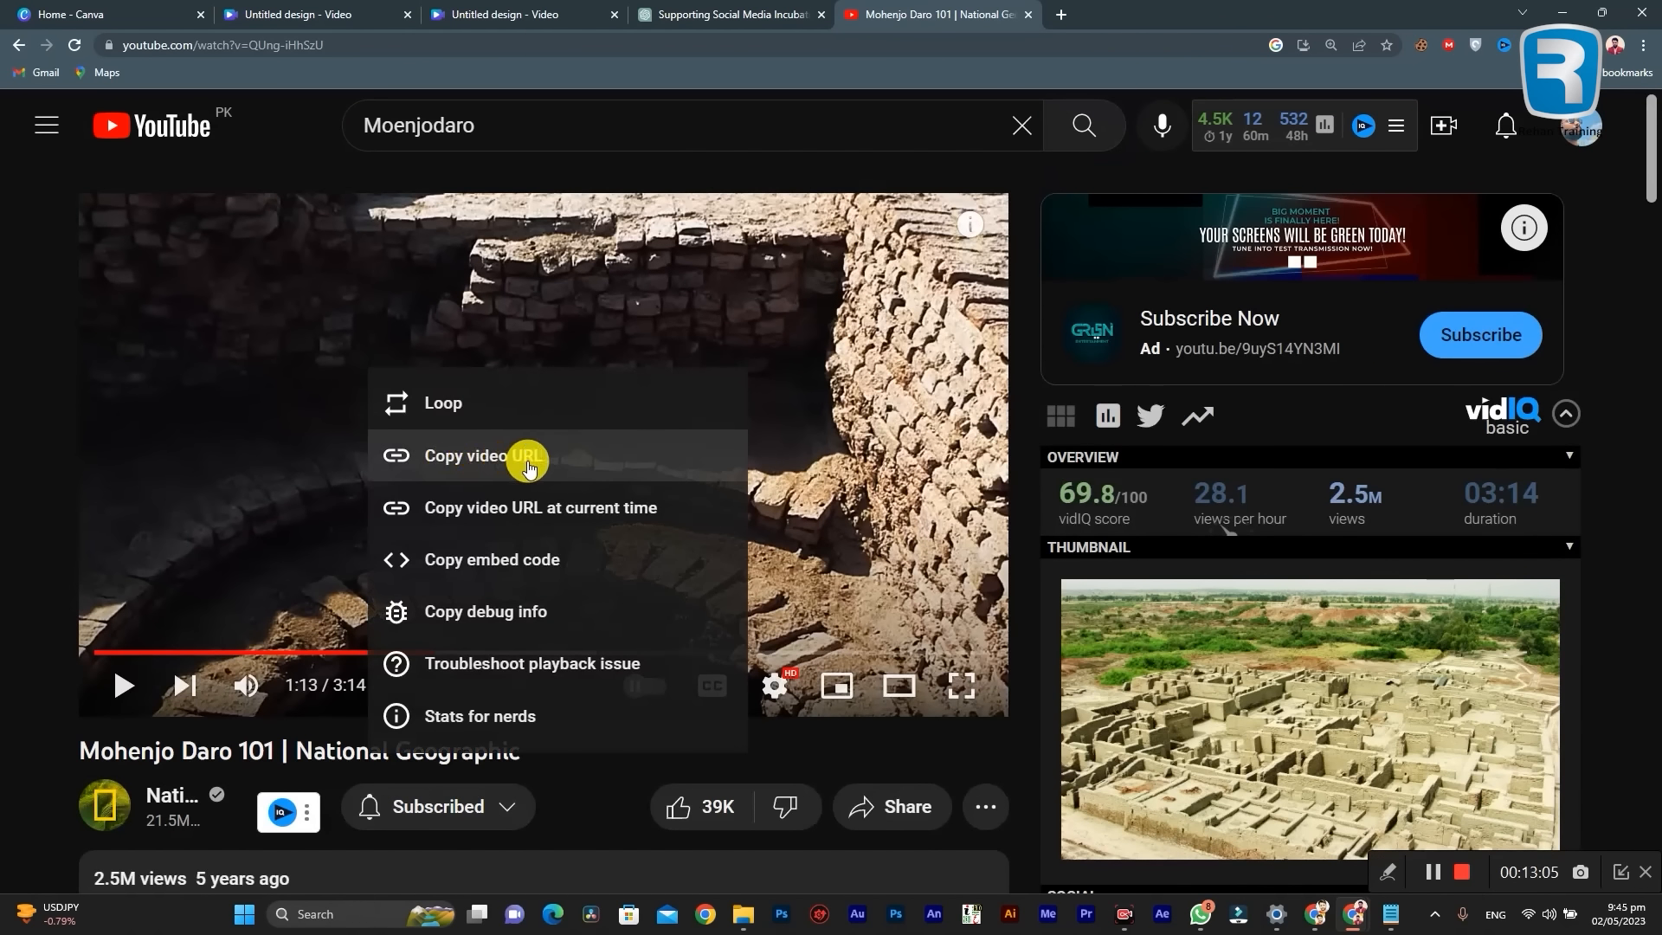
left_click(530, 464)
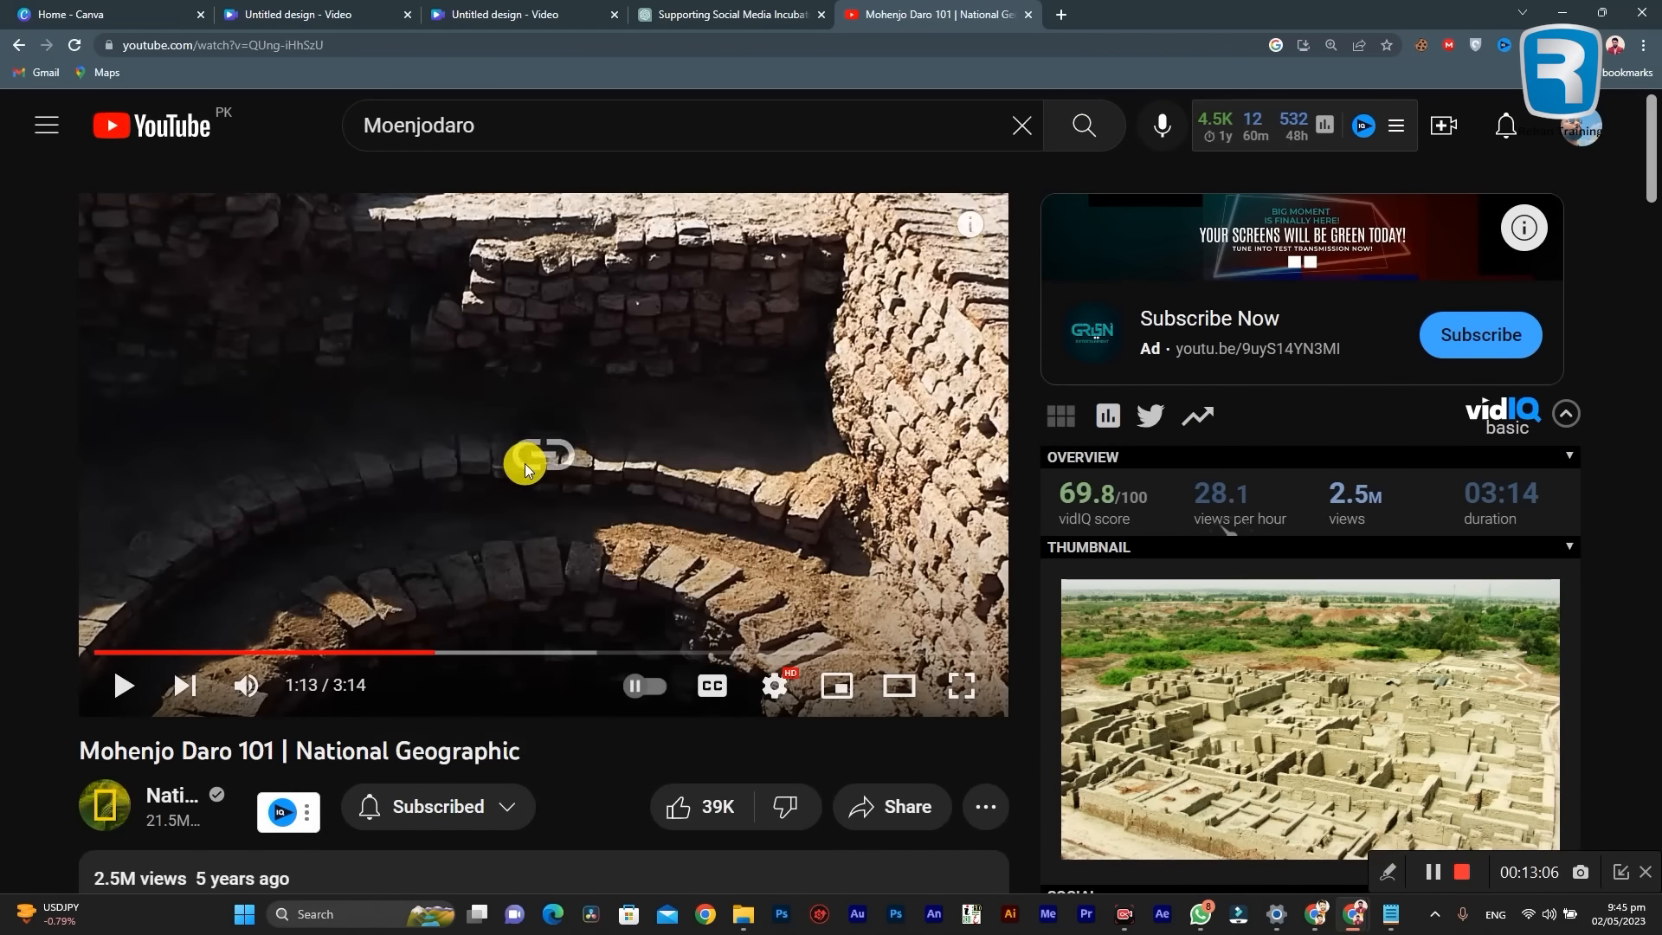
Step: Open the SaveFrom video downloader at en.savefrom.net in a new browser tab
left_click(1069, 21)
left_click(1042, 47)
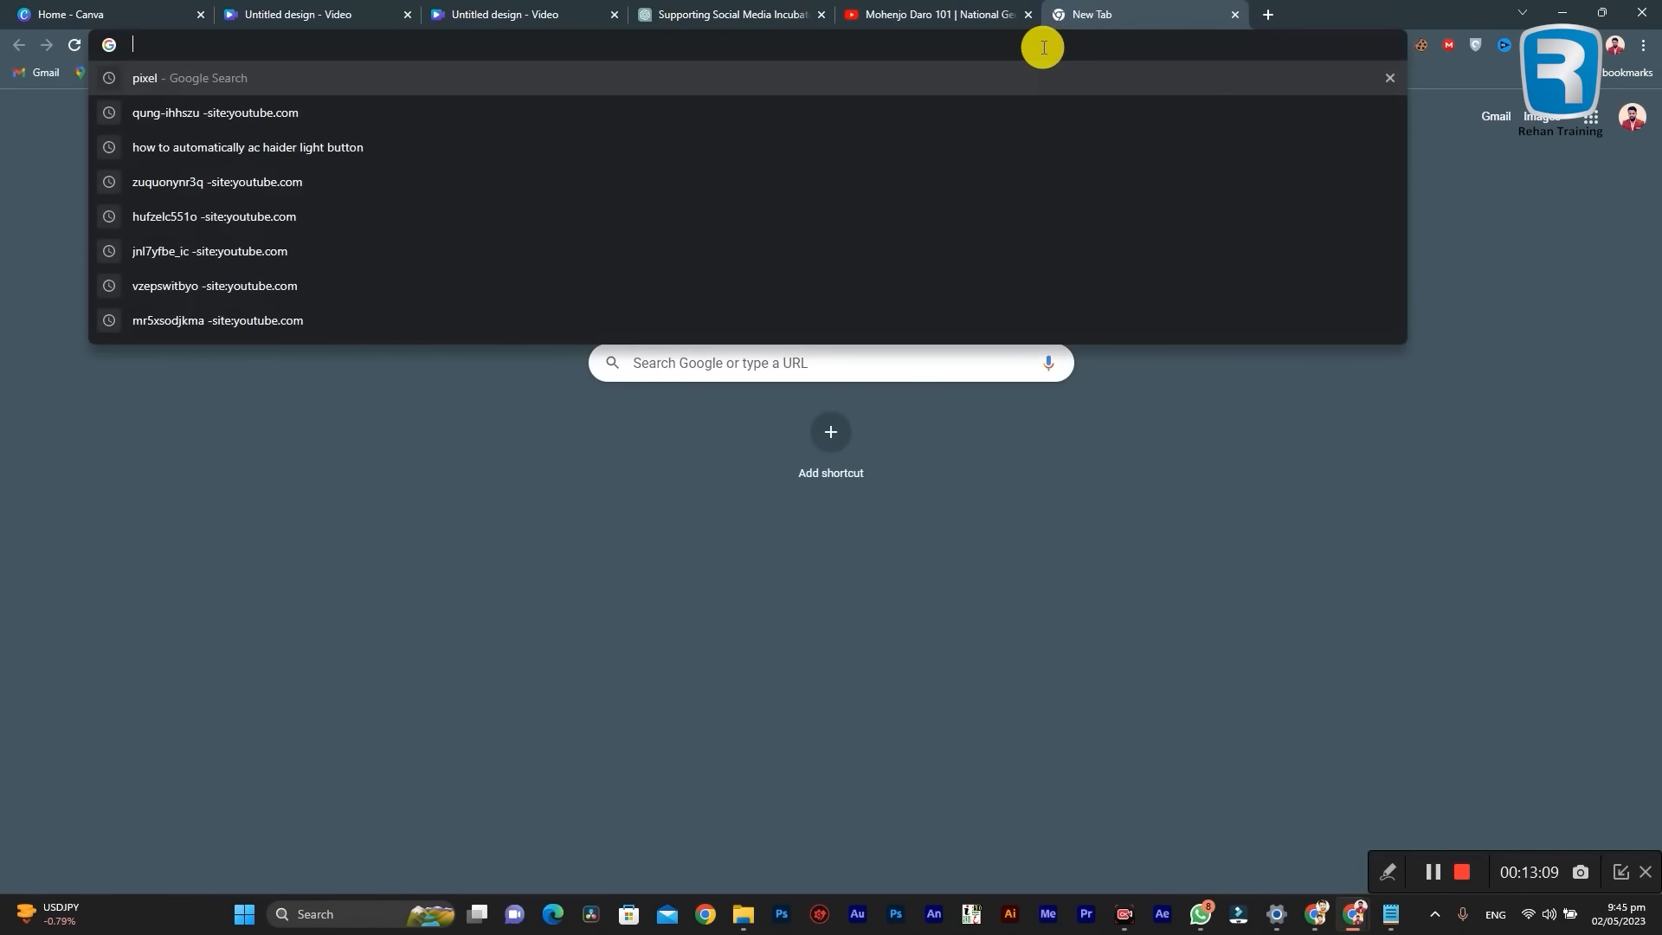
type("sa")
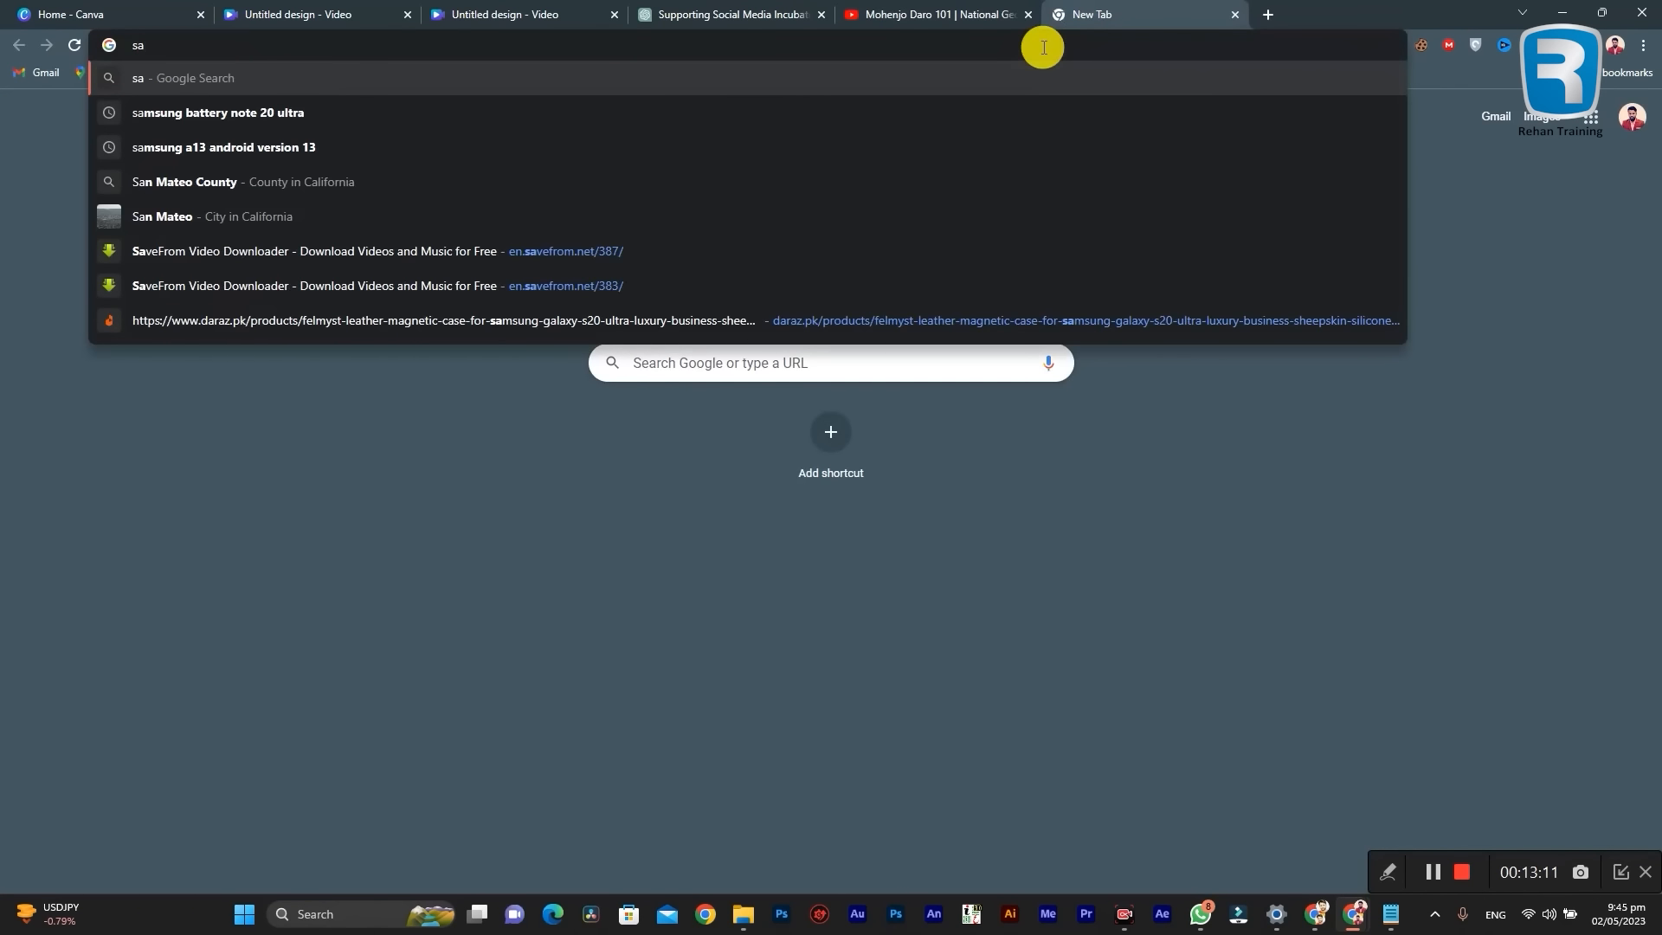
key("BackSpace")
key("BackSpace")
key("Escape")
type("save")
key("Return")
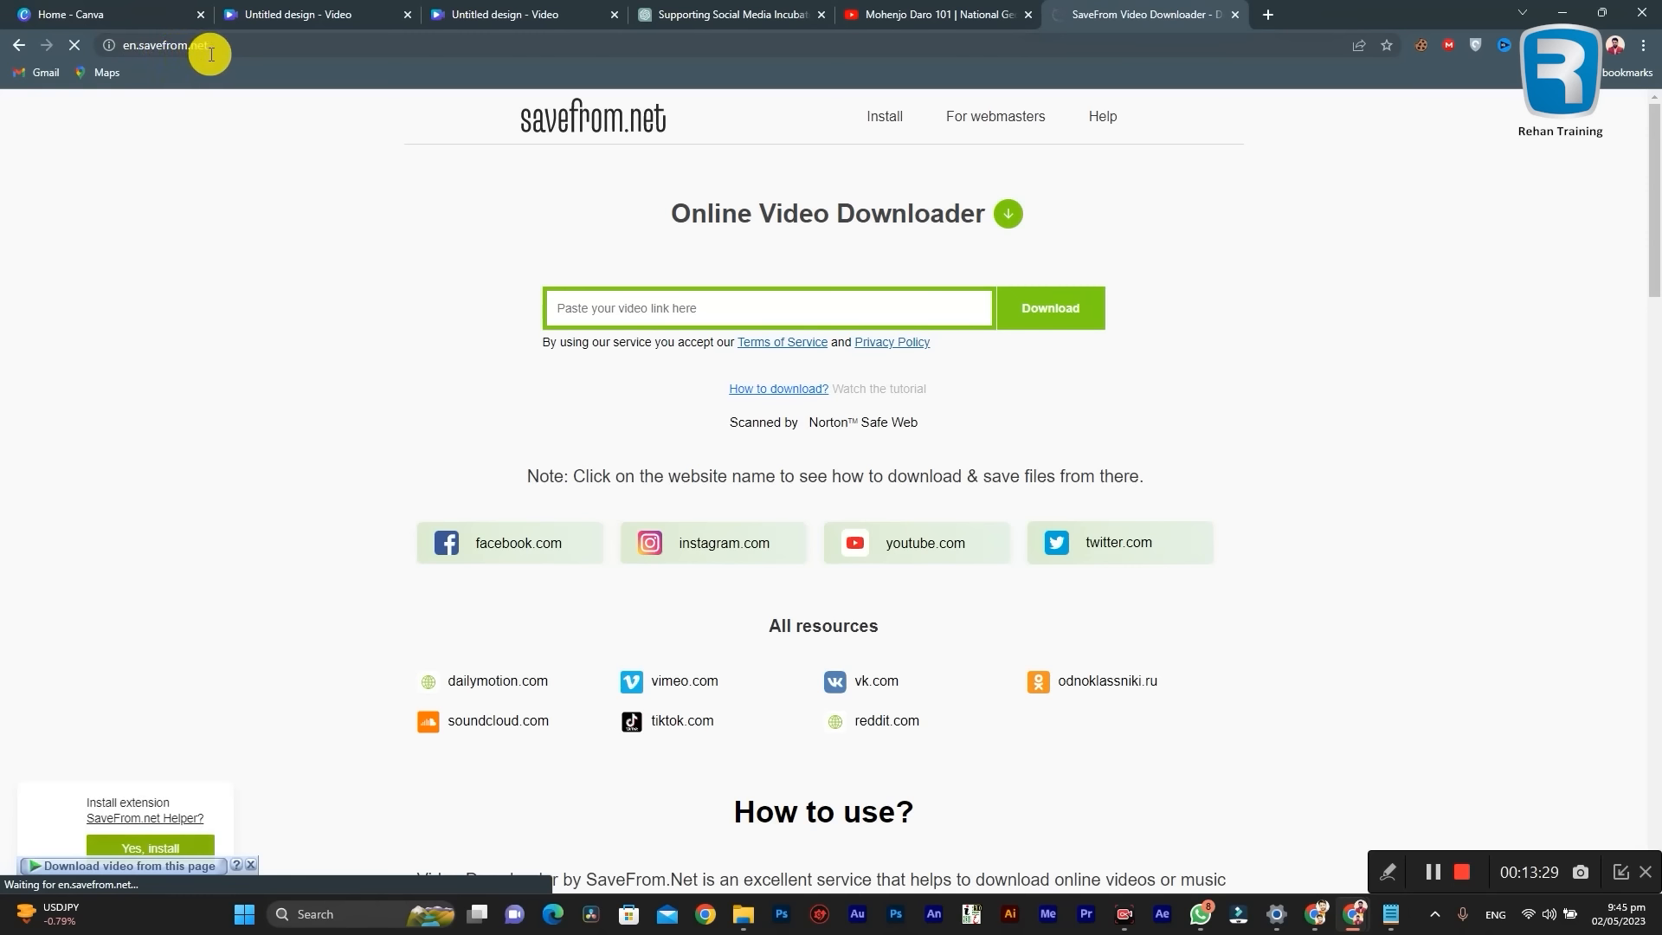
Step: Paste the copied video URL into the SaveFrom link field to load the download options
left_click(657, 305)
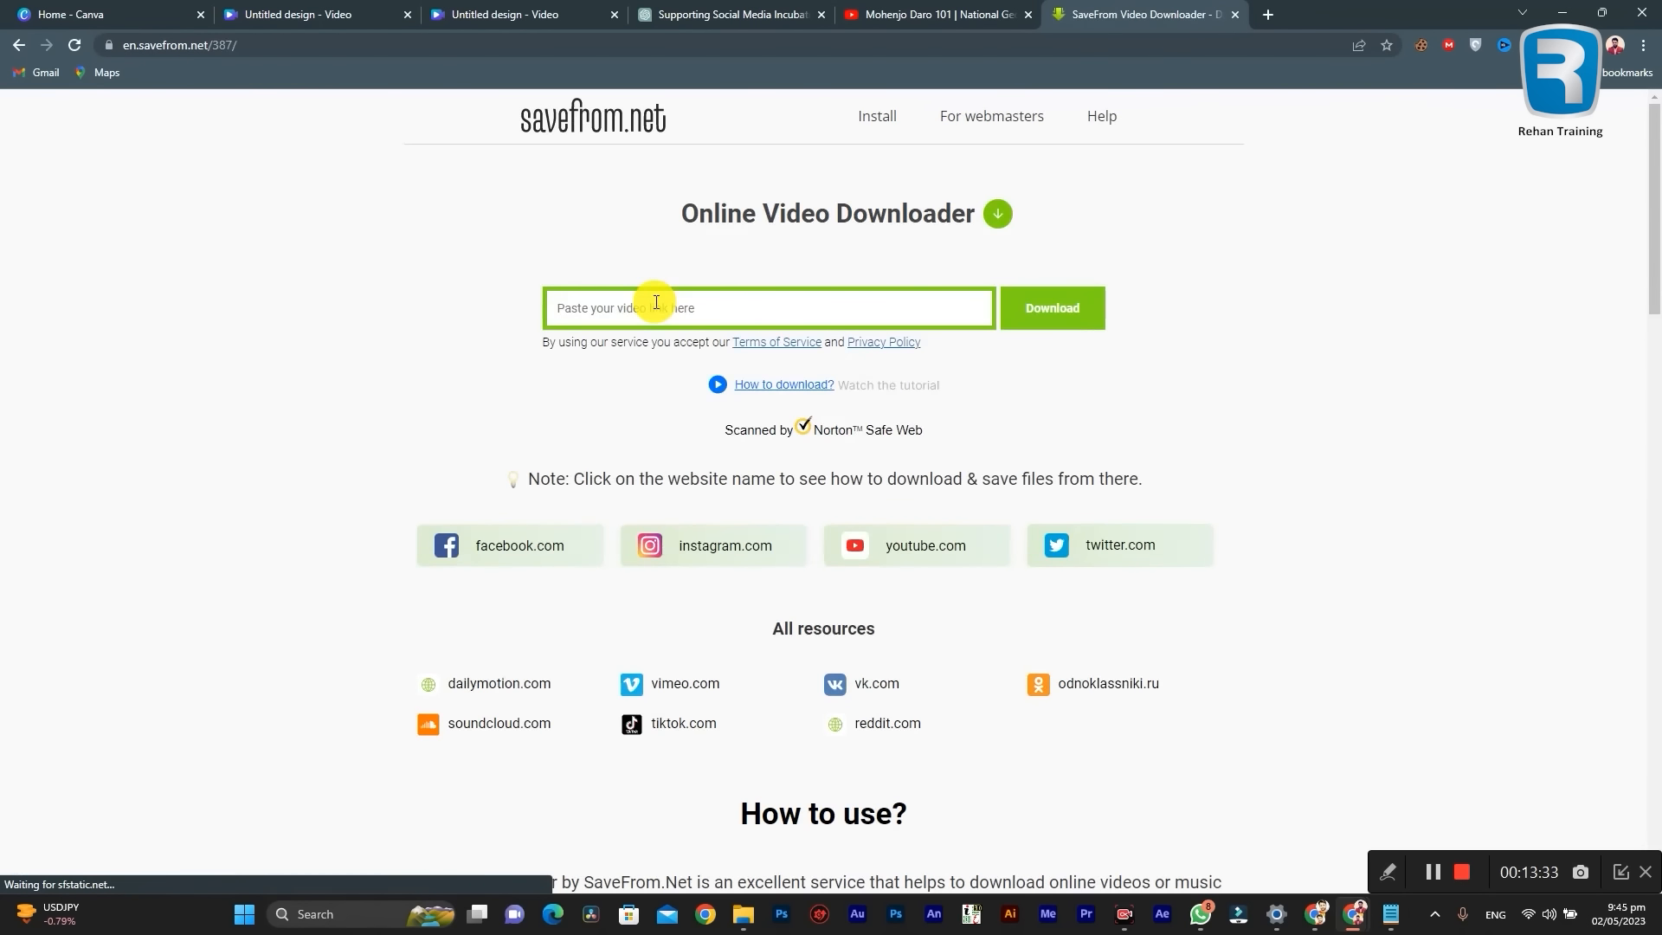
right_click(656, 302)
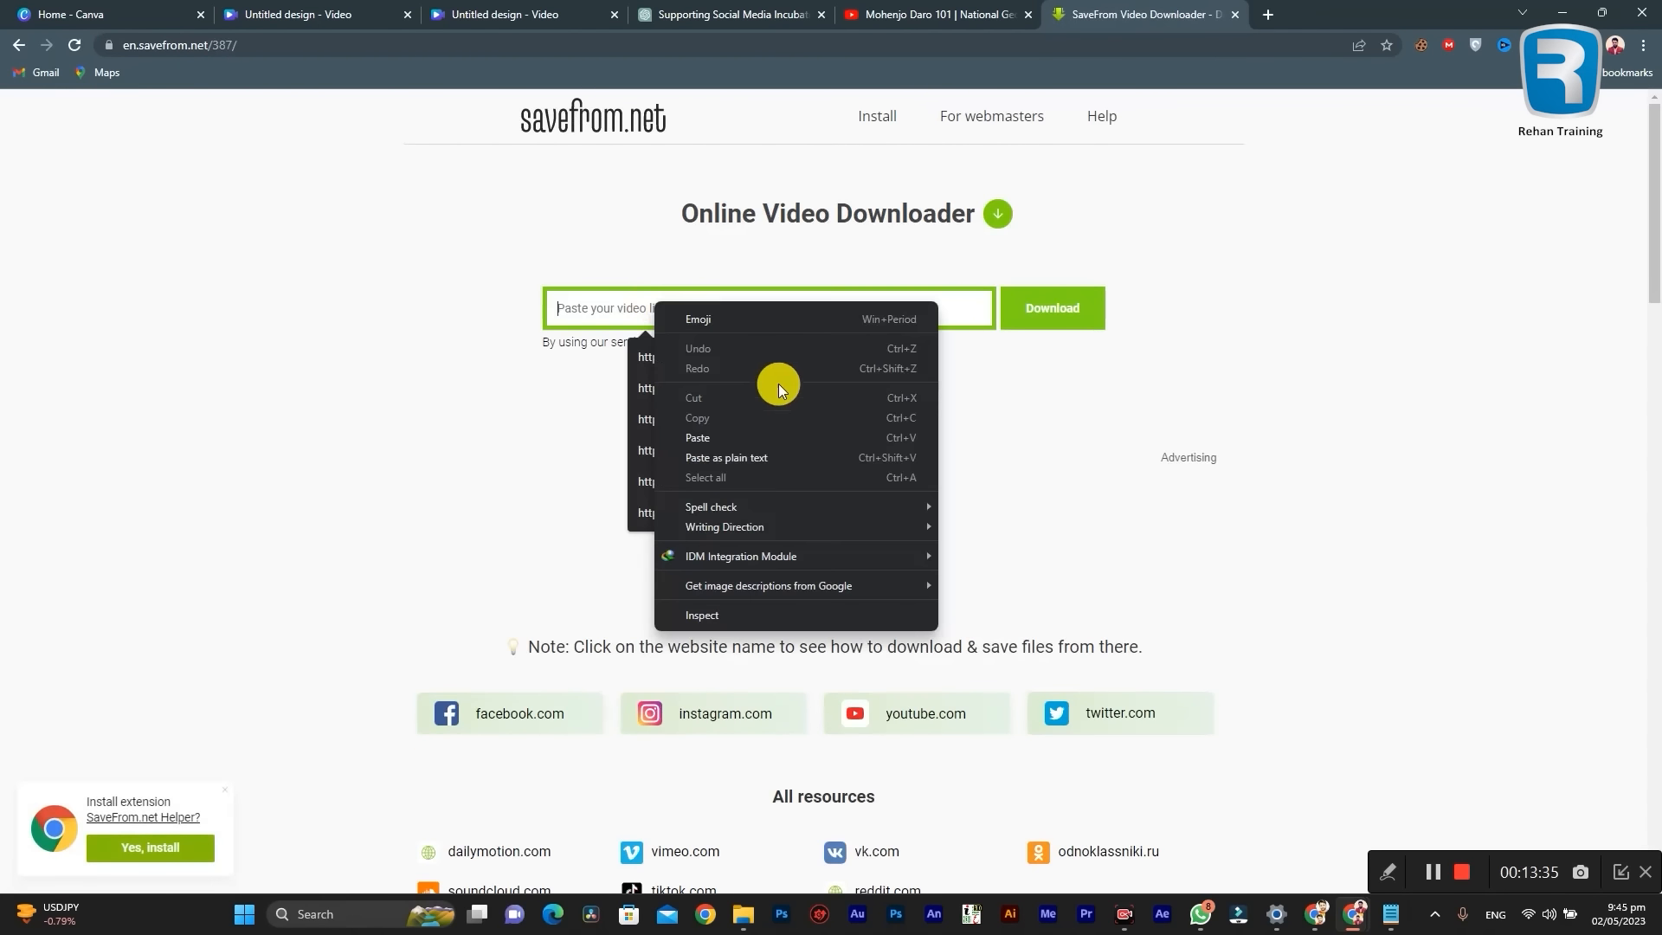
left_click(719, 431)
left_click(350, 269)
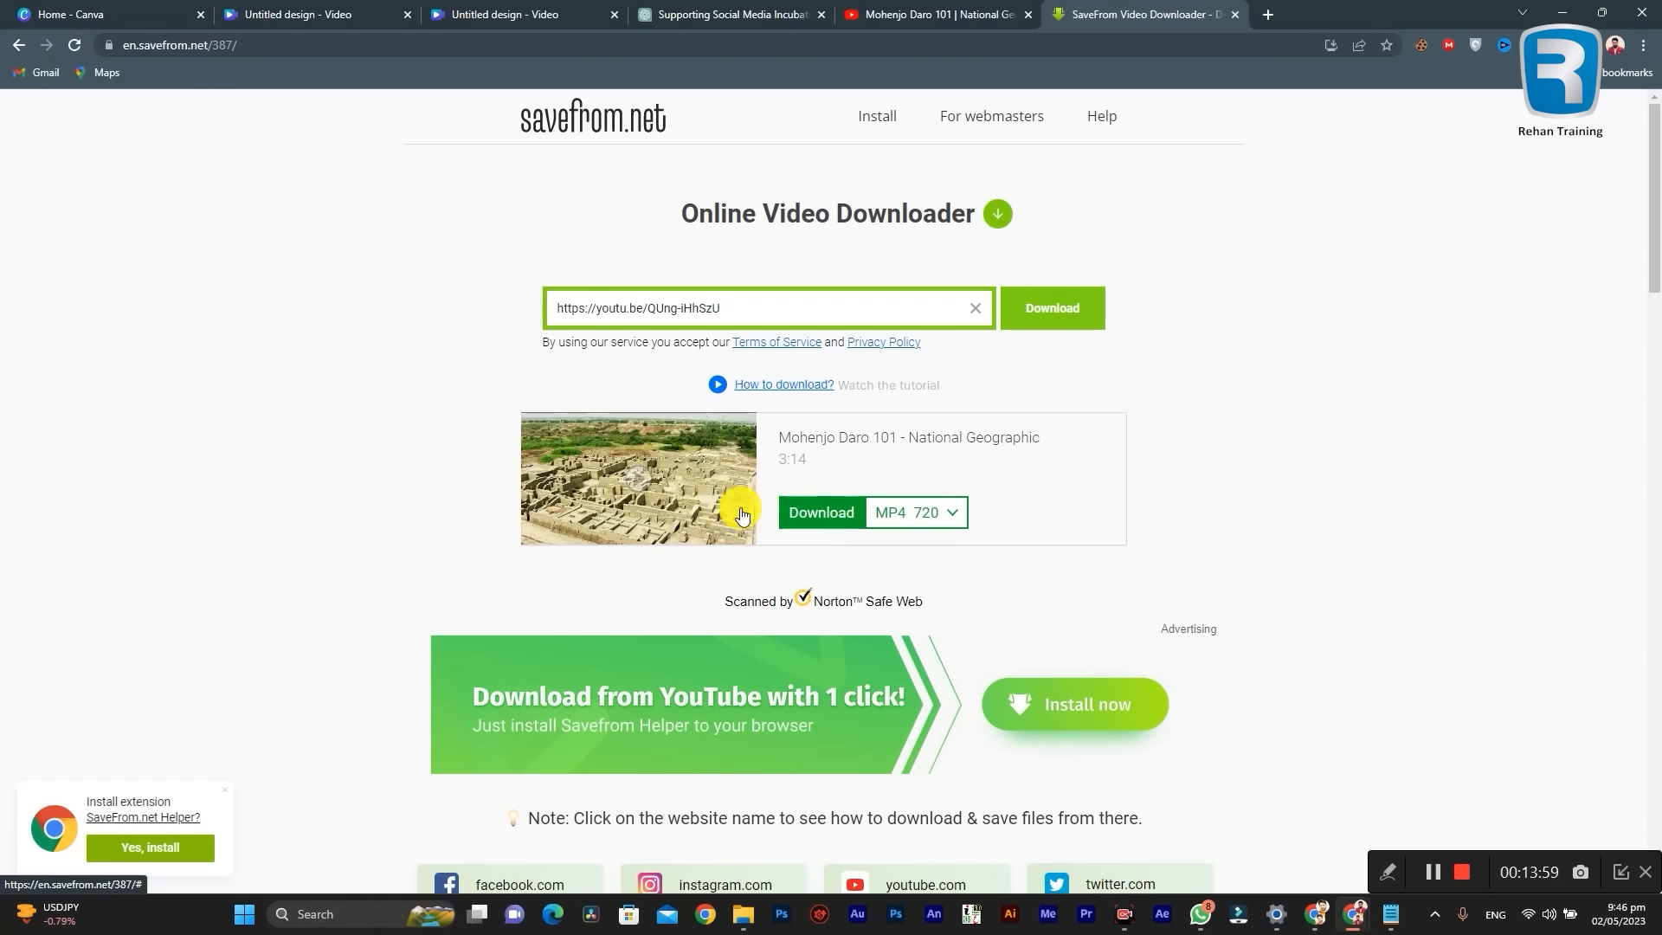
Step: Download the video as MP4 720 into the Video category, closing the advertising tab and the SaveFrom Helper offer
left_click(827, 515)
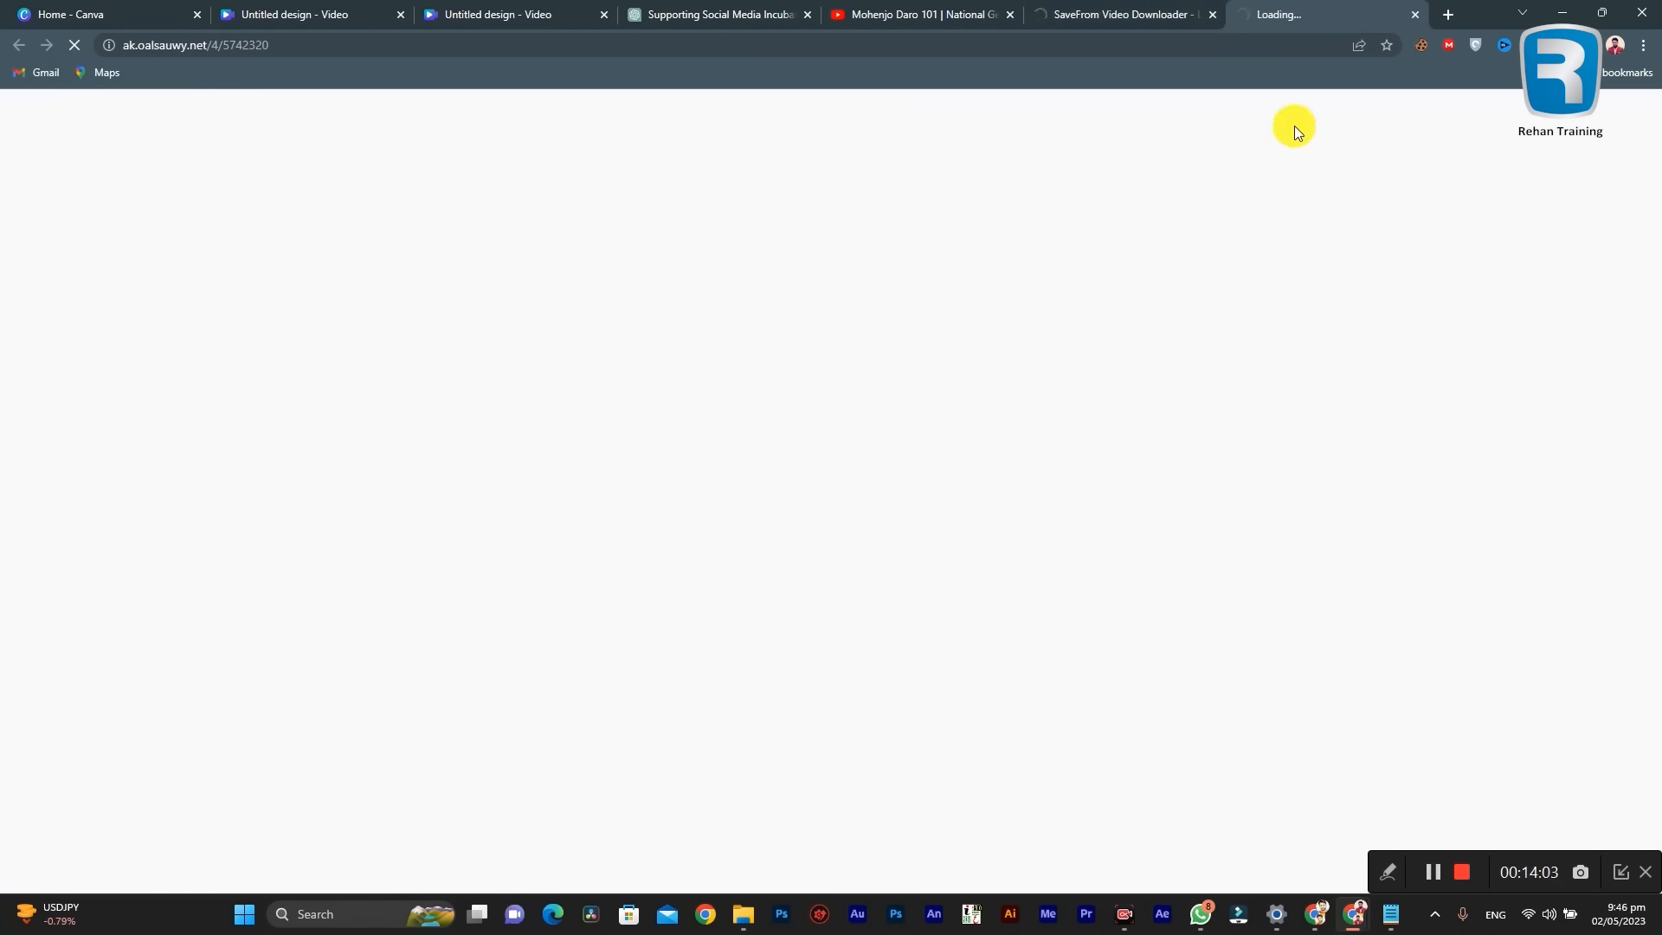
left_click(1415, 15)
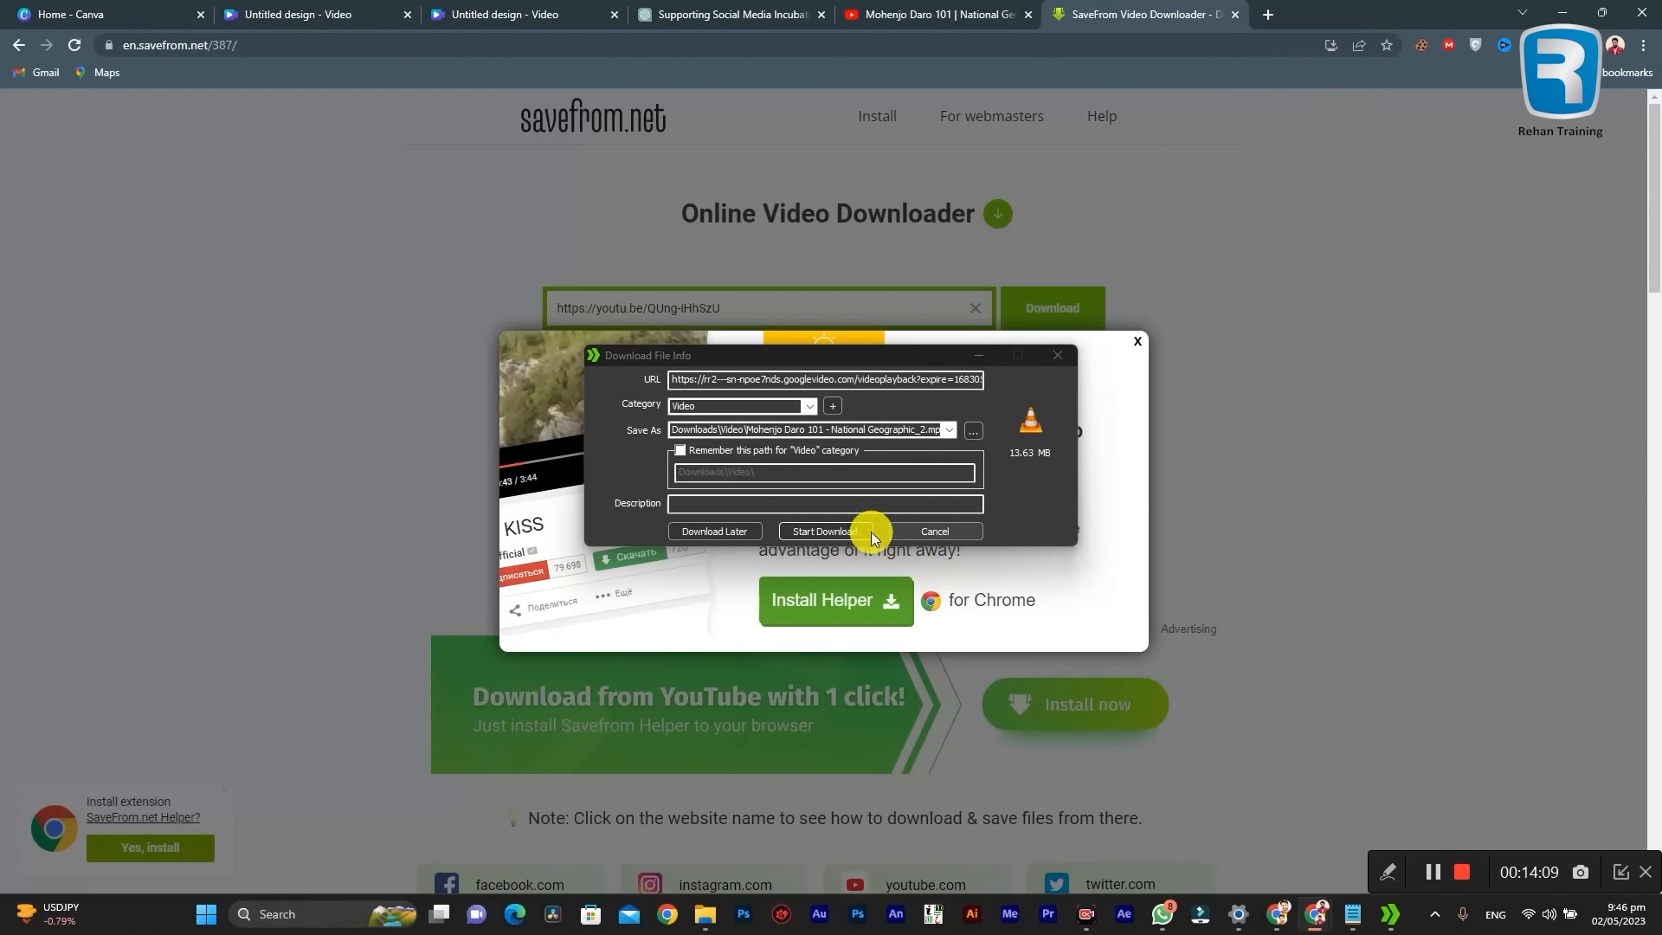
left_click_drag(822, 355, 872, 282)
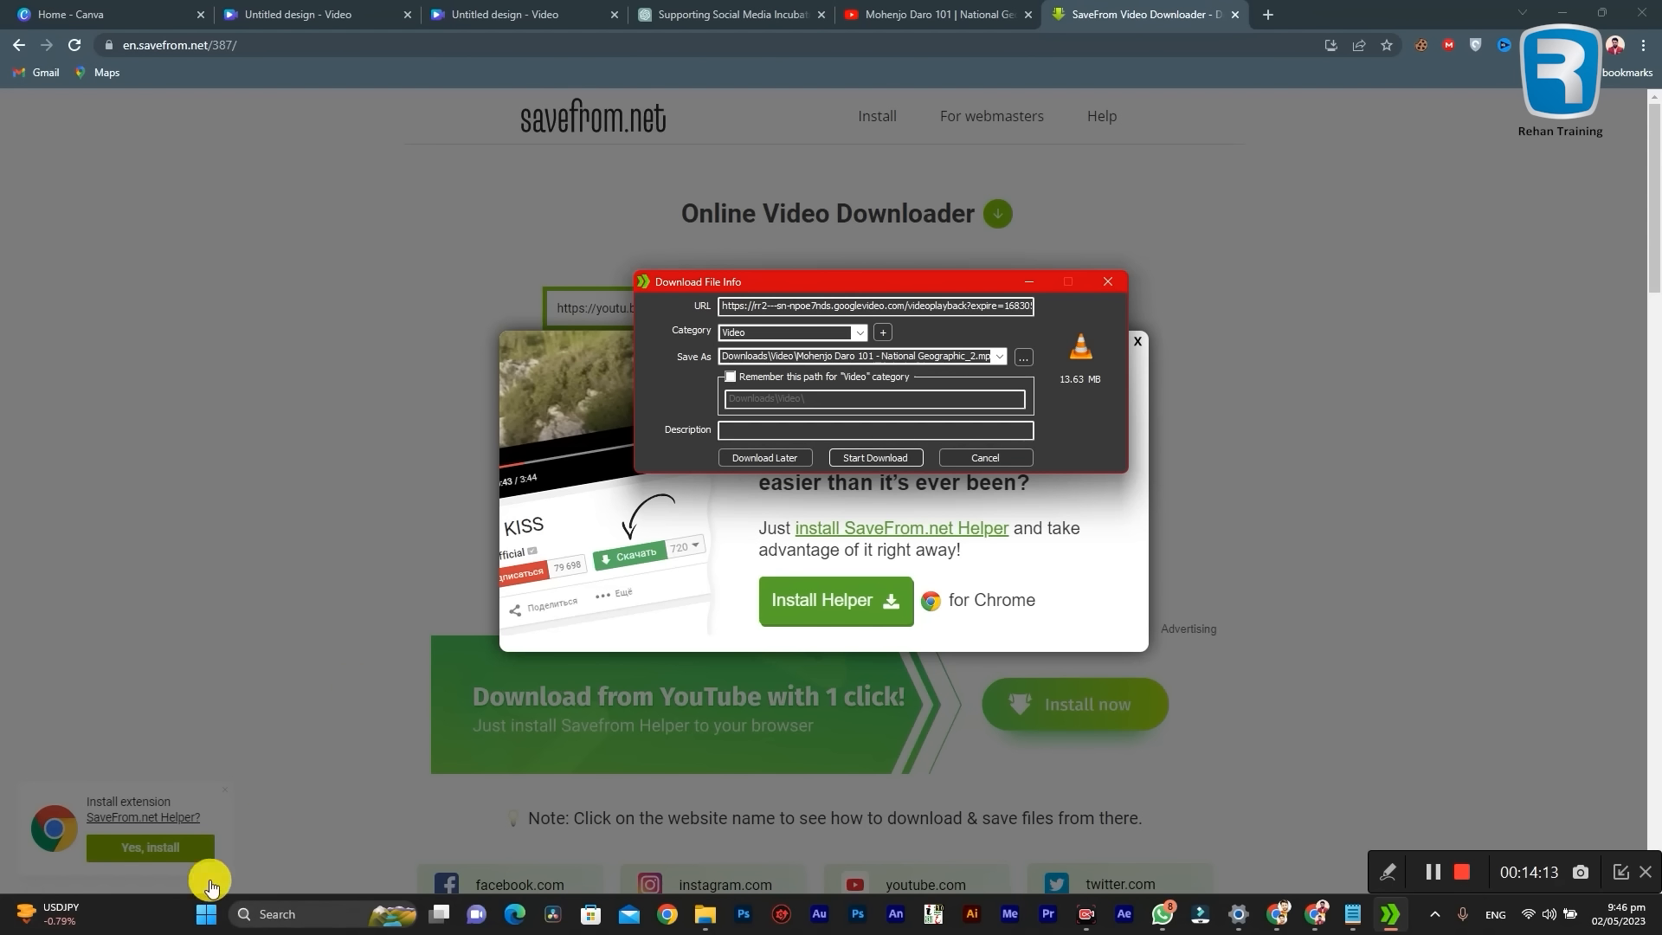
left_click(857, 458)
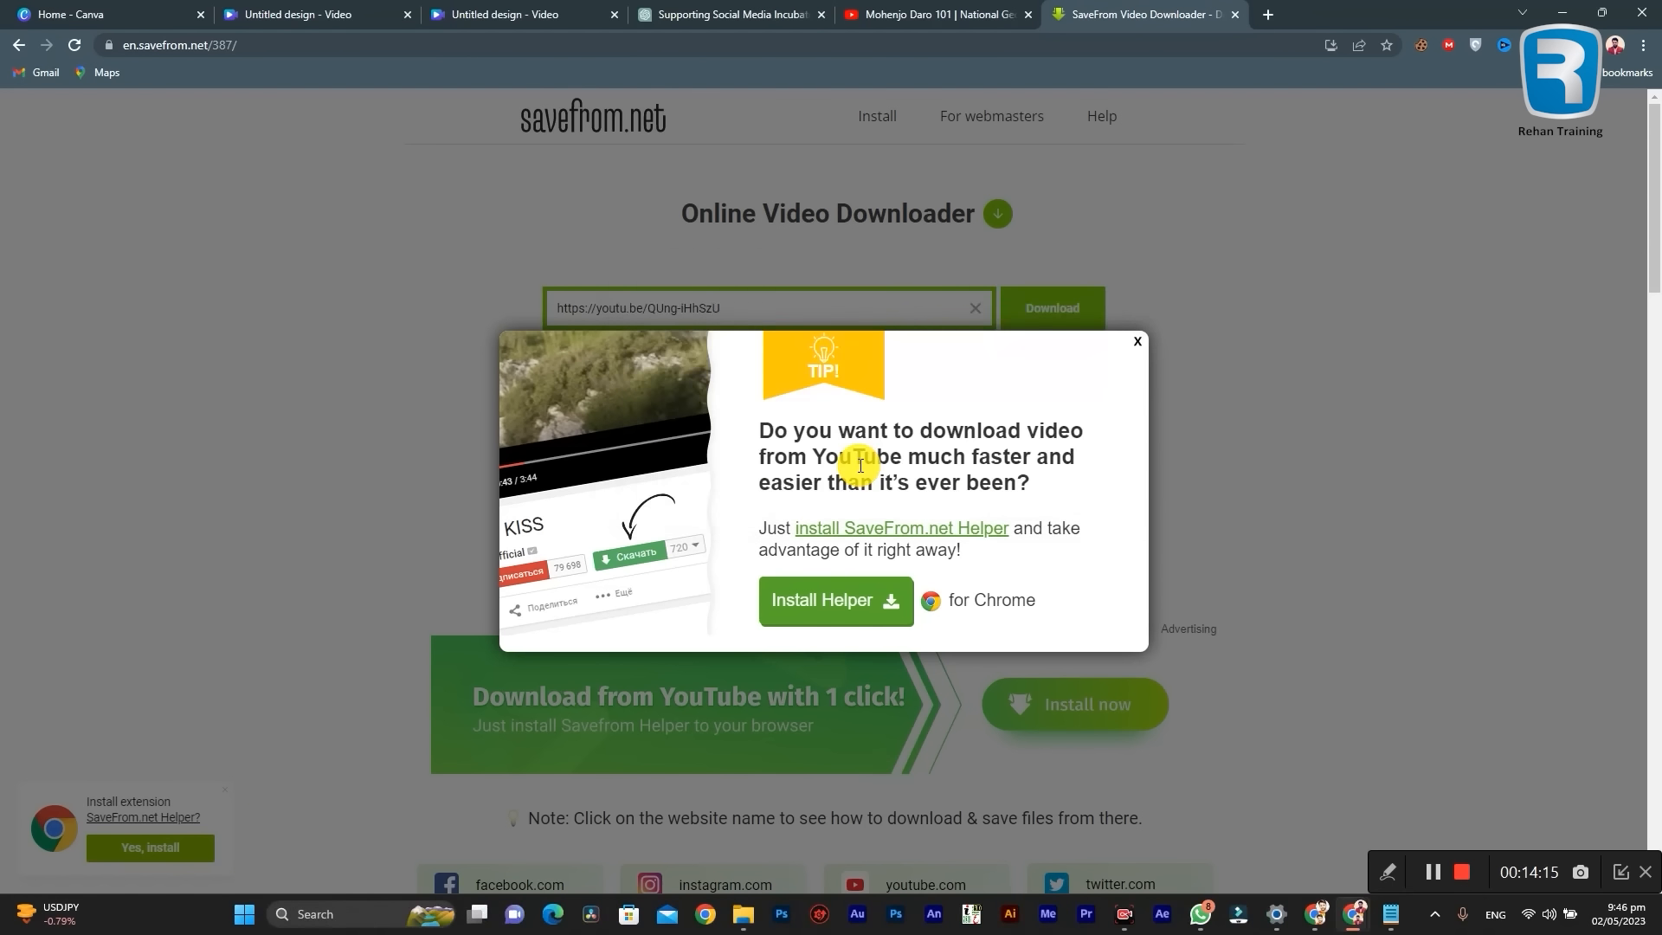
left_click(1159, 337)
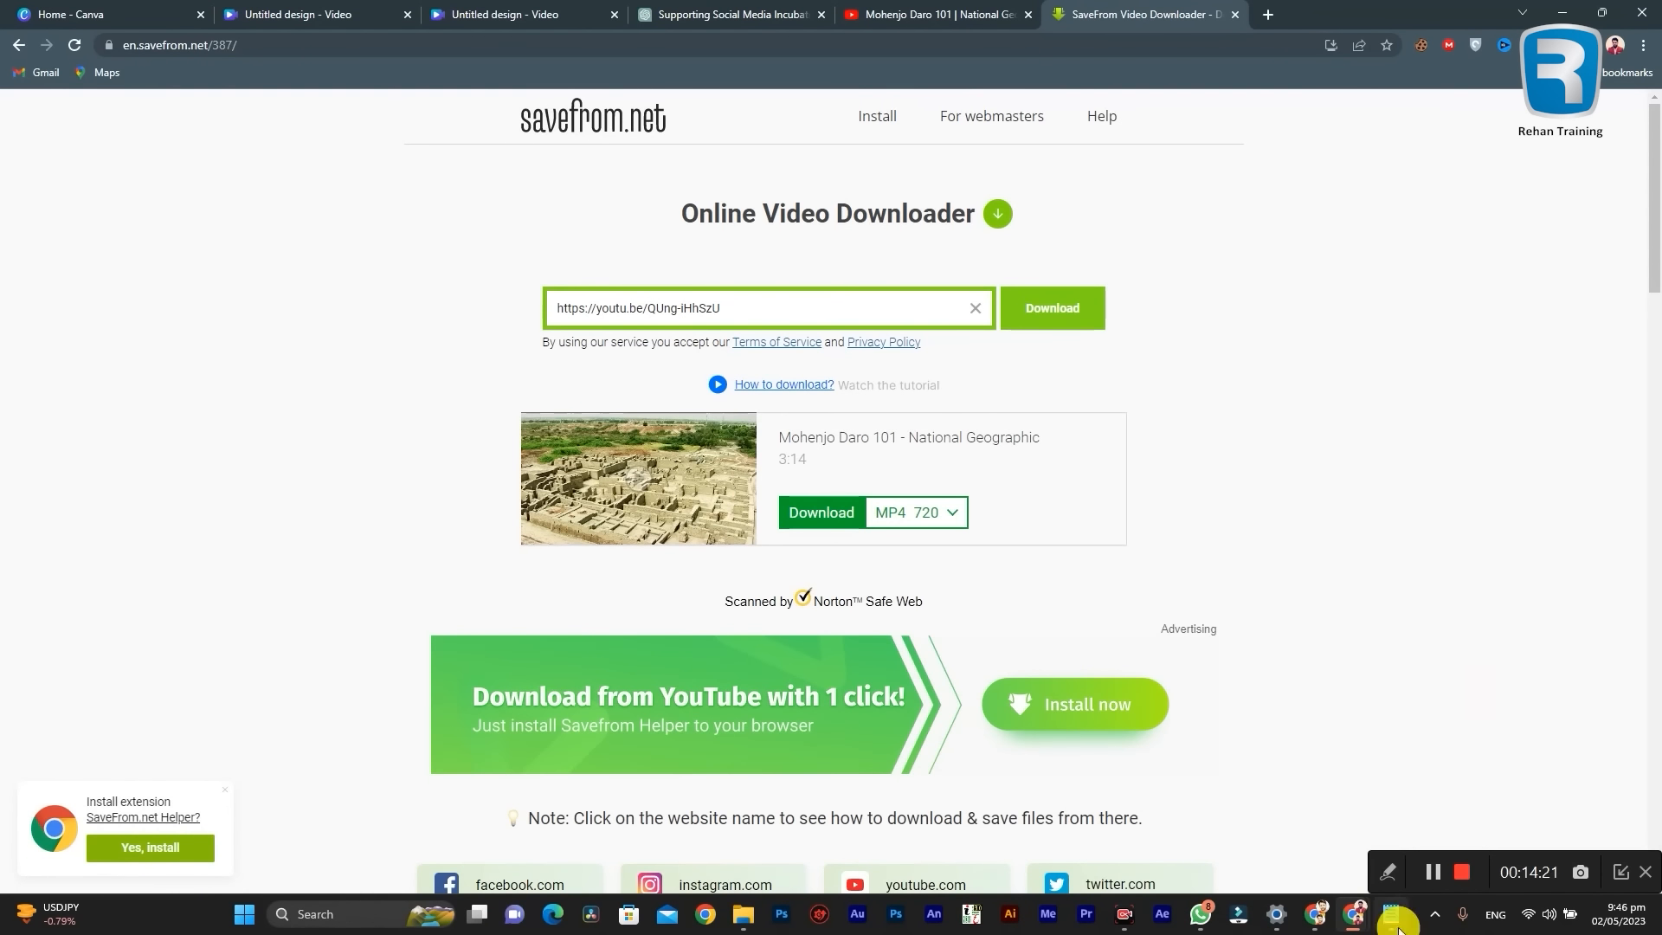
Step: Locate the downloaded Mohenjo Daro 101 file in the Downloads Video folder, play it in VLC and pause it
left_click(1434, 915)
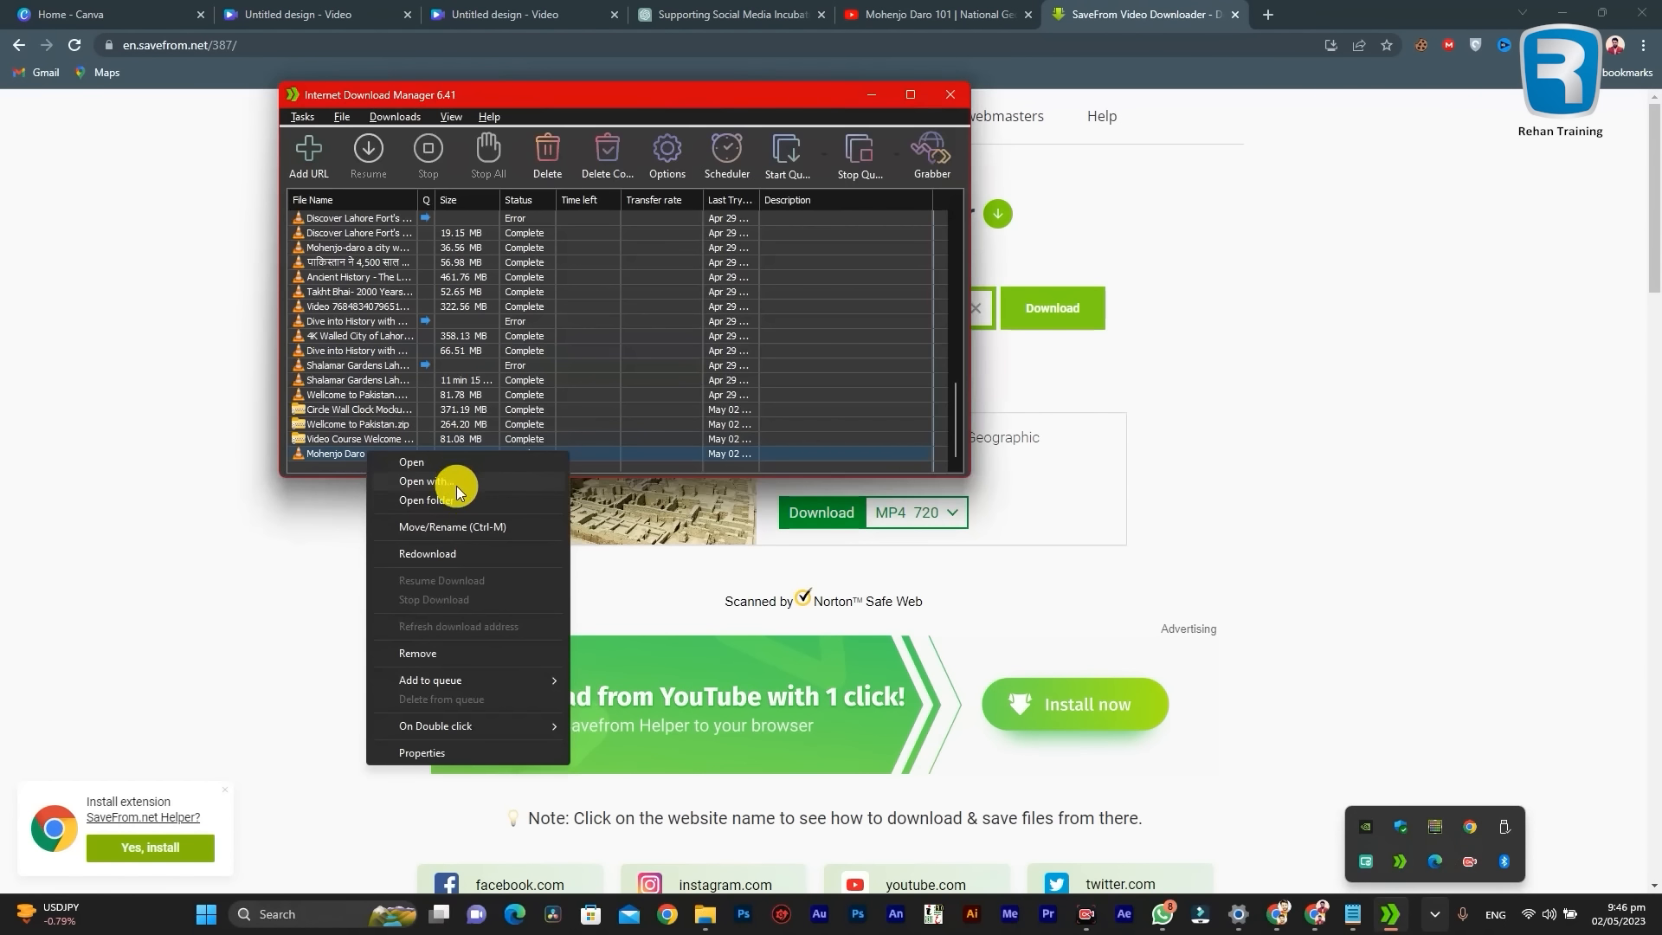
left_click(450, 495)
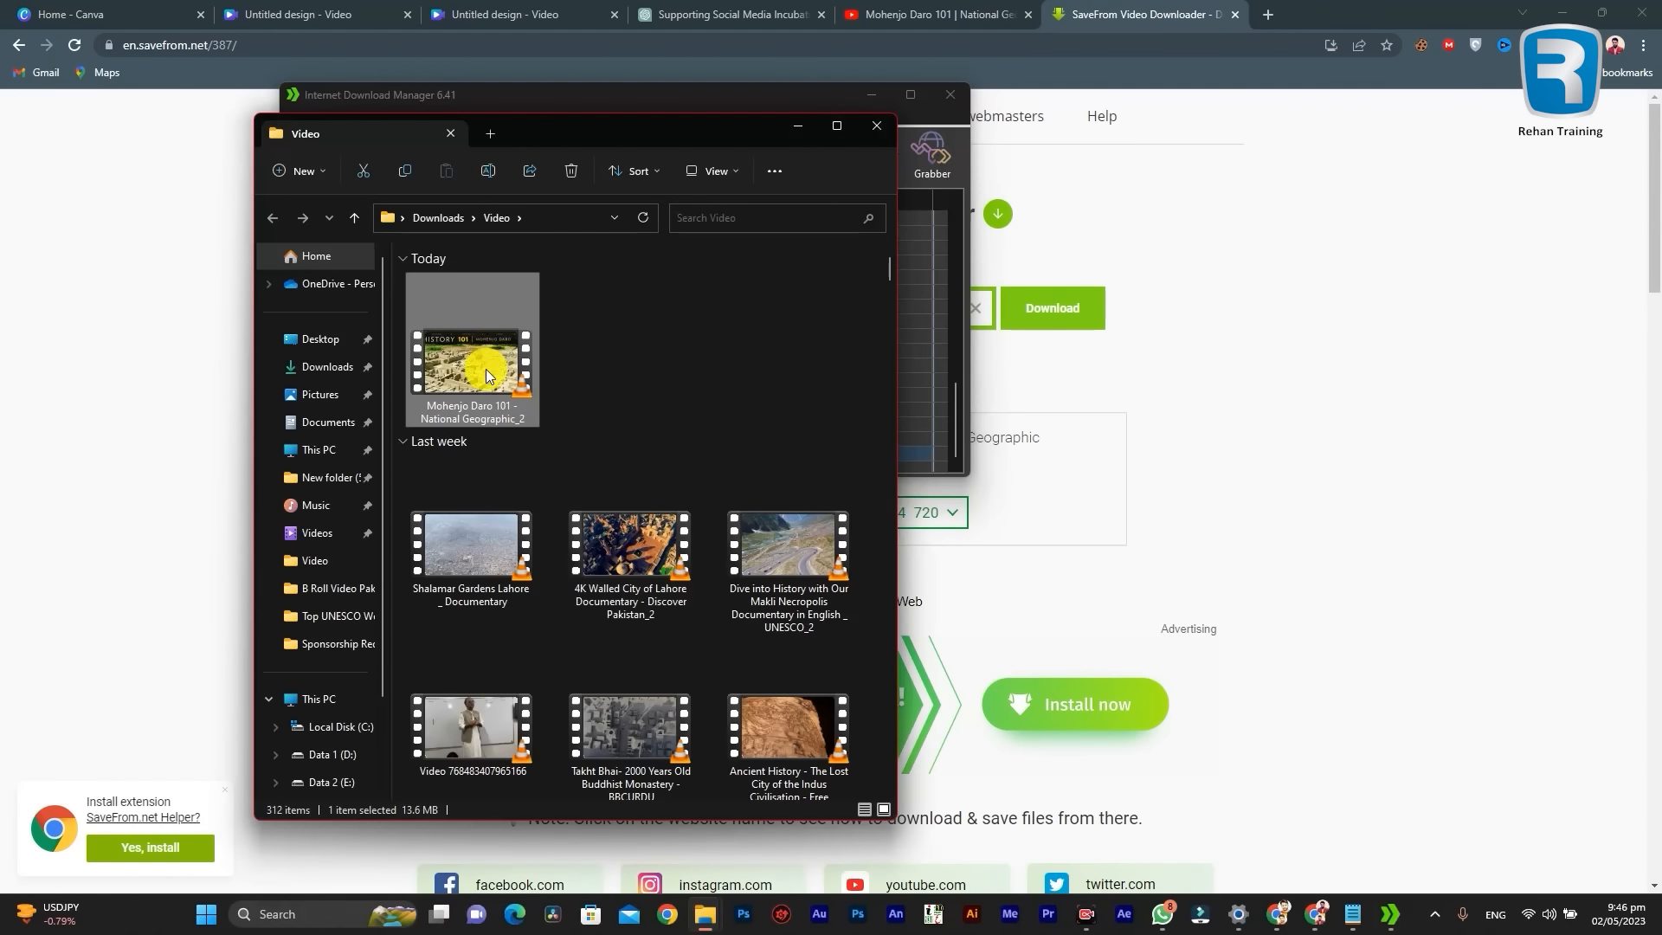
double_click(529, 407)
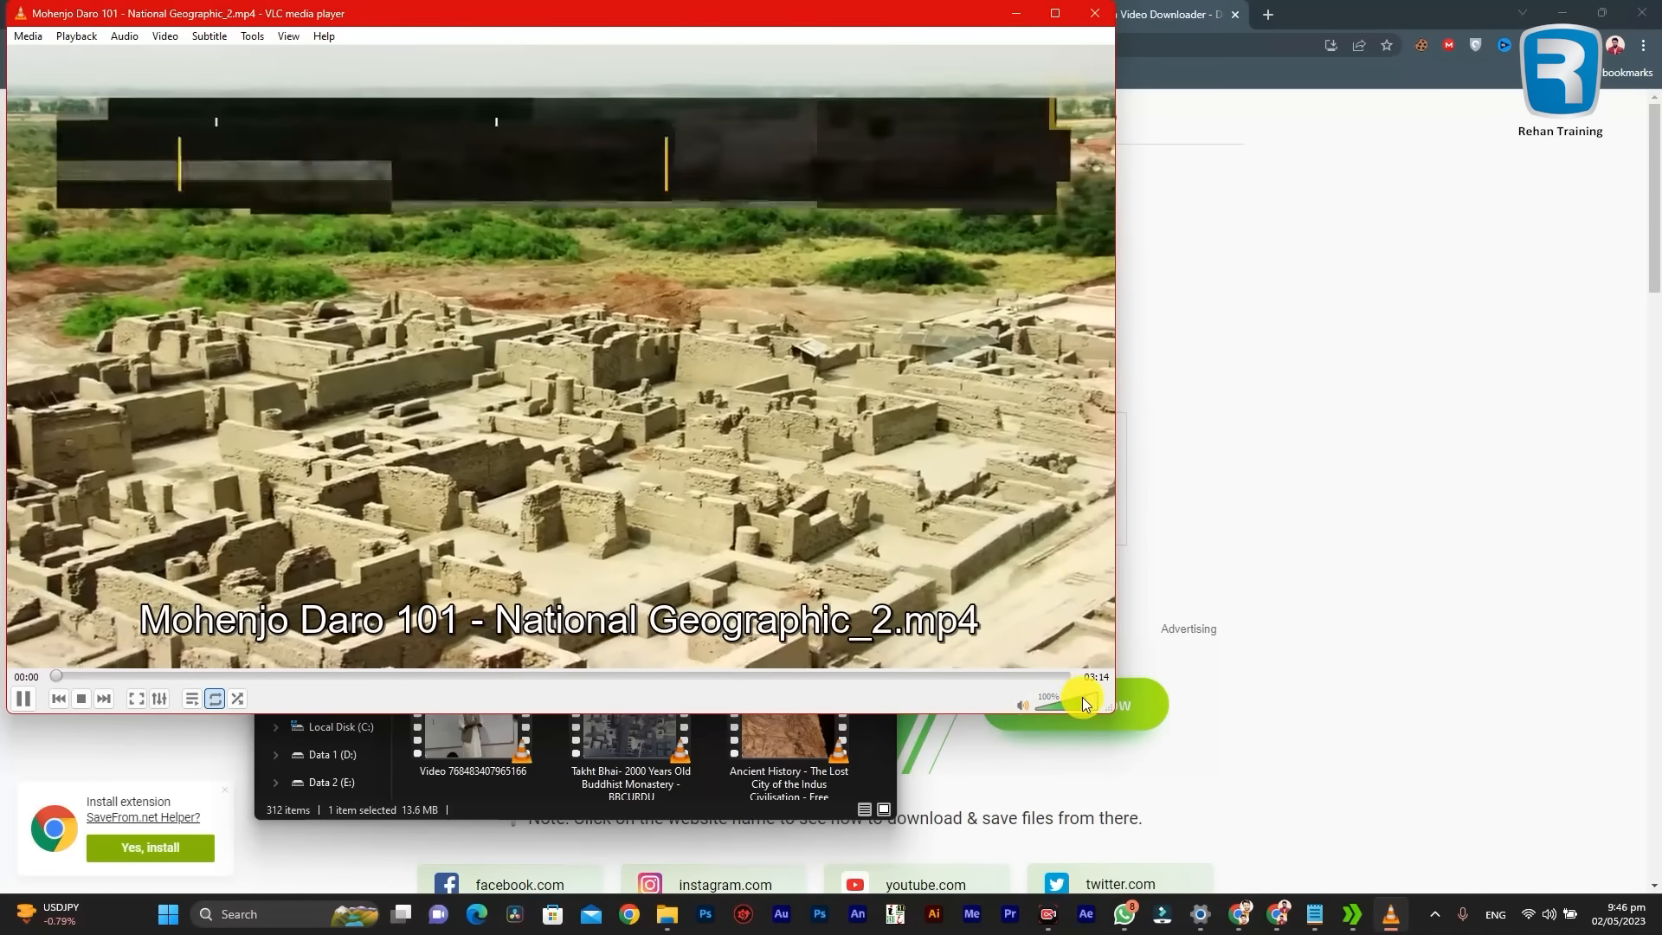
left_click(23, 699)
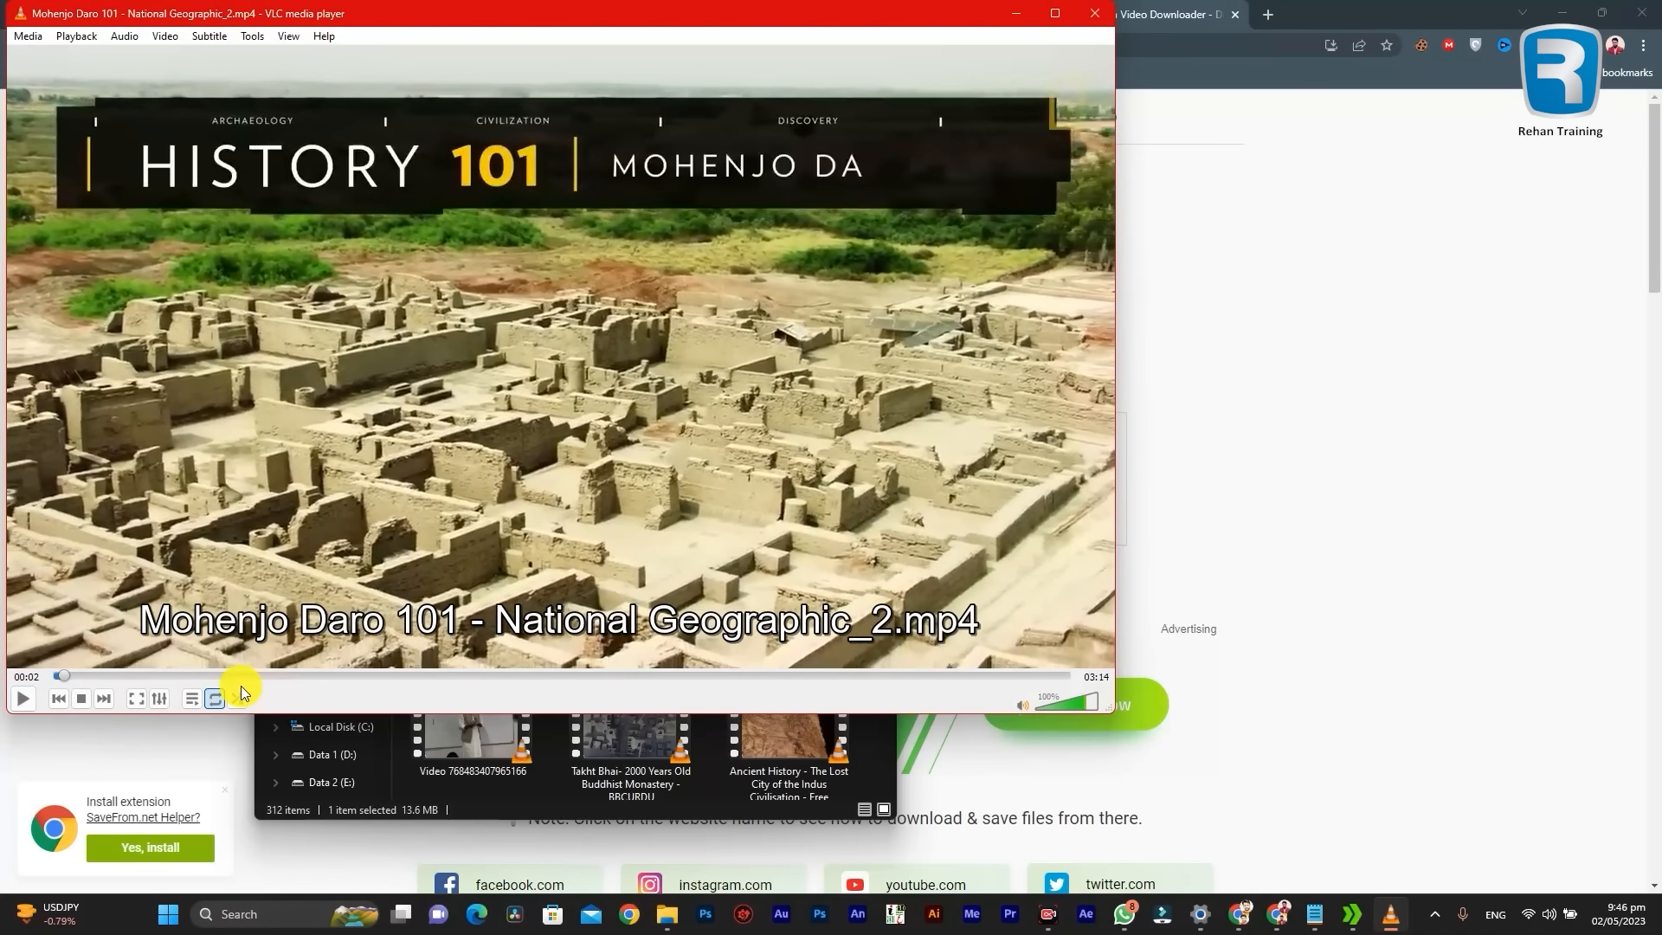
Step: Skim ahead in the Mohenjo Daro 101 video, return it to the start and close the player
left_click(325, 675)
left_click_drag(325, 681, 29, 671)
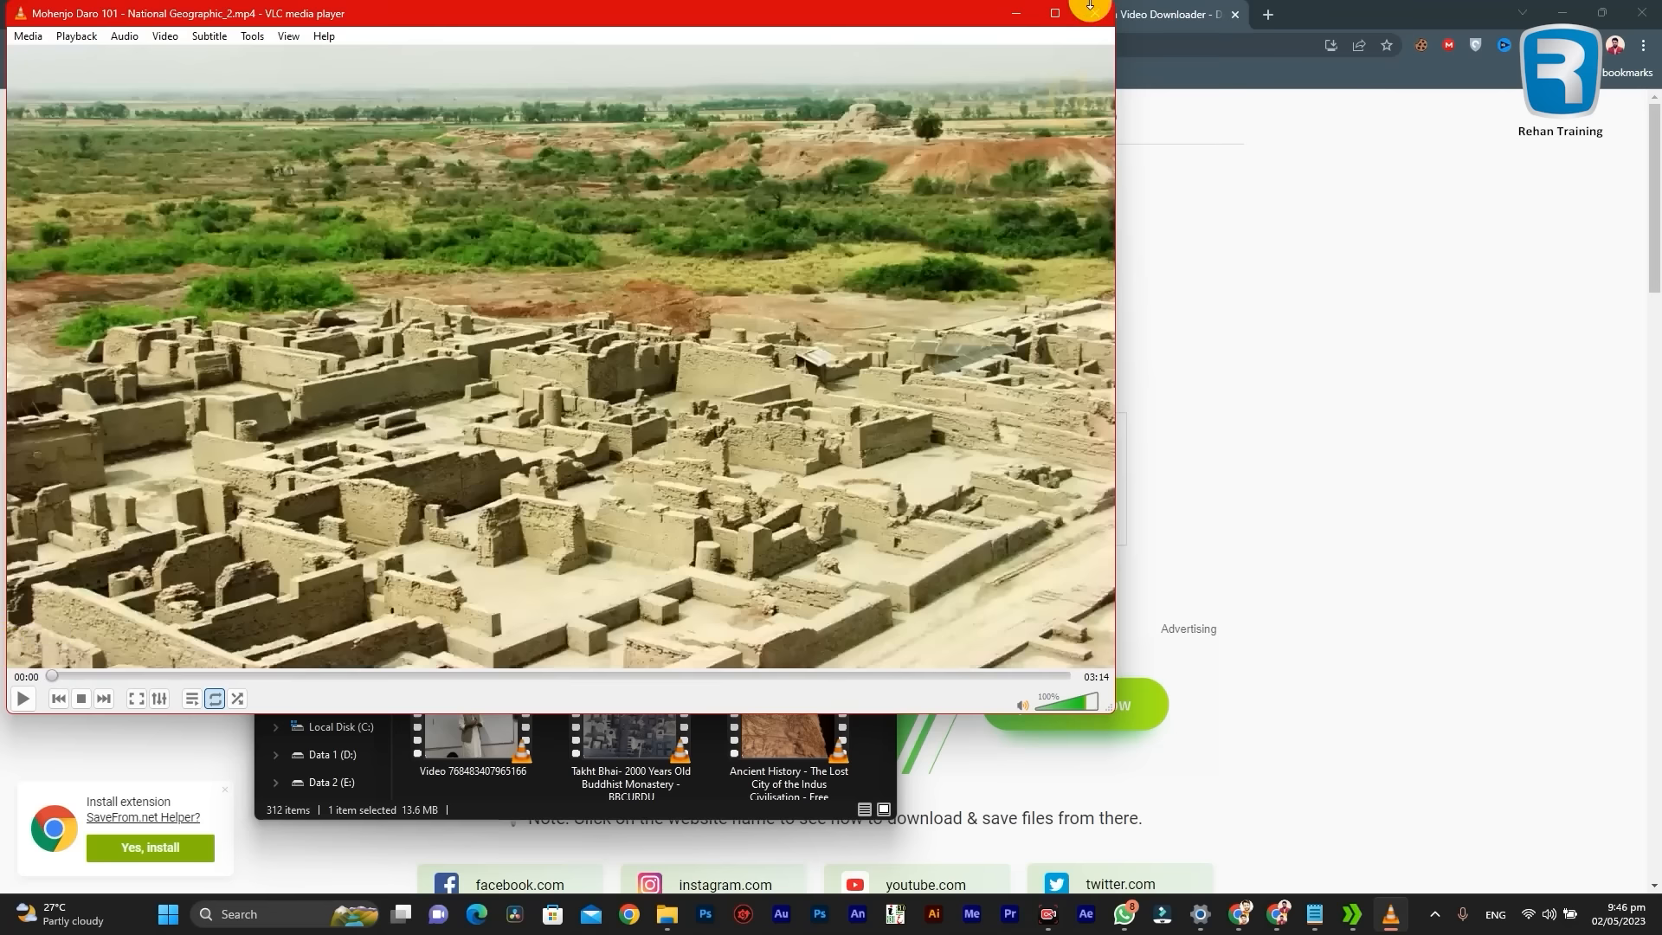
left_click(1097, 14)
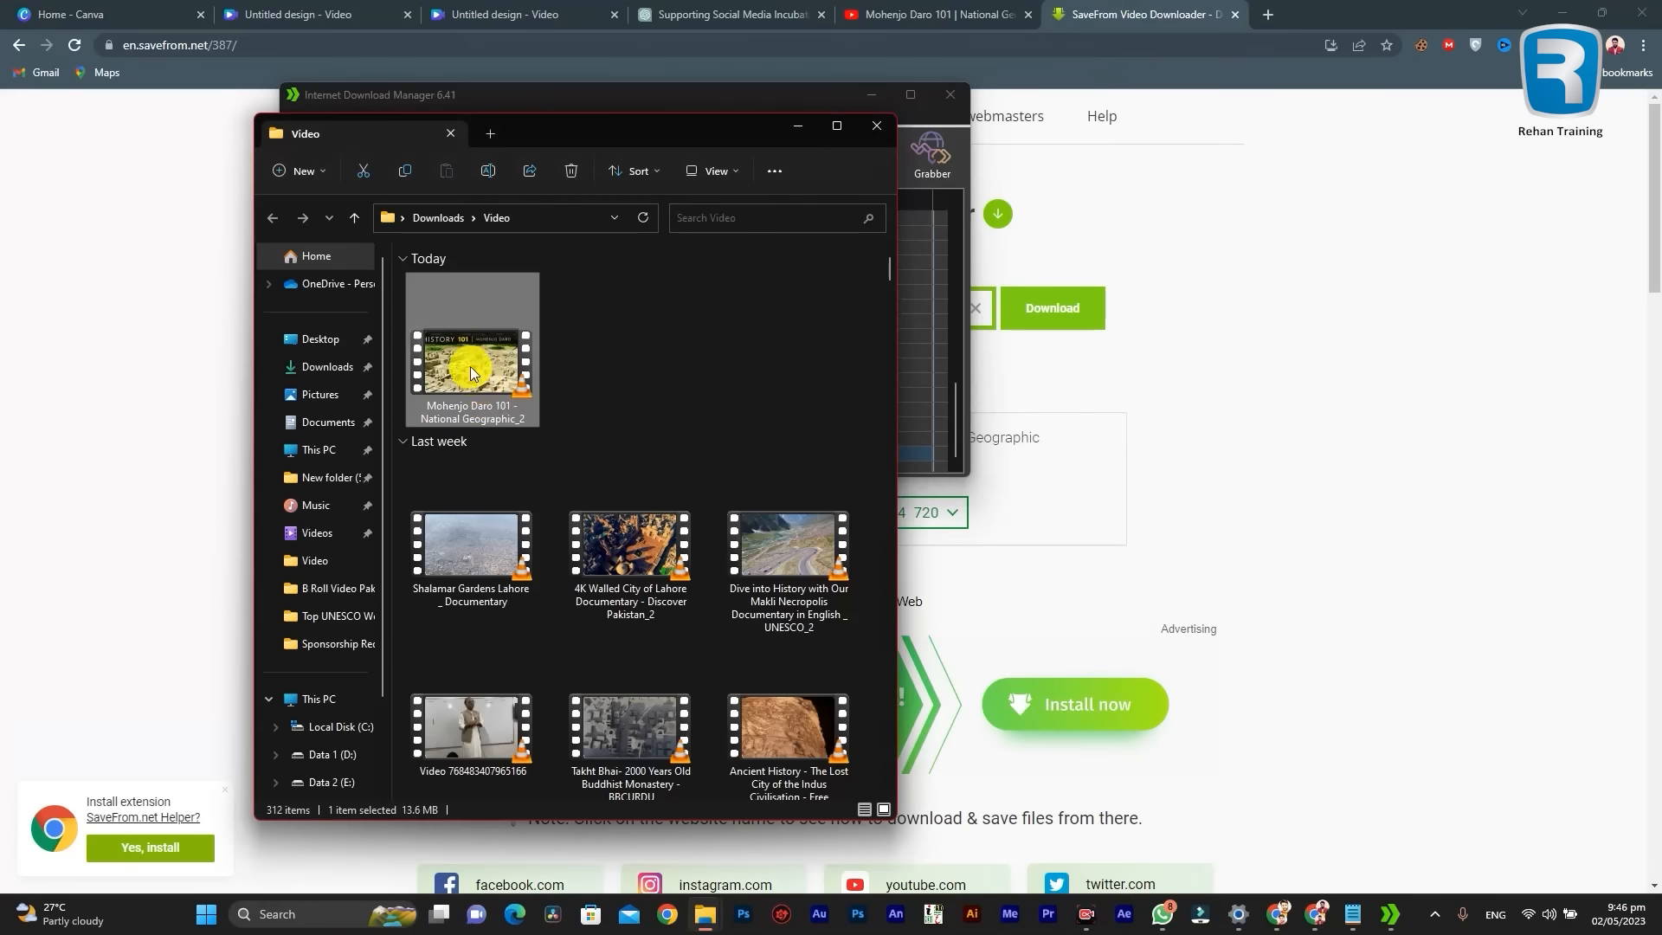
Step: Upload the downloaded Mohenjo Daro 101 video from the Downloads Video folder to the Canva design's uploads
left_click_drag(463, 358, 135, 368)
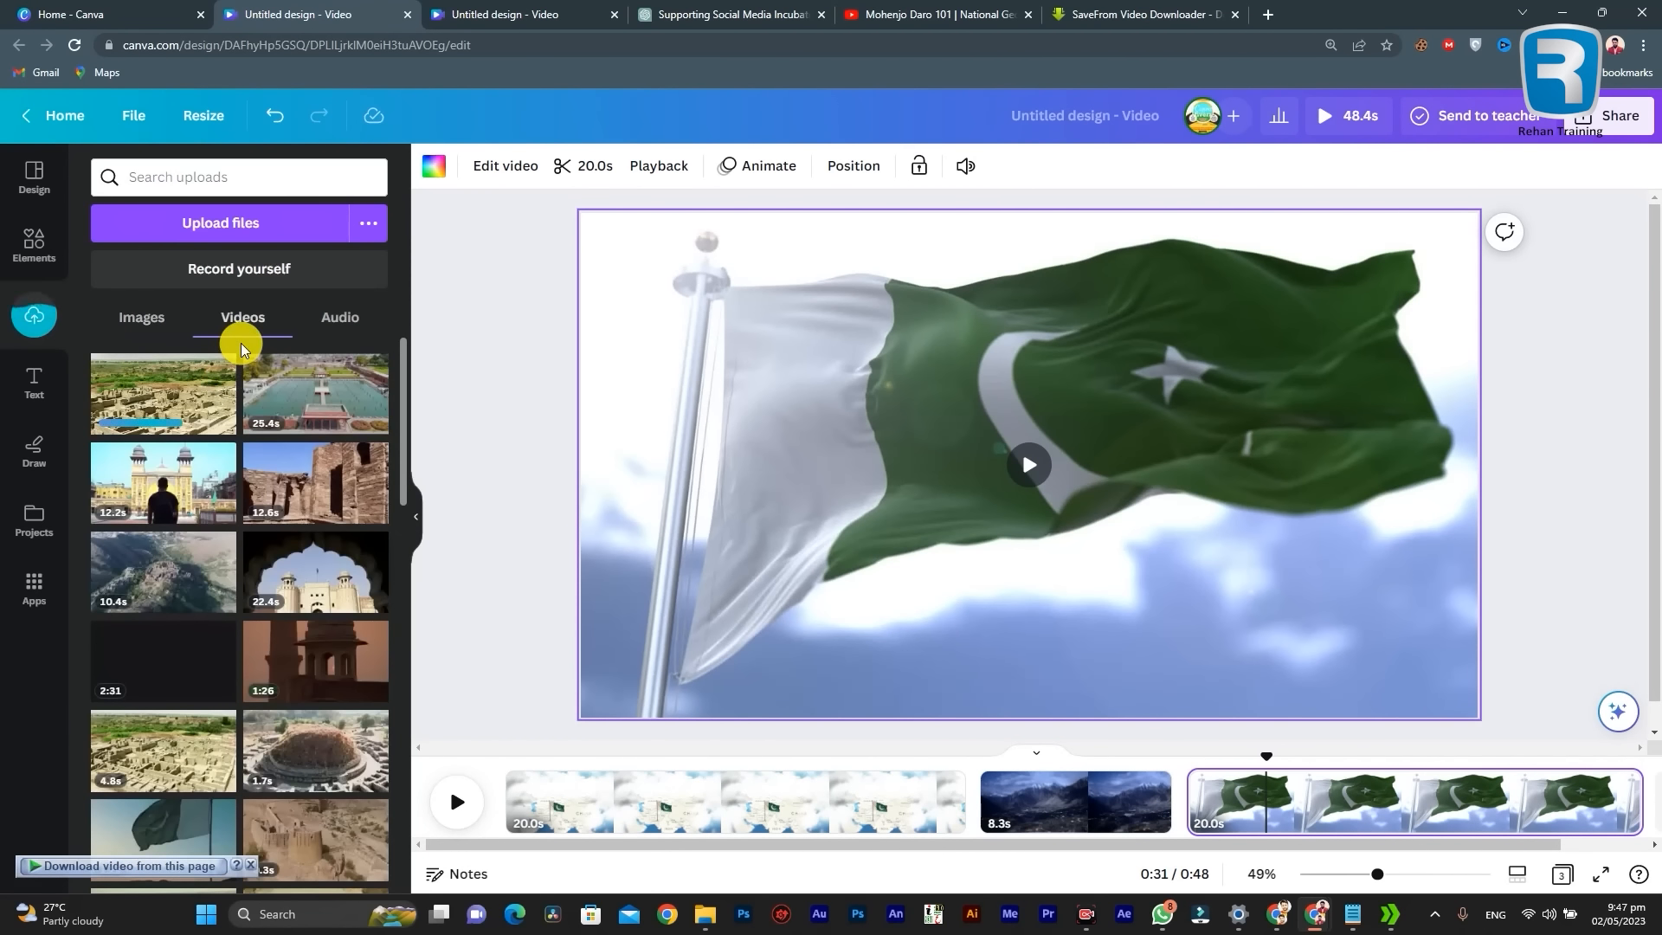
left_click_drag(801, 851, 887, 851)
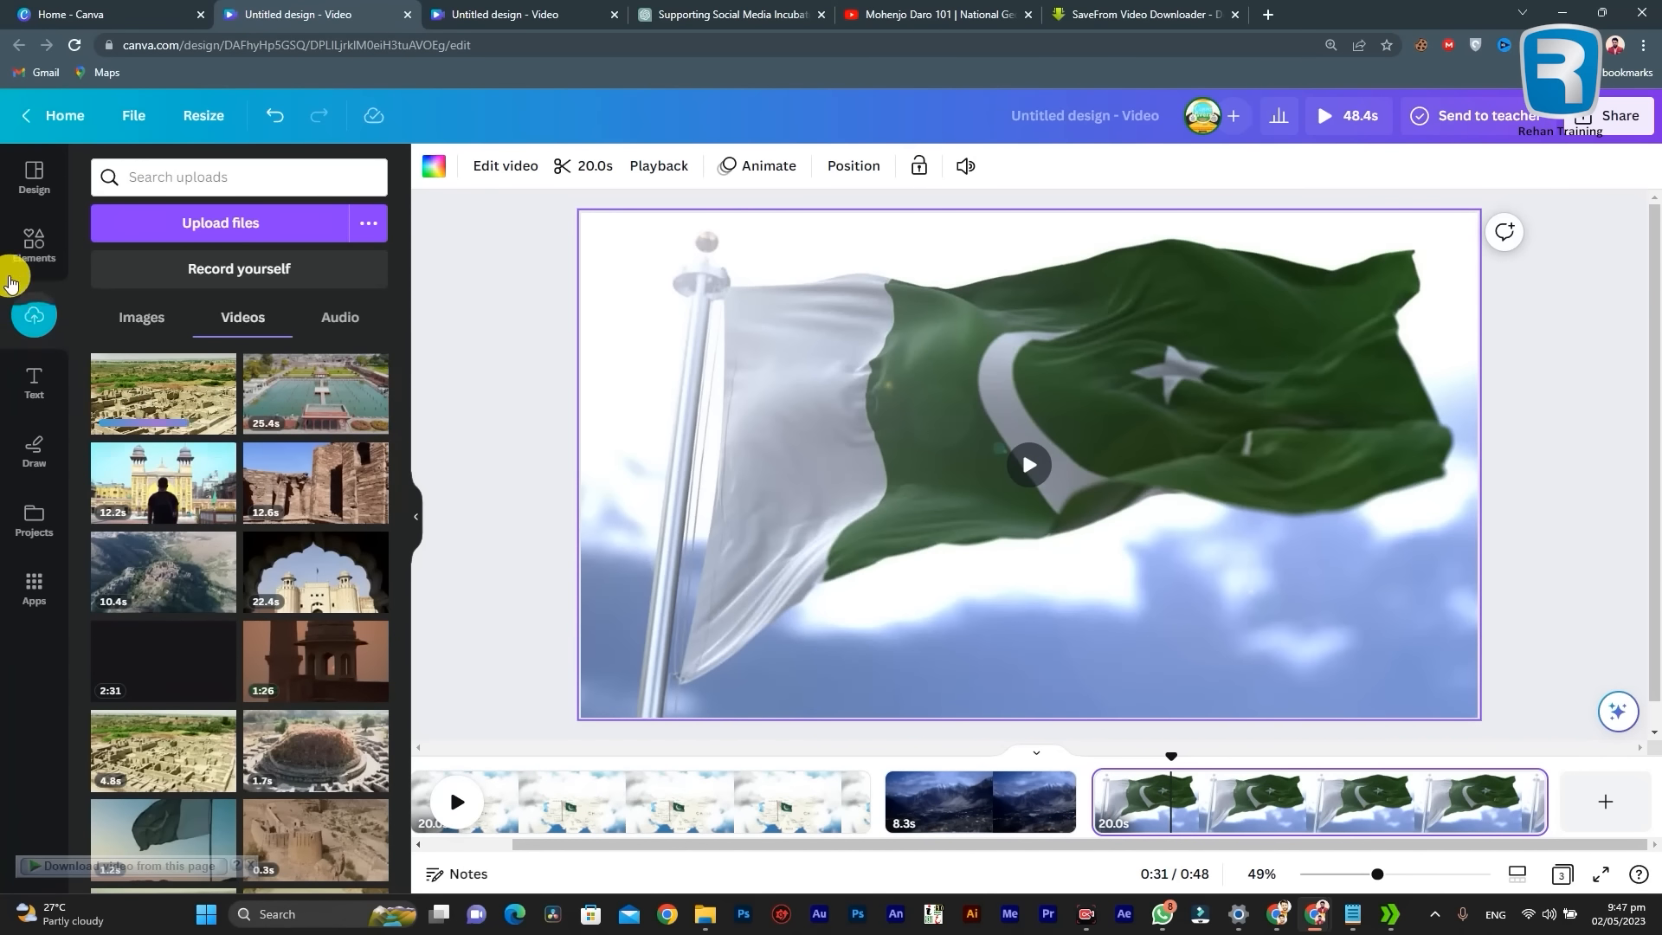
Step: Clear the Moenjodaro search from the elements library, browse the default elements and return to the uploads
left_click(35, 239)
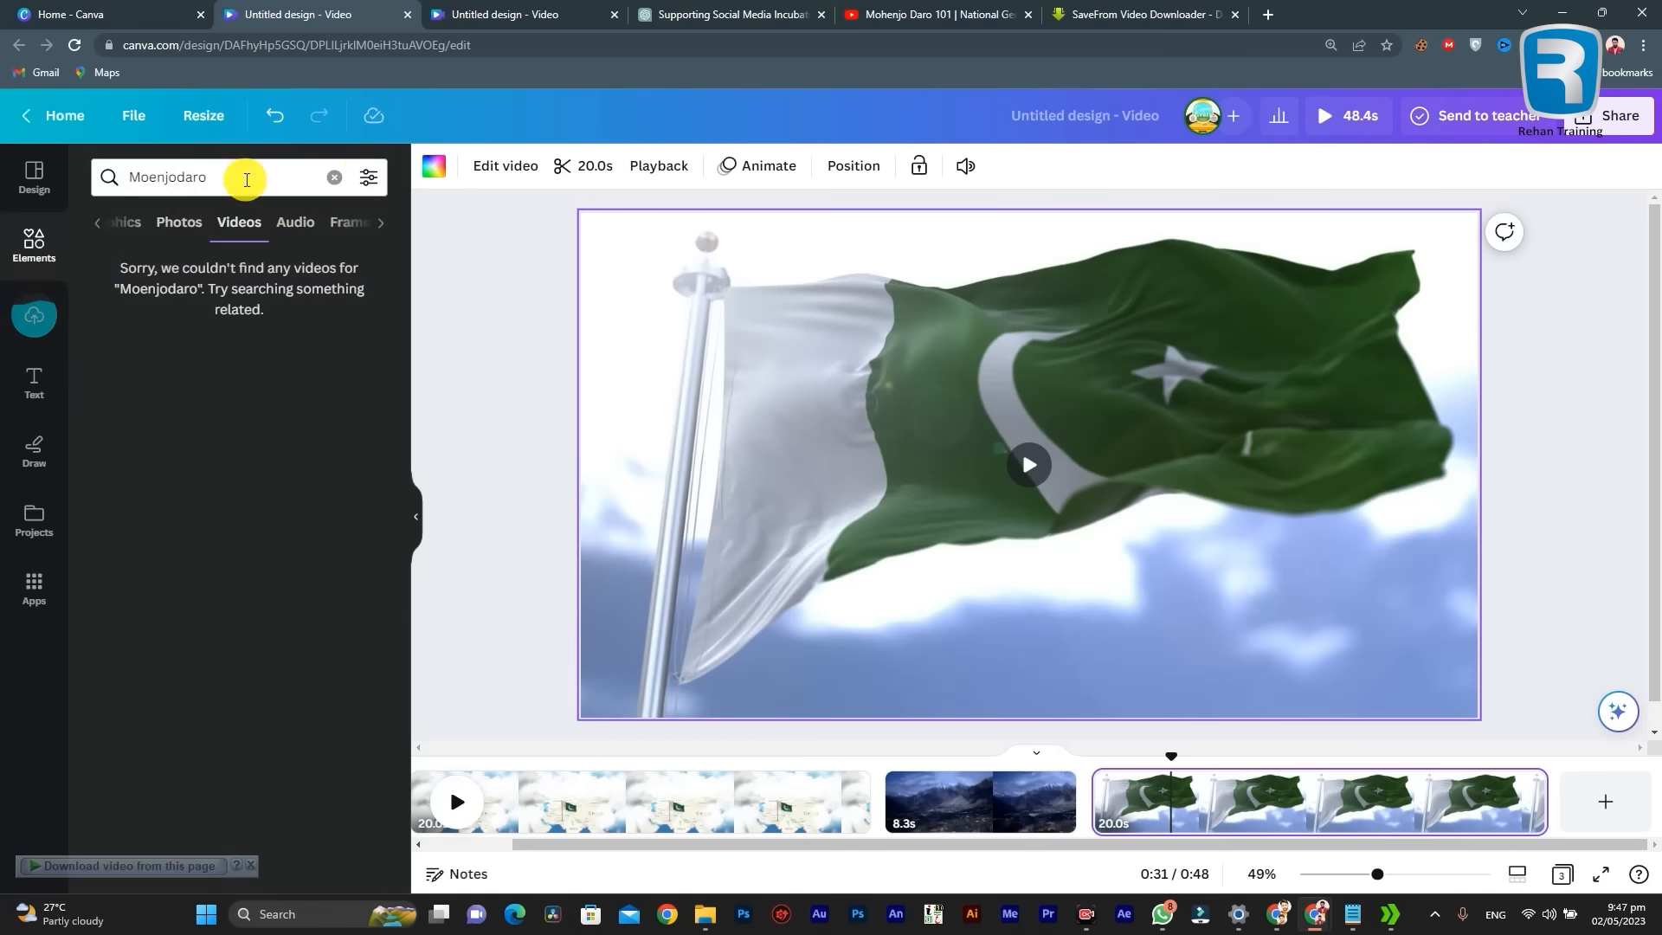
left_click(335, 176)
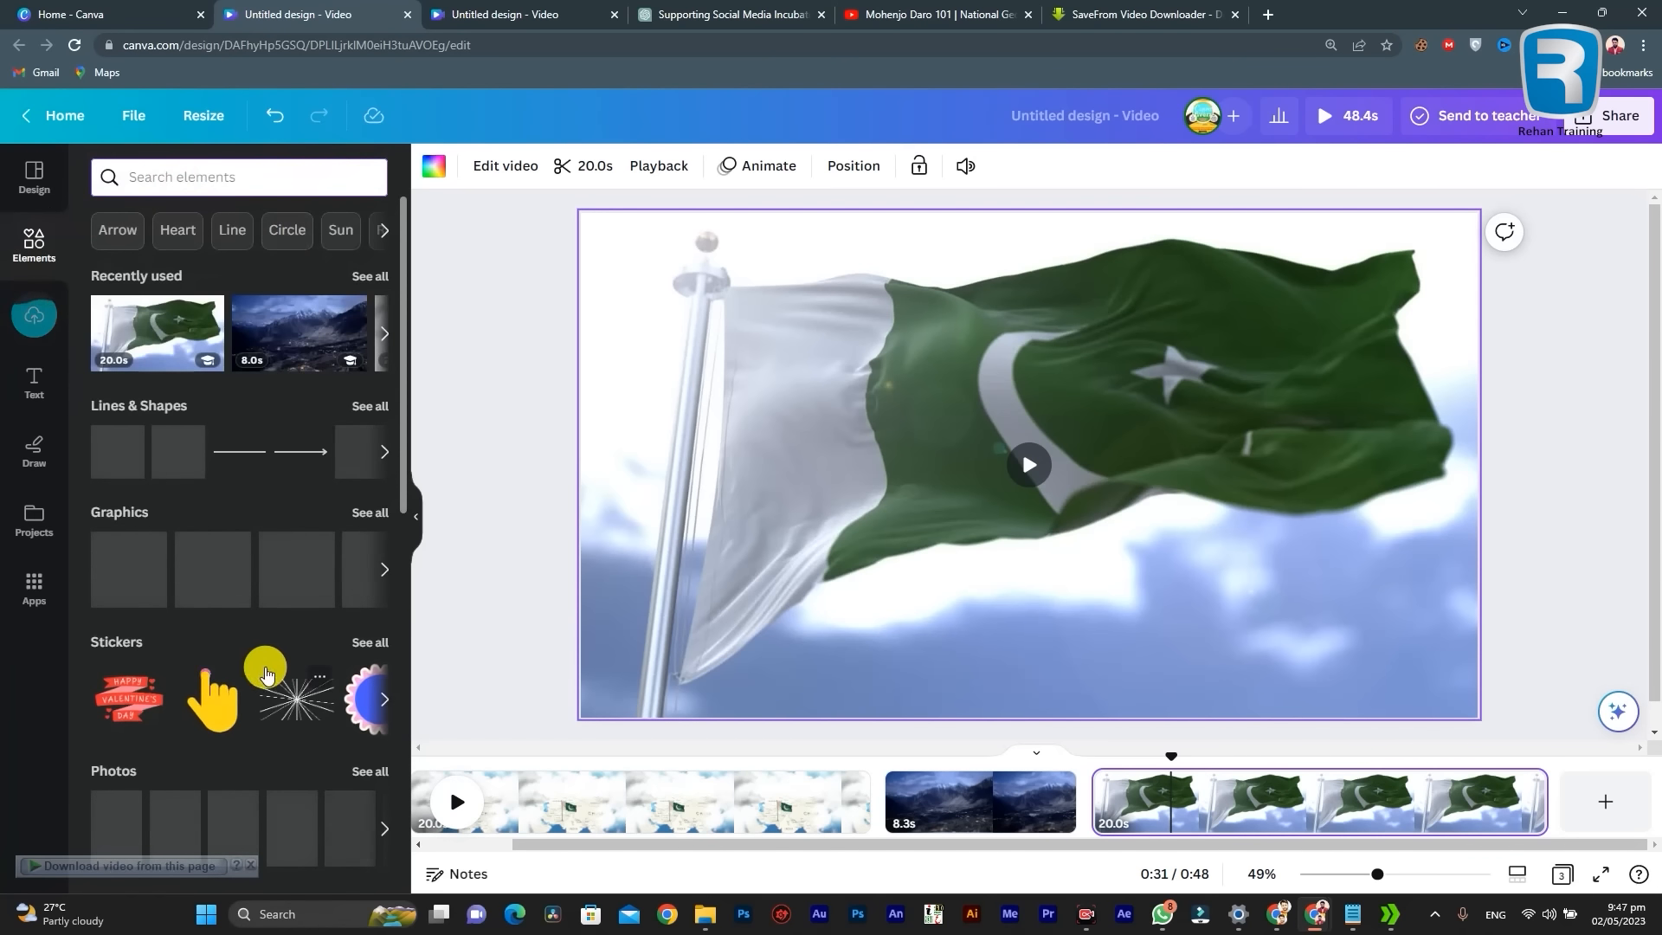
scroll(186, 680, "down", 4)
scroll(271, 482, "up", 4)
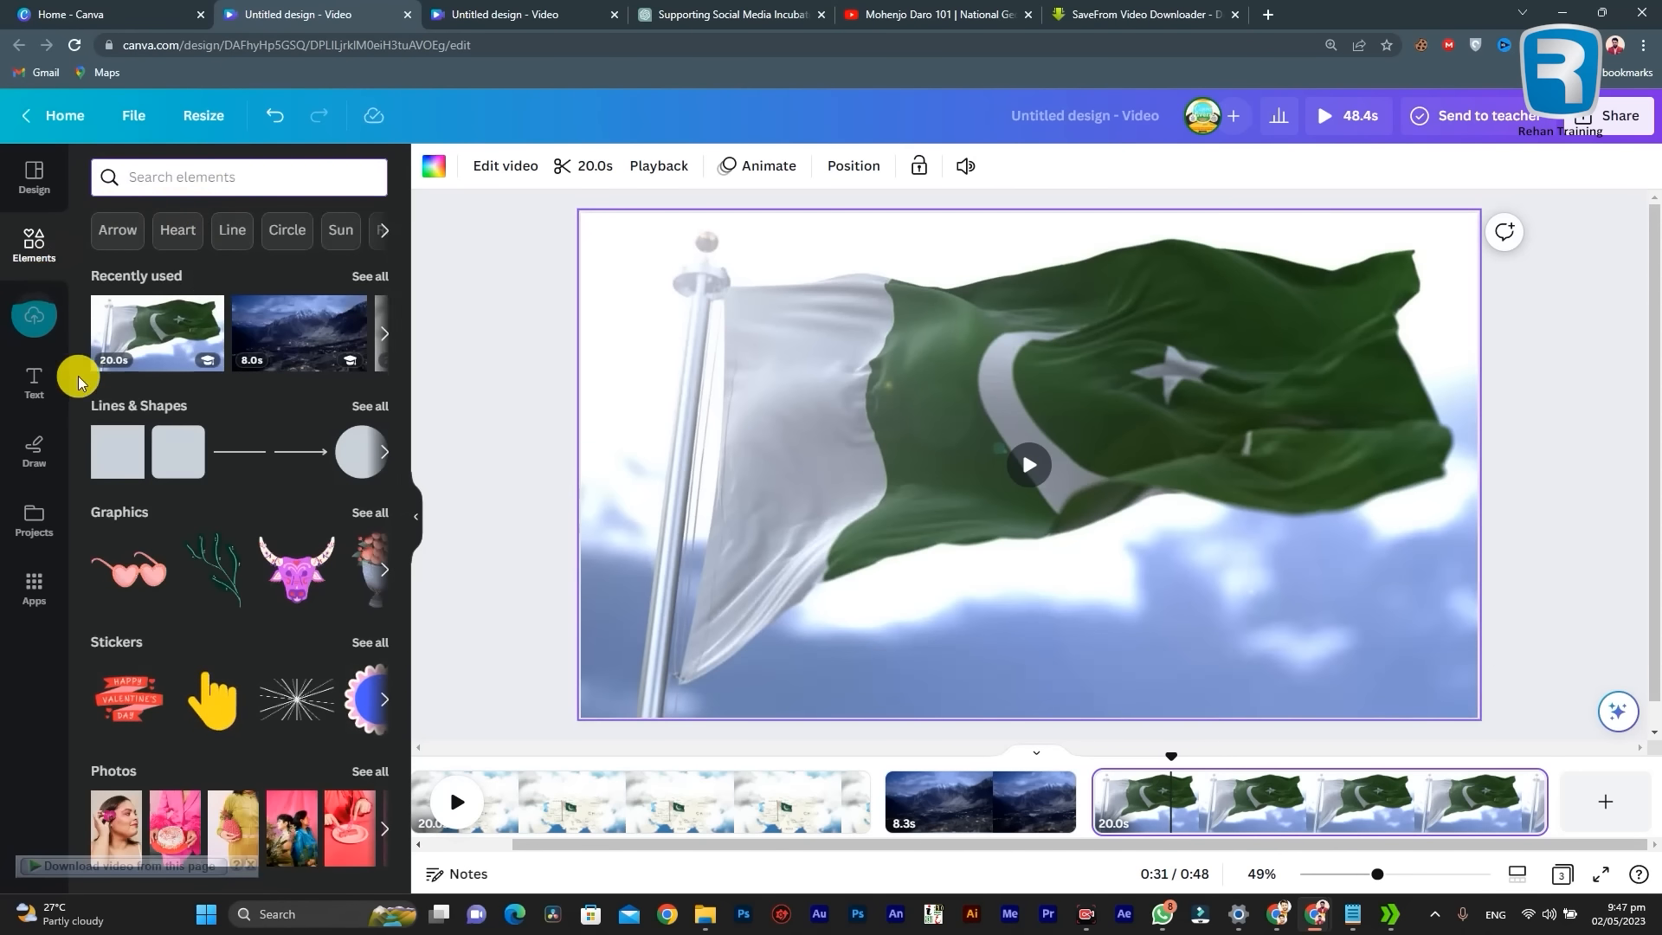
left_click(43, 310)
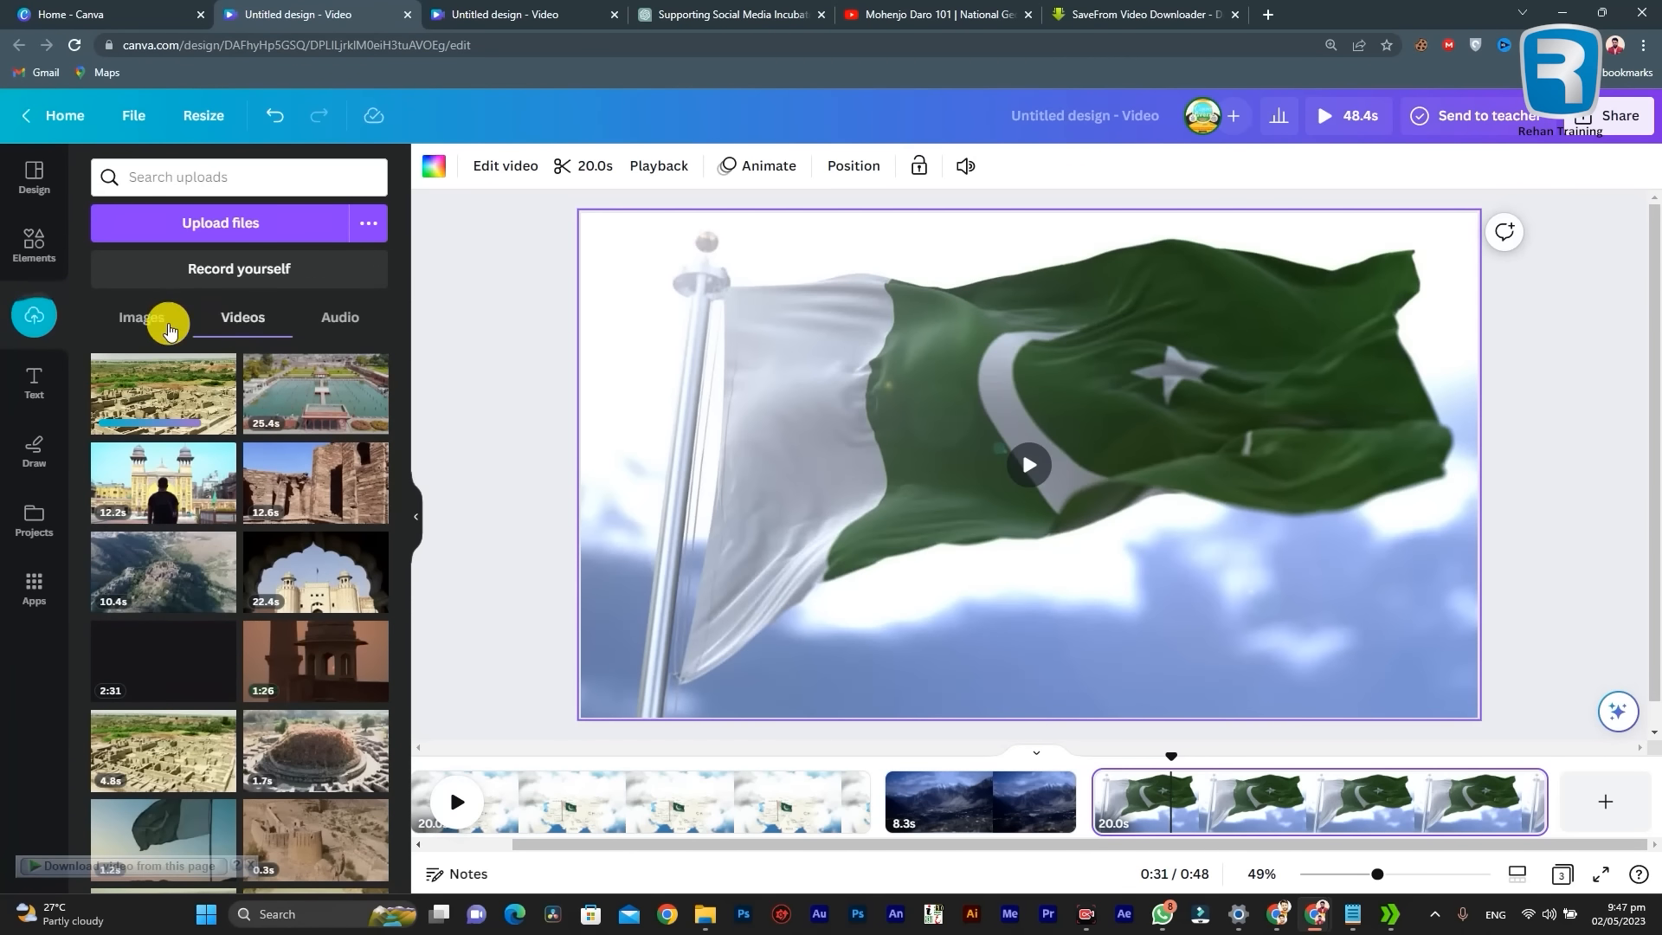
Step: Show the uploaded images and dismiss the Faster media uploads offer
left_click(143, 318)
scroll(433, 519, "down", 1)
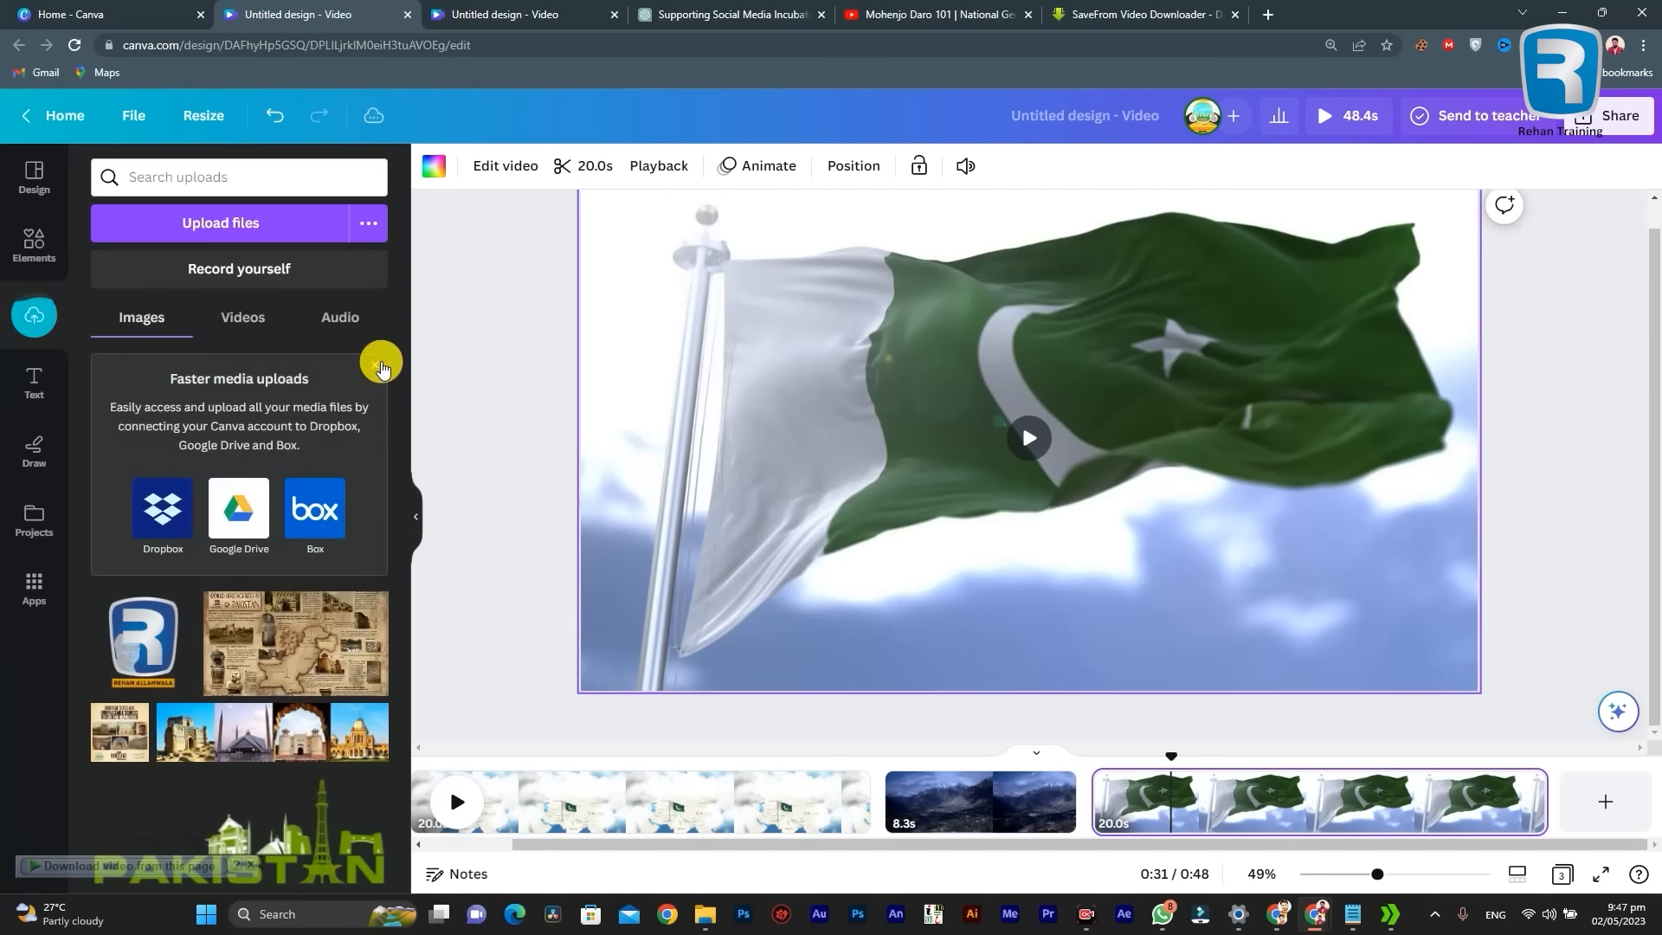
left_click(374, 365)
left_click(138, 303)
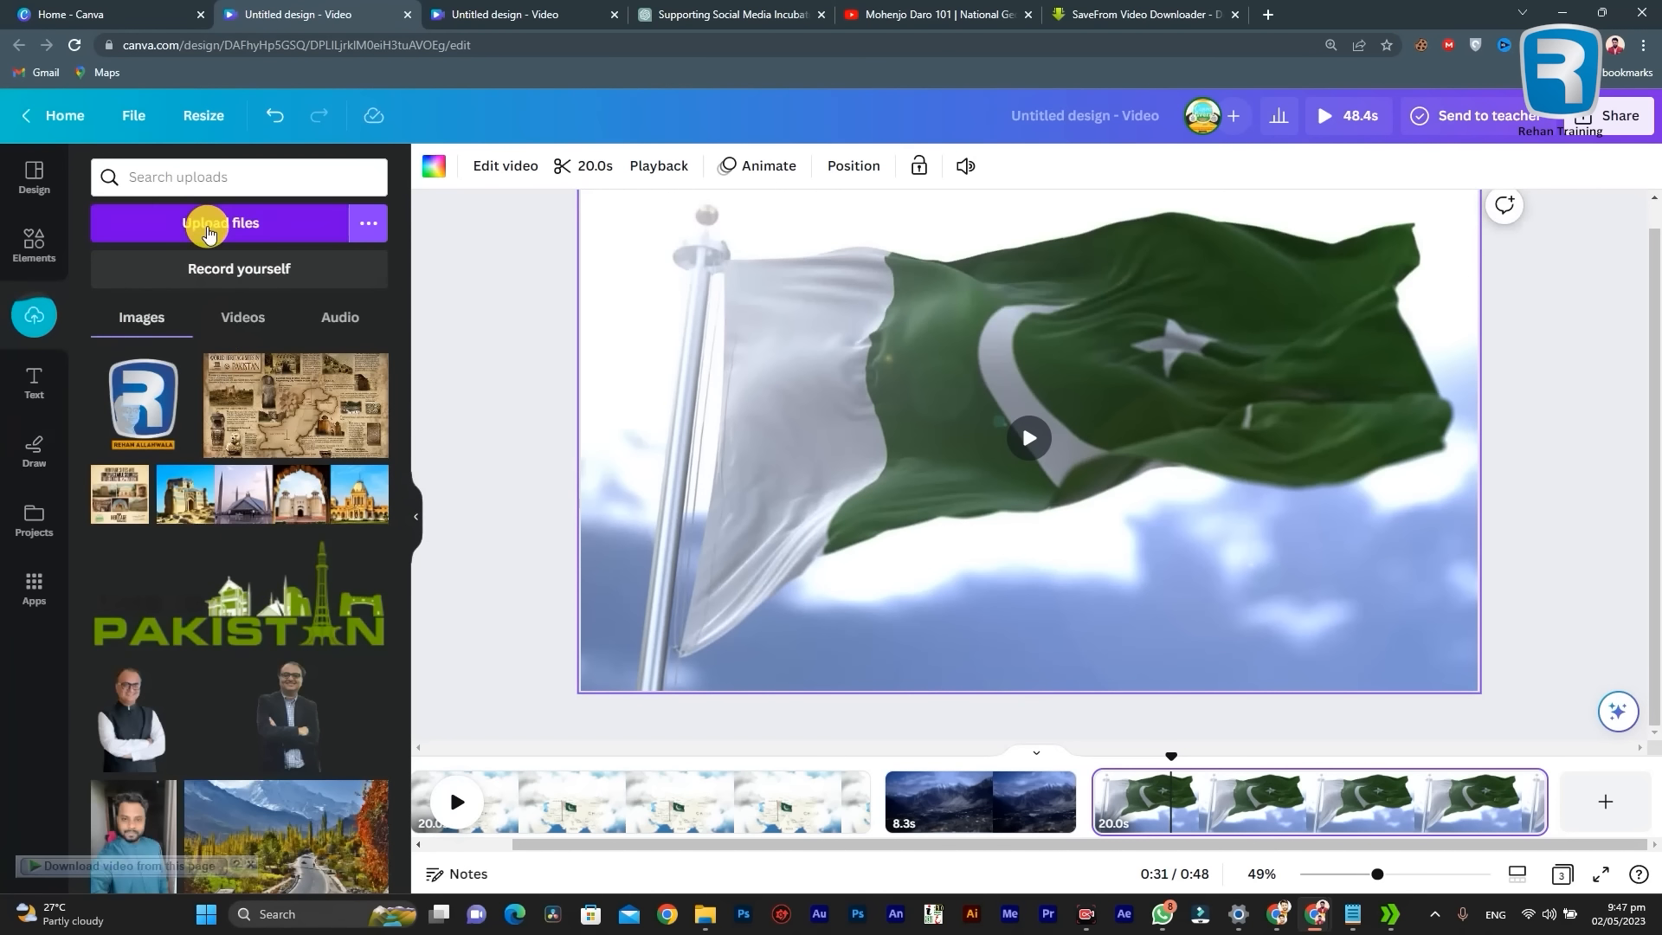
Step: Upload the history MP3 from the Top UNESCO World Heritage Sites In Pakistan folder within 60 Sec video
left_click(208, 227)
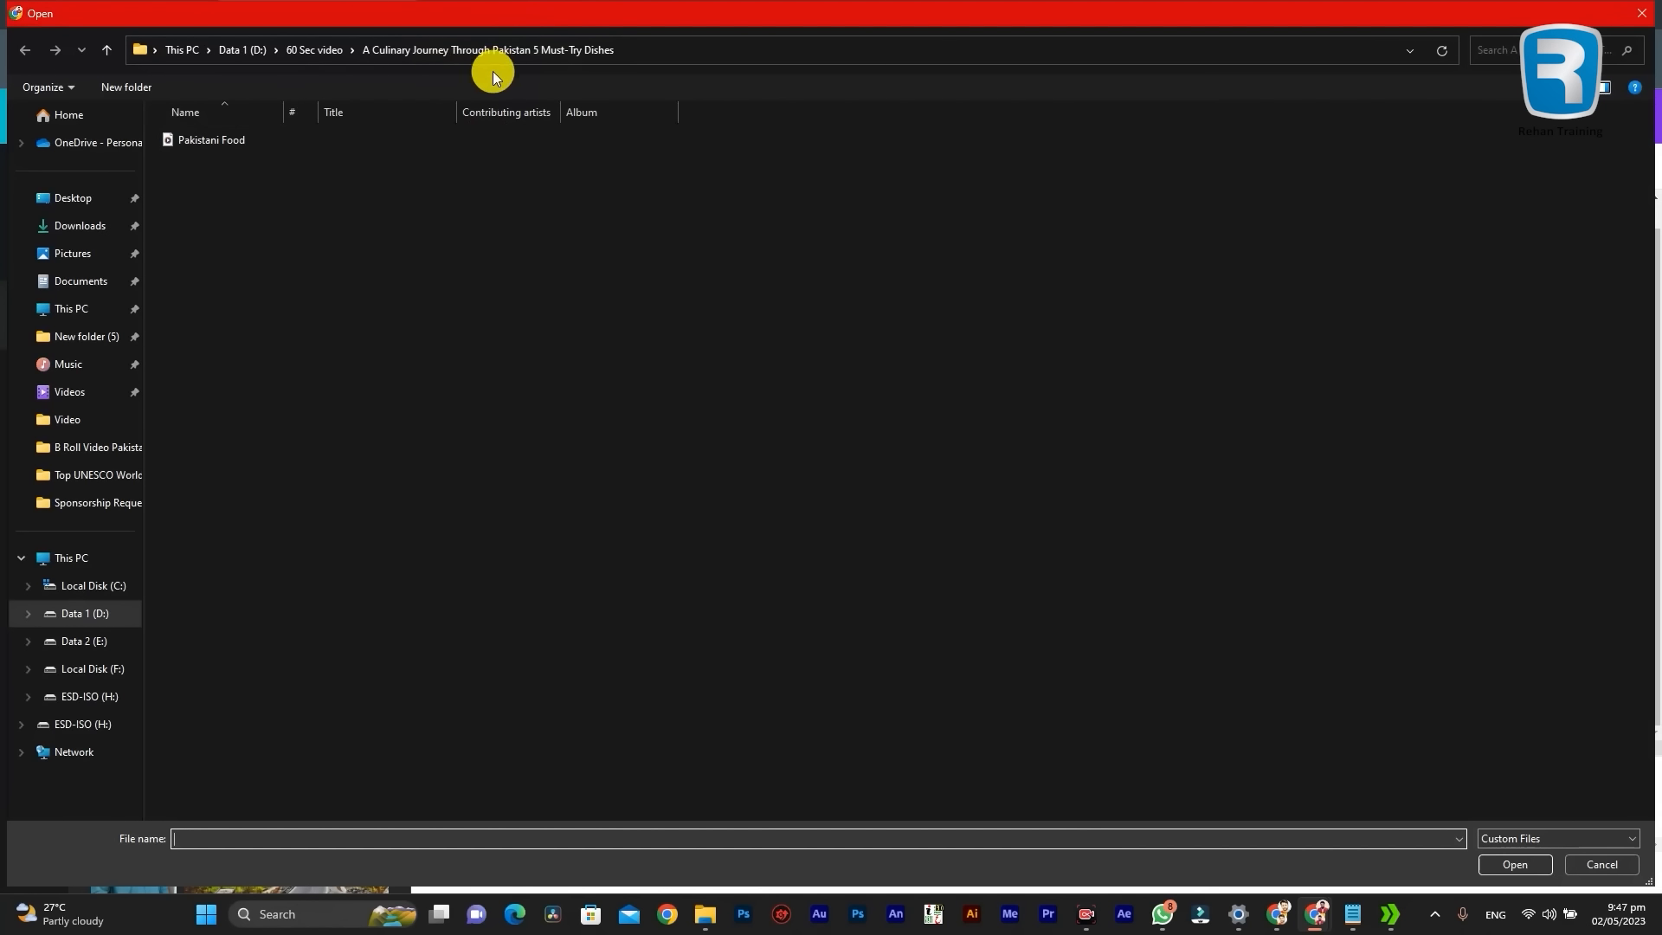
left_click(325, 54)
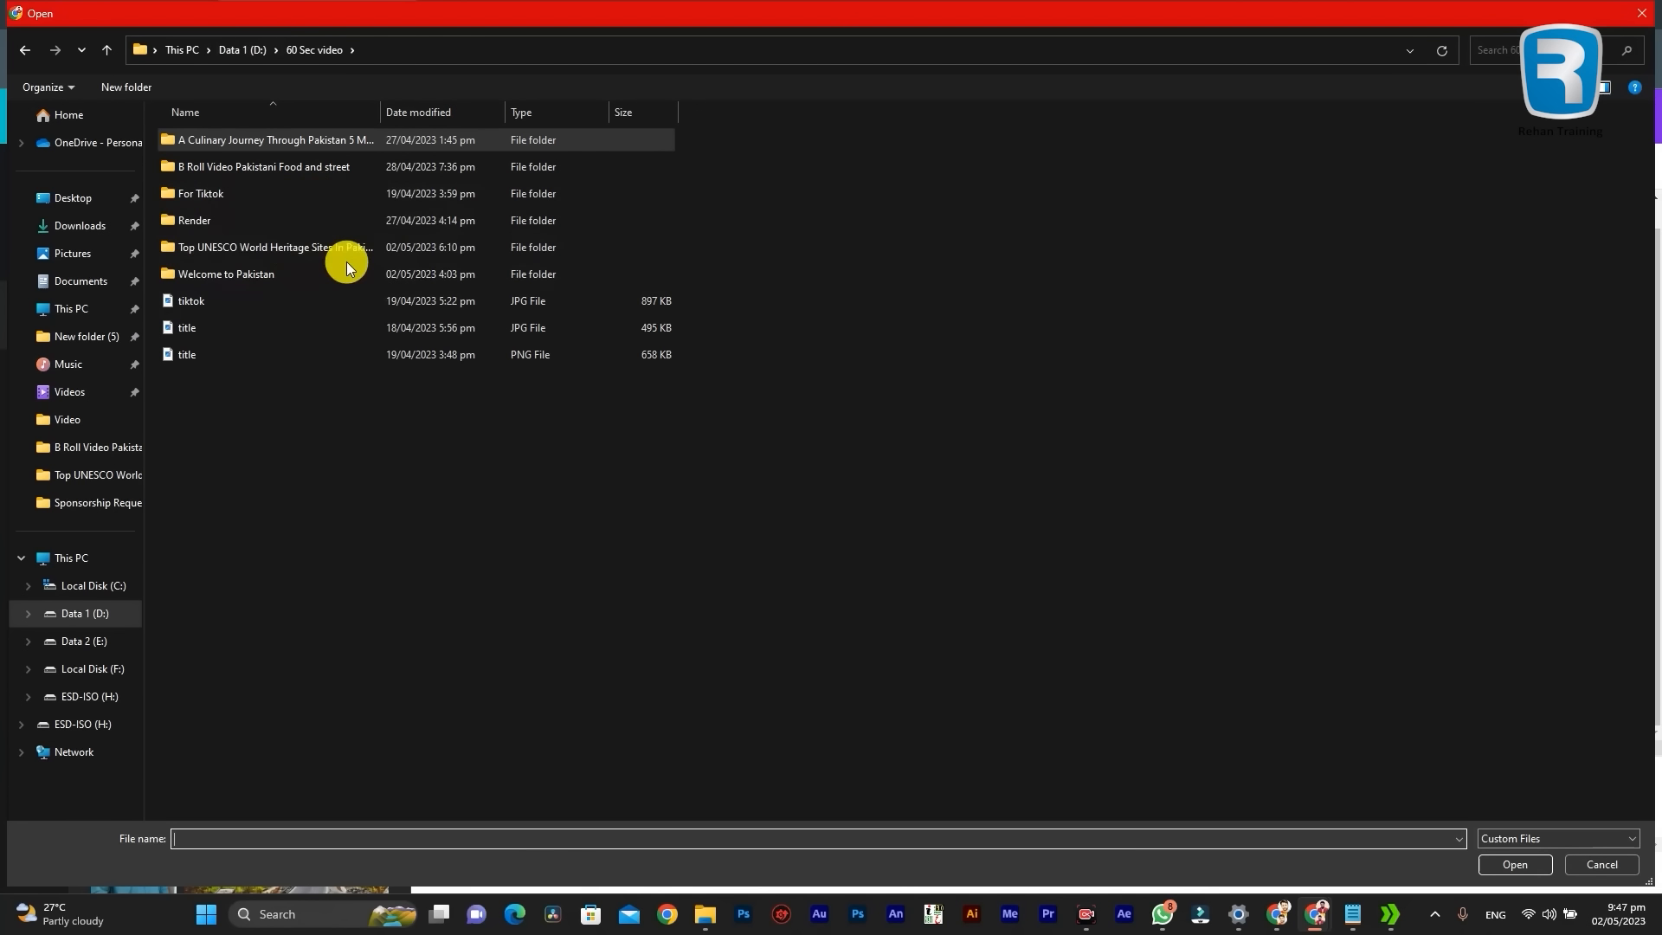
left_click(298, 245)
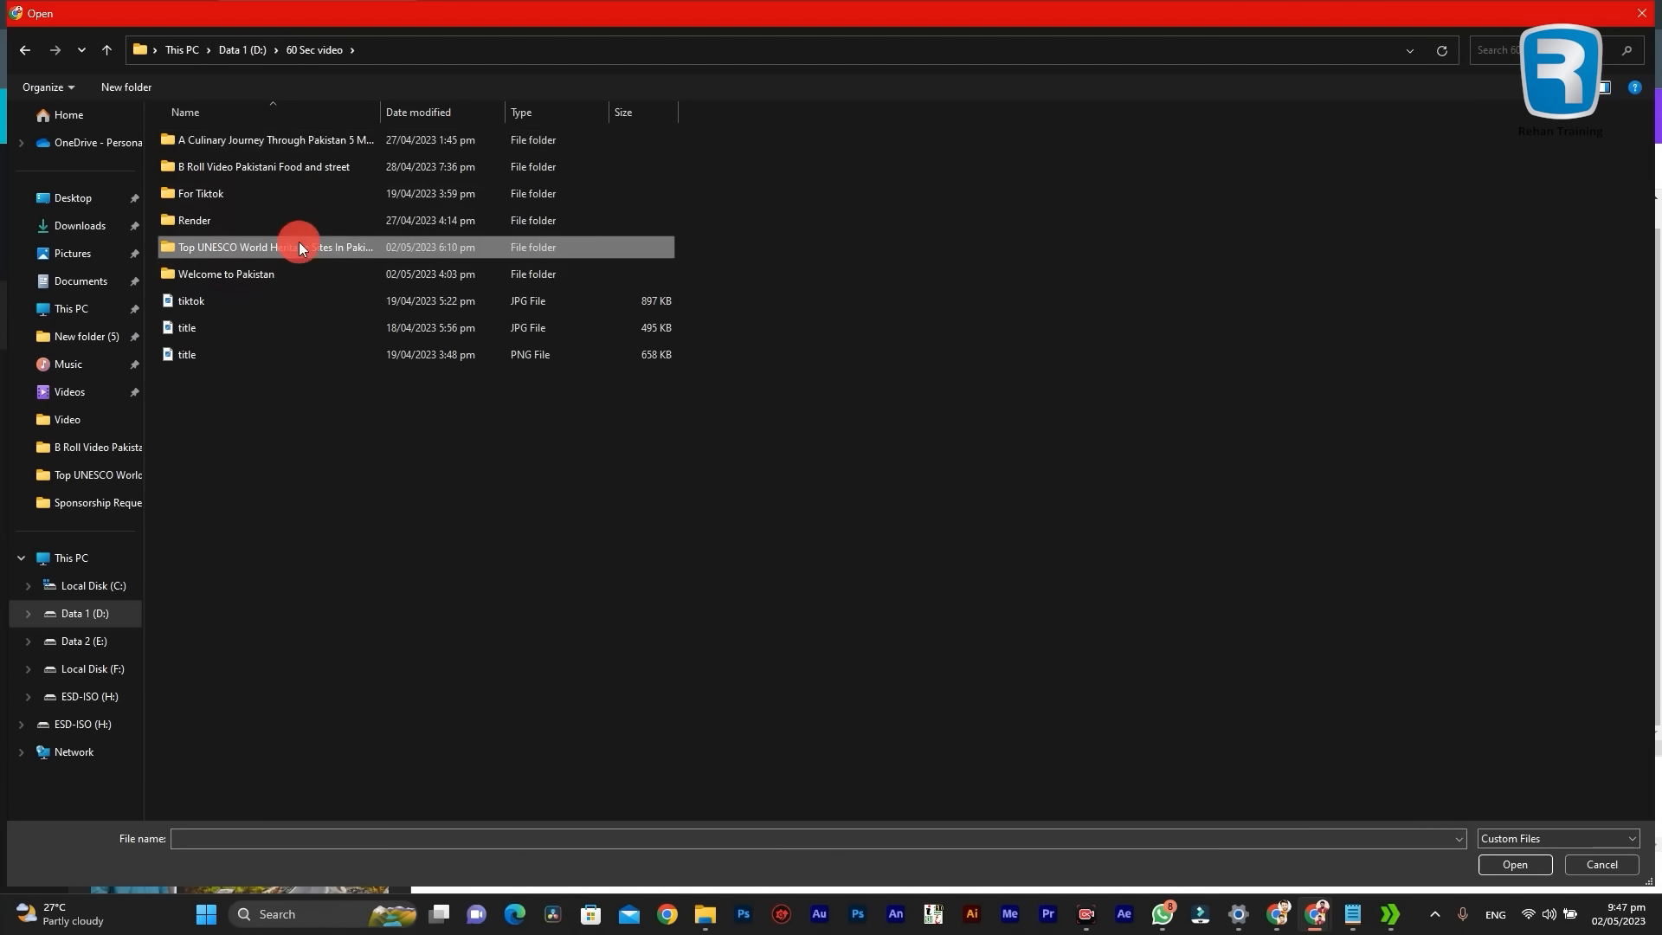
double_click(299, 246)
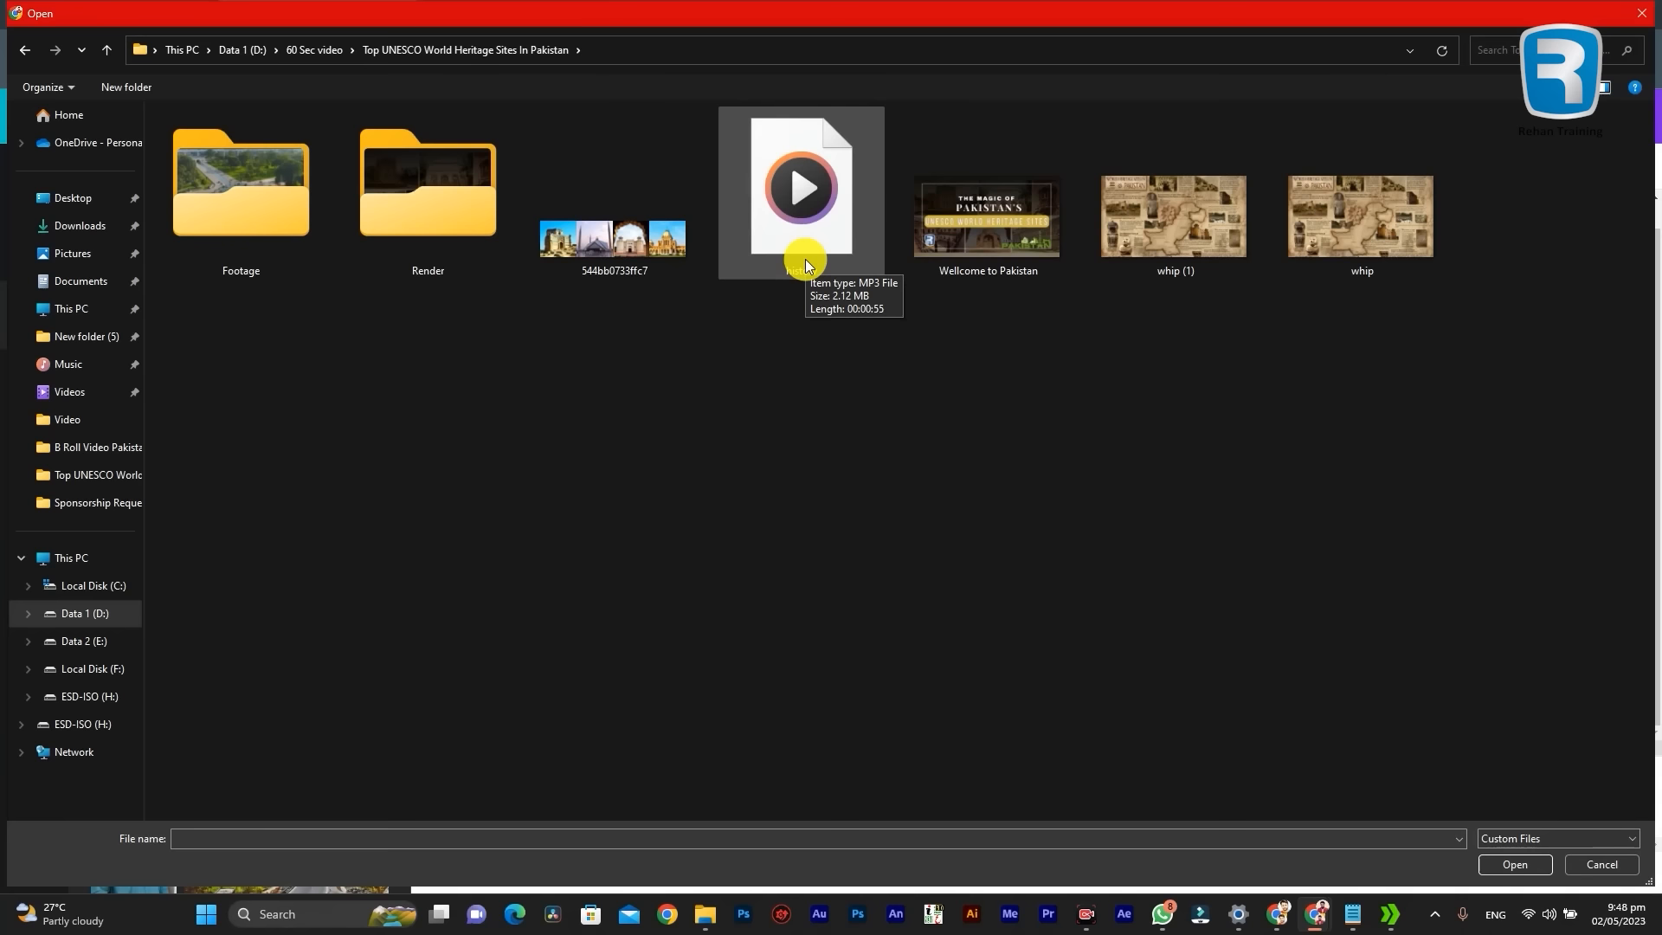
double_click(773, 199)
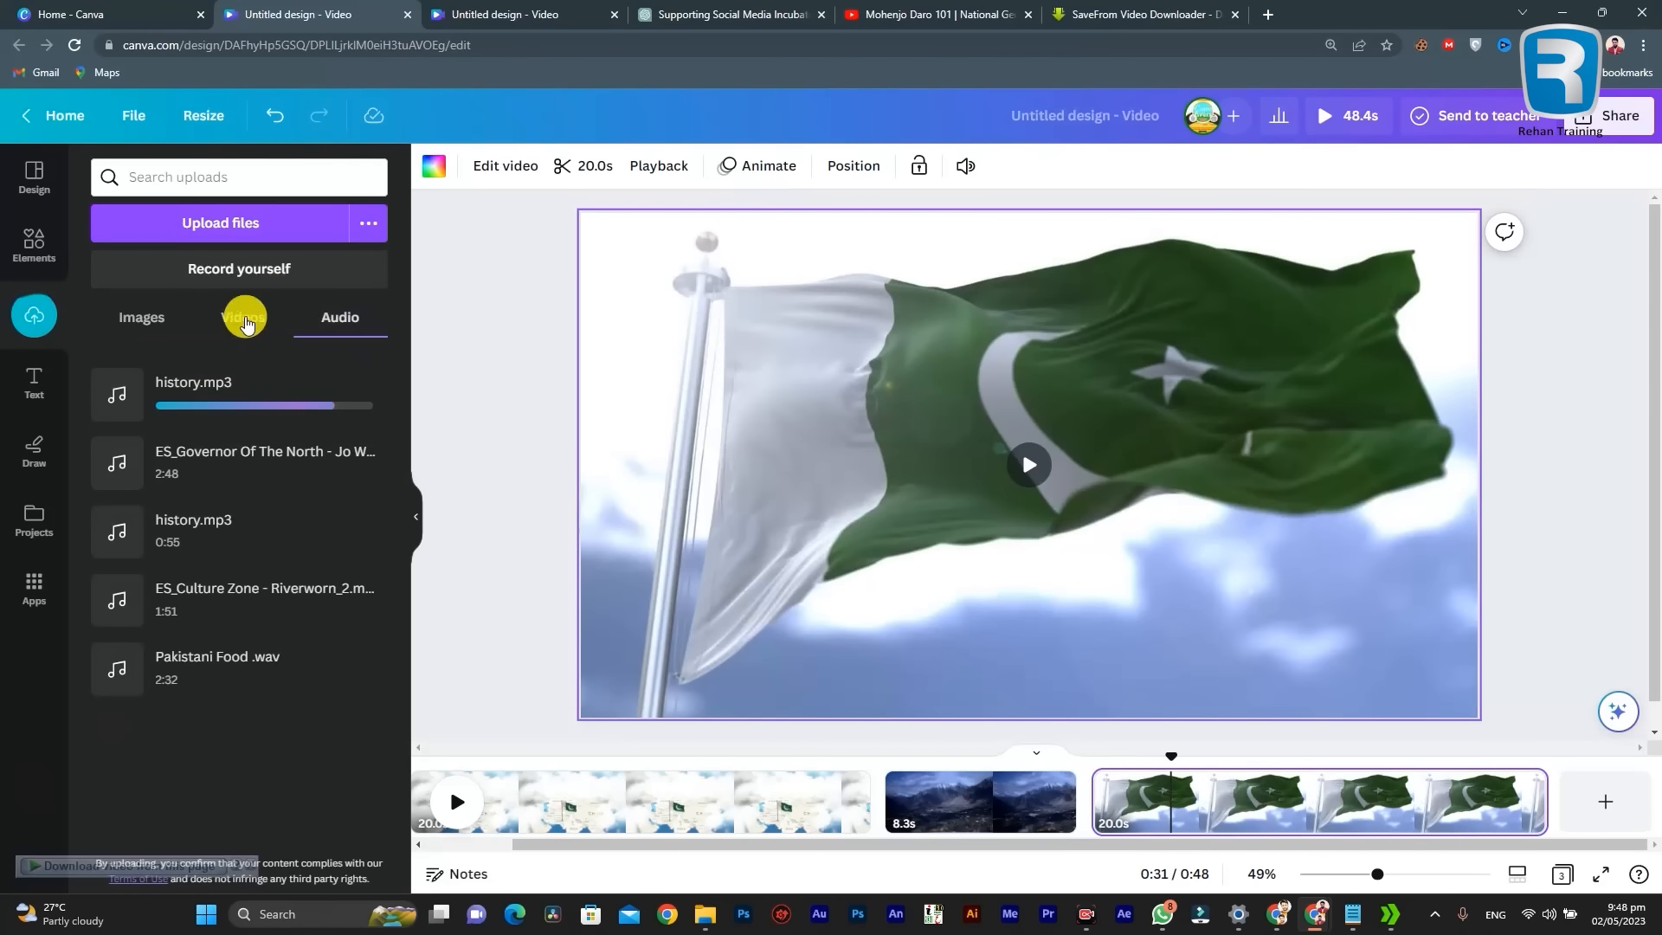
left_click(242, 315)
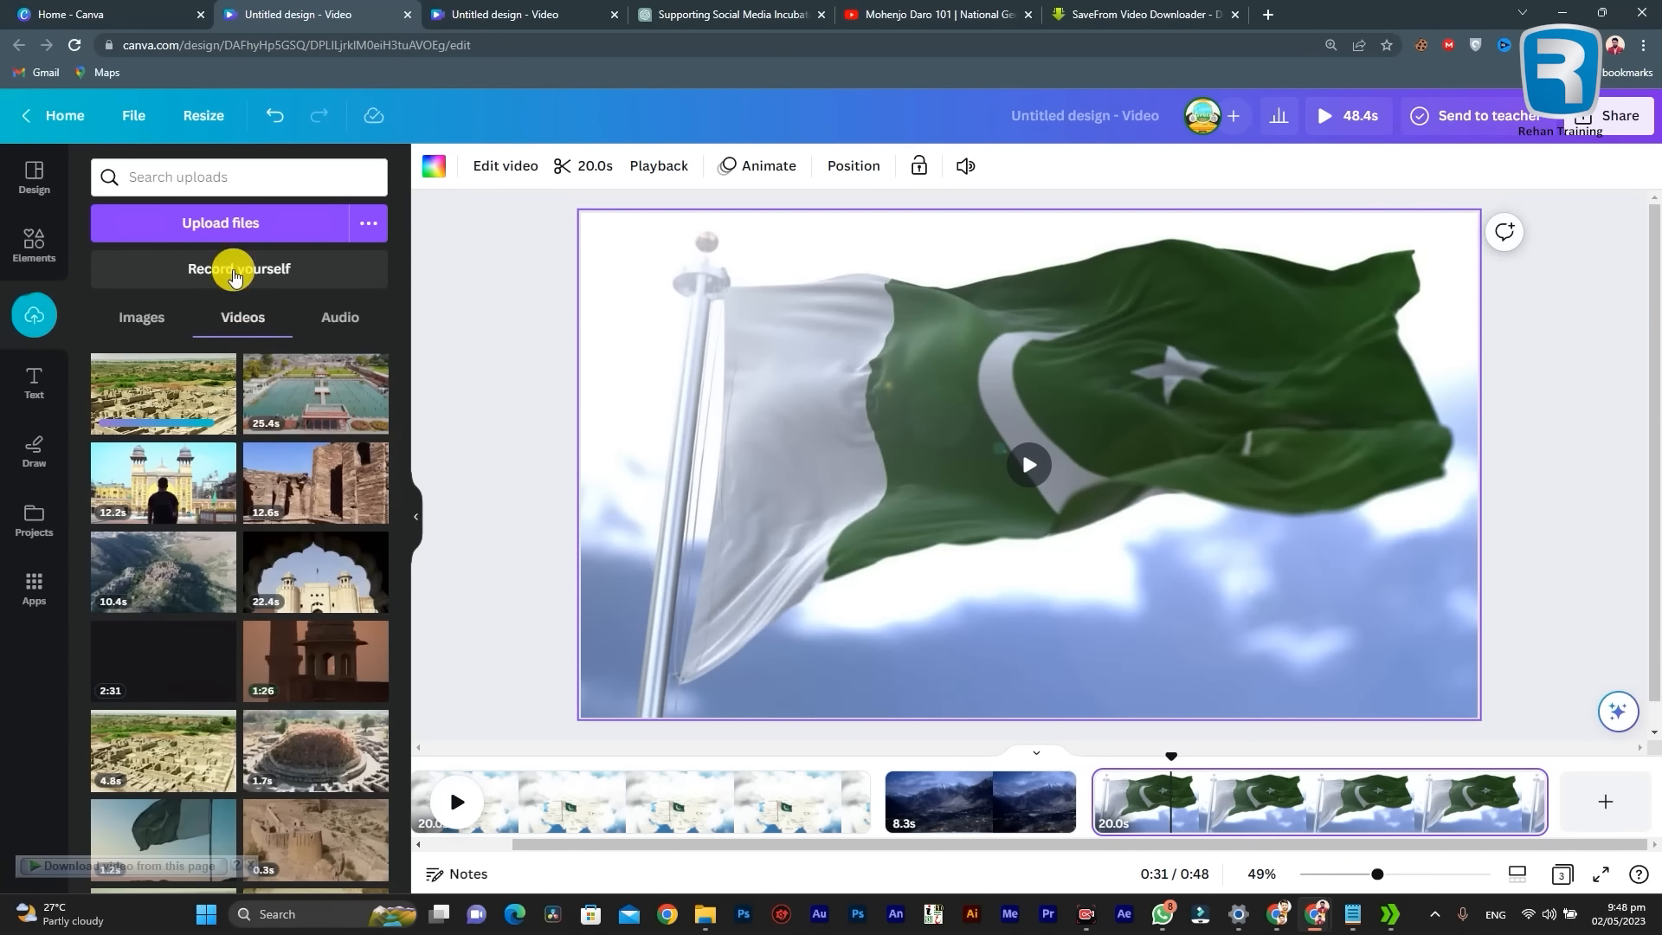
left_click(247, 223)
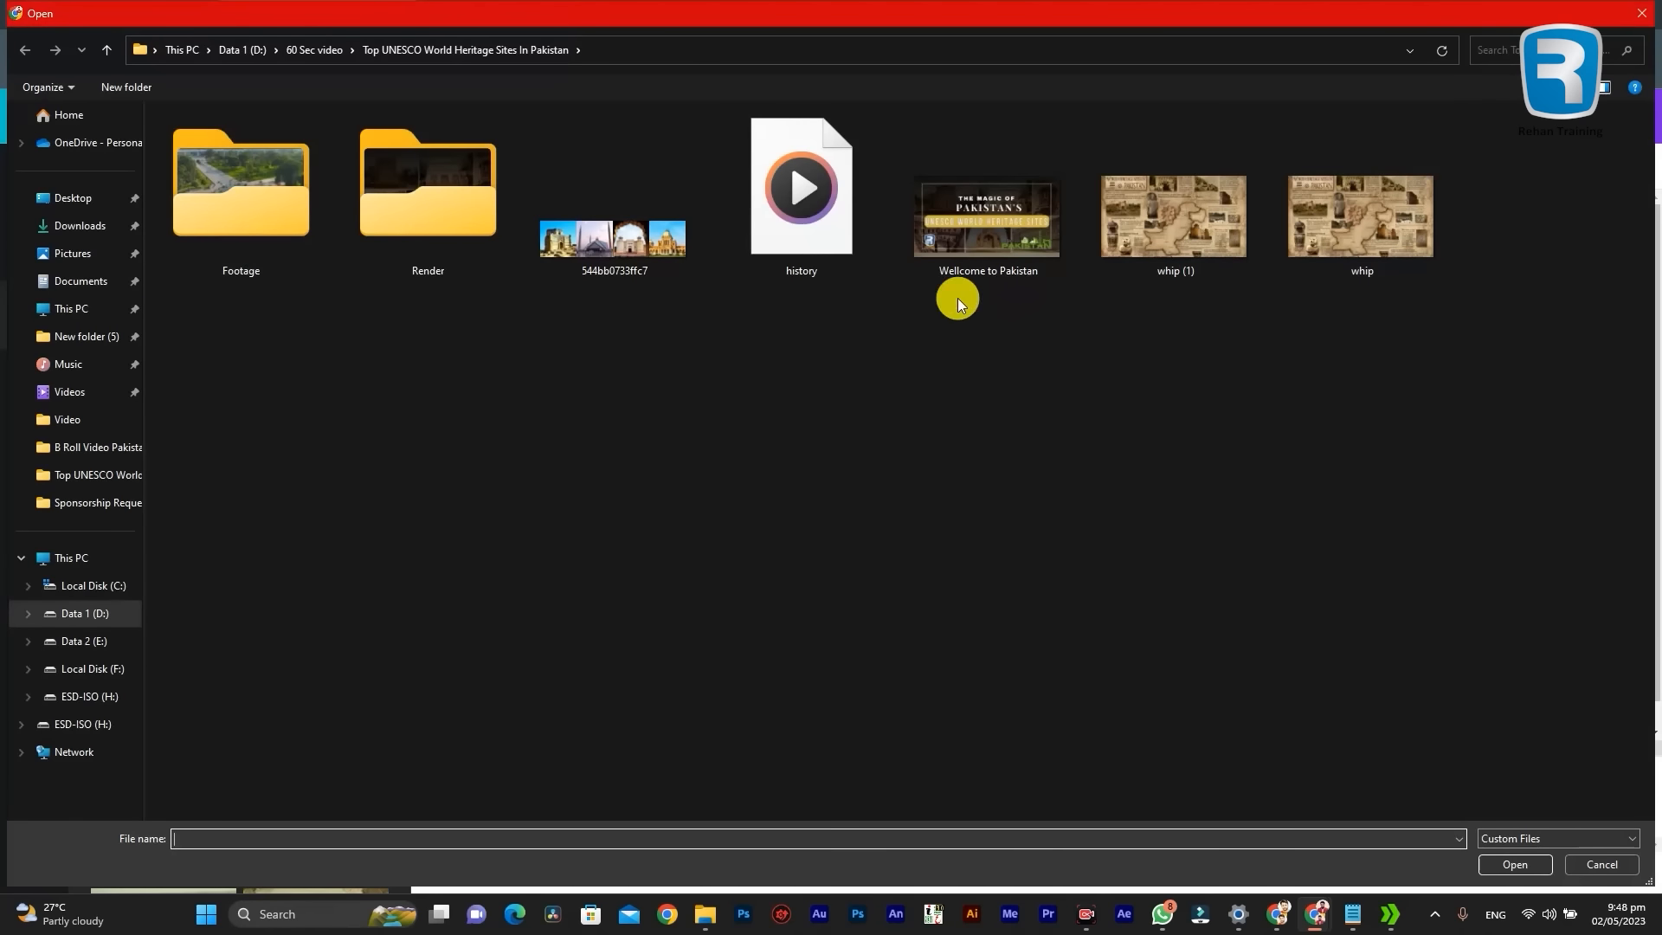
left_click(1637, 16)
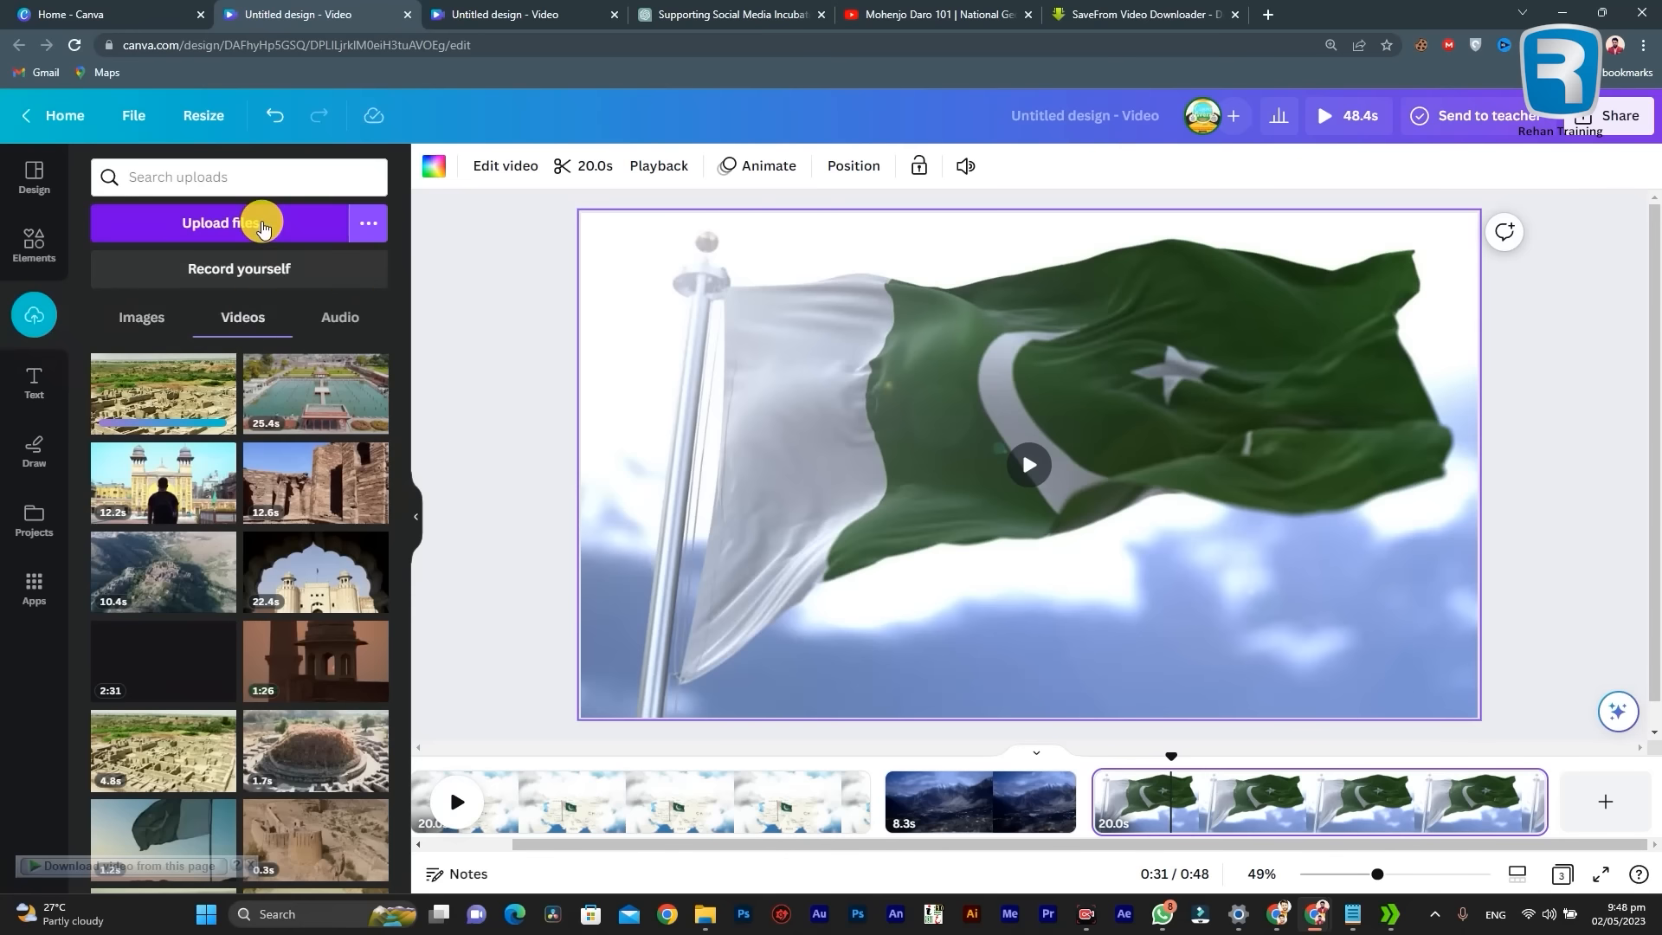
Step: Upload the whip (1) image from the Top UNESCO World Heritage Sites In Pakistan folder to the image uploads
left_click(138, 319)
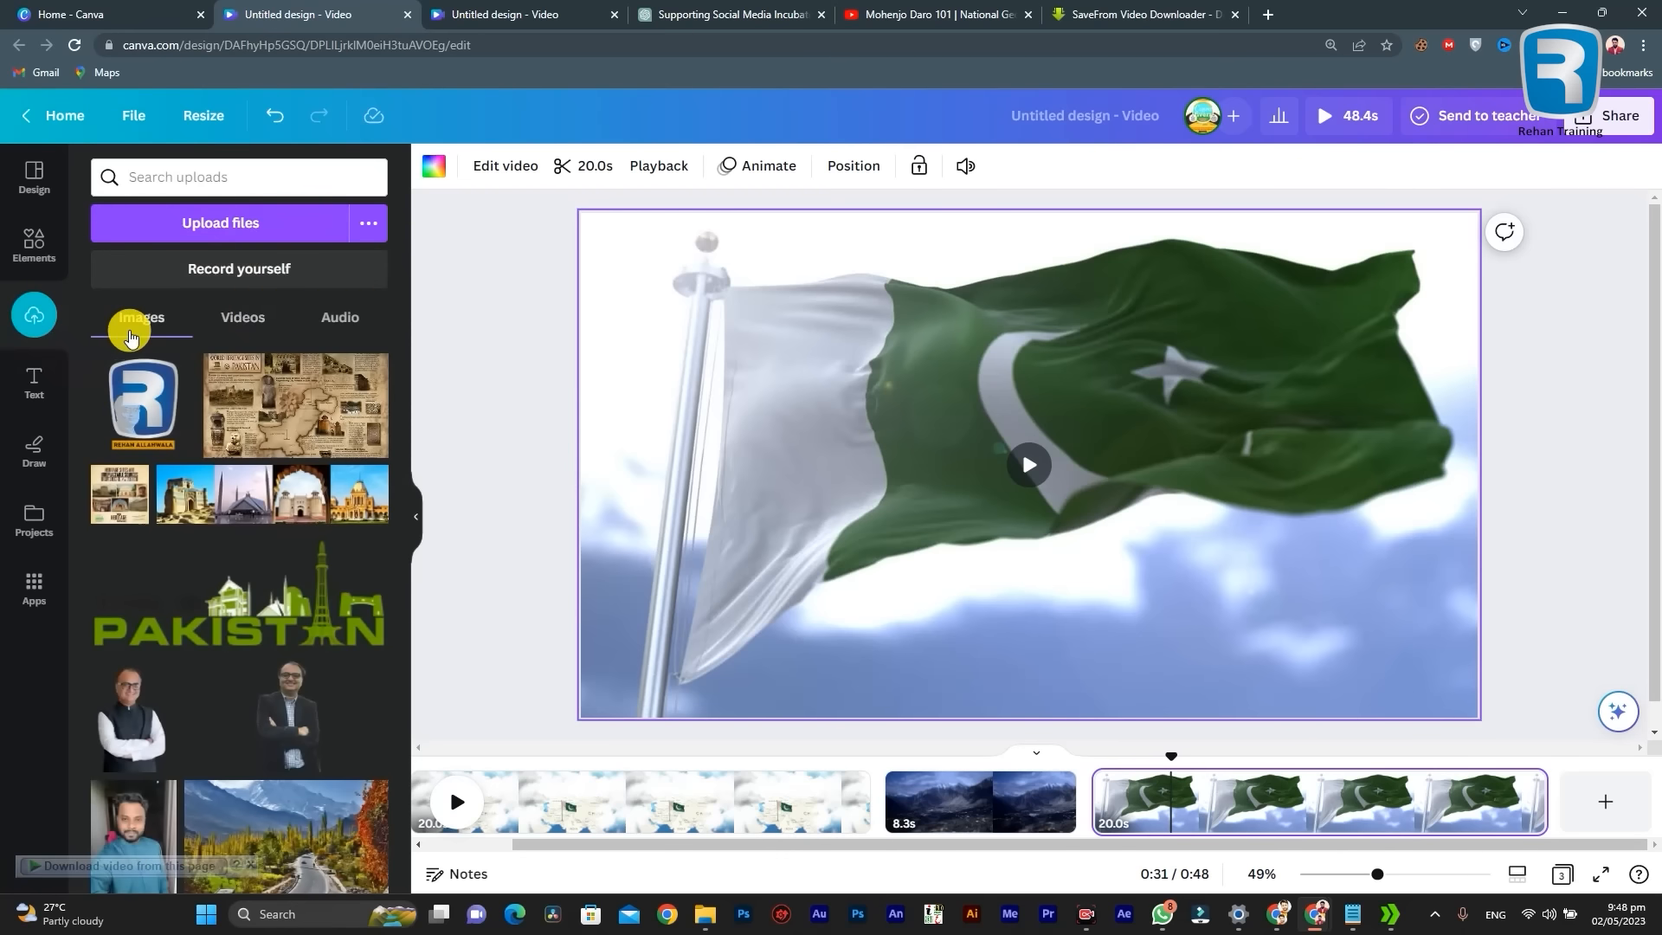
left_click(253, 225)
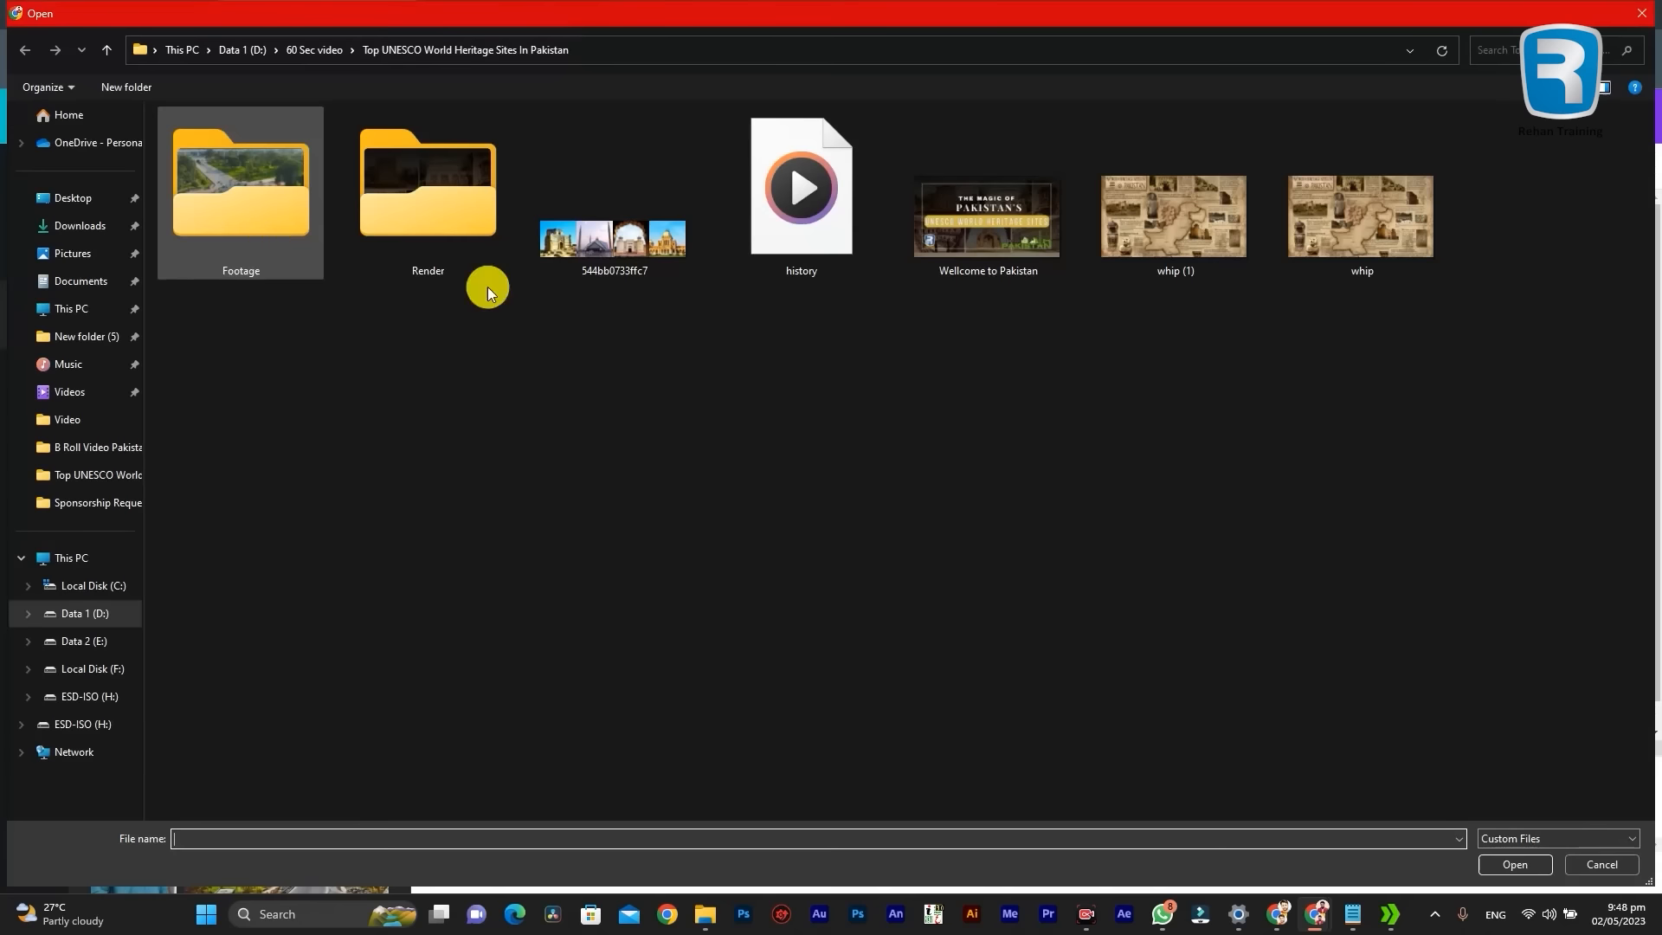
double_click(1156, 210)
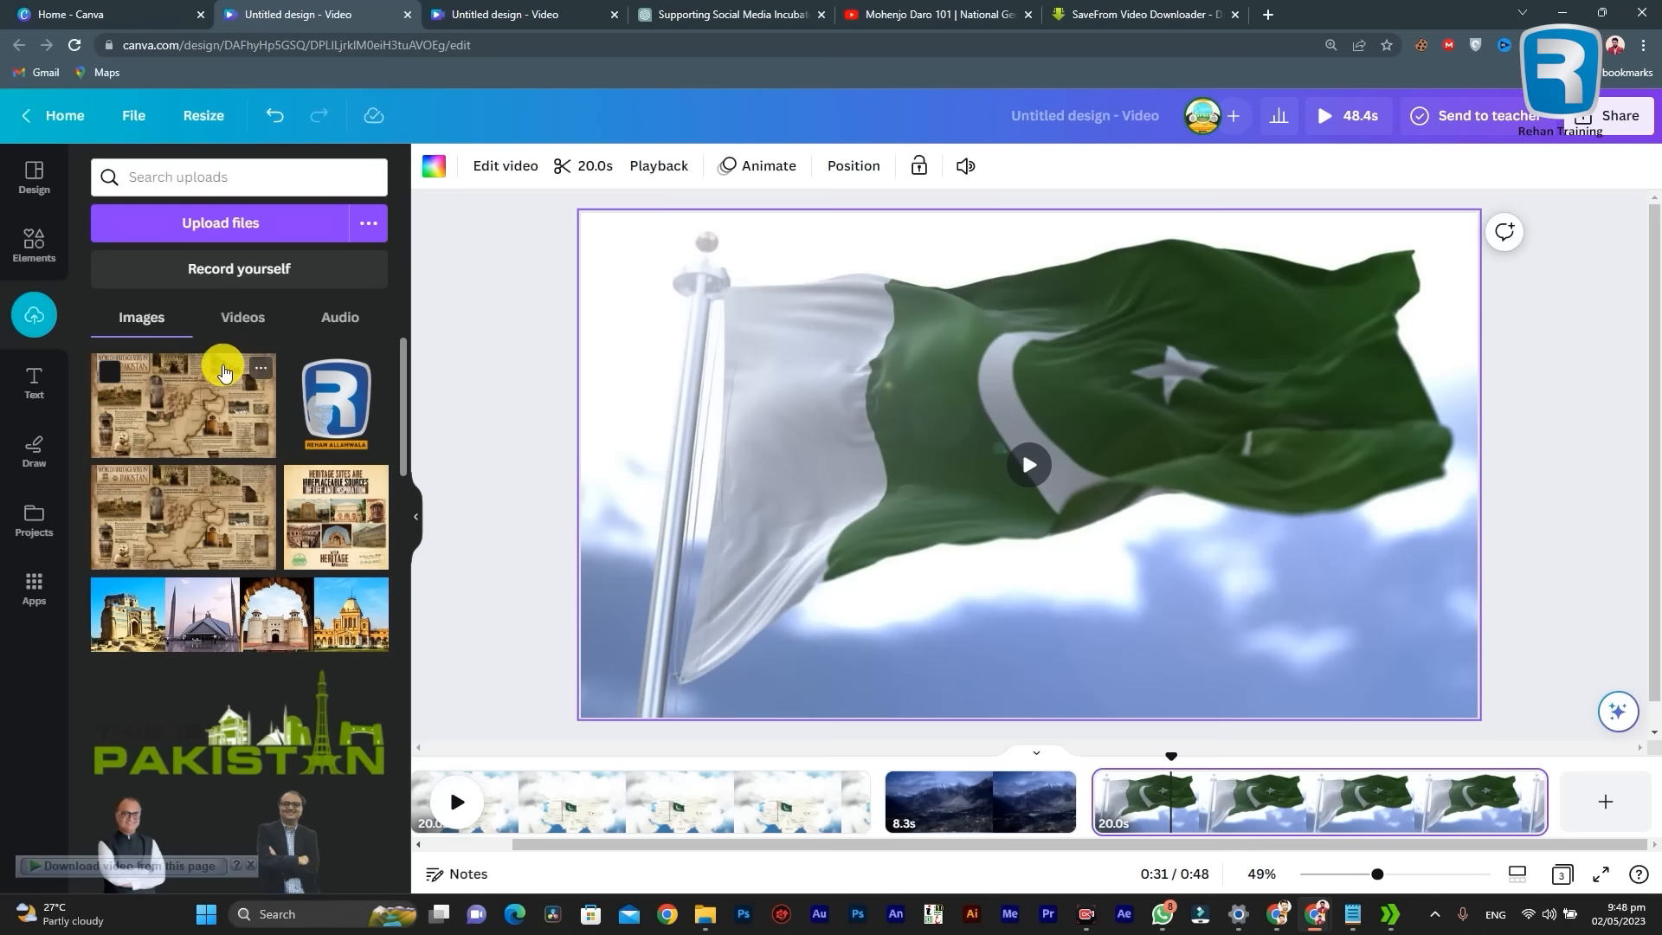
Step: Look through the uploaded images and the timeline pages, and go back to the uploaded videos
scroll(277, 640, "down", 3)
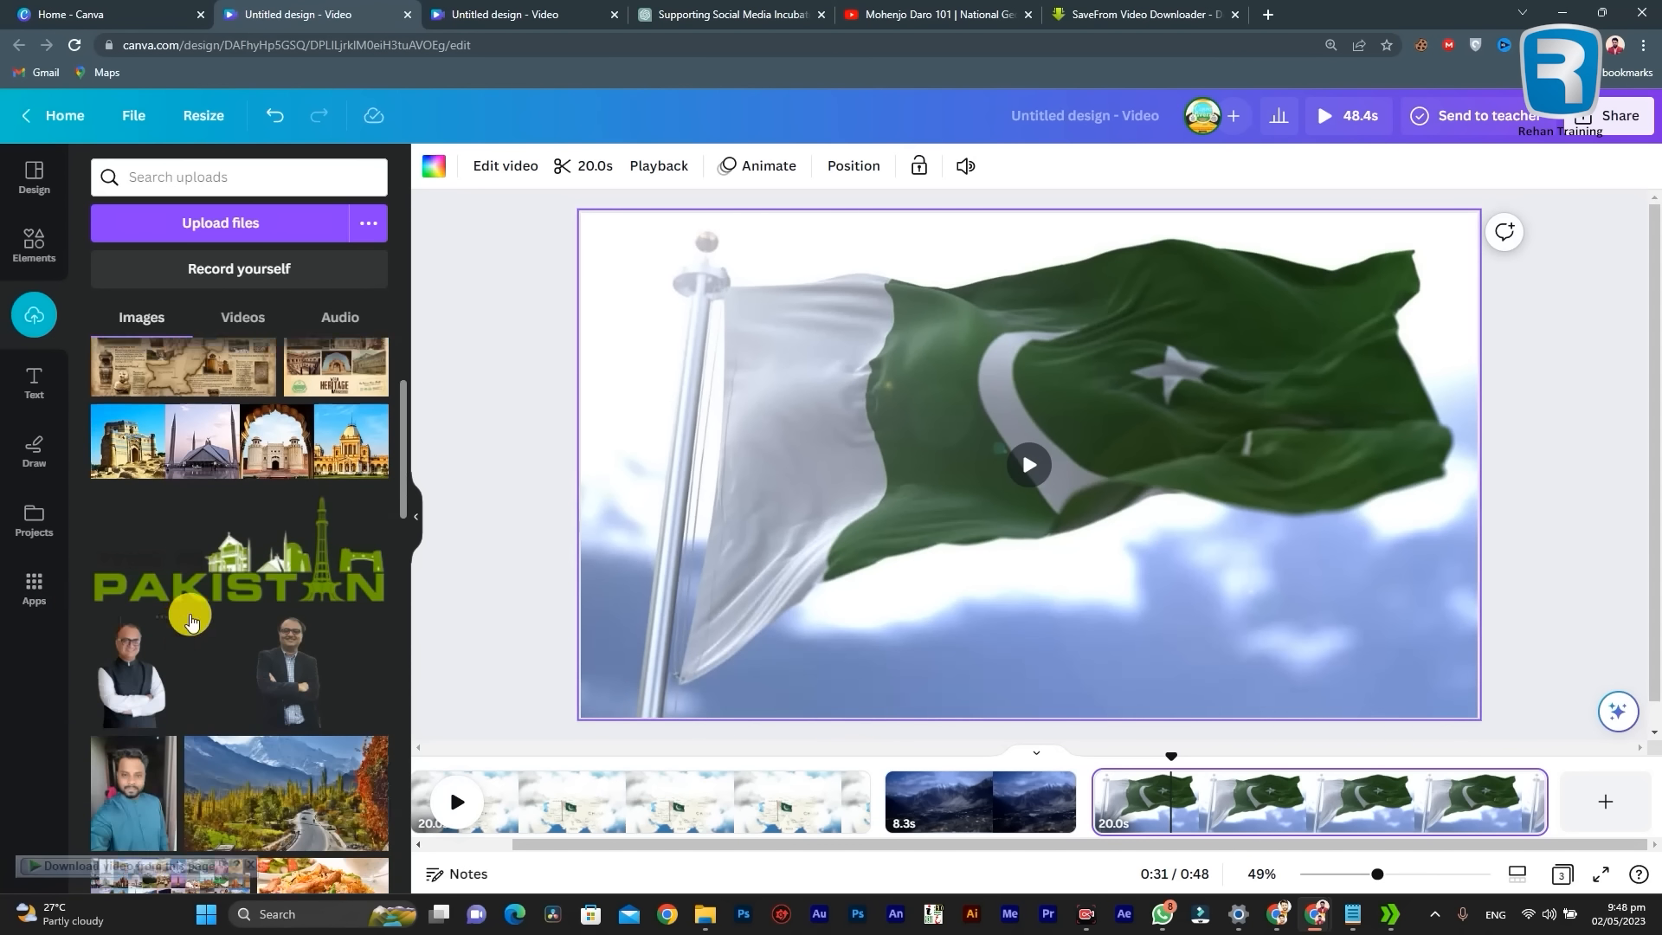
scroll(128, 520, "up", 1)
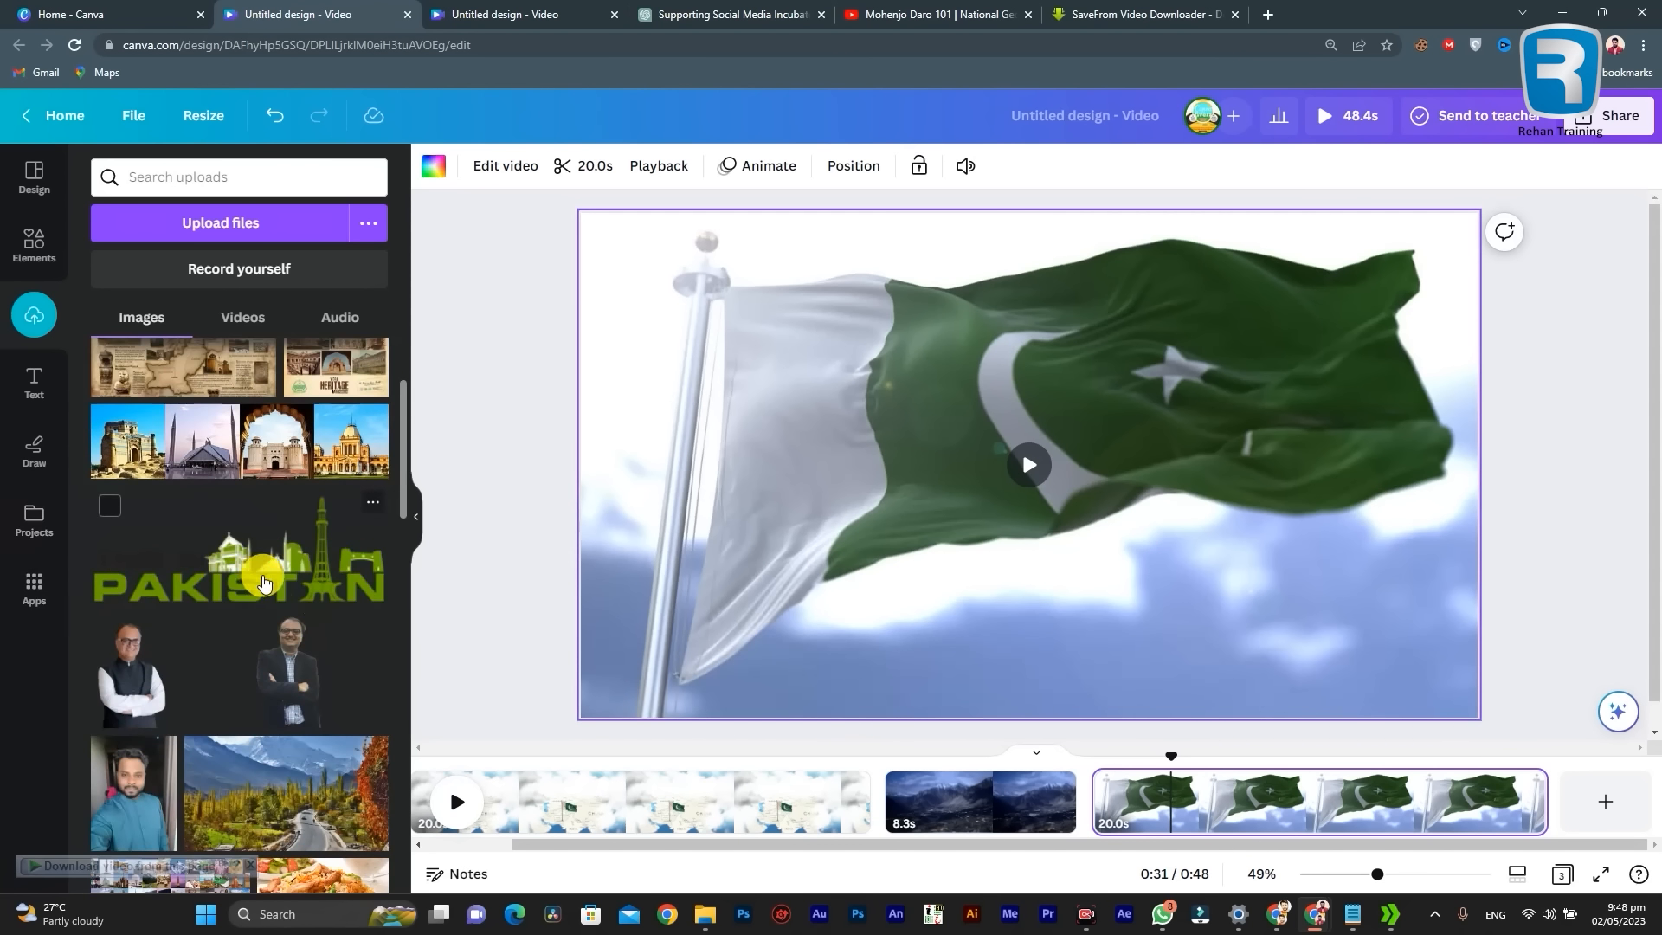
scroll(264, 582, "up", 2)
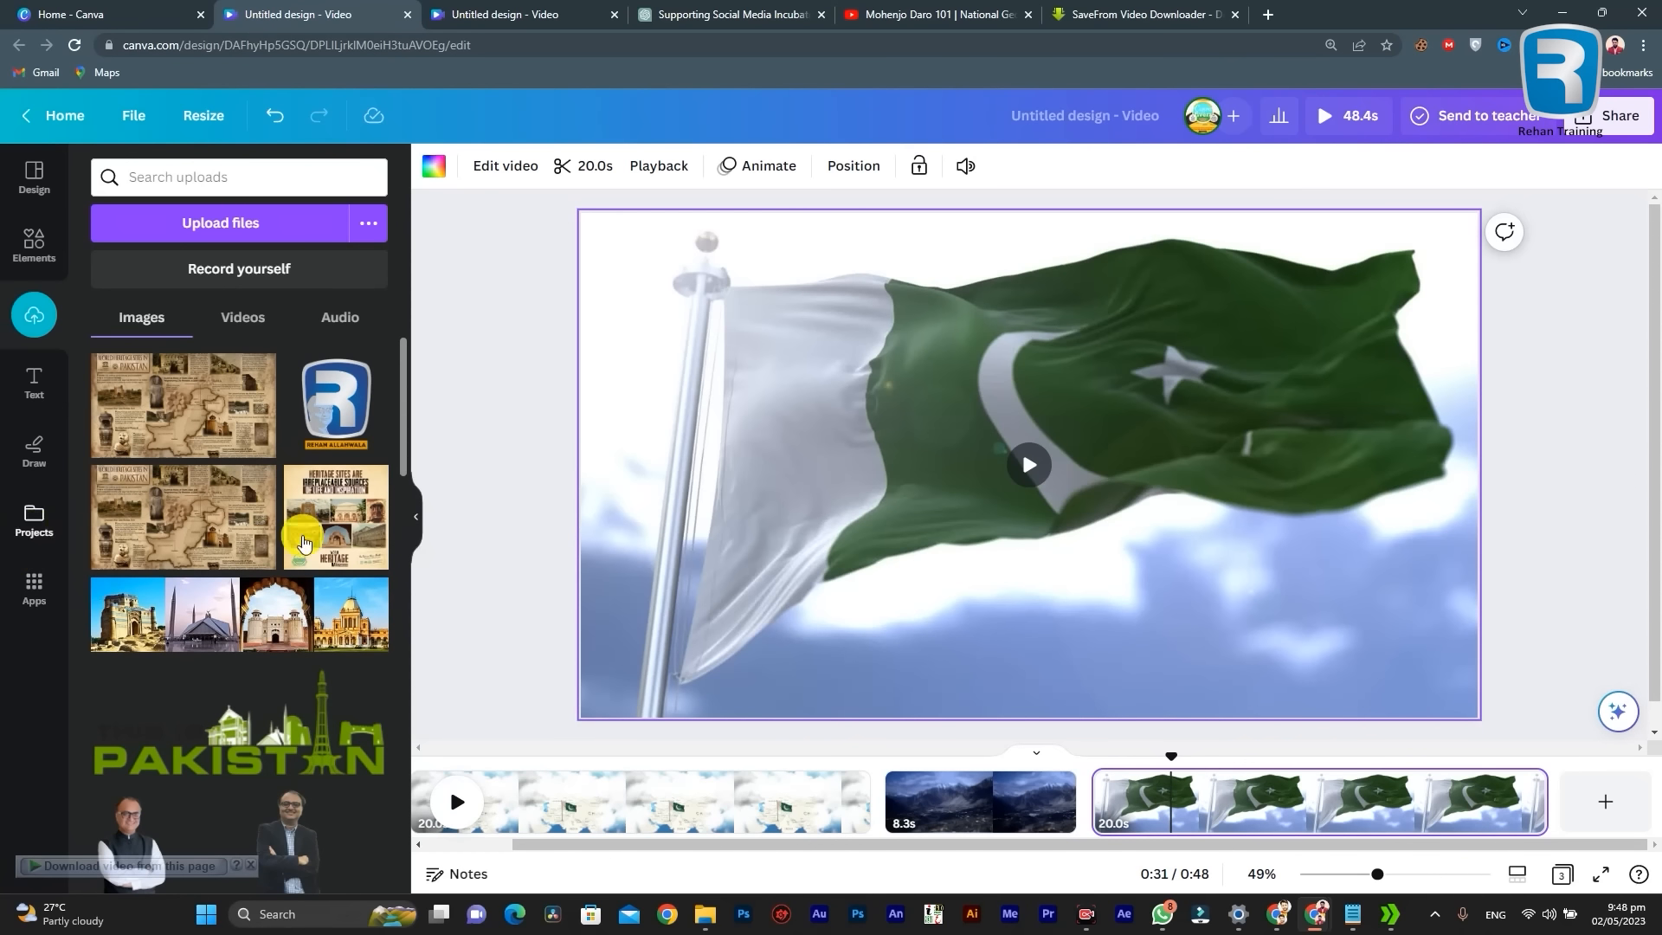
scroll(183, 626, "down", 10)
scroll(182, 627, "up", 8)
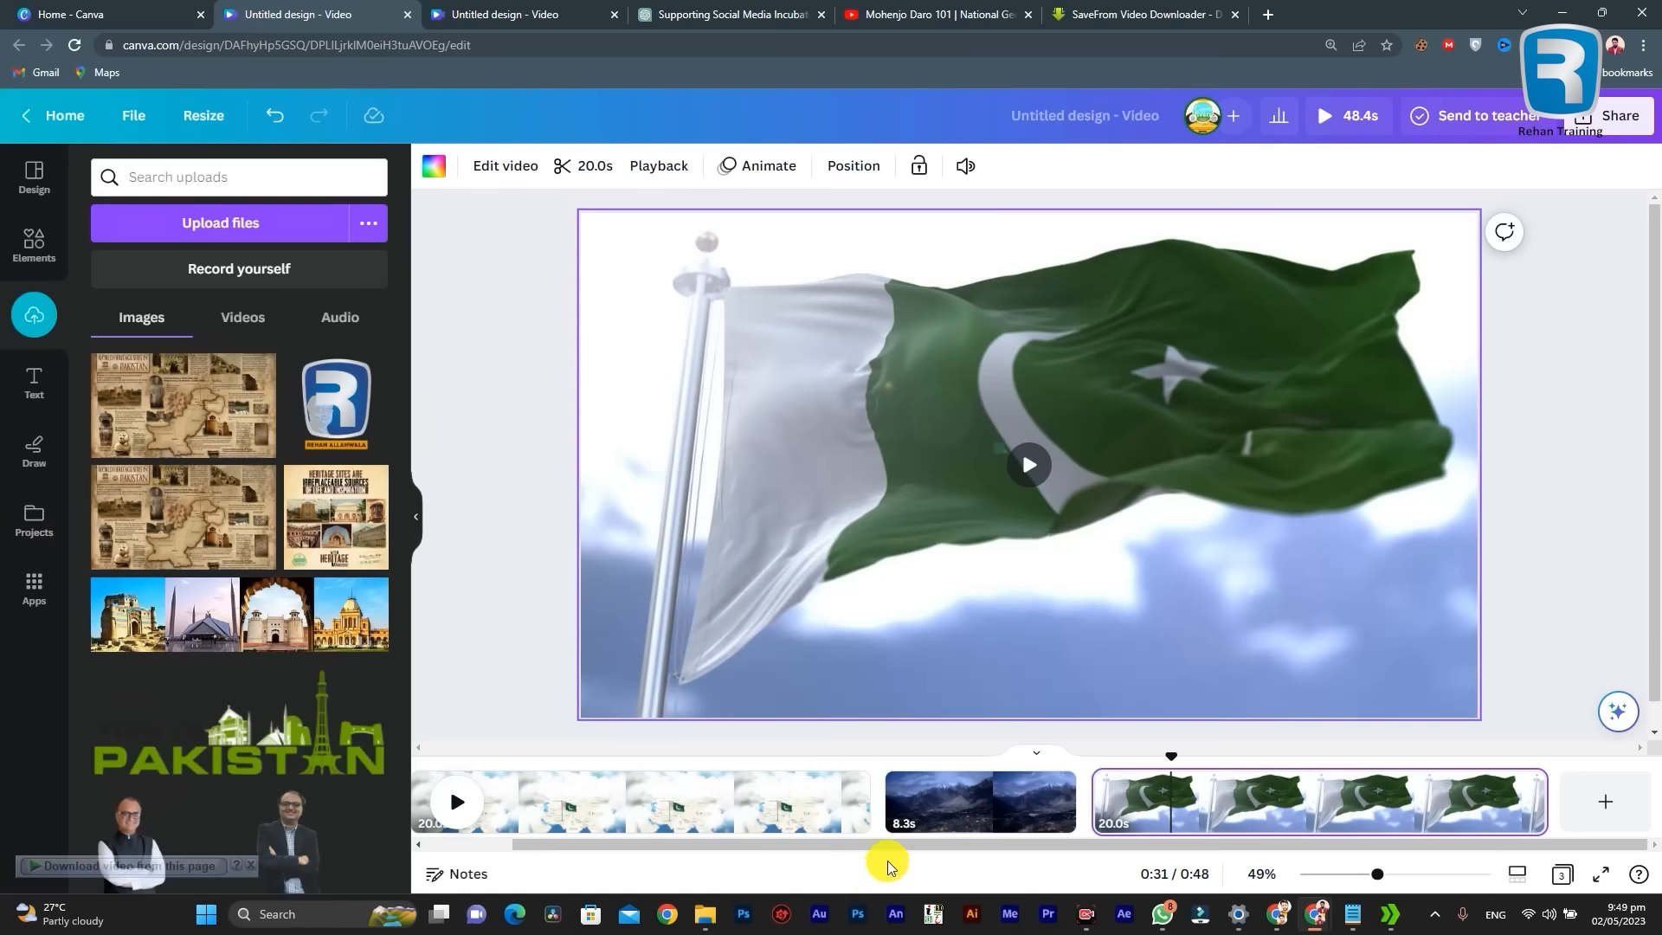
scroll(530, 824, "left", 2)
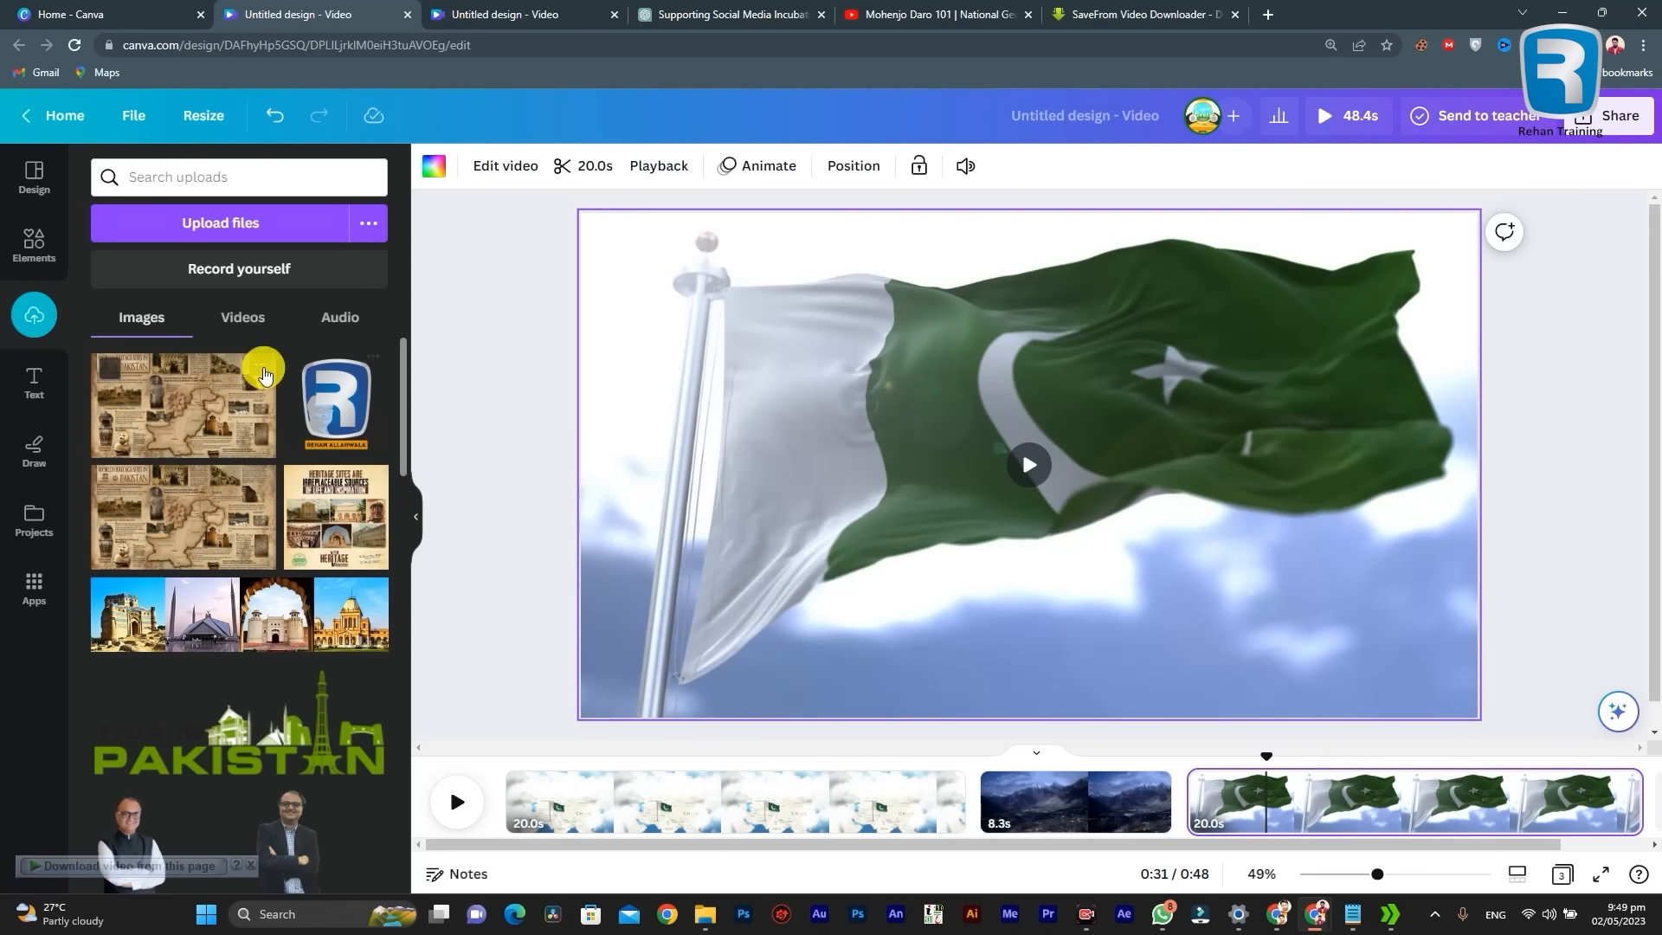
left_click(112, 327)
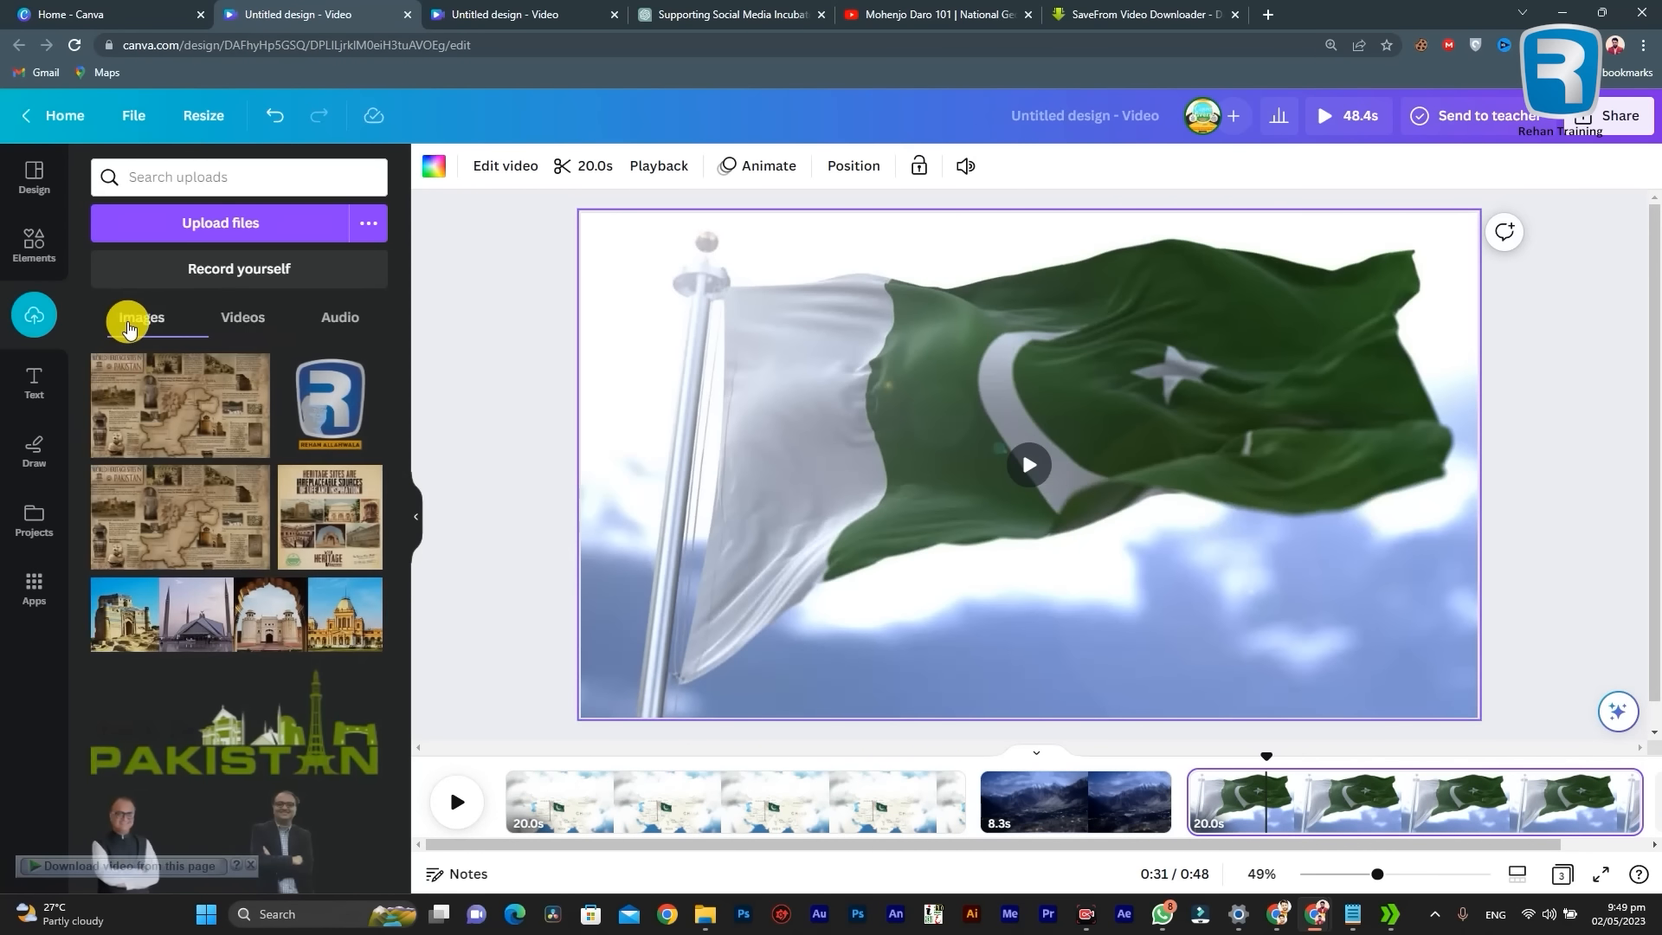
scroll(373, 551, "down", 2)
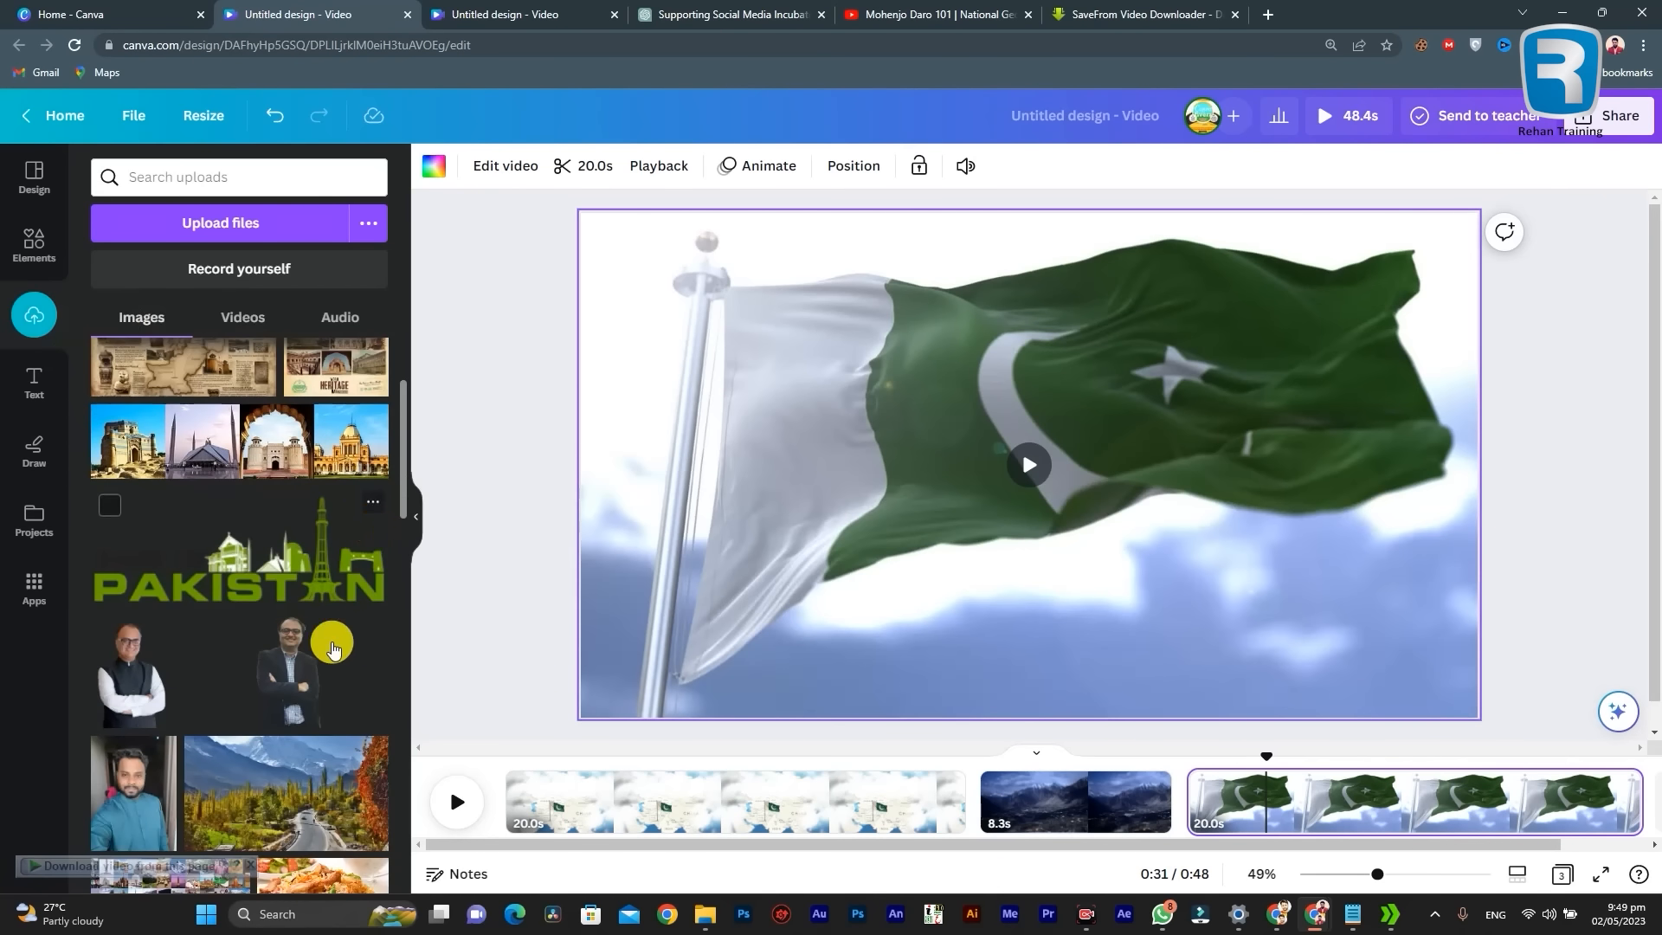
scroll(267, 408, "up", 2)
left_click(236, 317)
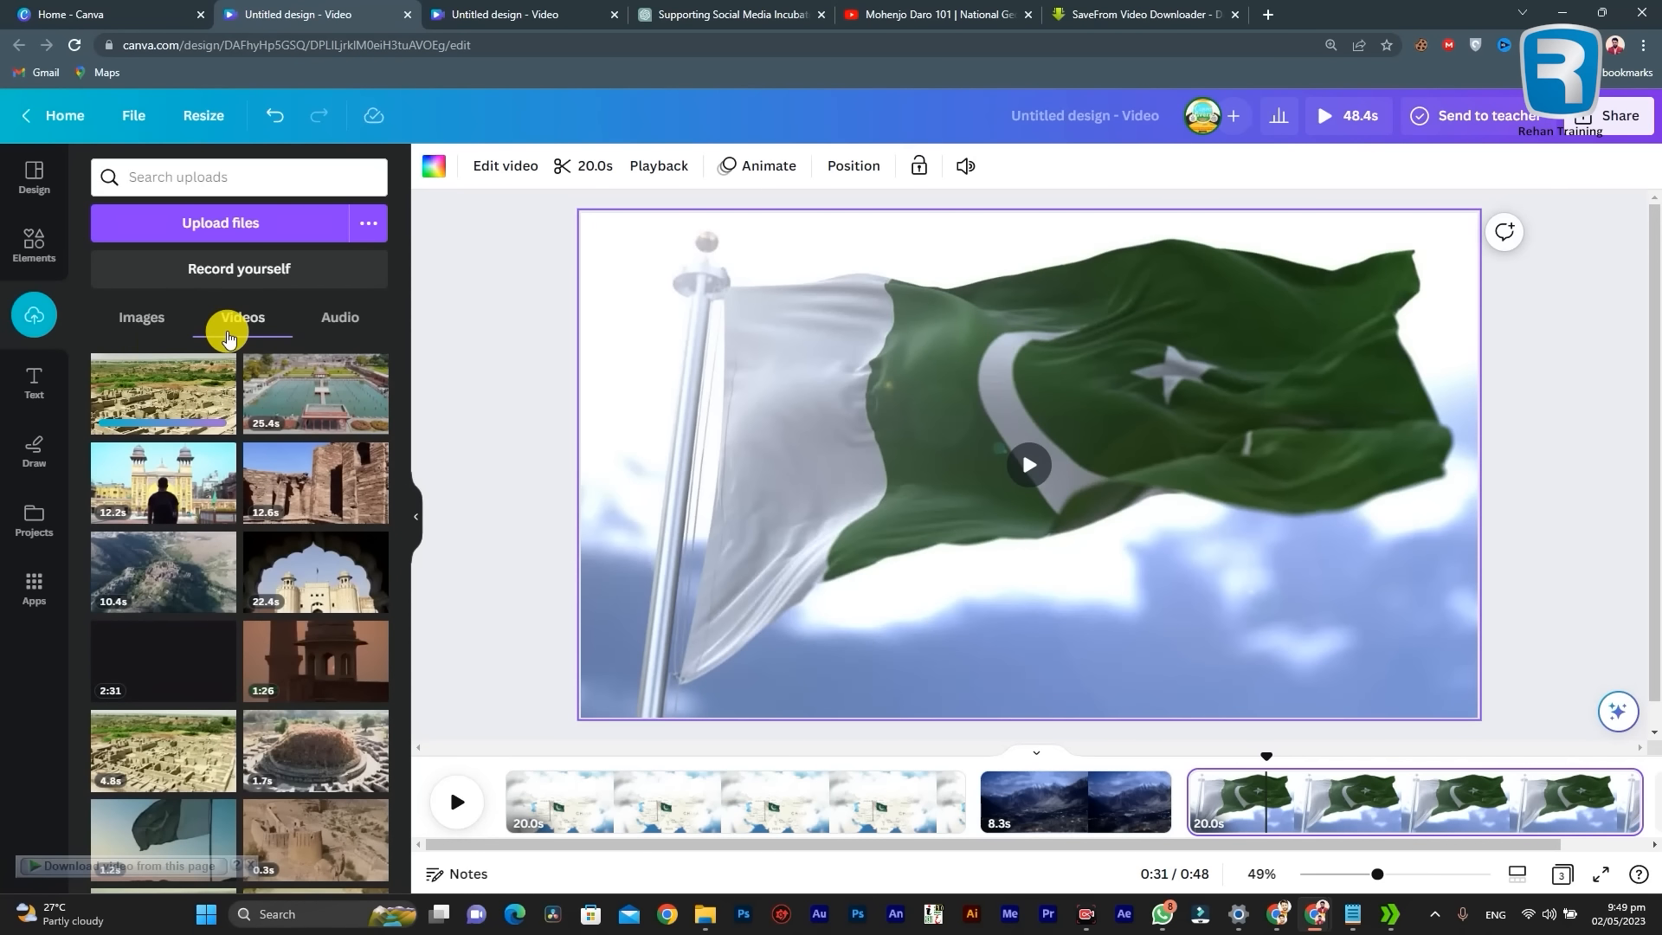
Step: Try adding the Mohenjo Daro video to the Pakistan flag page and undo the insertion
left_click(165, 403)
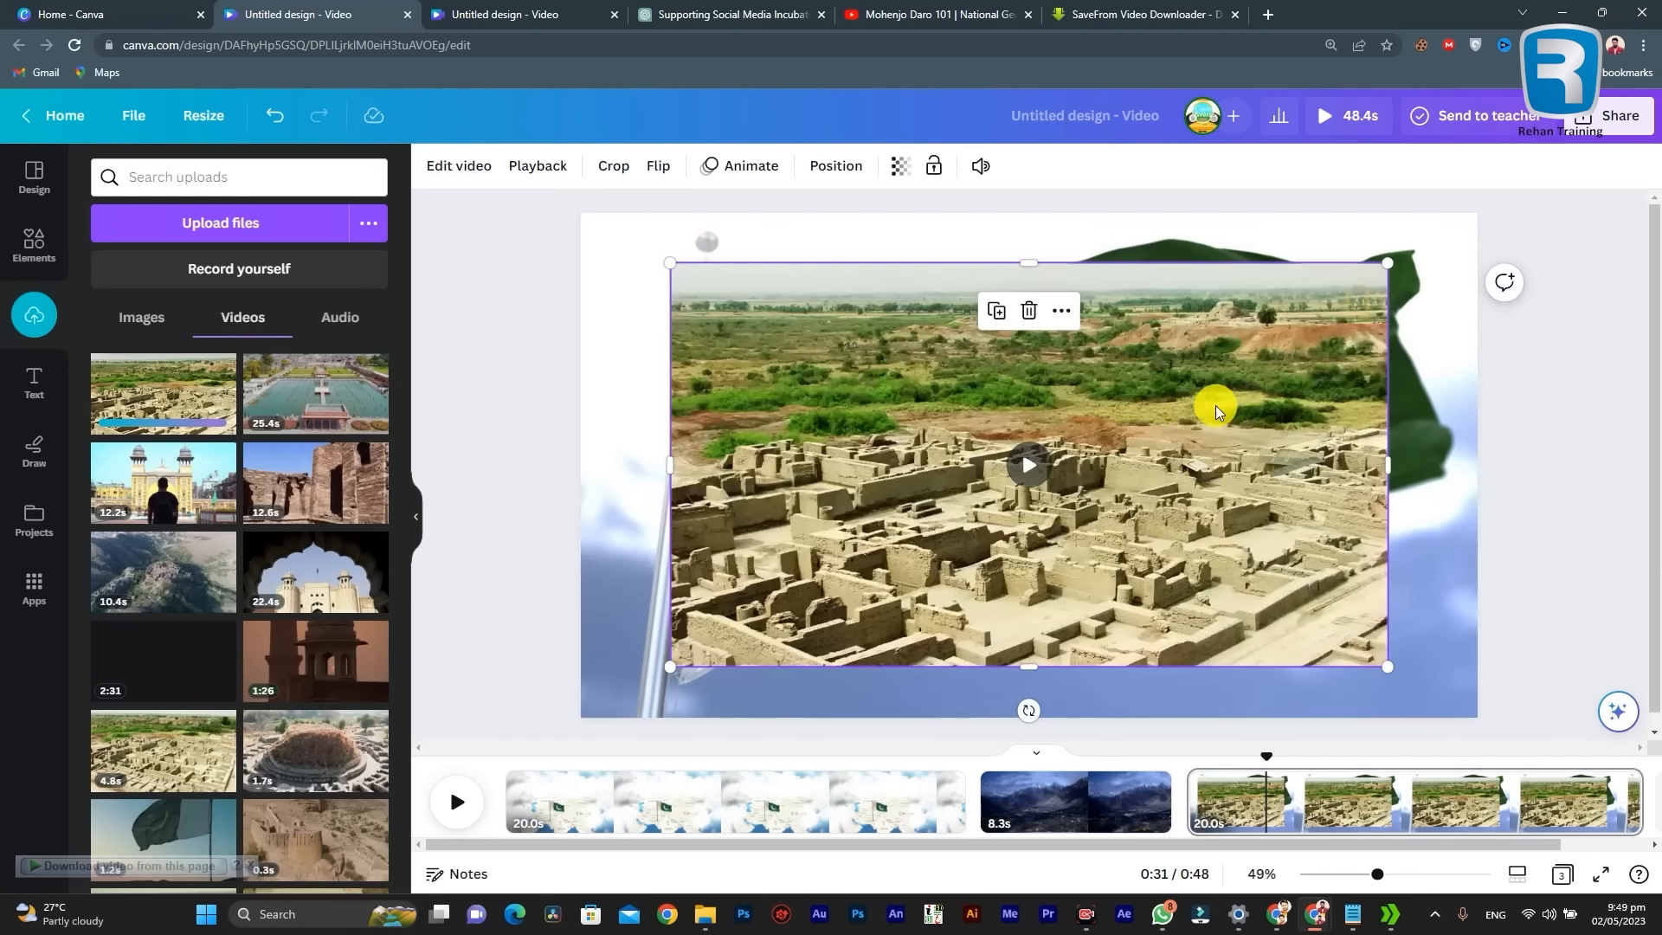
key("ctrl+z")
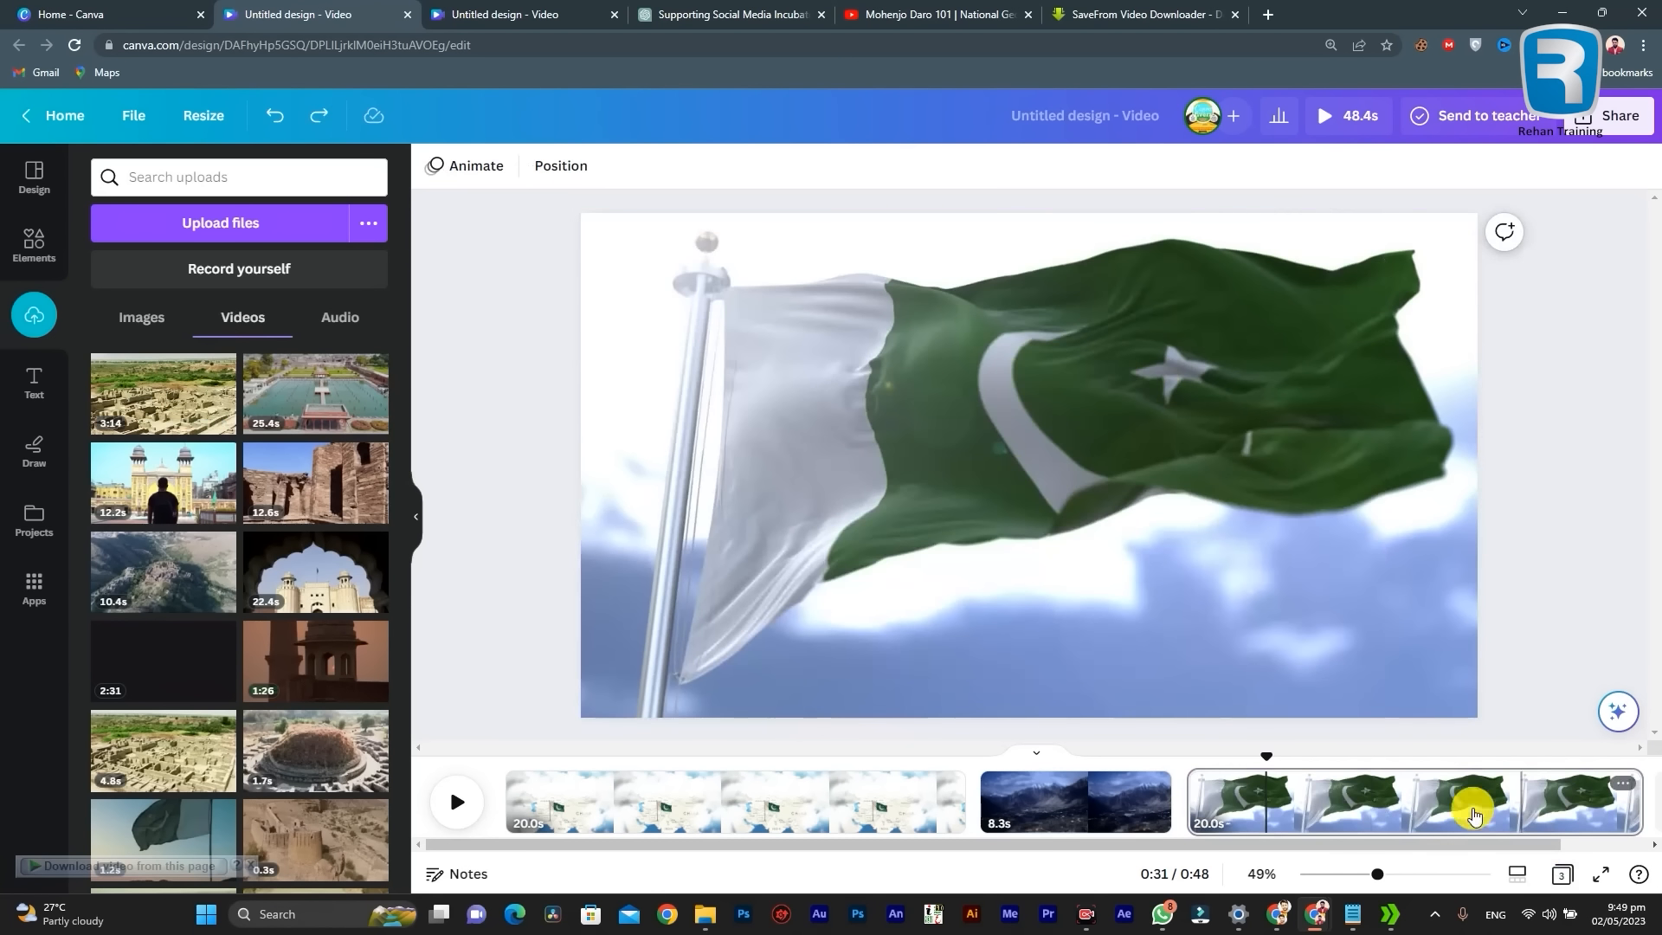
Step: Place the uploaded Mohenjo Daro video over the night mountain page and move it toward the page's upper edge
left_click(1144, 837)
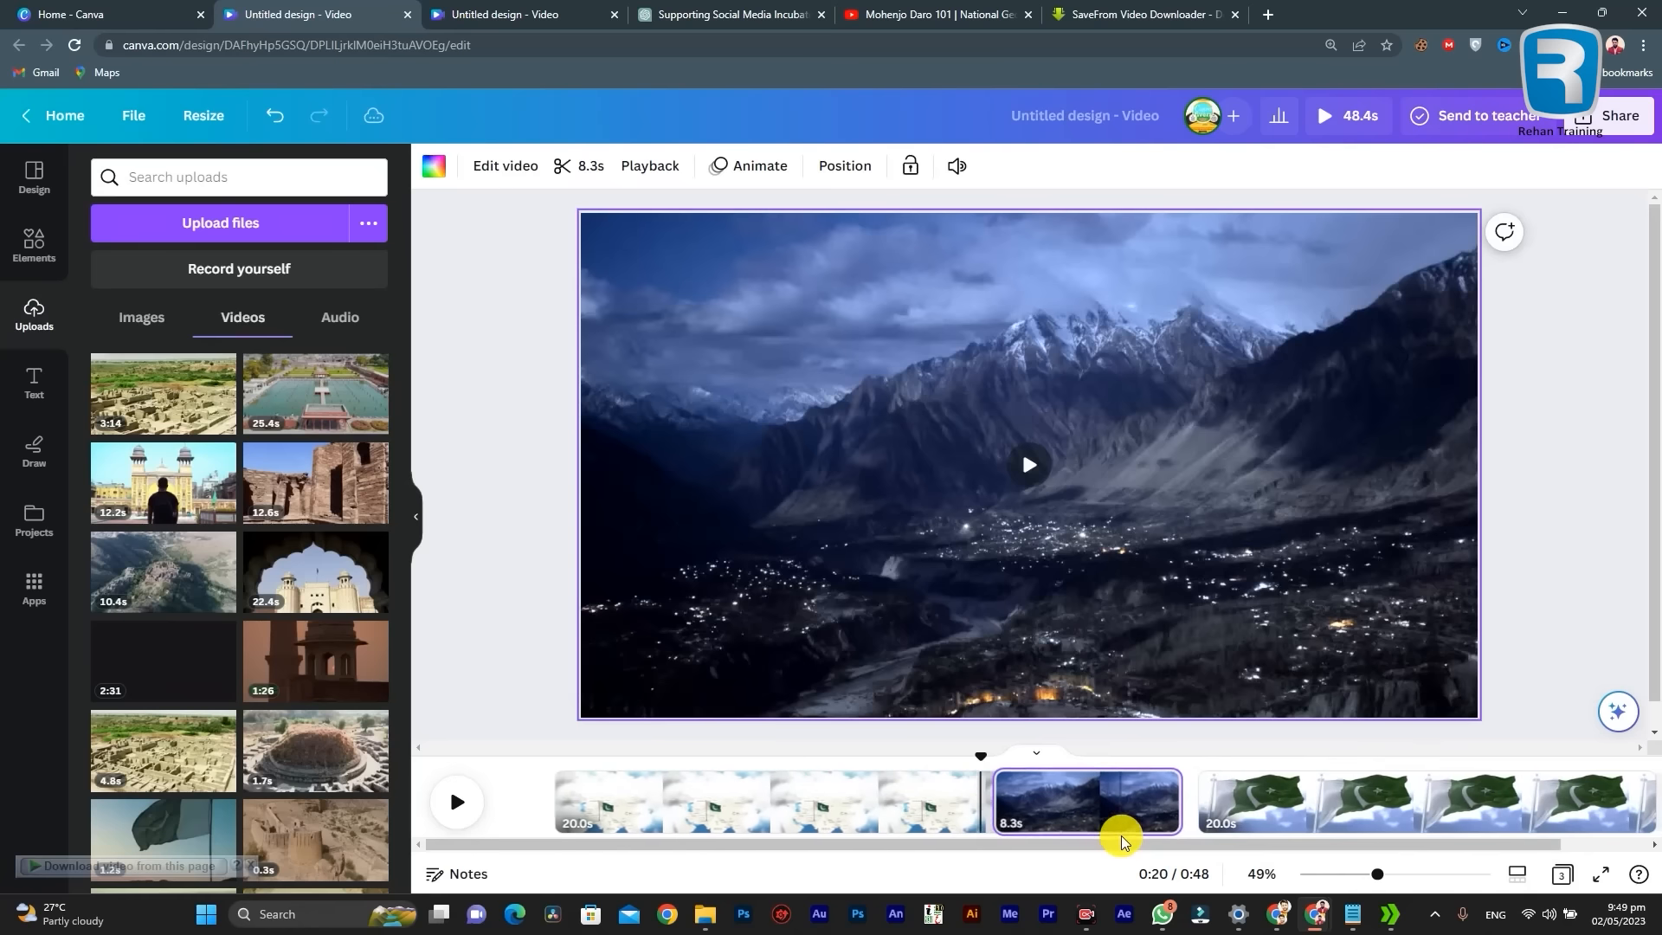
scroll(942, 835, "right", 2)
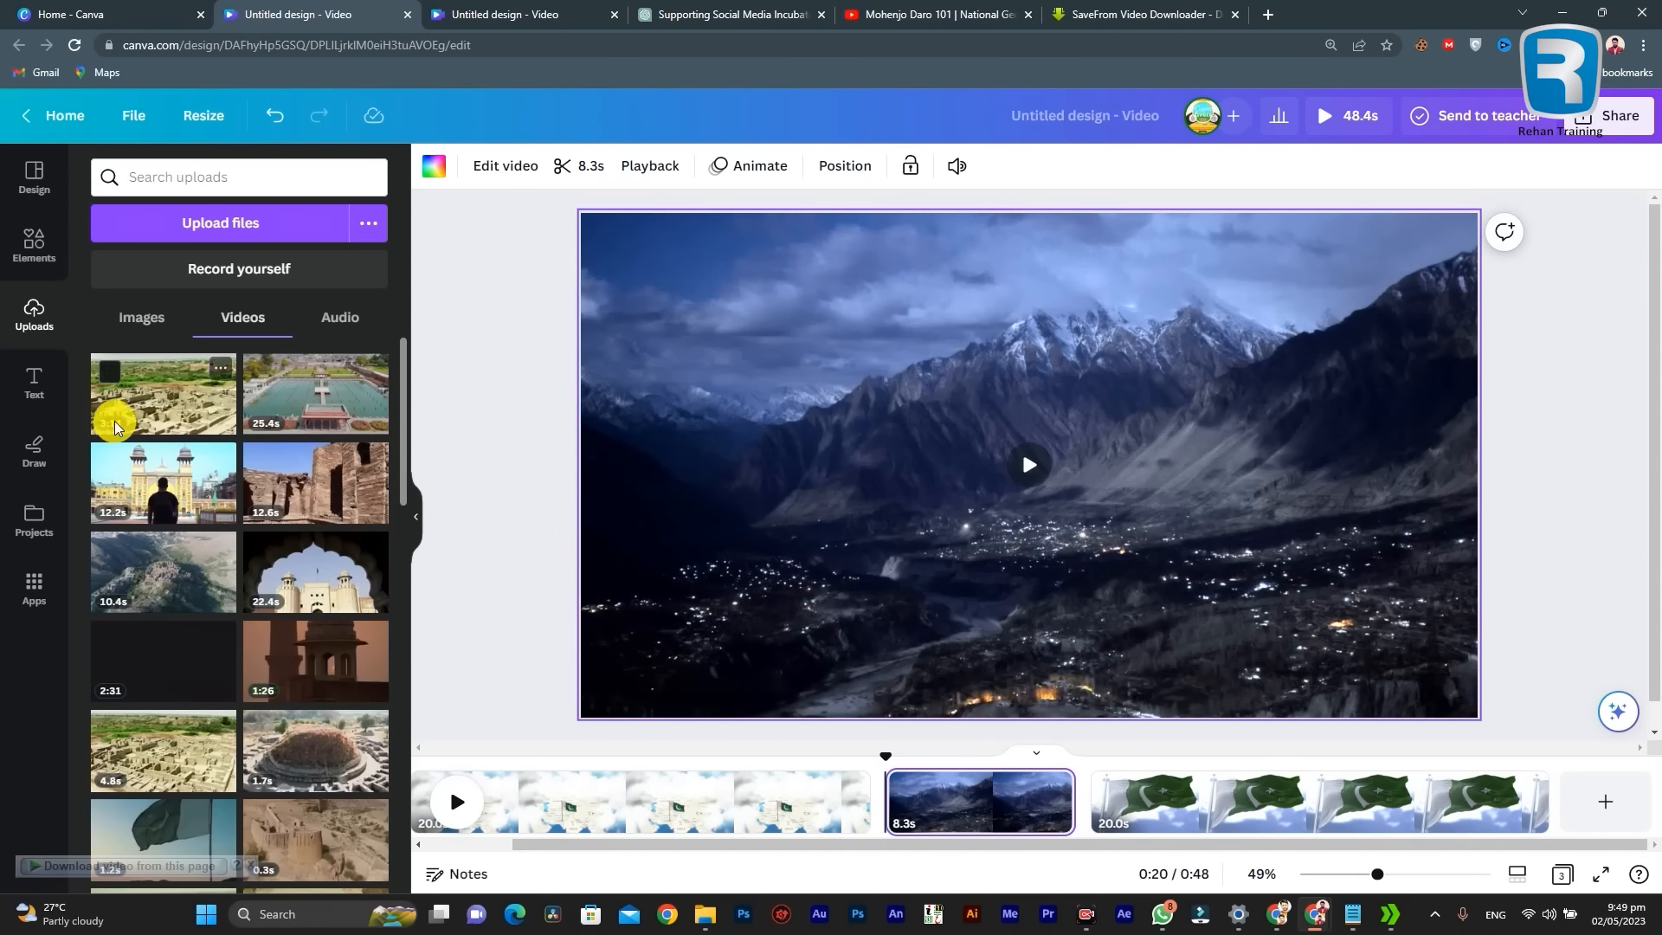
left_click_drag(149, 386, 753, 382)
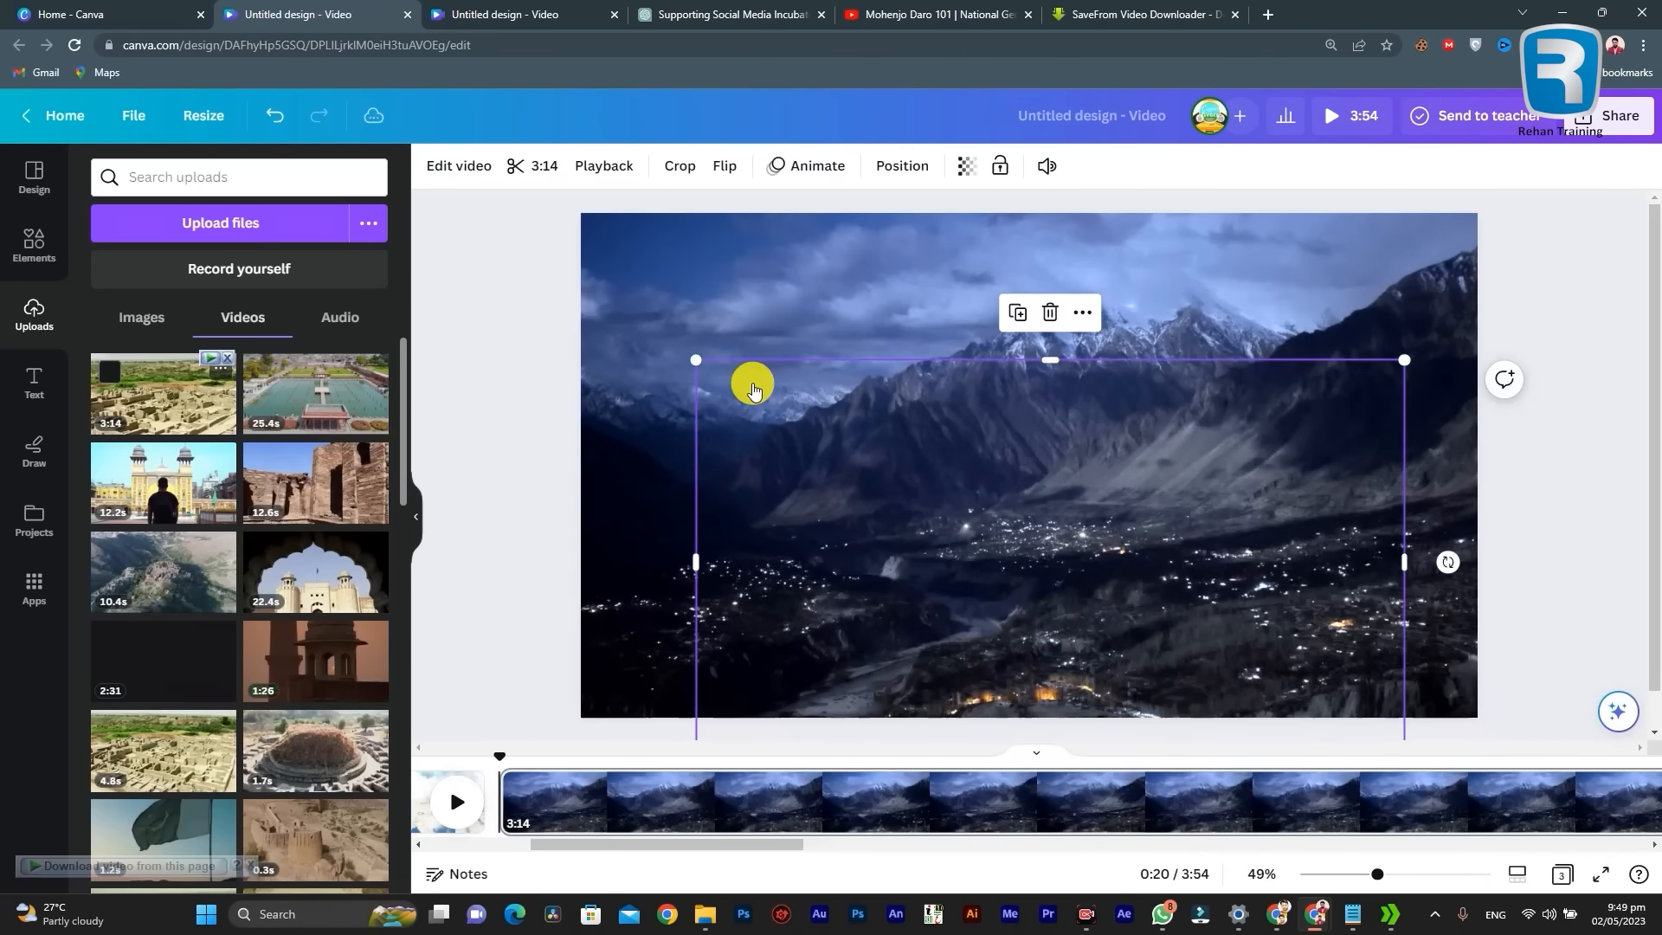
left_click_drag(957, 489, 947, 318)
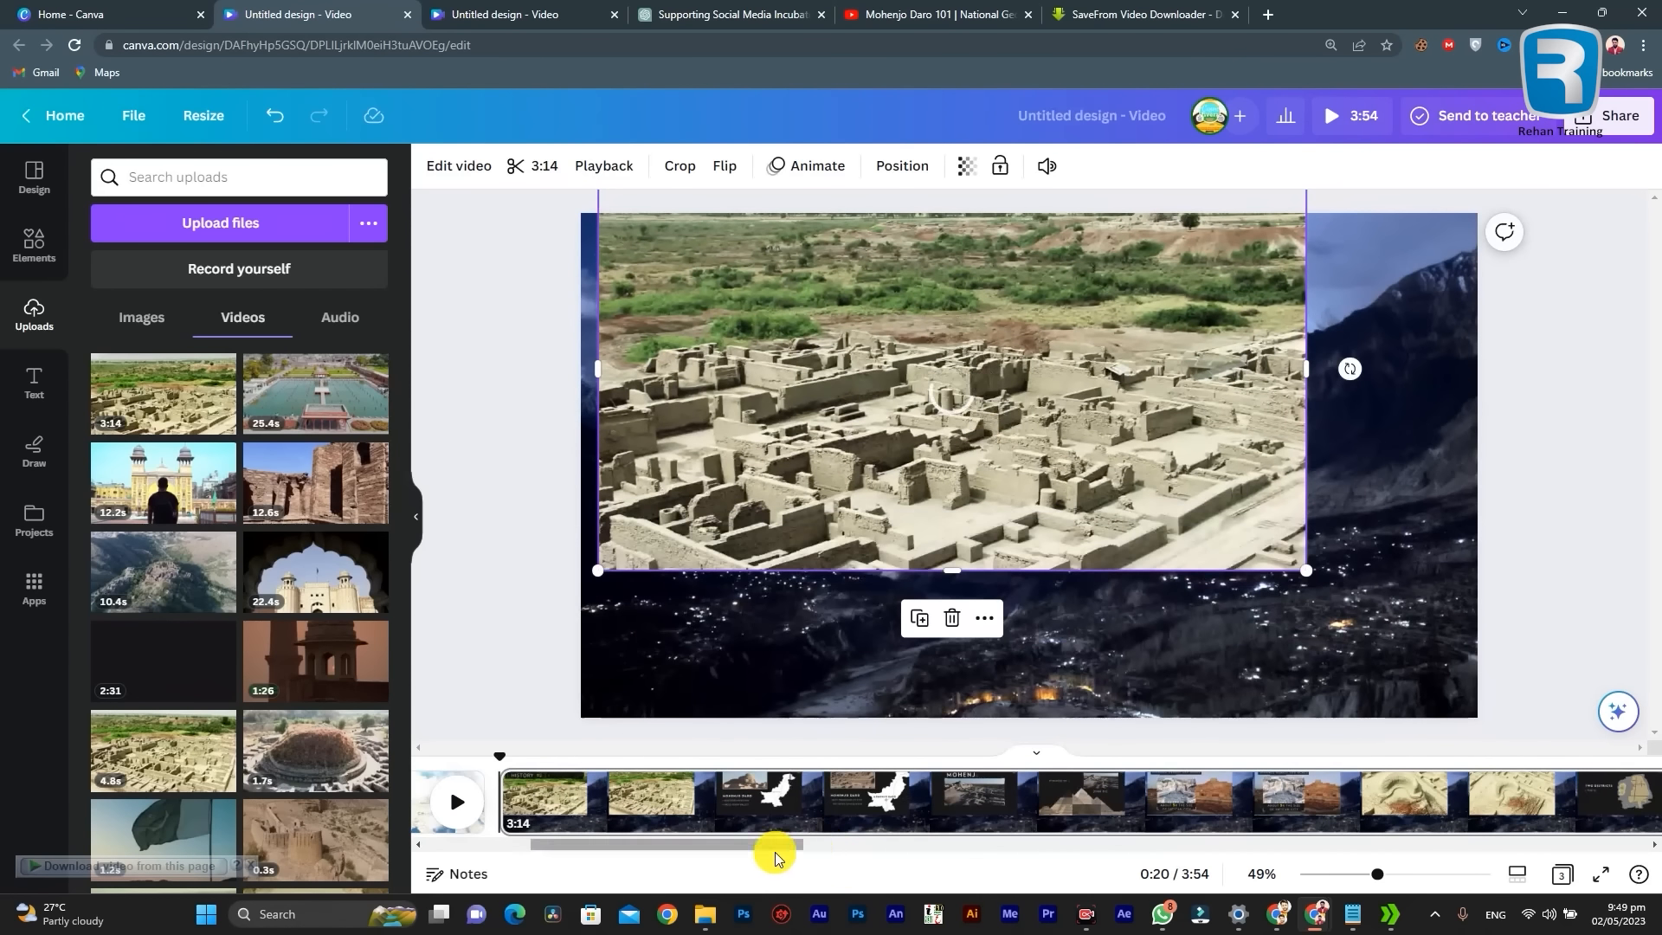
Step: Undo the last move of the Mohenjo Daro video and delete the video from the night mountain page
left_click_drag(708, 845, 403, 831)
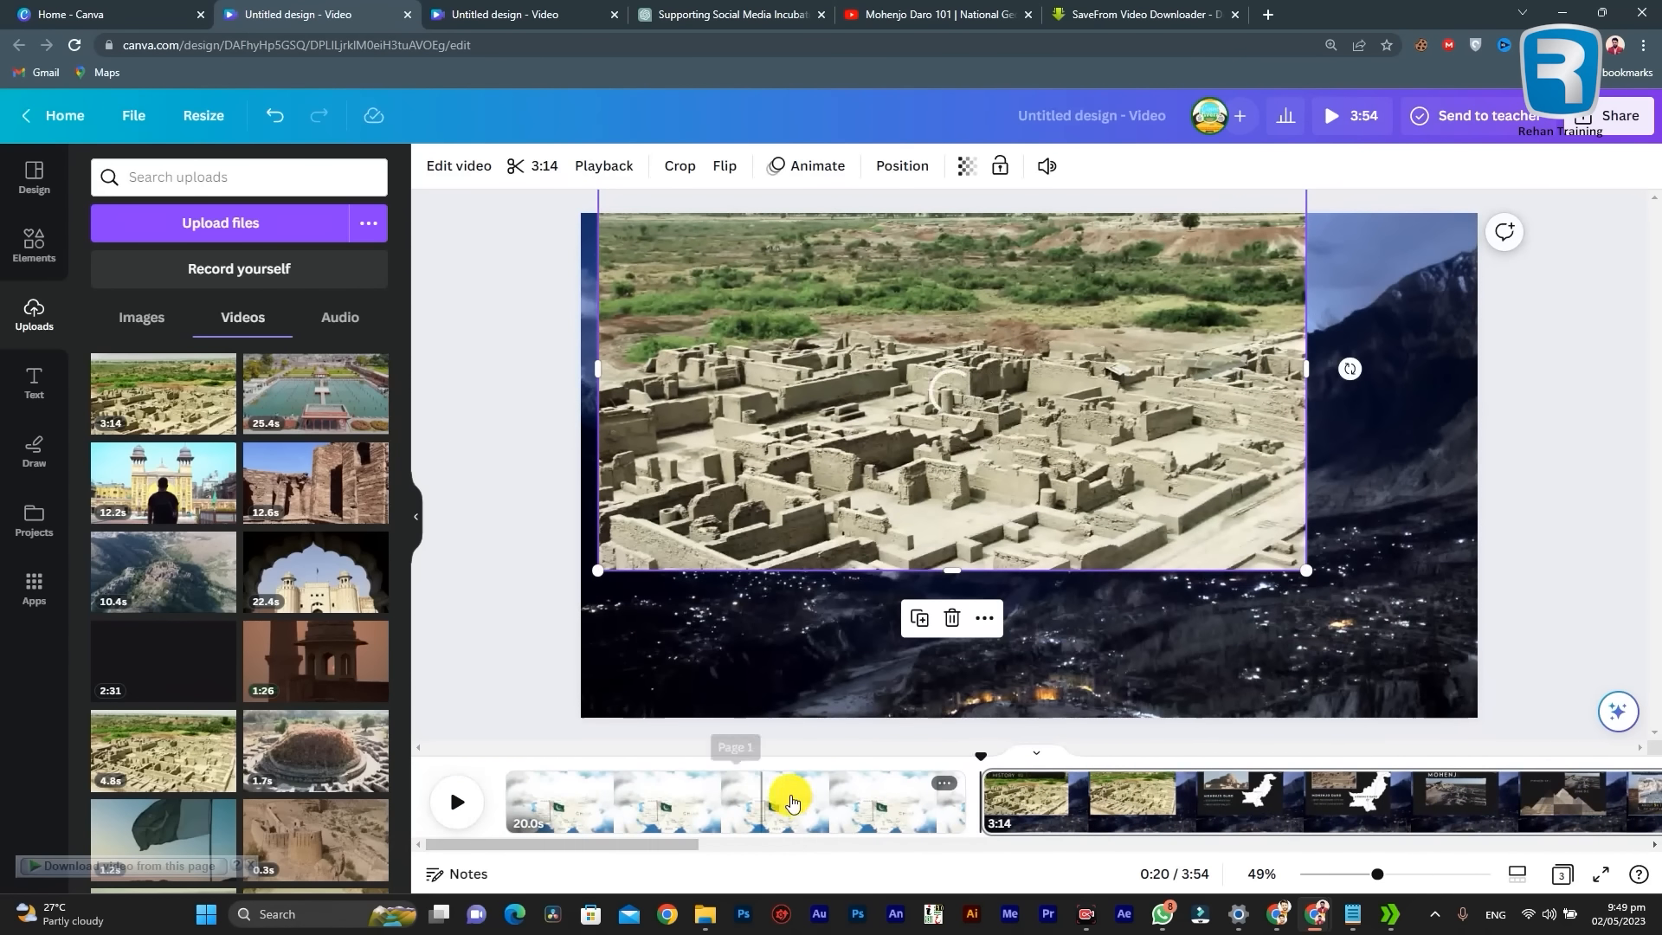
key("ctrl+z")
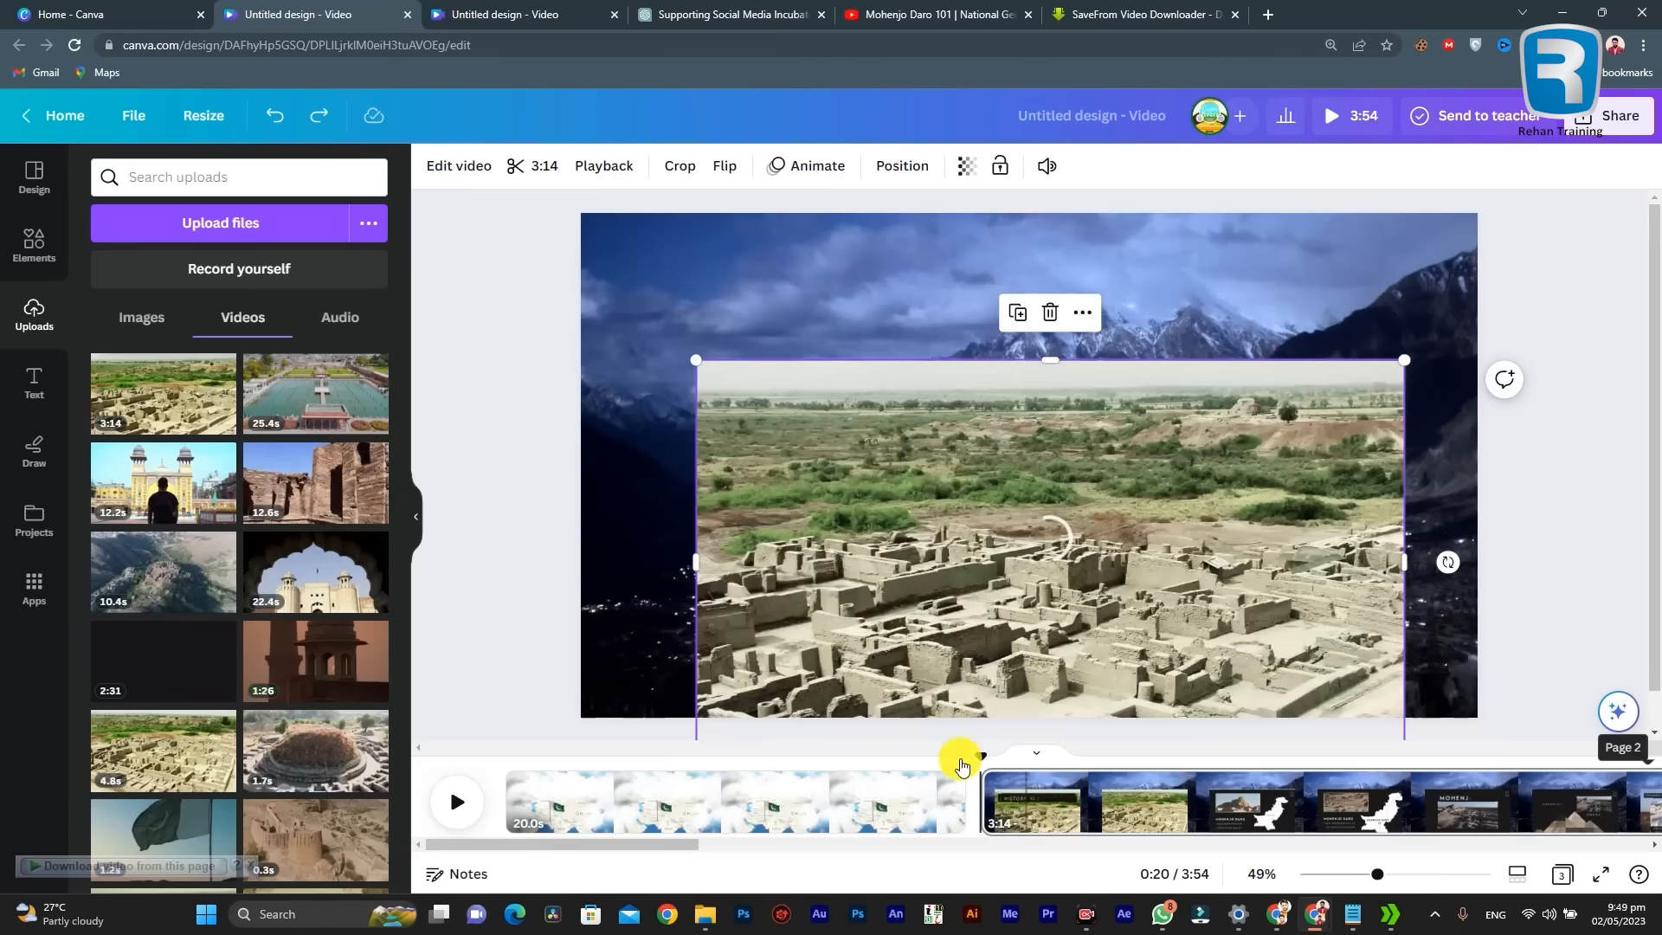
key("Delete")
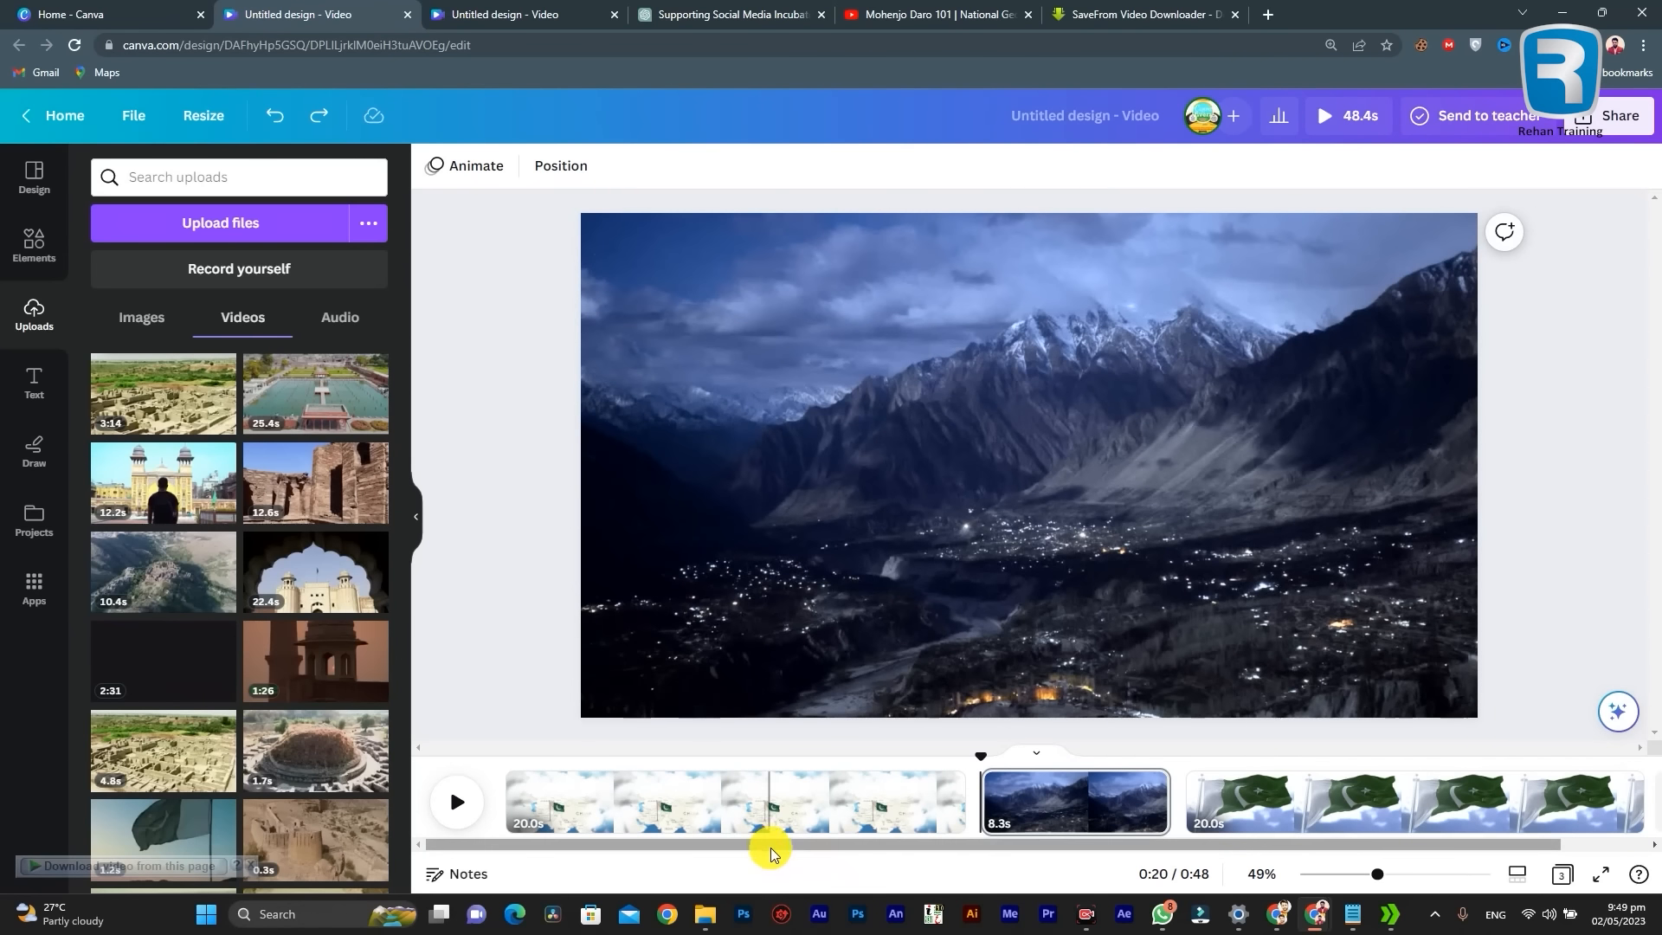
Step: Check the existing timeline pages, try adding a blank page after the last one, and undo the addition
left_click(631, 808)
left_click(873, 803)
left_click(1061, 812)
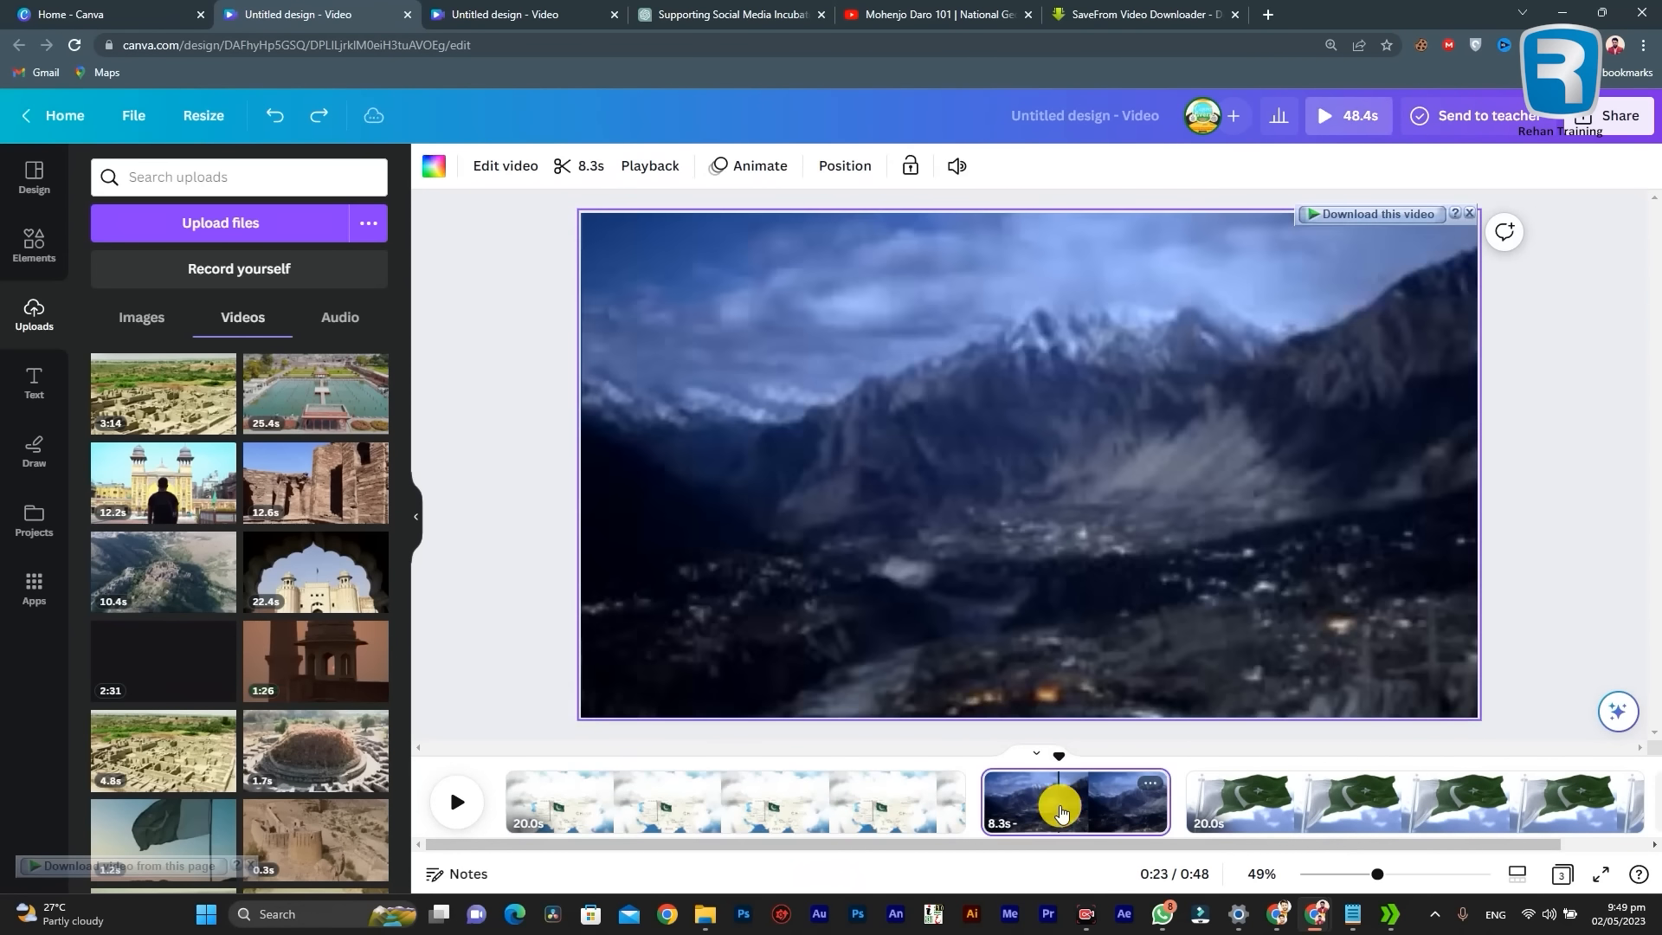
left_click(1254, 802)
left_click(752, 811)
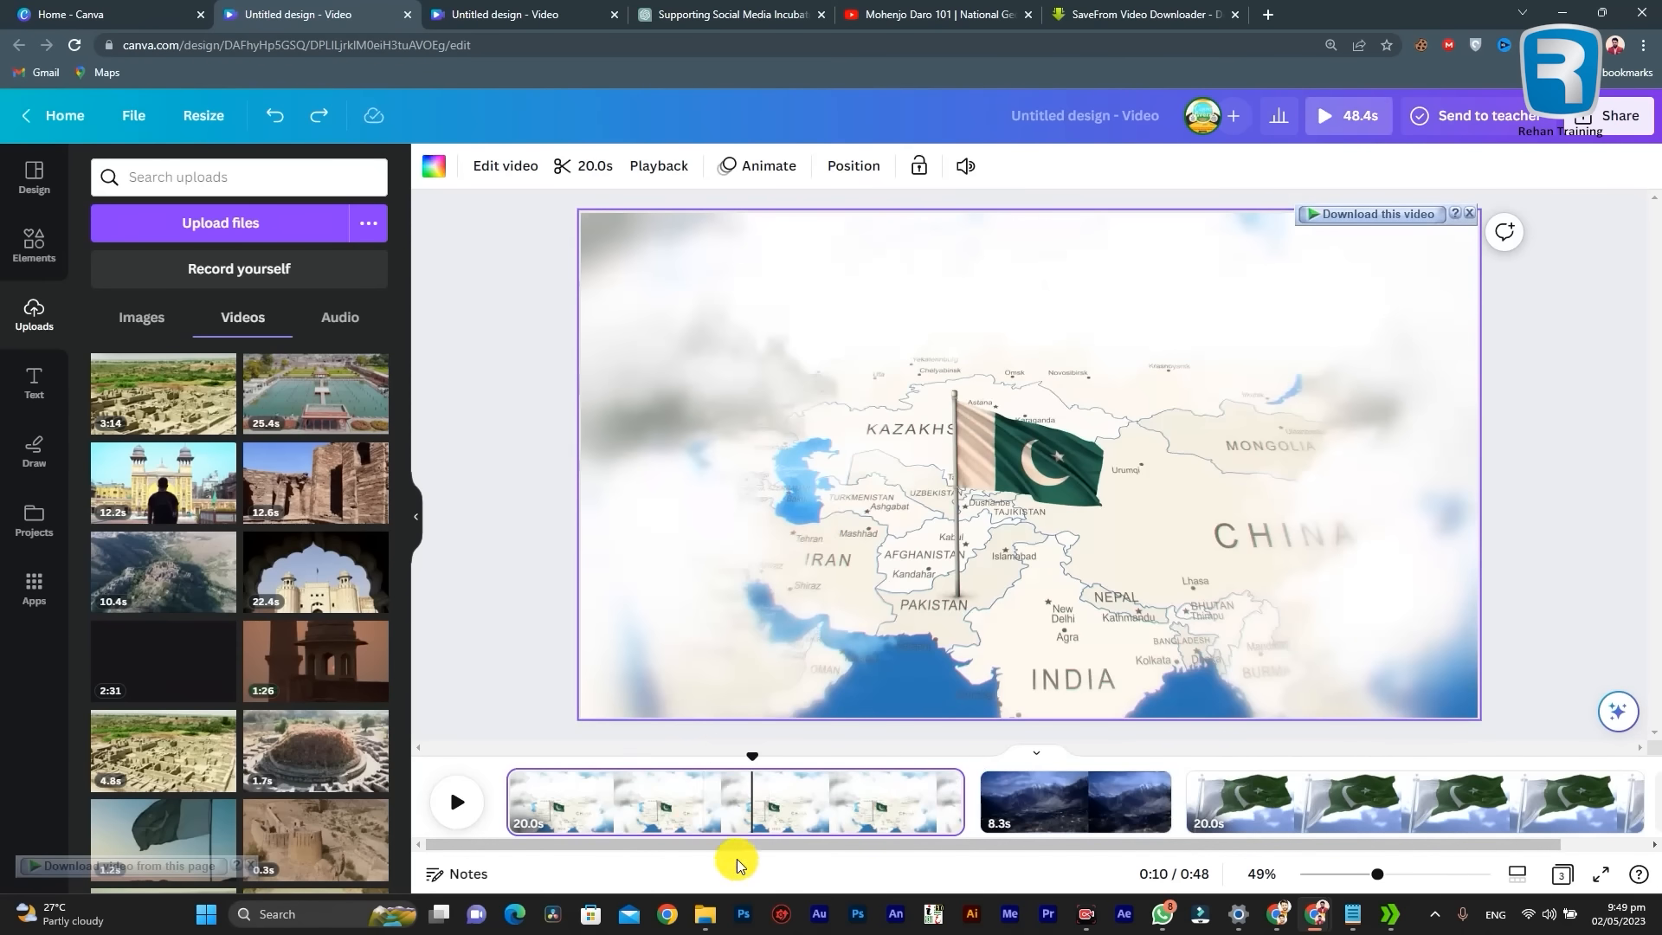
left_click_drag(738, 845, 1141, 857)
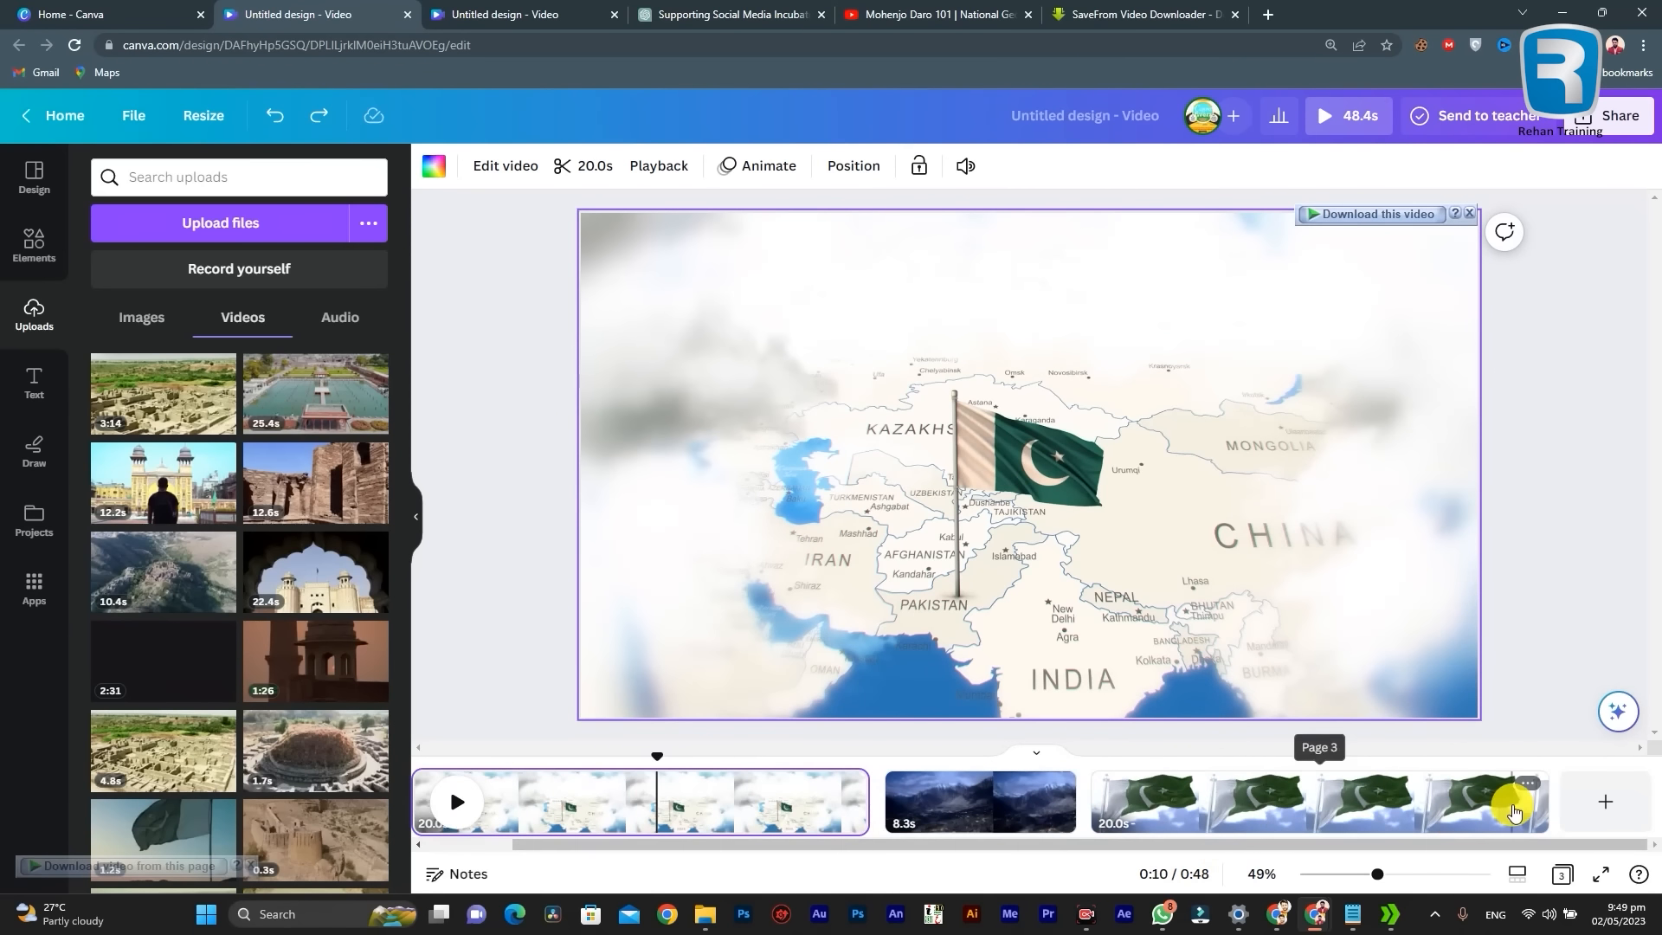
left_click(1603, 809)
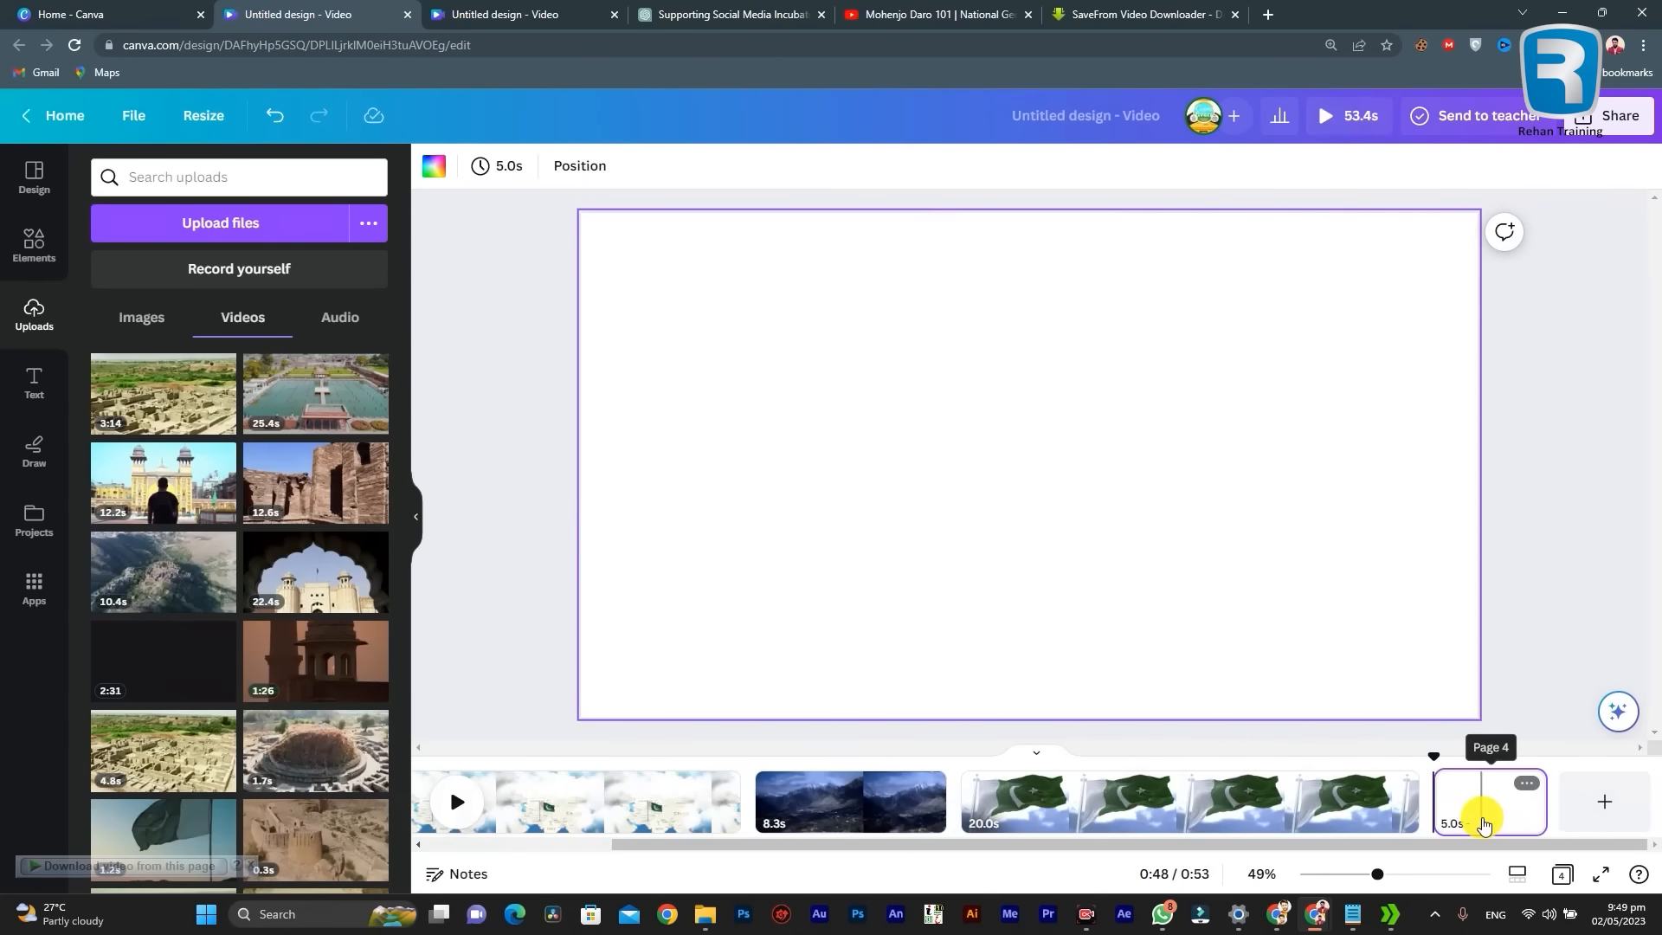
key("ctrl+z")
Step: Add the uploaded 3:14 Mohenjo Daro video as a new page after the Pakistan flag page and play it
left_click_drag(134, 406, 1594, 810)
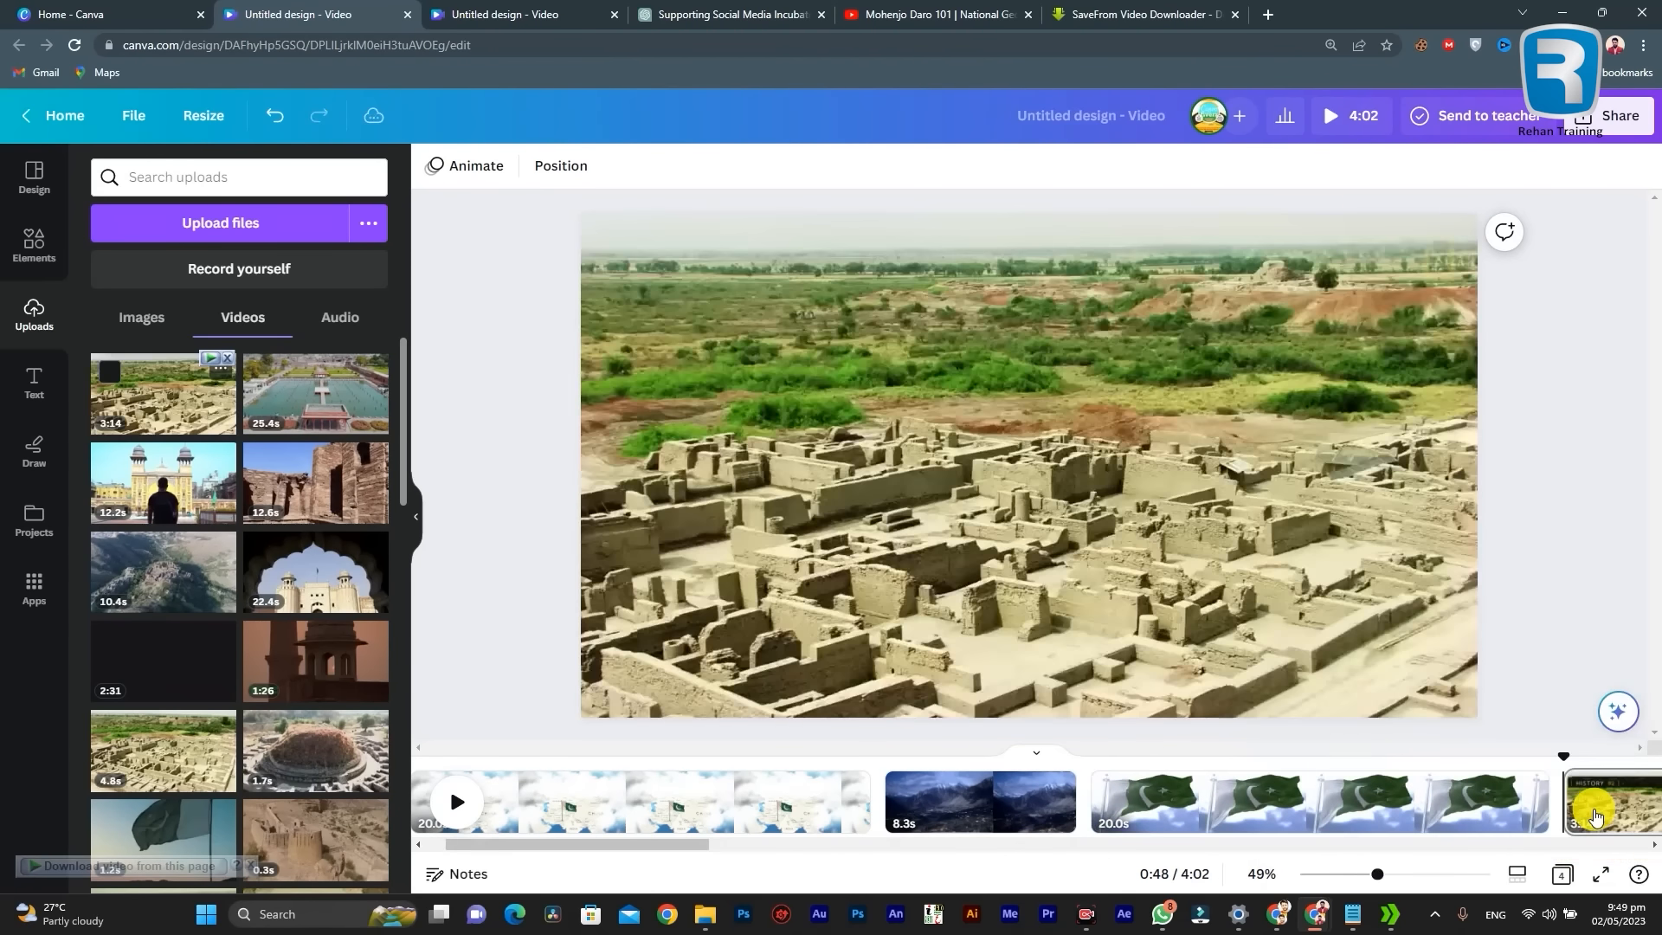
left_click_drag(625, 844, 812, 844)
key("space")
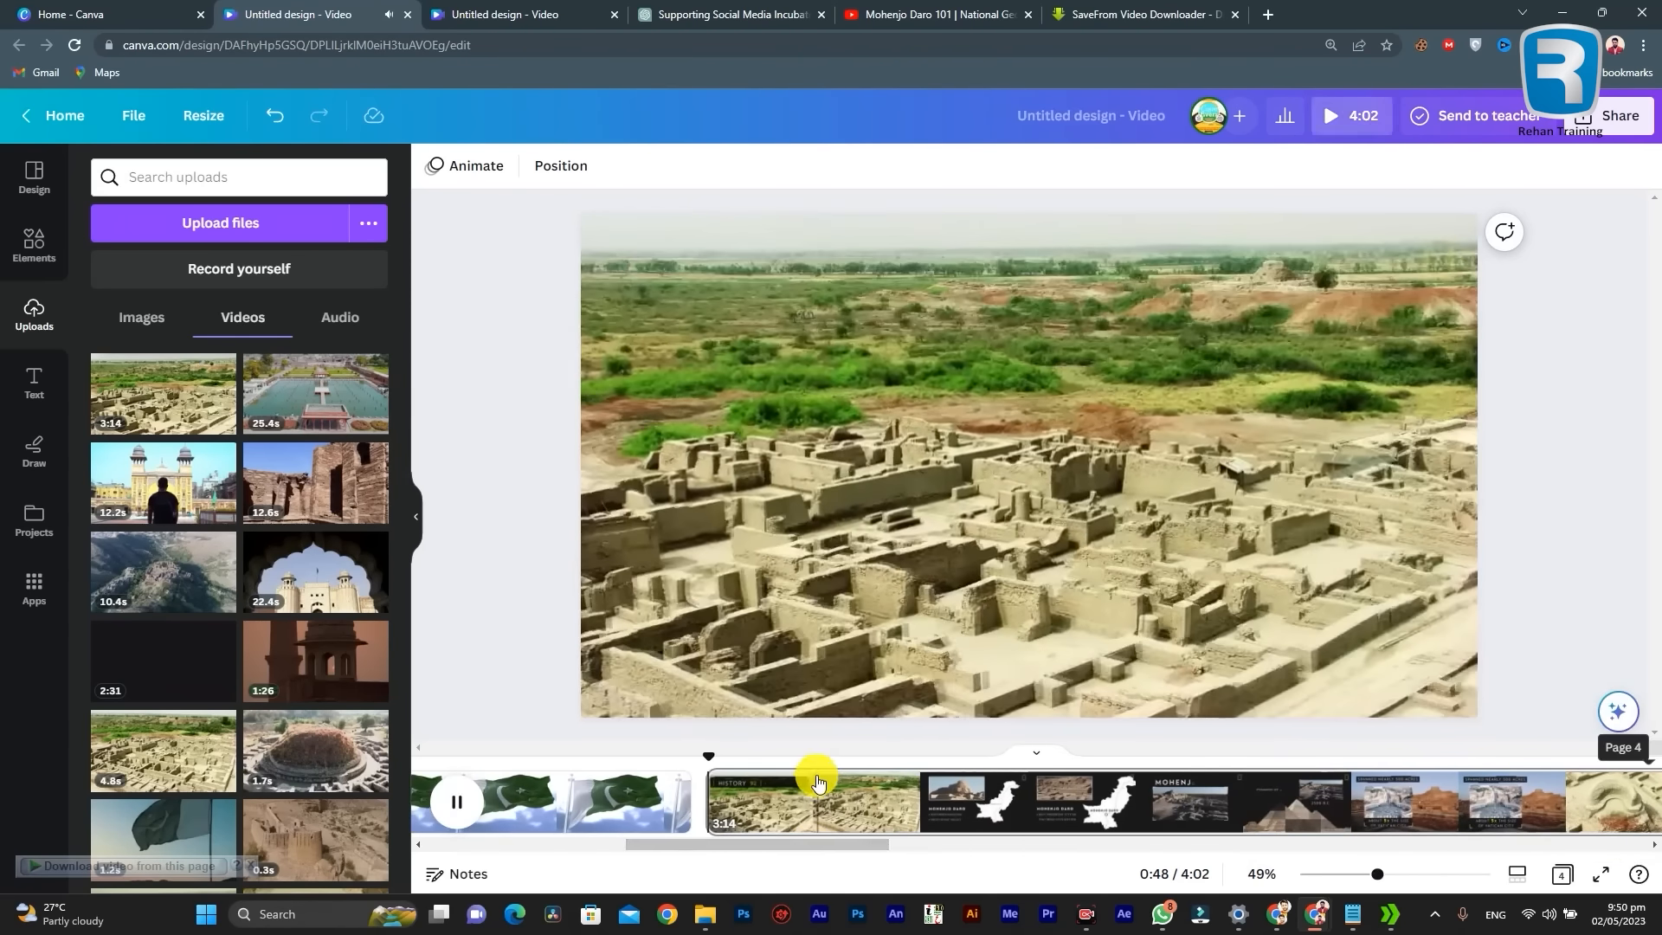
Step: Split the Mohenjo Daro page about 0.4 seconds after its start, before the title overlay appears
left_click(726, 787)
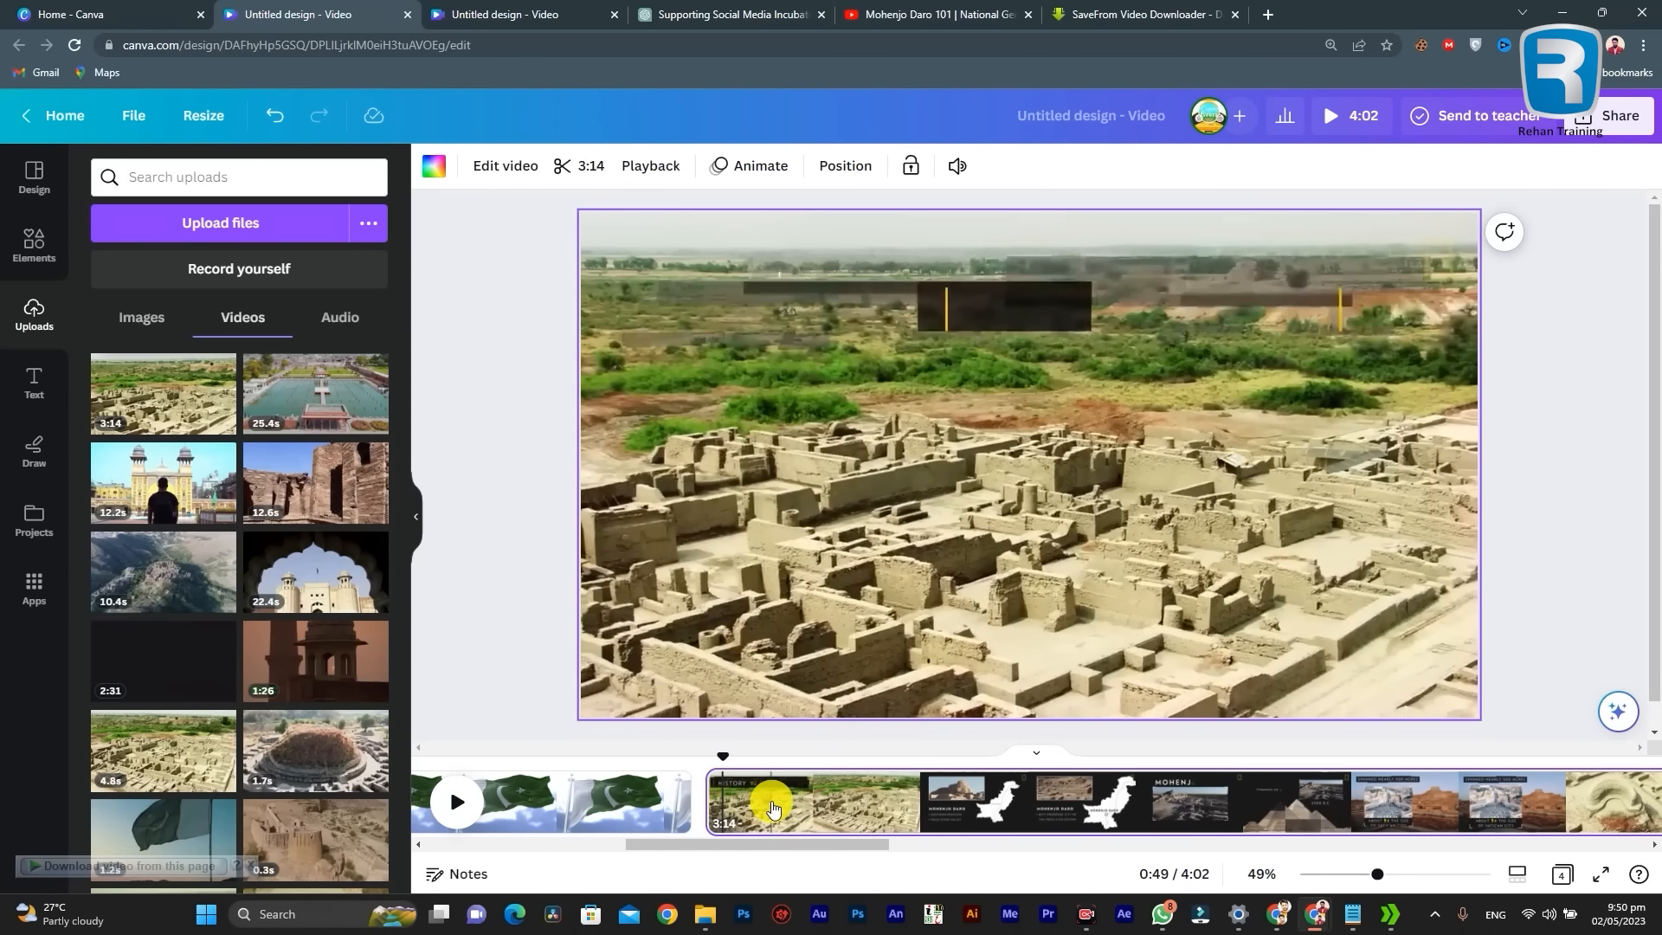
left_click_drag(776, 839, 731, 853)
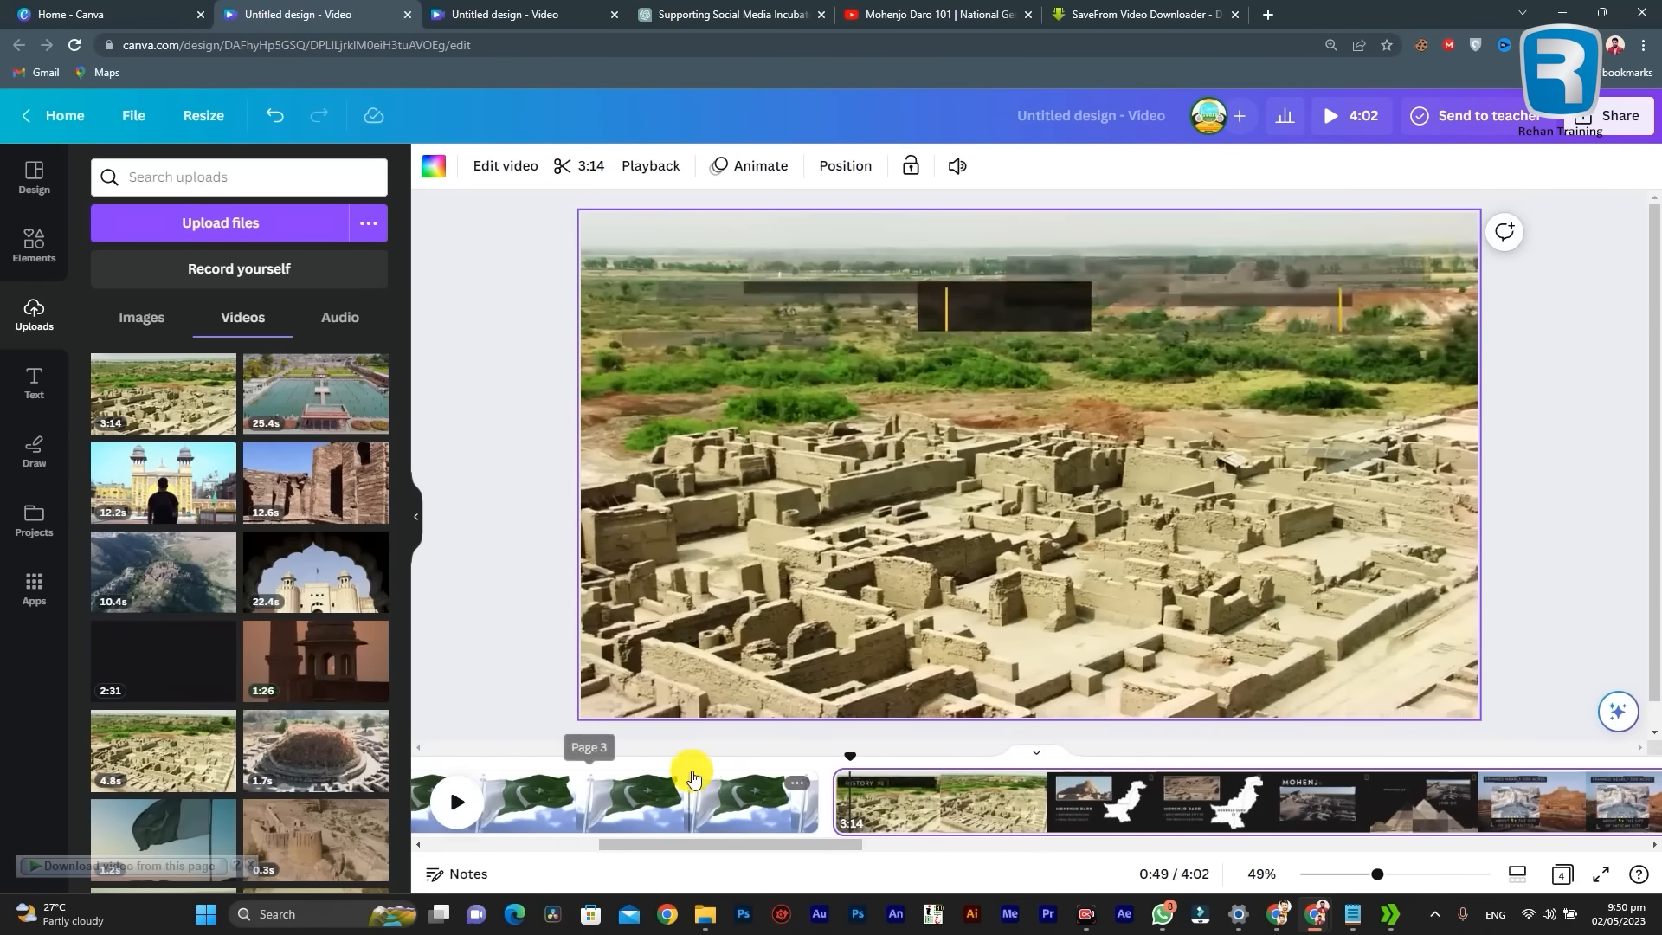
mouse_move(845, 760)
left_mouse_down()
mouse_move(831, 767)
mouse_move(1135, 792)
mouse_move(840, 779)
left_mouse_up()
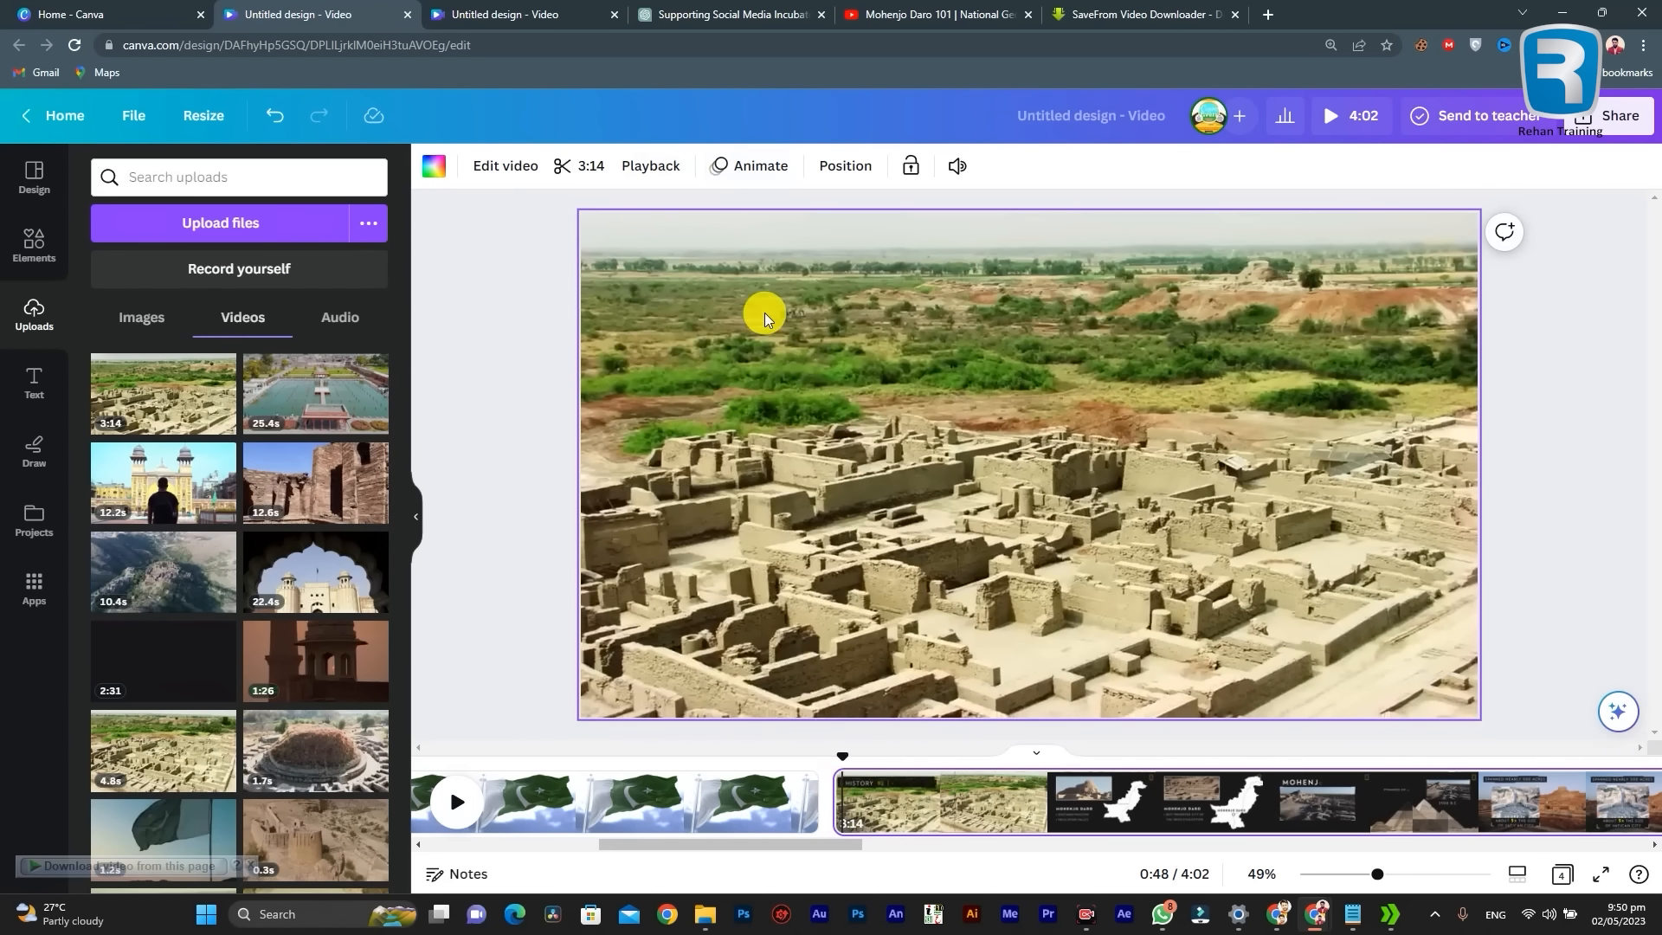
right_click(839, 803)
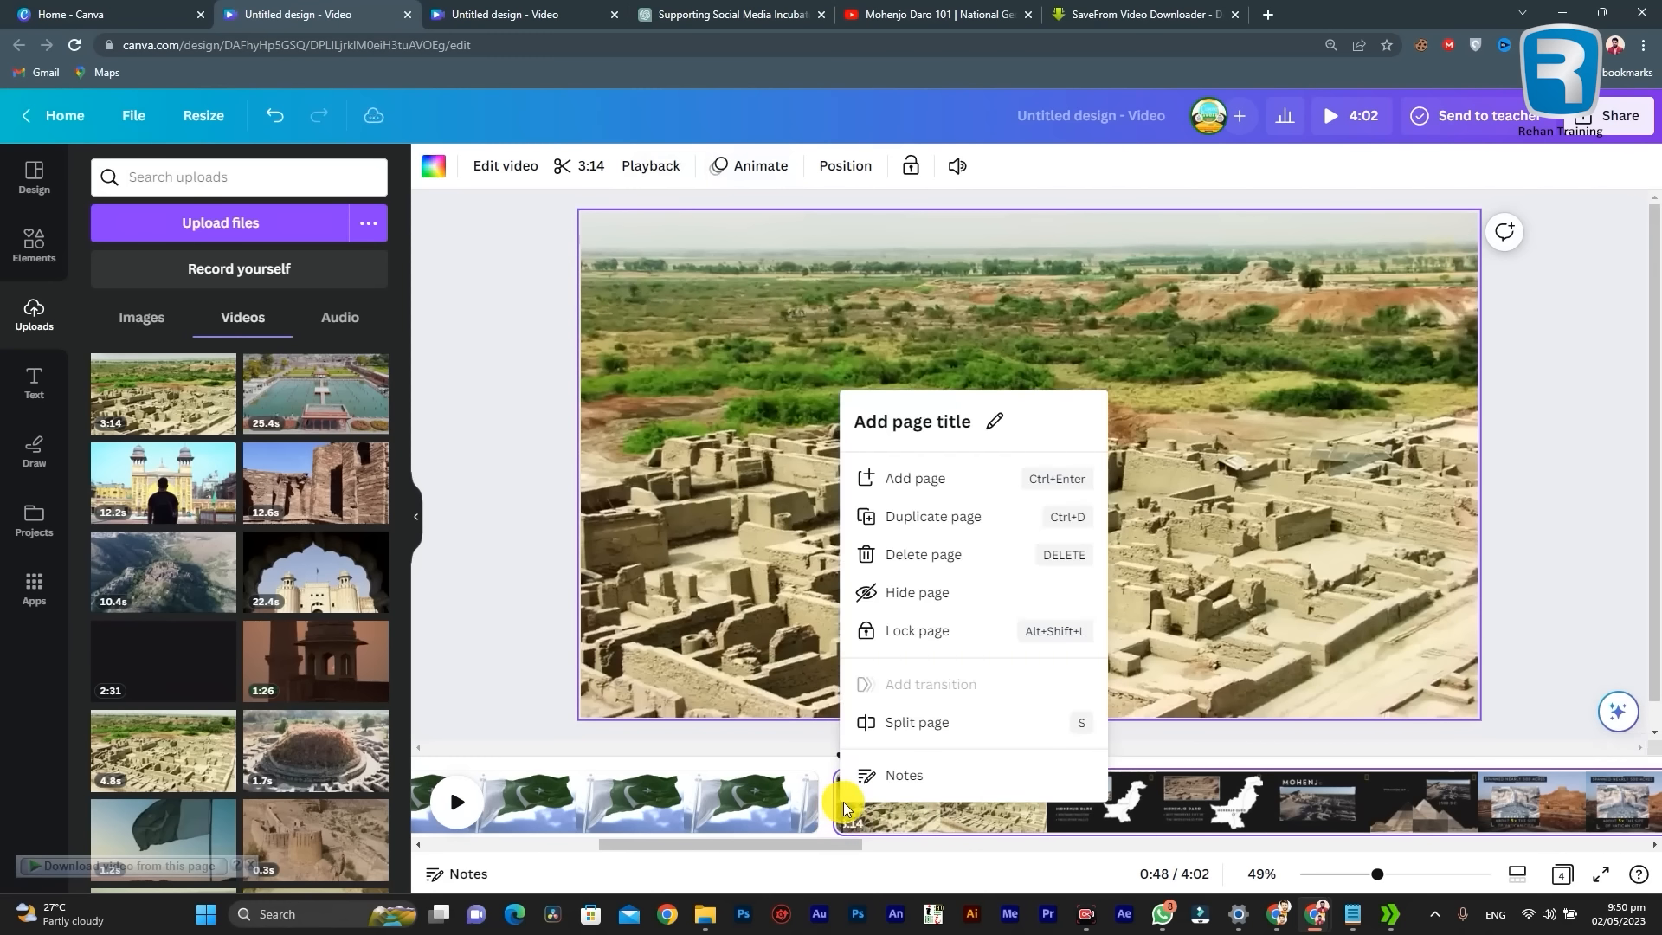
left_click(887, 725)
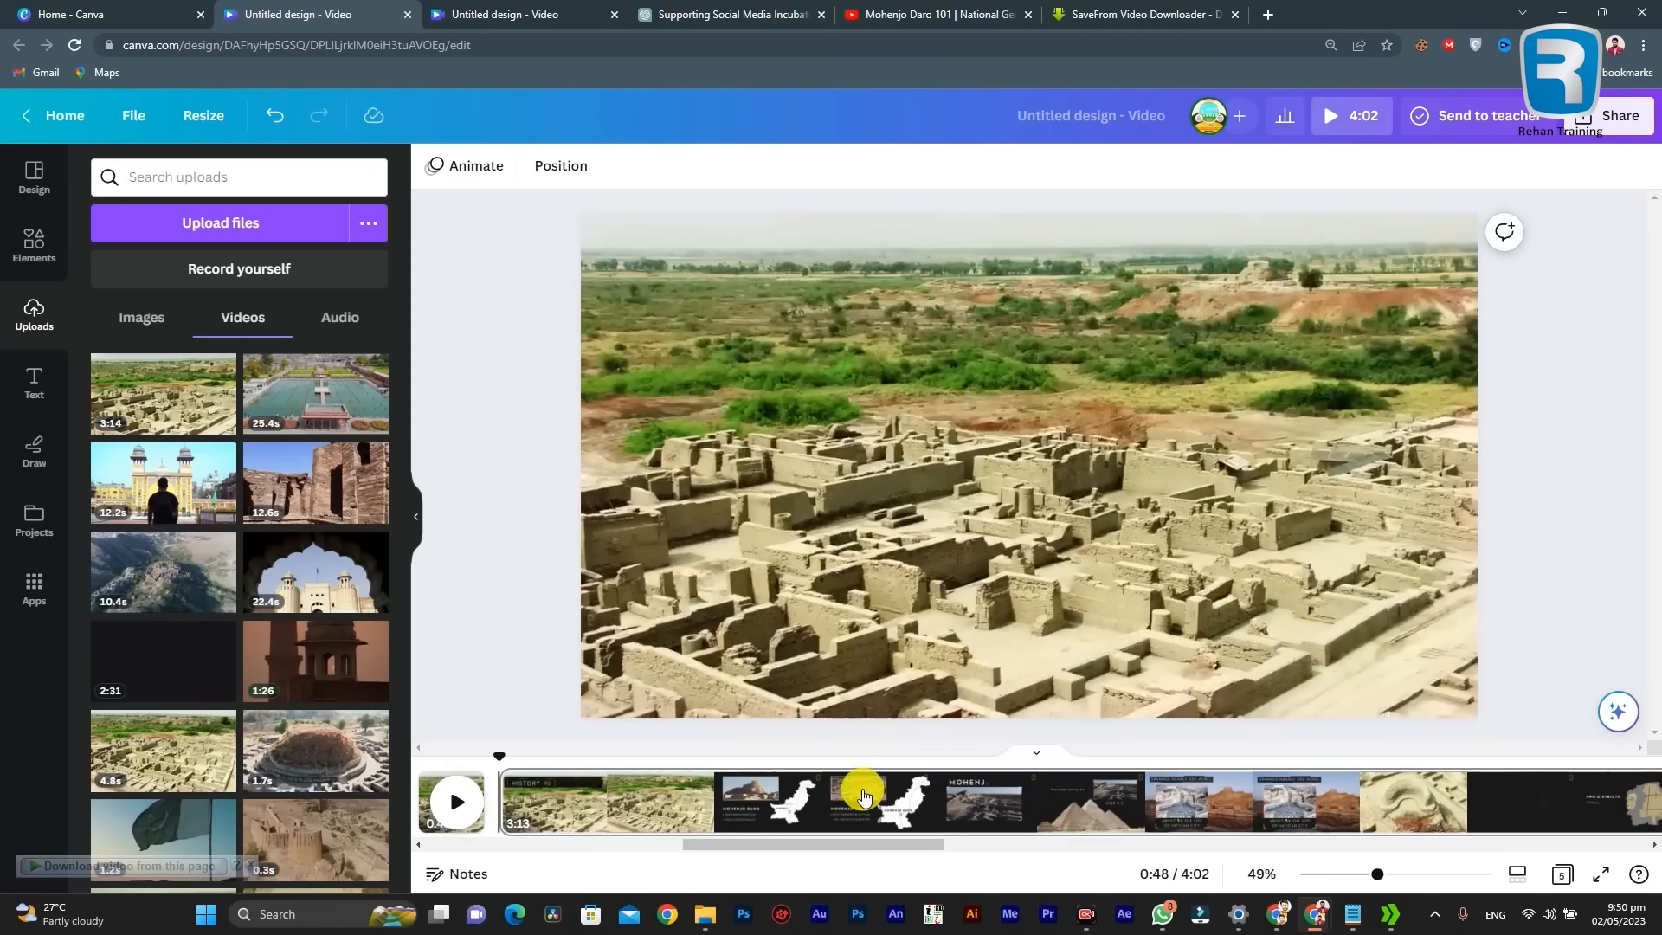
left_click_drag(836, 844, 724, 844)
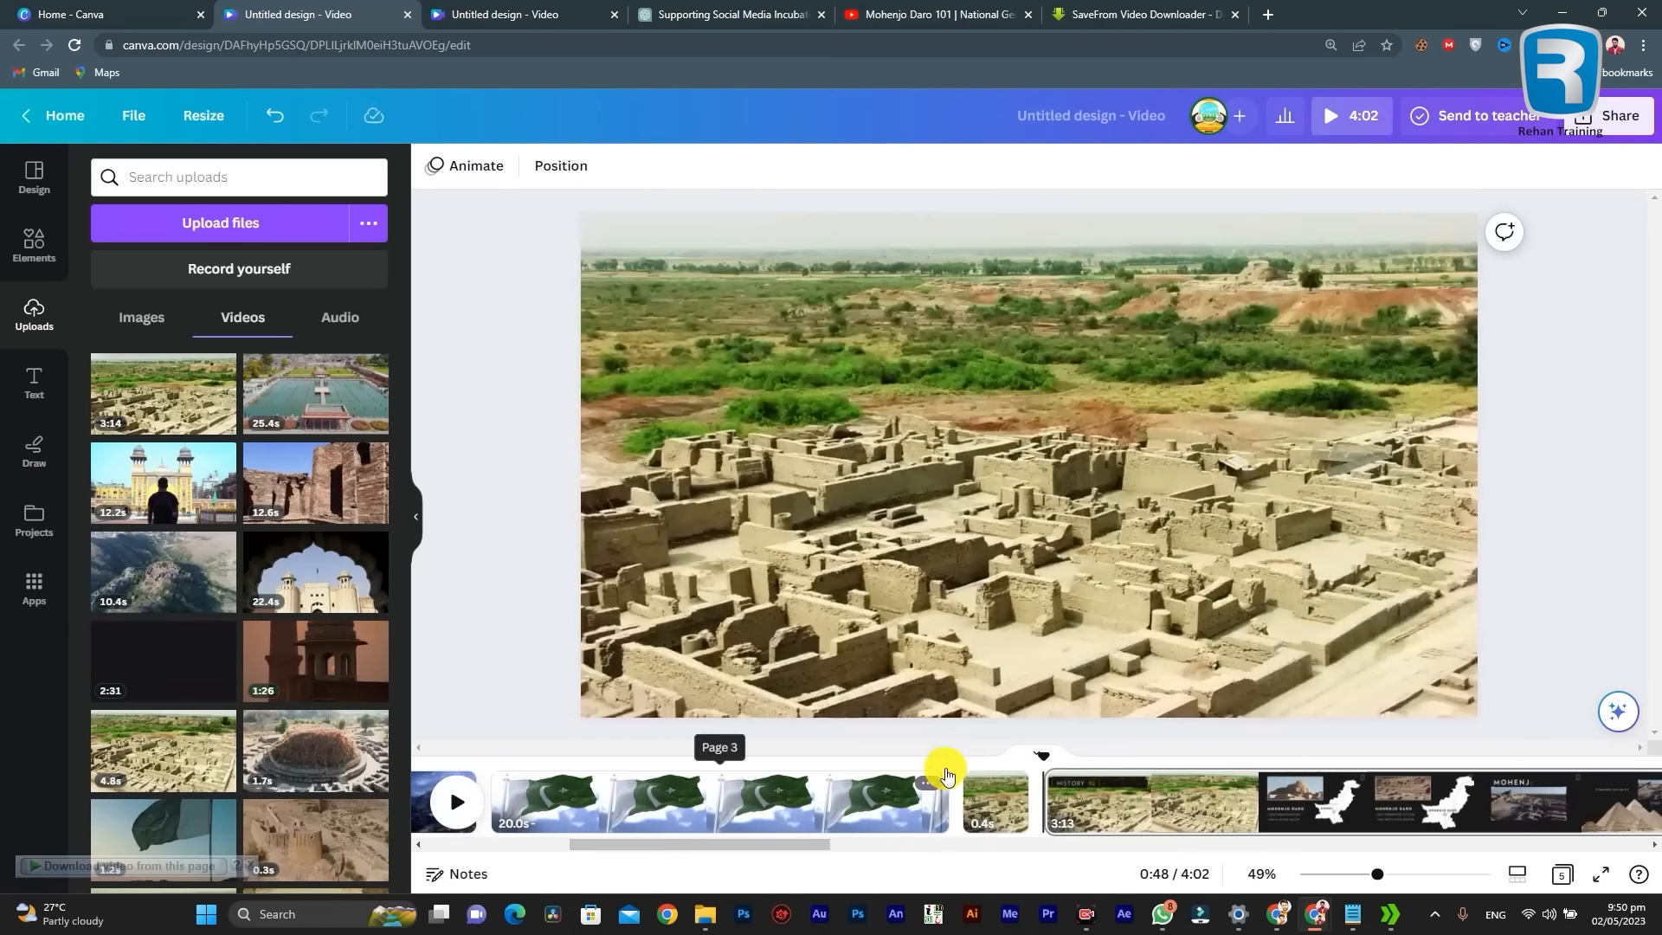
right_click(983, 803)
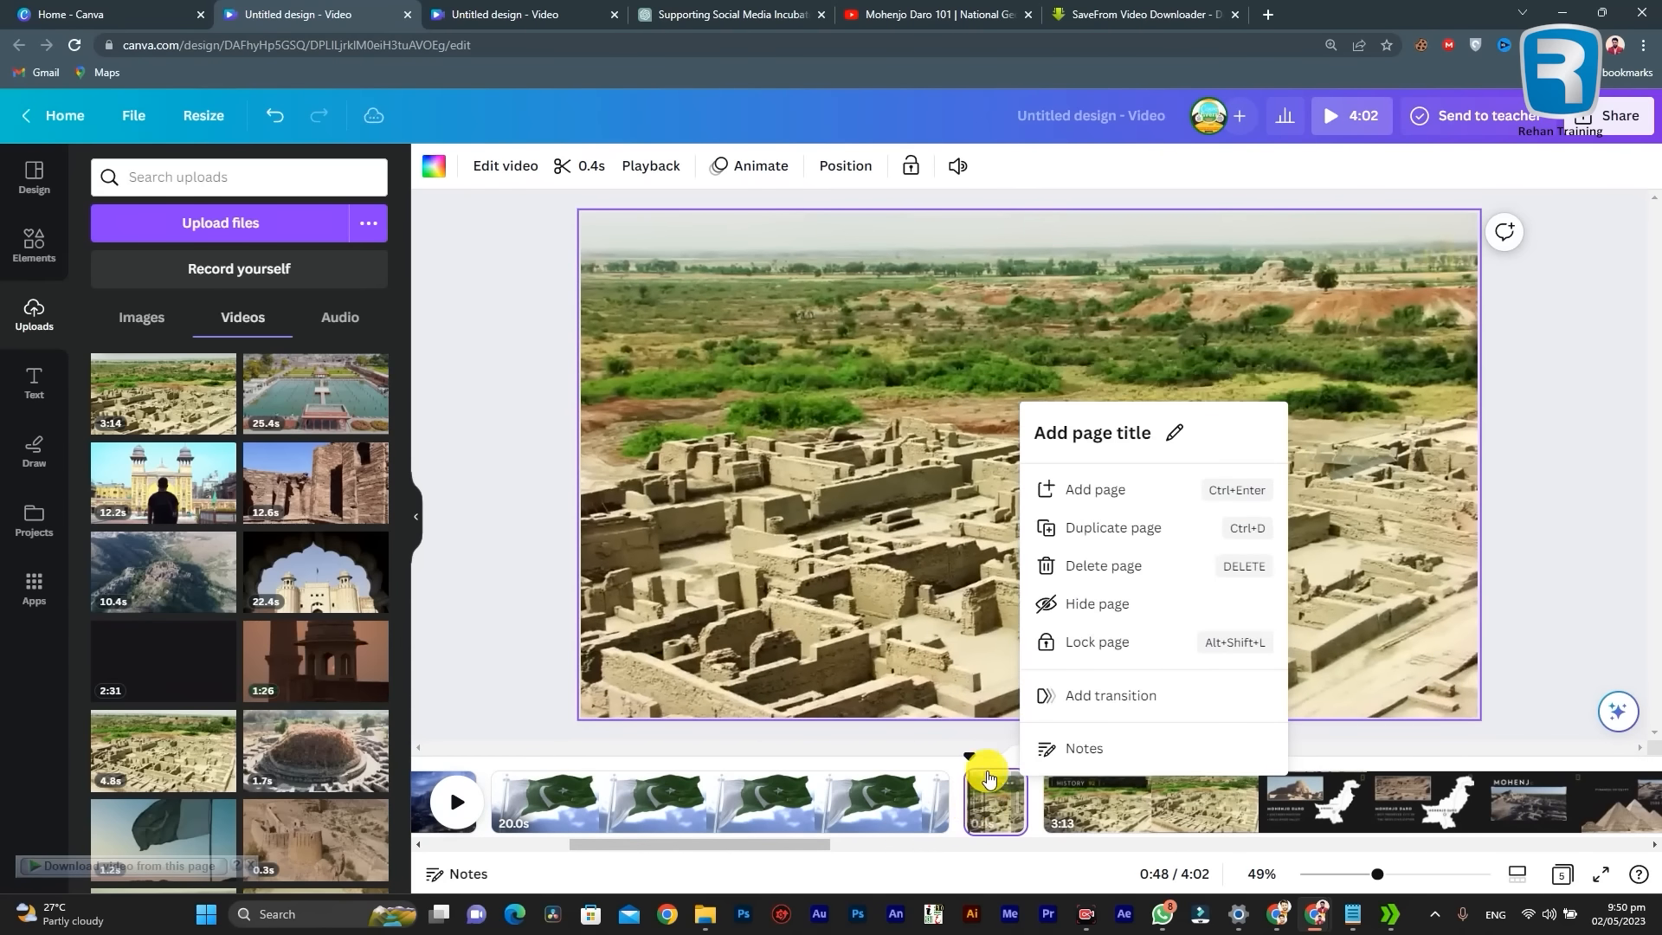
left_click(985, 762)
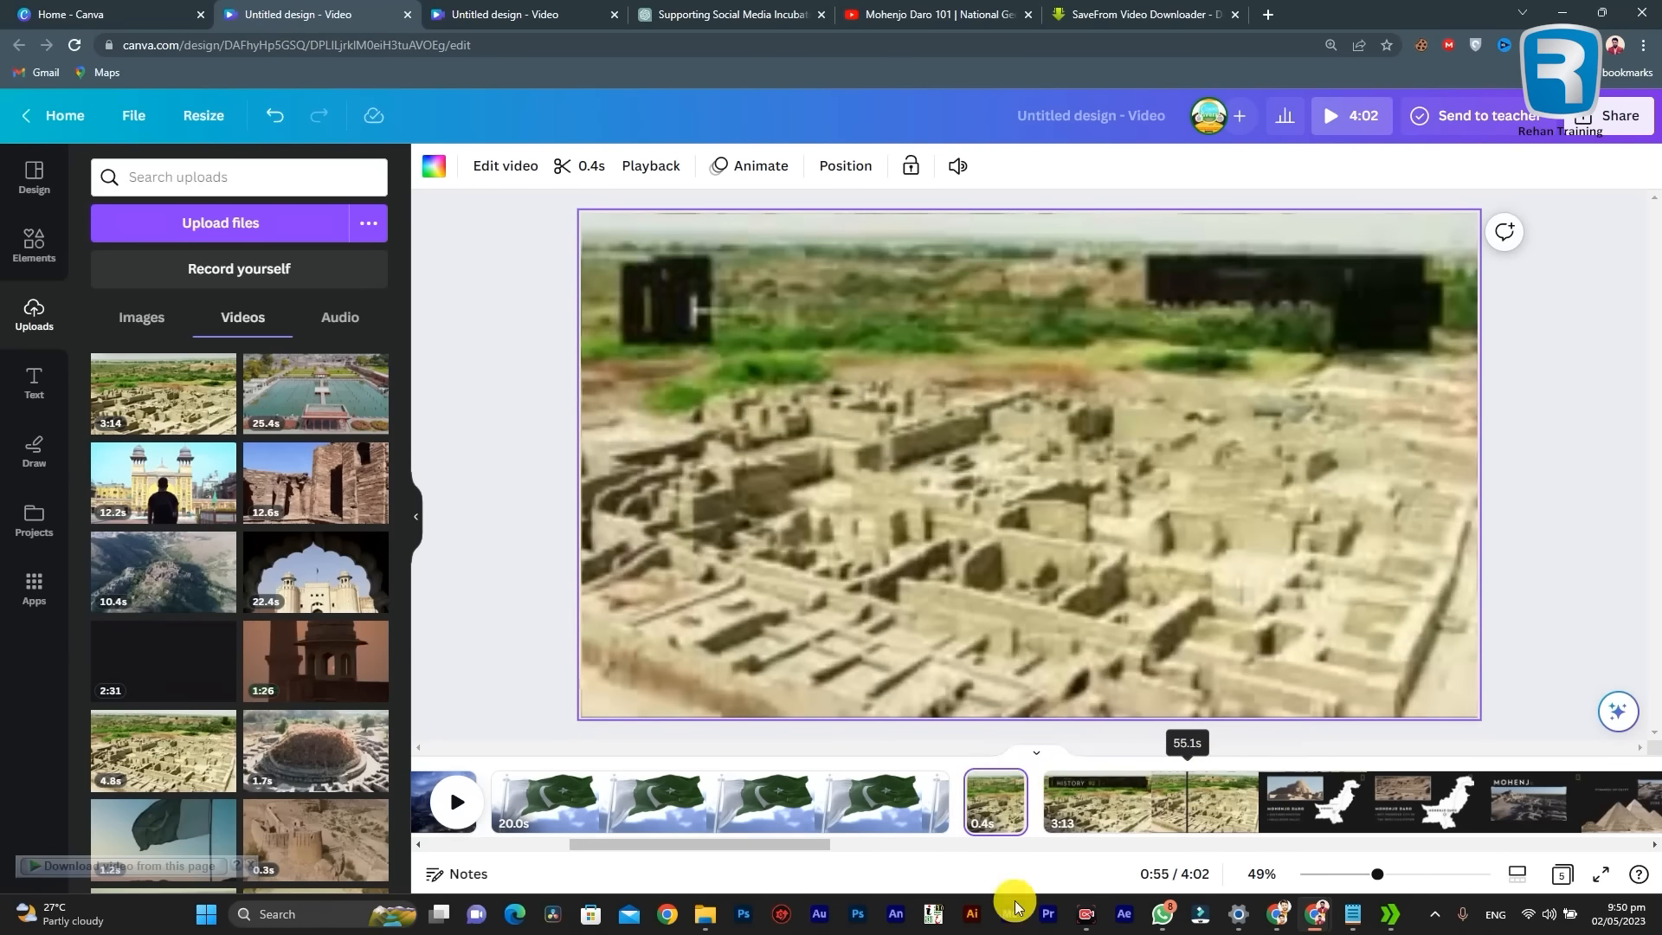
Step: Split the longer Mohenjo Daro page at 1:23 on the timeline, where the overhead ruins shot begins
left_click(749, 848)
left_click_drag(749, 849, 705, 846)
left_click_drag(892, 761, 1195, 776)
left_click_drag(818, 845, 886, 844)
left_click_drag(803, 753, 1139, 762)
left_click_drag(912, 843, 1001, 845)
mouse_move(634, 756)
left_mouse_down()
mouse_move(739, 767)
mouse_move(641, 771)
mouse_move(662, 773)
left_mouse_up()
right_click(662, 818)
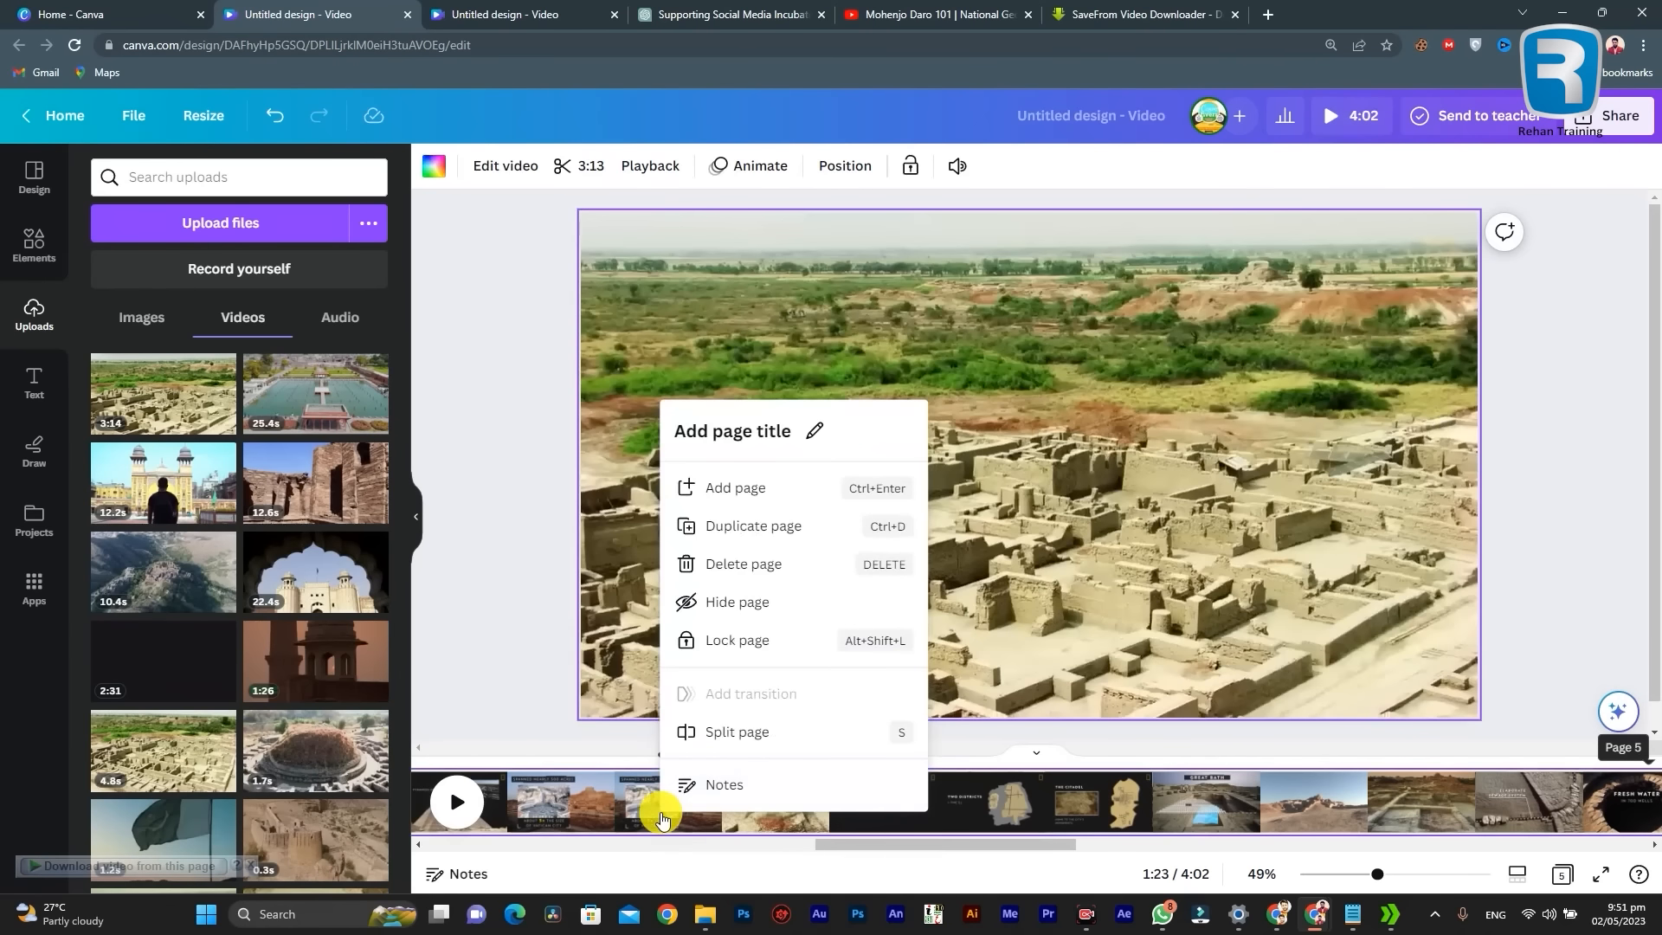
left_click(726, 732)
Step: Preview the separated Mohenjo Daro pages and delete the 35.1-second one containing the map and captions
left_click_drag(931, 838, 756, 838)
left_click(773, 789)
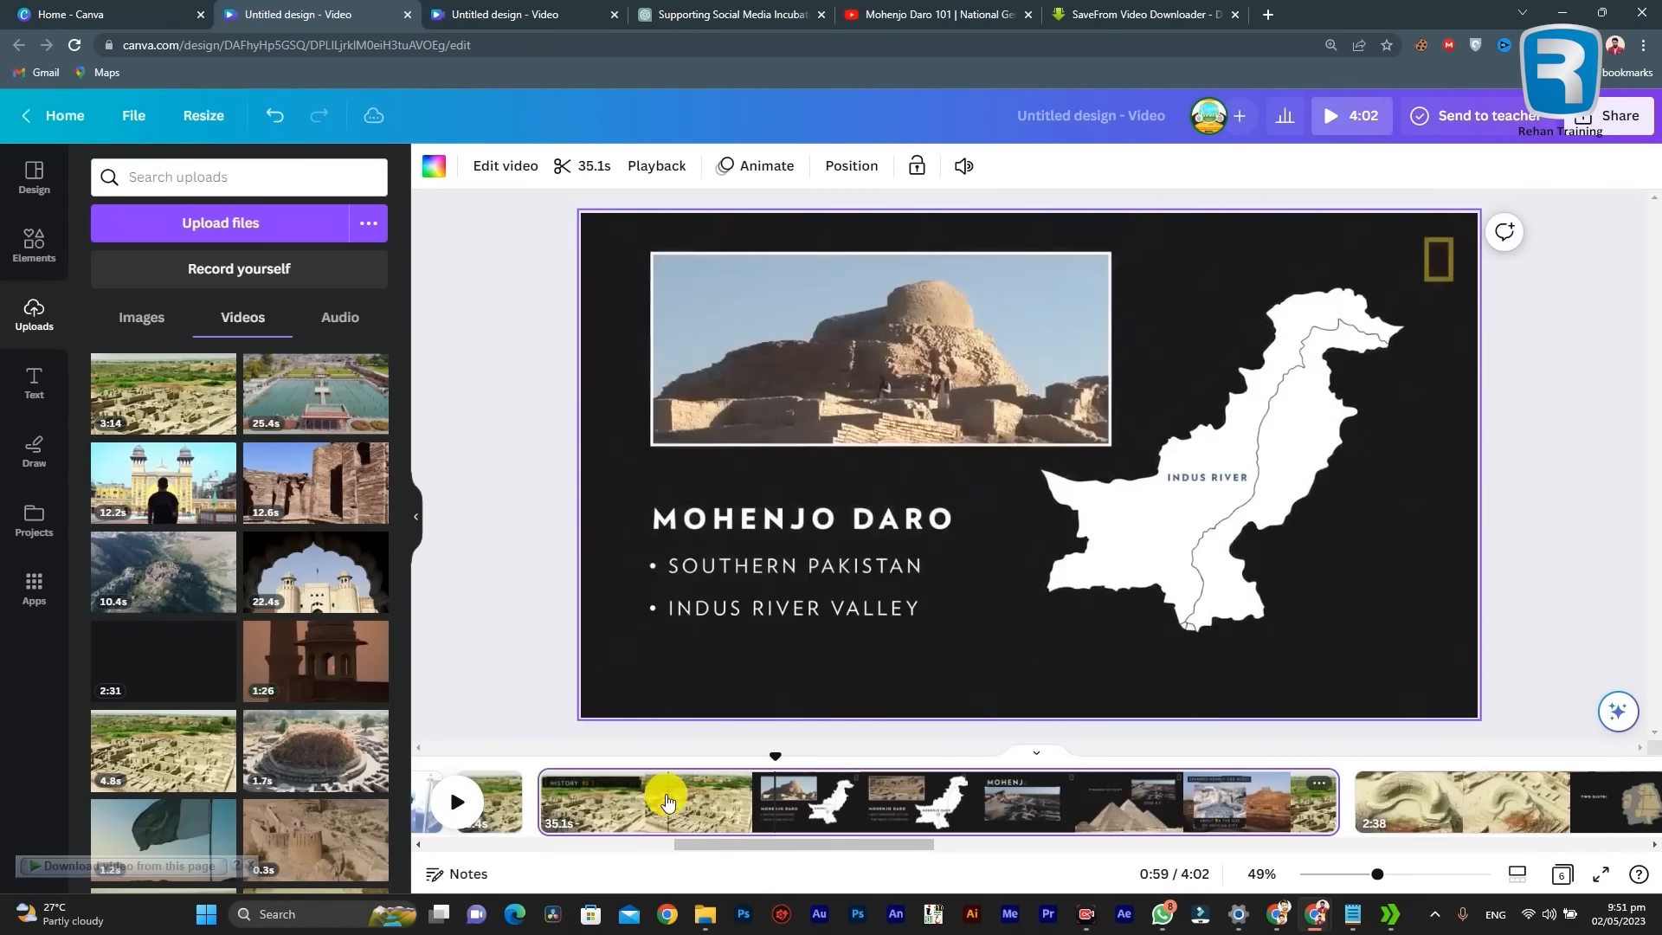
left_click(507, 796)
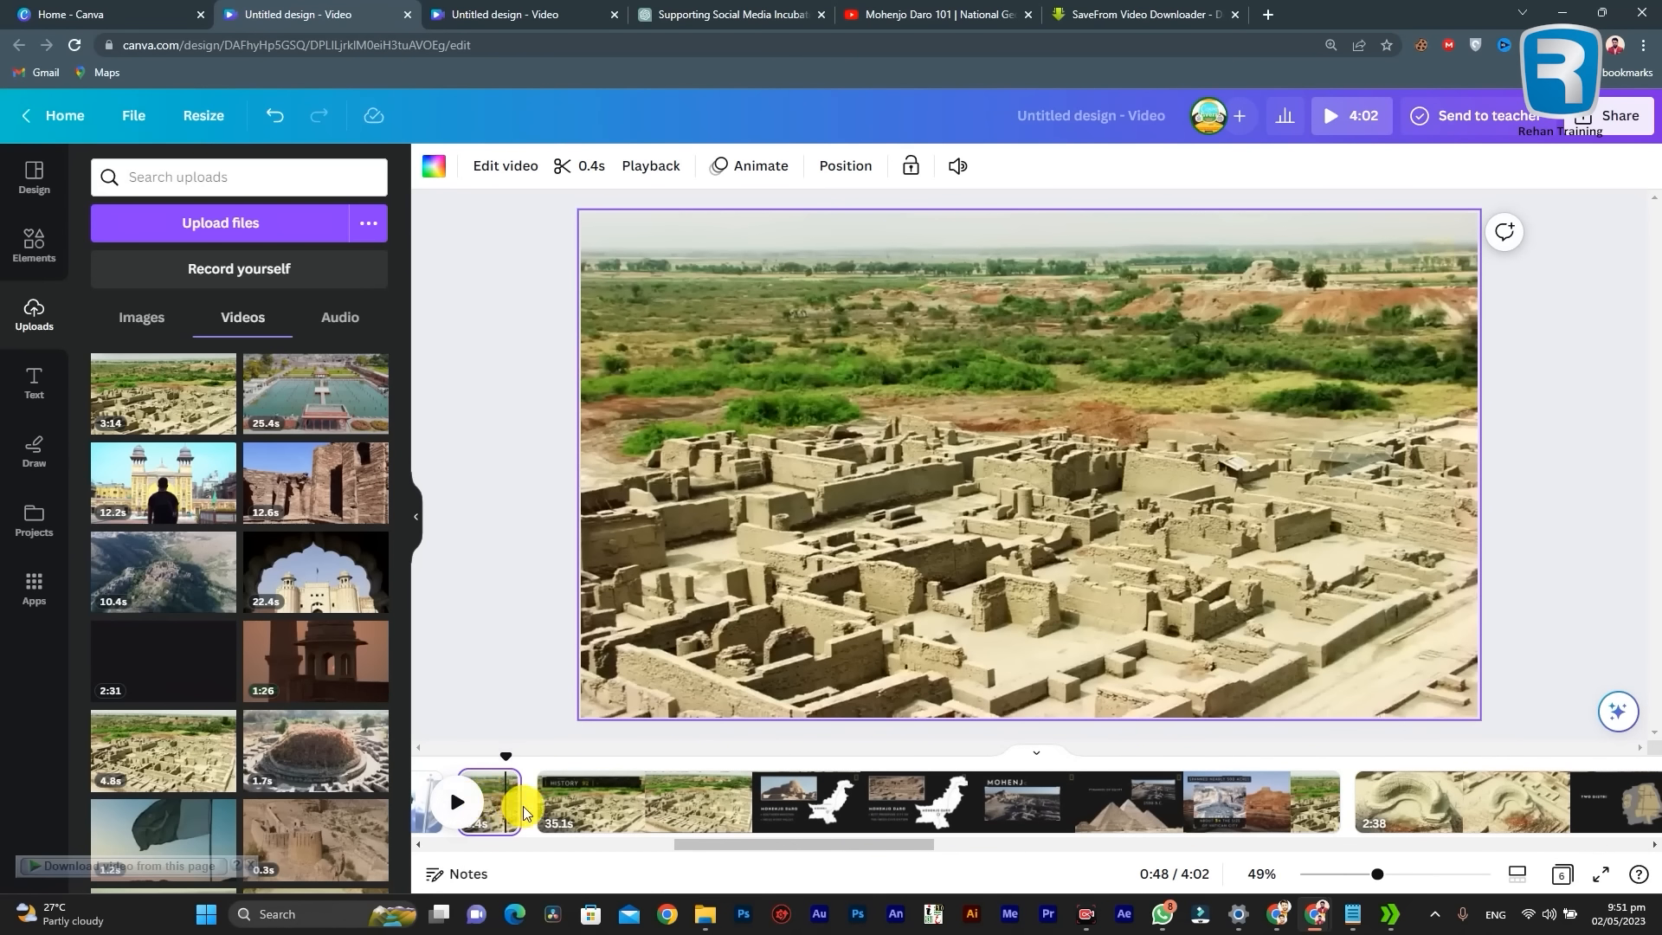
left_click(717, 805)
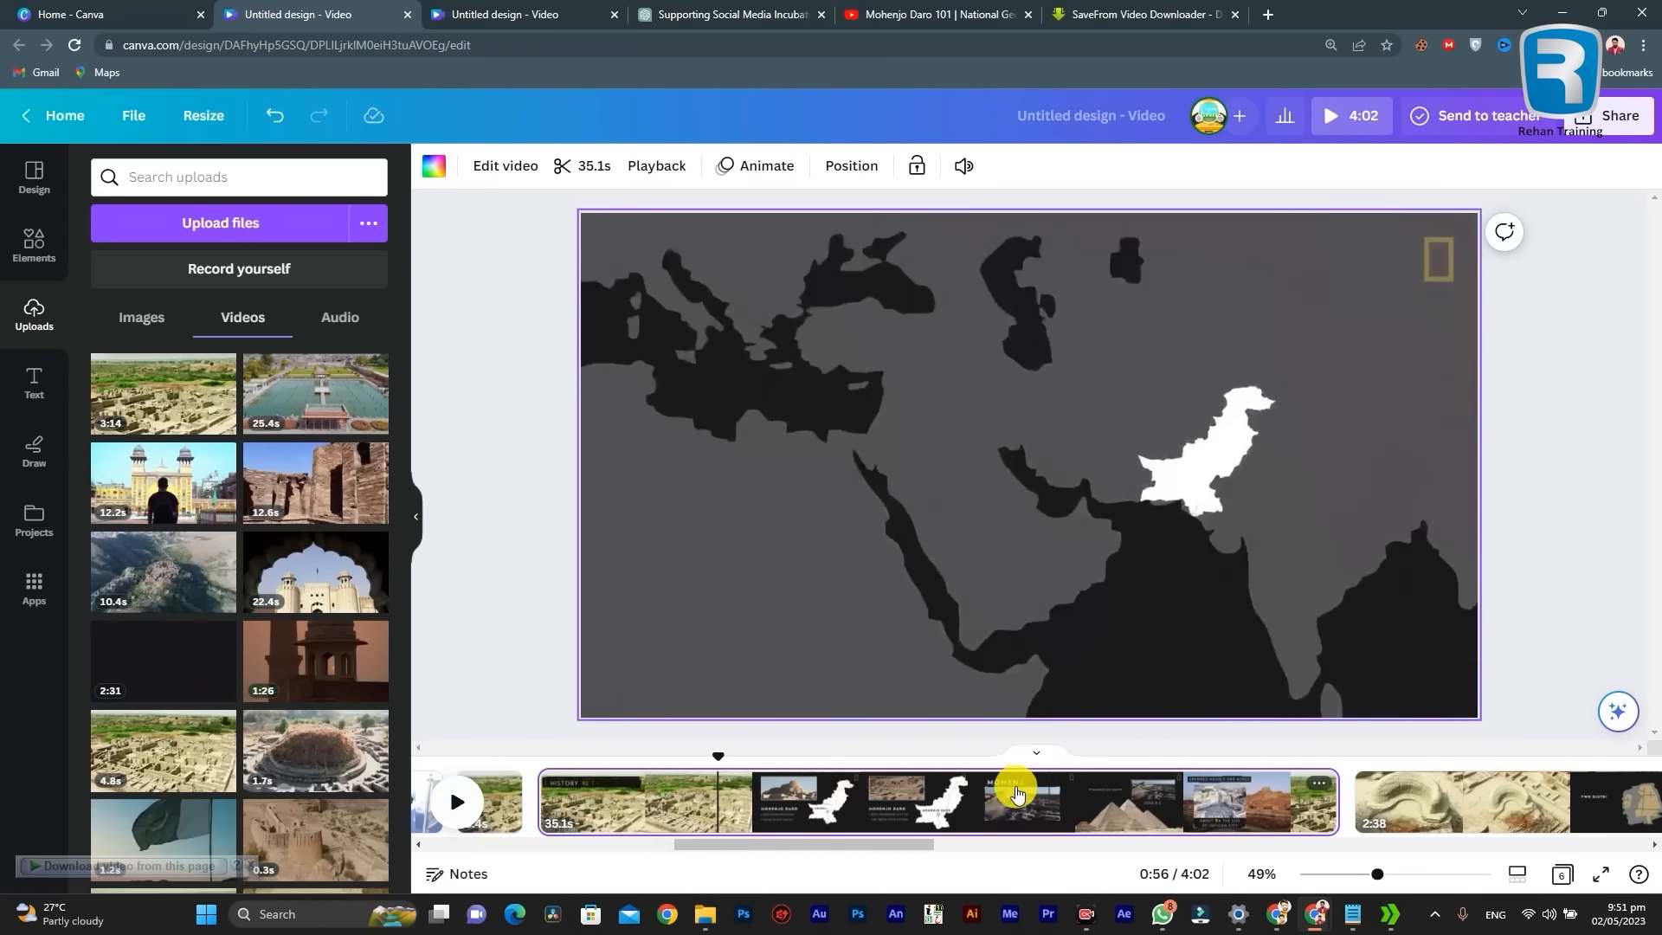
right_click(889, 811)
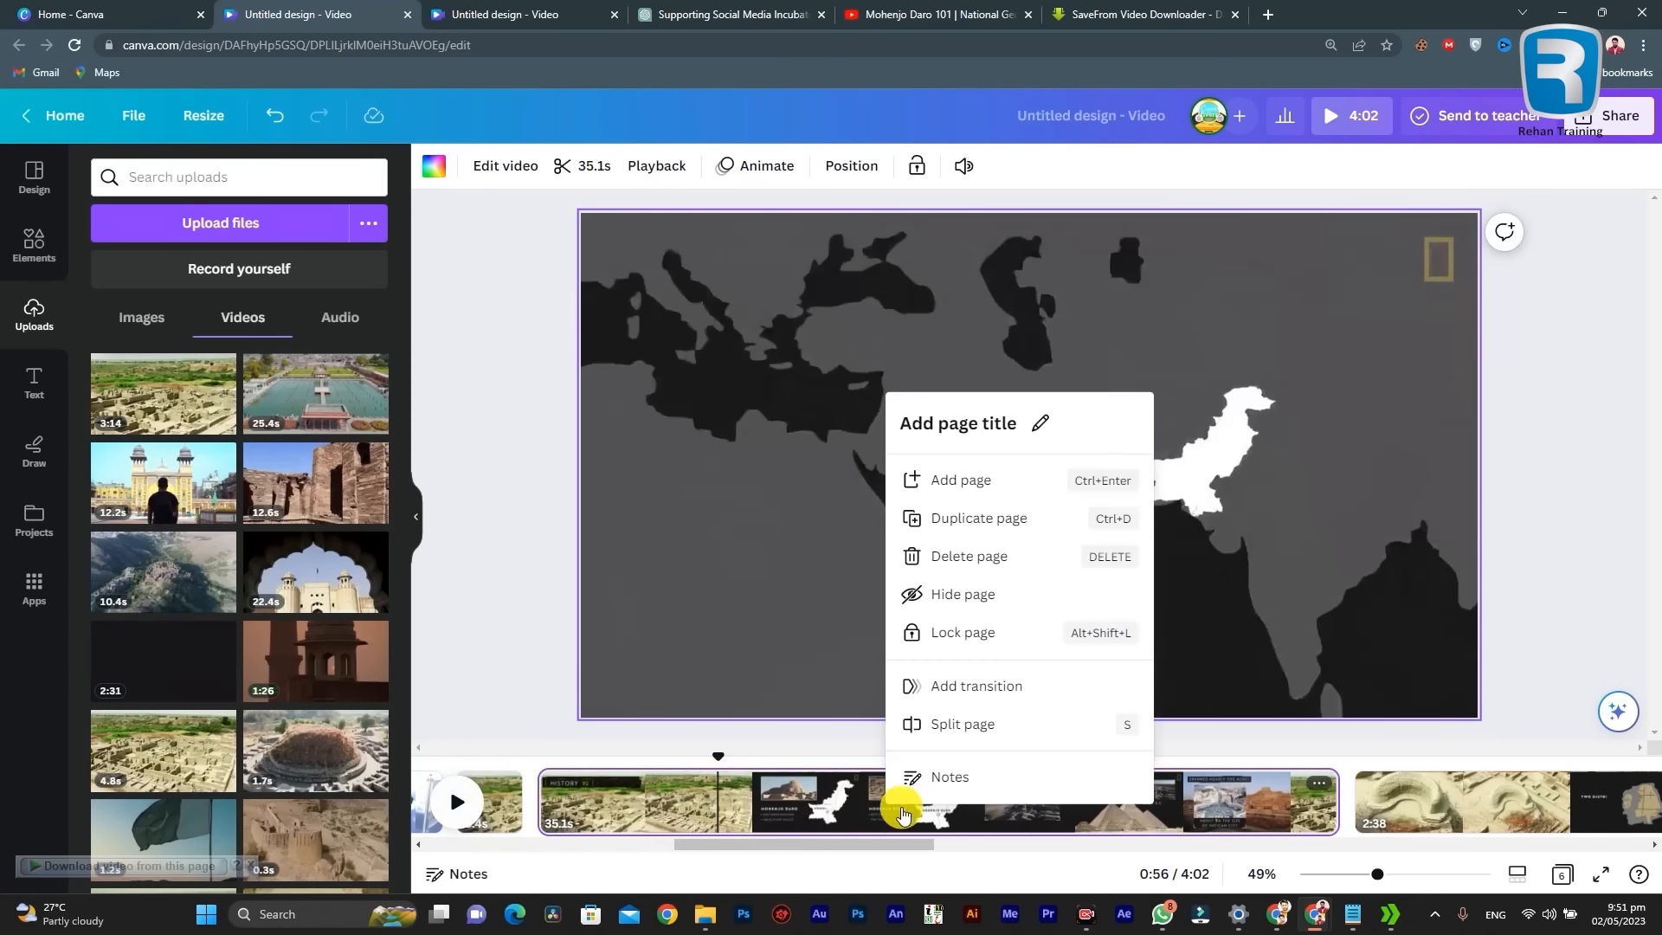
left_click(775, 783)
left_click(832, 807)
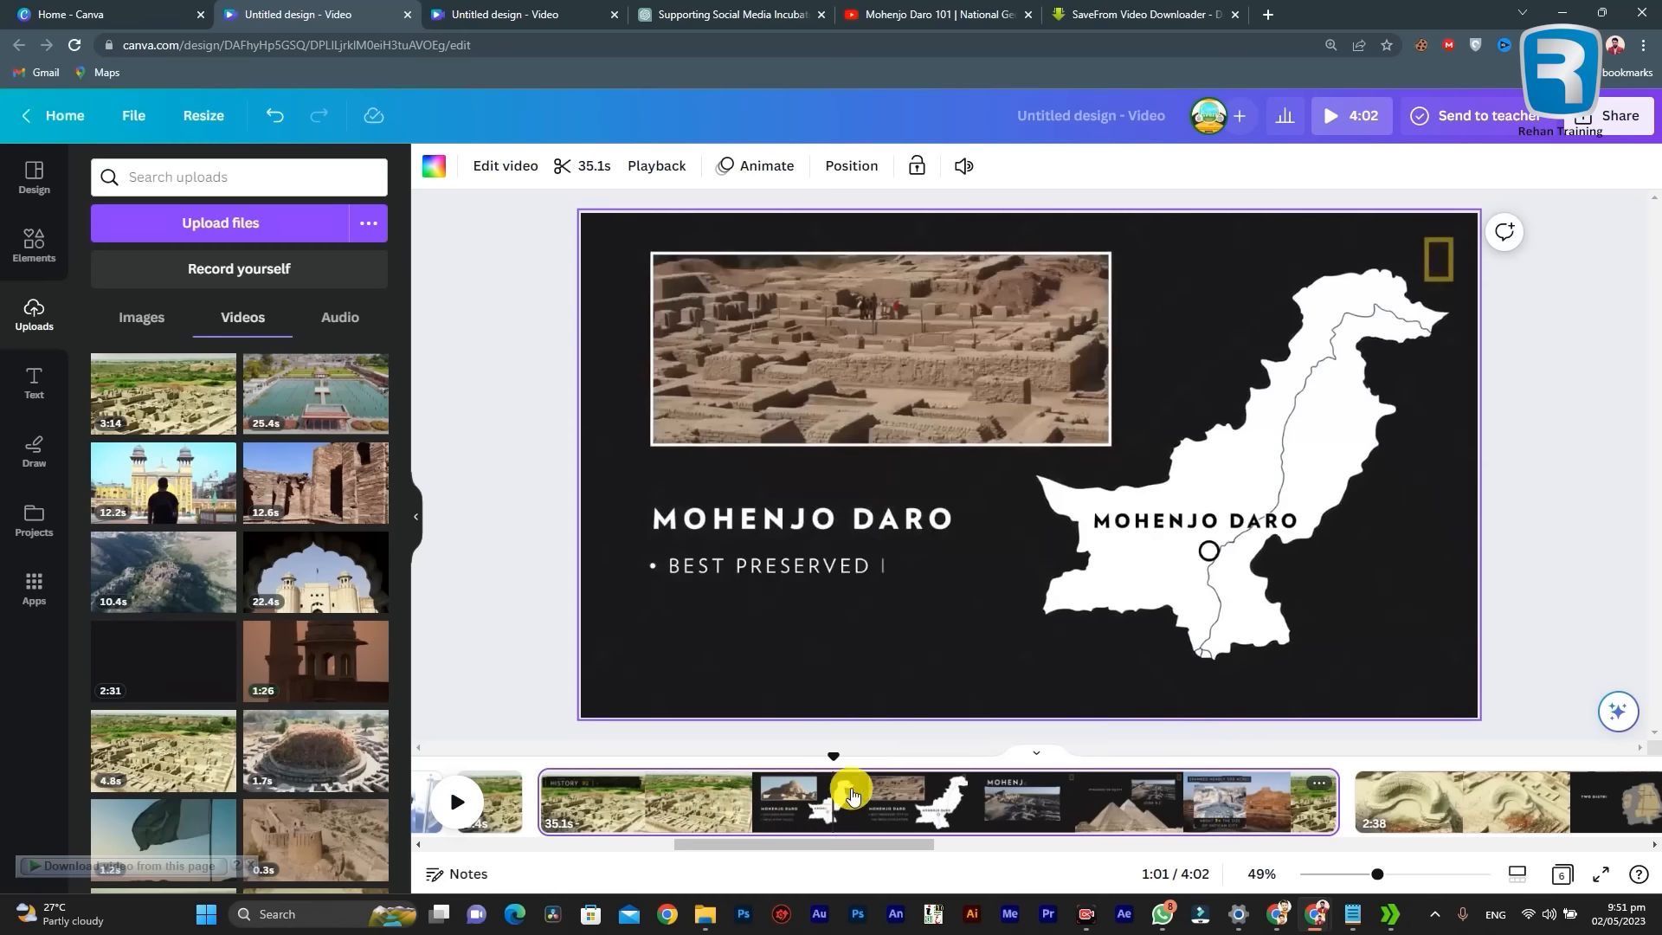
right_click(848, 794)
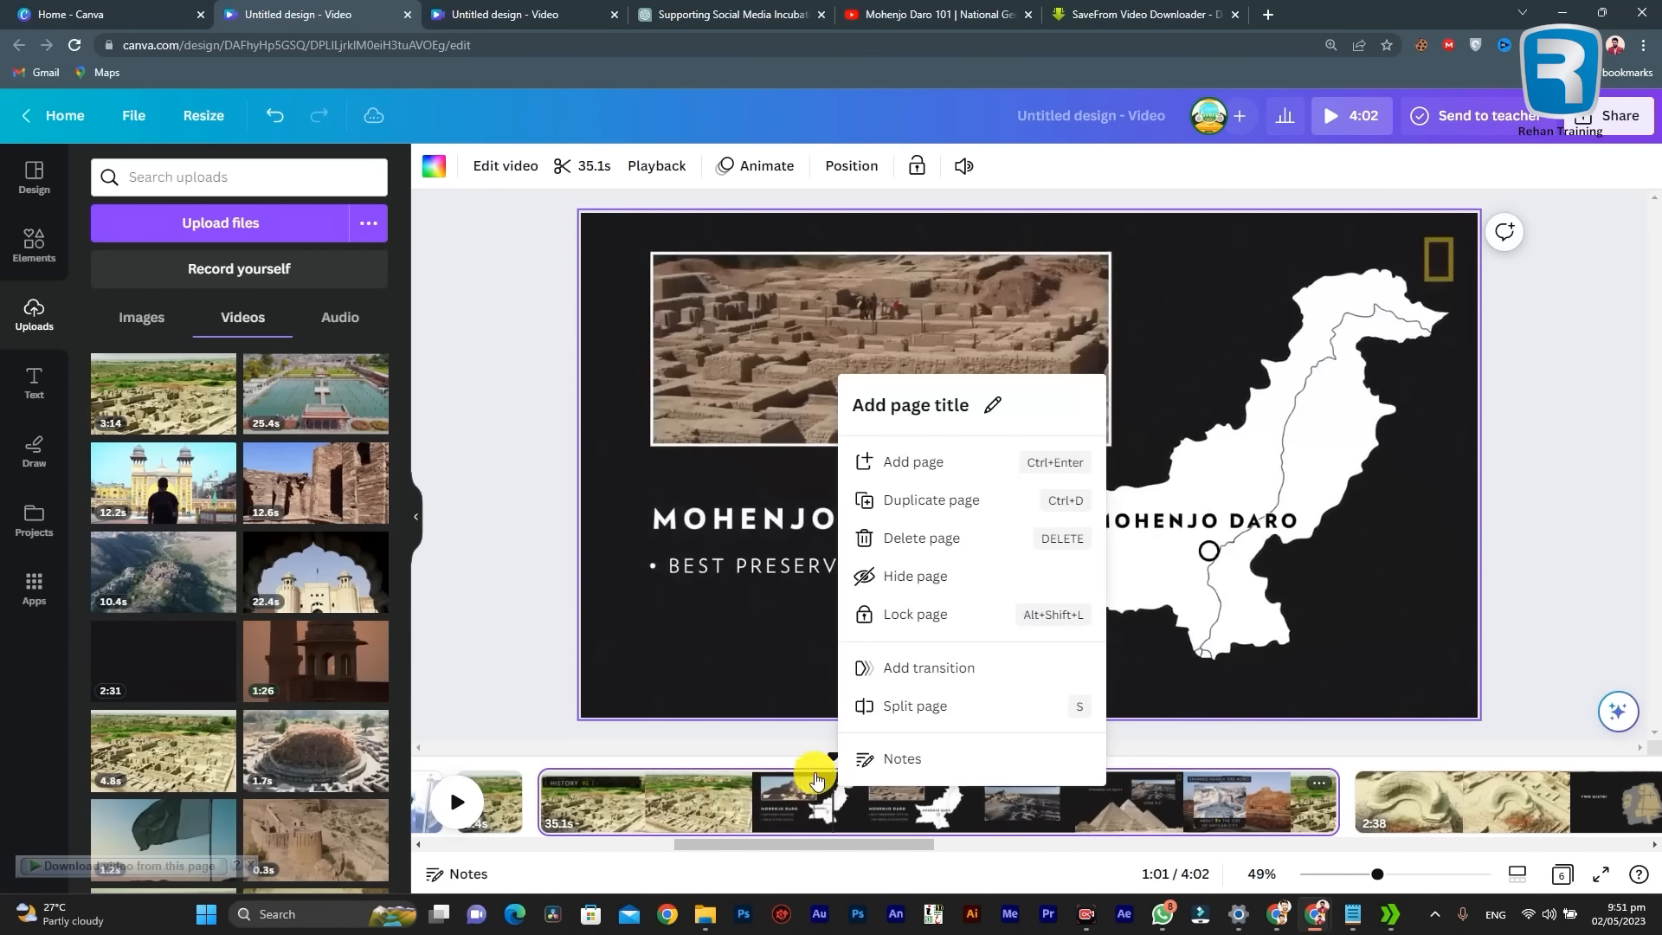
left_click(912, 538)
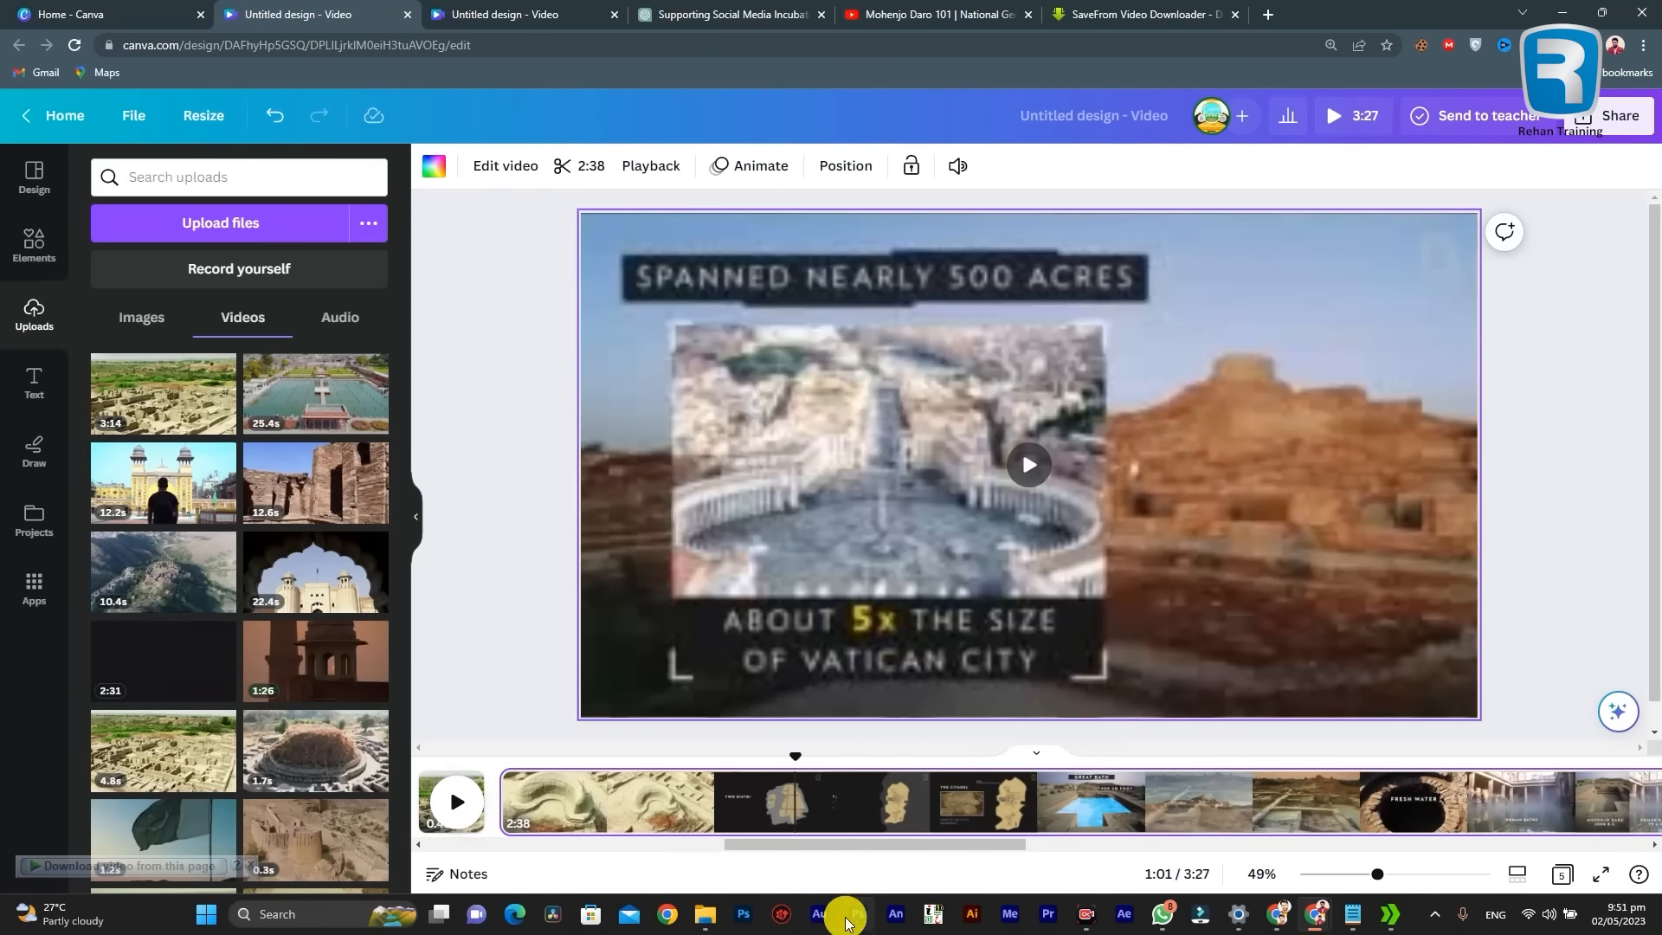
Step: Play the timeline from the 0.4-second Mohenjo Daro page into the overhead ruins footage
left_click_drag(889, 853, 798, 846)
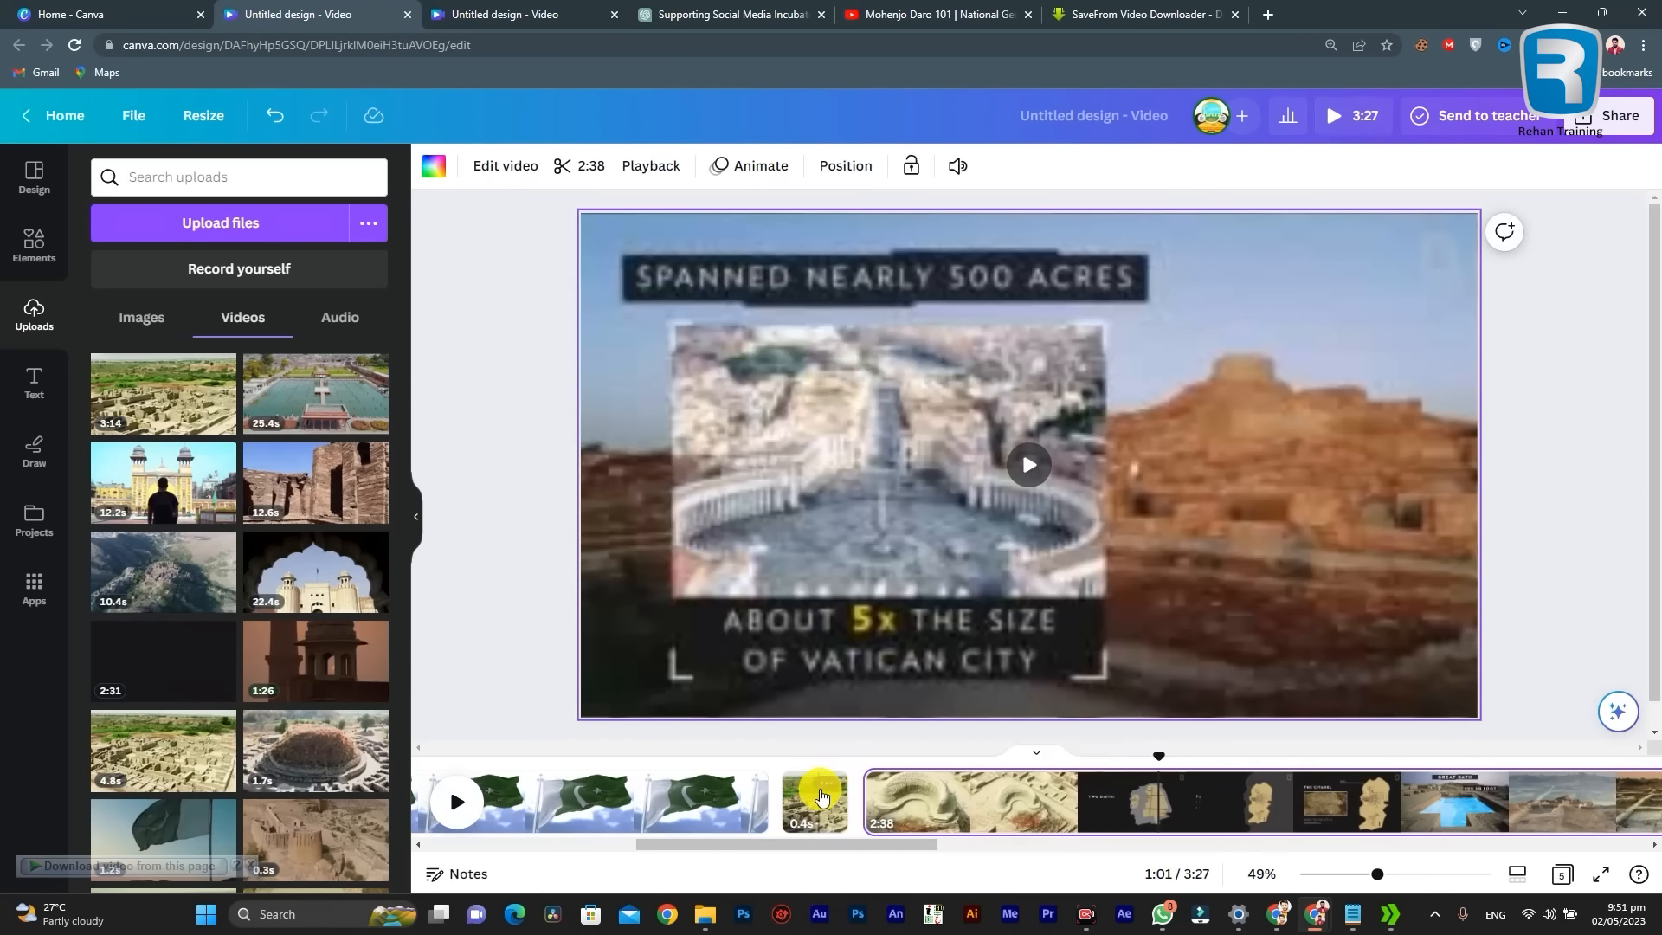
right_click(822, 794)
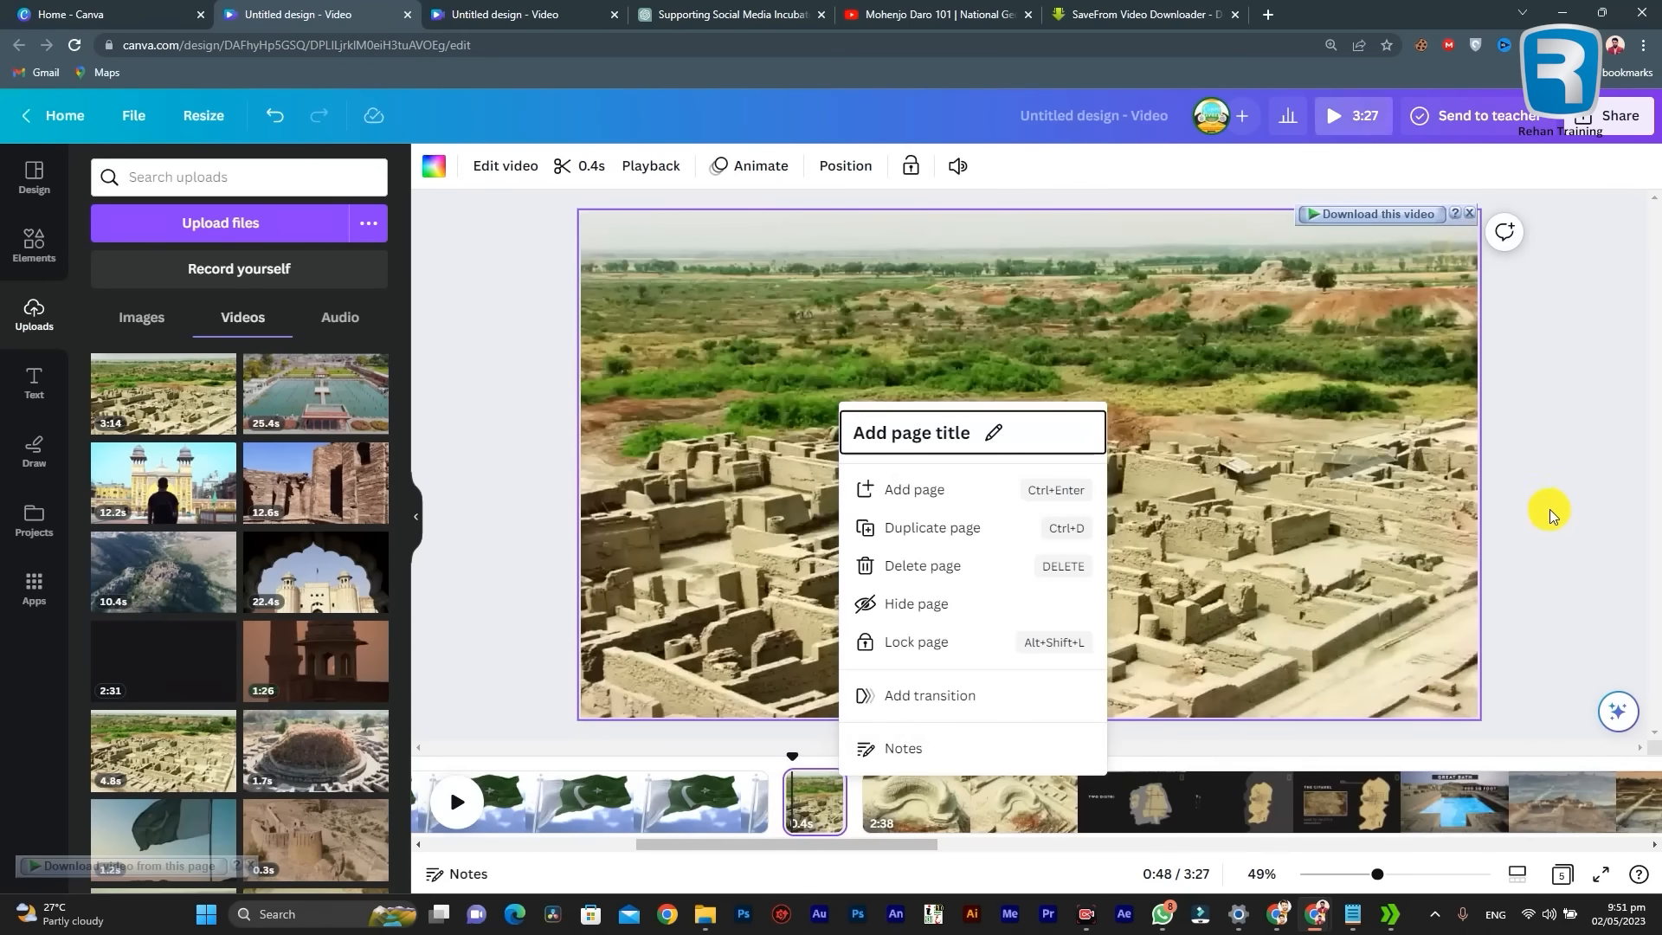
left_click(1550, 515)
left_click(464, 794)
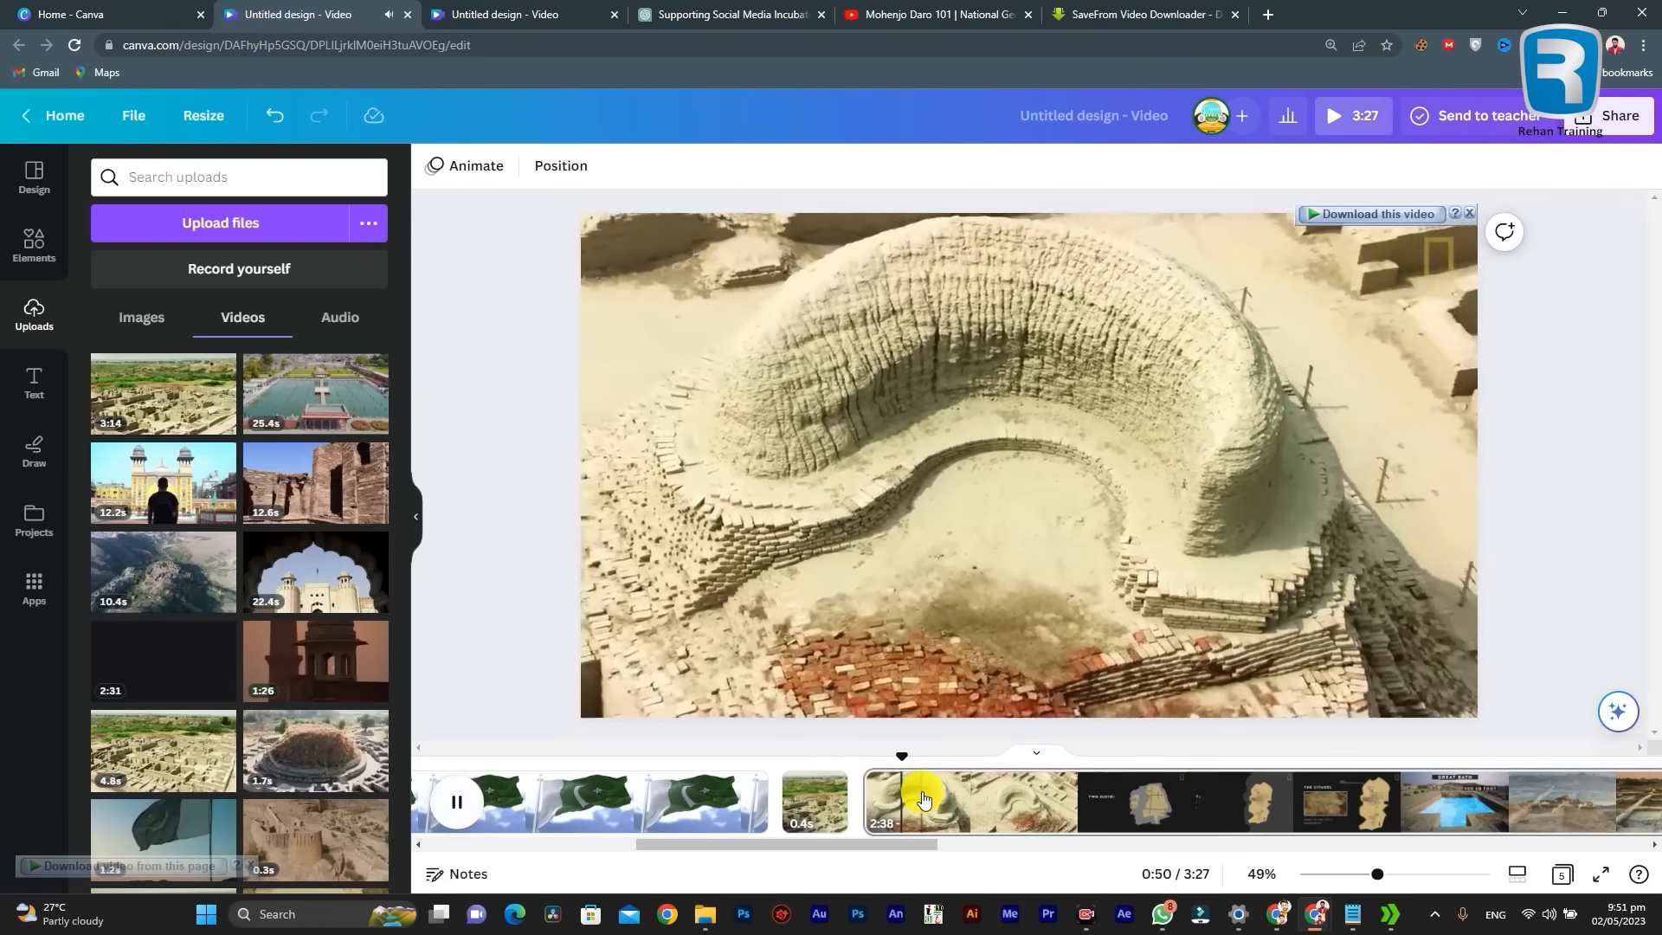
Step: Split the overhead ruins page at about 0:54 on the timeline, before the Two Districts graphics
left_click(924, 798)
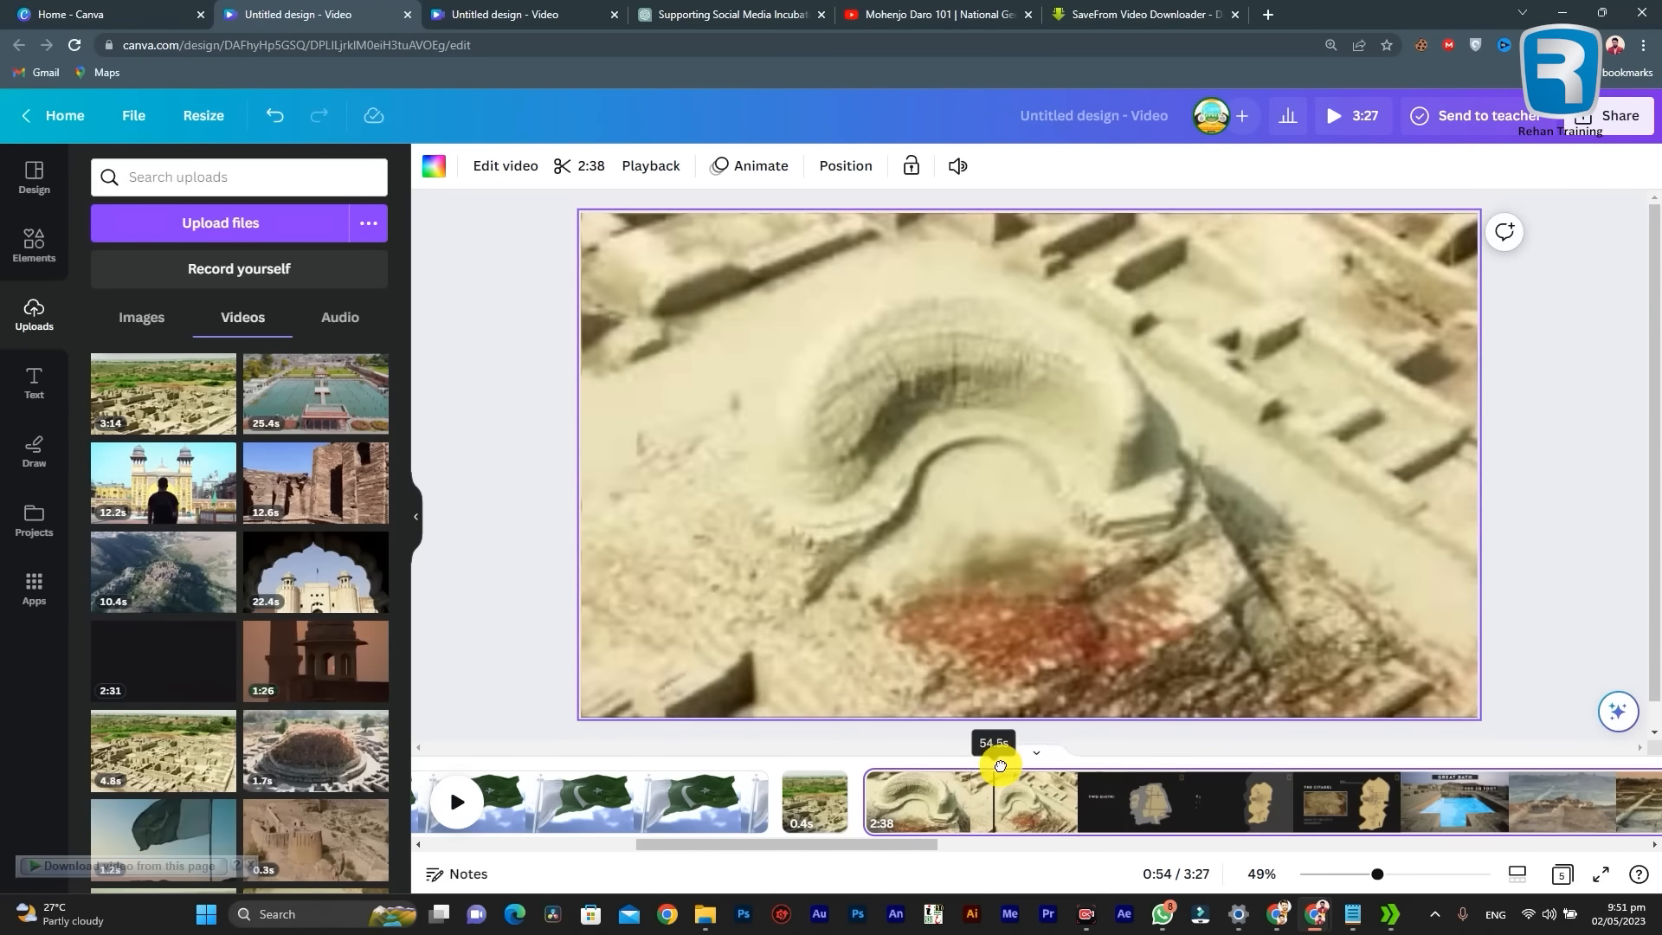
right_click(992, 761)
right_click(989, 811)
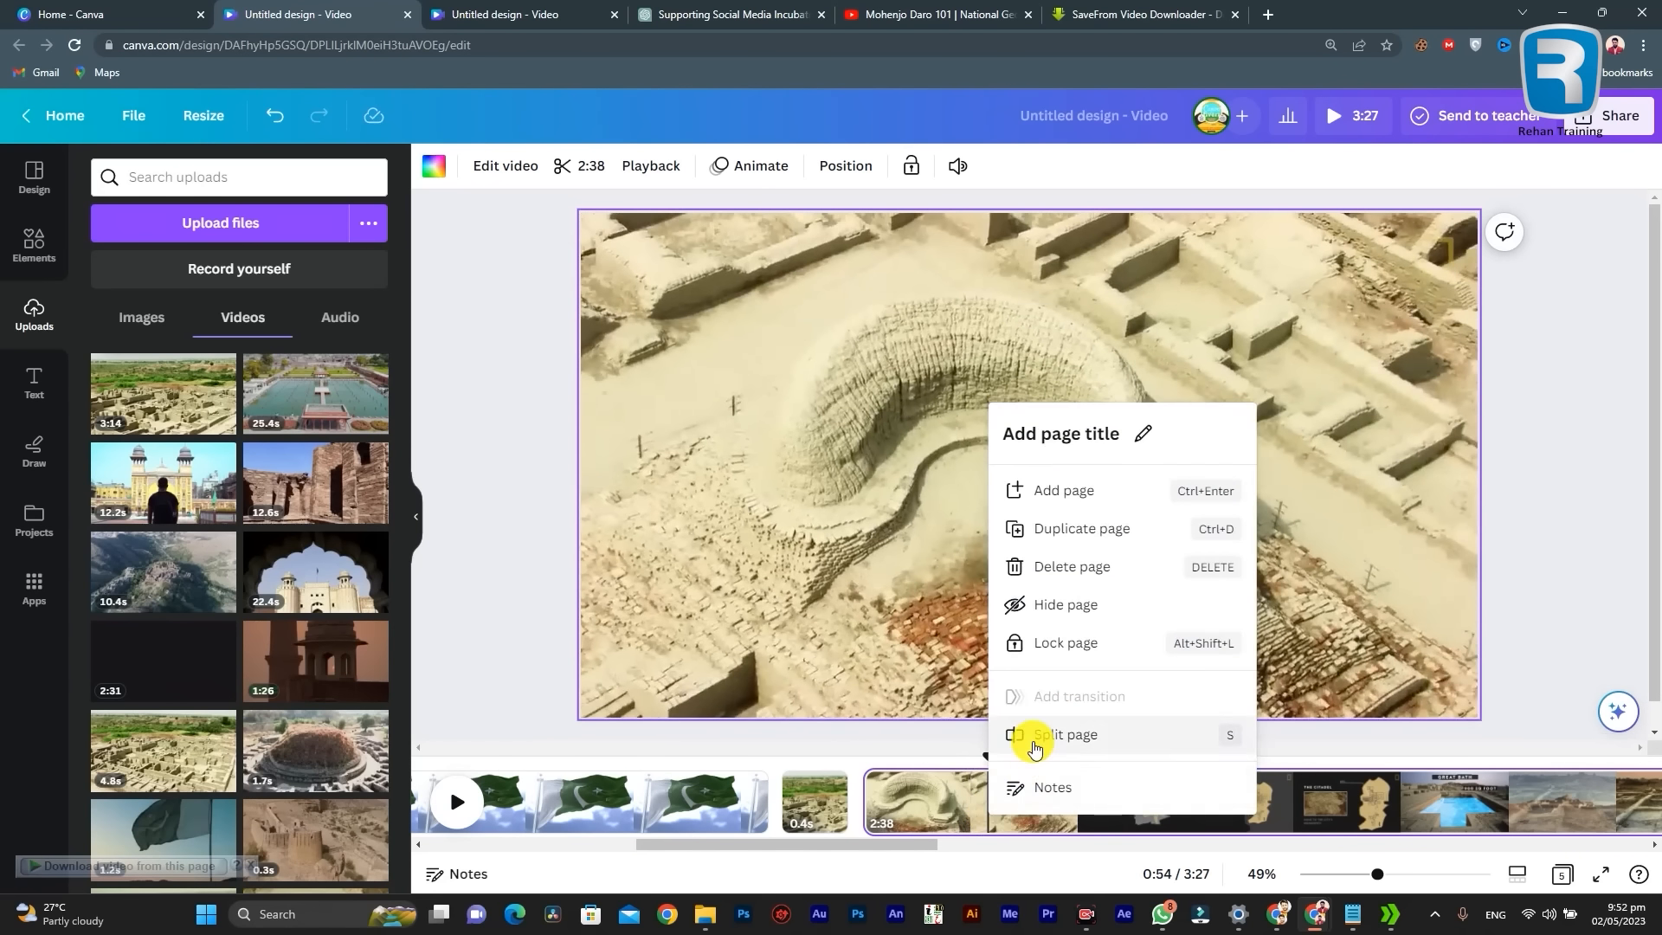
left_click(1034, 735)
Step: Review the remaining 2:33 footage and the two short Mohenjo Daro clips before it
left_click_drag(703, 843, 746, 839)
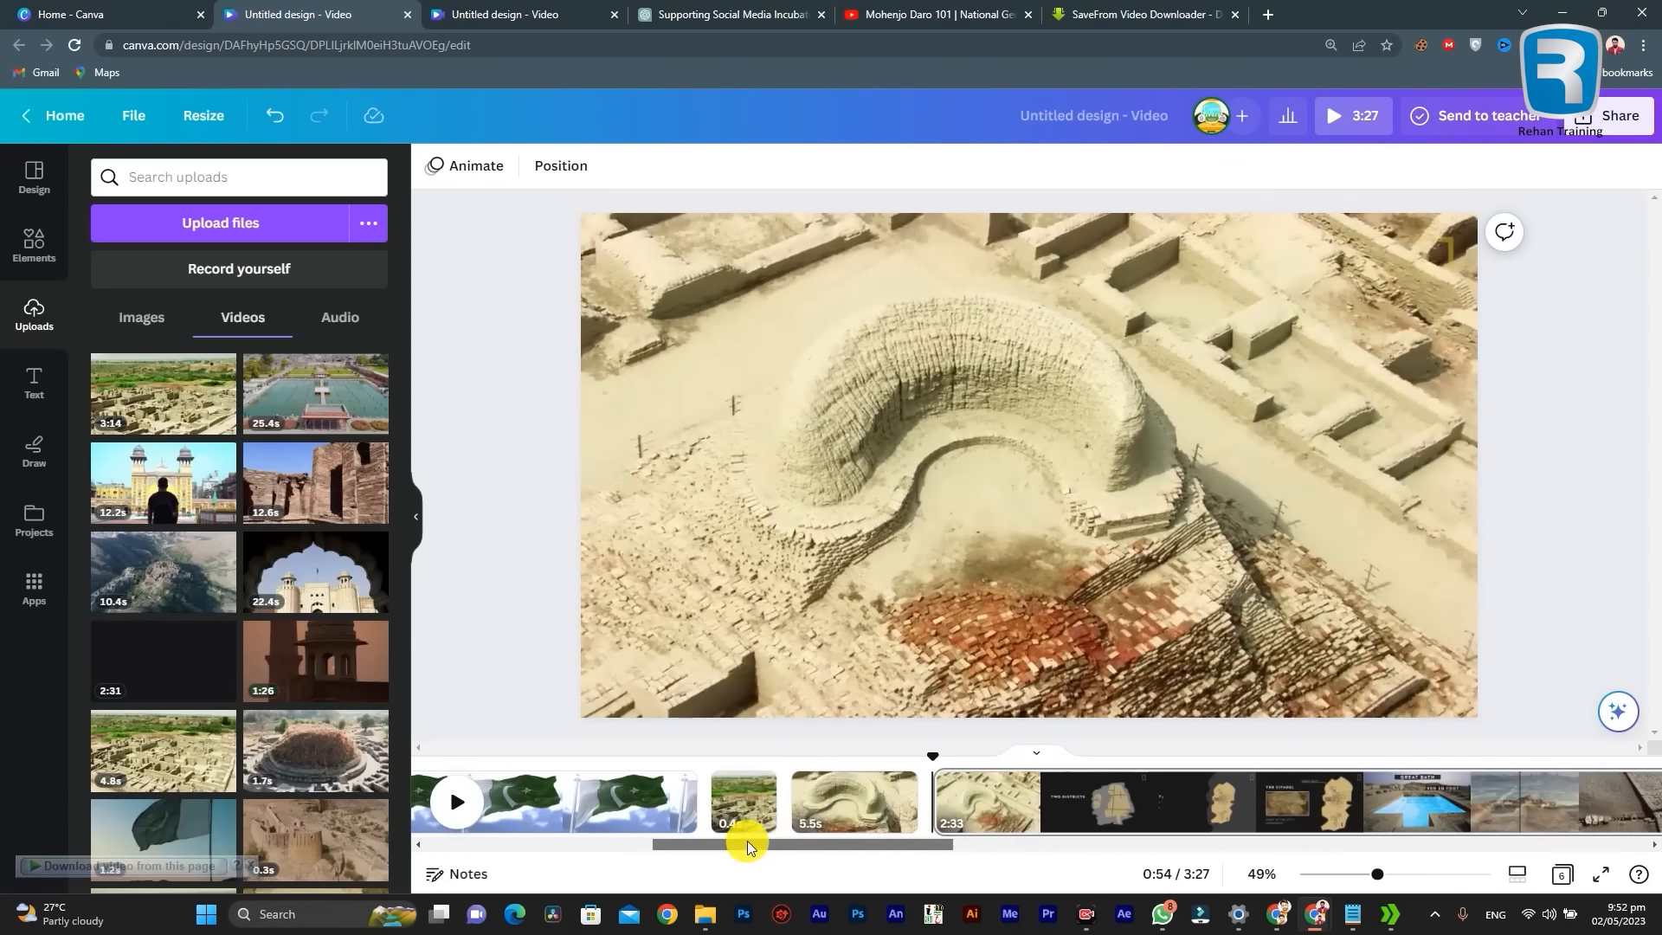
left_click(1046, 786)
double_click(953, 798)
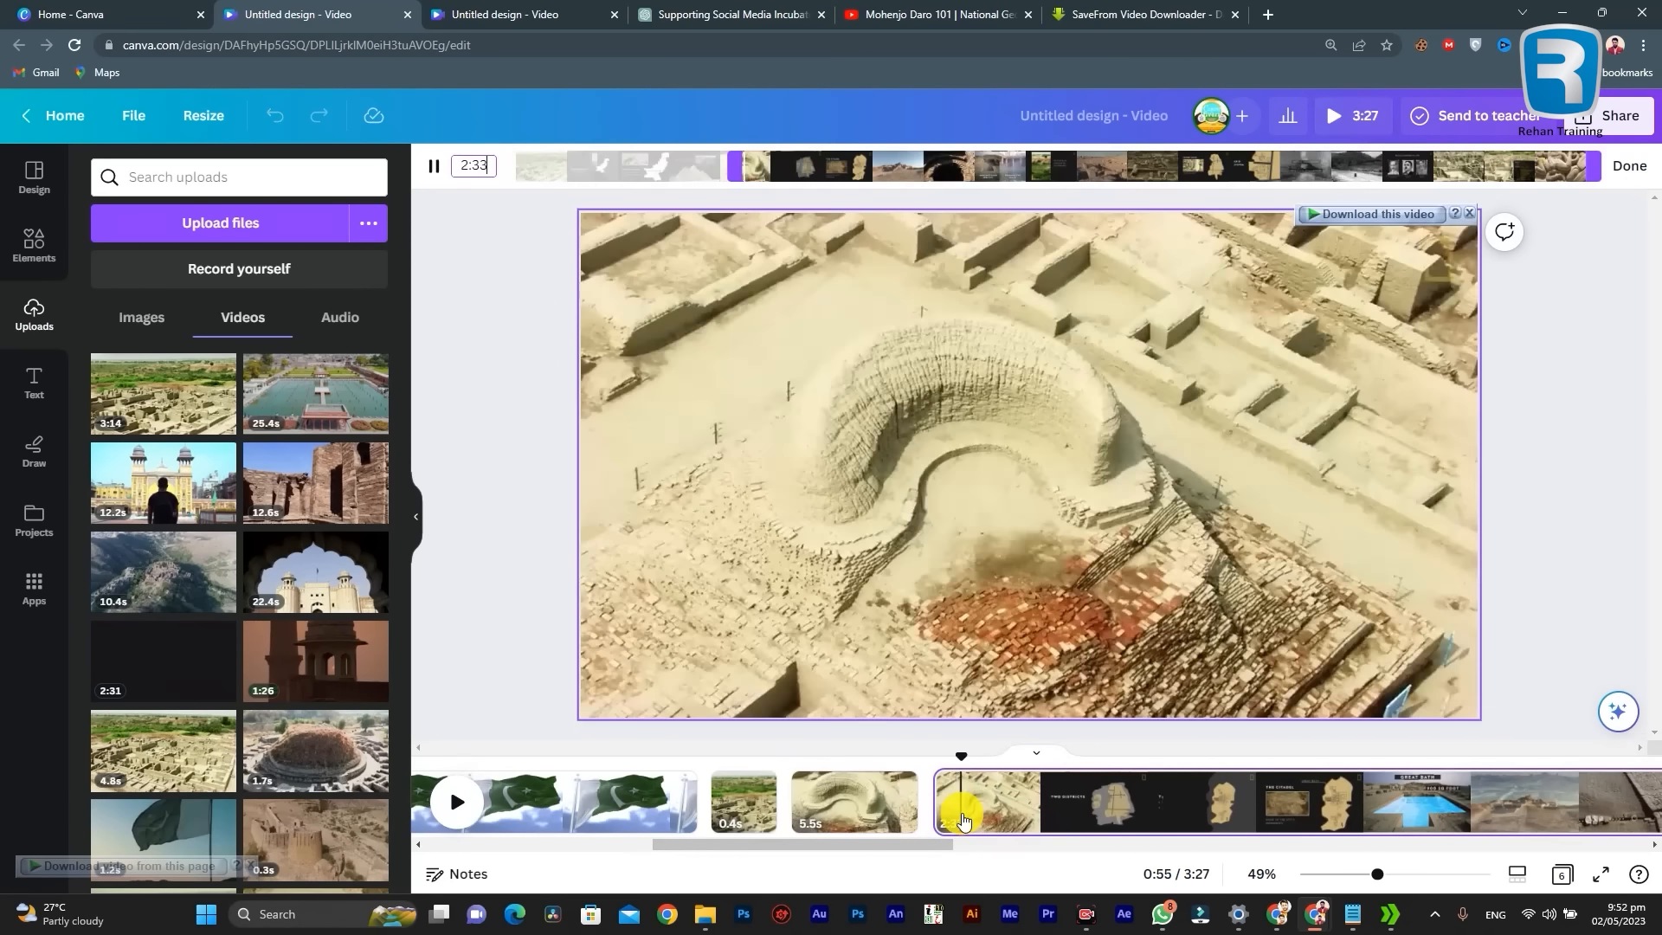
left_click_drag(848, 845, 911, 843)
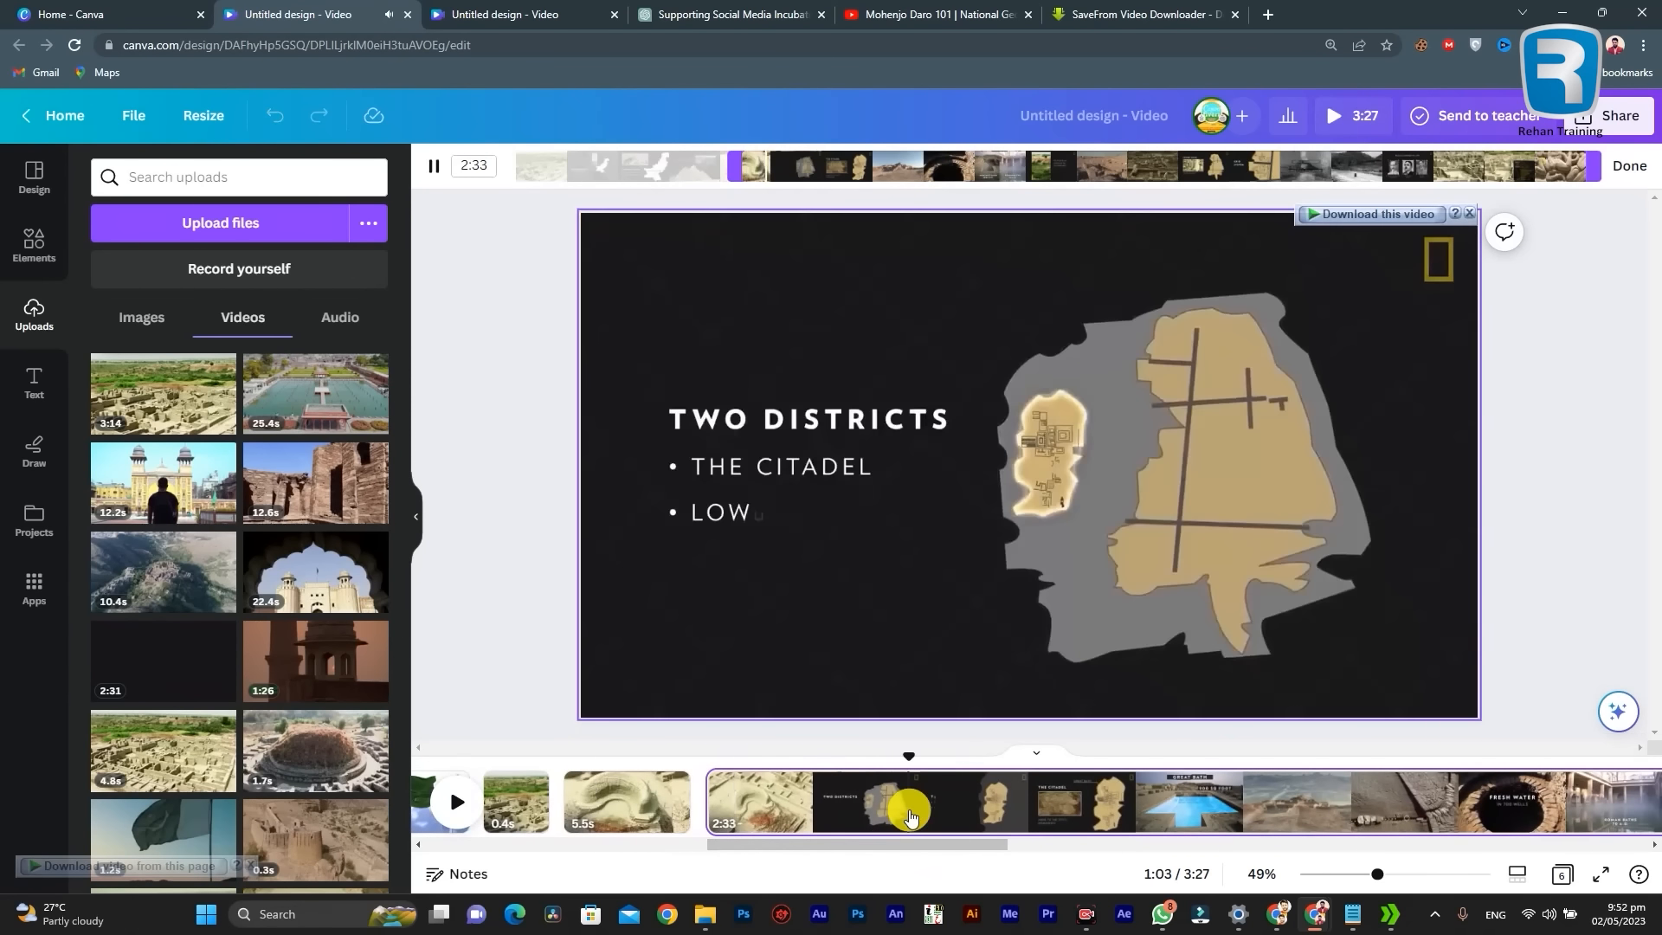
left_click(763, 807)
left_click_drag(807, 845, 843, 833)
left_click(518, 797)
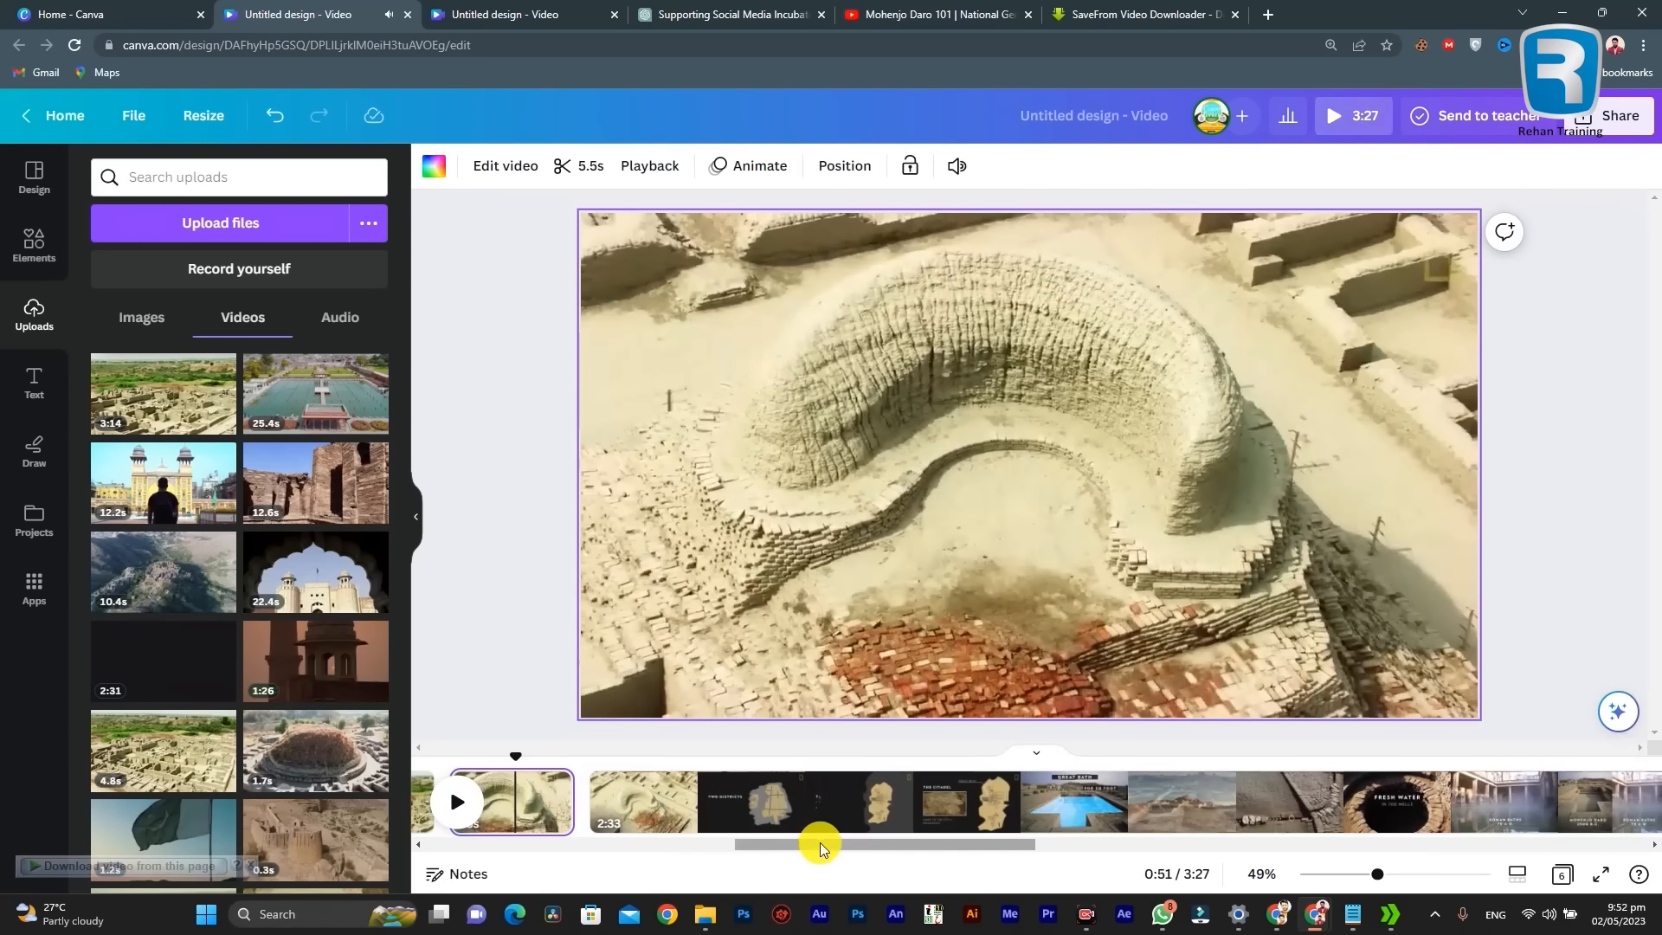
left_click_drag(819, 845, 745, 840)
left_click(692, 786)
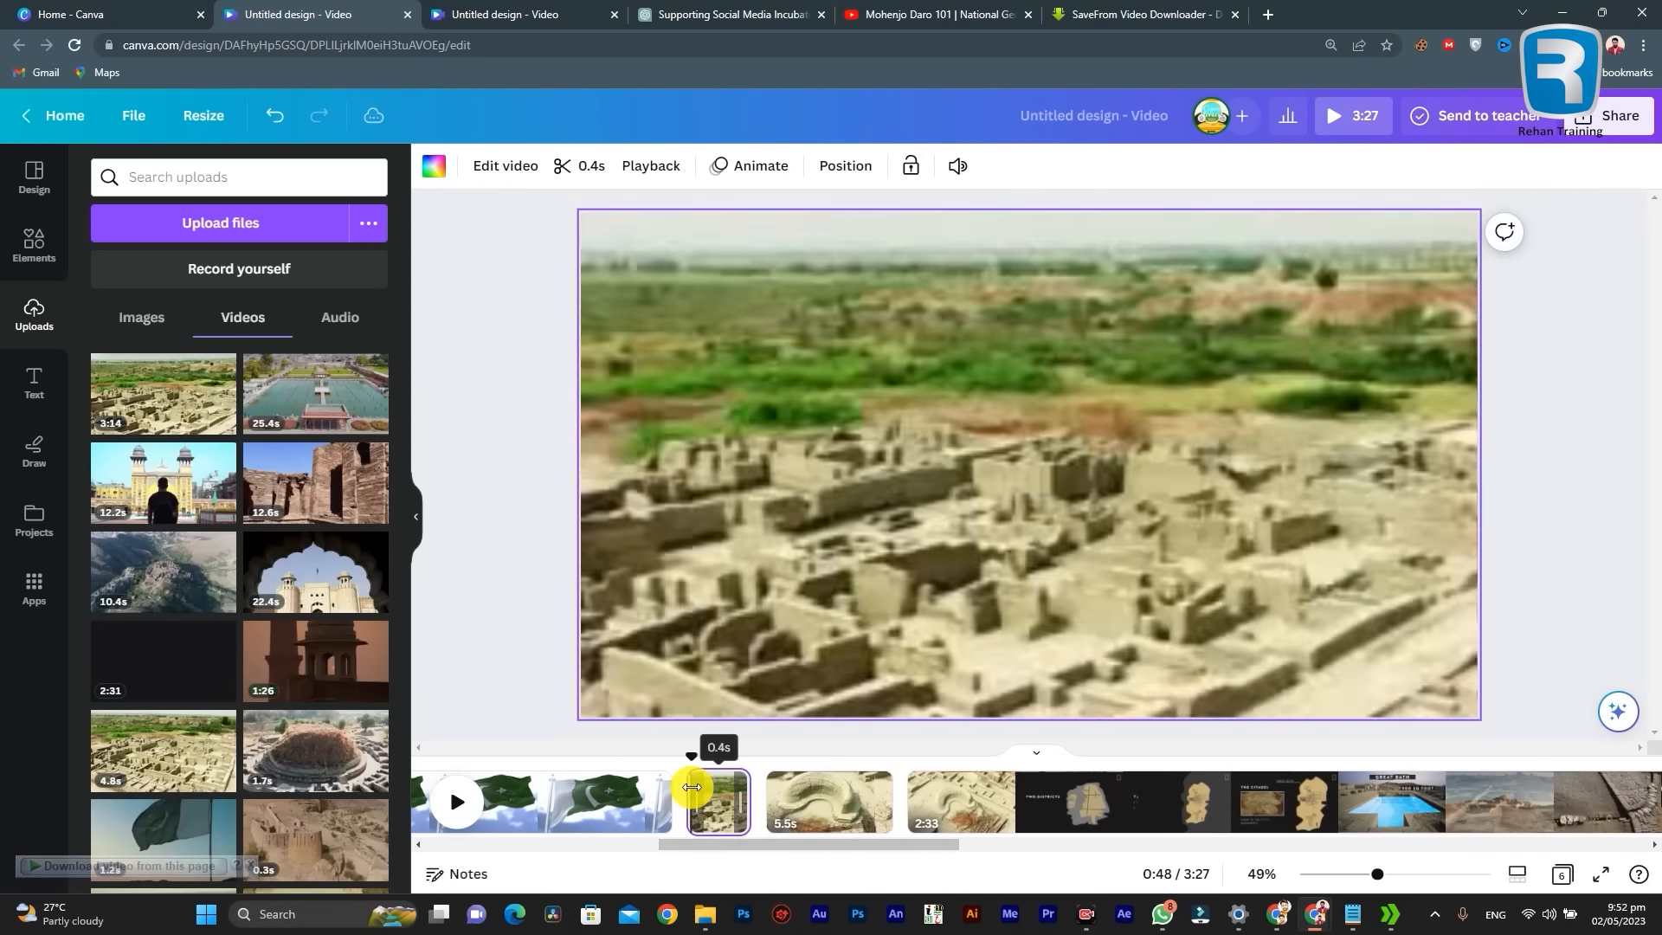
Step: Review the 5.5-second overhead ruins clip and the opening of the 2:33 Mohenjo Daro footage
left_click(797, 803)
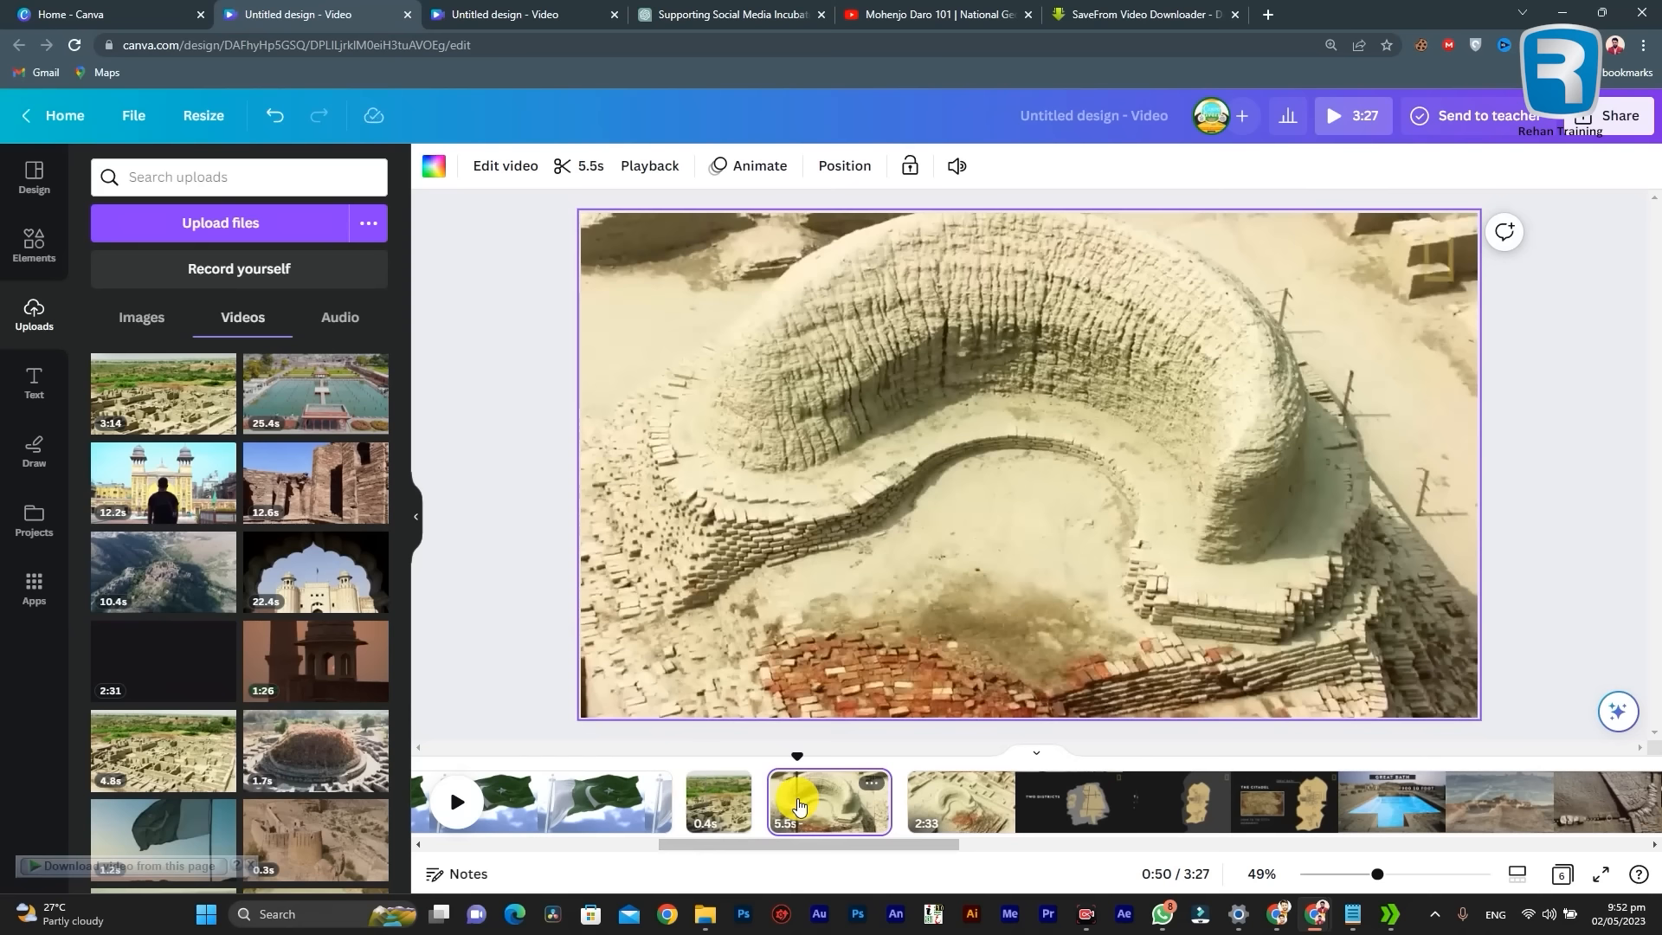
left_click_drag(834, 843, 879, 857)
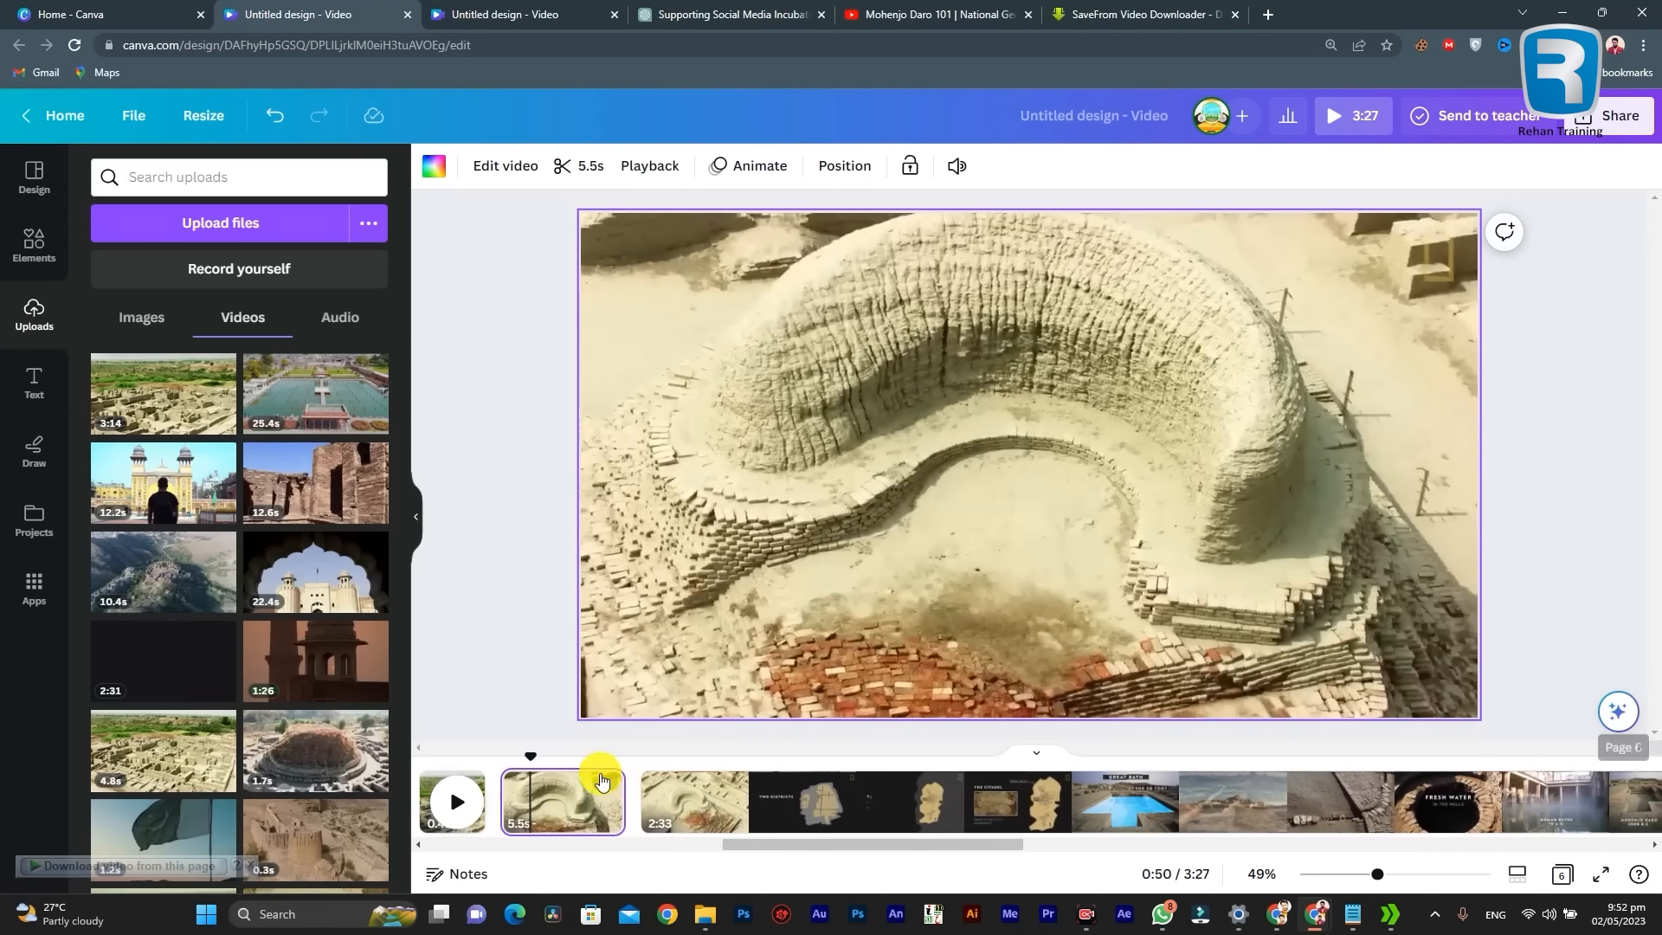
left_click(712, 803)
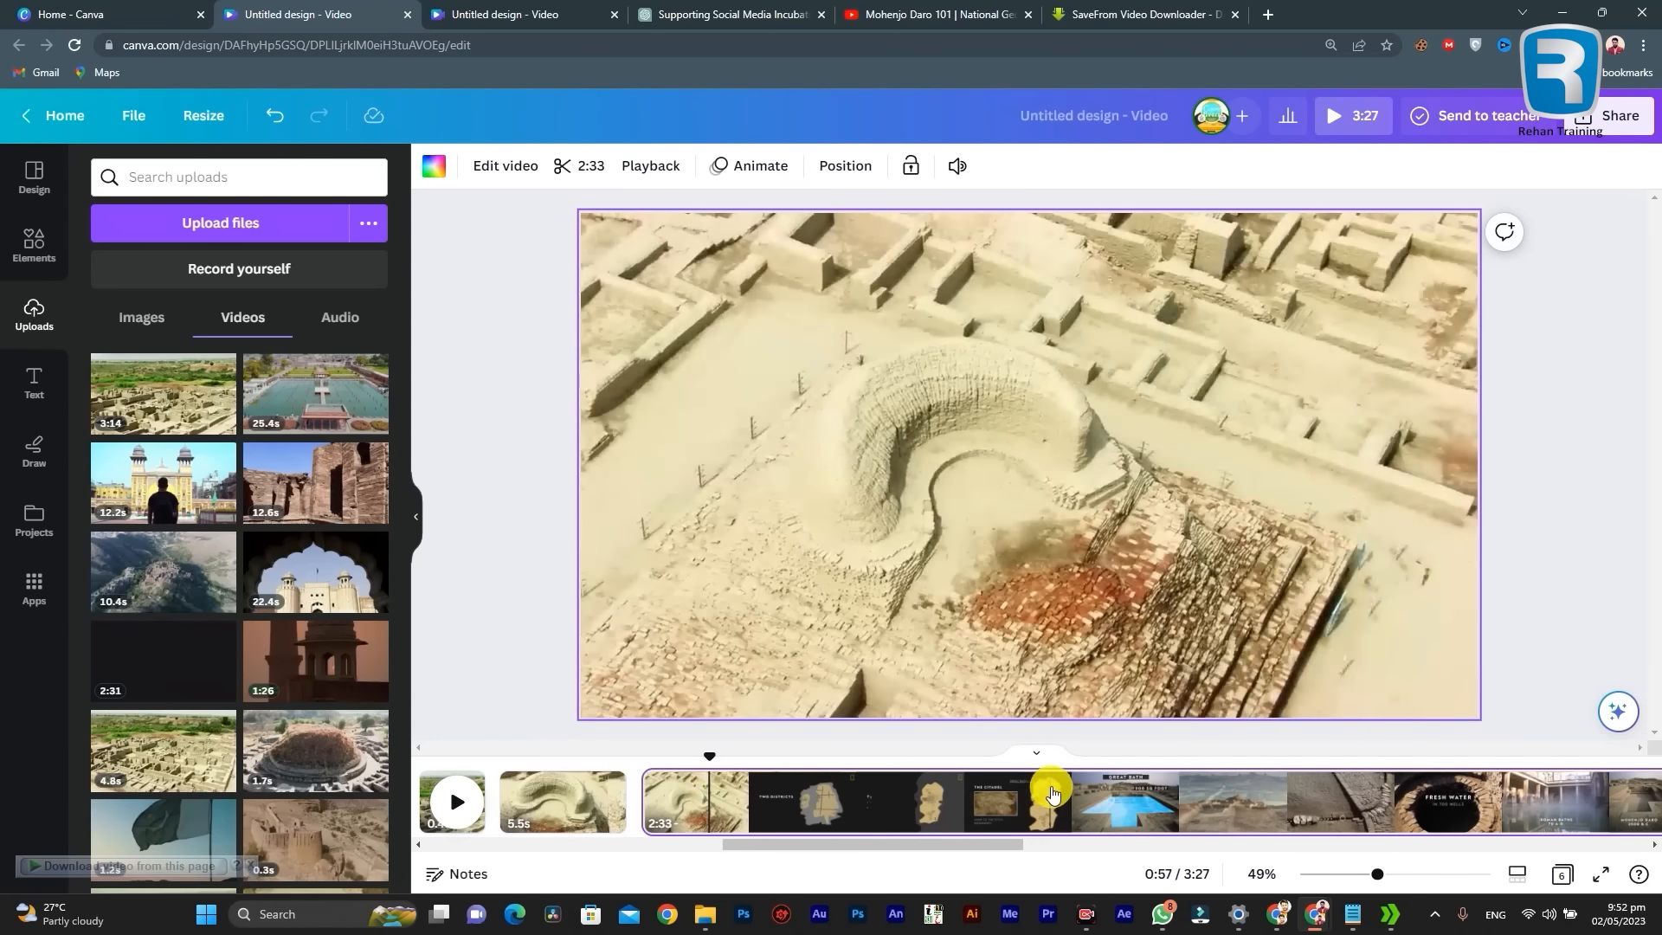
left_click(558, 792)
Step: Trim the 2:33 Mohenjo Daro page at both ends to a 17.8-second range starting at the desert view of the ruins
left_click(787, 802)
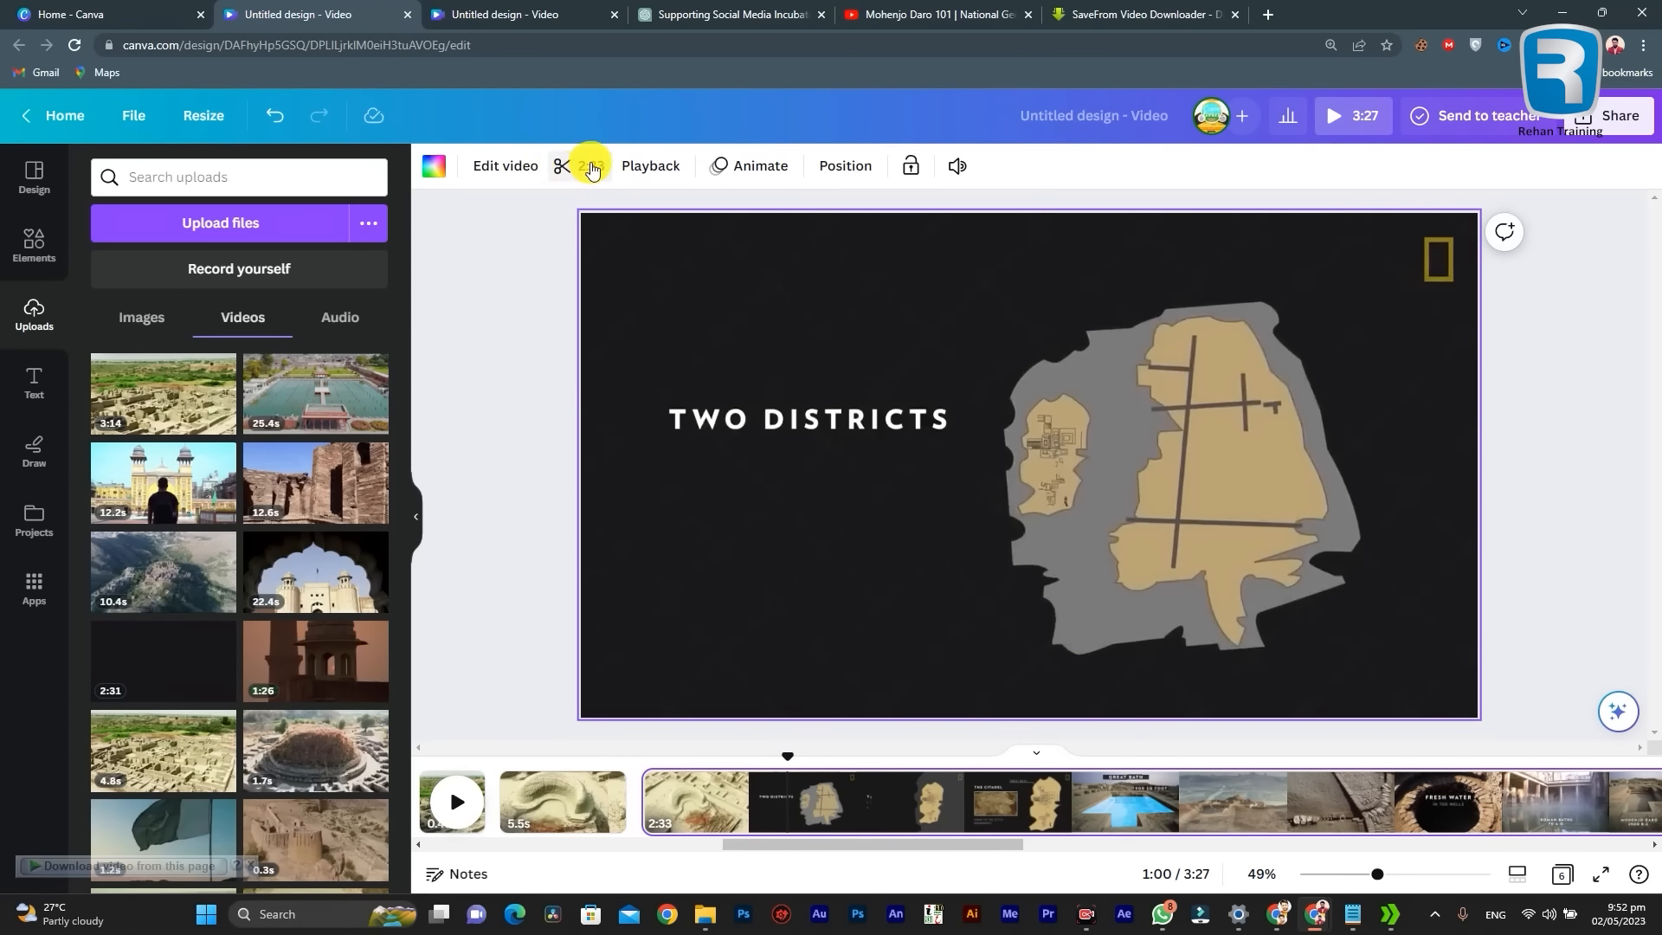
left_click(592, 168)
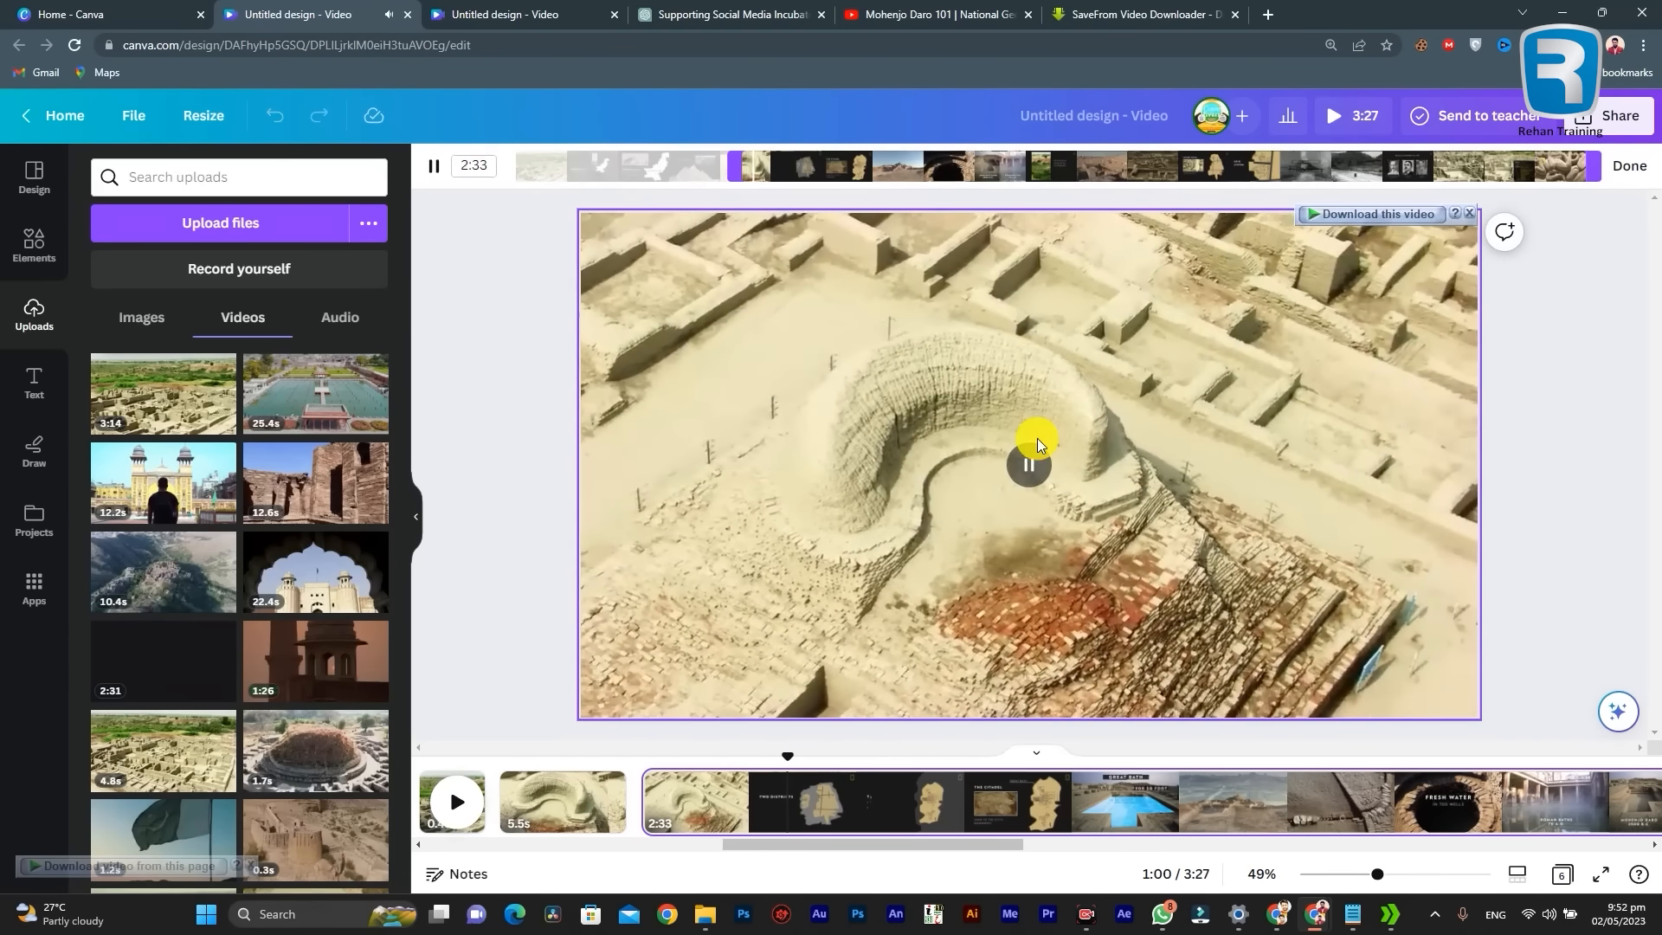
left_click(1030, 464)
left_click(1027, 476)
left_click(1027, 476)
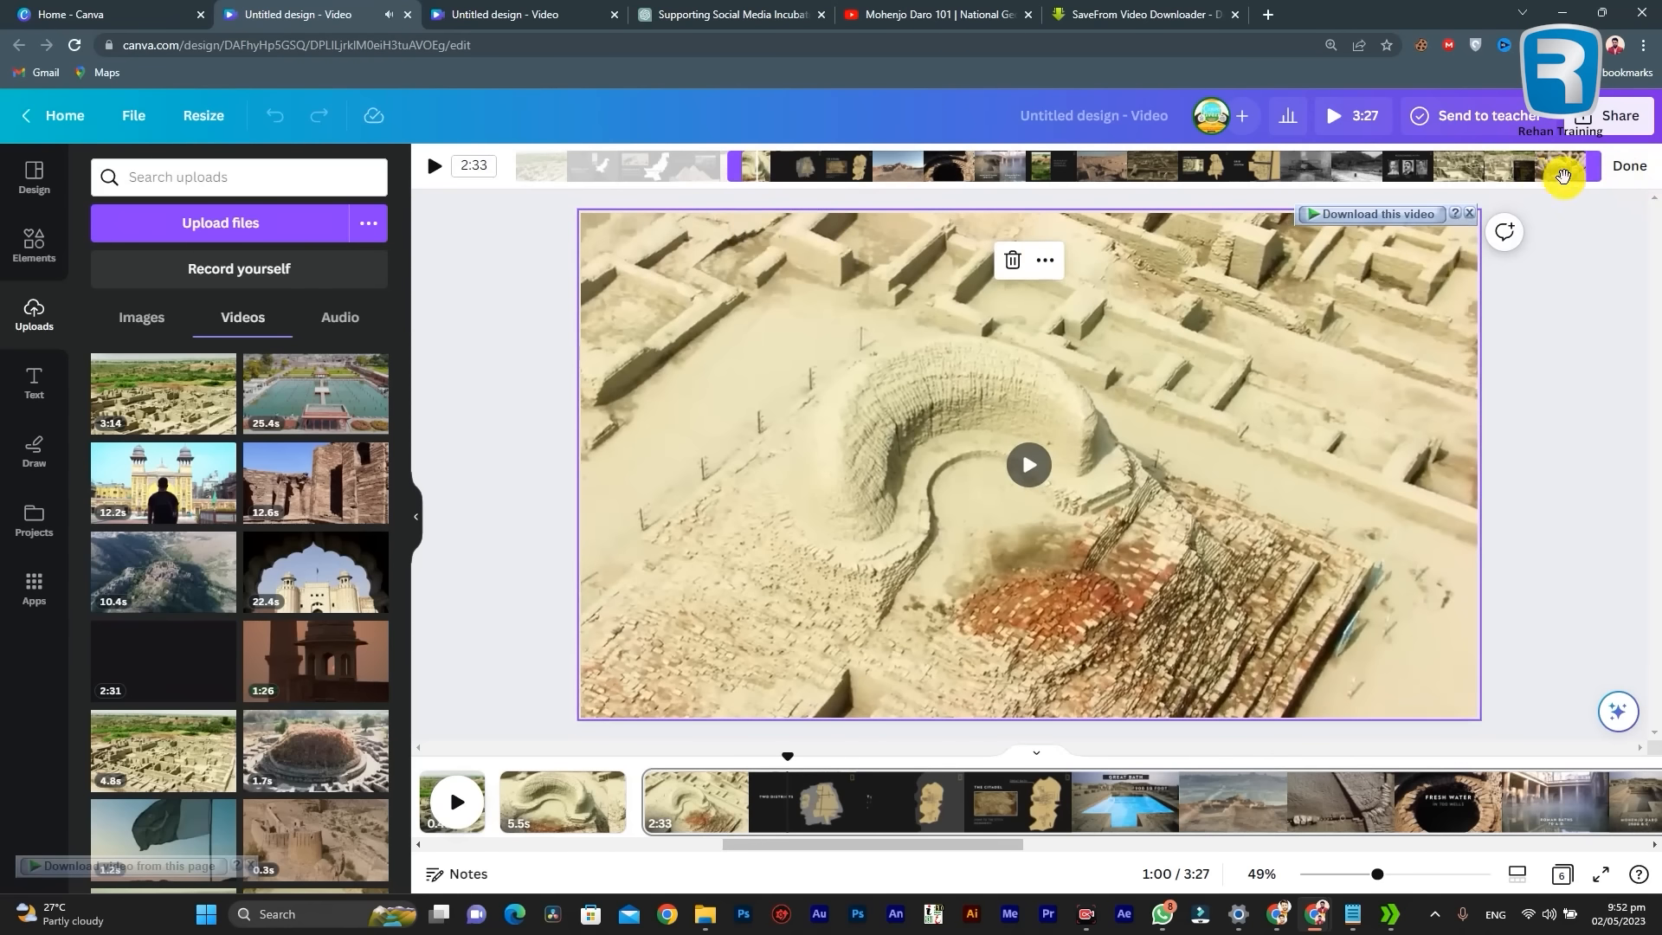
left_click_drag(1604, 180, 994, 187)
left_click_drag(738, 166, 894, 173)
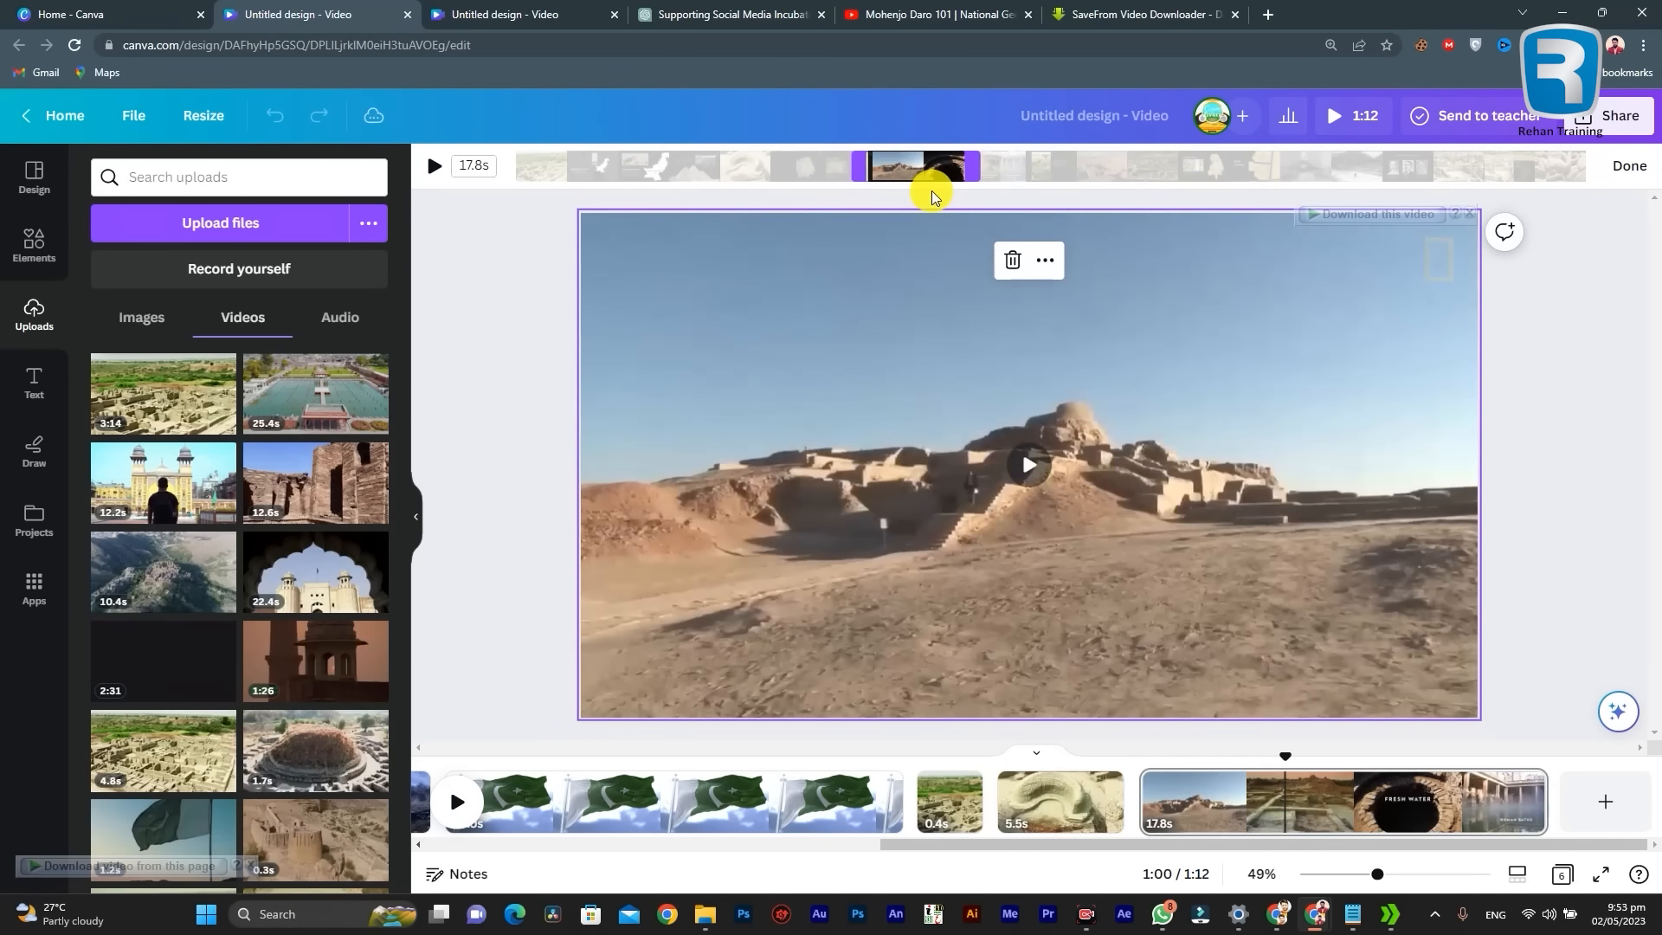
Step: Preview the 17.8-second clip and shorten its end to 6.0 seconds, cutting off the Fresh Water graphics
left_click(1037, 481)
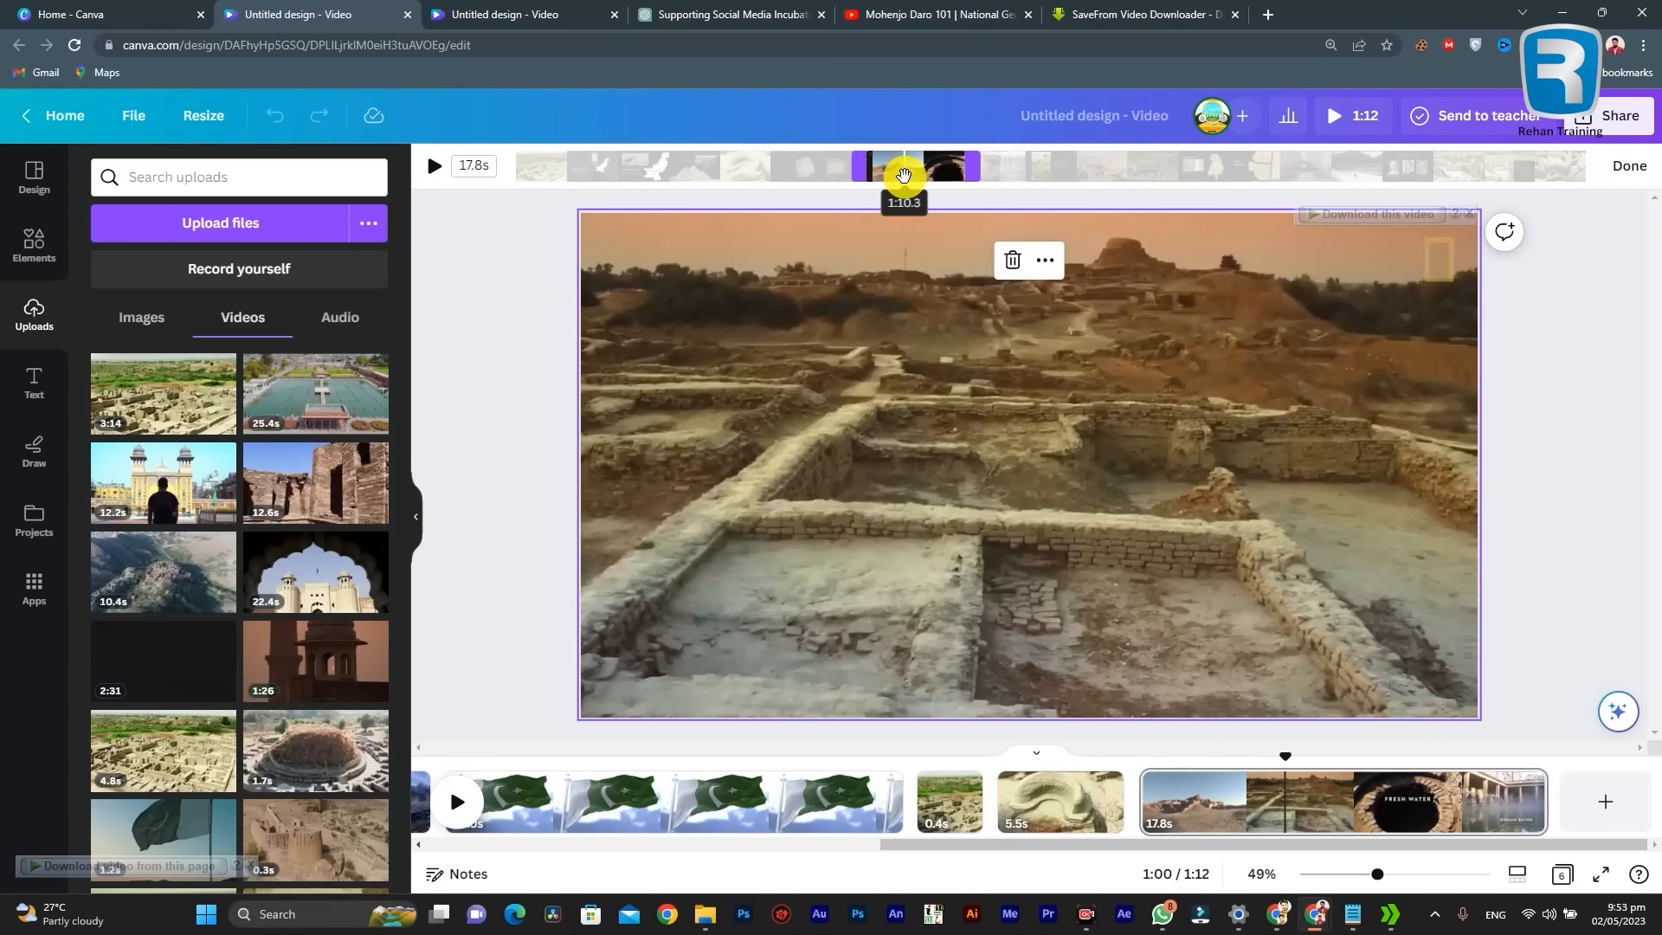
left_click_drag(976, 169, 907, 170)
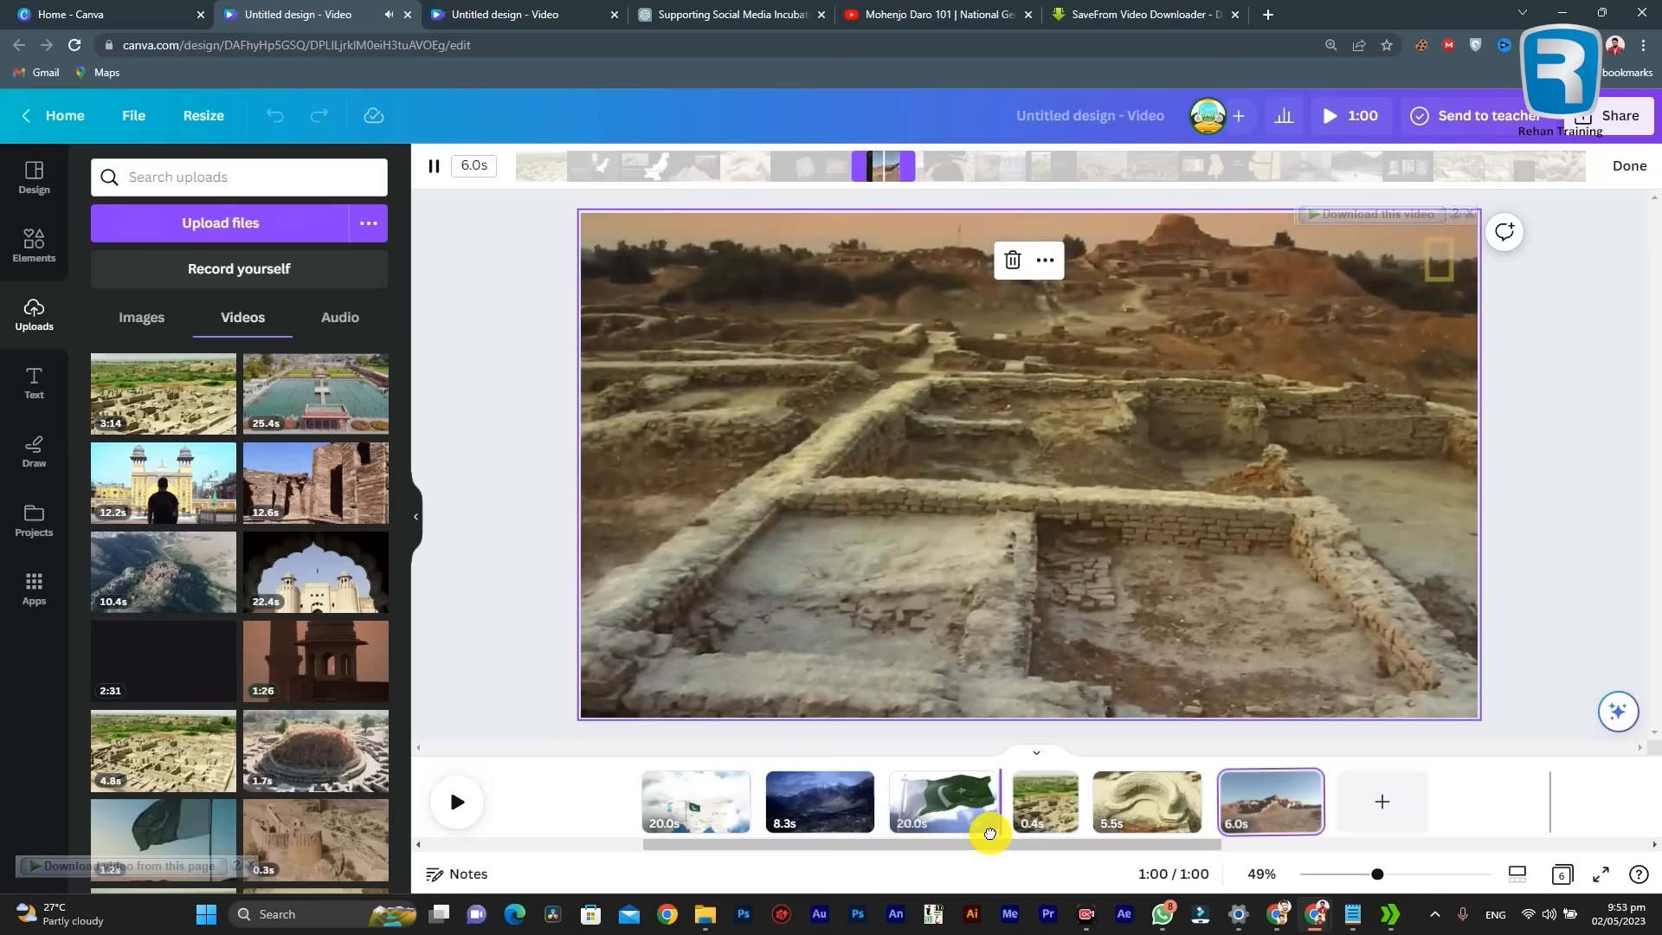
left_click(991, 829)
left_click_drag(959, 842, 1324, 831)
Step: Scrub through the 6.0-second ruins page to examine the dissolve between its two shots
left_click(1433, 797)
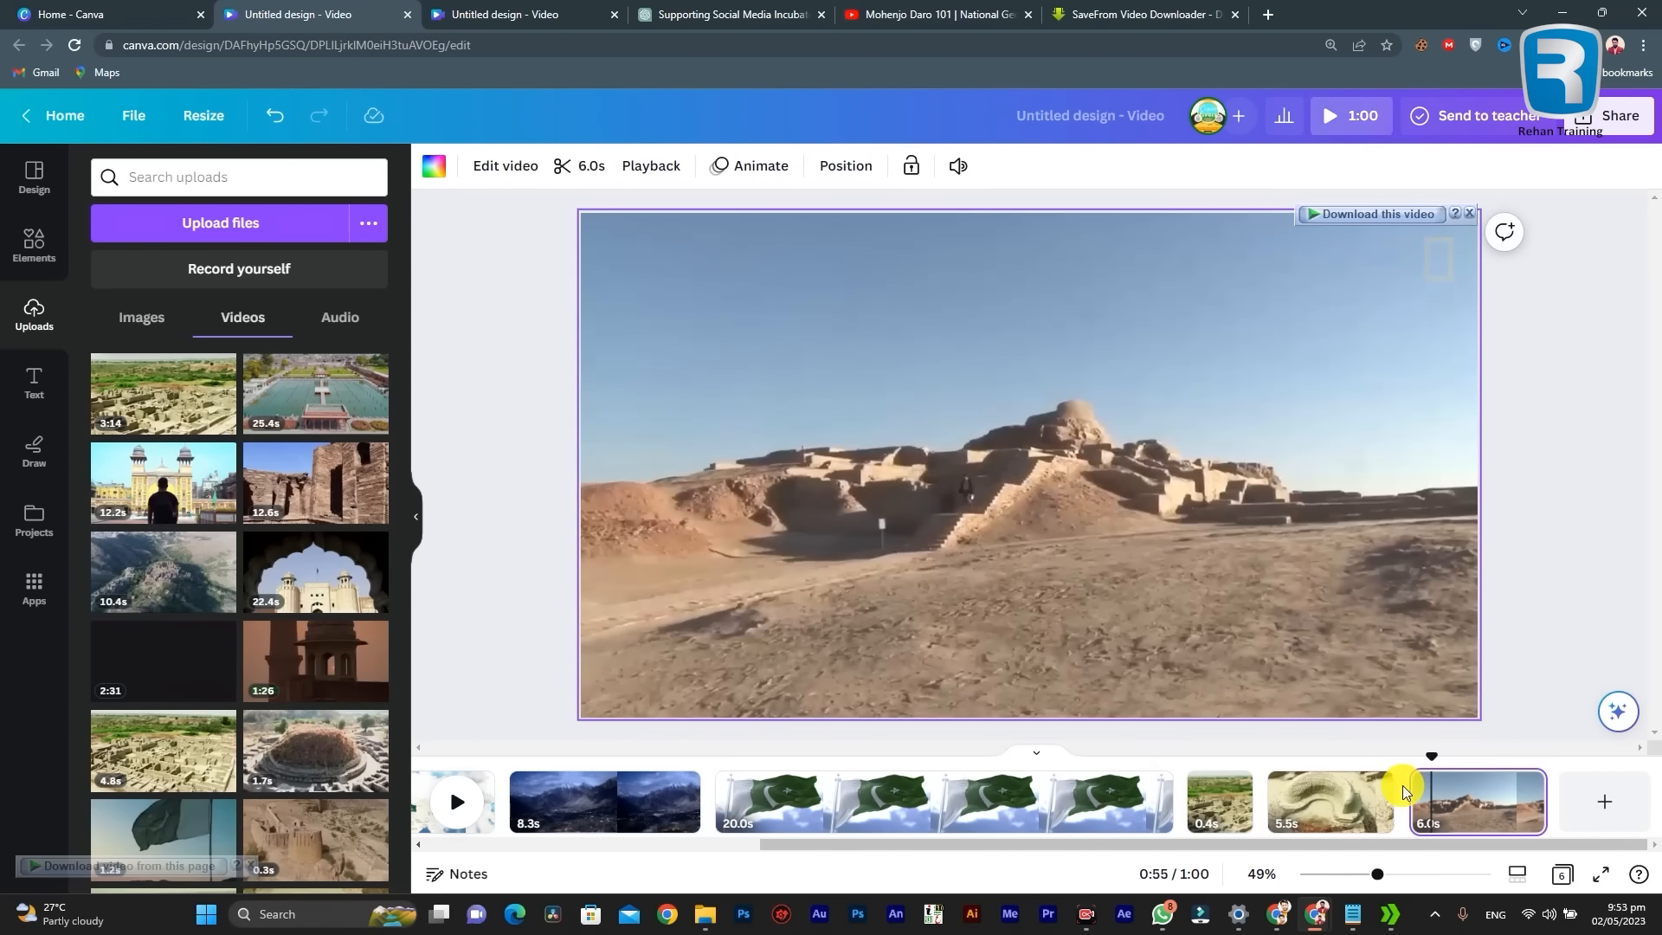
left_click(1500, 804)
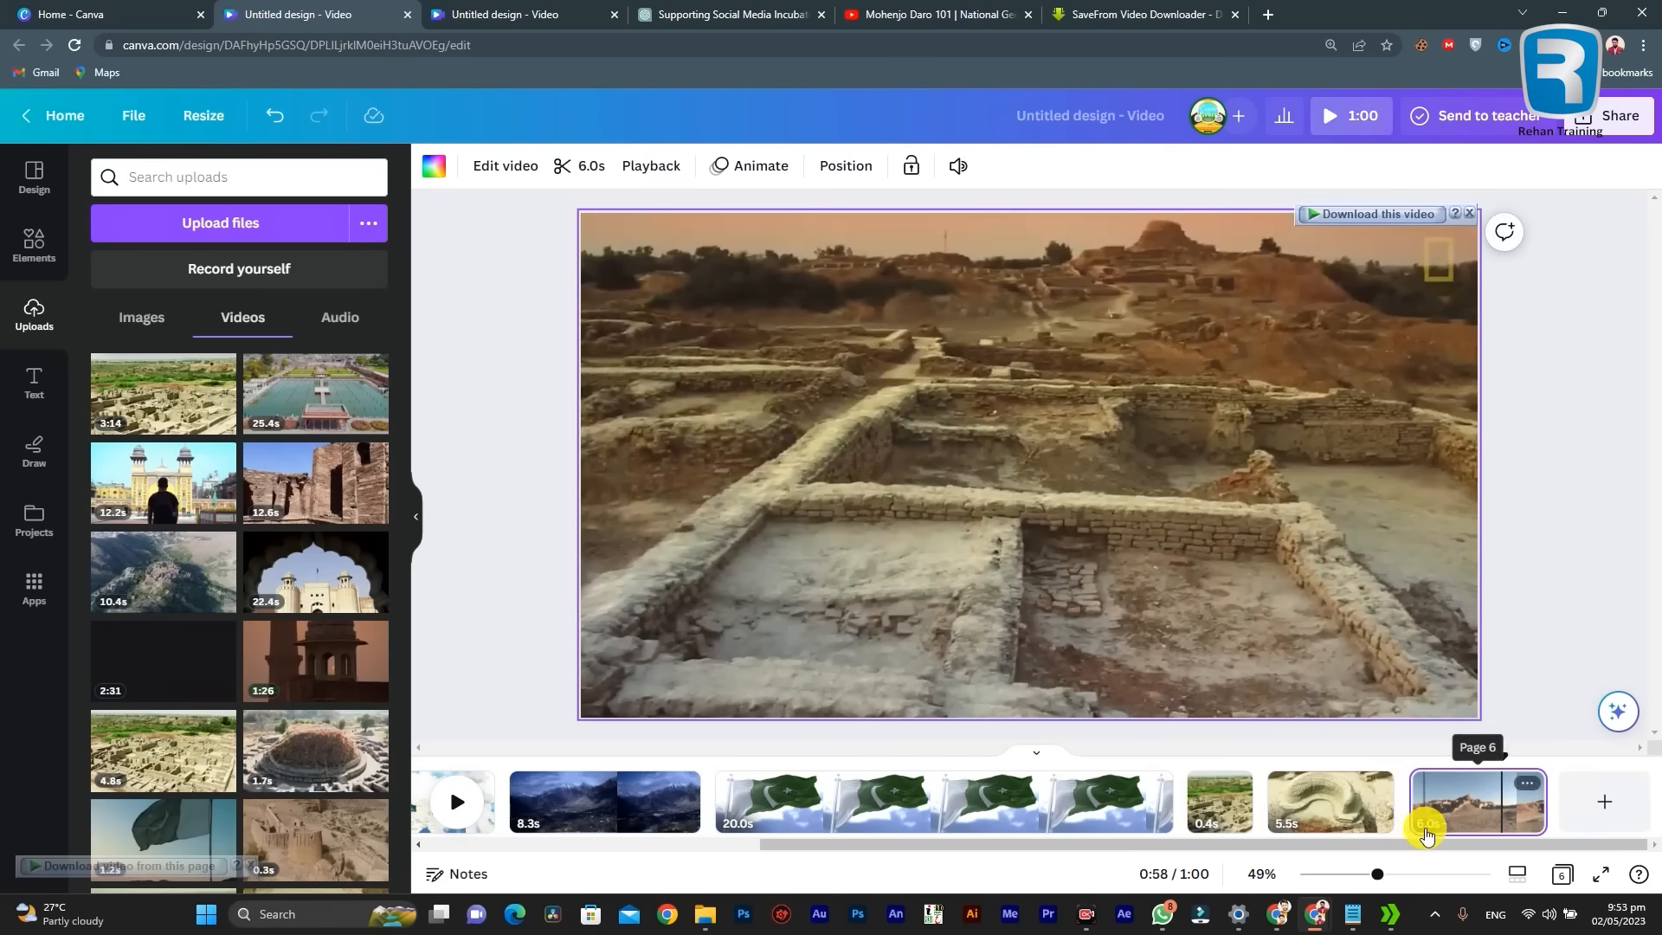
left_click(1424, 796)
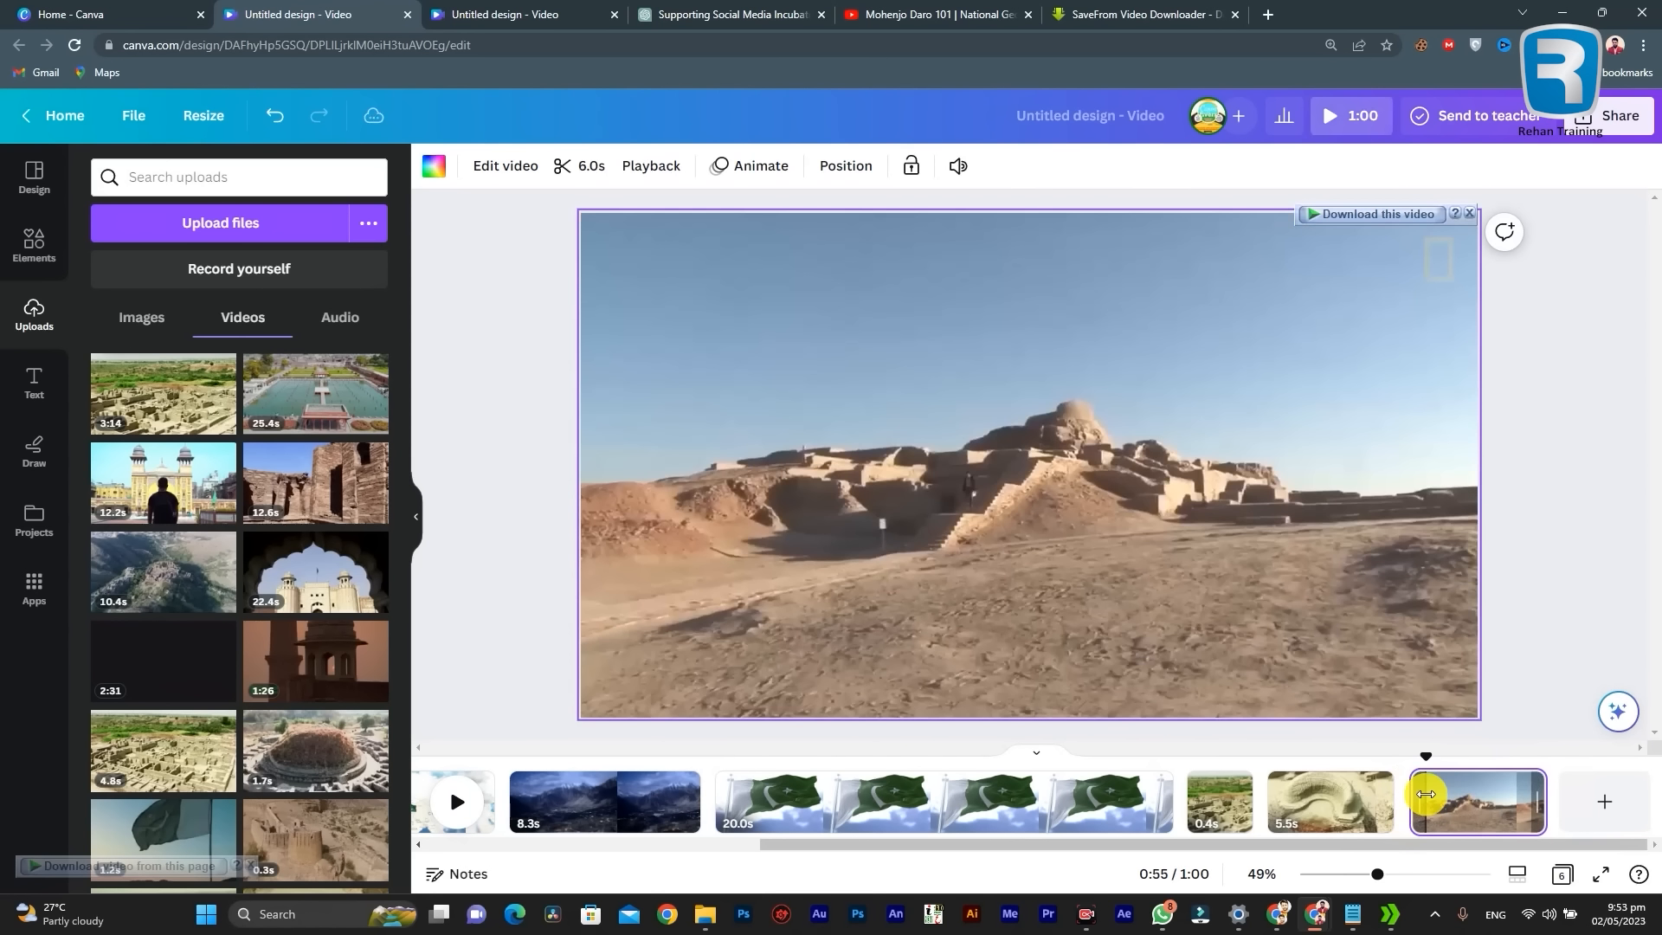
left_click(1463, 803)
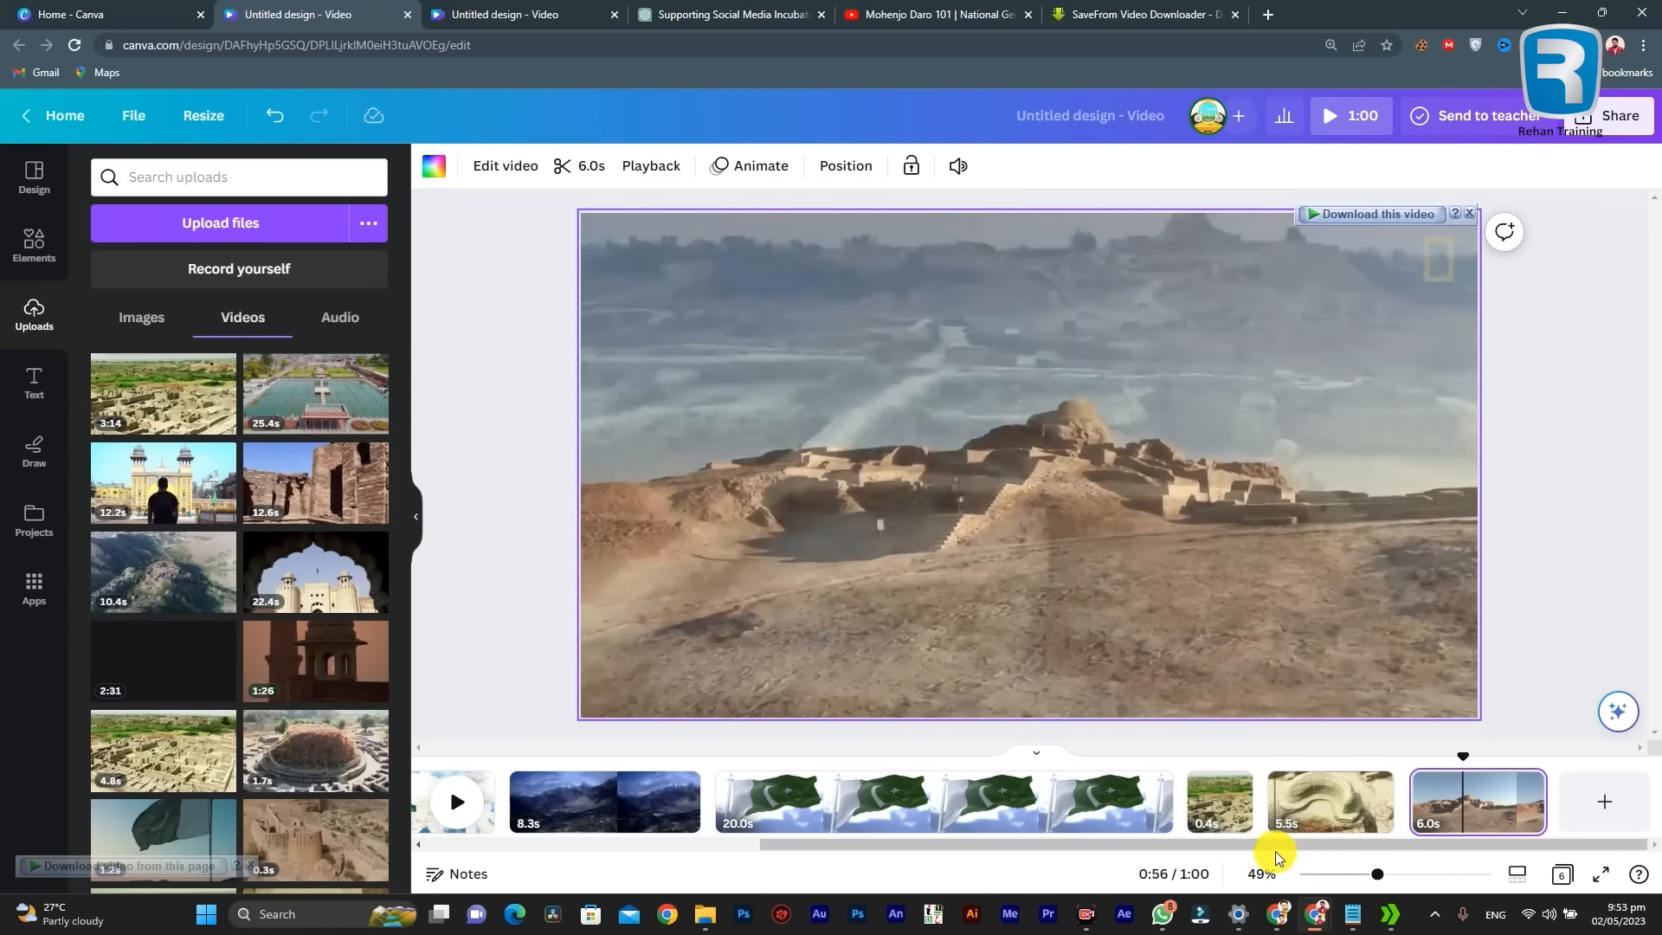
left_click(1461, 790)
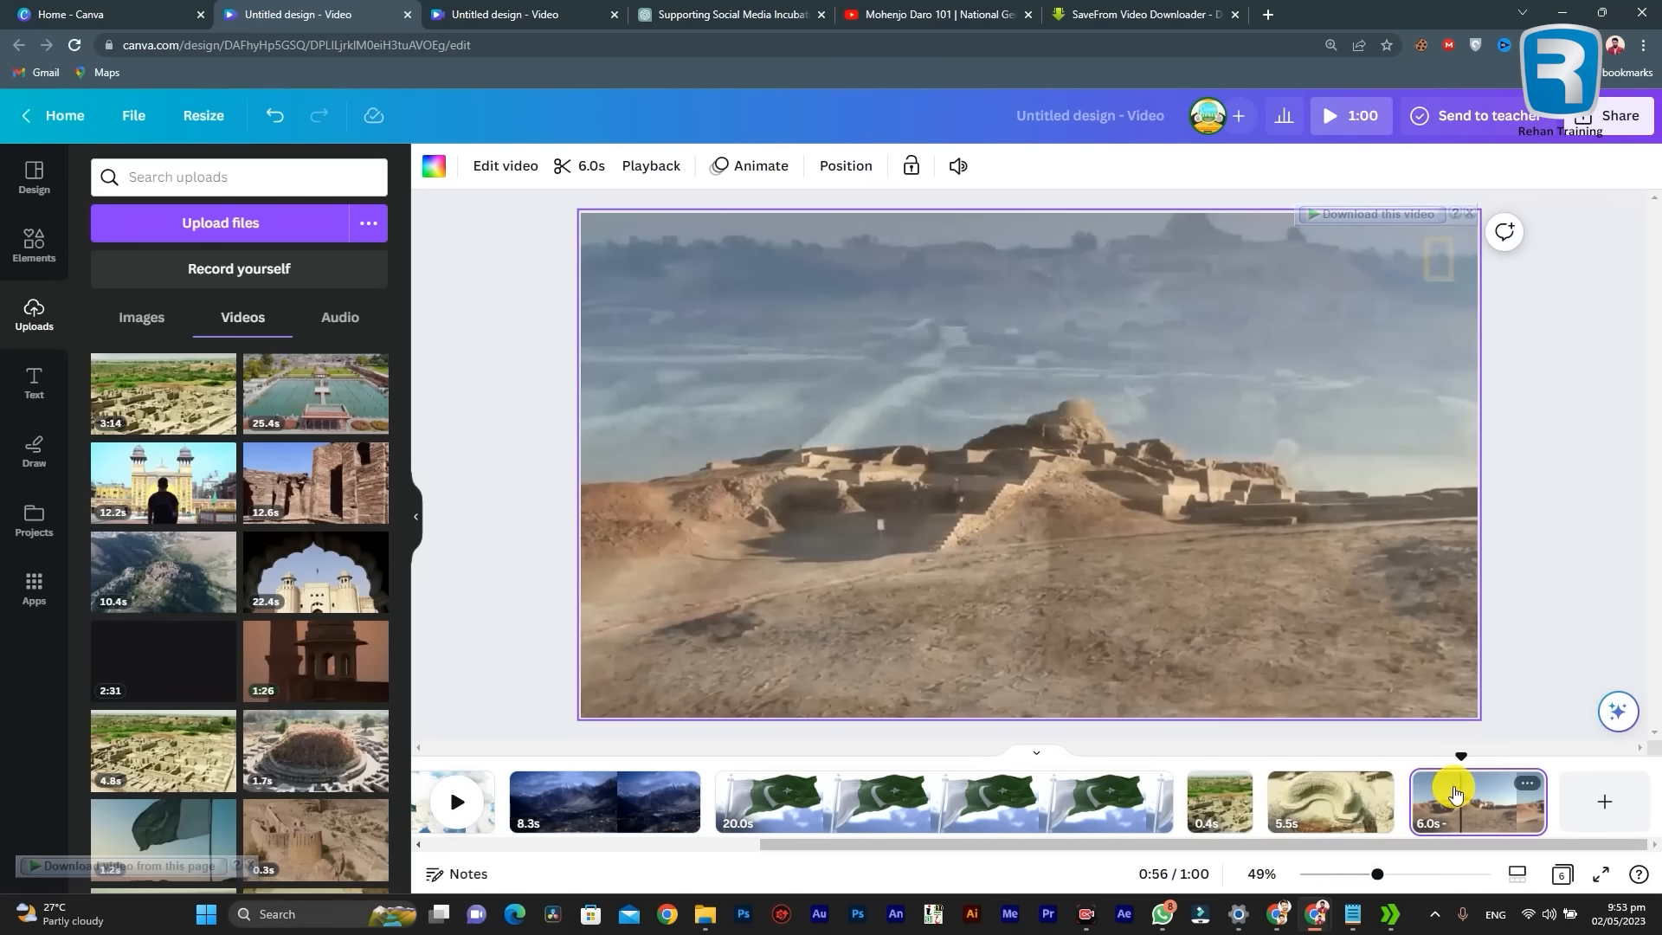
left_click(1467, 801)
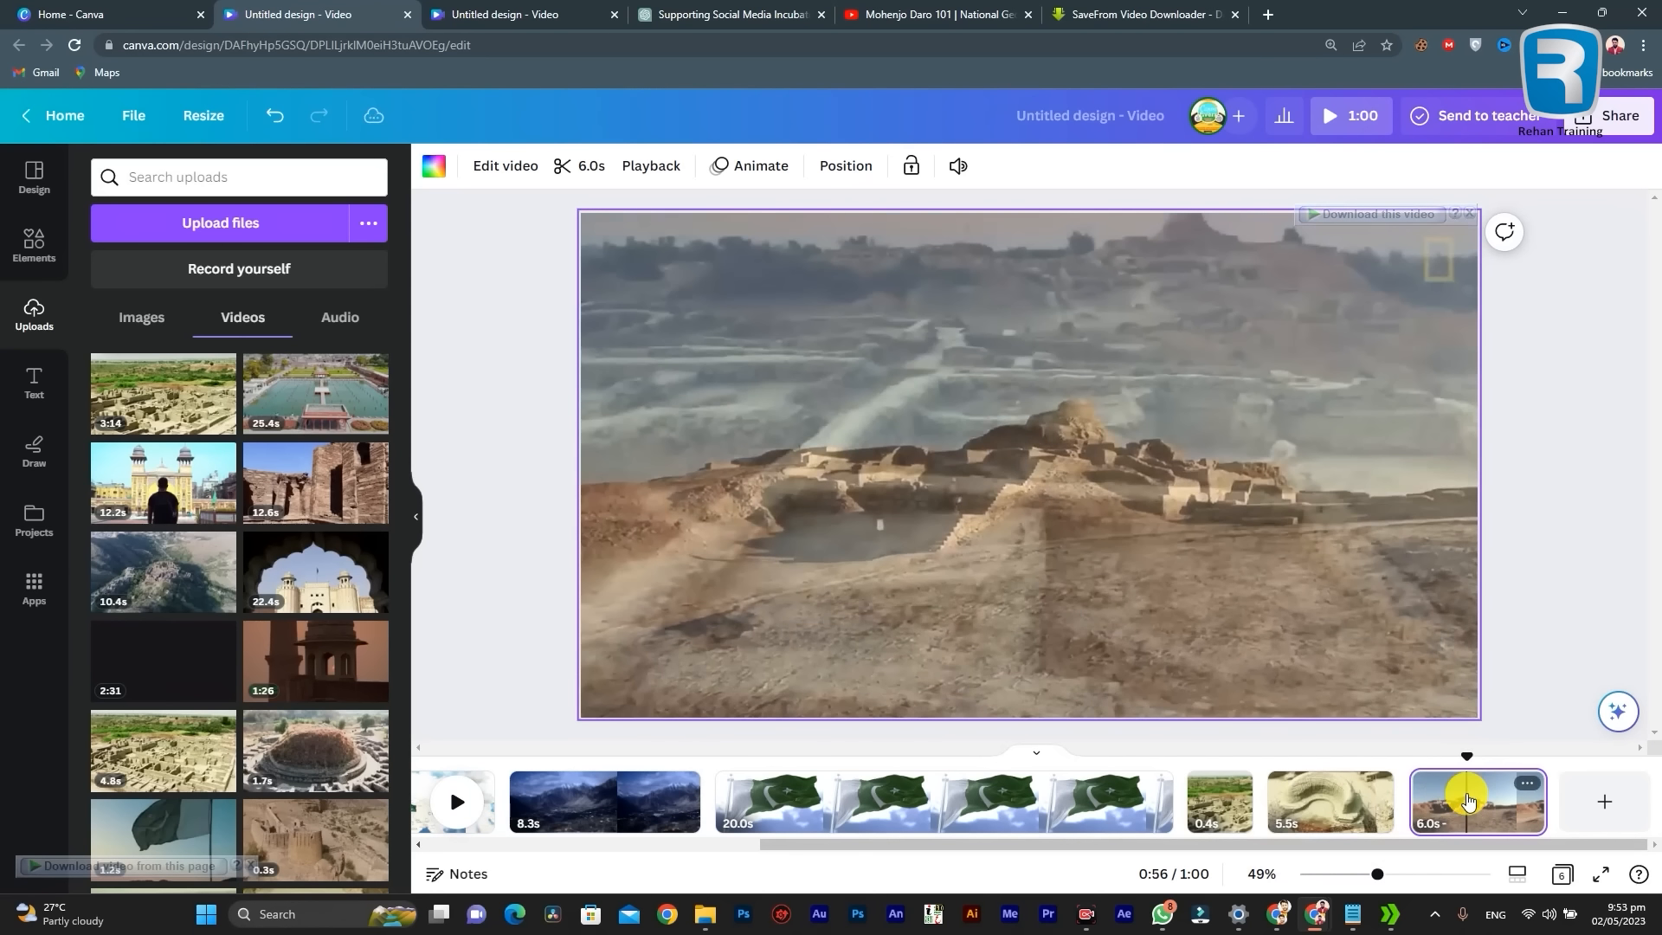
Step: Duplicate the 6.0-second ruins page and scrub through the copy at the end of the timeline
right_click(1469, 800)
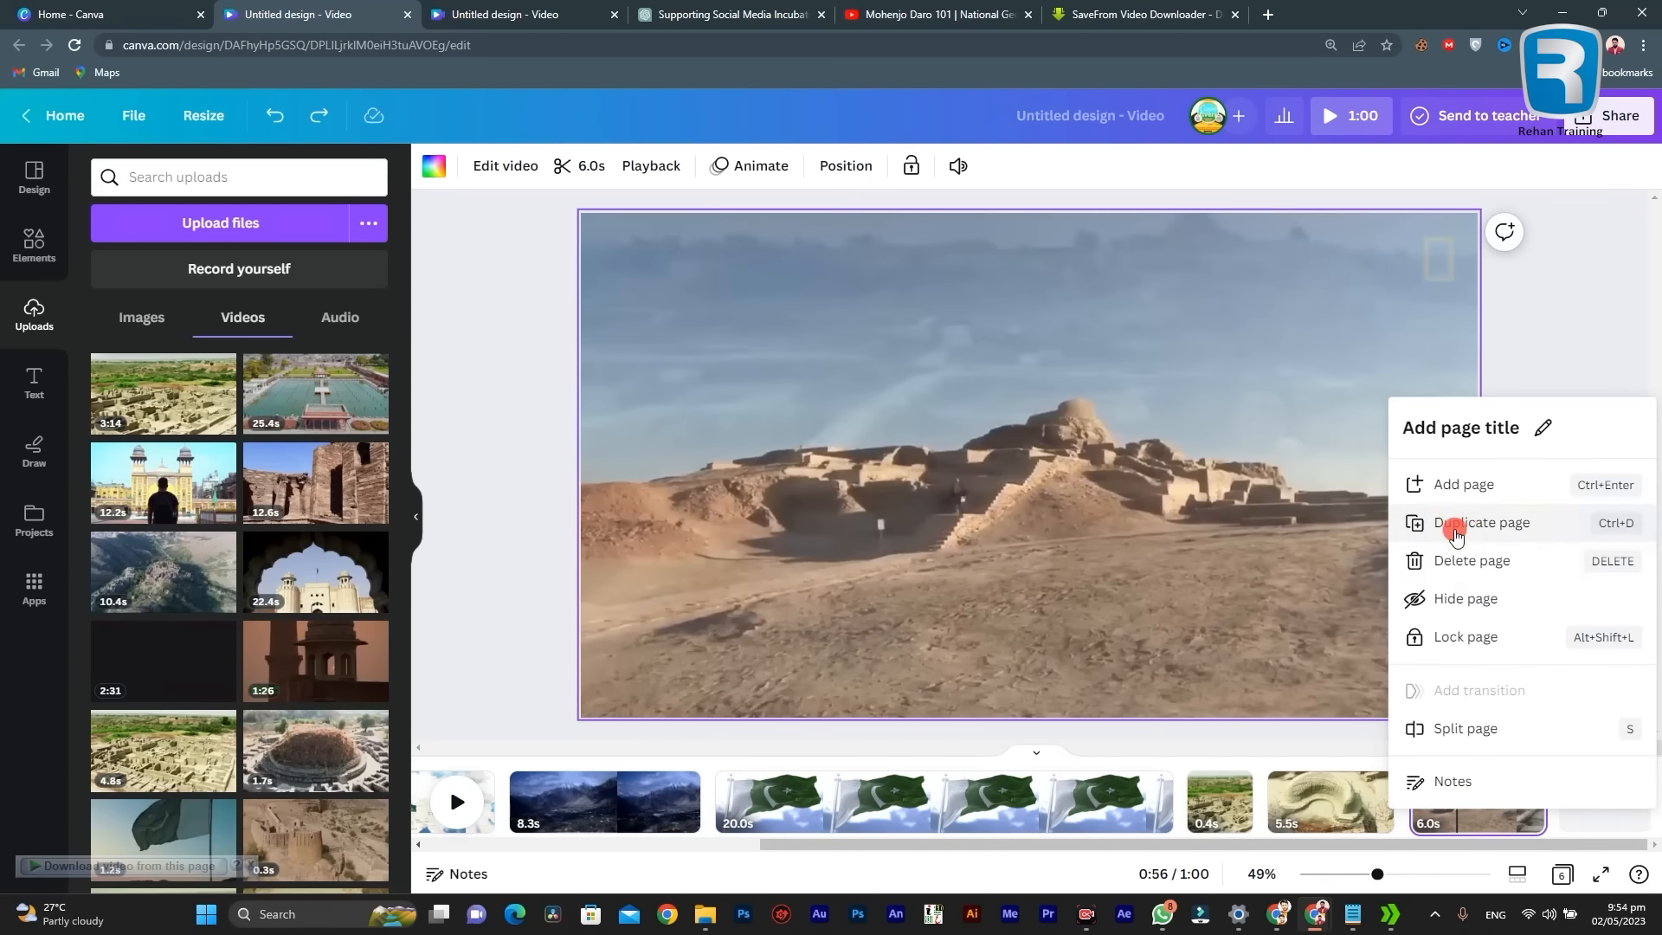
left_click(1452, 517)
left_click_drag(1291, 841, 1392, 841)
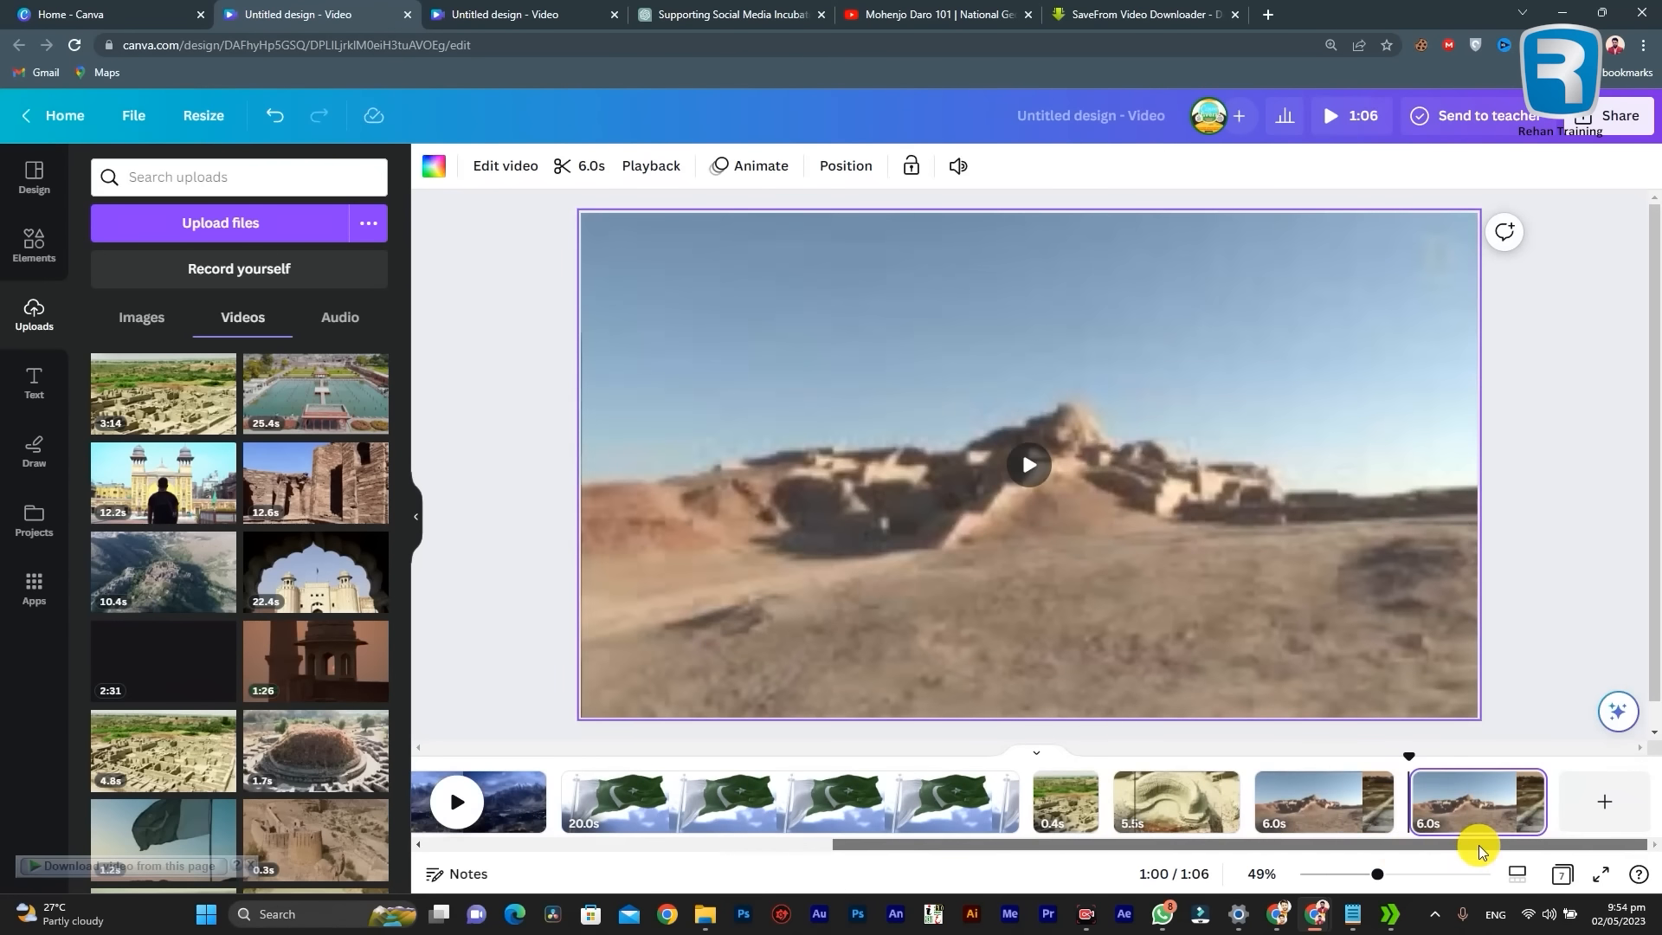
left_click(1479, 820)
left_click(1478, 821)
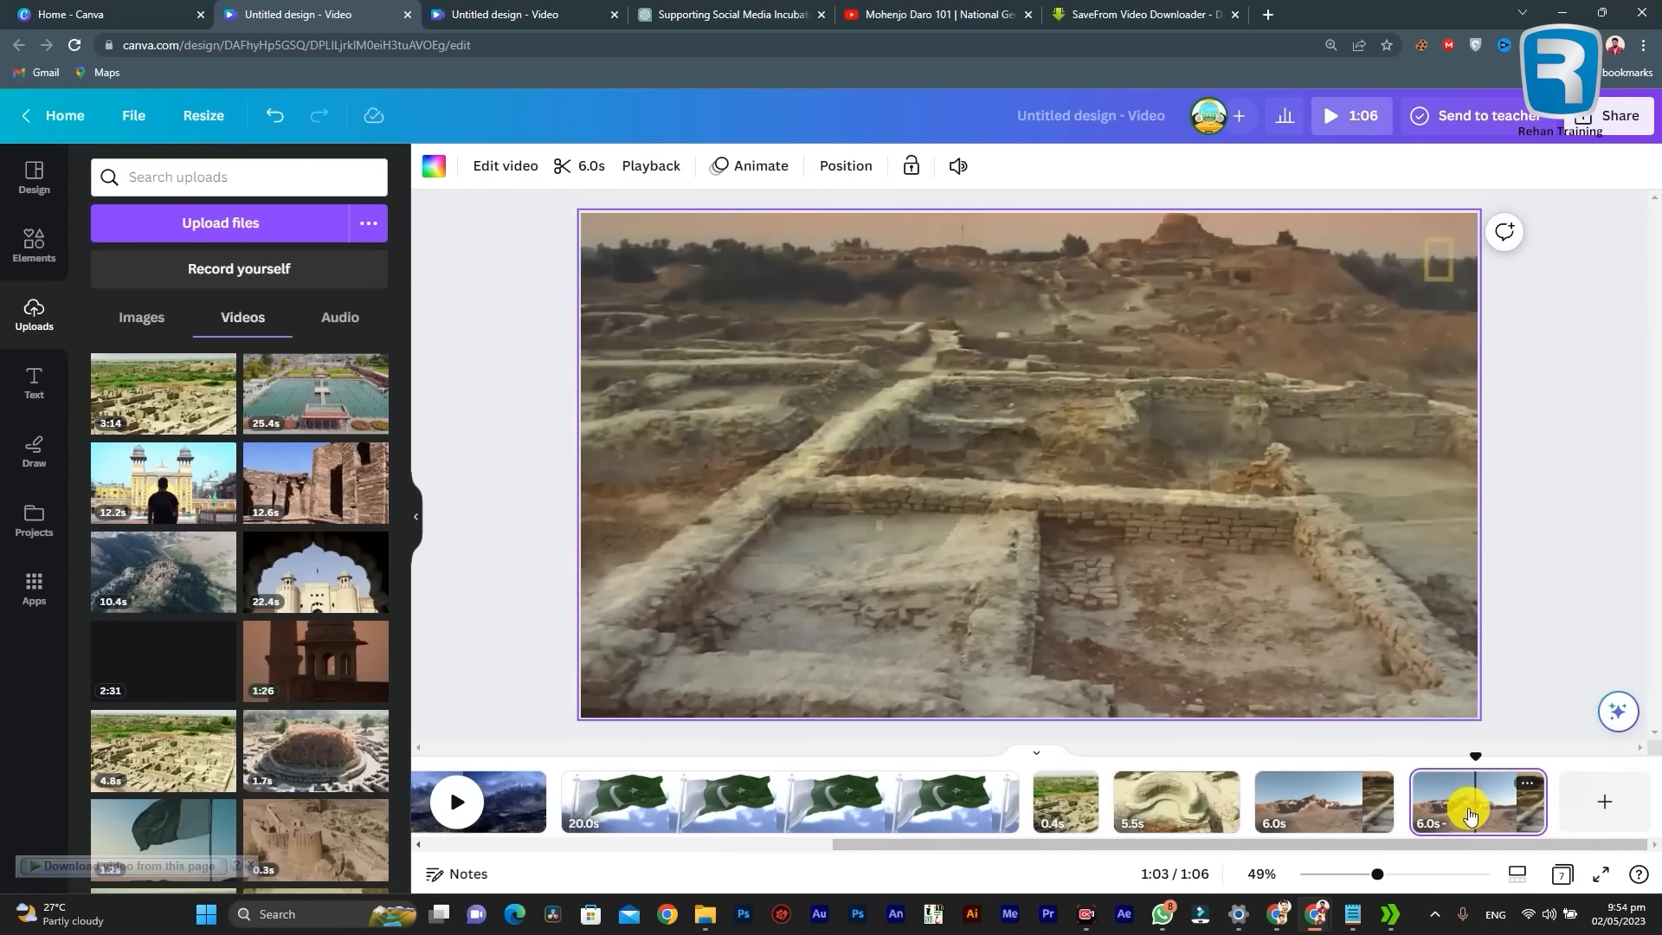
left_click(1462, 812)
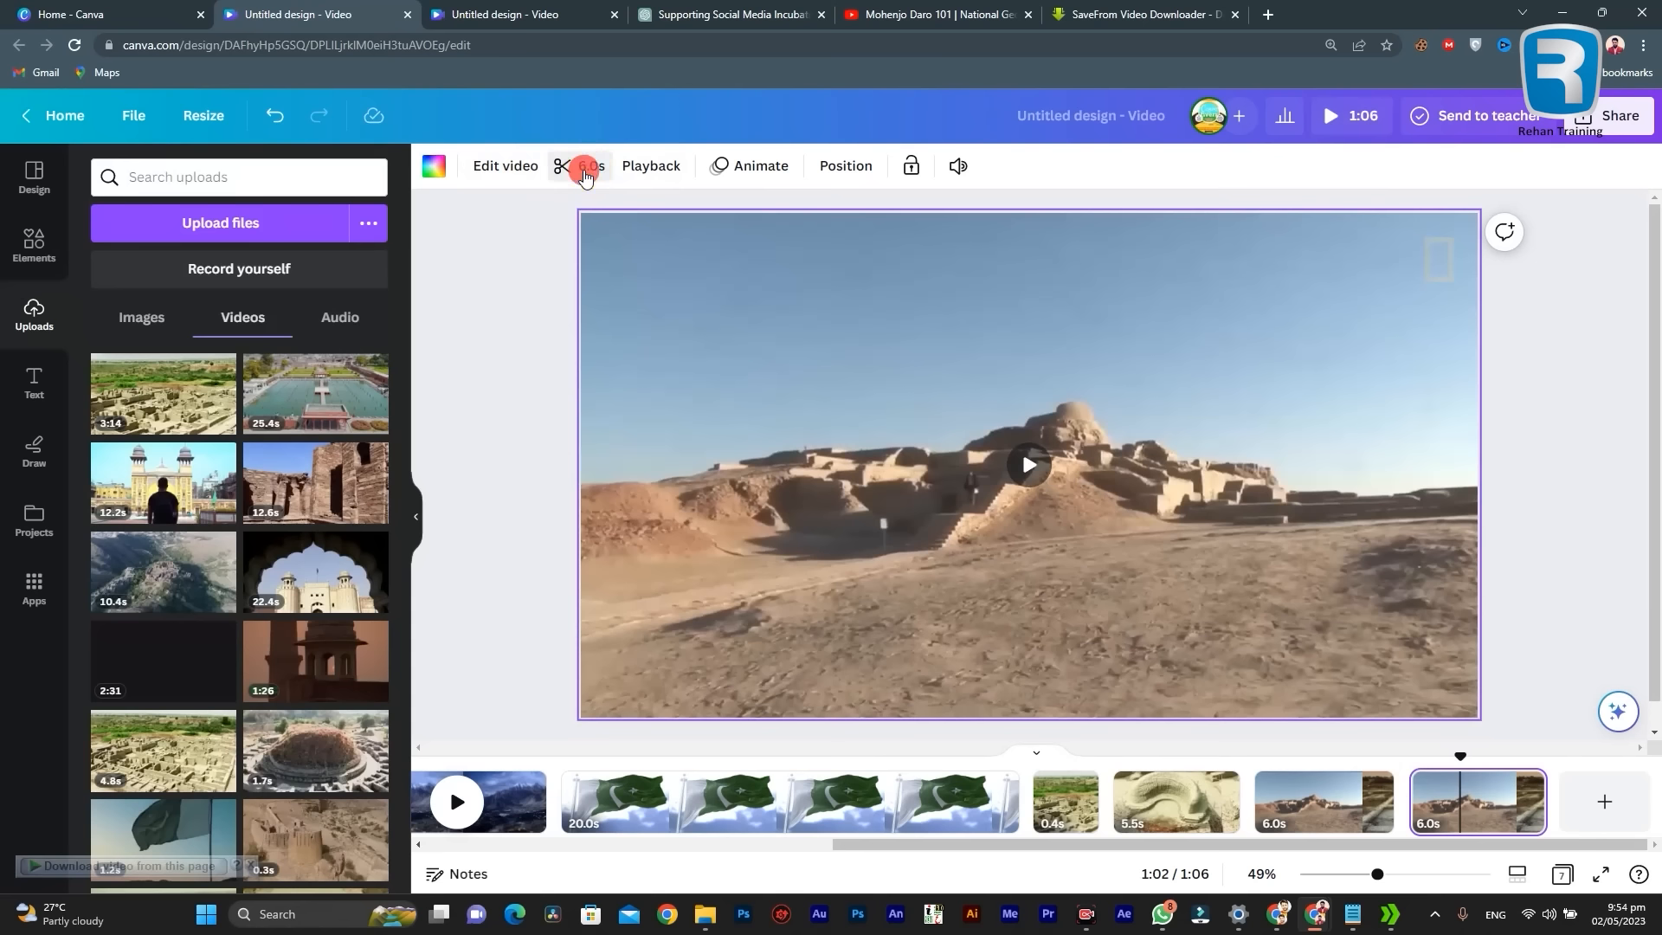
Step: Preview the duplicated page's footage and retrim it to a 12.0-second range covering the ruins, the walled alley and the walking men
left_click(585, 173)
left_click(433, 170)
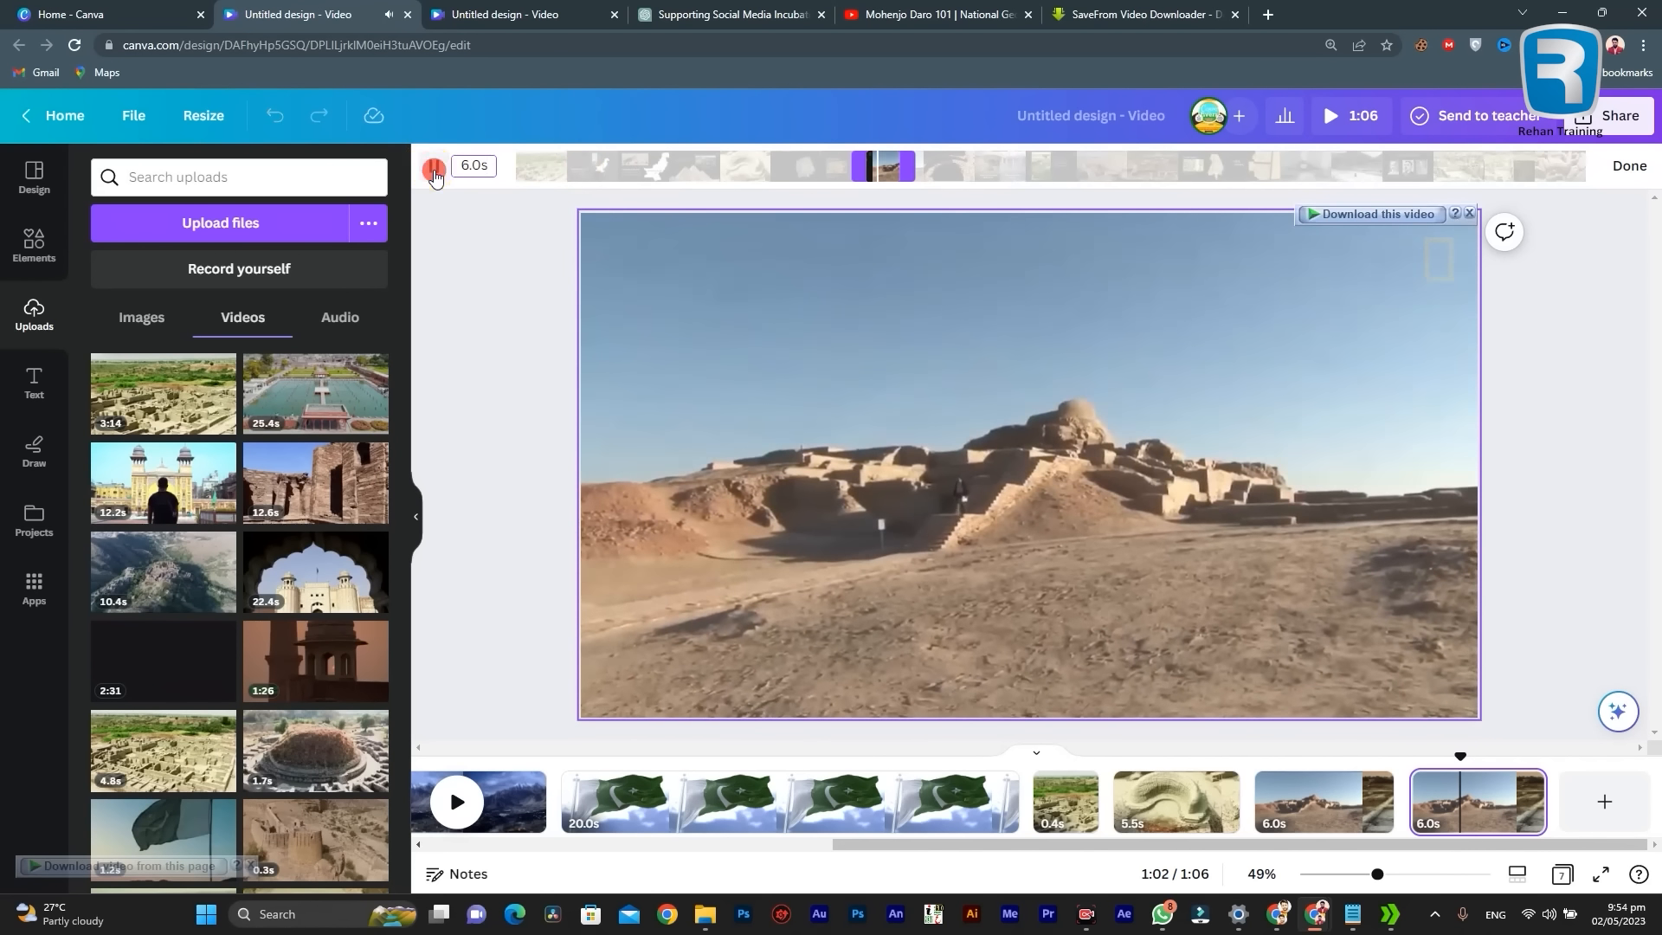
left_click(438, 166)
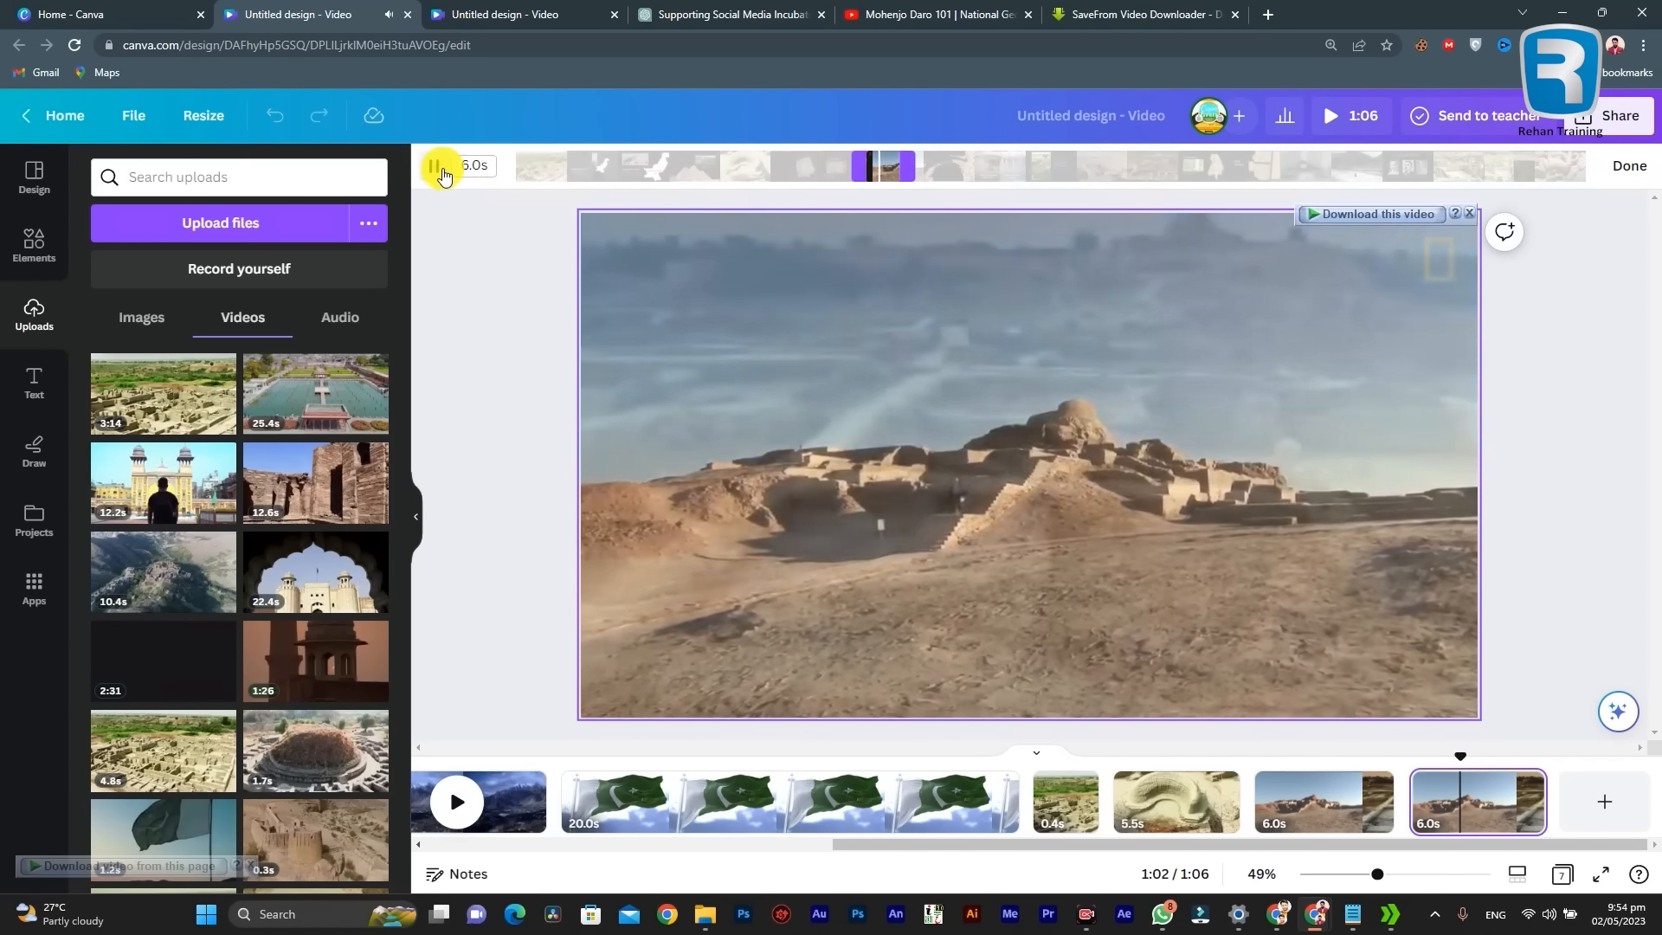
left_click(432, 165)
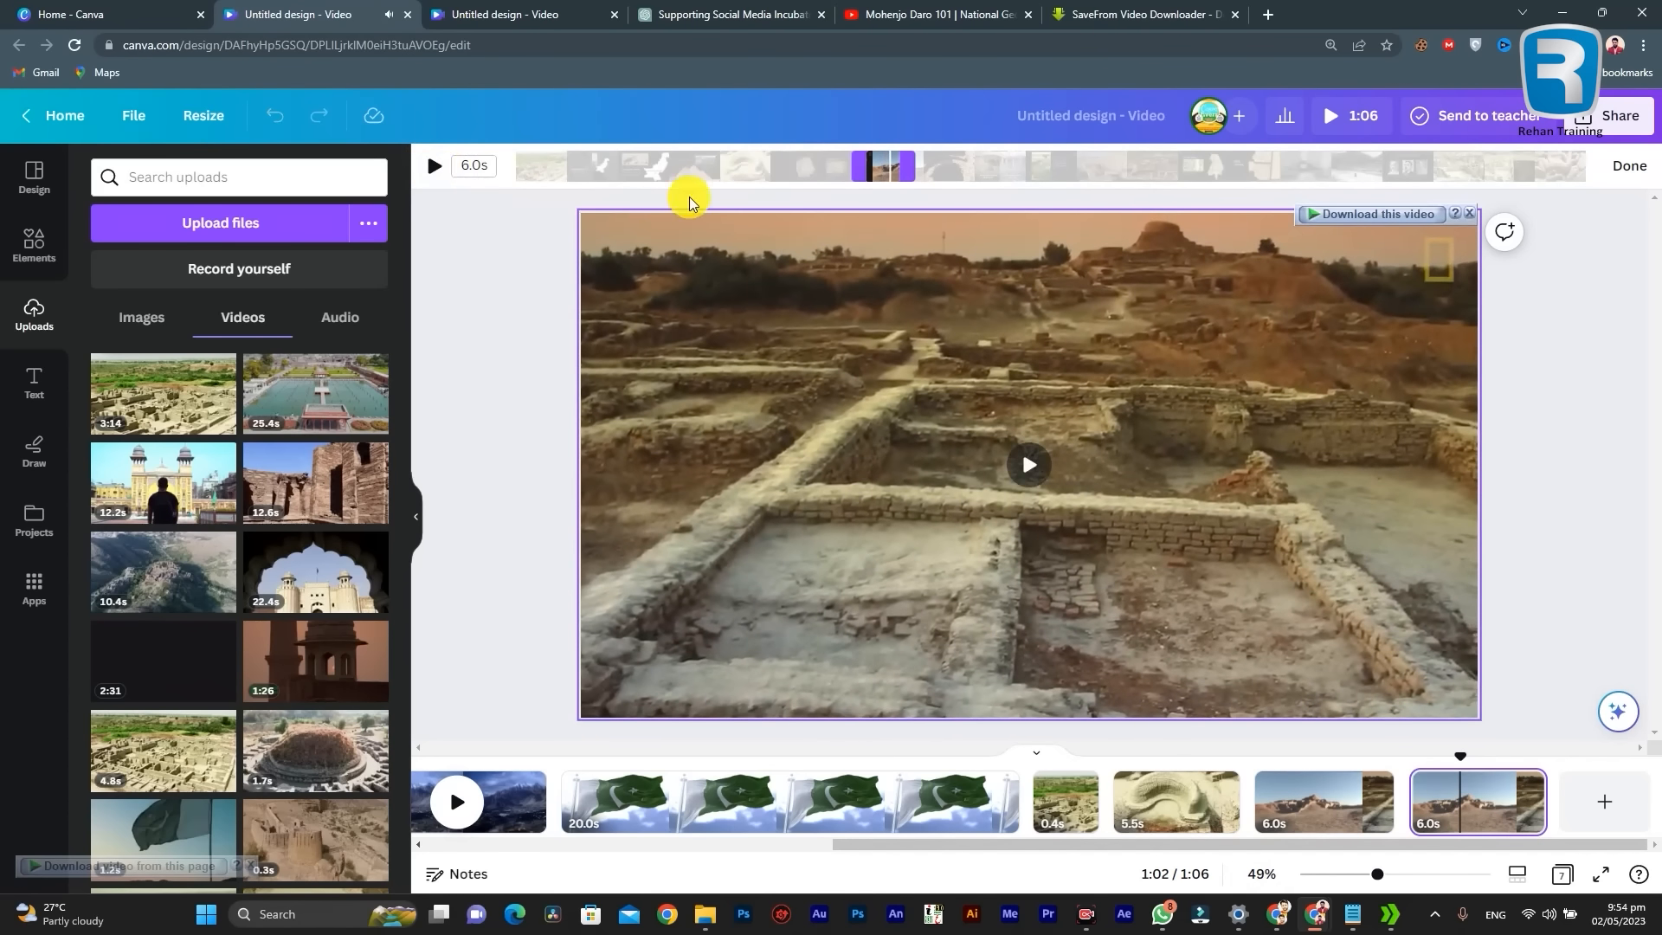
left_click_drag(925, 168, 1164, 167)
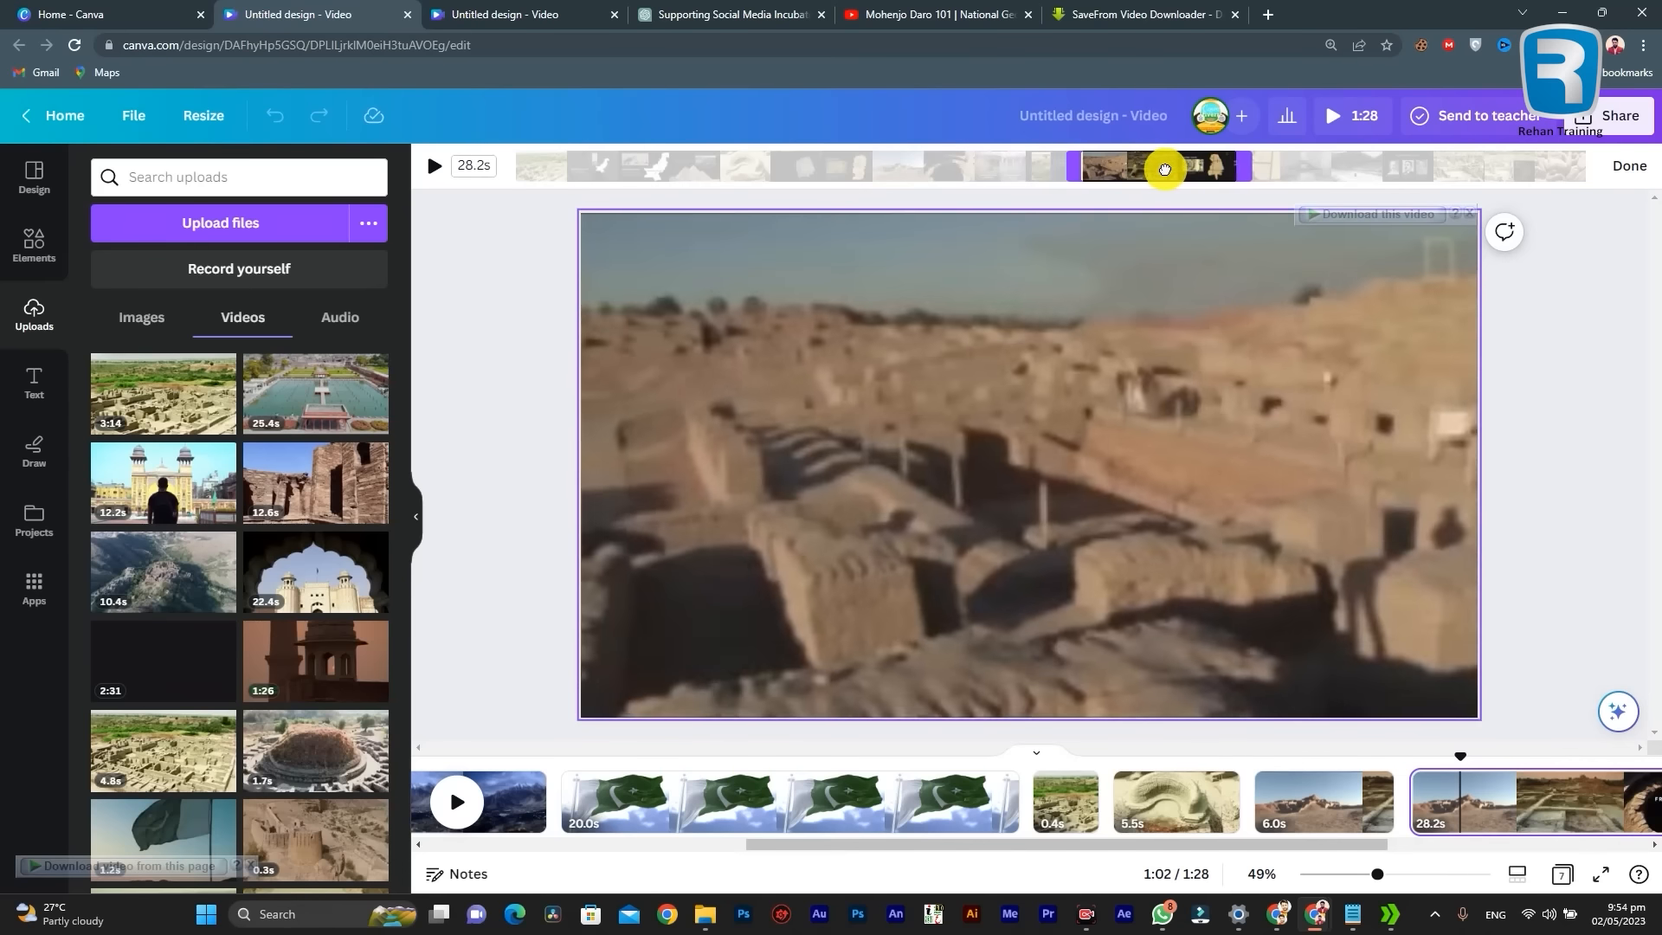
mouse_move(1062, 167)
left_mouse_down()
mouse_move(1020, 167)
mouse_move(1052, 173)
left_mouse_up()
left_click_drag(1224, 167, 1134, 173)
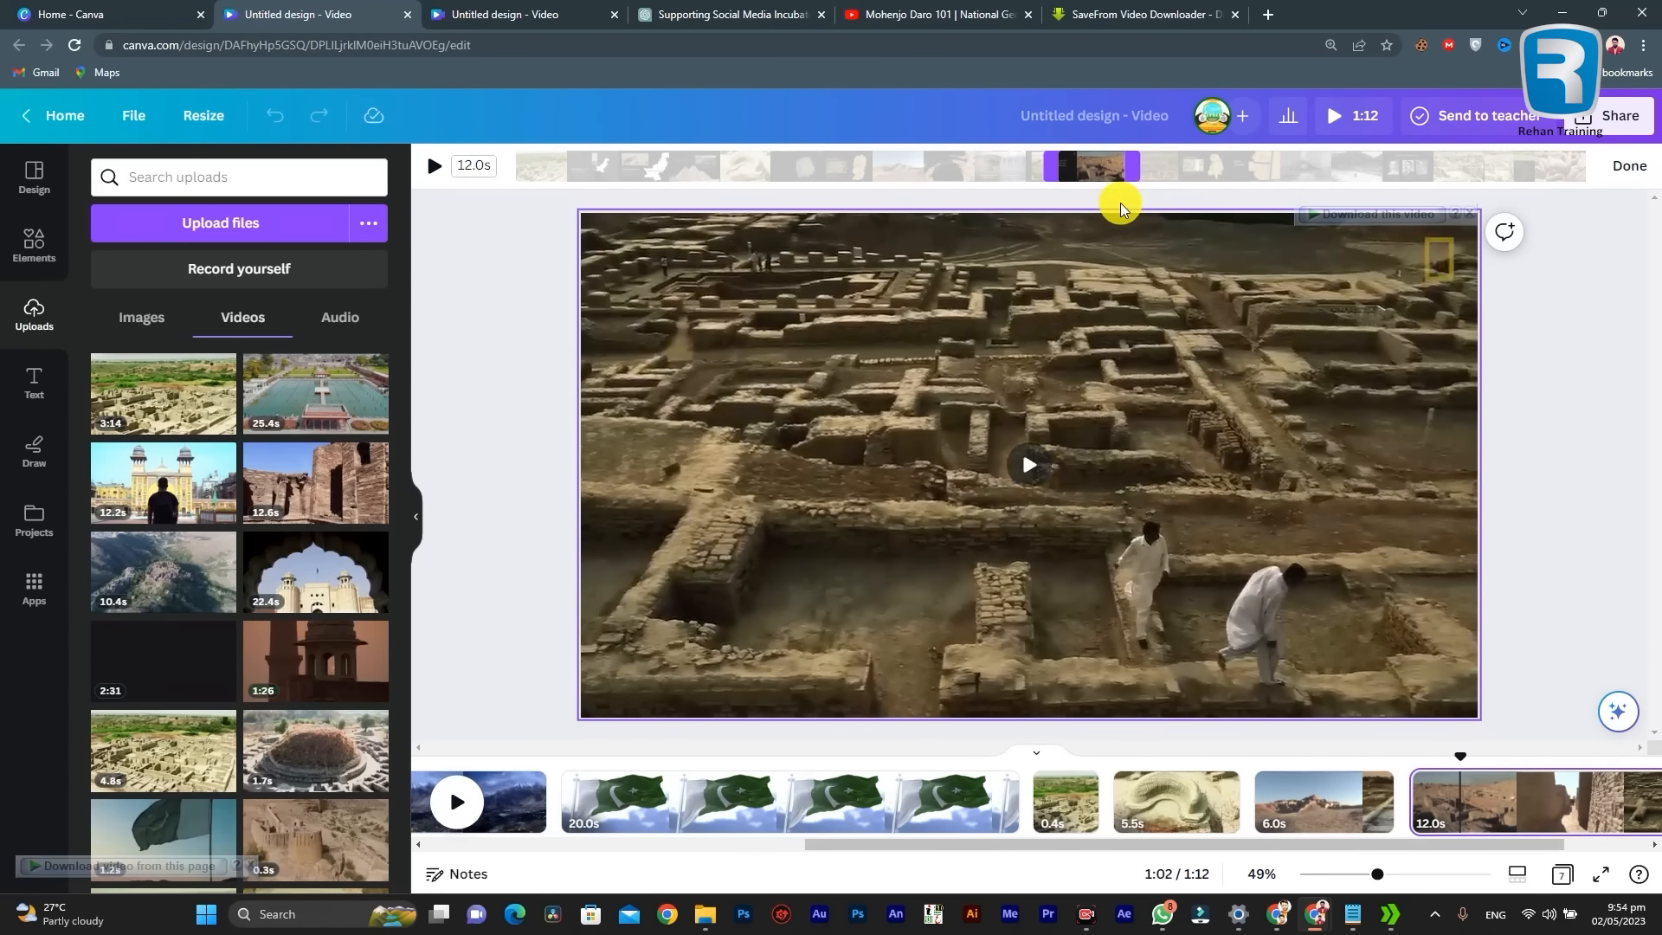
left_click(1630, 165)
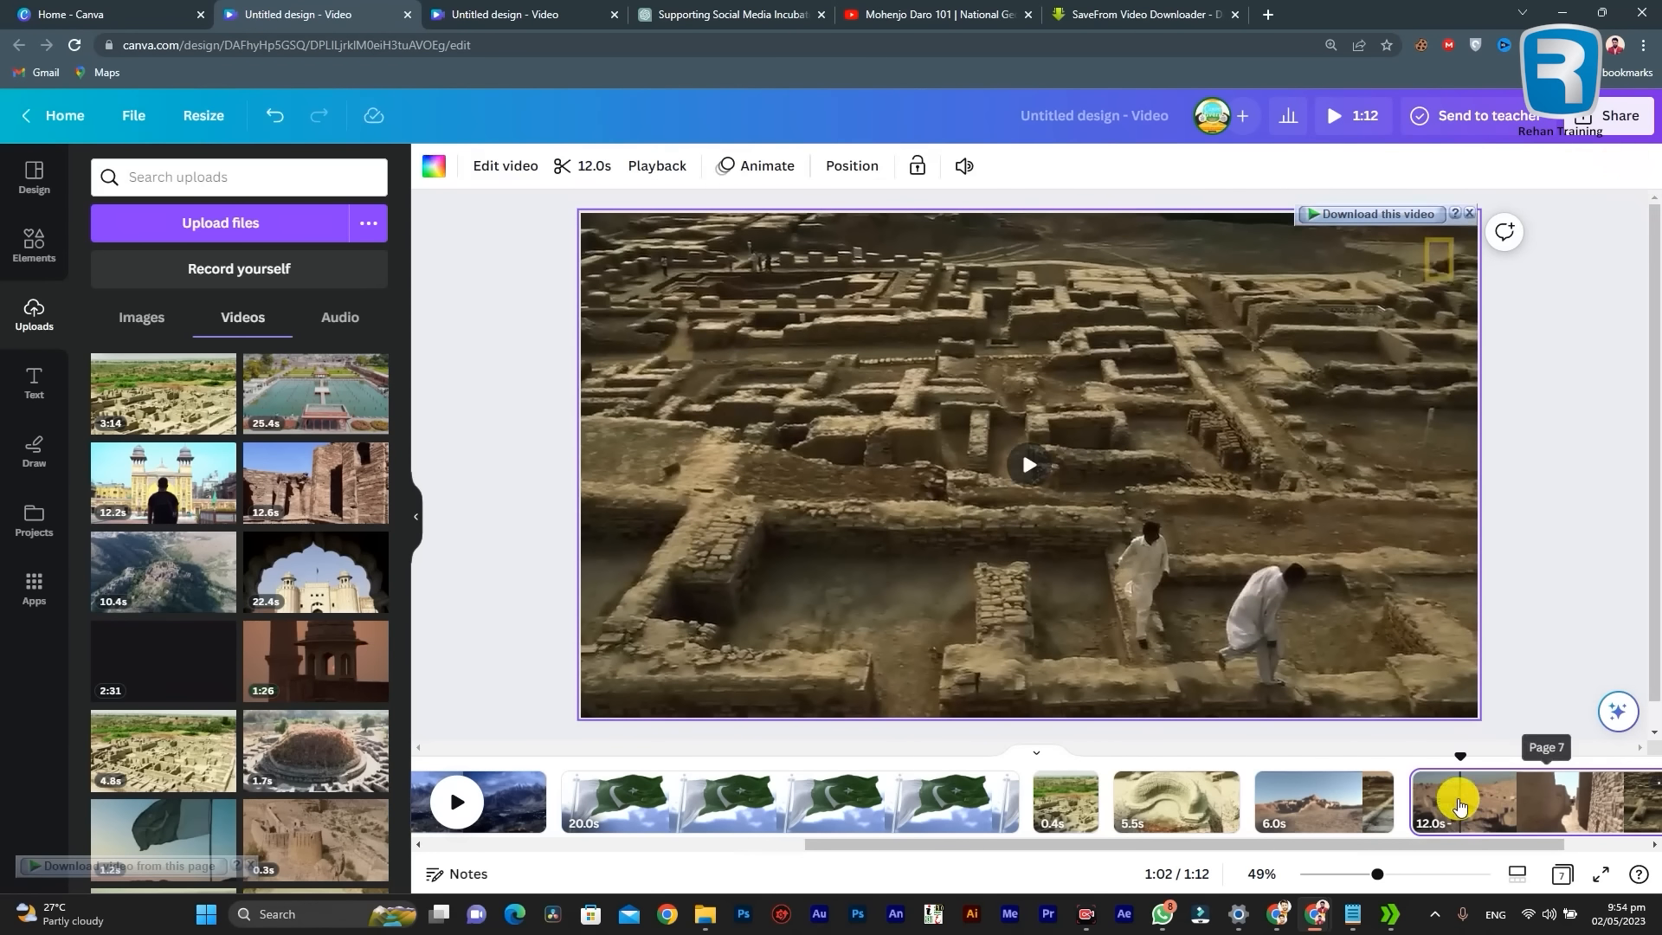
Step: Scrub through the 12.0-second page and compare it with the 0.4-second Mohenjo Daro page
left_click_drag(1306, 846, 1396, 844)
left_click_drag(1324, 757, 1428, 753)
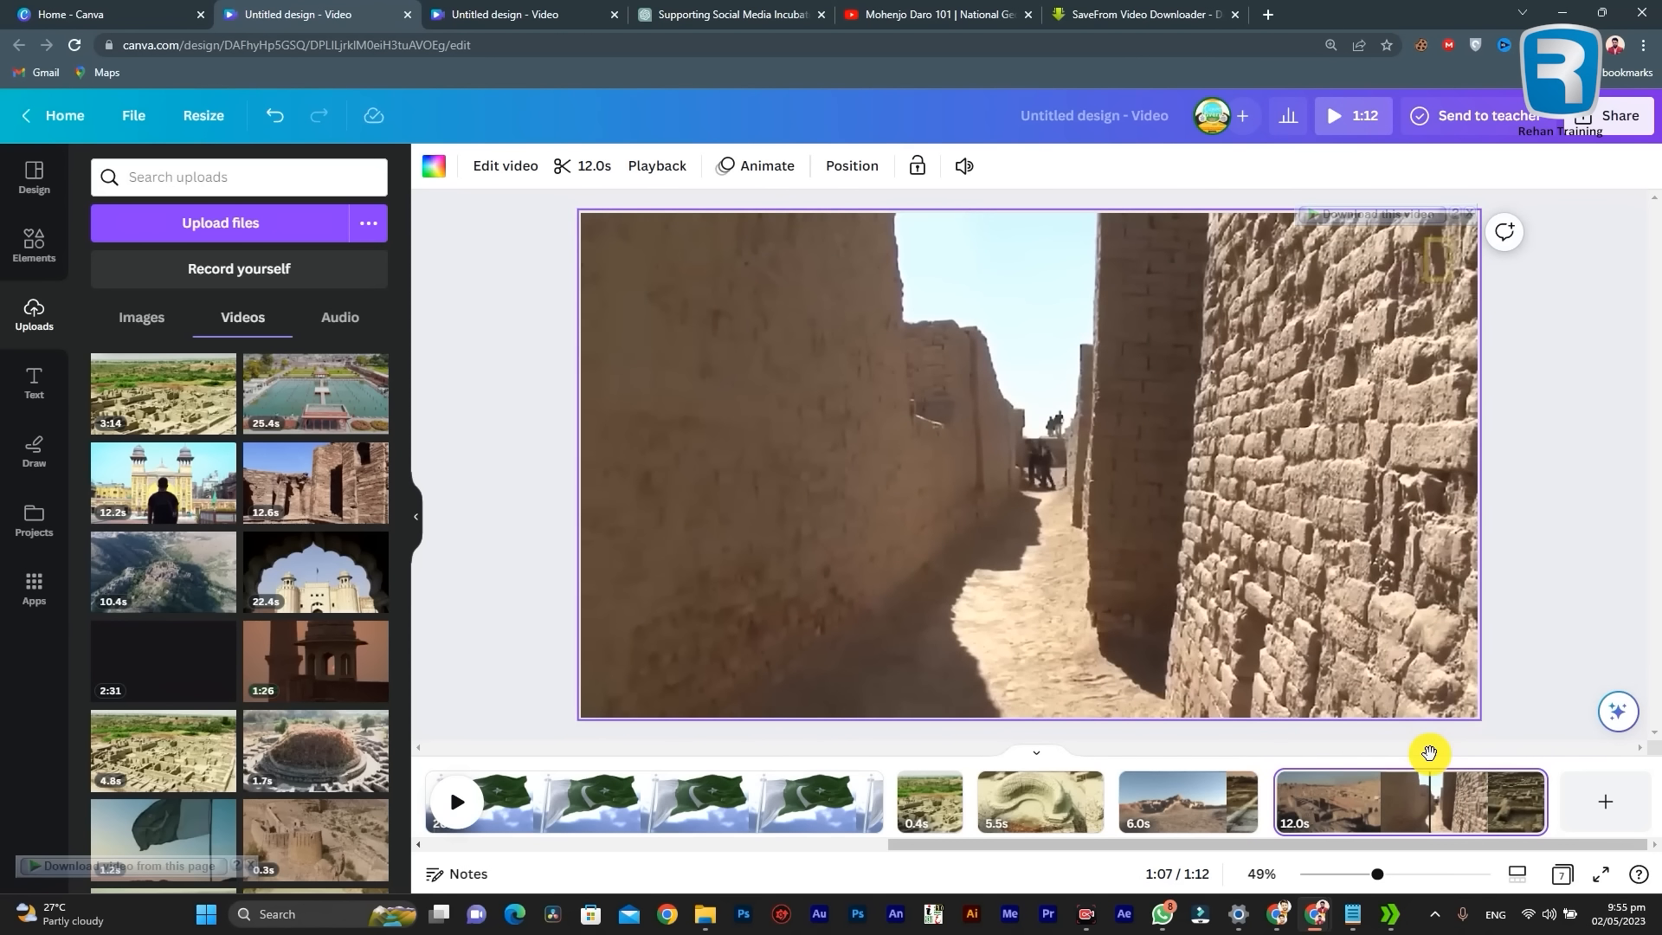
mouse_move(1363, 843)
left_mouse_down()
mouse_move(1171, 844)
mouse_move(1375, 848)
left_mouse_up()
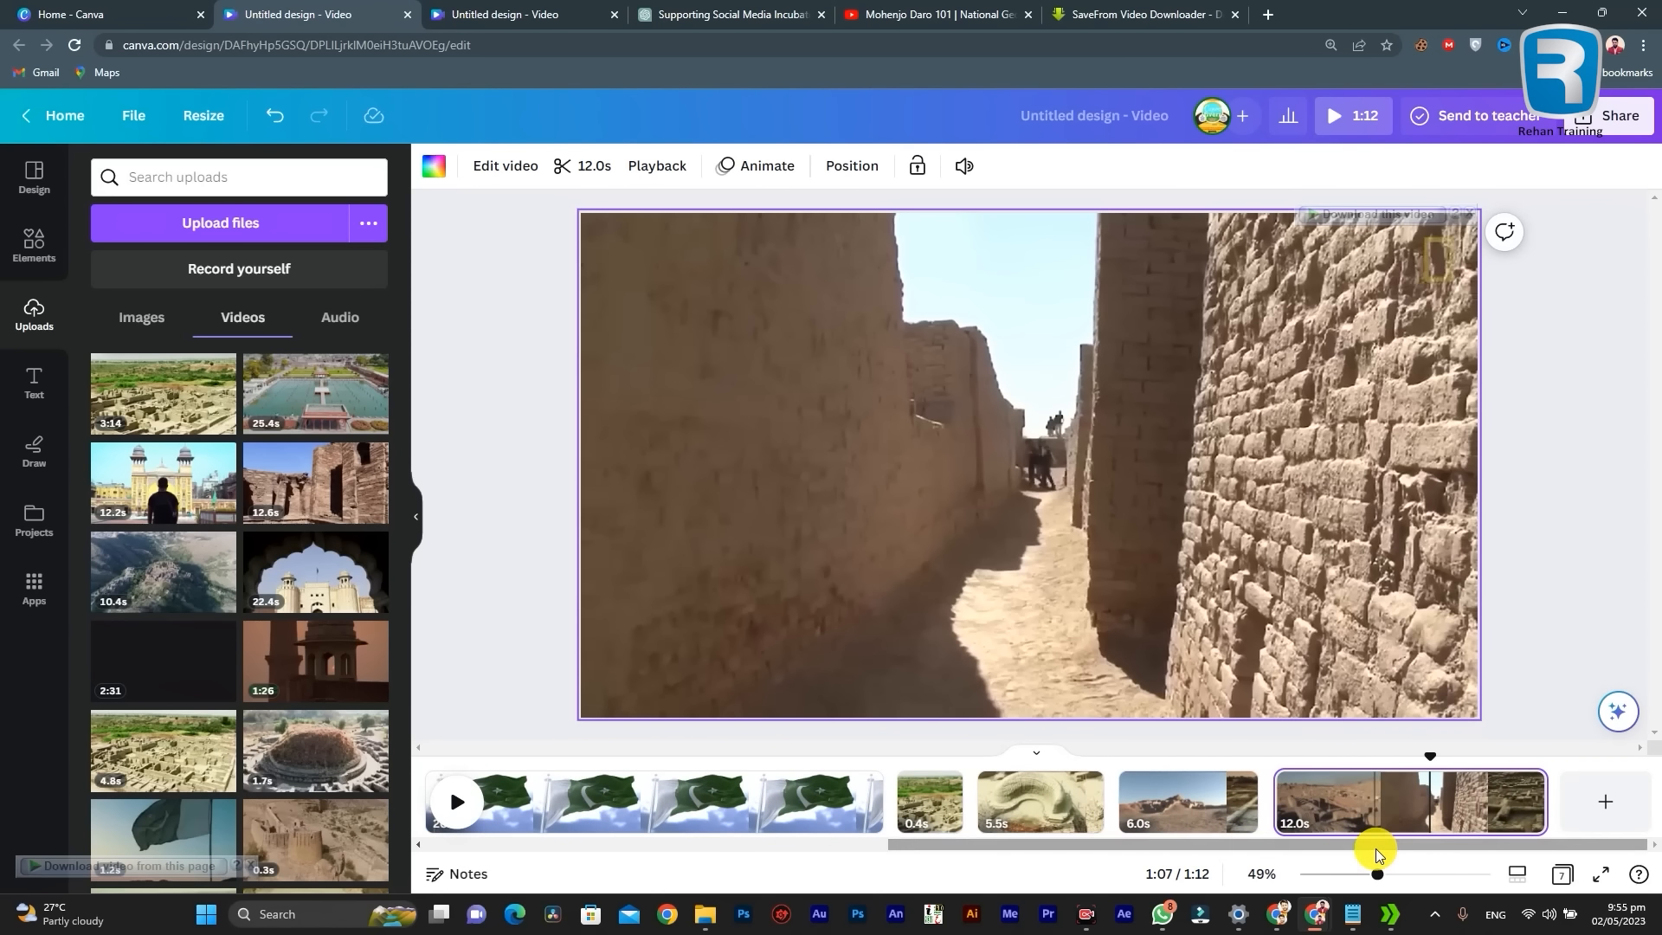
left_click(924, 801)
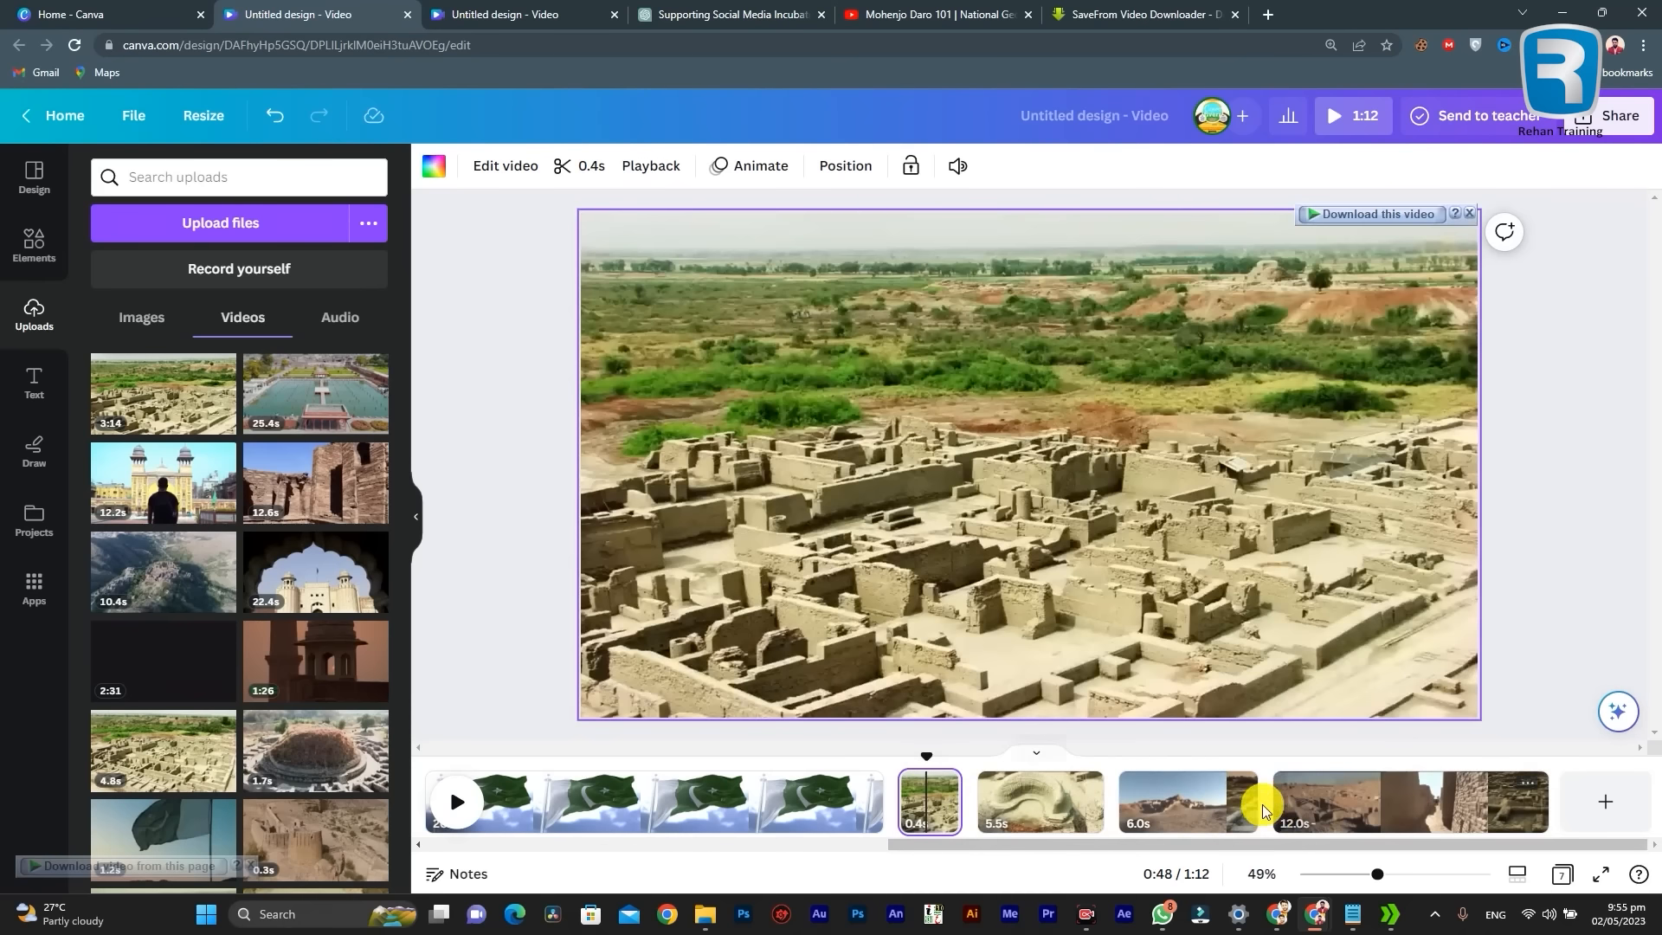
left_click(1365, 800)
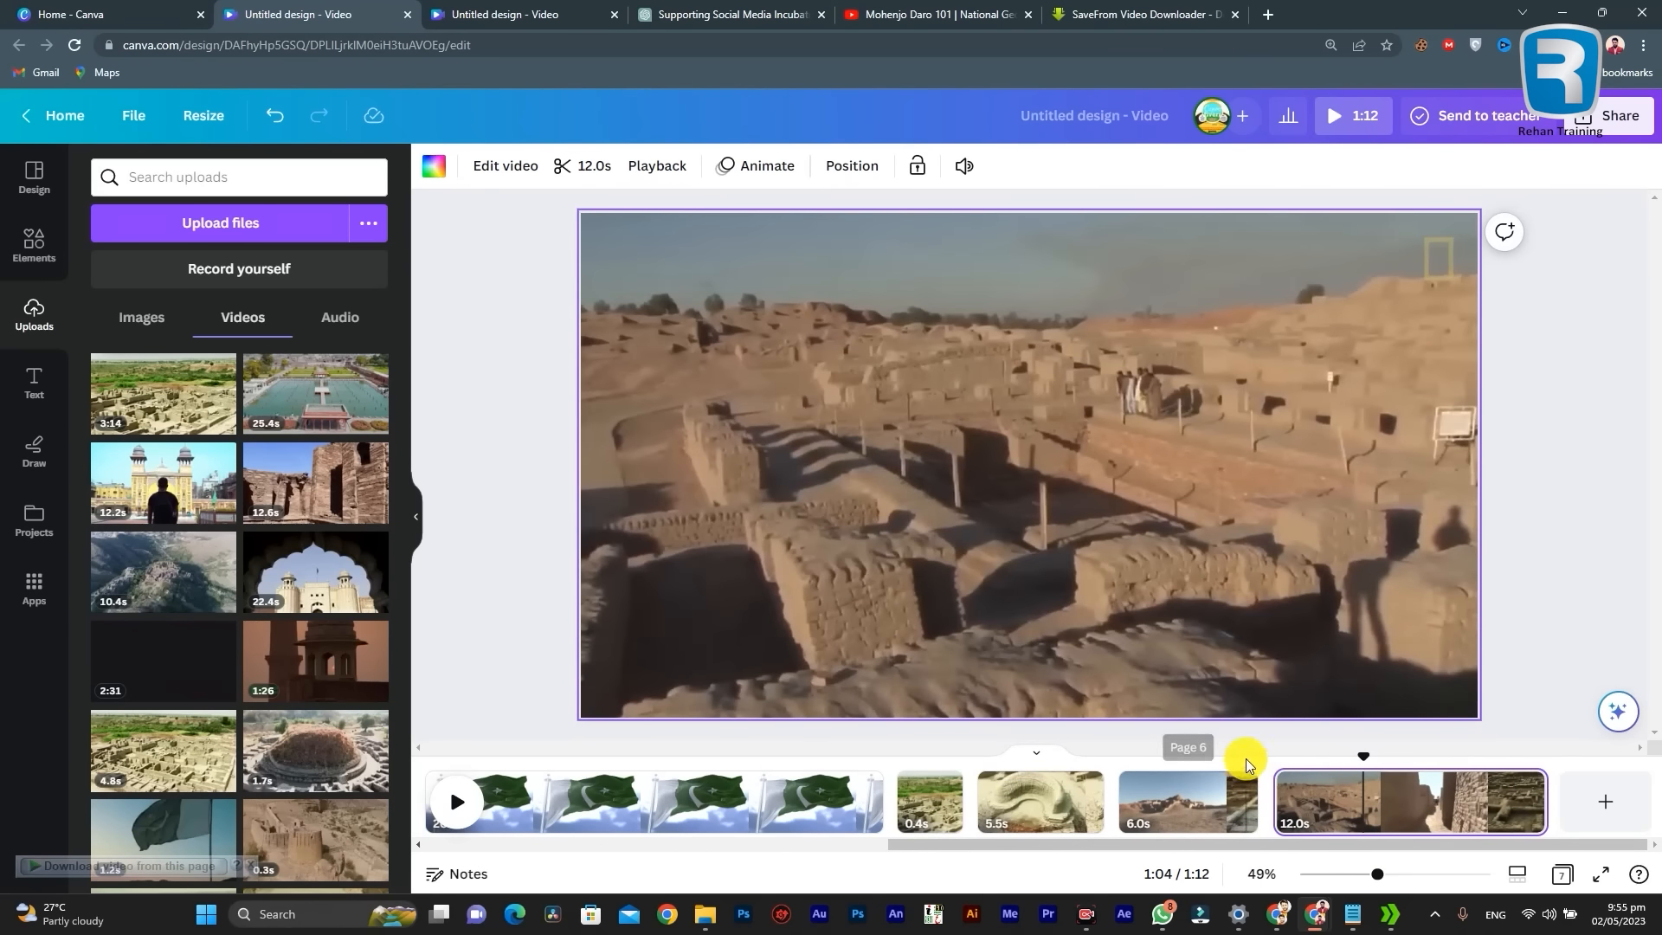
right_click(1366, 811)
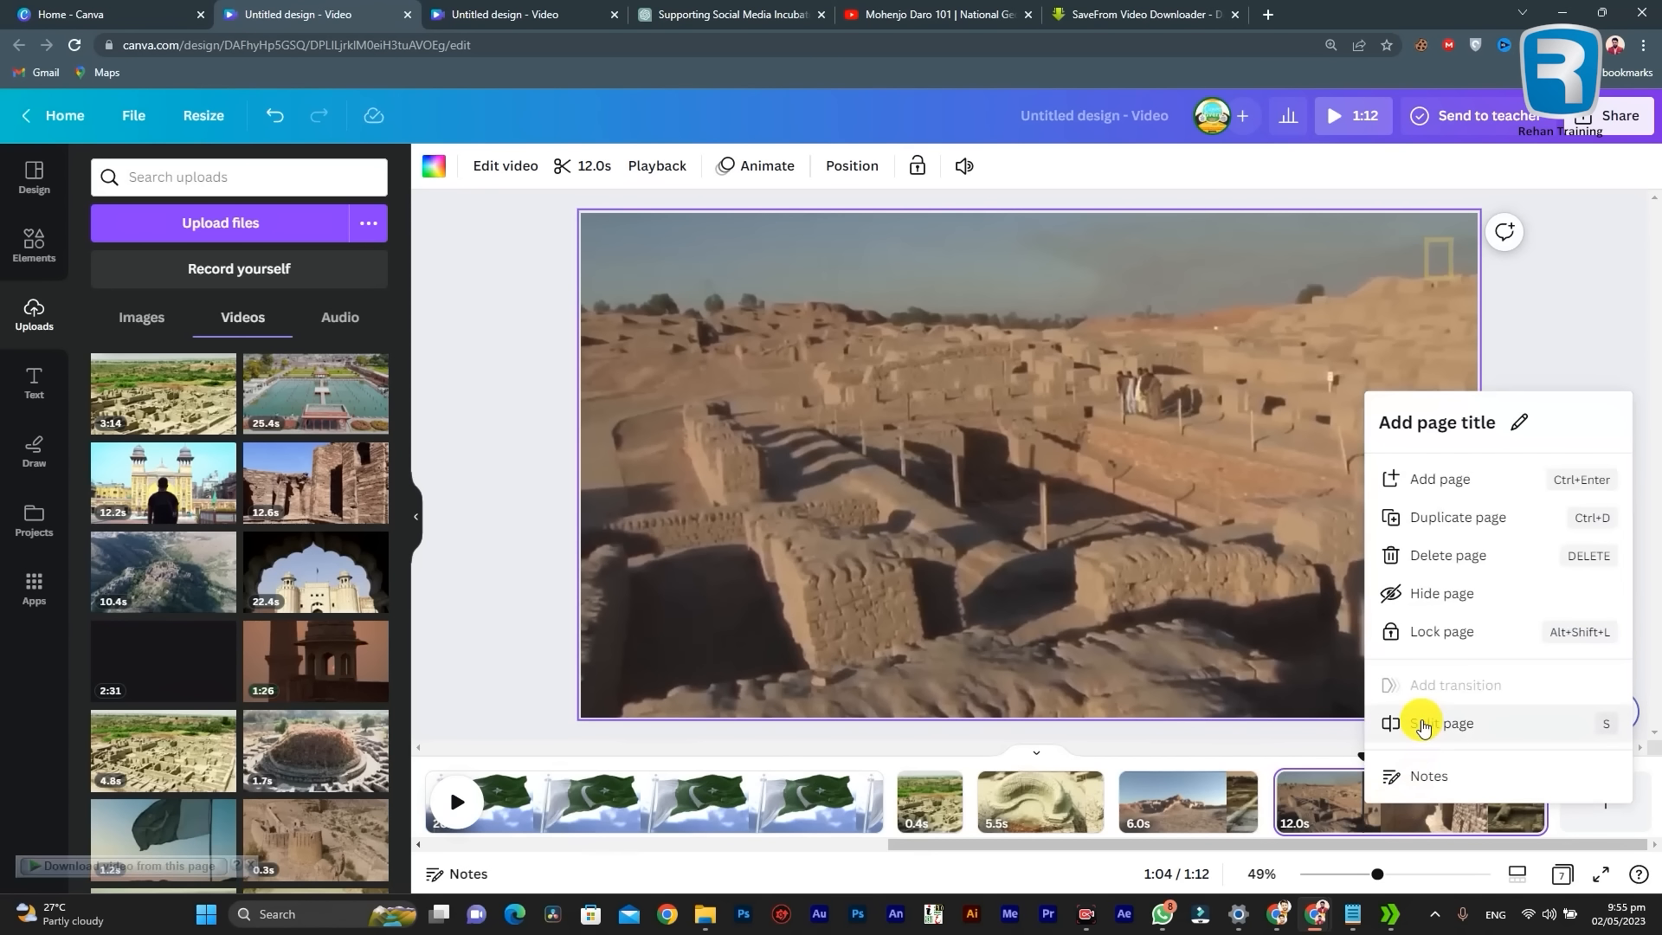
left_click(1327, 803)
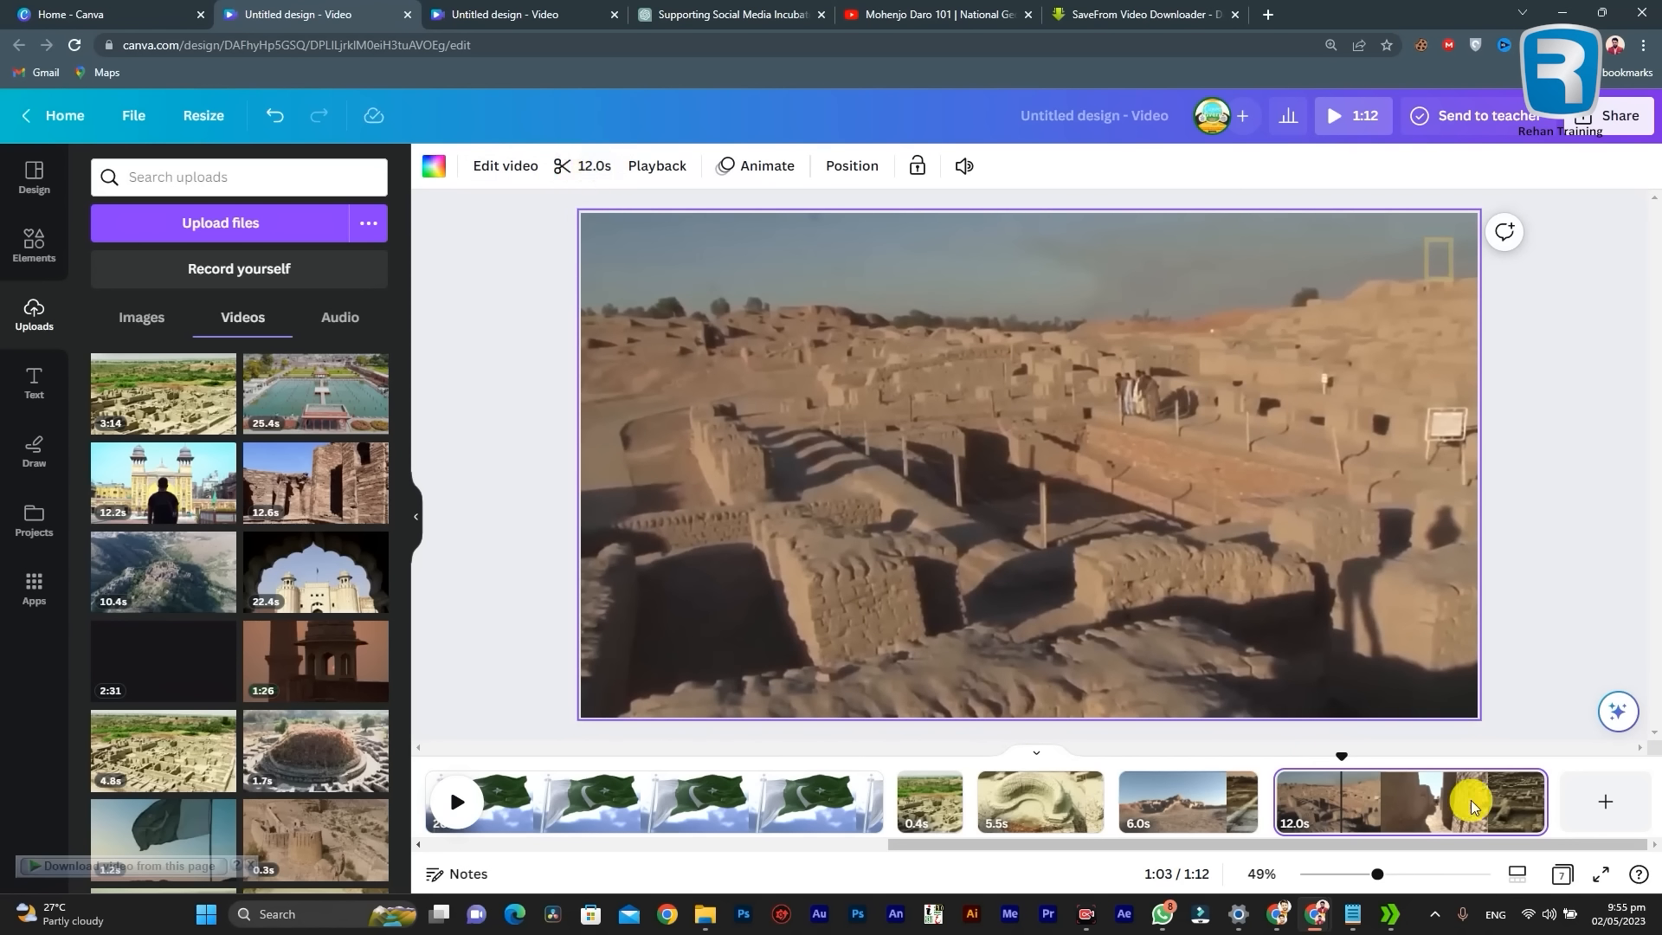
left_click(586, 173)
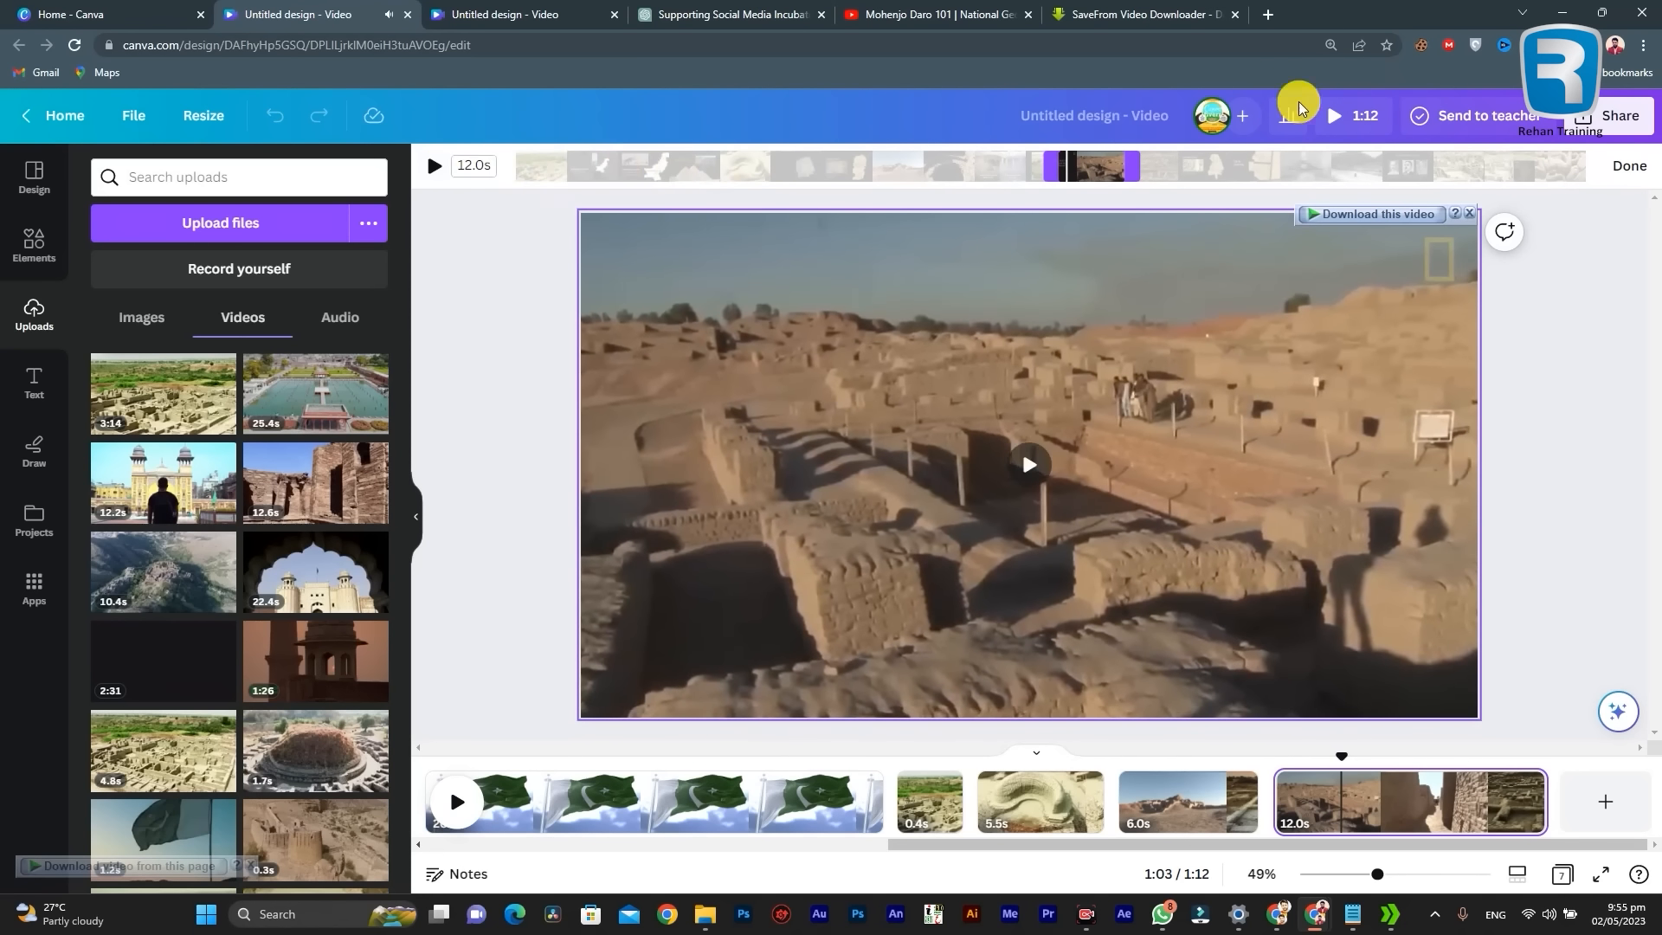
left_click(1611, 167)
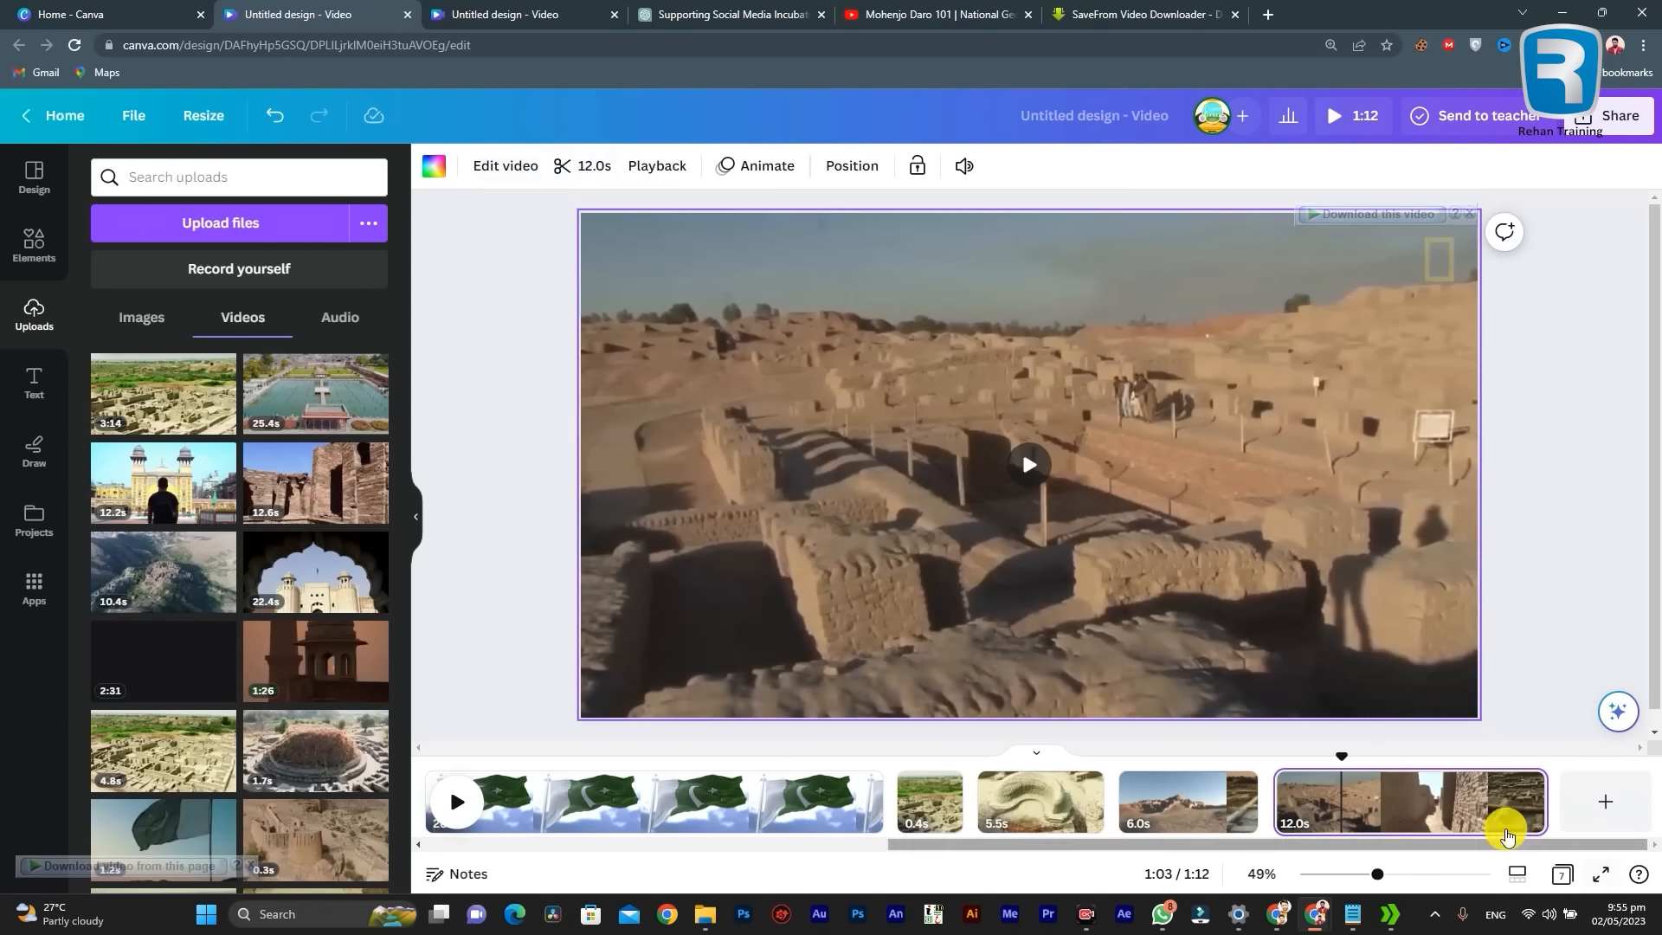
Step: Check where the 12.0-second page changes to the alley shot, and view the 20.0-second Pakistan flag page
left_click(1373, 798)
left_click_drag(1372, 779, 1368, 820)
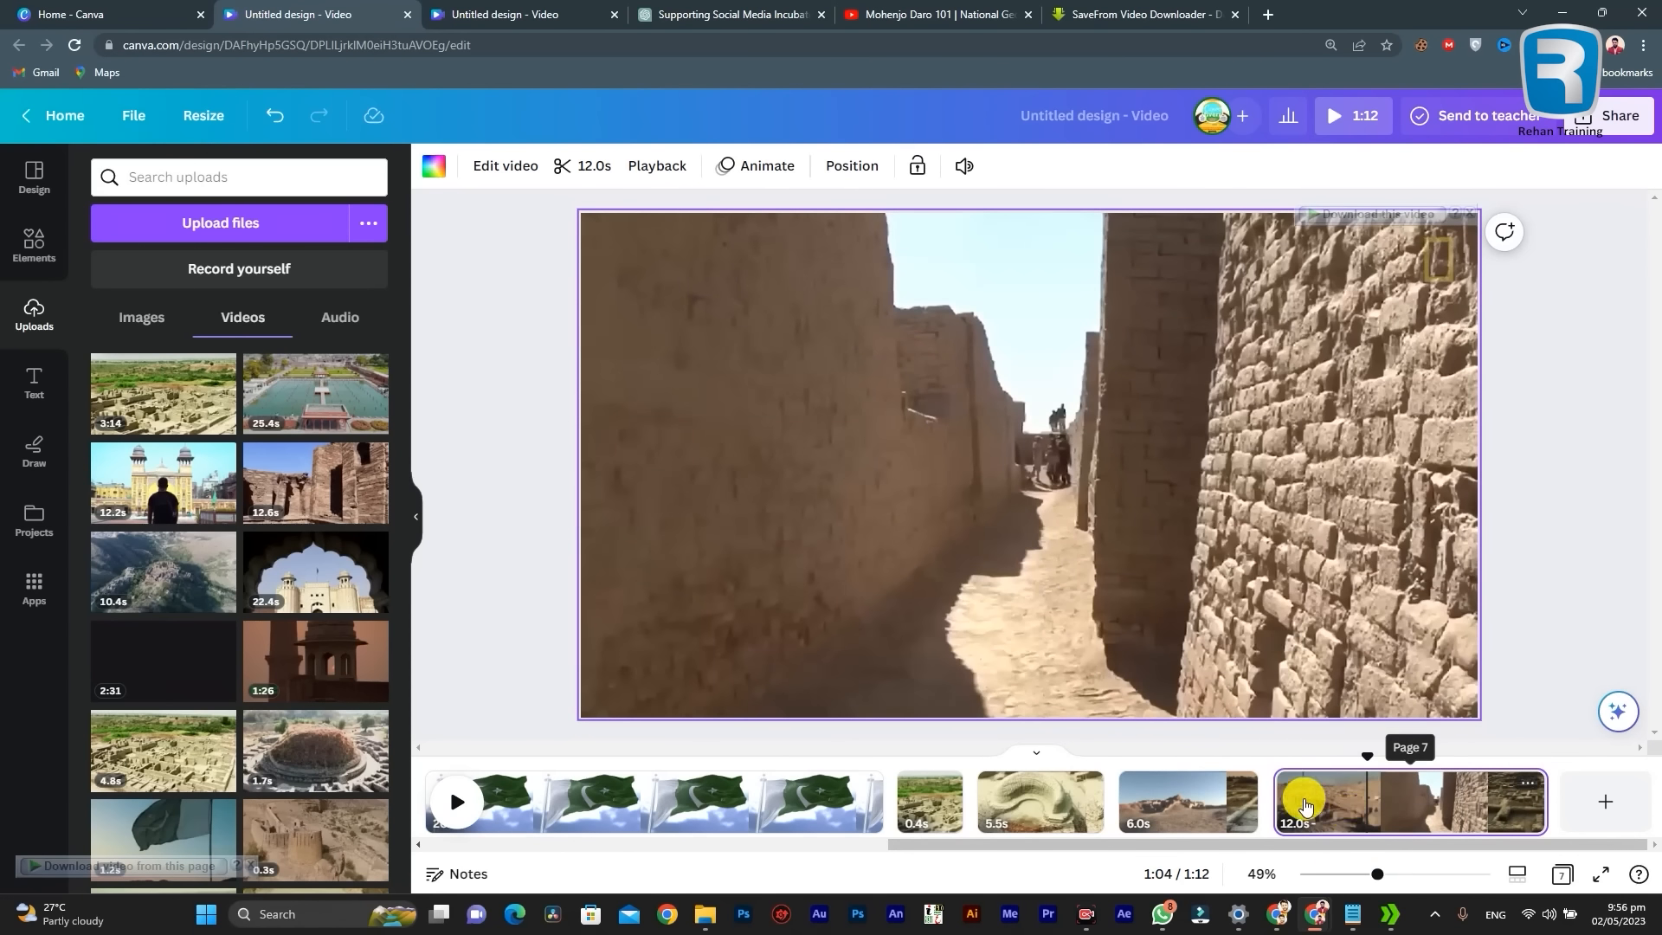
left_click_drag(1313, 806, 913, 798)
left_click(731, 793)
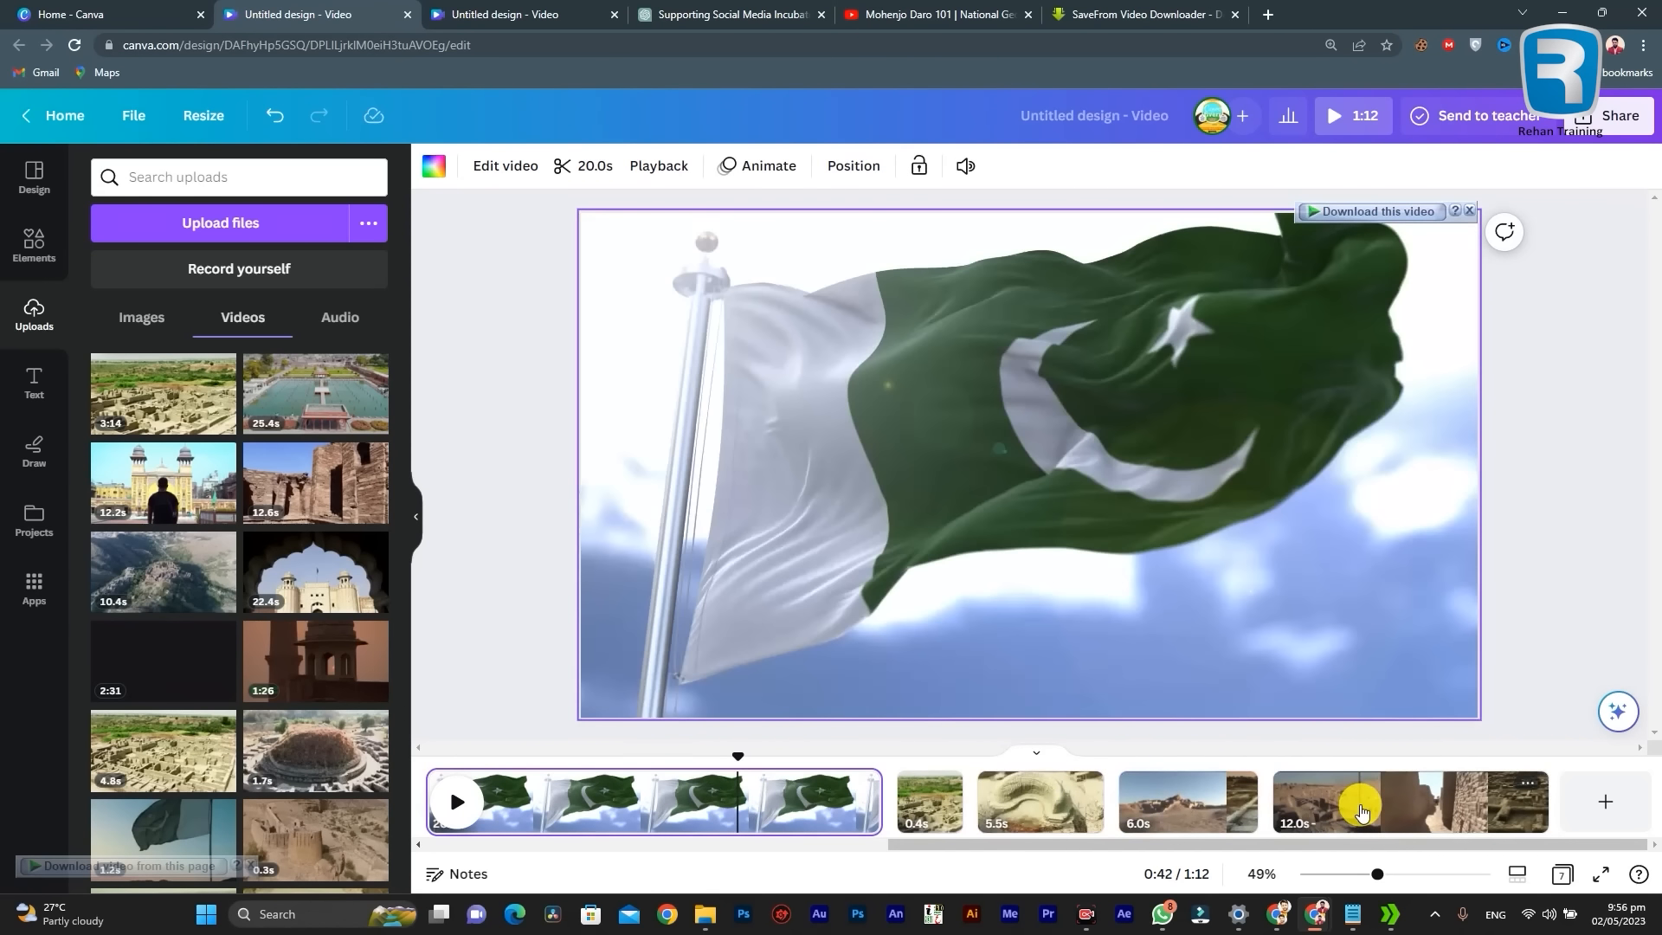
Step: Raise the video speed of the 12.0-second ruins page at the timeline's end to 1.75, and further to 2
left_click(1361, 811)
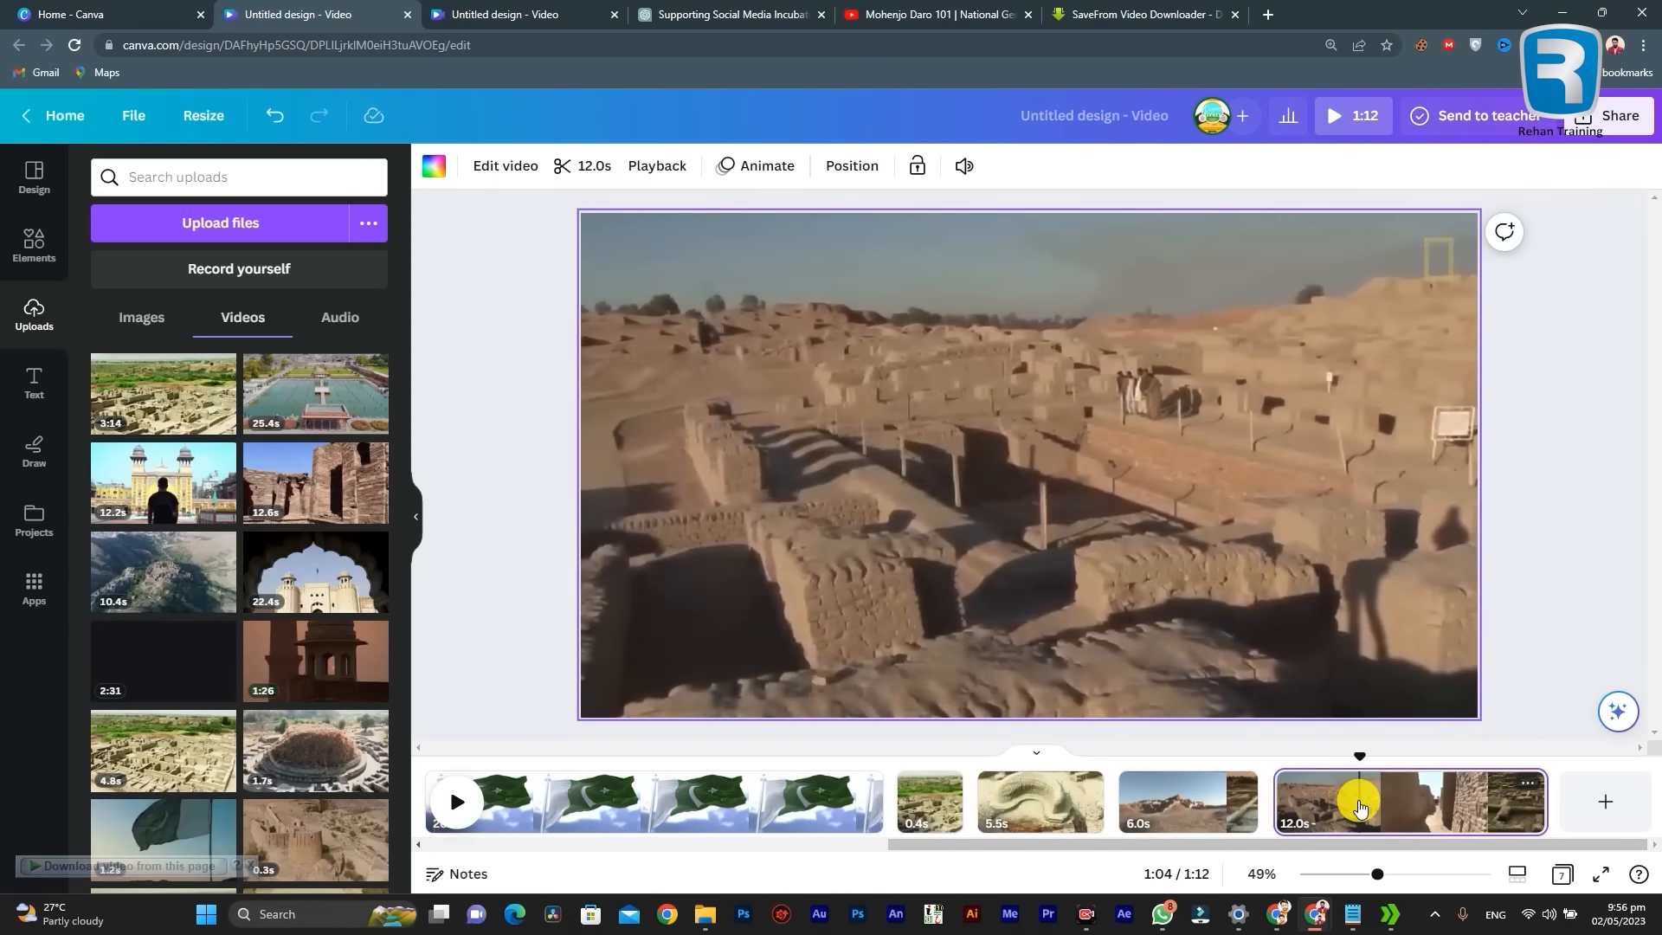
left_click(653, 178)
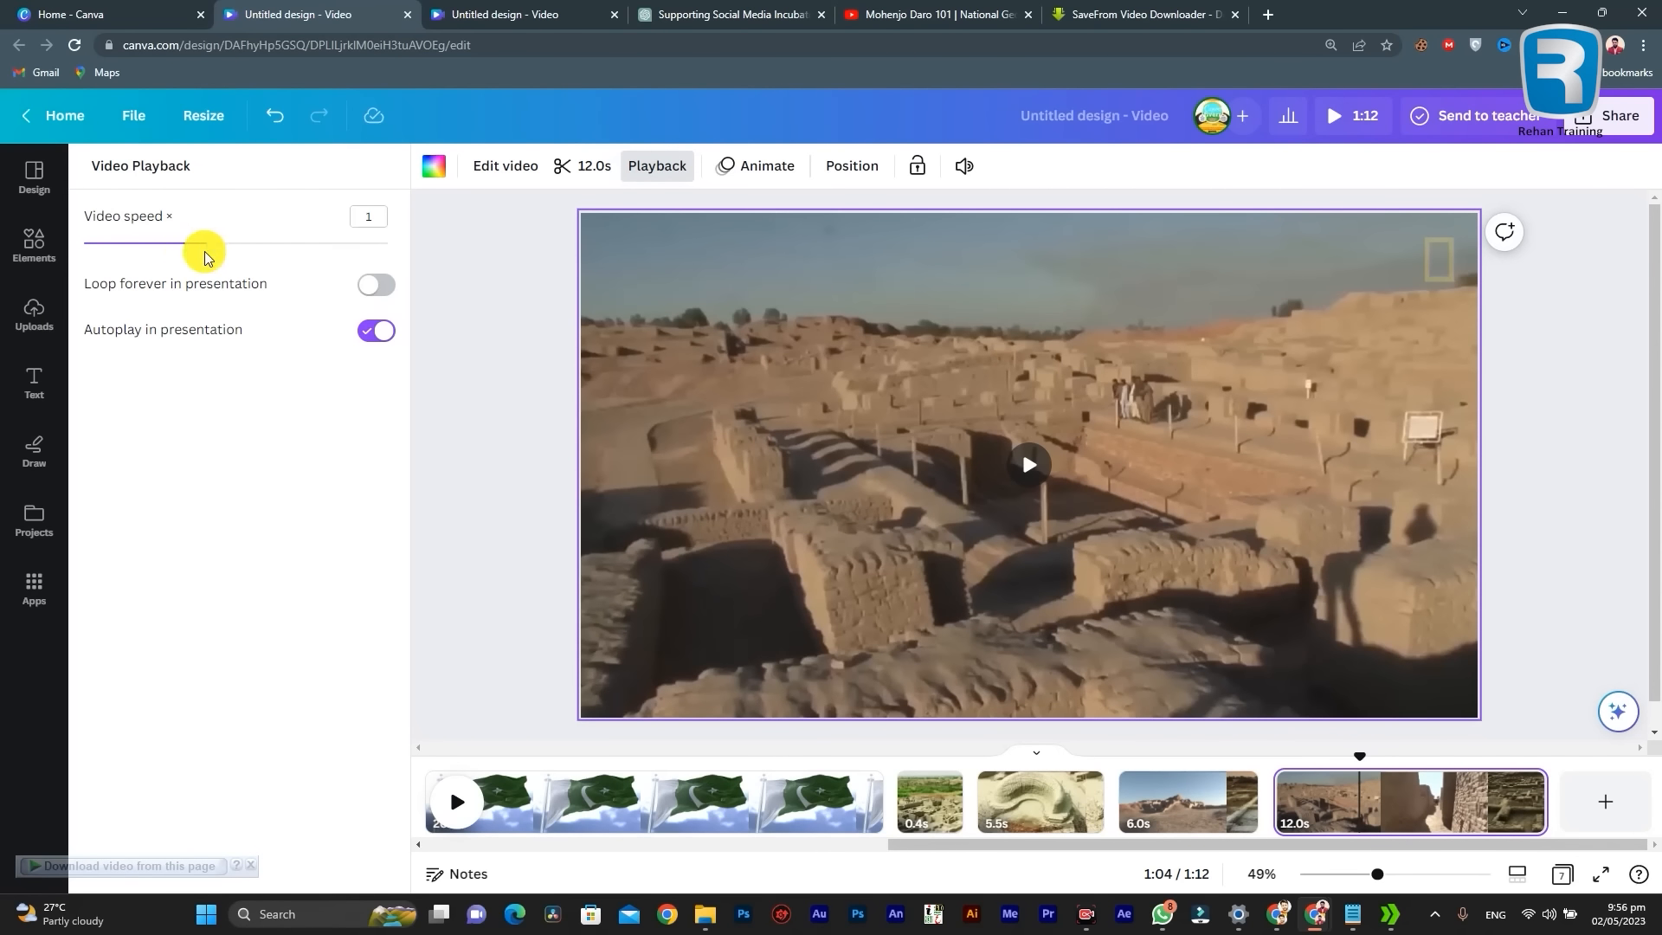
left_click_drag(226, 248, 336, 254)
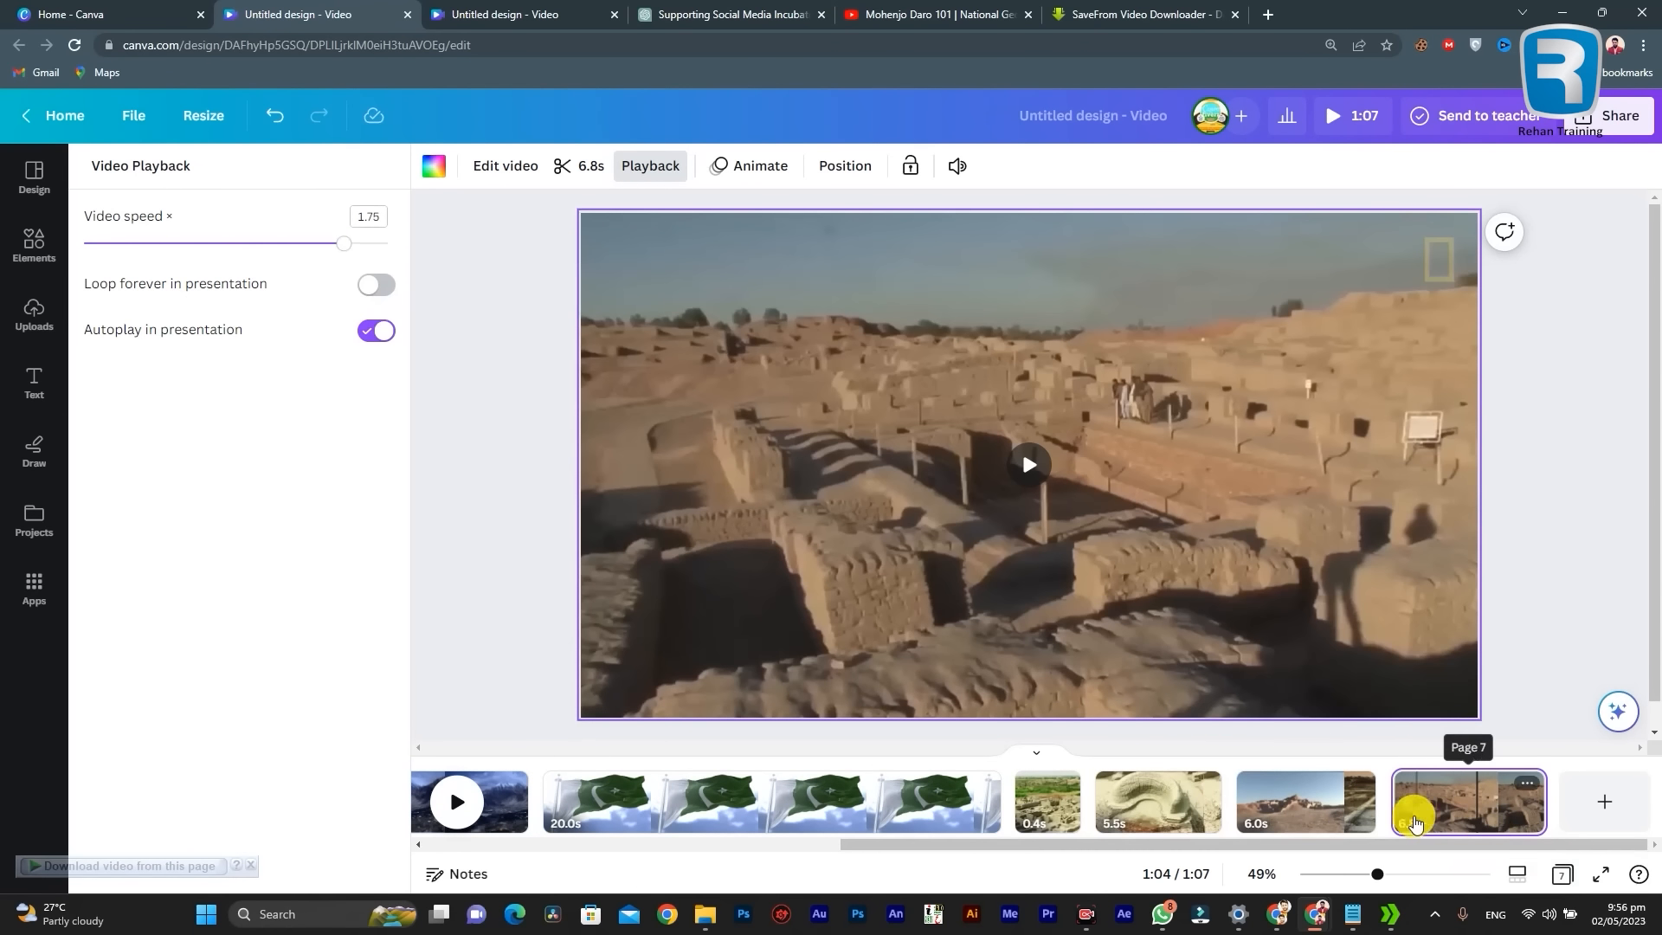
left_click_drag(349, 252, 390, 252)
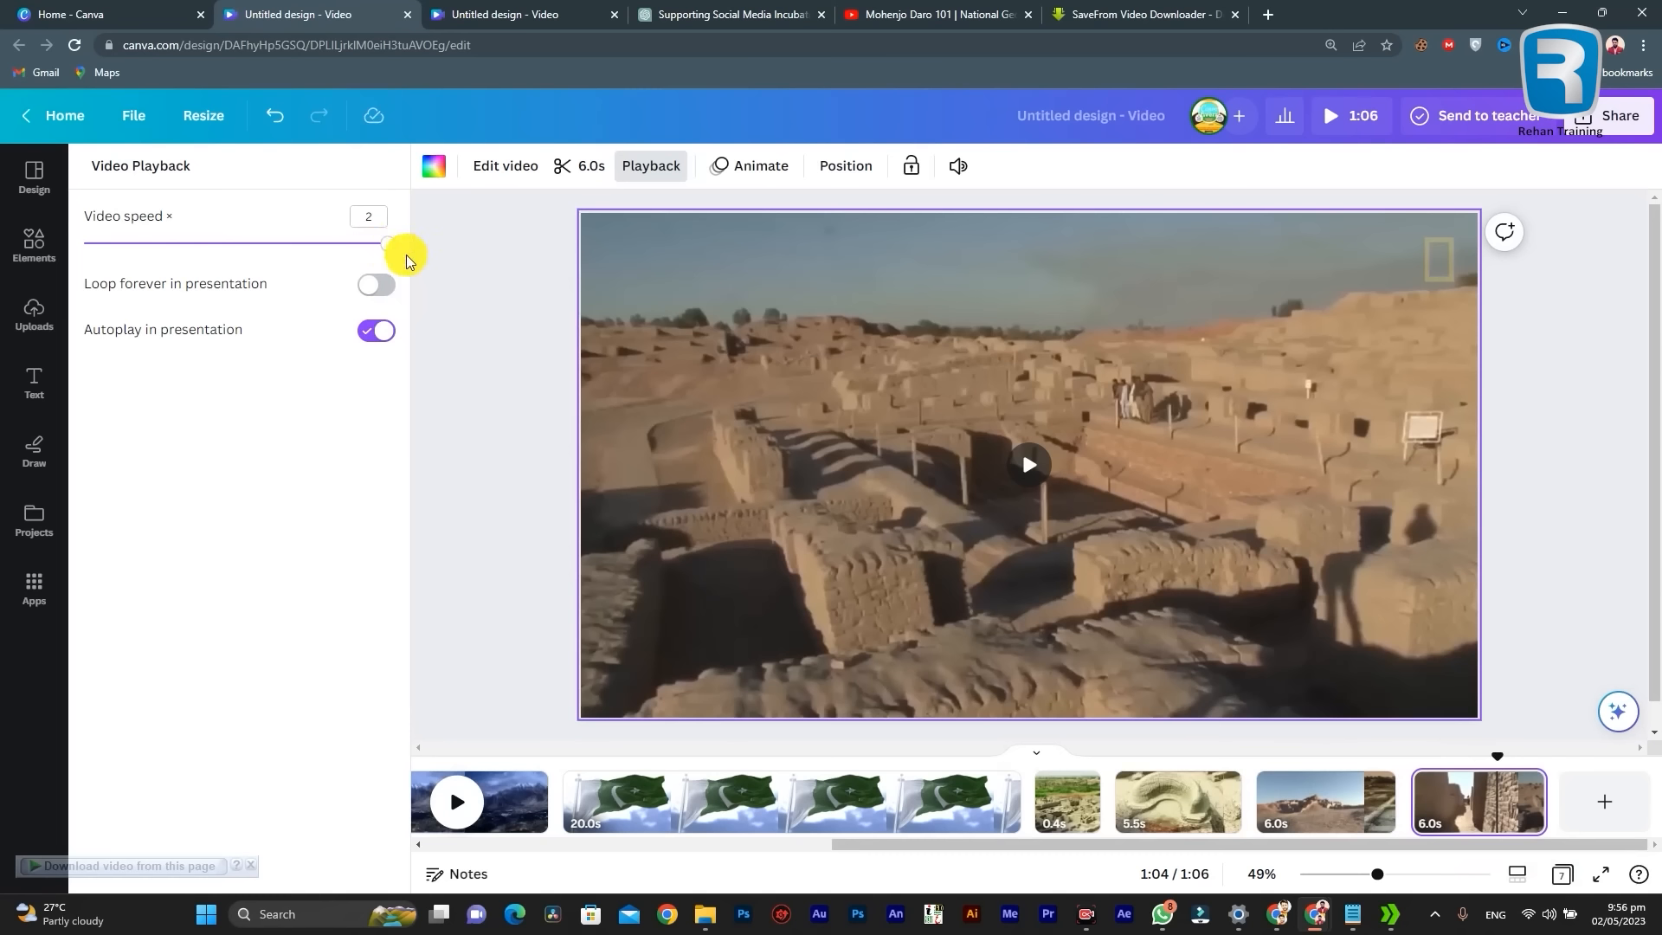
left_click(1417, 800)
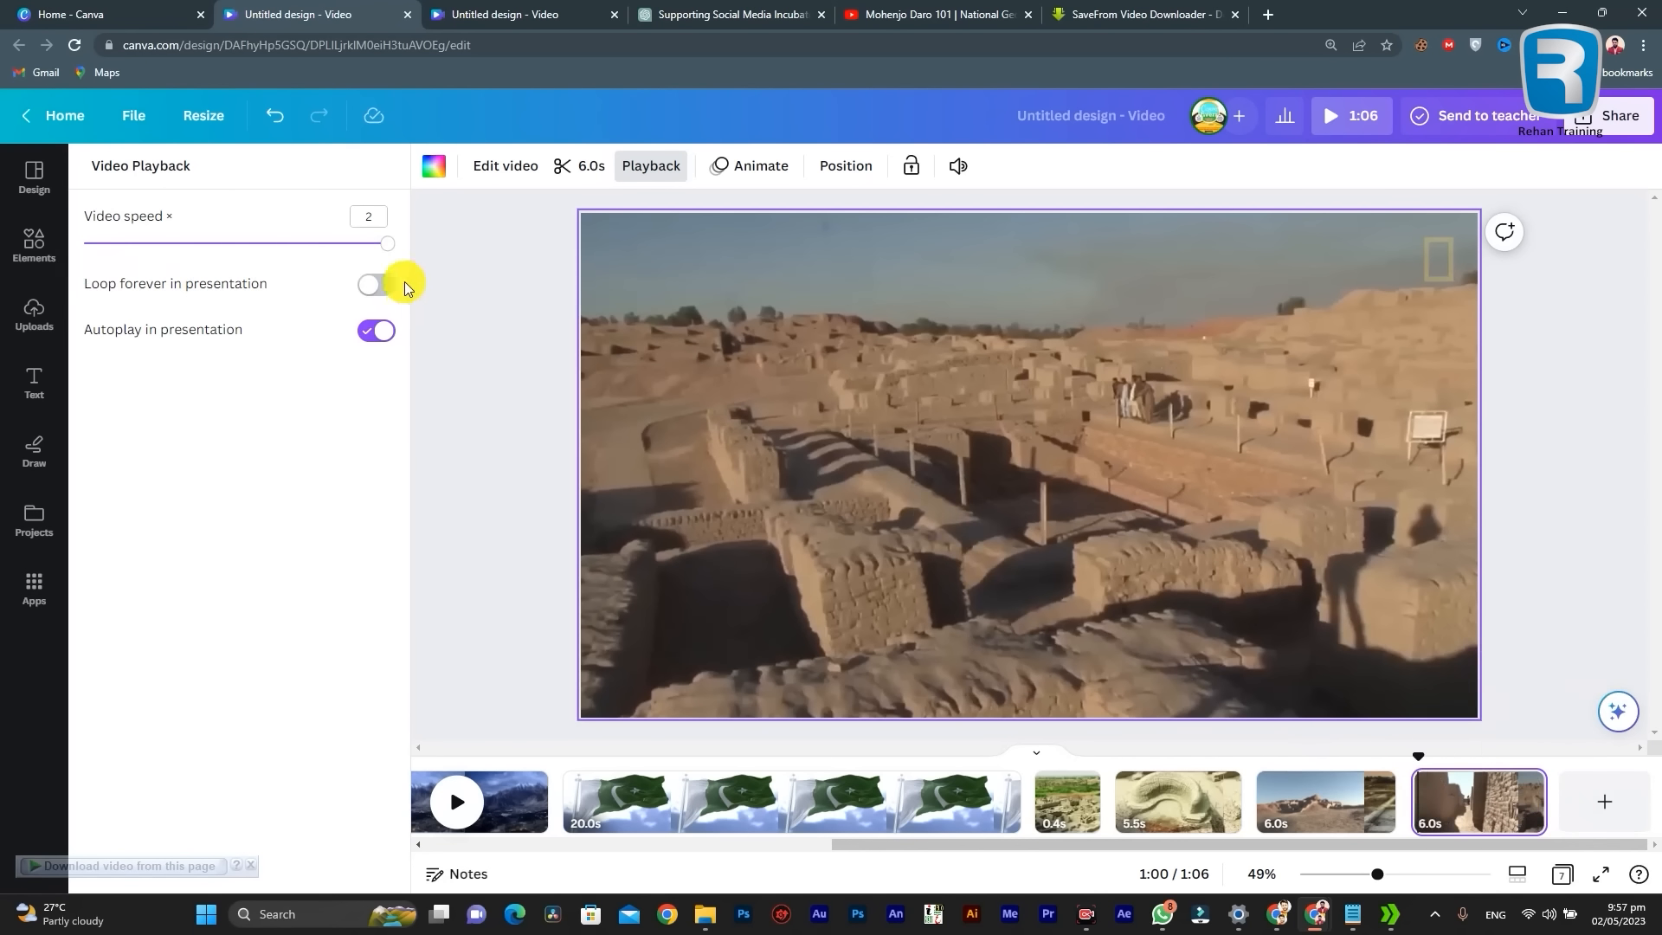
Step: Try slowing the last page's video to a speed of 0.25, and restore the speed to 2
left_click_drag(386, 243, 23, 248)
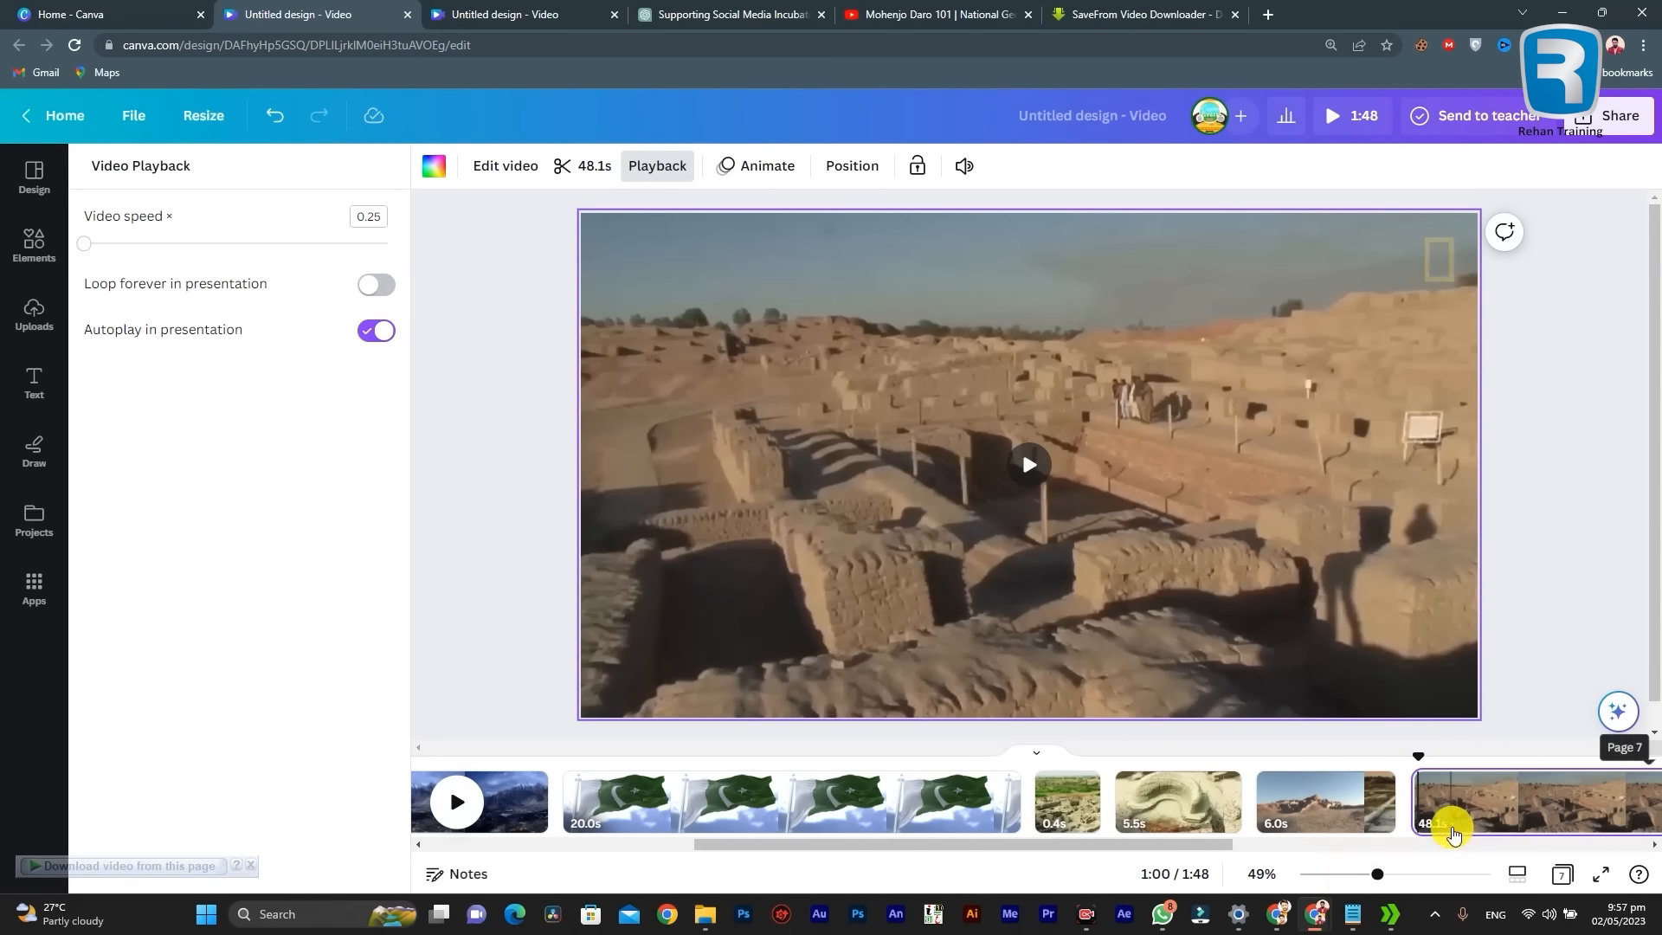
left_click_drag(87, 246, 435, 252)
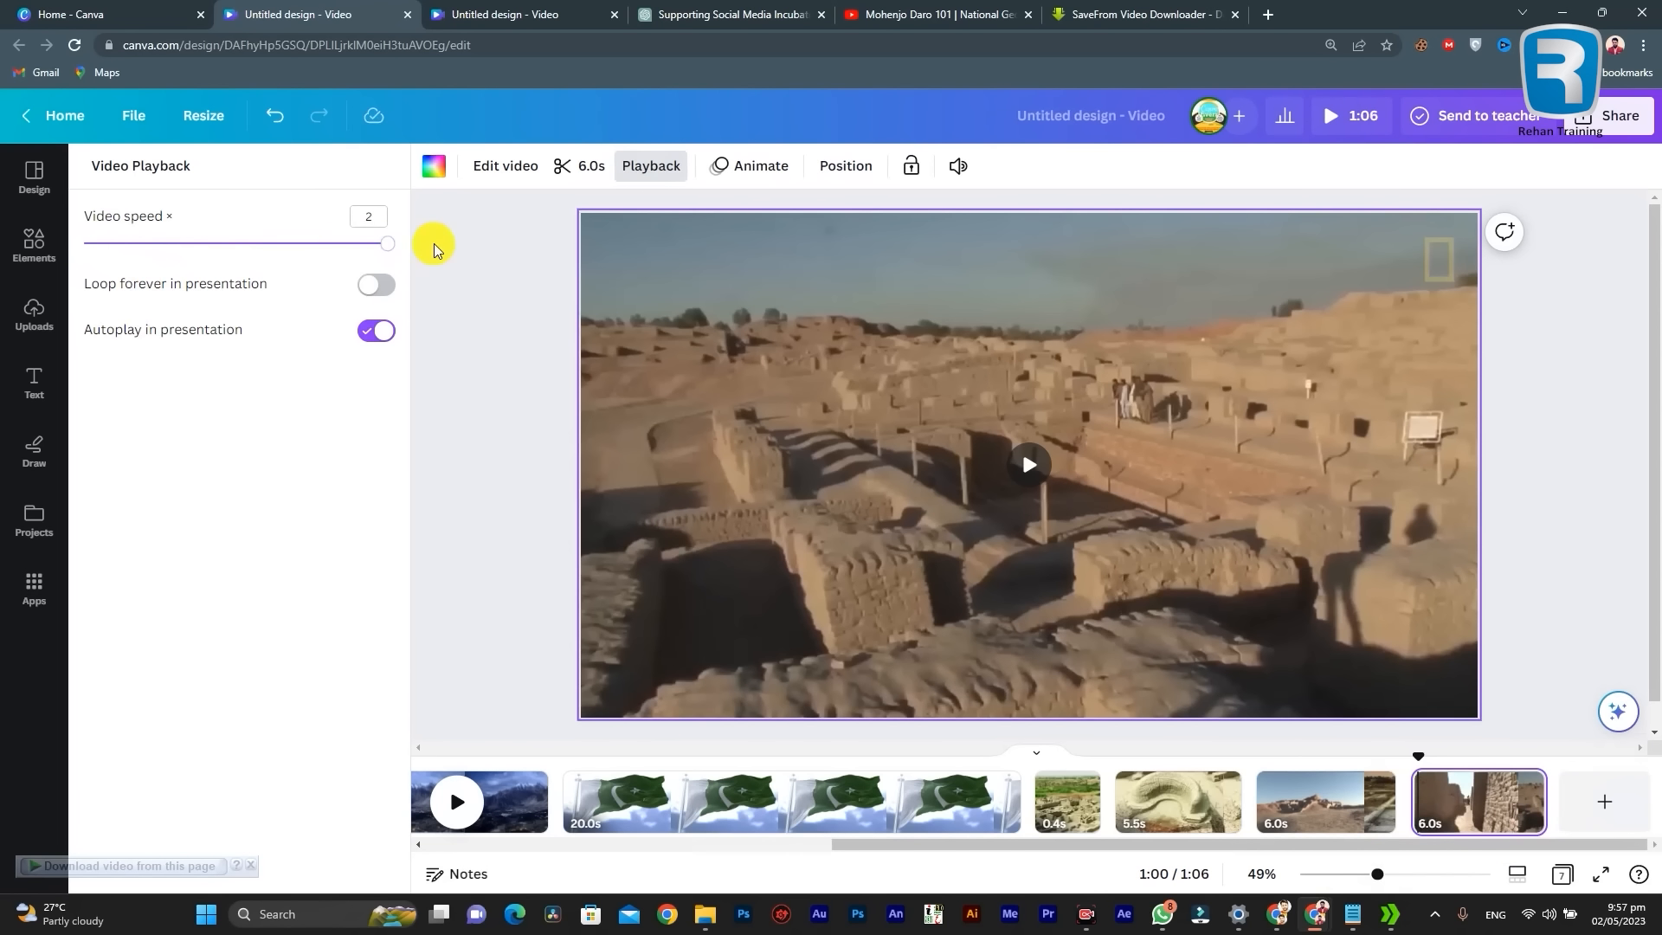
left_click(496, 333)
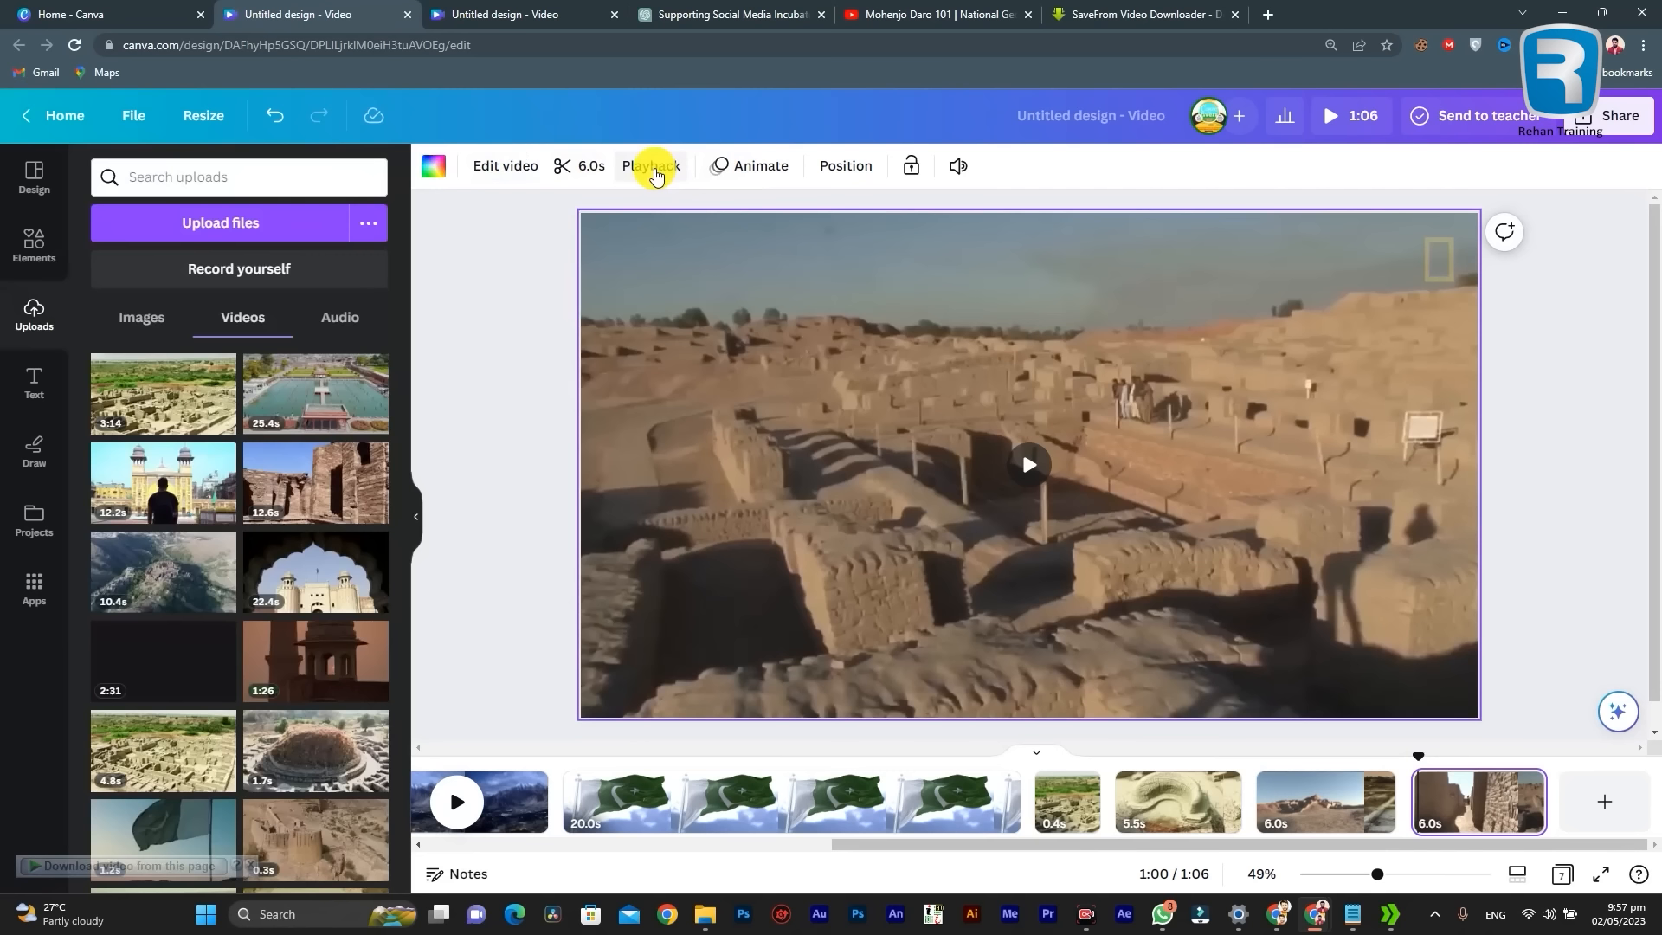
Step: Try the Sleek, Simple, Fade and Pan page animations on the last ruins page
left_click(761, 172)
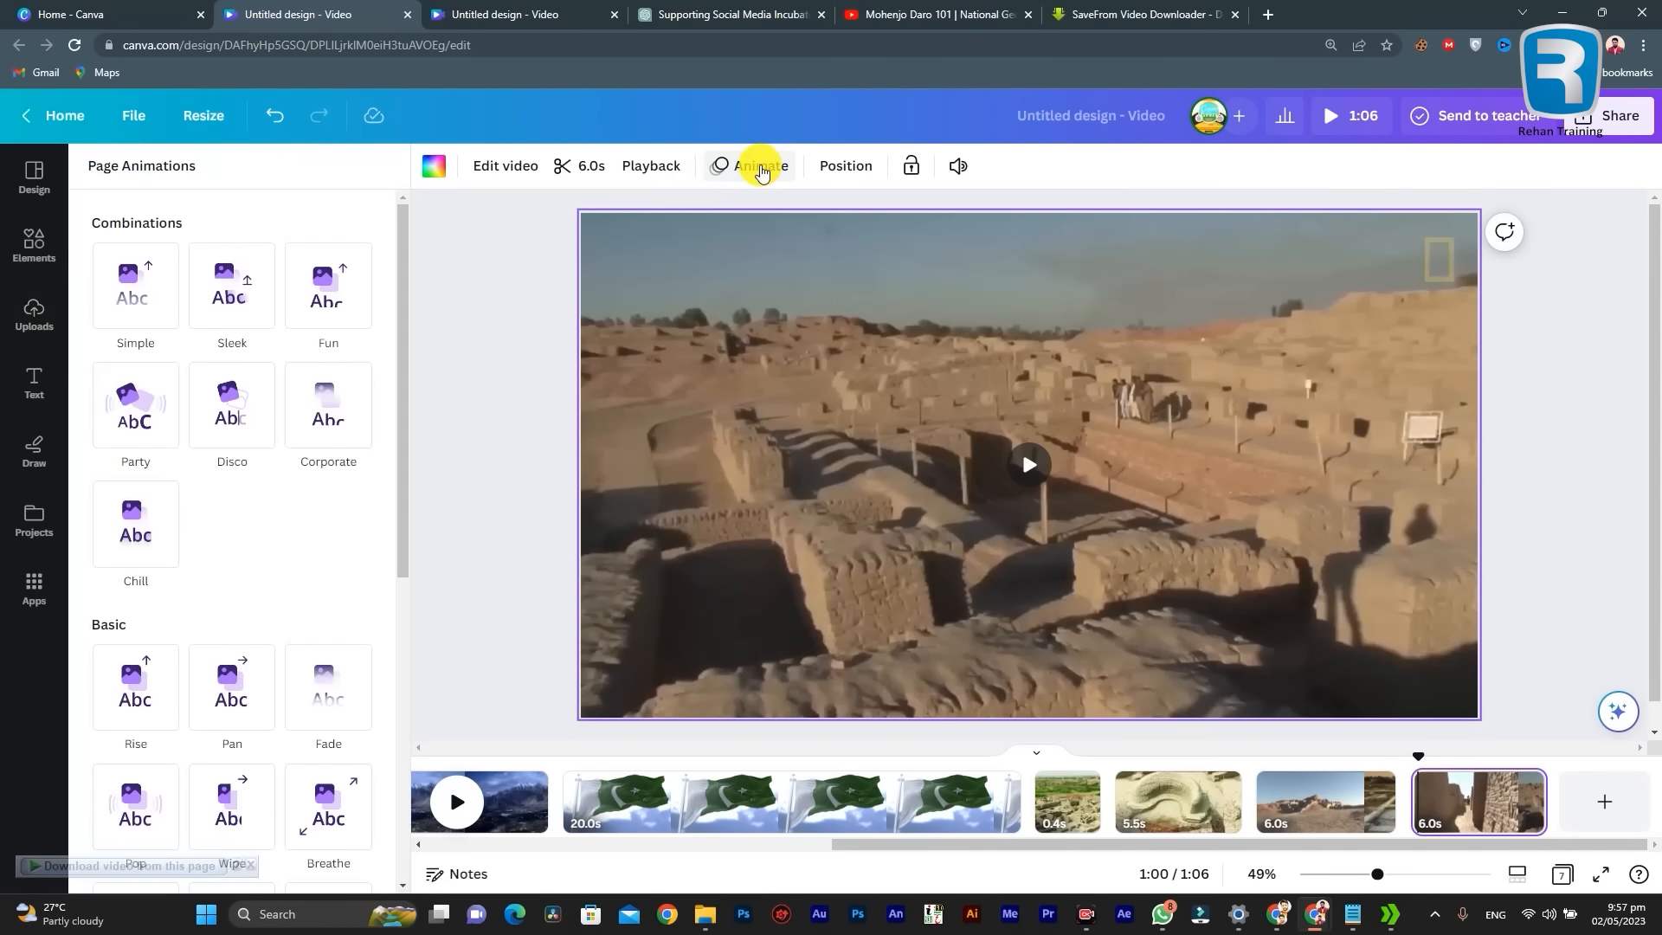
left_click(1474, 792)
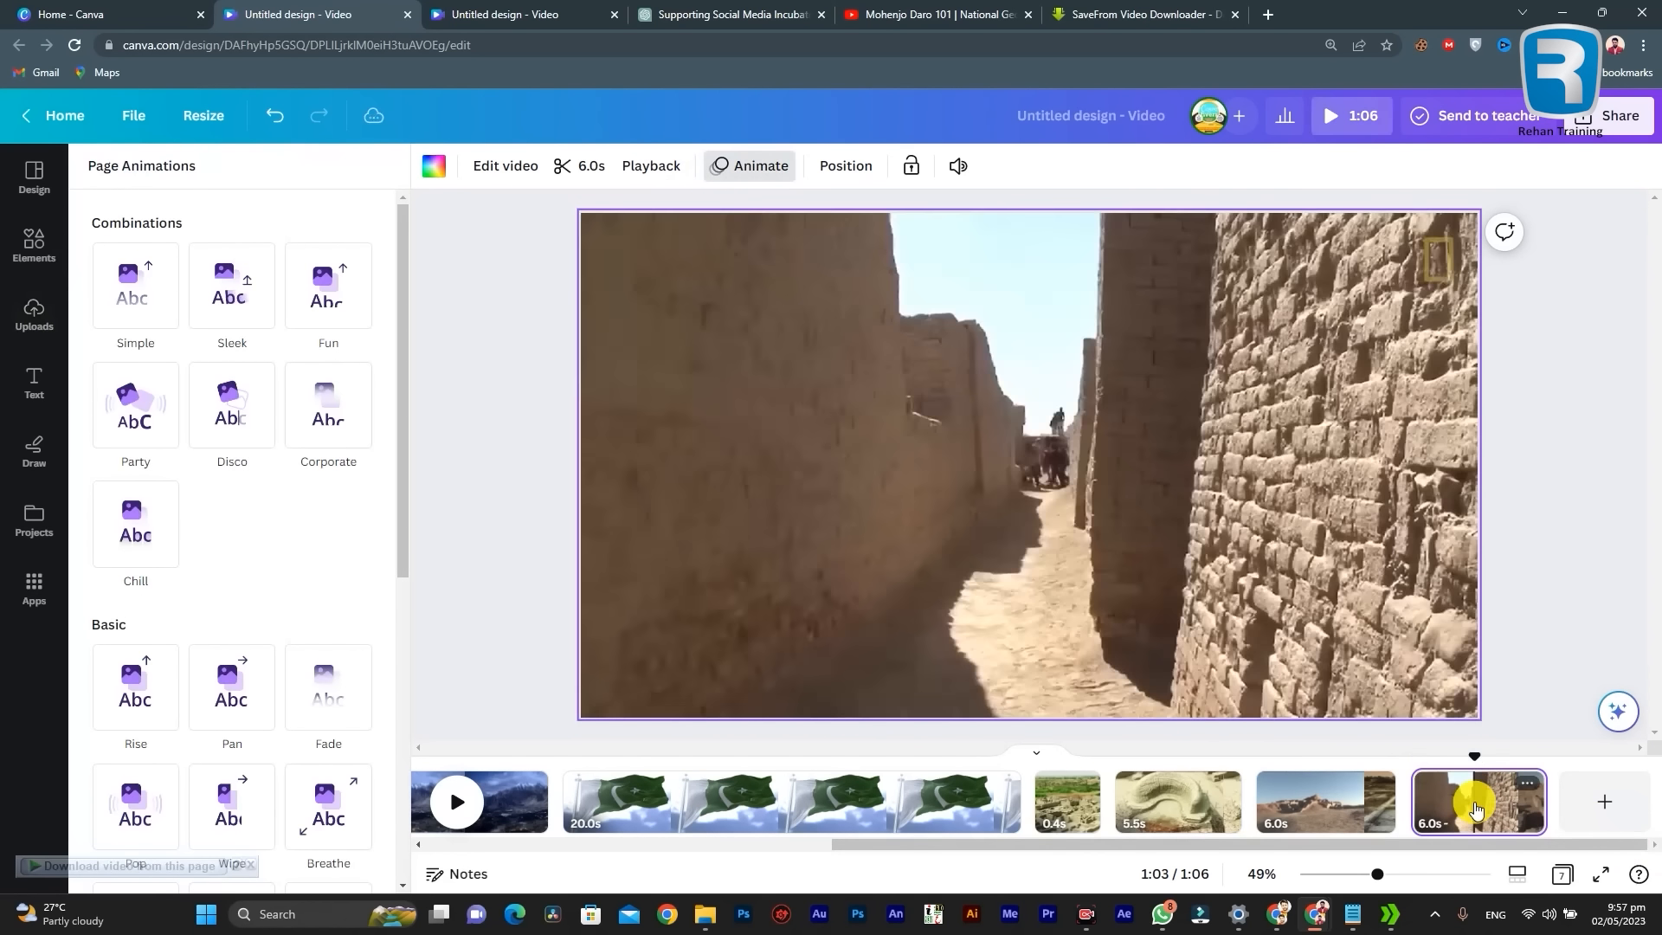
left_click(199, 268)
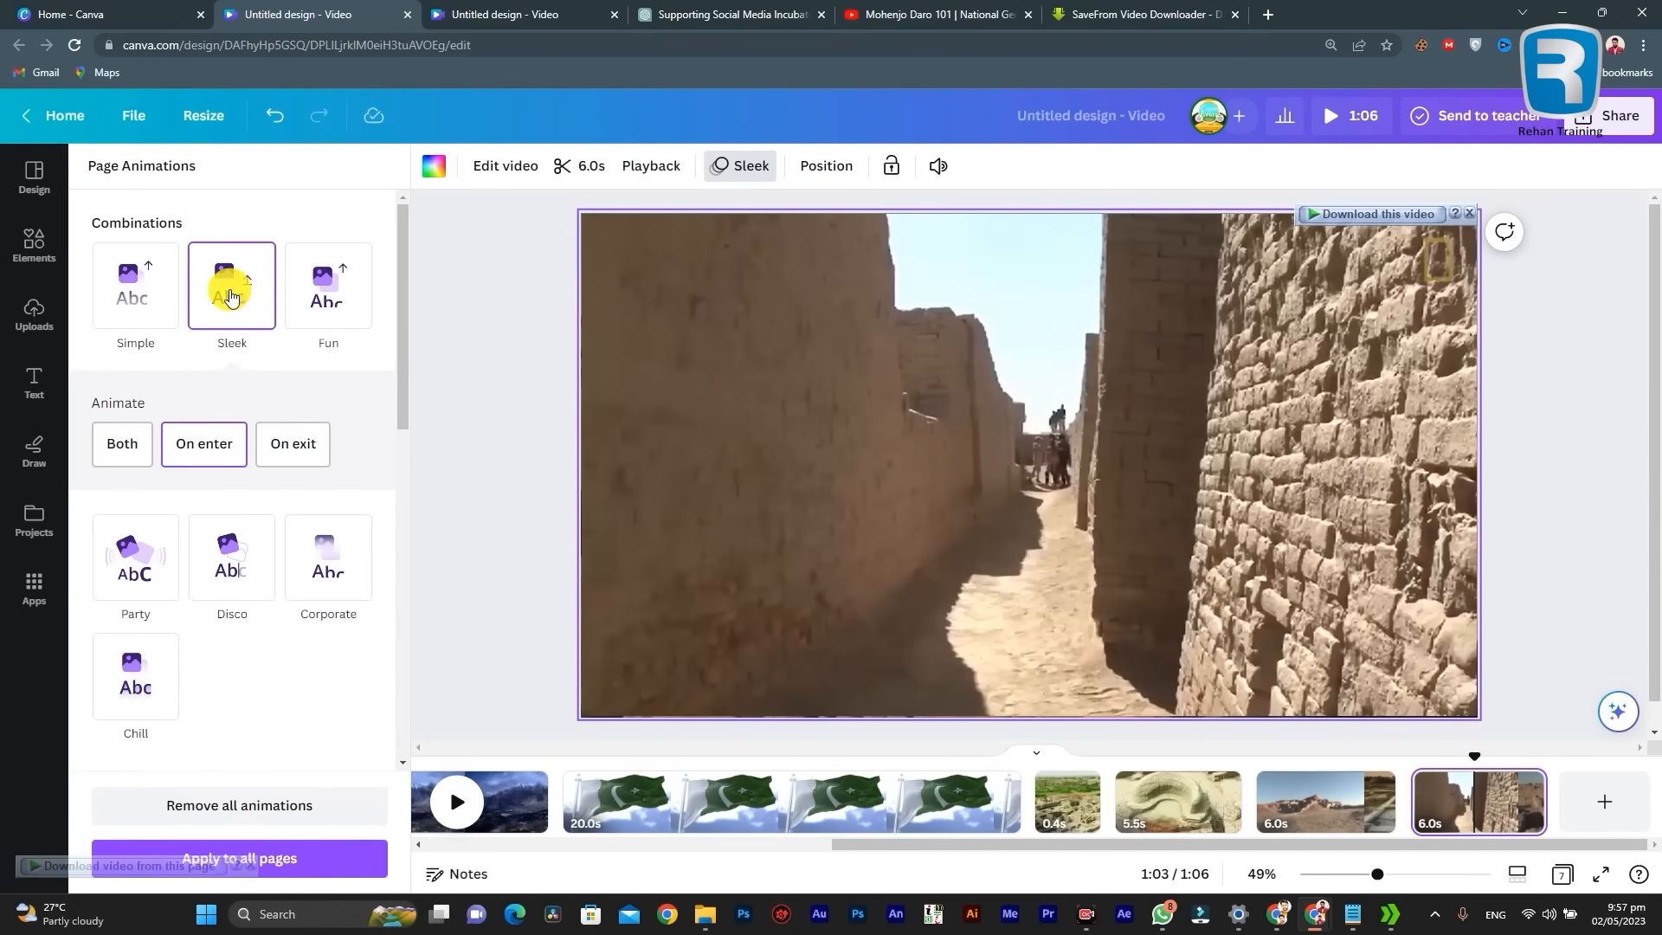
left_click(129, 314)
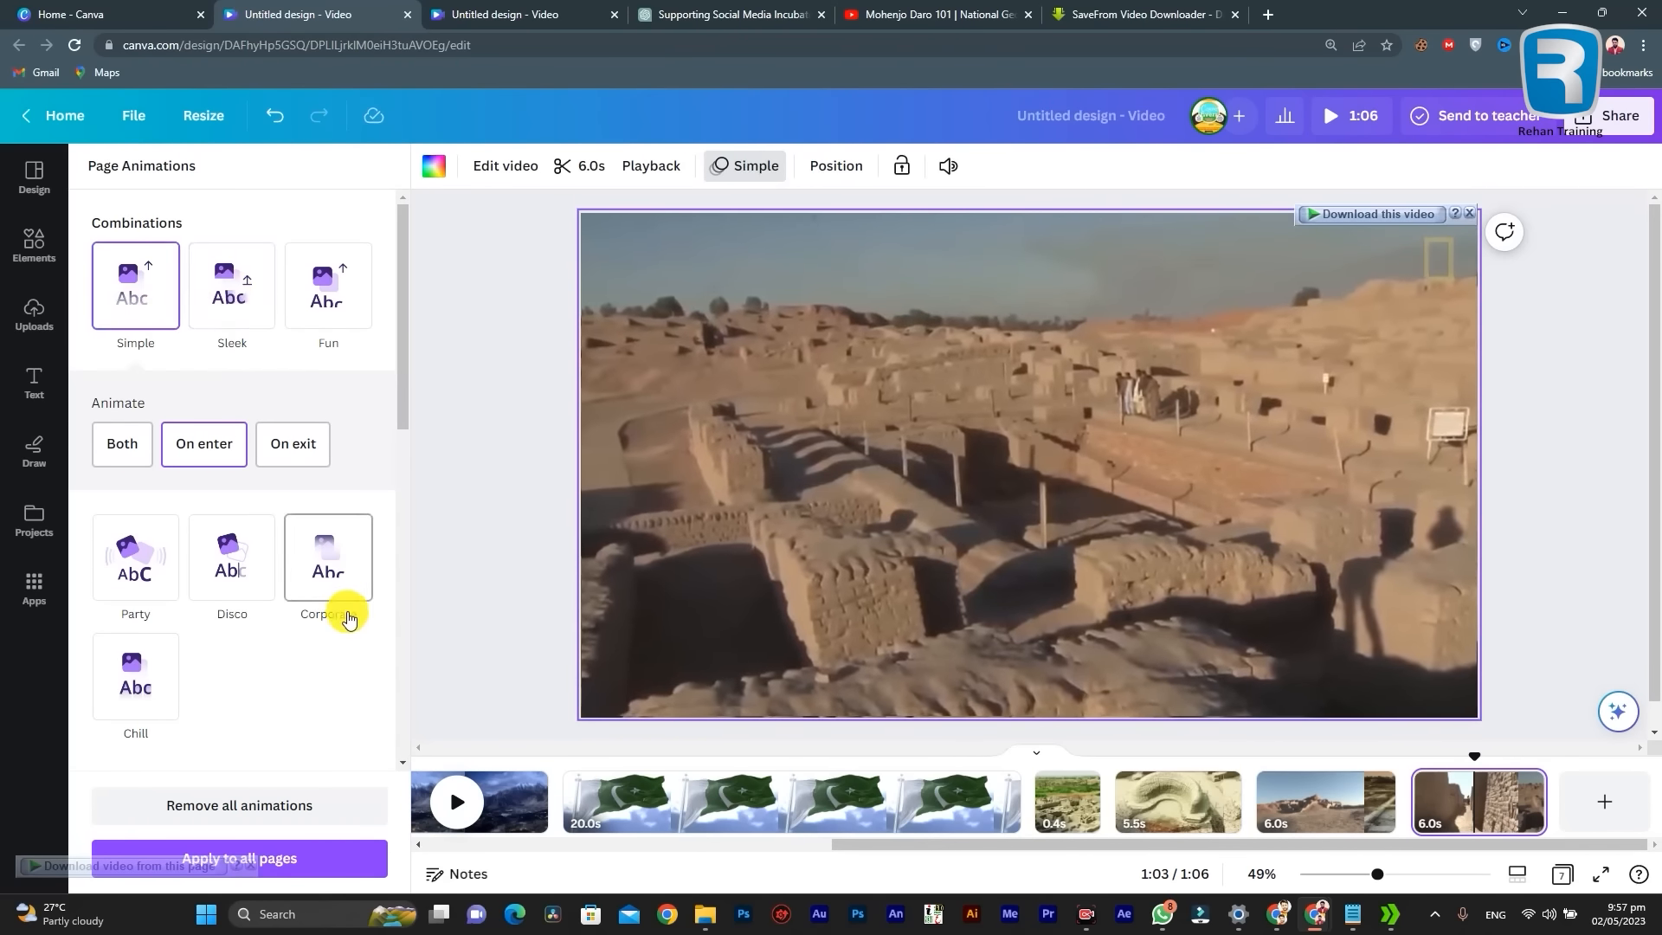
scroll(225, 578, "down", 3)
left_click(350, 578)
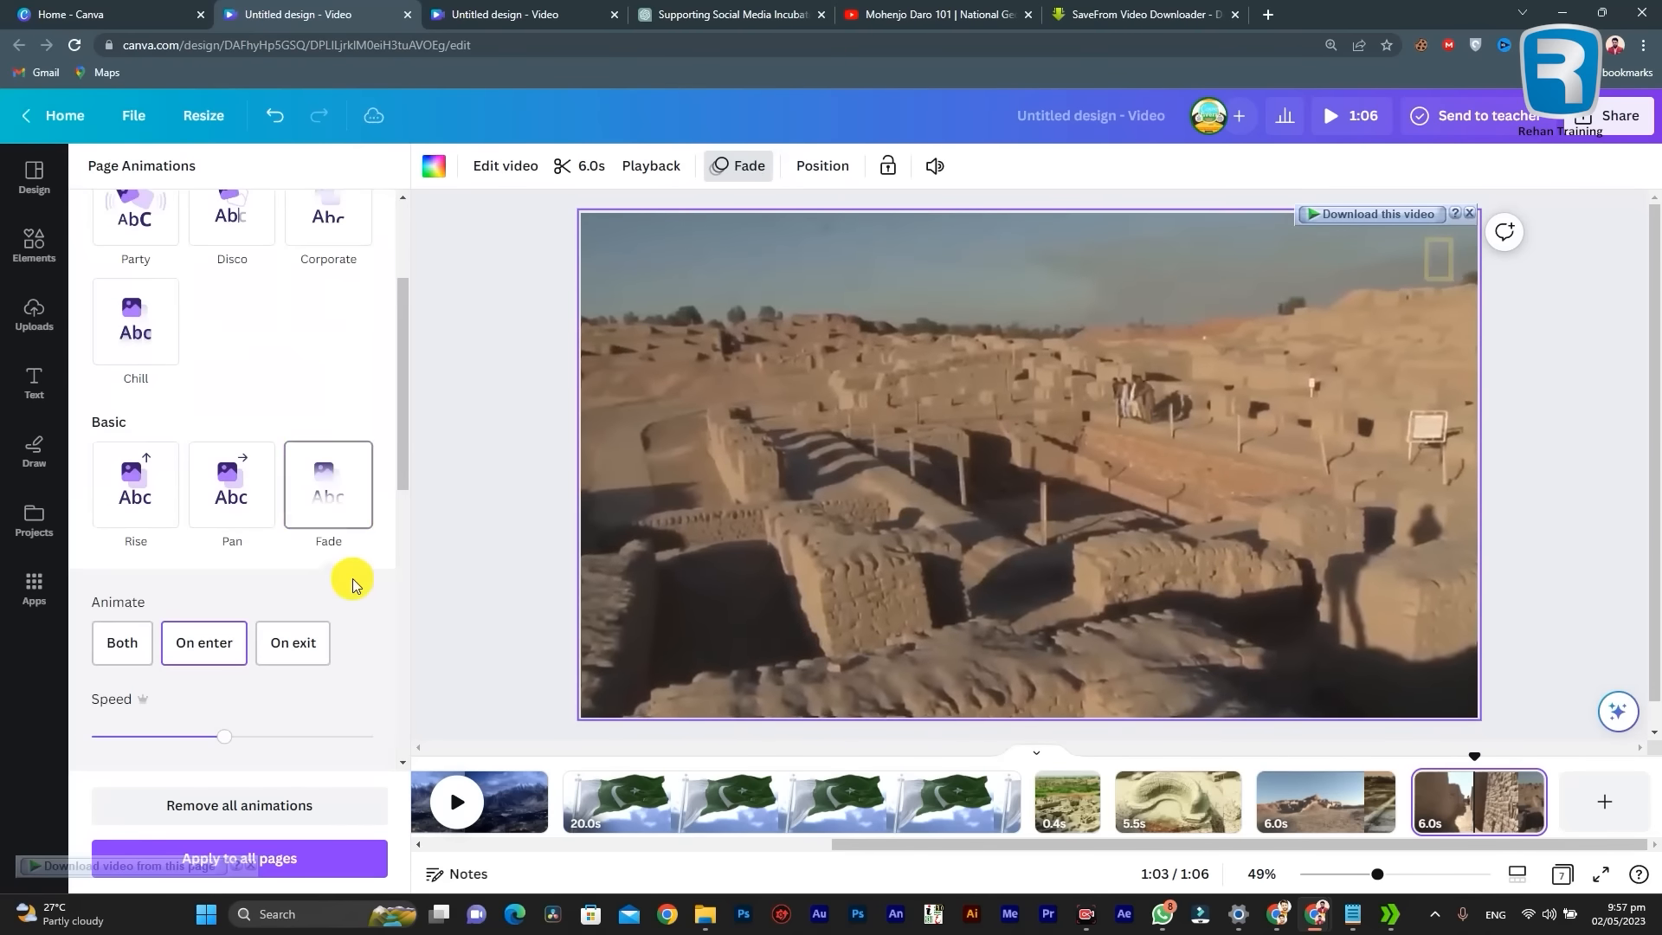
left_click(246, 481)
scroll(315, 530, "up", 3)
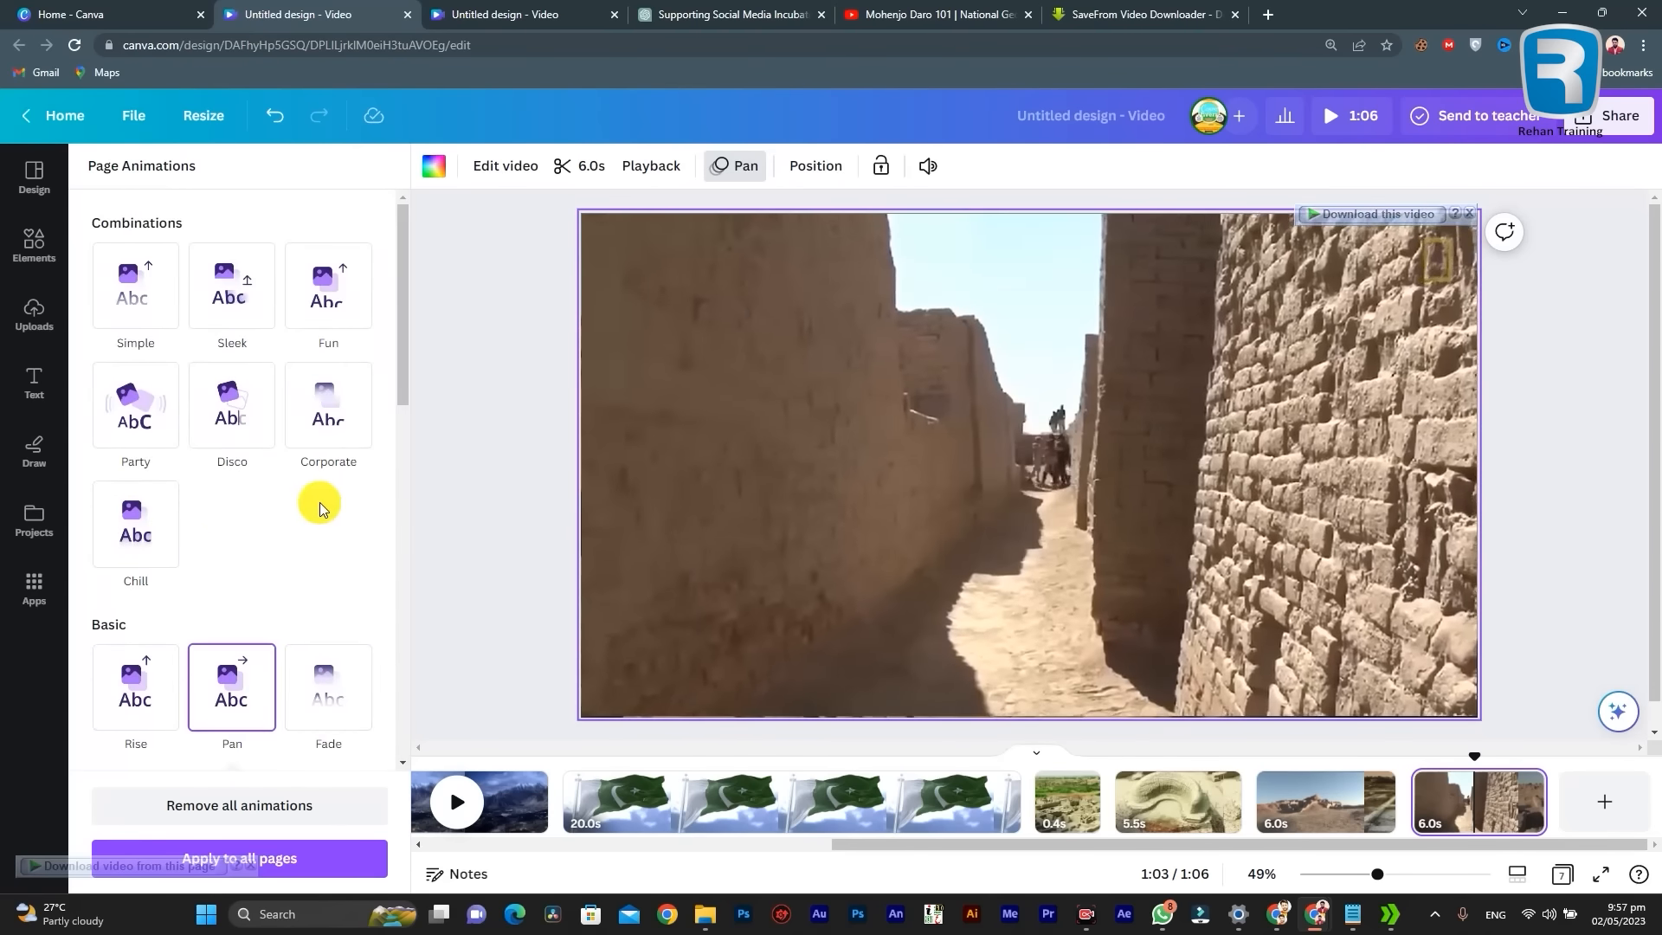
Step: Try the Corporate and Fun animations on the last page, and apply Sleek on enter instead
left_click(322, 419)
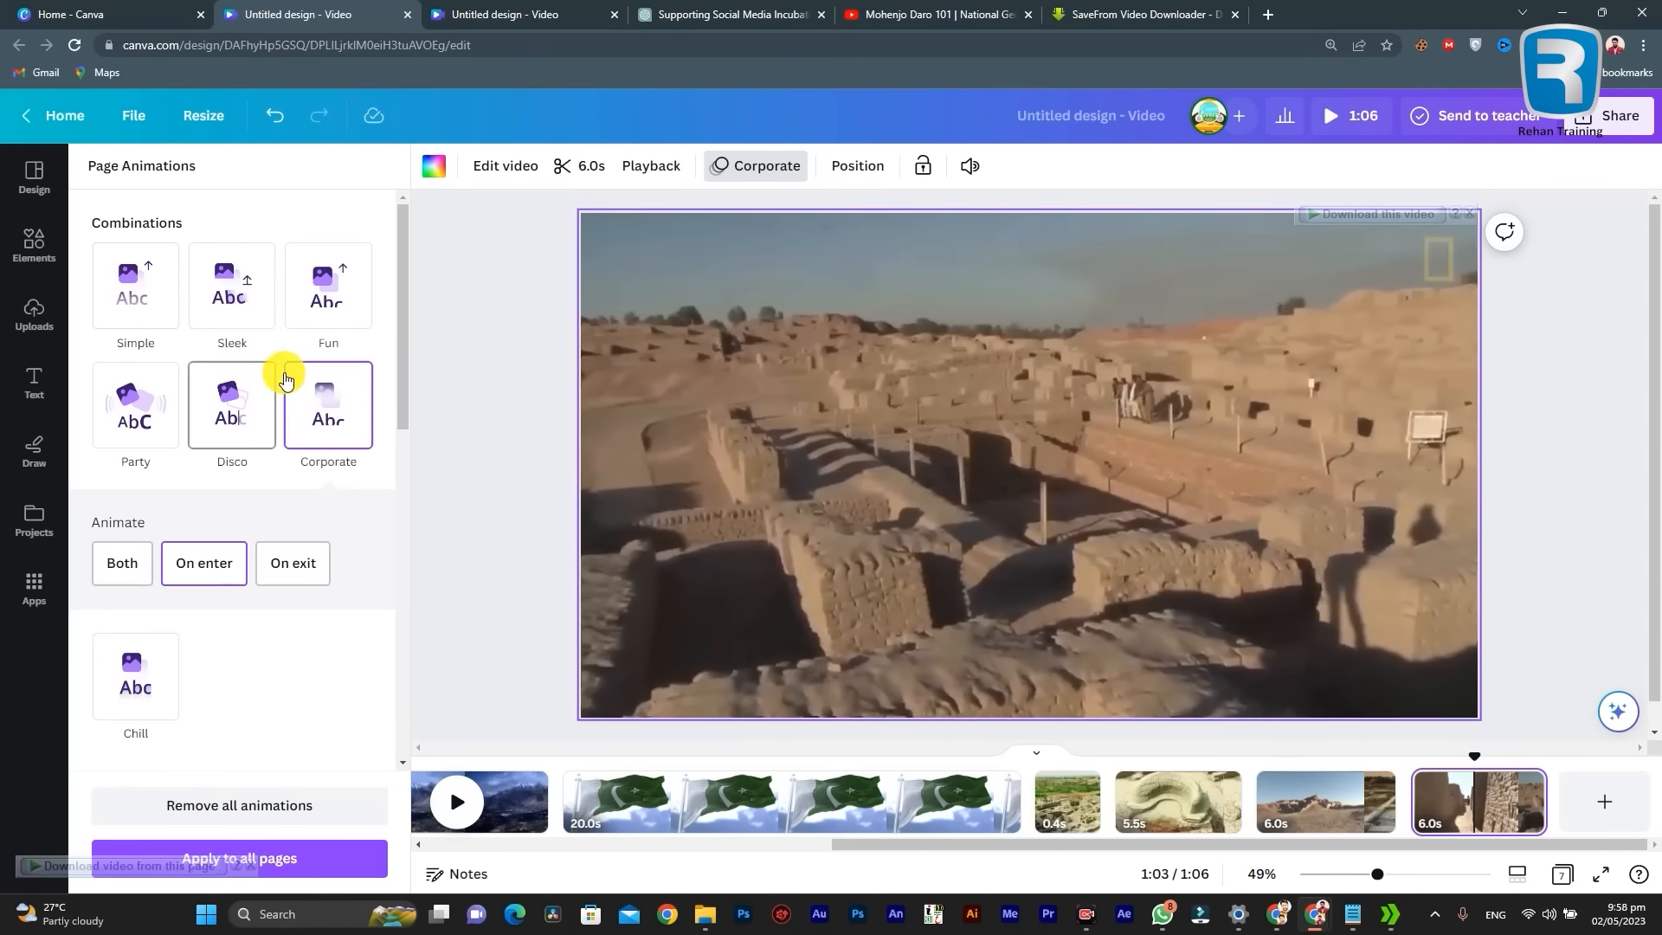
left_click(305, 306)
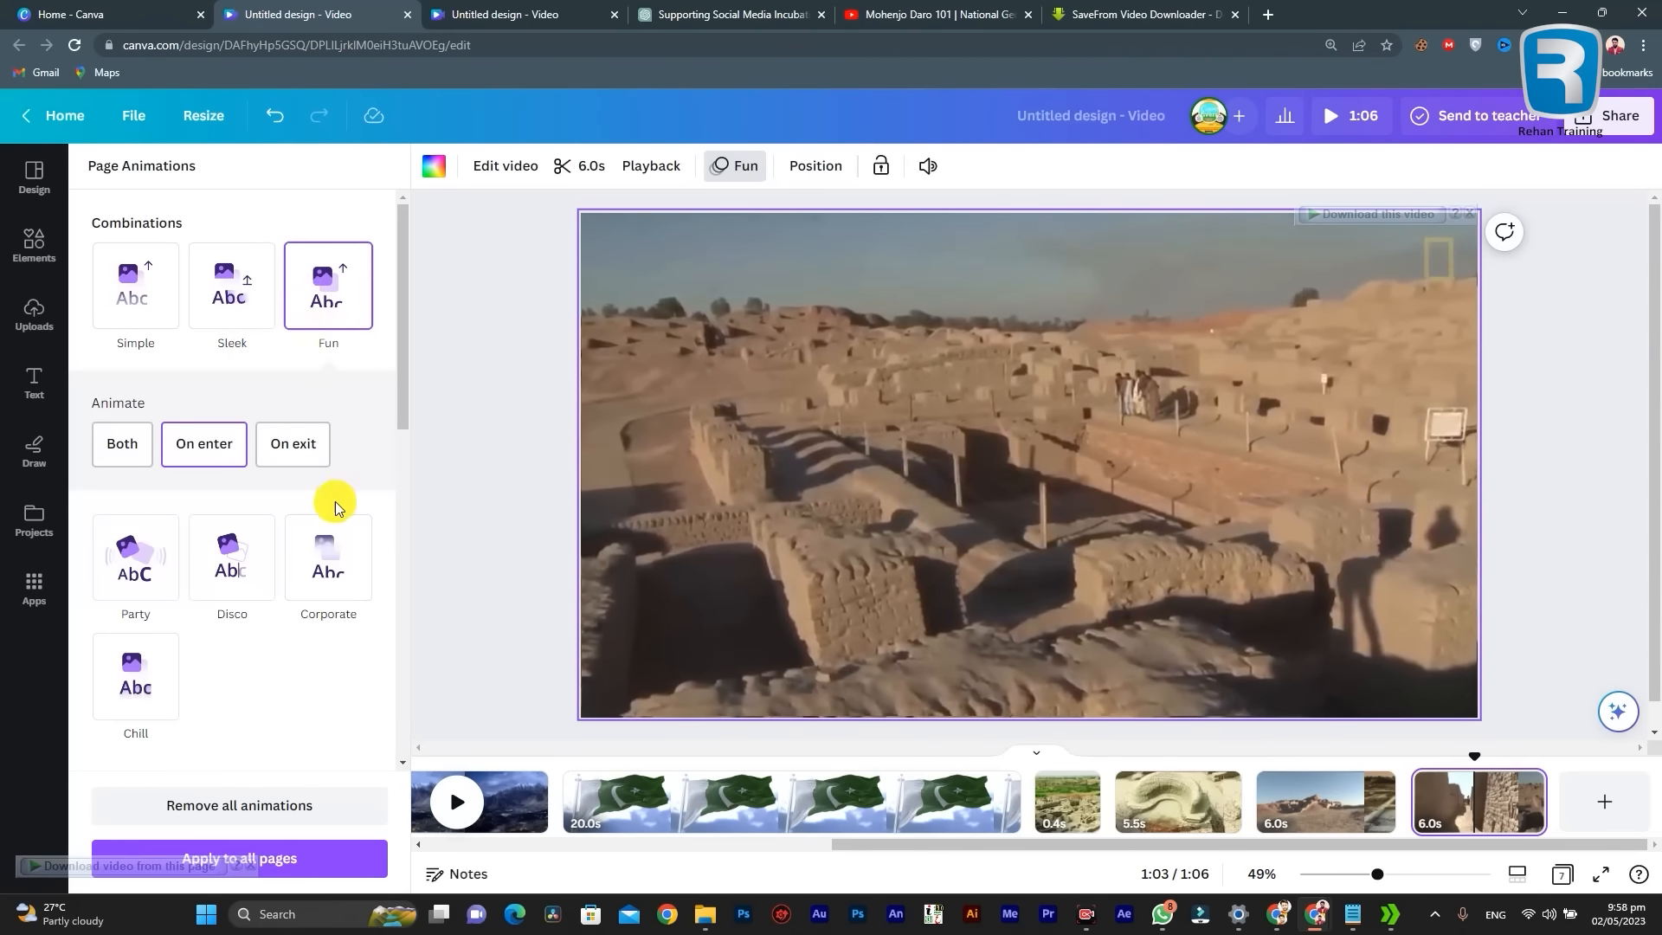
left_click(214, 454)
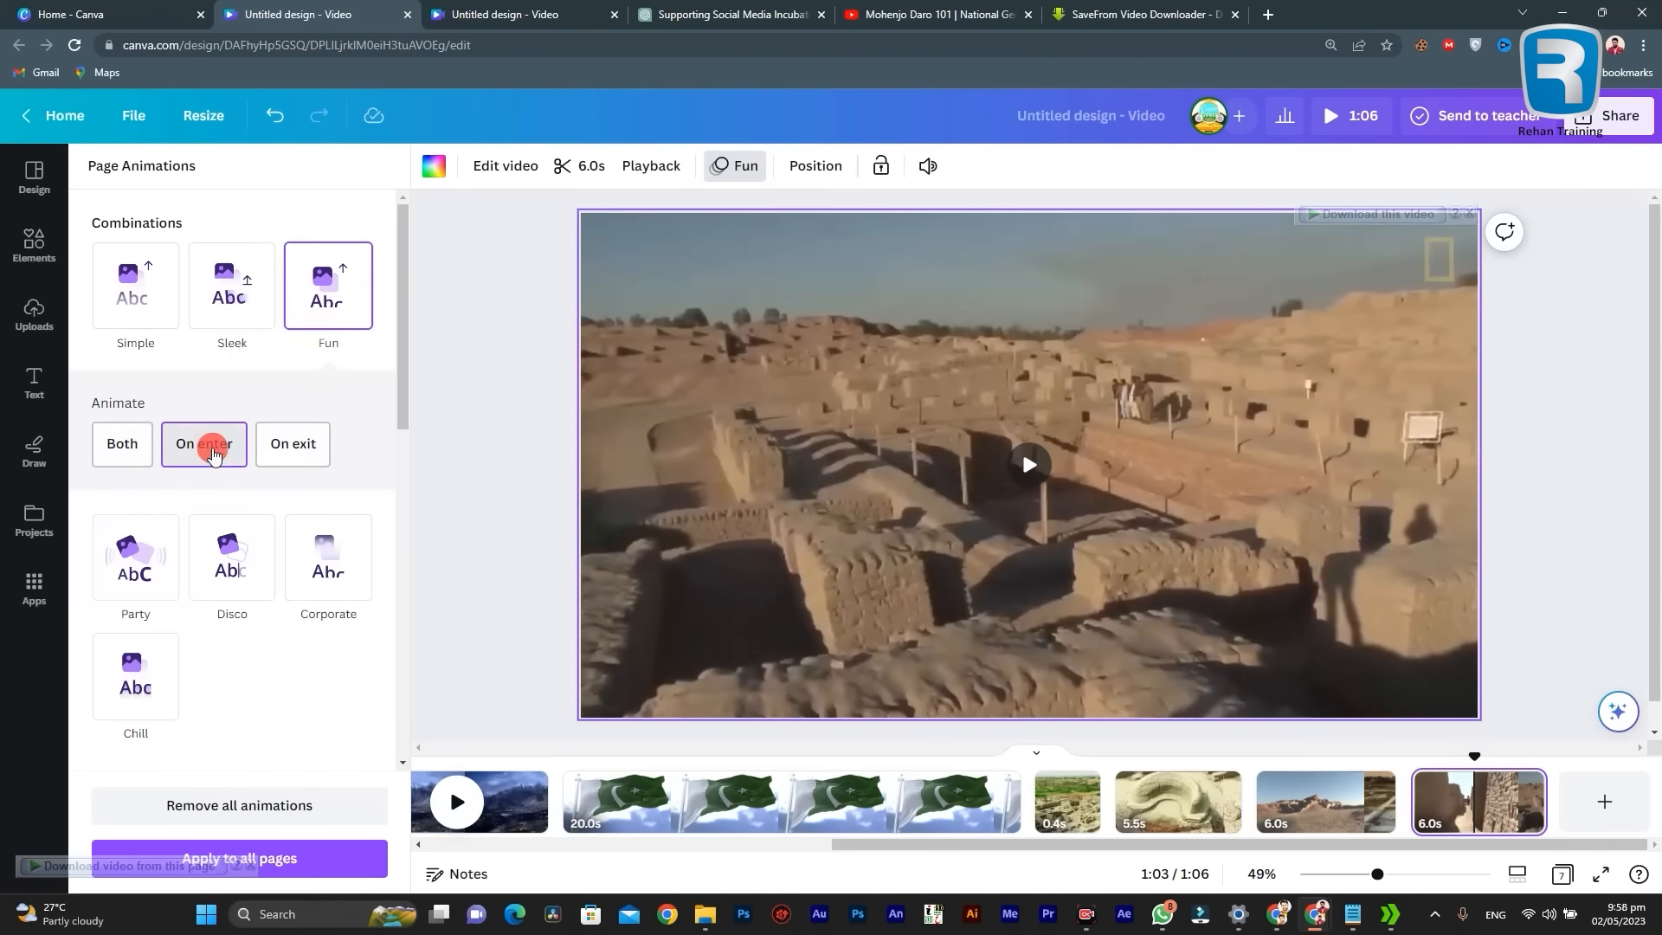
left_click(210, 313)
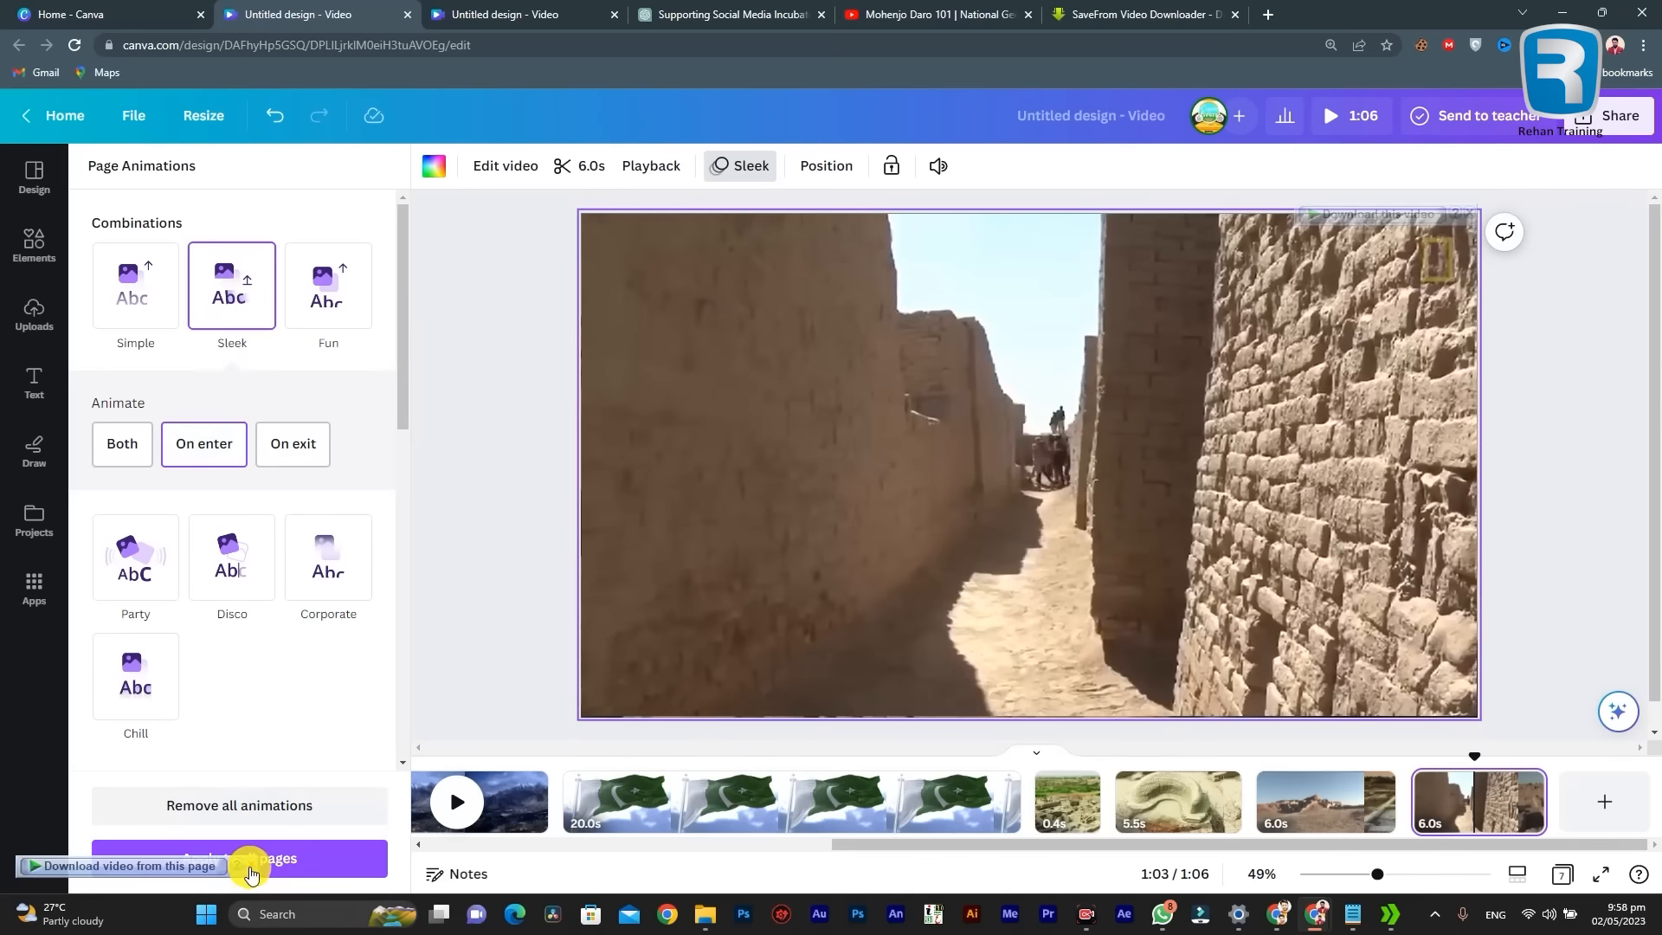
left_click(464, 383)
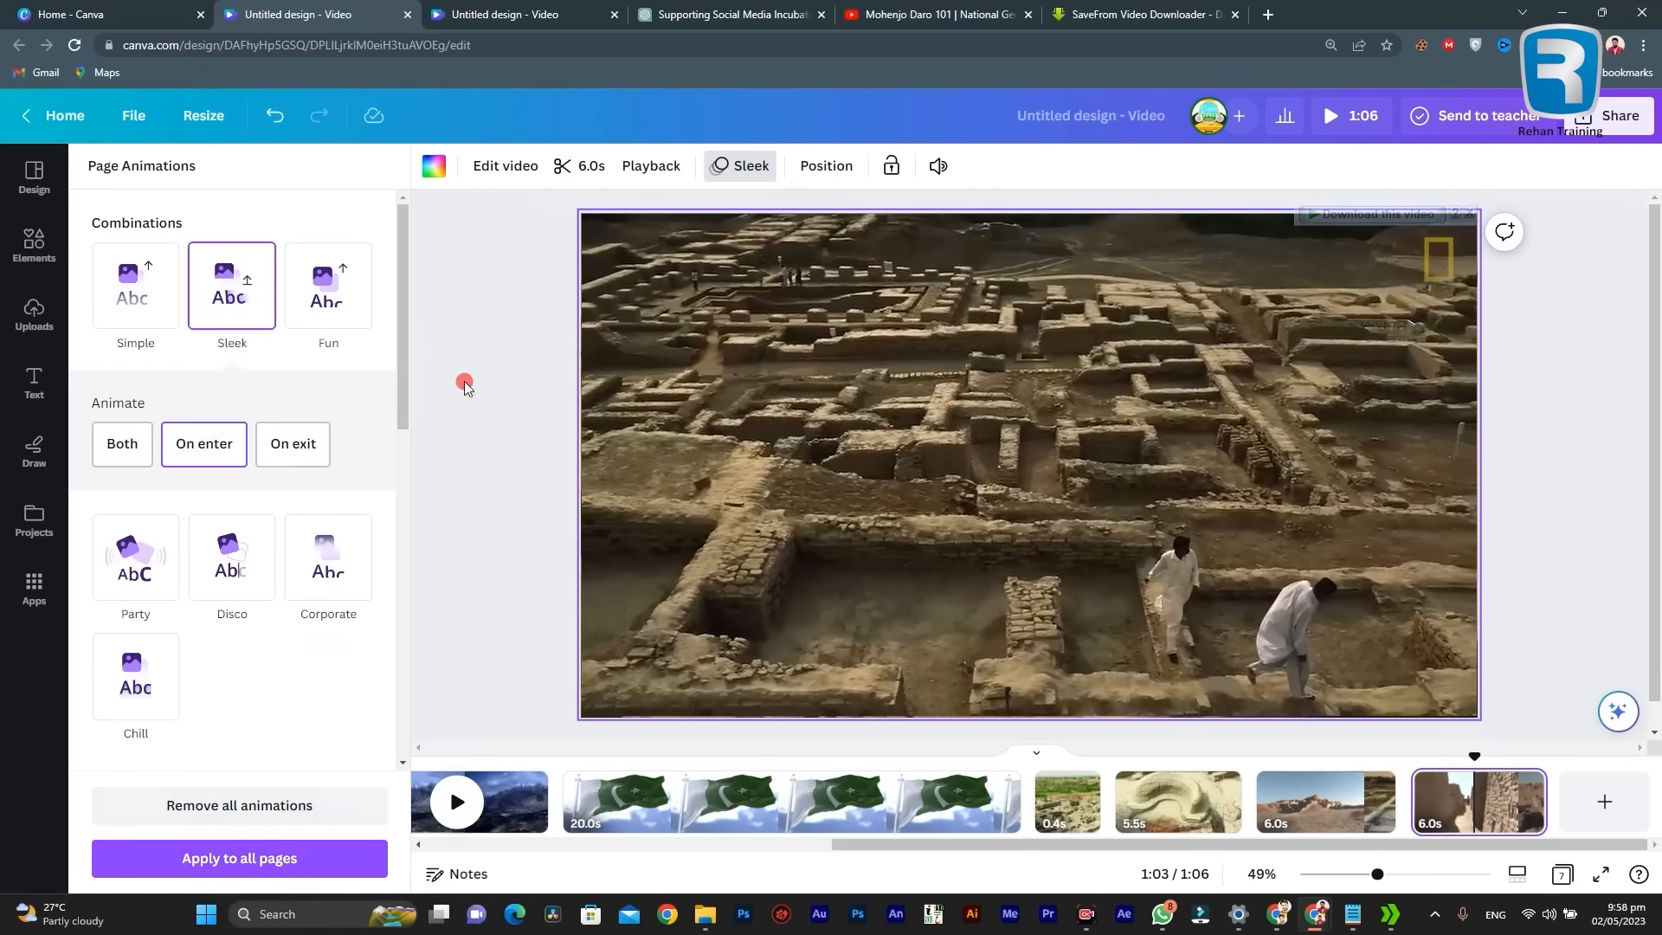
Step: Play the last ruins page to check its Sleek animation, and review the page's animation settings
left_click(1424, 798)
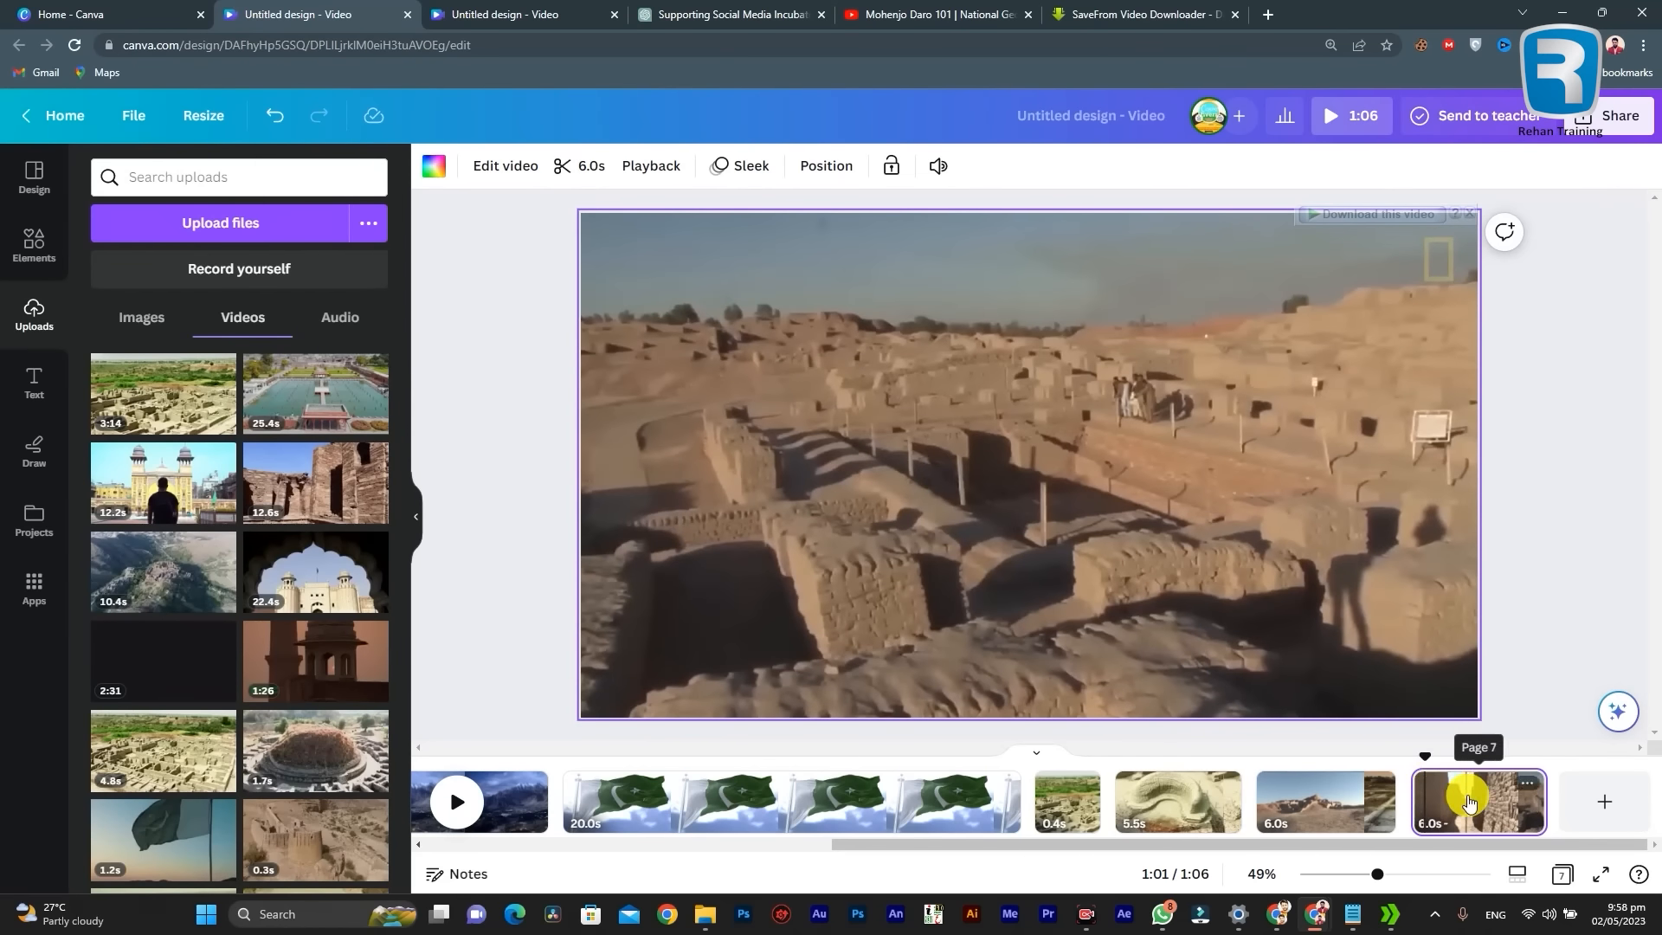
key("space")
key("space")
key("space")
key("space")
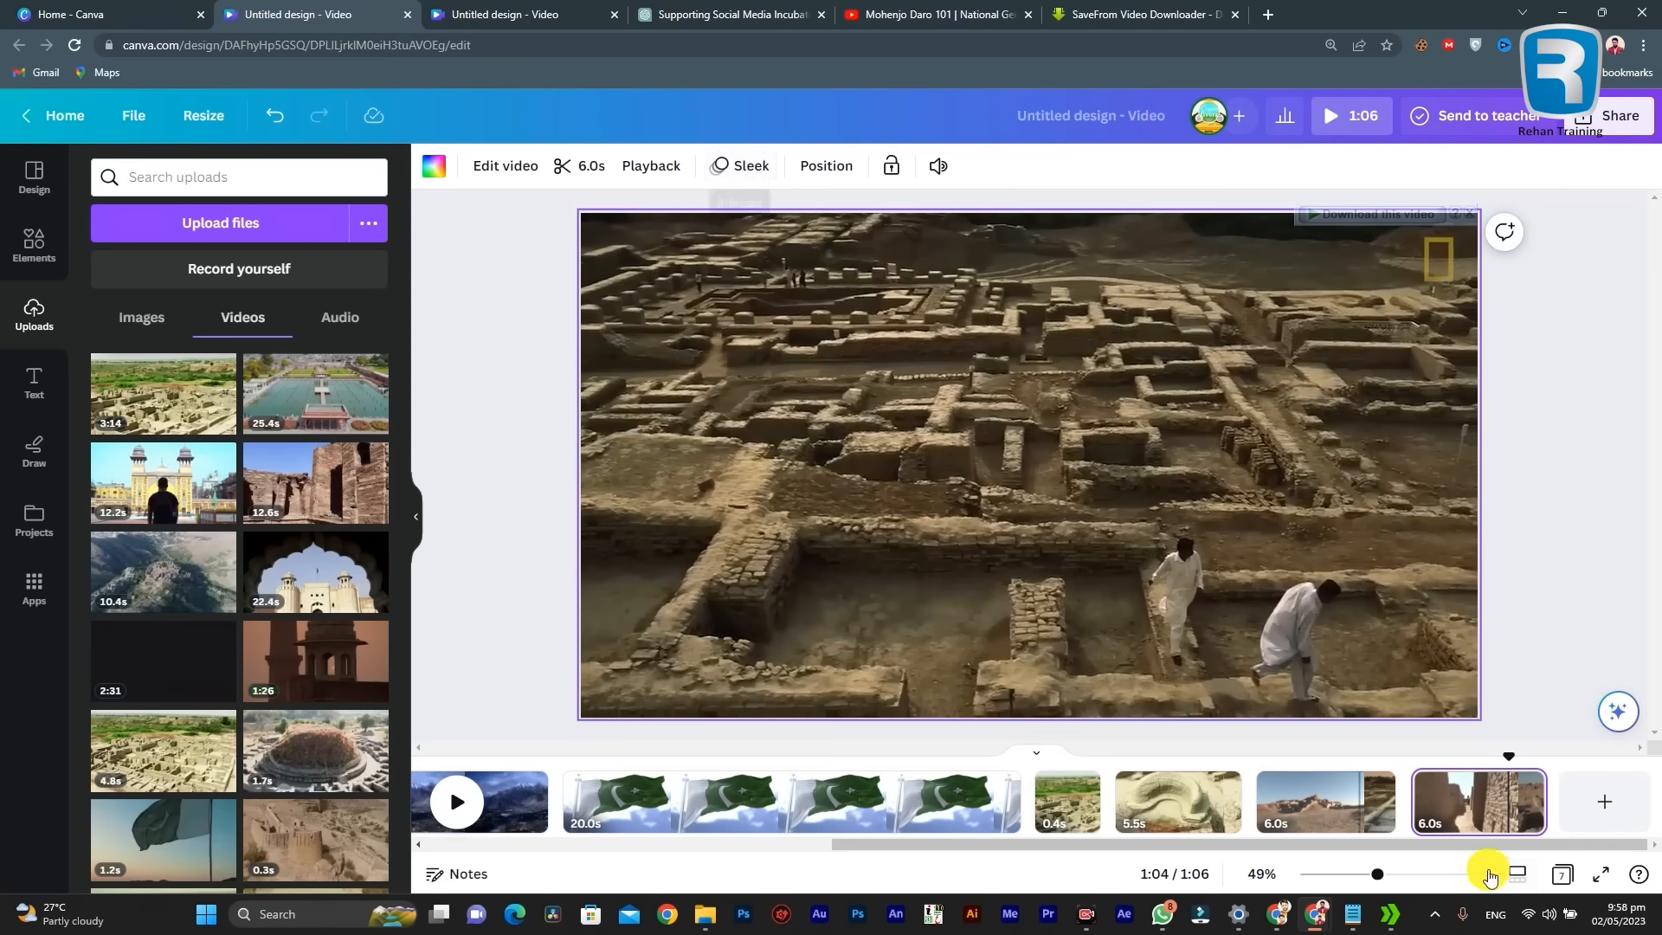
left_click(740, 179)
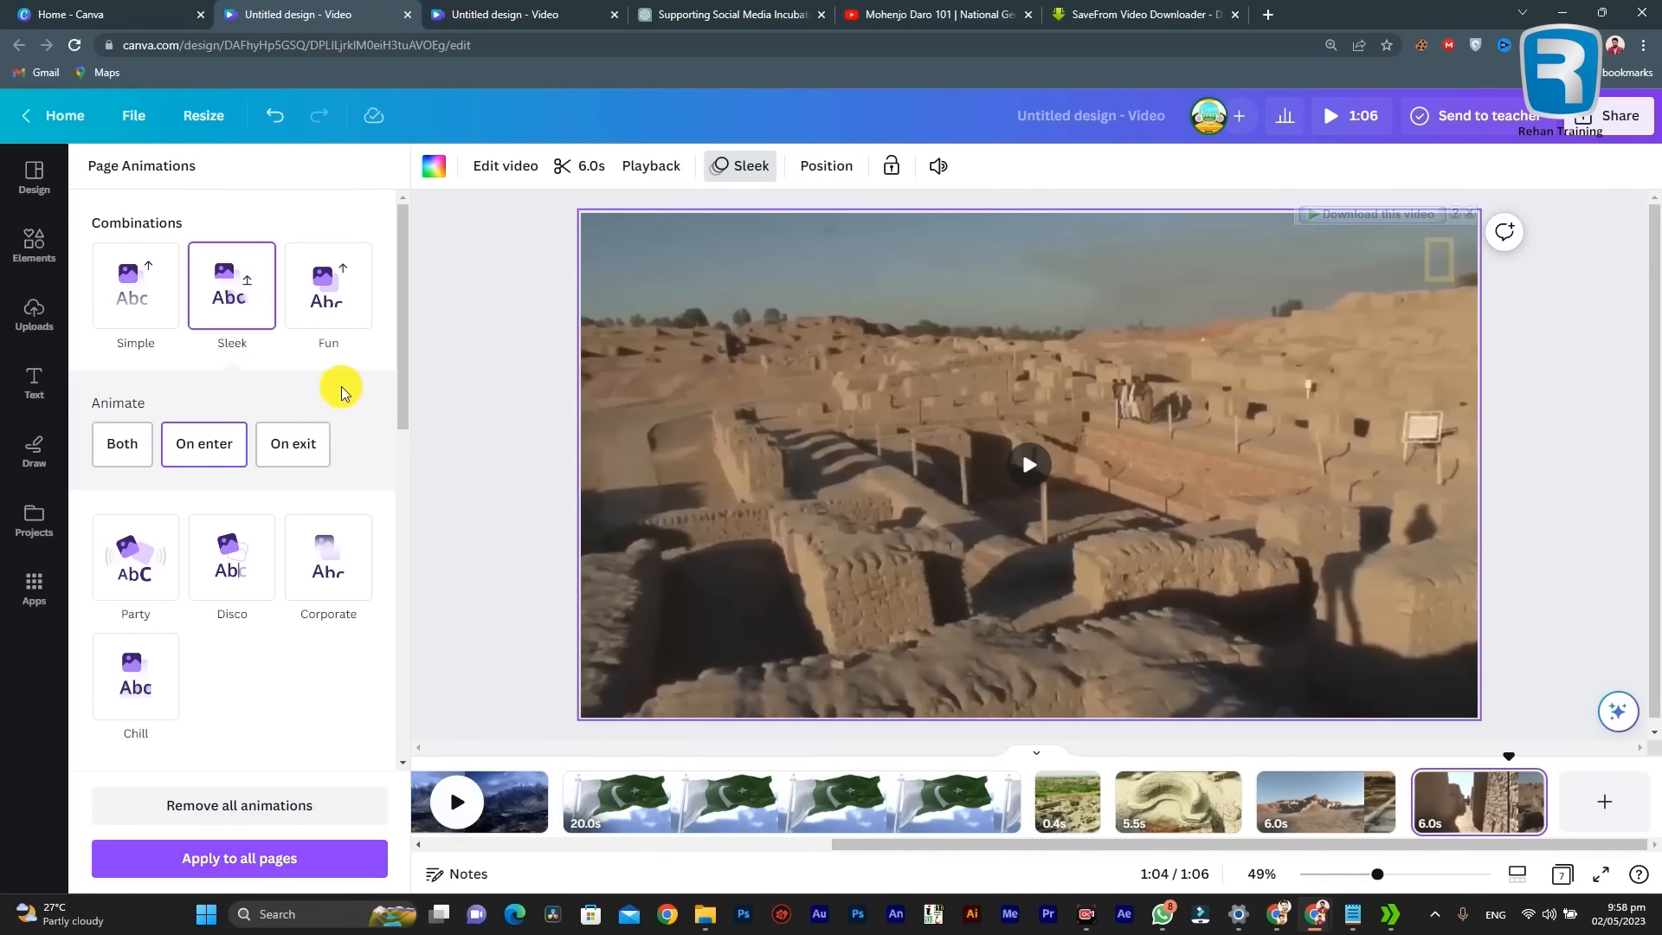
left_click(526, 383)
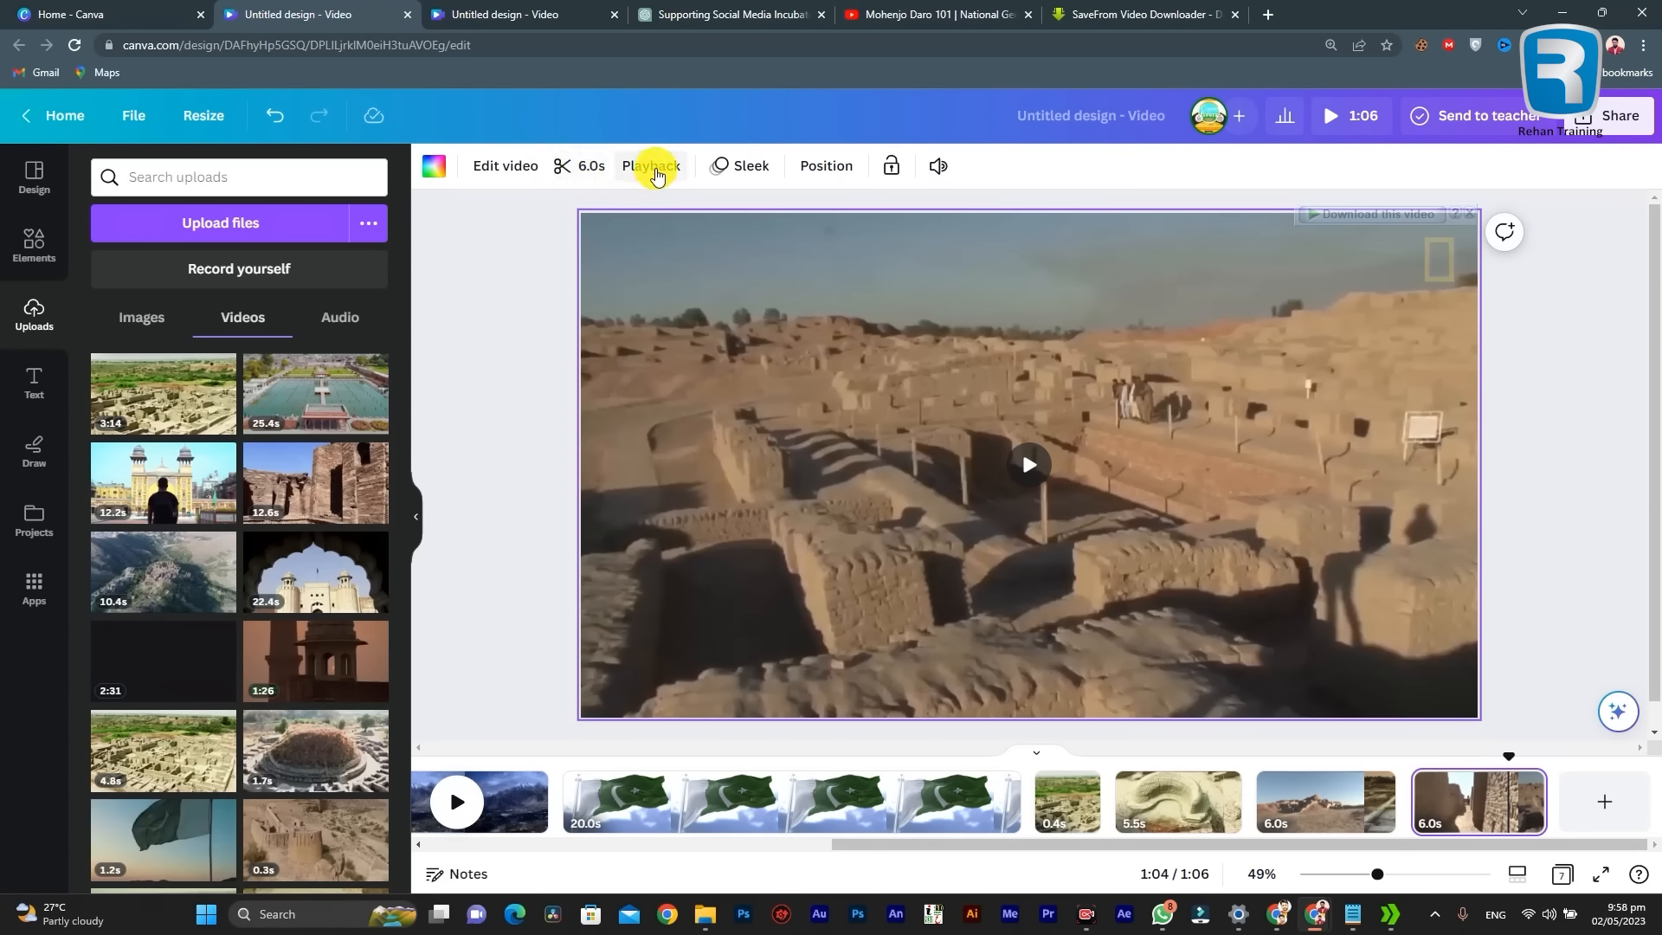
Step: Apply the Photo Zoom page animation to the last ruins page, set to animate on enter and zoom out
left_click(742, 177)
scroll(340, 606, "down", 10)
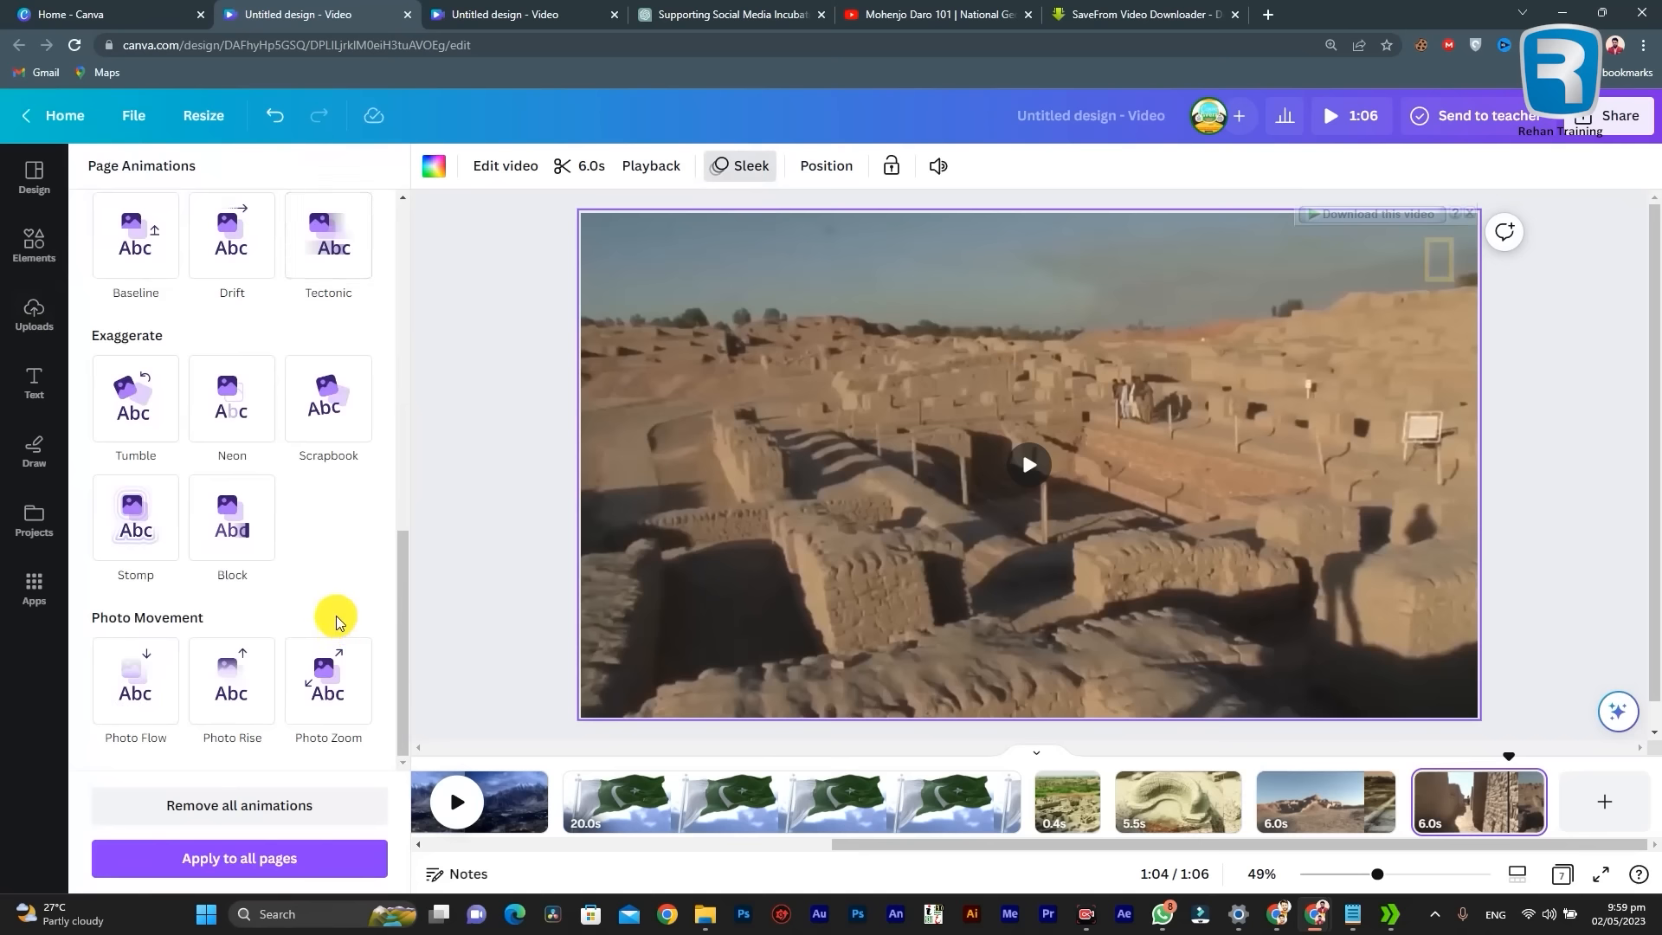
left_click(344, 669)
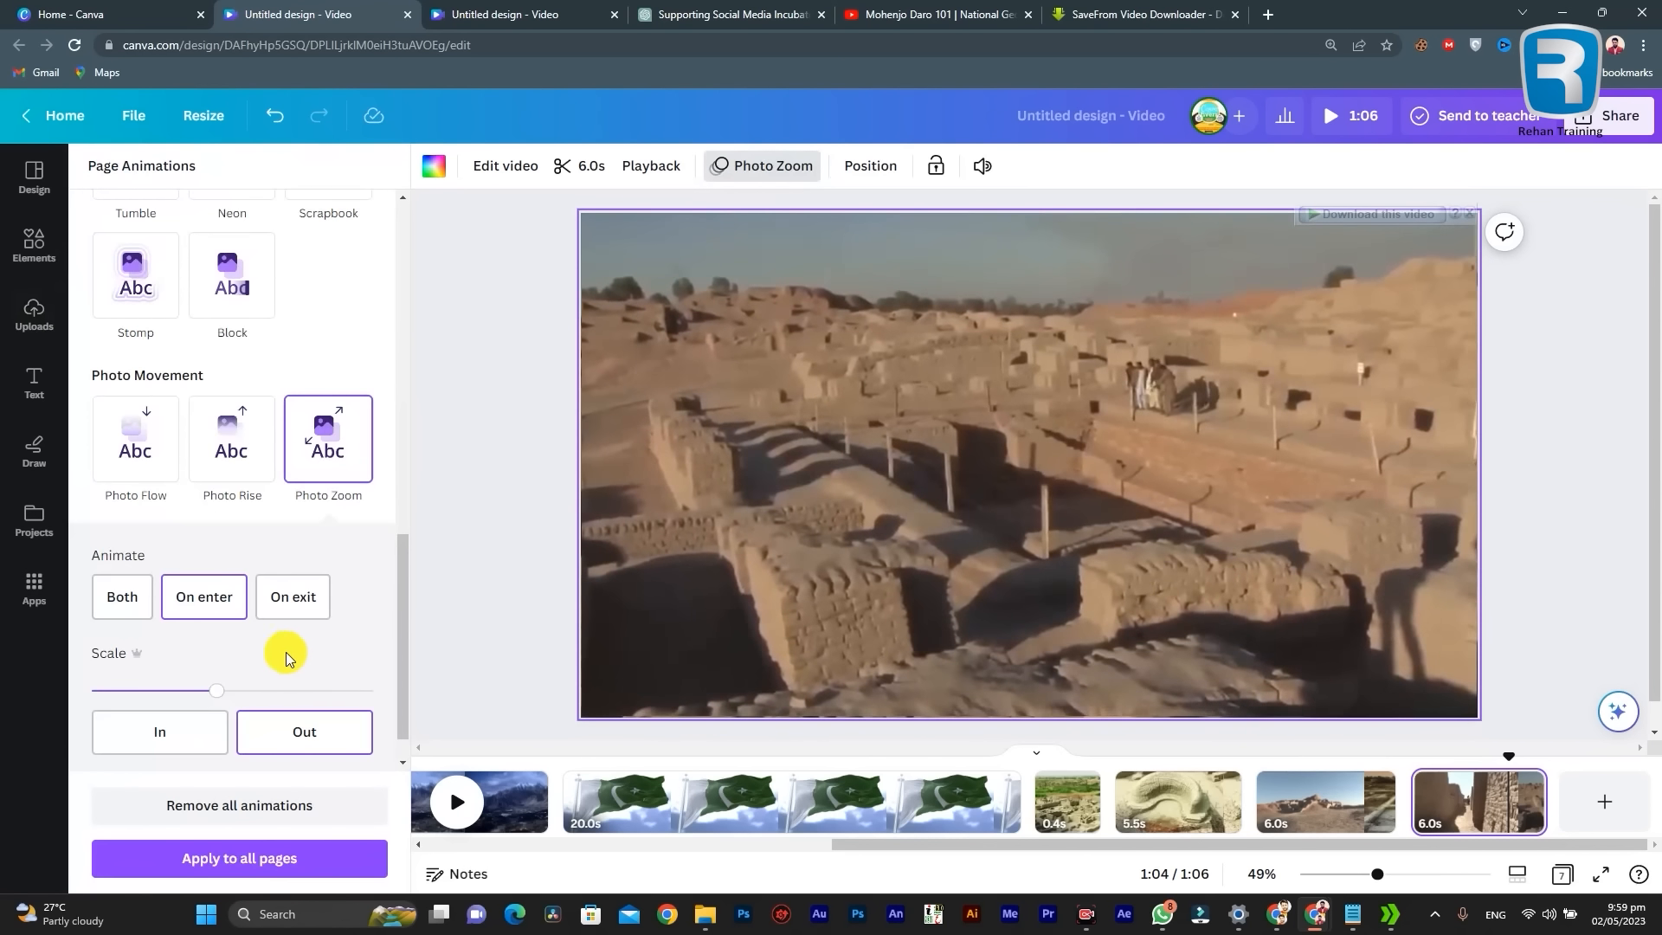
left_click(275, 732)
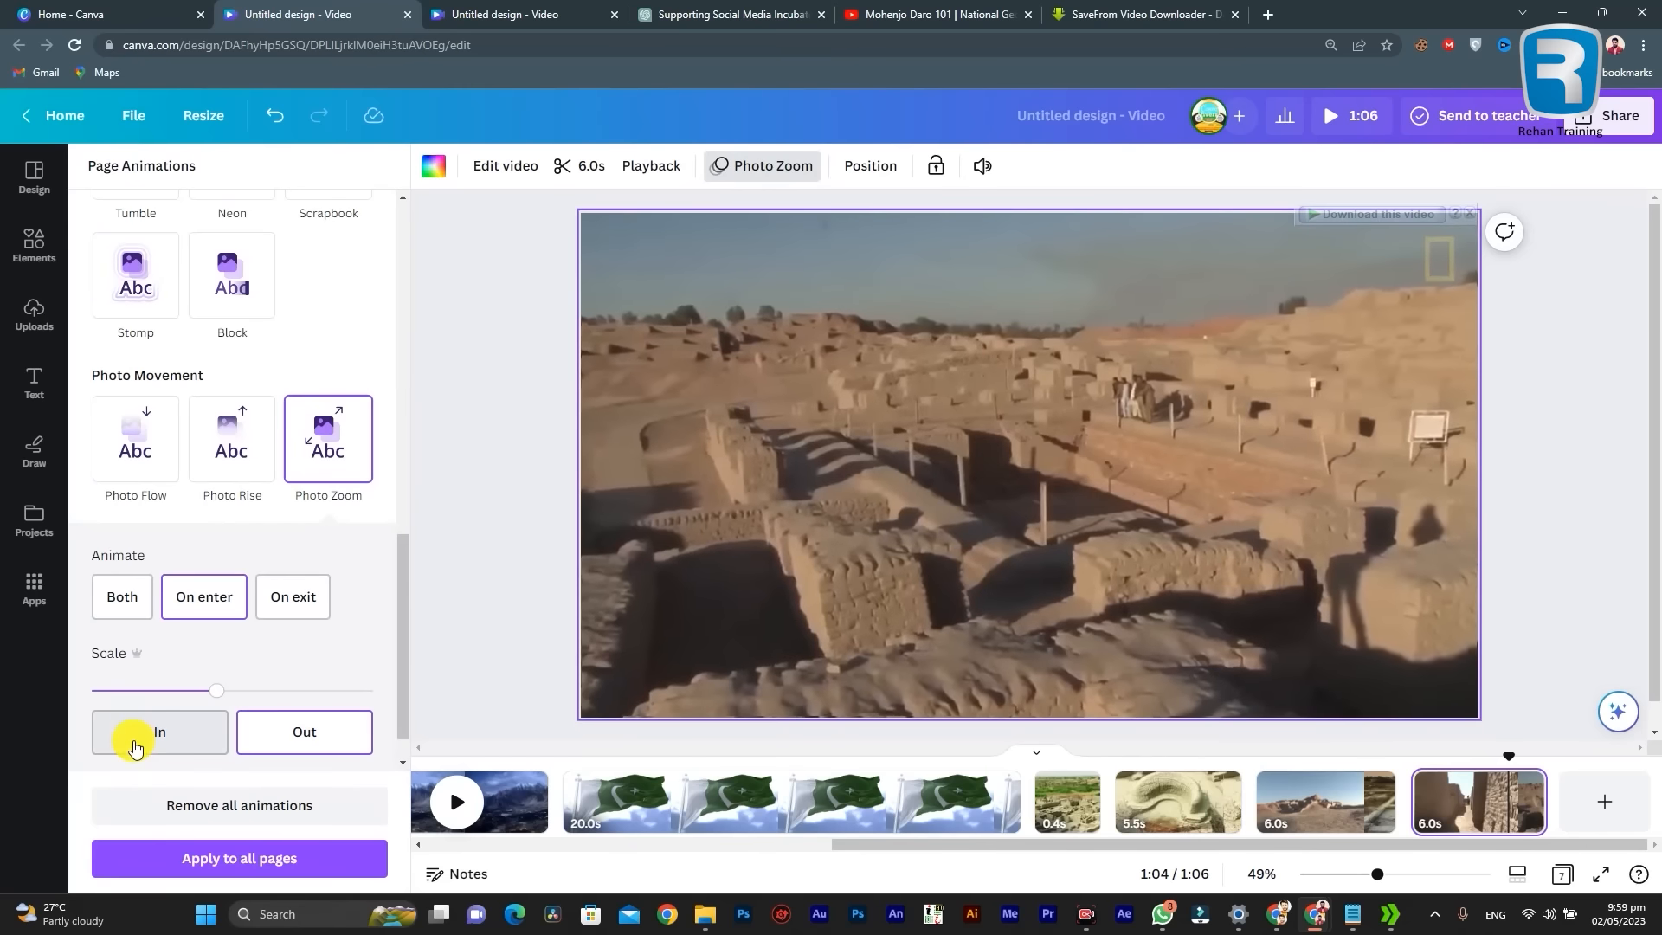
scroll(155, 485, "up", 3)
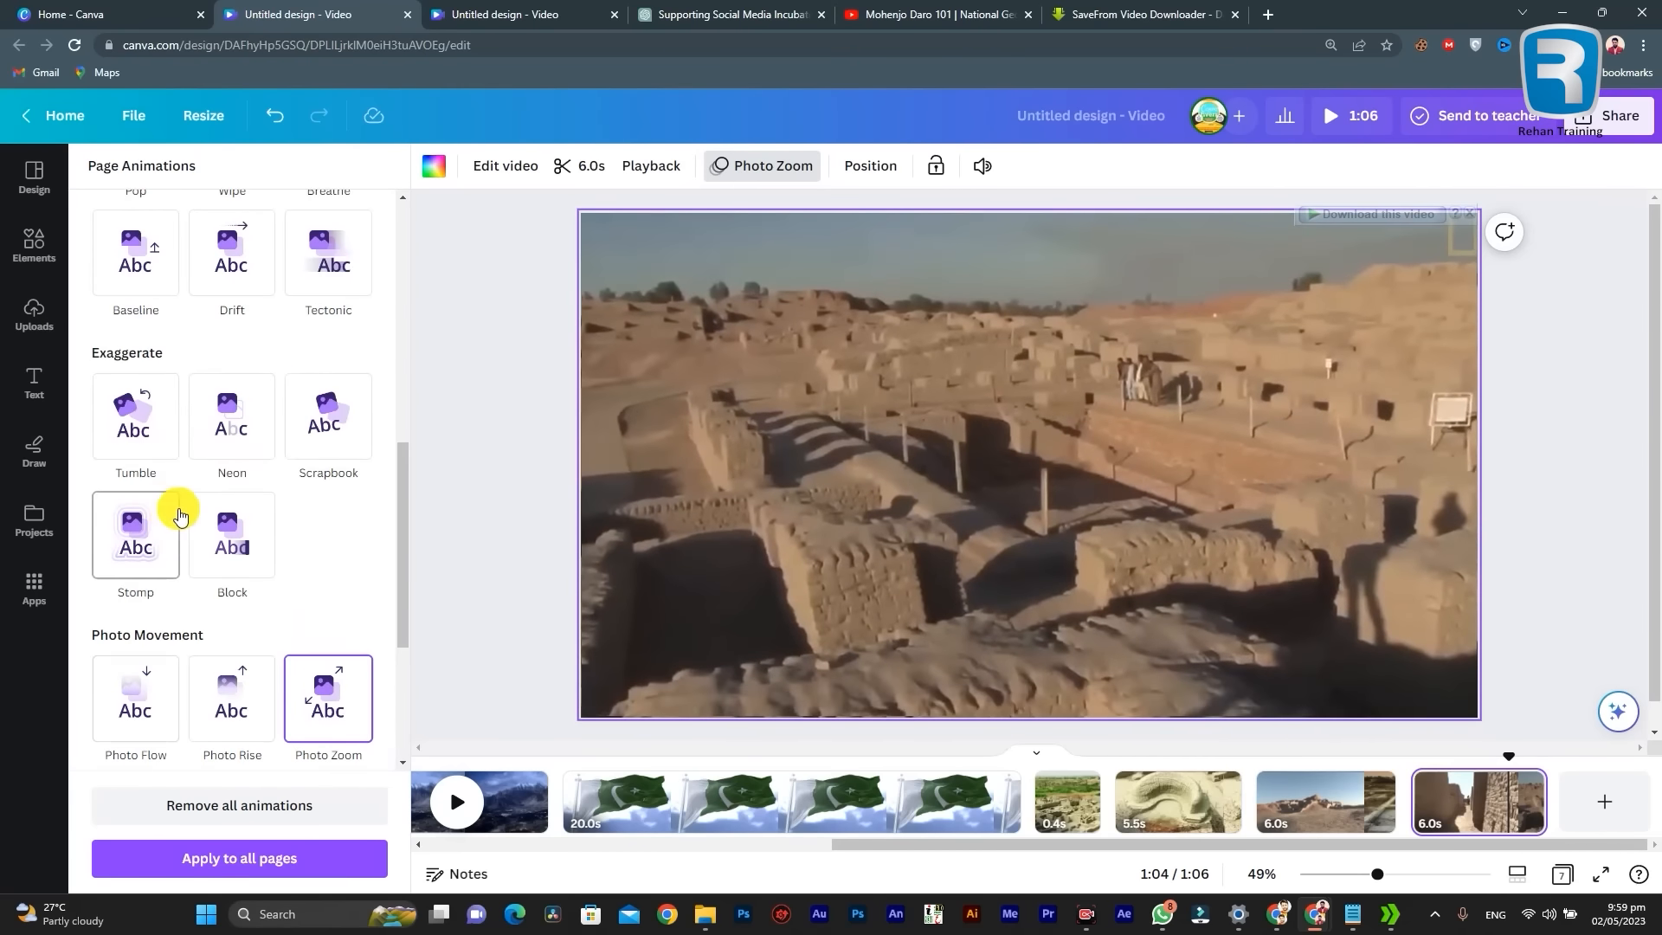
scroll(180, 515, "up", 2)
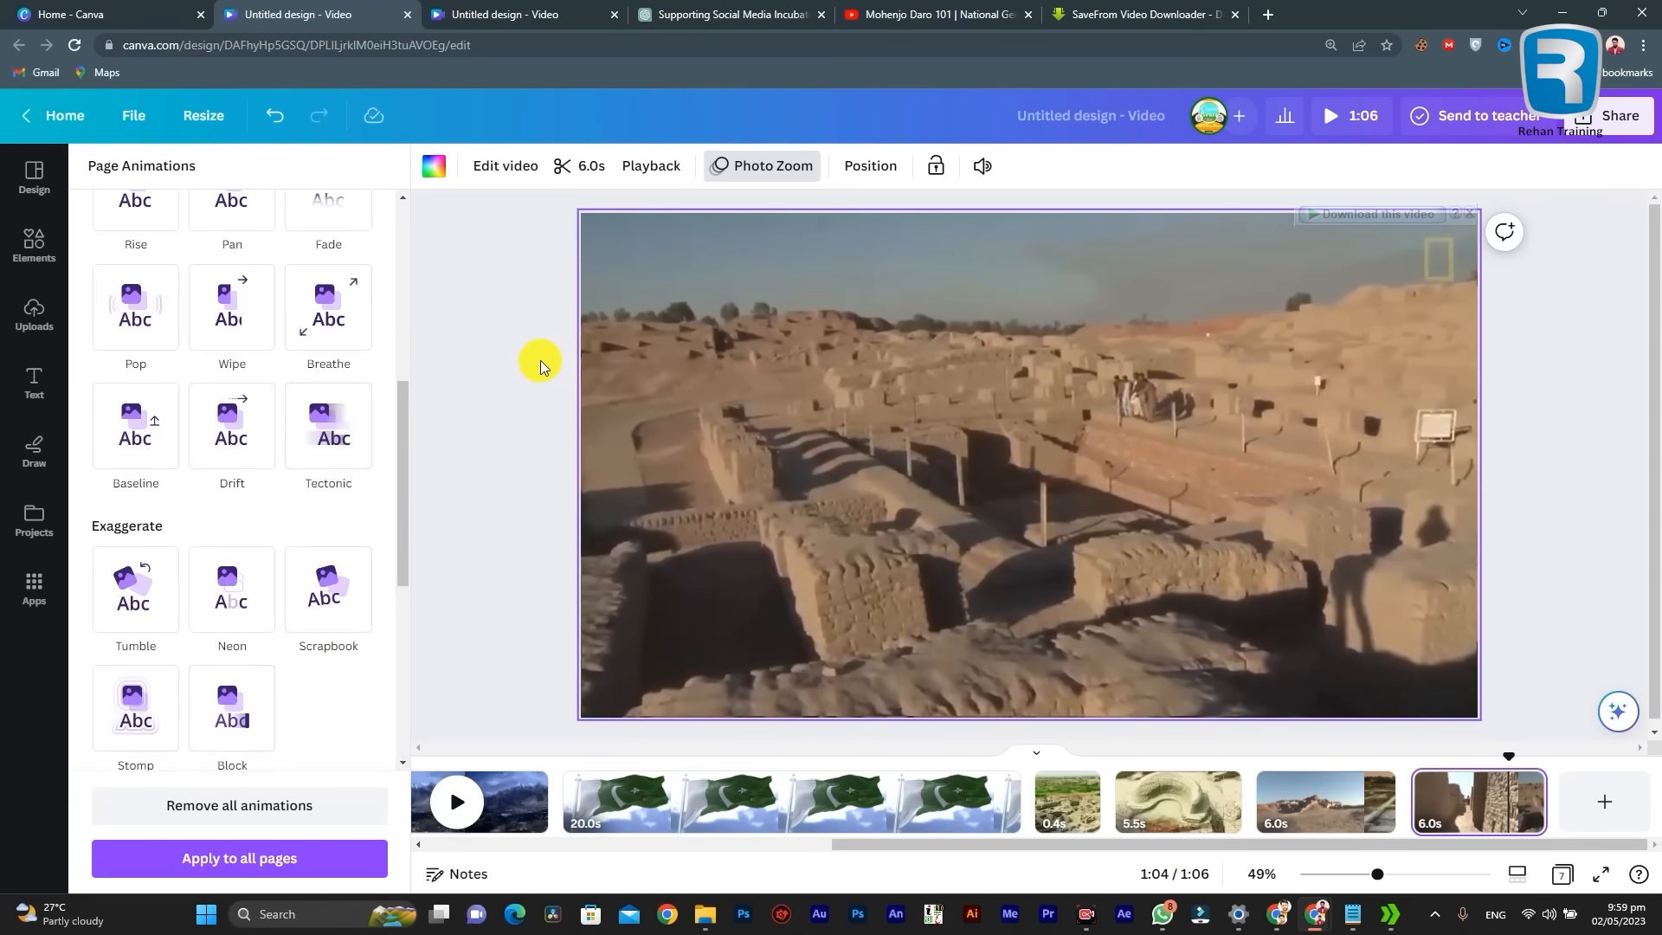
left_click(540, 364)
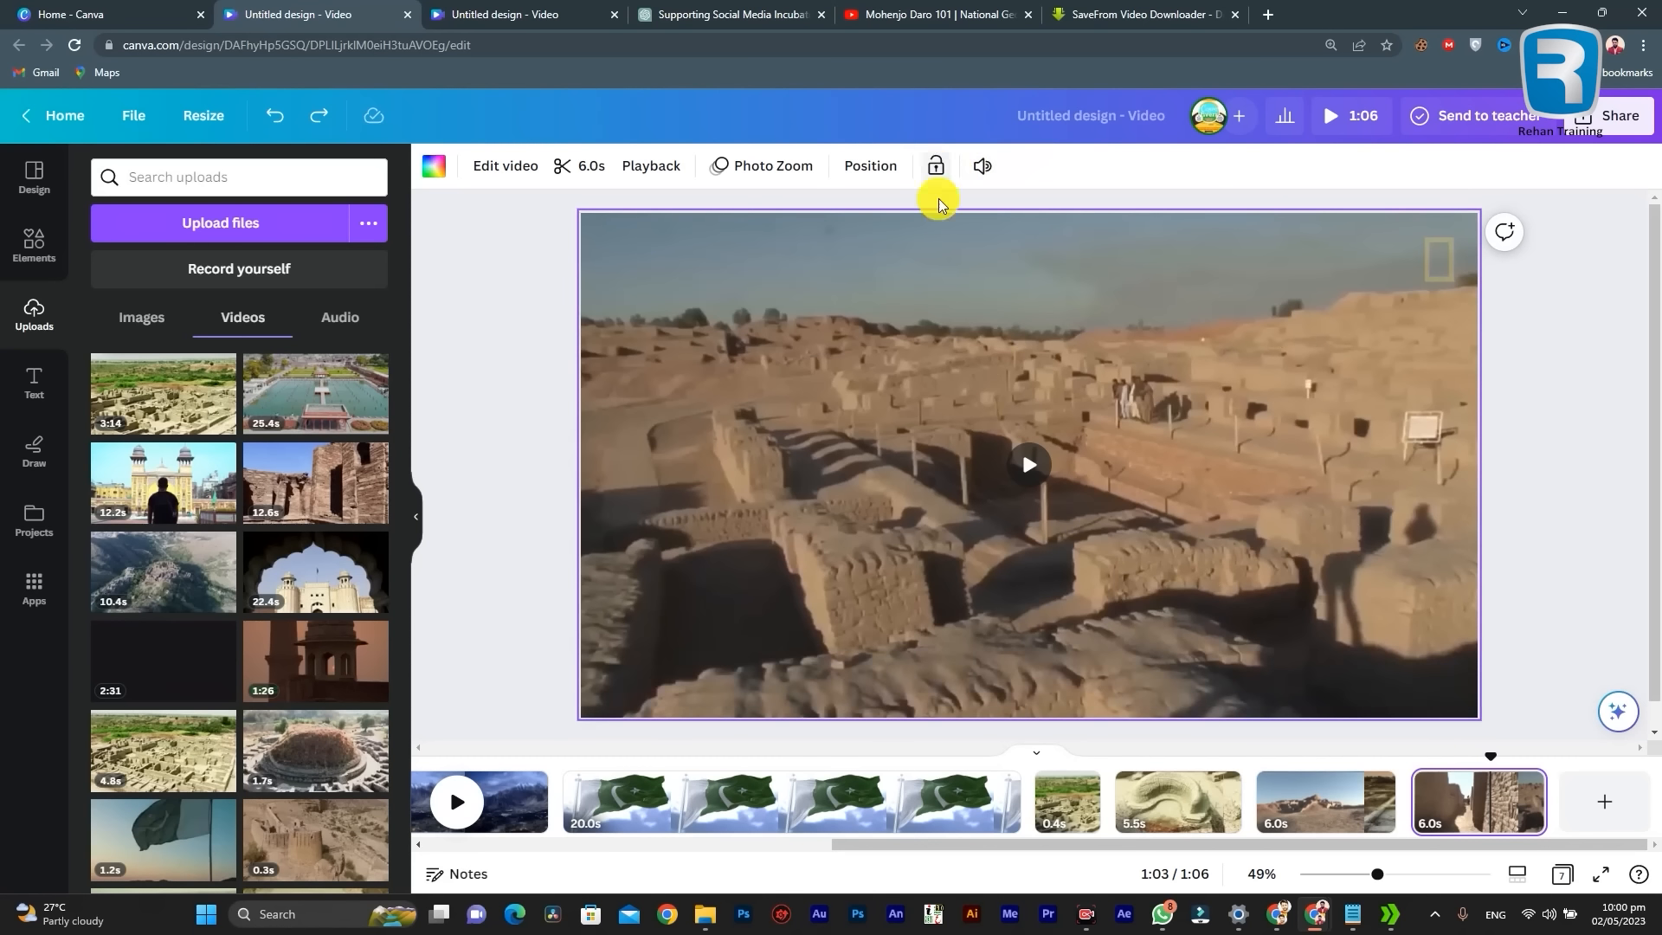
Step: Select the ruins video on the last page and view the actions available for it
key("Delete")
left_click(1170, 349)
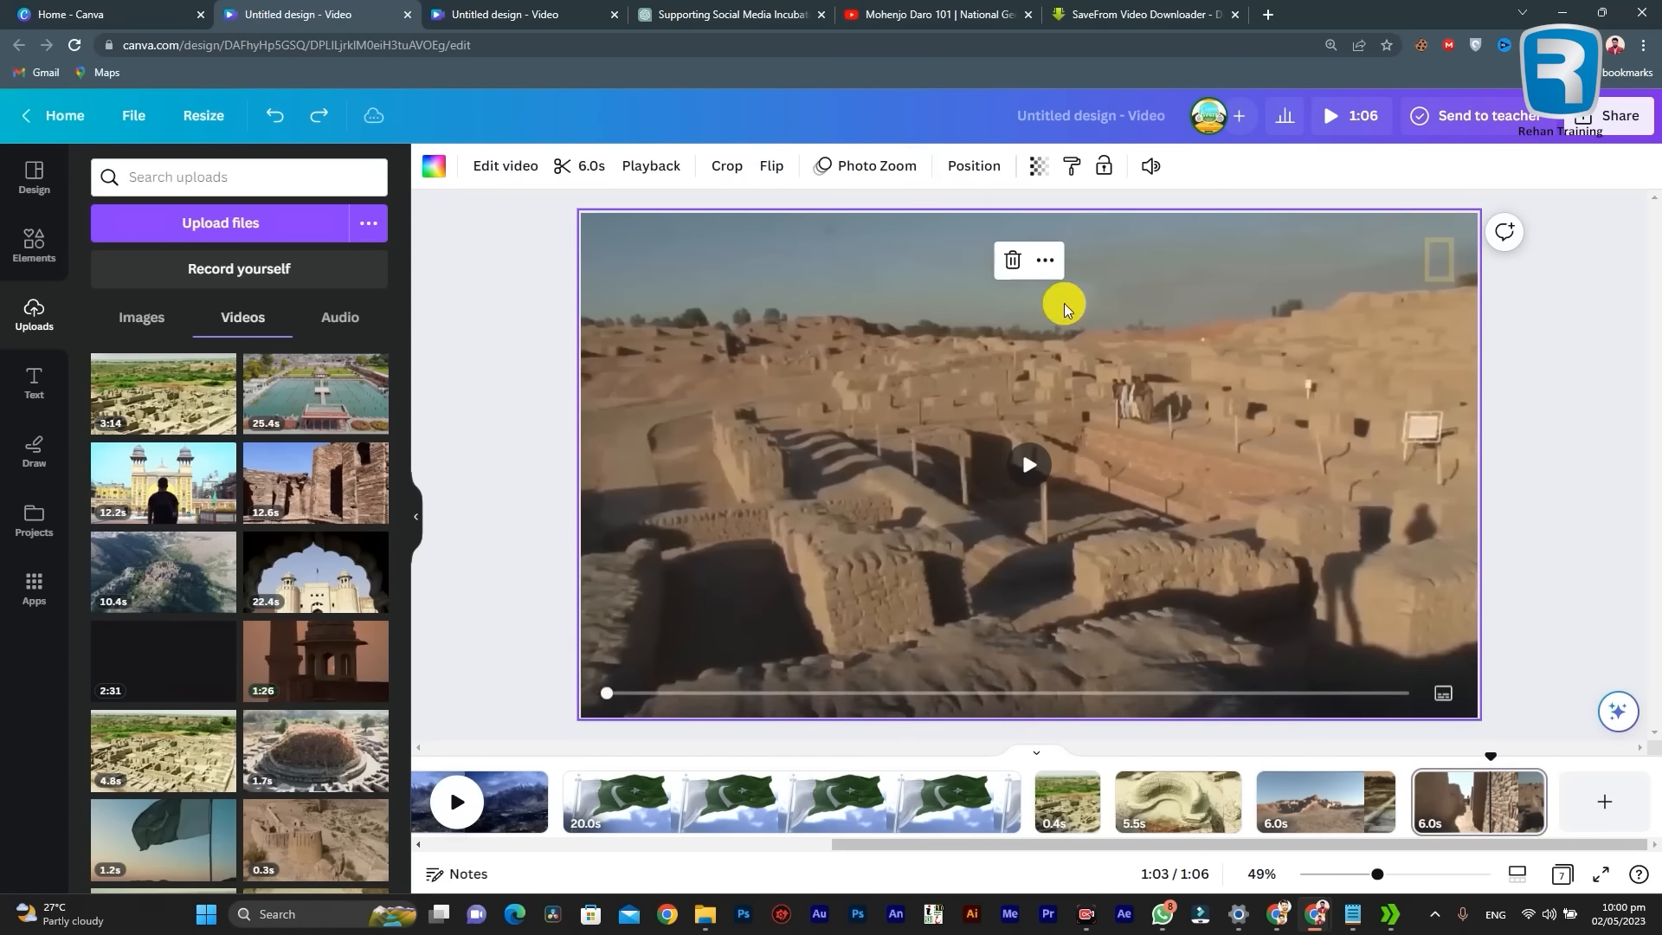
right_click(1198, 396)
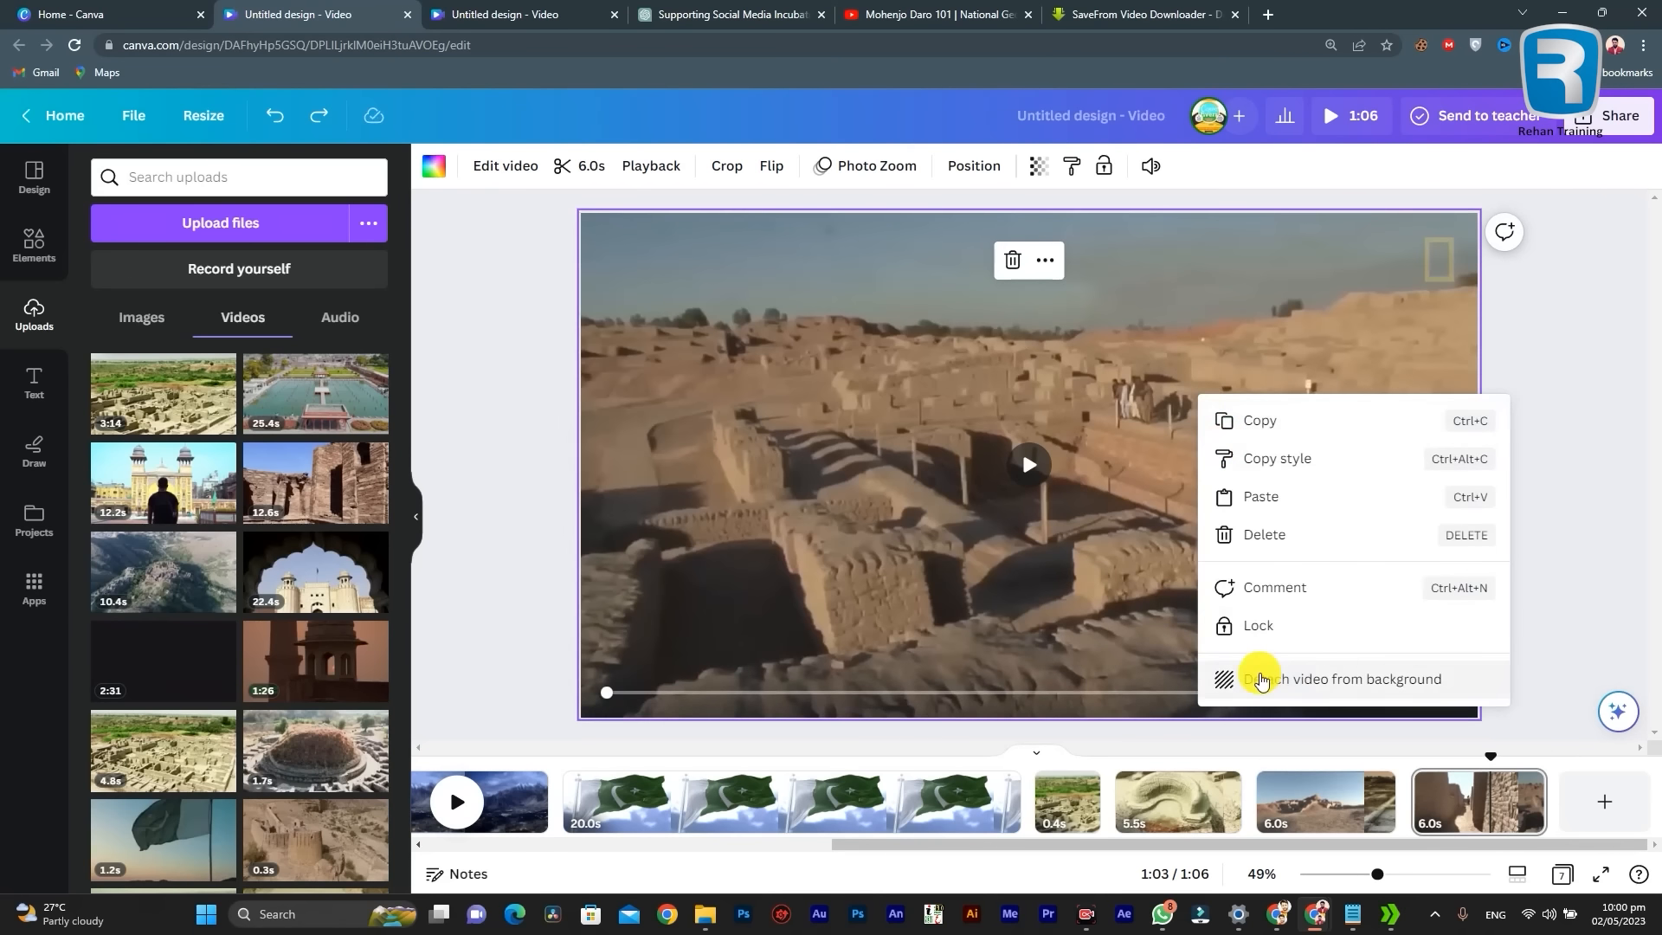
left_click(867, 491)
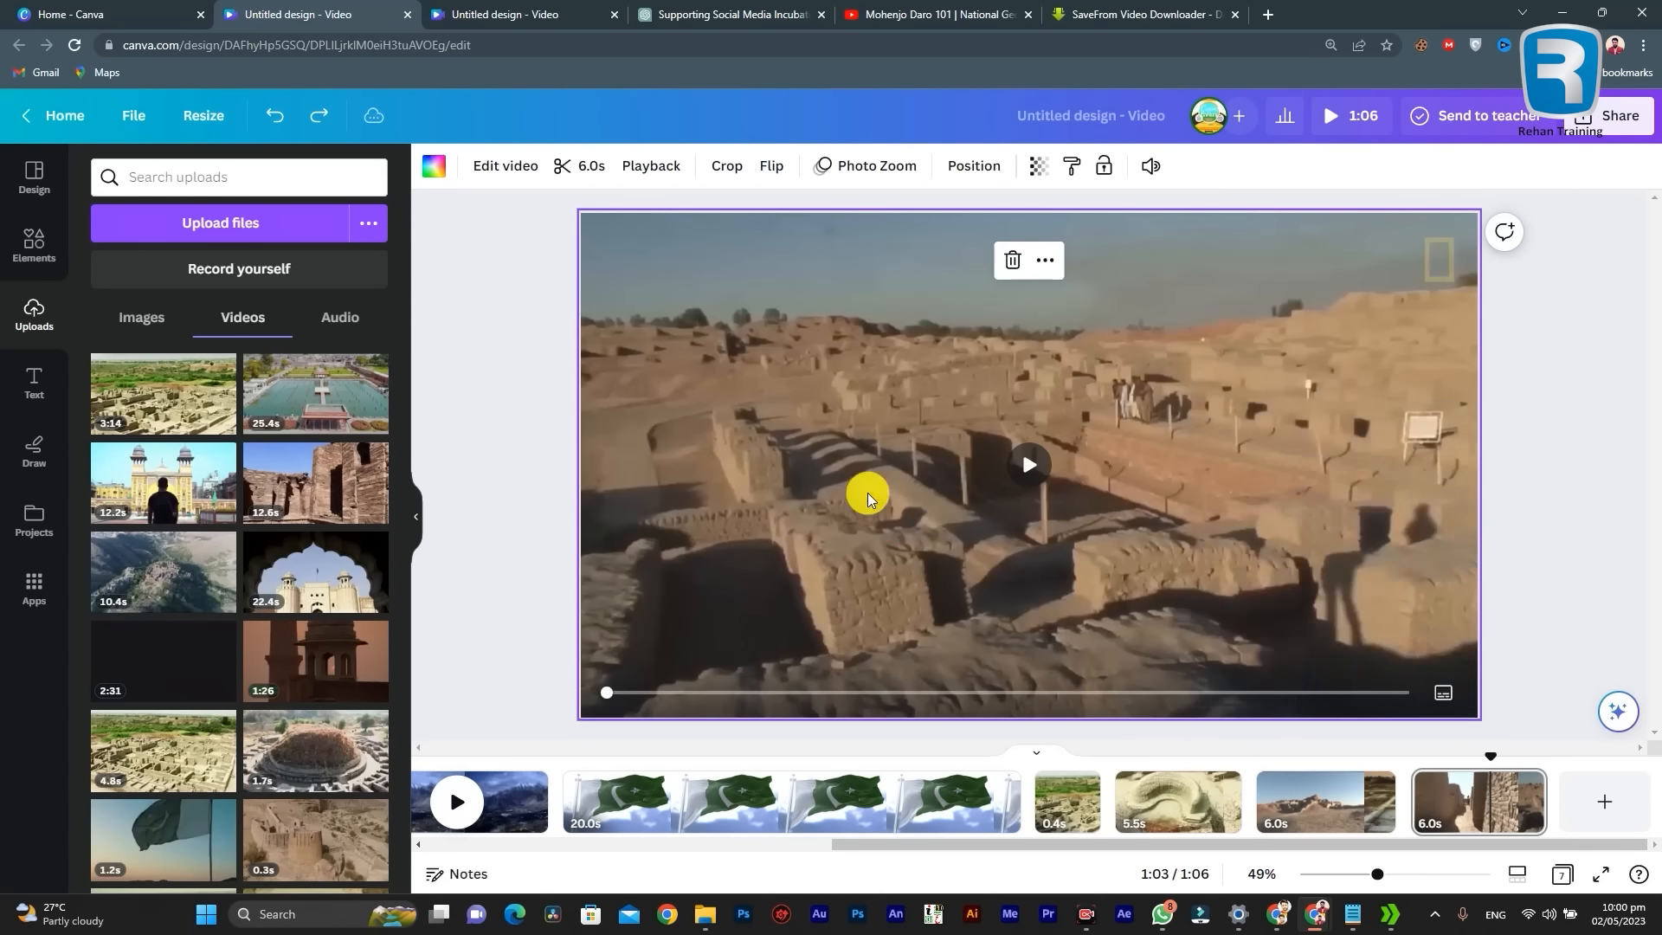
Step: Examine the ruins video's position settings, covering all layers, overlapping layers and the arrange options
left_click(960, 164)
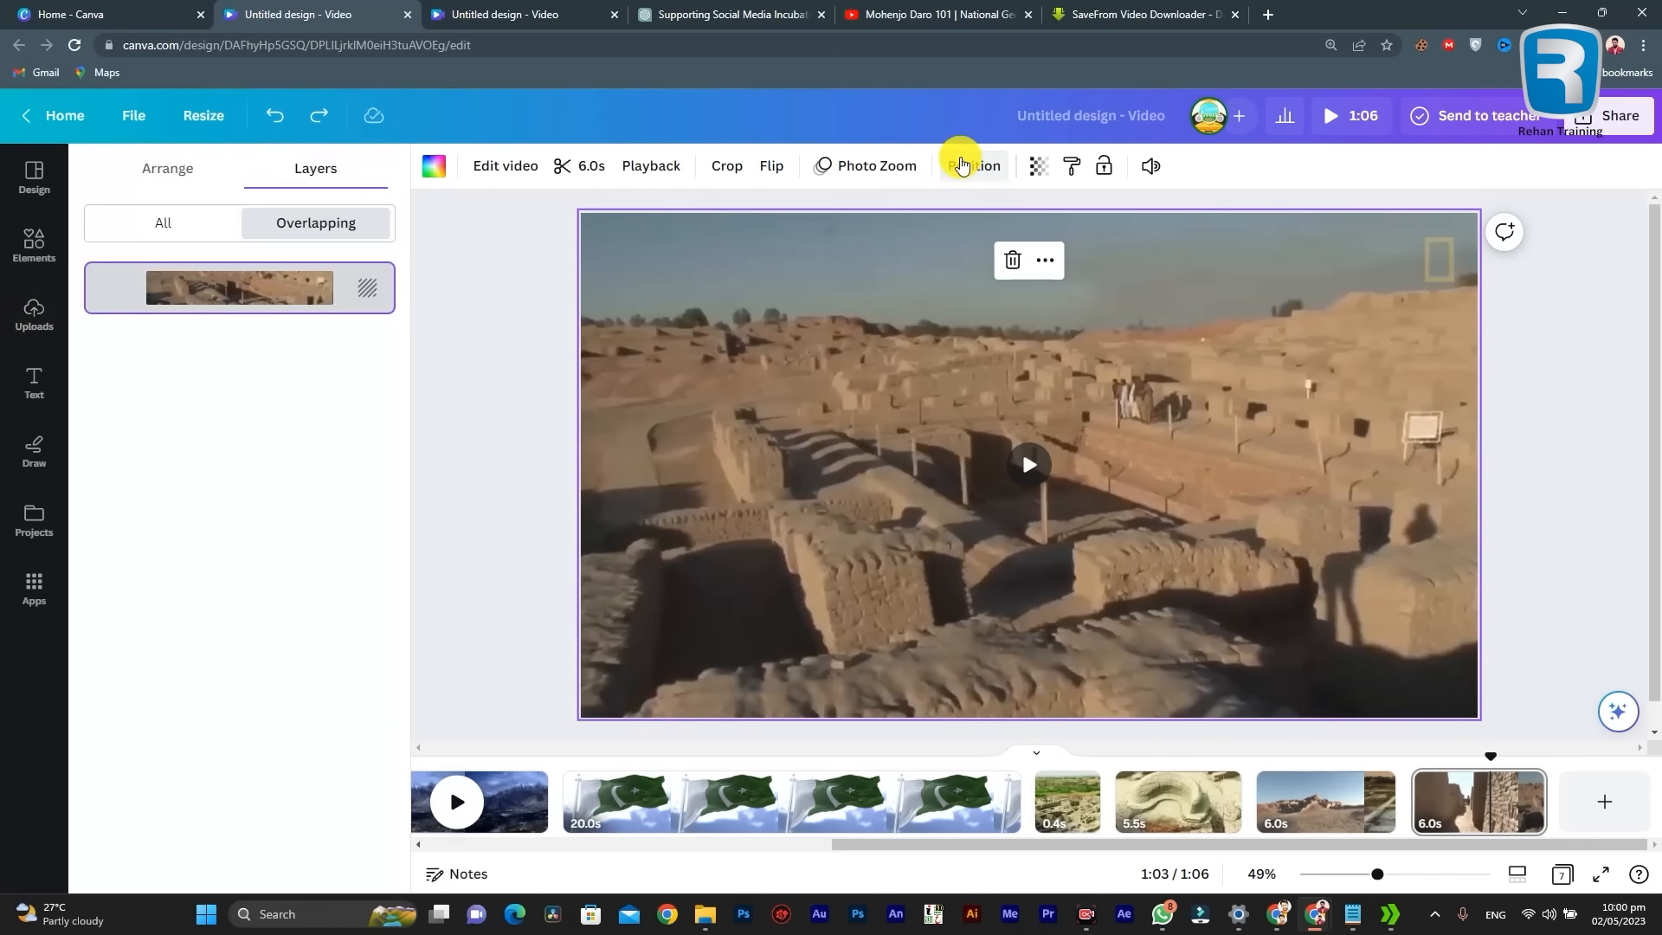
left_click(164, 225)
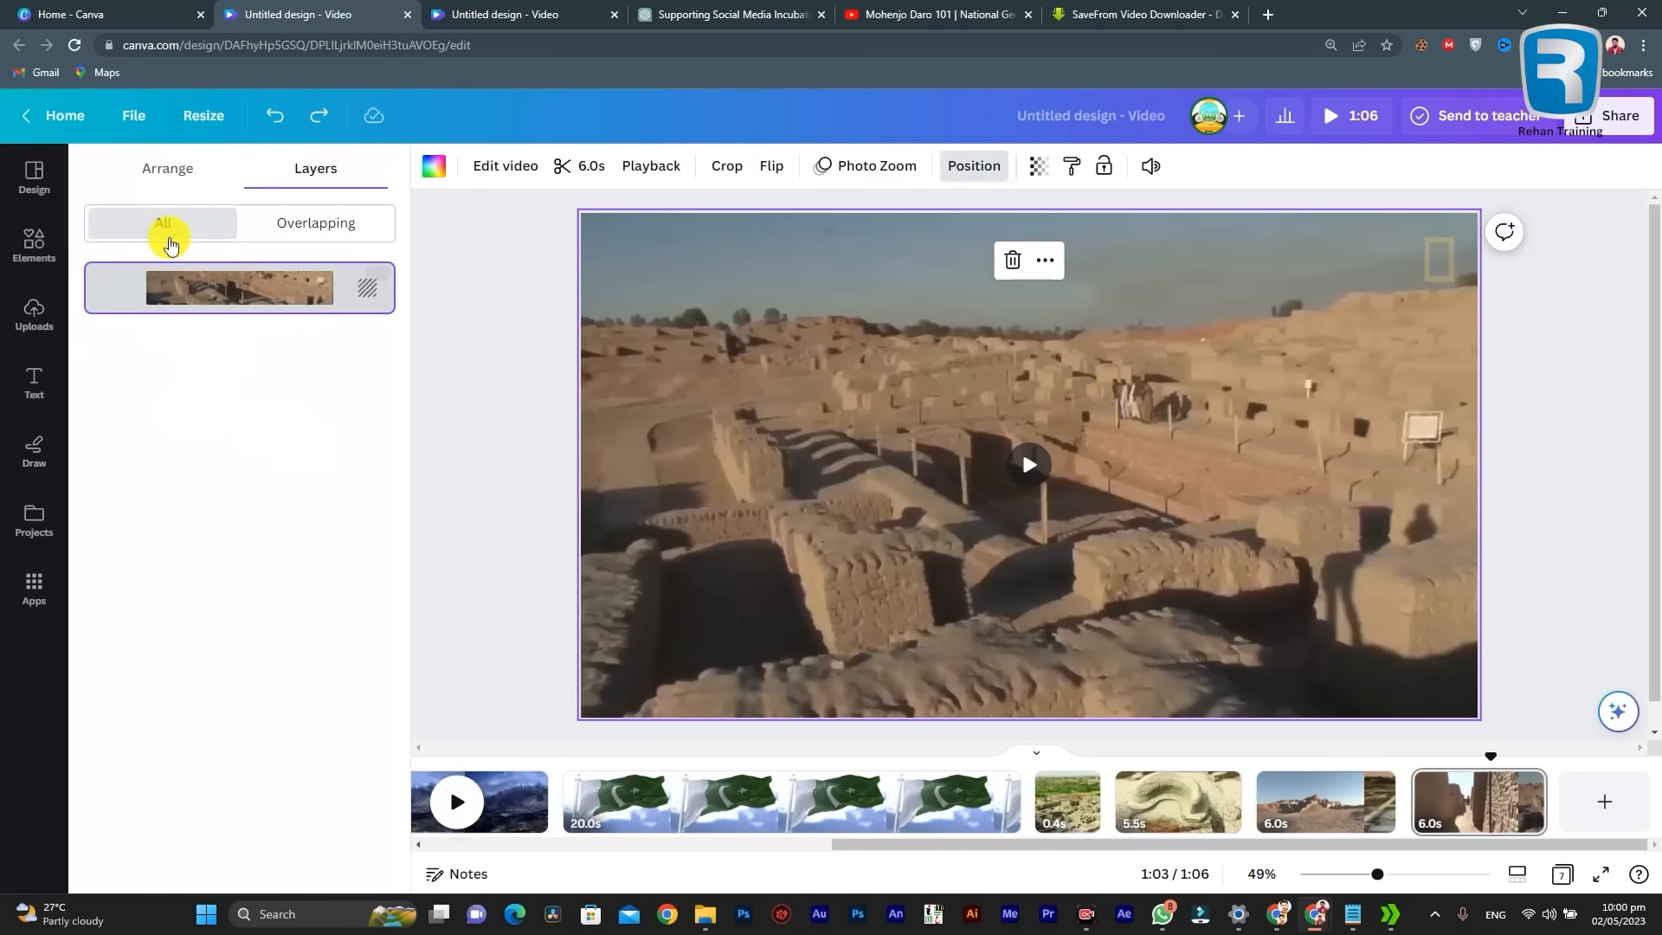
left_click(291, 227)
left_click(167, 168)
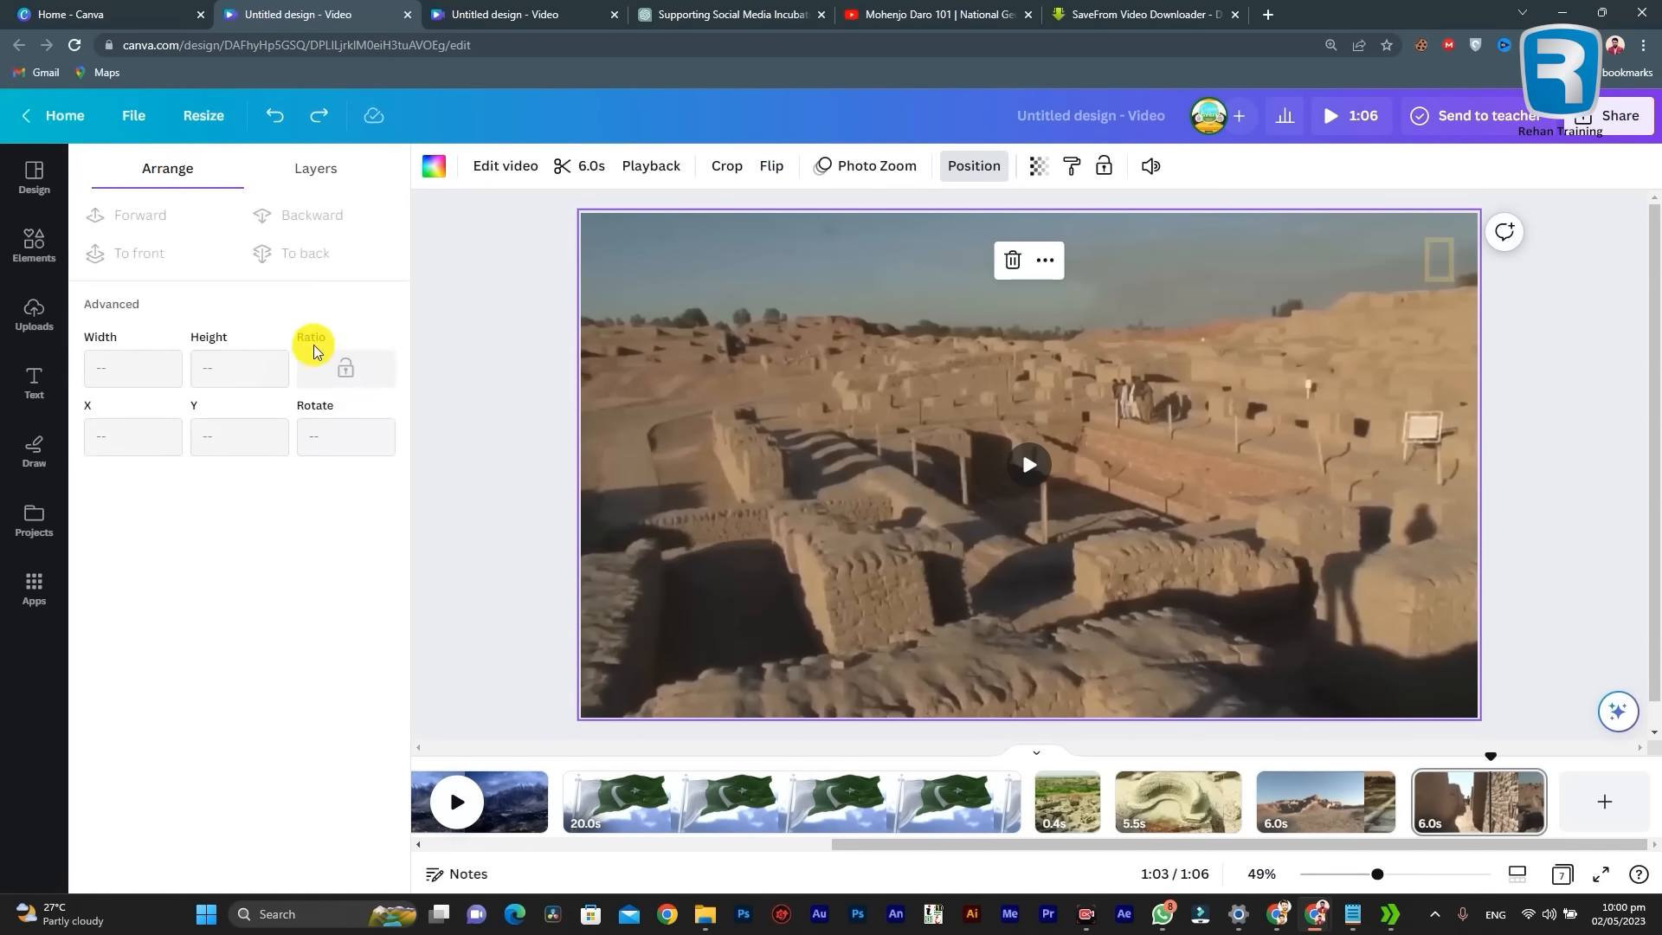
Step: Detach the last page's ruins video from the background with its arrange settings shown
left_click(23, 333)
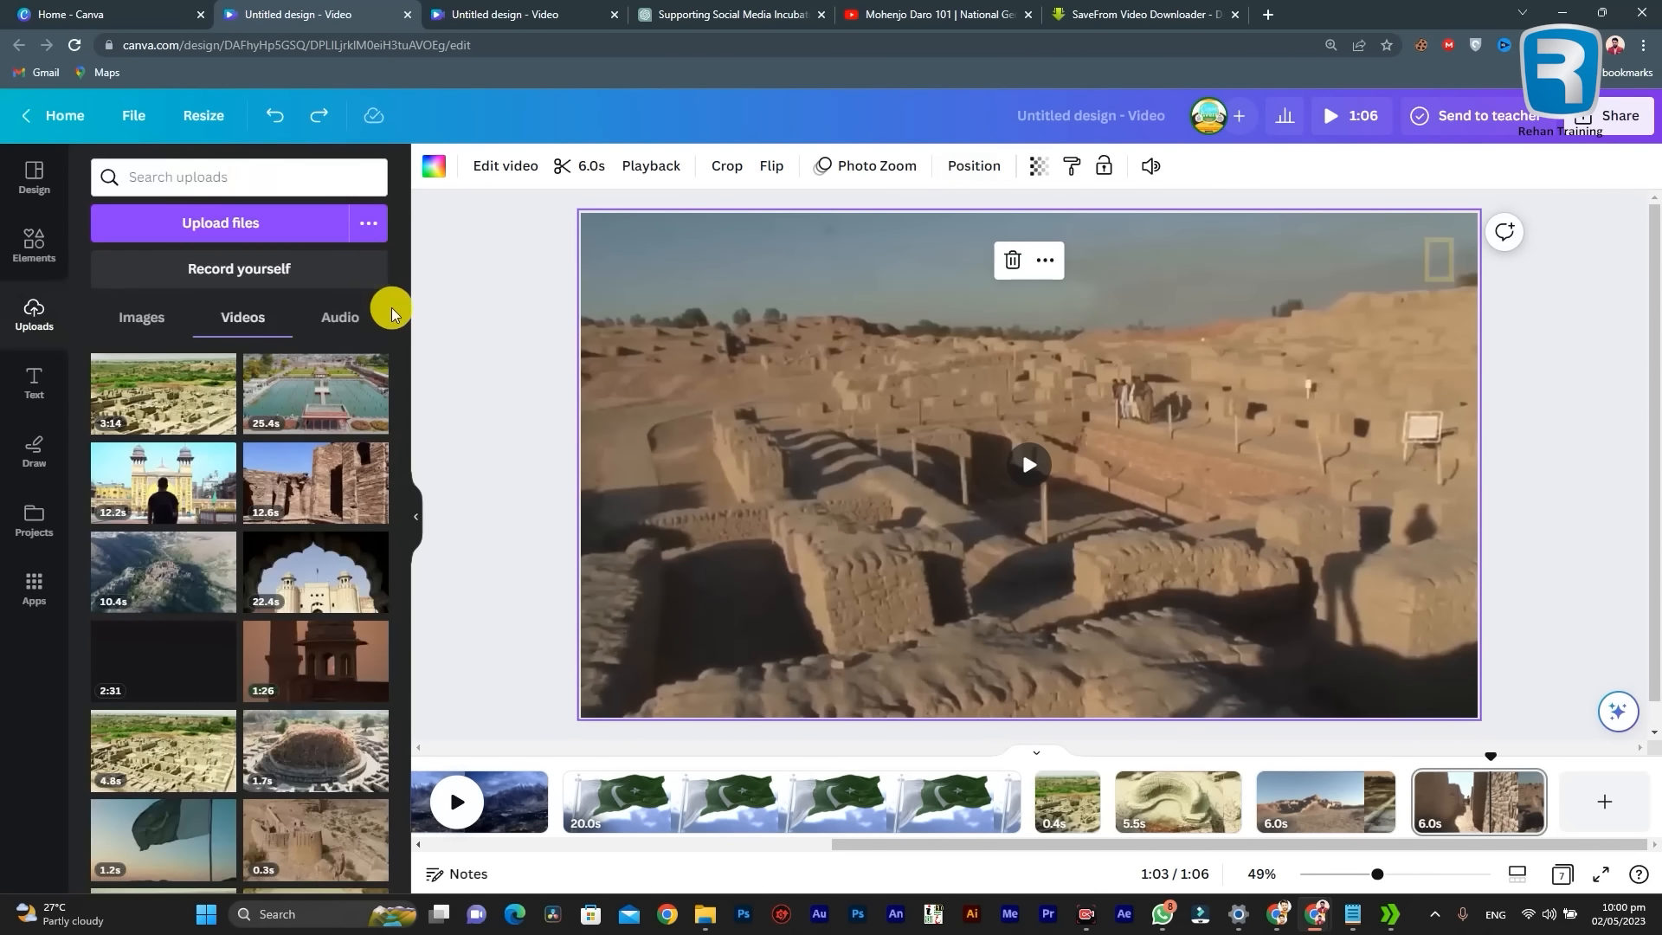
left_click(971, 167)
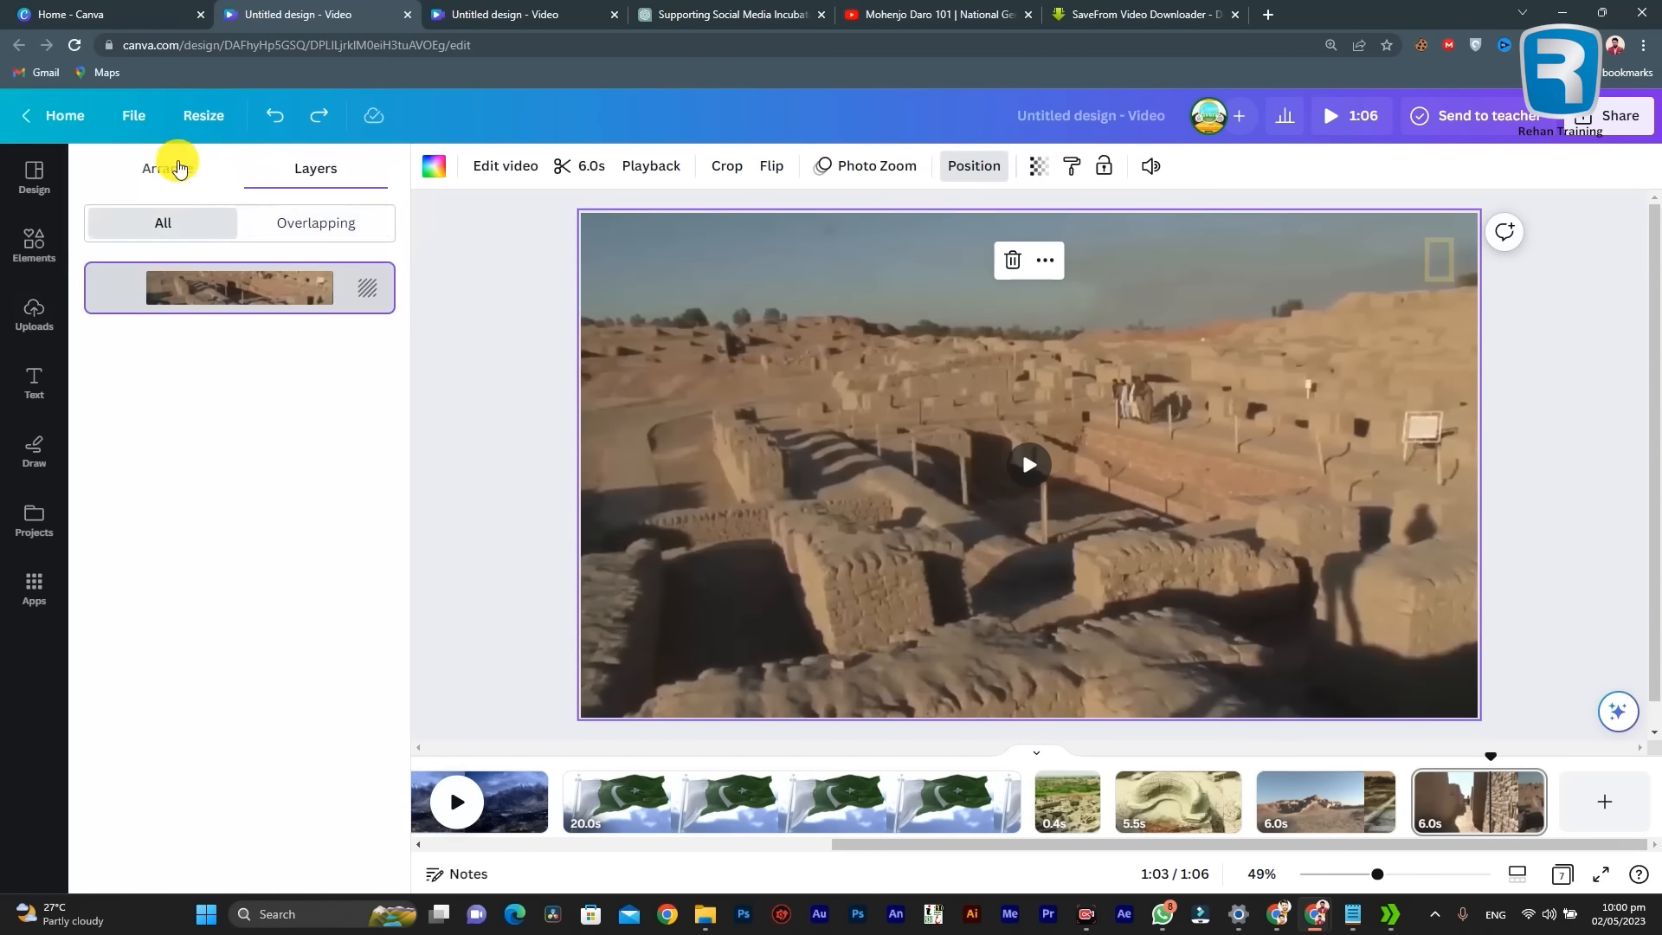
left_click(171, 165)
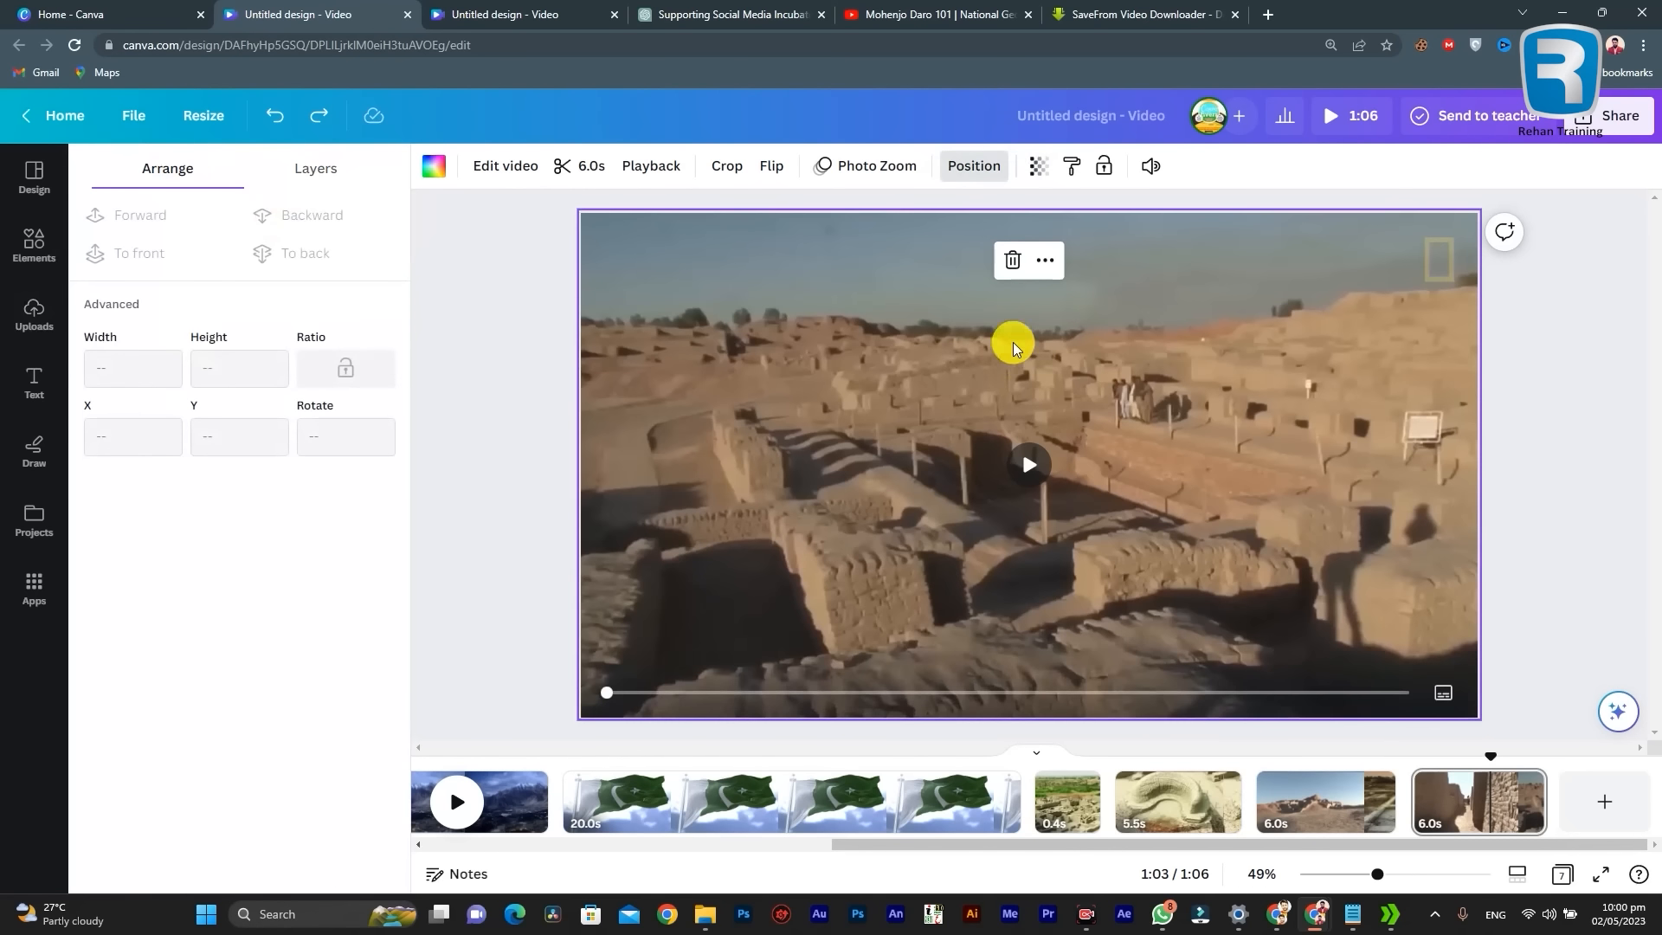
right_click(1070, 422)
left_click(1132, 706)
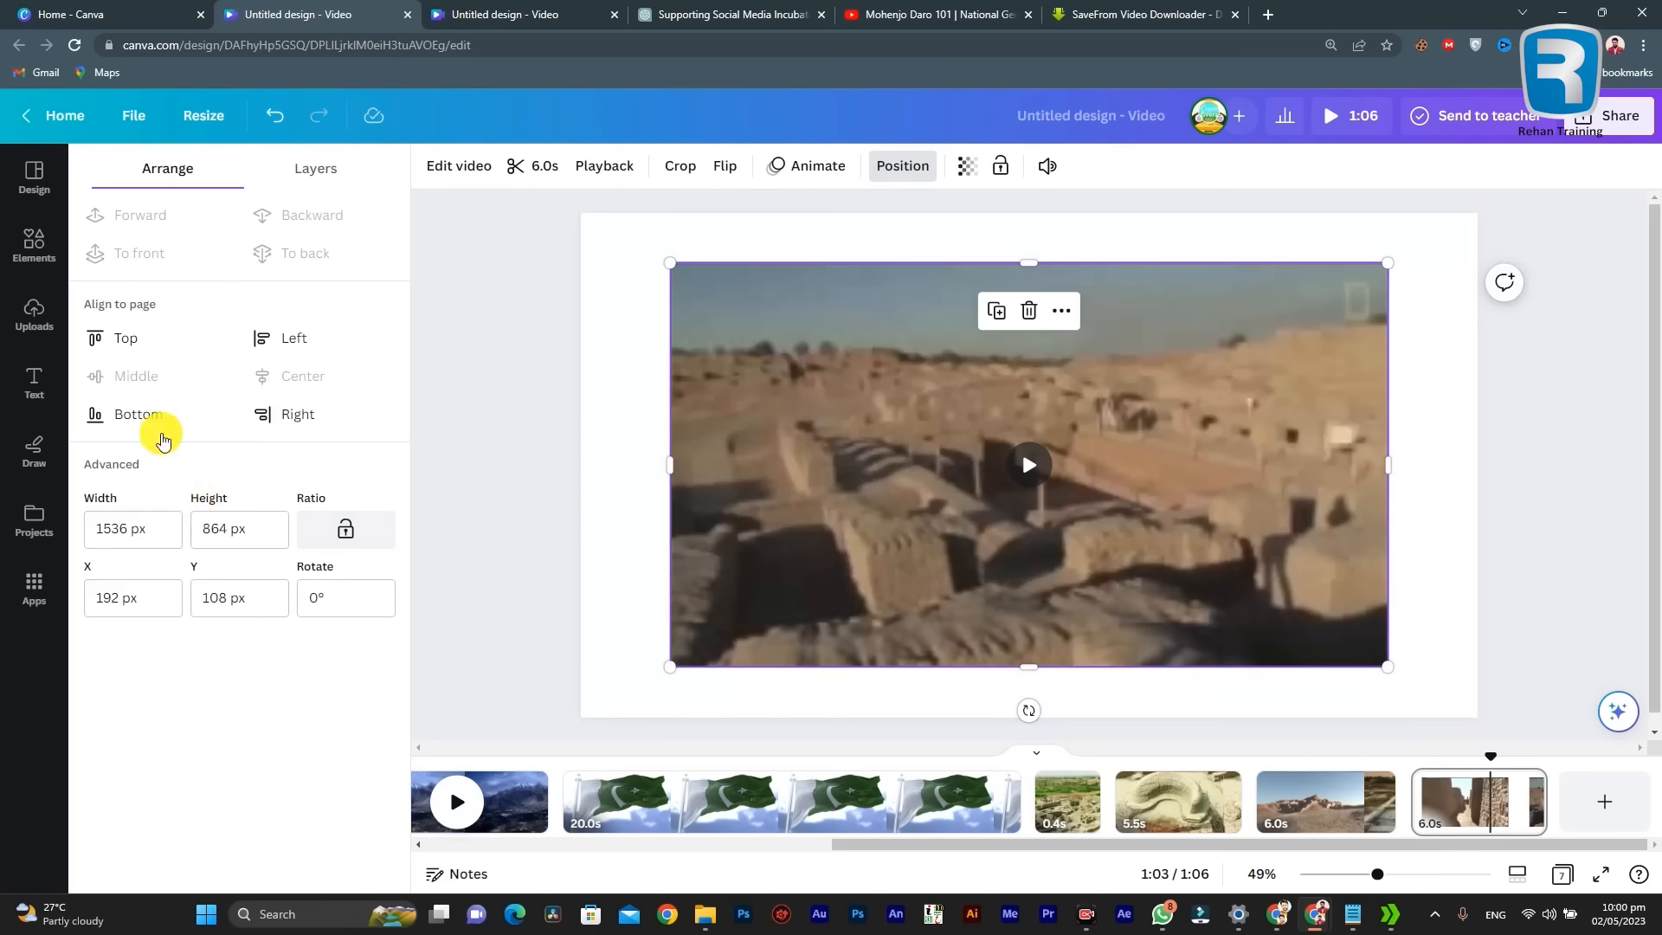
Step: Enlarge the detached ruins video freely from two opposite corners to about 1875 × 1055 px
left_click(204, 527)
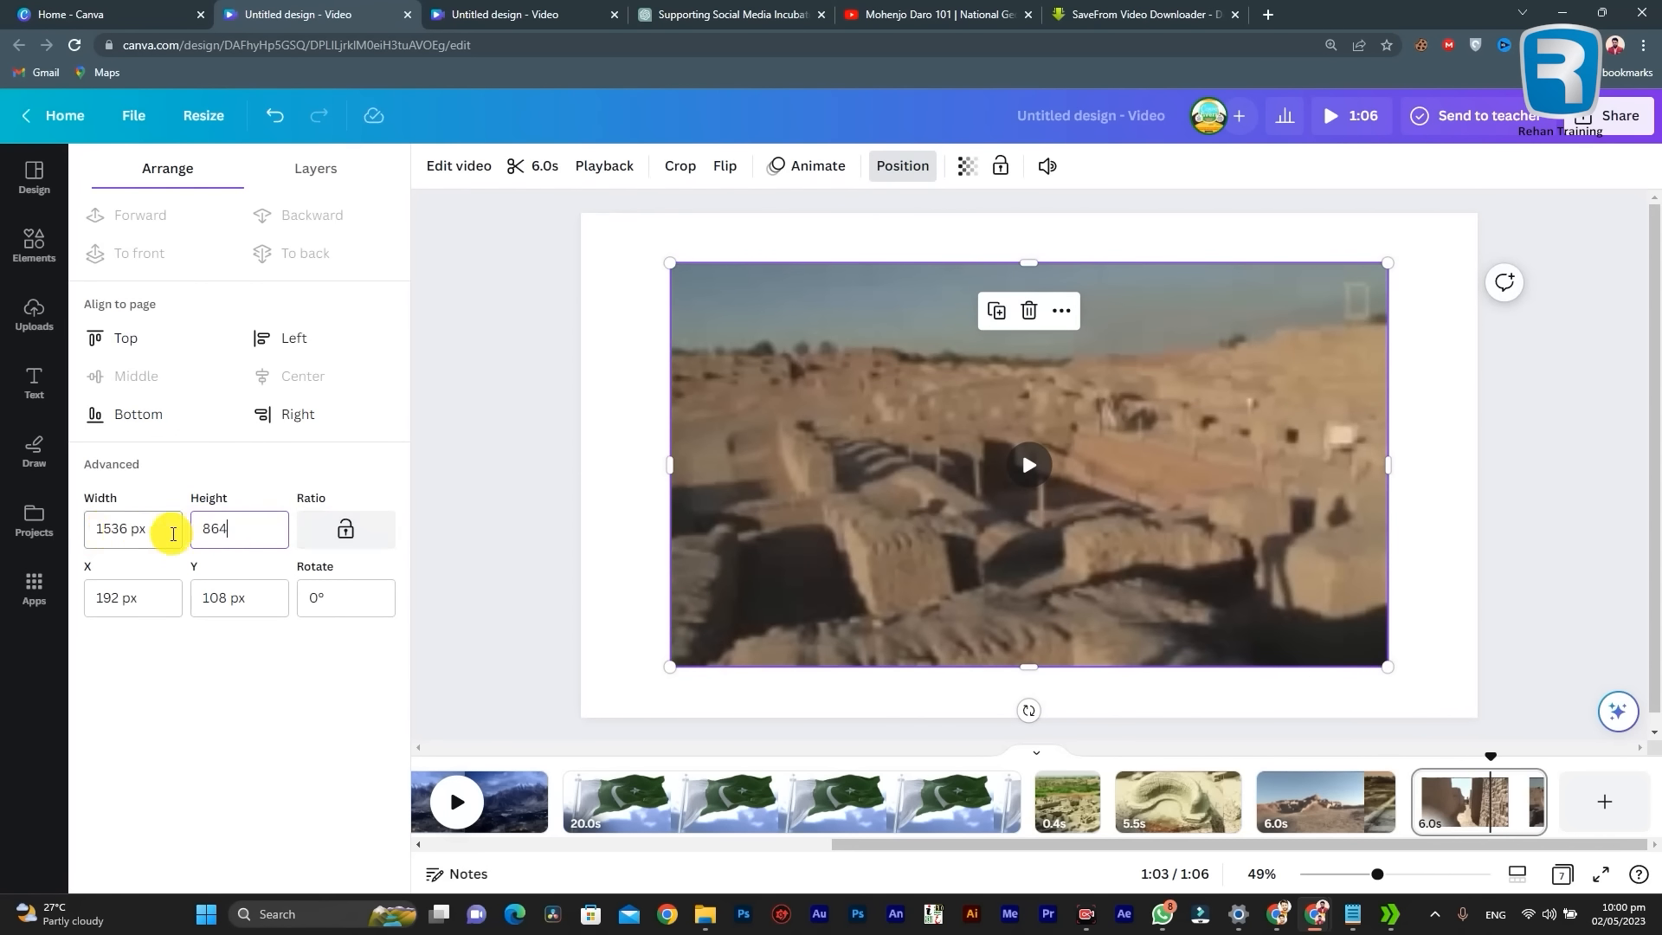
left_click_drag(130, 528, 62, 535)
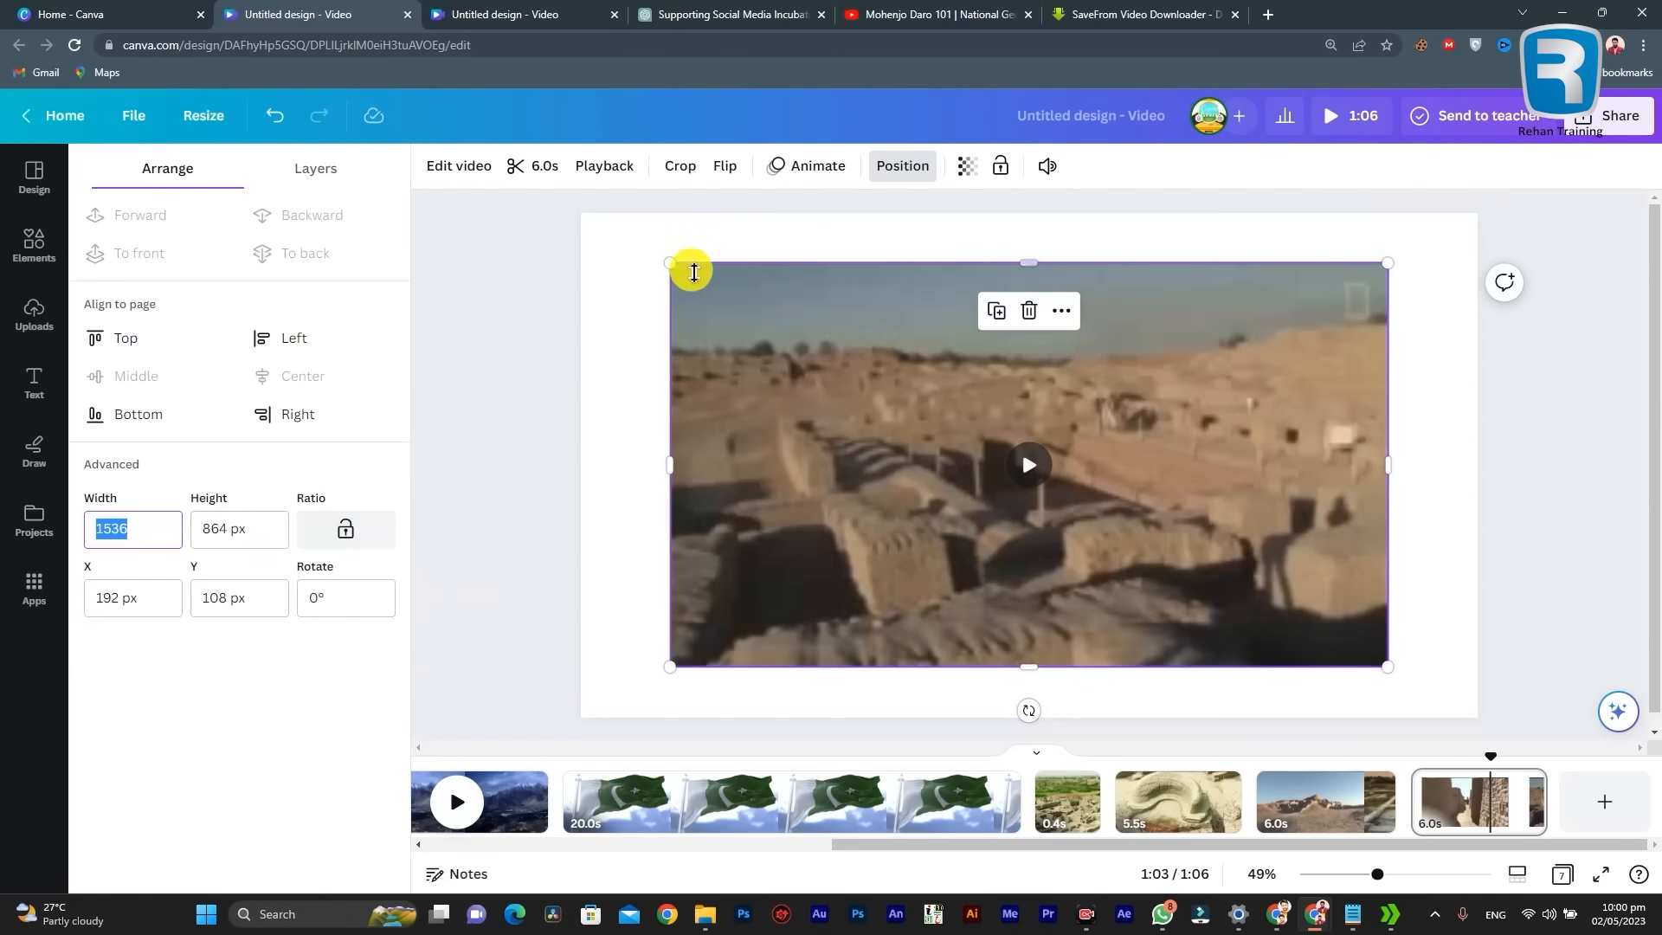
left_click_drag(672, 262, 605, 225)
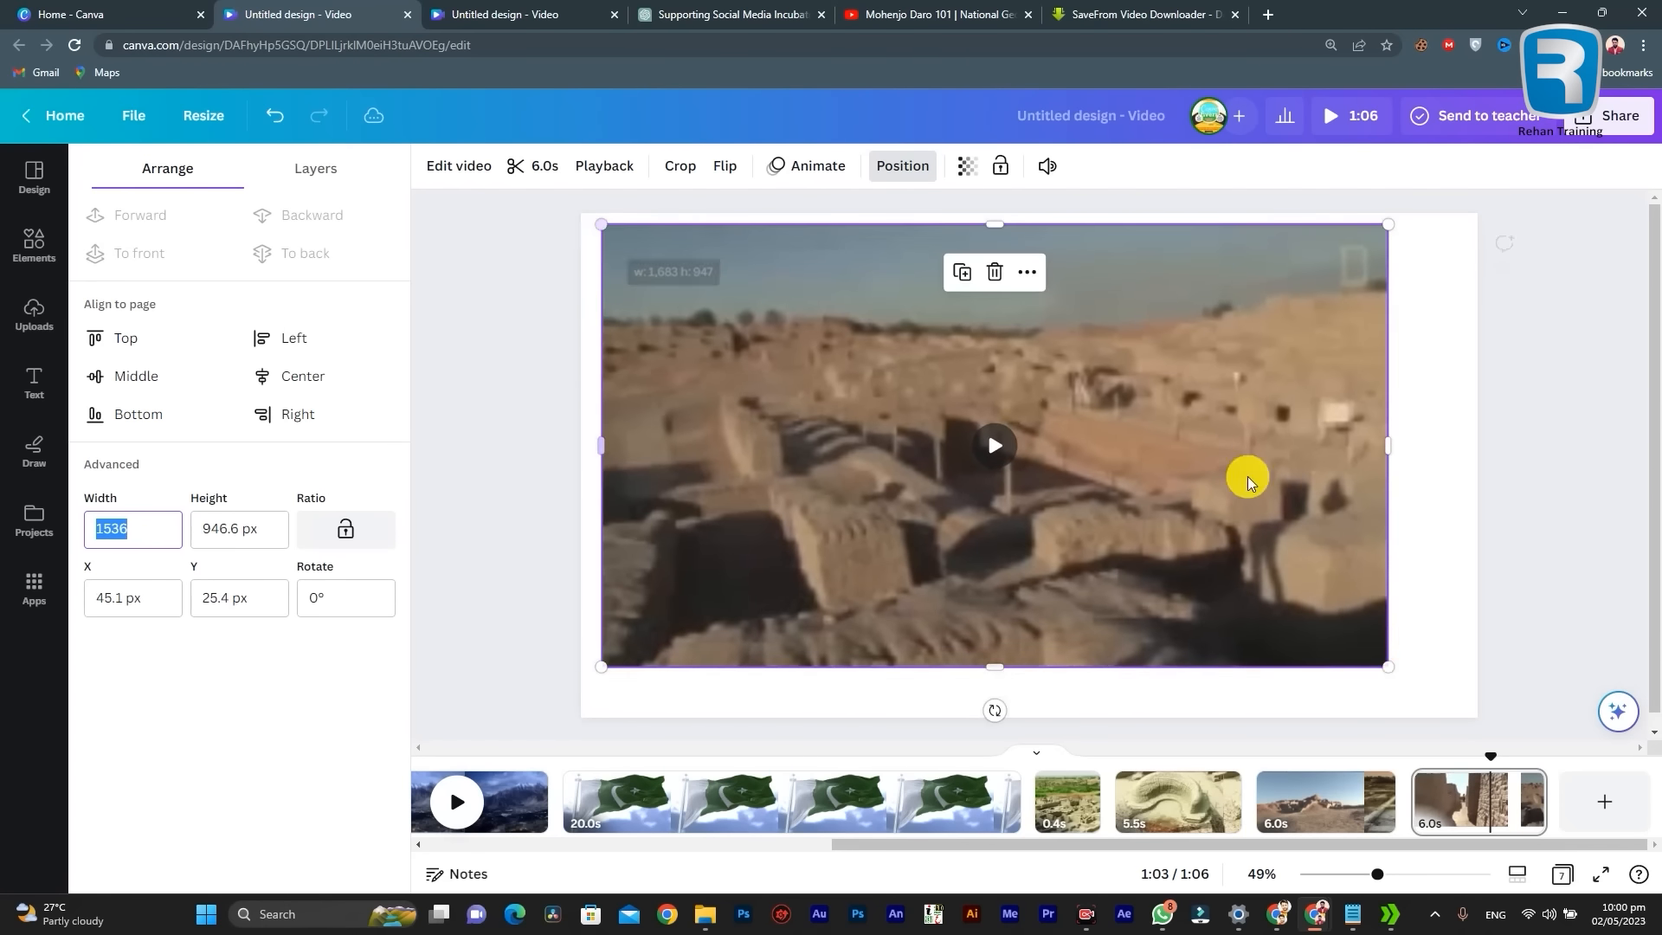
left_click_drag(1386, 668, 1477, 714)
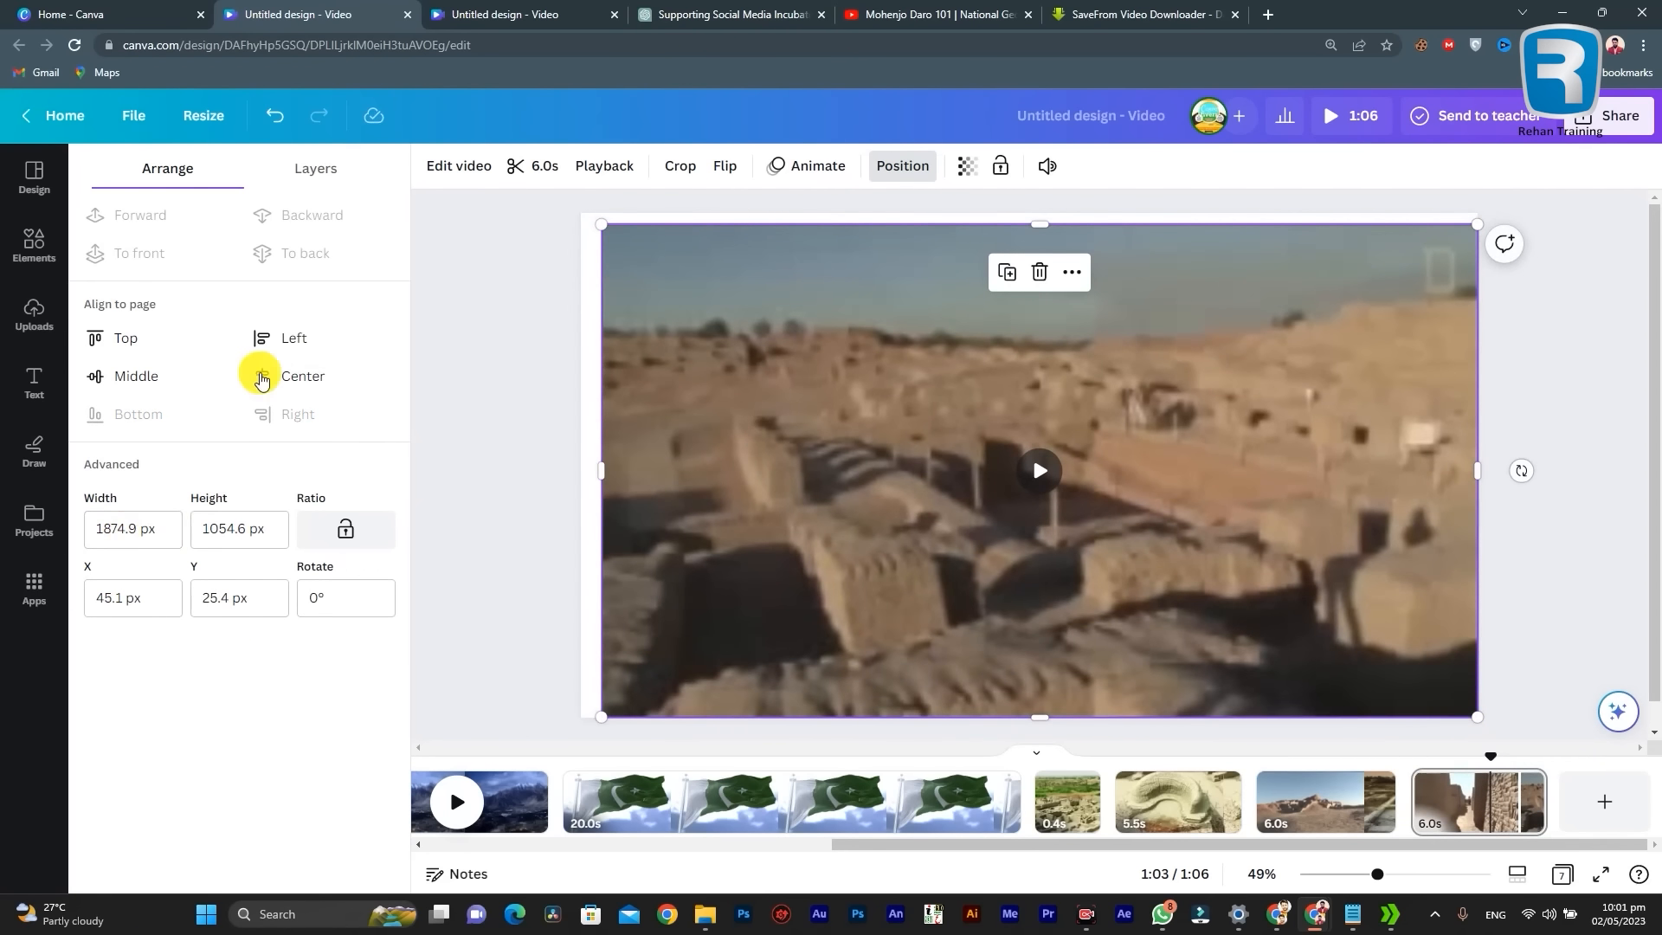
Step: Align the ruins video to the center and middle of the page
left_click(286, 355)
left_click(286, 375)
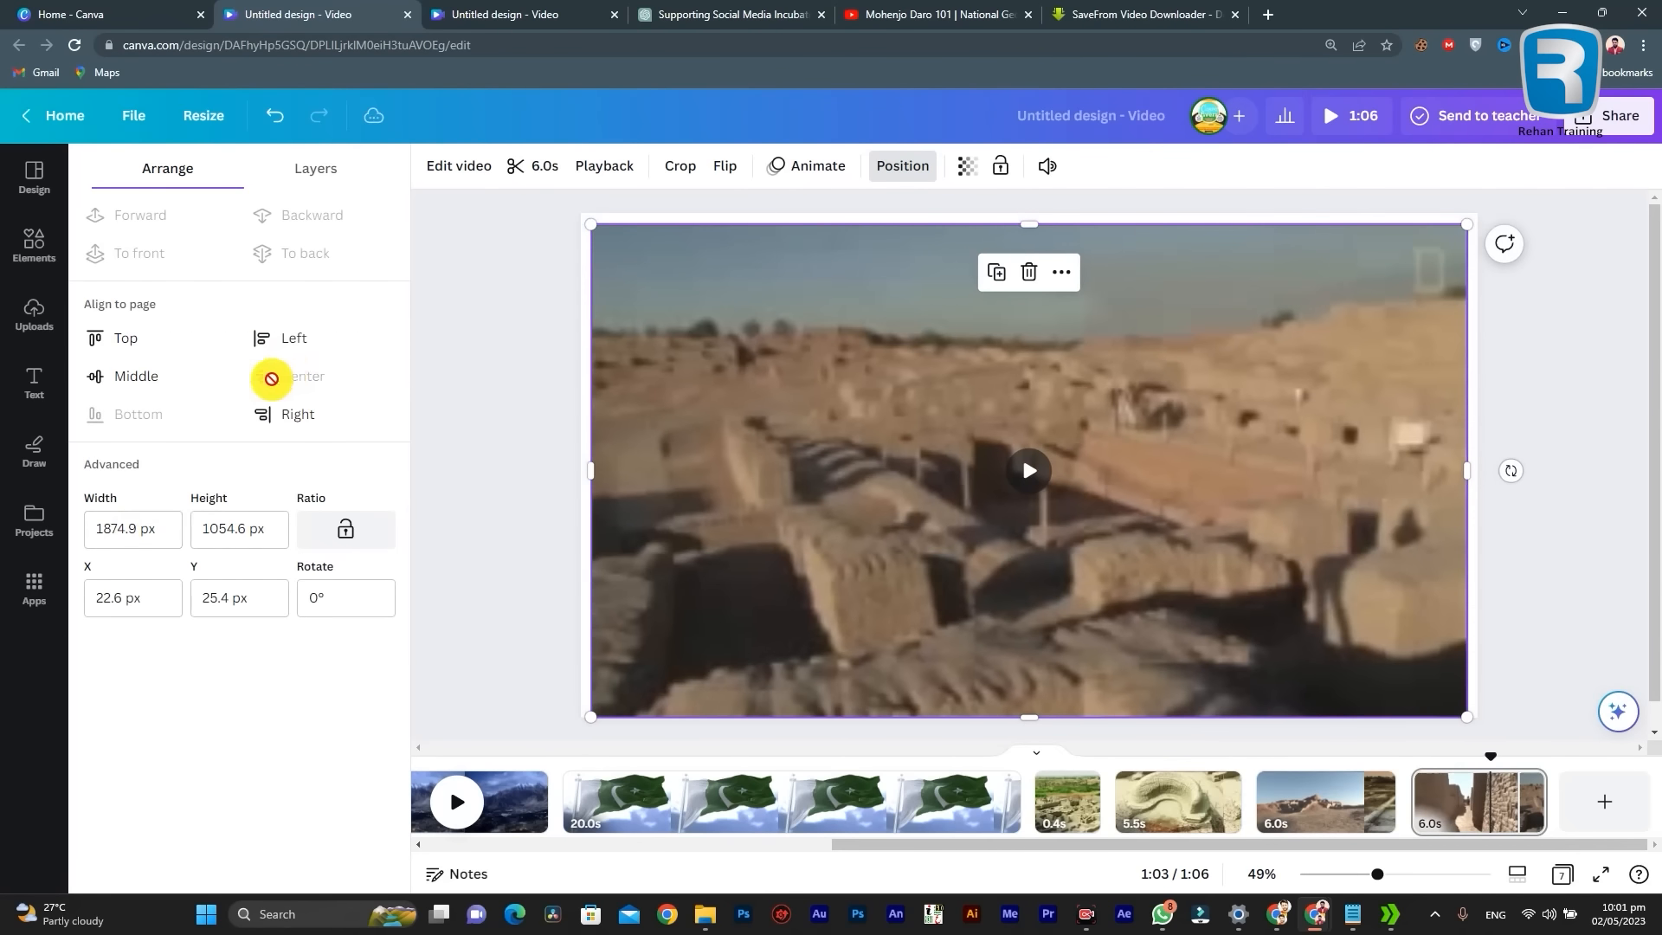
left_click(125, 373)
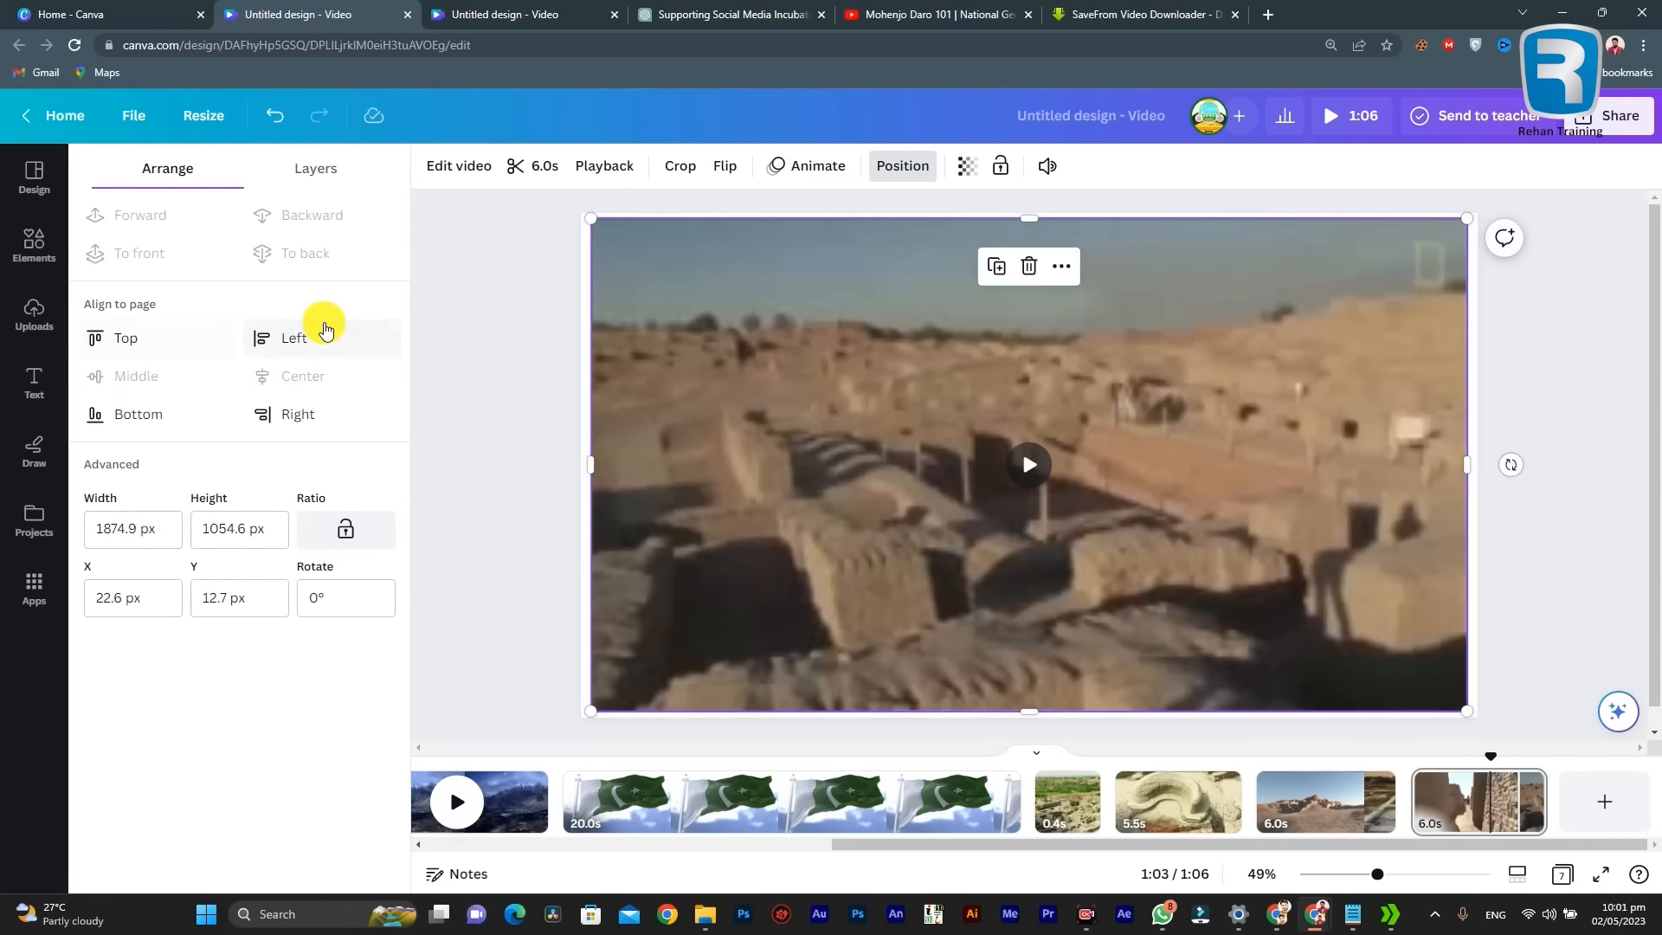
Step: Shrink the ruins video to about 968 × 544 px and align it to the page's middle
left_click_drag(590, 219, 1039, 413)
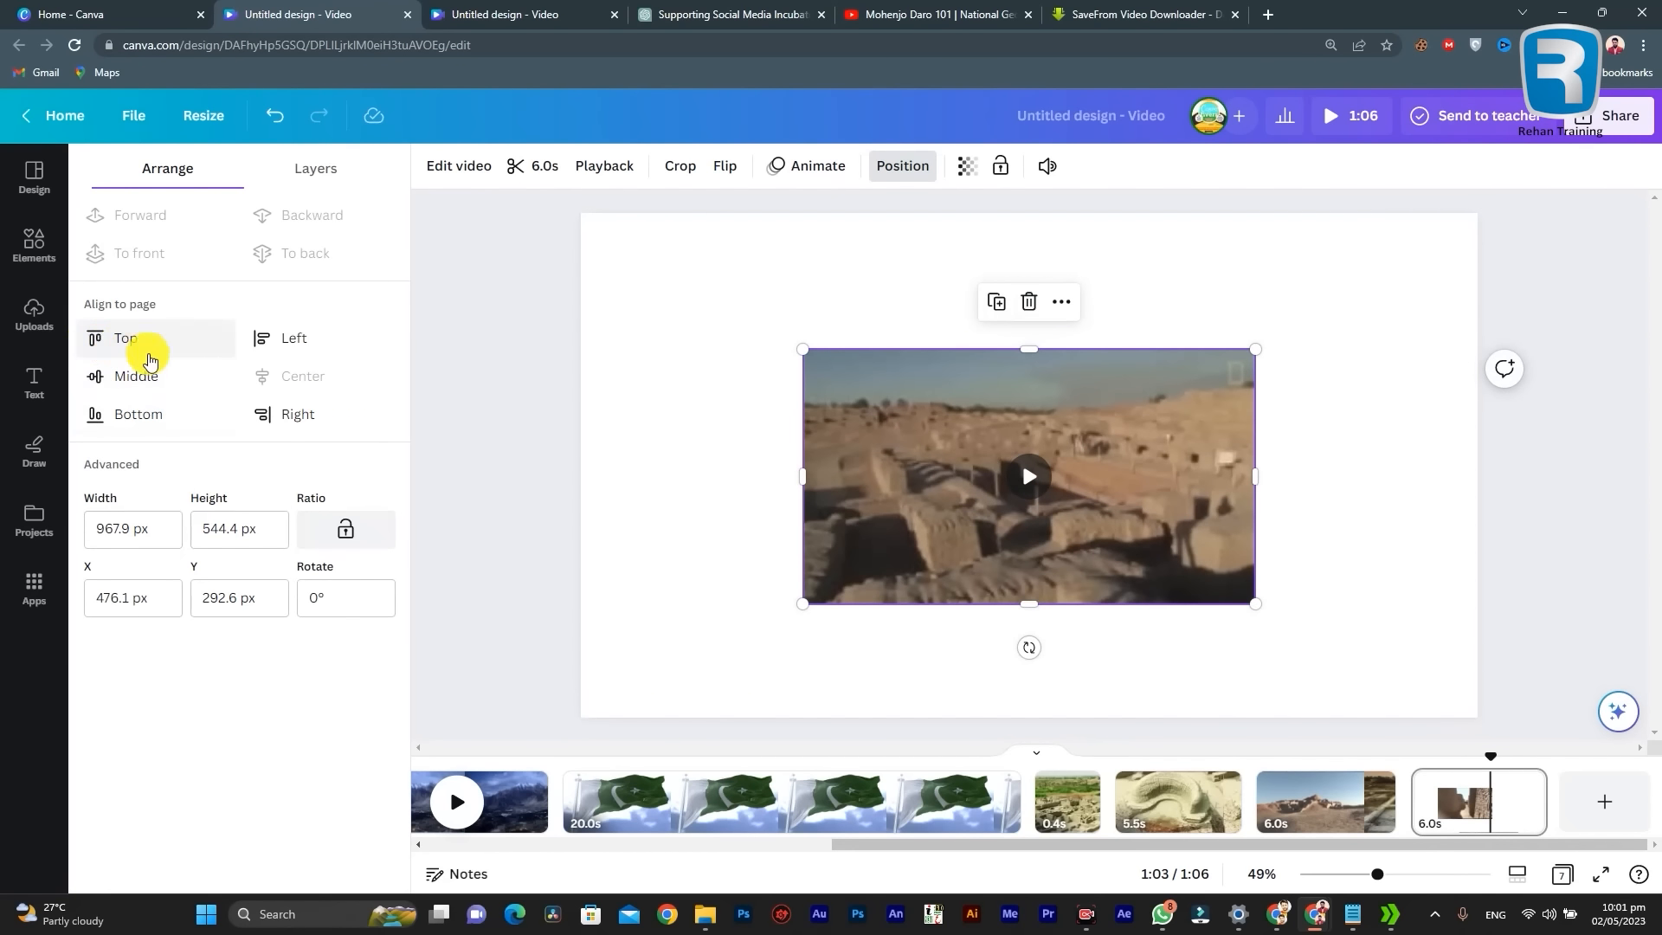
left_click(123, 378)
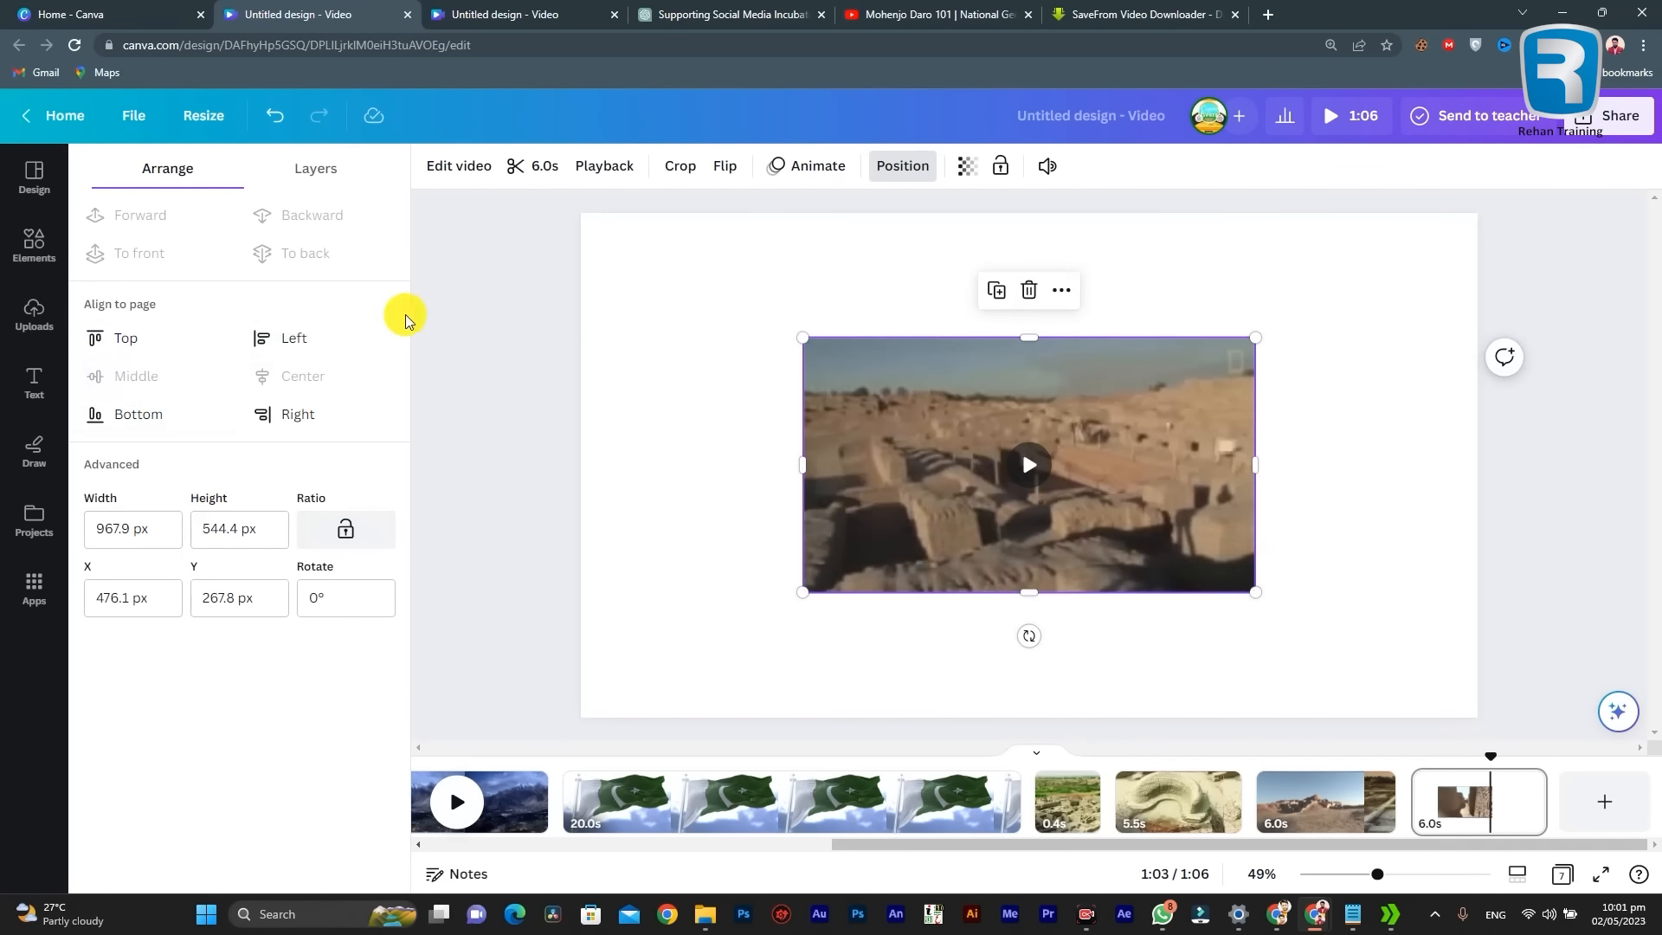
Step: Examine the last page's layers, covering the ruins video and the white background
left_click(292, 168)
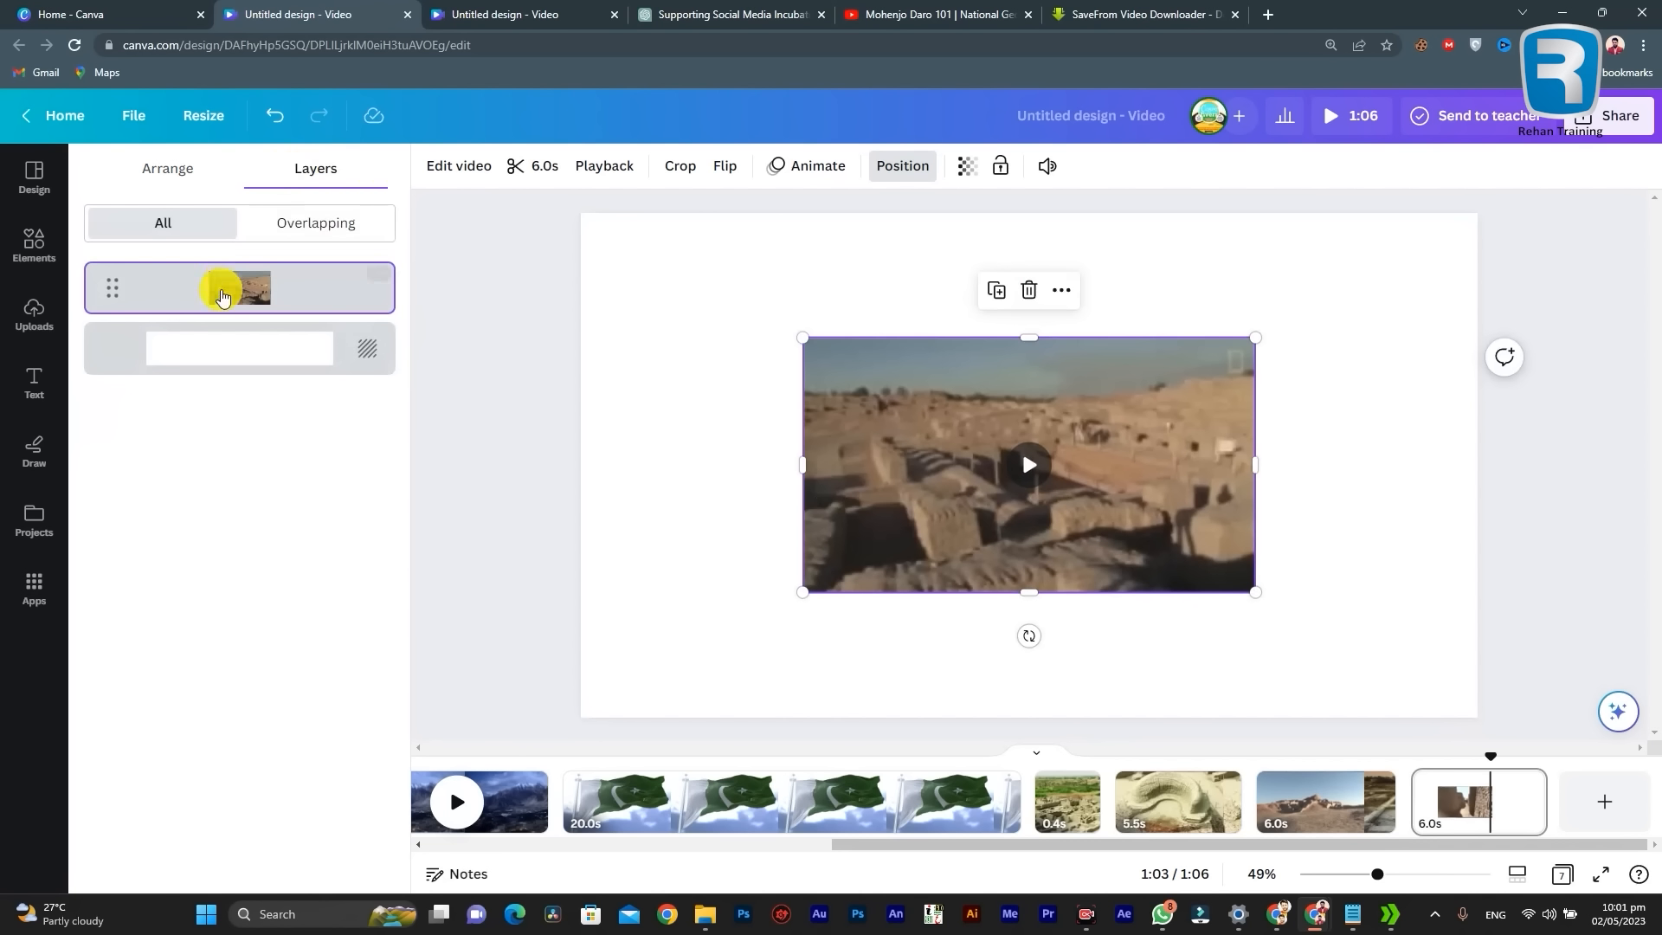
left_click(216, 349)
left_click(296, 275)
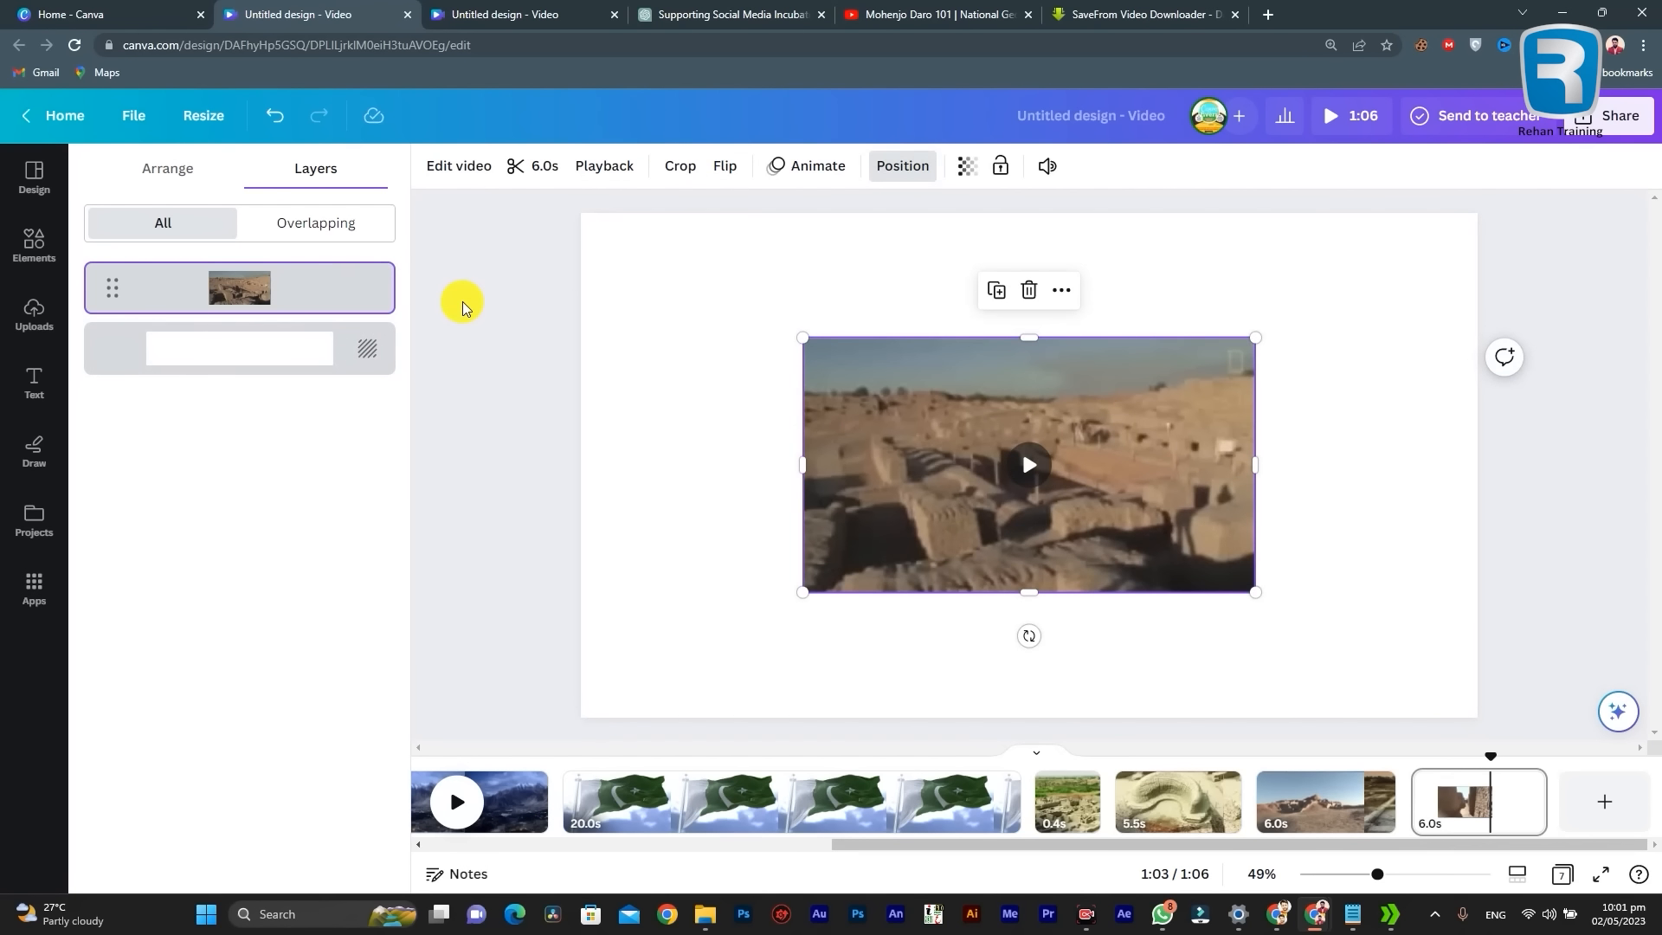
Step: Undo the ruins video's resizing, alignment and detachment, then select the background video again
key("ctrl+z")
key("ctrl+z")
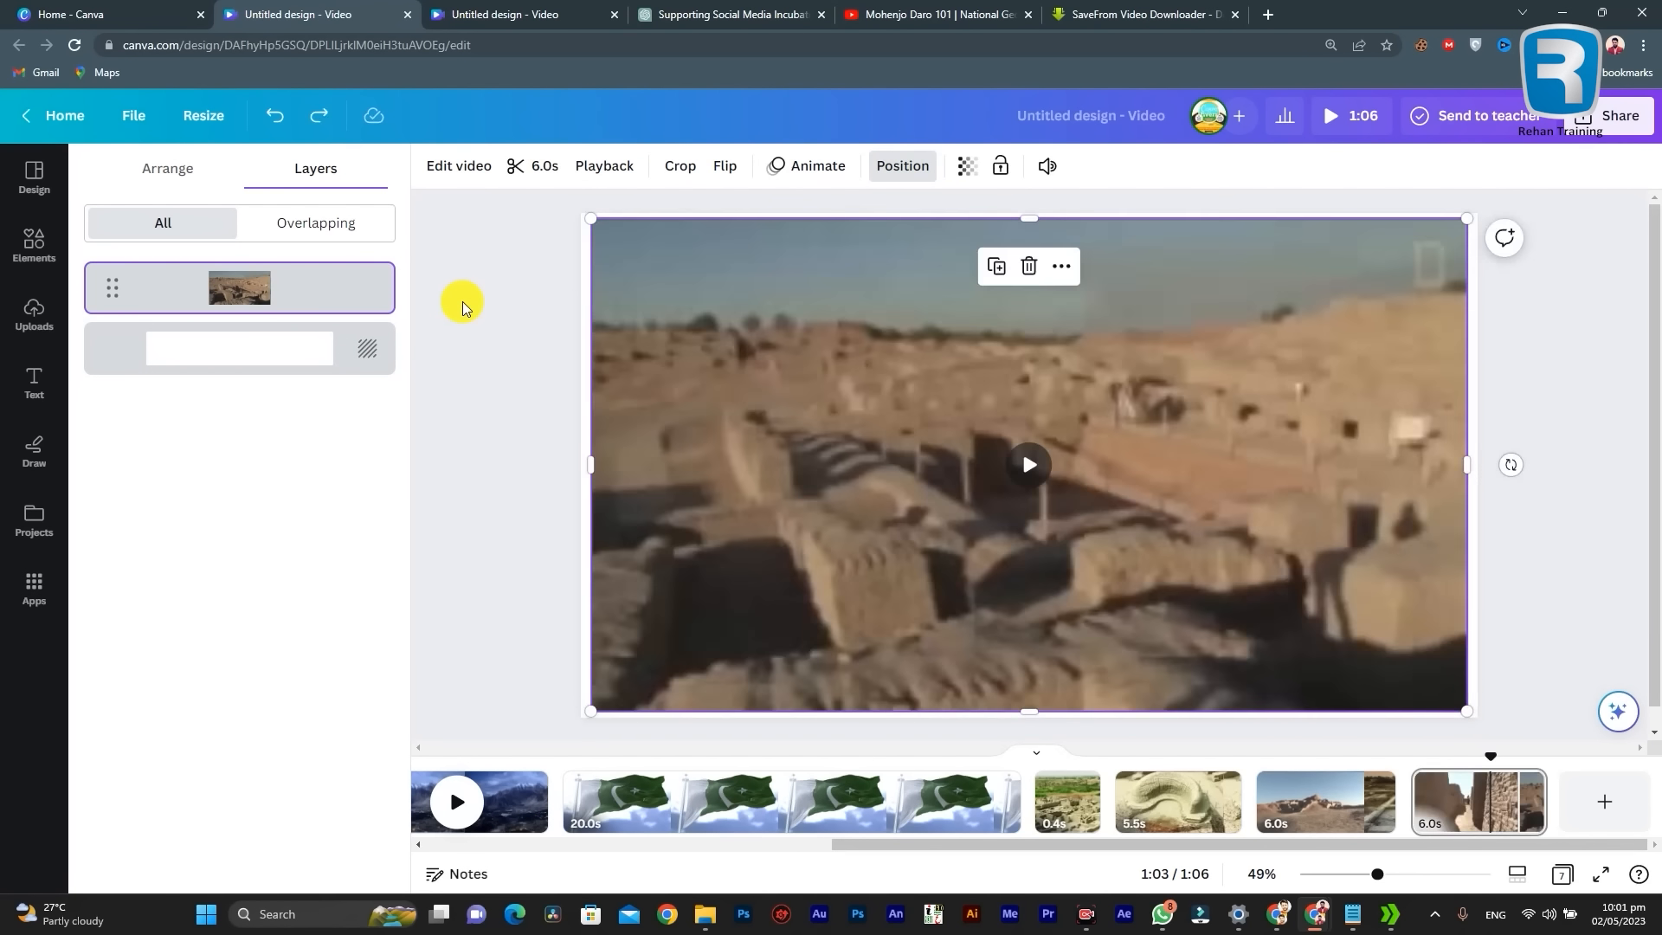
key("ctrl+z")
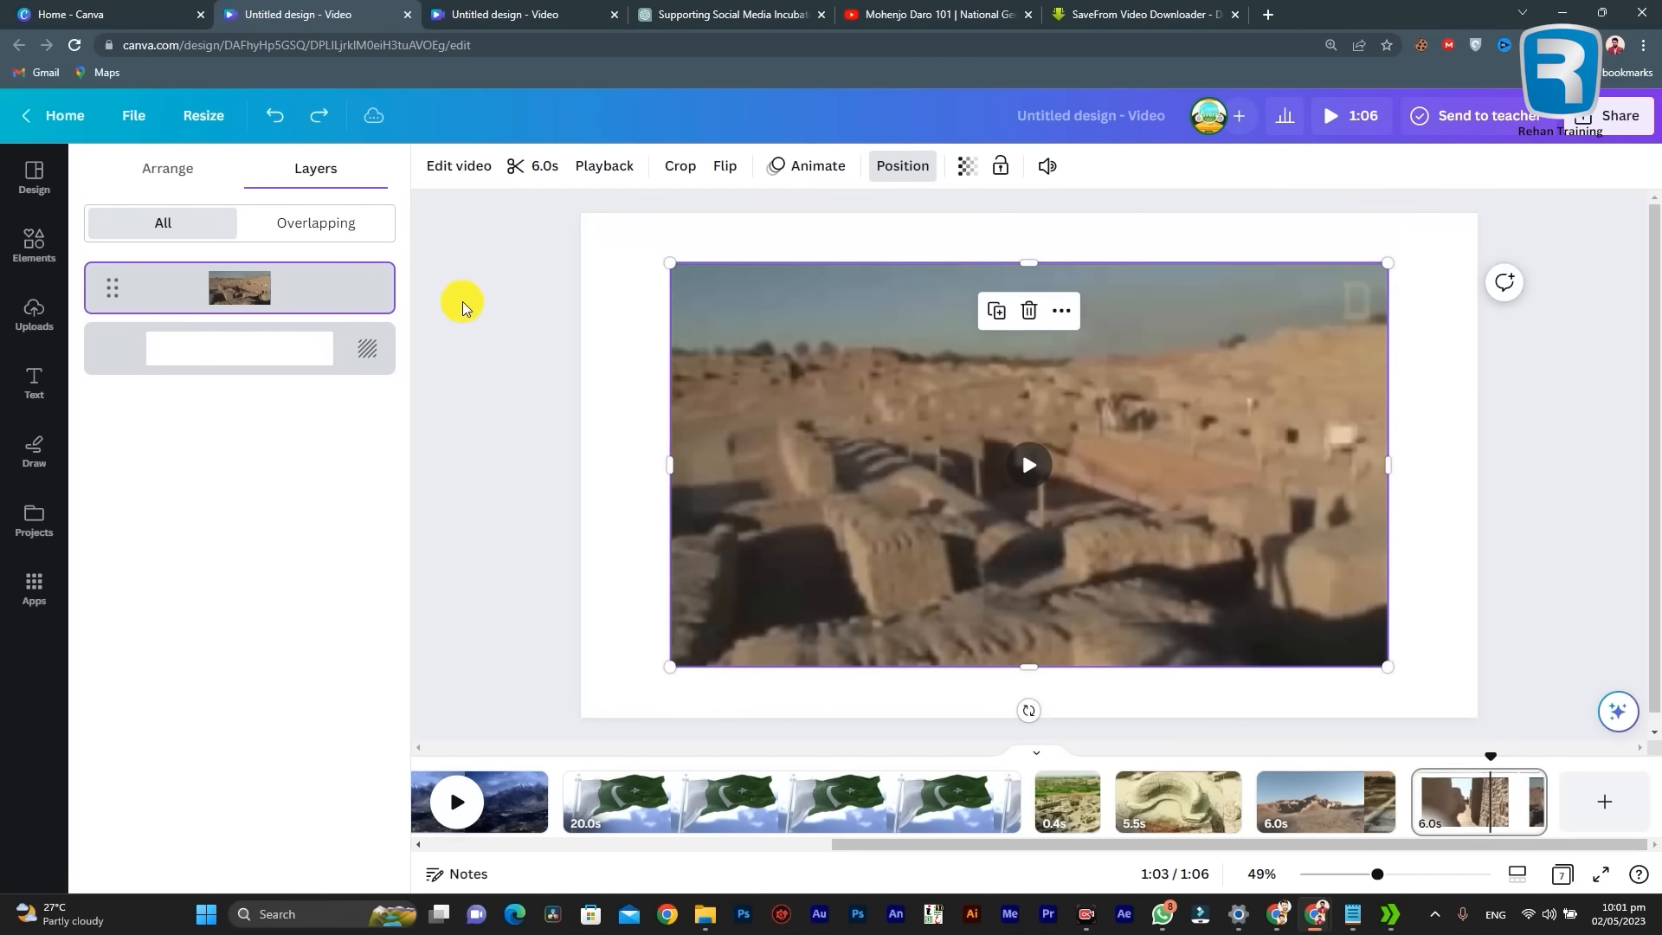
key("ctrl+z")
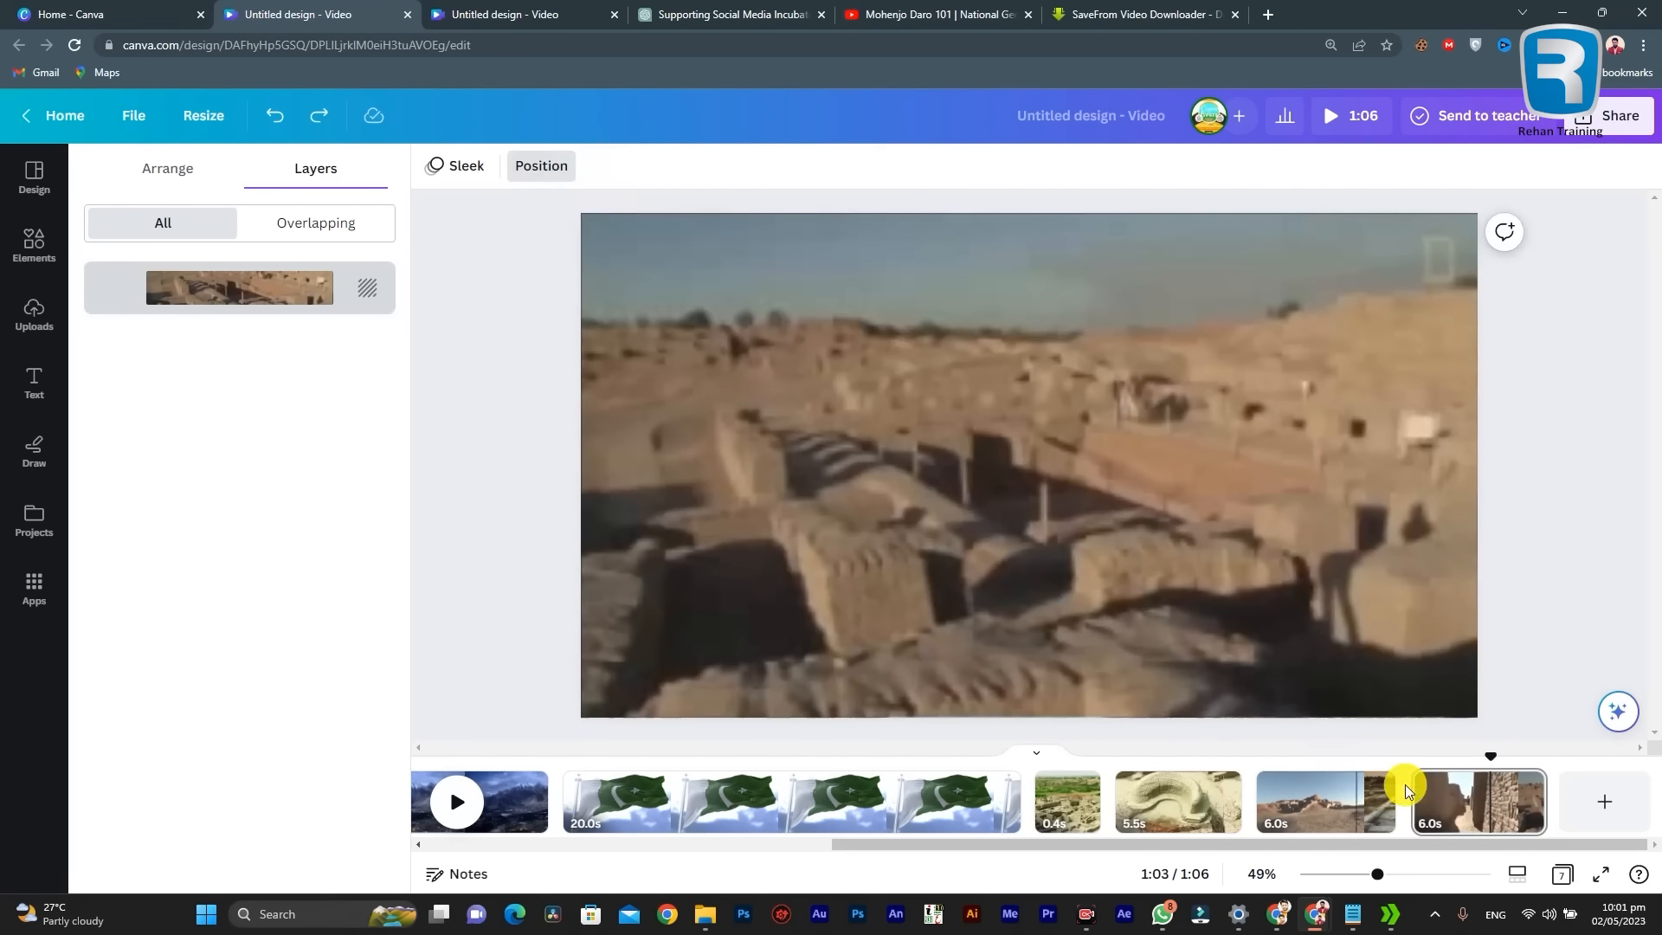
left_click(1472, 554)
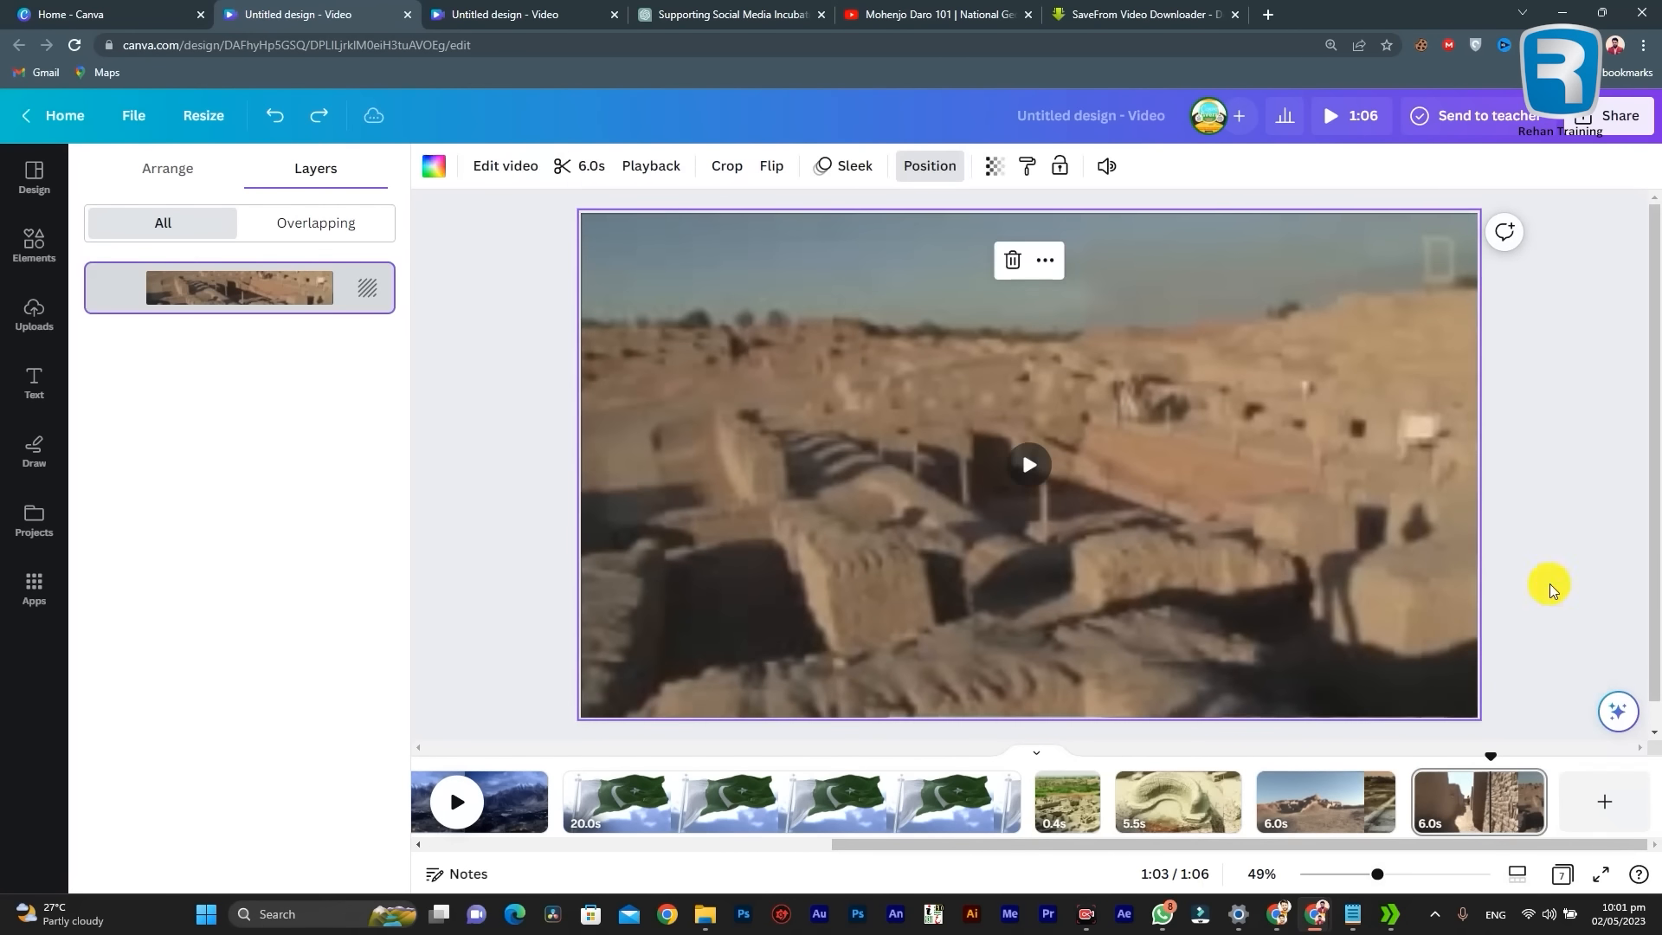
Step: Detach the last page's ruins video from the background, shrink it and move it near the page's center
left_click(1461, 801)
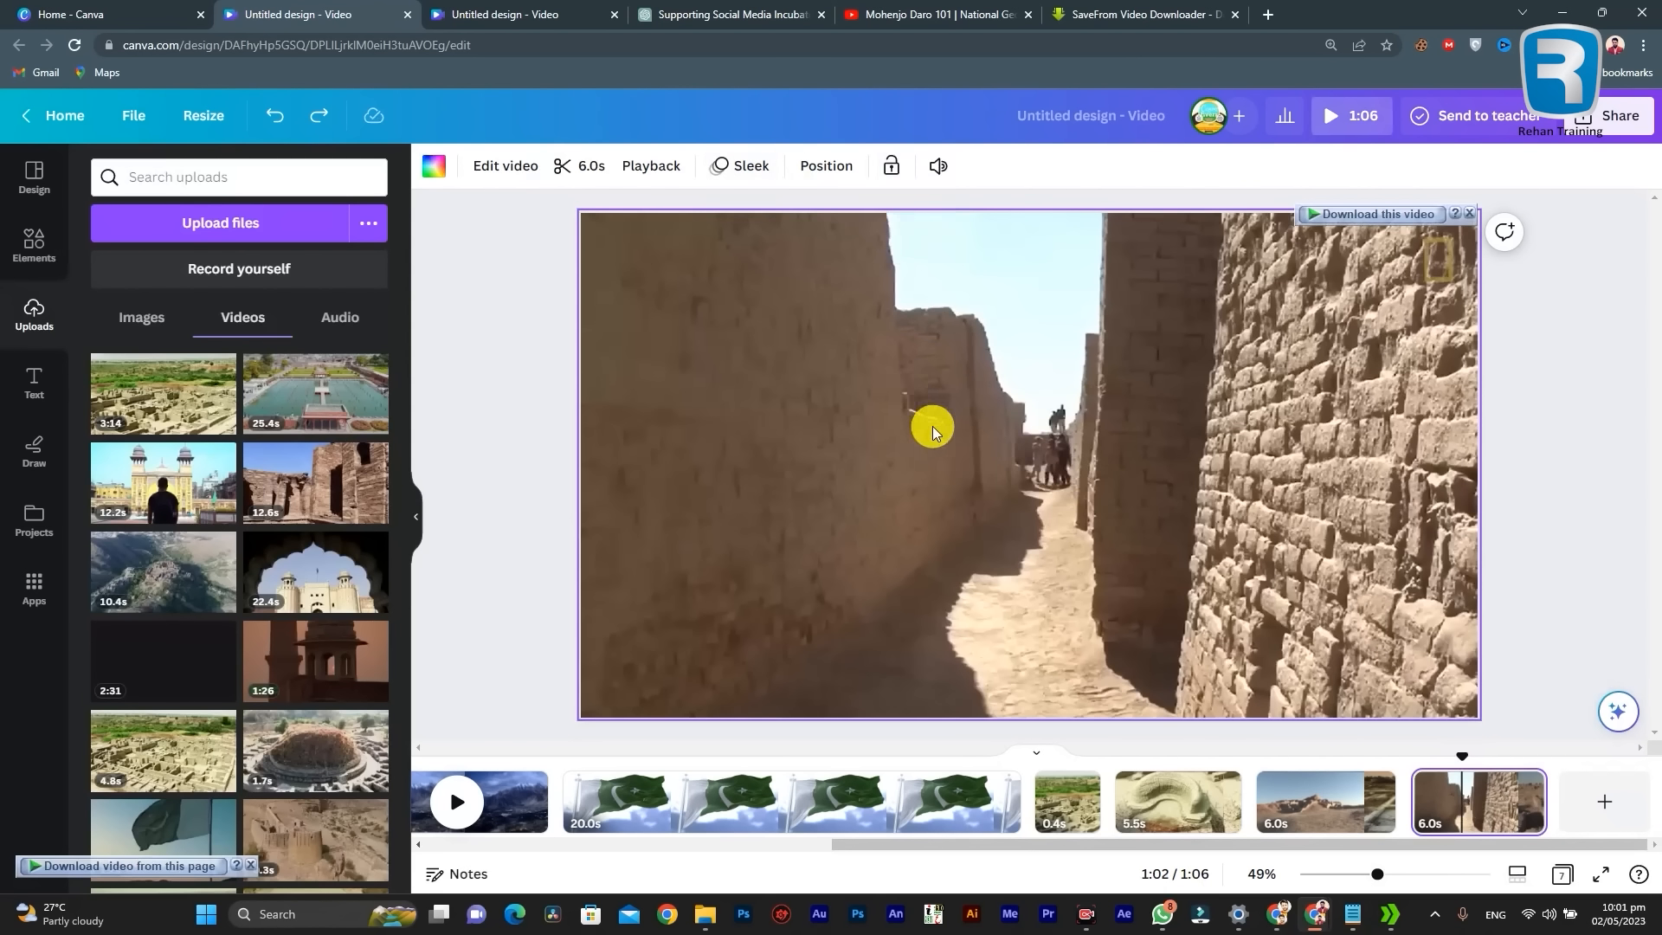
right_click(1121, 403)
left_click(1250, 687)
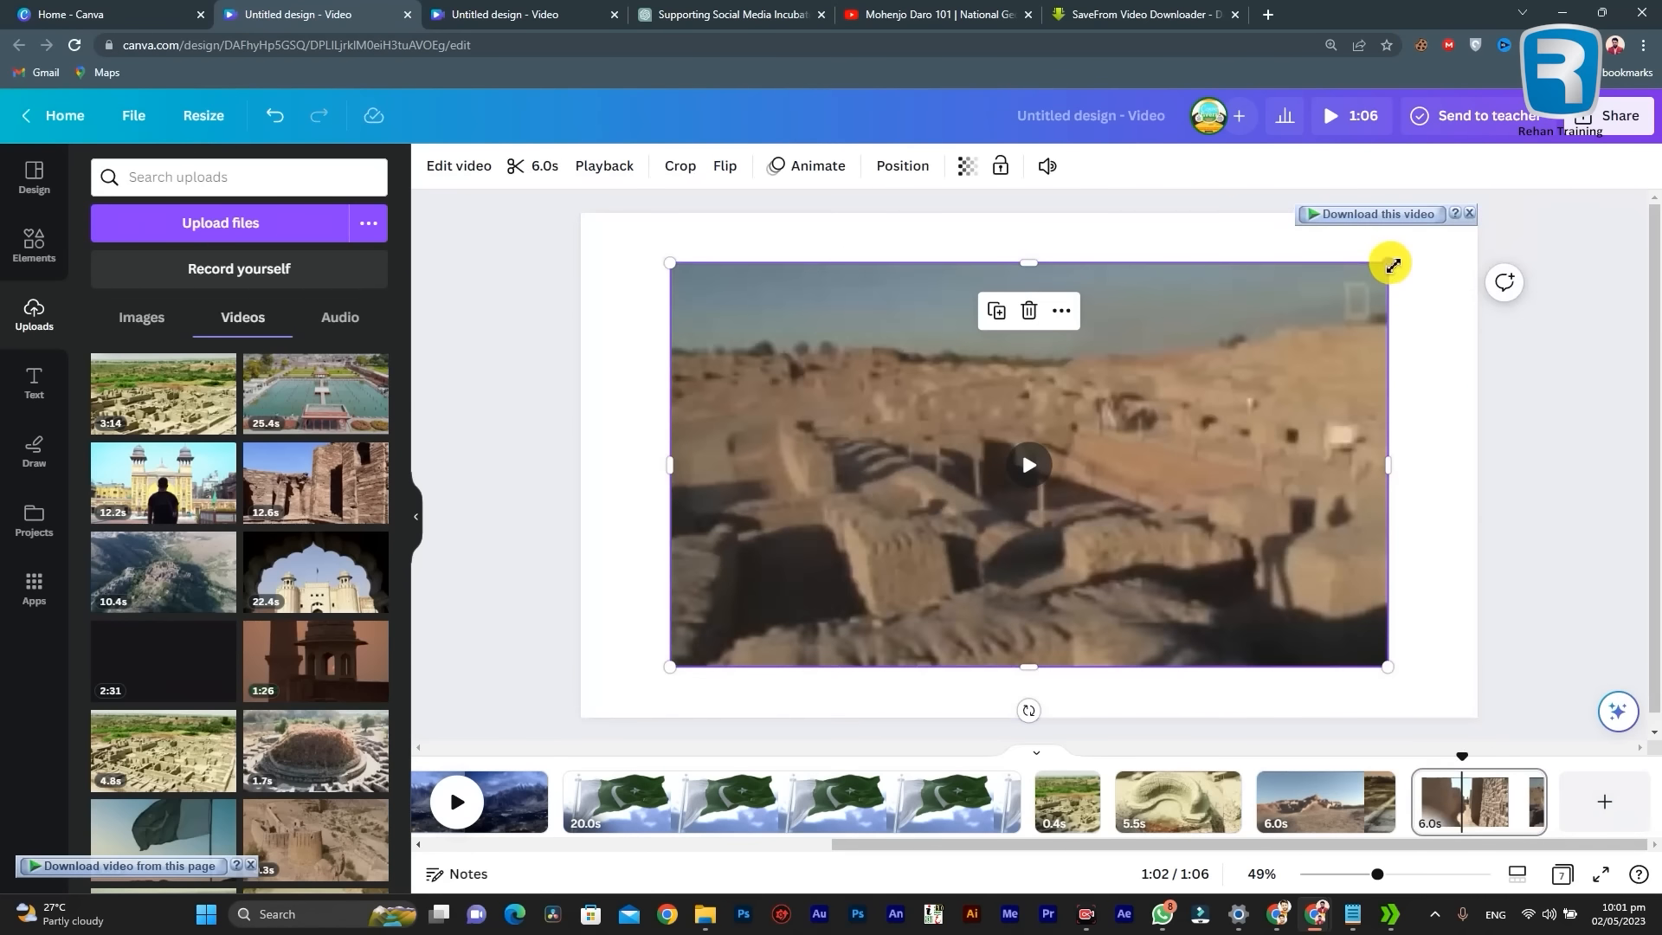
left_click_drag(1388, 263, 1194, 320)
left_click_drag(930, 519, 1011, 463)
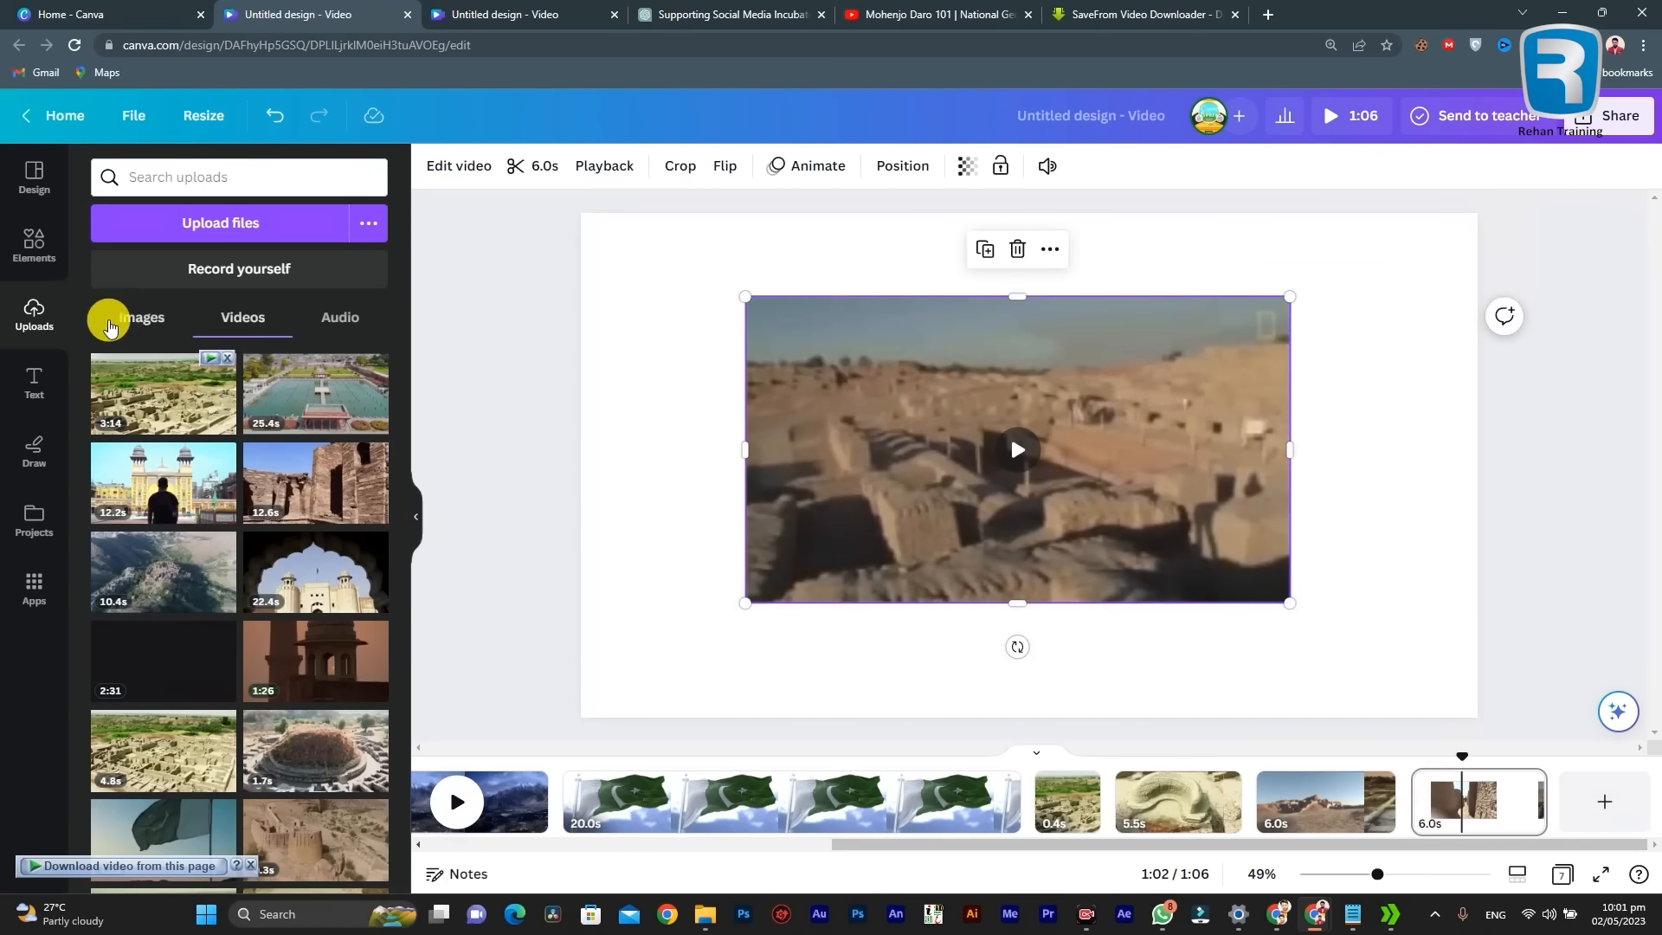
Step: Try to place the blue R logo from the uploaded images over the ruins video
left_click(116, 317)
left_click_drag(320, 394, 914, 407)
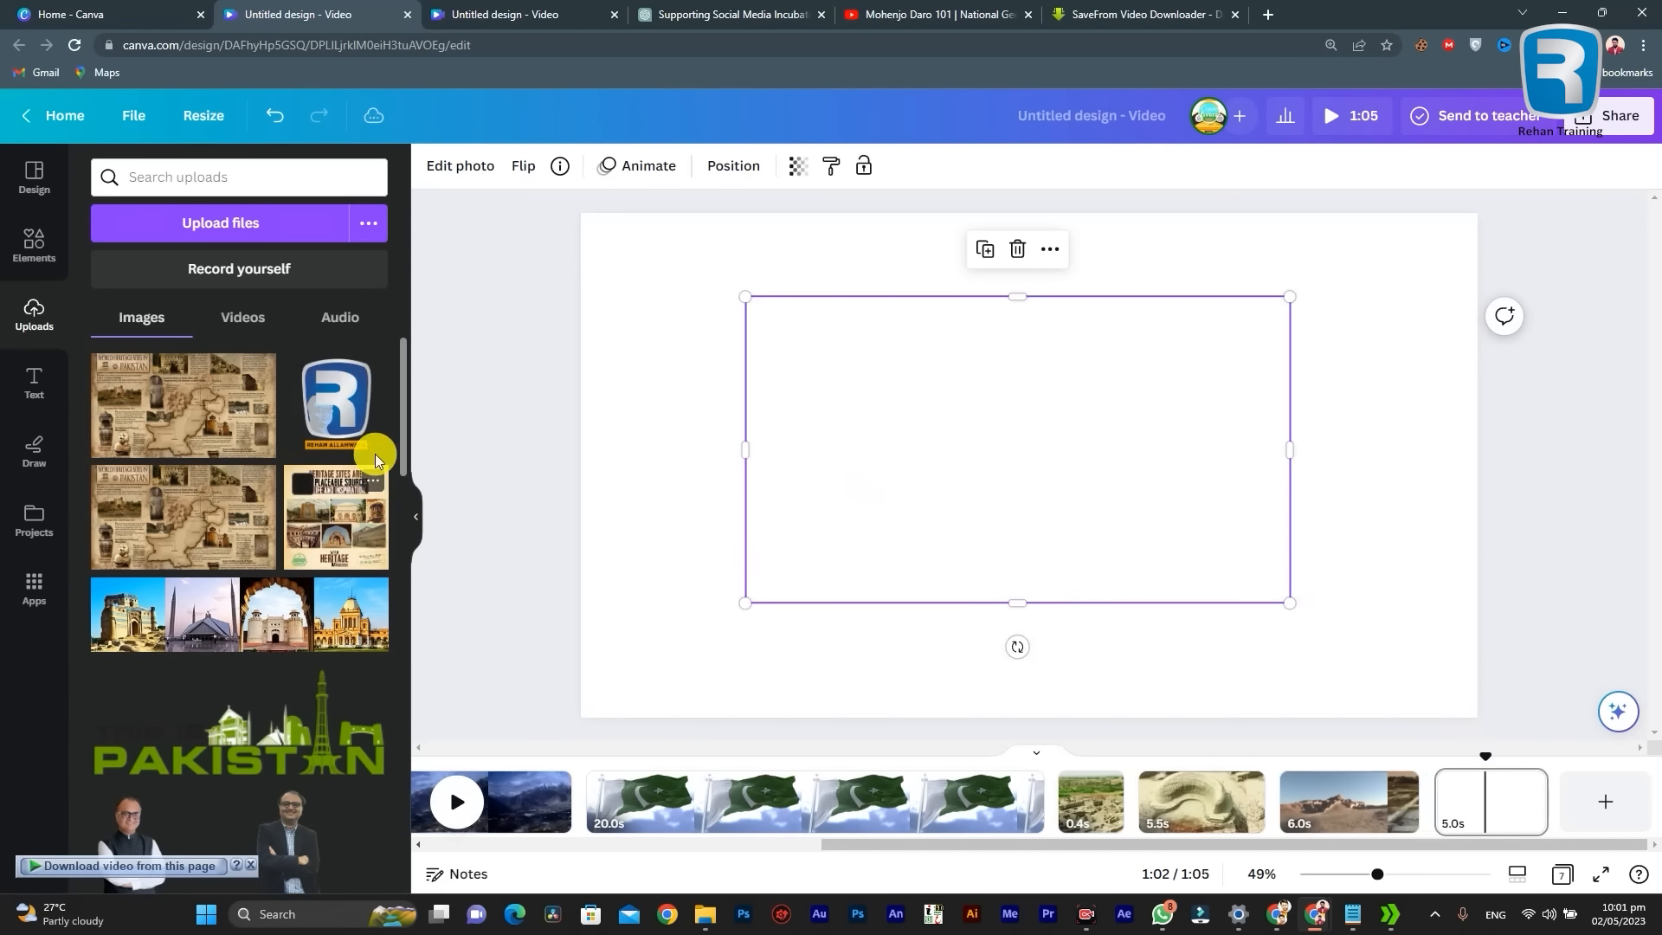
key("ctrl+z")
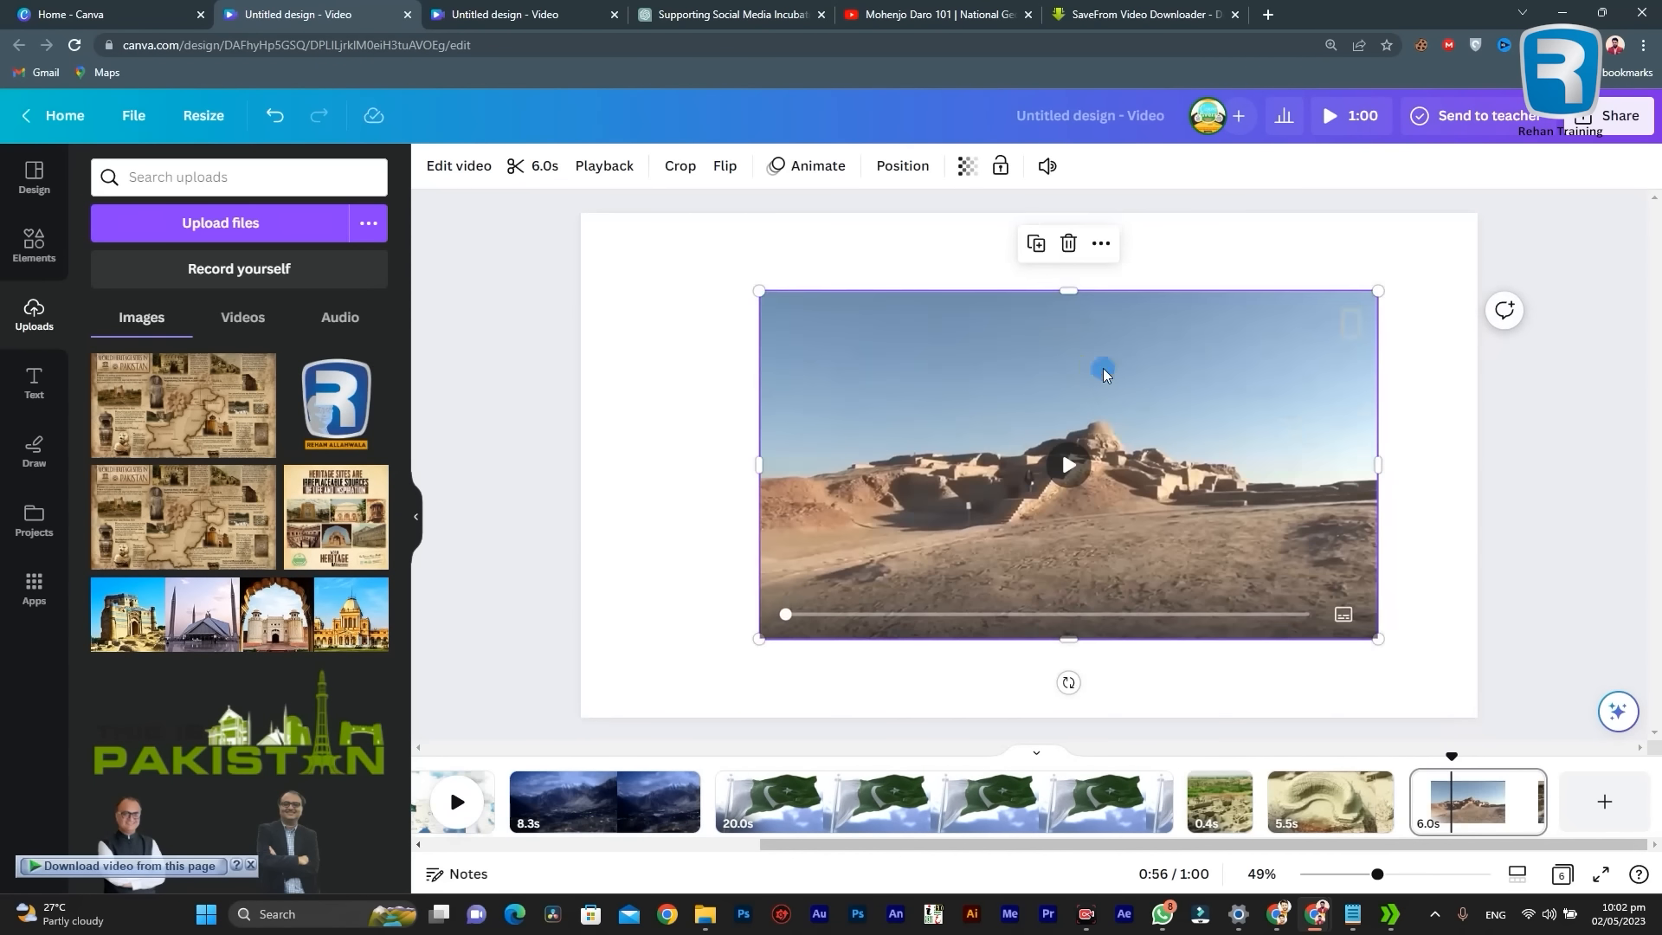
Step: Send the ruins video one layer backward on the 6.0-second page, behind the blue R logo
right_click(1104, 374)
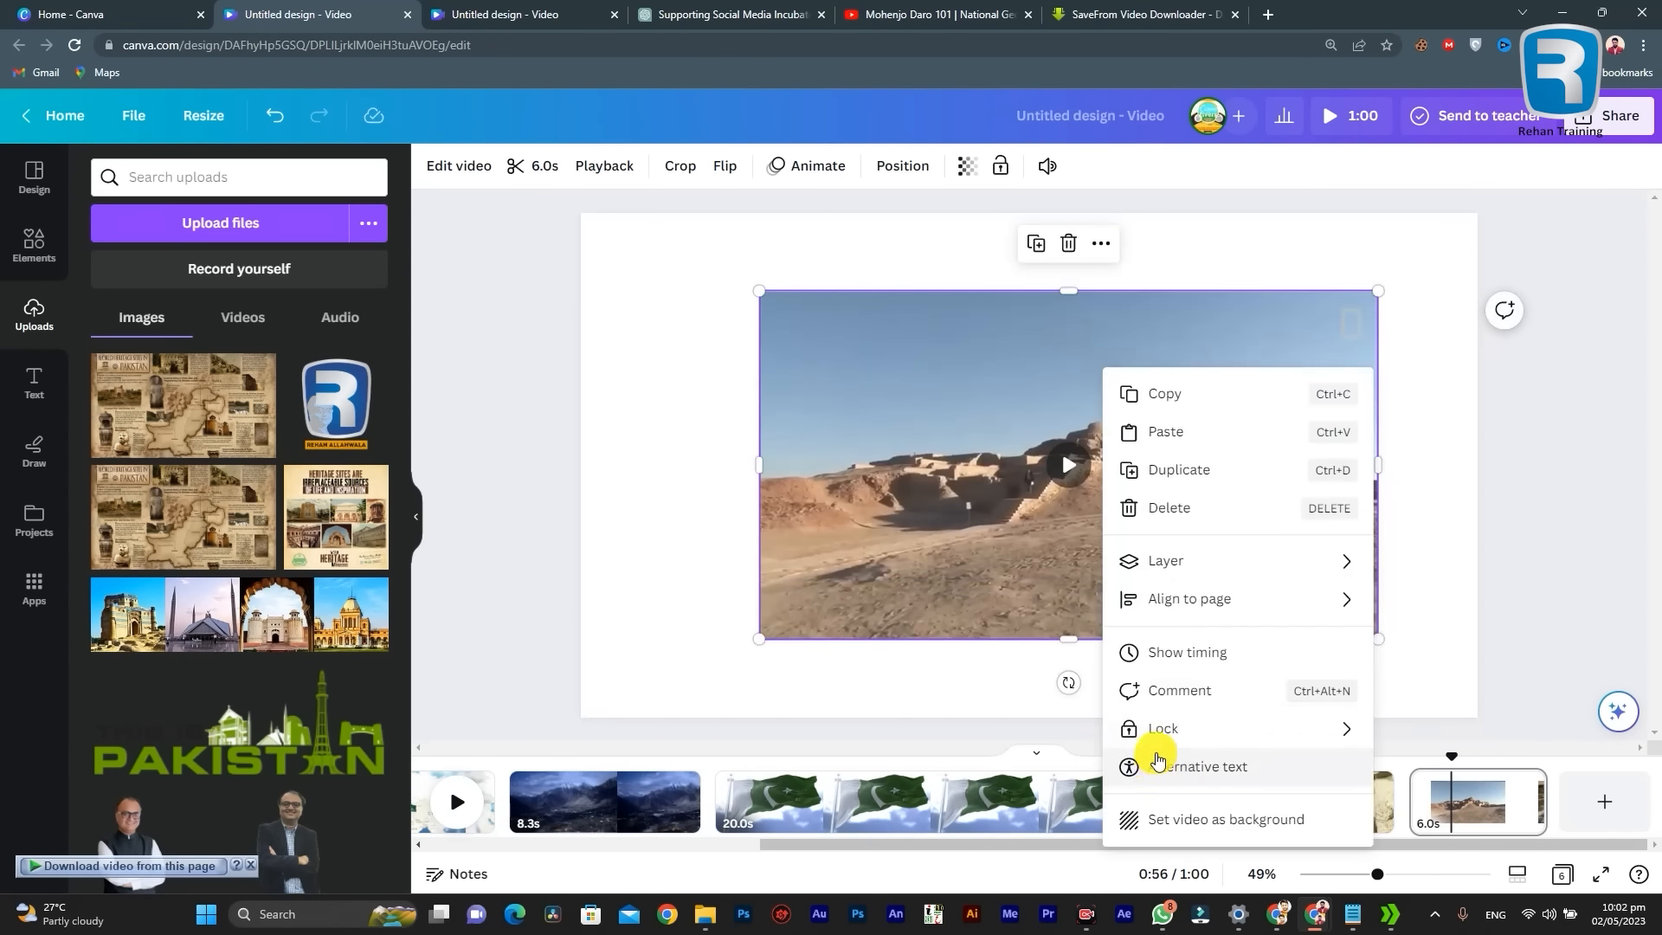
mouse_move(1191, 558)
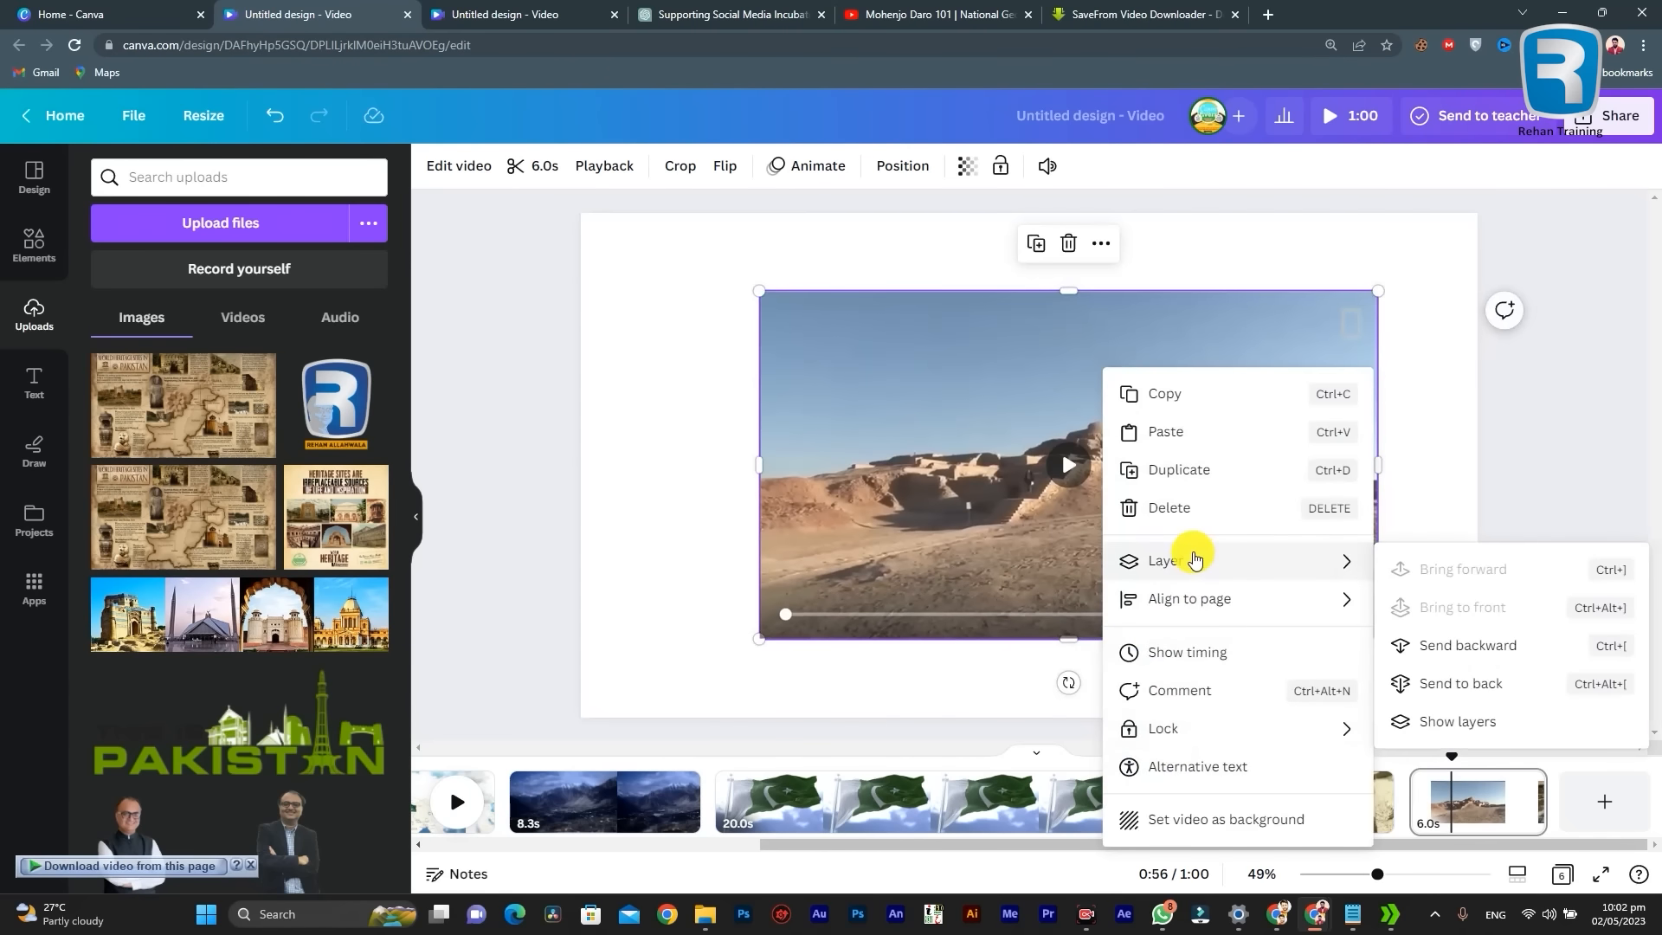
left_click(1474, 652)
left_click(1451, 450)
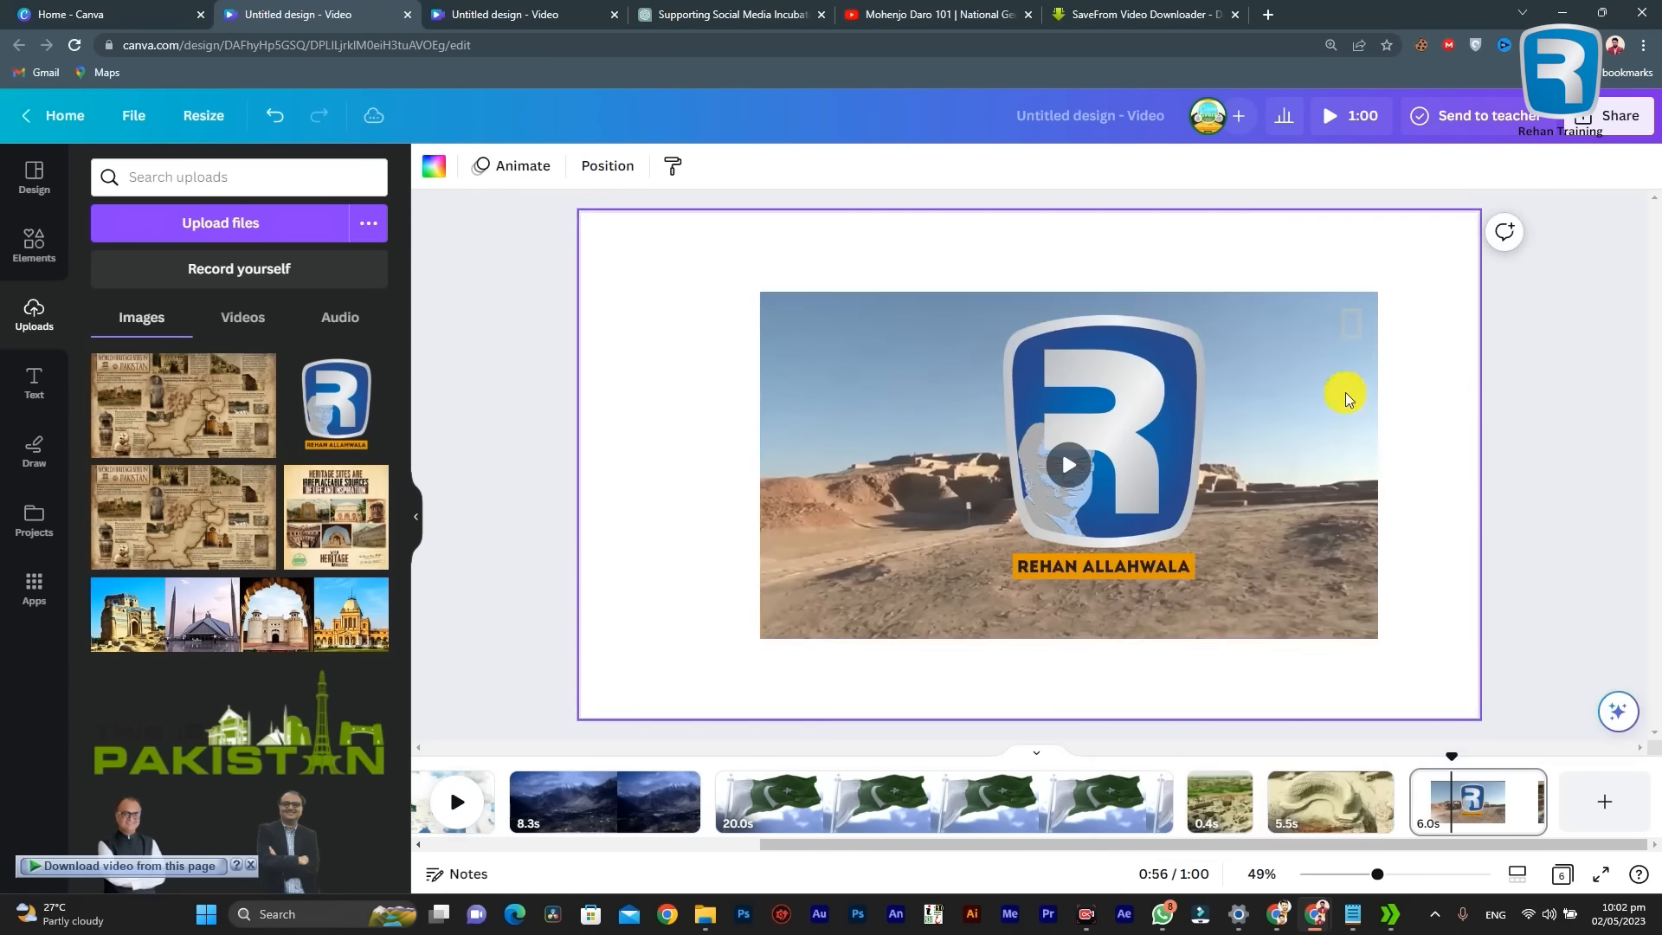
Step: Reposition the R logo and the ruins video separately, keeping the logo over the video's central area
mouse_move(1108, 452)
left_mouse_down()
mouse_move(872, 456)
mouse_move(1128, 452)
left_mouse_up()
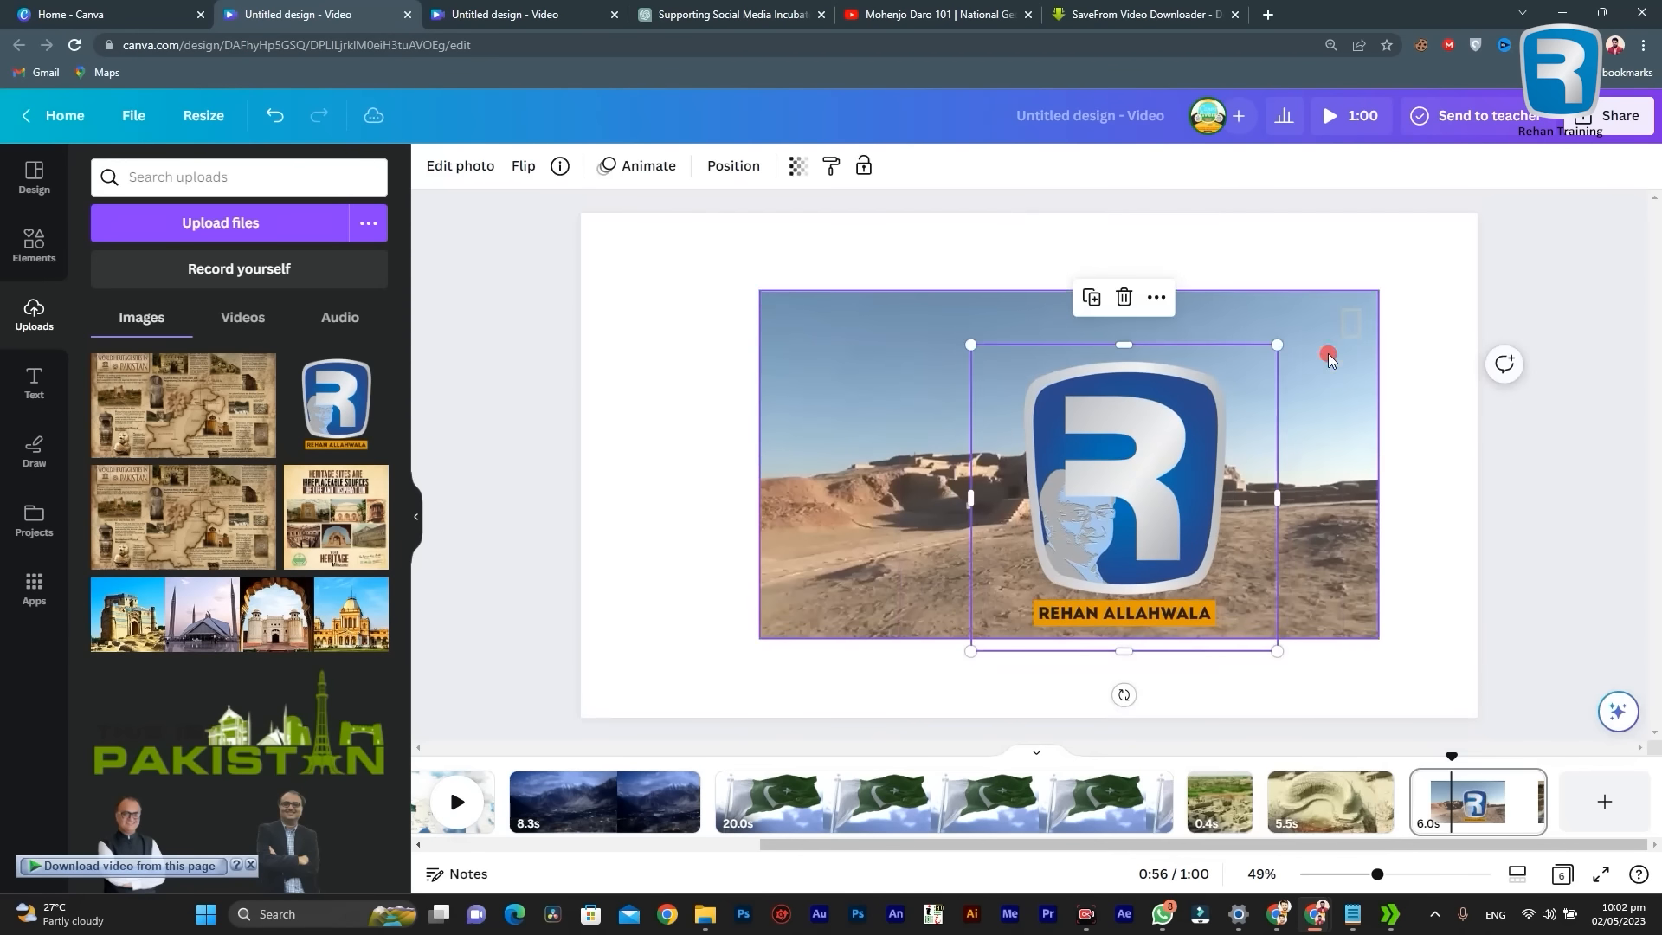
left_click_drag(1205, 360, 1092, 360)
left_click_drag(908, 358, 952, 370)
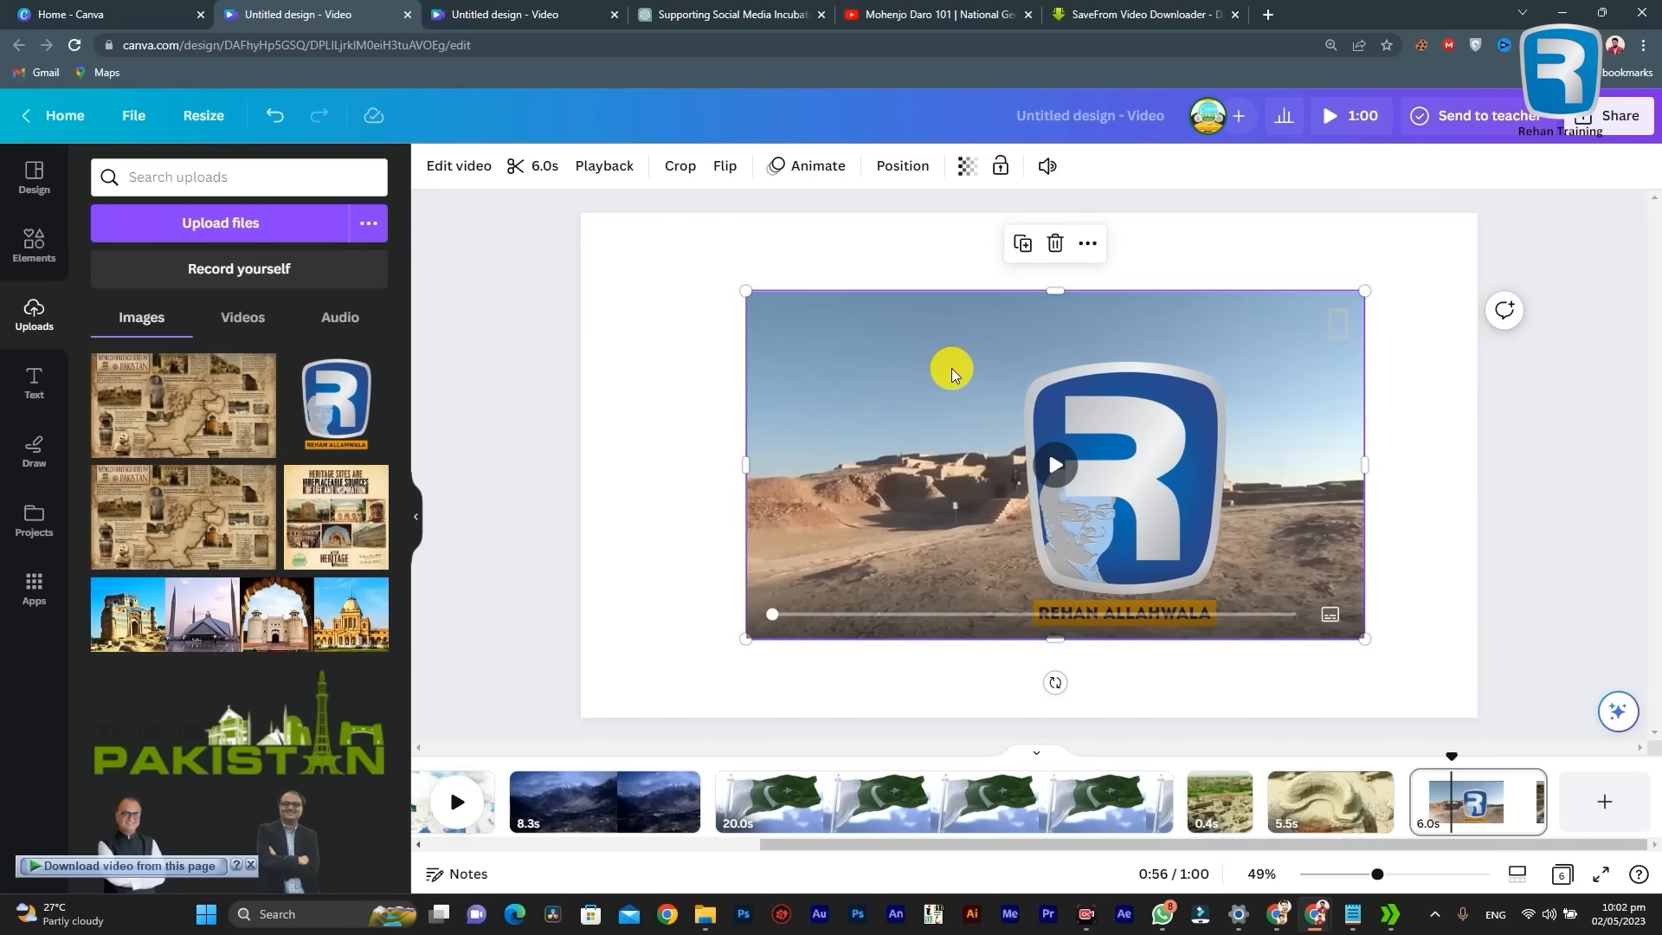
mouse_move(1161, 452)
left_mouse_down()
mouse_move(1072, 452)
mouse_move(1165, 482)
mouse_move(1179, 445)
mouse_move(1133, 446)
left_mouse_up()
left_click(900, 414)
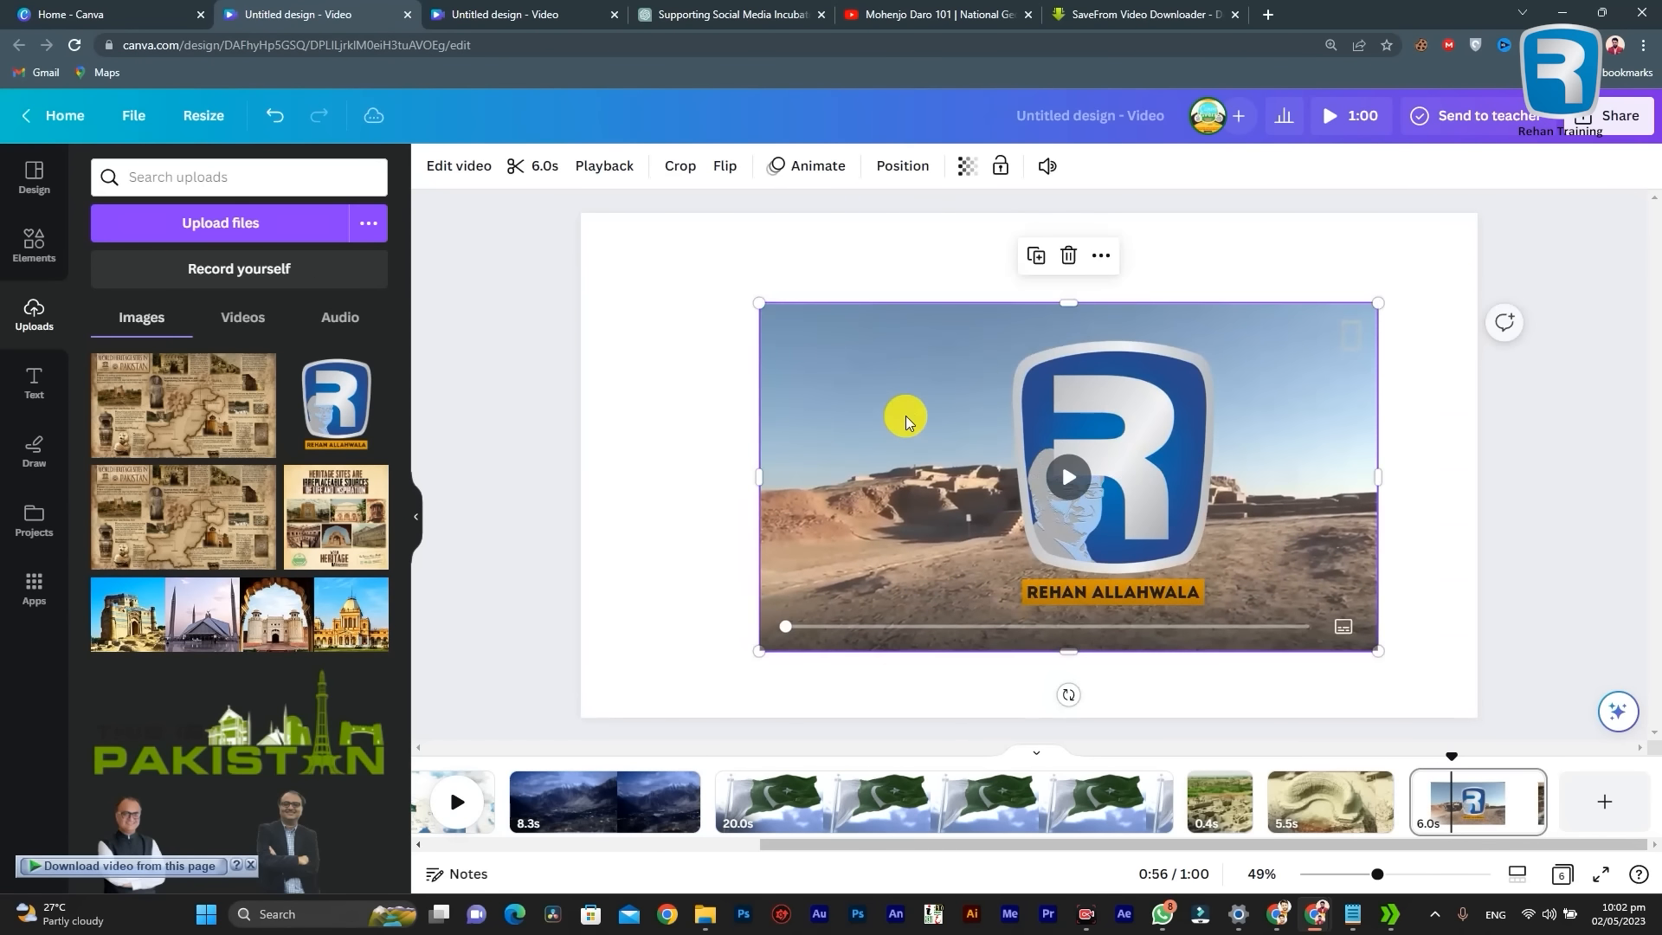
Step: Lock the position of the ruins video behind the R logo
left_click(687, 452)
left_click(889, 447)
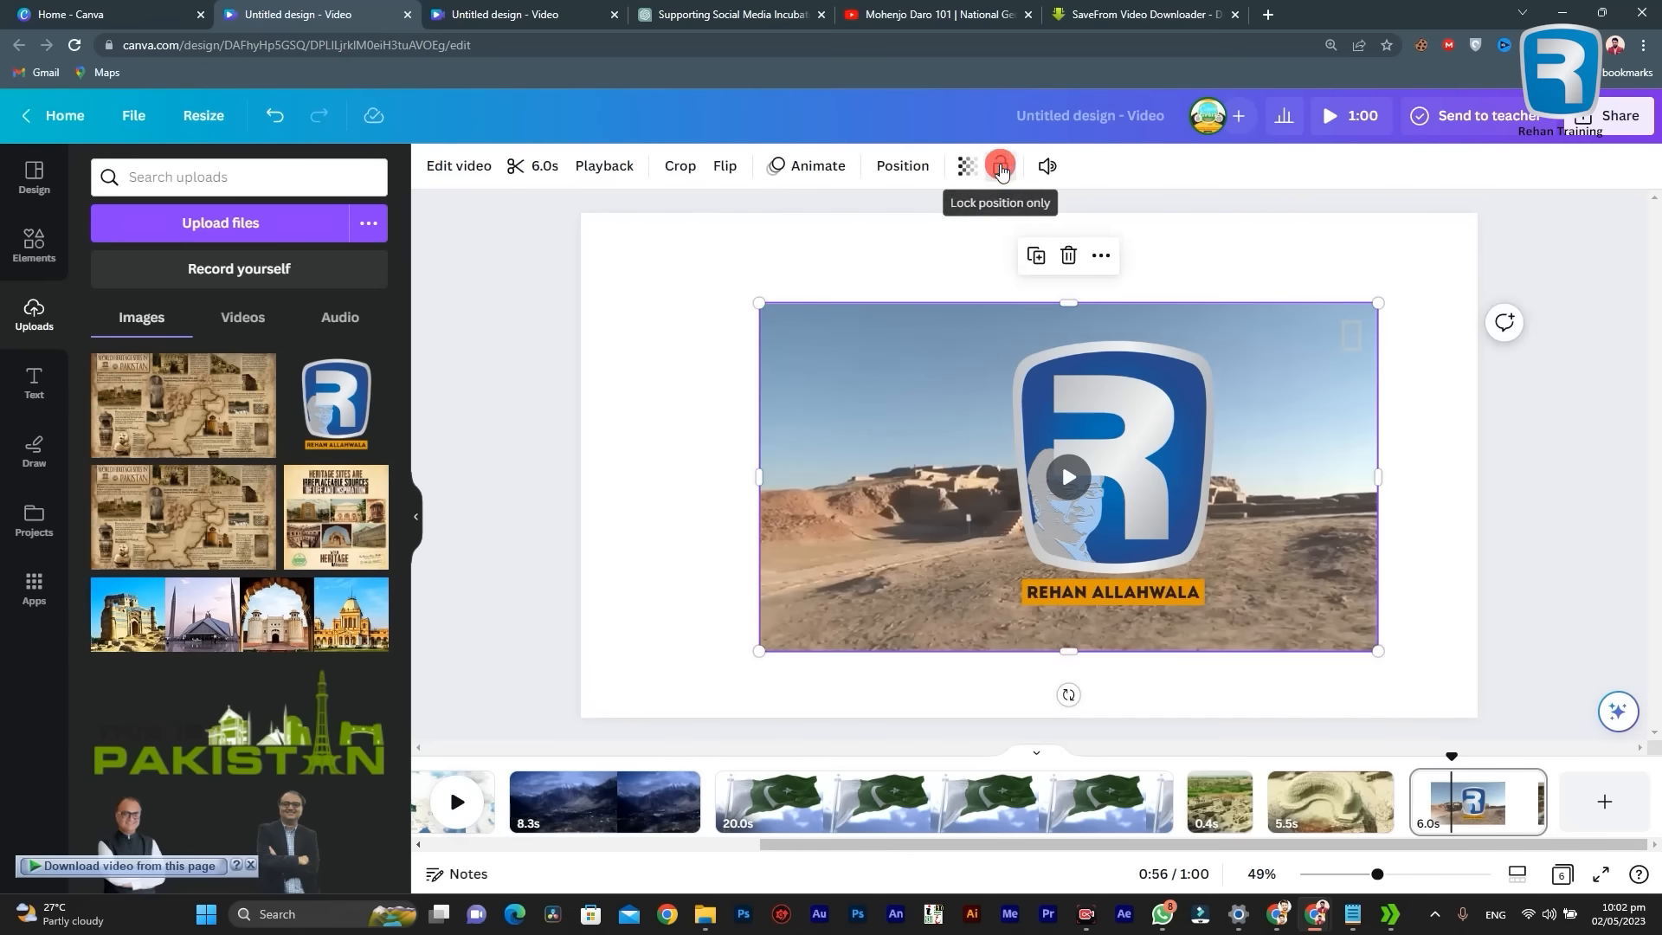
left_click(999, 165)
left_click(793, 435)
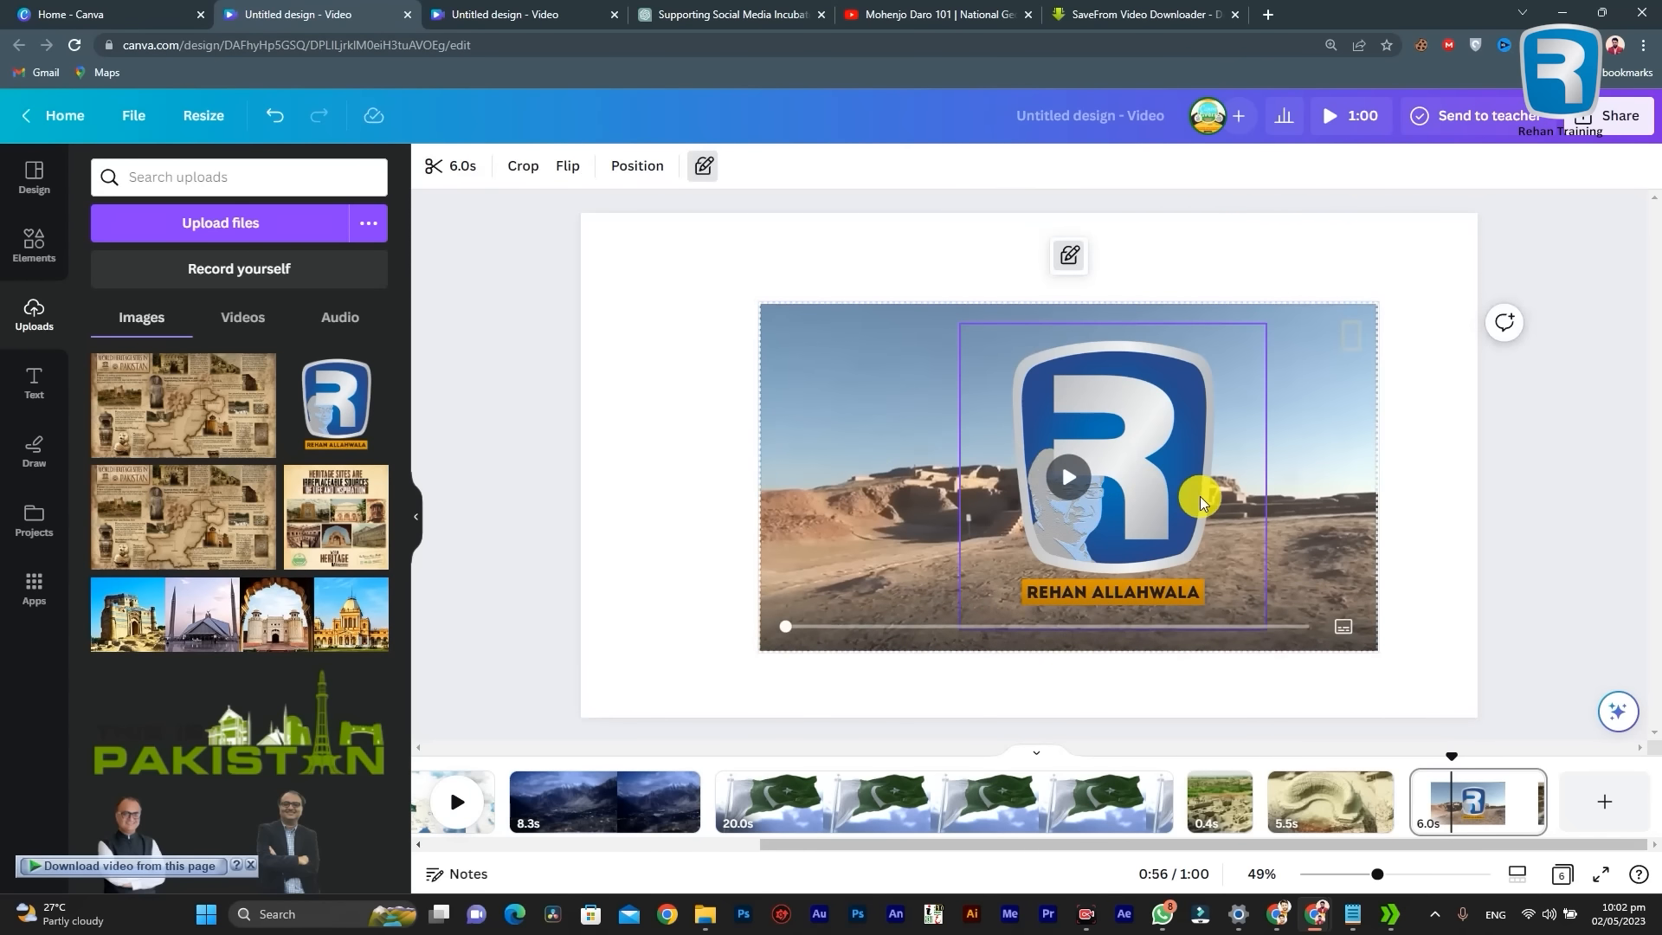
Step: Move the R logo to the right part of the ruins video and try to move the locked video
left_click(1549, 407)
left_click_drag(1064, 469, 1184, 489)
left_click(819, 469)
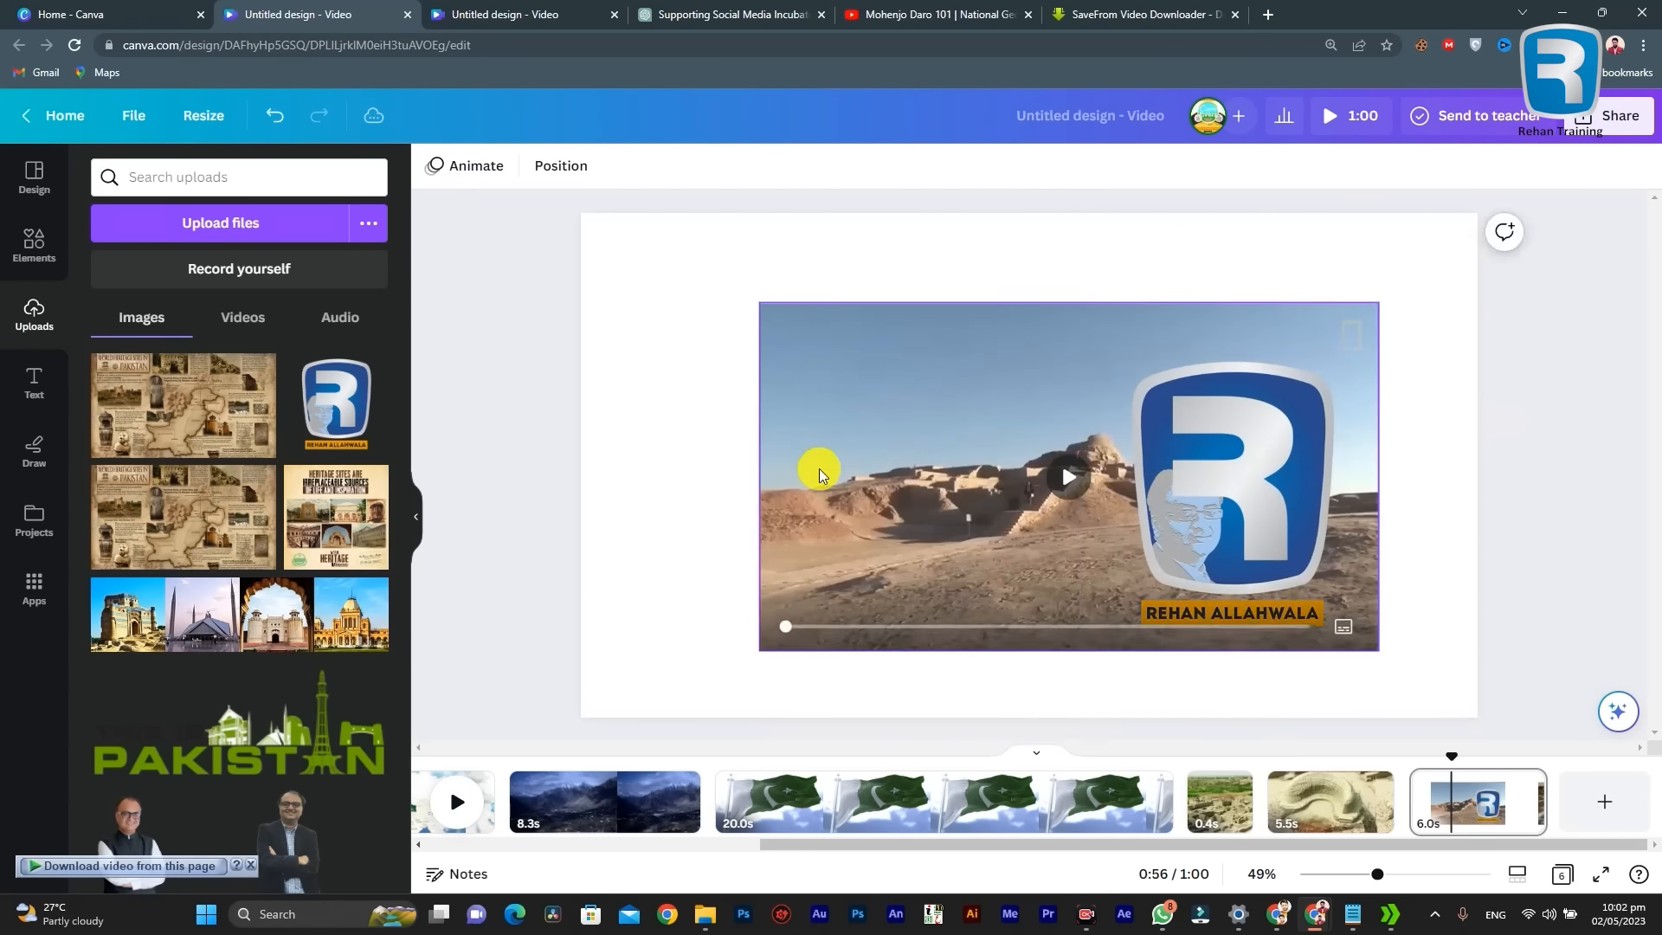
left_click_drag(920, 401, 898, 450)
left_click_drag(852, 397, 884, 456)
left_click(834, 450)
Step: Shrink the R logo to a small badge in the ruins video's upper-right corner
left_click(1253, 463)
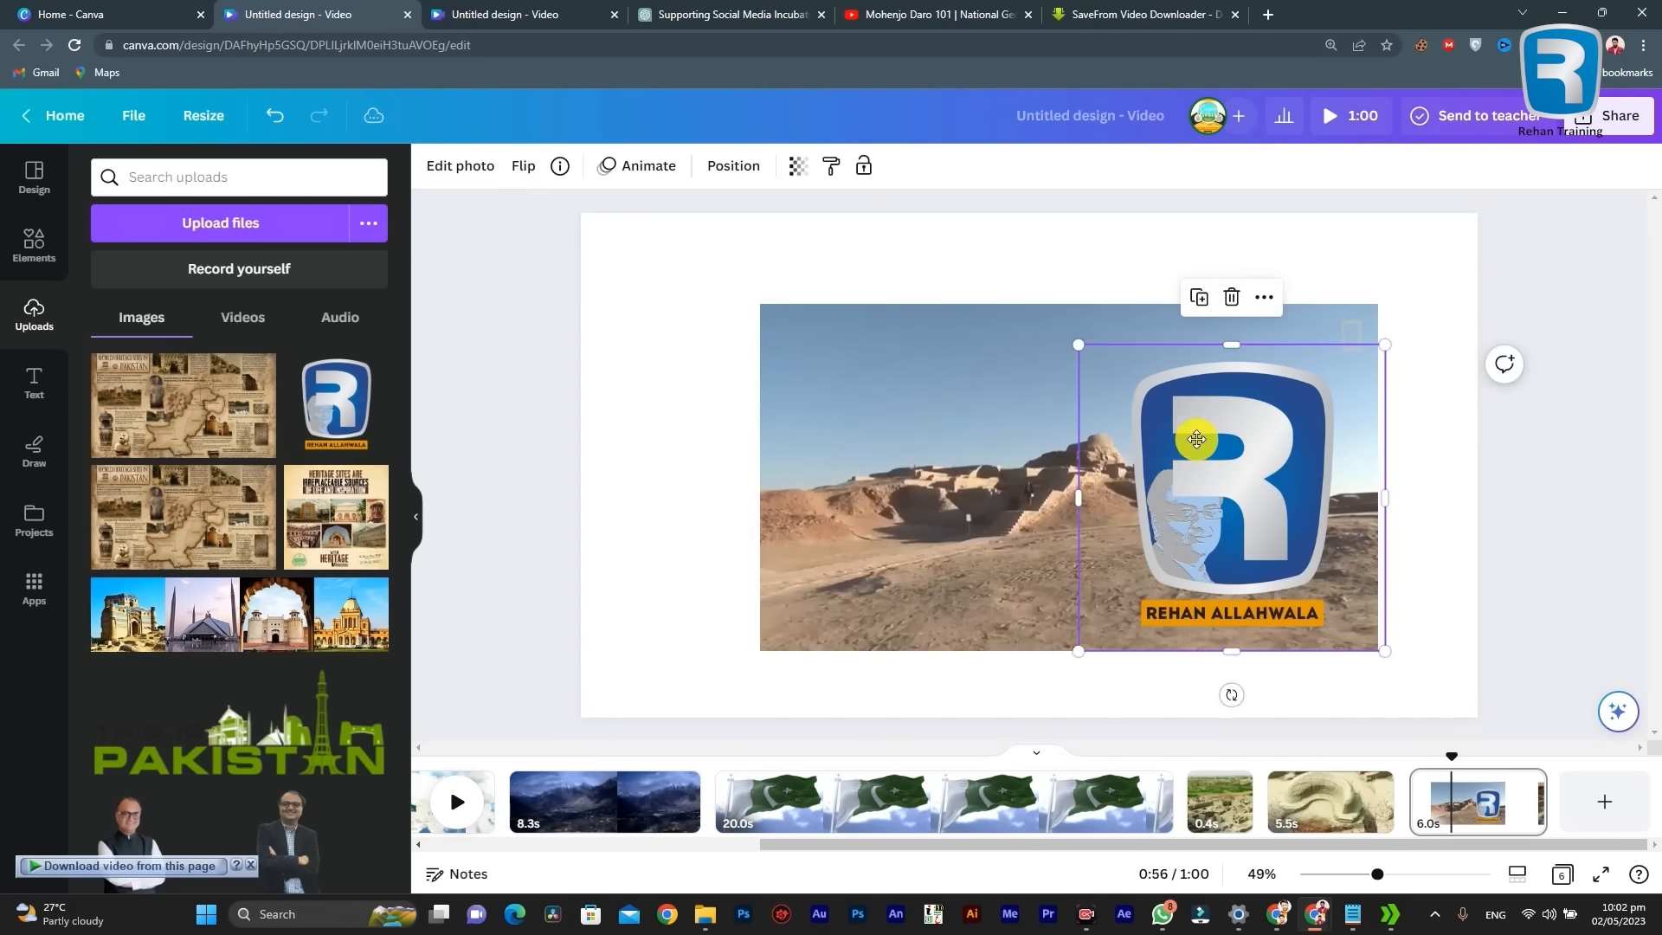
left_click_drag(1078, 650, 1303, 396)
left_click_drag(1272, 452, 1283, 416)
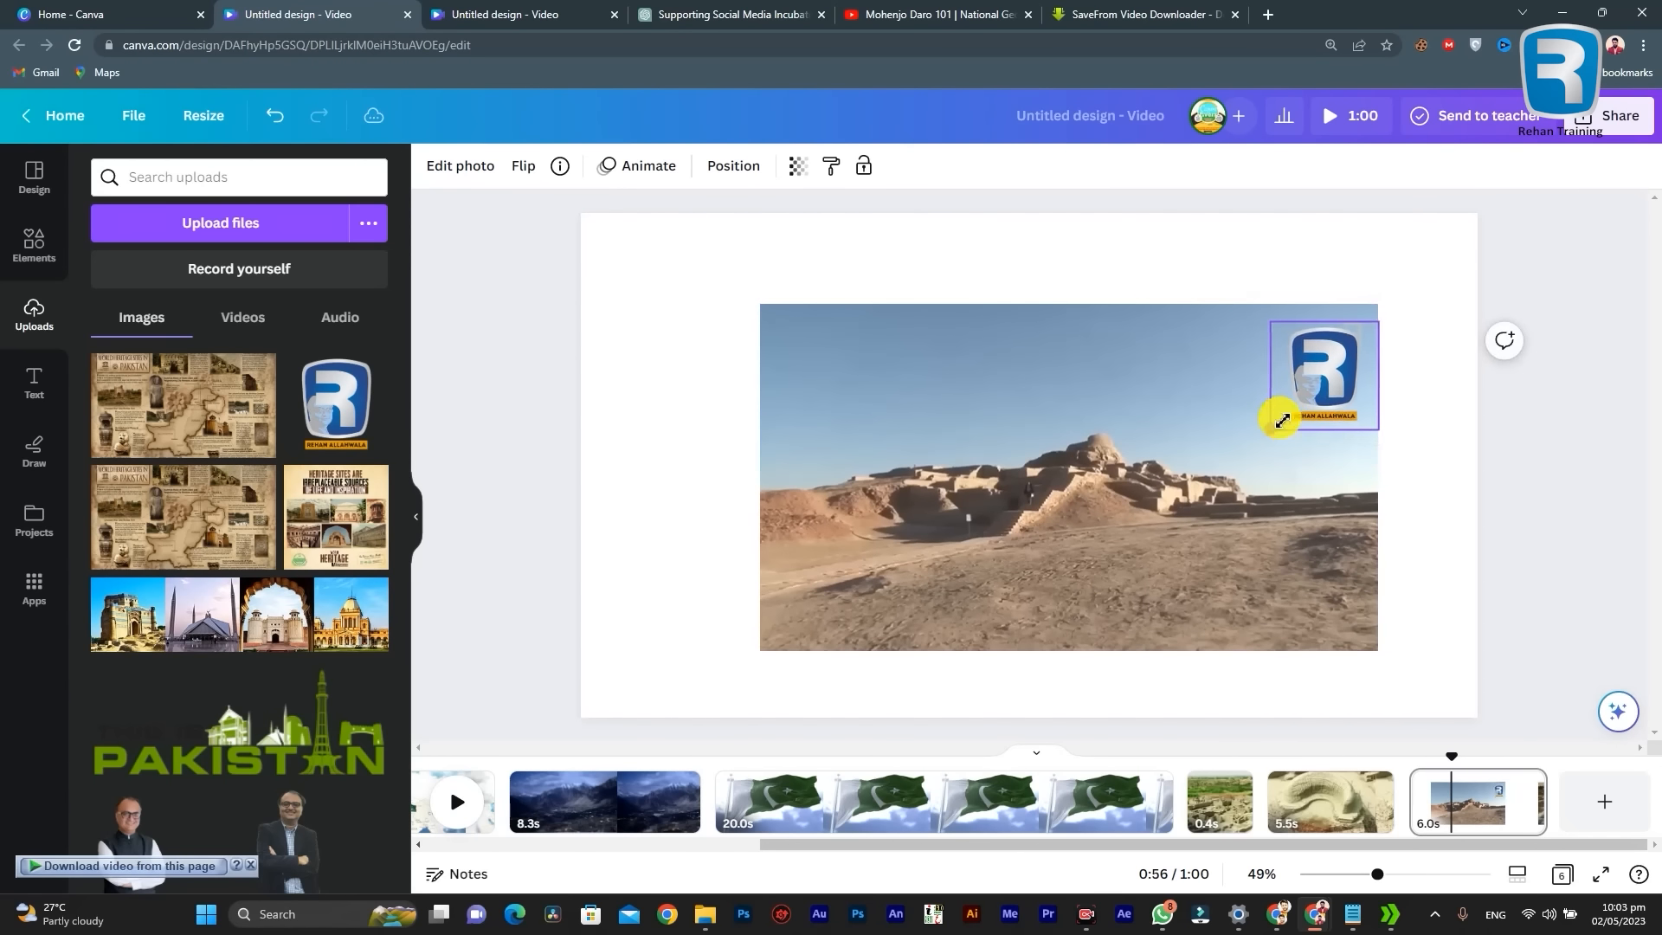
Step: Play the 5.5-second Mohenjo Daro aerial clip from its start to check its sound
left_click(1319, 824)
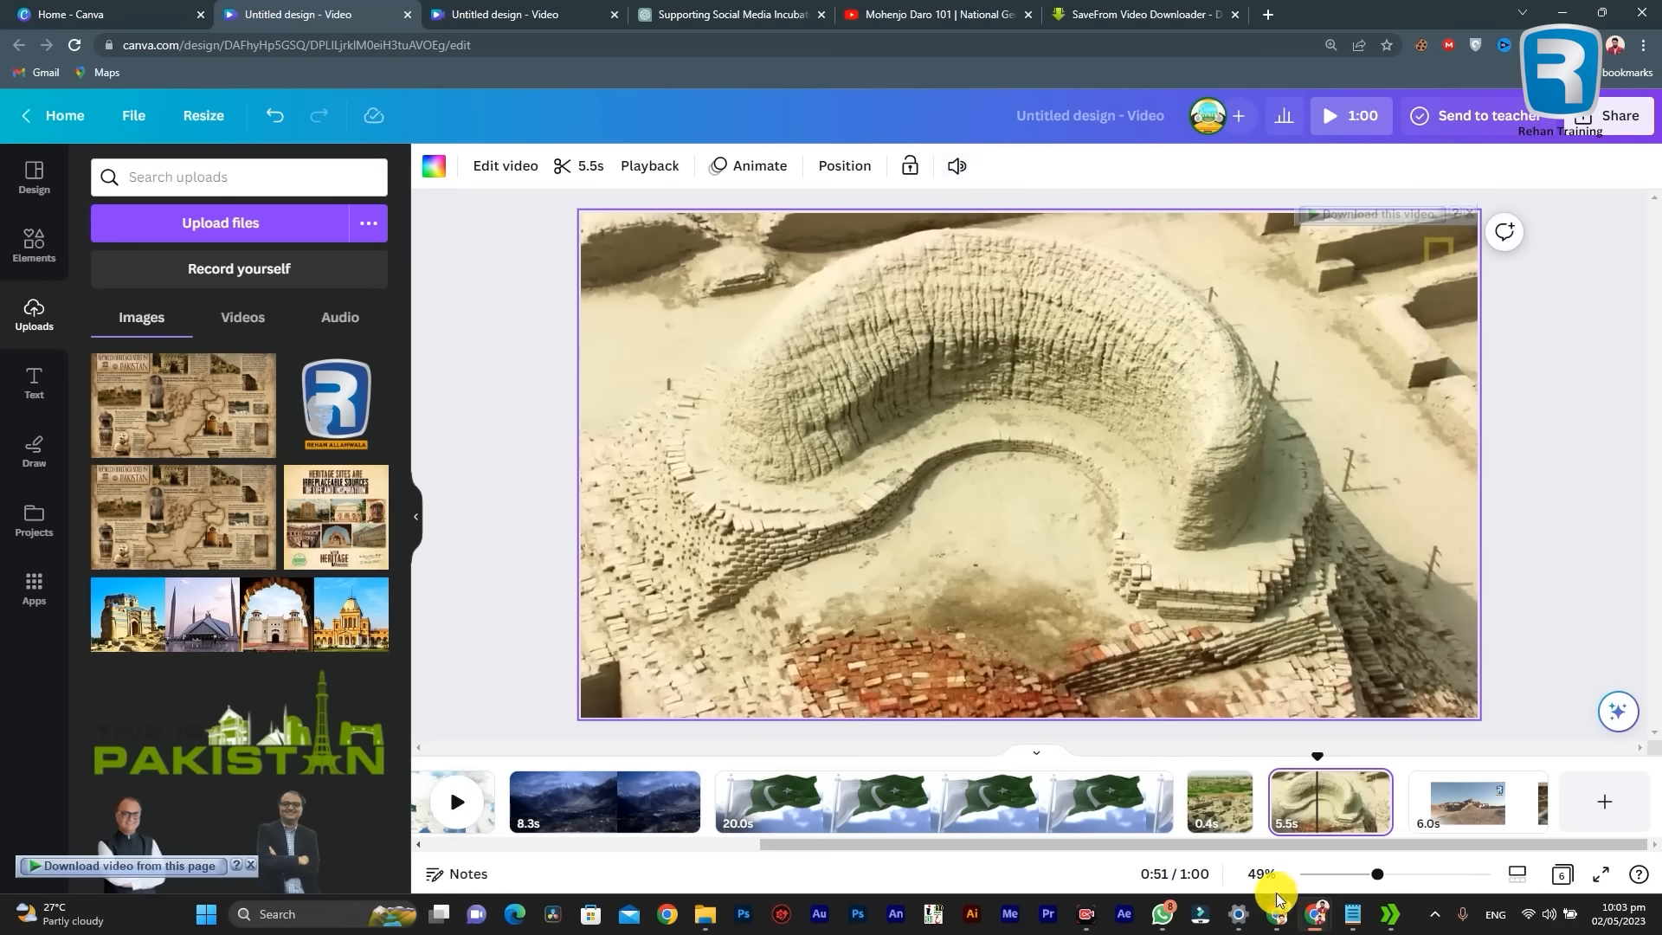
left_click(1270, 785)
key("space")
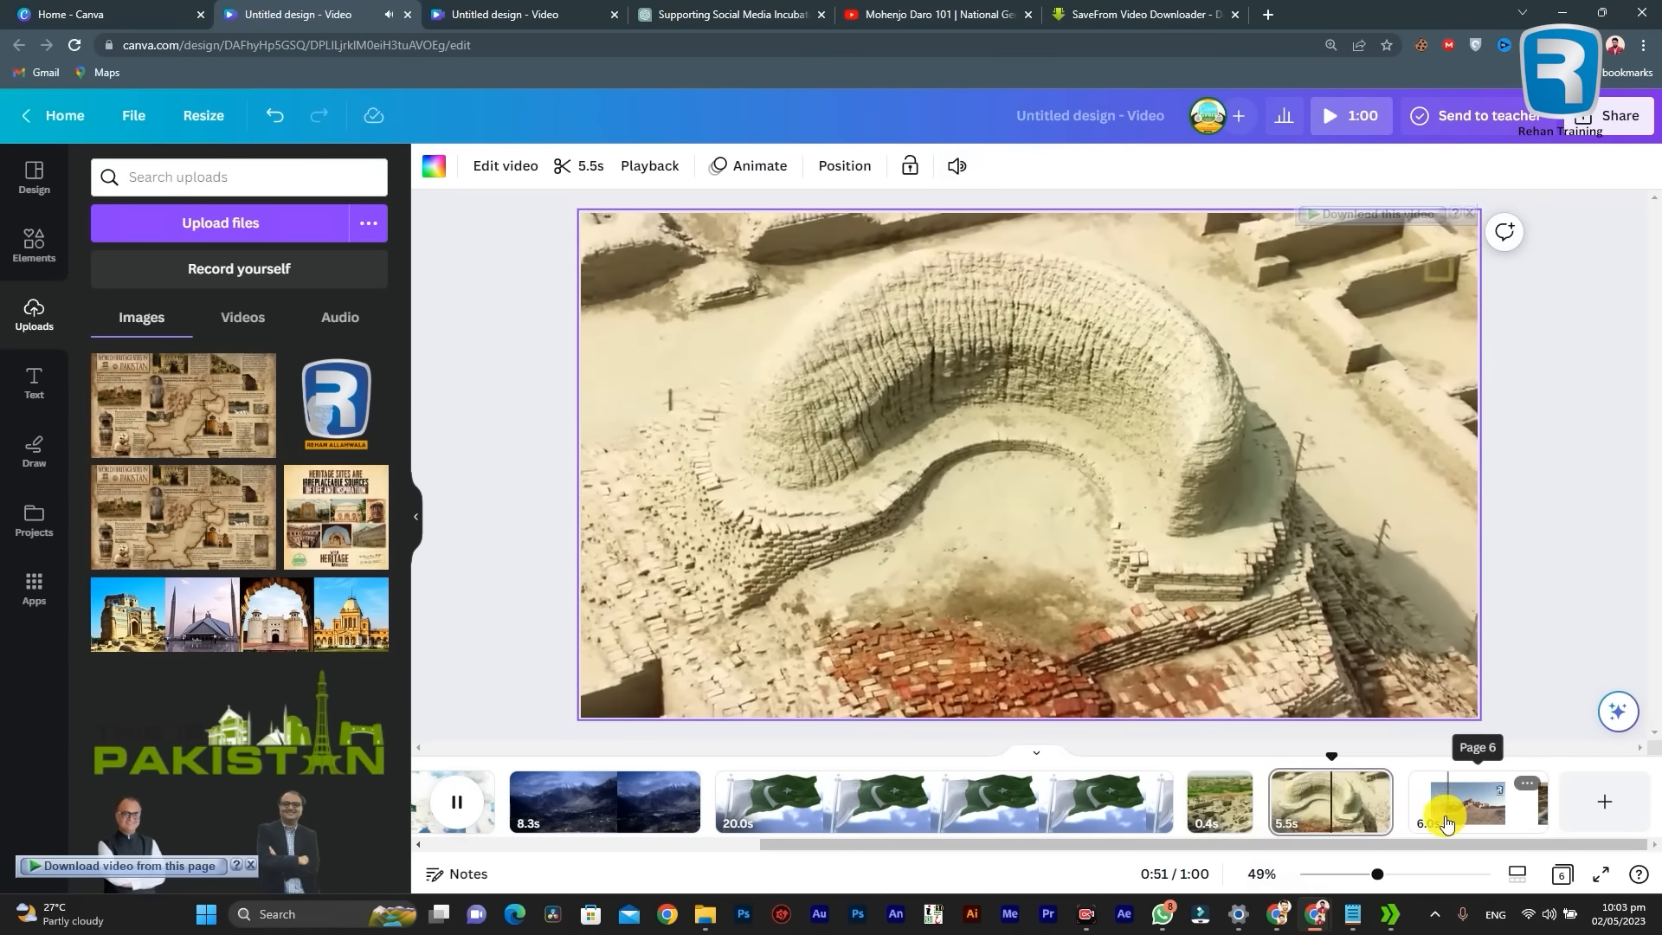
left_click(1328, 807)
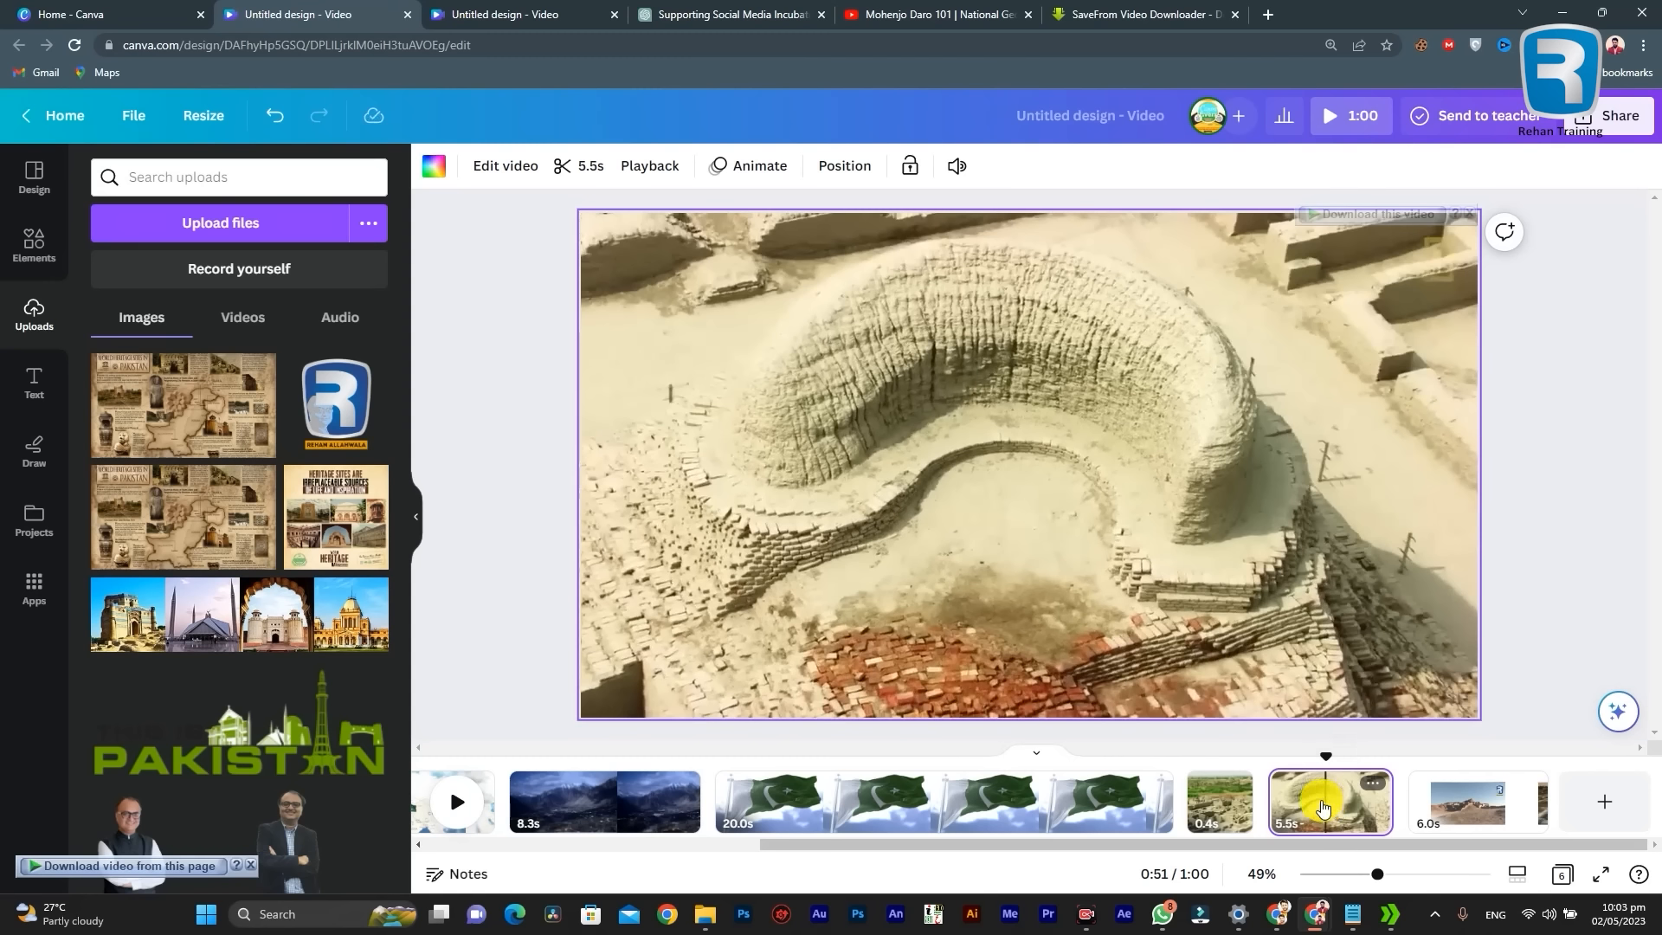
left_click(1316, 805)
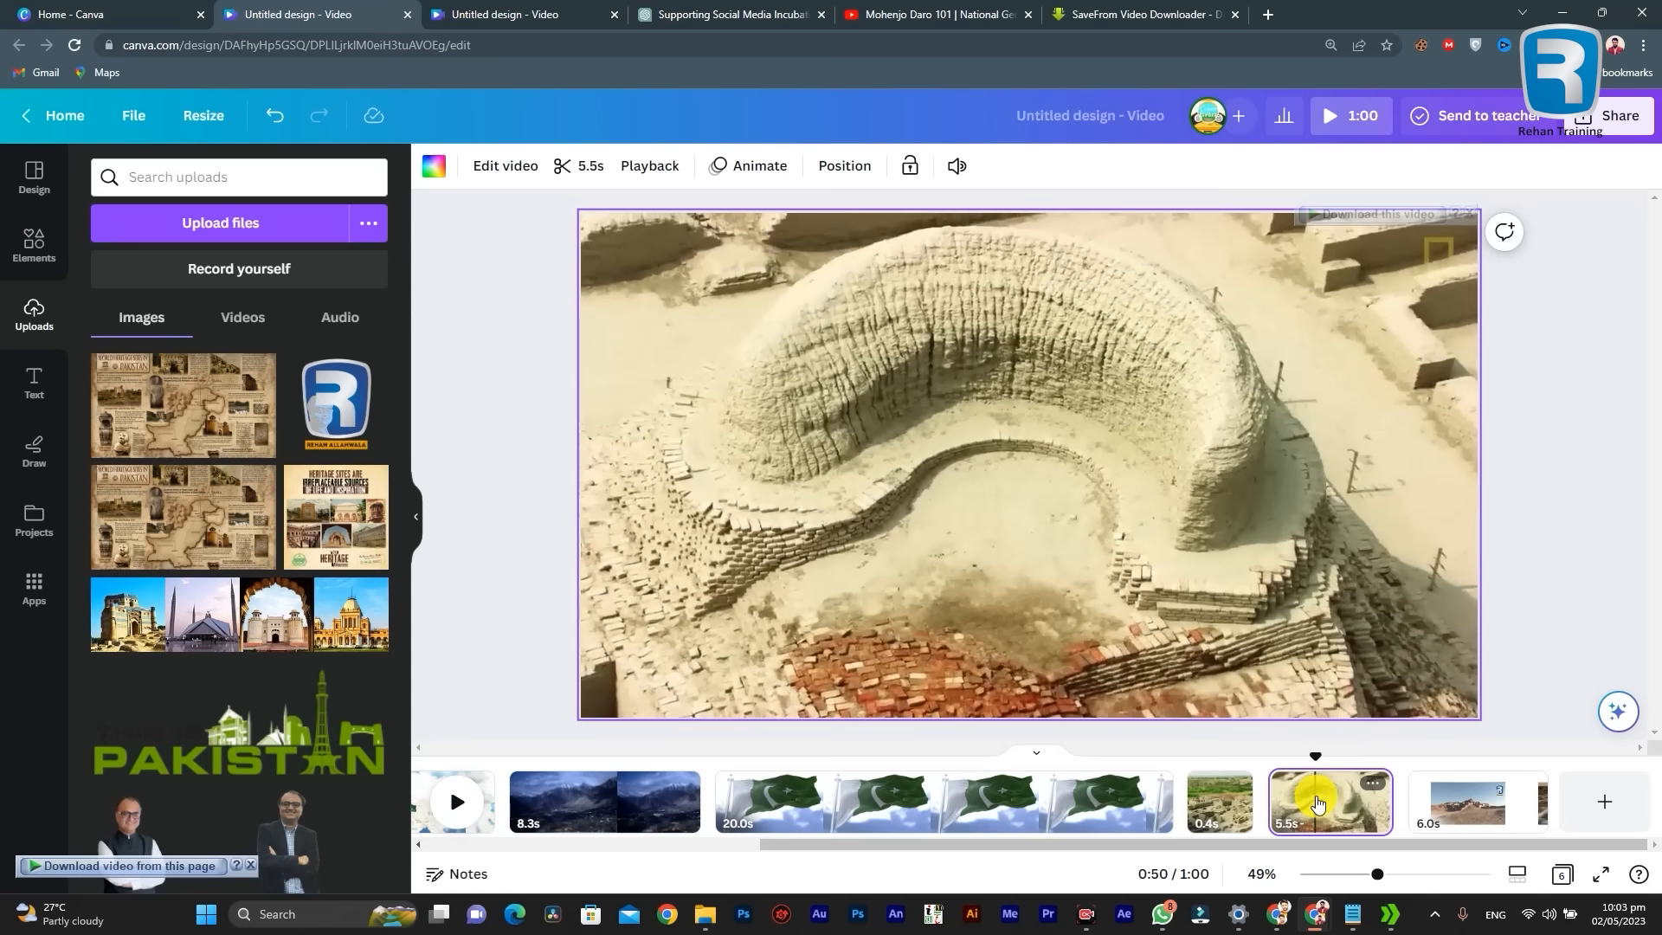
Step: Mute the volume of all videos on the 5.5-second aerial clip's page
left_click(1320, 809)
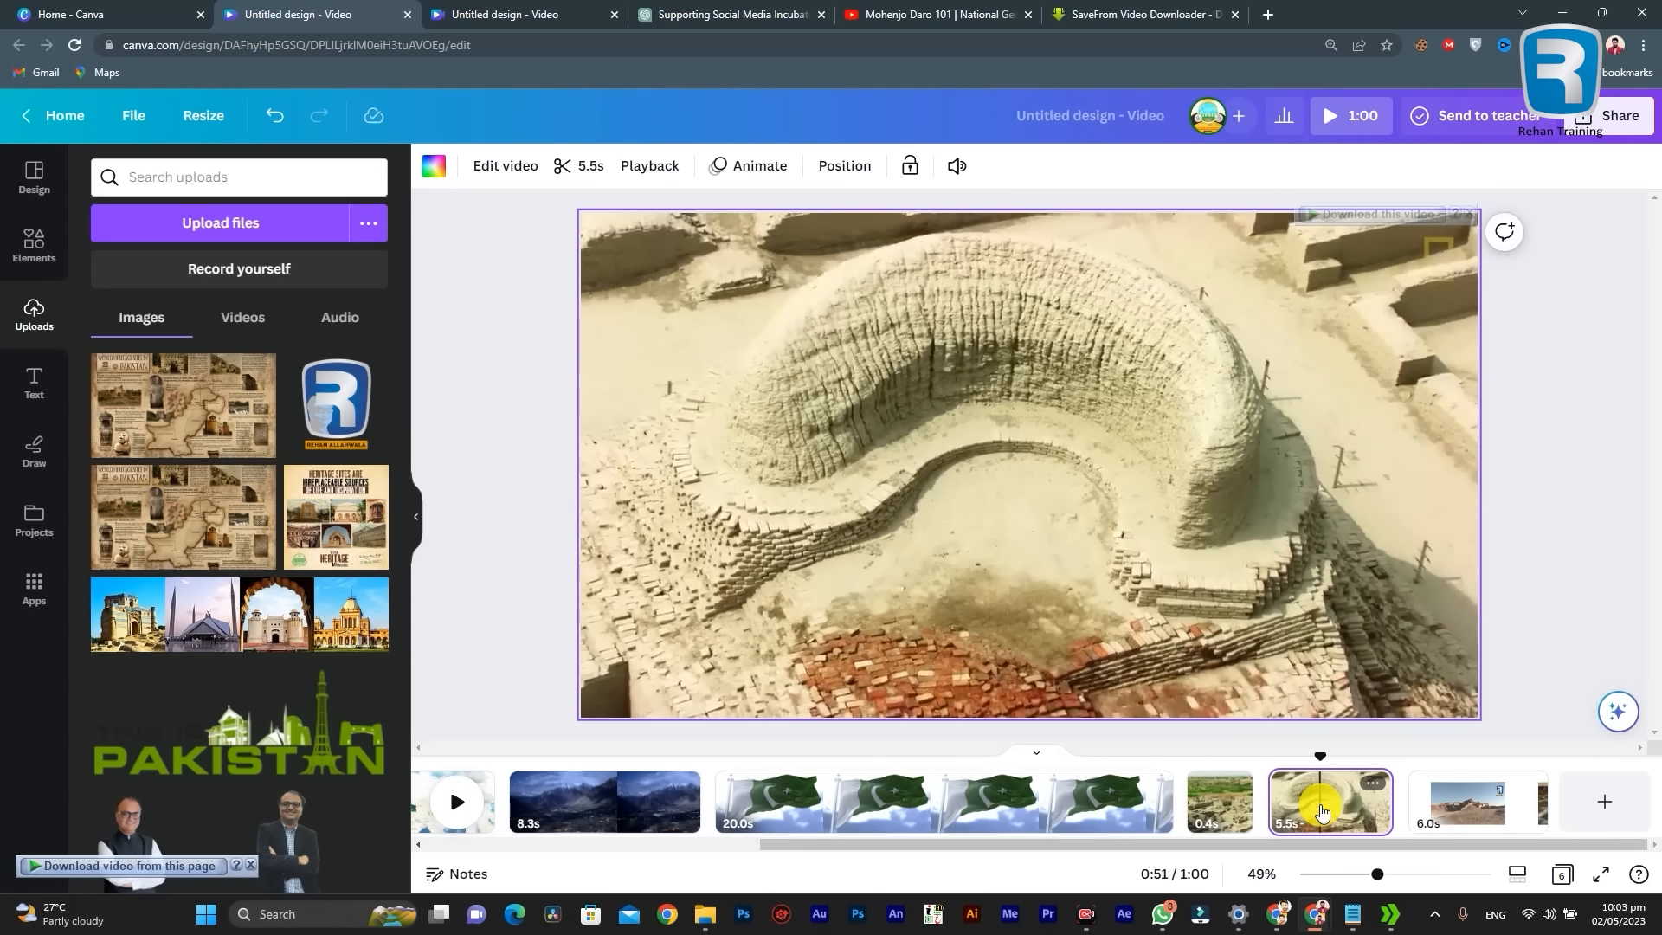
left_click(956, 173)
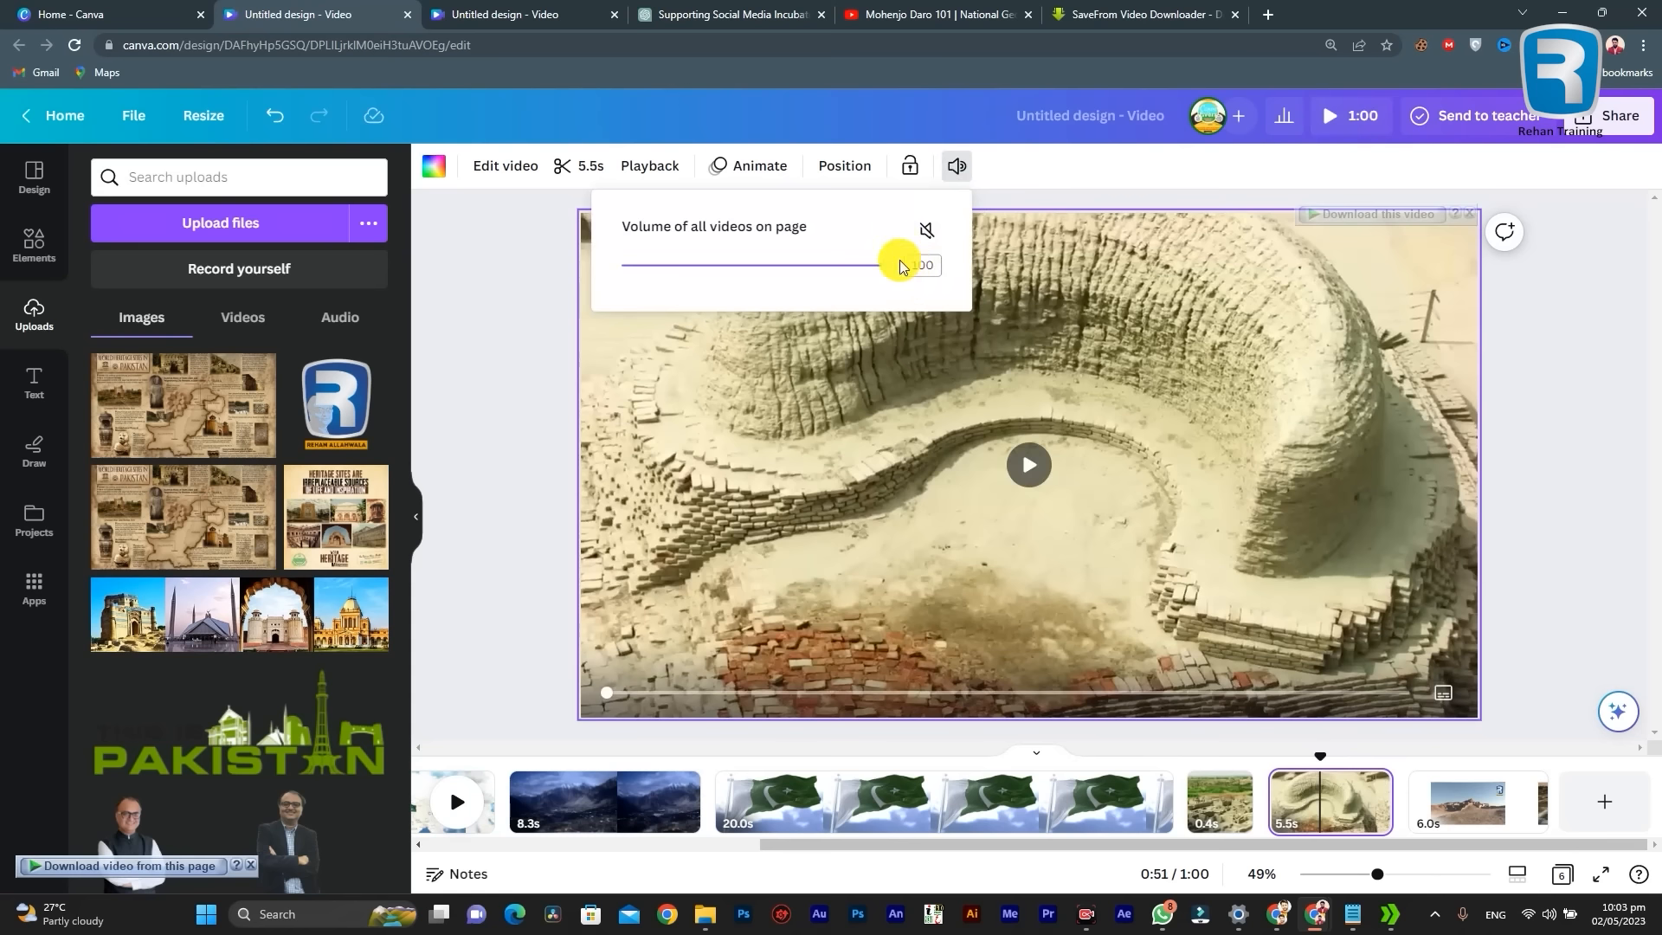
left_click_drag(889, 269, 1076, 265)
left_click(924, 232)
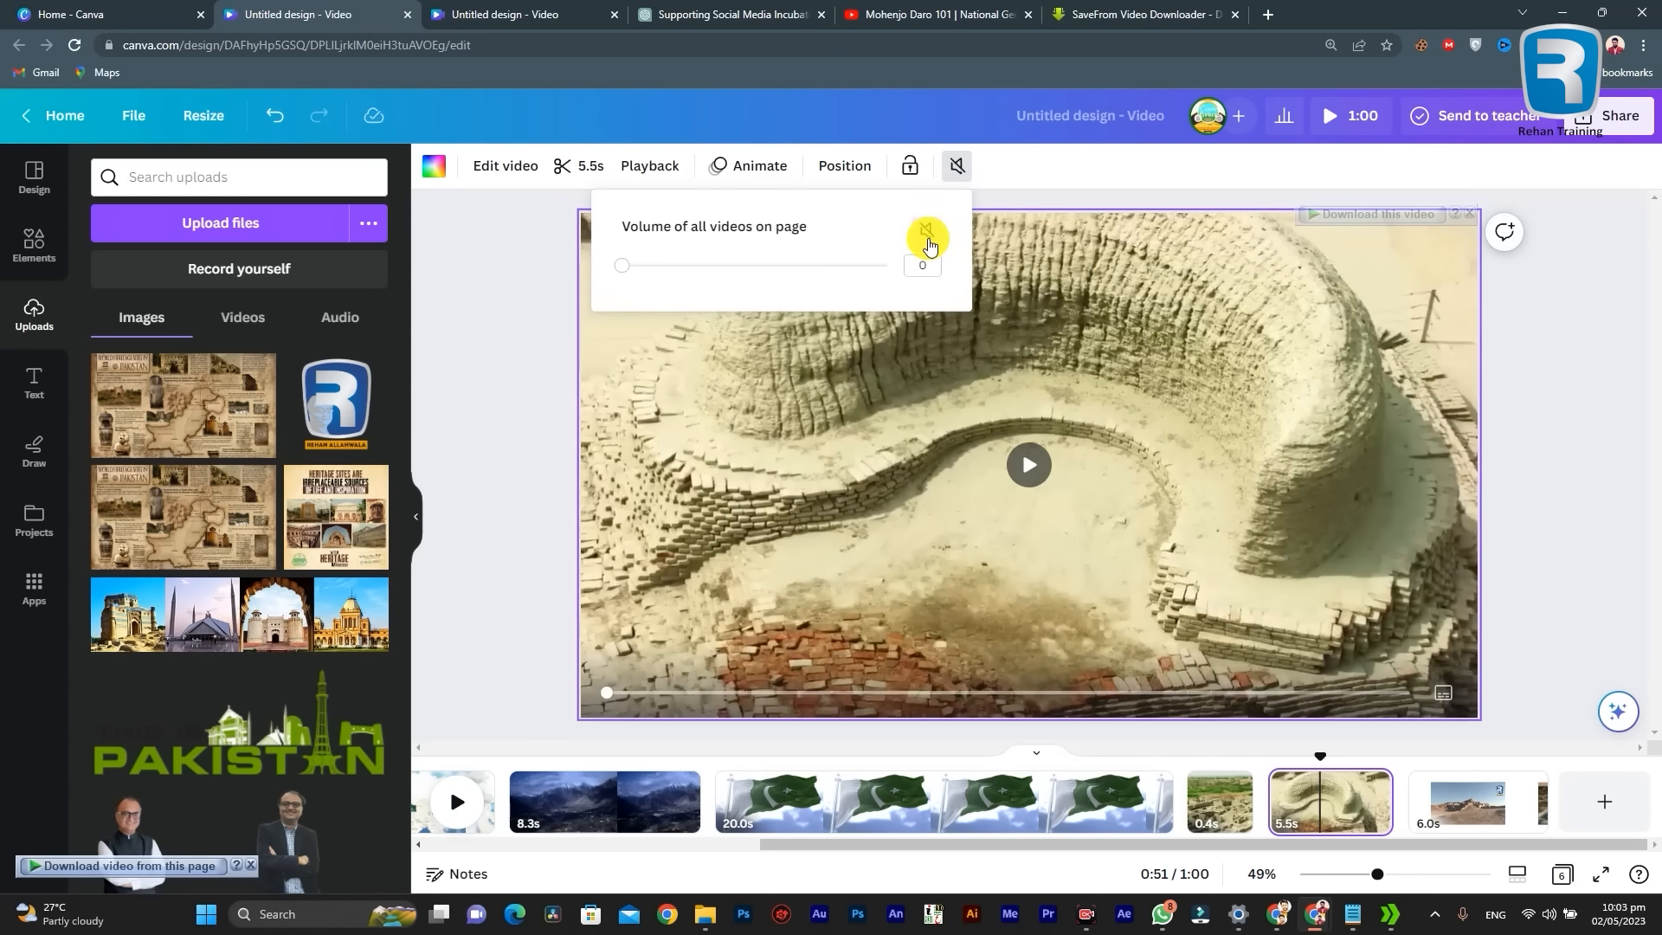
left_click(994, 179)
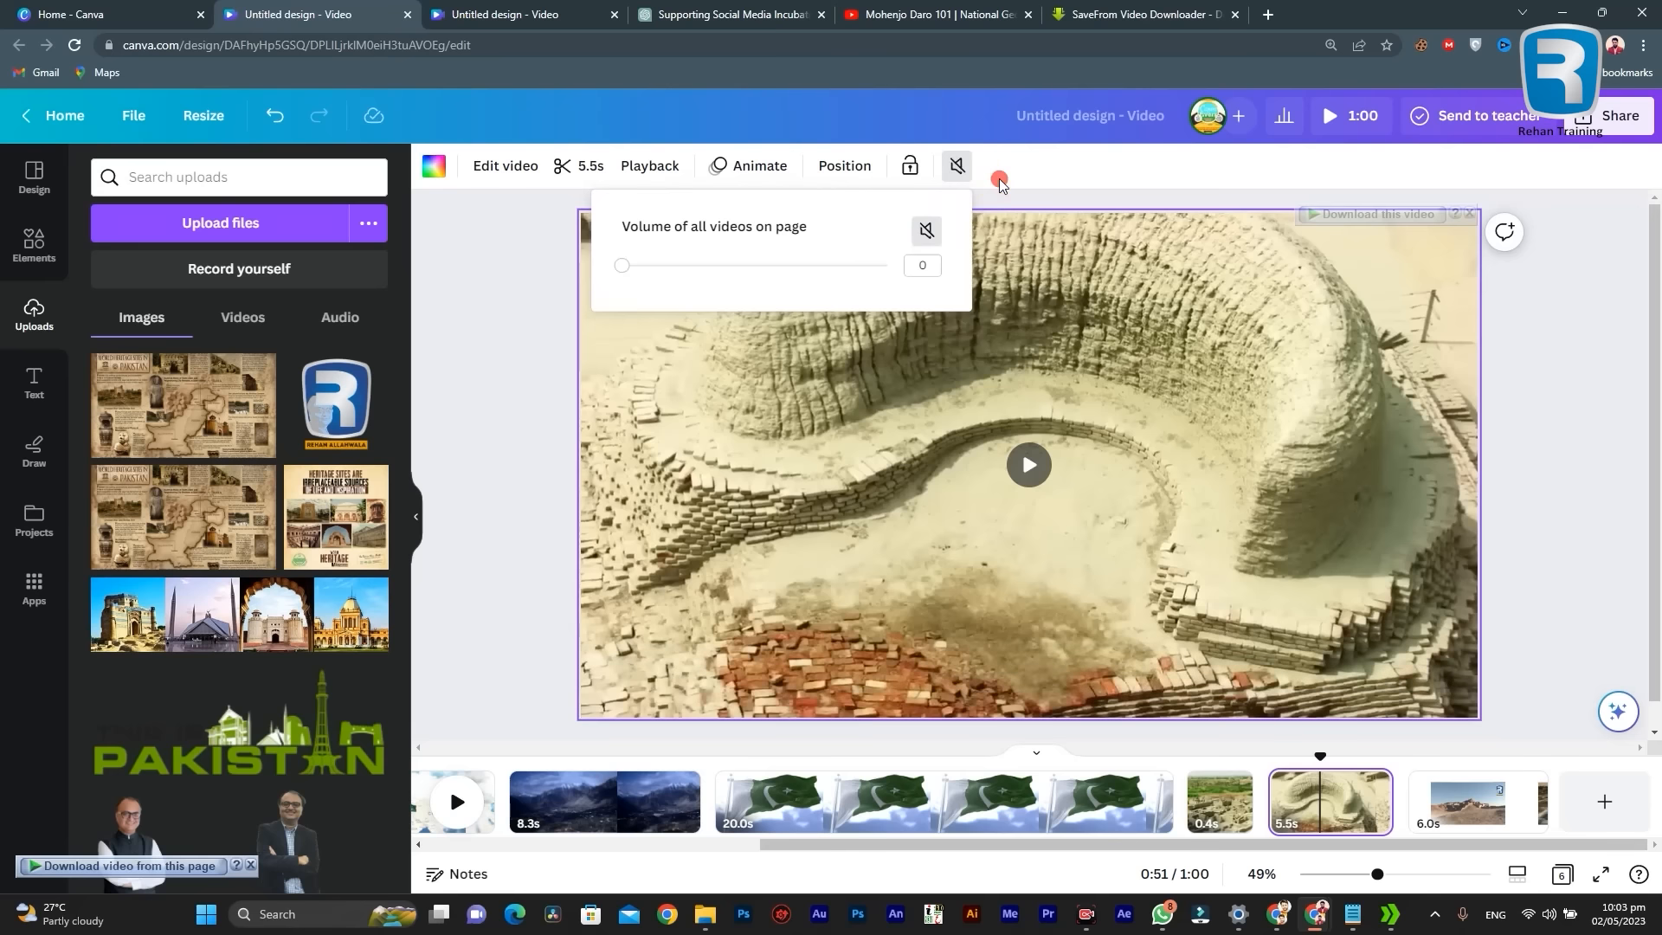
Step: Play the muted 5.5-second clip again from its start to check the audio
left_click(1268, 790)
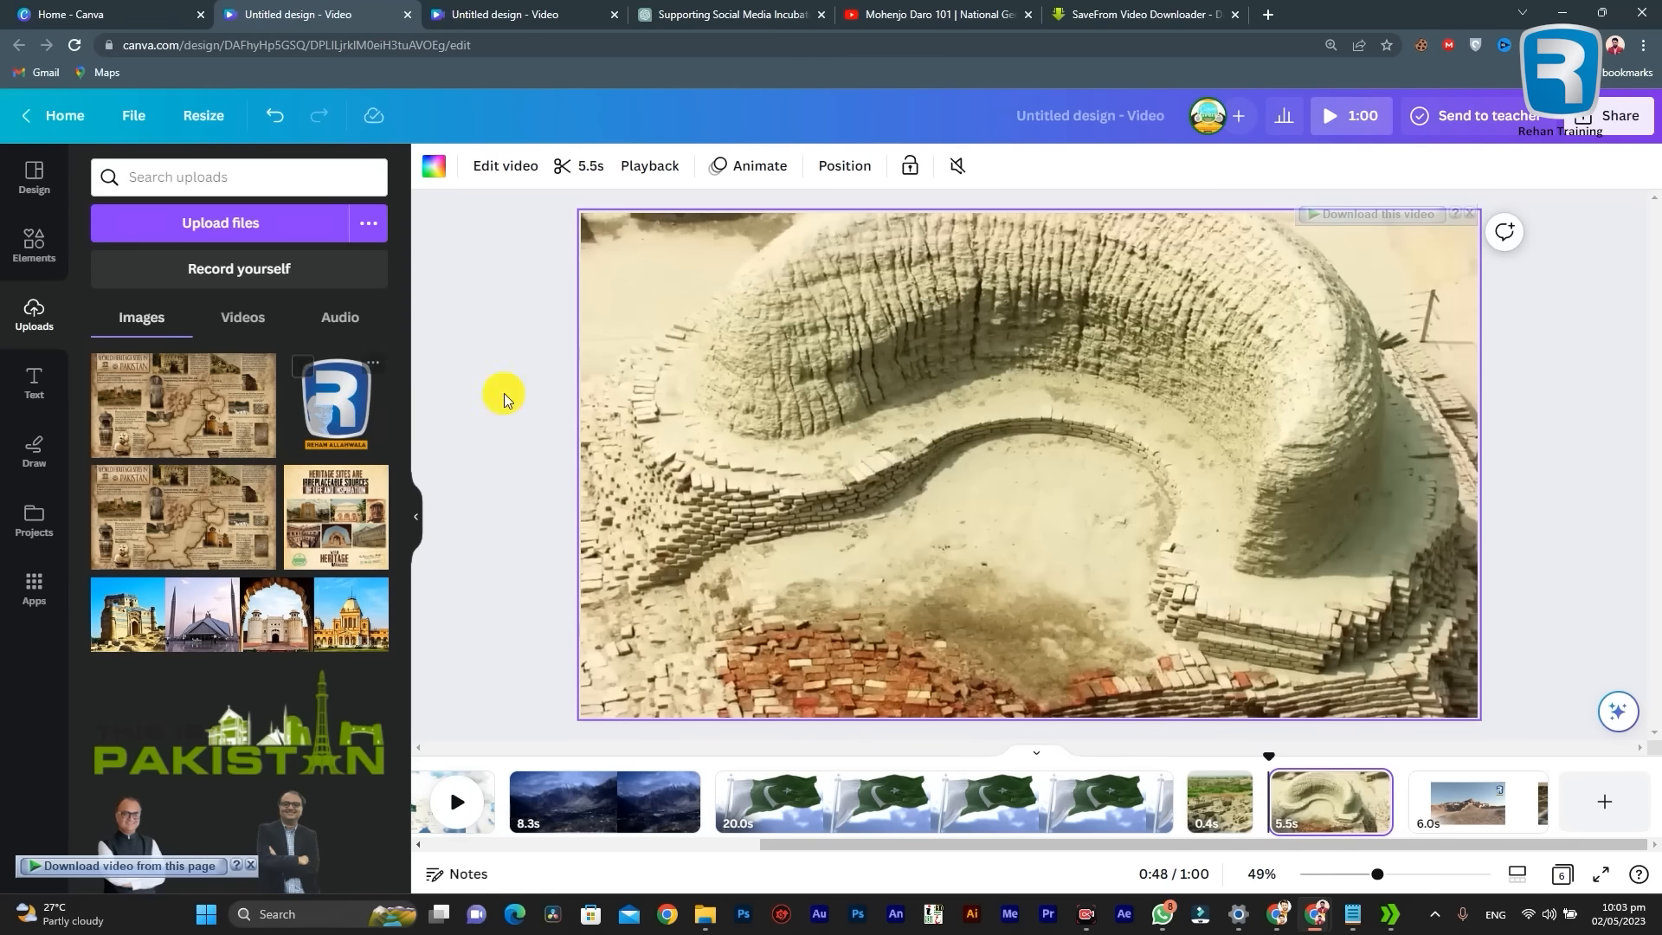
left_click(1330, 129)
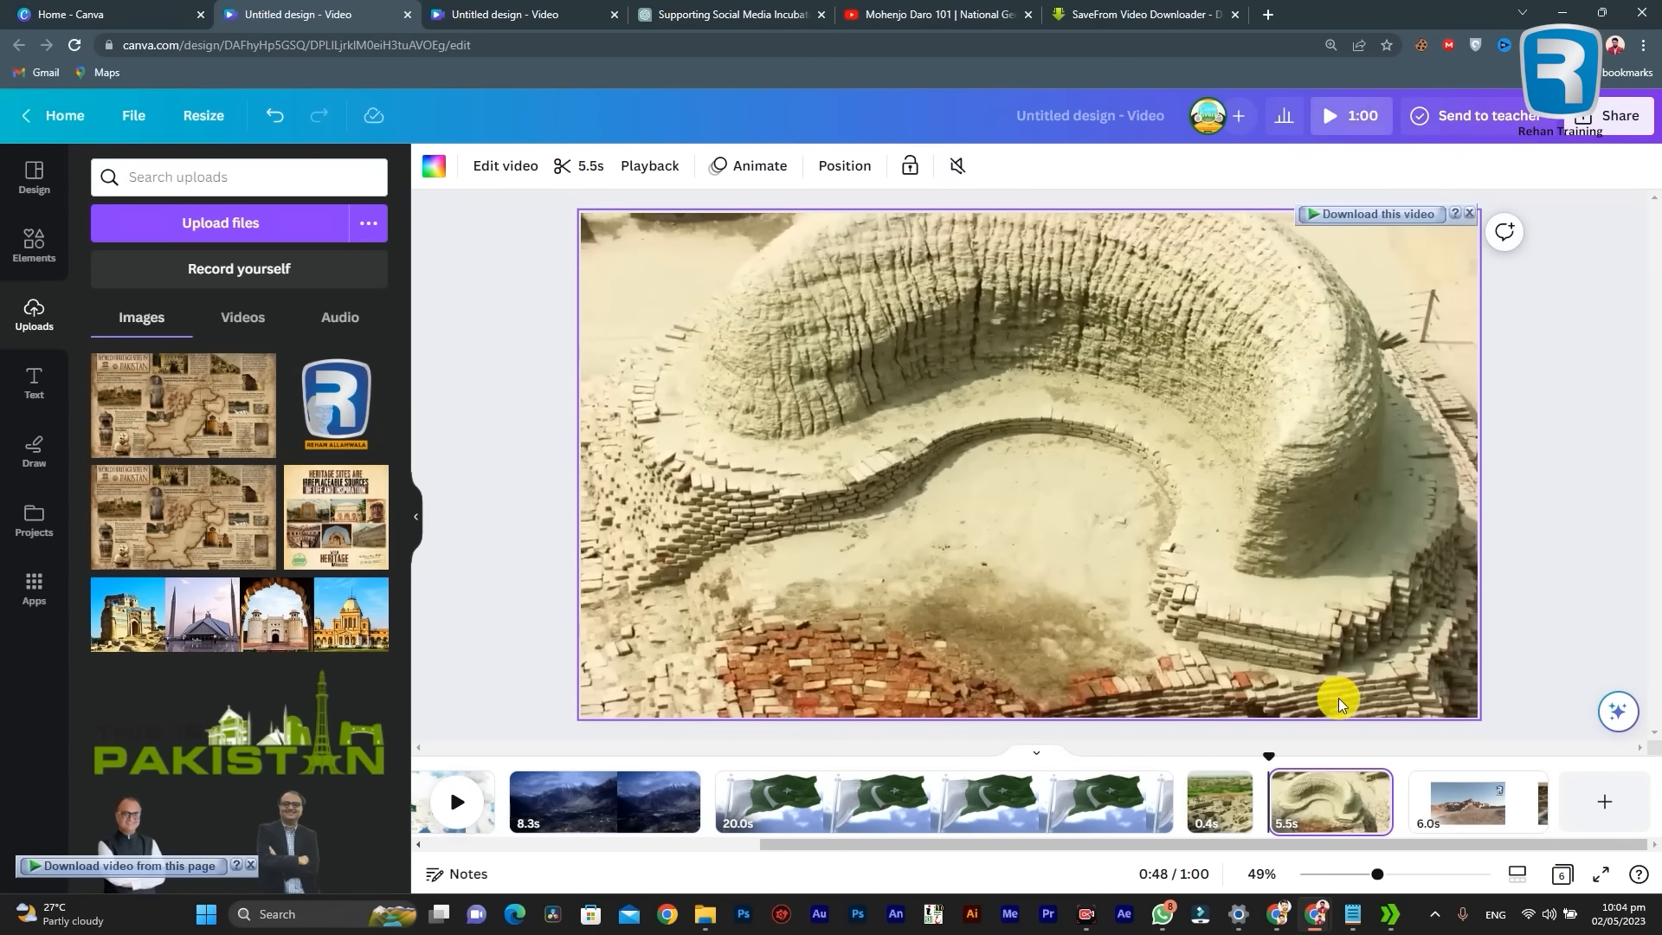
left_click(1281, 803)
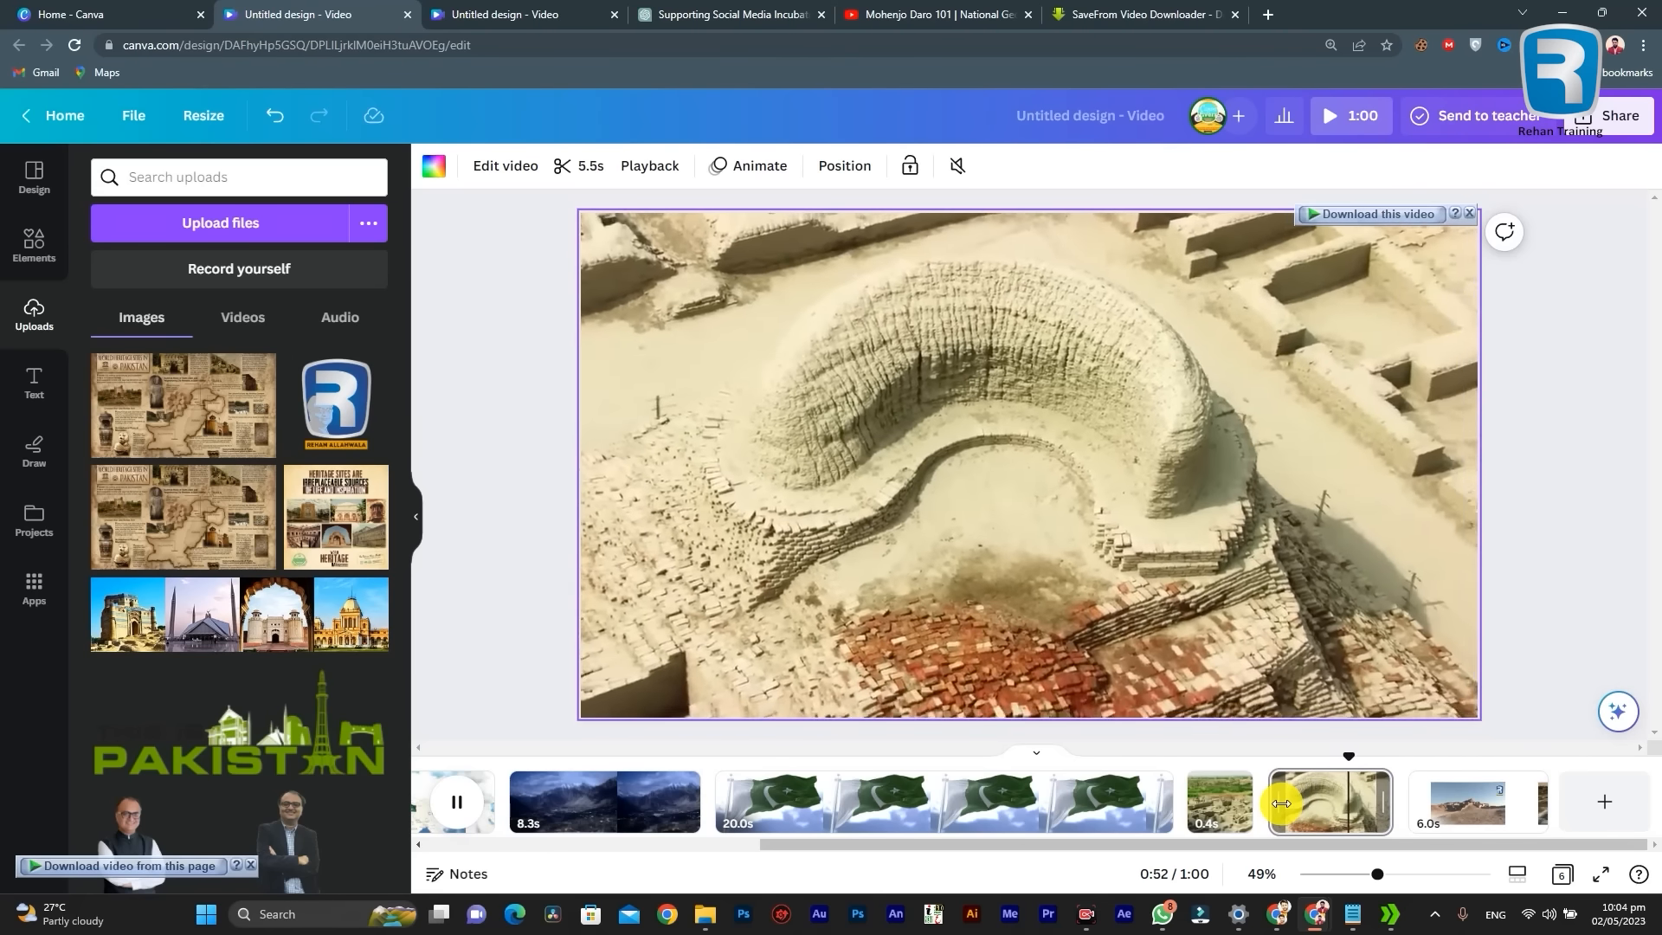
key("space")
Step: Examine the video editing options for the 5.5-second clip, including all filters and the Adjust settings
left_click(1324, 809)
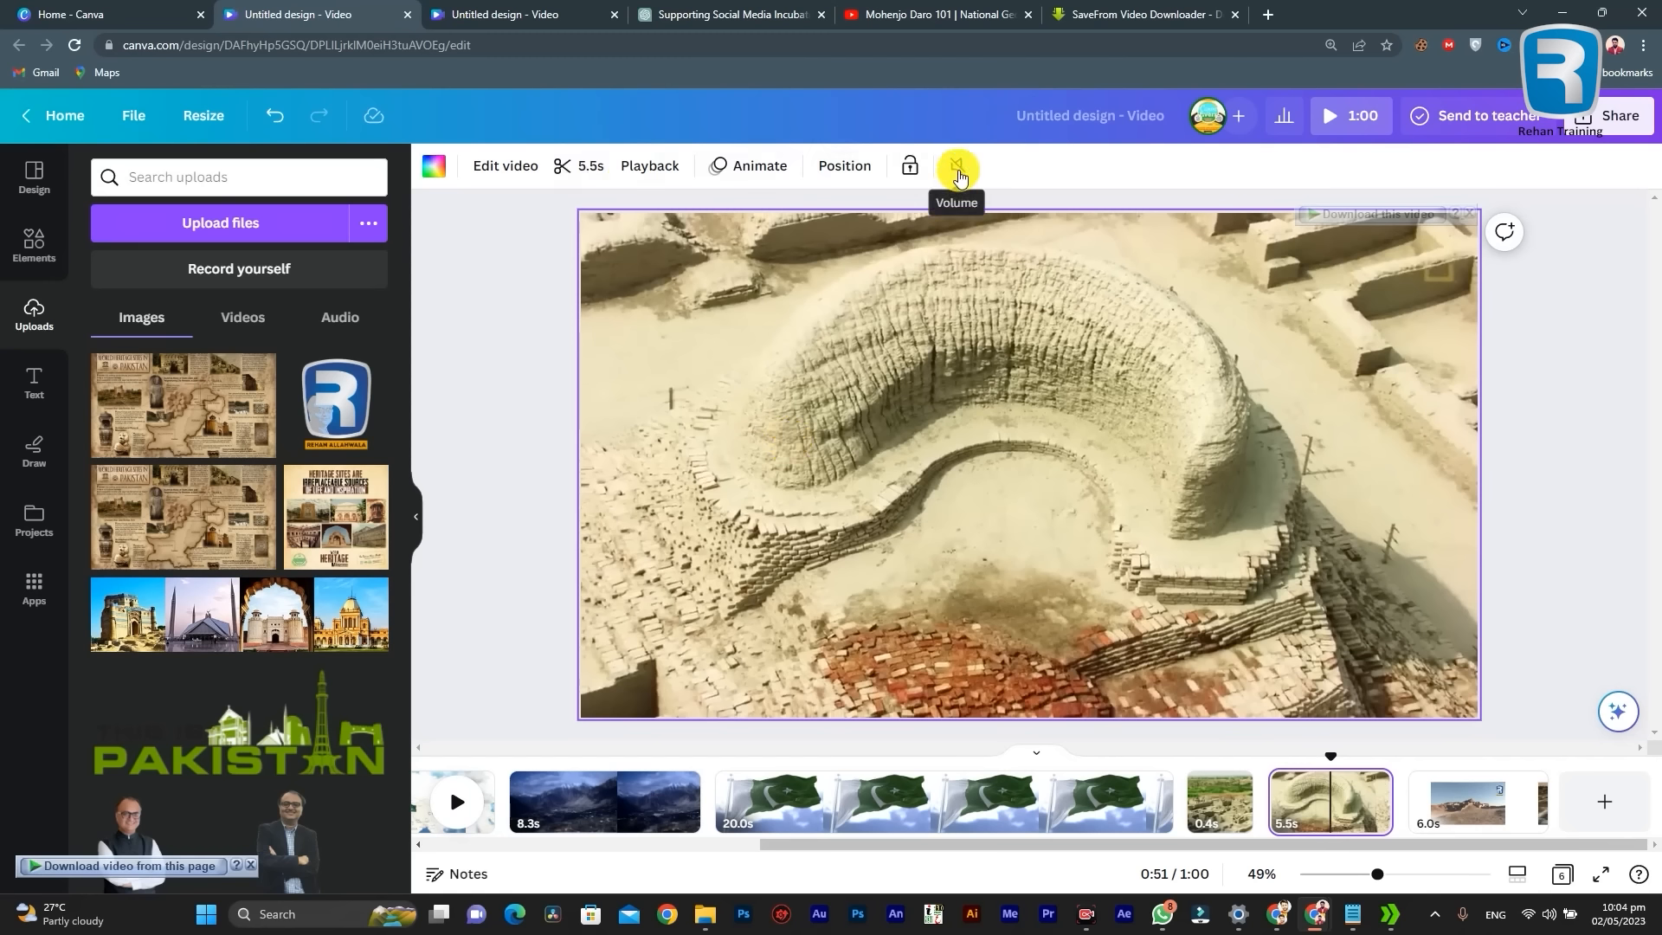
left_click(507, 170)
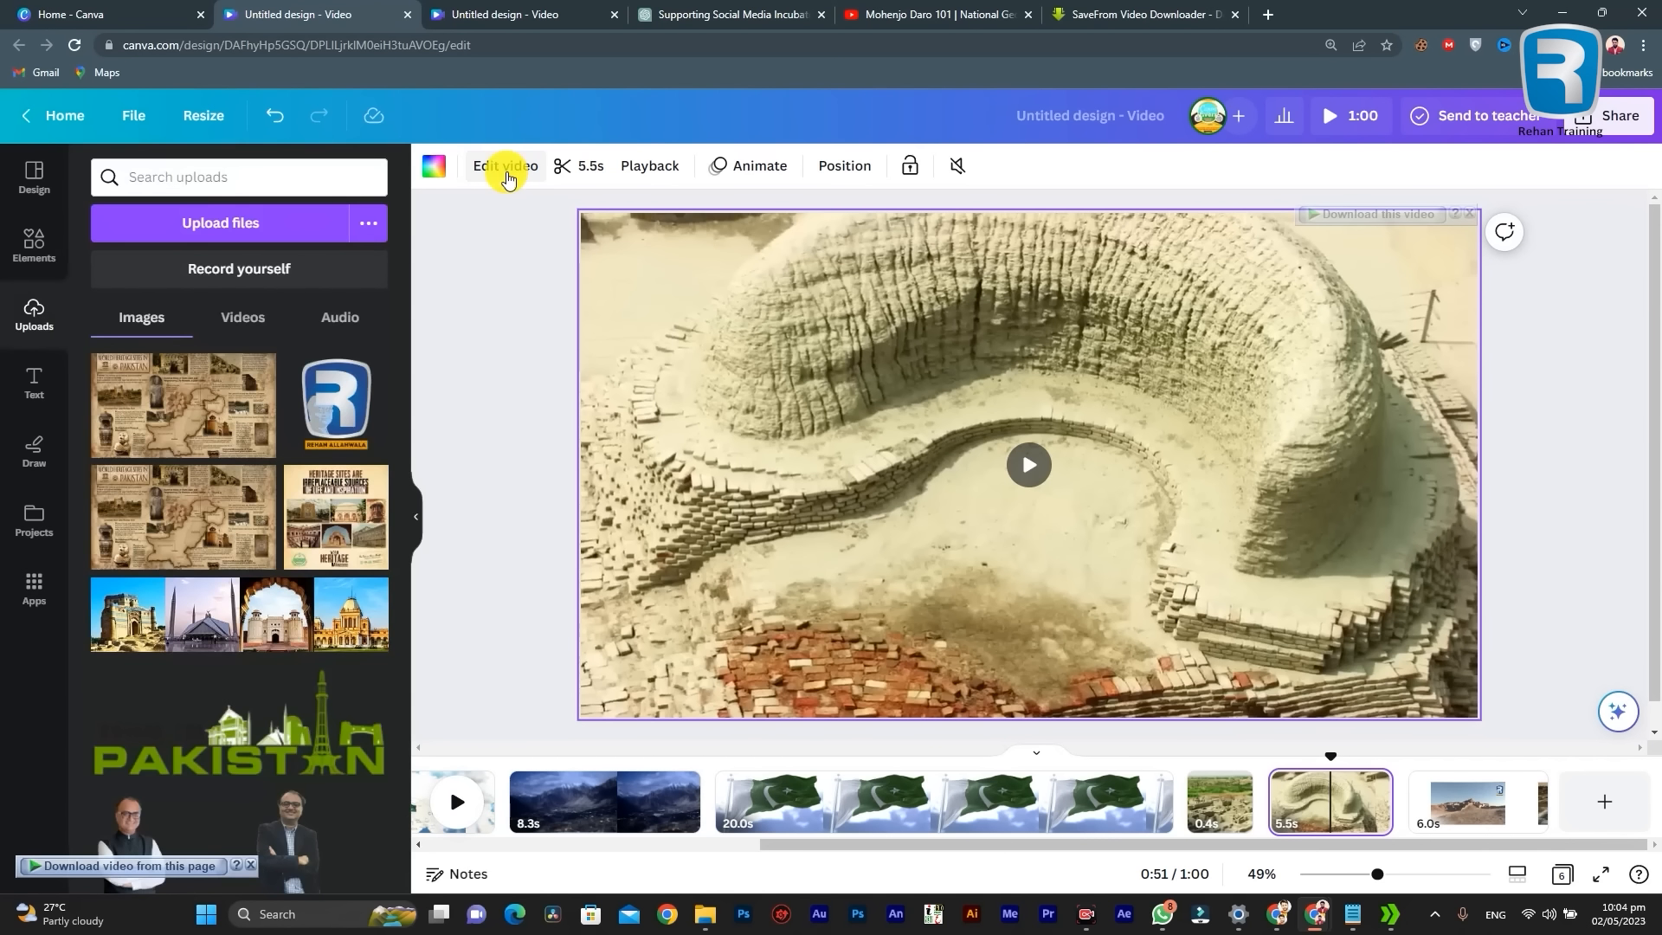
left_click(506, 166)
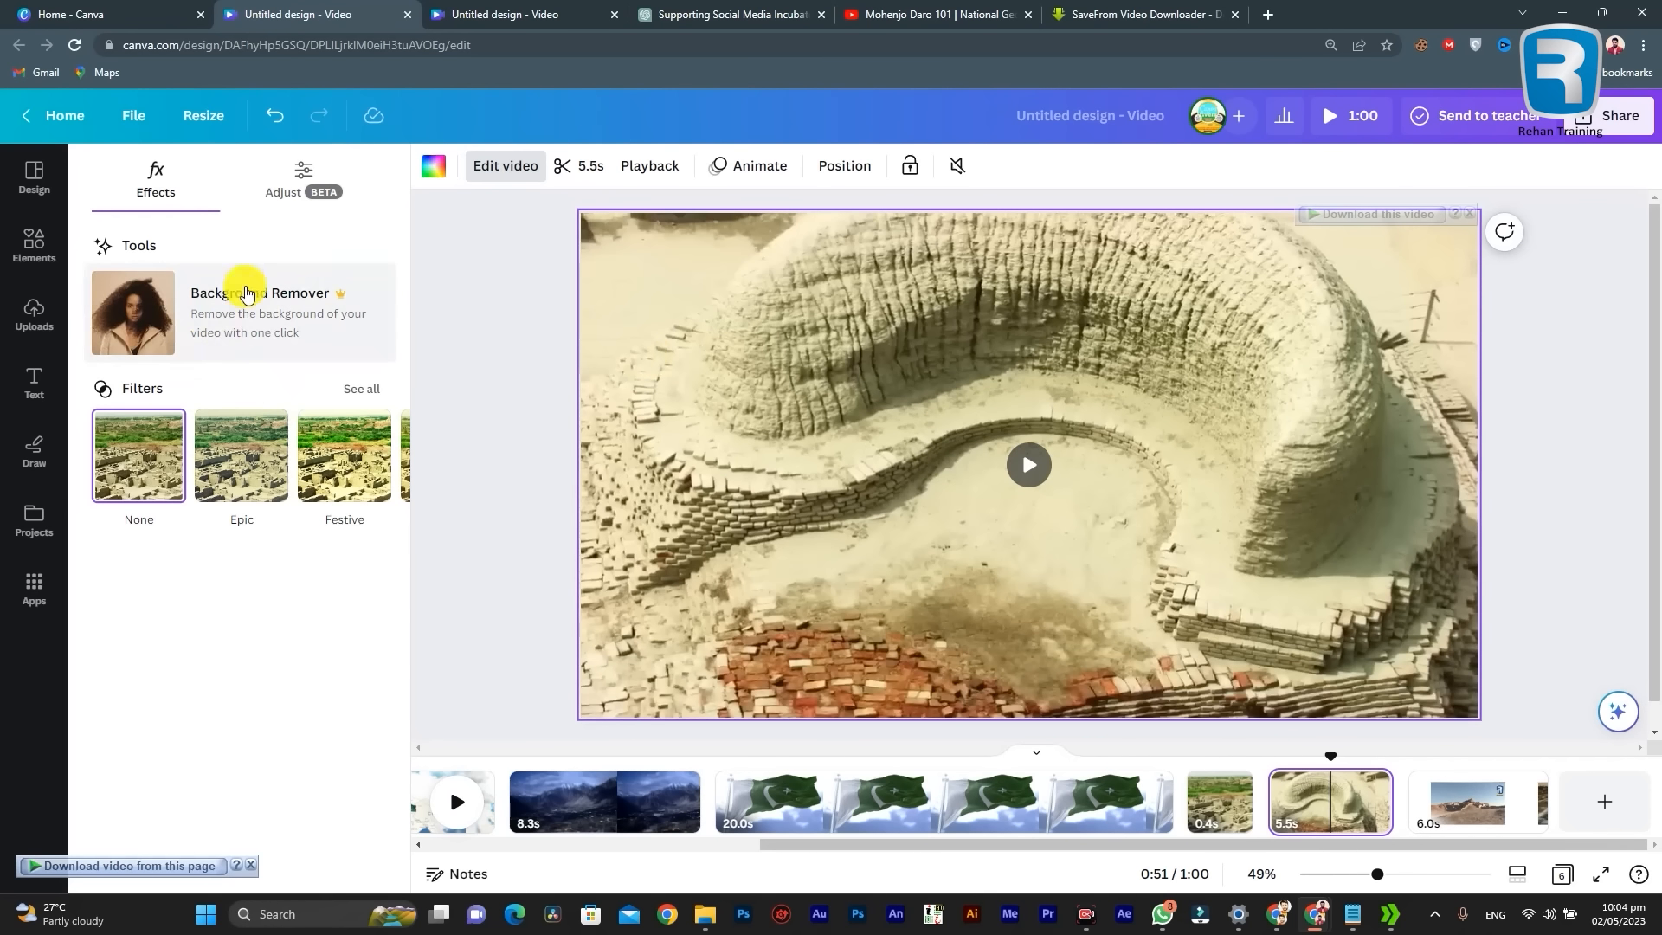
left_click(360, 388)
scroll(289, 678, "down", 5)
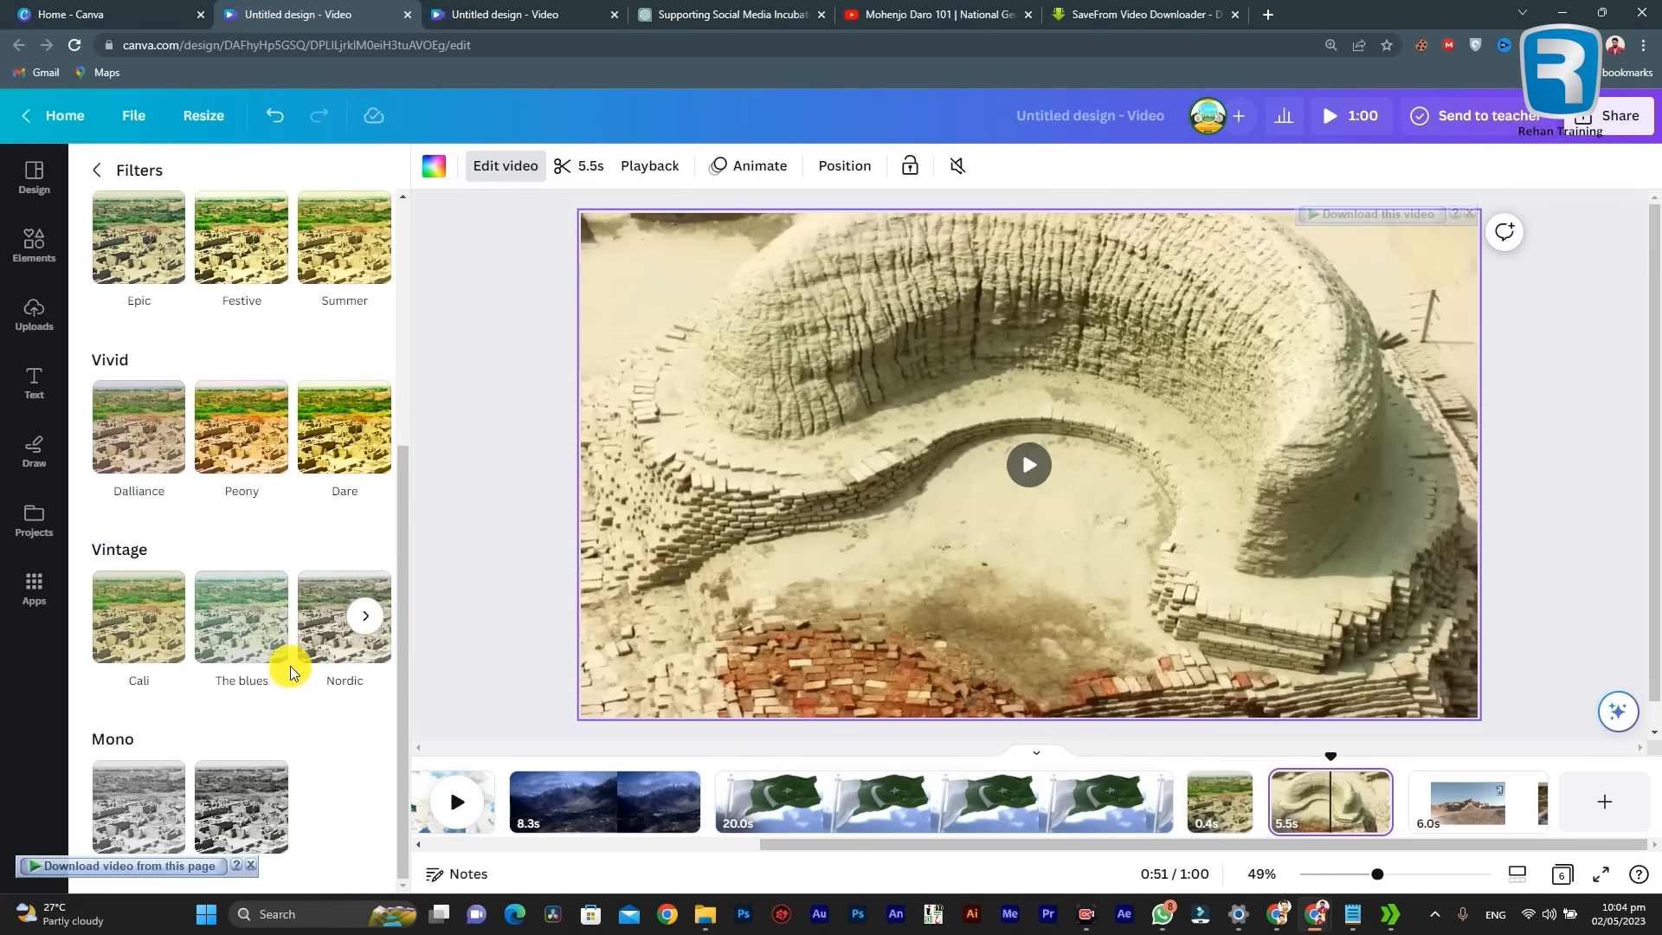
scroll(257, 638, "up", 3)
scroll(257, 638, "up", 2)
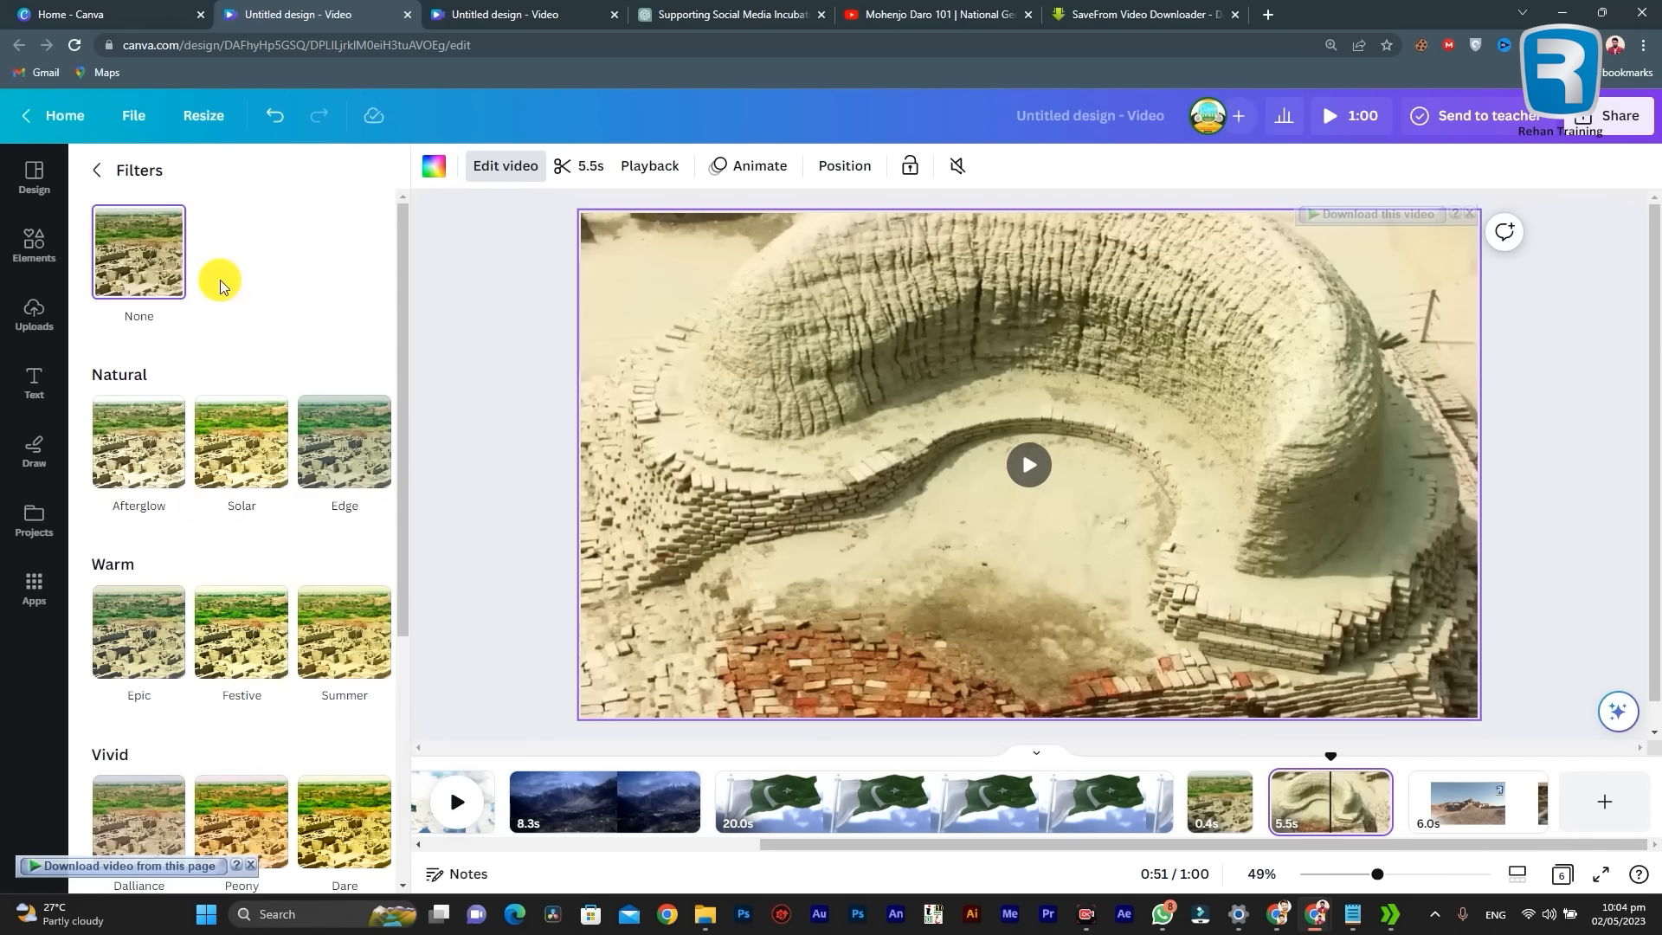
left_click(98, 173)
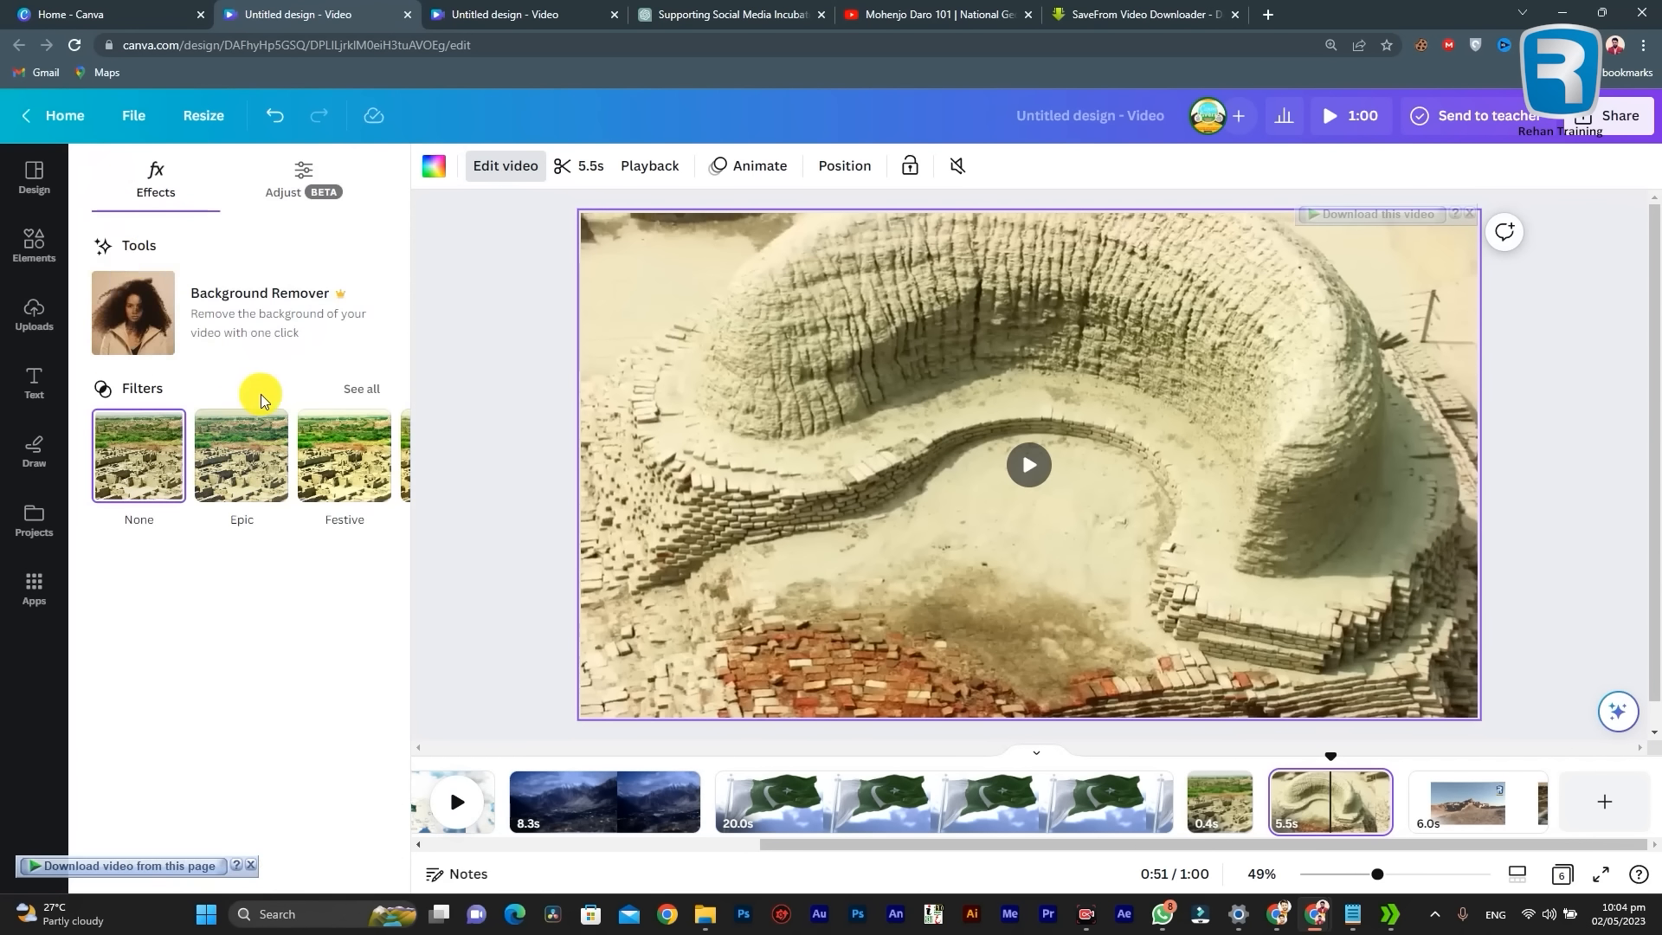
left_click(289, 175)
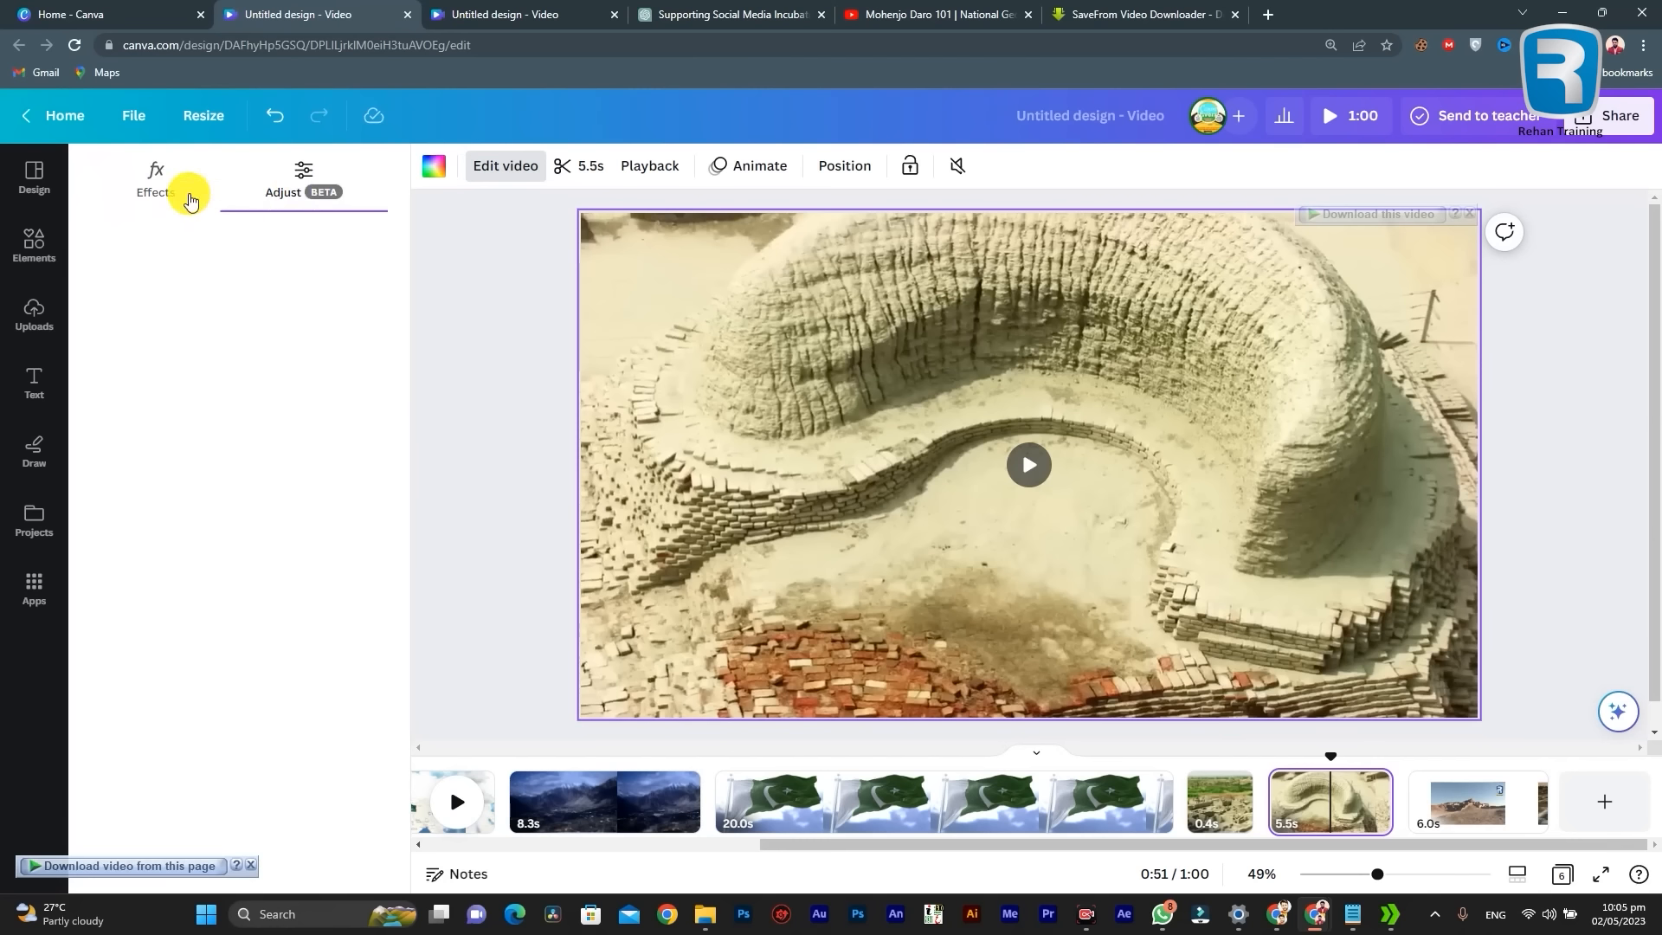
left_click(143, 180)
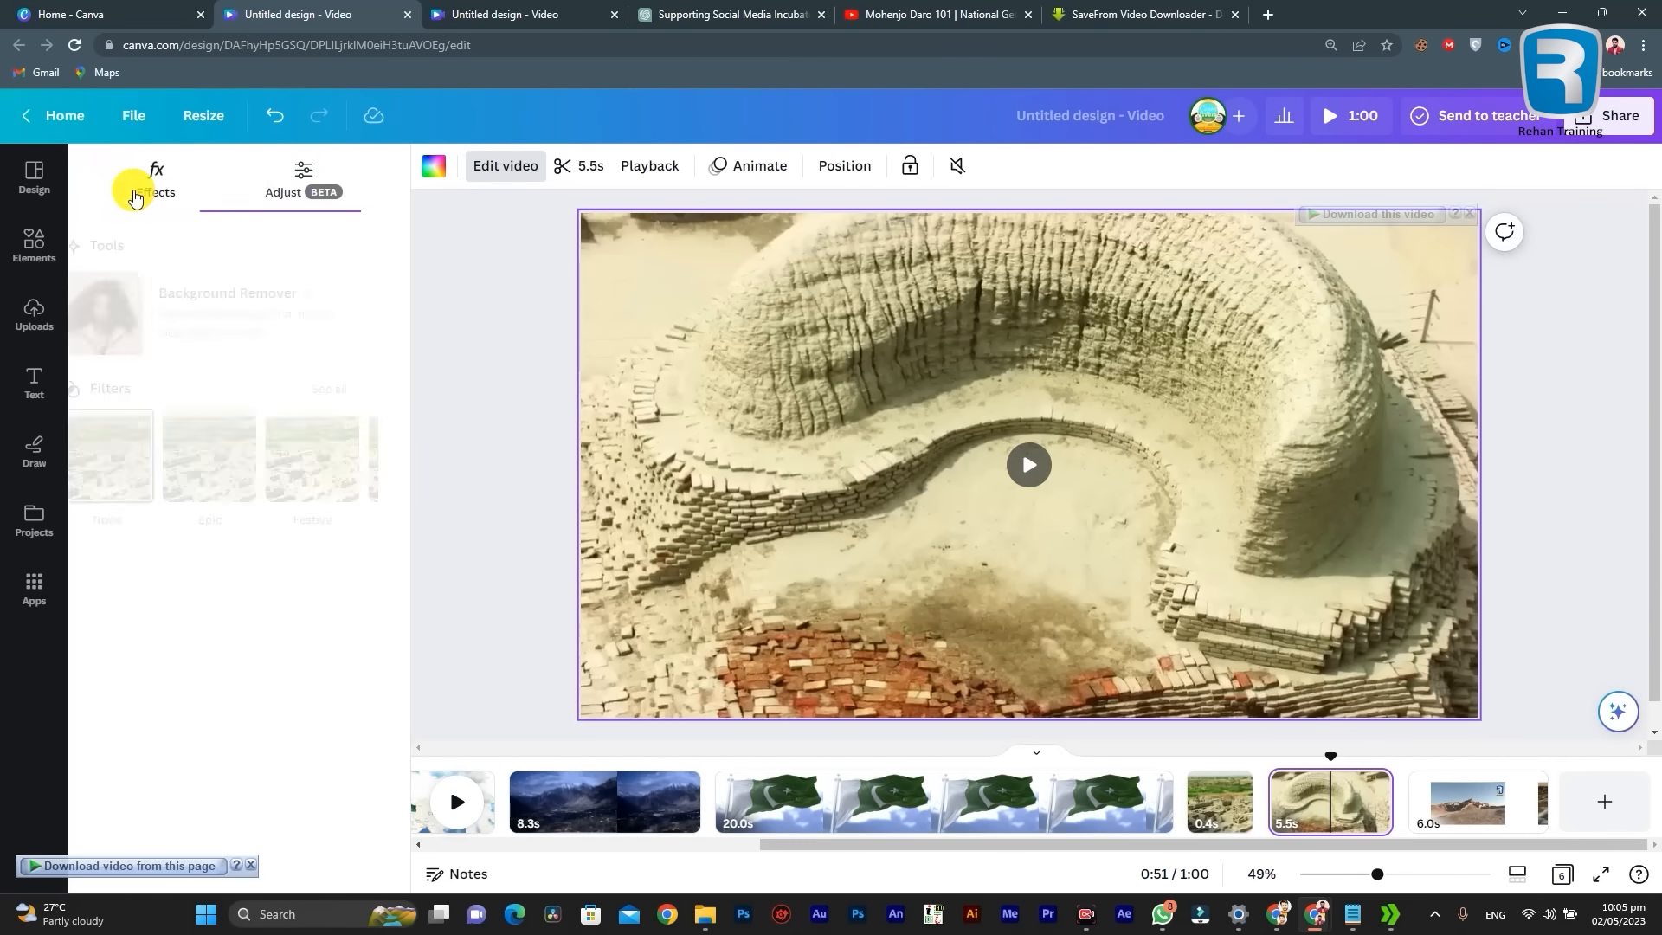
left_click(314, 194)
left_click(151, 182)
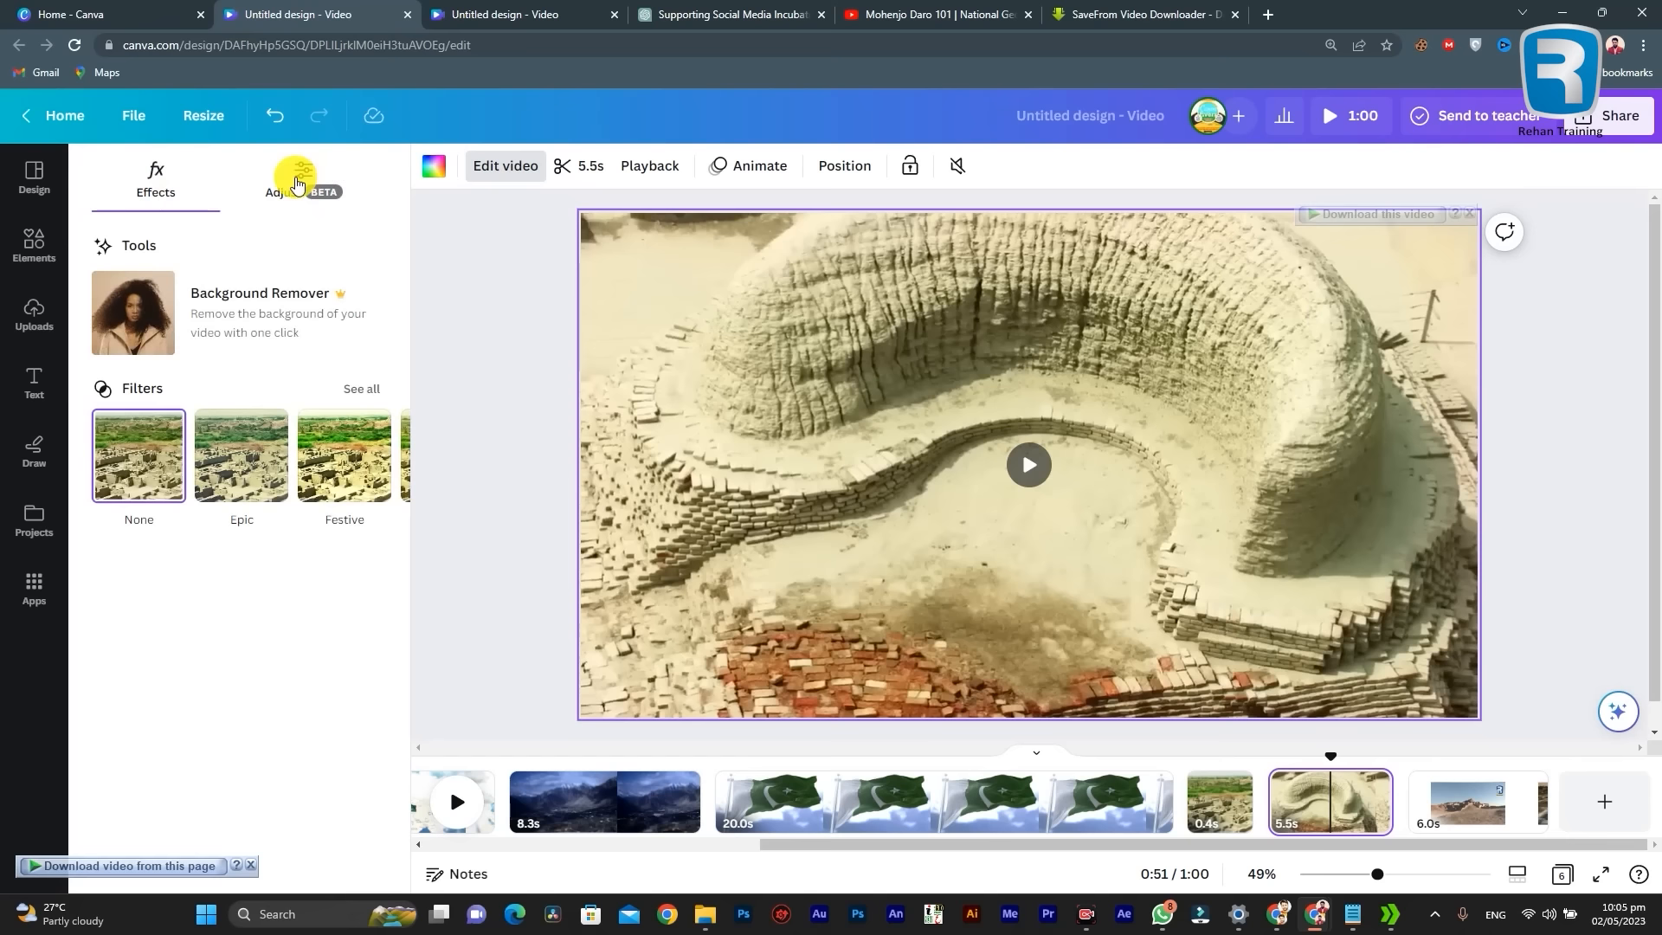
Step: Try the gold and beige Golden Mine colours as the 5.5-second clip page's background, and undo both changes
left_click(433, 166)
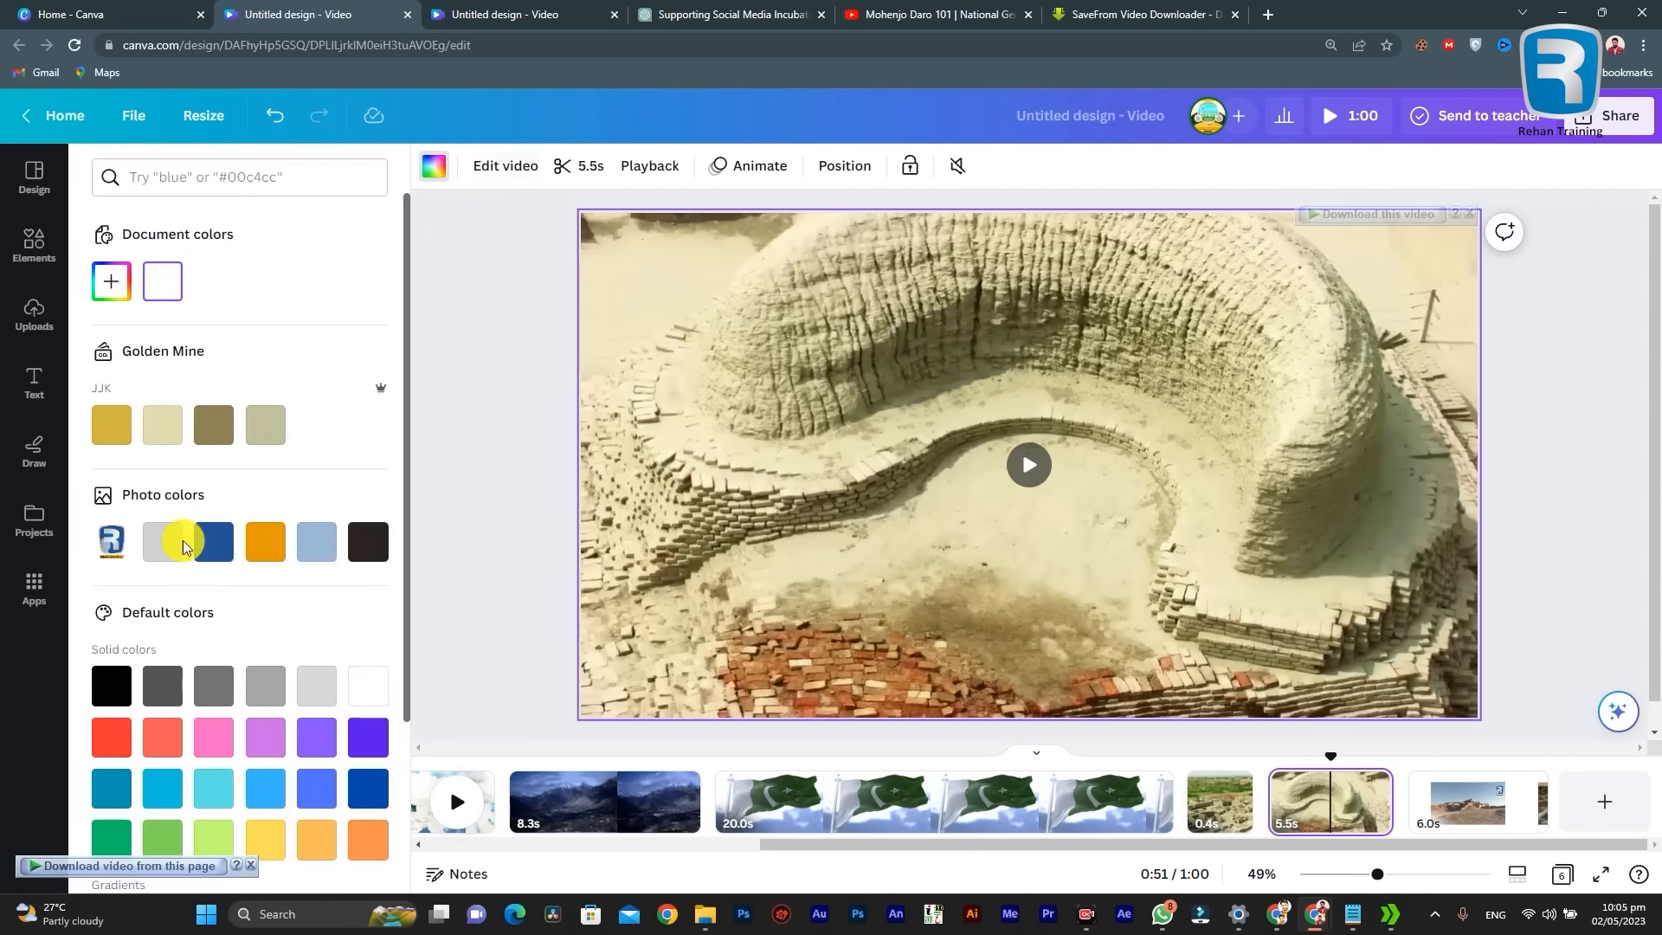
left_click(112, 425)
left_click(180, 424)
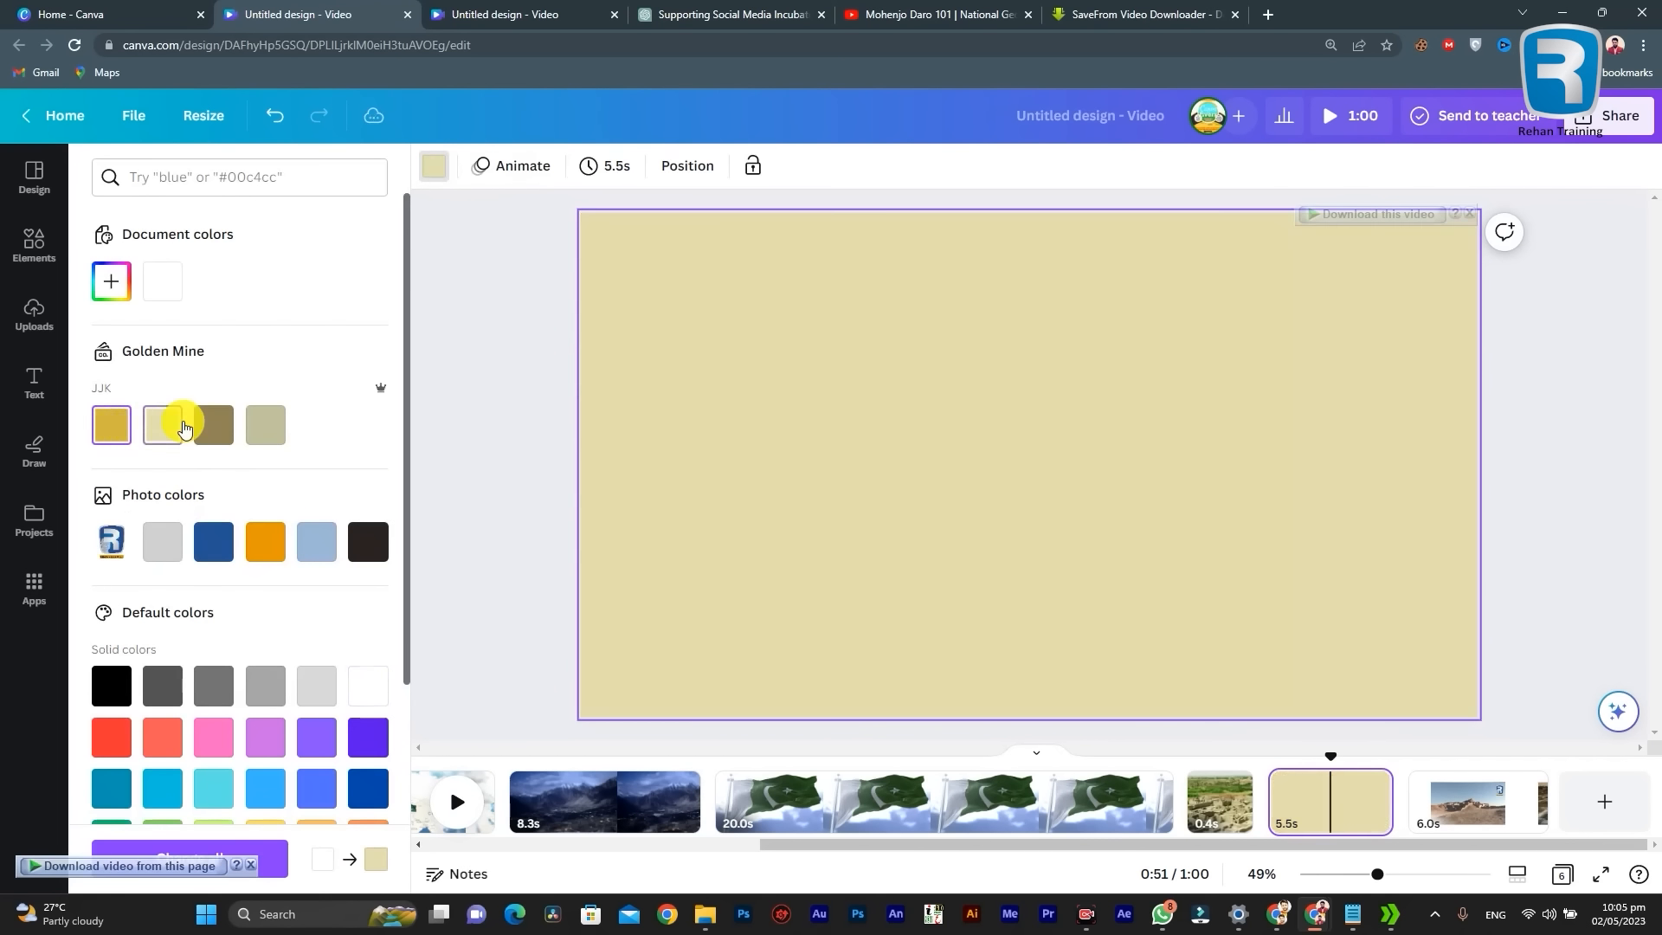
key("ctrl+z")
key("ctrl+z")
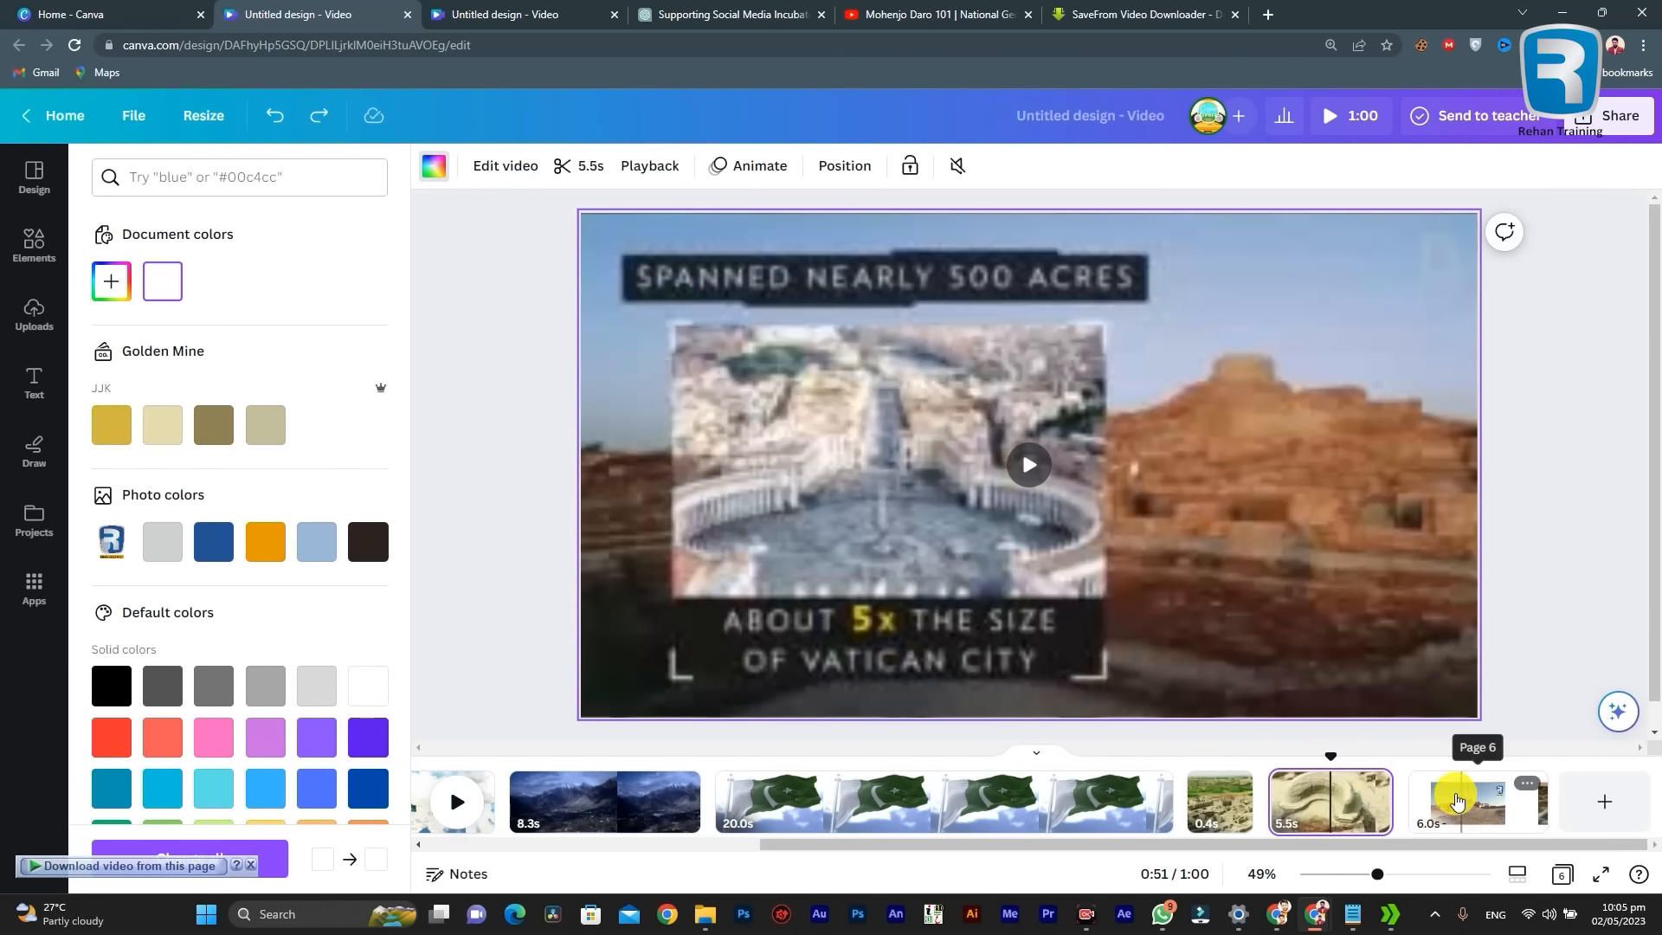
Step: Add a blank page after the ruins video page and fill its background with the logo's dark blue photo colour
left_click(1457, 801)
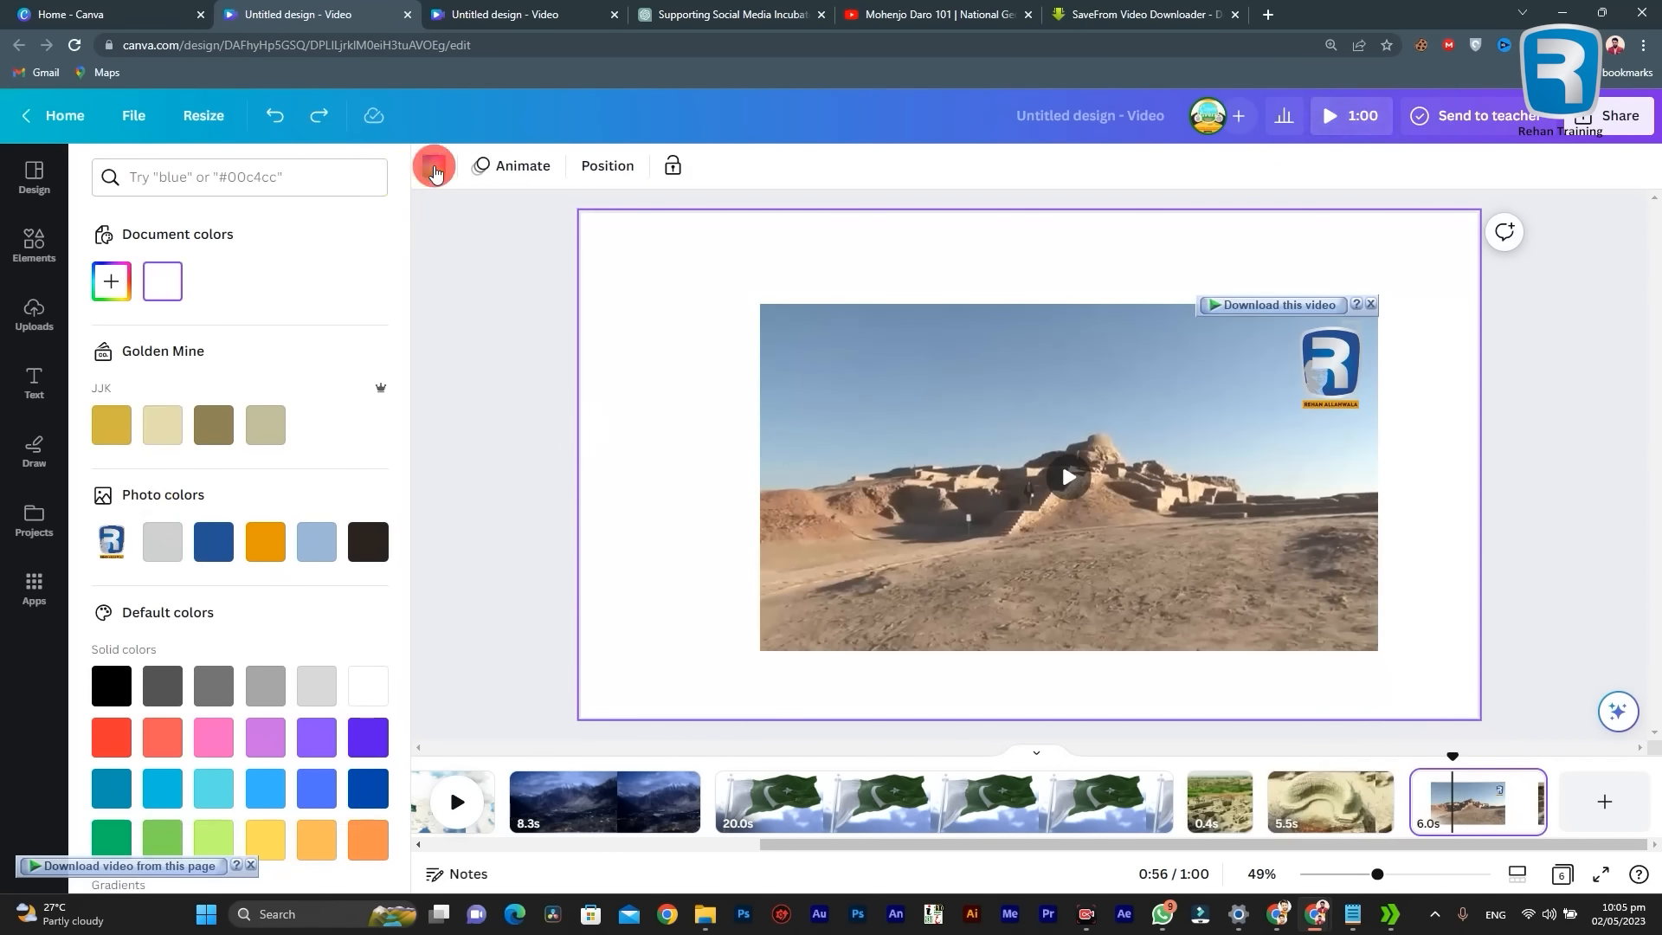
left_click(434, 167)
left_click(1594, 811)
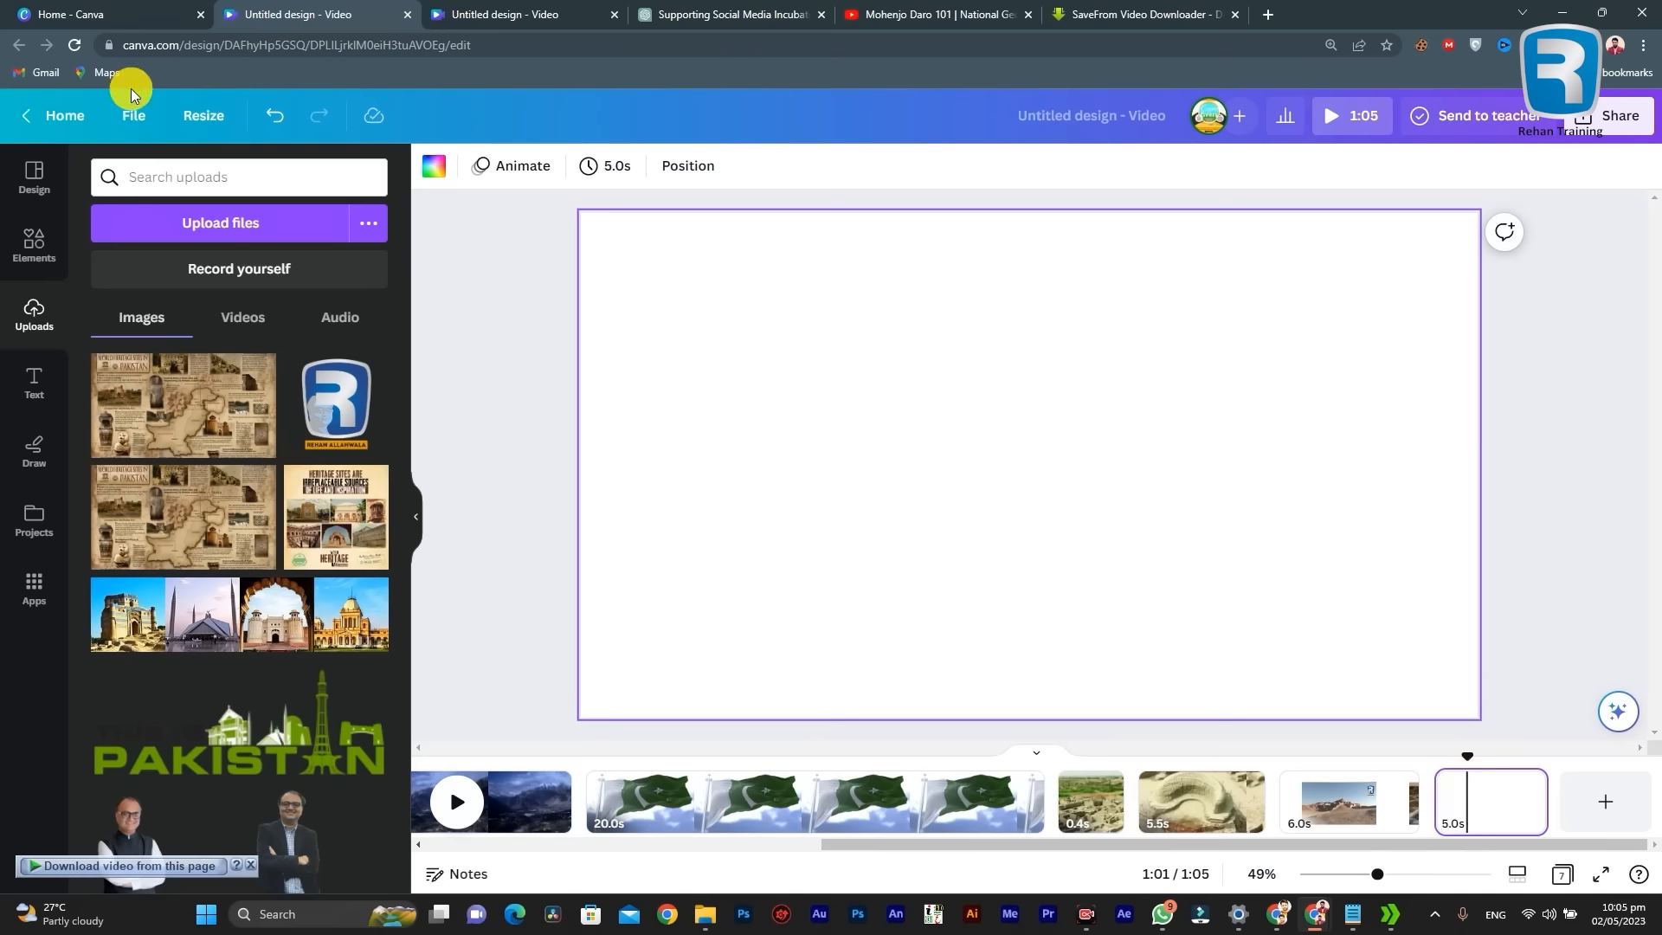
left_click(433, 166)
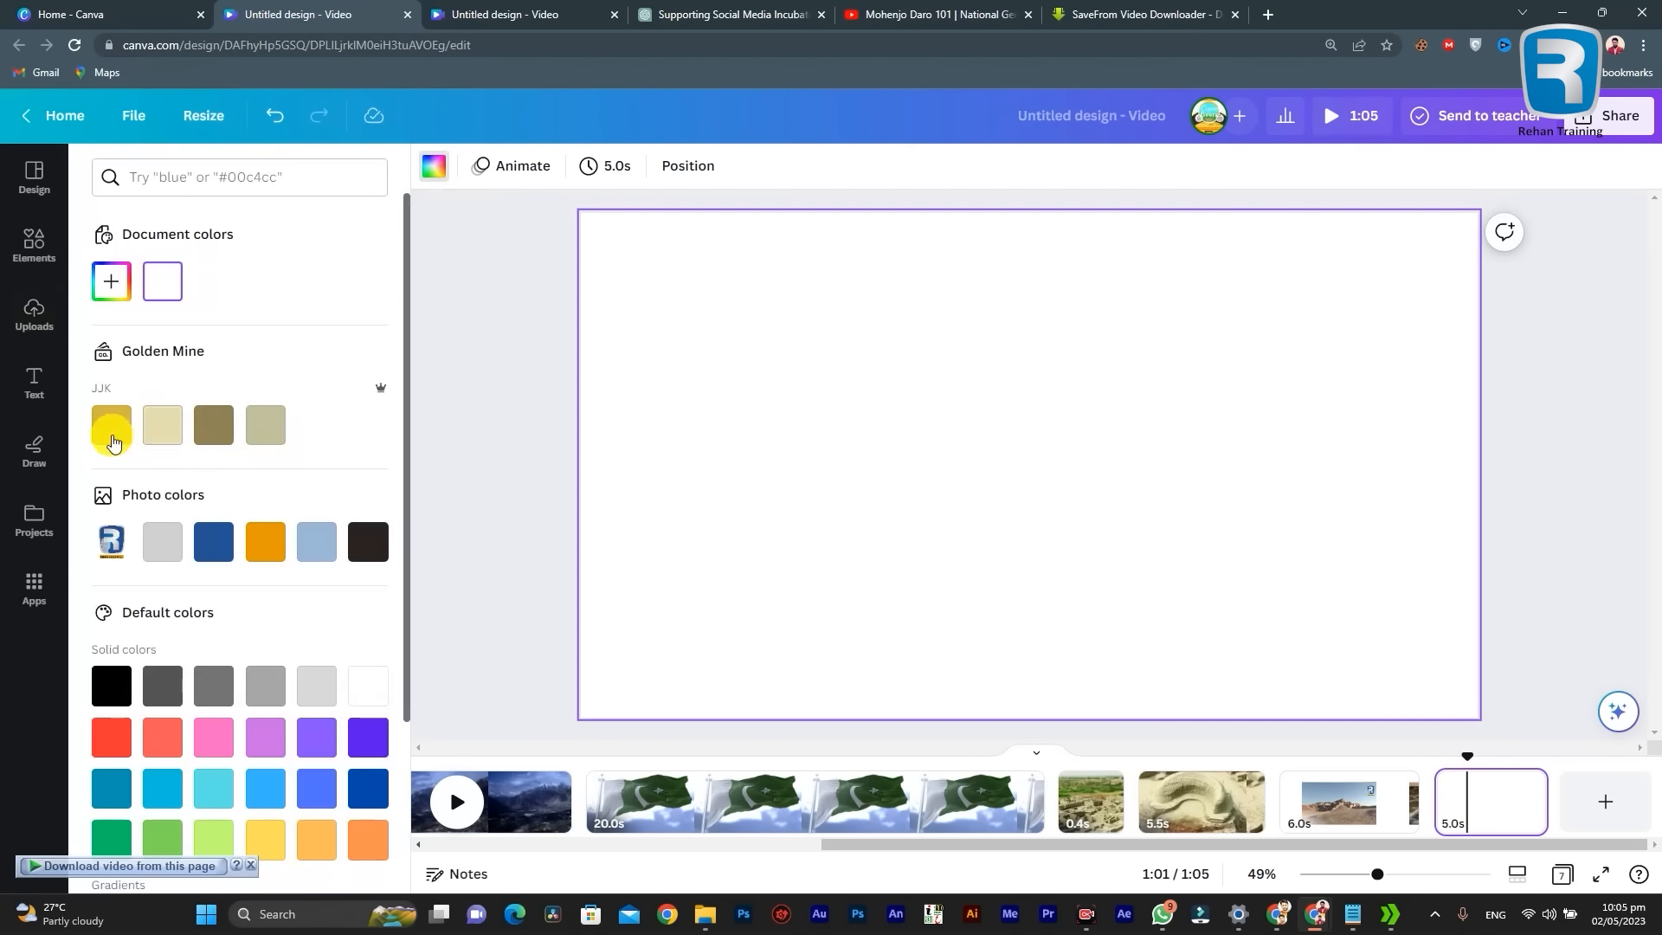
scroll(276, 534, "down", 1)
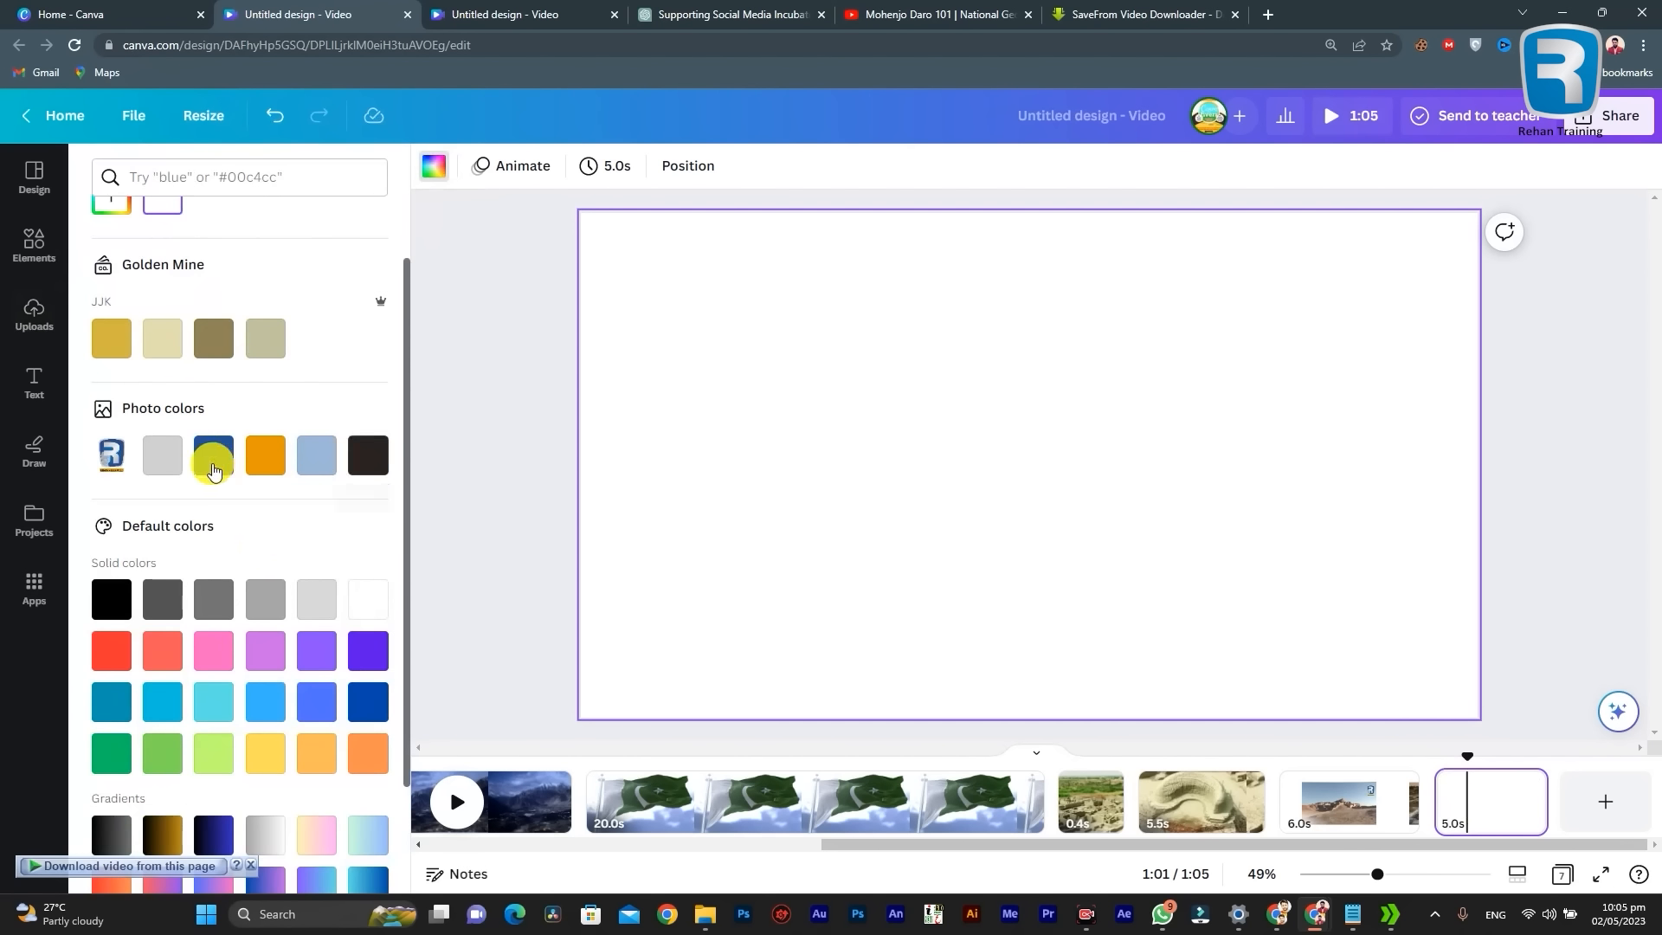
left_click(215, 470)
left_click(501, 395)
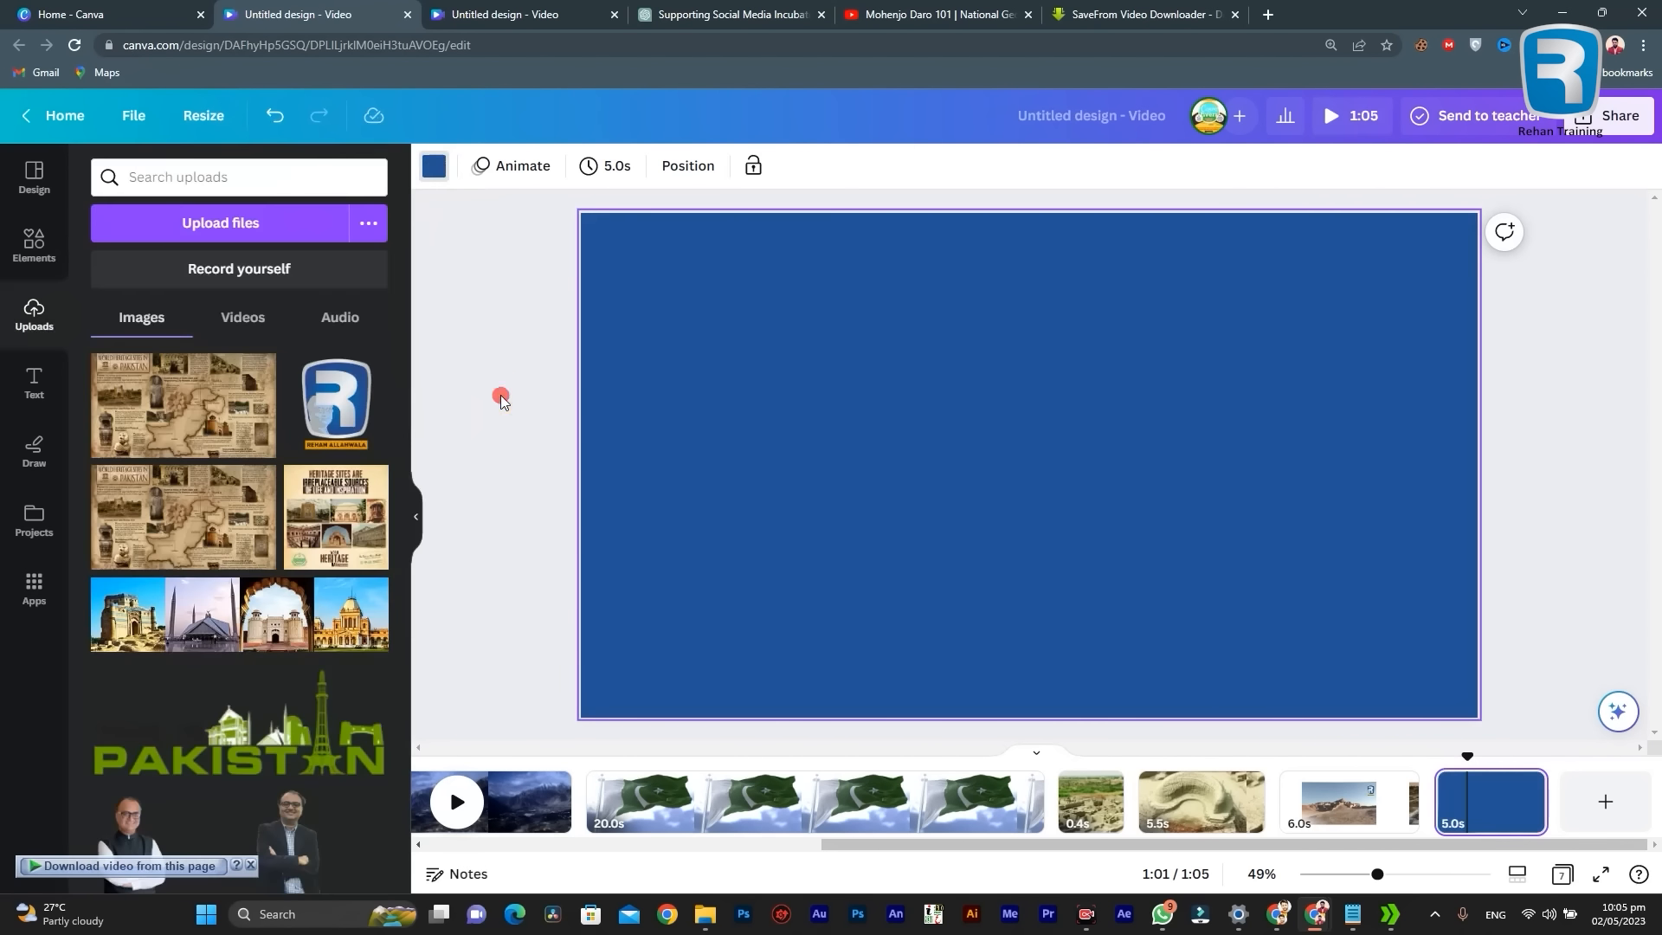
Step: Return to the Mohenjo Daro clips and the blue page at the end of the timeline
left_click(968, 803)
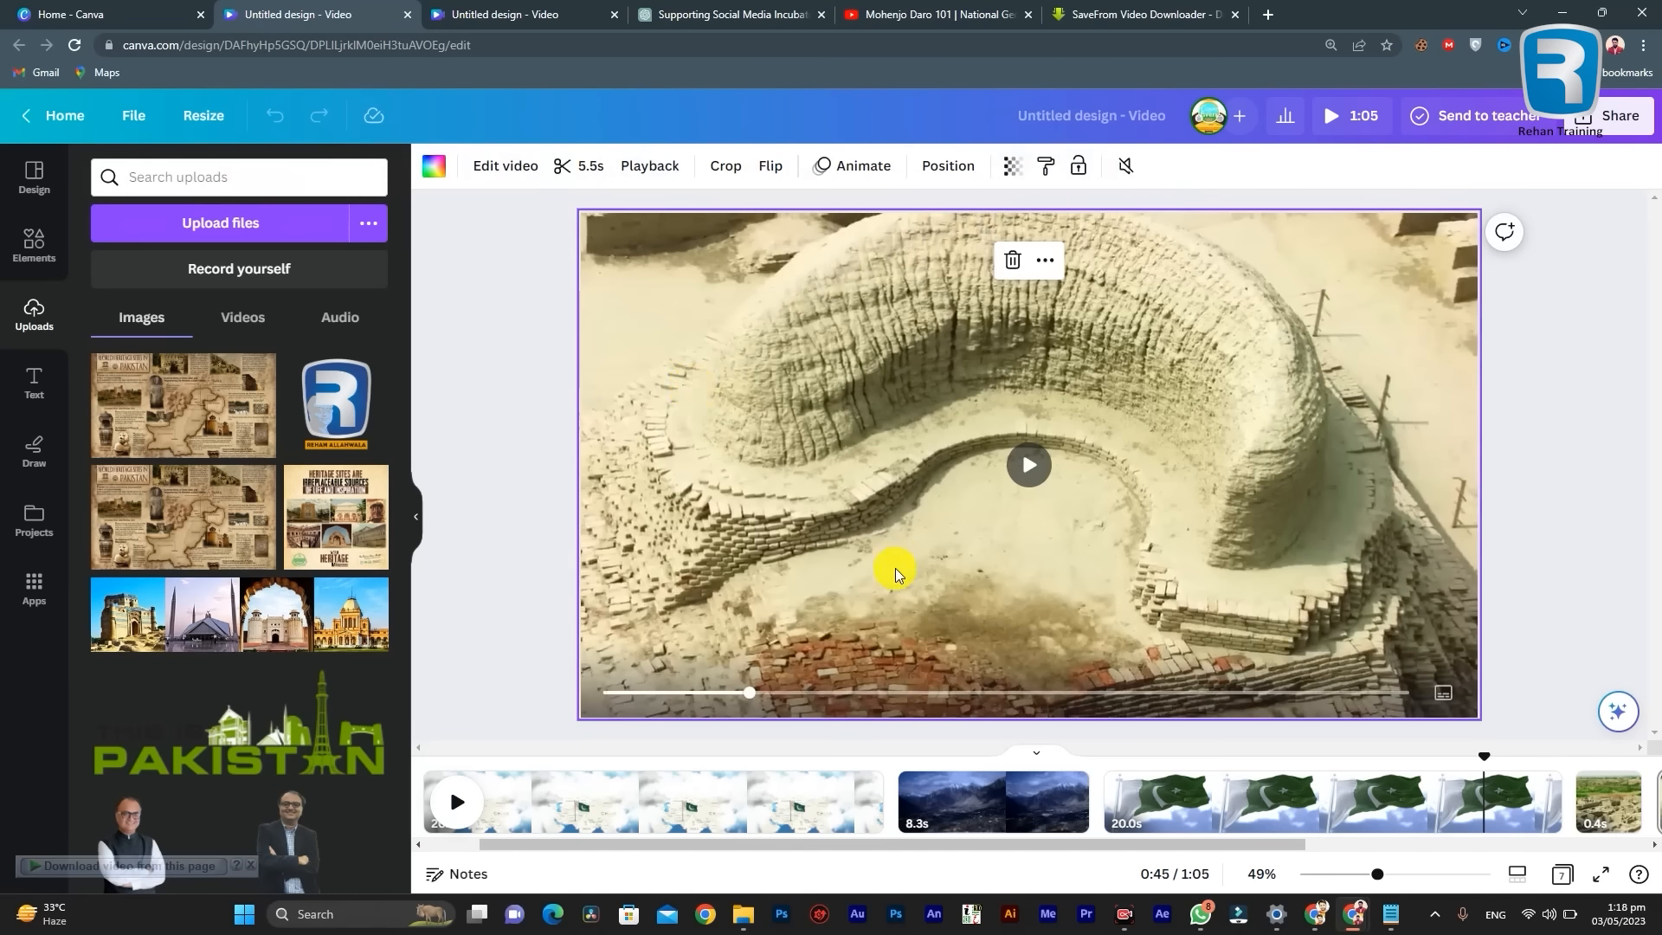
left_click_drag(1052, 845, 1439, 864)
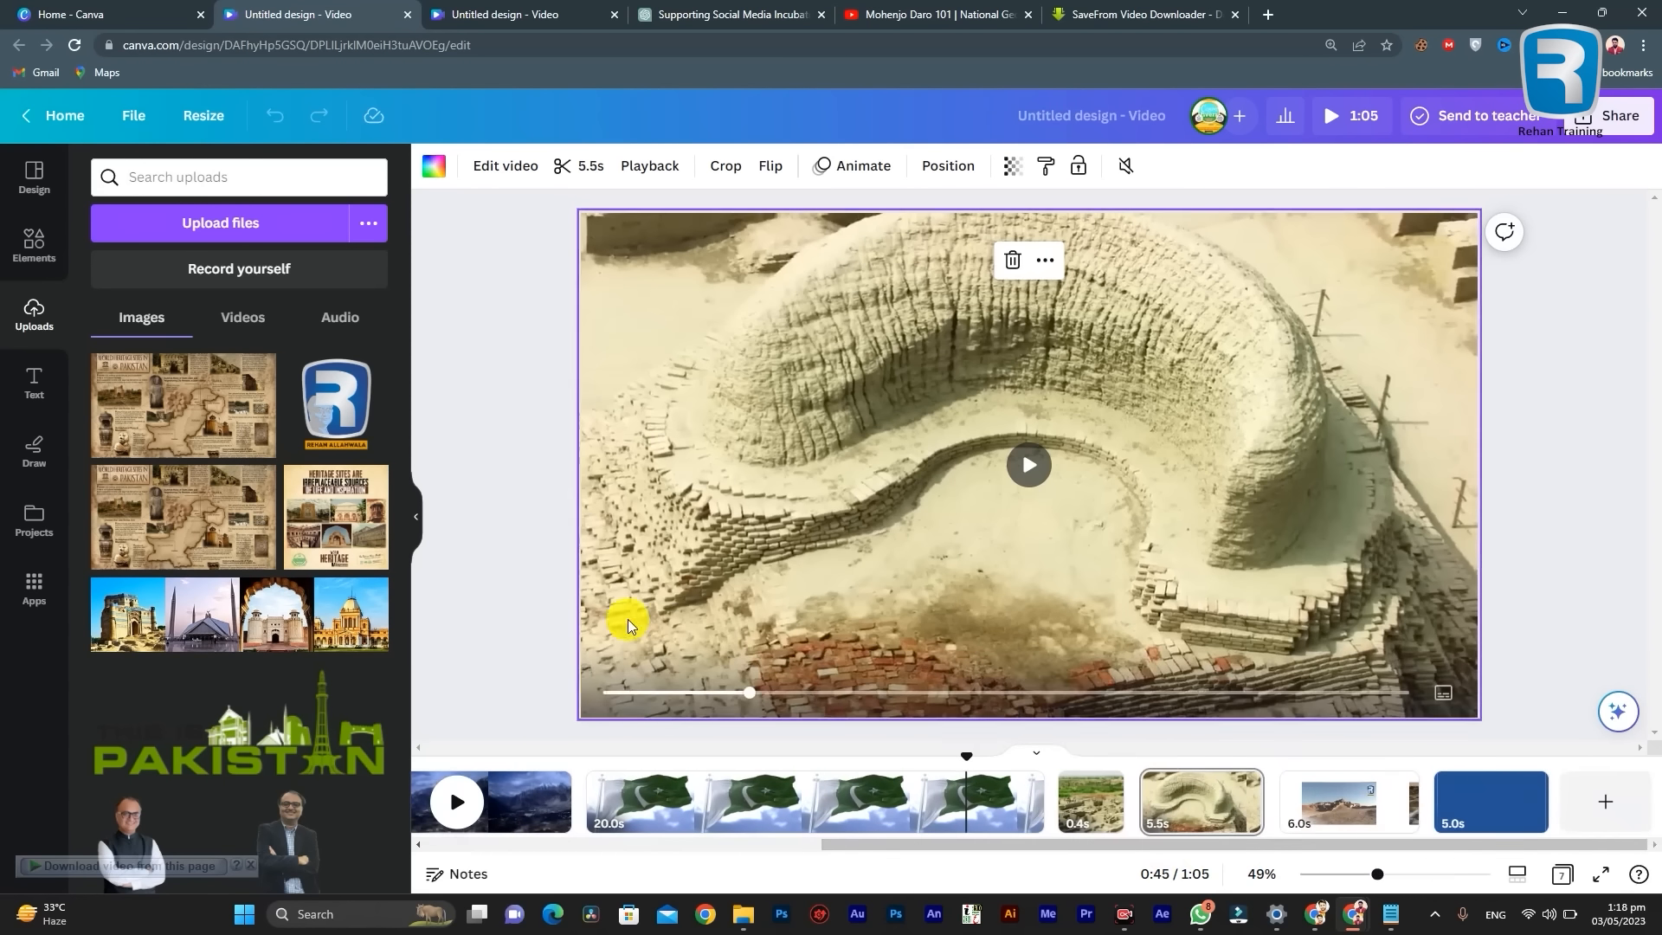
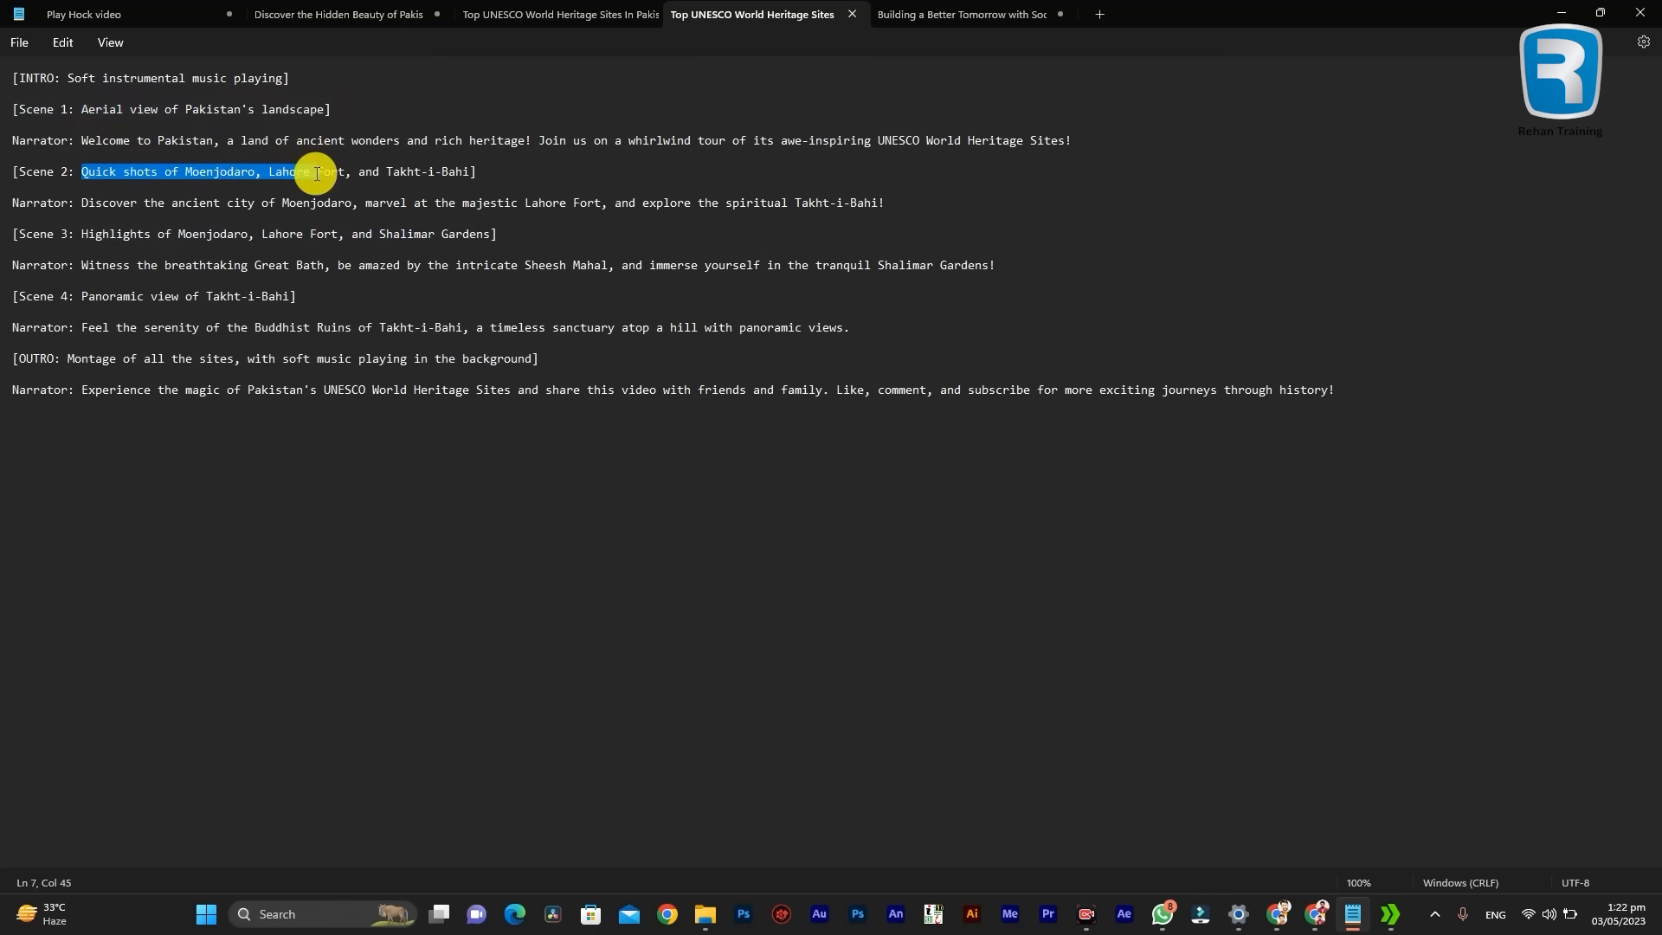
Step: Add clip 1 from the Video Course Welcome to Pakistan folder to the Canva design and enlarge it to fill the page
left_click(481, 184)
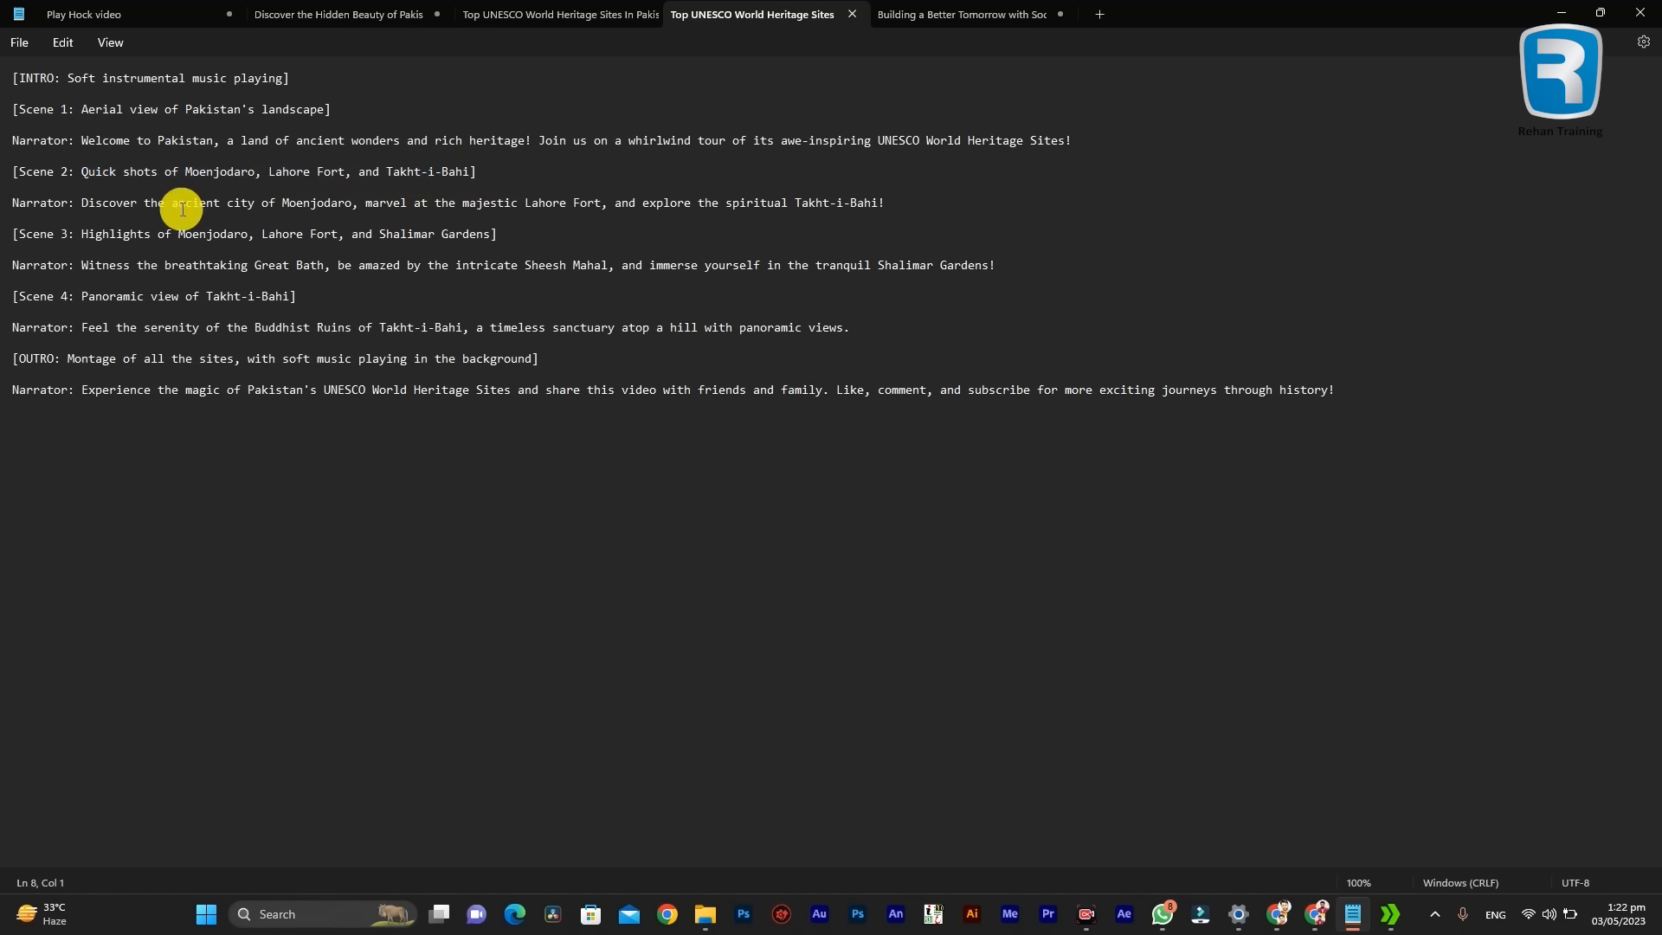
left_click(1560, 14)
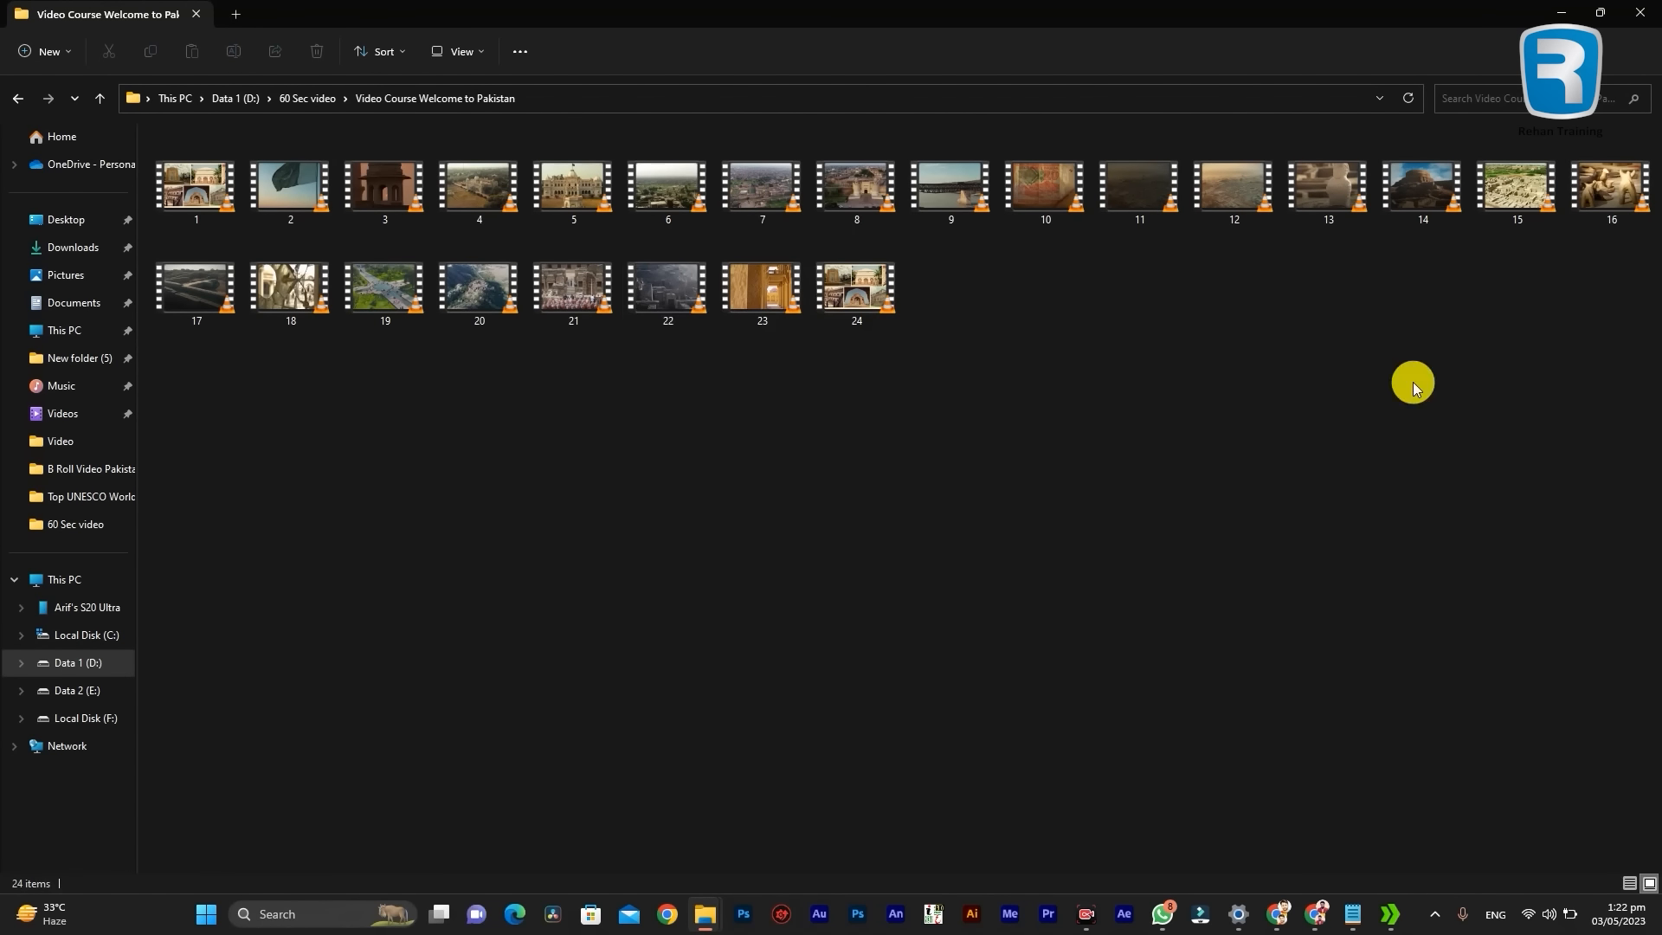
left_click(857, 297, "shift")
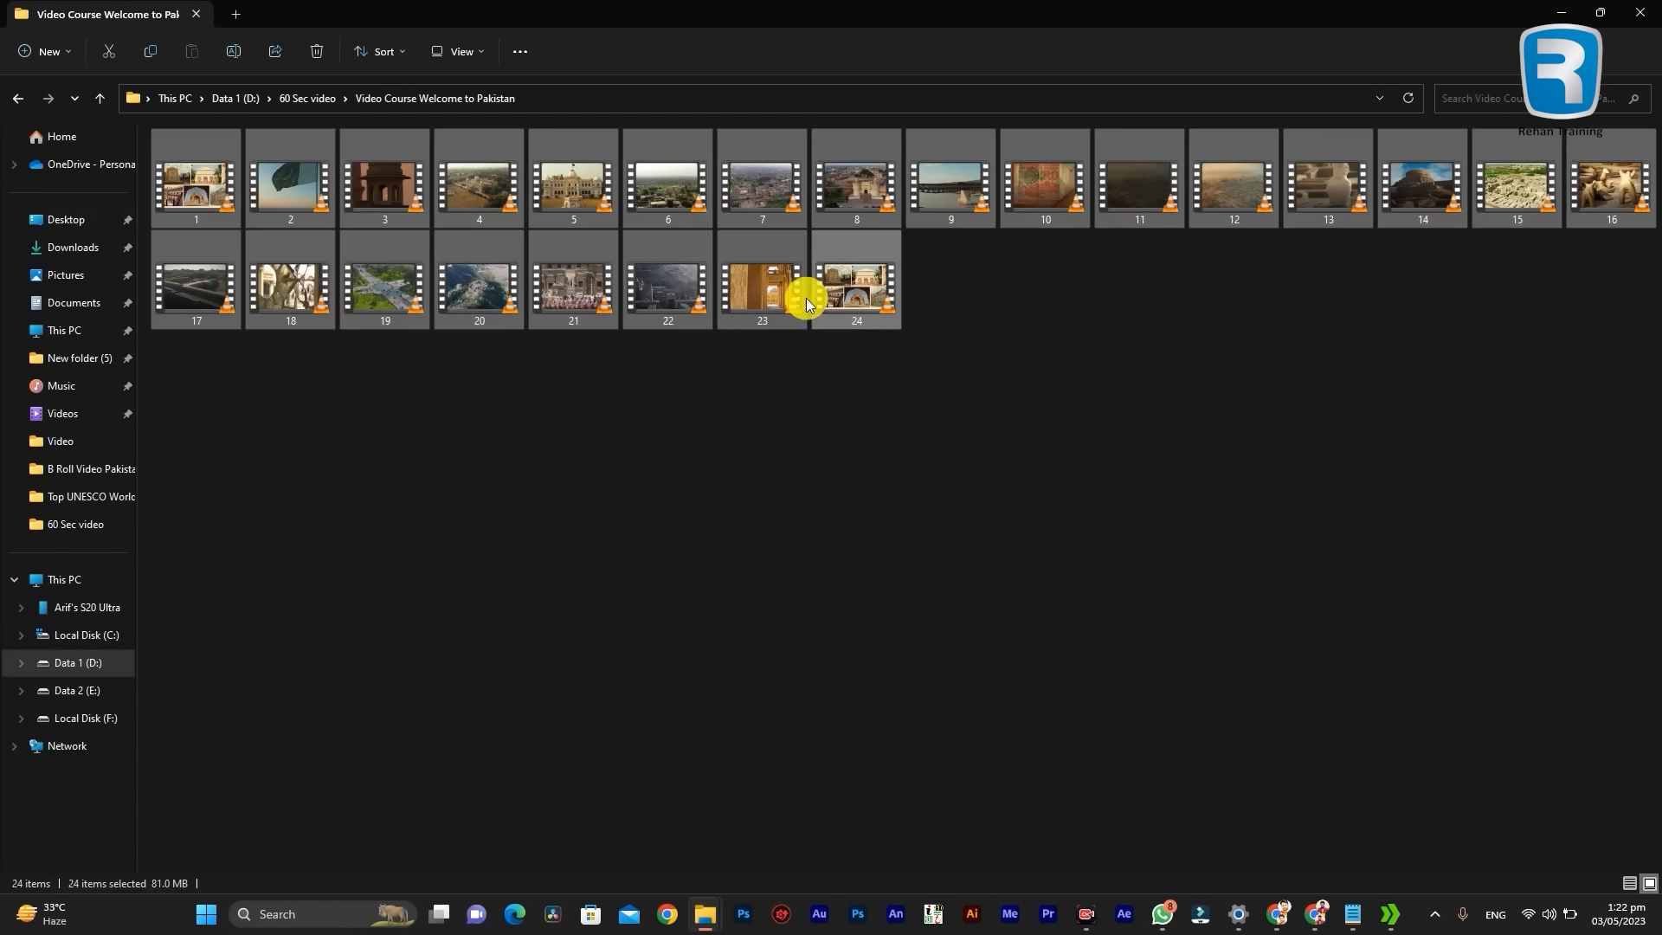
left_click(345, 389)
left_click_drag(1307, 783, 1322, 817)
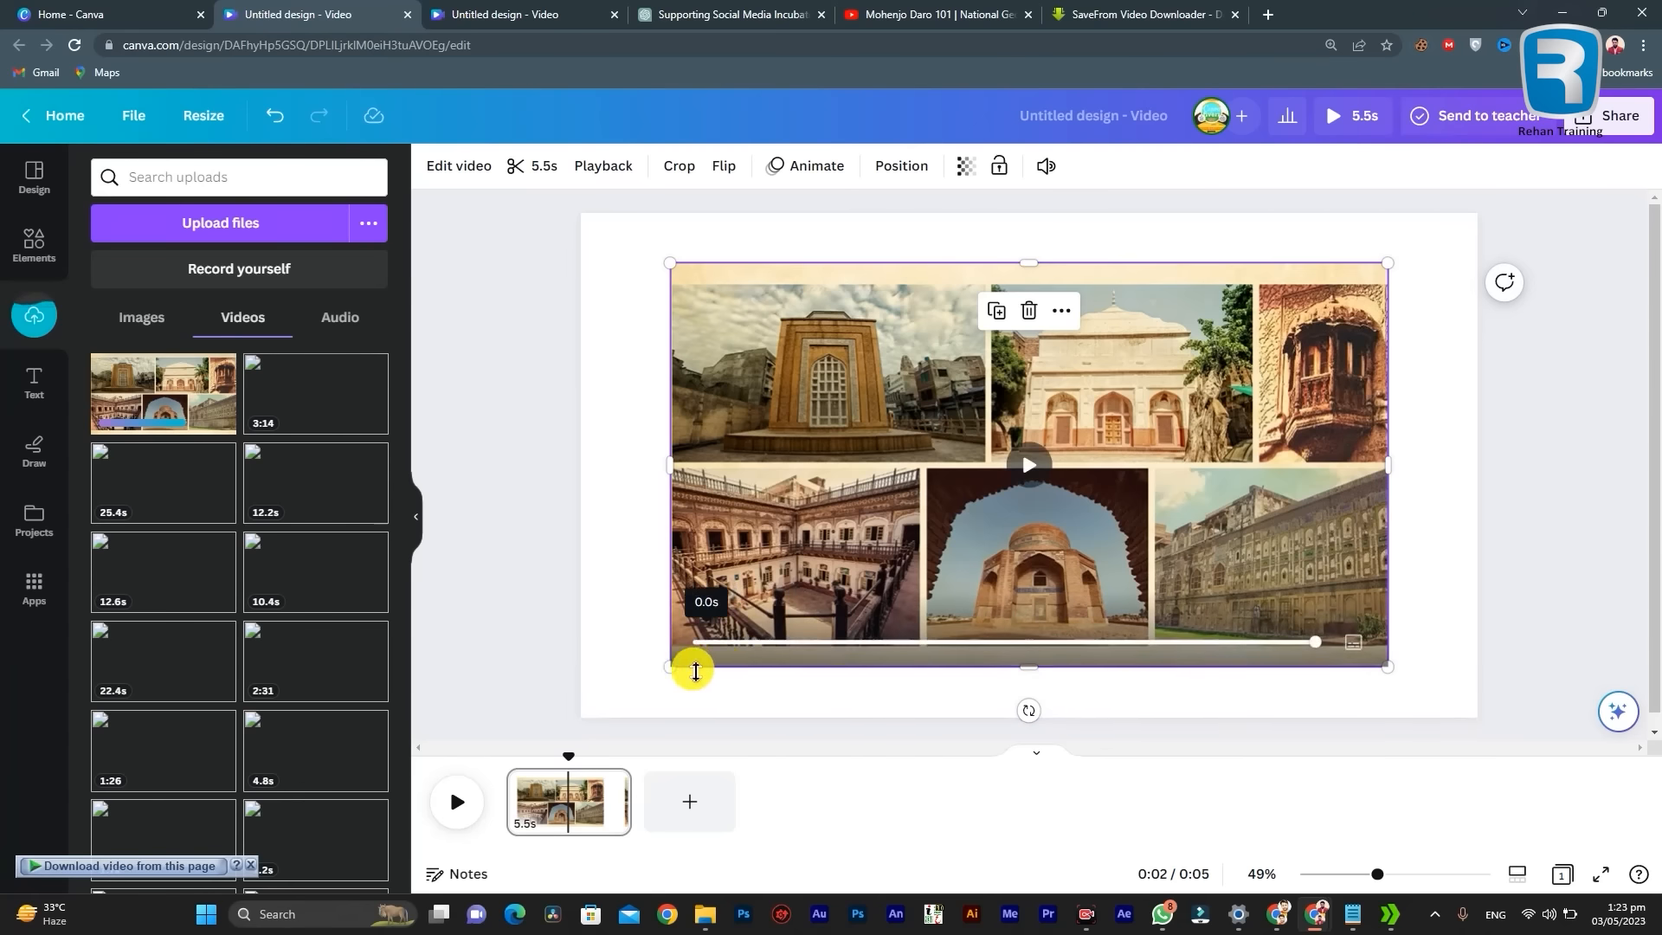
left_click_drag(669, 667, 579, 716)
left_click_drag(1389, 264, 1481, 221)
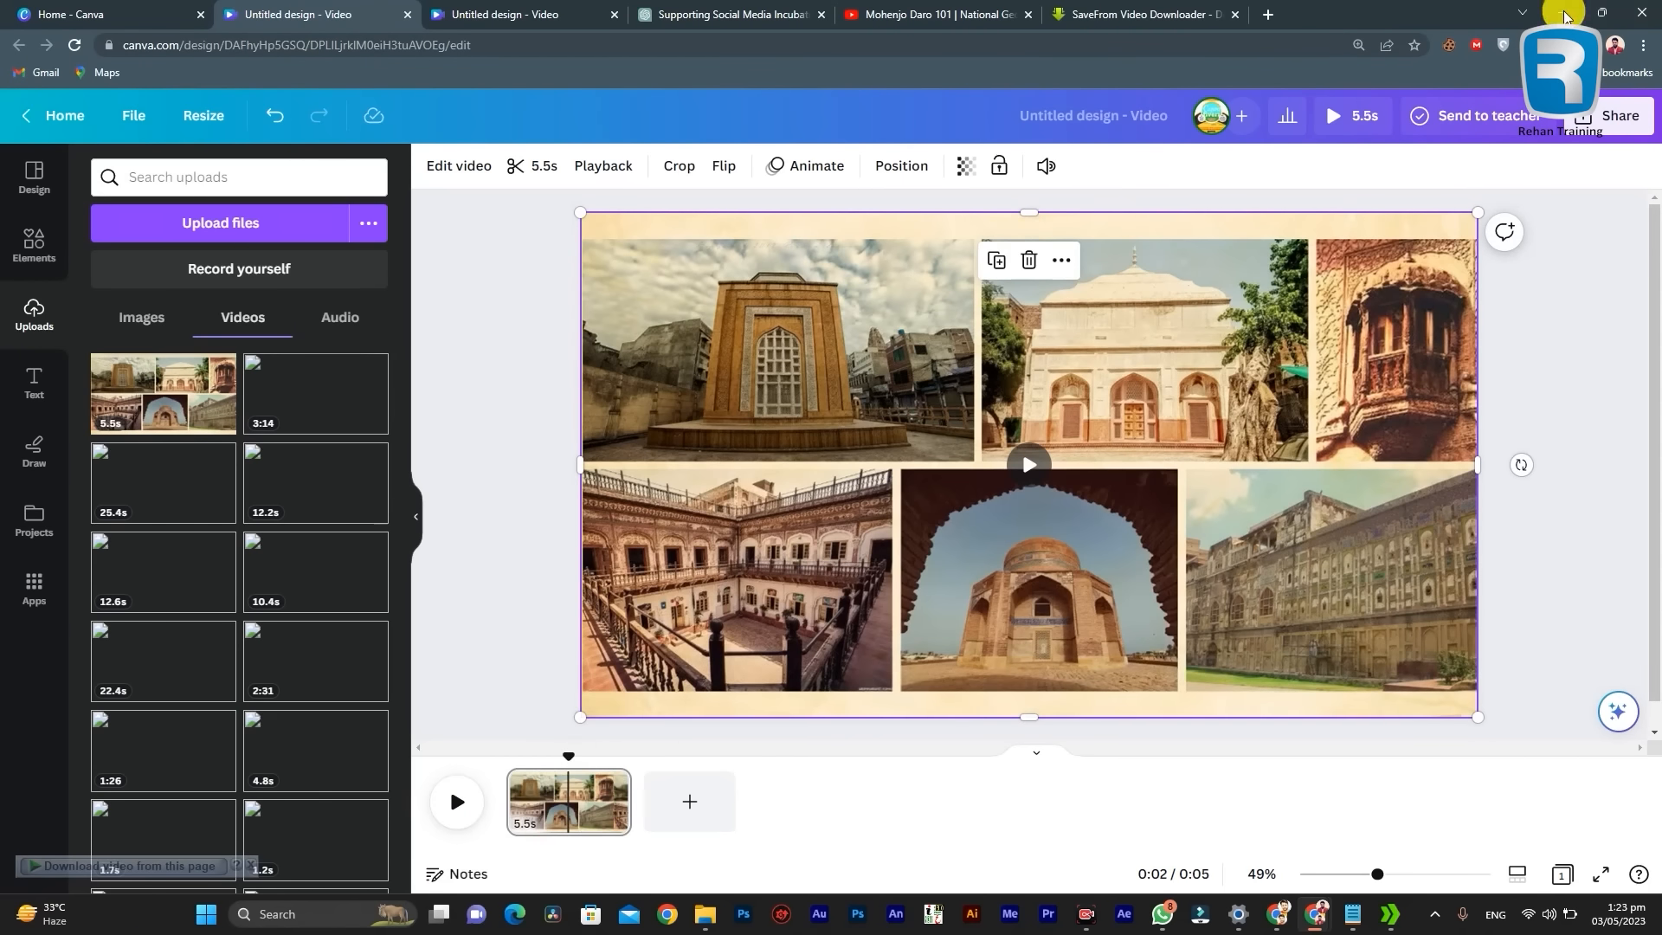
Step: Add clips 2, 3 and 4 from the Video Course Welcome to Pakistan folder as new pages after the monument collage clip
left_click(611, 854)
left_click_drag(731, 8, 1391, 193)
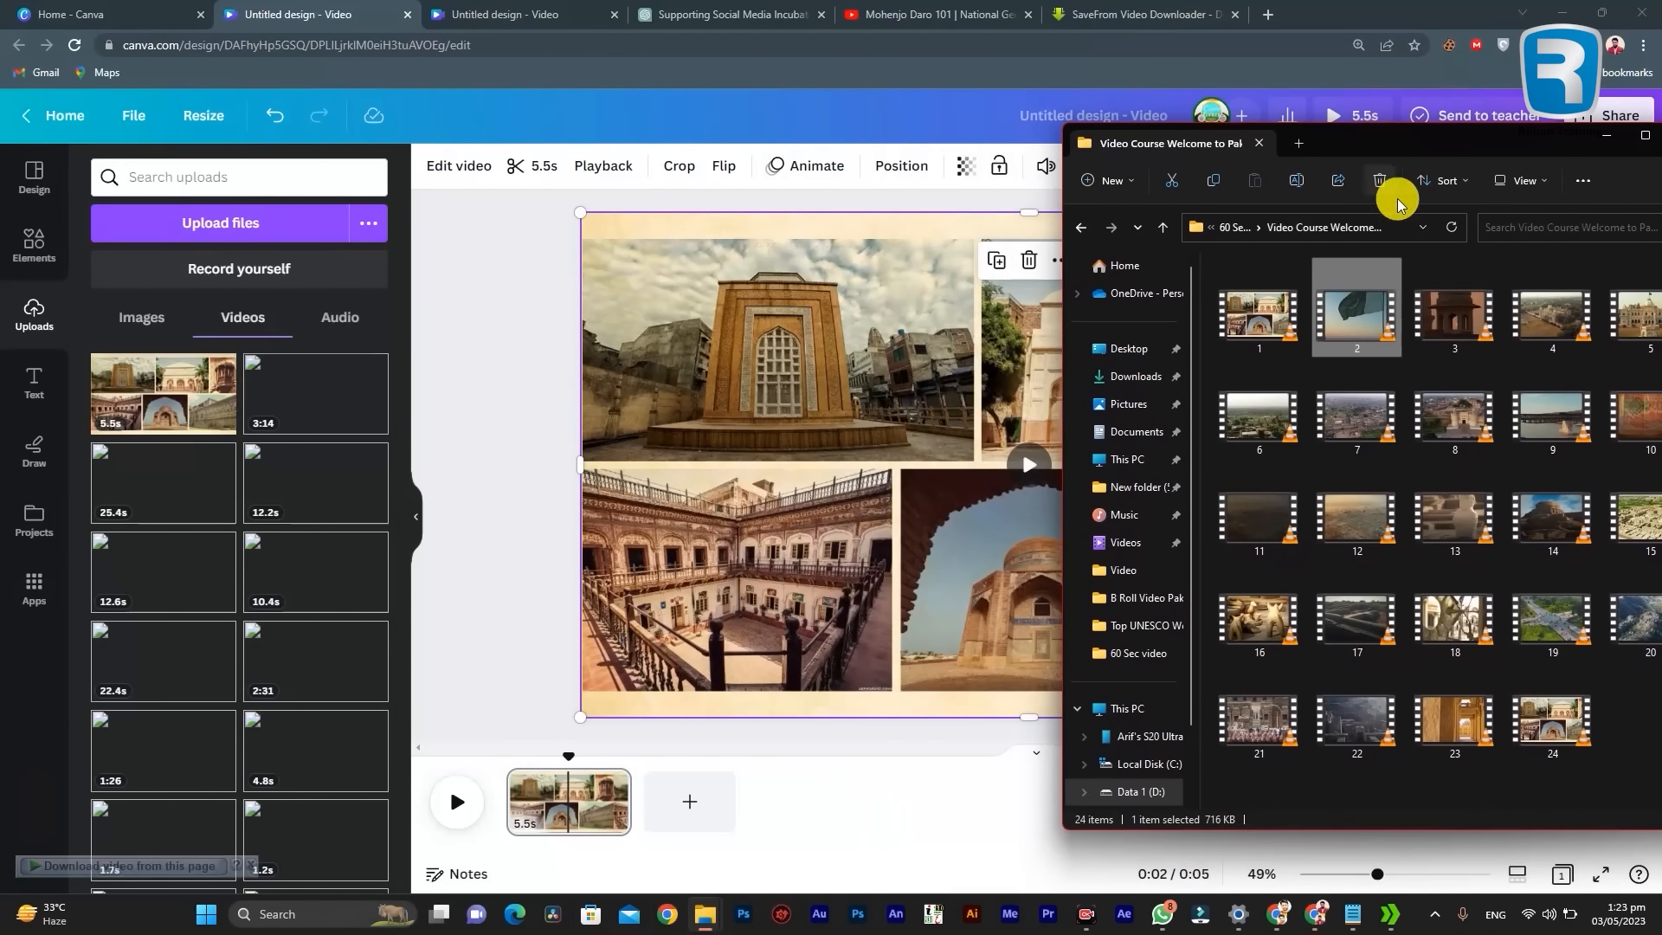
left_click_drag(1376, 324, 692, 801)
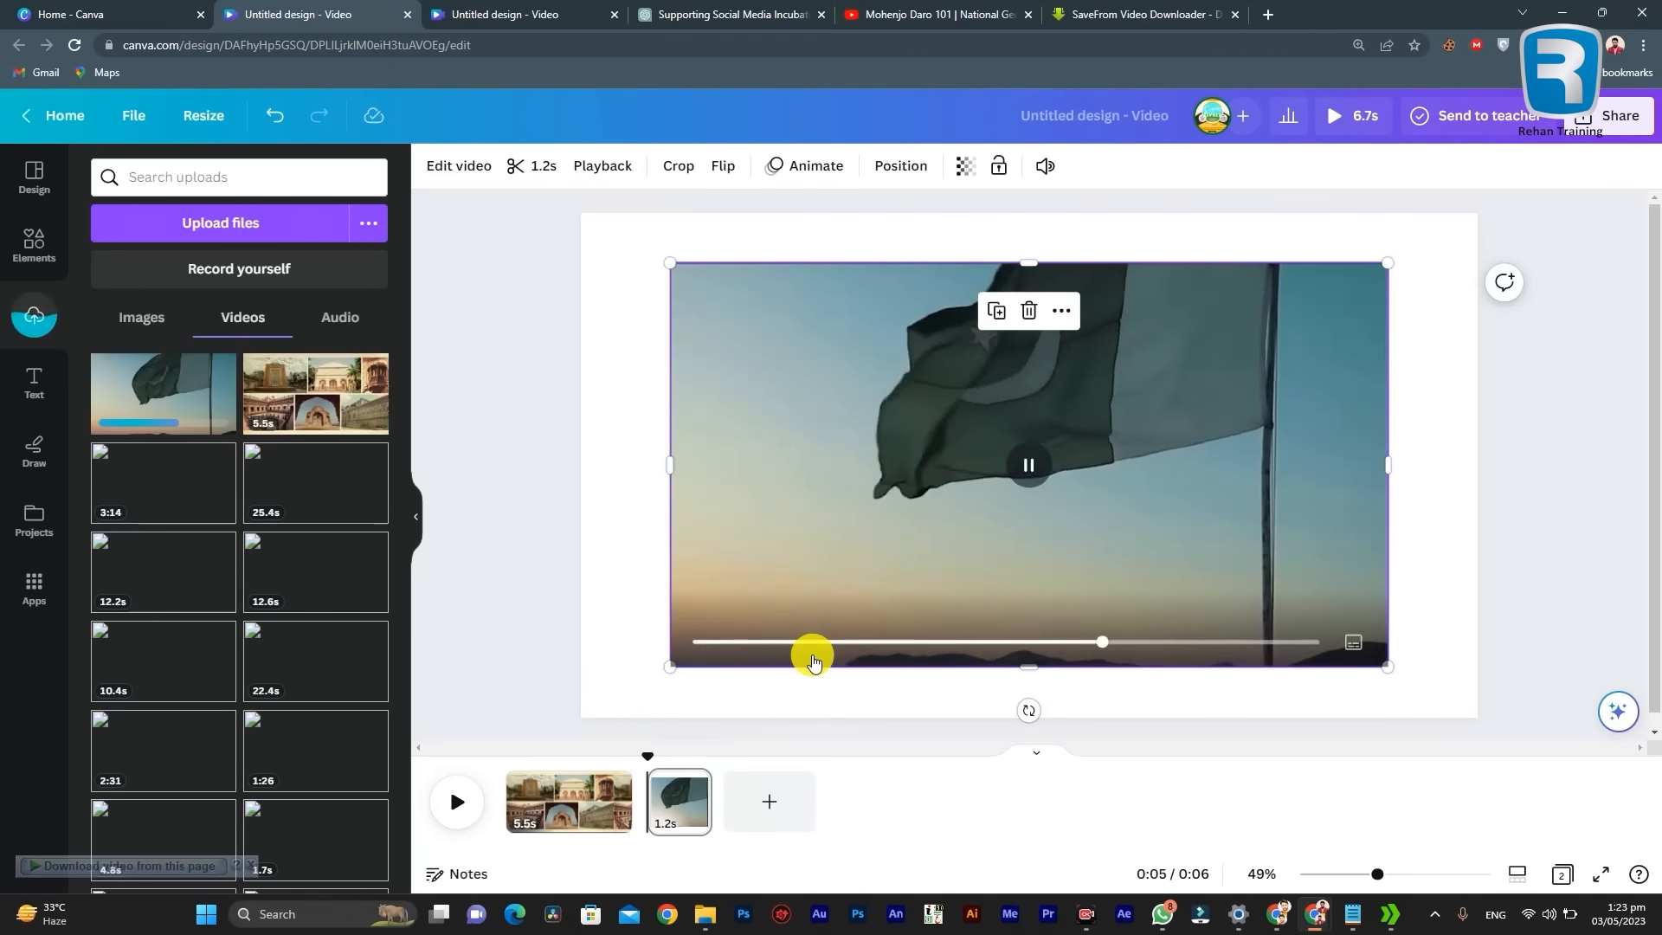
mouse_move(712, 916)
left_click(582, 766)
left_click(688, 766)
left_click(739, 766)
left_click(787, 765)
left_click(708, 822)
left_click_drag(1454, 298, 775, 804)
left_click(705, 915)
left_click_drag(1550, 303, 836, 813)
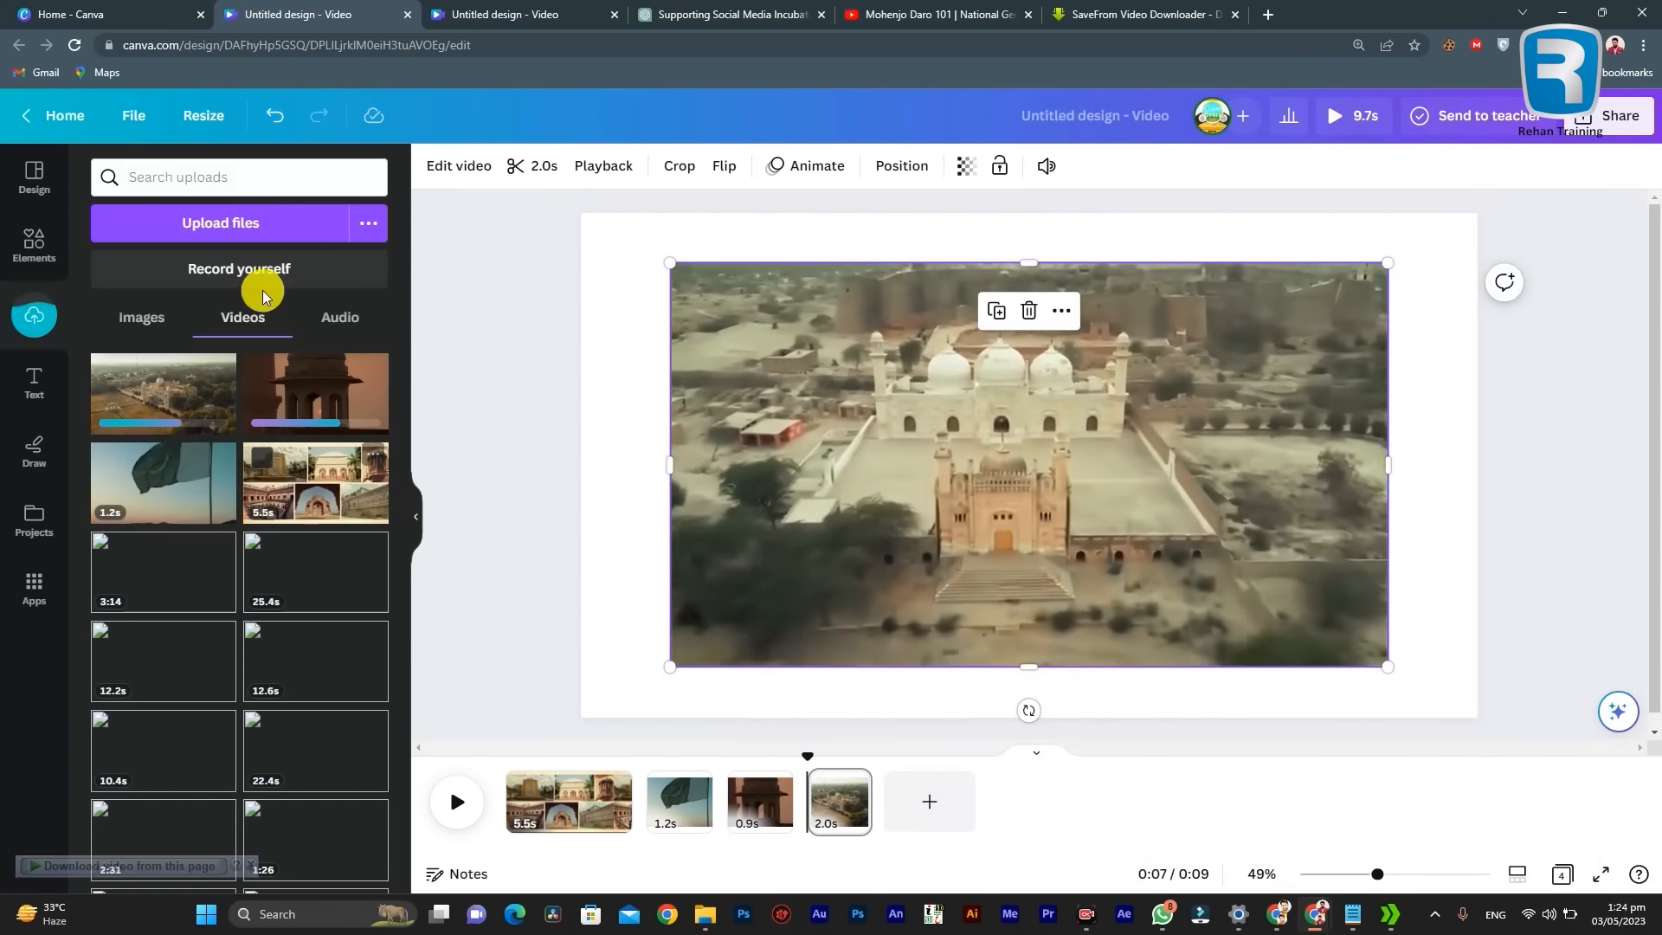
Step: Upload all the clips in the 60 Sec video folder's Video Course Welcome to Pakistan subfolder to the design's uploads
left_click(239, 224)
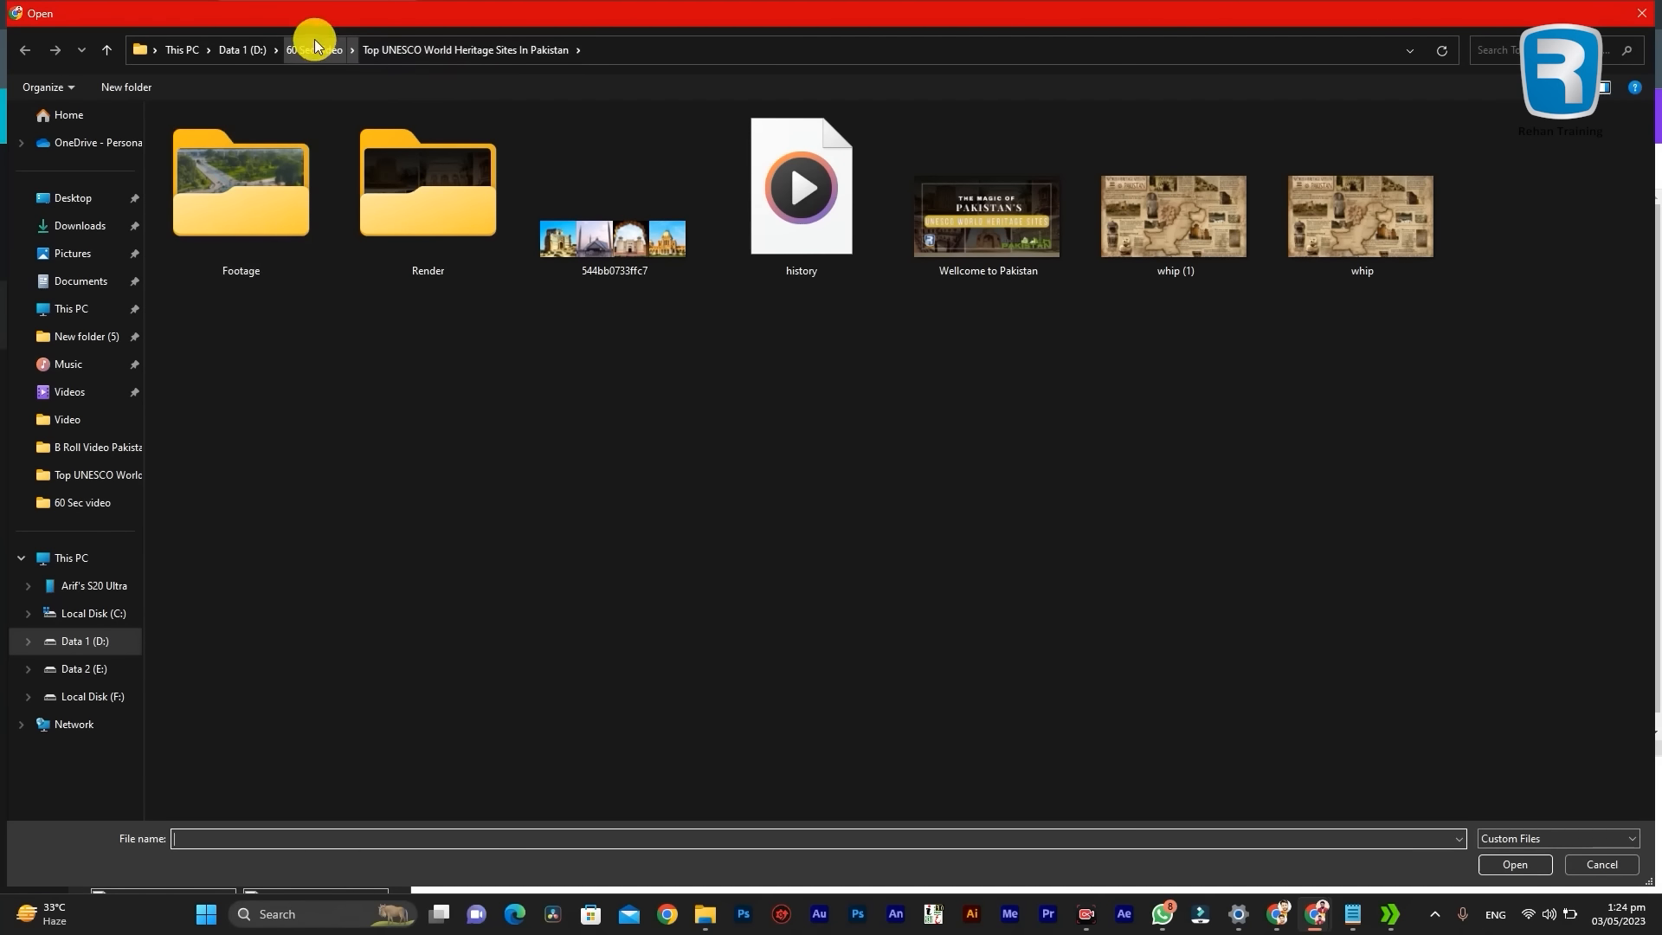
left_click(303, 49)
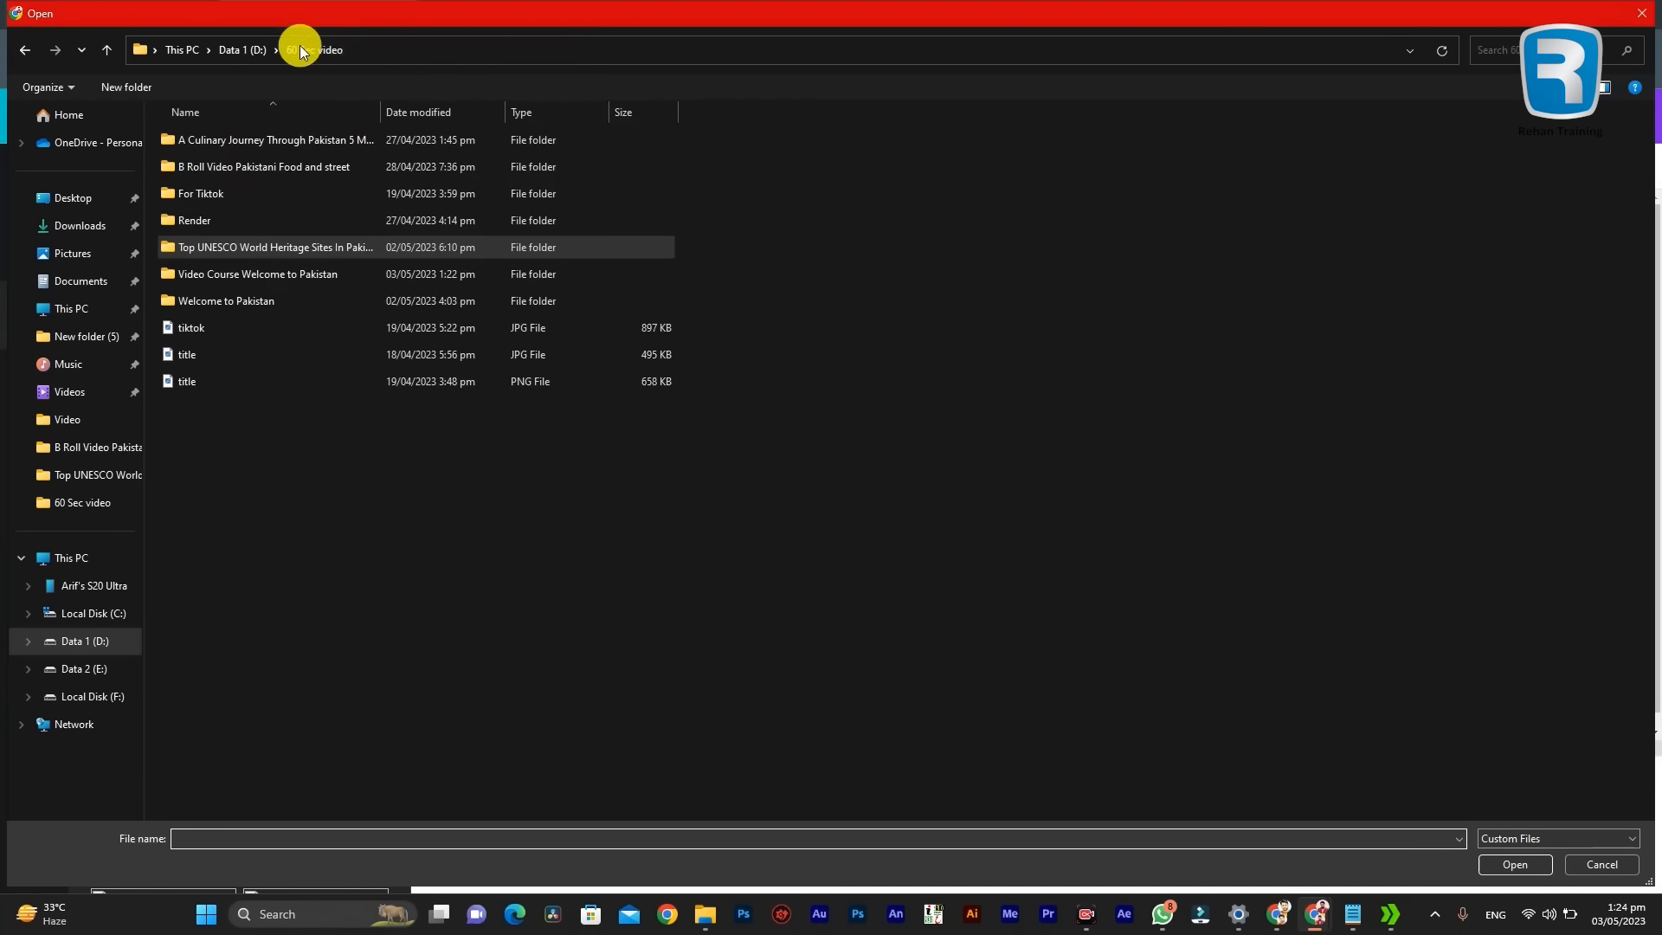
double_click(310, 274)
mouse_move(1551, 469)
left_mouse_down()
mouse_move(1022, 449)
mouse_move(1550, 467)
left_mouse_up()
left_click_drag(1607, 515, 217, 156)
left_click(1510, 864)
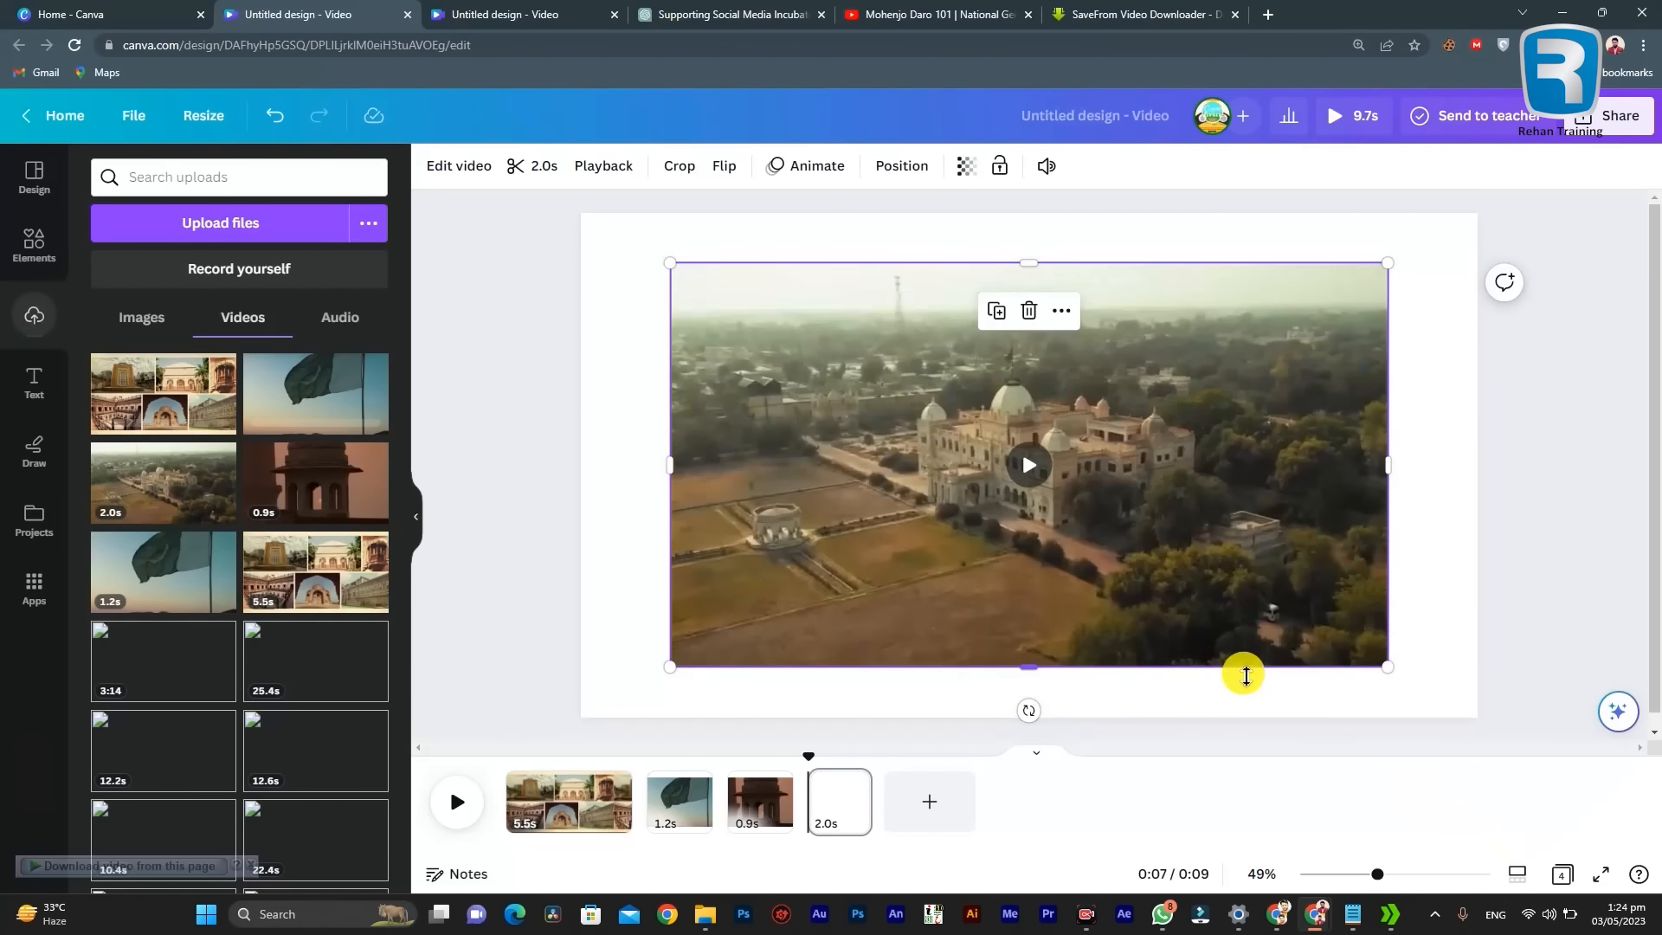
Step: Examine the uploaded videos and the upload progress of the newly added heritage site clips
scroll(234, 666, "down", 6)
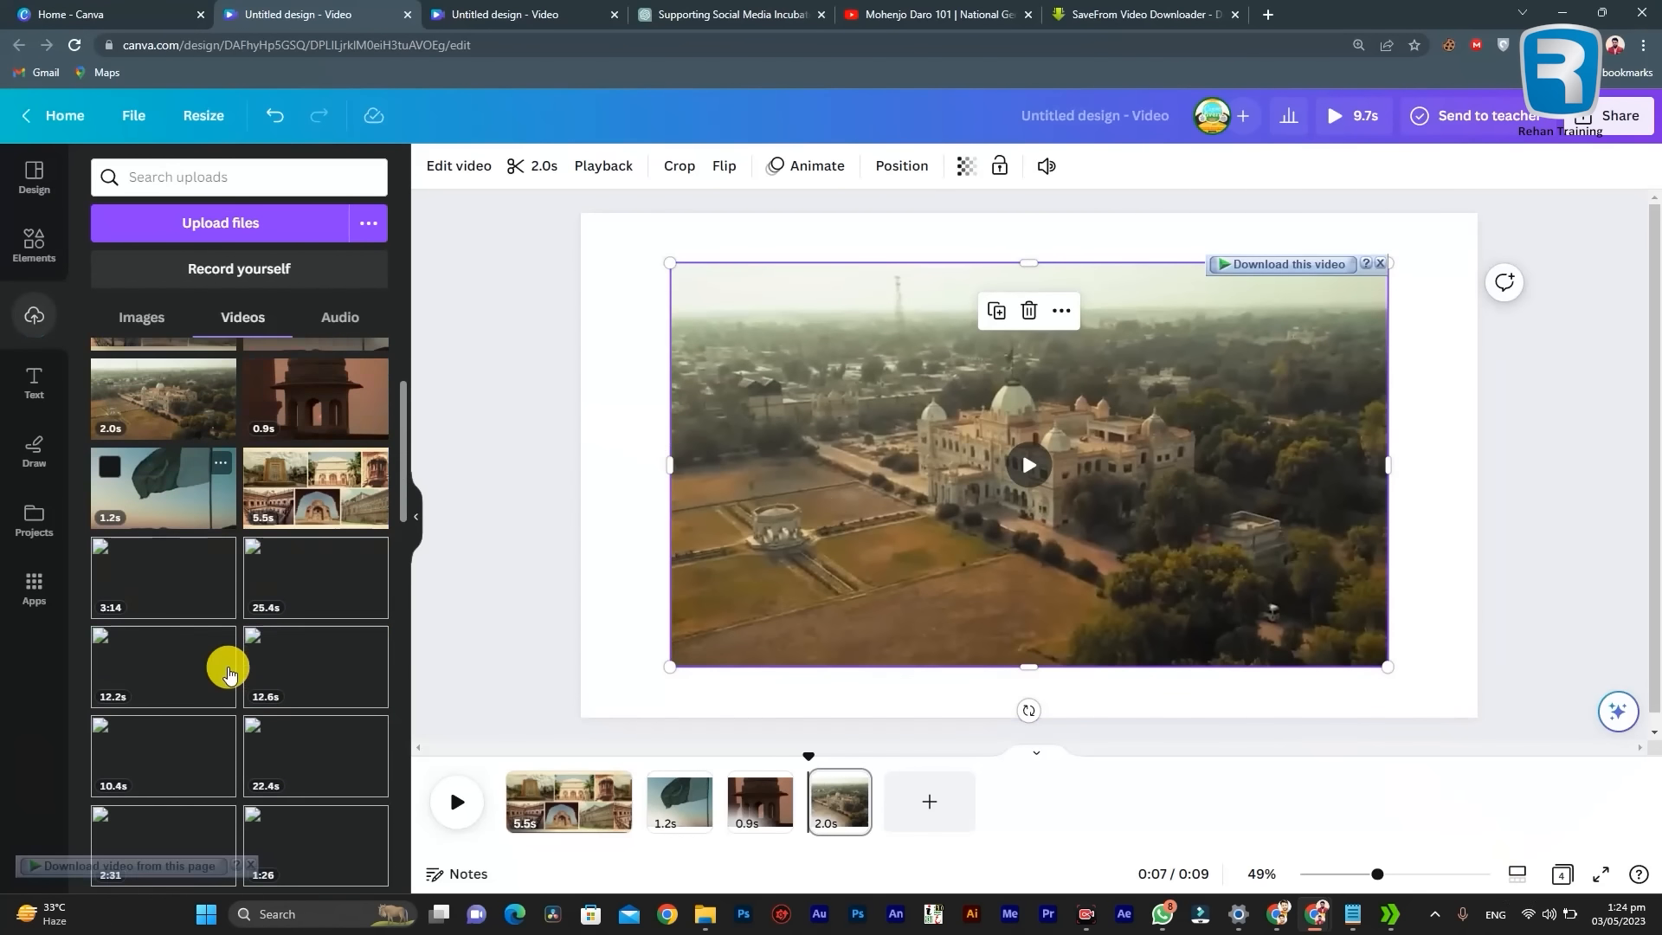
scroll(249, 665, "down", 10)
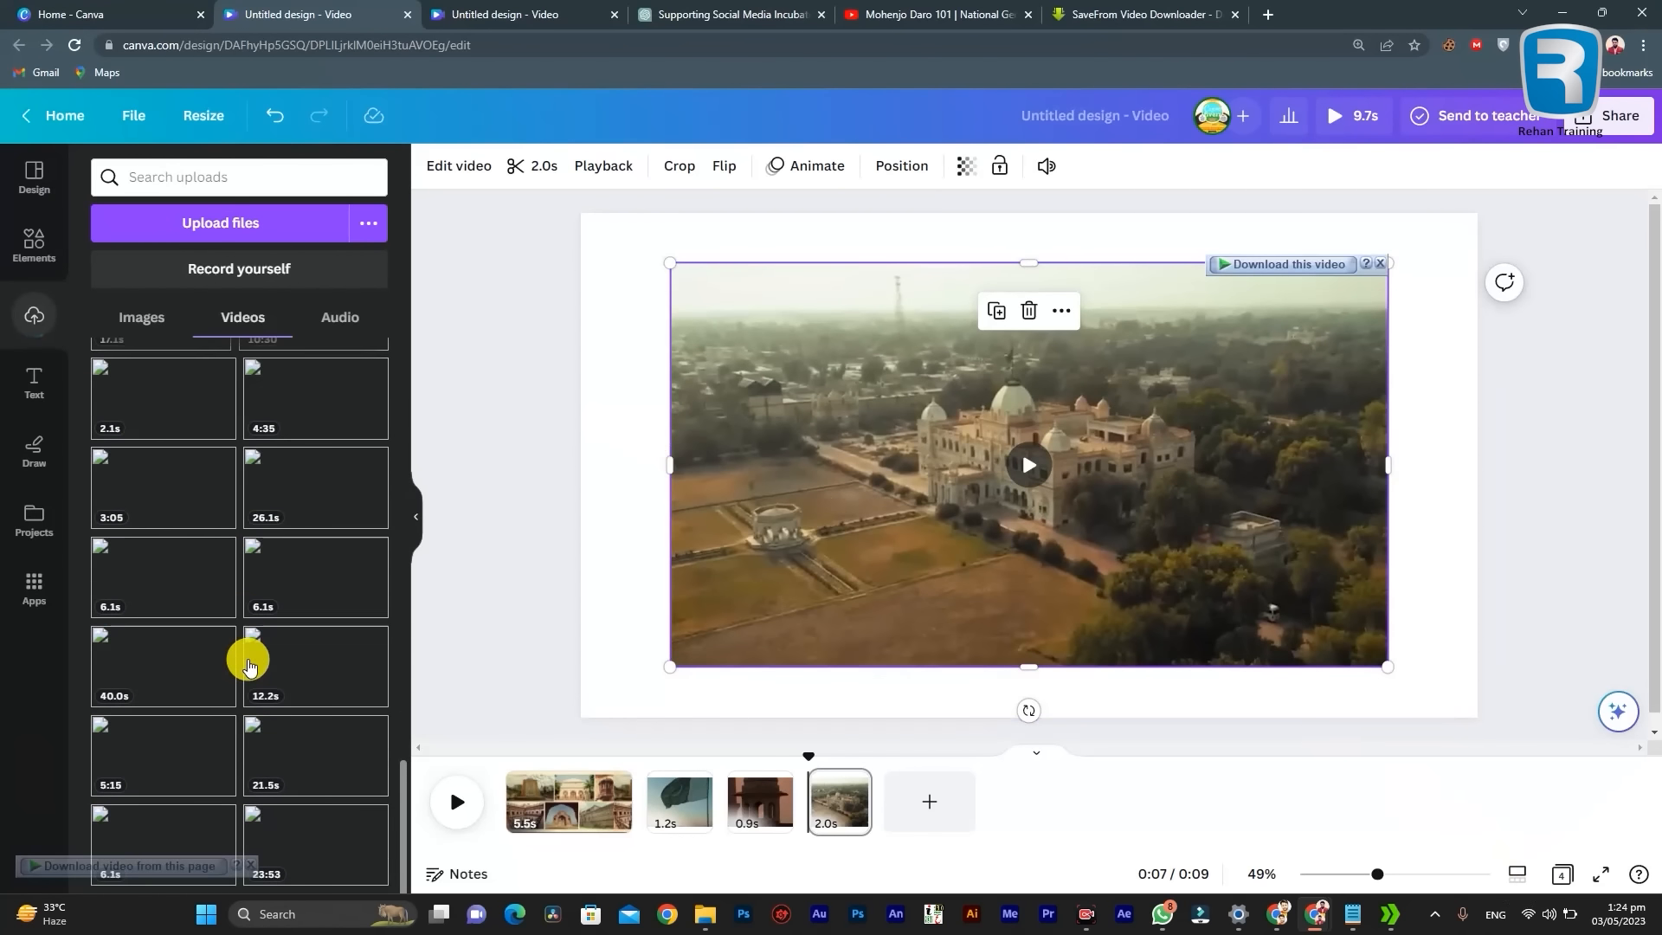
scroll(248, 665, "up", 10)
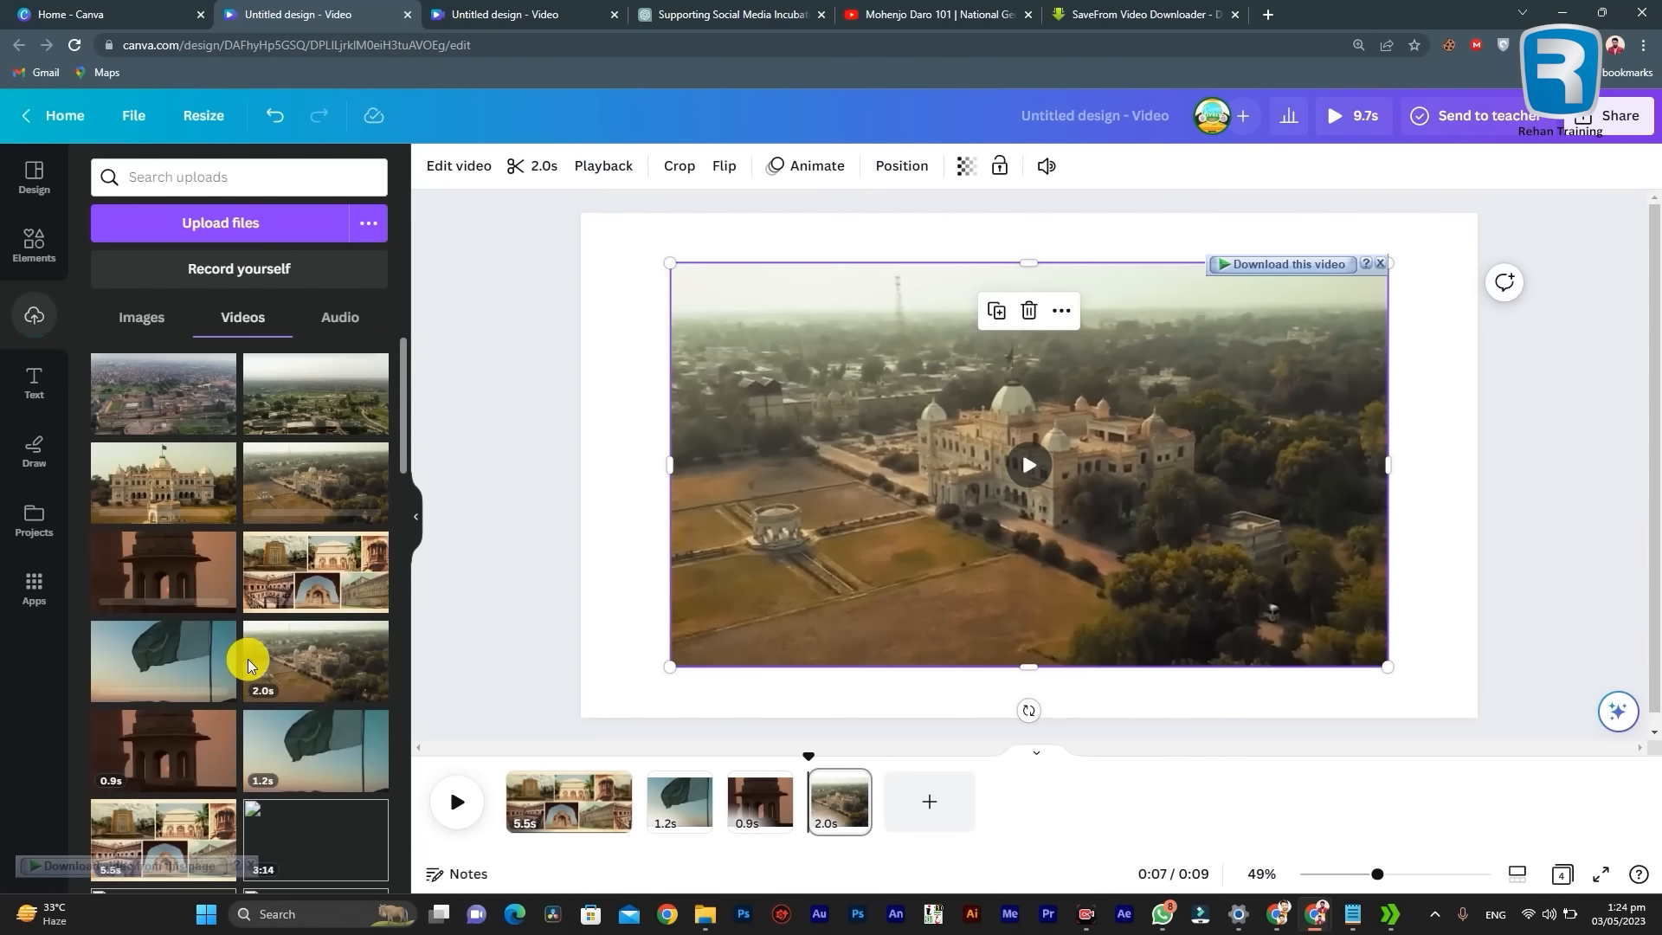
scroll(248, 664, "up", 1)
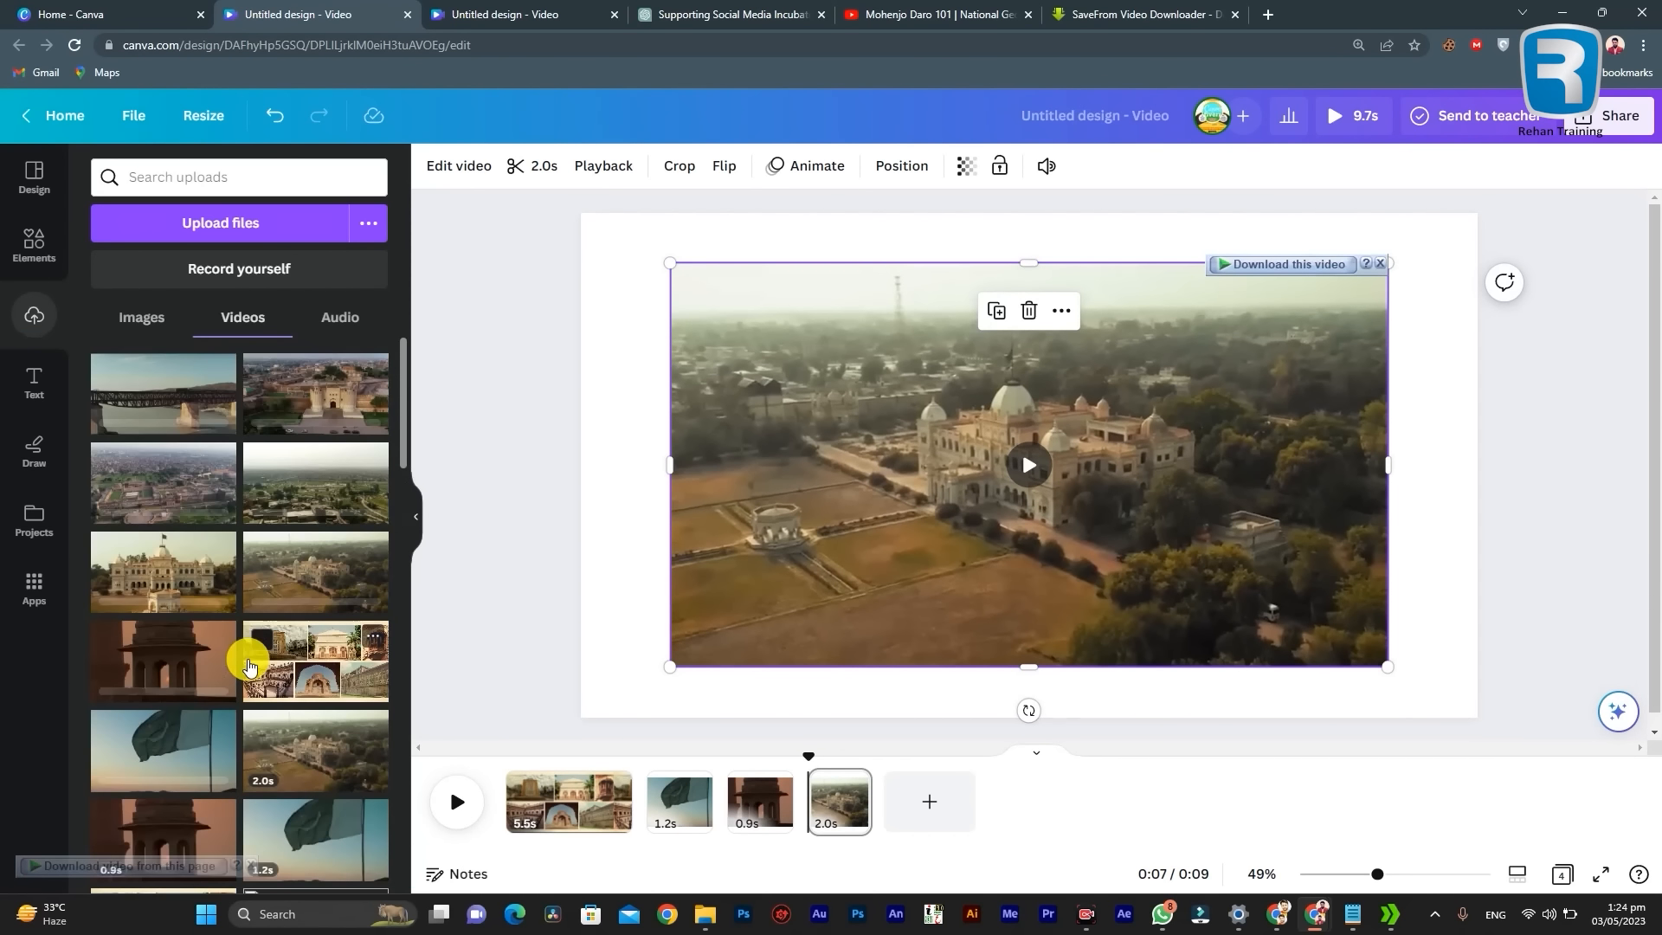
scroll(249, 665, "up", 1)
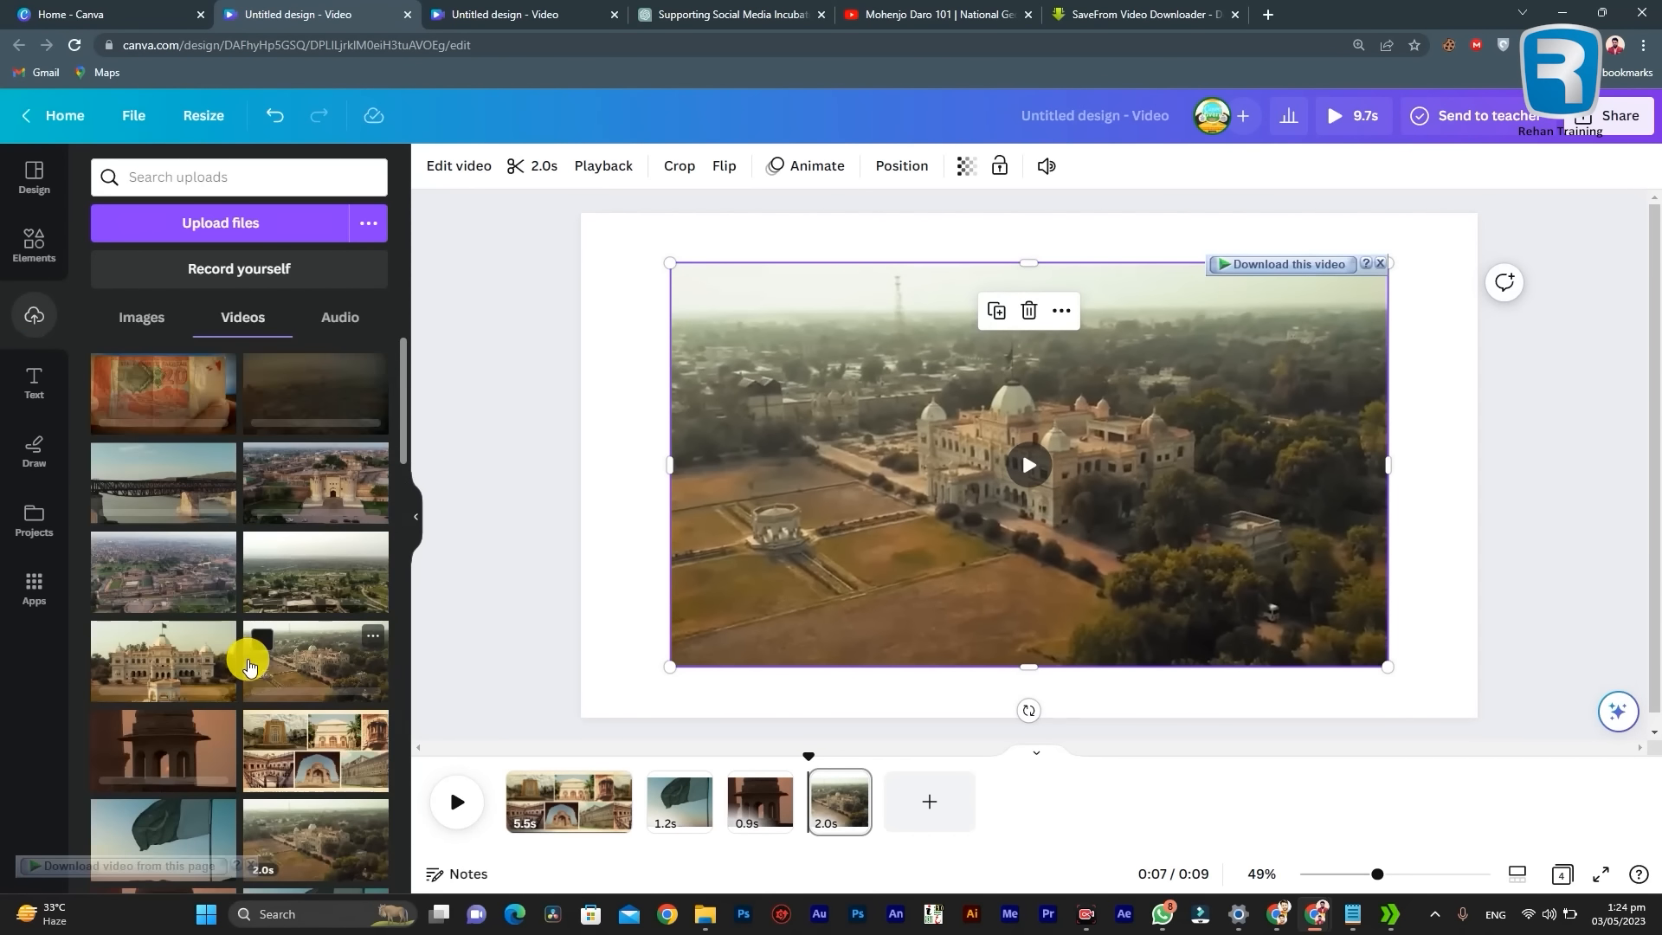
scroll(249, 665, "up", 1)
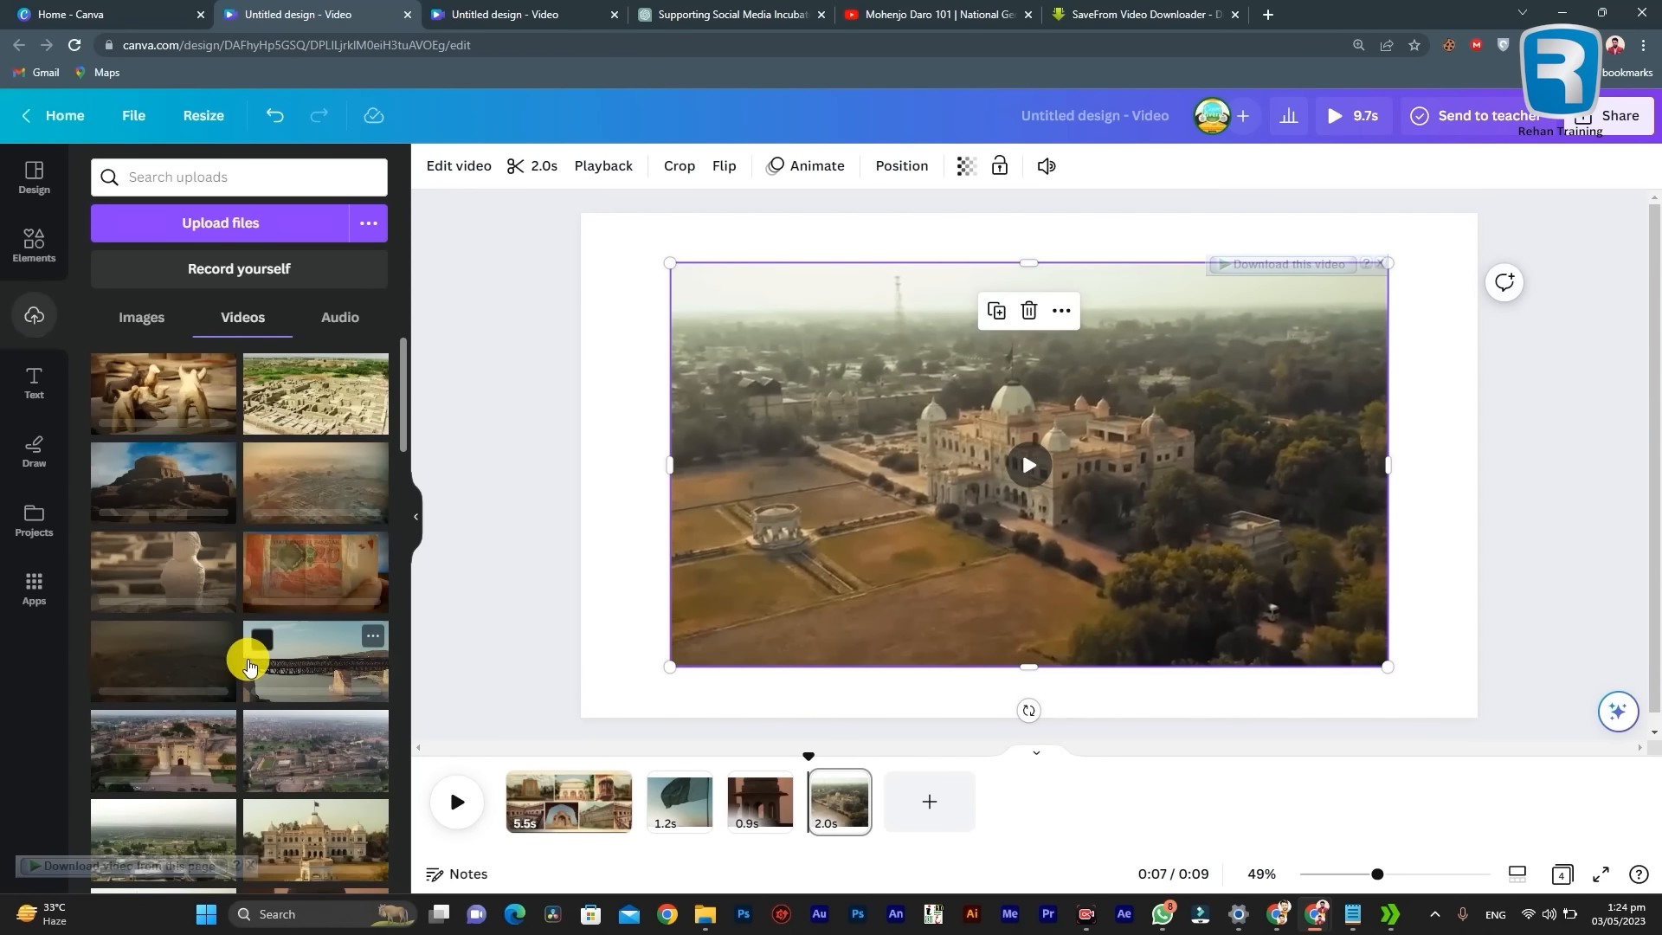
scroll(346, 589, "down", 6)
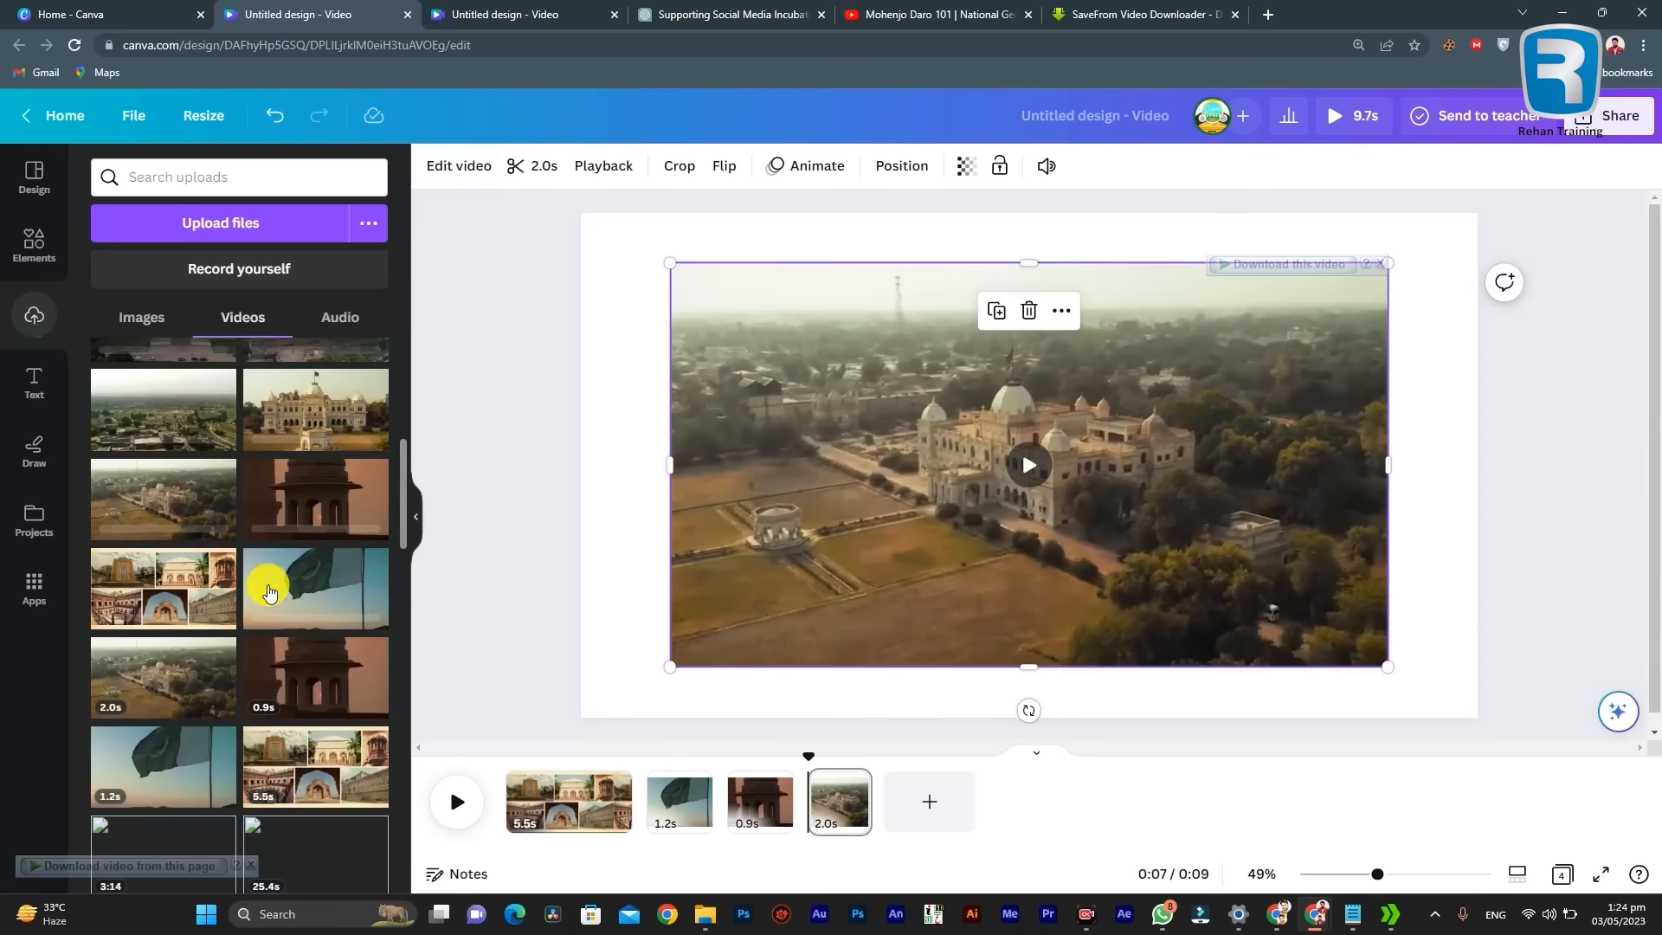
scroll(355, 595, "down", 10)
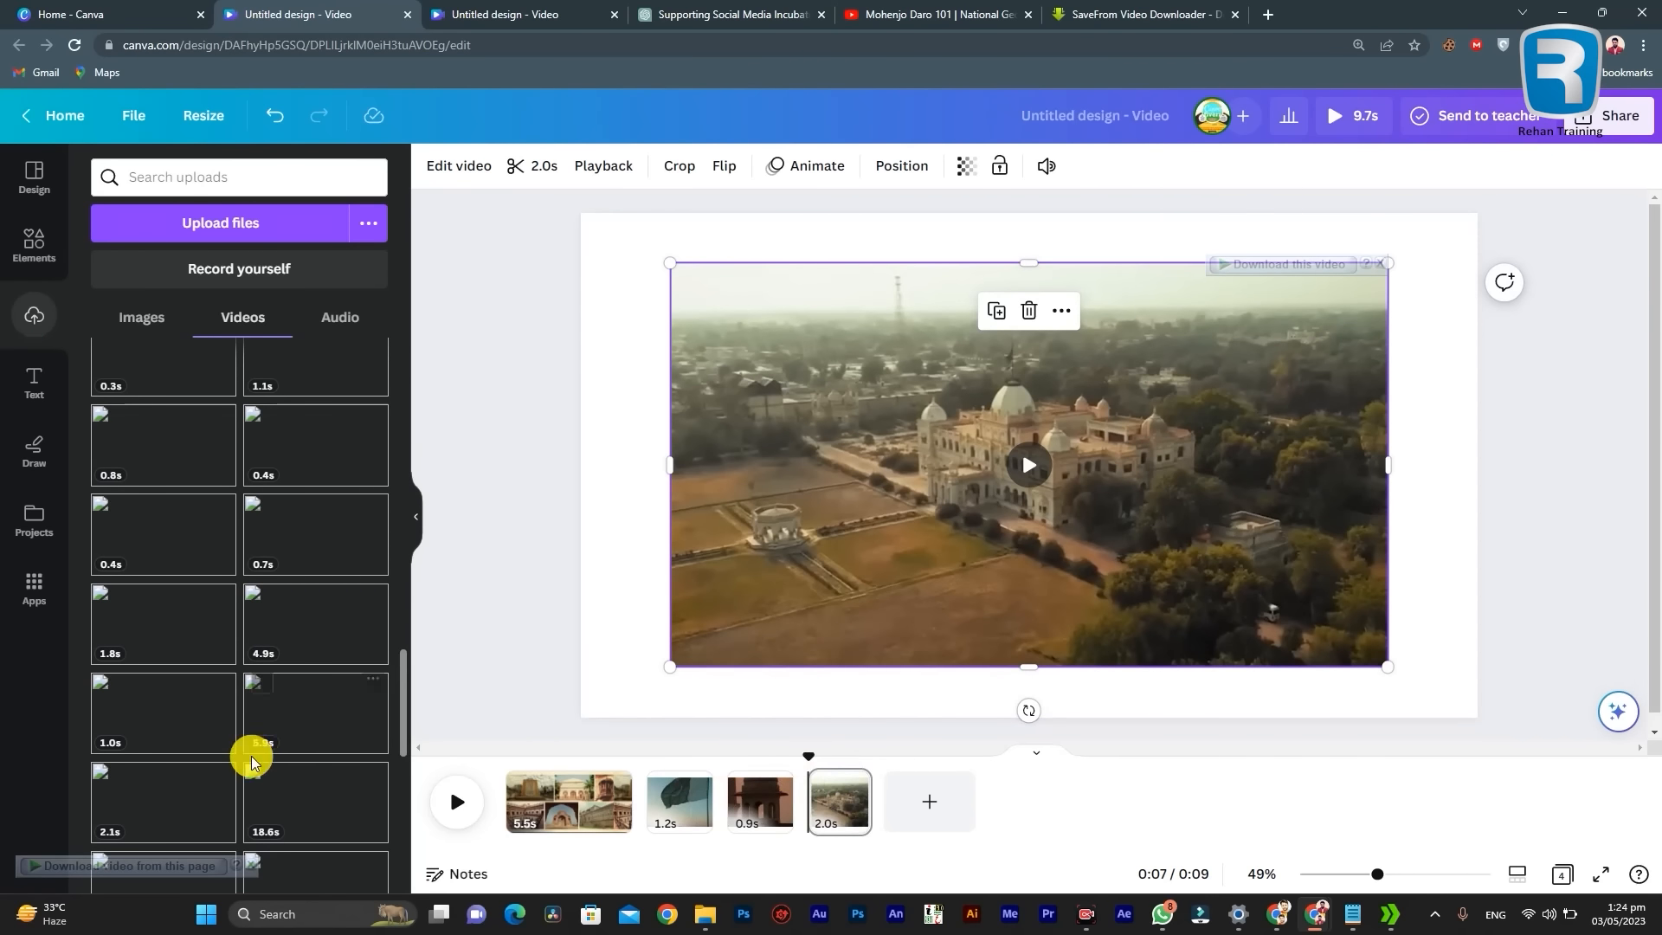
scroll(251, 756, "up", 15)
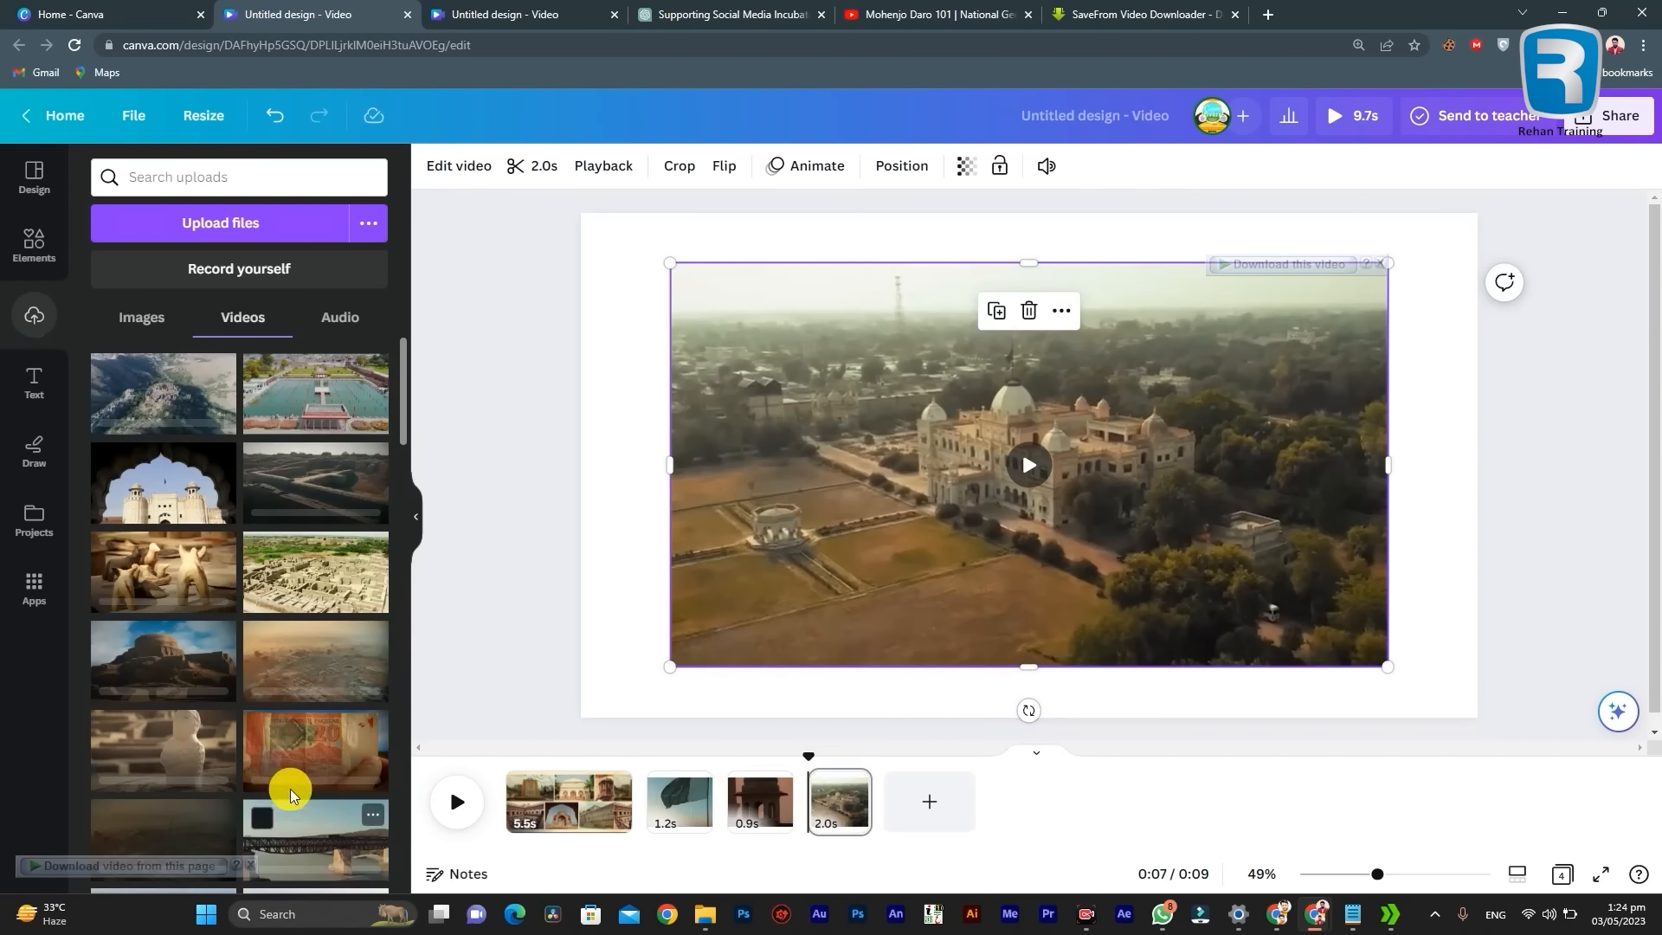
Step: Try adding the uploaded clip of robed monks at the ruins to the fourth page, and undo it
left_click(143, 411)
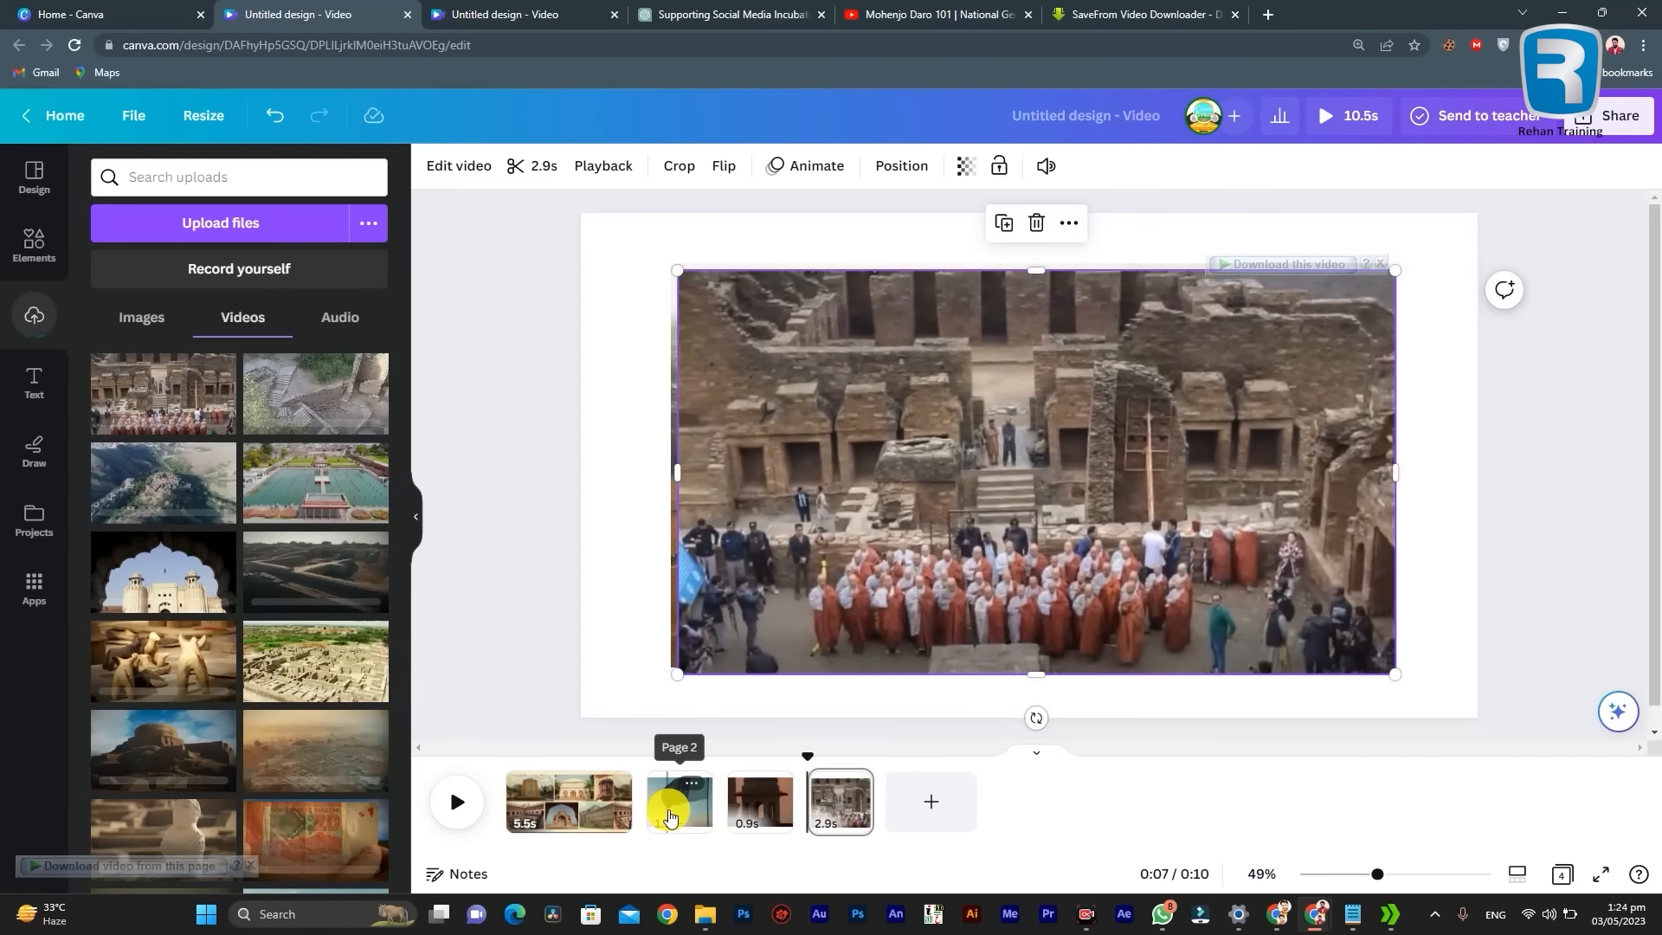
key("ctrl+z")
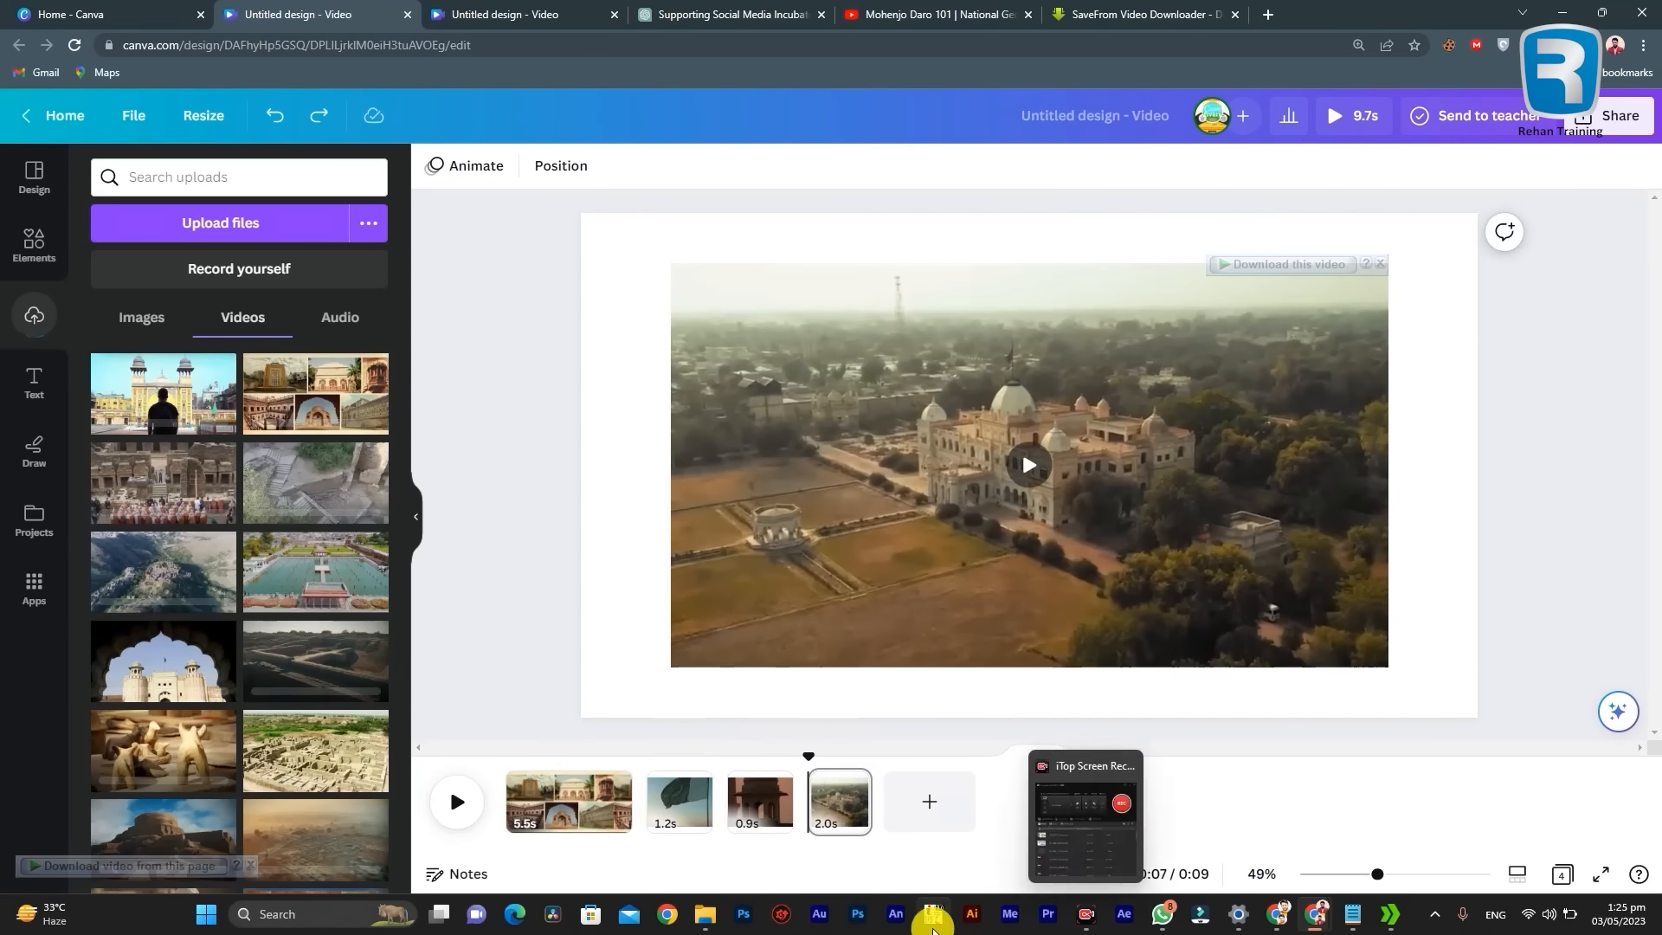
Step: Add clips 5 to 10 from the Video Course Welcome to Pakistan folder as new pages at the end of the timeline
left_click(760, 885)
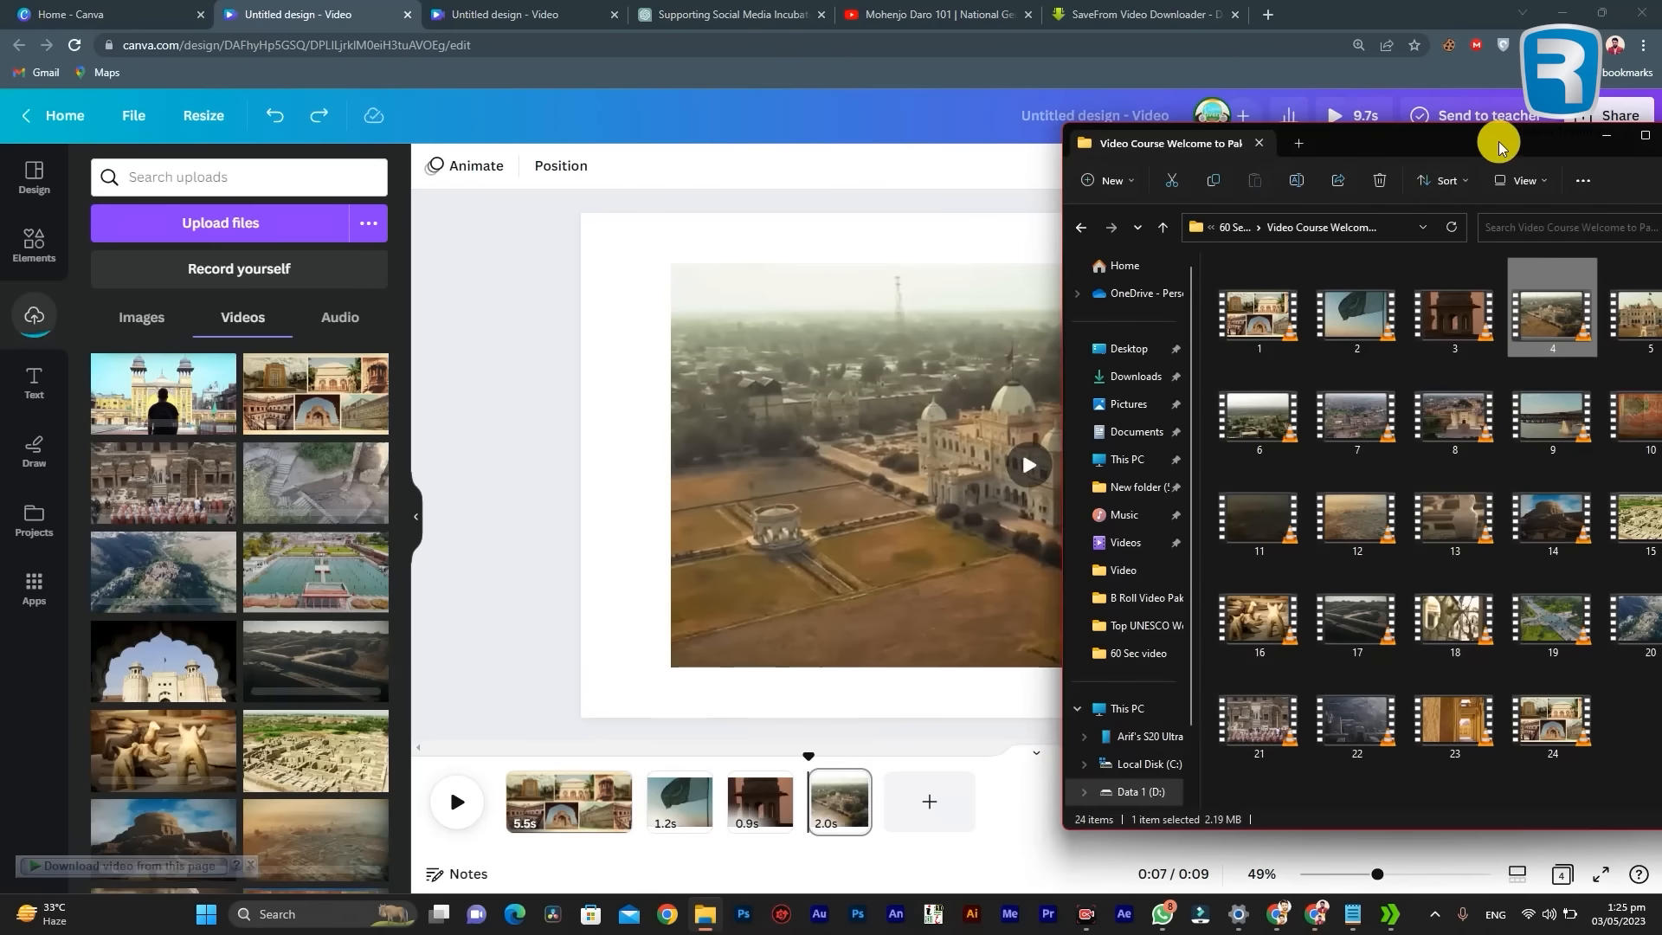
left_click_drag(1501, 143, 1281, 171)
left_click_drag(1033, 182, 341, 115)
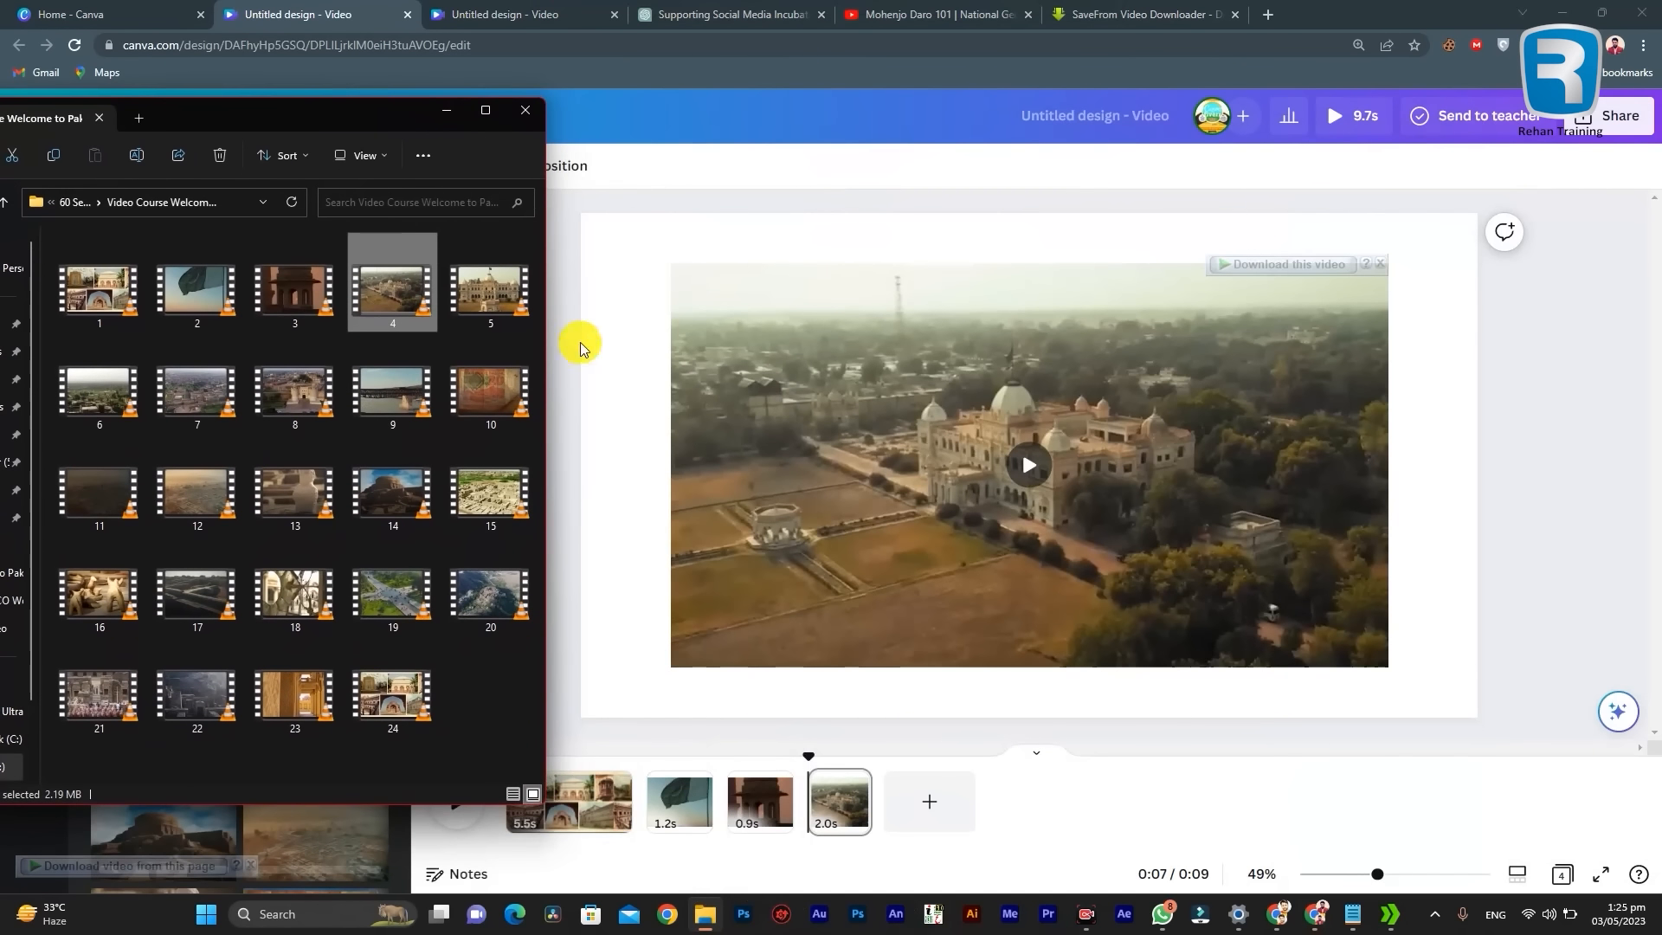
key("Right")
left_click(912, 813)
left_click_drag(197, 387, 1211, 801)
left_click(704, 914)
left_click_drag(295, 389, 1312, 812)
left_click(704, 914)
left_click_drag(392, 389, 1447, 801)
left_click(703, 913)
left_click_drag(490, 390, 1577, 800)
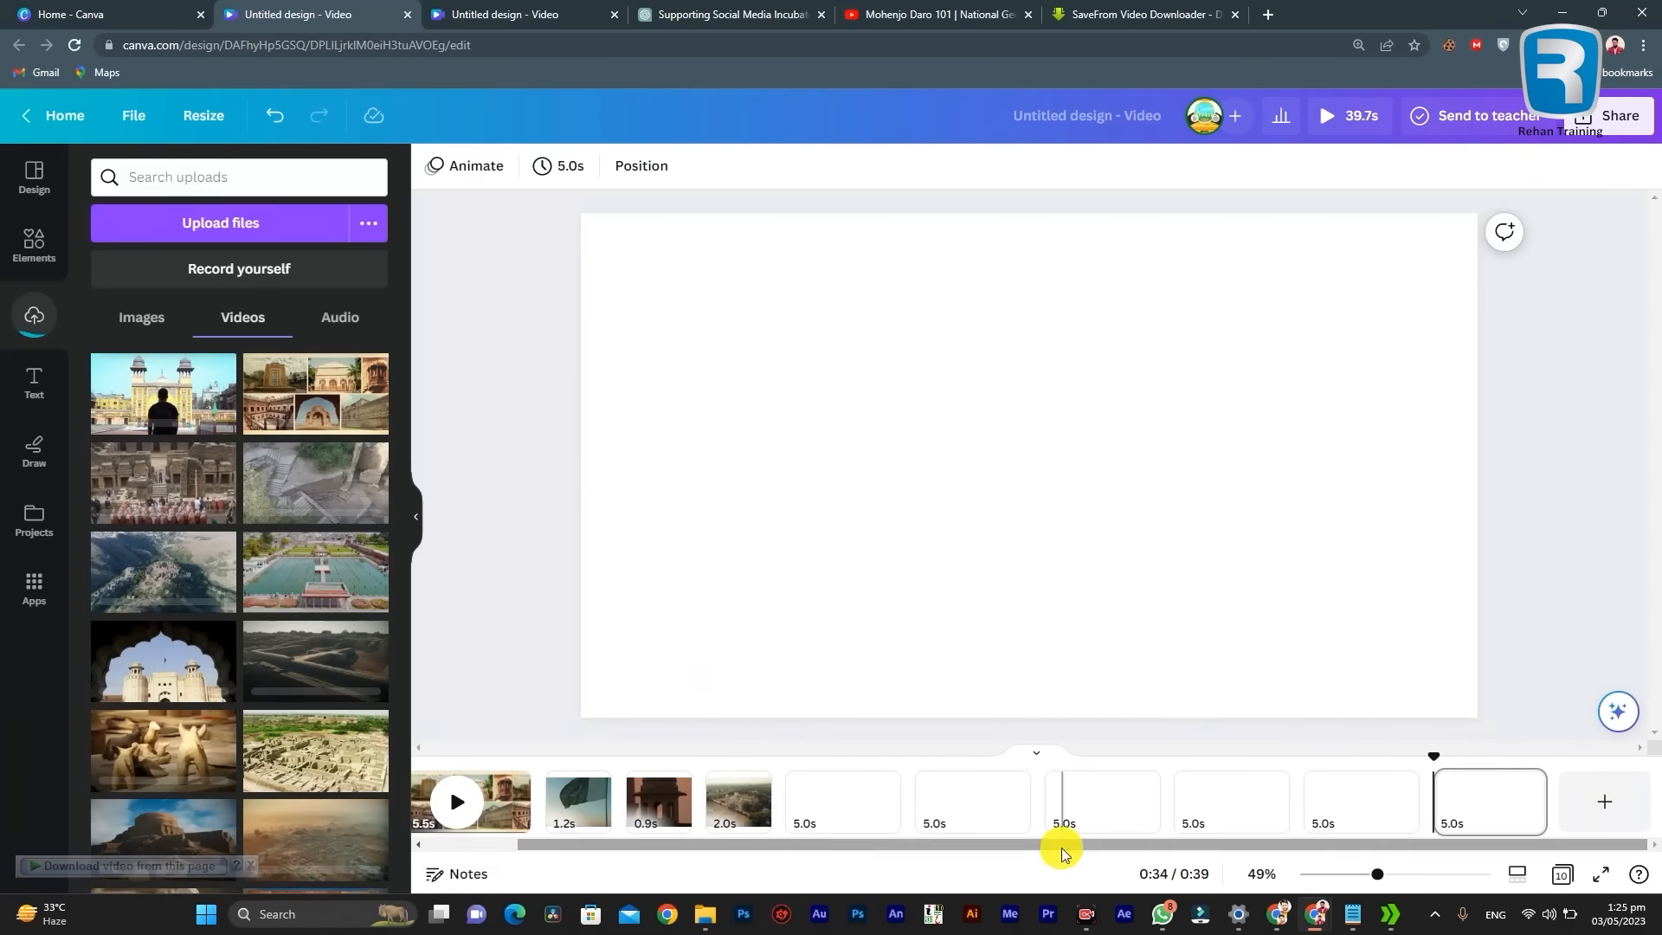
Step: Add clips 11 to 16 from the same folder as further pages at the end of the timeline
left_click_drag(99, 493, 1603, 800)
left_click(704, 914)
left_click_drag(901, 845, 1190, 845)
left_click_drag(197, 494, 1632, 800)
left_click_drag(1039, 845, 1190, 844)
left_click(705, 914)
left_click_drag(294, 494, 1632, 801)
left_click(705, 914)
left_click_drag(392, 494, 1632, 800)
left_click(704, 914)
left_click_drag(490, 492, 1605, 801)
left_click(705, 914)
left_click_drag(101, 589, 1605, 800)
Step: Add clips 17 to 20 from the folder as new pages following the page for clip 16
left_click(699, 915)
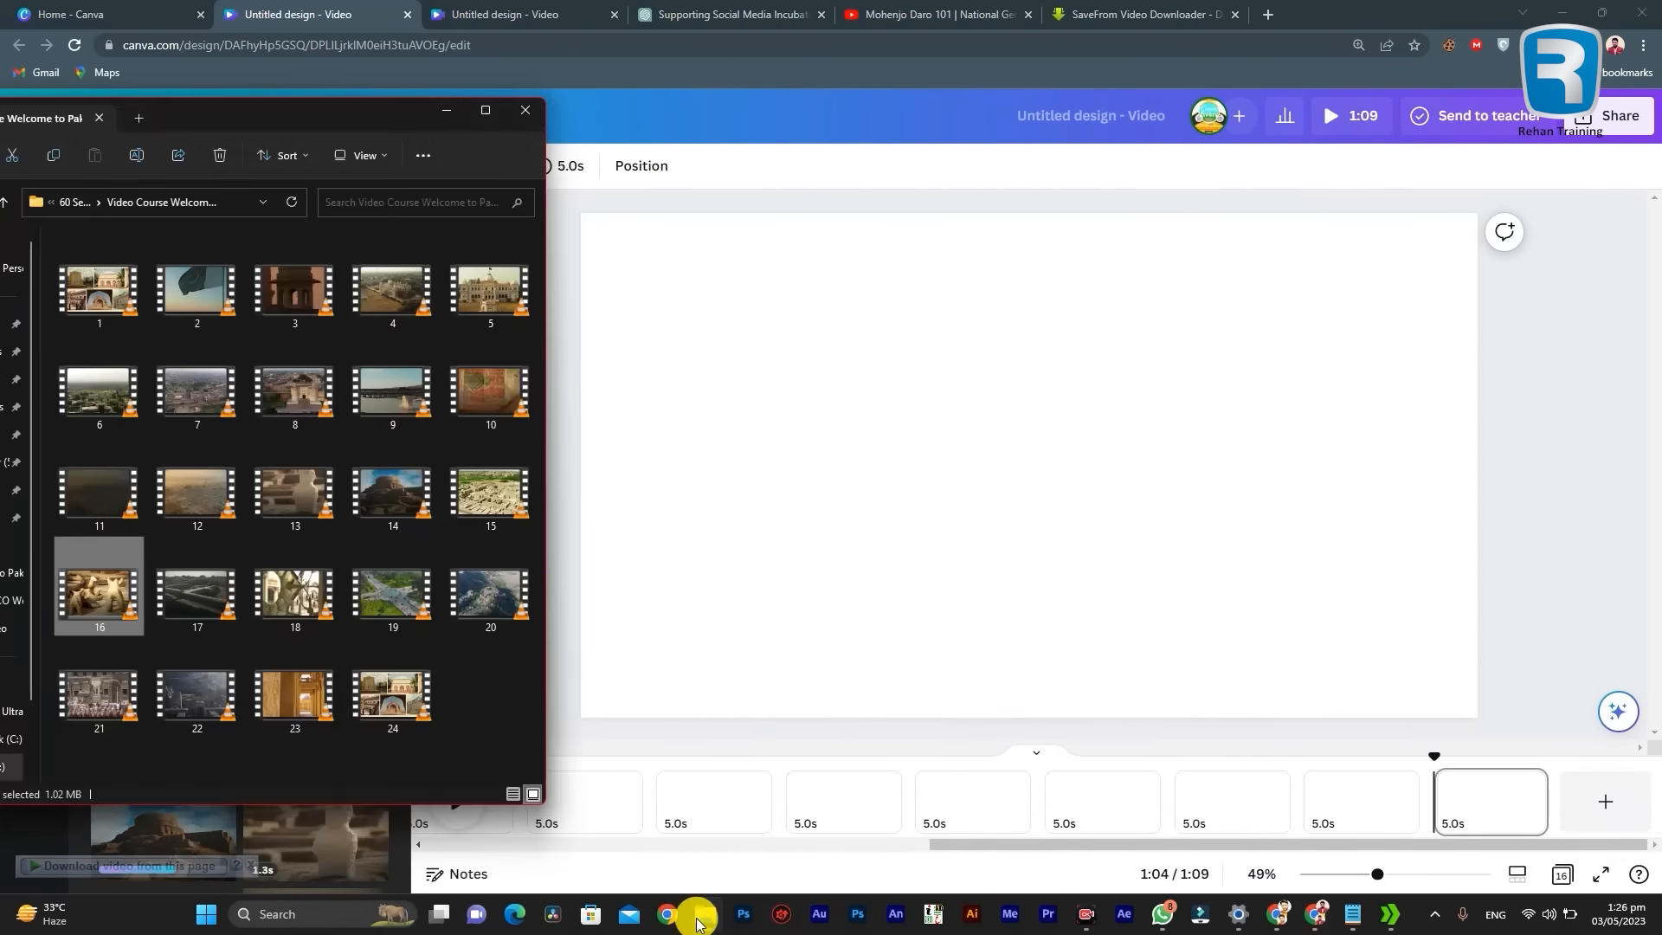
left_click_drag(197, 589, 1606, 800)
left_click(706, 914)
left_click_drag(294, 595, 1606, 801)
left_click(704, 914)
left_click_drag(392, 594, 1606, 800)
left_click(700, 914)
left_click_drag(489, 595, 1605, 801)
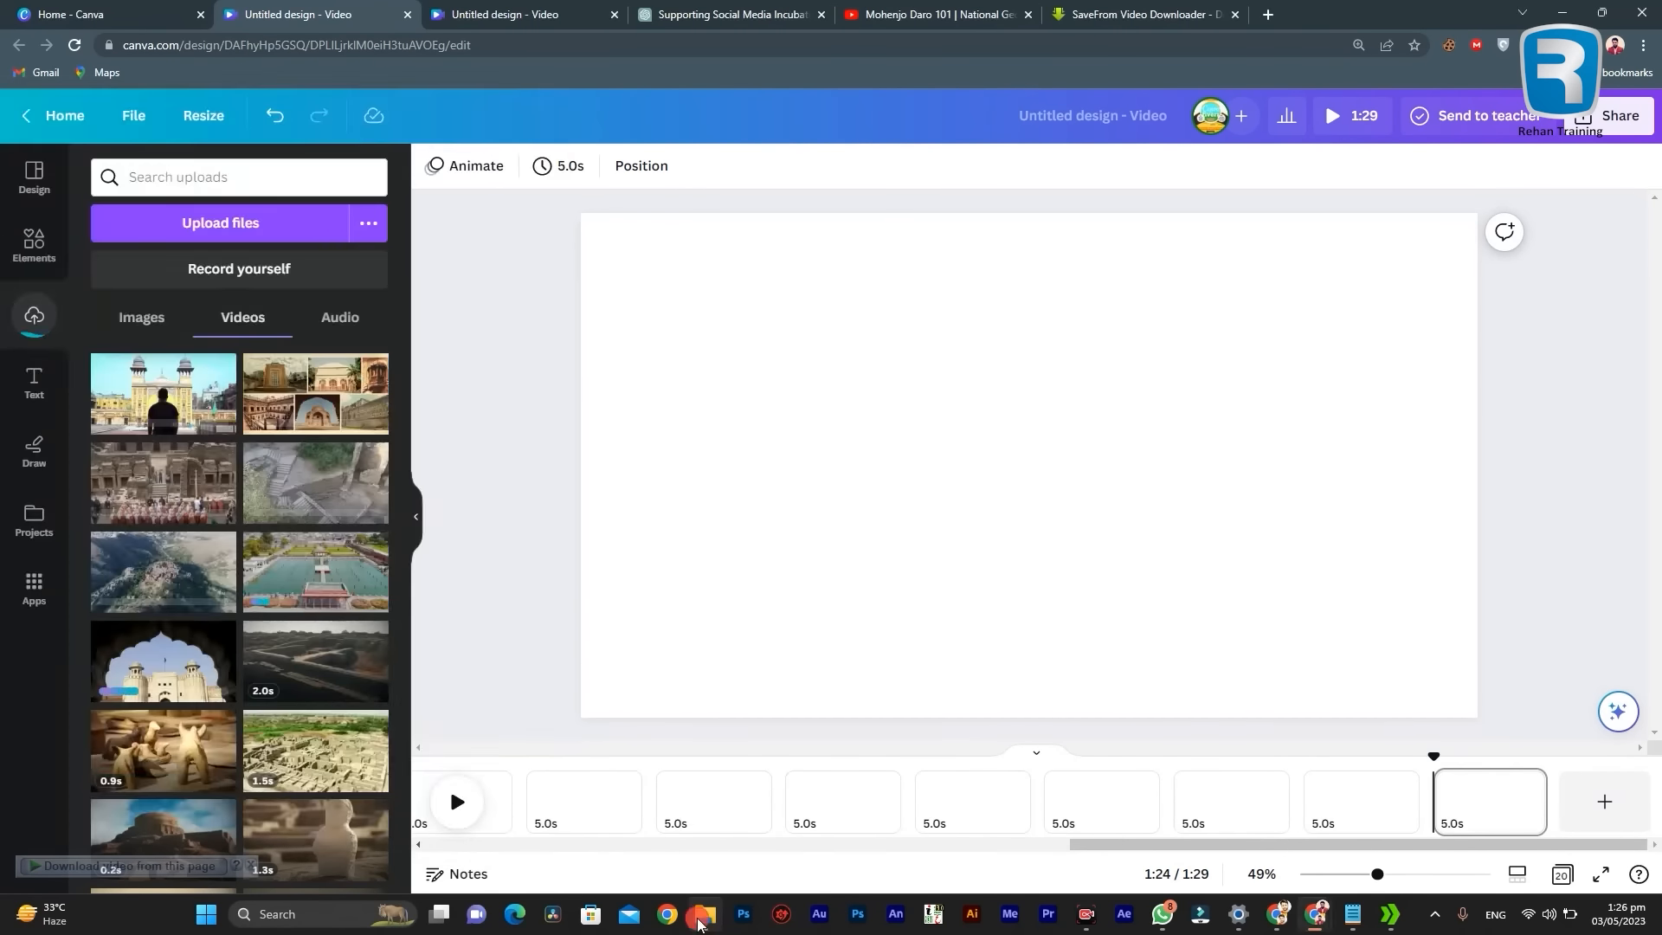
Step: Add the remaining clips 21 to 24 from the folder as the last pages of the timeline
left_click(703, 915)
left_click_drag(98, 696, 1605, 801)
left_click_drag(198, 696, 1627, 809)
left_click(704, 914)
left_click_drag(294, 696, 1603, 805)
left_click(704, 914)
left_click_drag(392, 696, 1593, 808)
Step: Return to the start of the timeline and view the monument collage clip on the first page
left_click_drag(1428, 840, 583, 839)
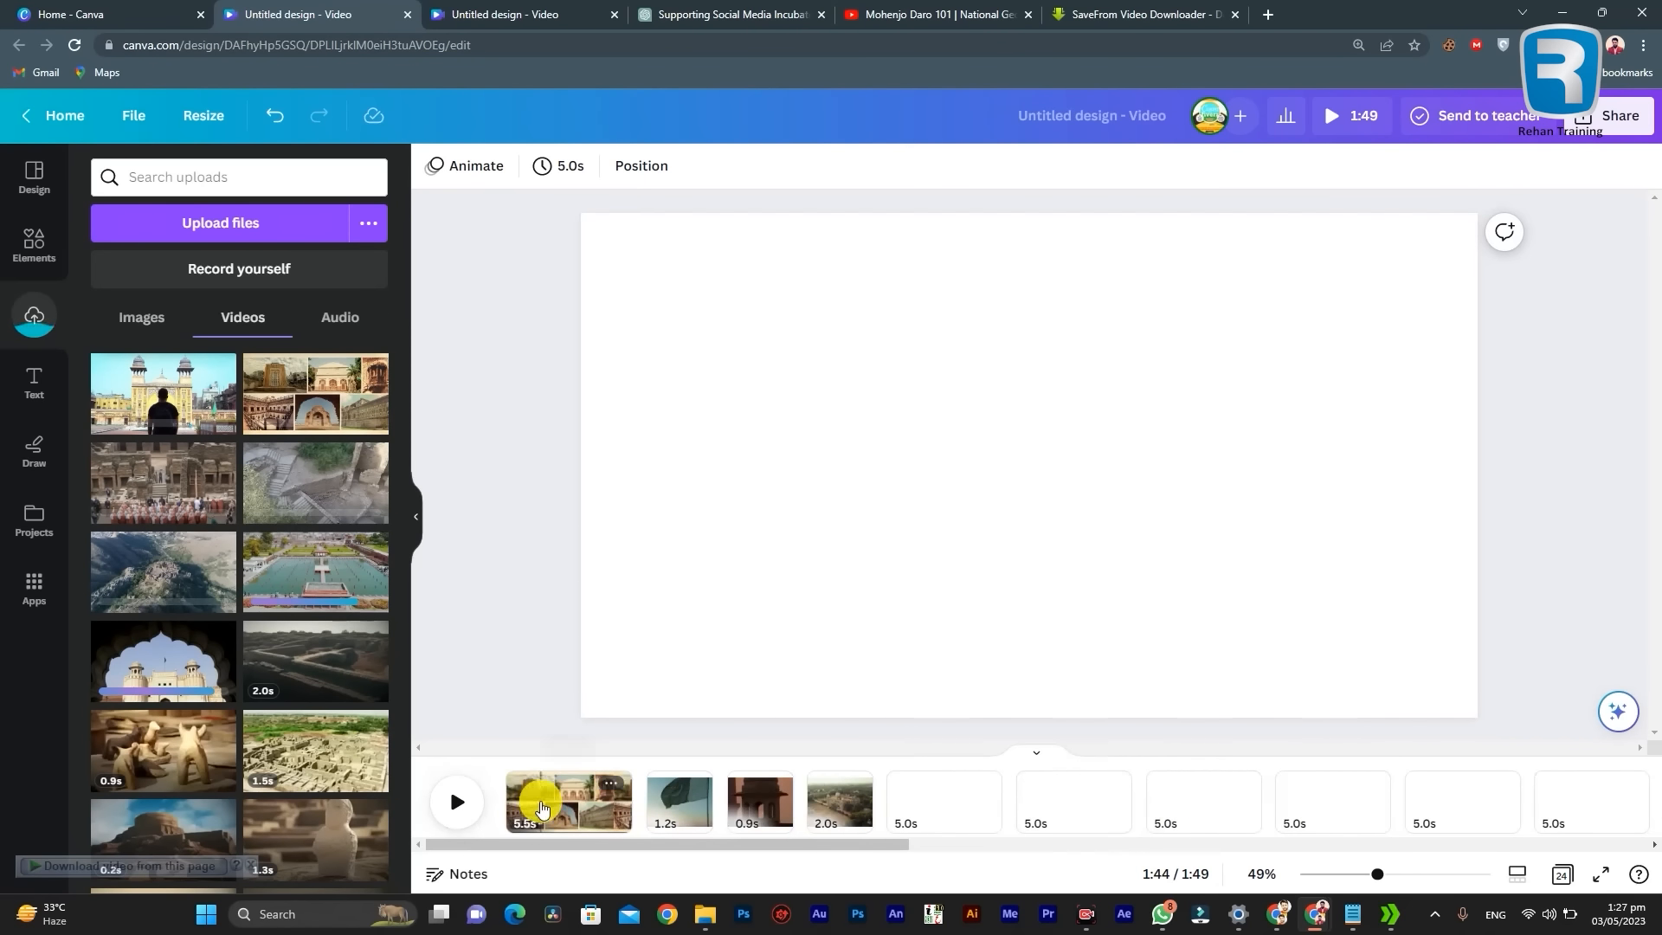
left_click_drag(664, 845, 616, 794)
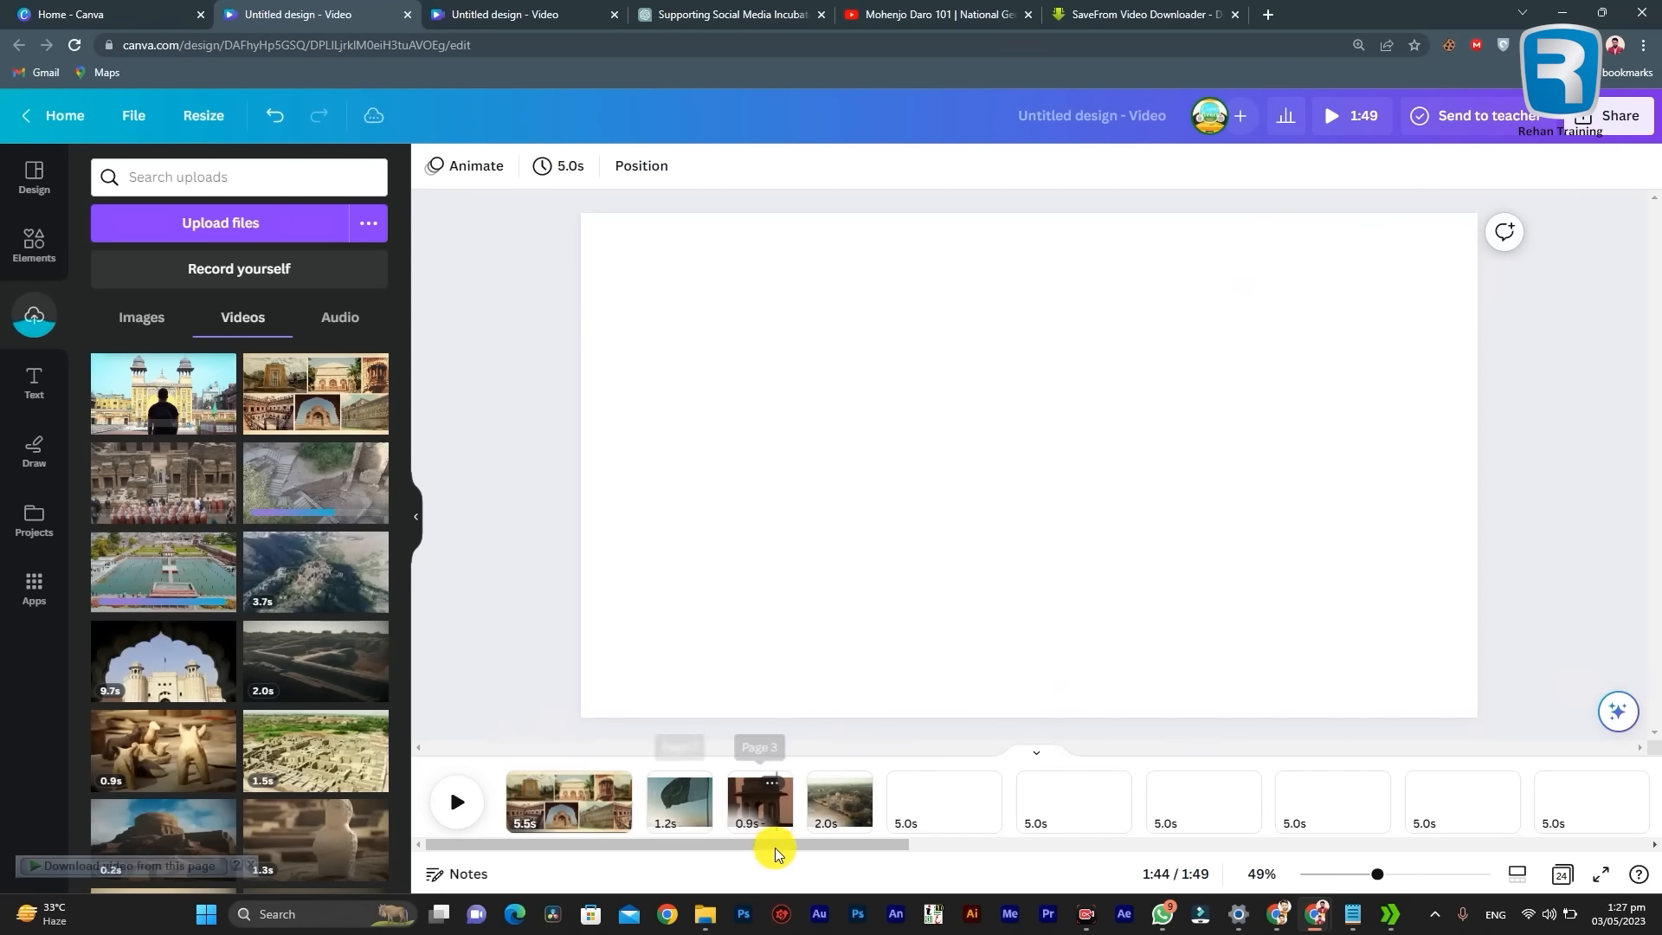
left_click_drag(754, 849, 582, 841)
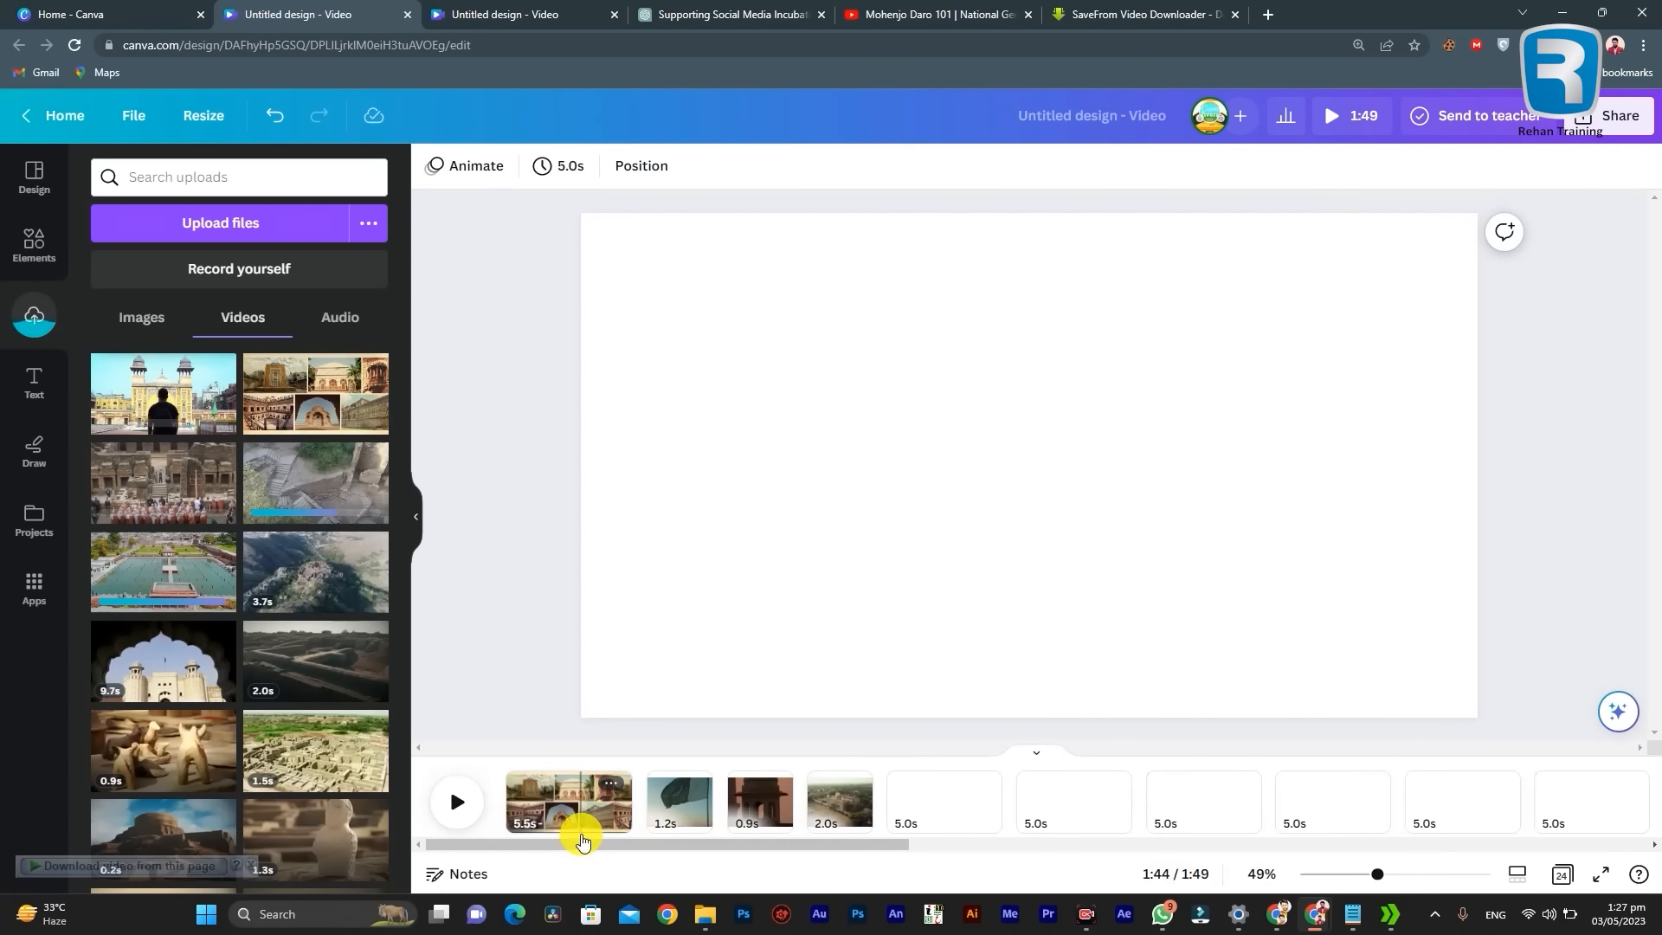
mouse_move(802, 843)
left_mouse_down()
mouse_move(833, 845)
mouse_move(775, 846)
left_mouse_up()
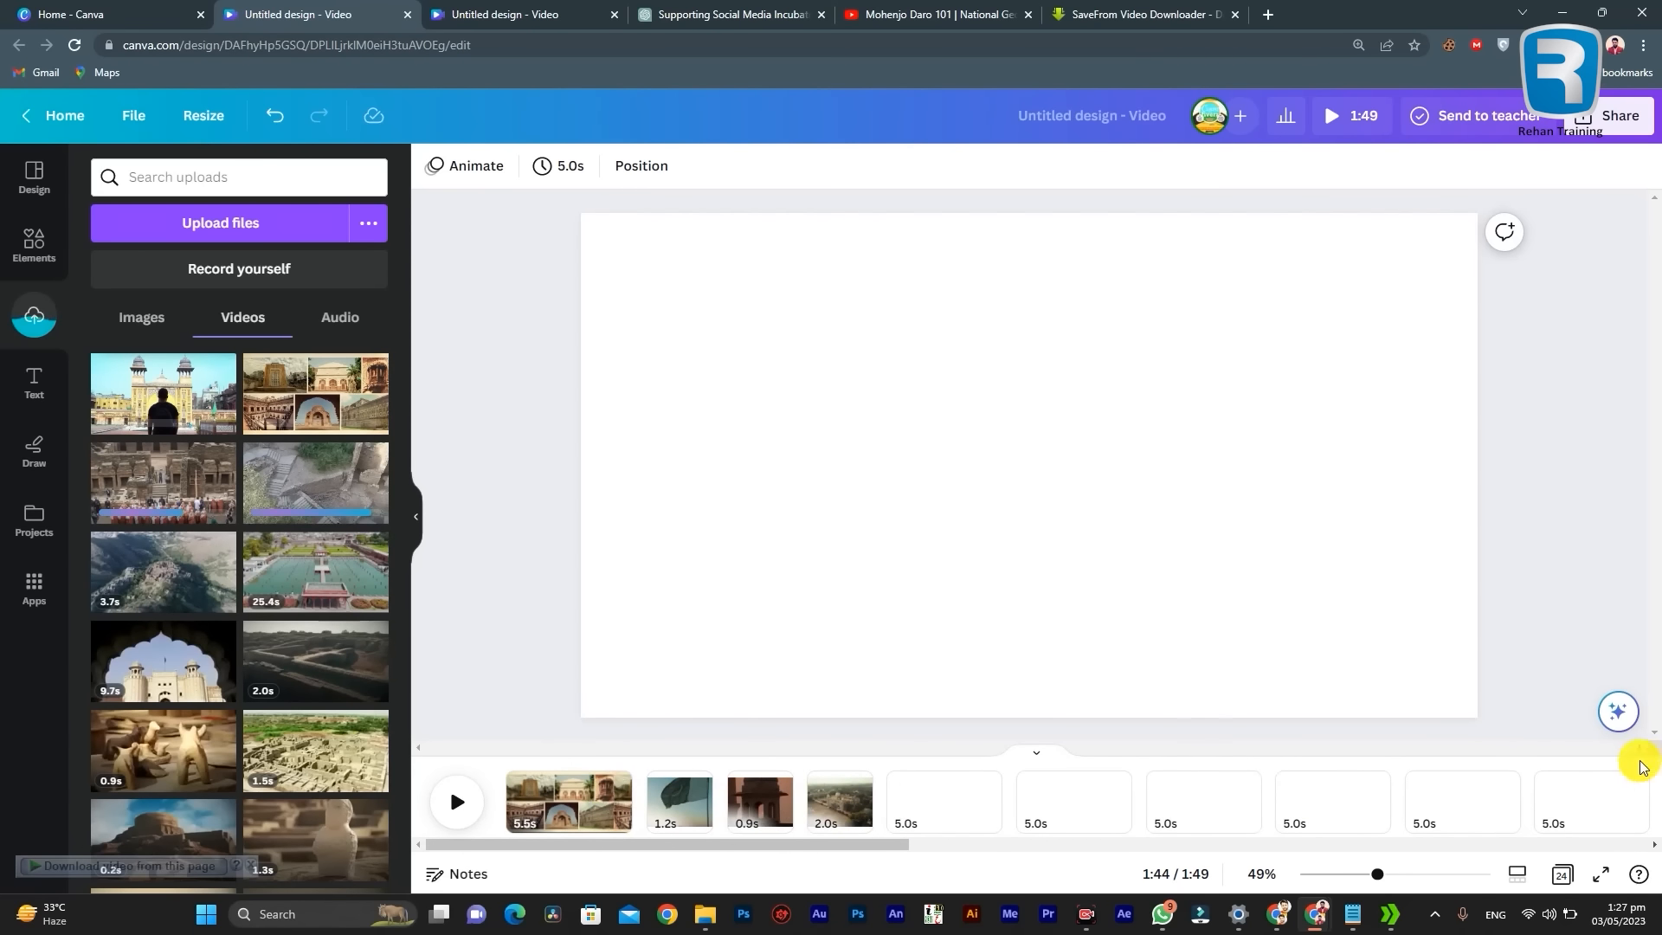
left_click_drag(765, 846, 751, 801)
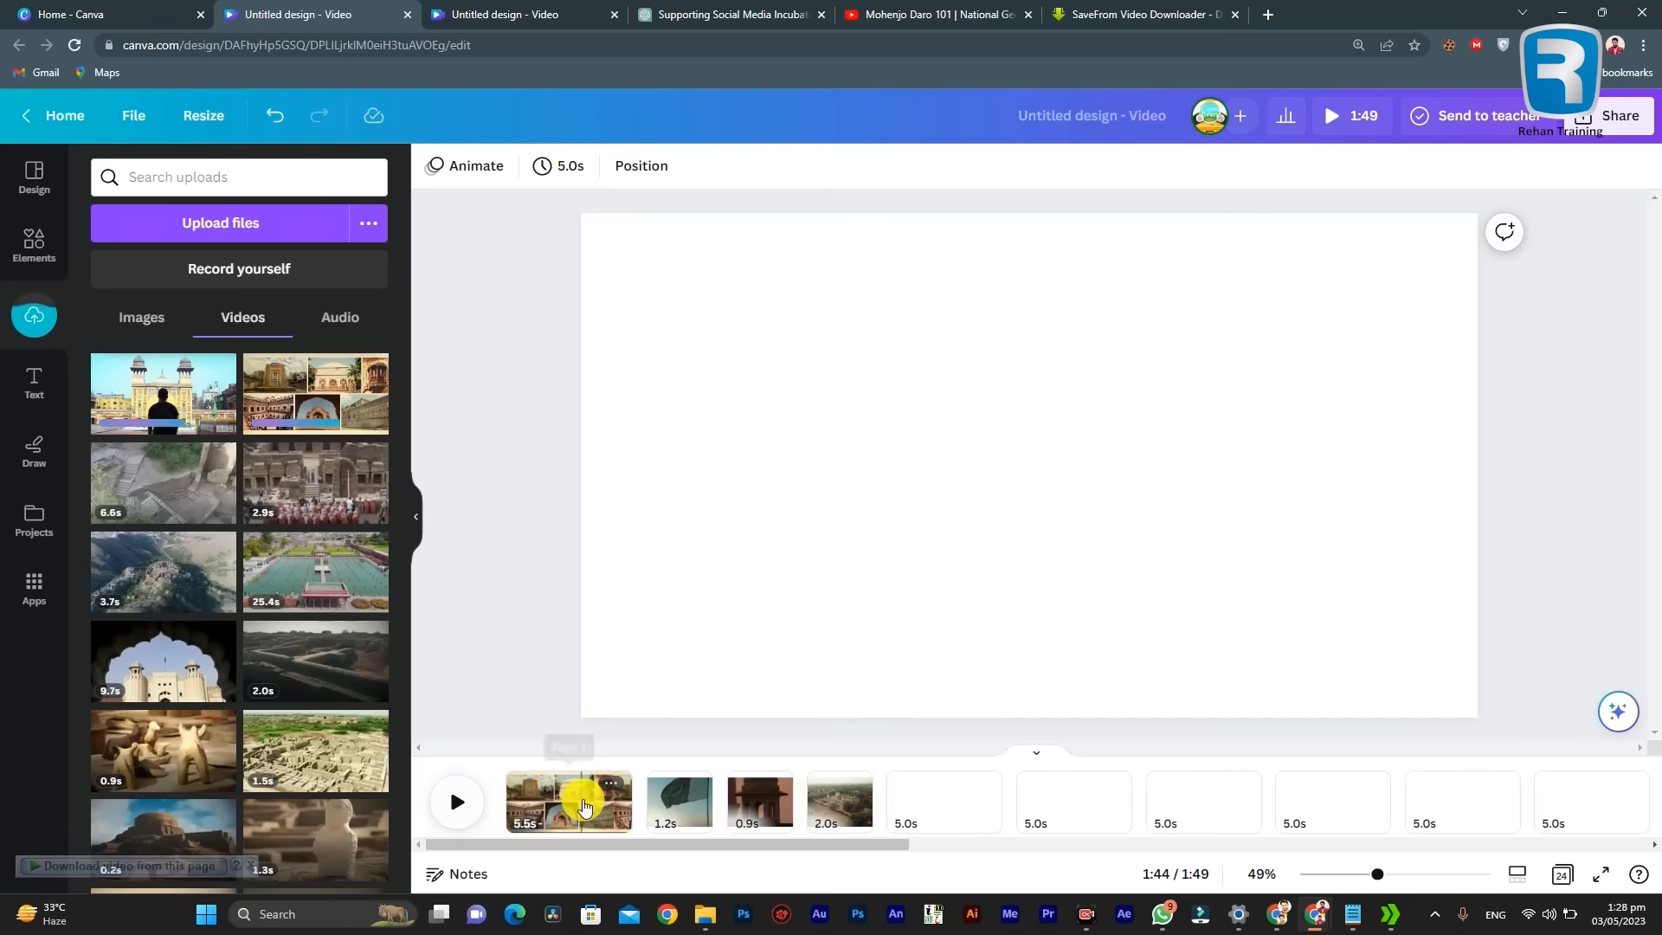
left_click(558, 809)
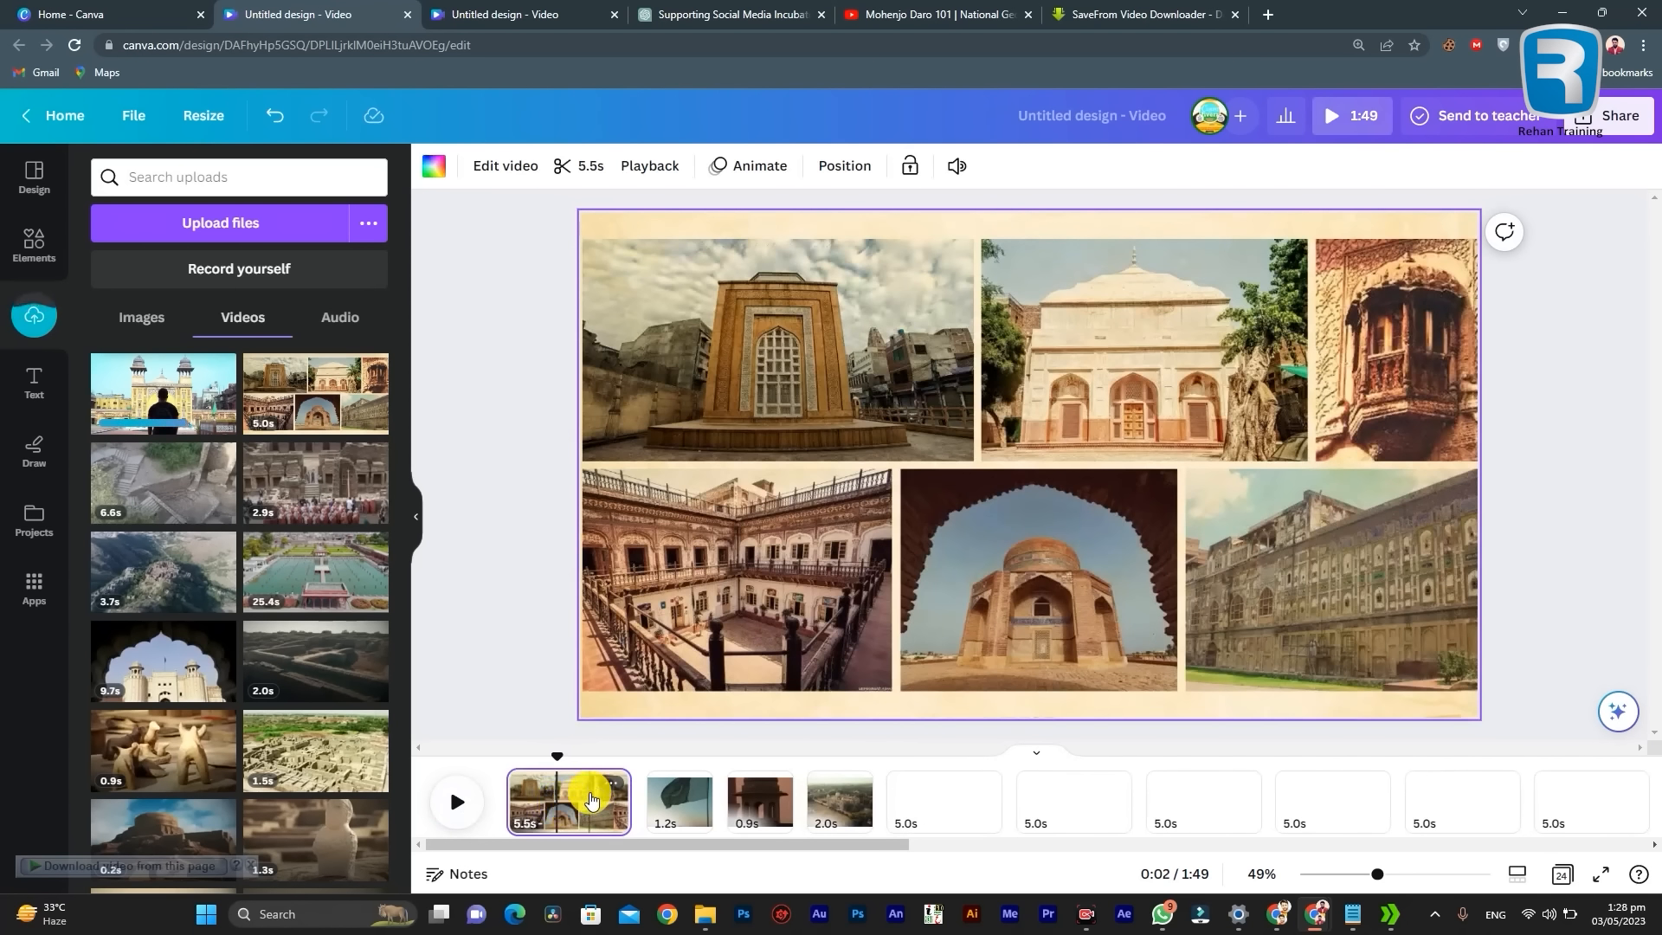
left_click(574, 813)
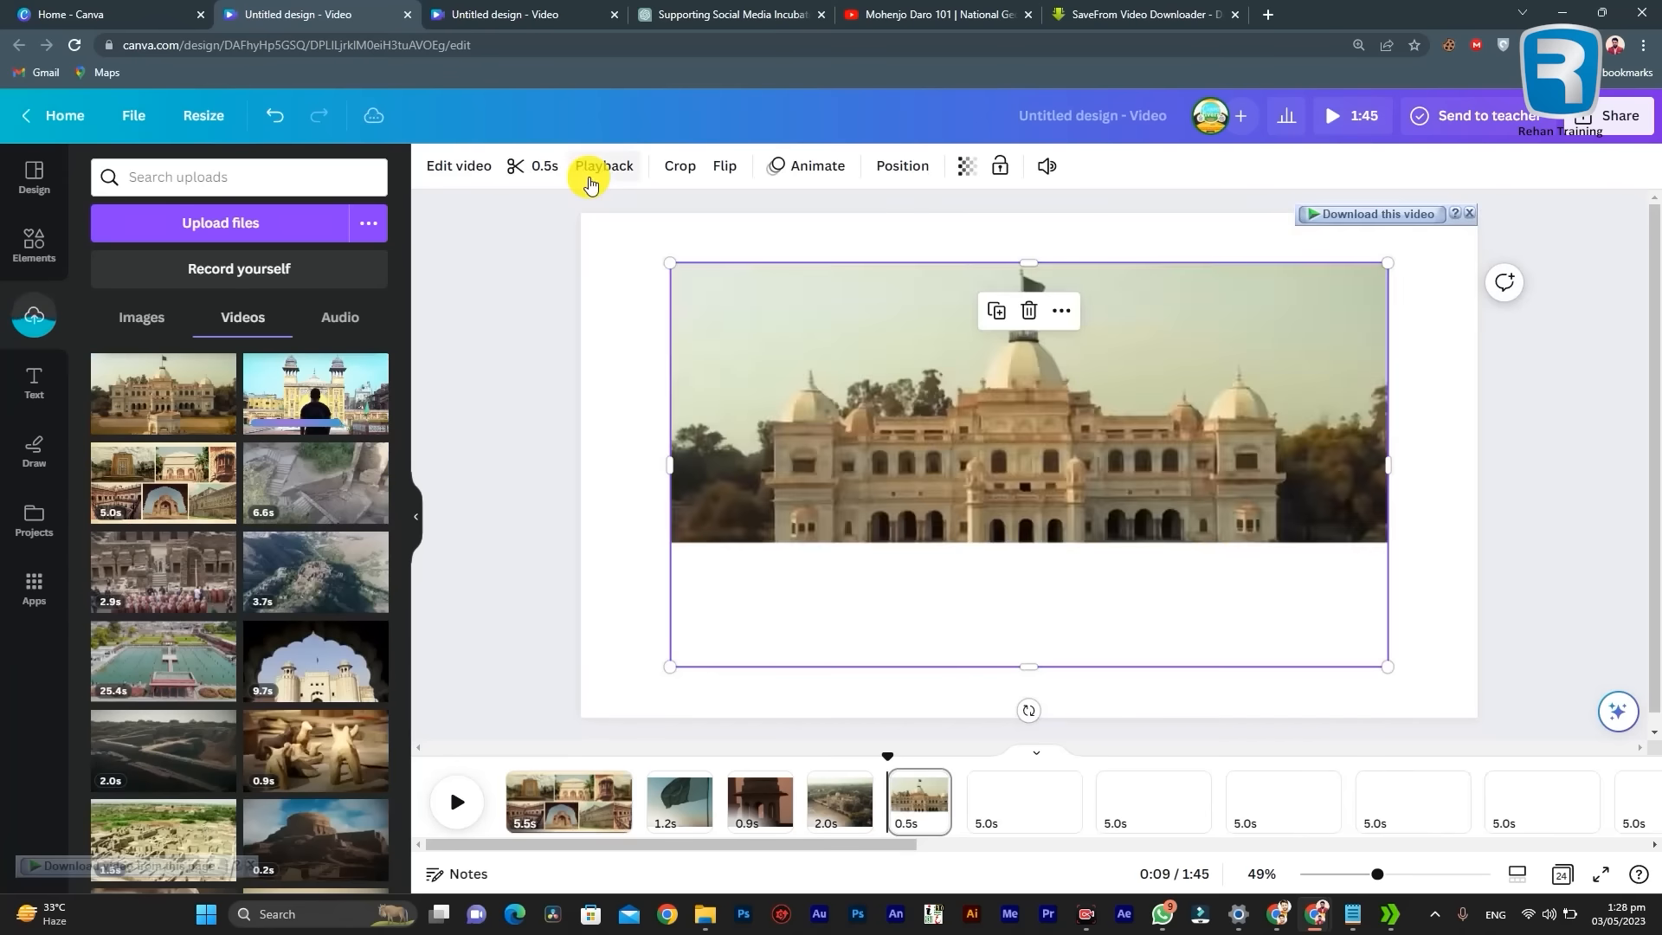
left_click(567, 801)
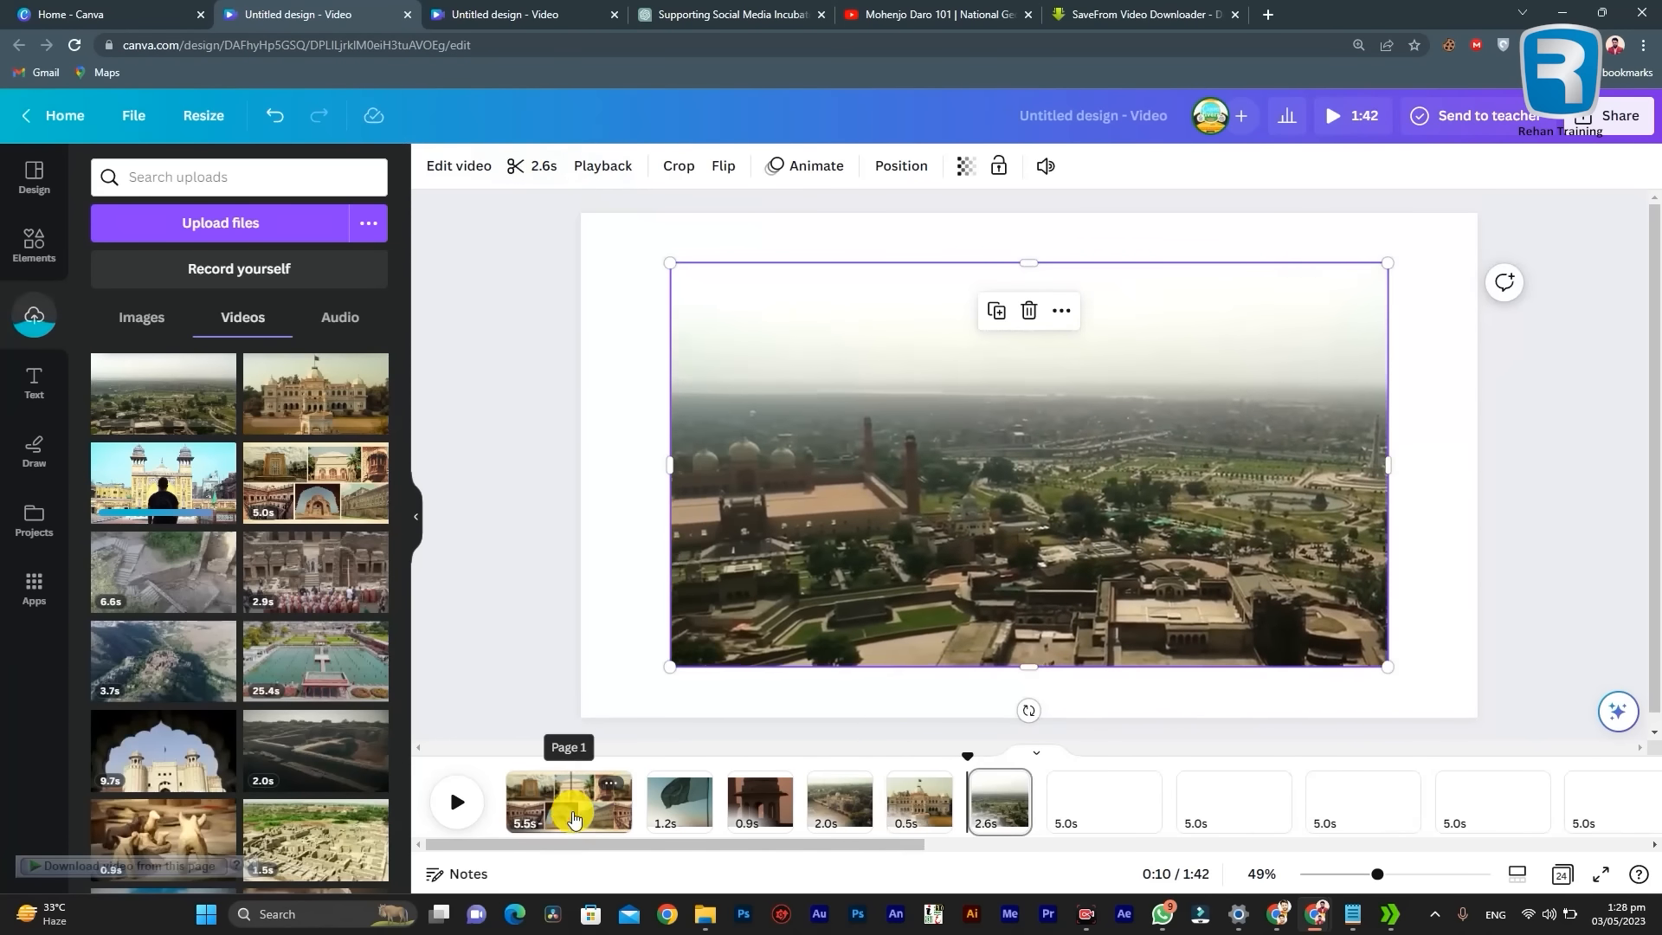
Step: Work through the timeline from the first page to the last so each page takes its clip's duration
left_click(573, 818)
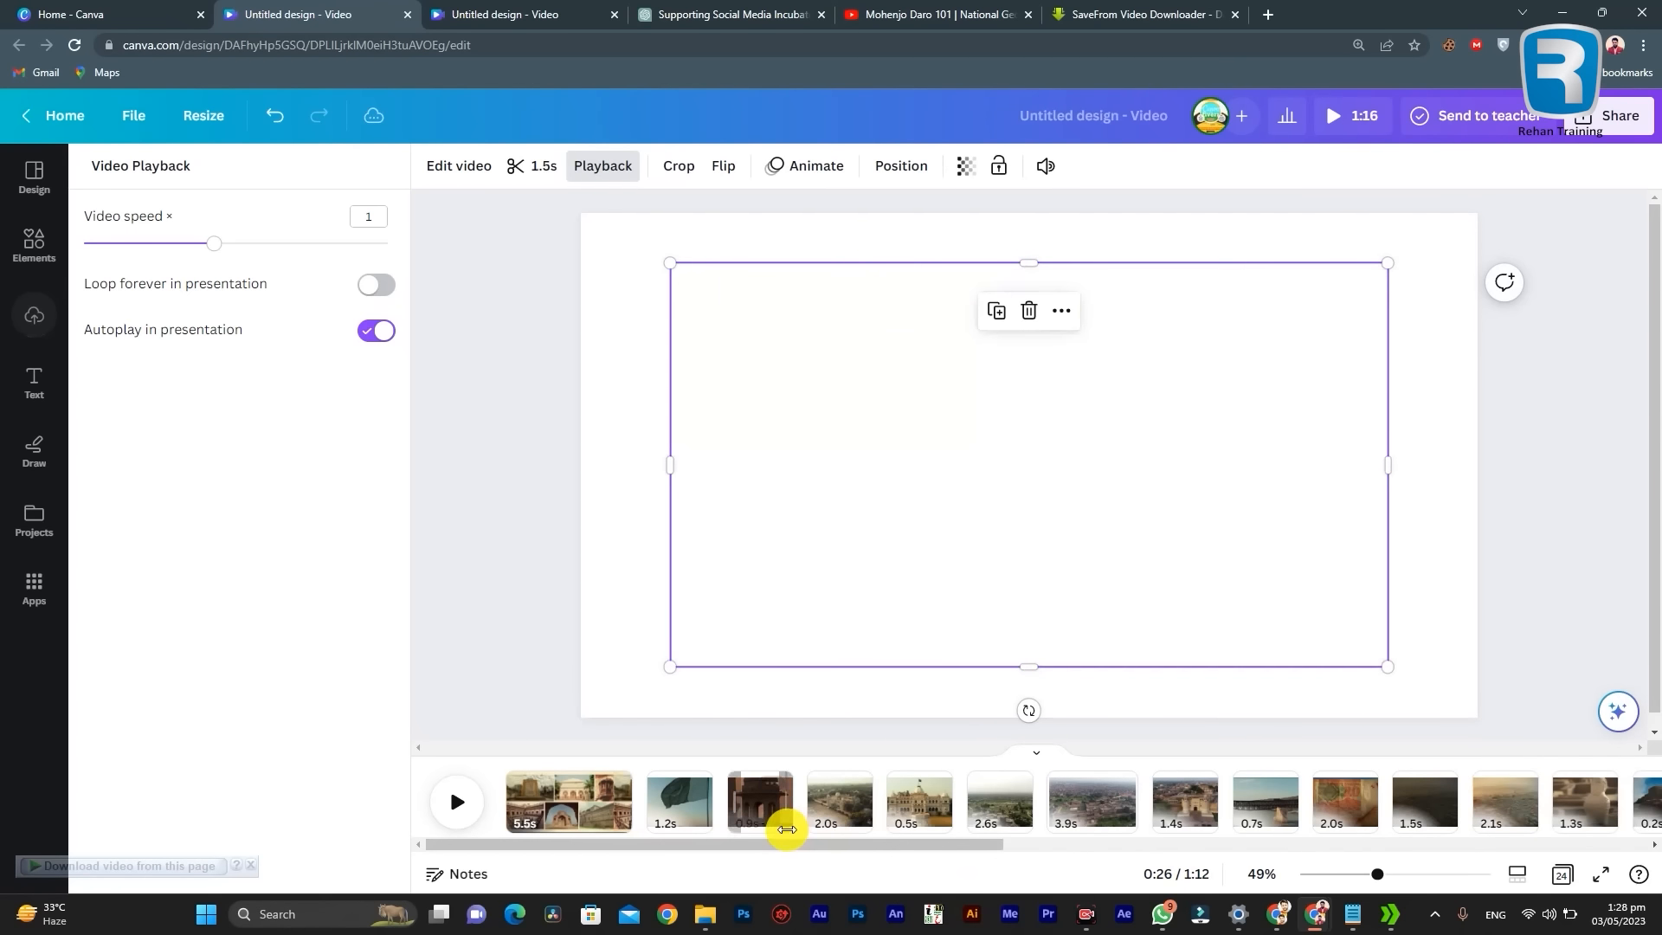
mouse_move(793, 833)
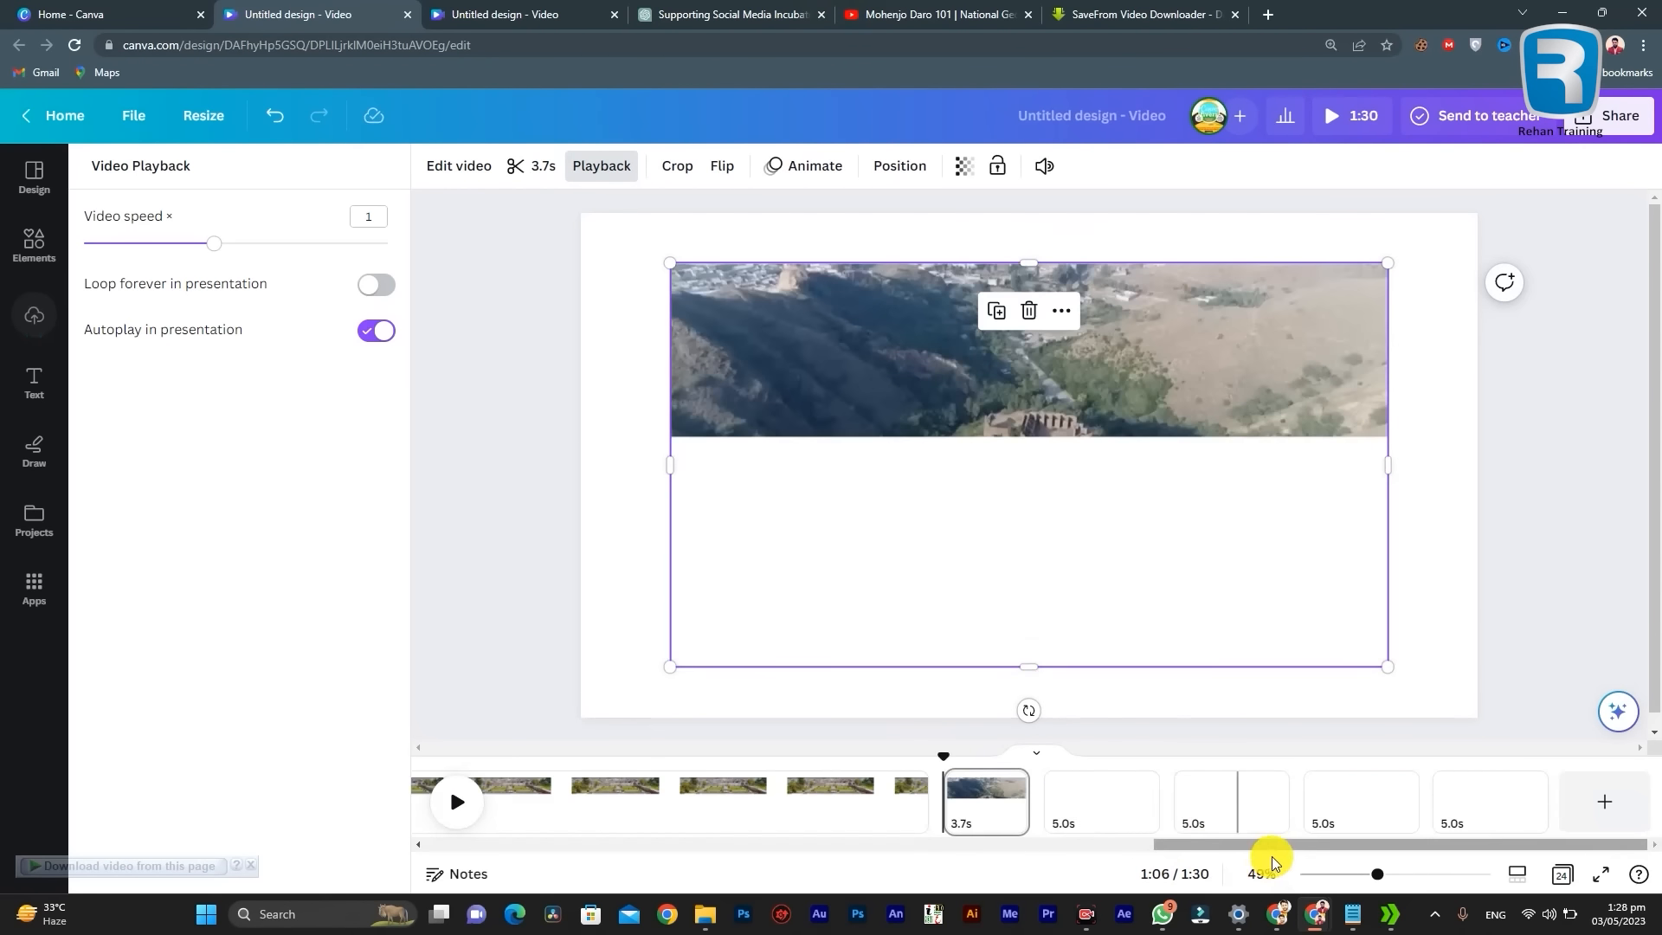
left_click_drag(1272, 846, 753, 831)
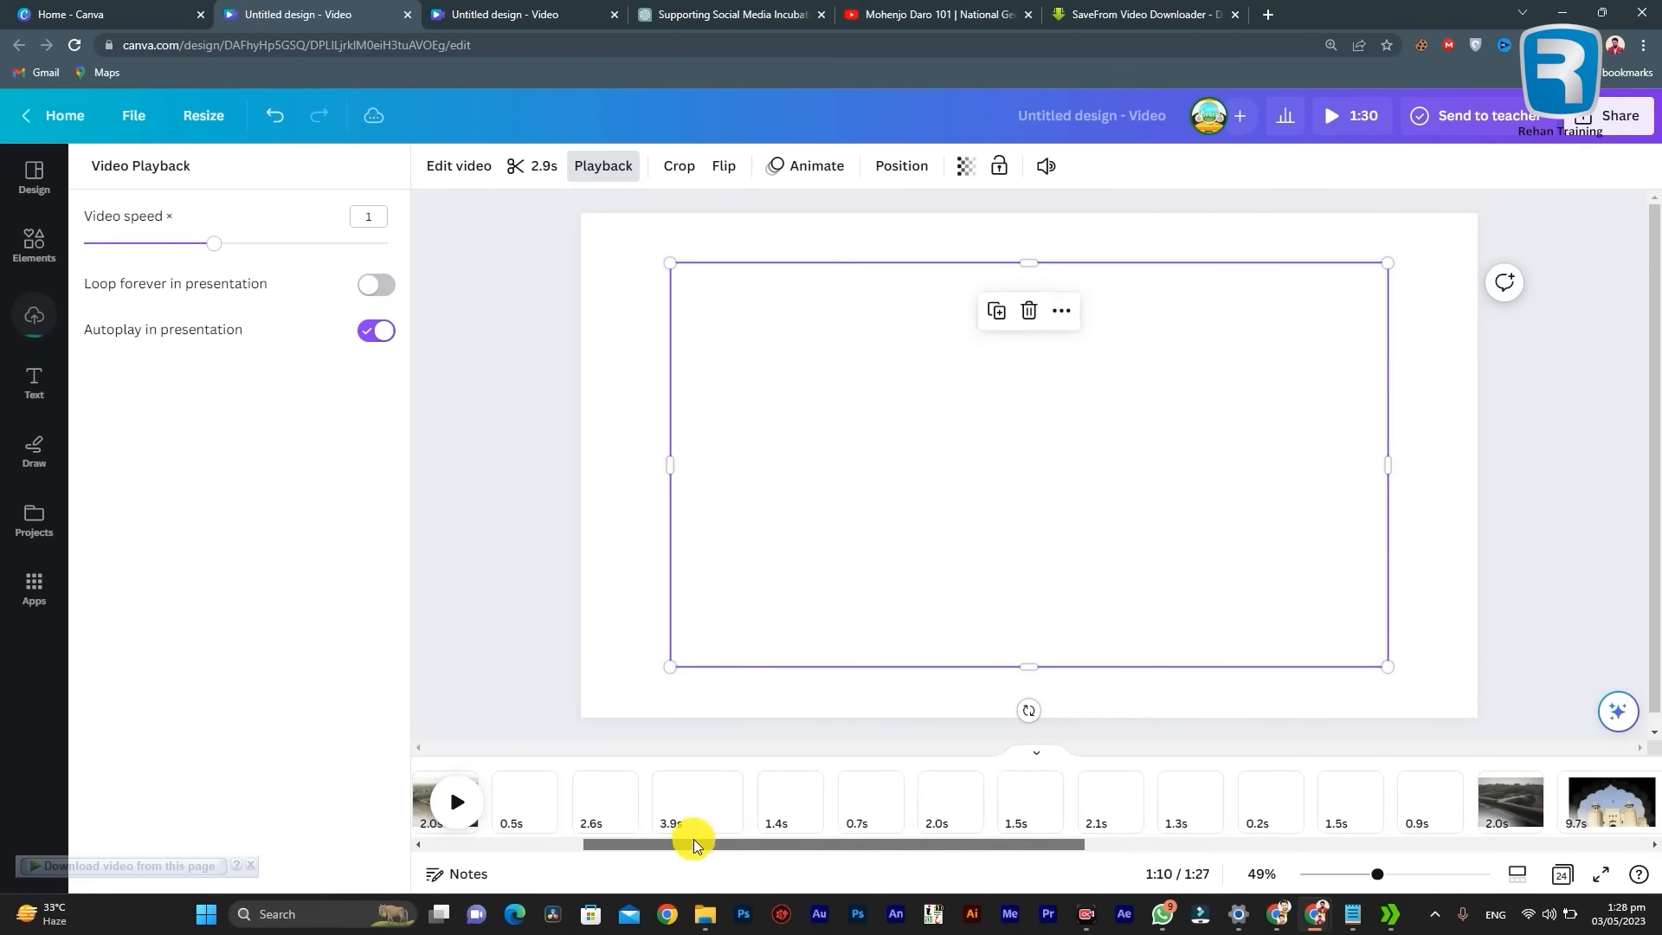
left_click_drag(690, 838, 493, 808)
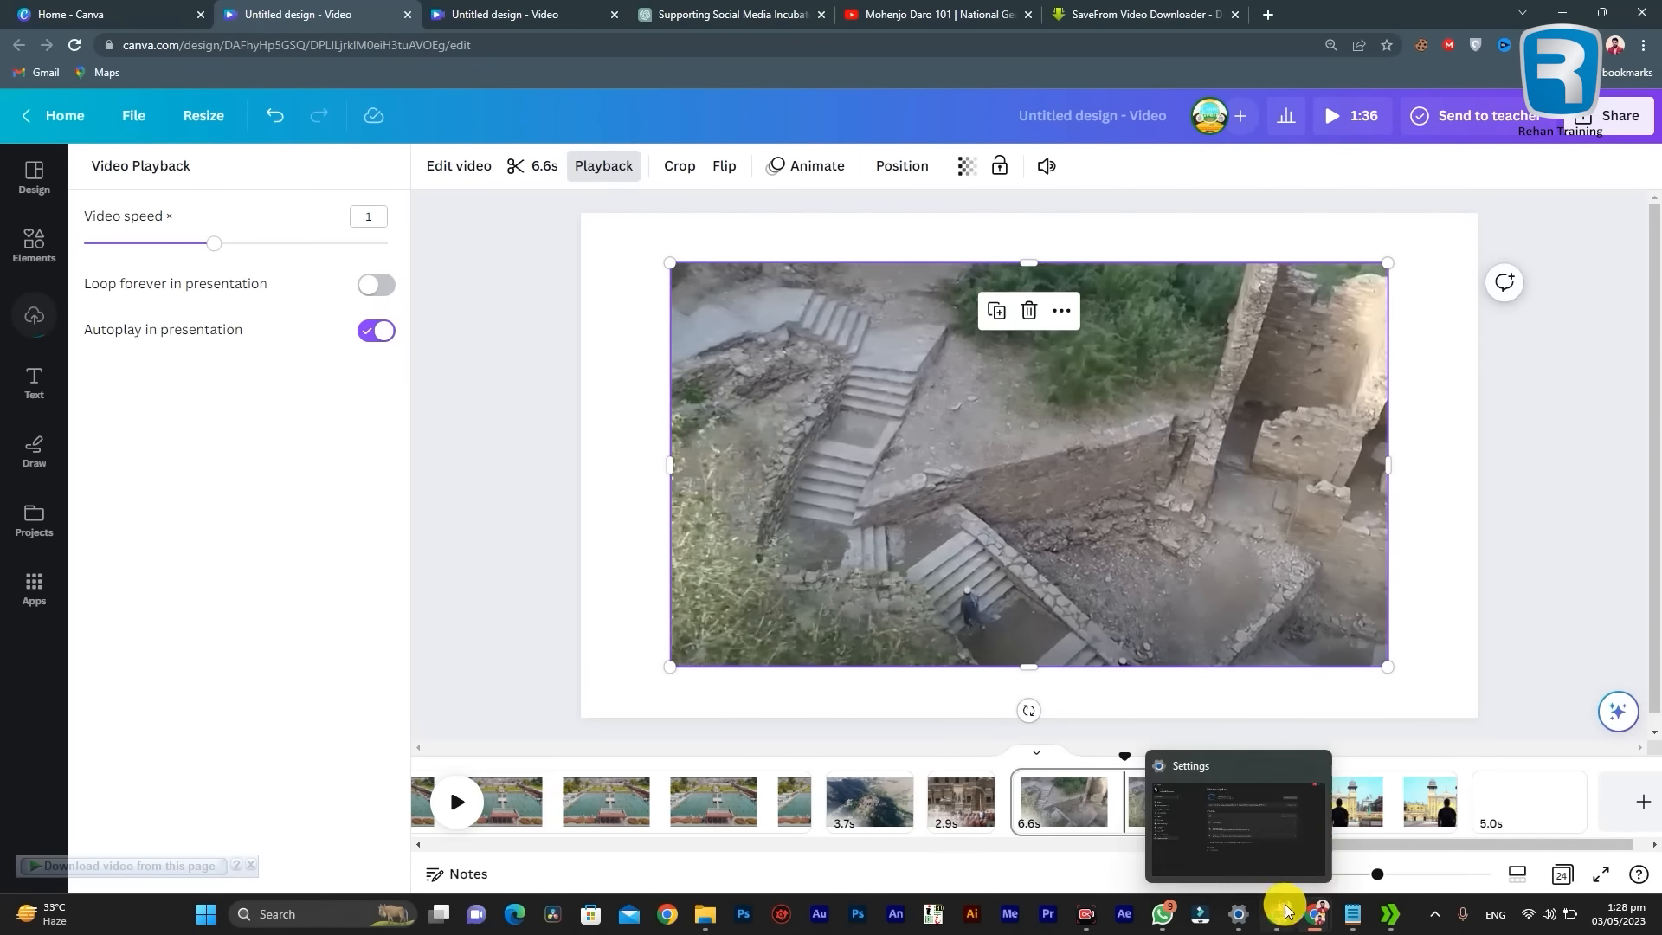
left_click_drag(1435, 845, 876, 830)
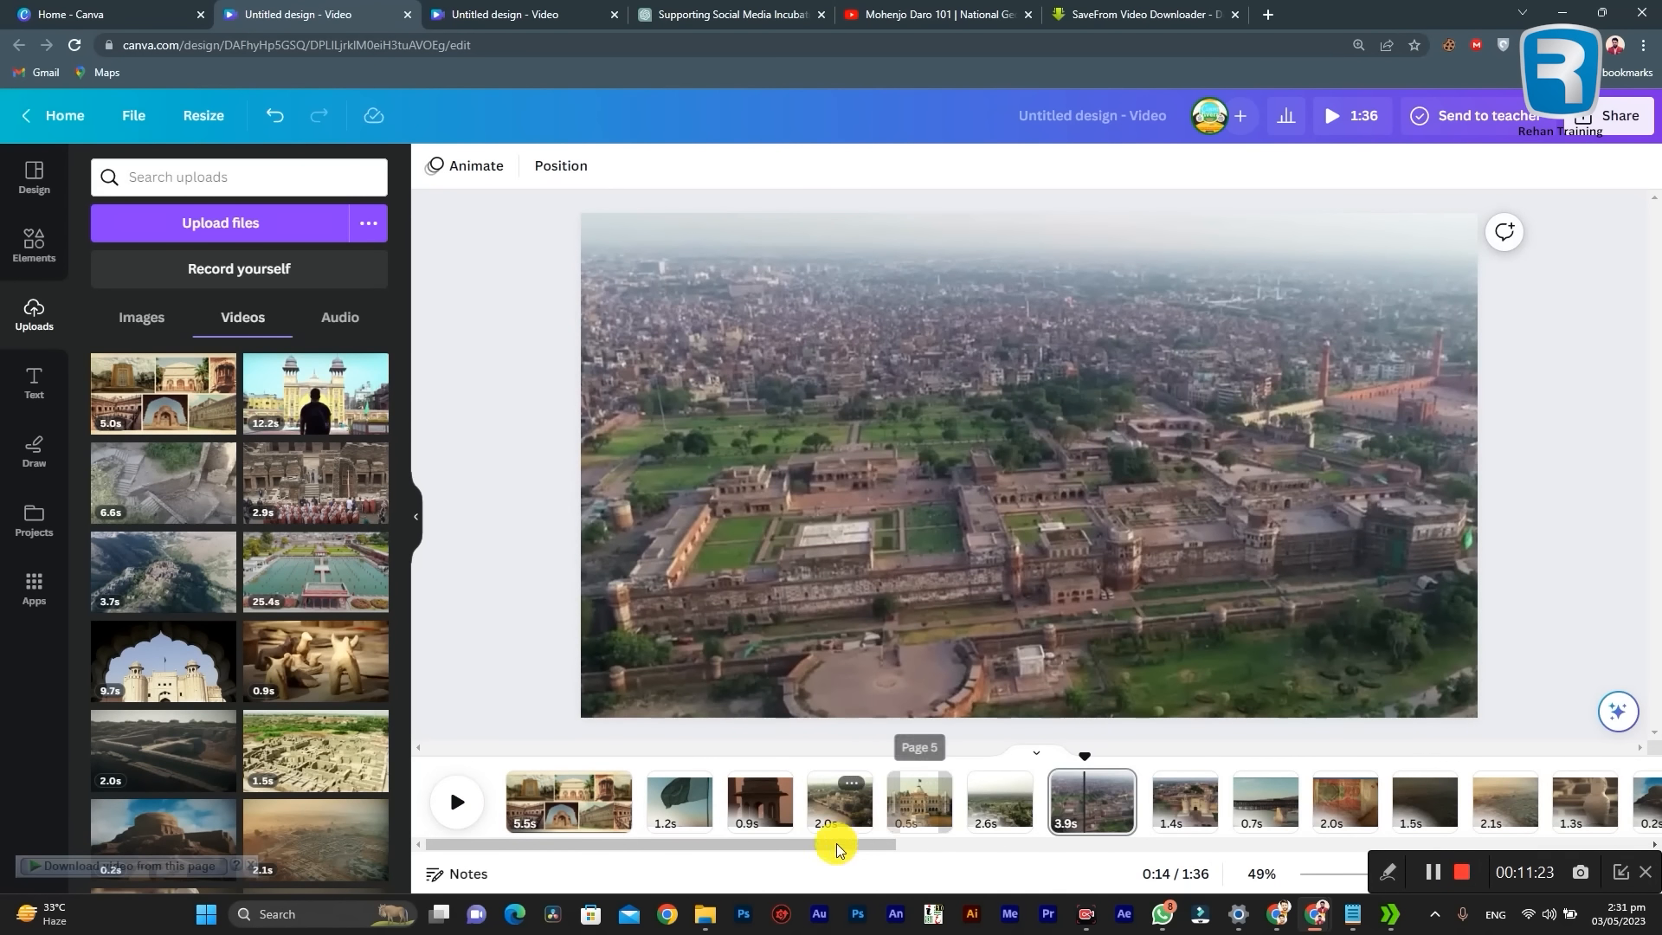
left_click_drag(790, 845, 603, 824)
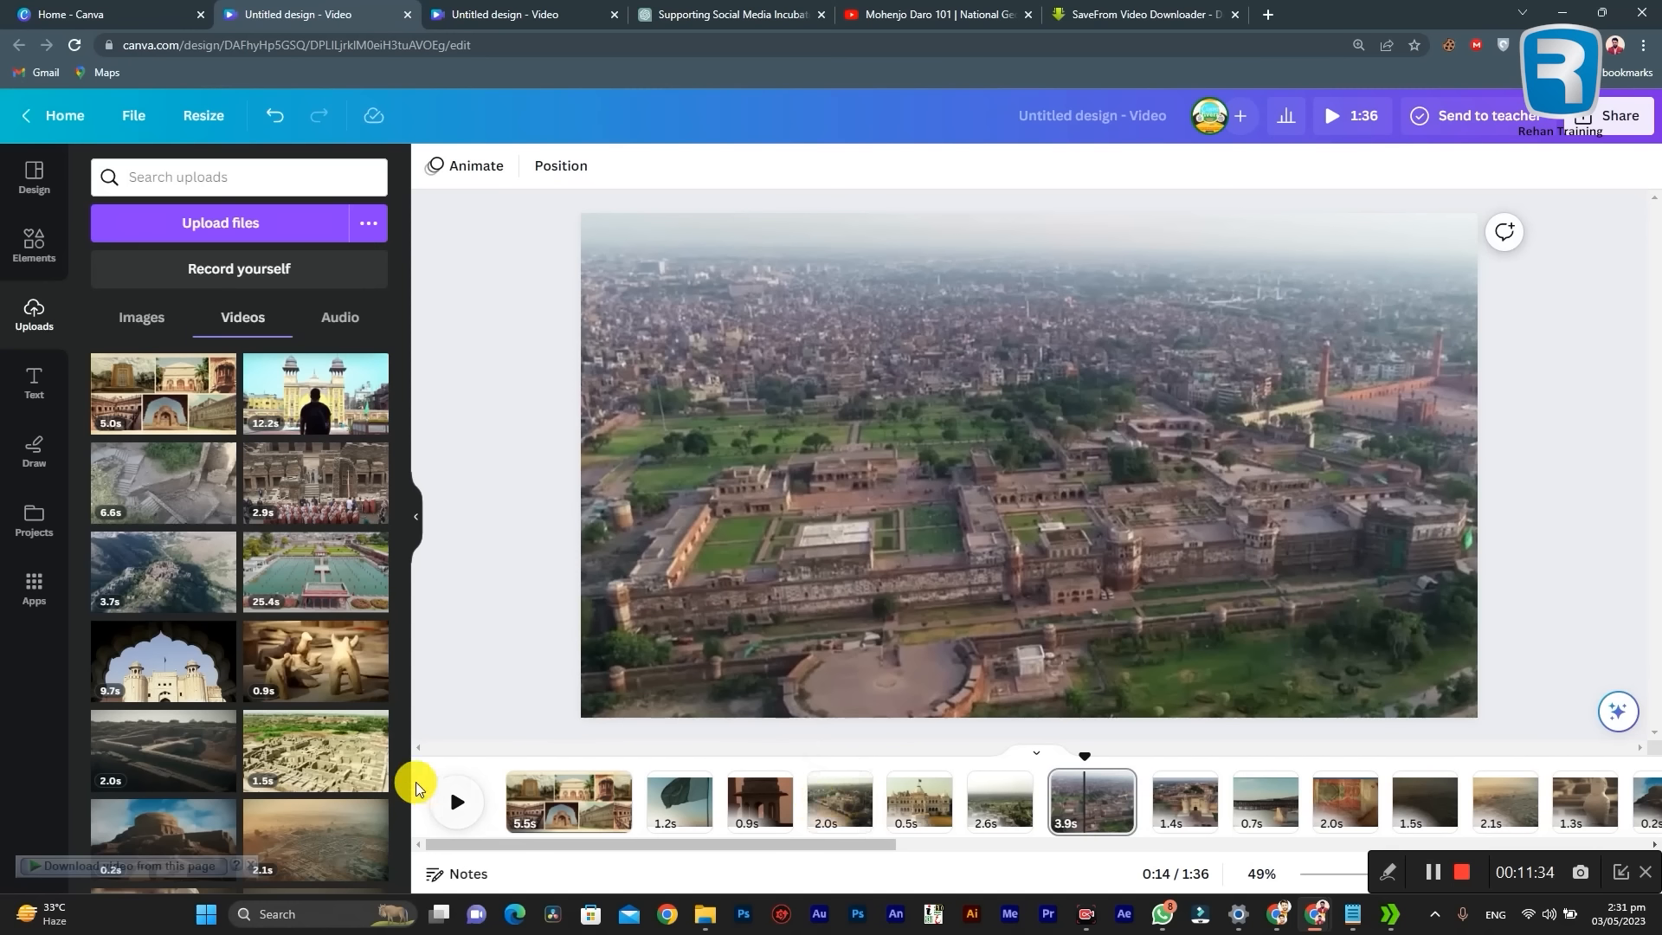
Step: Add the uploaded history.mp3 narration to the timeline as an audio track starting at the first page
left_click(337, 317)
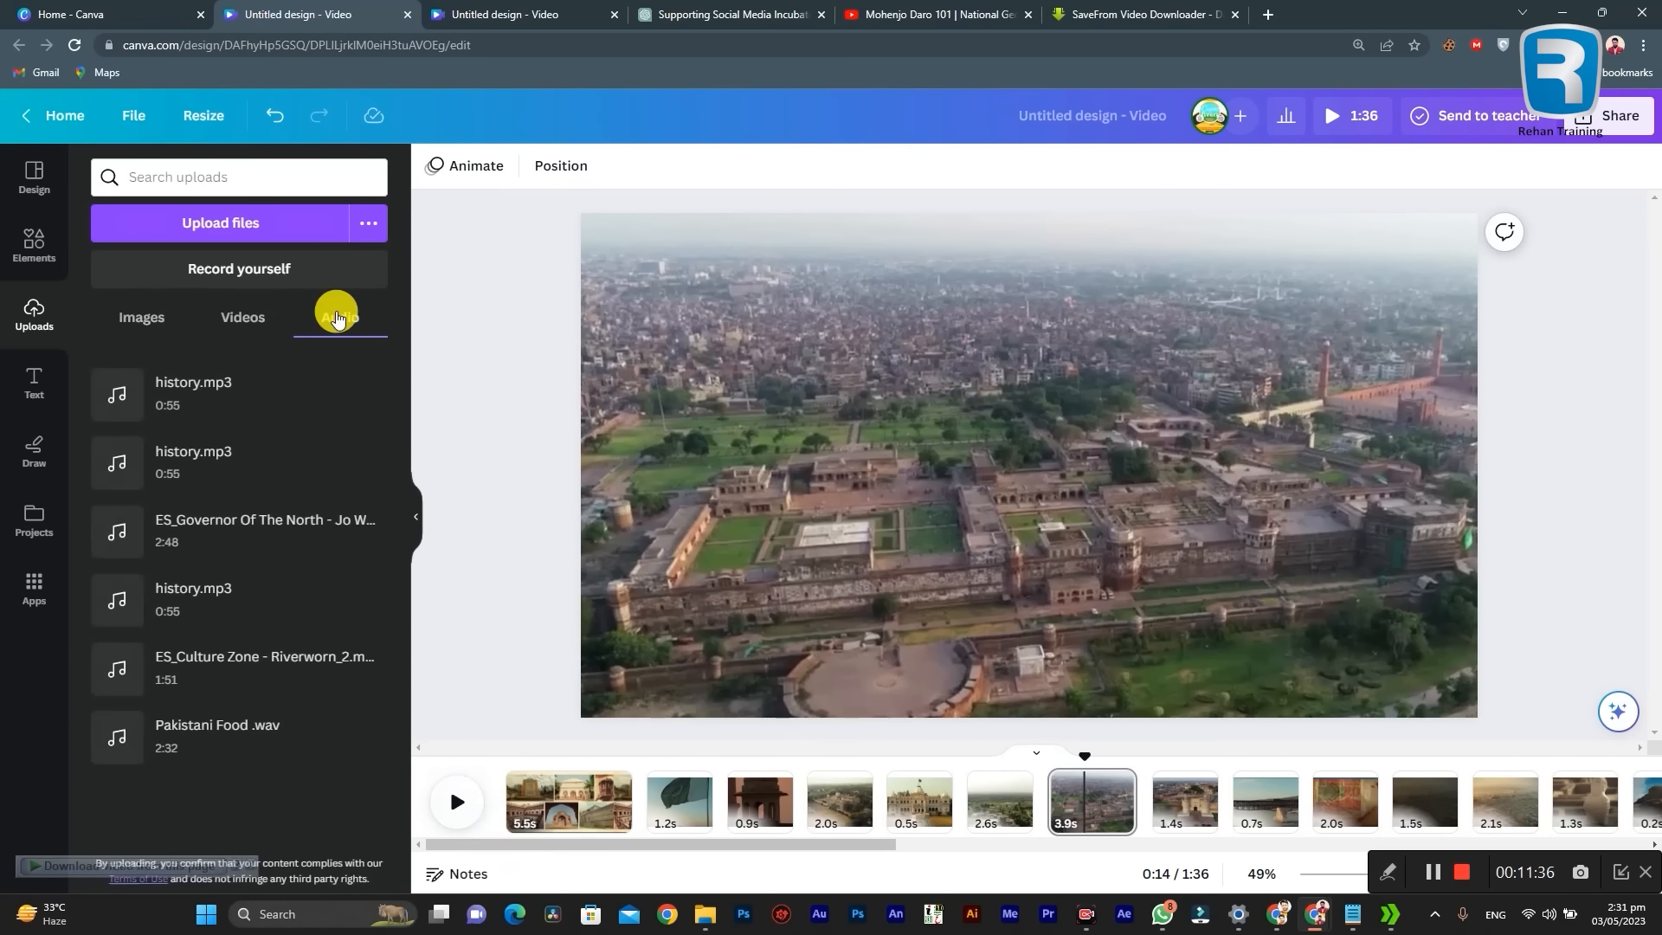
left_click_drag(167, 393, 481, 823)
left_click(465, 822)
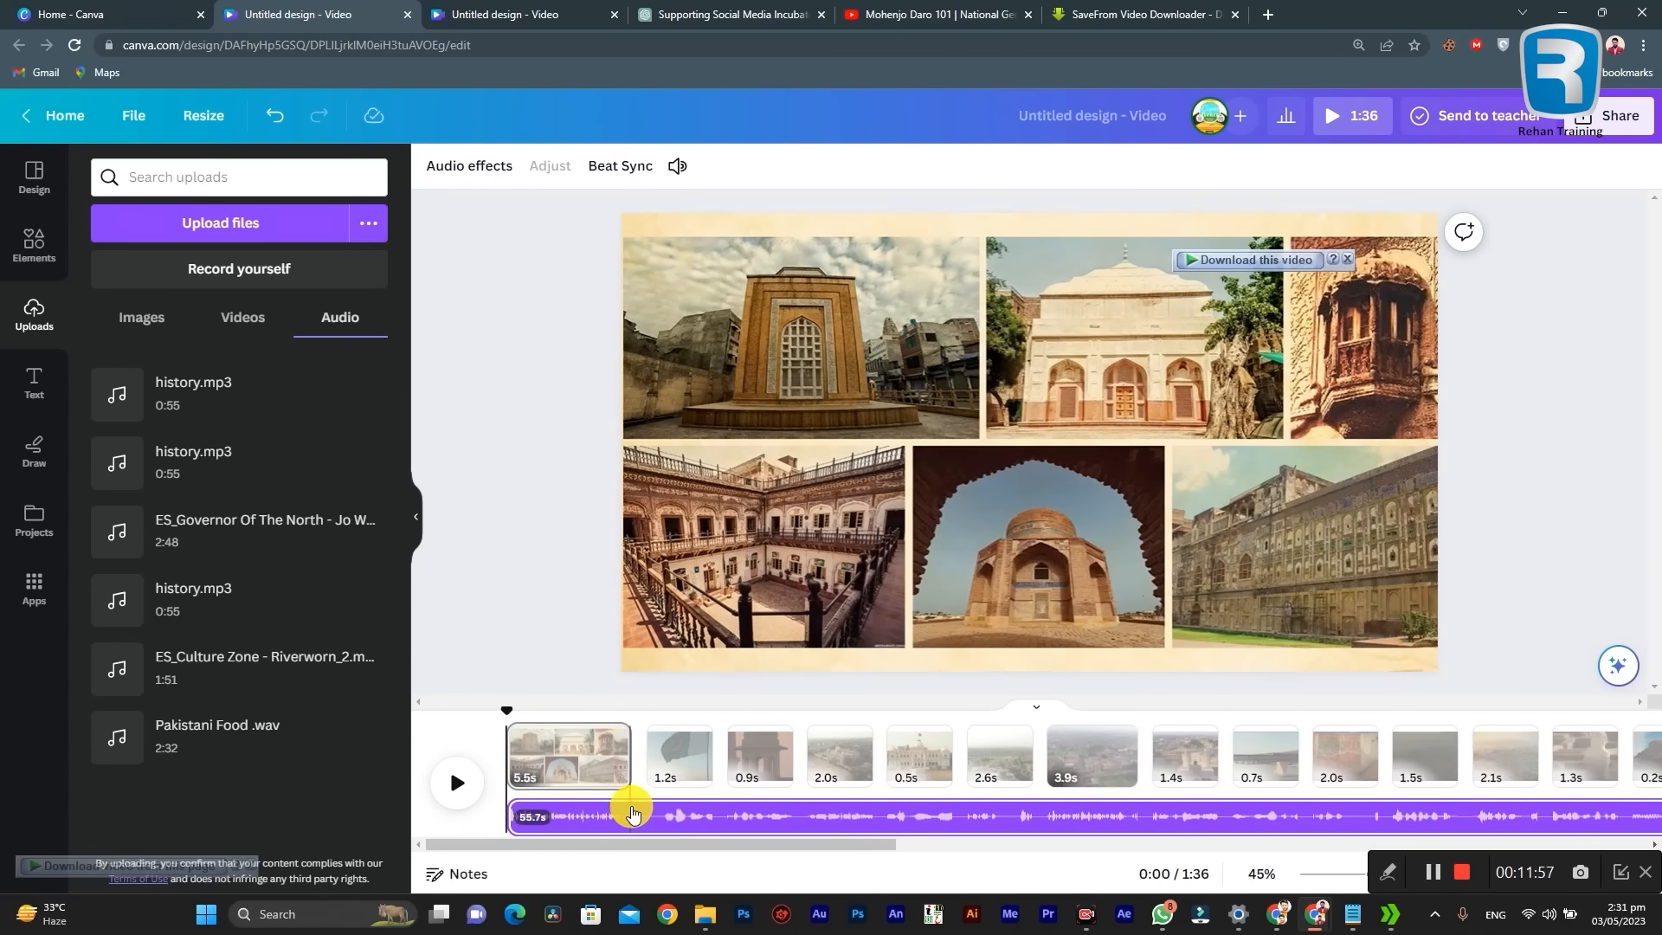
Step: Compare where the narration track starts and ends with the full length of the video pages
left_click_drag(640, 815, 577, 827)
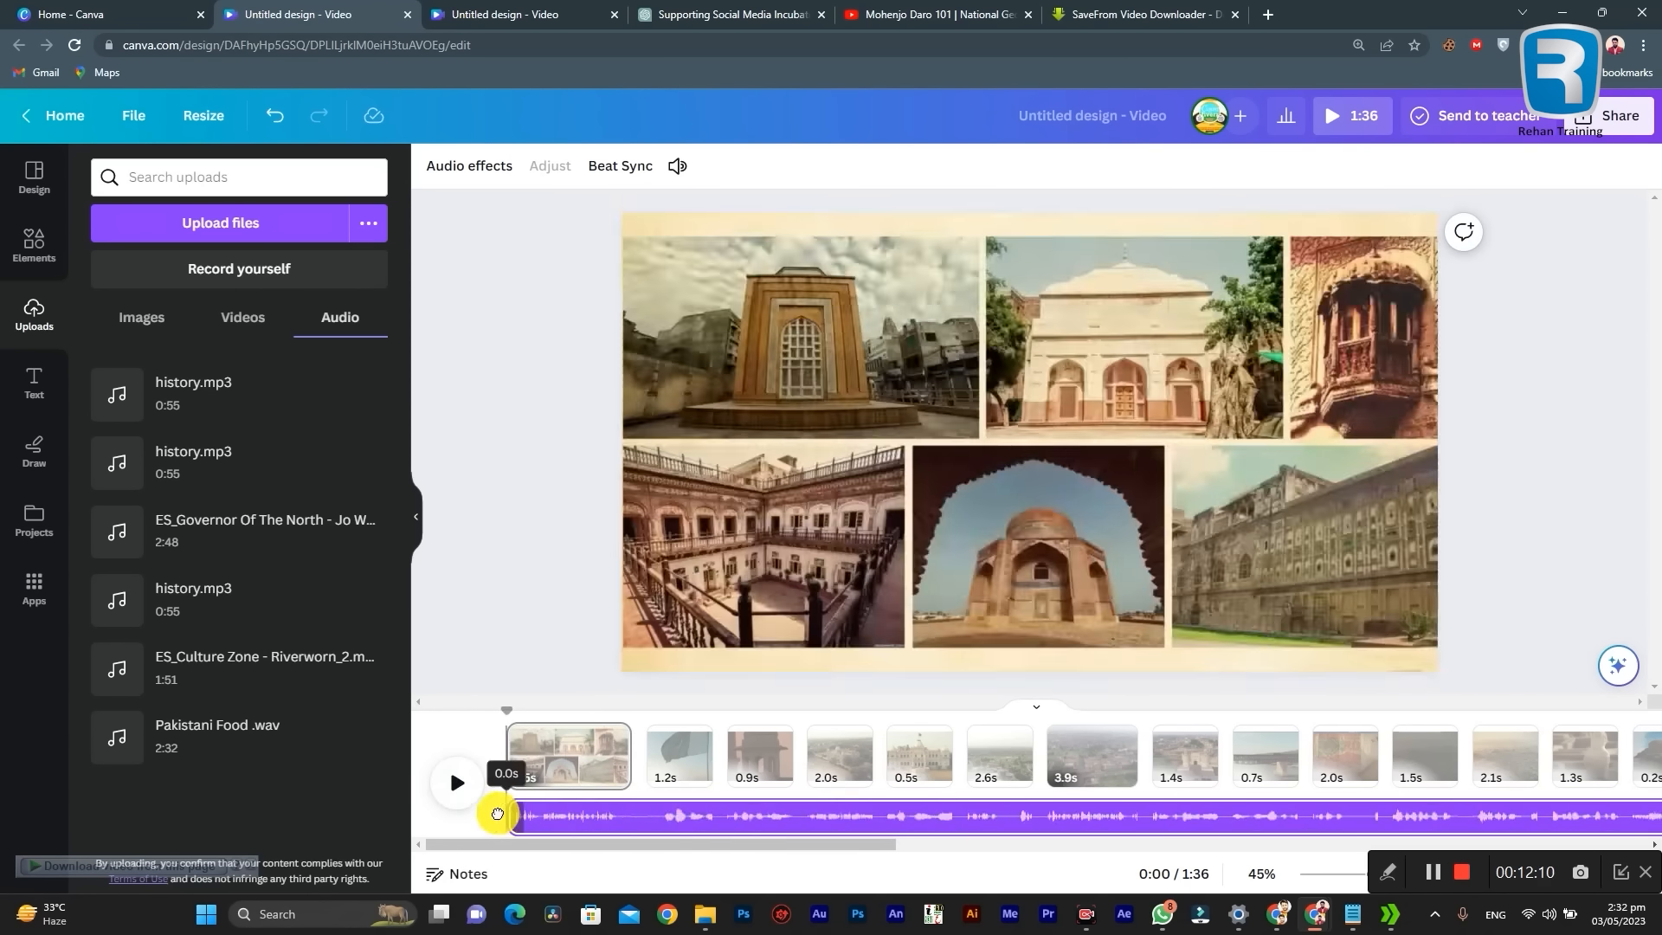
left_click_drag(629, 845, 1391, 841)
left_click_drag(523, 813, 675, 817)
left_click_drag(1229, 845, 1446, 735)
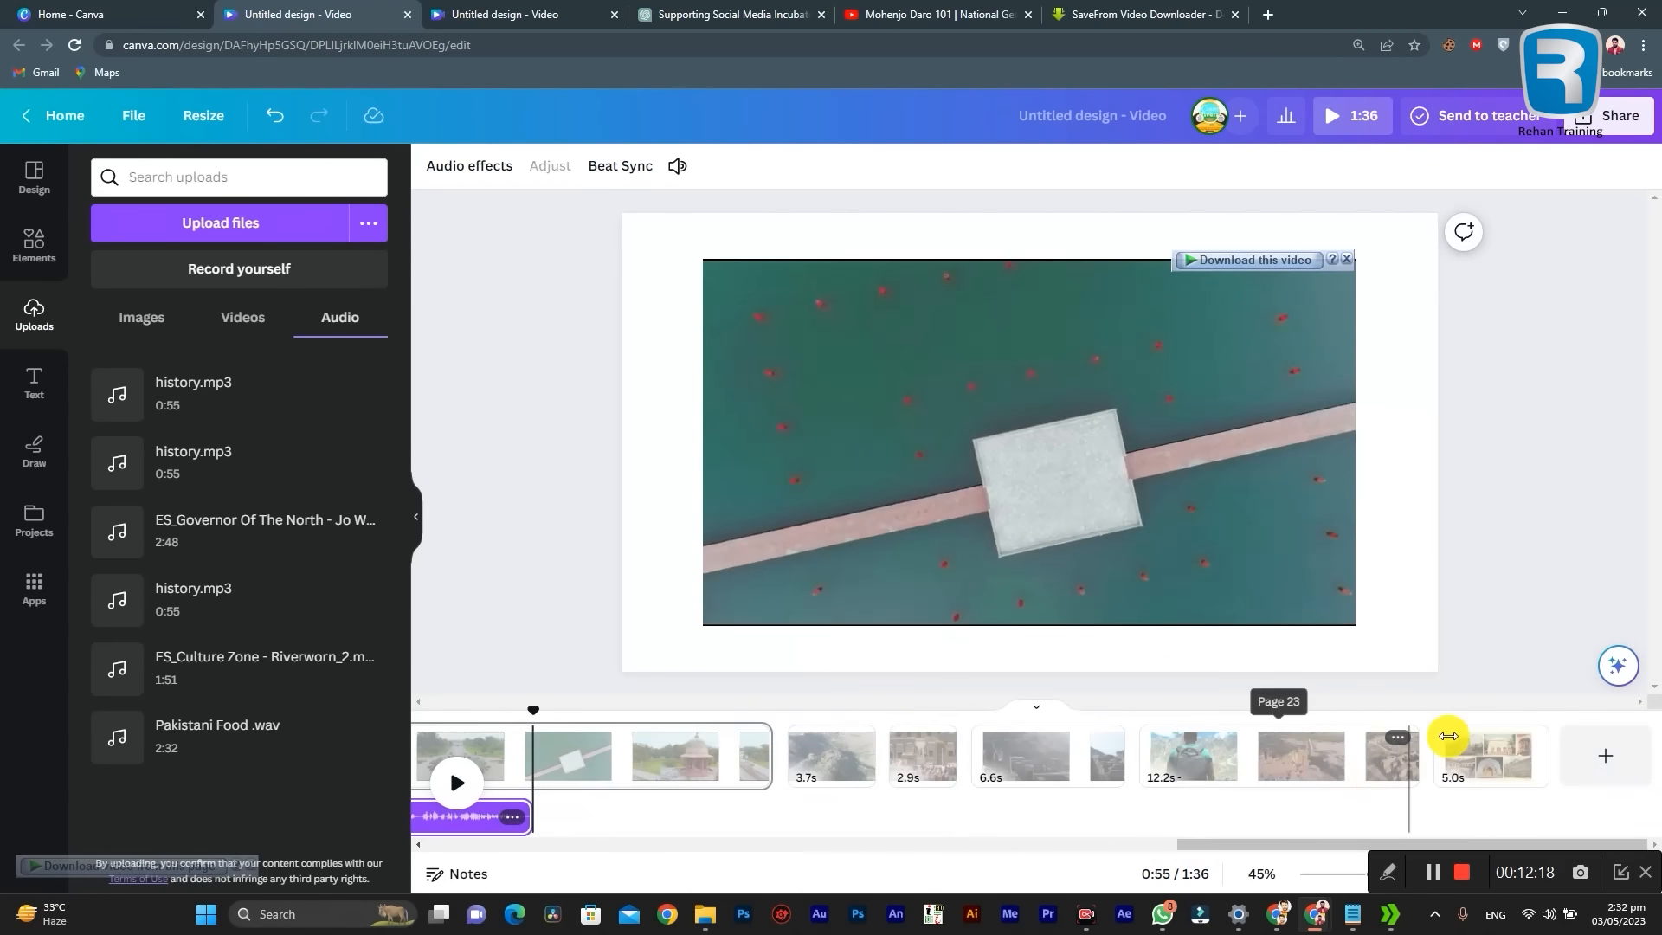
left_click_drag(1250, 844, 327, 846)
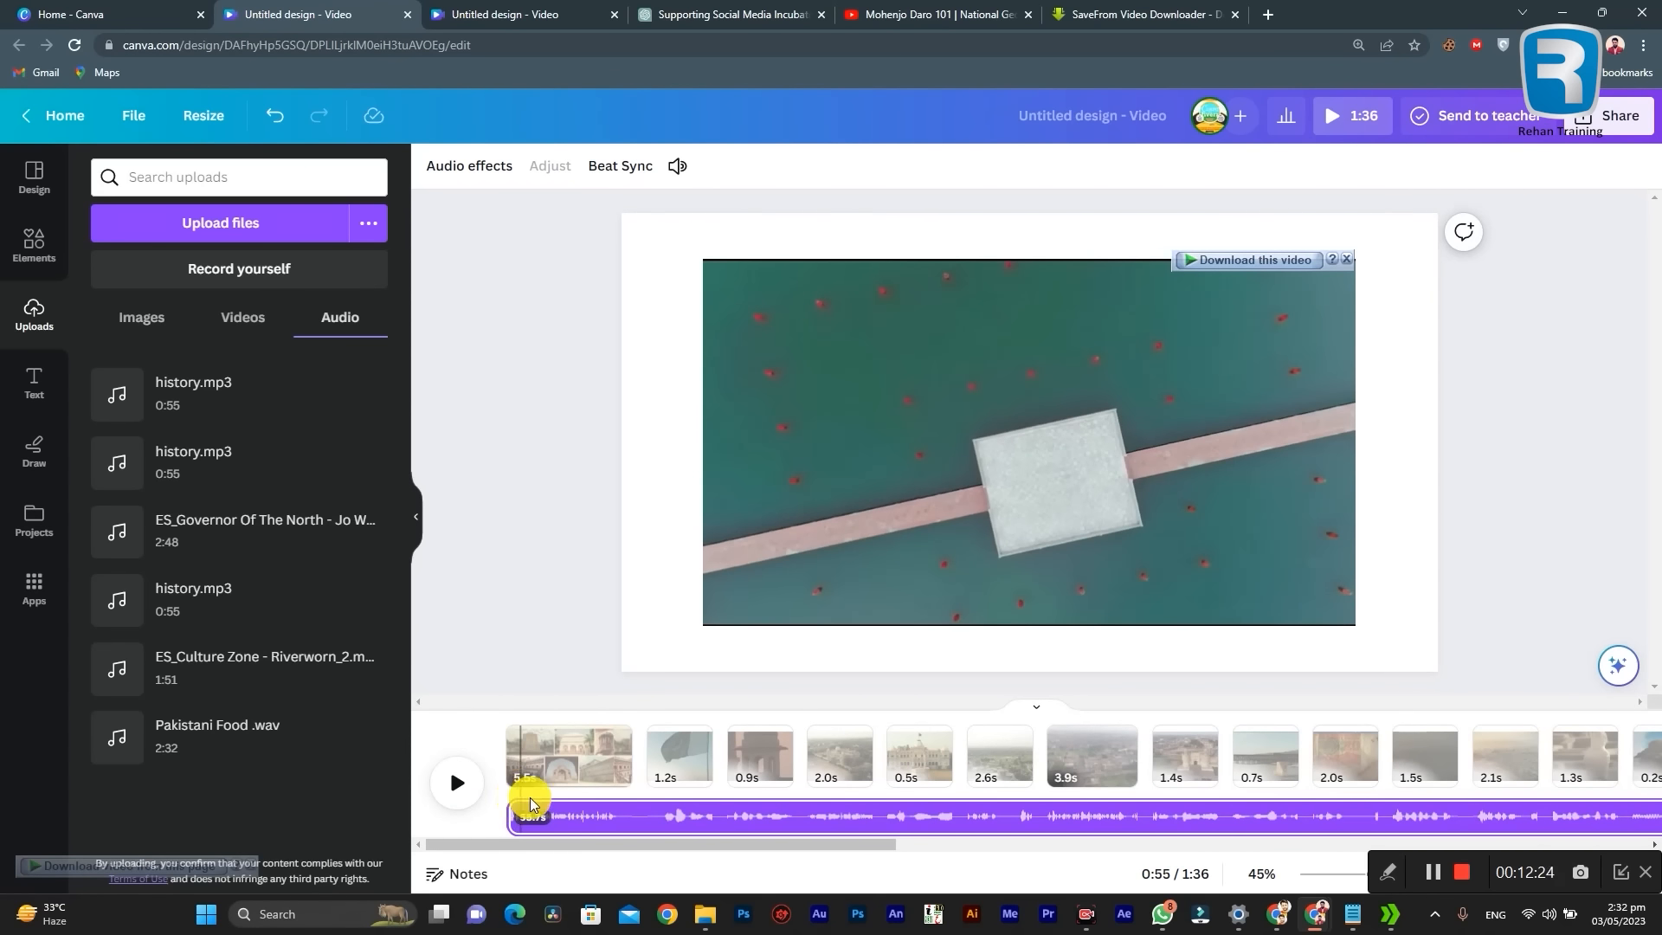
mouse_move(532, 811)
left_mouse_down()
mouse_move(588, 823)
mouse_move(560, 819)
left_mouse_up()
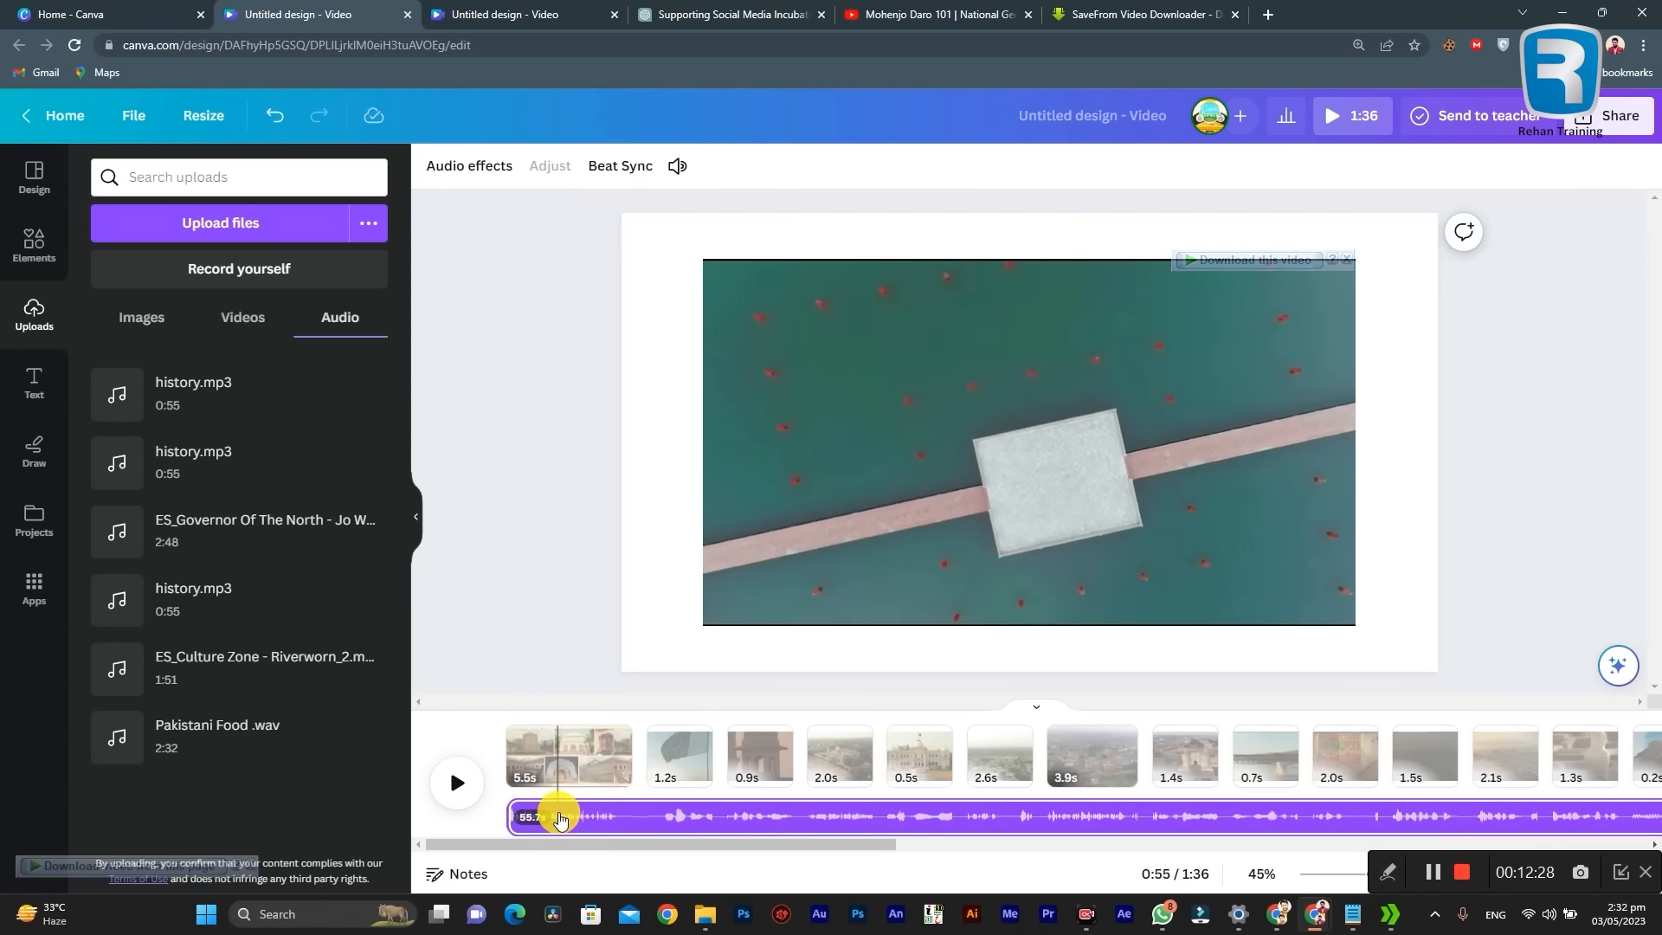
Step: Preview the opening collage with the narration and move the history.mp3 track to begin at the second page
left_click(514, 814)
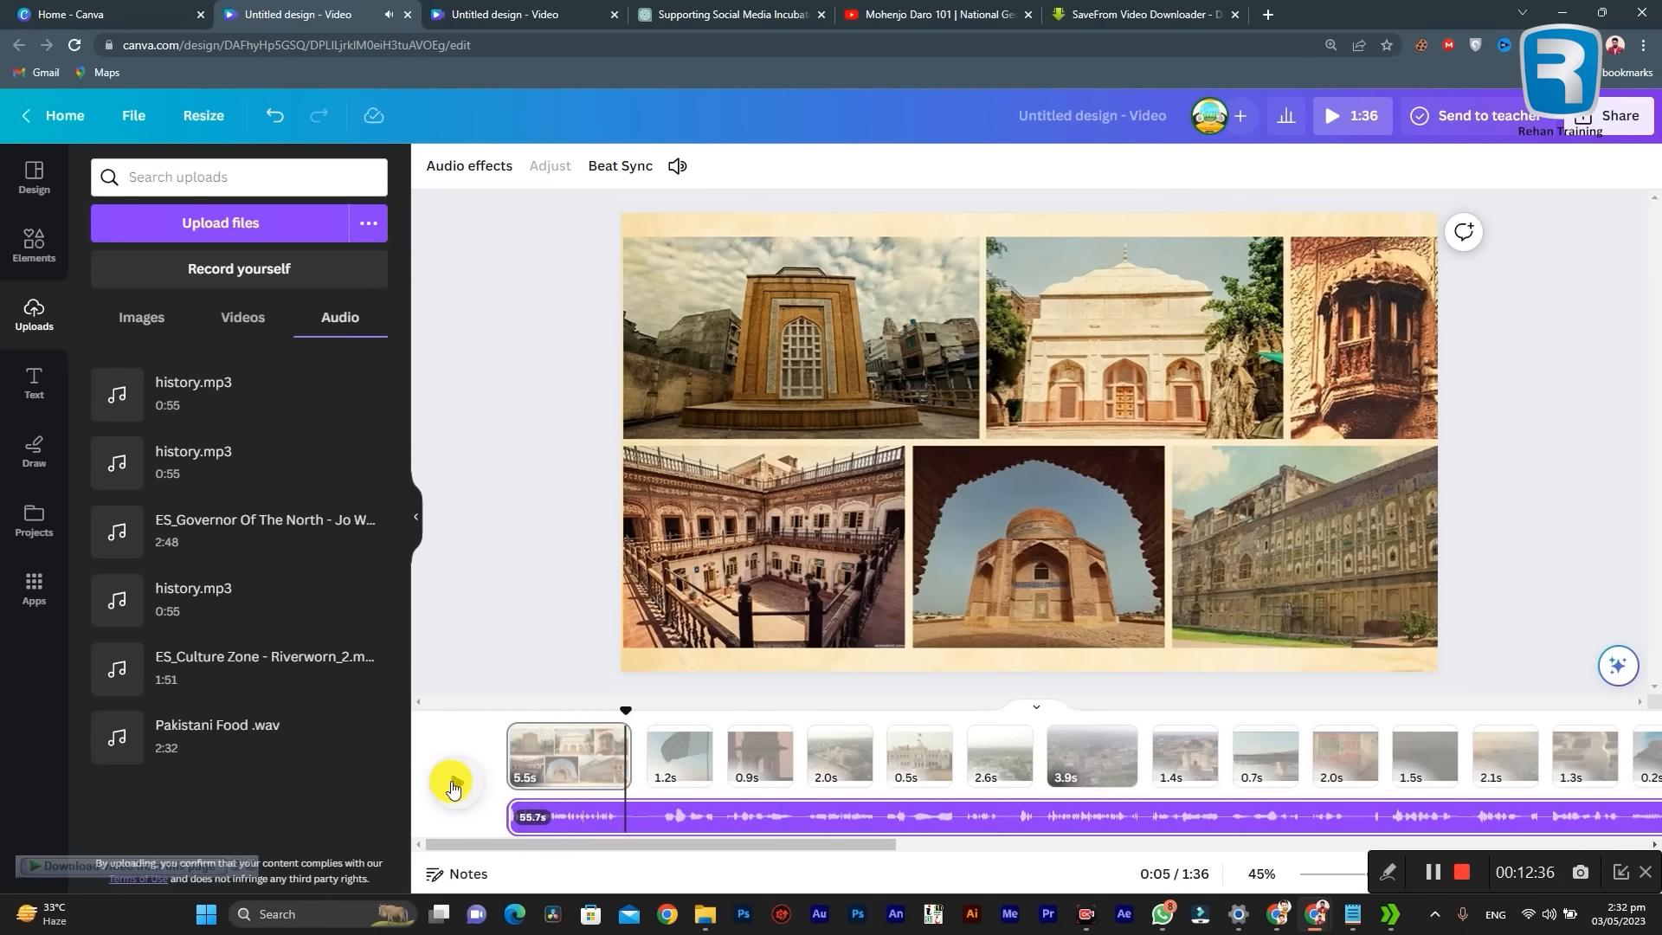
left_click(452, 784)
left_click(565, 753)
left_click(905, 416)
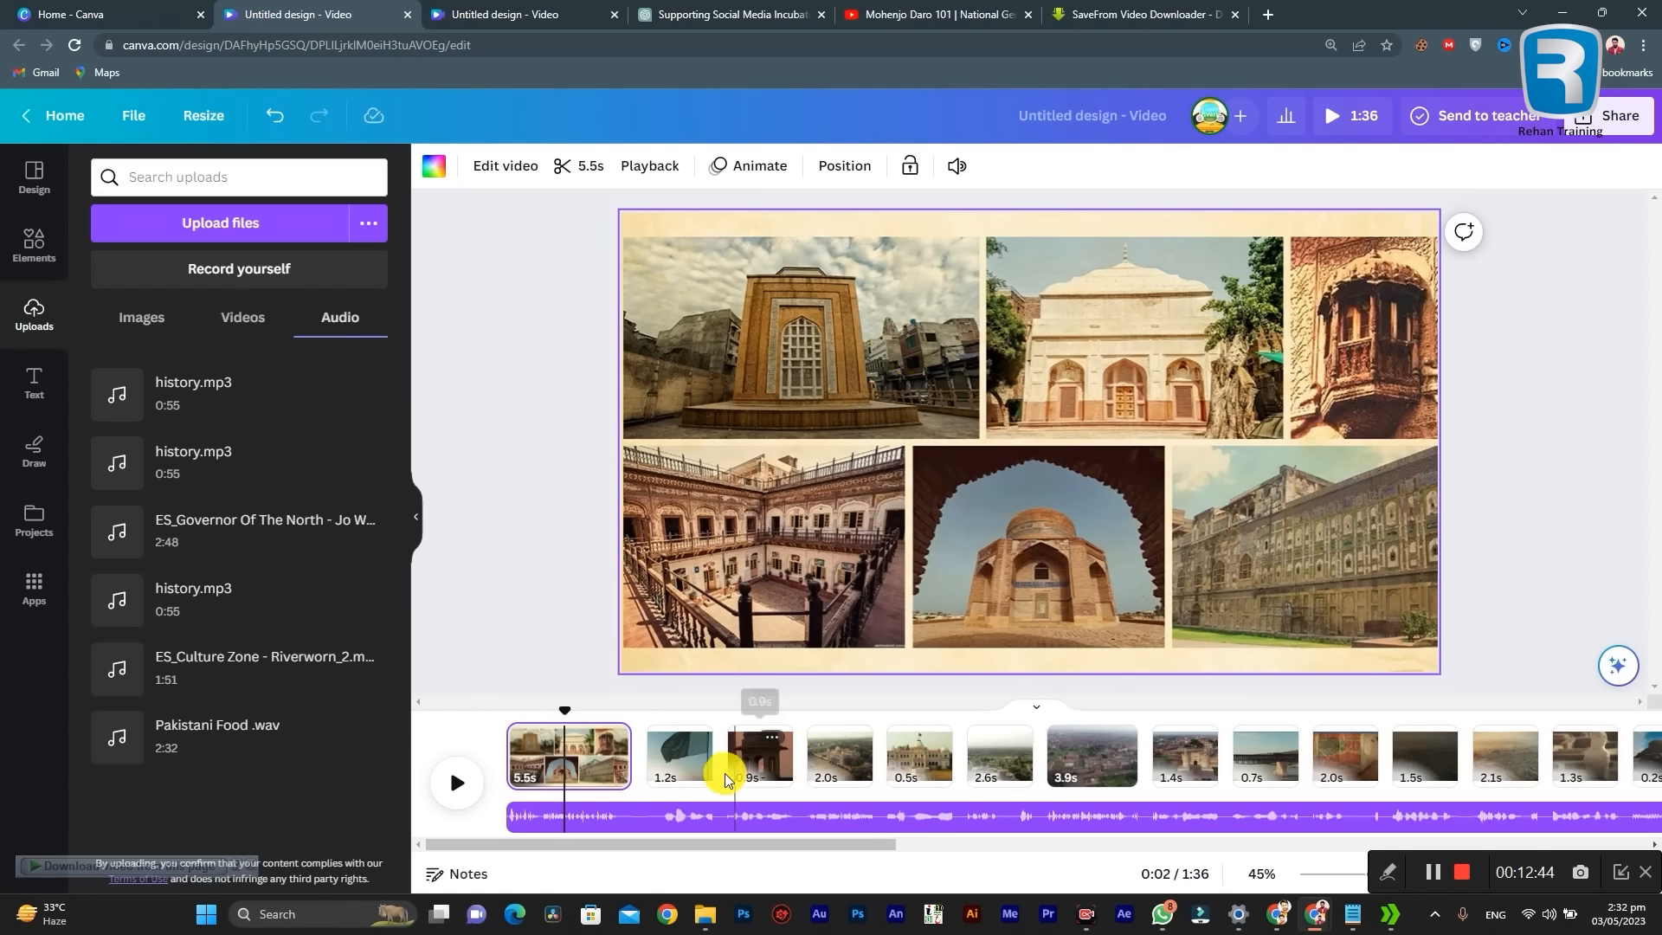
left_click_drag(668, 814, 742, 816)
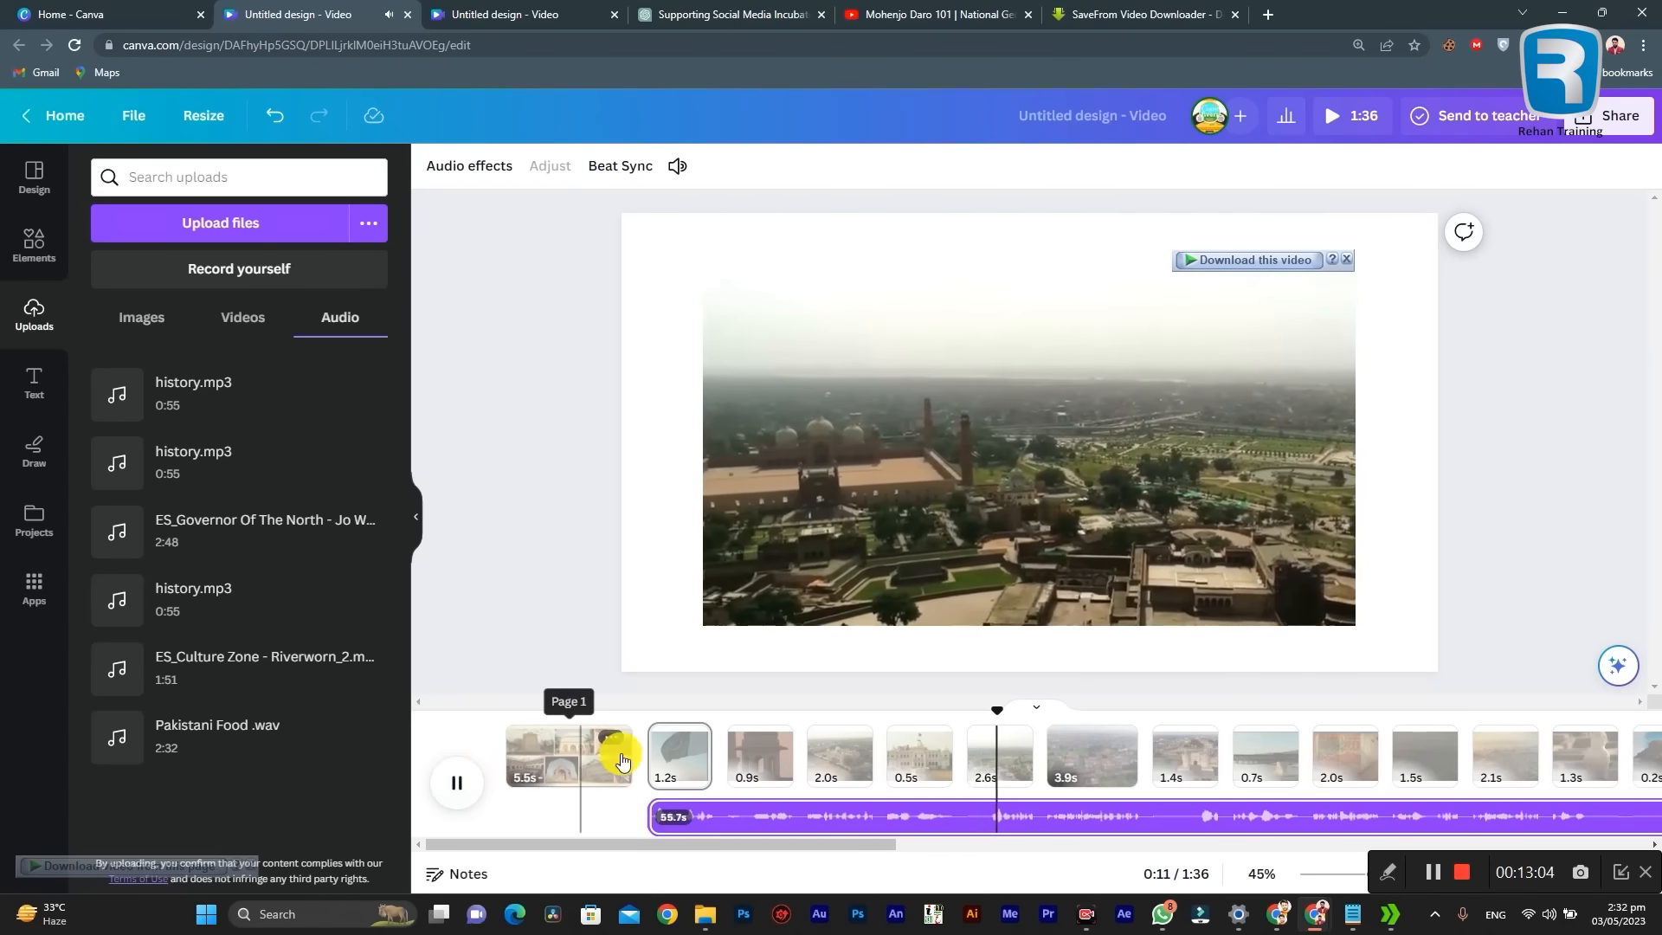
Step: Play the narration to find its first break and split the audio at 0:10, at the start of page 6
mouse_move(1234, 760)
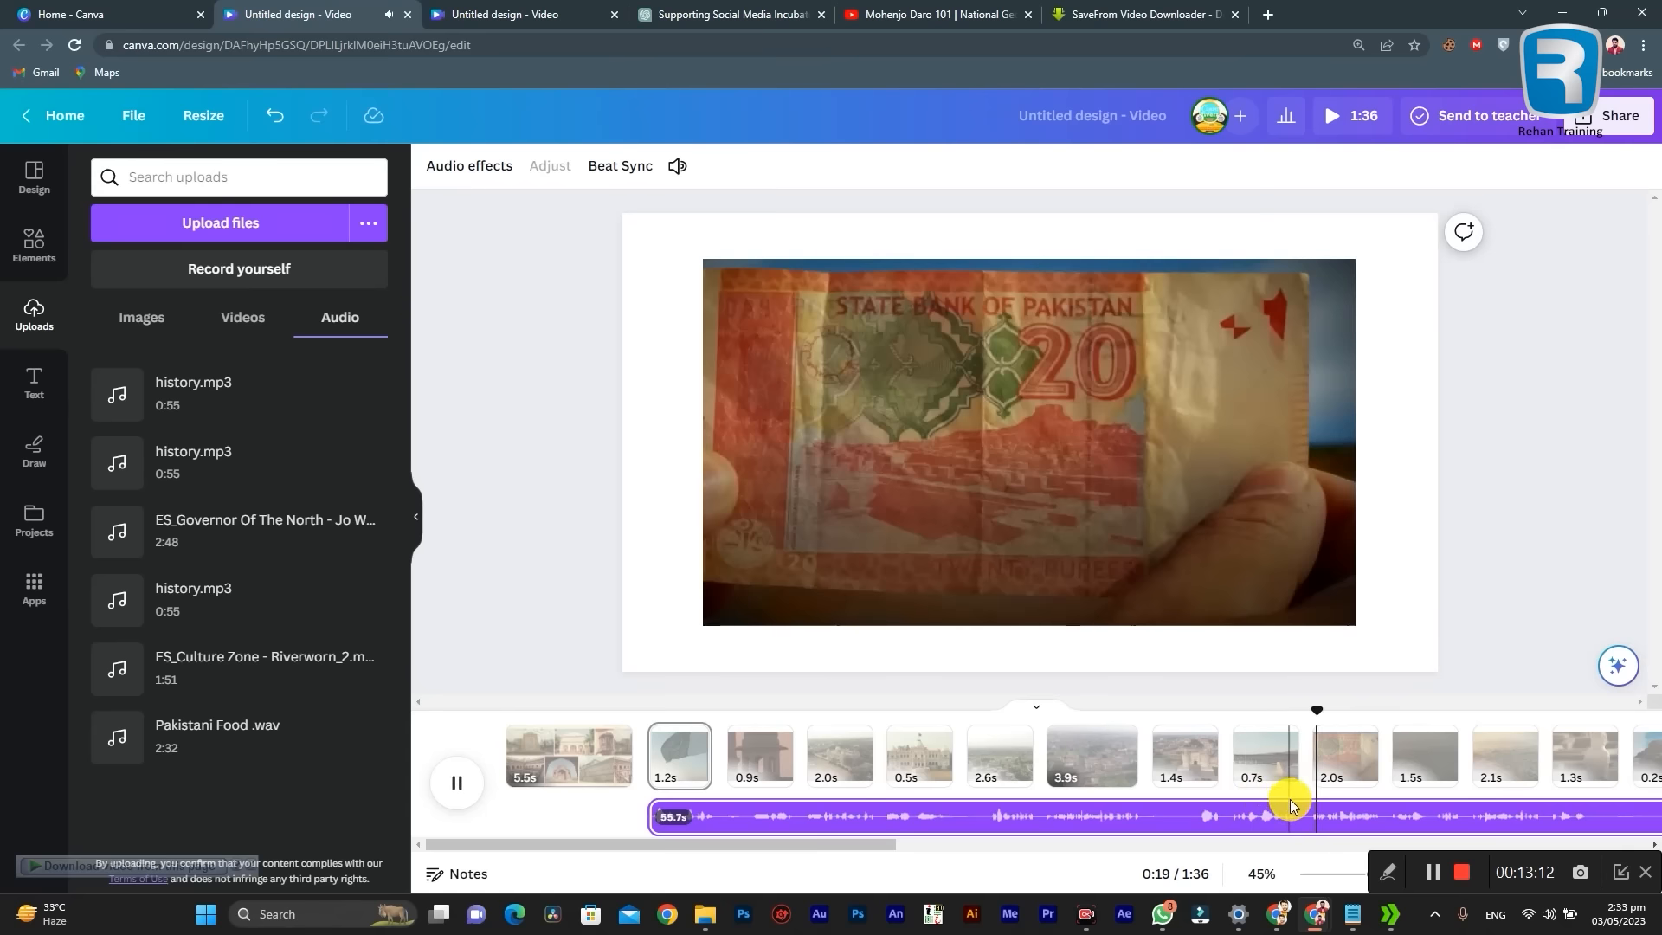
left_click(1172, 814)
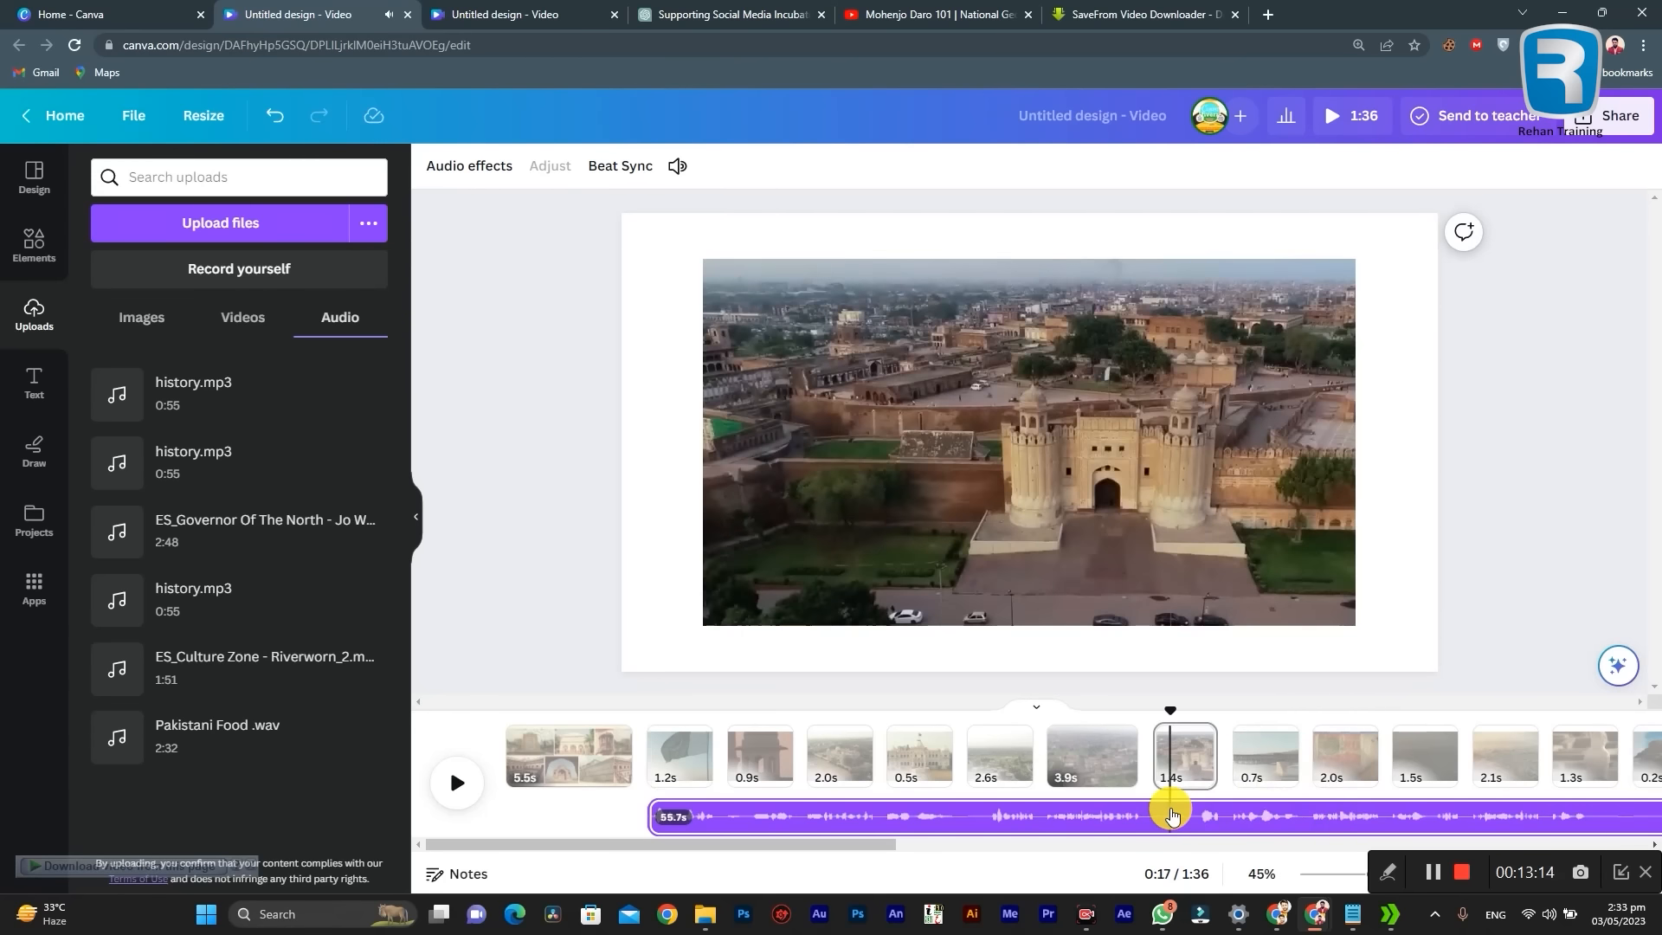
left_click(950, 818)
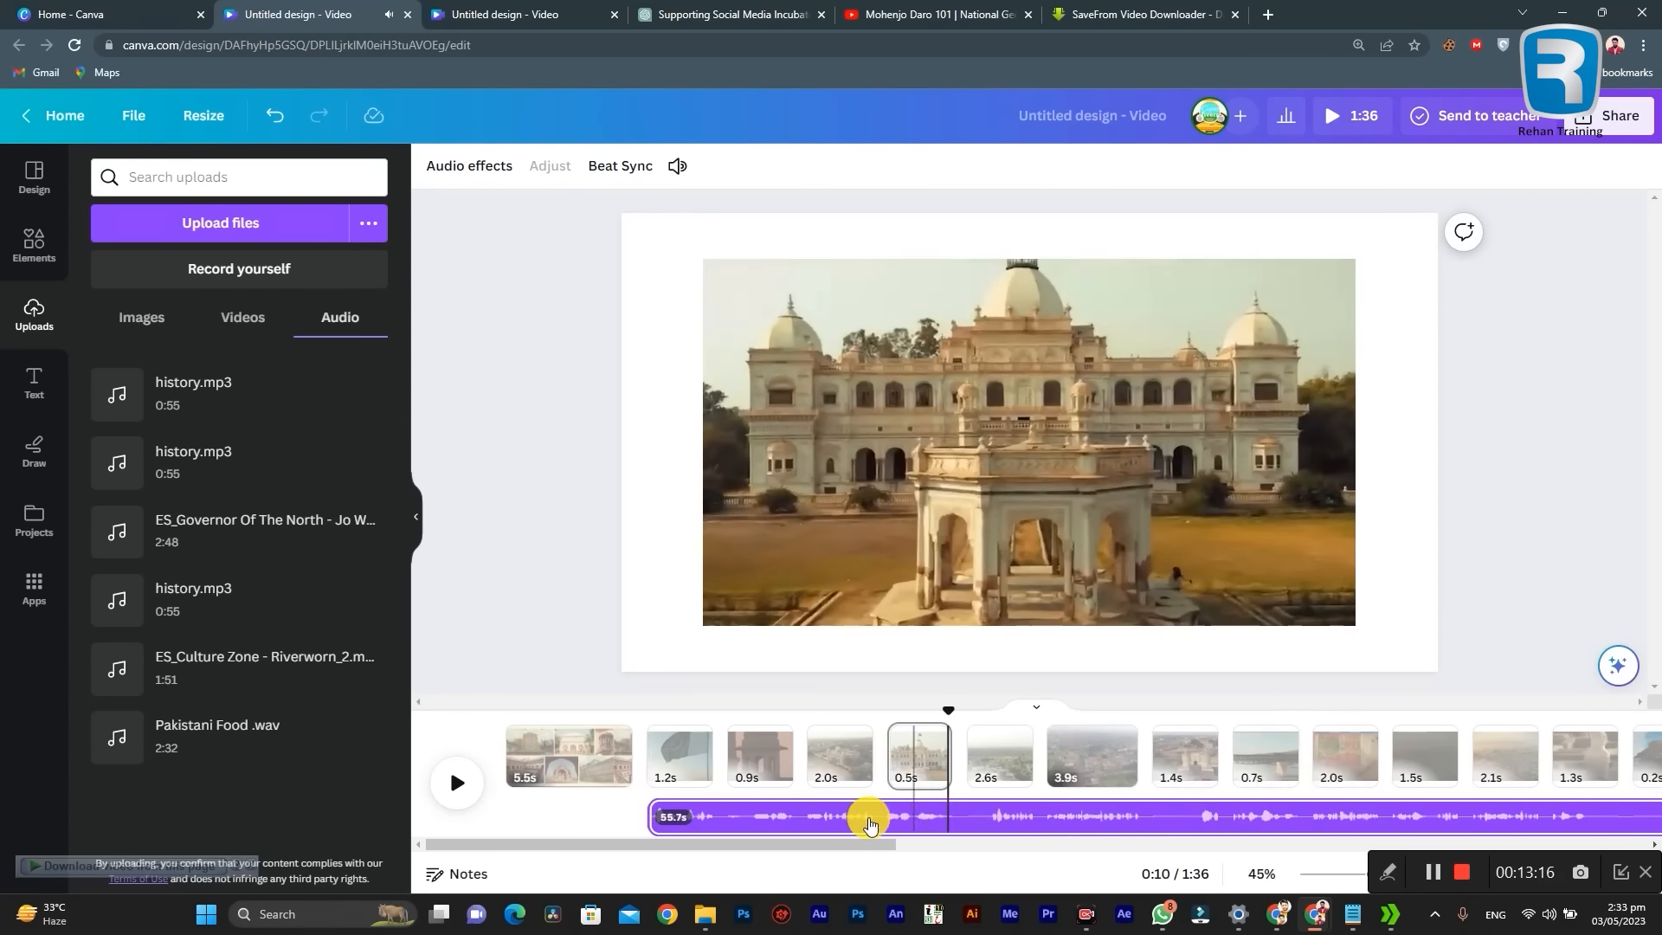
left_click(802, 815)
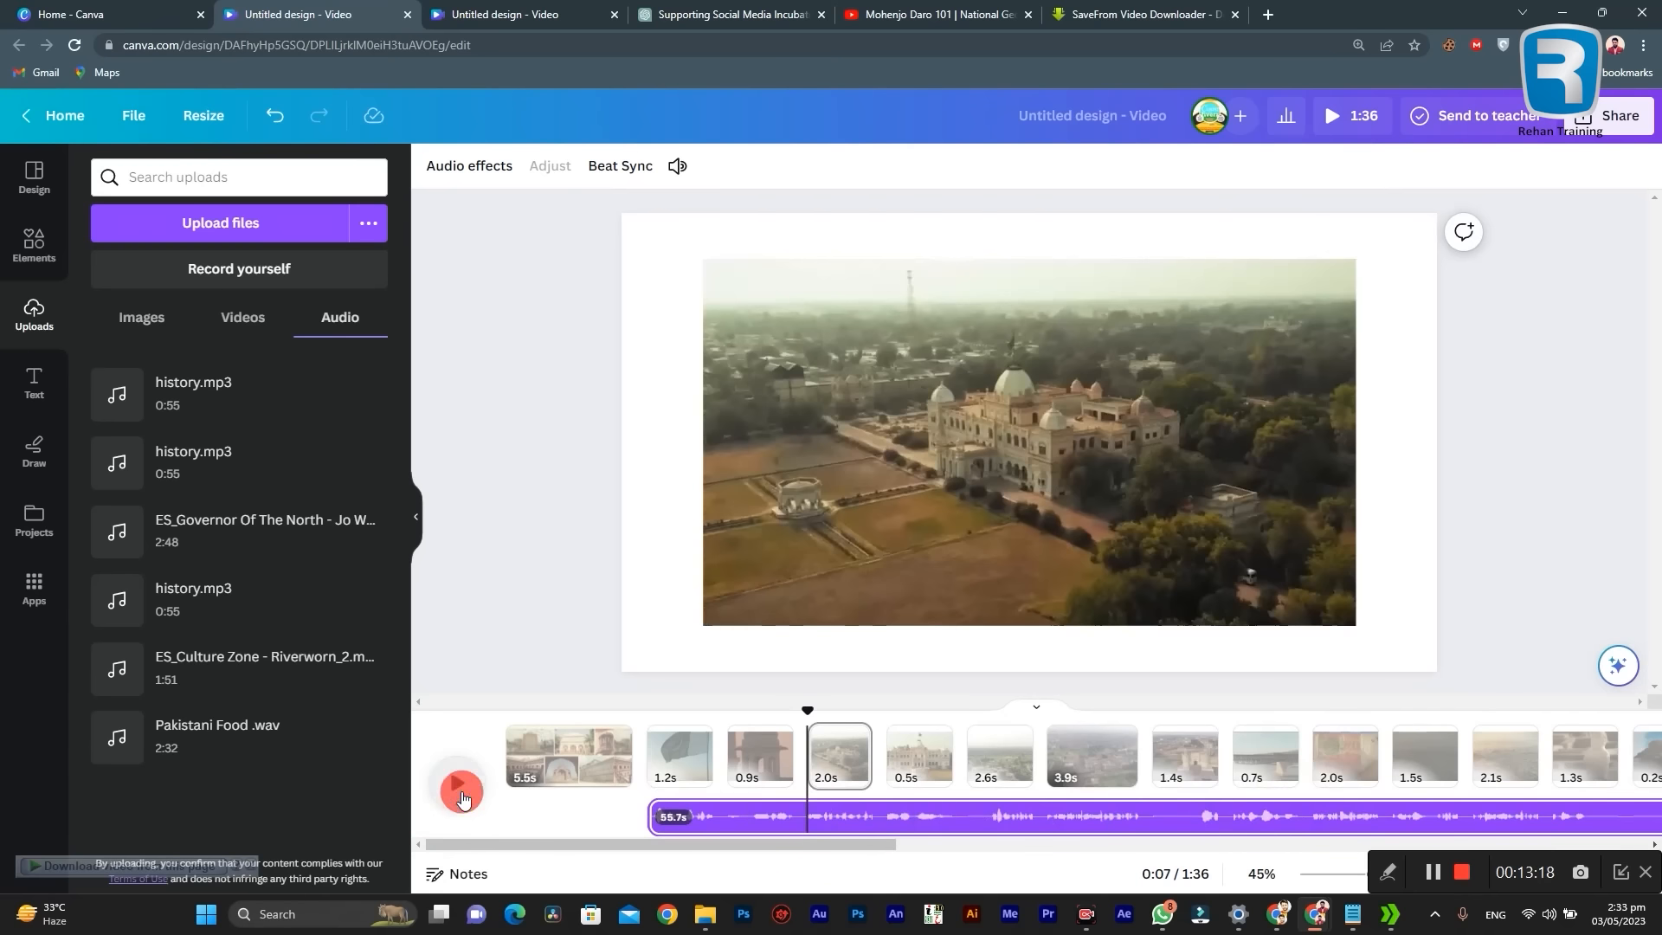
left_click(462, 797)
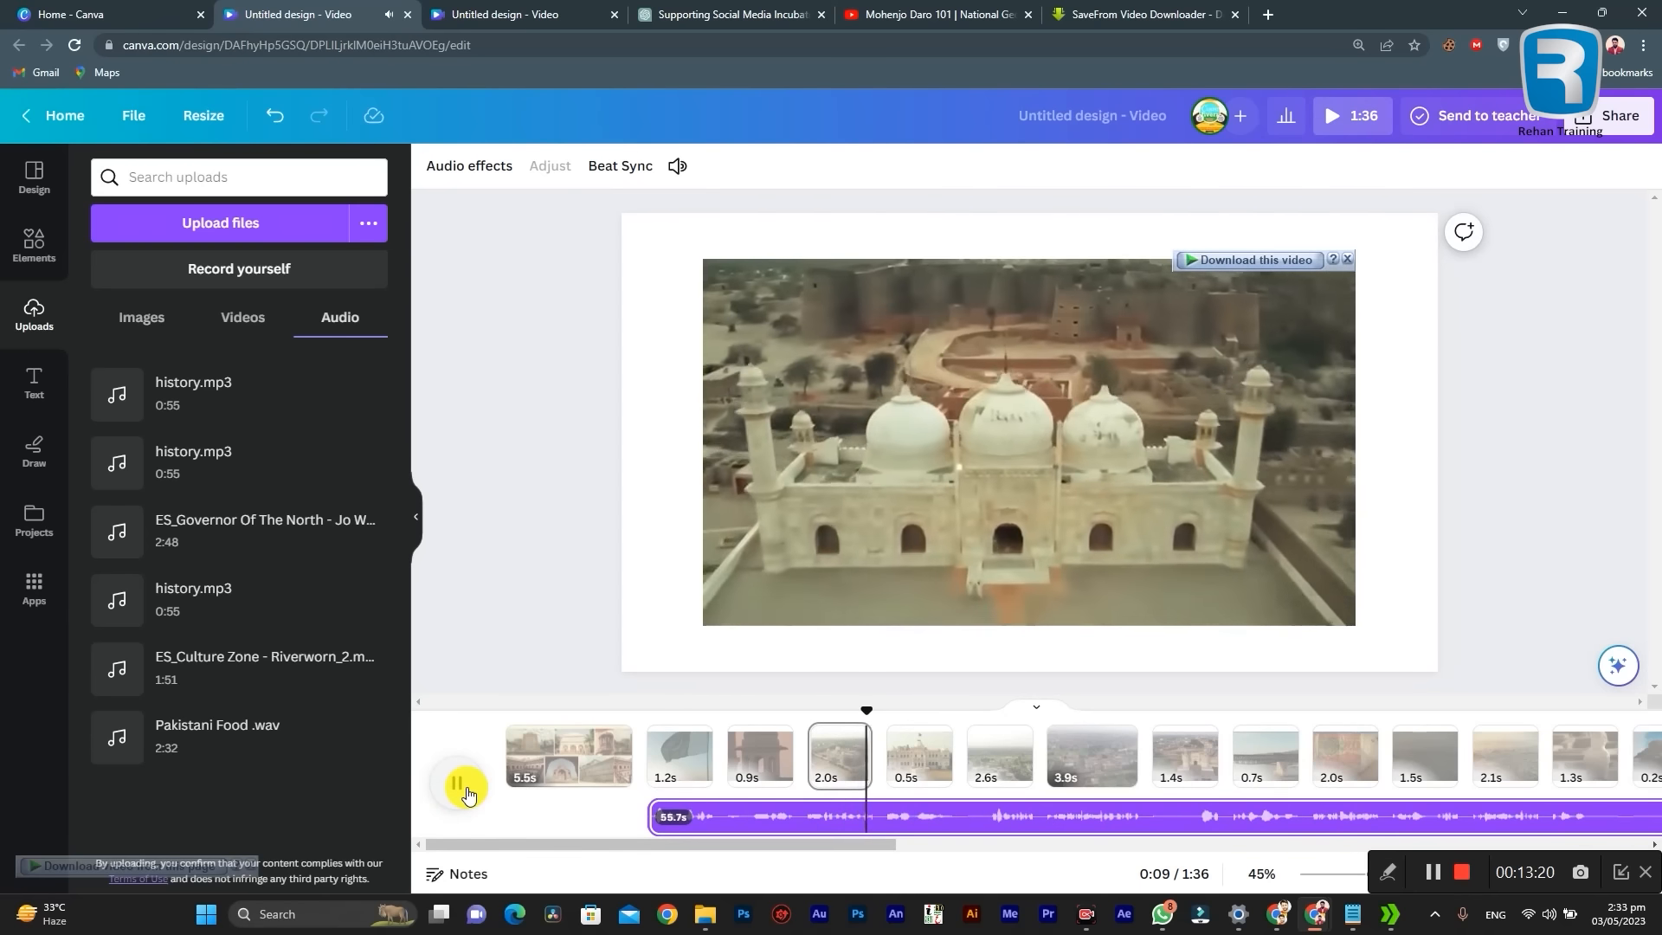
left_click(972, 824)
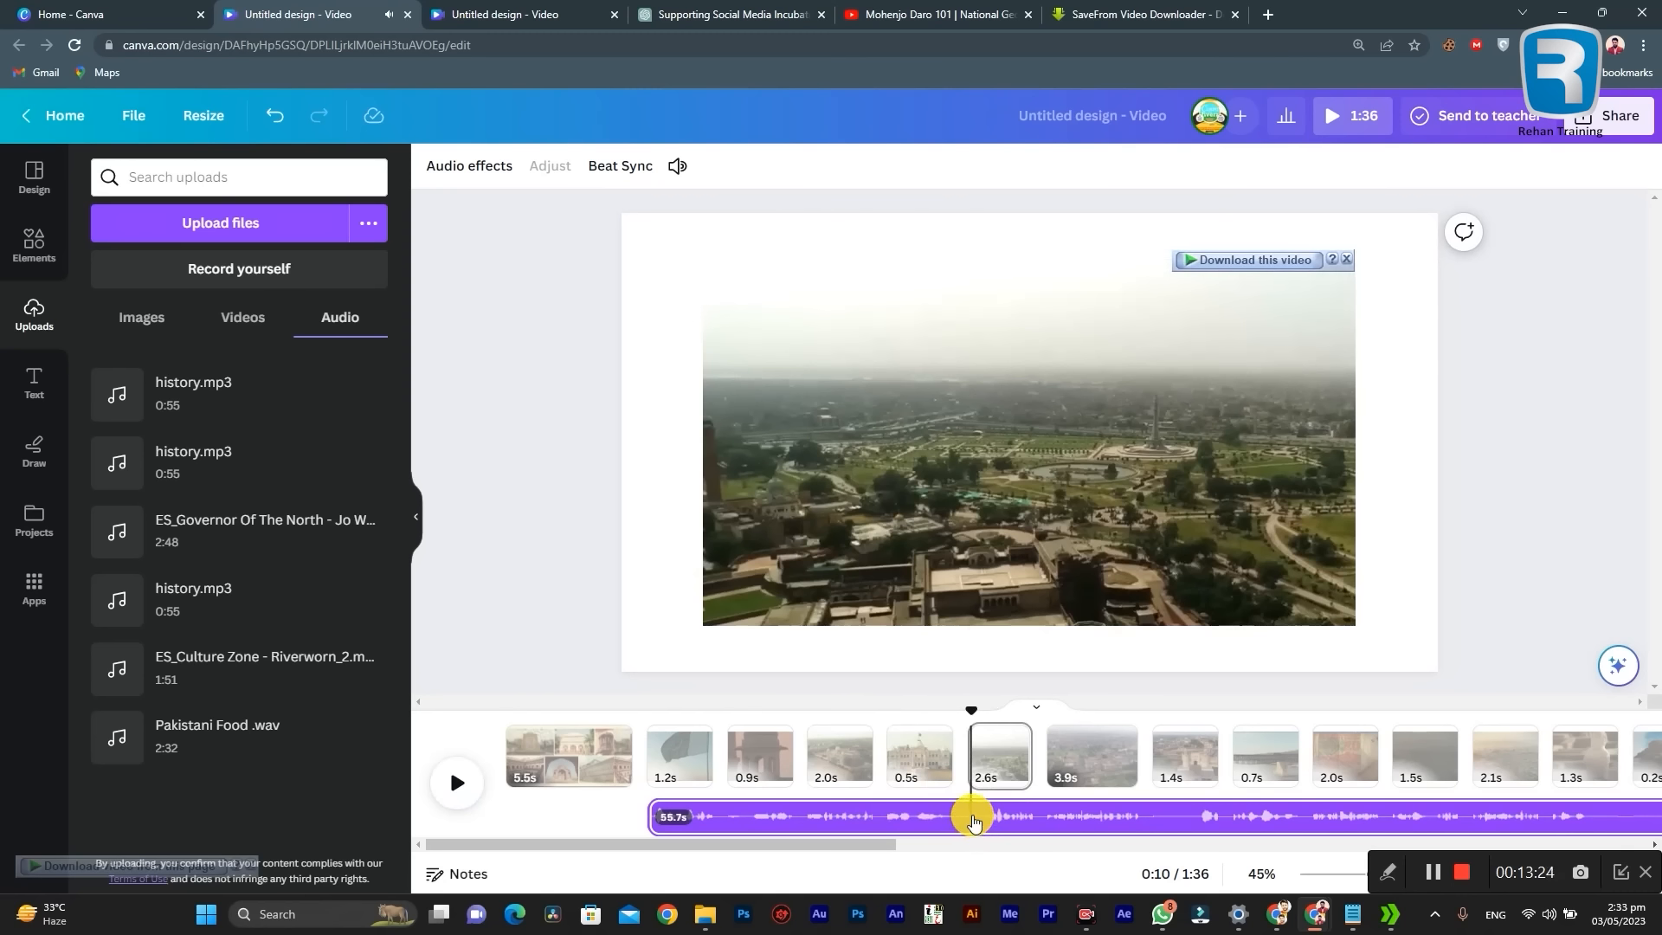
right_click(973, 819)
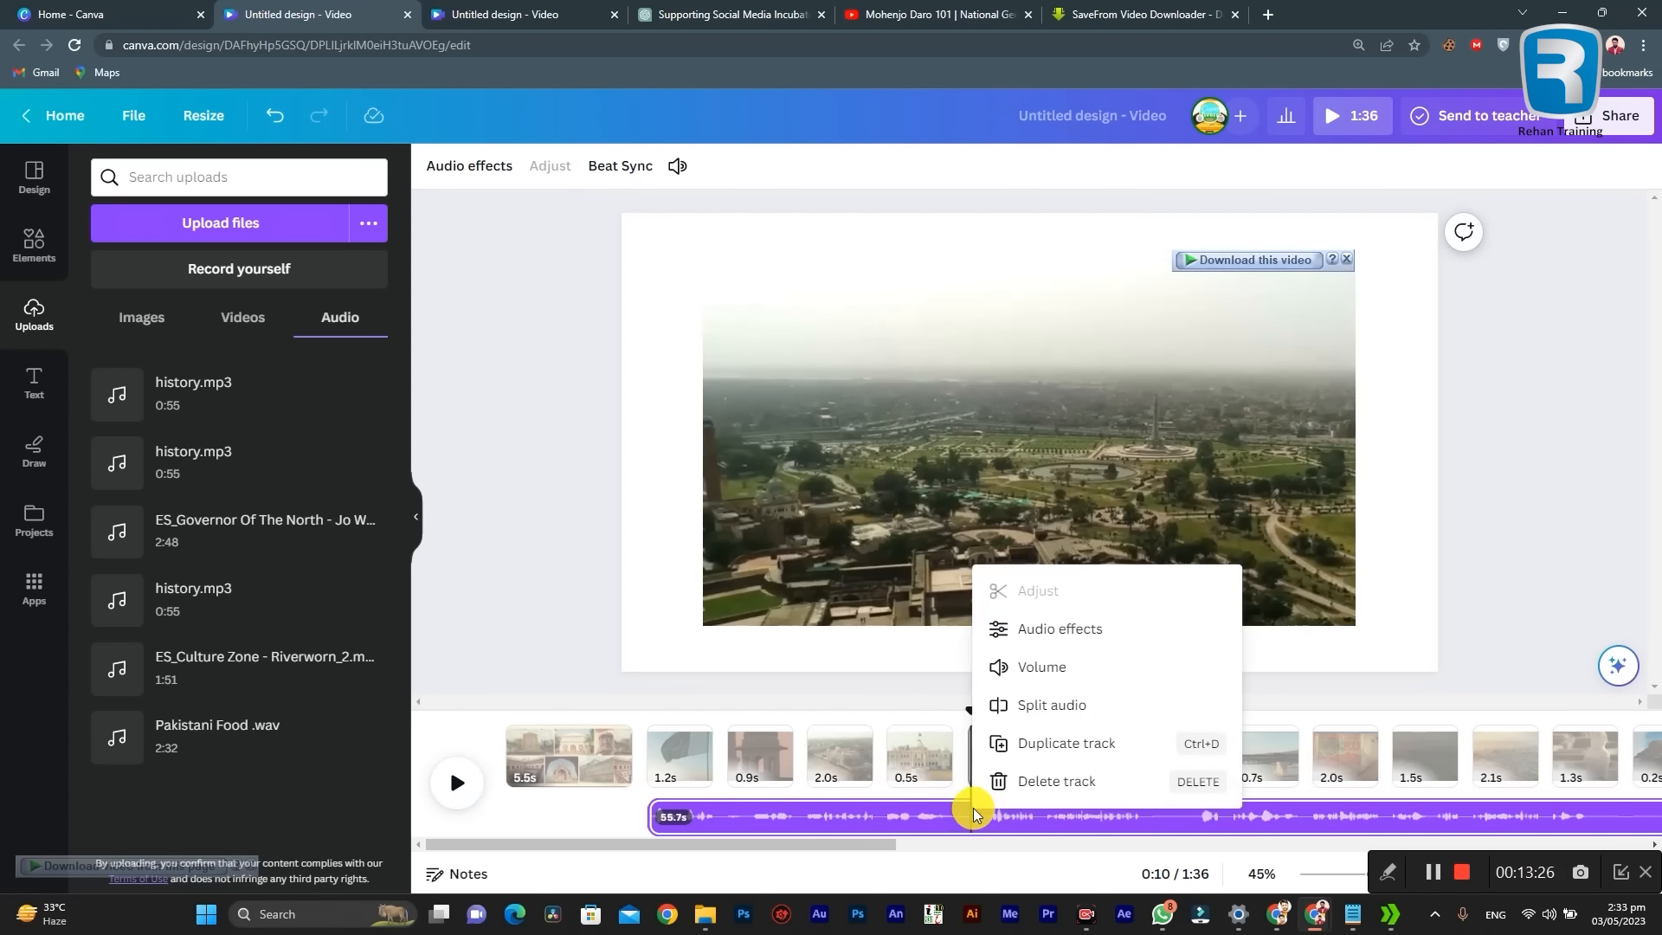
left_click(1047, 706)
left_click(816, 813)
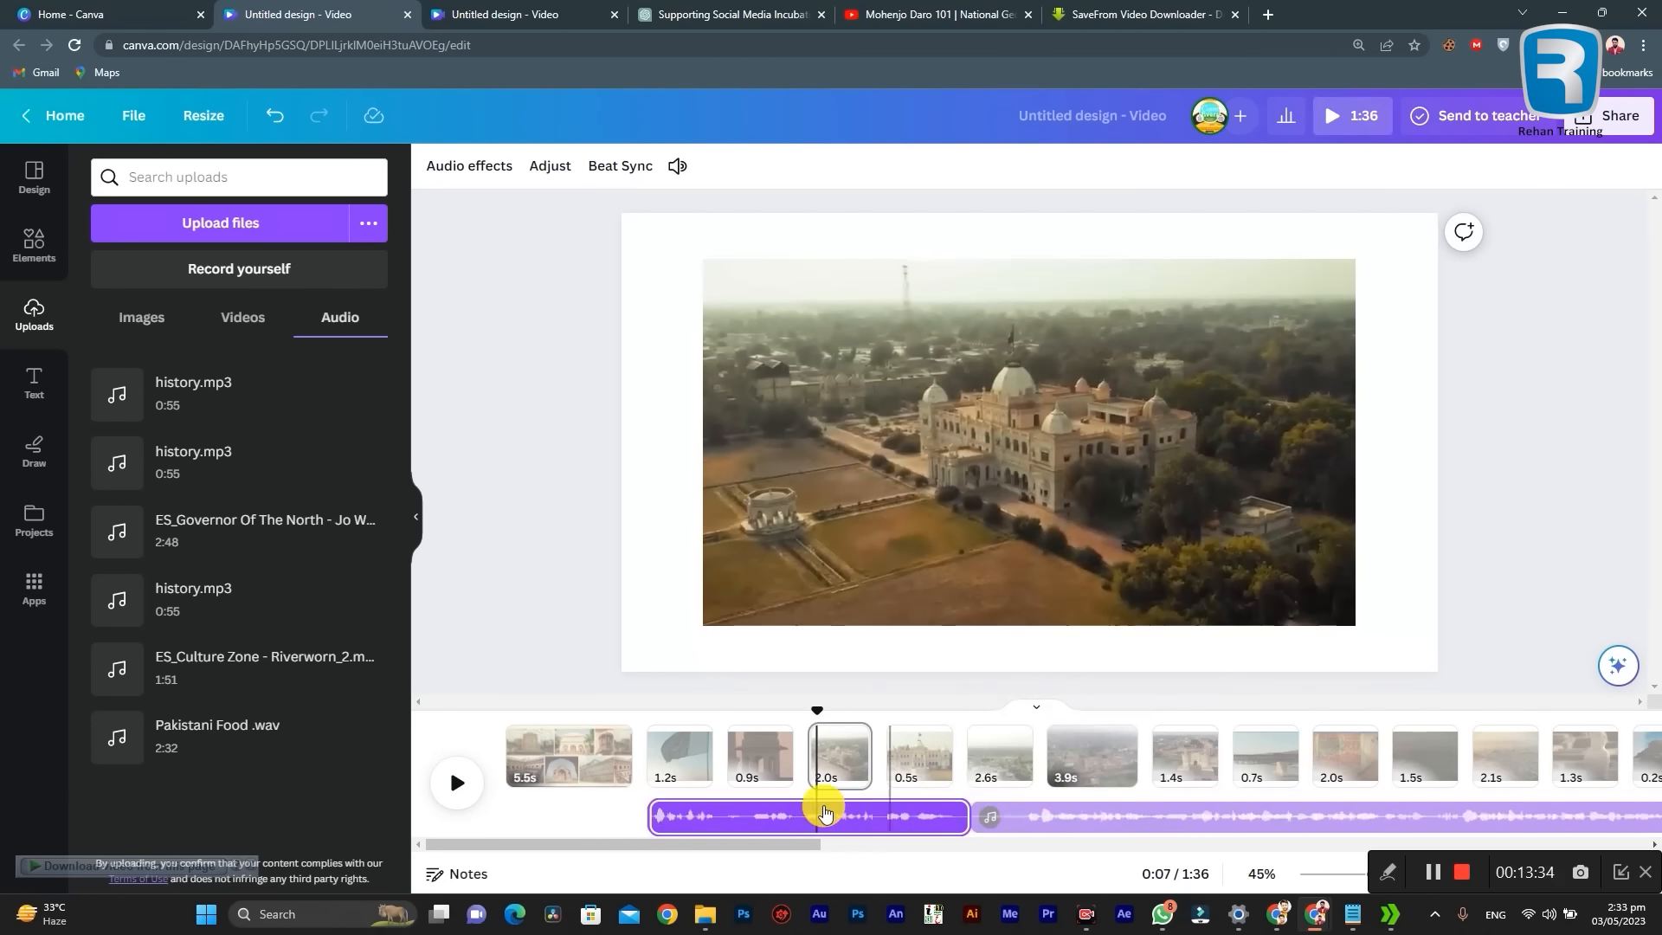
Step: Move the second narration part so that it starts with the aerial fort clip on page 7, at 0:12
left_click(1046, 816)
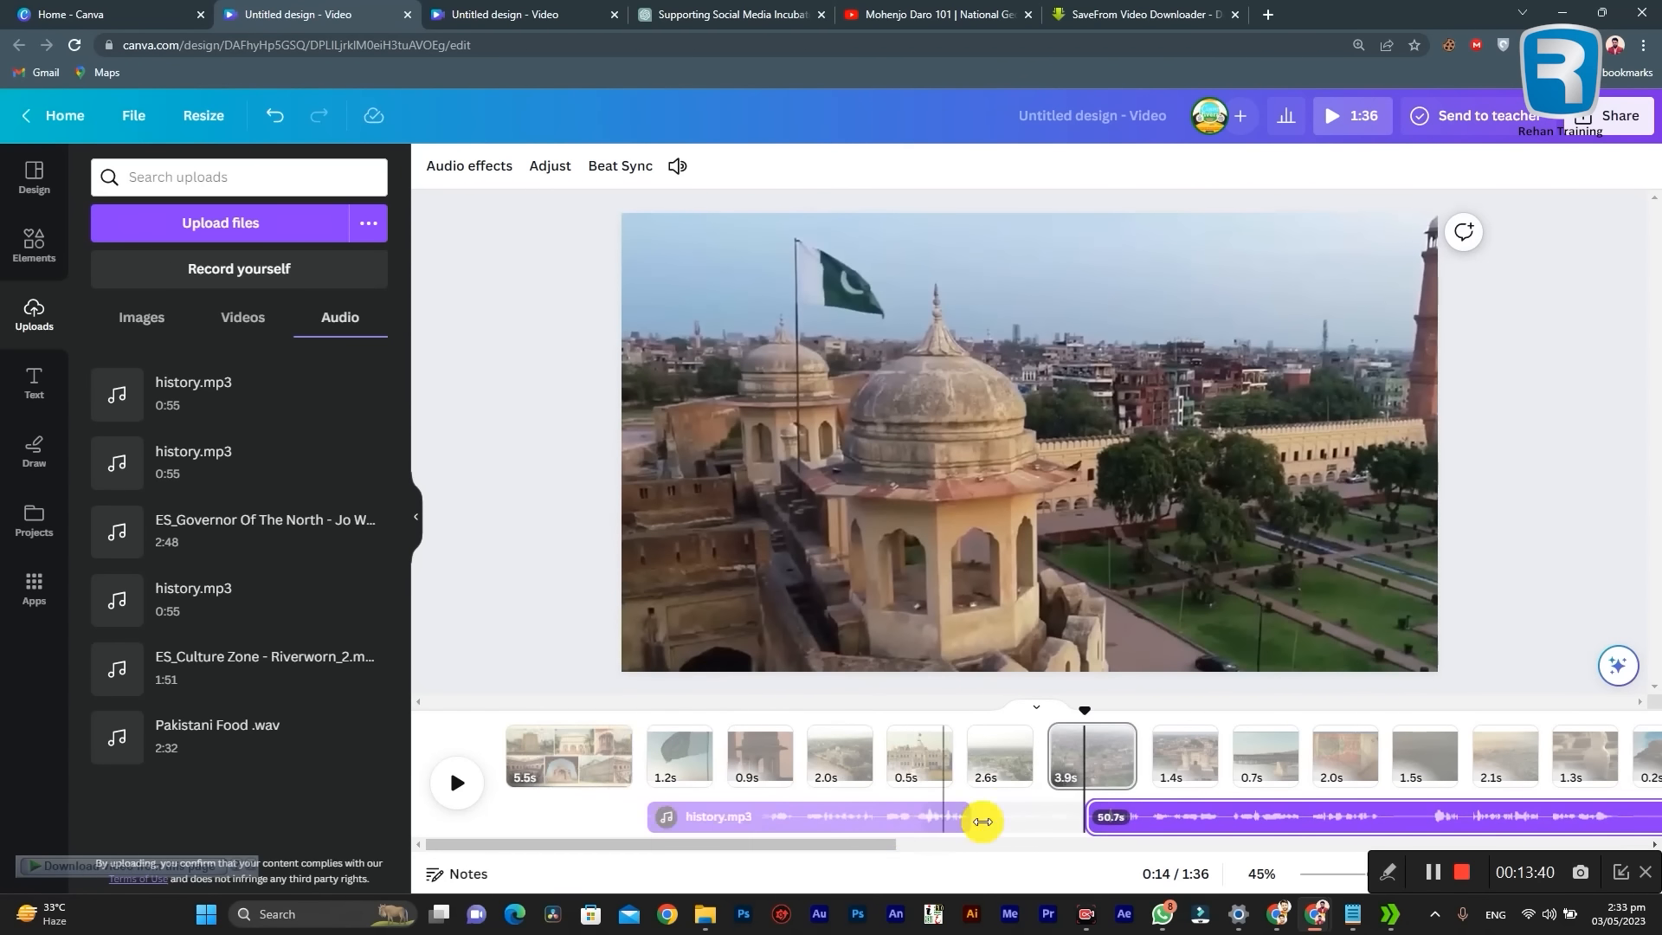
left_click(930, 814)
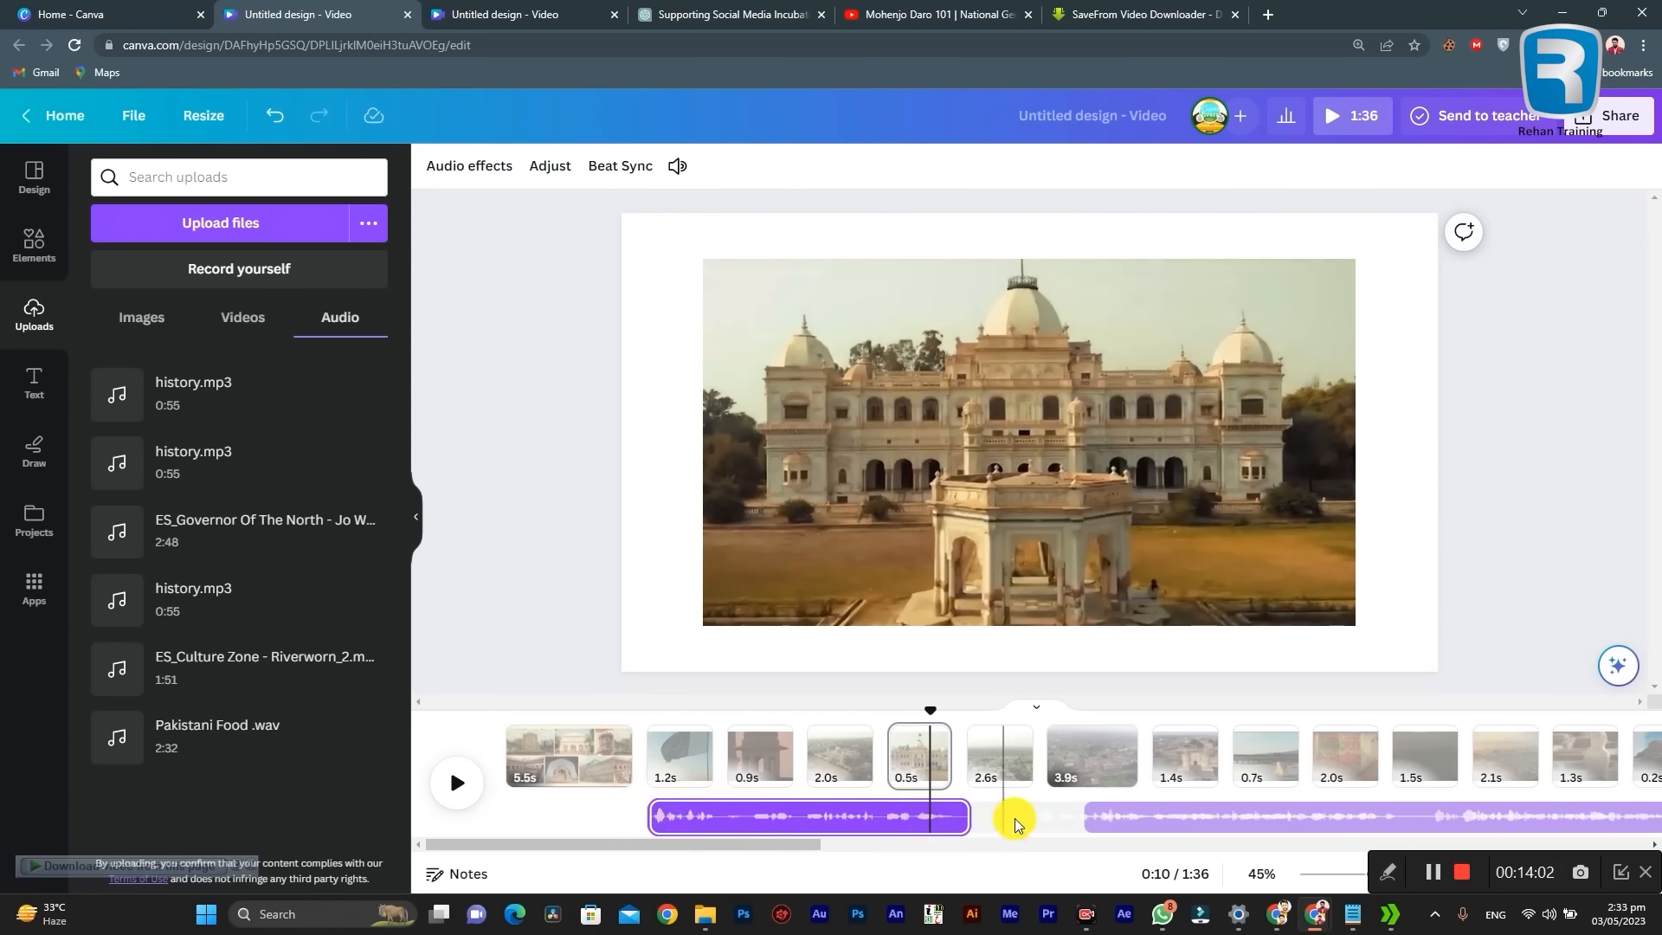
key("space")
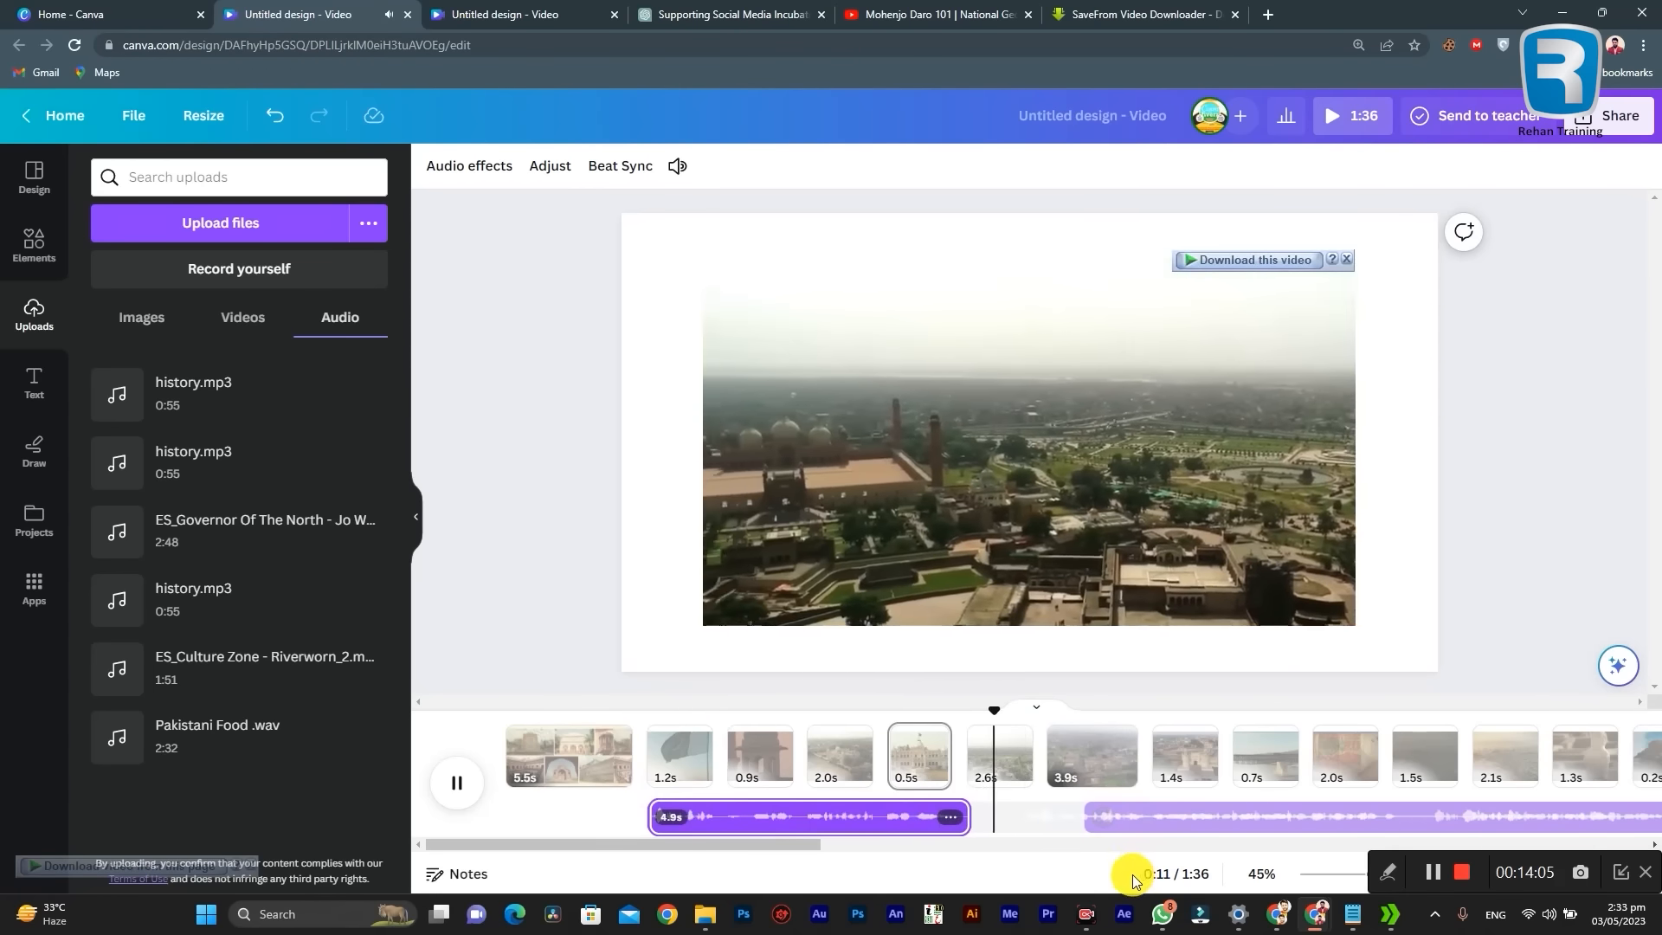
left_click(1142, 815)
mouse_move(1143, 816)
left_mouse_down()
mouse_move(1113, 813)
mouse_move(1134, 814)
left_mouse_up()
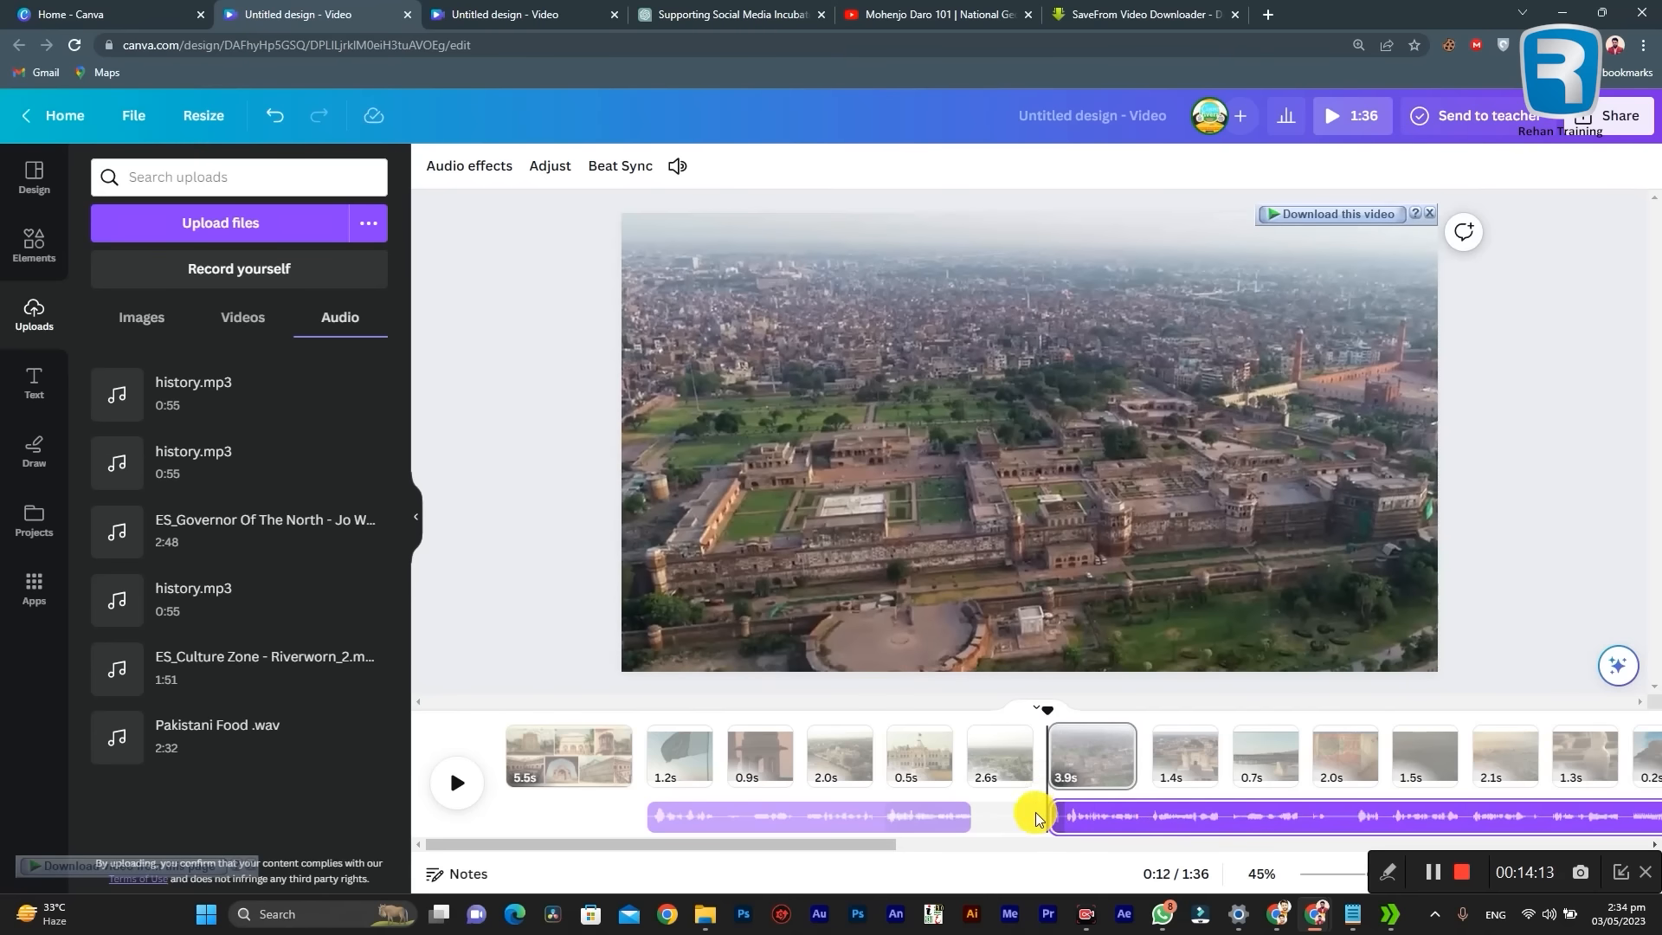
Step: Play the second narration part over the Mohenjo Daro clips and split it at about 0:28, at the end of page 16
key("space")
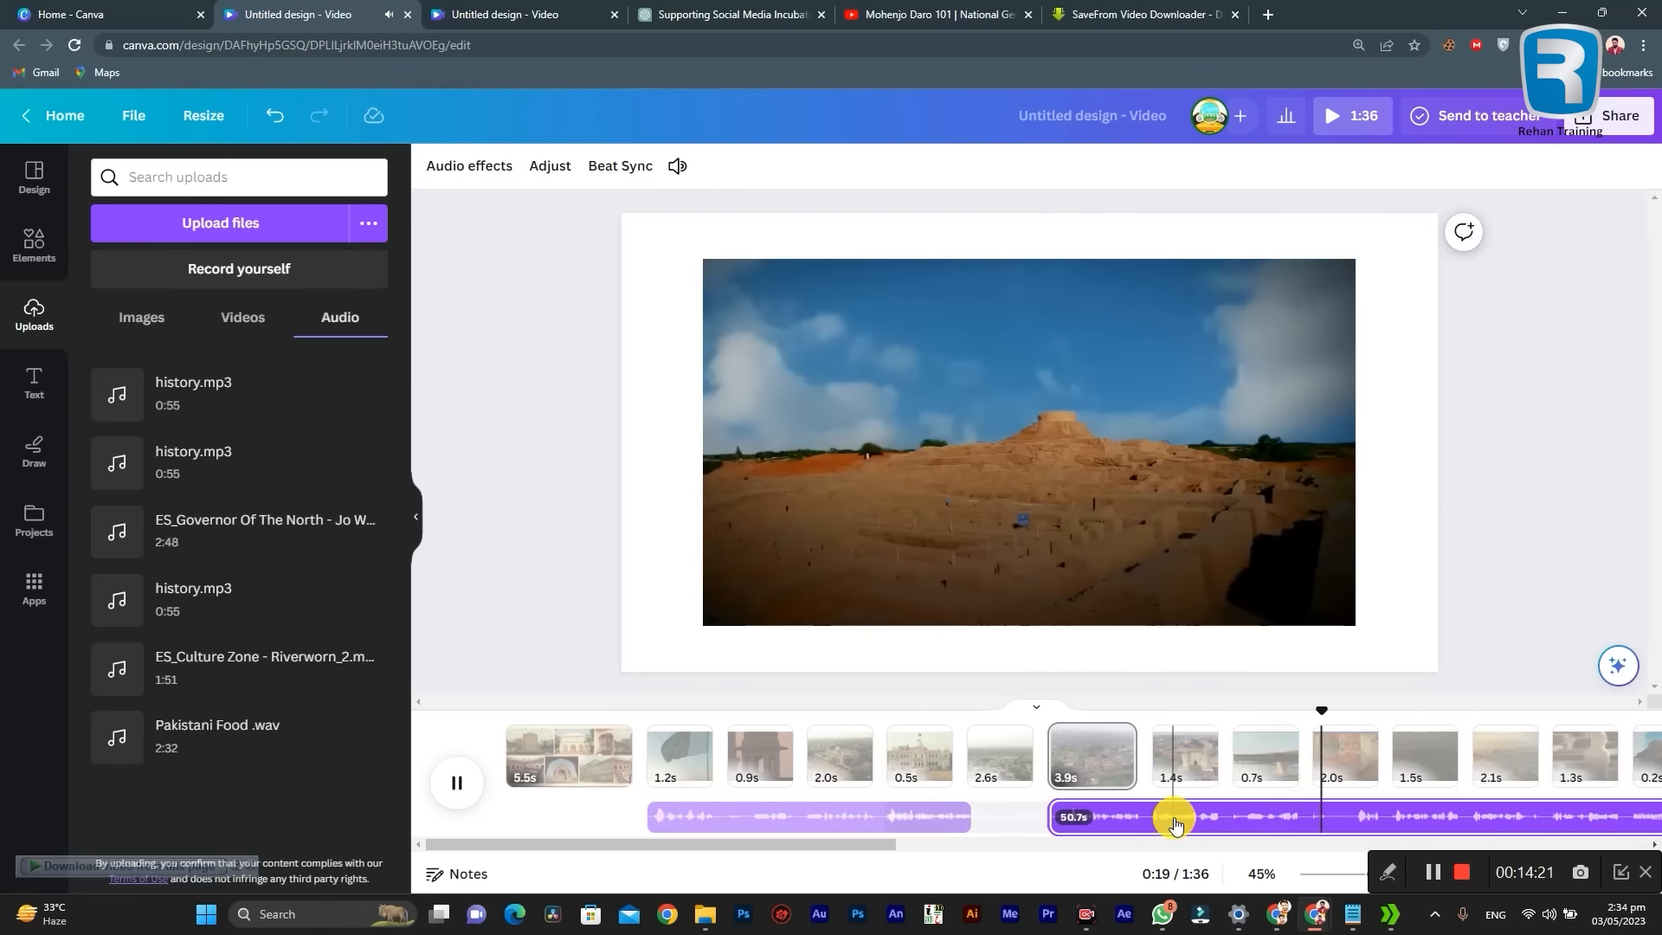
left_click(1351, 769)
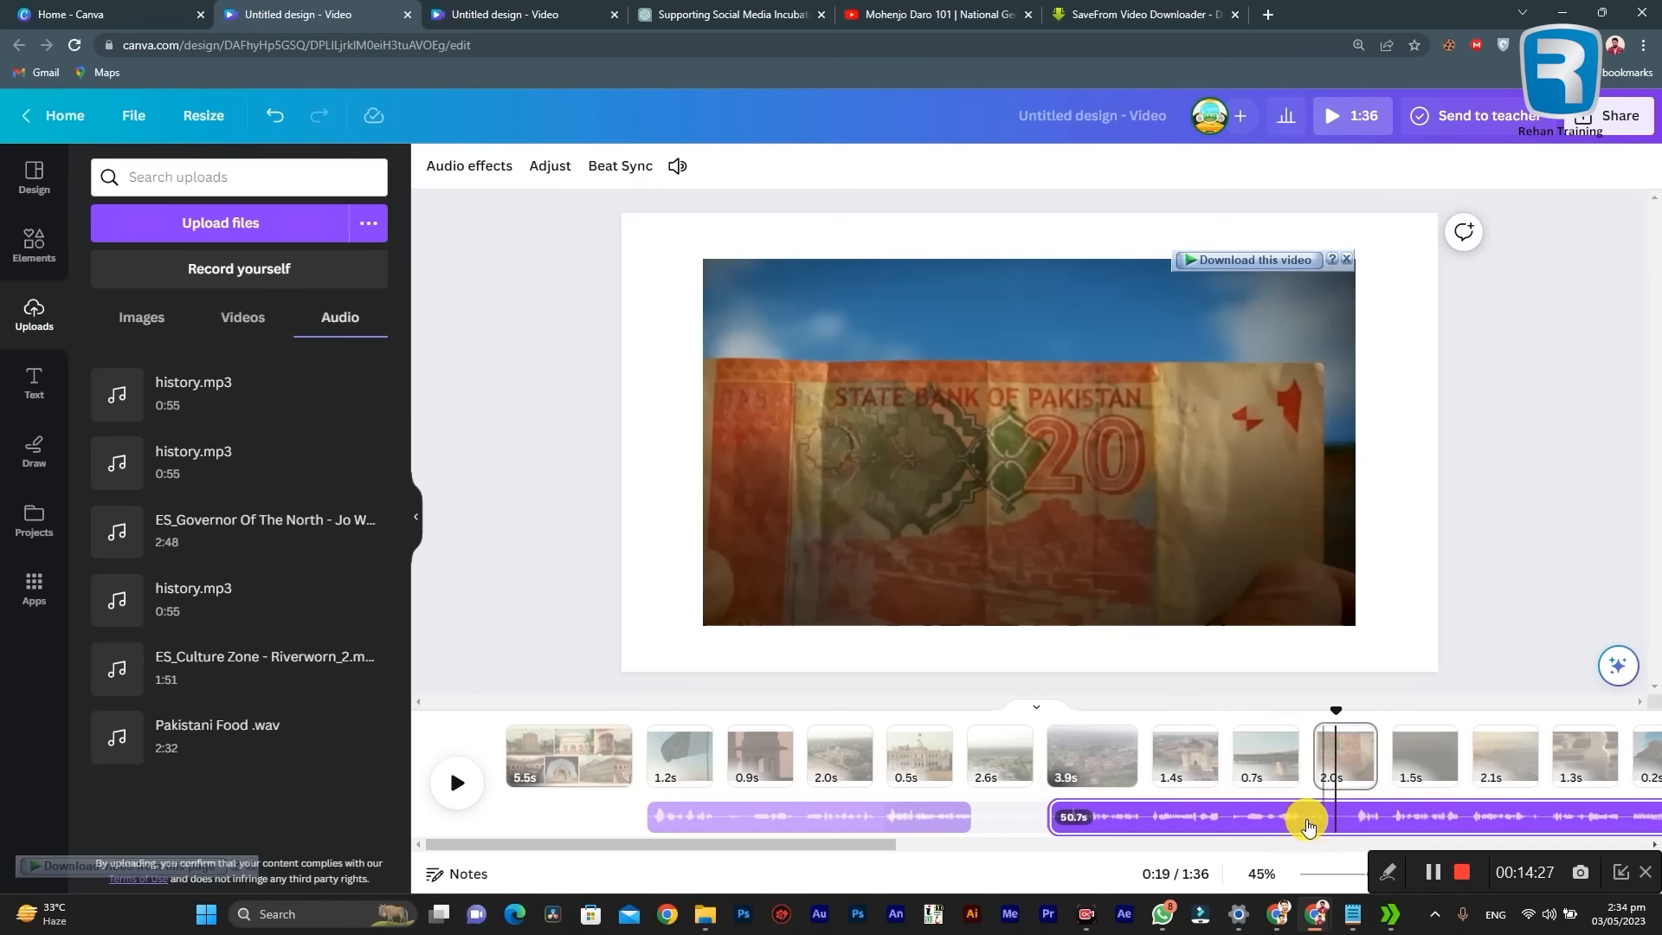
left_click_drag(828, 849, 976, 850)
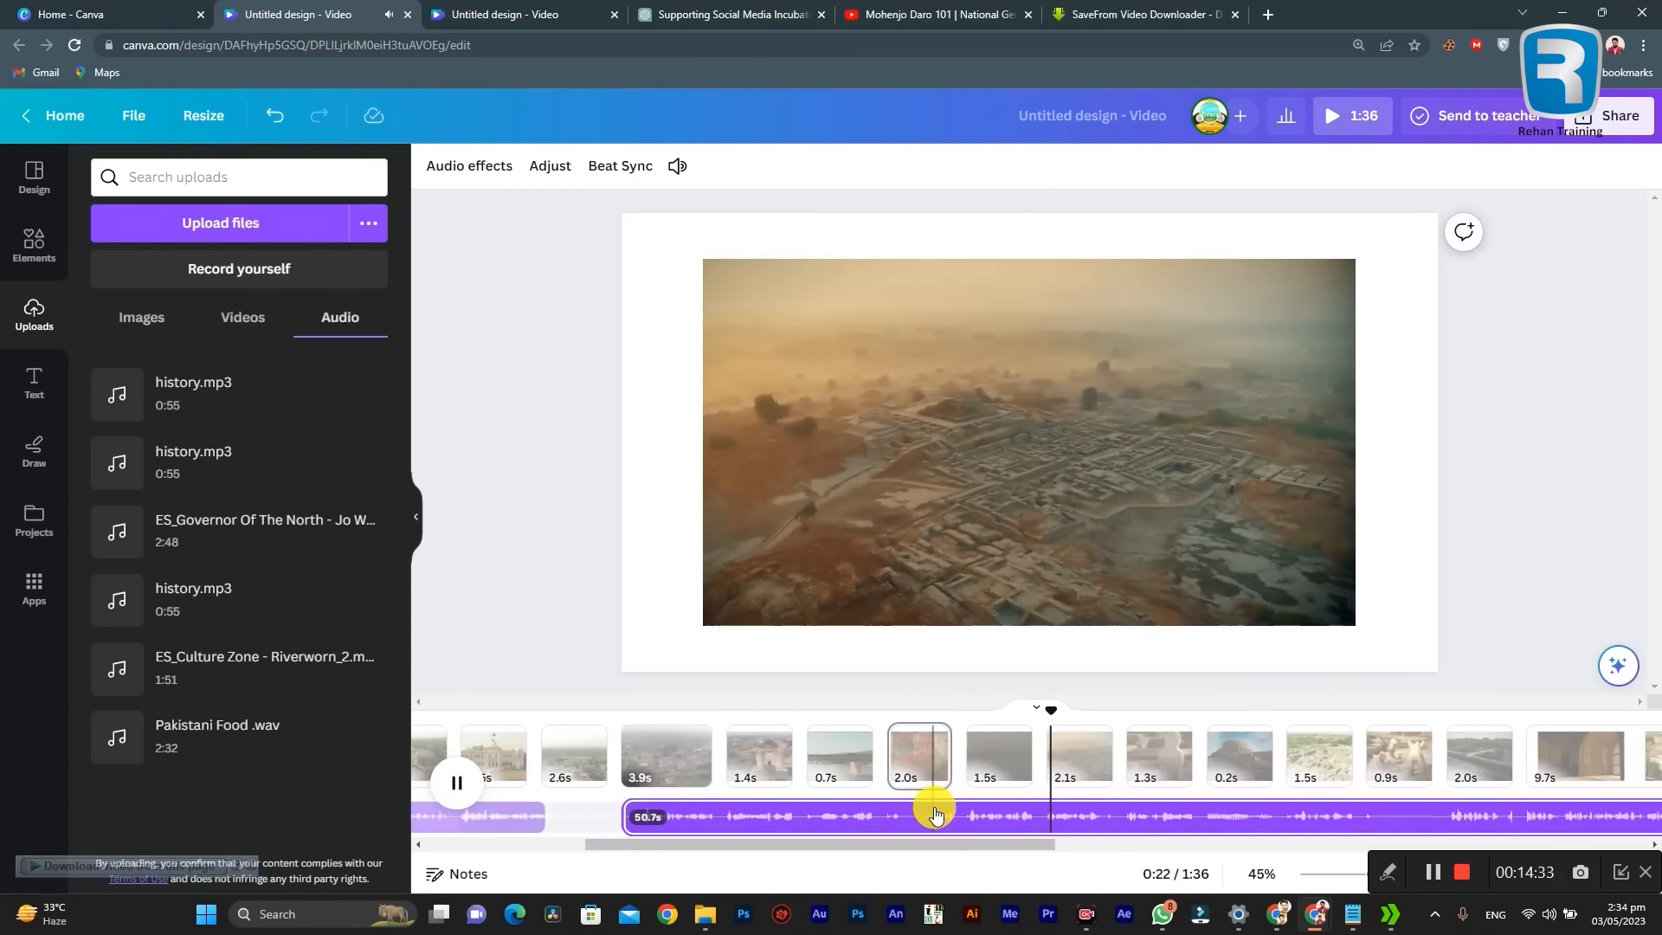
left_click_drag(1021, 838, 1058, 844)
left_click(1004, 804)
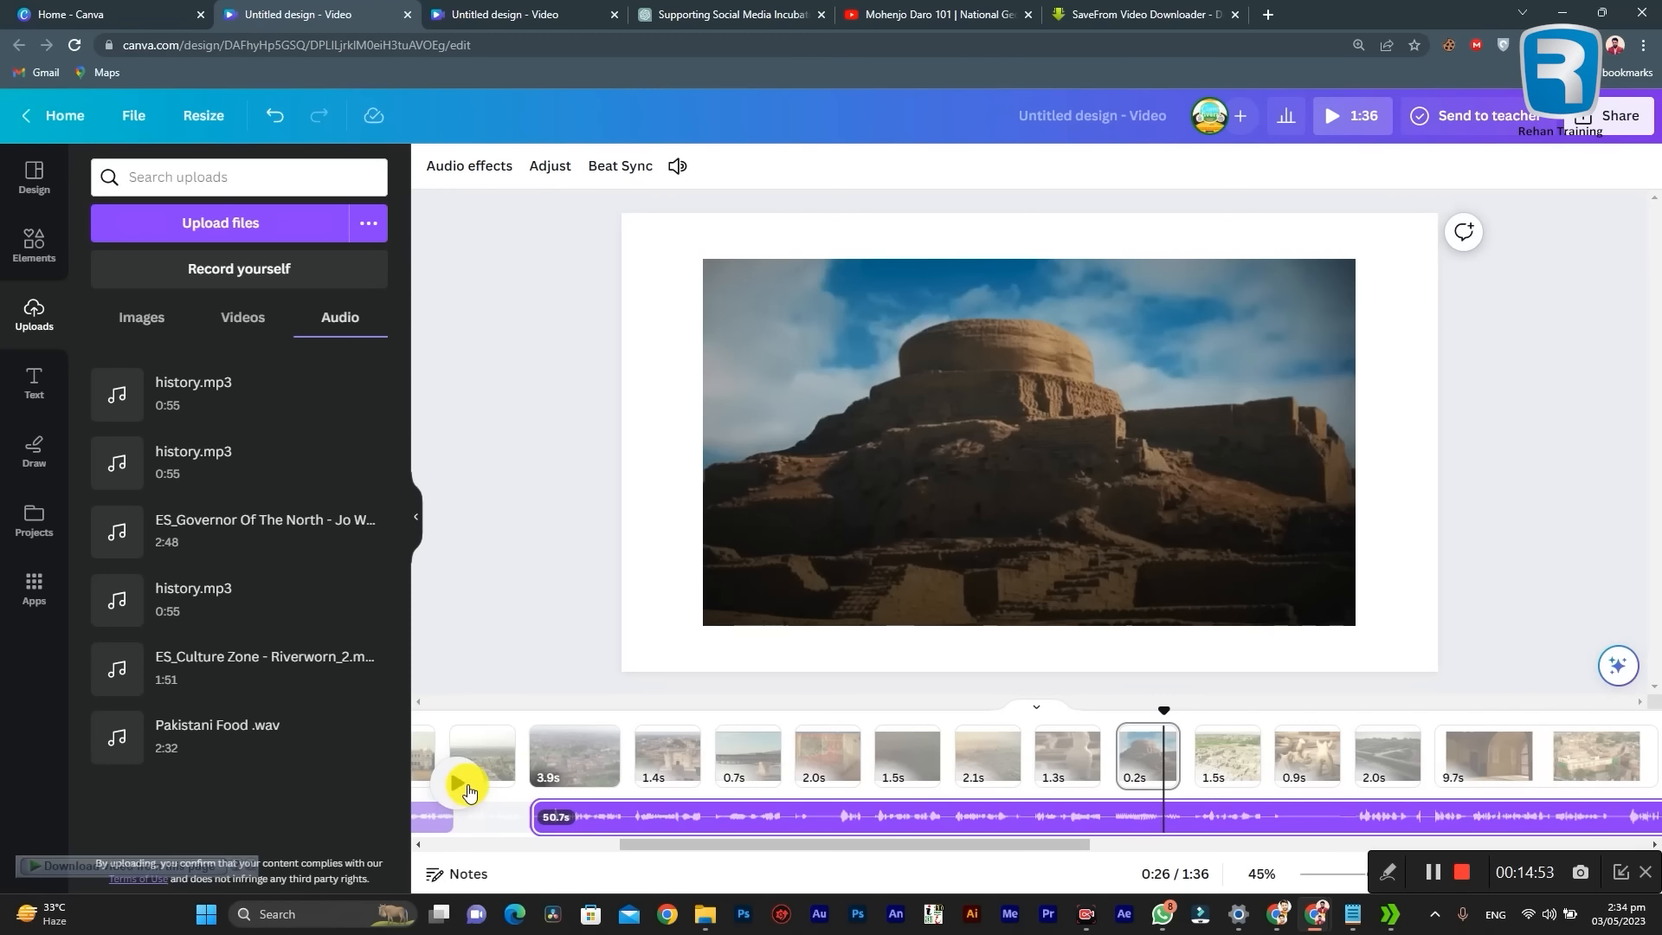
left_click(466, 789)
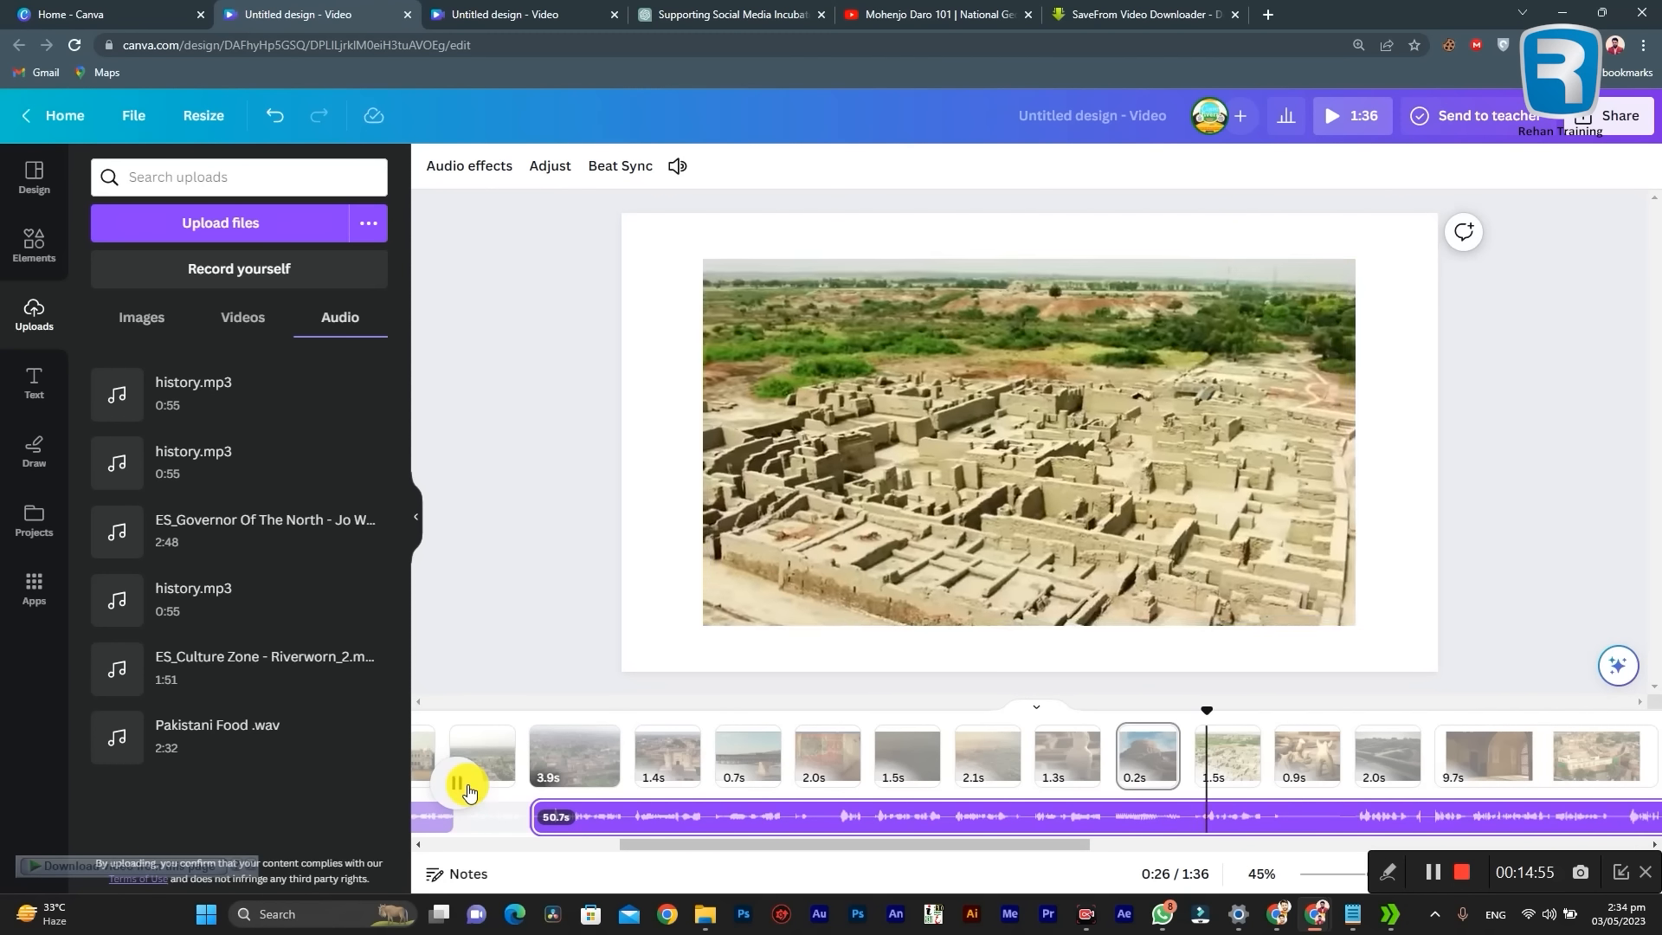
left_click_drag(751, 843, 841, 843)
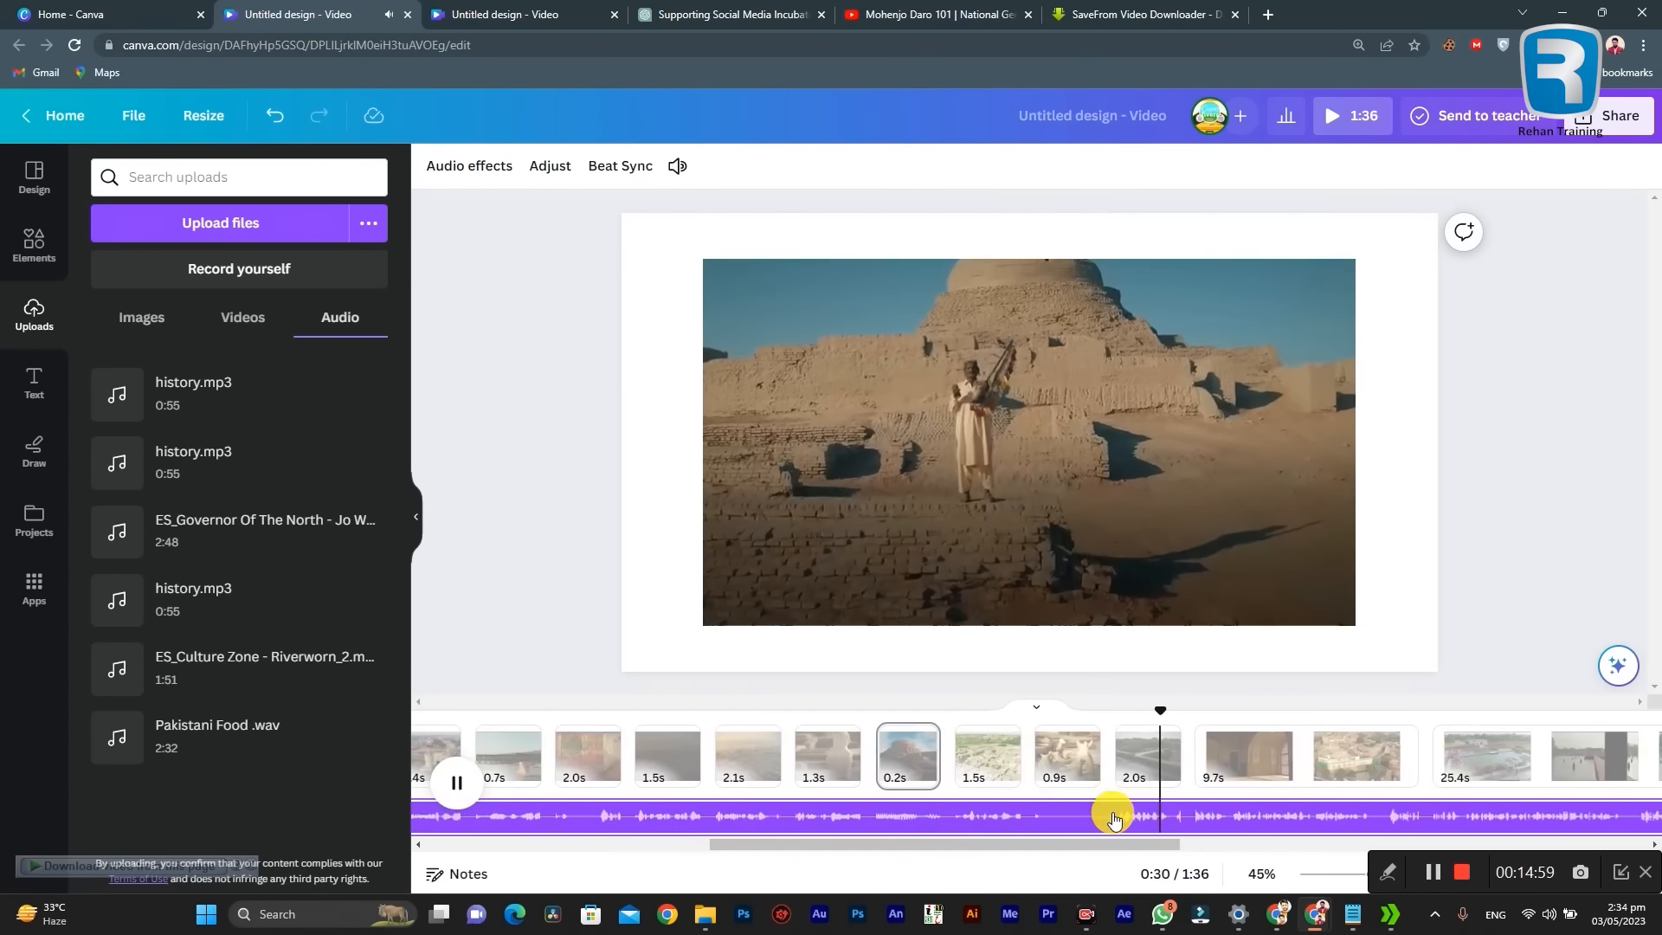
left_click(1116, 815)
left_click(1075, 817)
left_click(1115, 817)
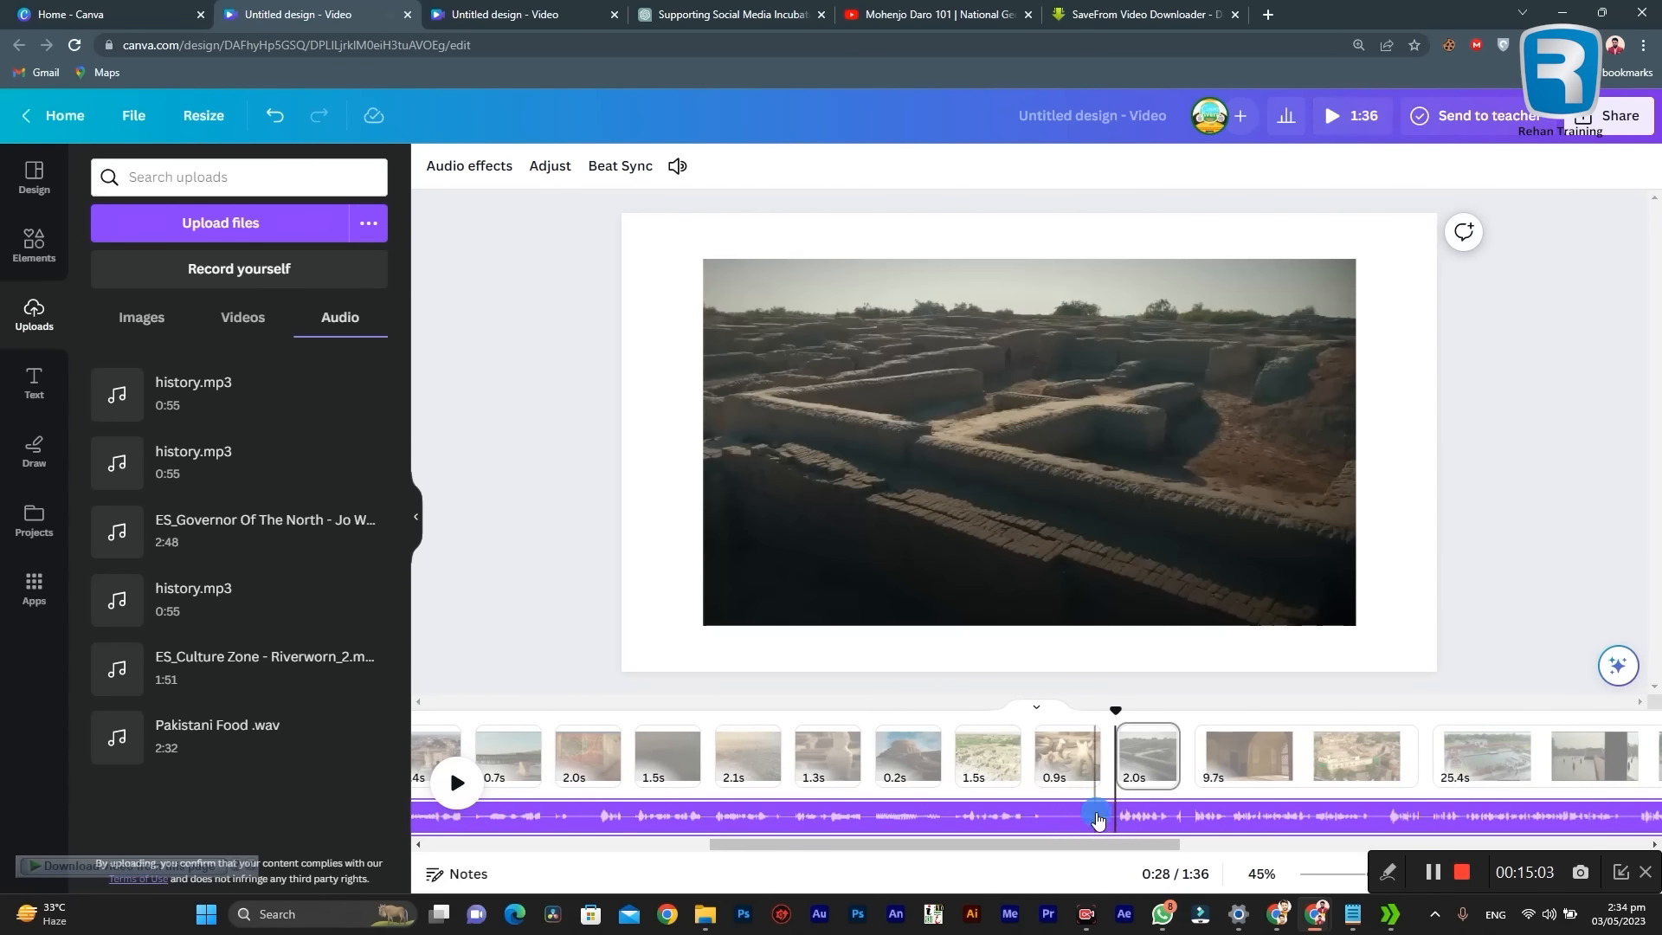
right_click(1097, 819)
left_click(1170, 705)
Step: Move the third narration part so that it starts with the Lahore Fort clip on page 18, at about 0:31
left_click_drag(1026, 849, 1182, 854)
left_click_drag(761, 816, 987, 812)
left_click(892, 783)
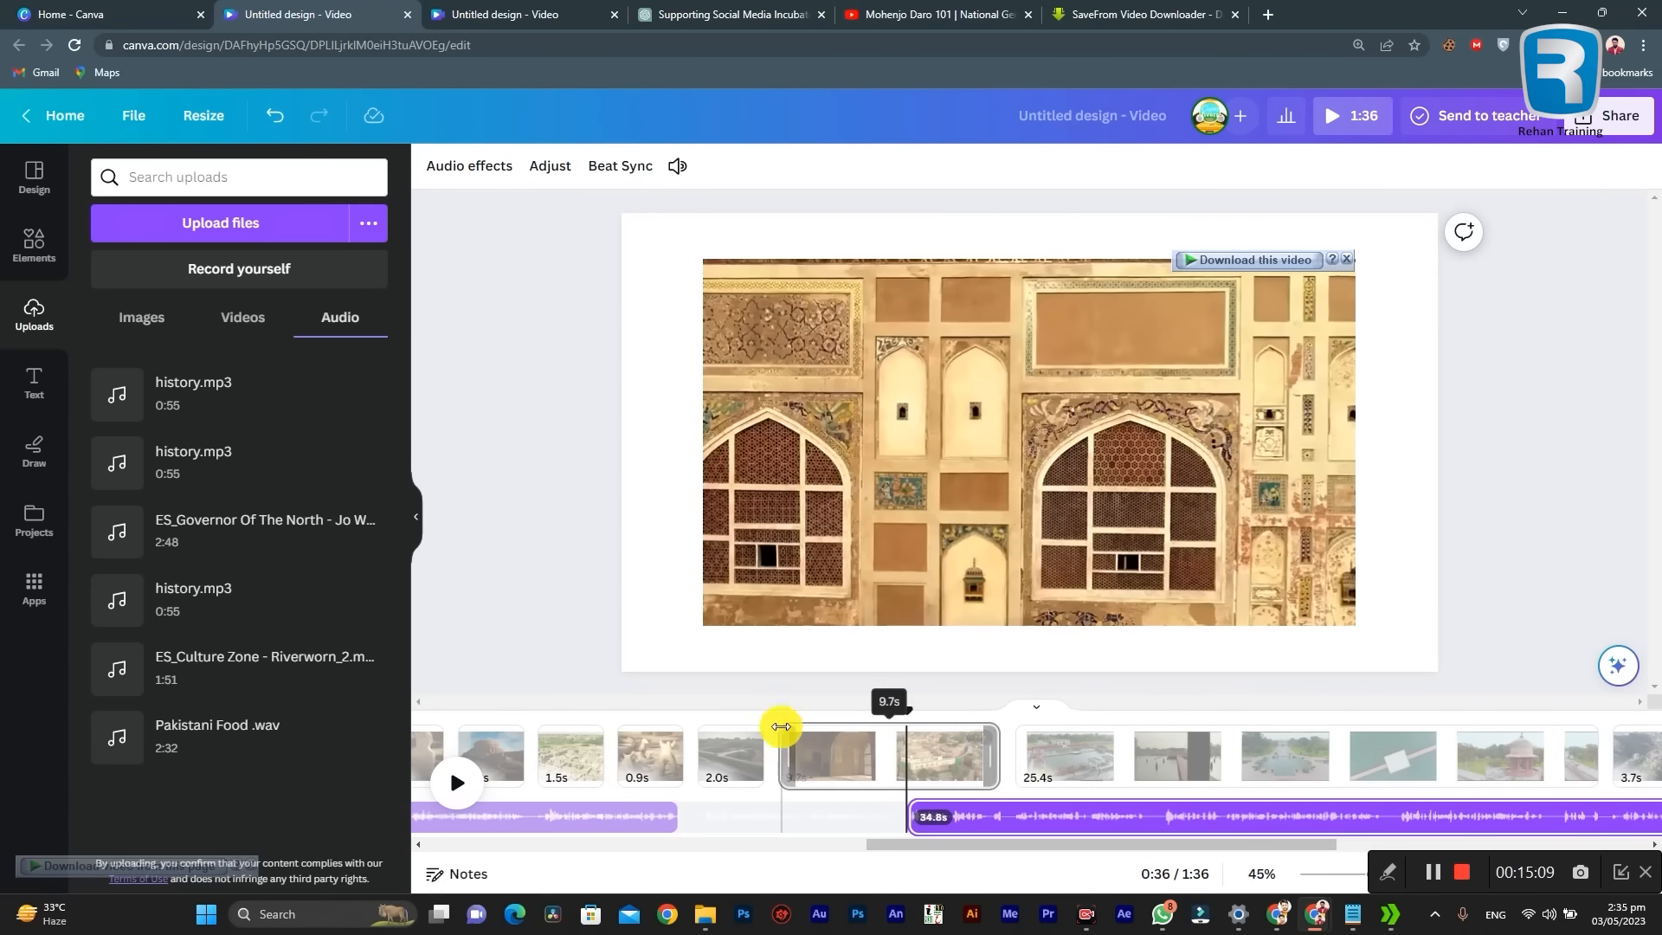
left_click(779, 728)
mouse_move(782, 705)
left_mouse_down()
mouse_move(735, 715)
mouse_move(789, 718)
left_mouse_up()
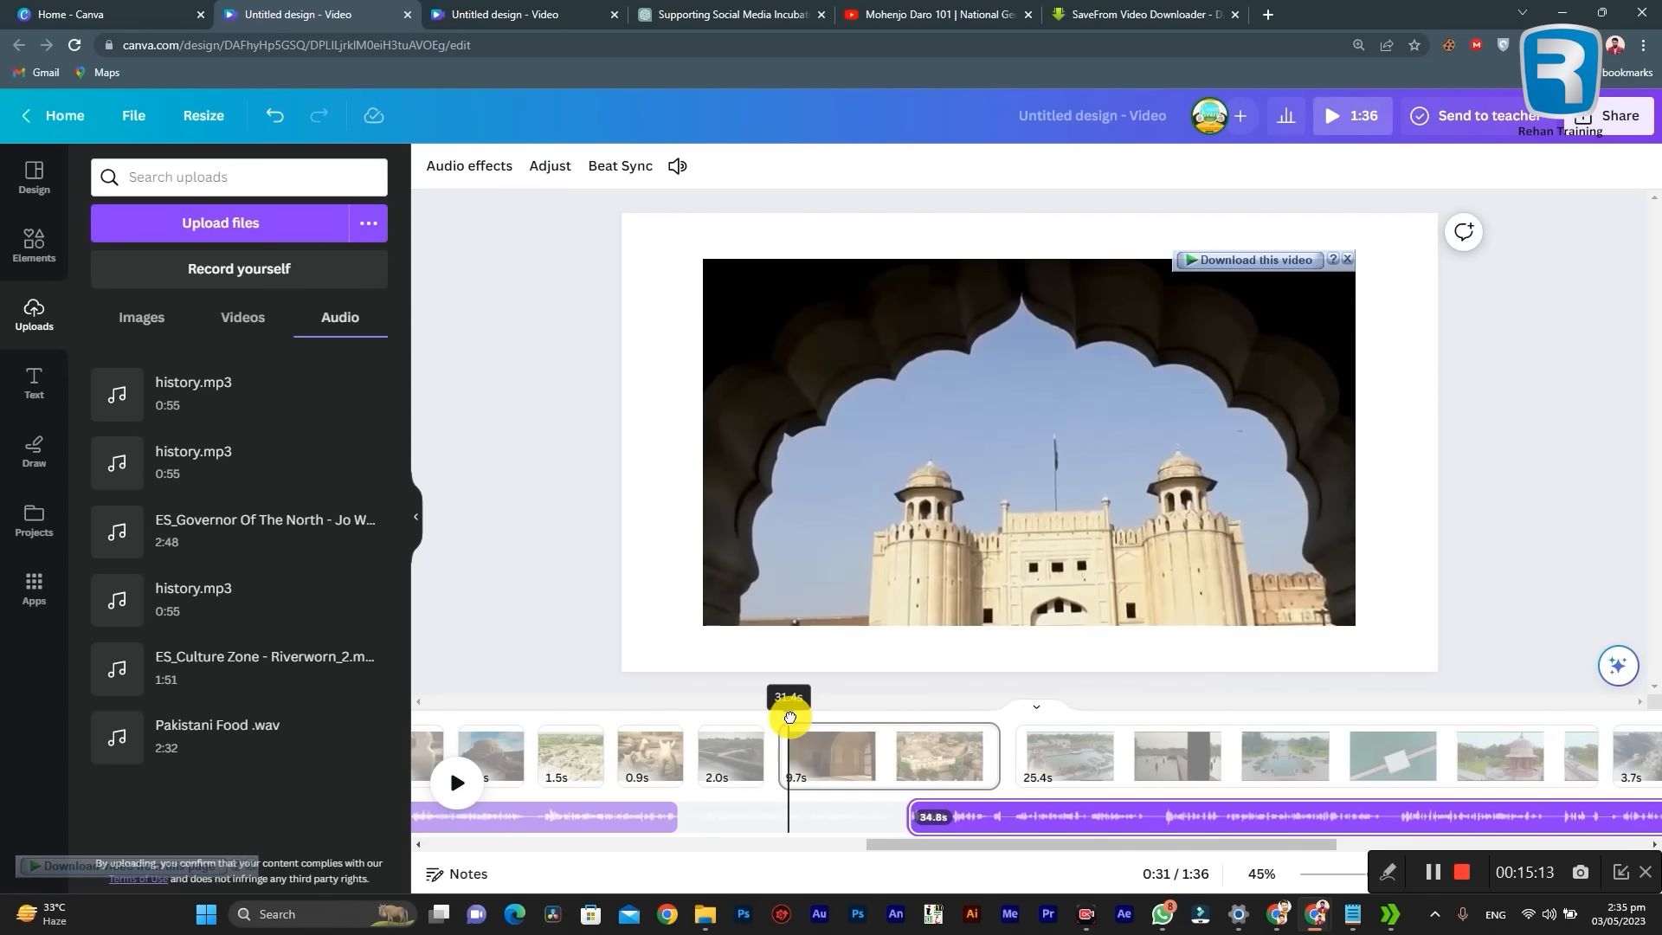
left_click_drag(1001, 820, 875, 819)
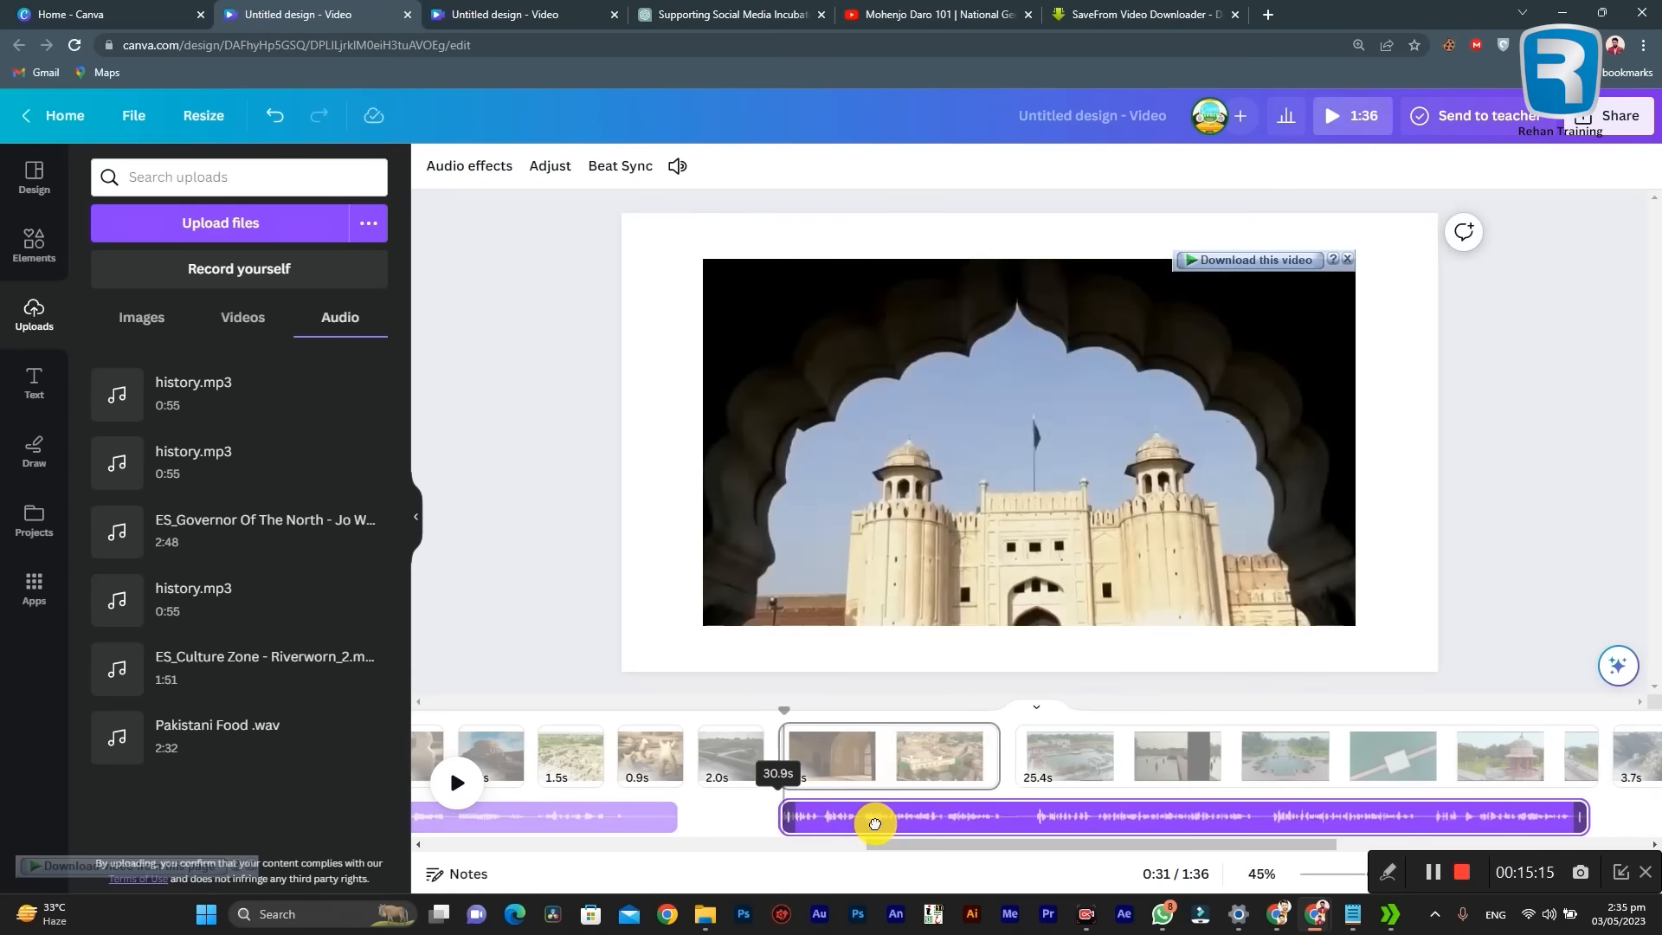
Step: Play the third narration part over the fort clip and split the audio at 0:34
left_click(724, 756)
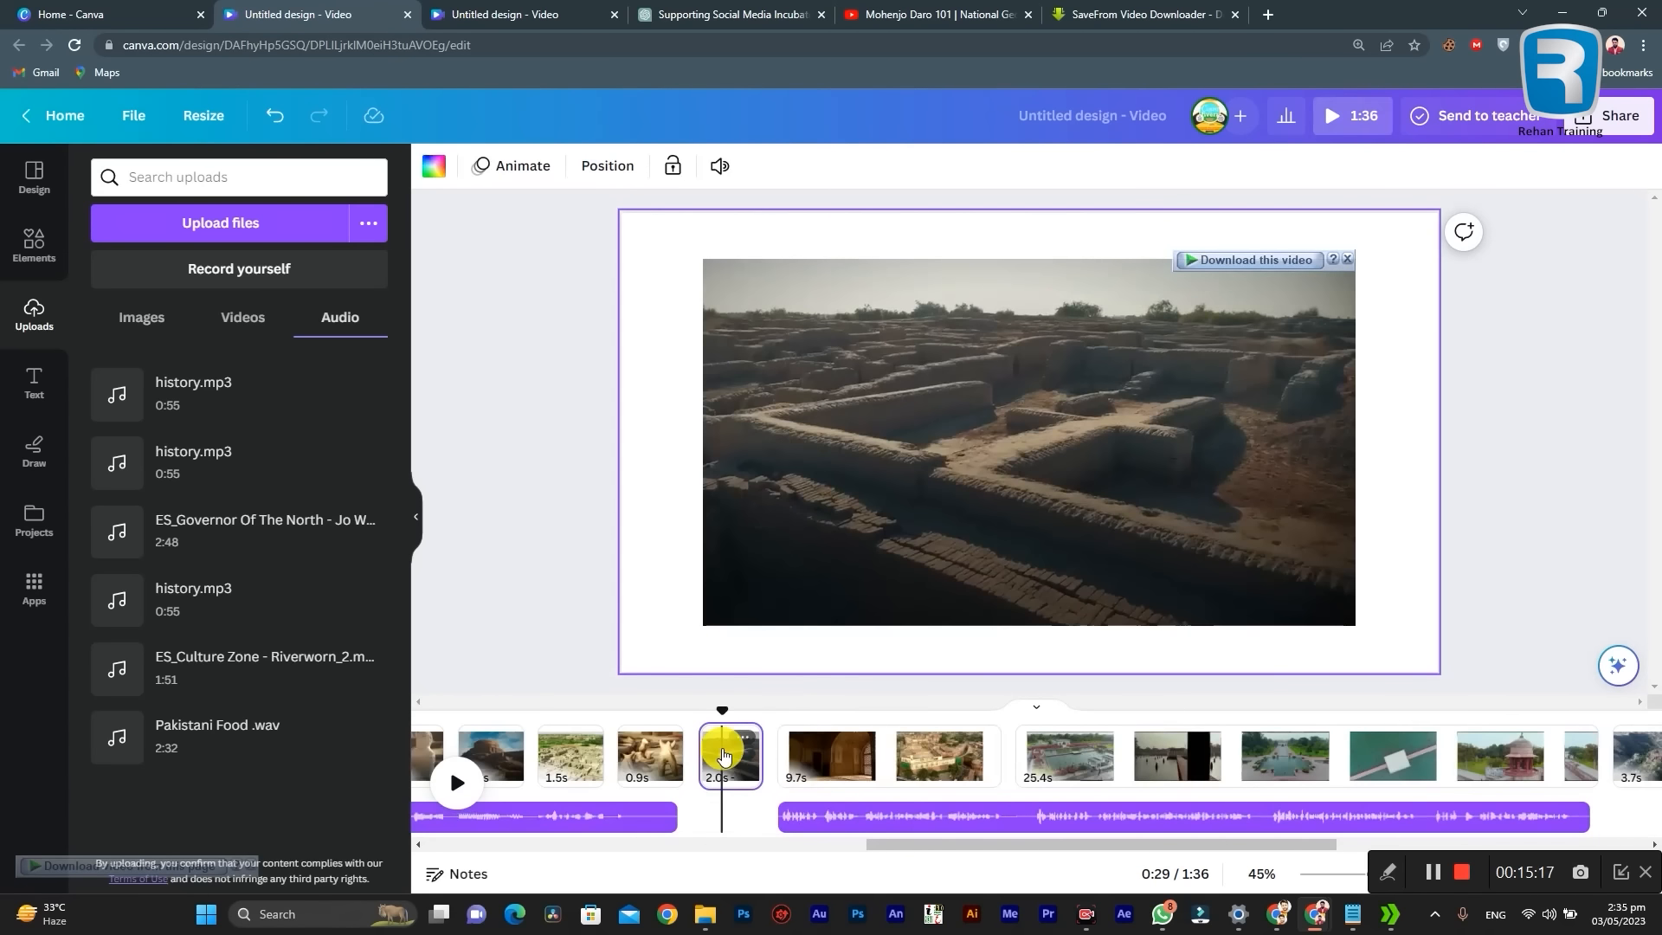
key("space")
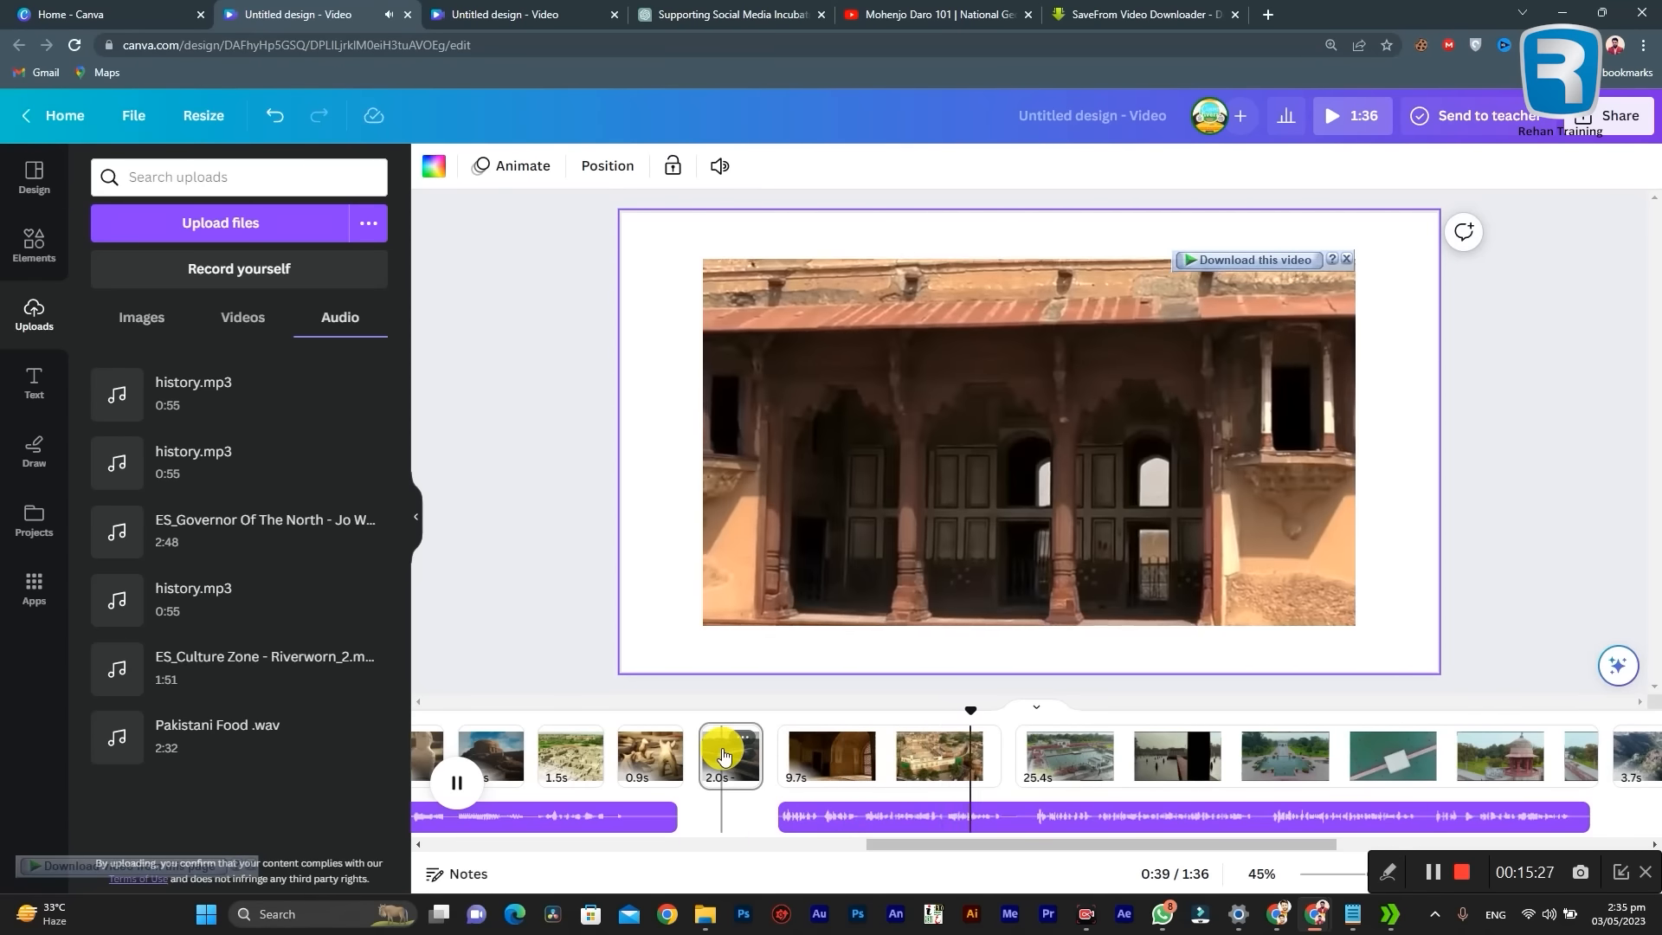
left_click(847, 760)
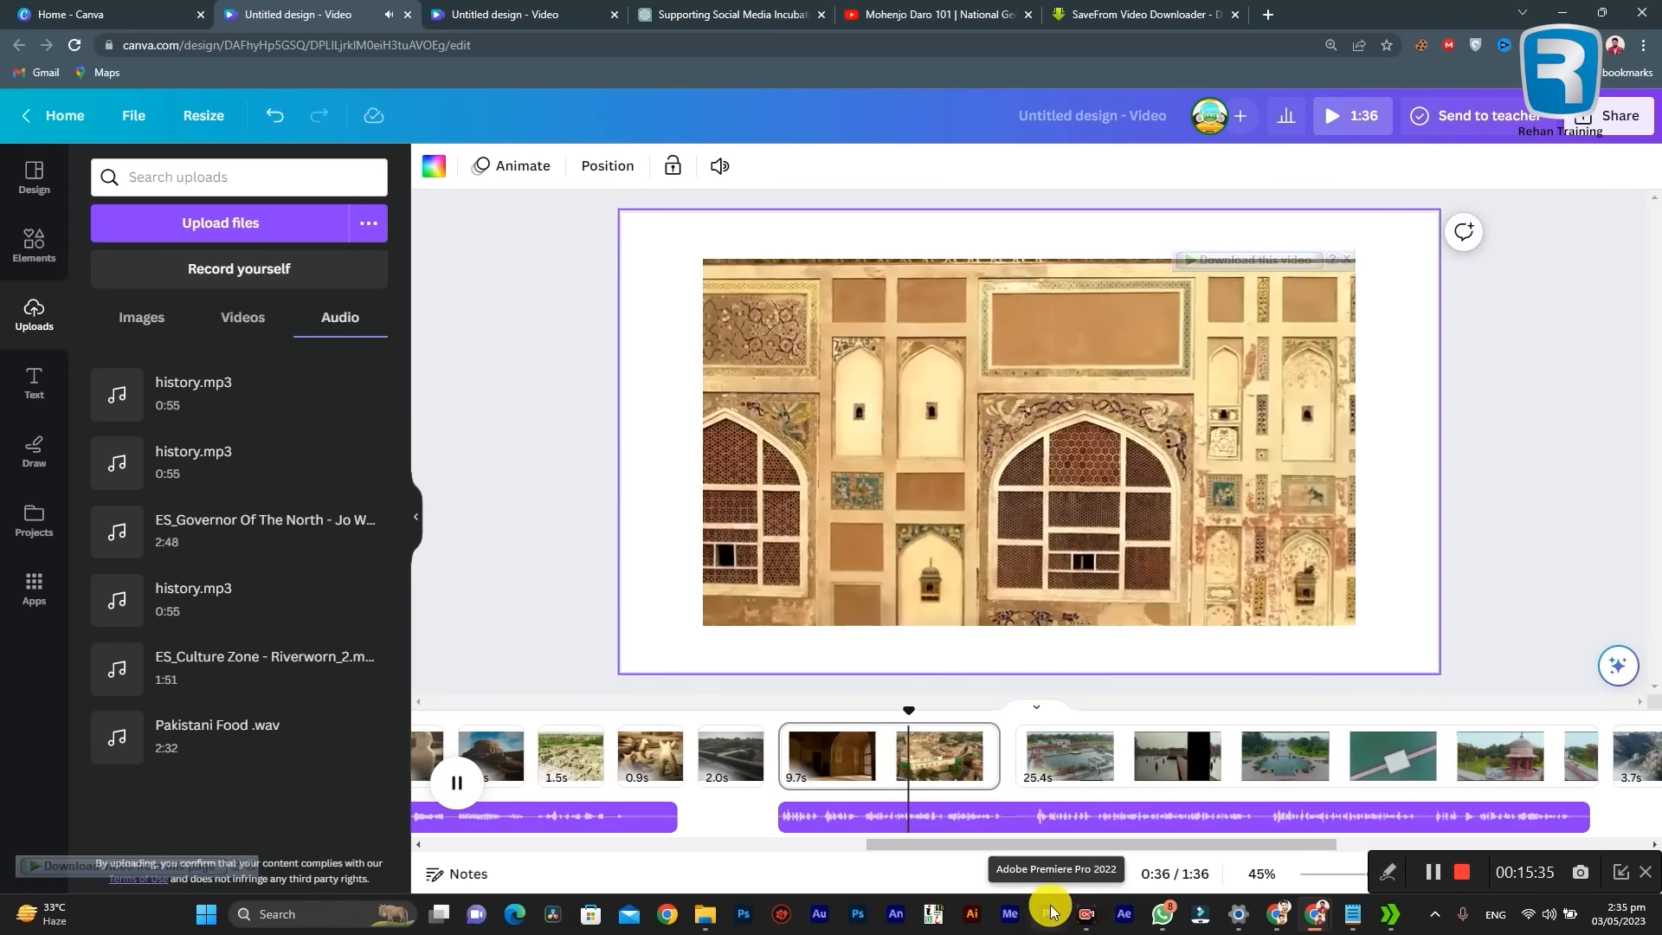
left_click(865, 818)
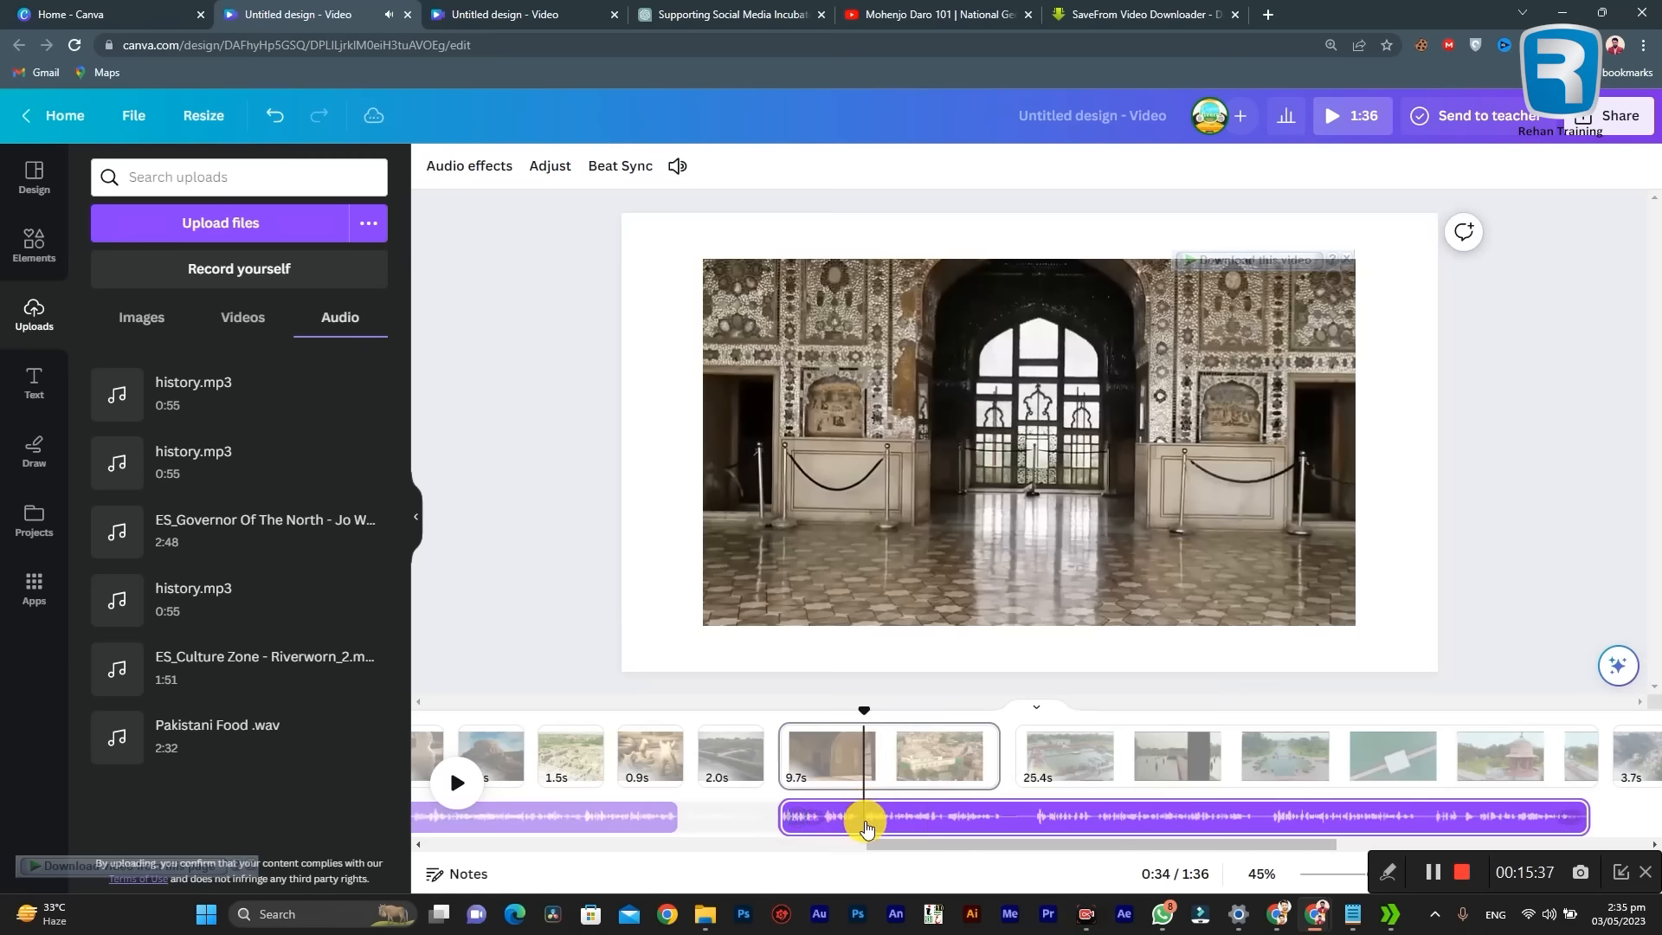
right_click(864, 821)
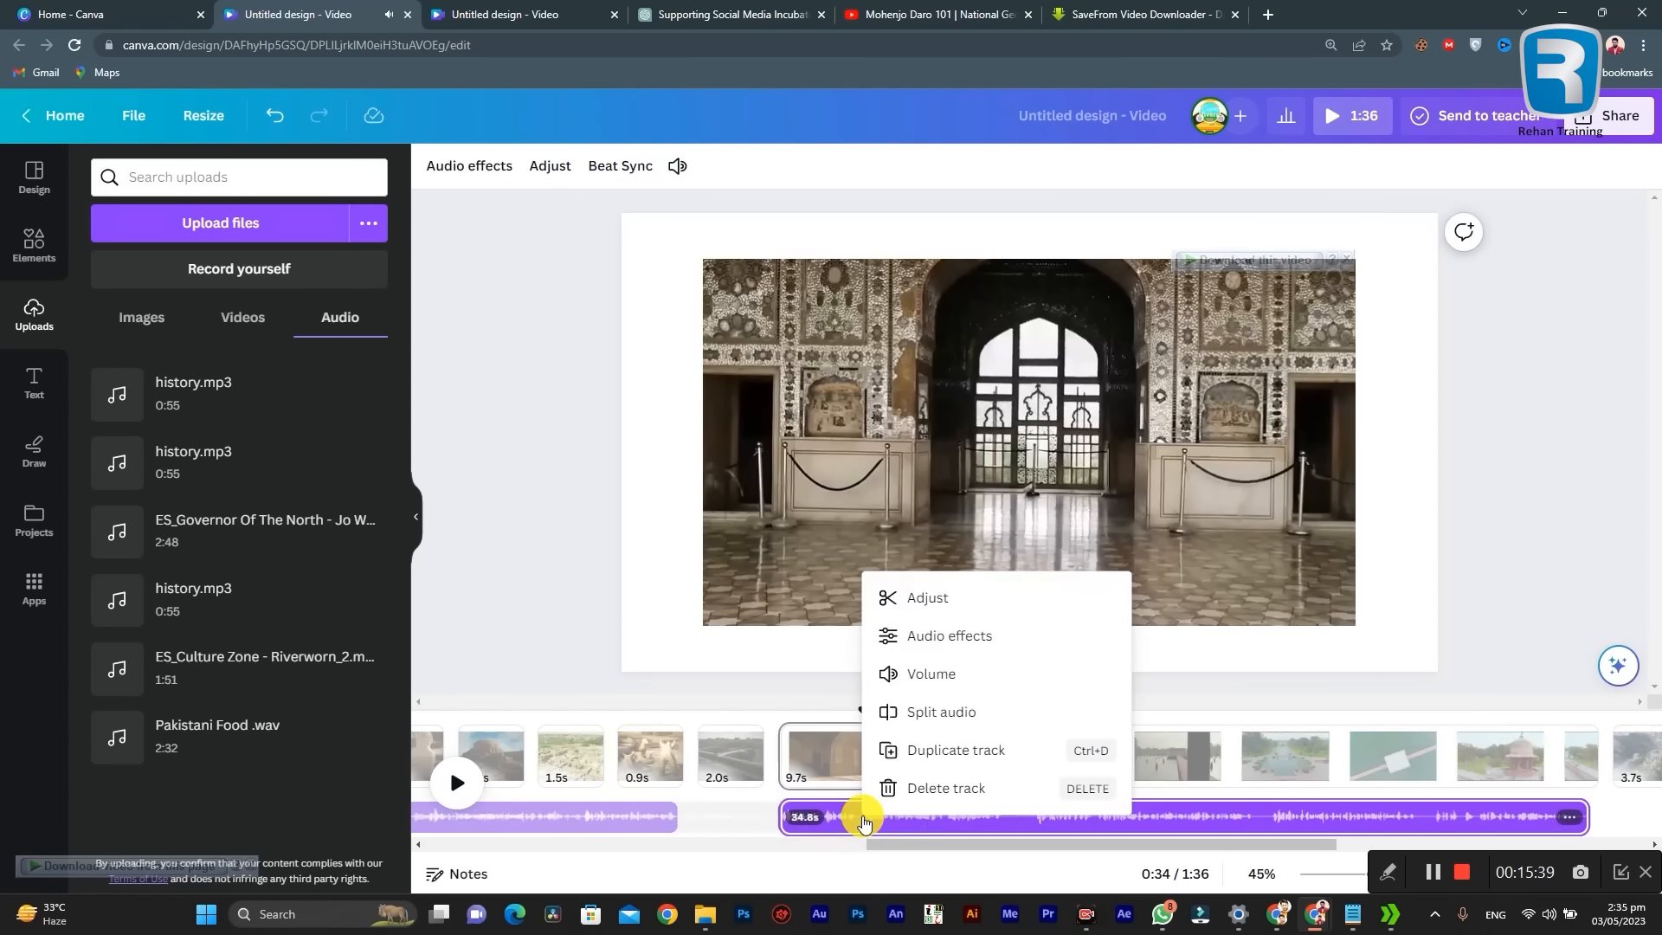
left_click(928, 717)
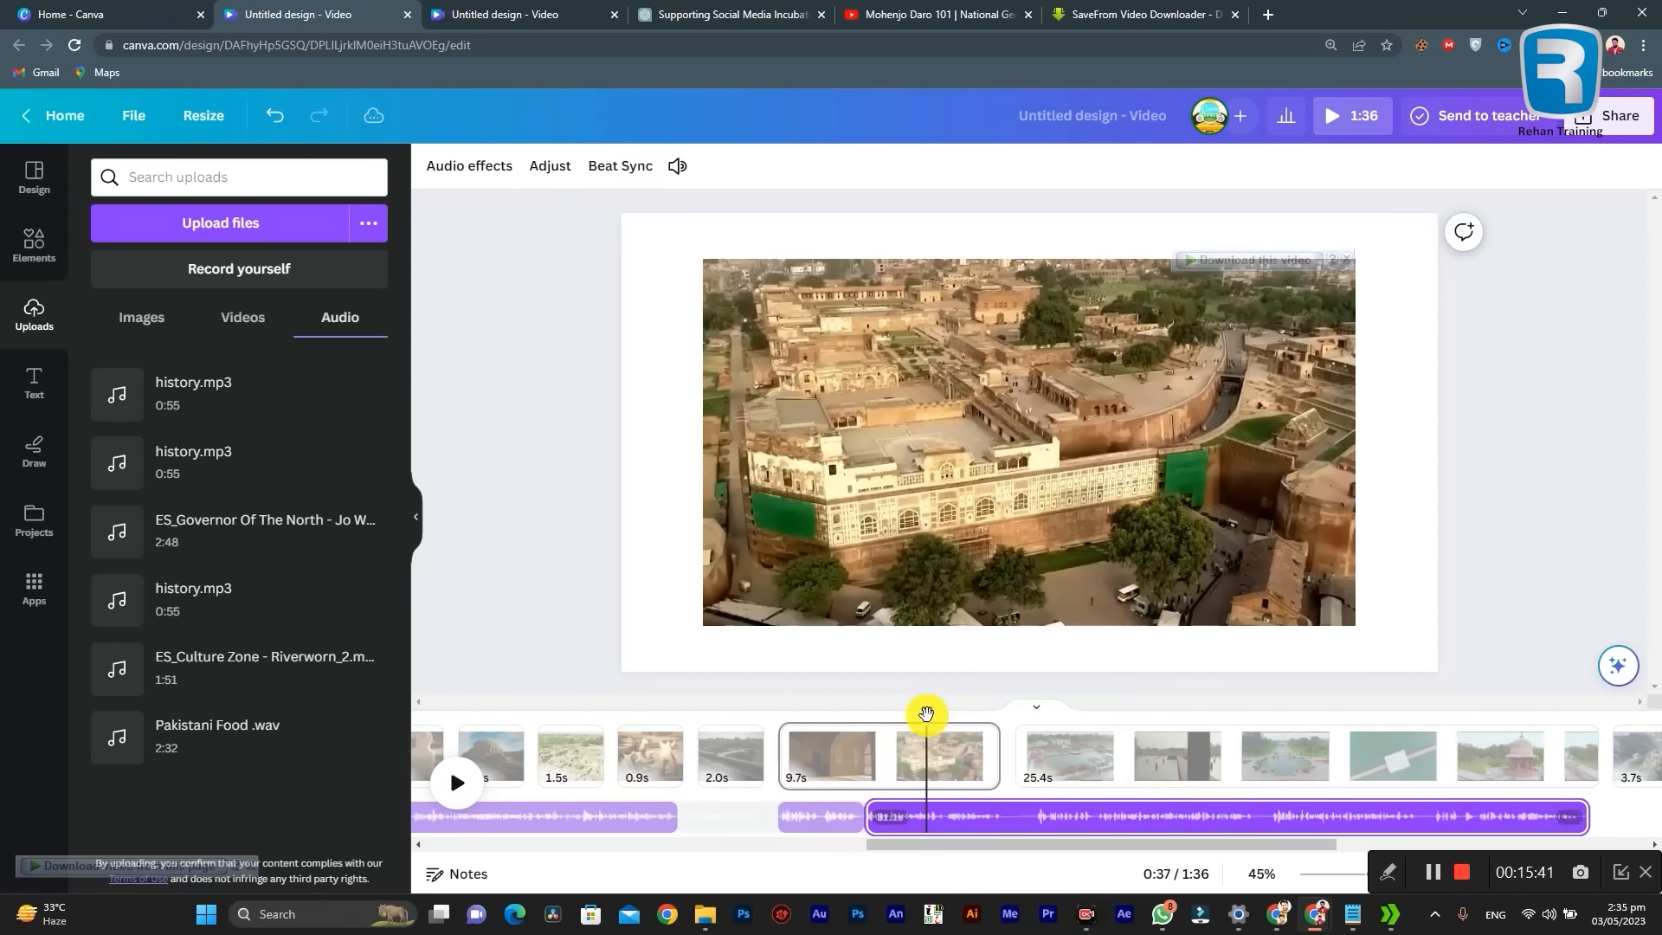
Step: Move the remaining narration to the start of the Shalimar Gardens clip on page 19, at 0:40, and play it
left_click_drag(931, 821, 1070, 832)
left_click(952, 817)
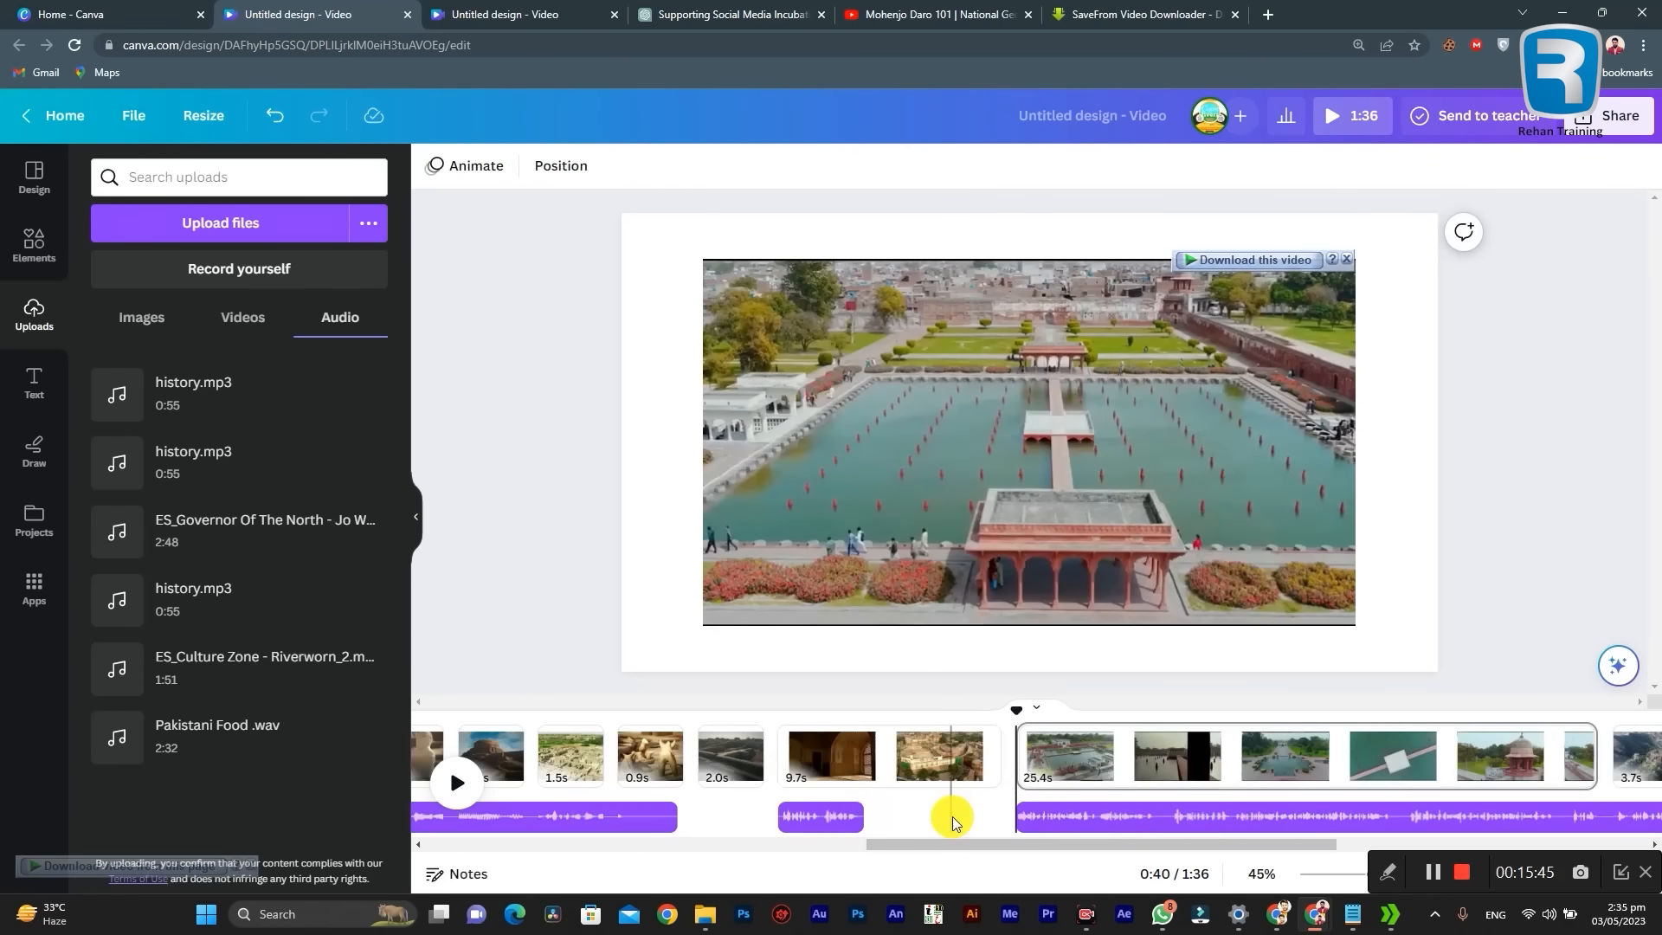
key("space")
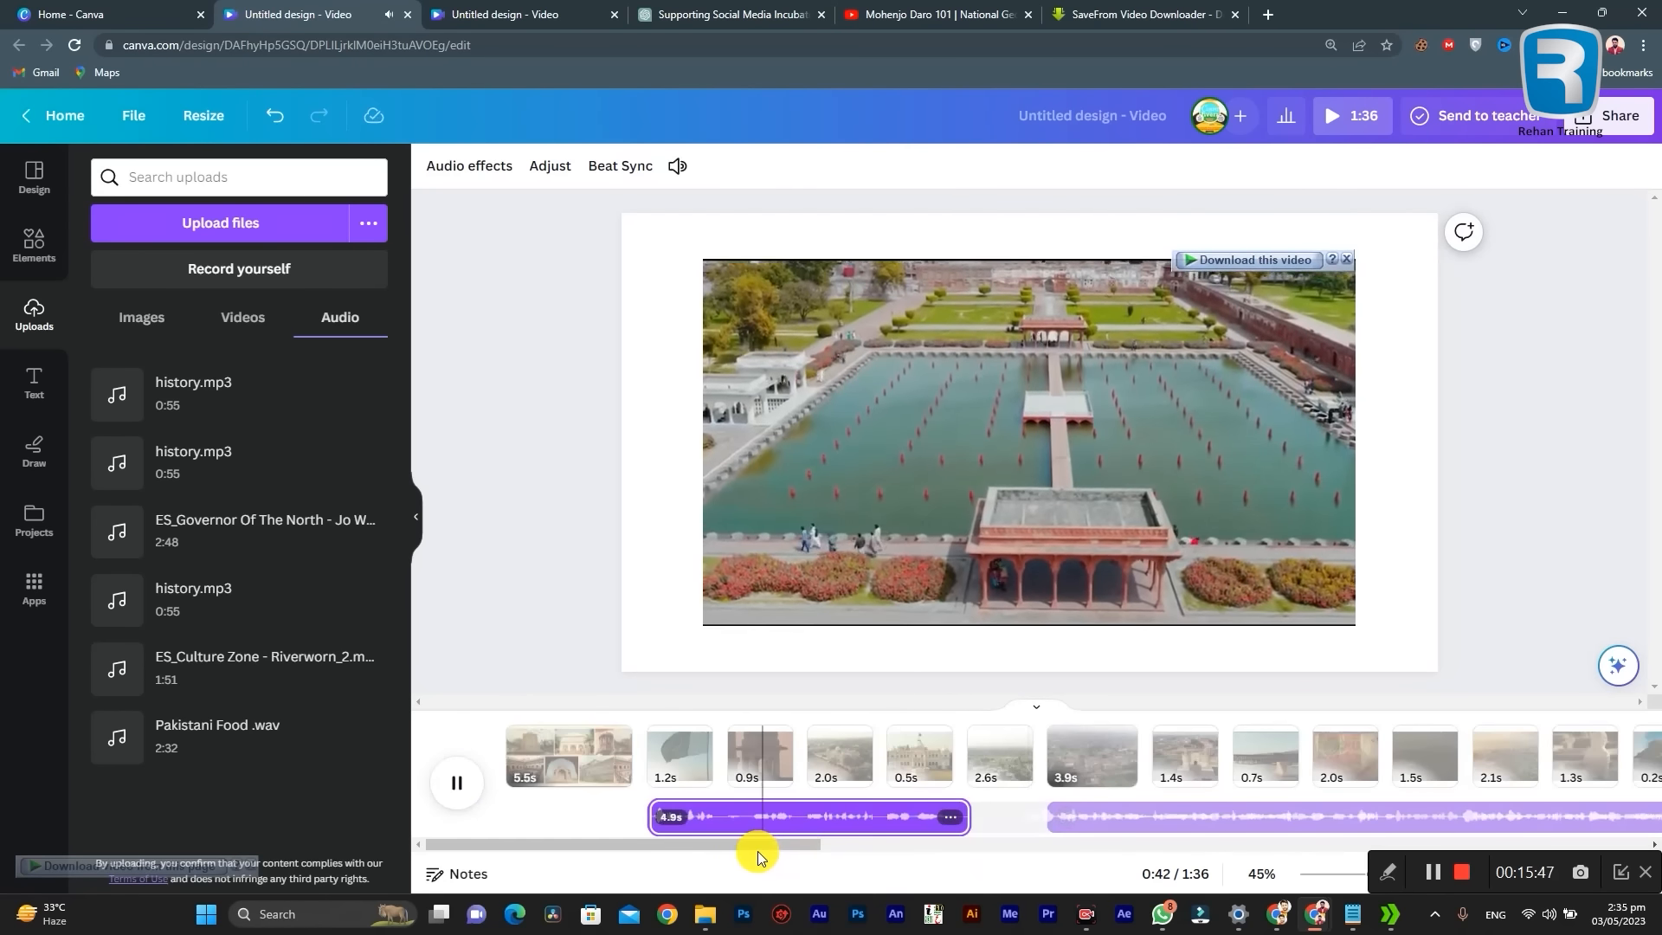
left_click_drag(744, 844, 700, 840)
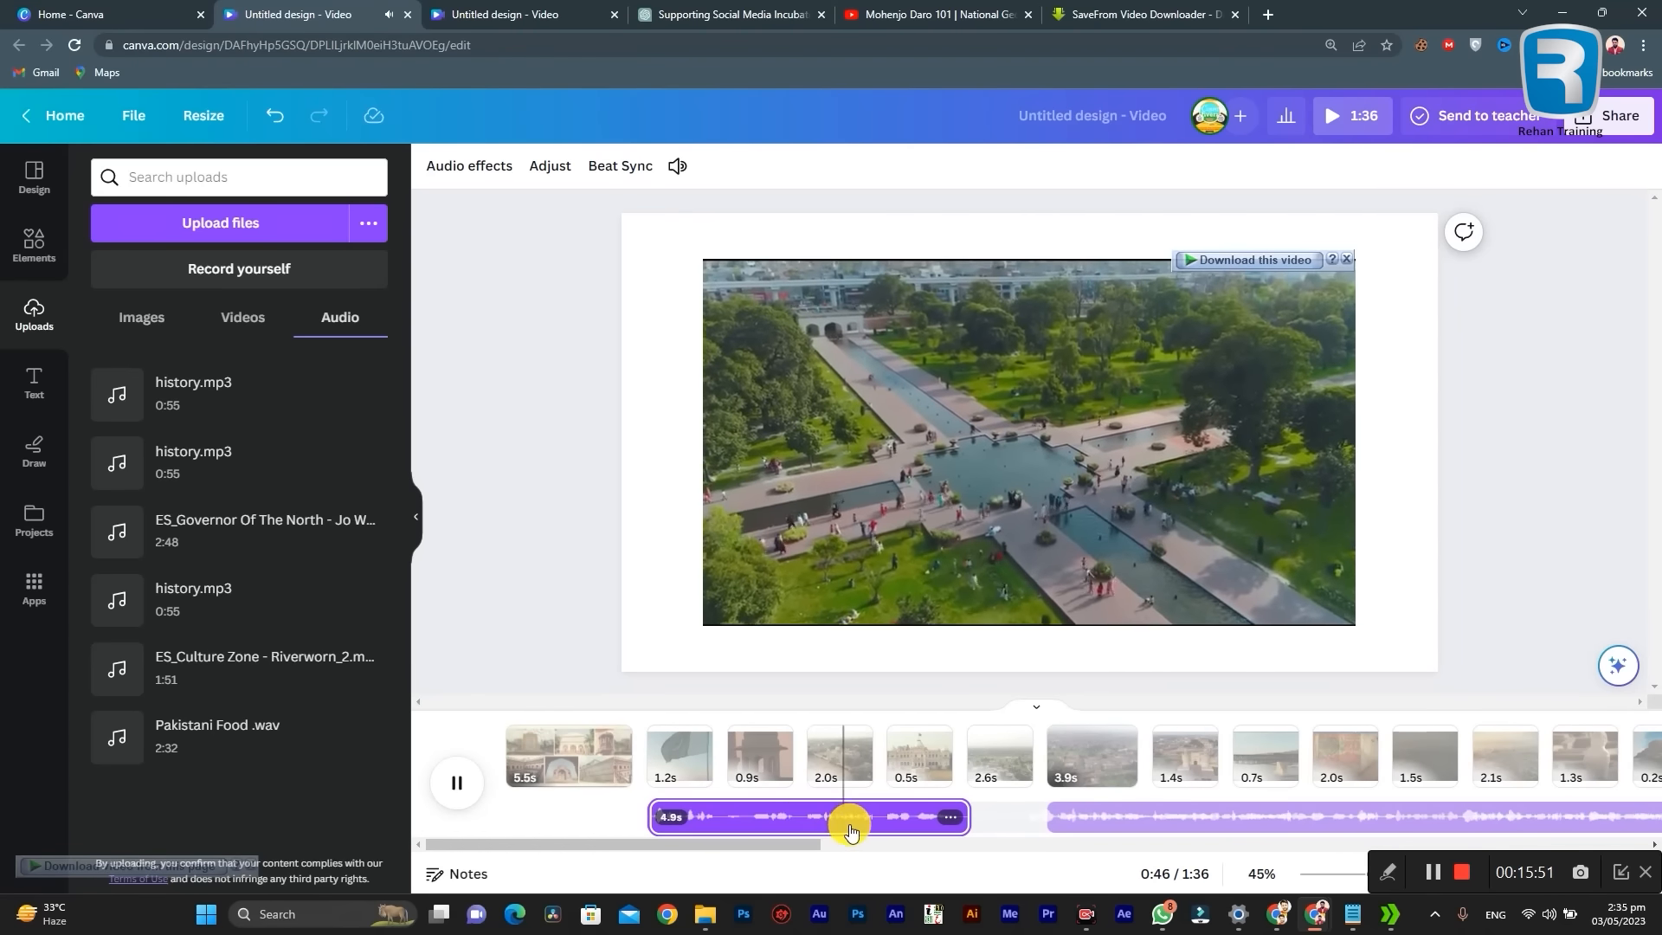
left_click(740, 824)
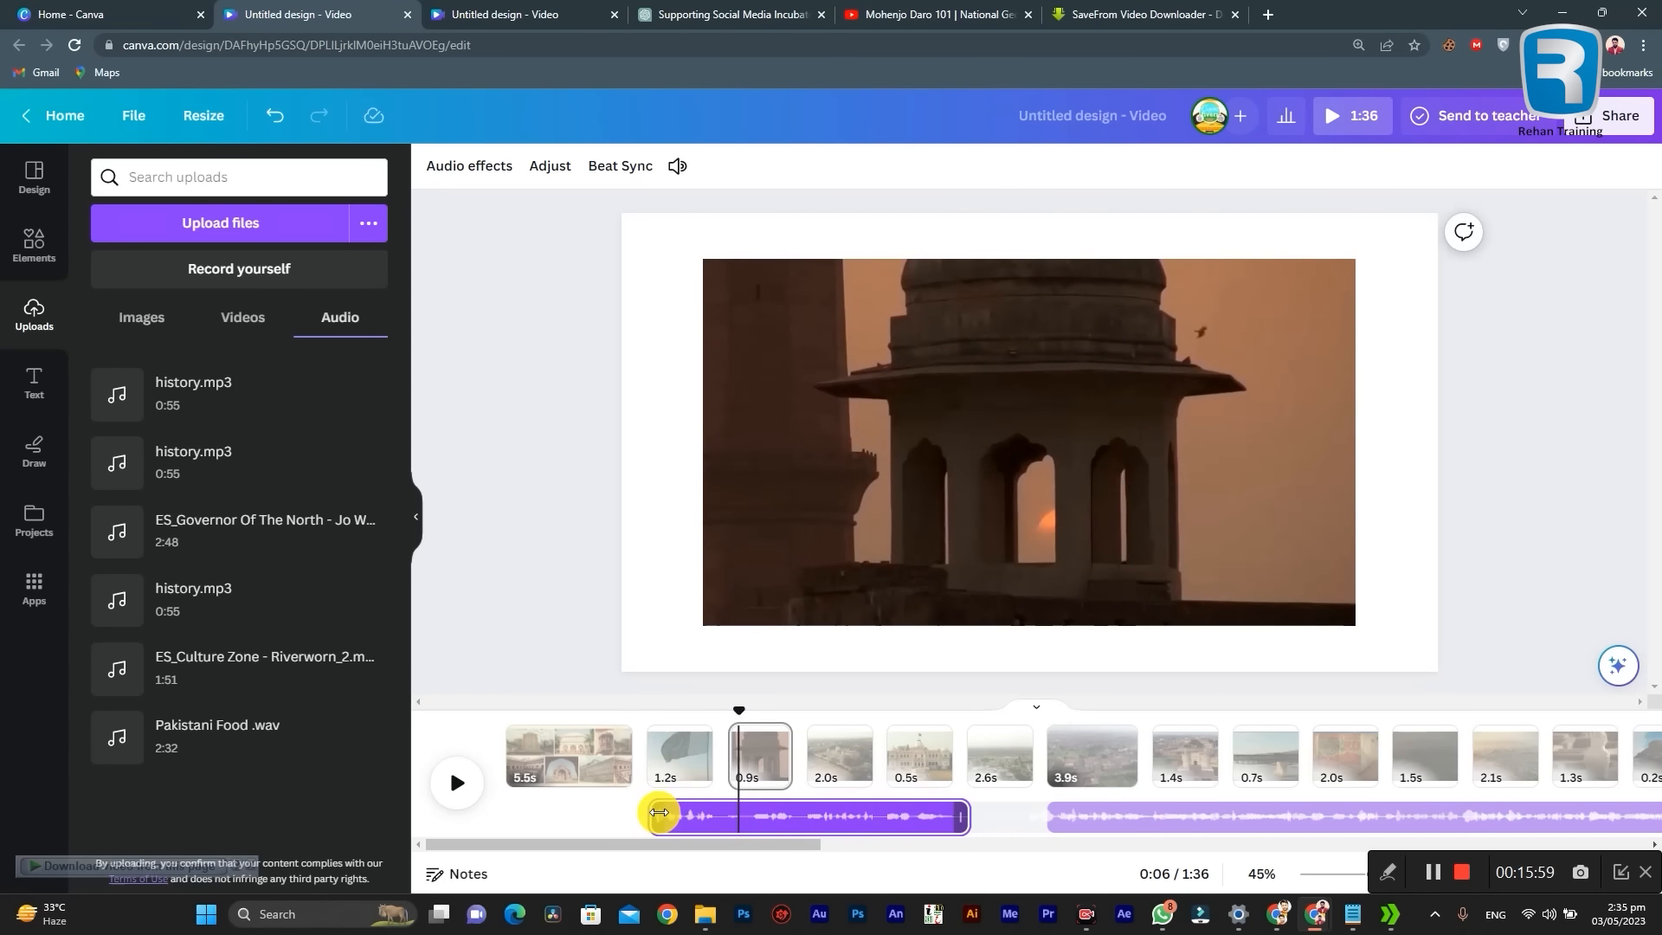
left_click_drag(751, 851, 1164, 855)
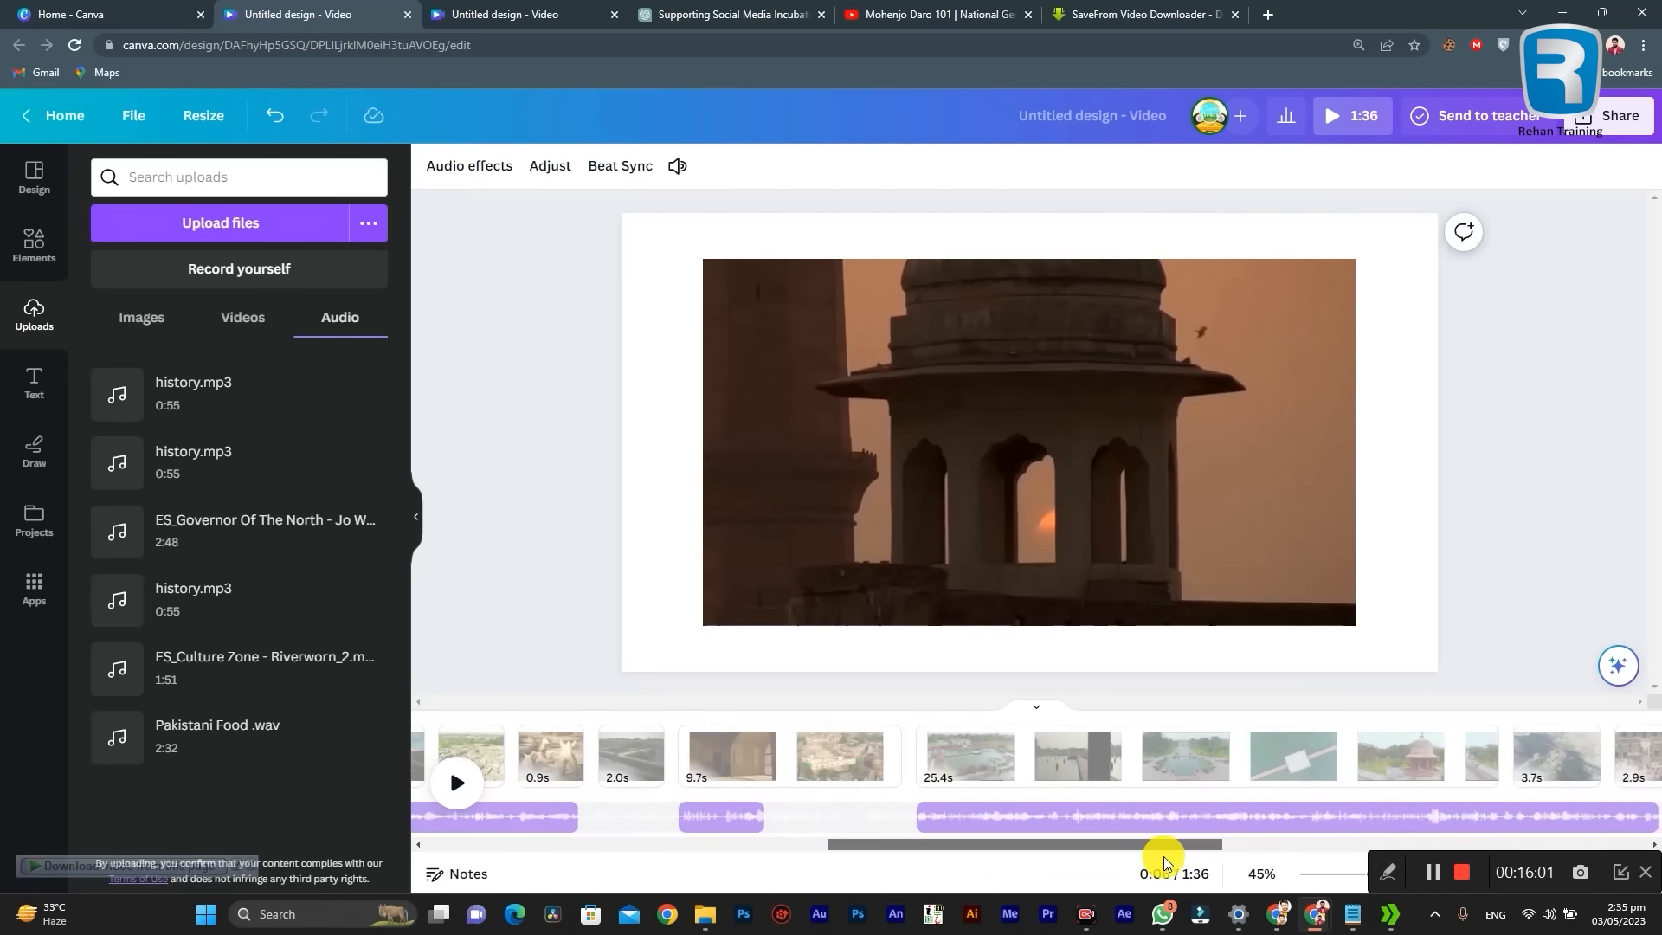
Step: Play the narration over the gardens clip on page 19 and split the audio at 0:47
left_click(952, 818)
key("space")
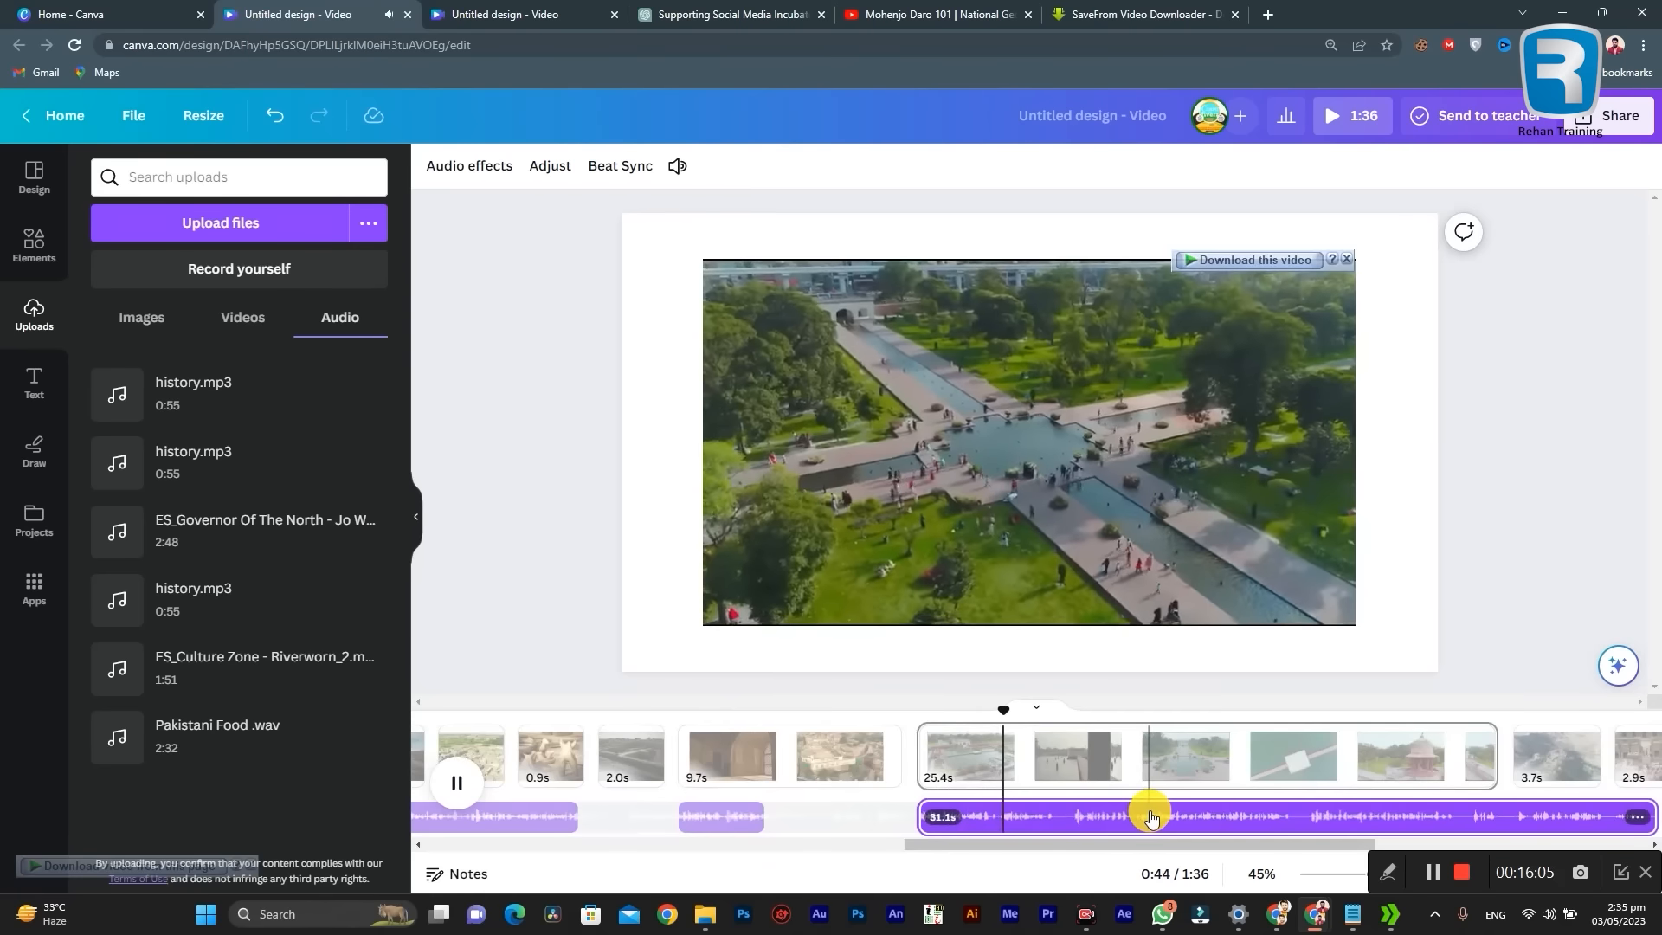
key("space")
left_click(1062, 819)
right_click(1062, 818)
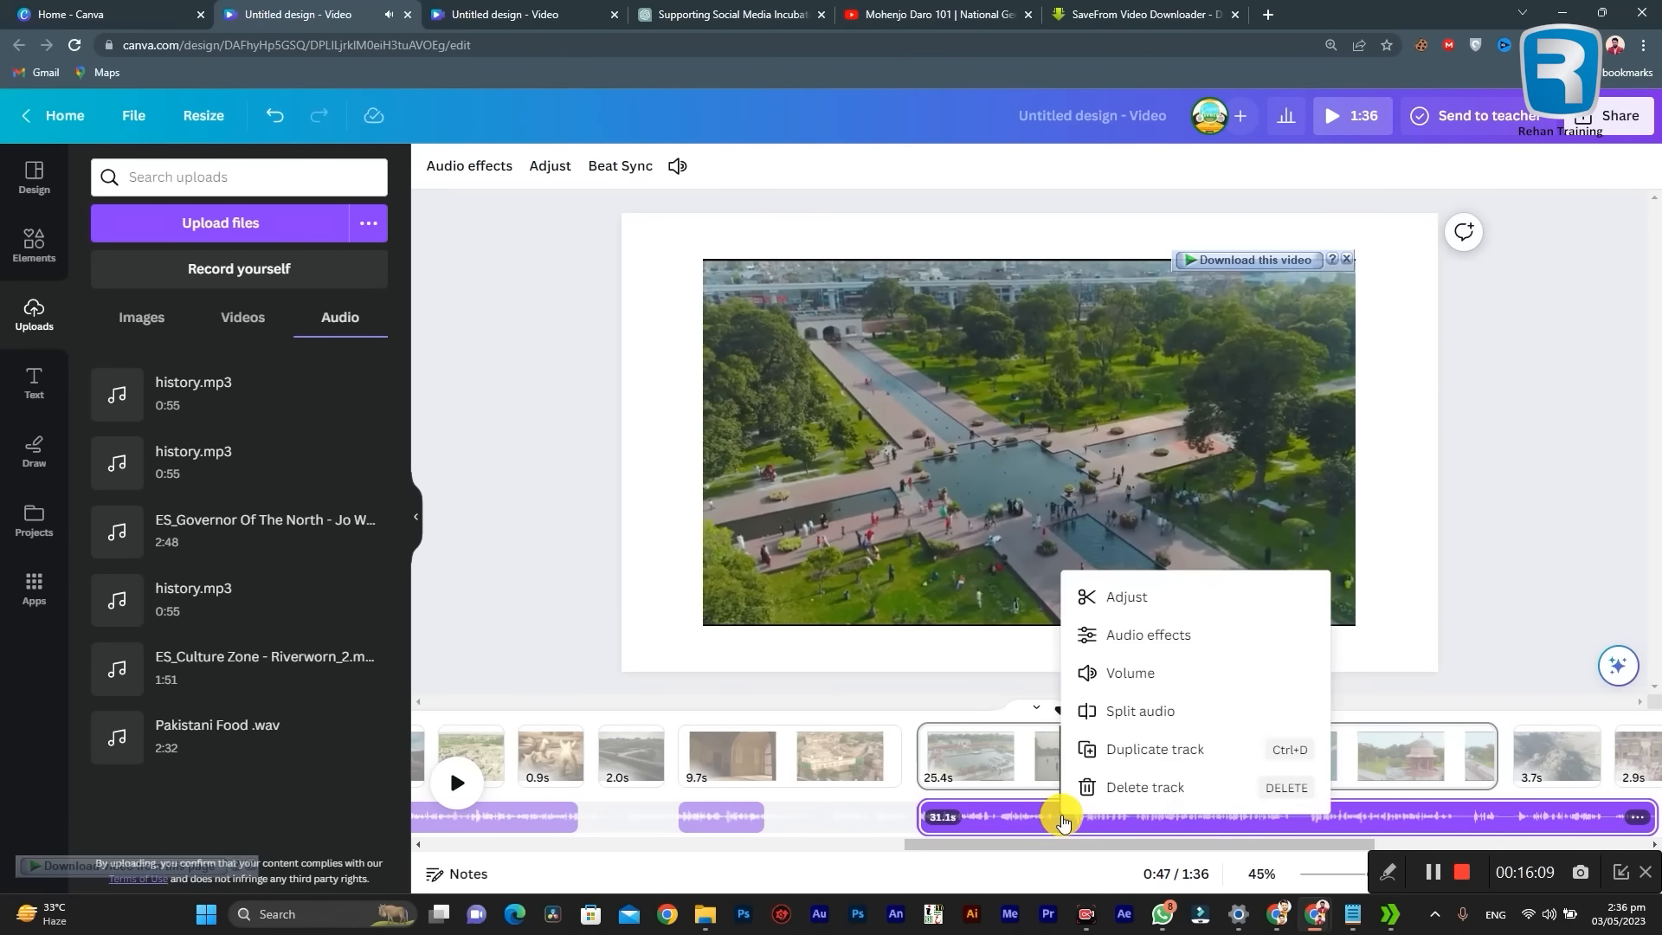
left_click(1124, 709)
Step: Move the narration remaining after the gardens part to about 1:05, near the end of page 19
left_click(1078, 819)
left_click_drag(1041, 843, 1117, 844)
left_click_drag(887, 814, 1151, 801)
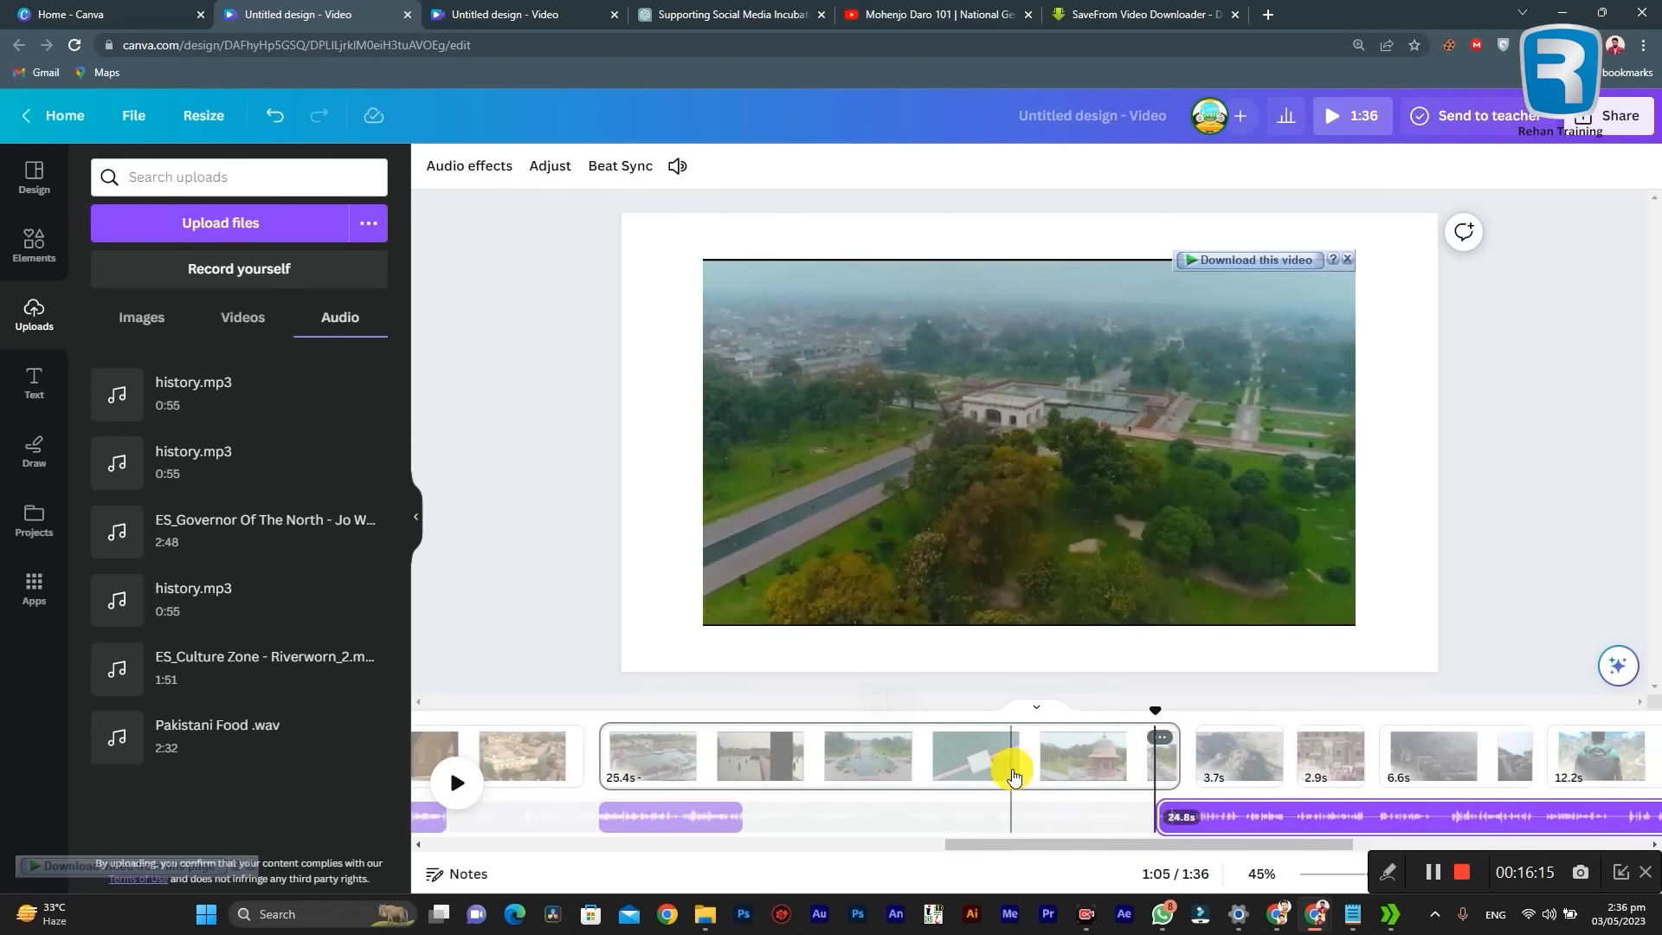
left_click(1129, 771)
left_click(1133, 765)
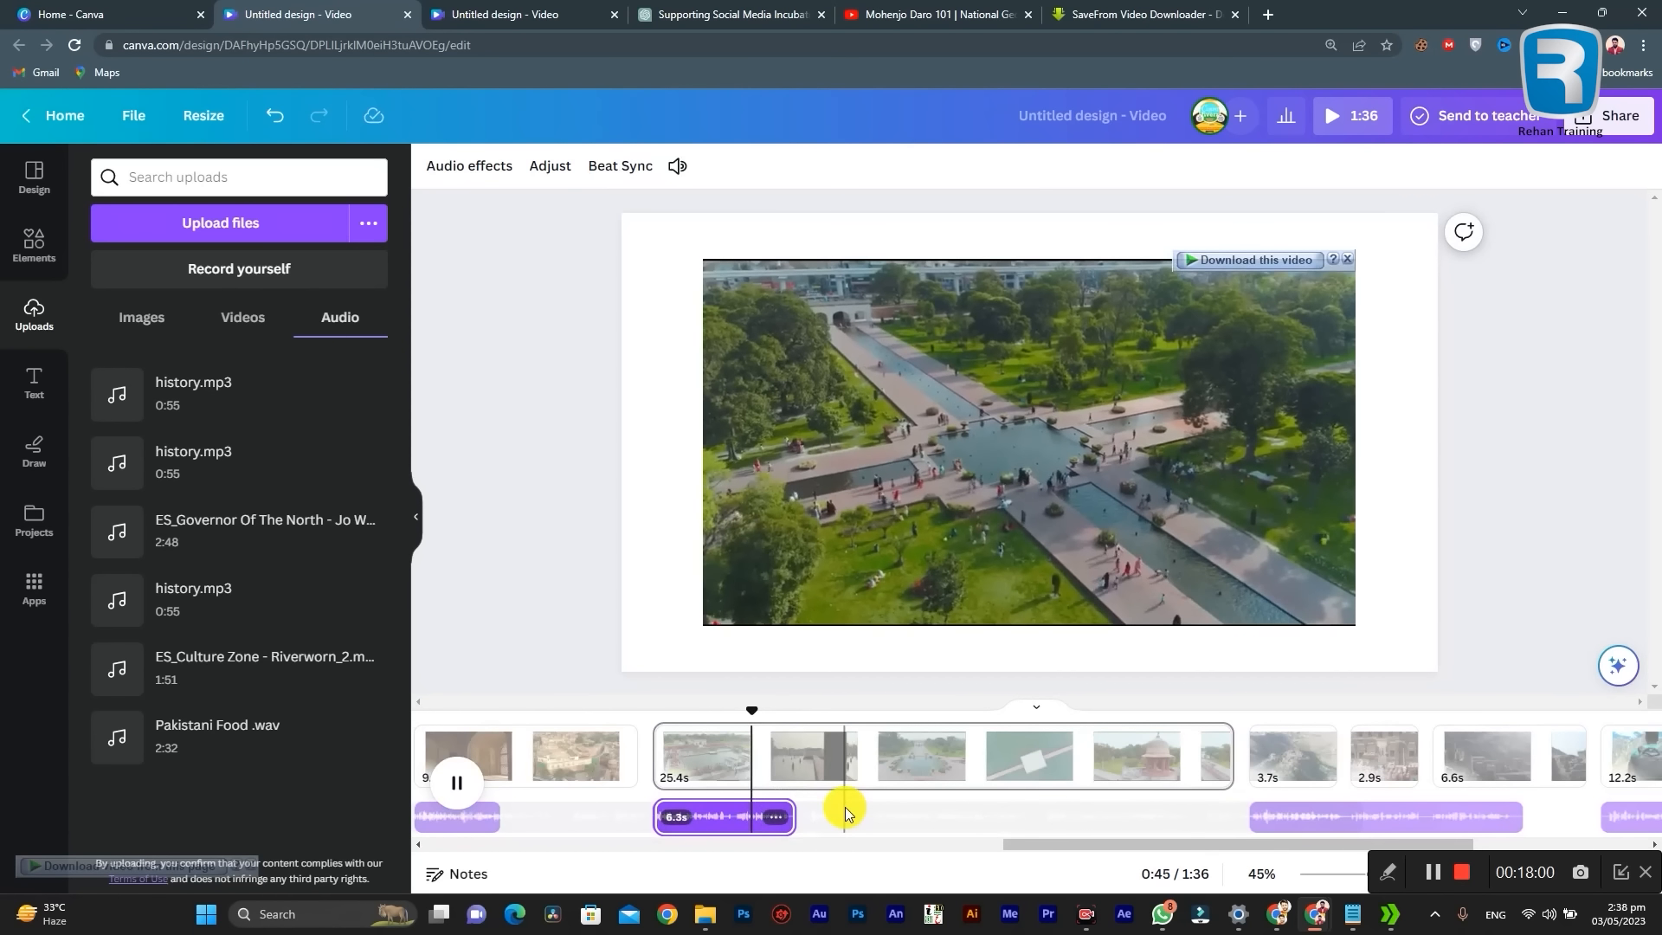
Step: Split the 25.4-second gardens clip on page 19 at 0:50, where the tree-lined fountain shot begins
left_click(860, 807)
left_click(891, 771)
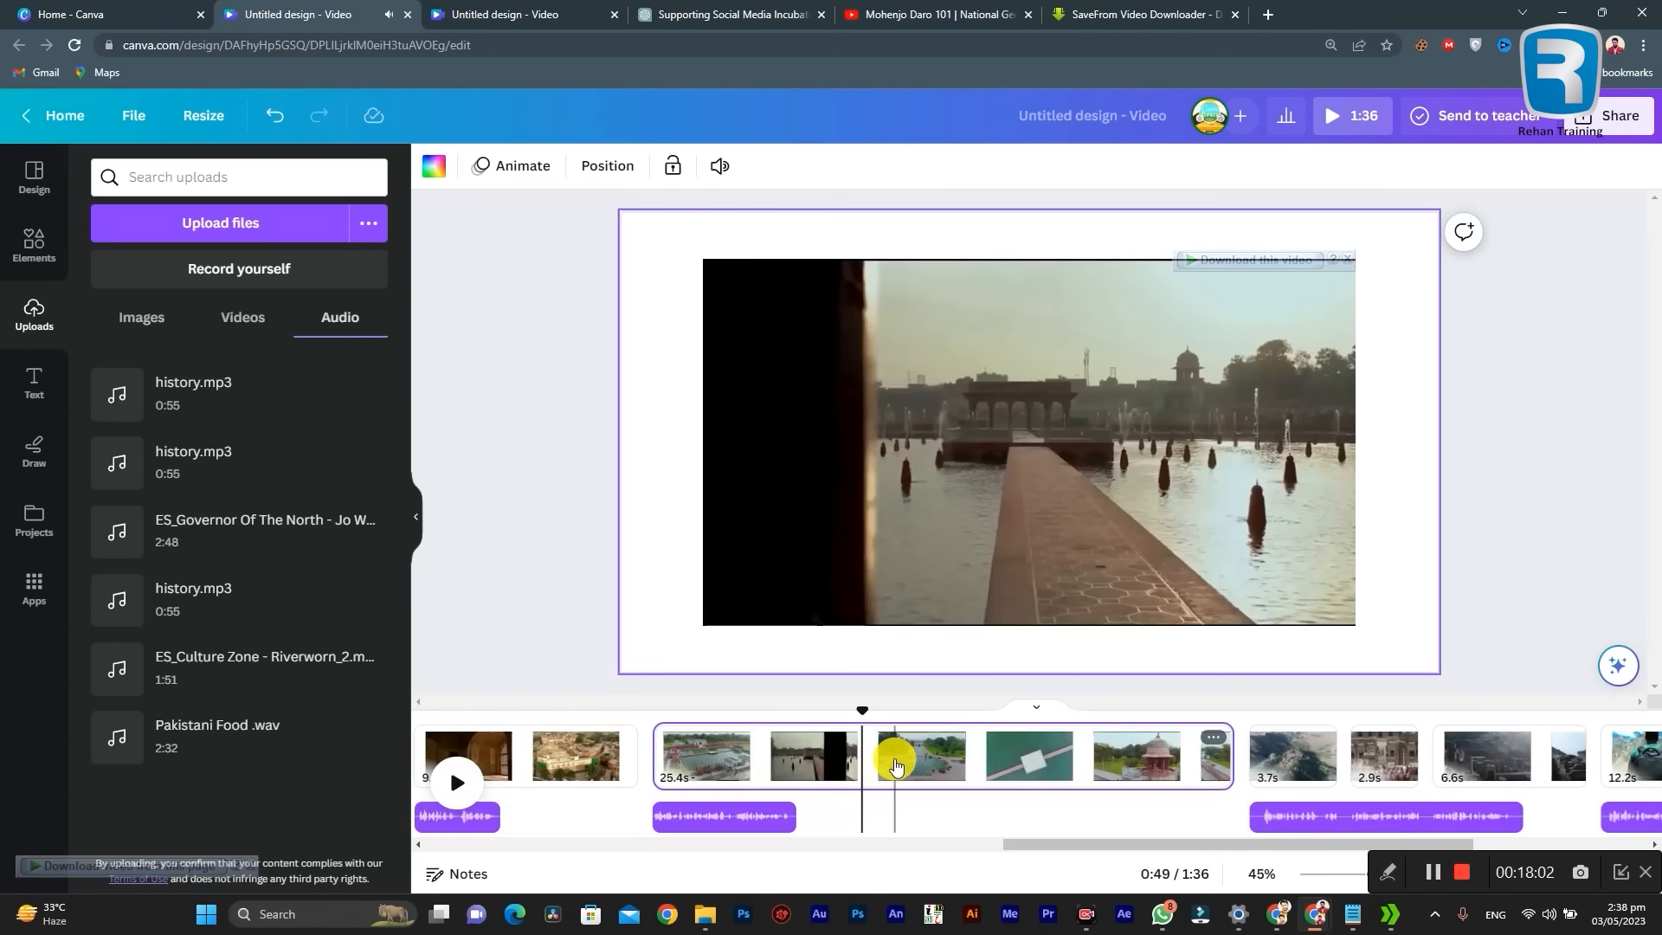
mouse_move(871, 718)
left_mouse_down()
mouse_move(1200, 746)
mouse_move(863, 730)
mouse_move(792, 749)
mouse_move(874, 740)
left_mouse_up()
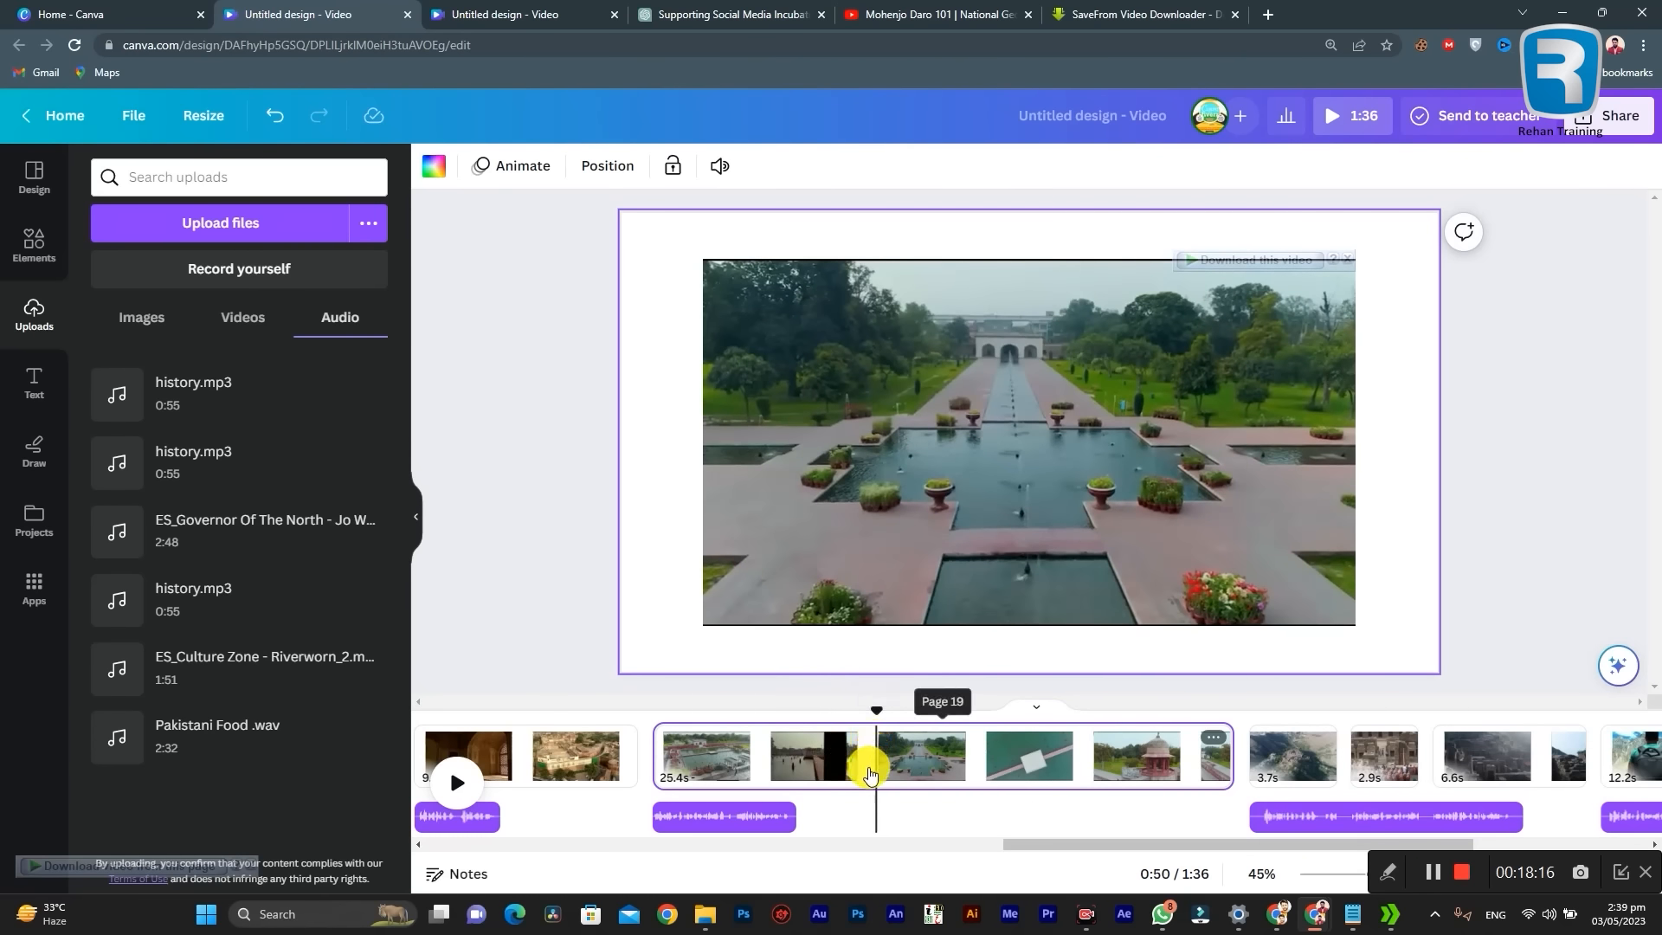
right_click(876, 774)
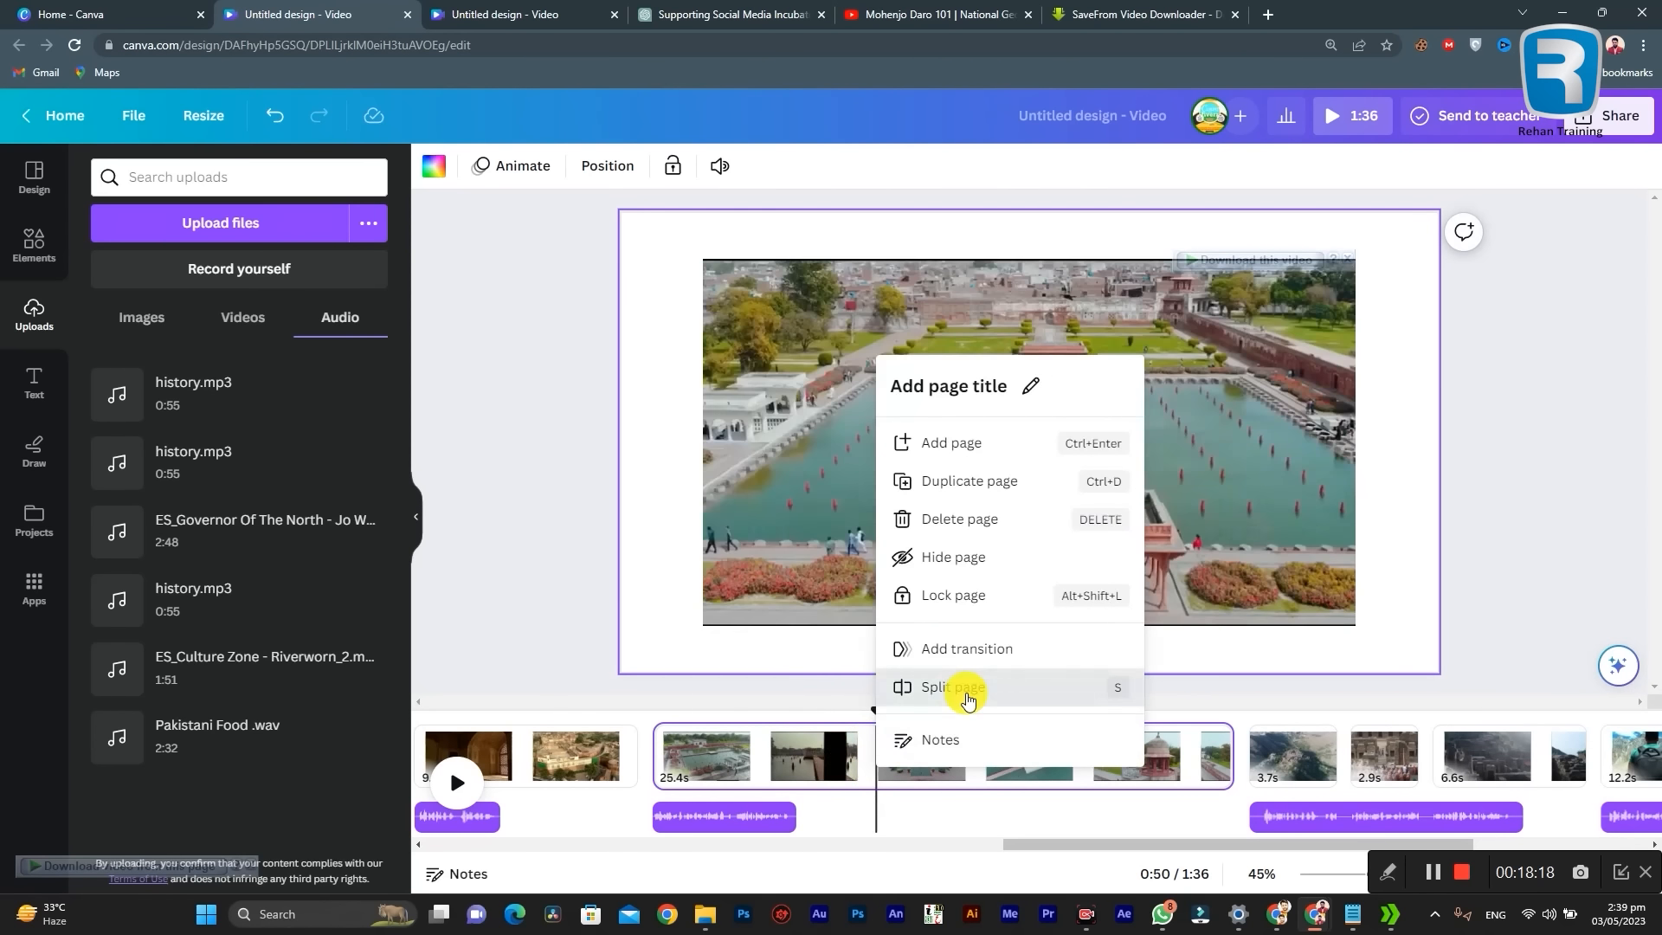
left_click(963, 687)
left_click_drag(876, 708, 1188, 731)
right_click(1139, 767)
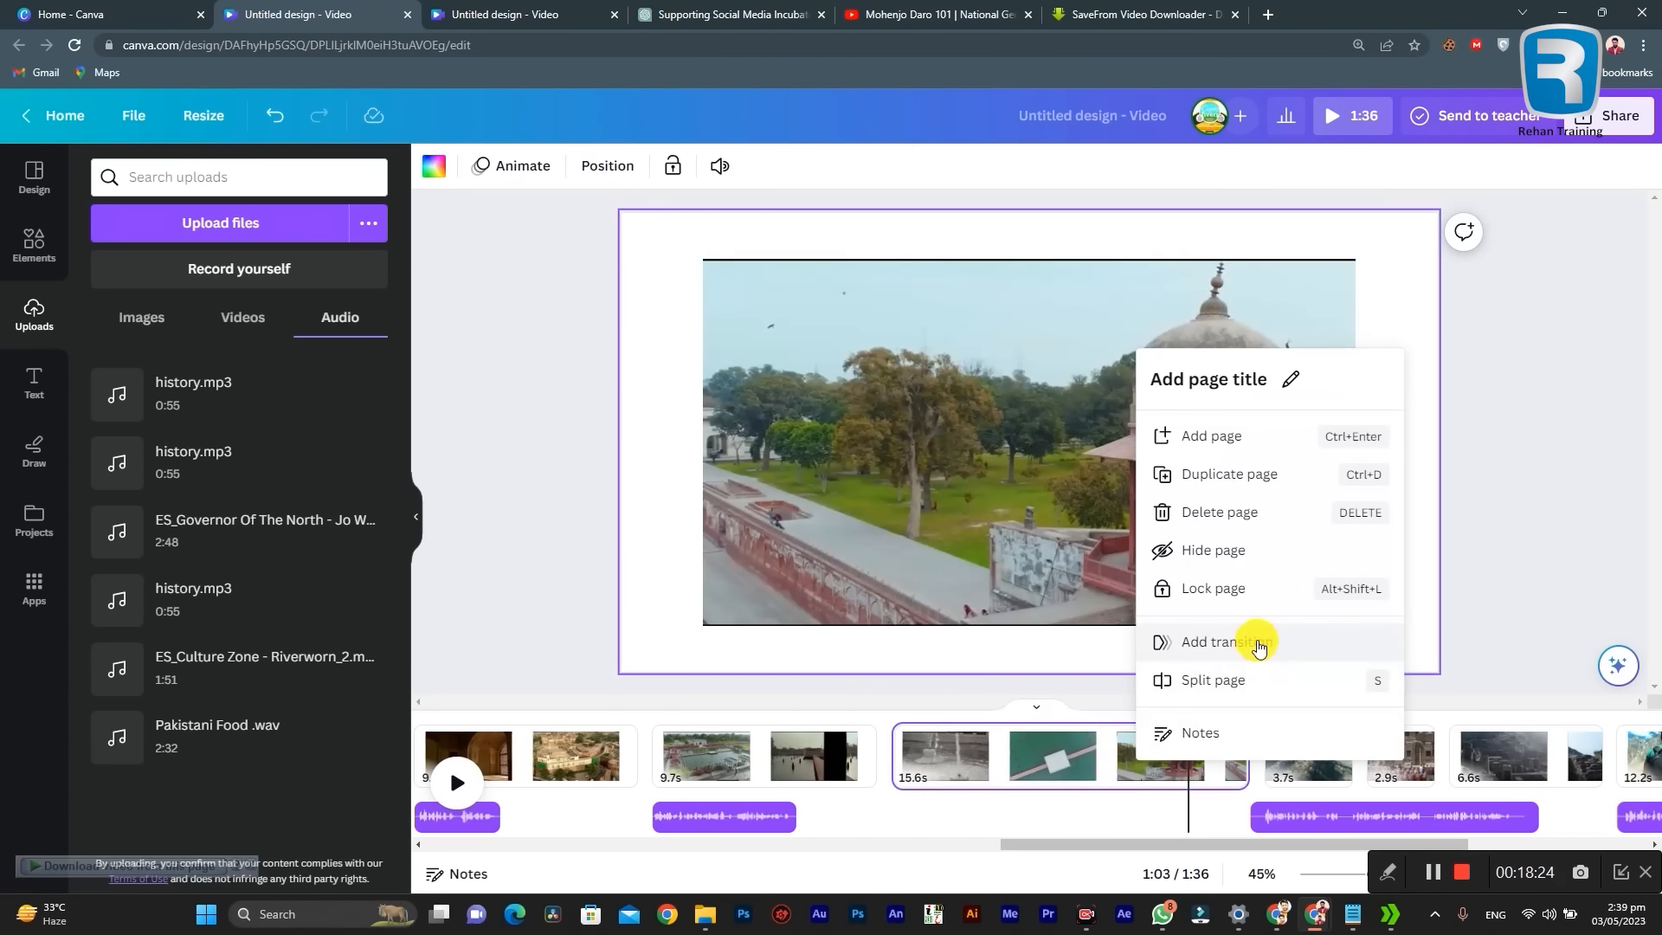
left_click(983, 770)
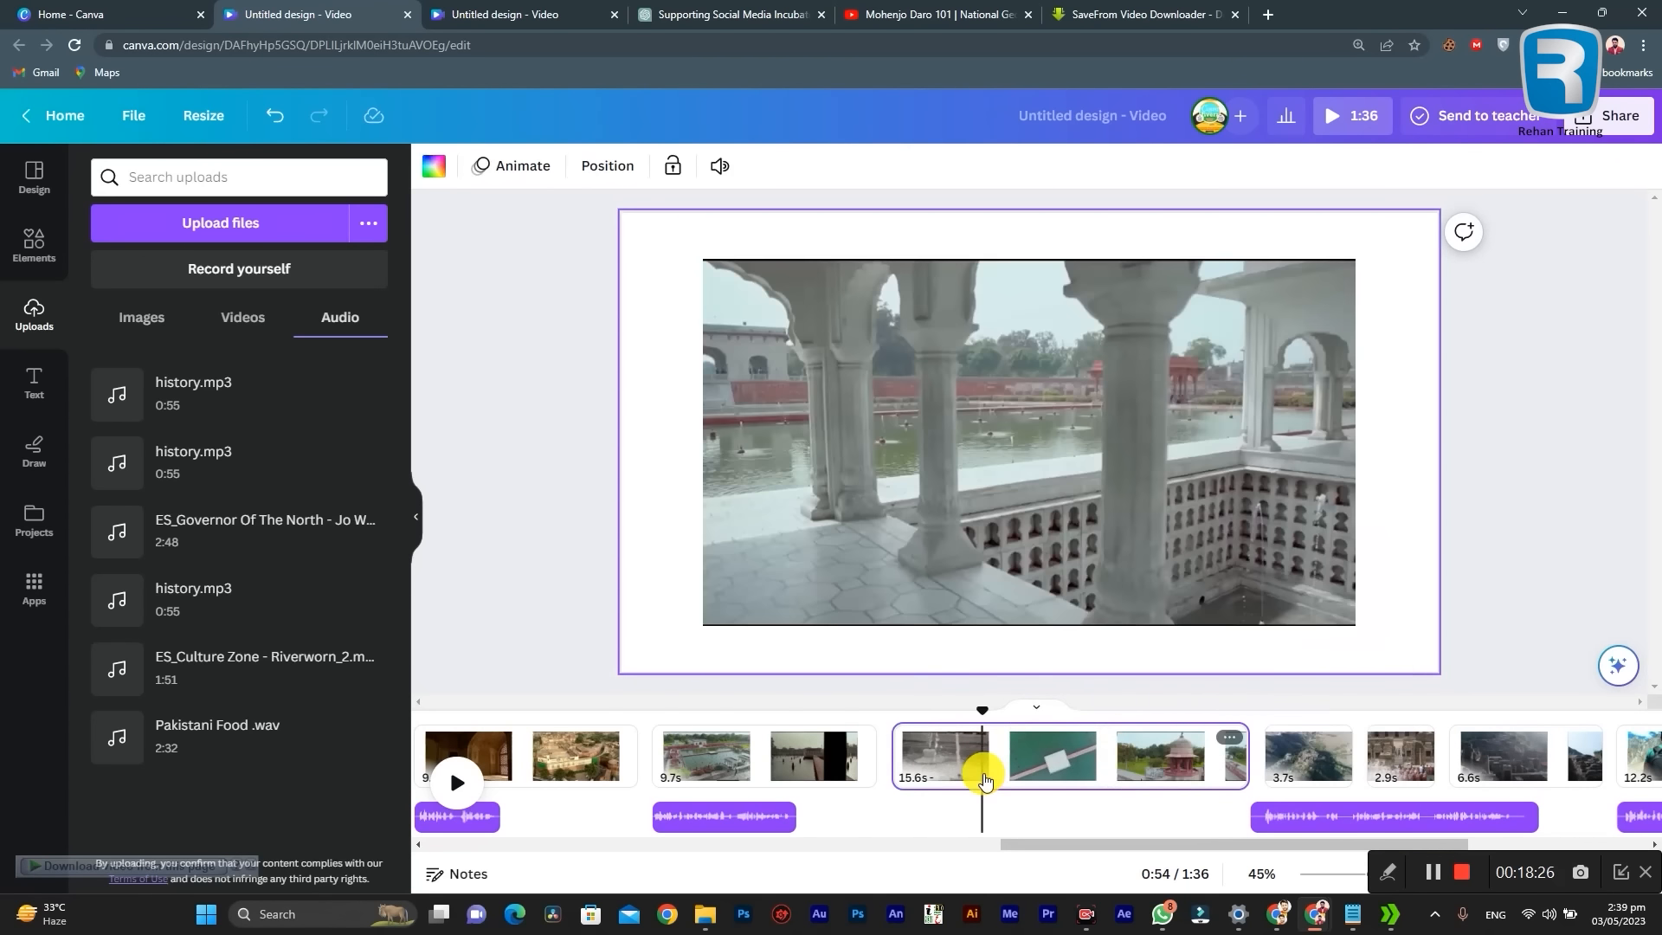
left_click(1044, 760)
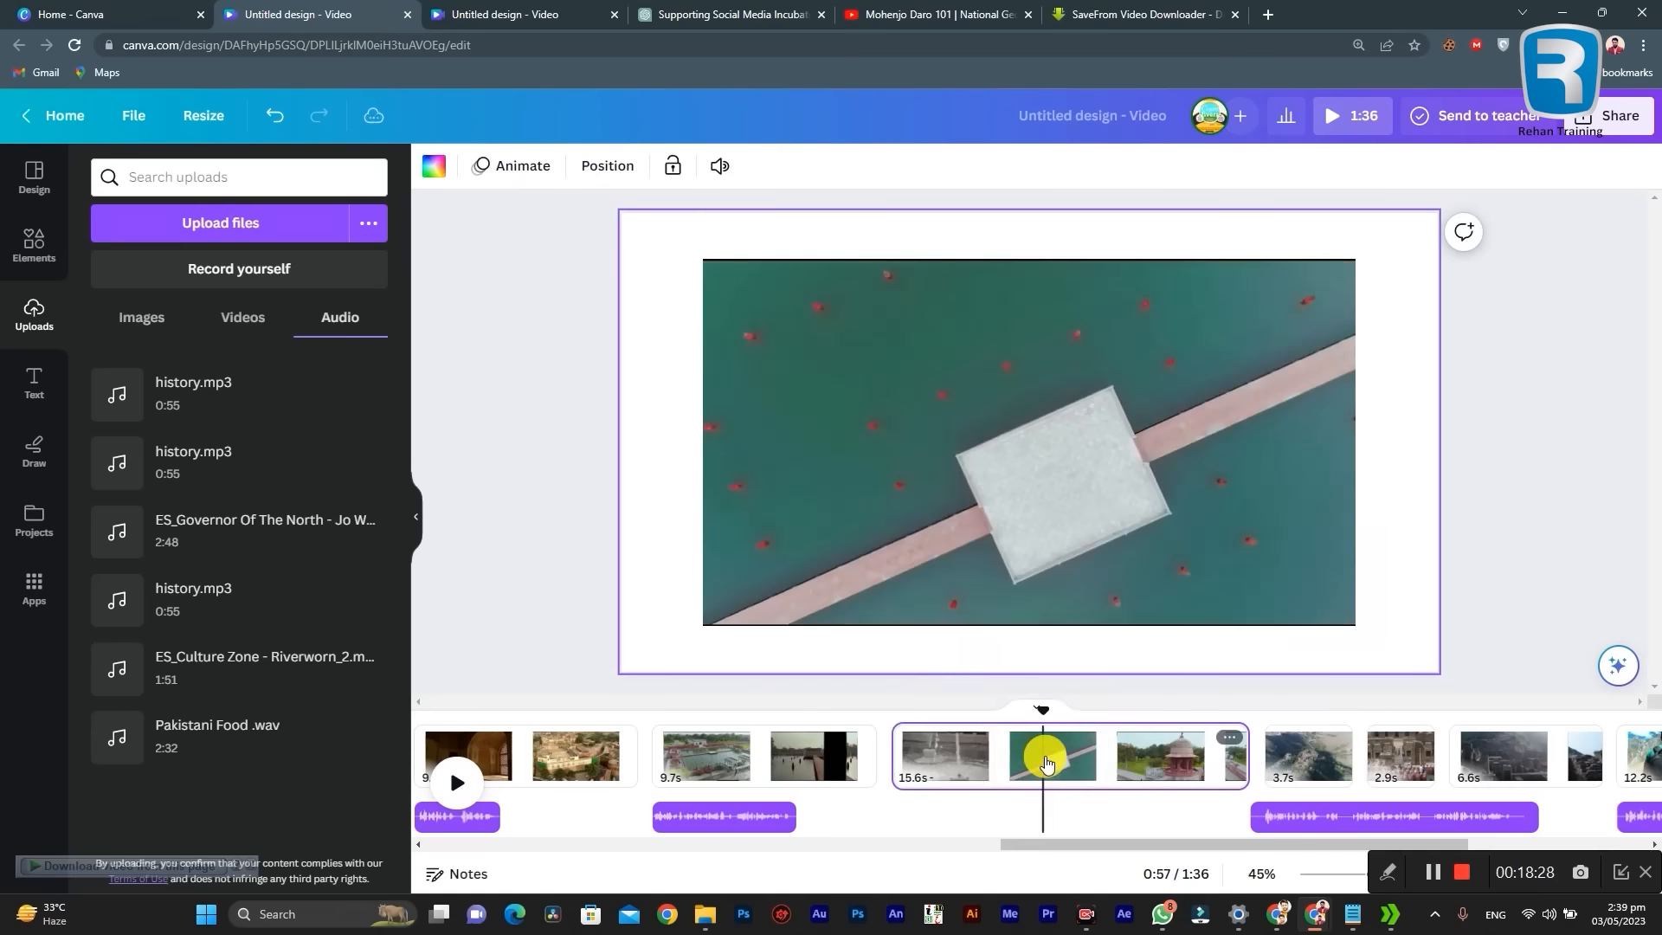
Step: Enlarge the split-off gardens video on page 20 so that it fills the whole page
left_click(987, 495)
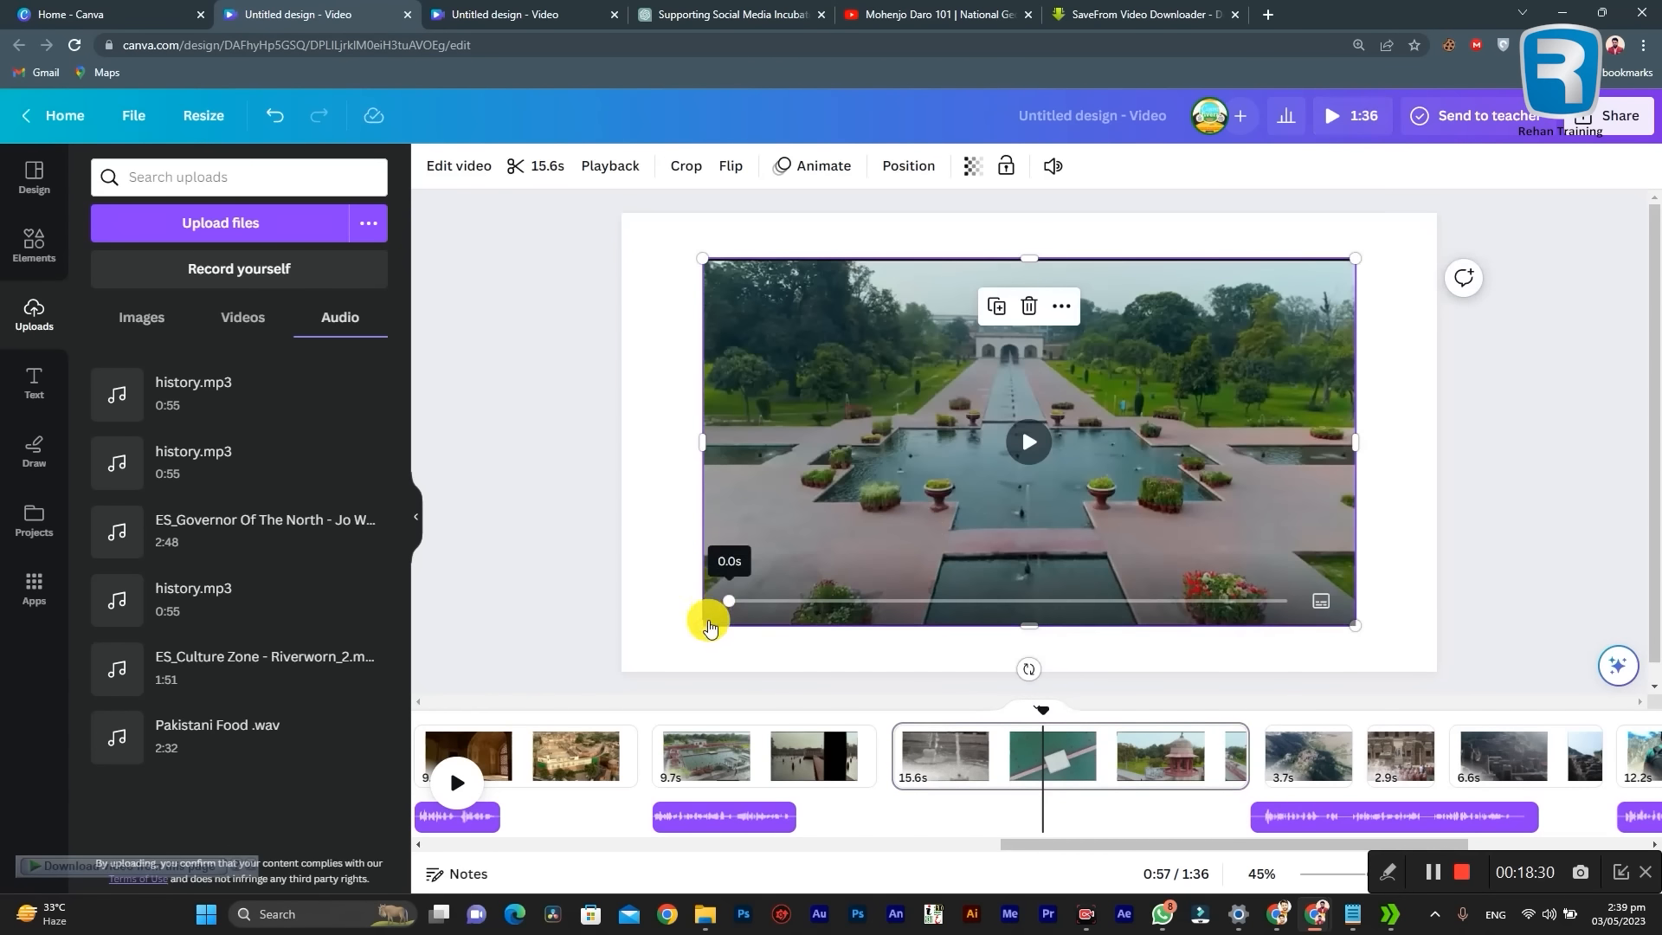
left_click_drag(702, 625, 616, 660)
left_click_drag(1350, 260, 1450, 237)
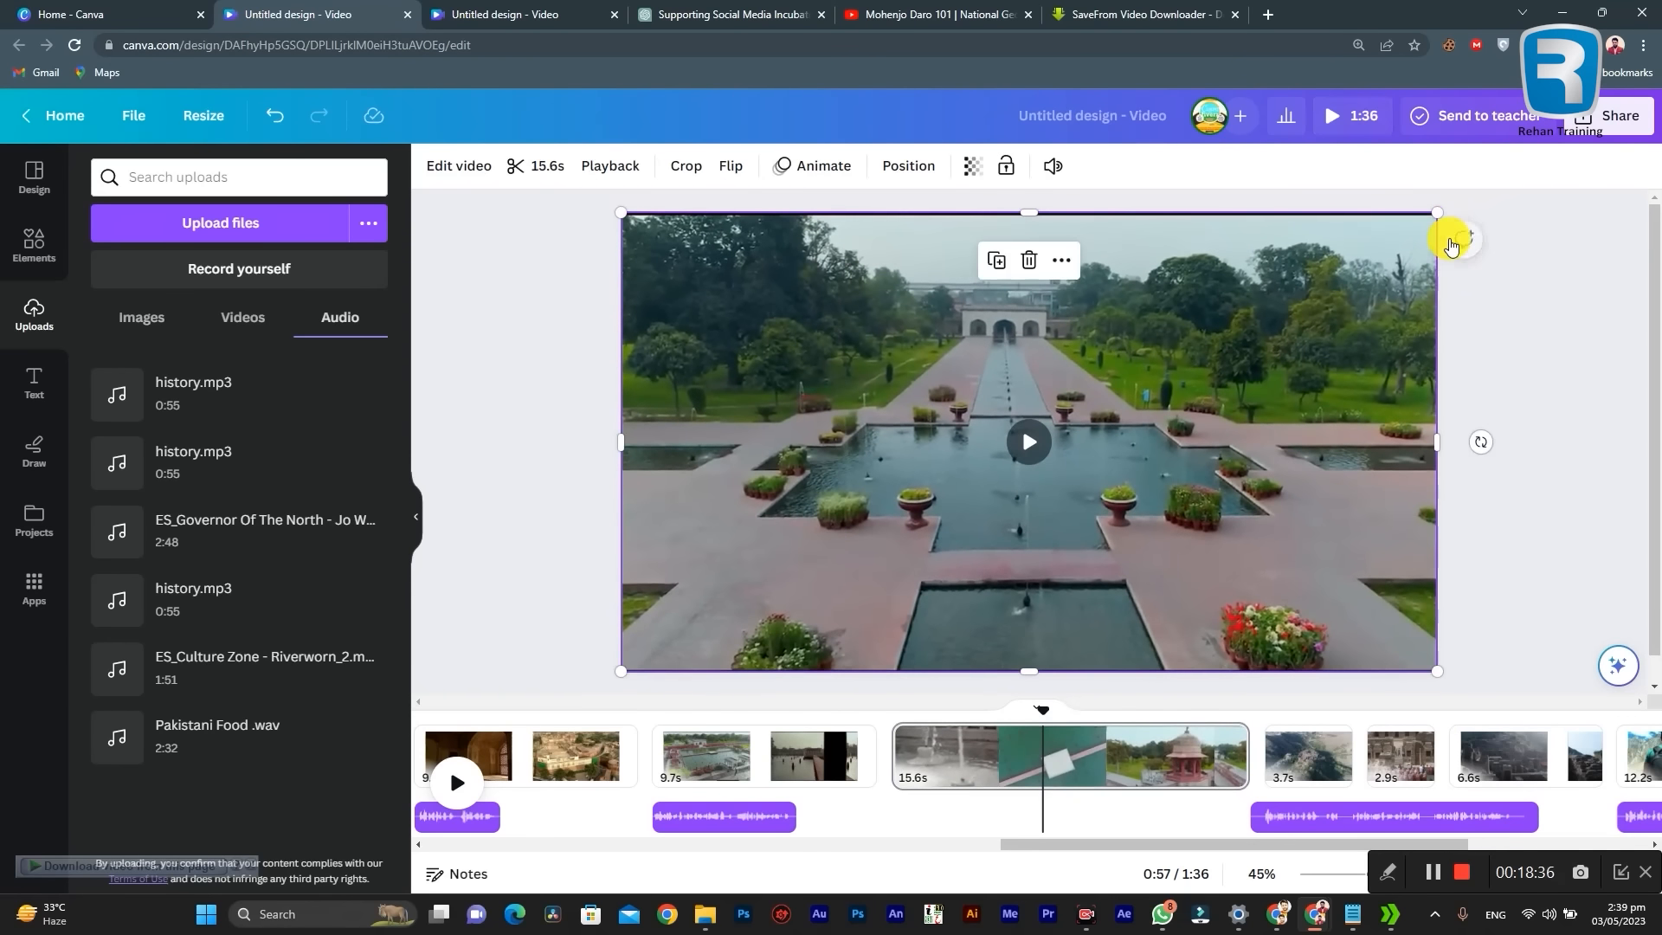
Step: Double the playback speed of the page 20 gardens video, the maximum, so that the page lasts 7.8 s
left_click(1007, 764)
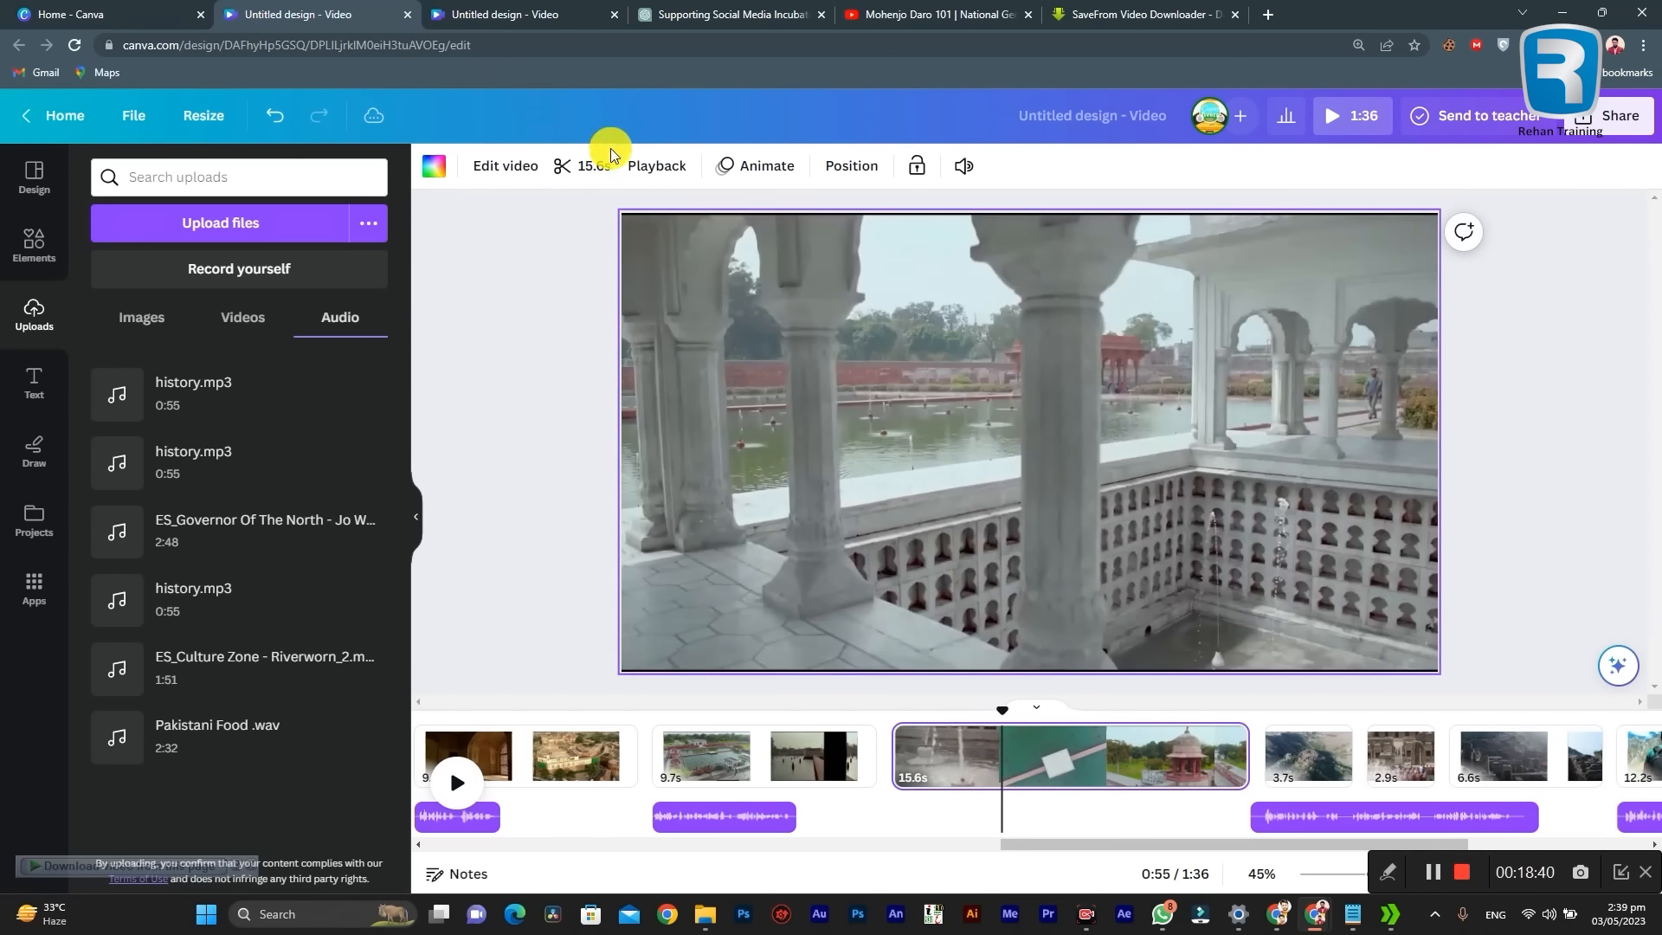
left_click(658, 167)
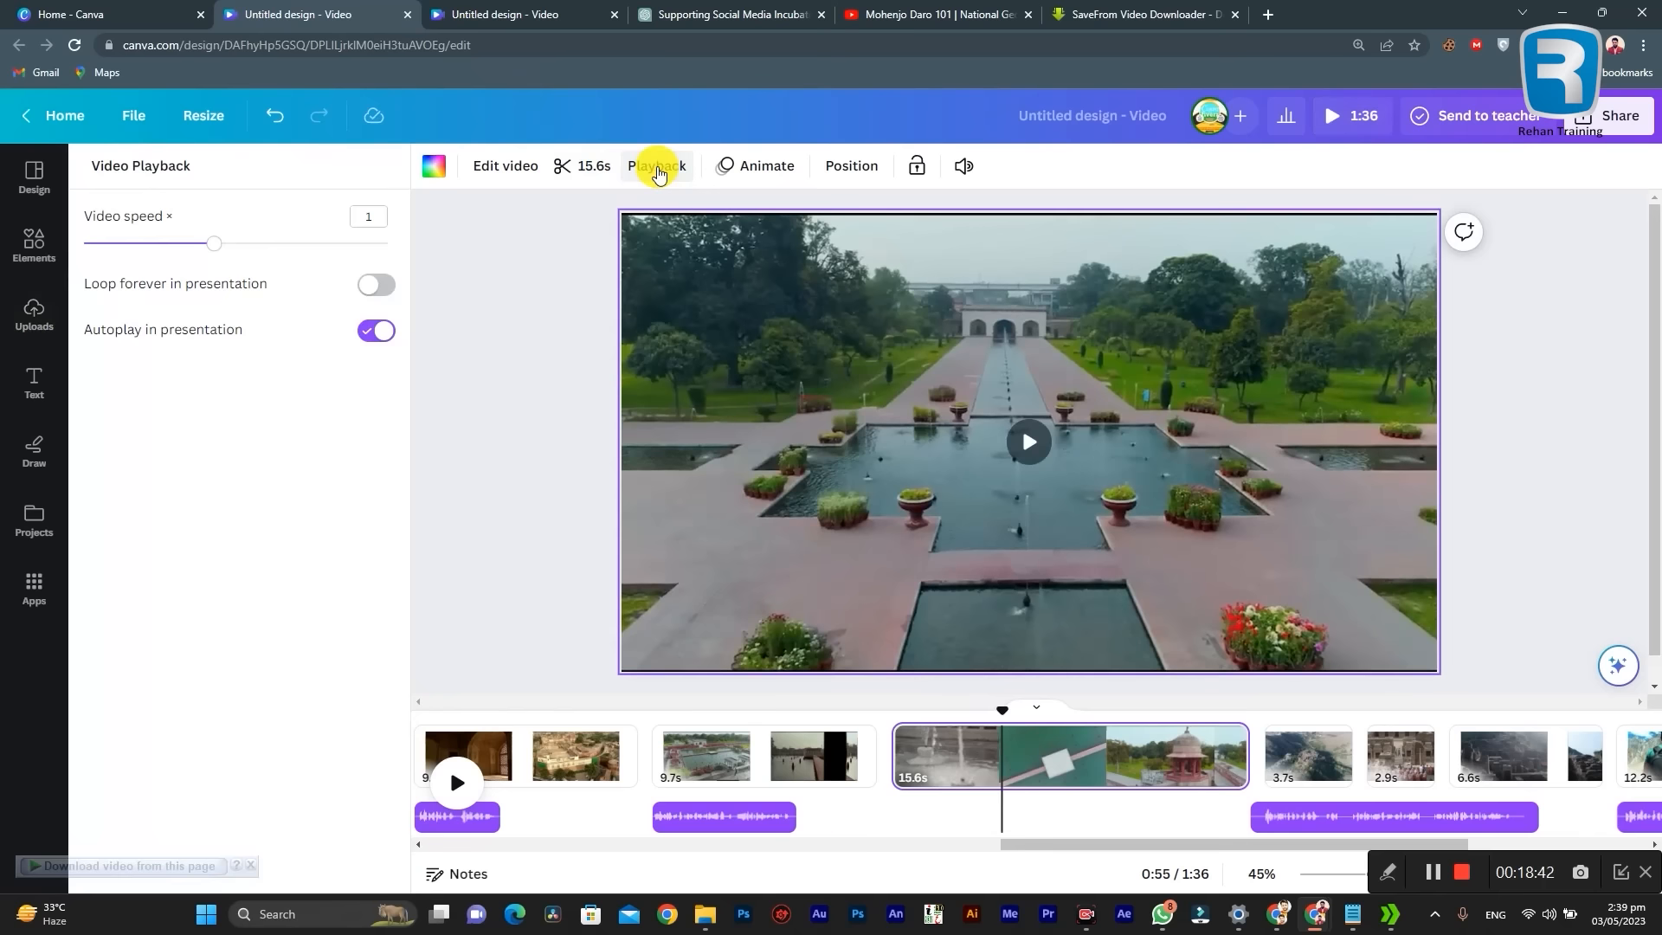
left_click_drag(220, 251, 450, 240)
Step: Play both gardens clips on pages 19 and 20 from 0:44 to check the narration and the sped-up footage
left_click(729, 758)
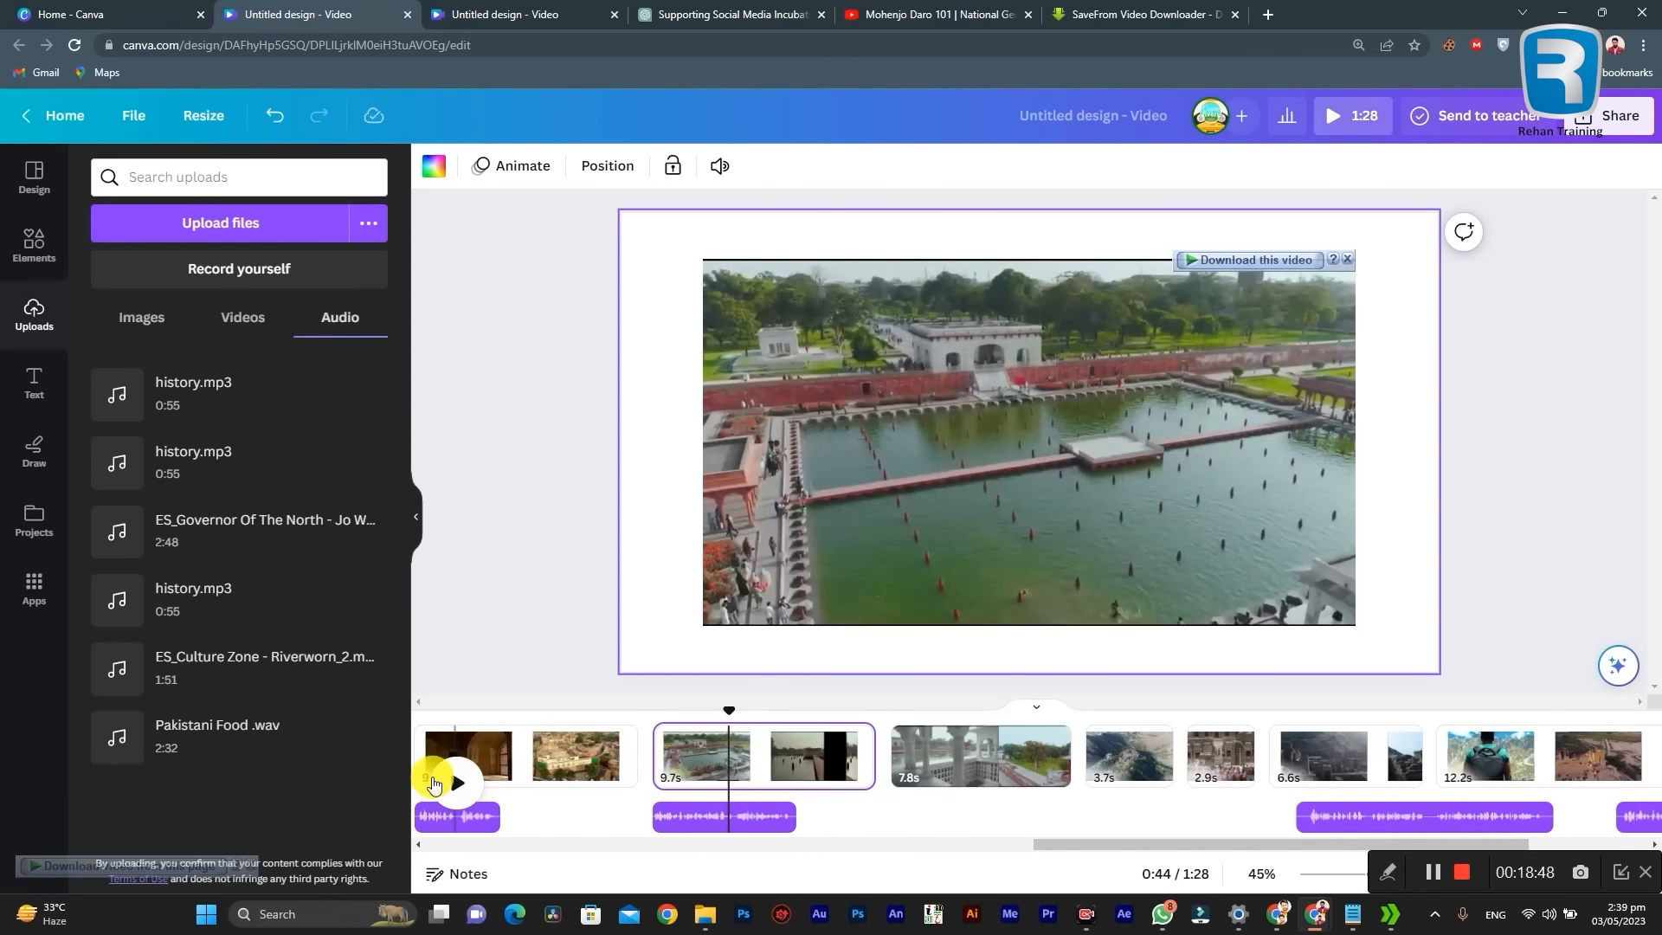
left_click(456, 783)
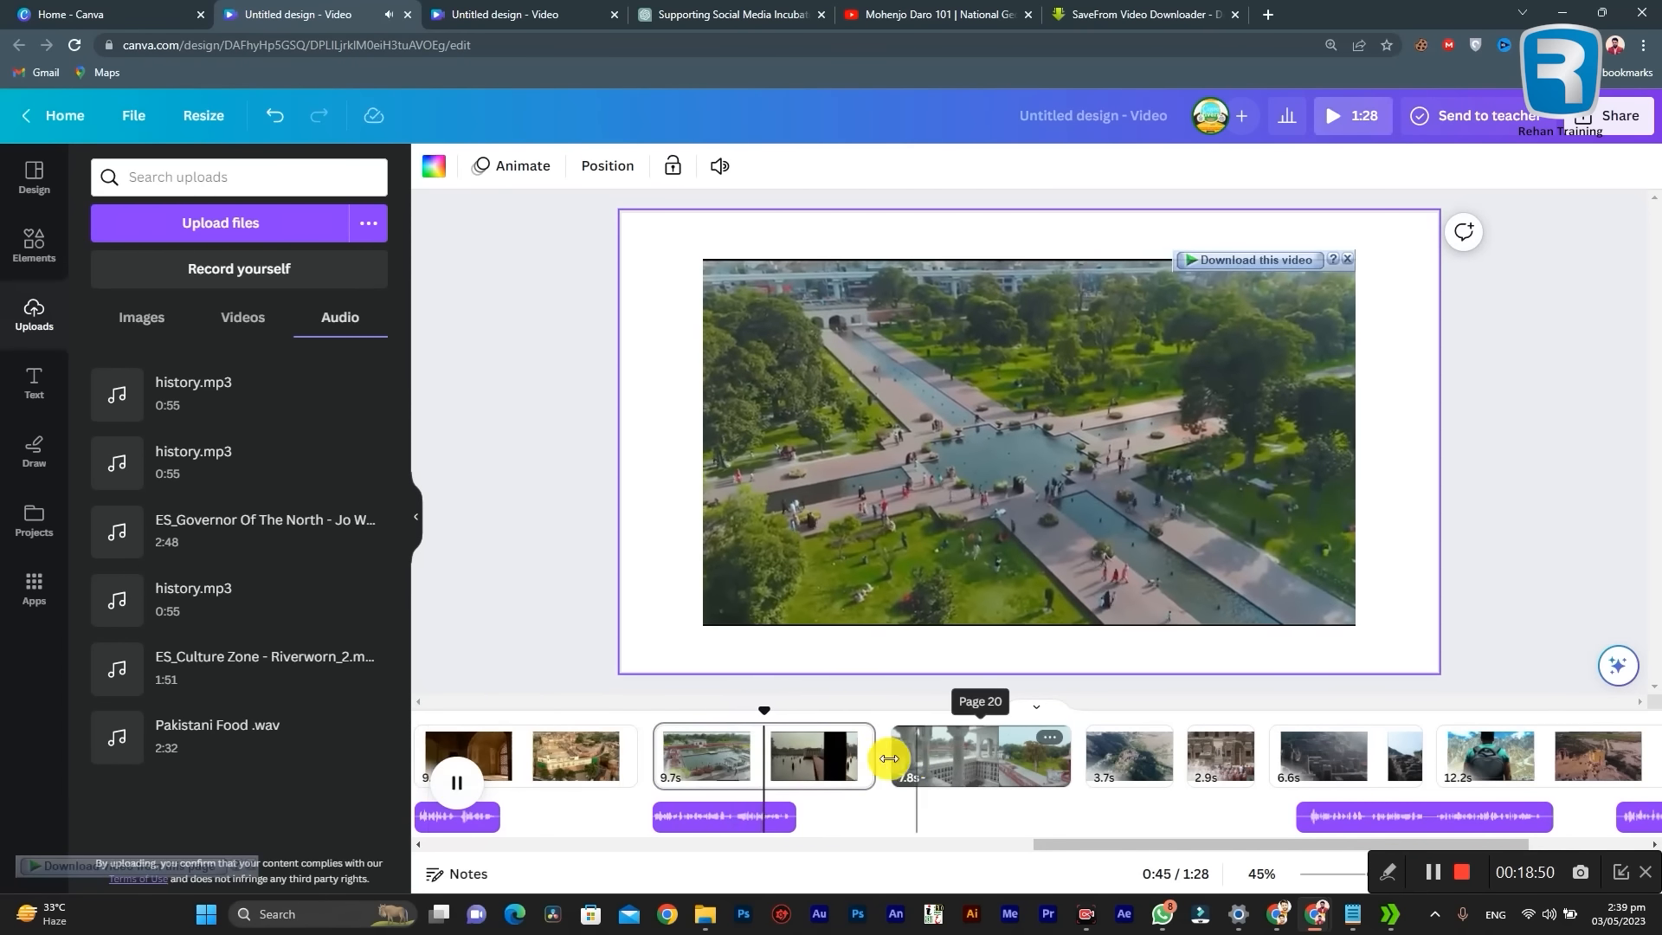
left_click(848, 751)
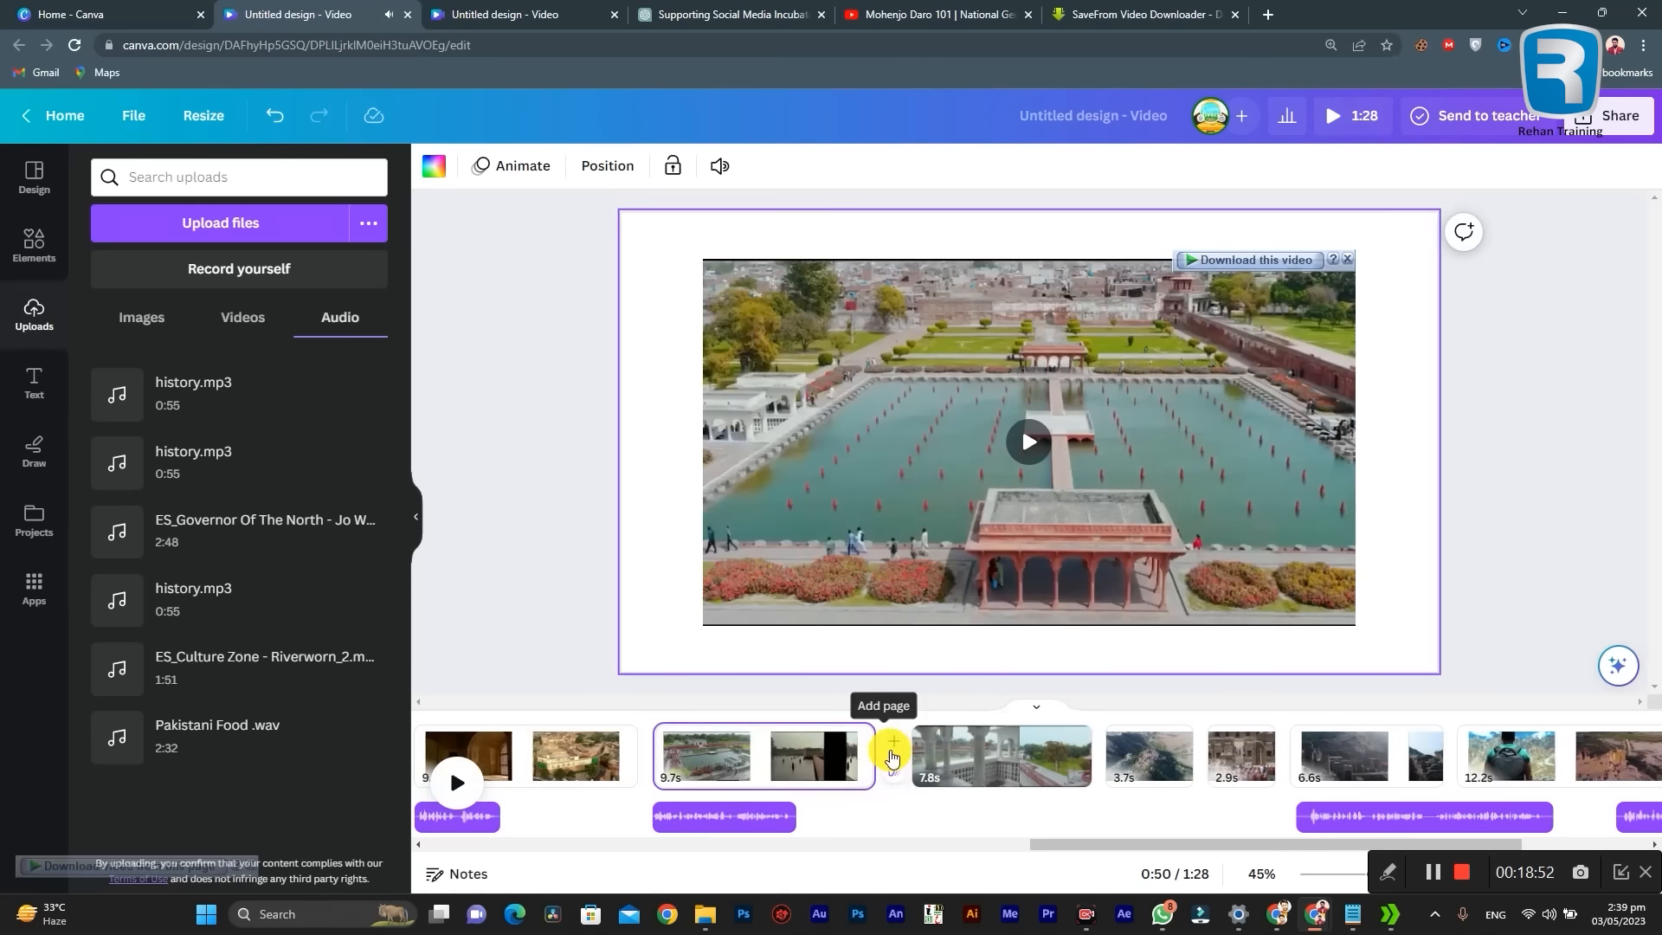
left_click(919, 750)
left_click(474, 784)
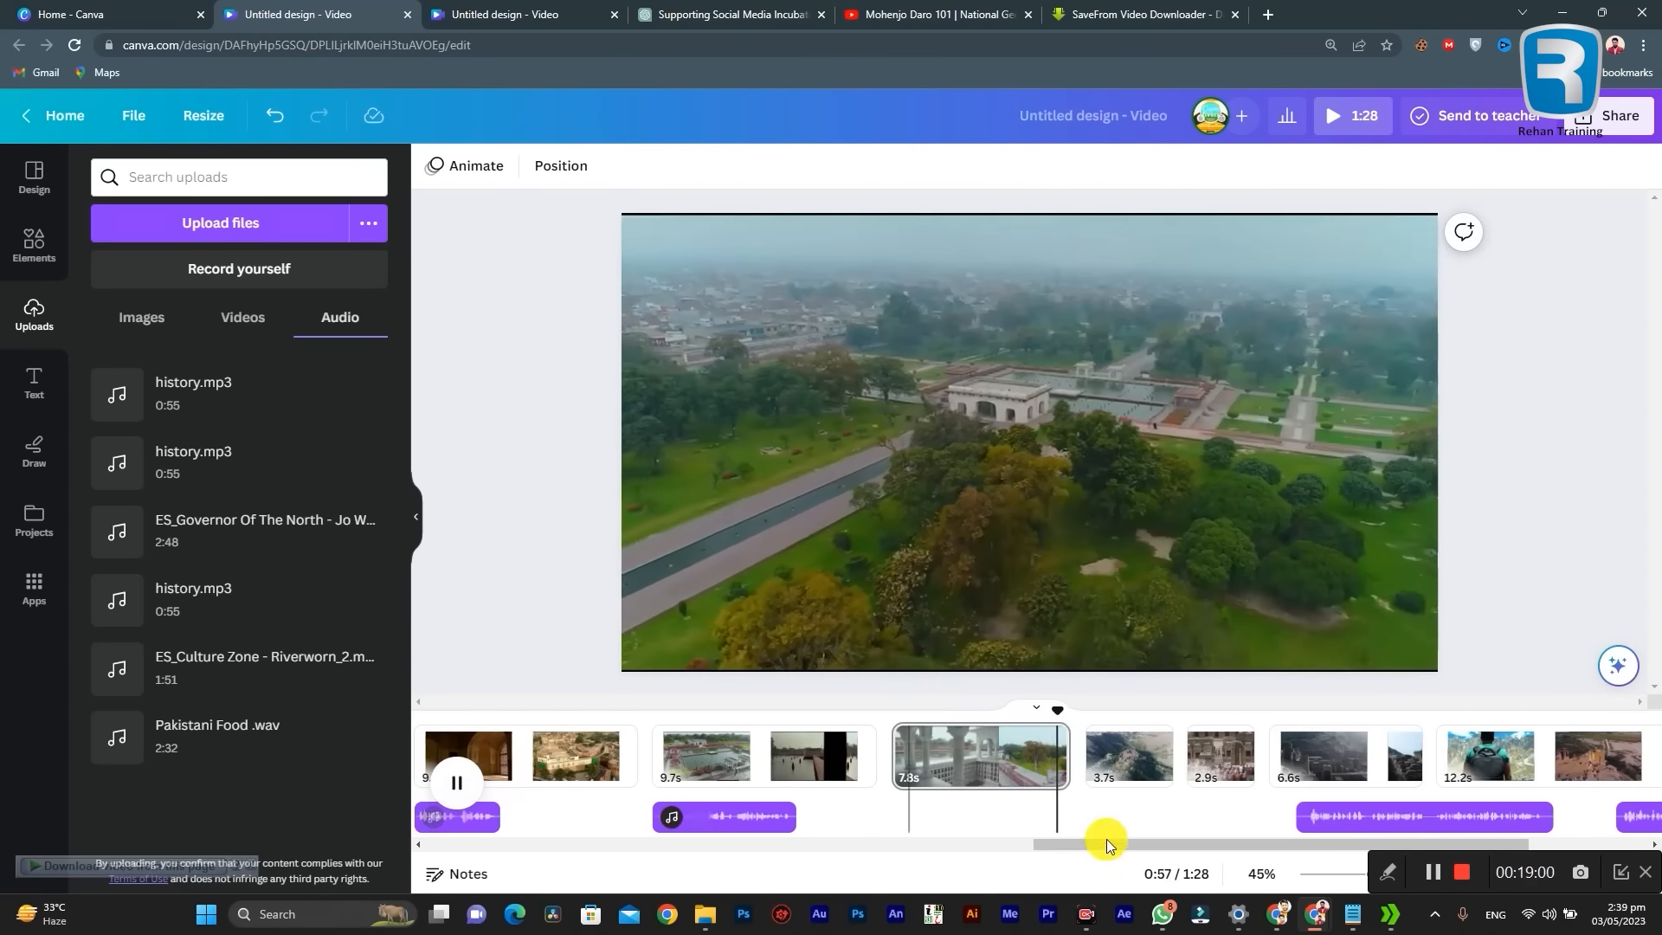
Step: Move the 10.6-second narration part so that it starts with the aerial hilltop ruins clip on page 21, at 0:58
left_click(1004, 767)
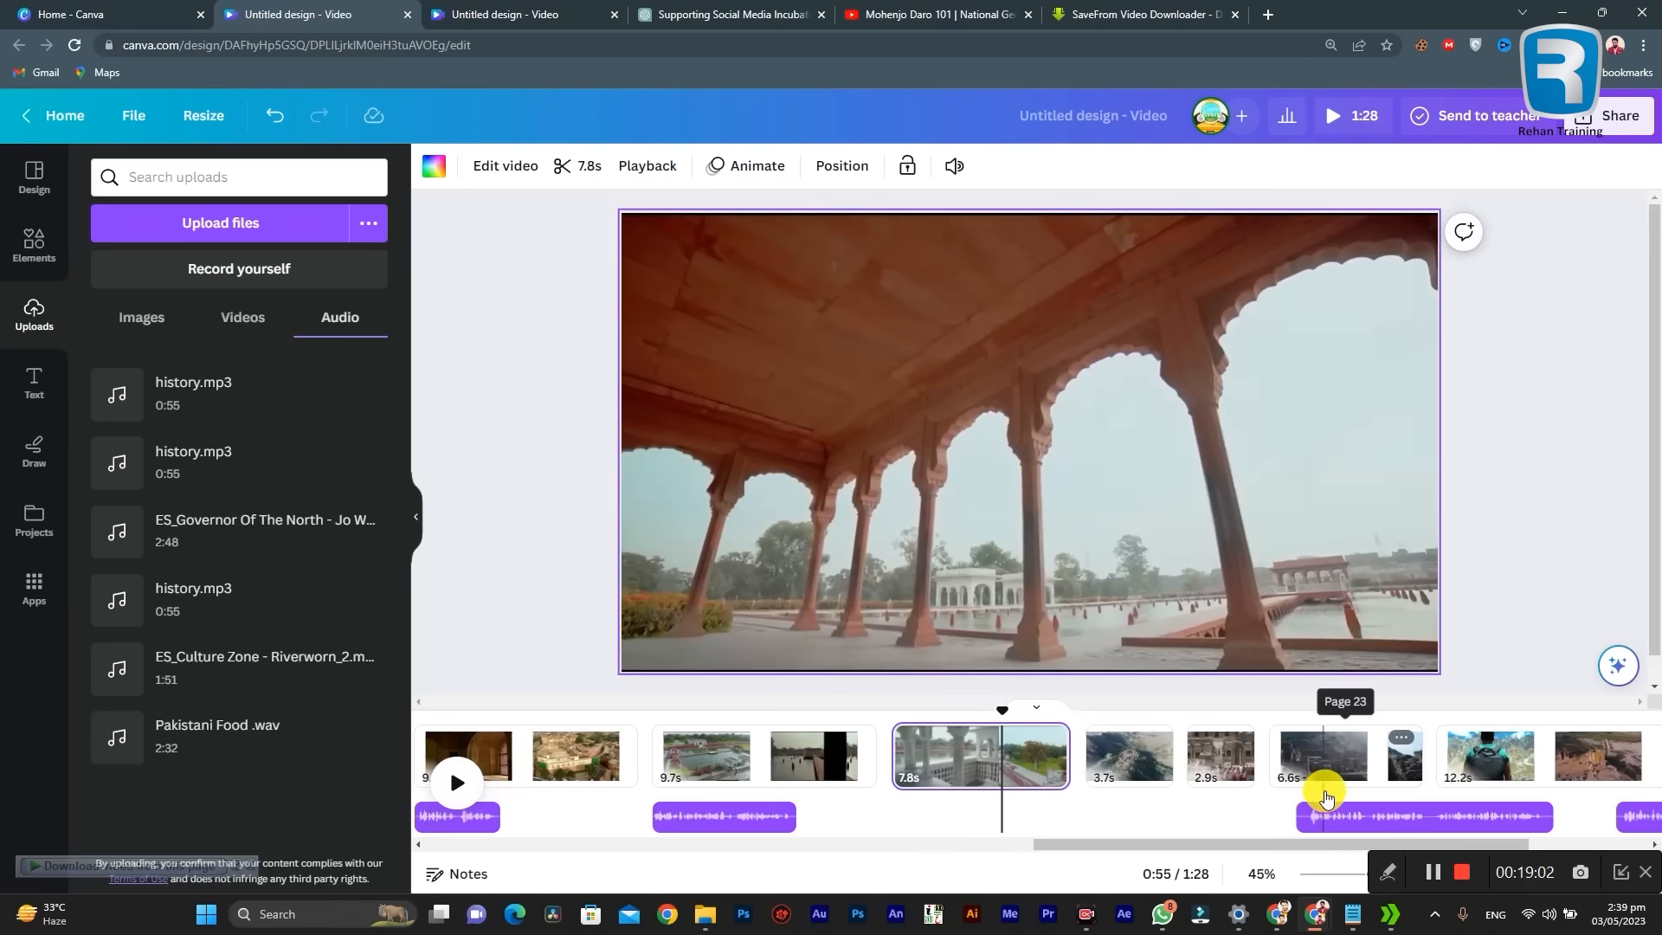
left_click(1122, 753)
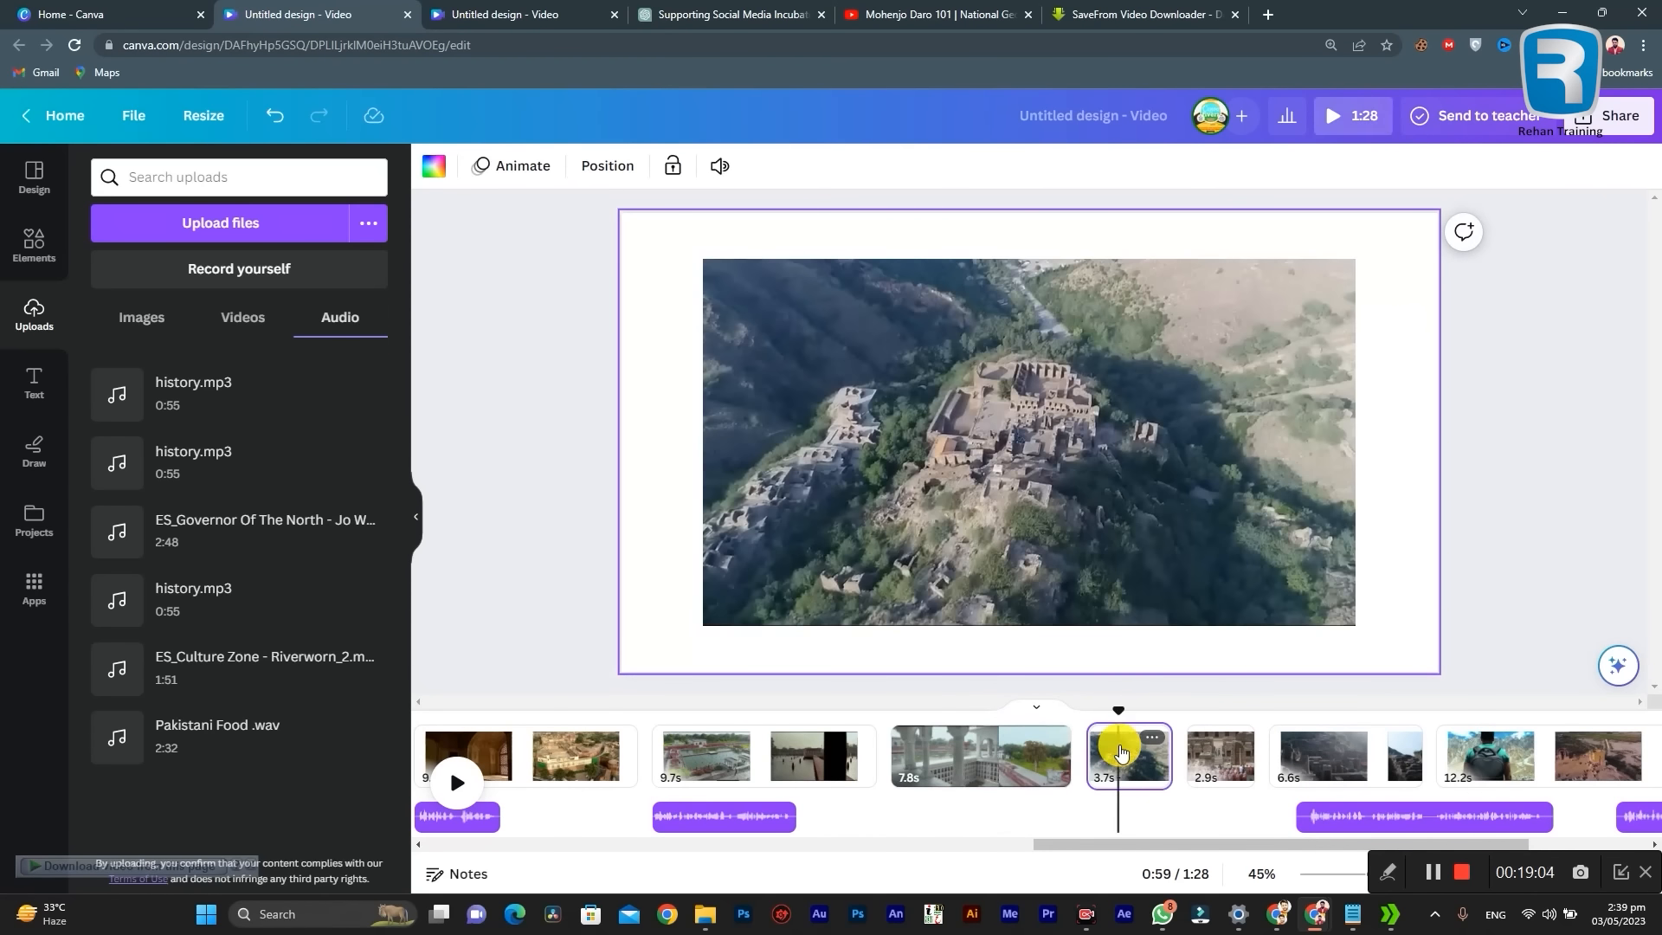
left_click_drag(1356, 815, 1158, 803)
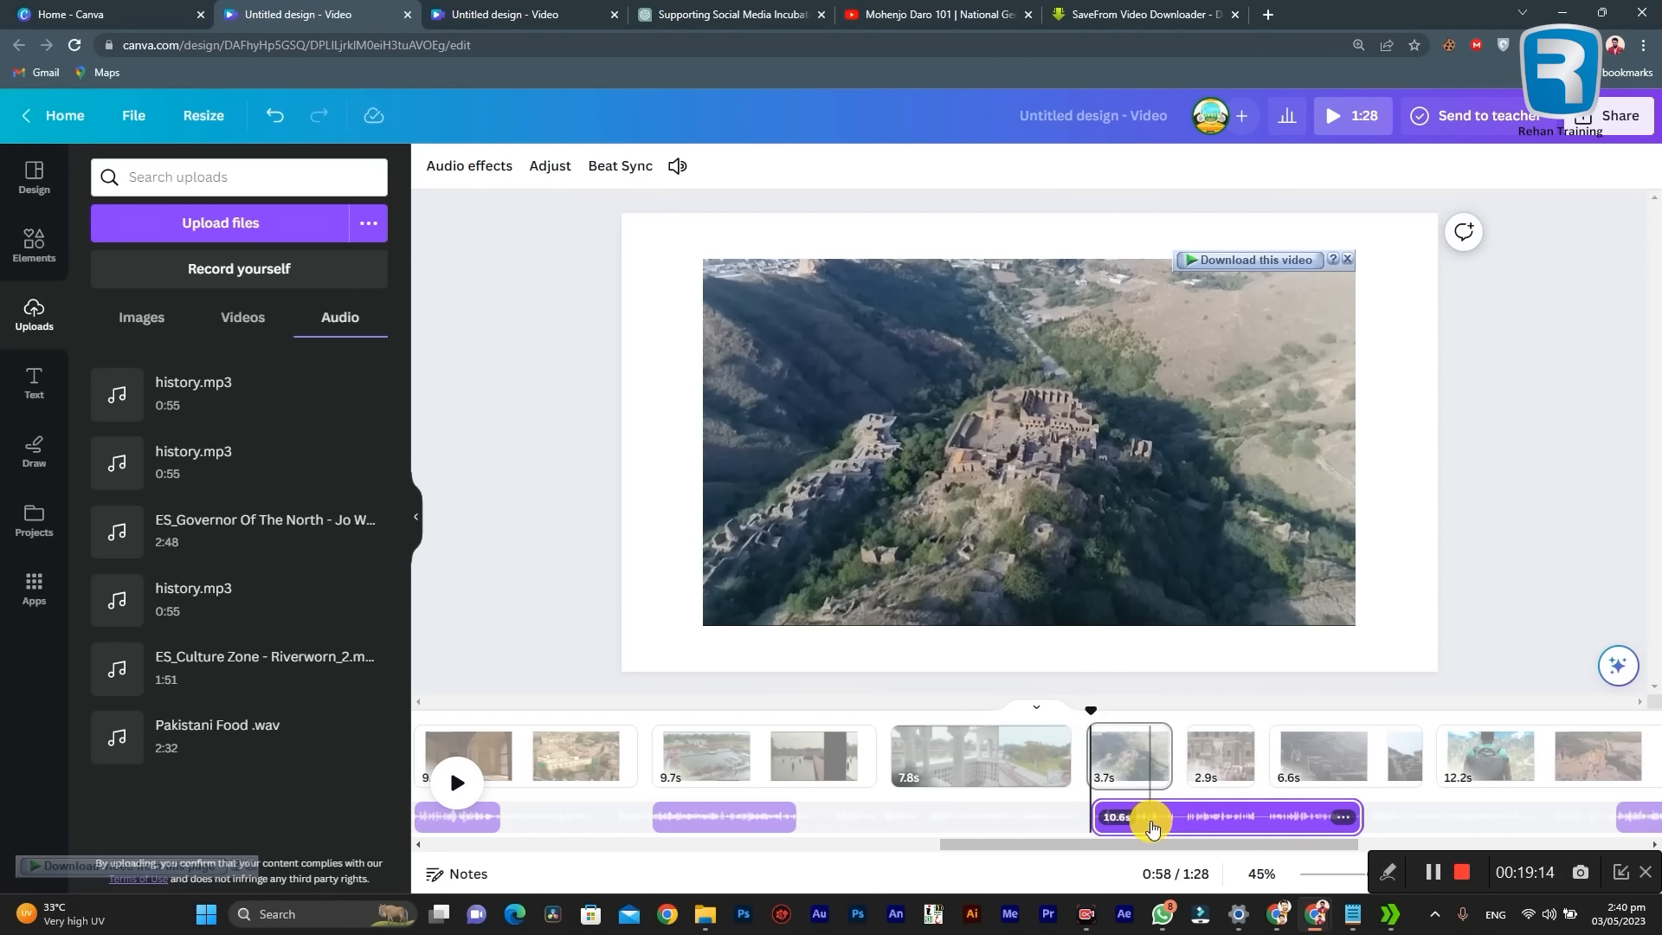
Step: Move the 10.6-second narration part to start at 0:59 over the hilltop ruins clip and play it through to check the timing
left_click_drag(1152, 826, 1169, 818)
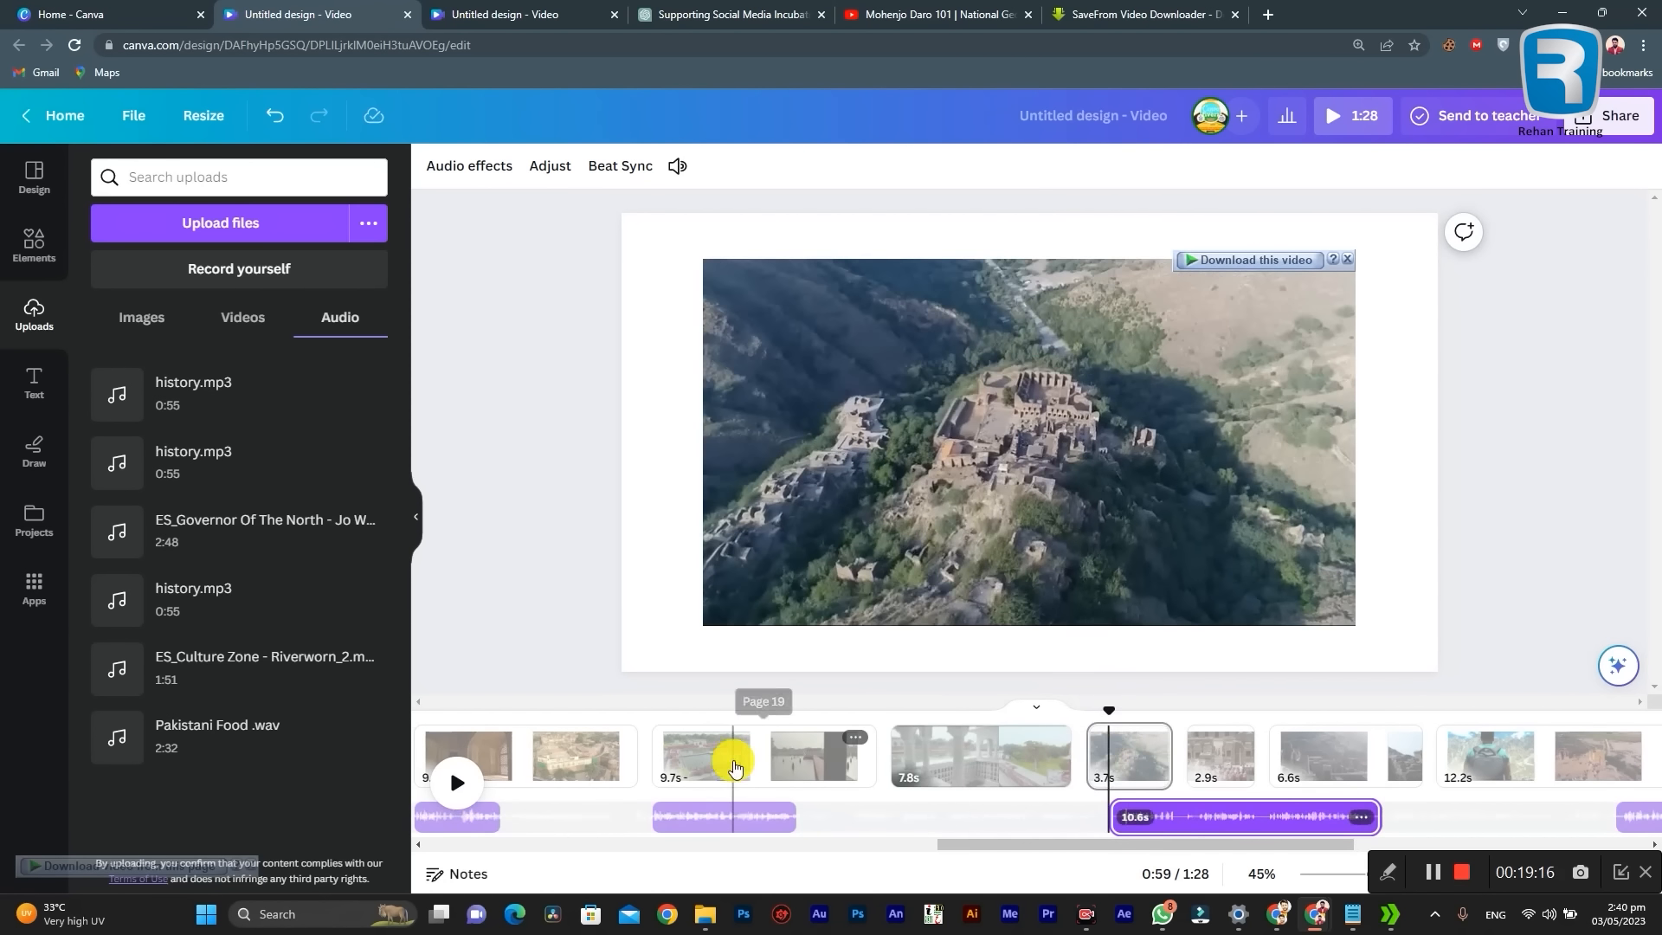
left_click(457, 782)
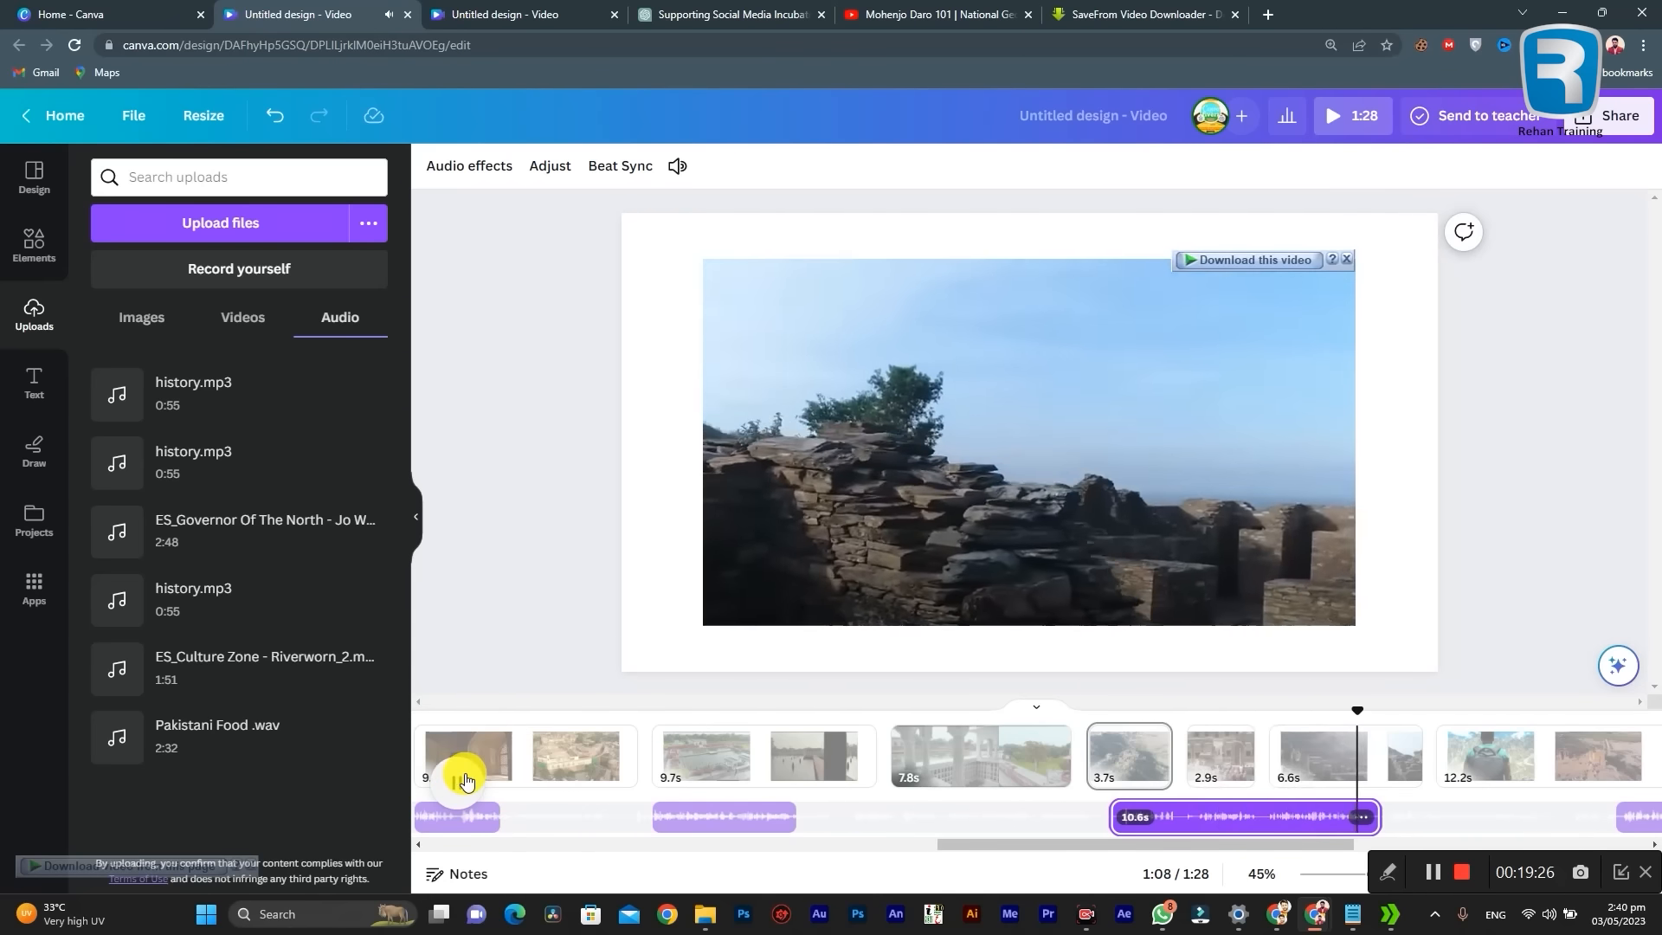
left_click_drag(1009, 844, 1161, 844)
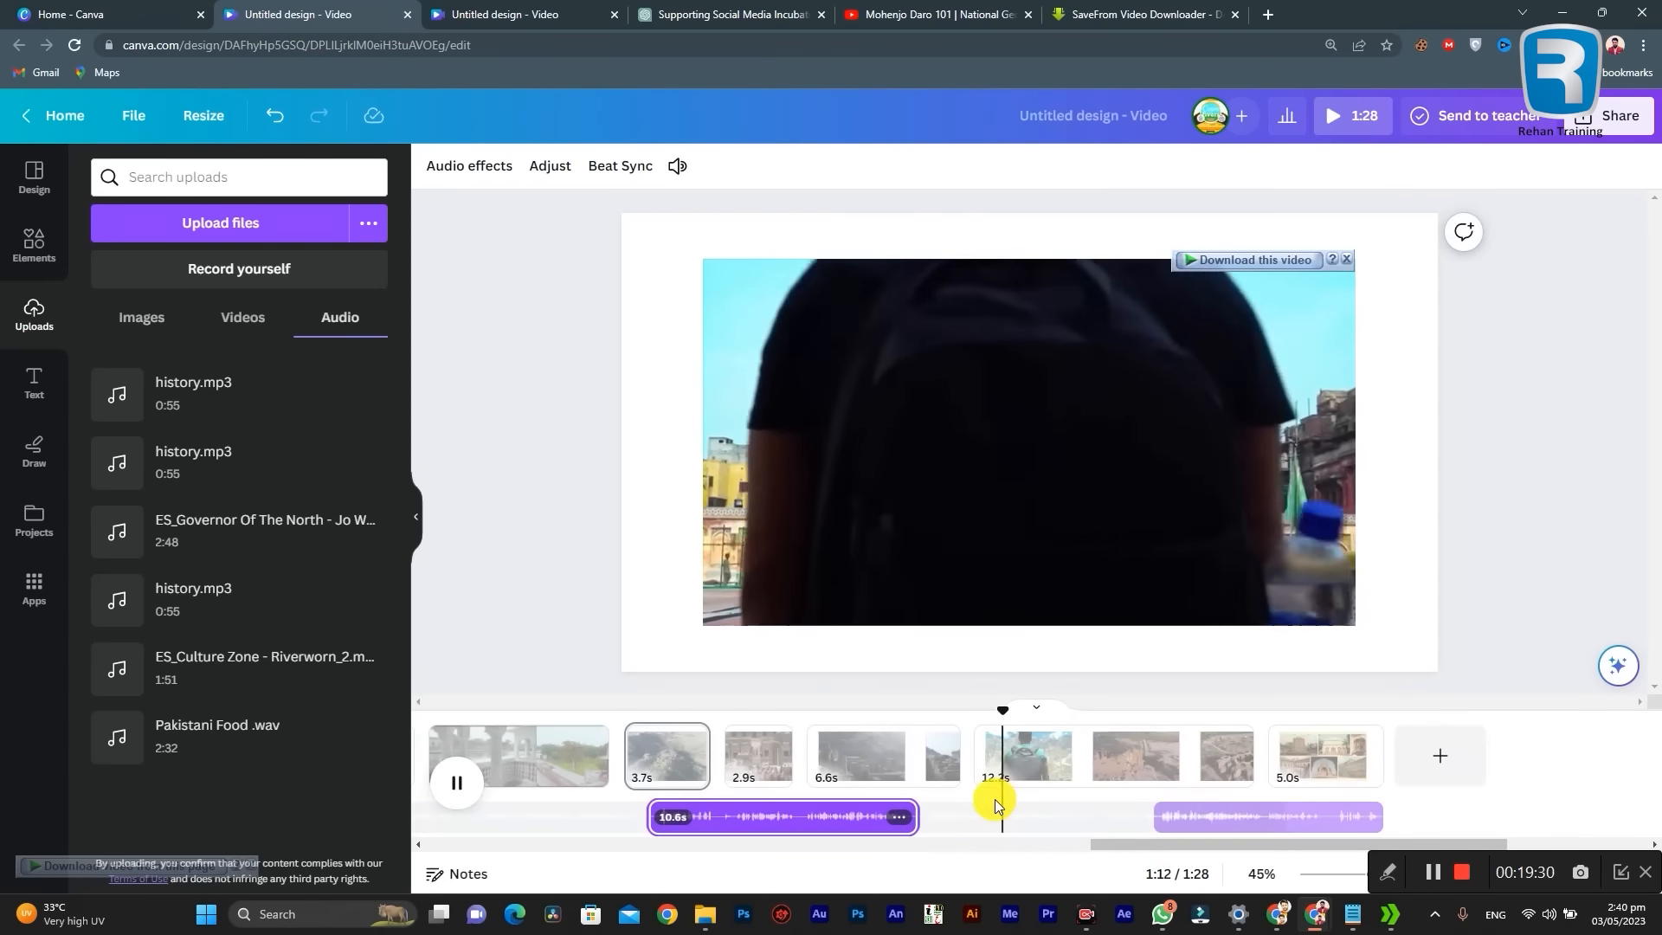
left_click(993, 799)
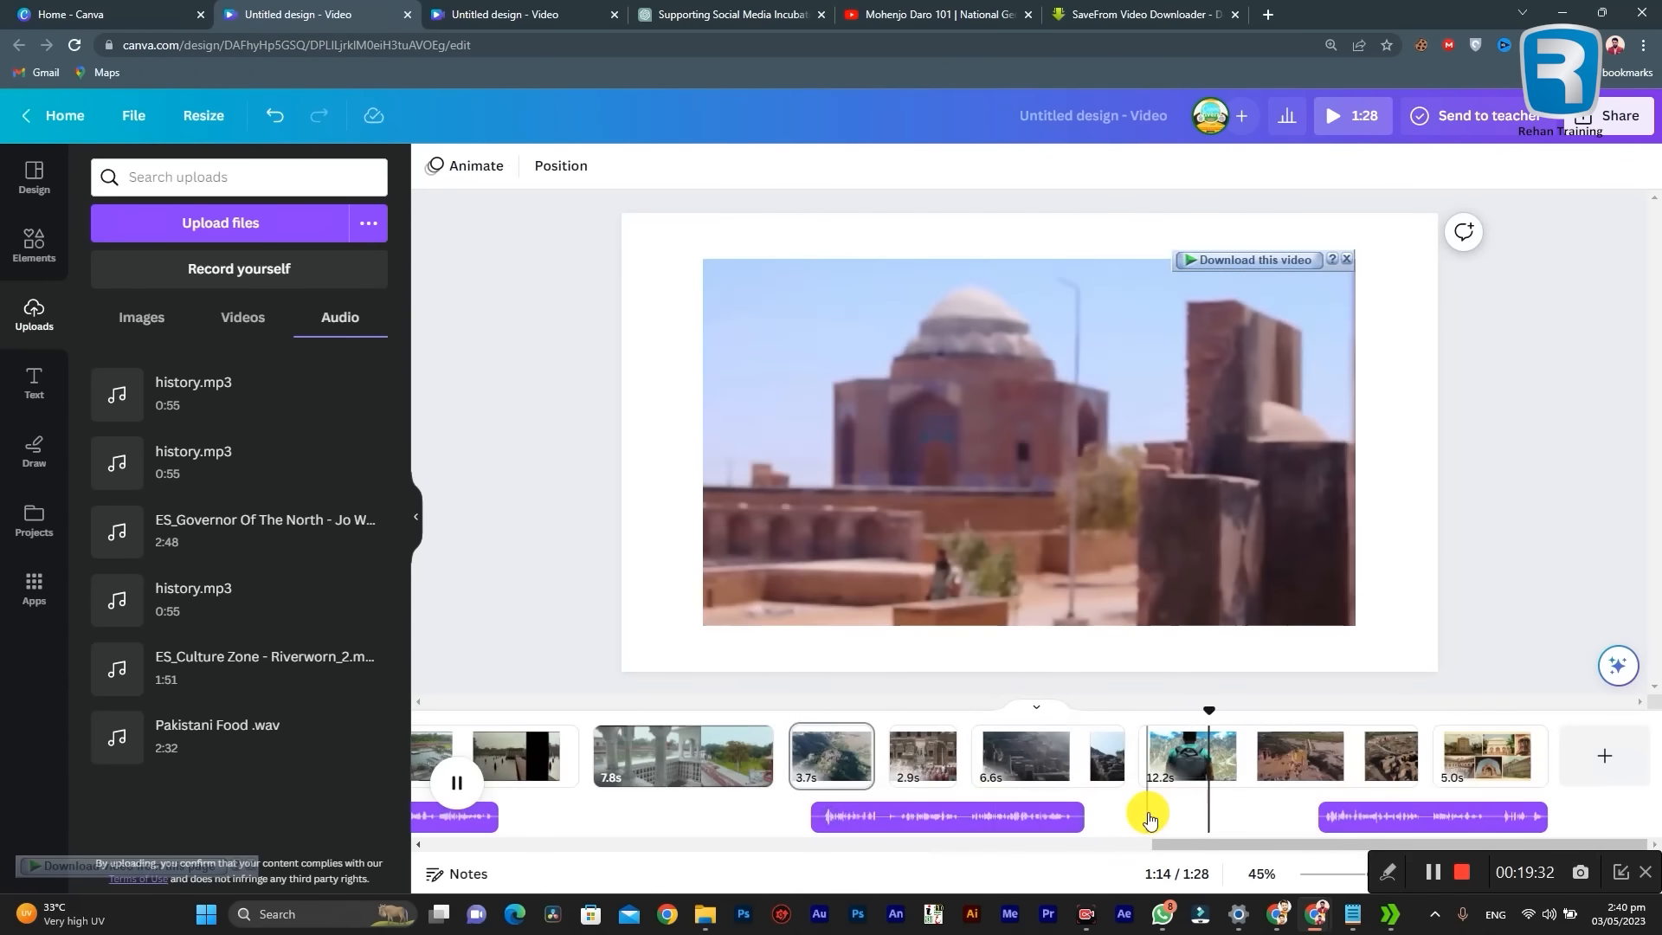
key("space")
Step: Move the 14.2-second last narration part so that it starts with the 12.2-second clip on page 24, at 1:11
left_click_drag(724, 849, 1446, 819)
left_click(1022, 809)
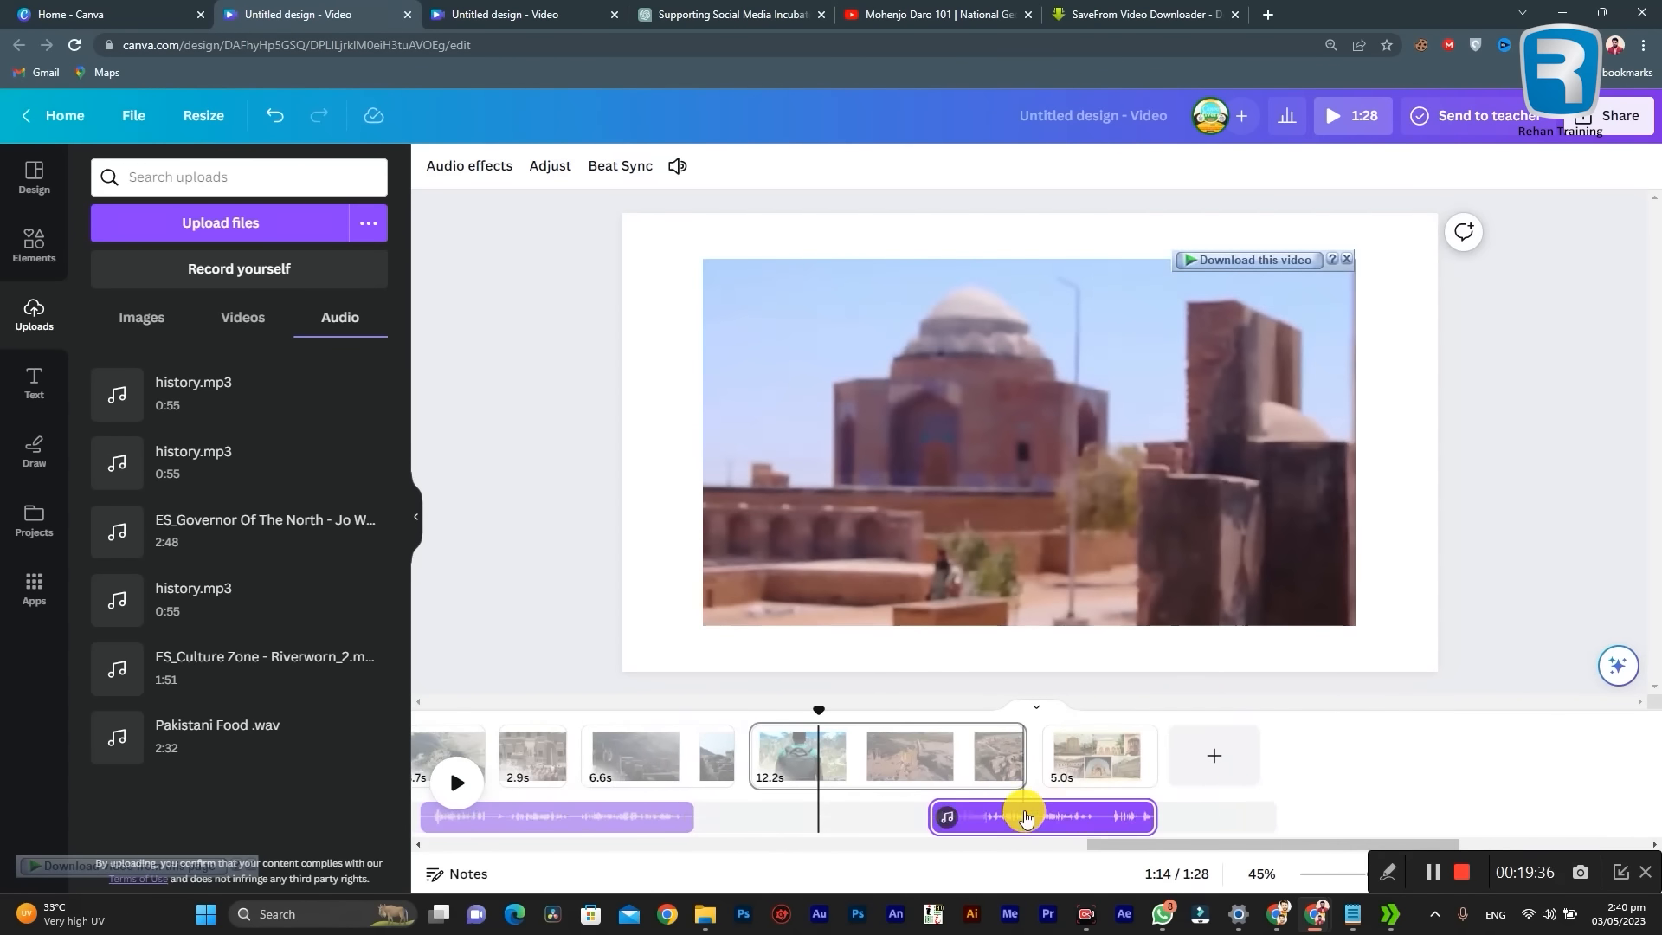
left_click_drag(1057, 808, 855, 811)
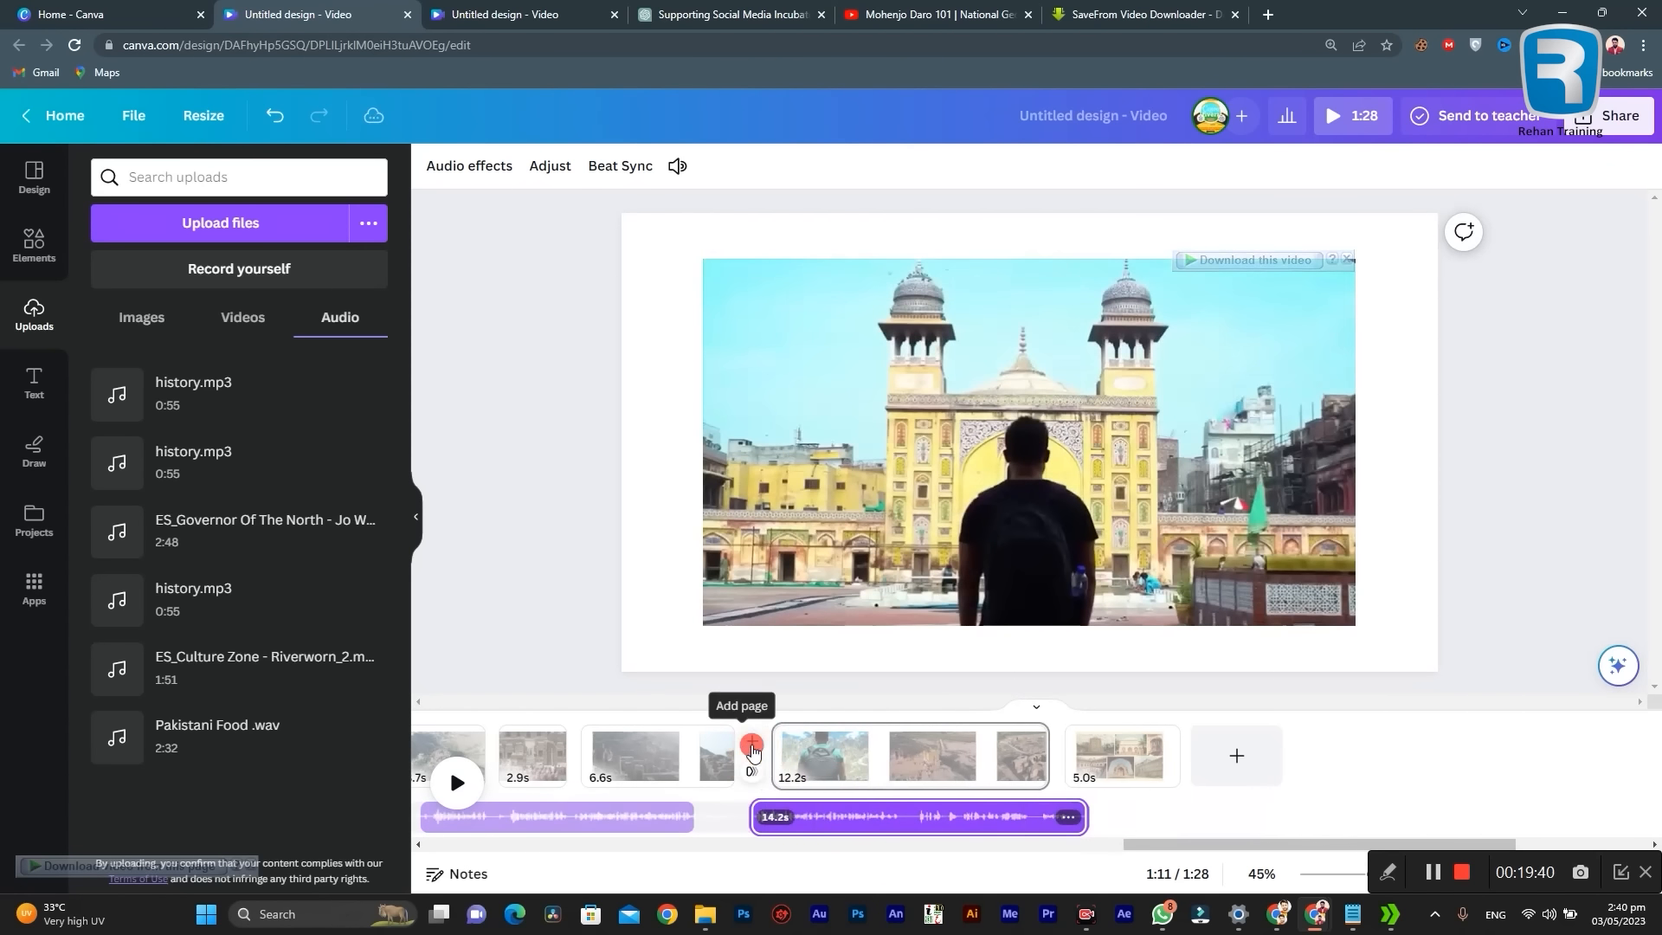
left_click(747, 750)
key("ctrl+z")
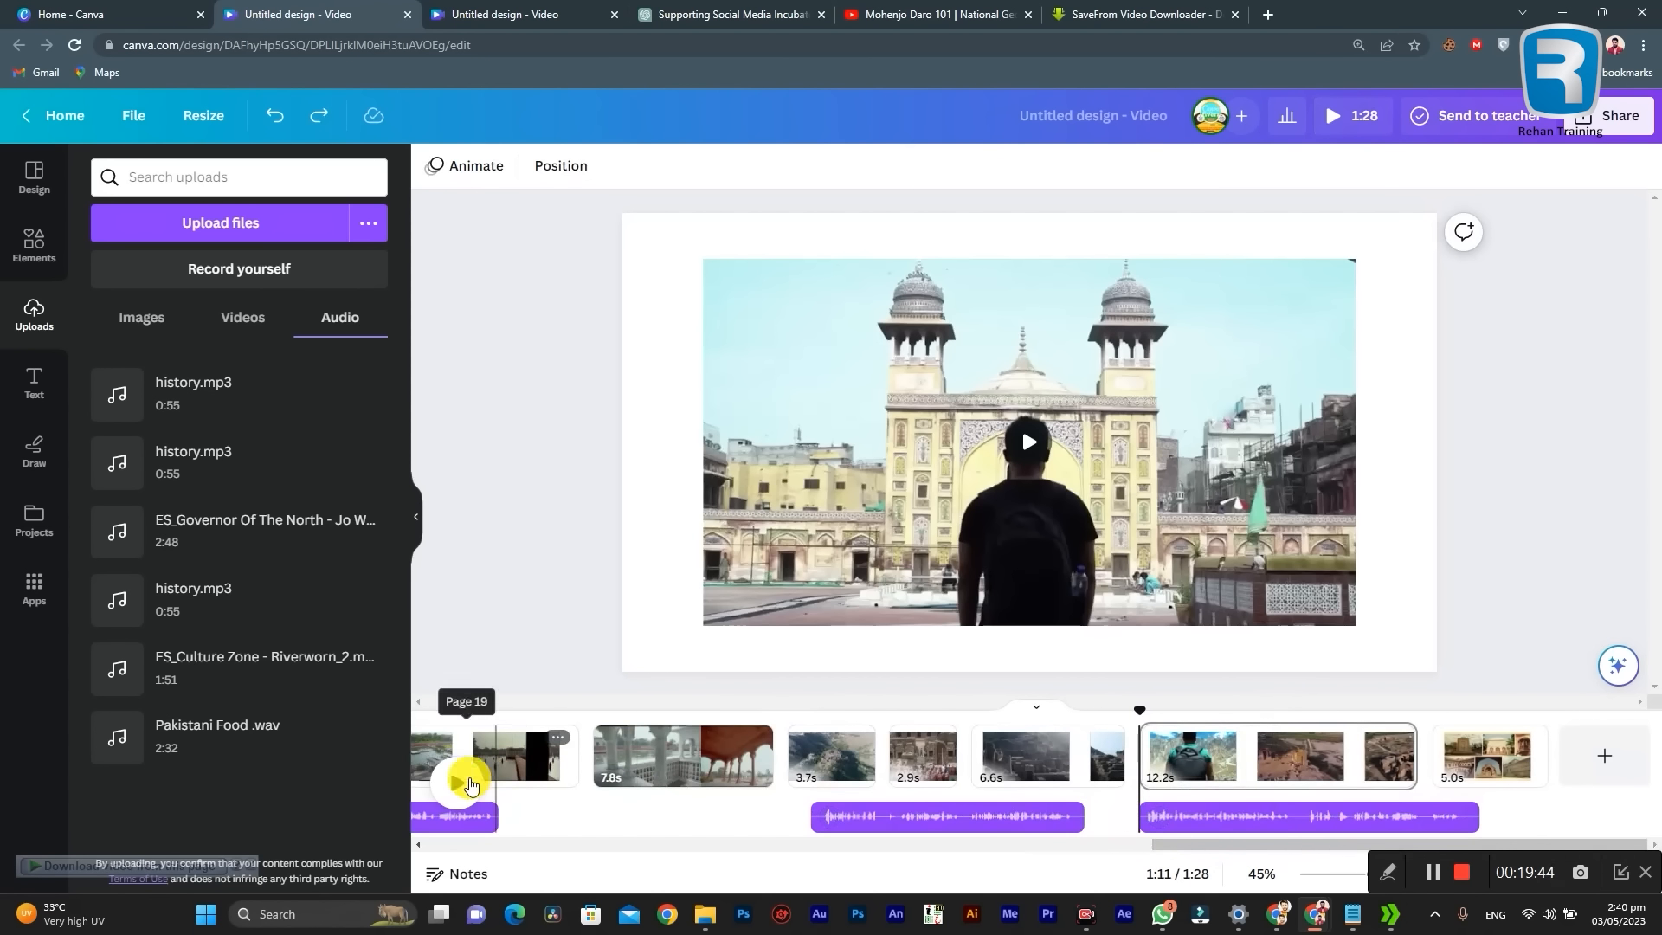
Step: Split the last narration part at 1:18 and move its second piece so that it ends with the final page, at 1:28
left_click(459, 784)
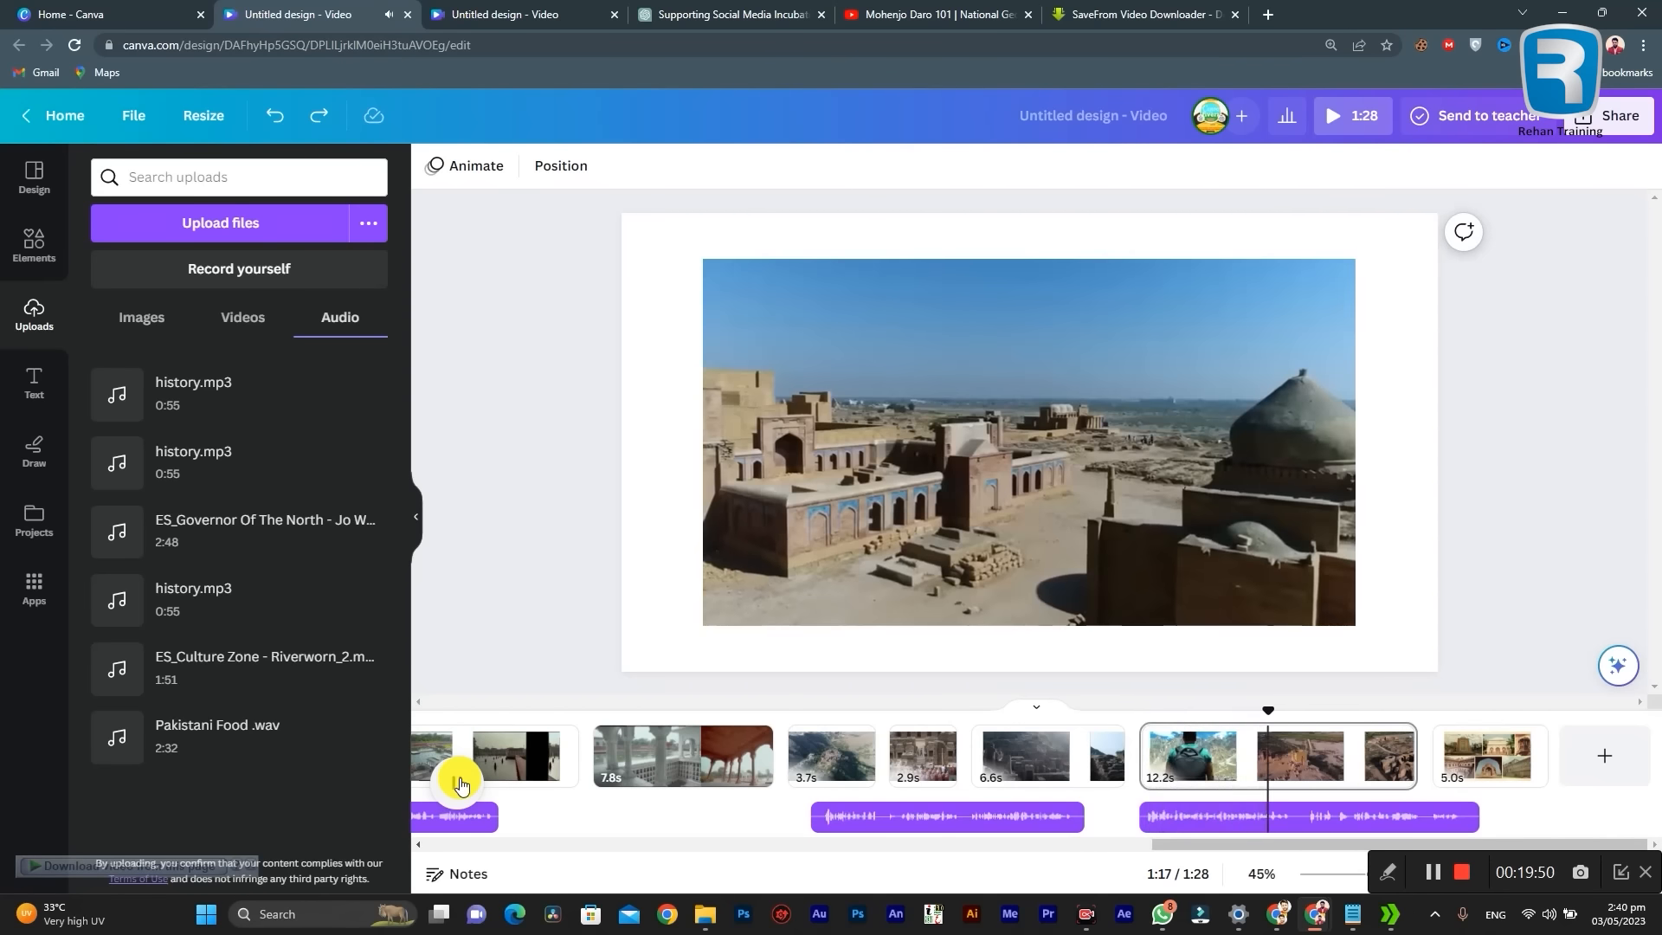
left_click(1300, 818)
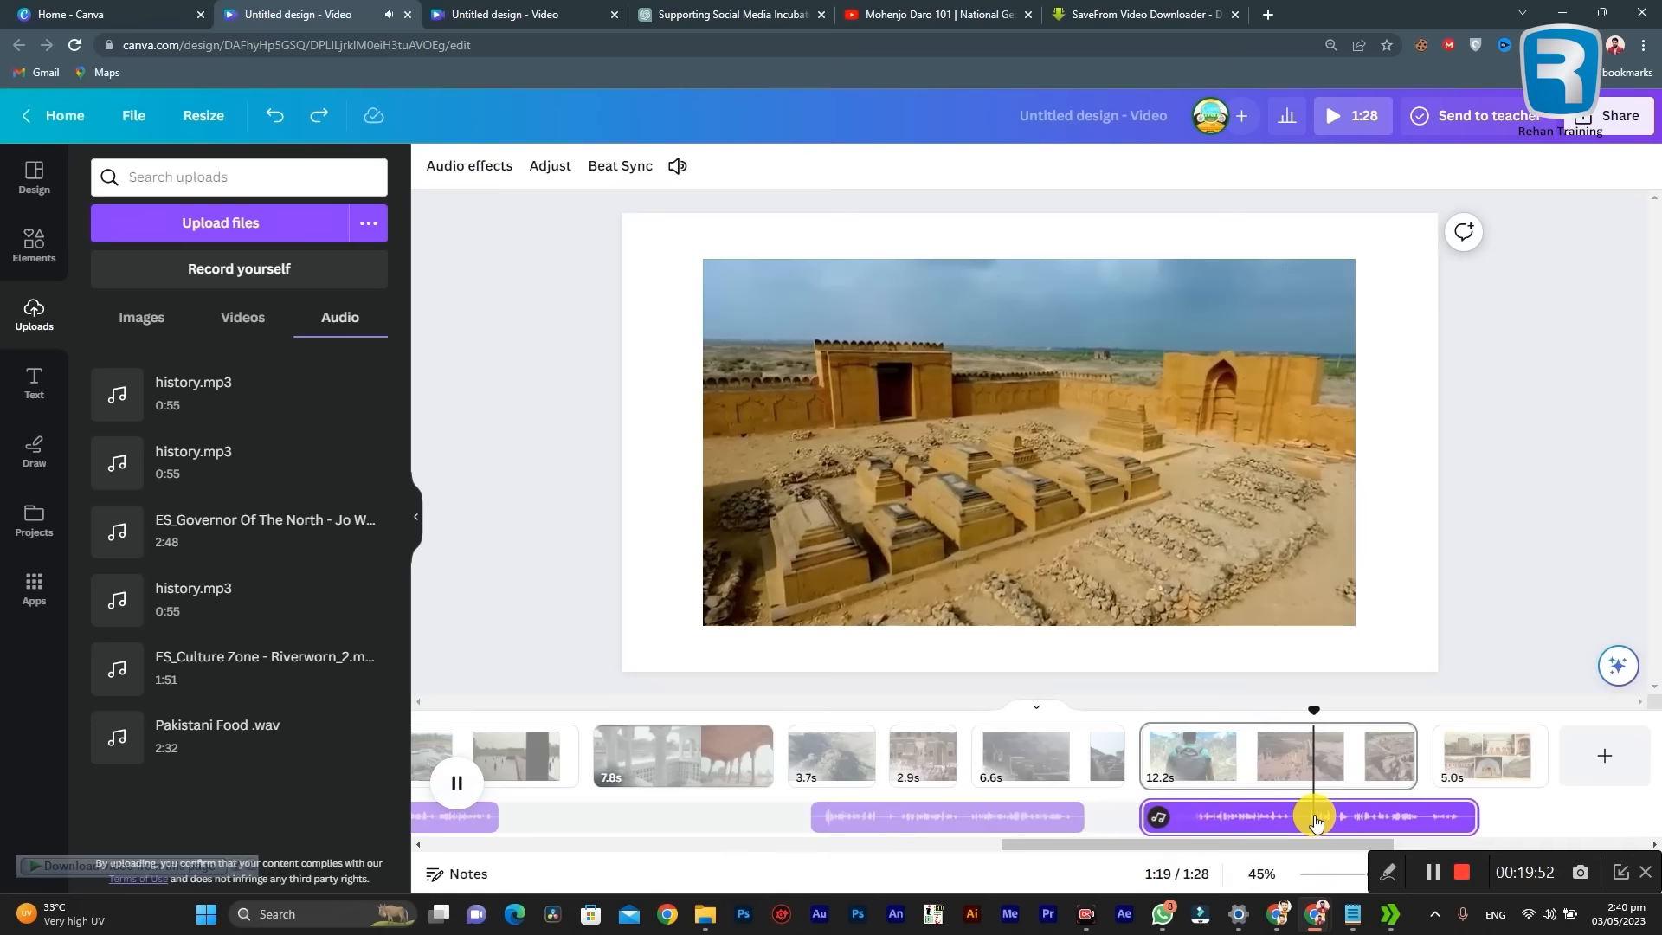
left_click(1298, 820)
right_click(1302, 825)
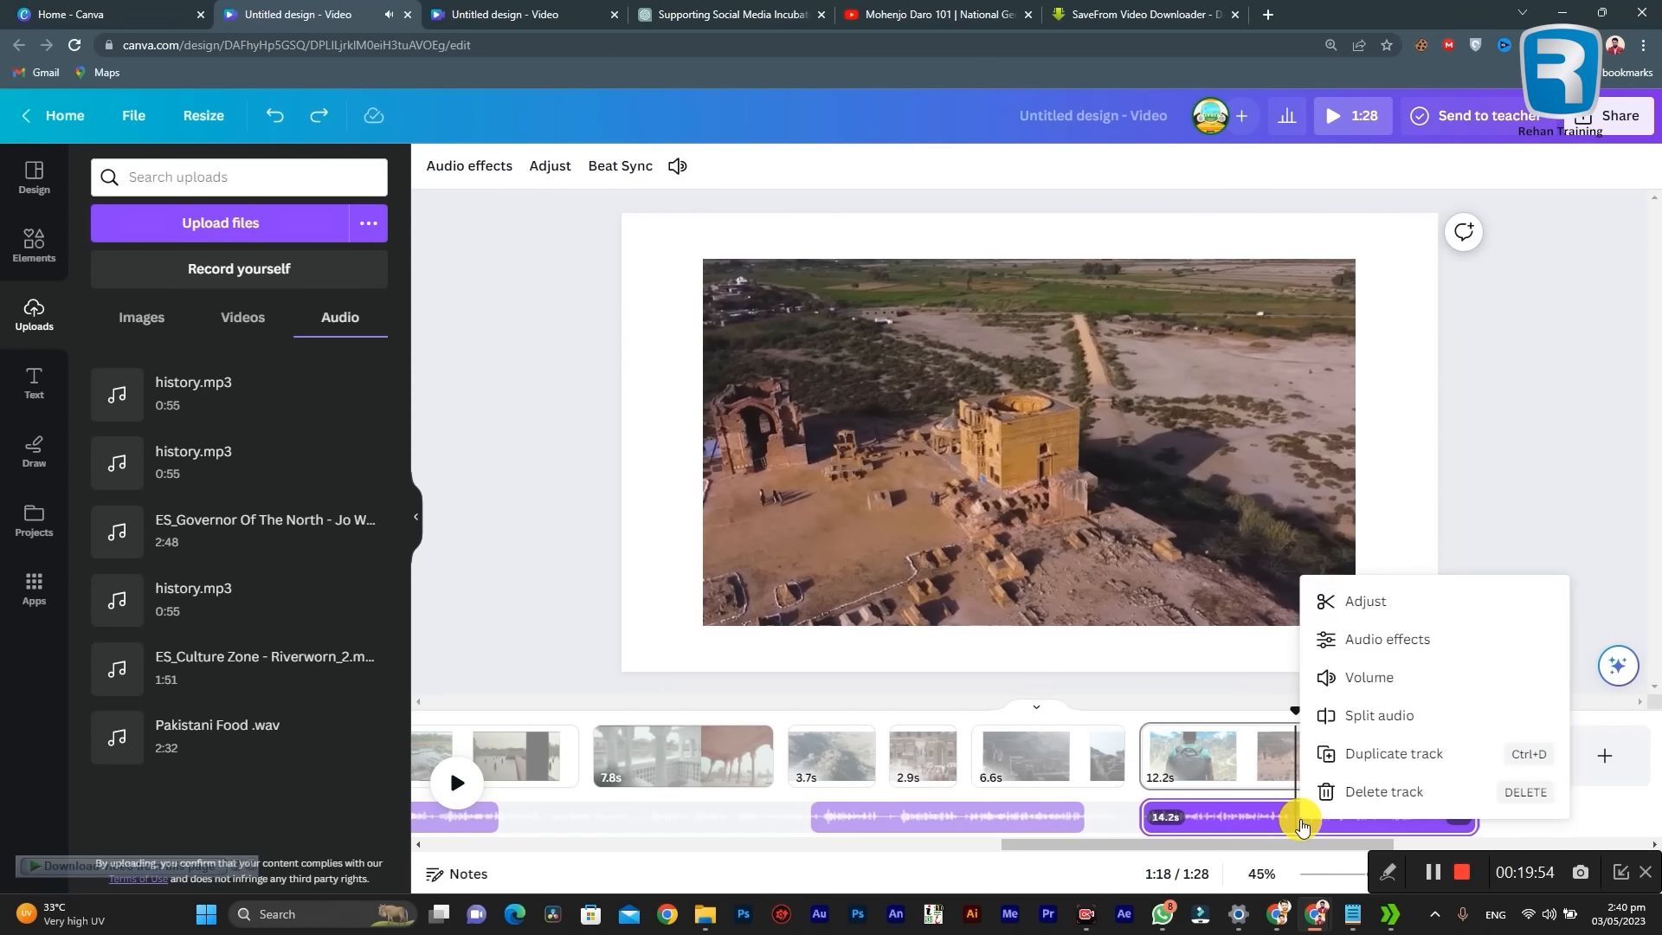
left_click(1357, 718)
left_click(1353, 729)
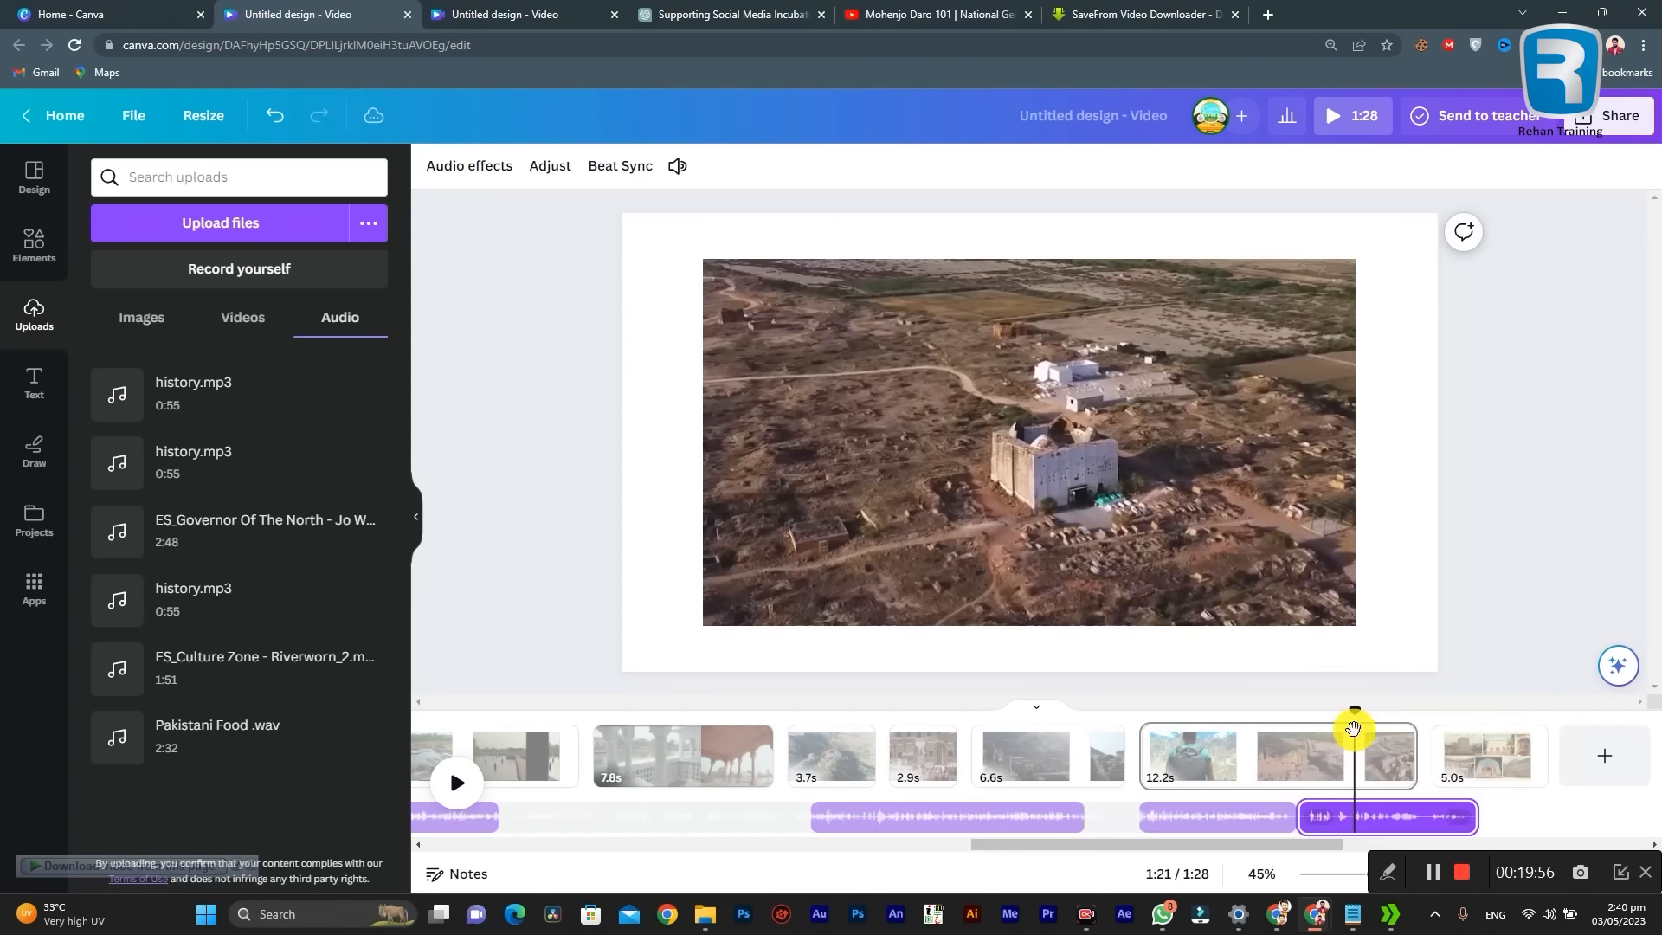
left_click_drag(1372, 820, 1448, 818)
Step: Play the video from 1:17 to the end to check the split narration against the last two clips
left_click(1269, 750)
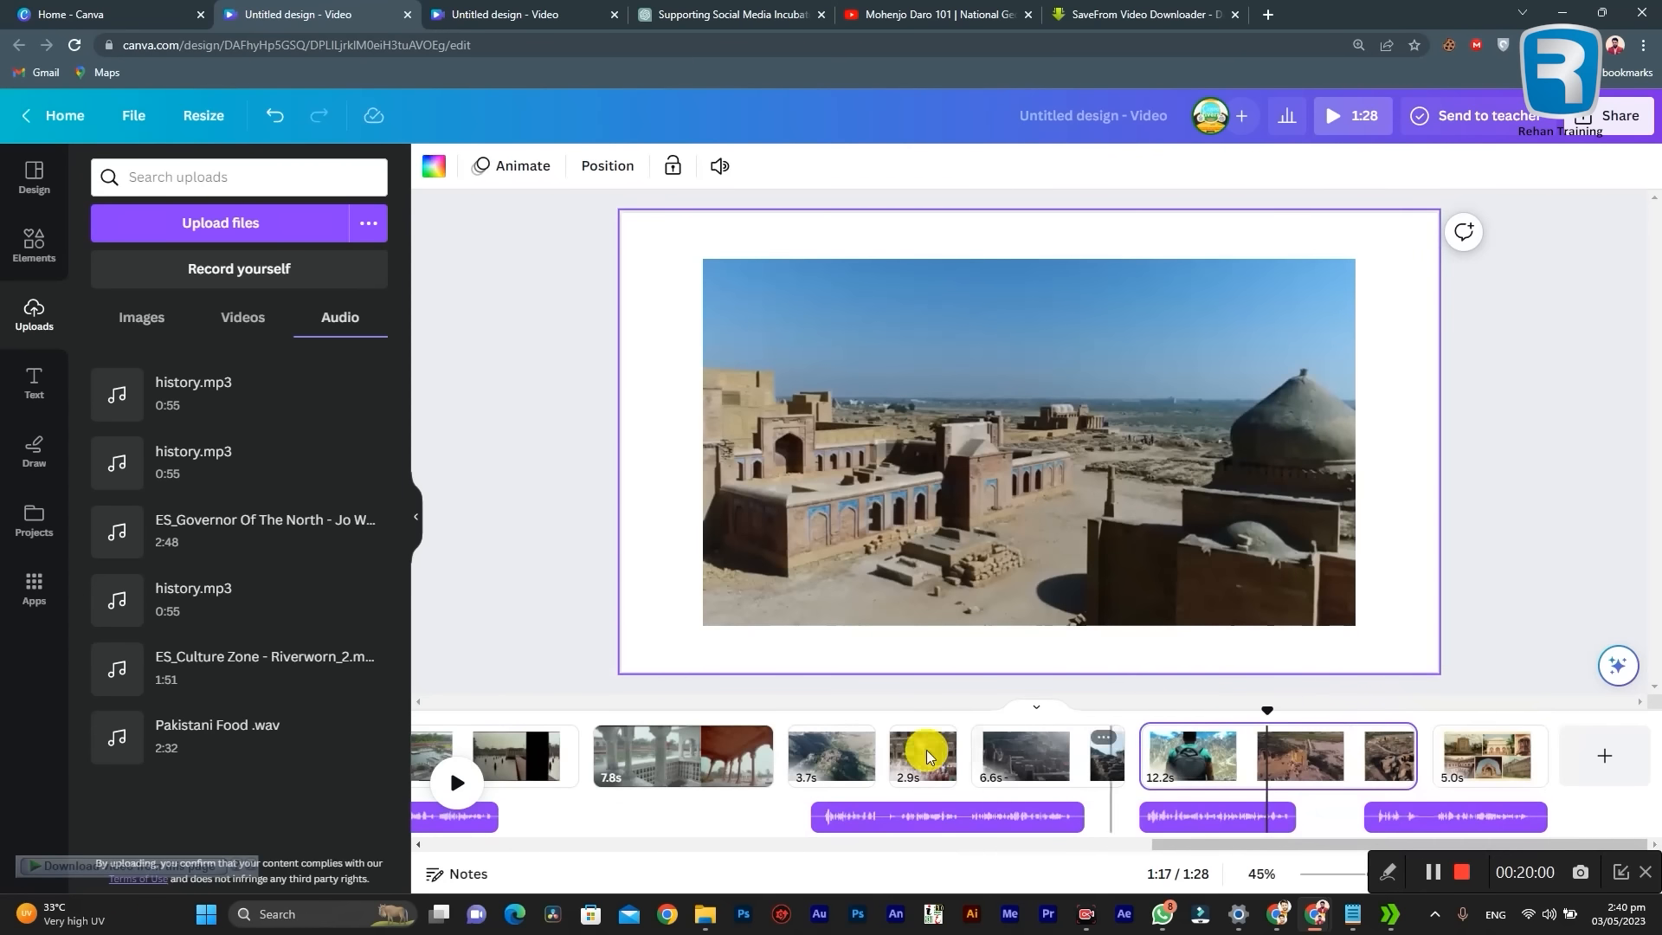
left_click(464, 779)
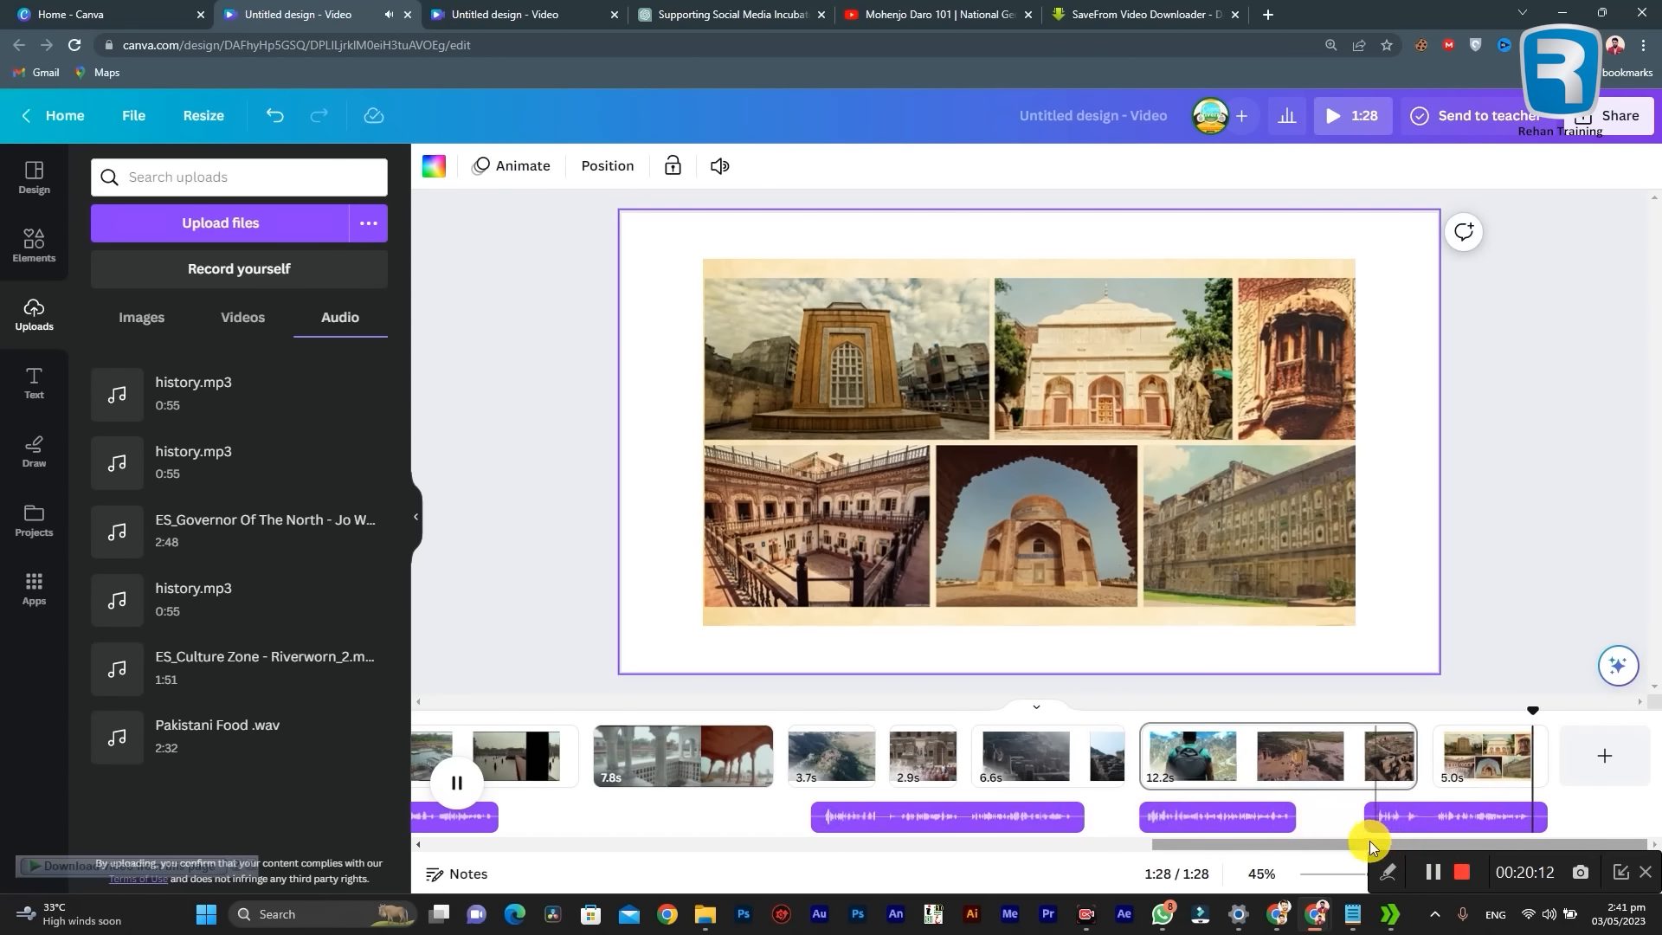
left_click_drag(1322, 839, 553, 838)
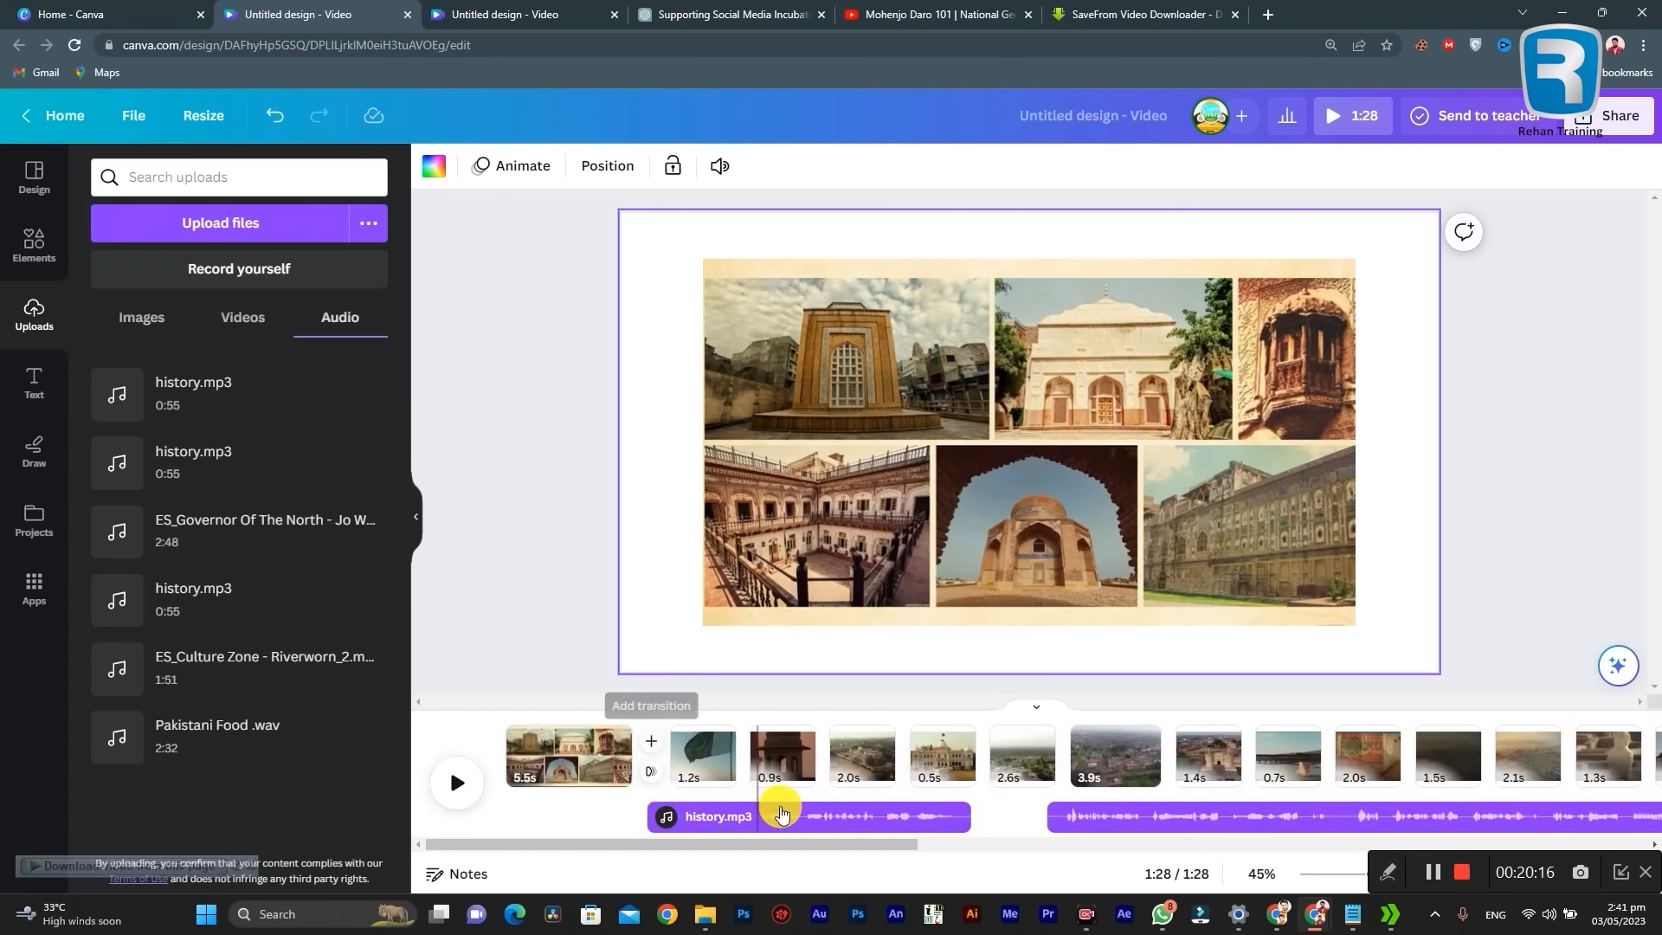
Step: Enlarge the monuments collage video on the final page so that it fills the whole page
left_click(800, 508)
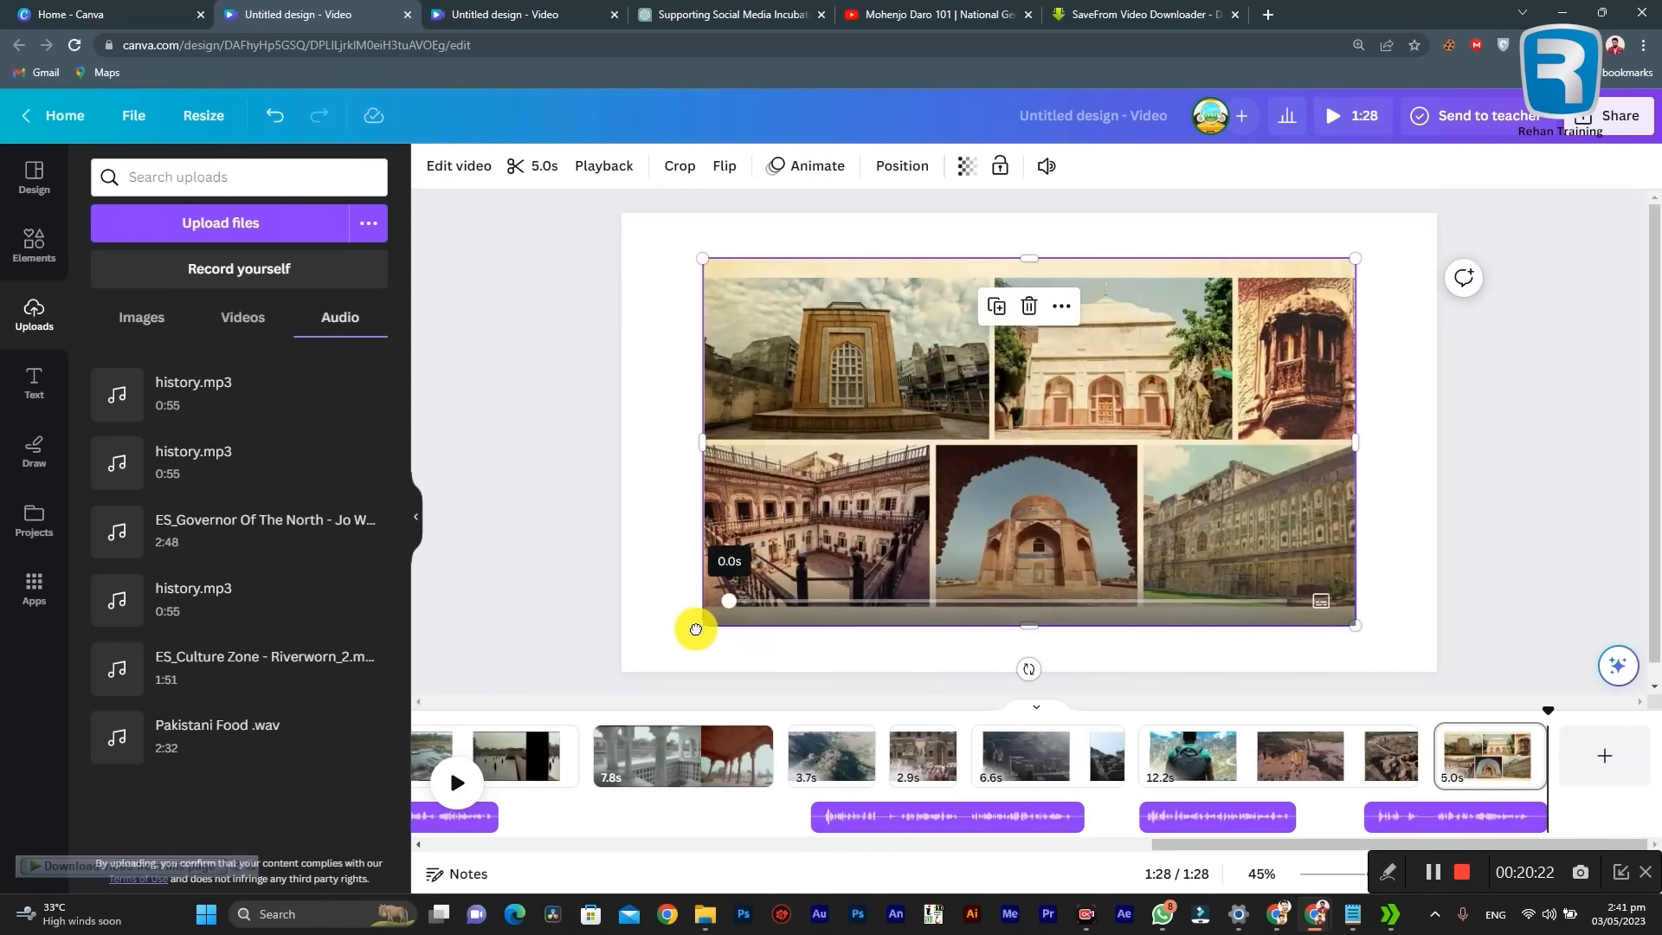
left_click_drag(705, 625, 620, 671)
left_click_drag(1356, 258, 1439, 216)
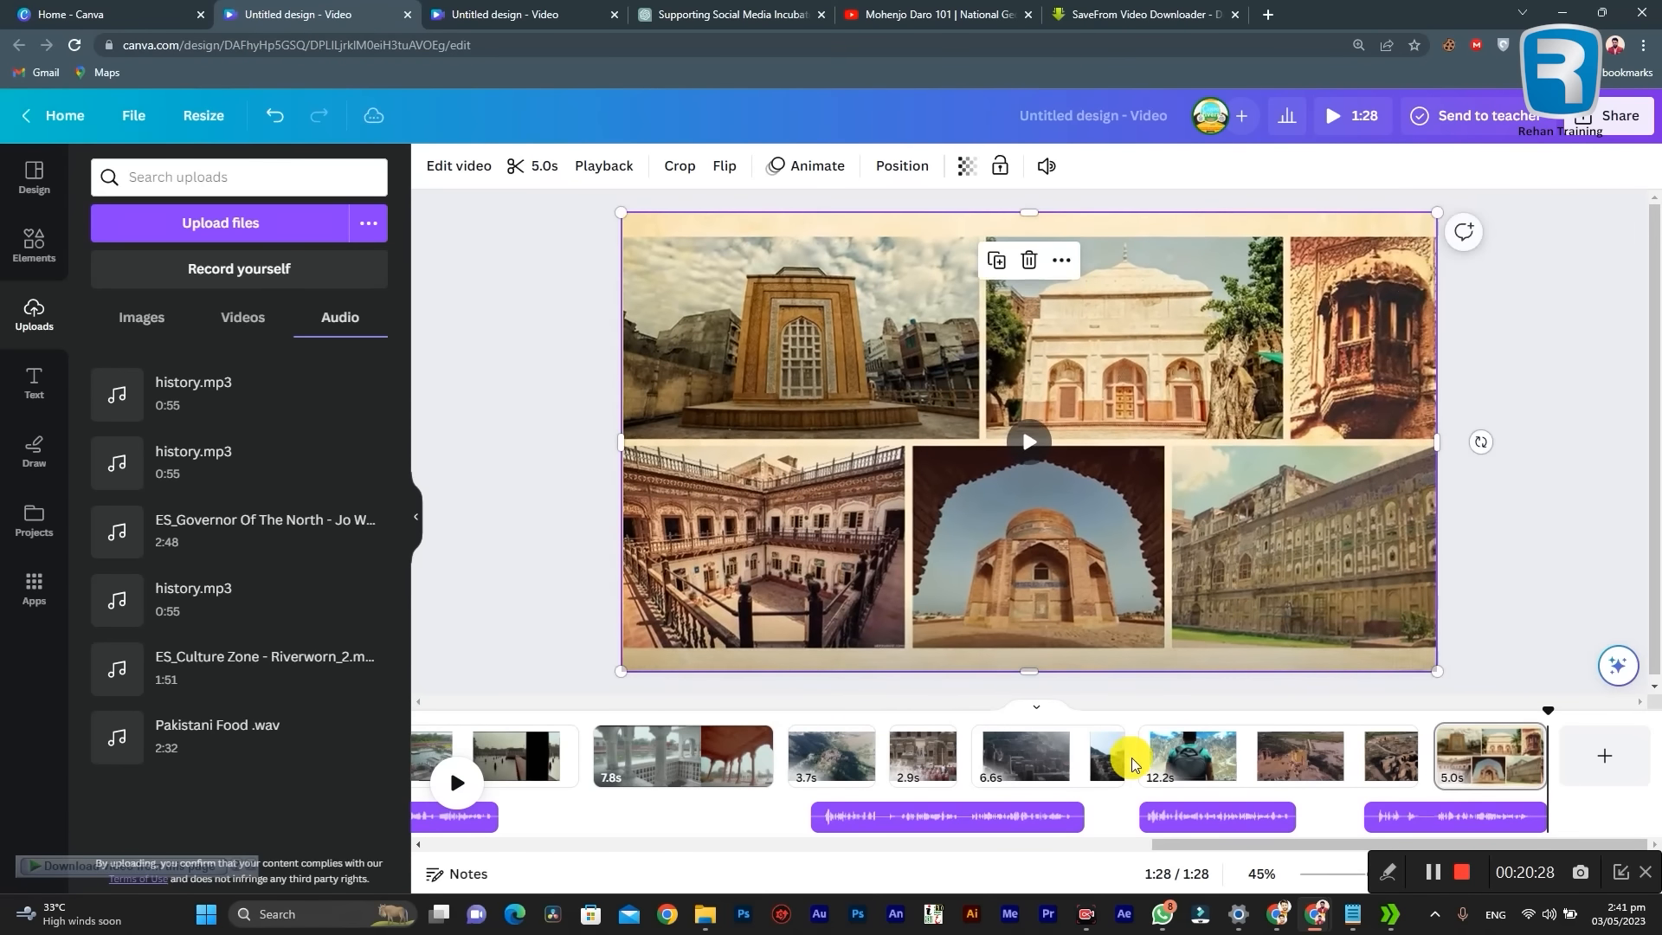
Step: Enlarge the waving flag video on page 2 so that it fills the whole page
left_click_drag(1265, 855, 434, 847)
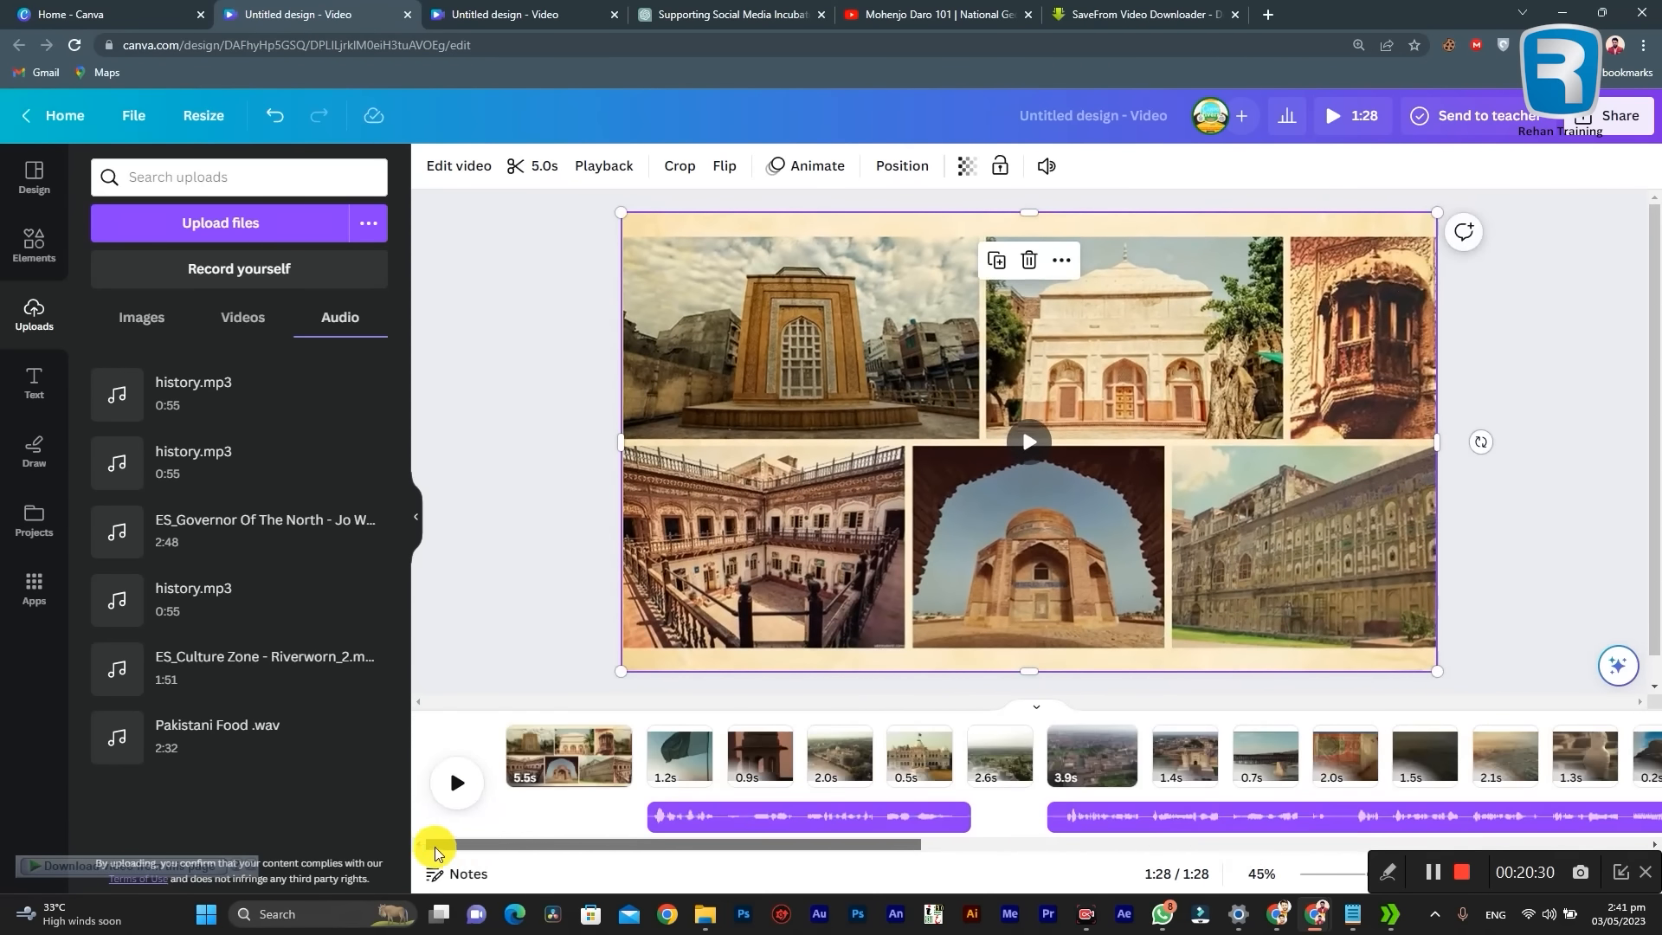
left_click(662, 761)
left_click(755, 575)
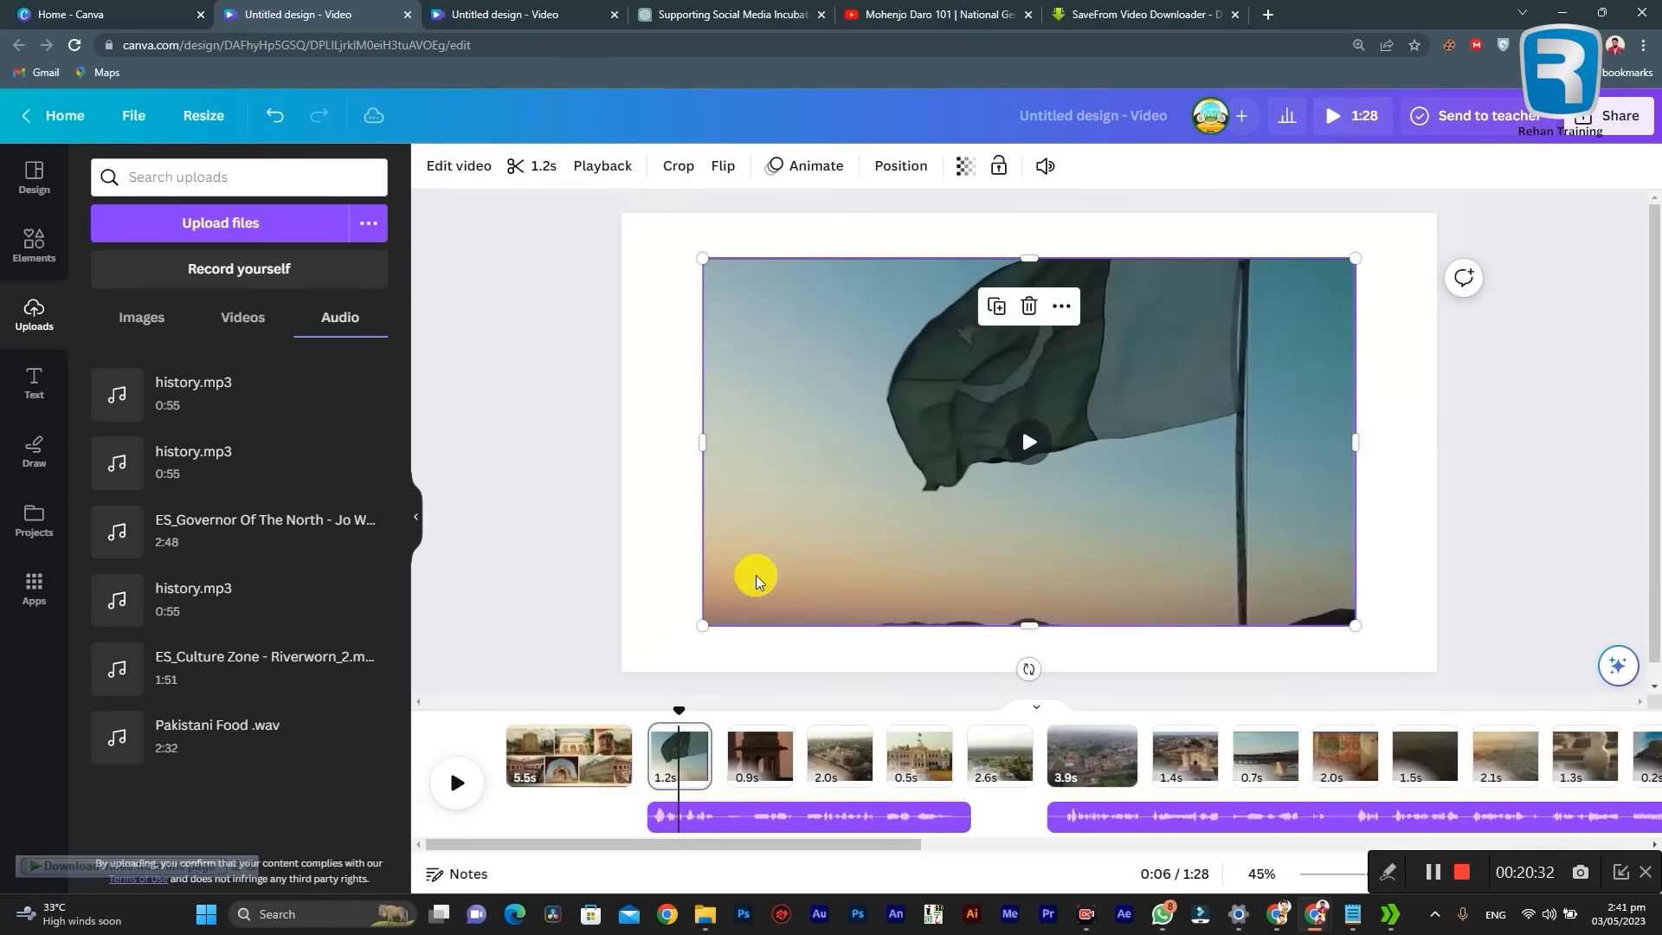
left_click_drag(703, 626, 621, 666)
left_click_drag(1354, 261, 1439, 219)
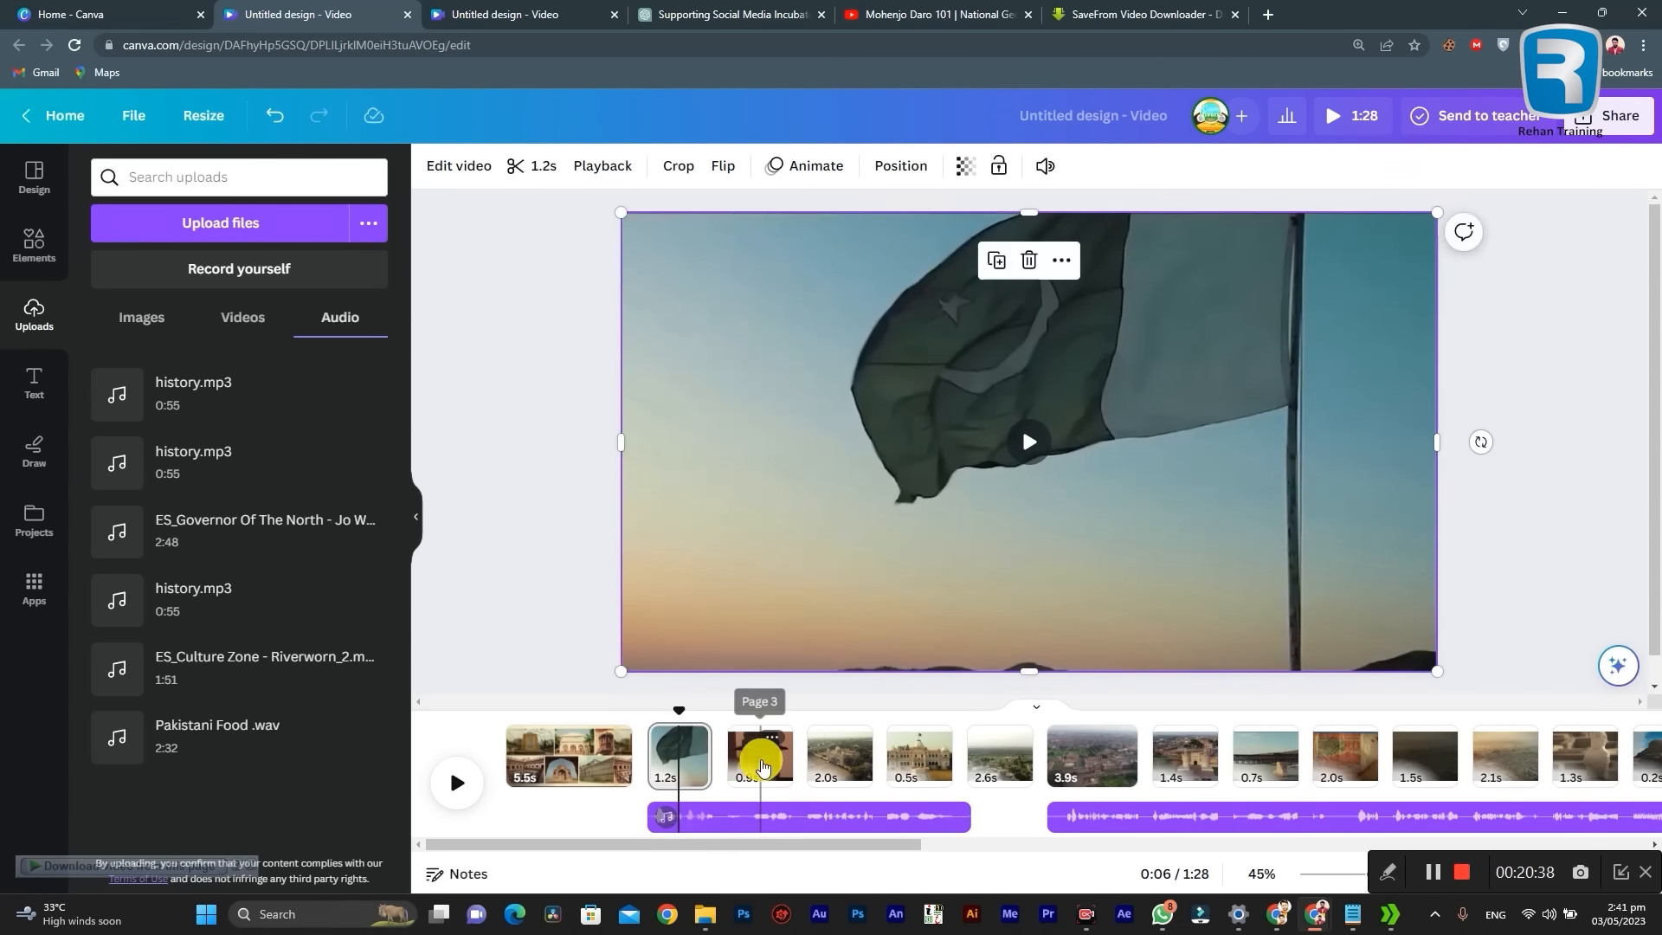
Step: Enlarge the sunset tower video on page 3 to the full page size of 1920 × 1080 px
left_click(762, 759)
left_click(743, 588)
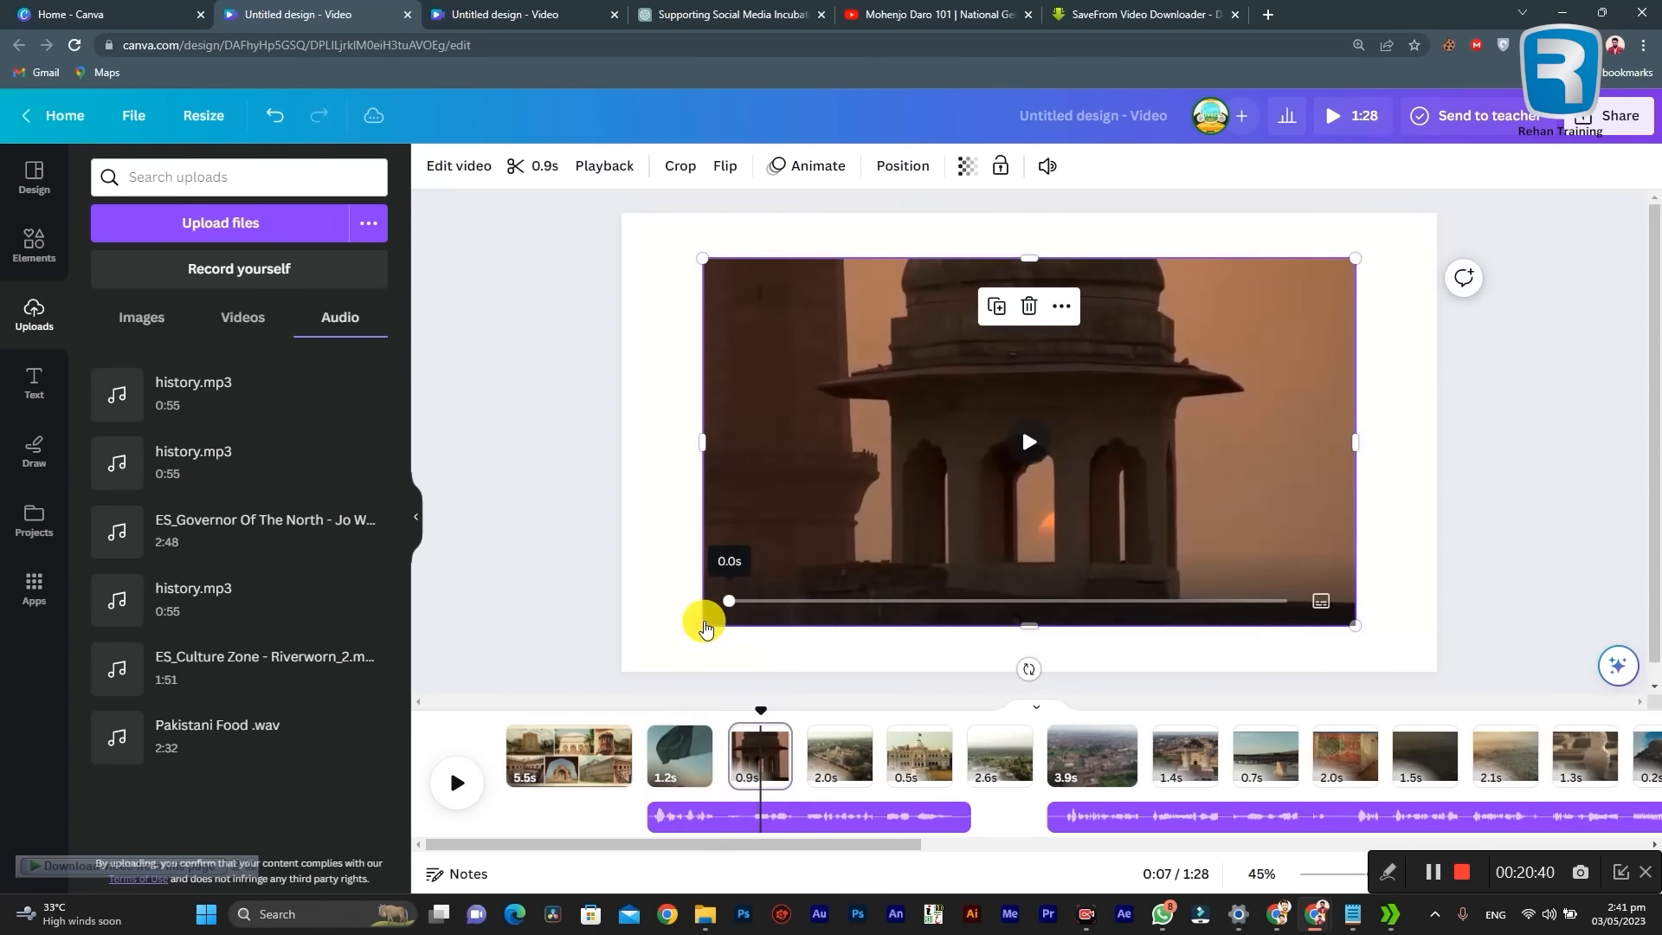
left_click_drag(703, 627, 629, 678)
left_click_drag(1354, 259, 1436, 212)
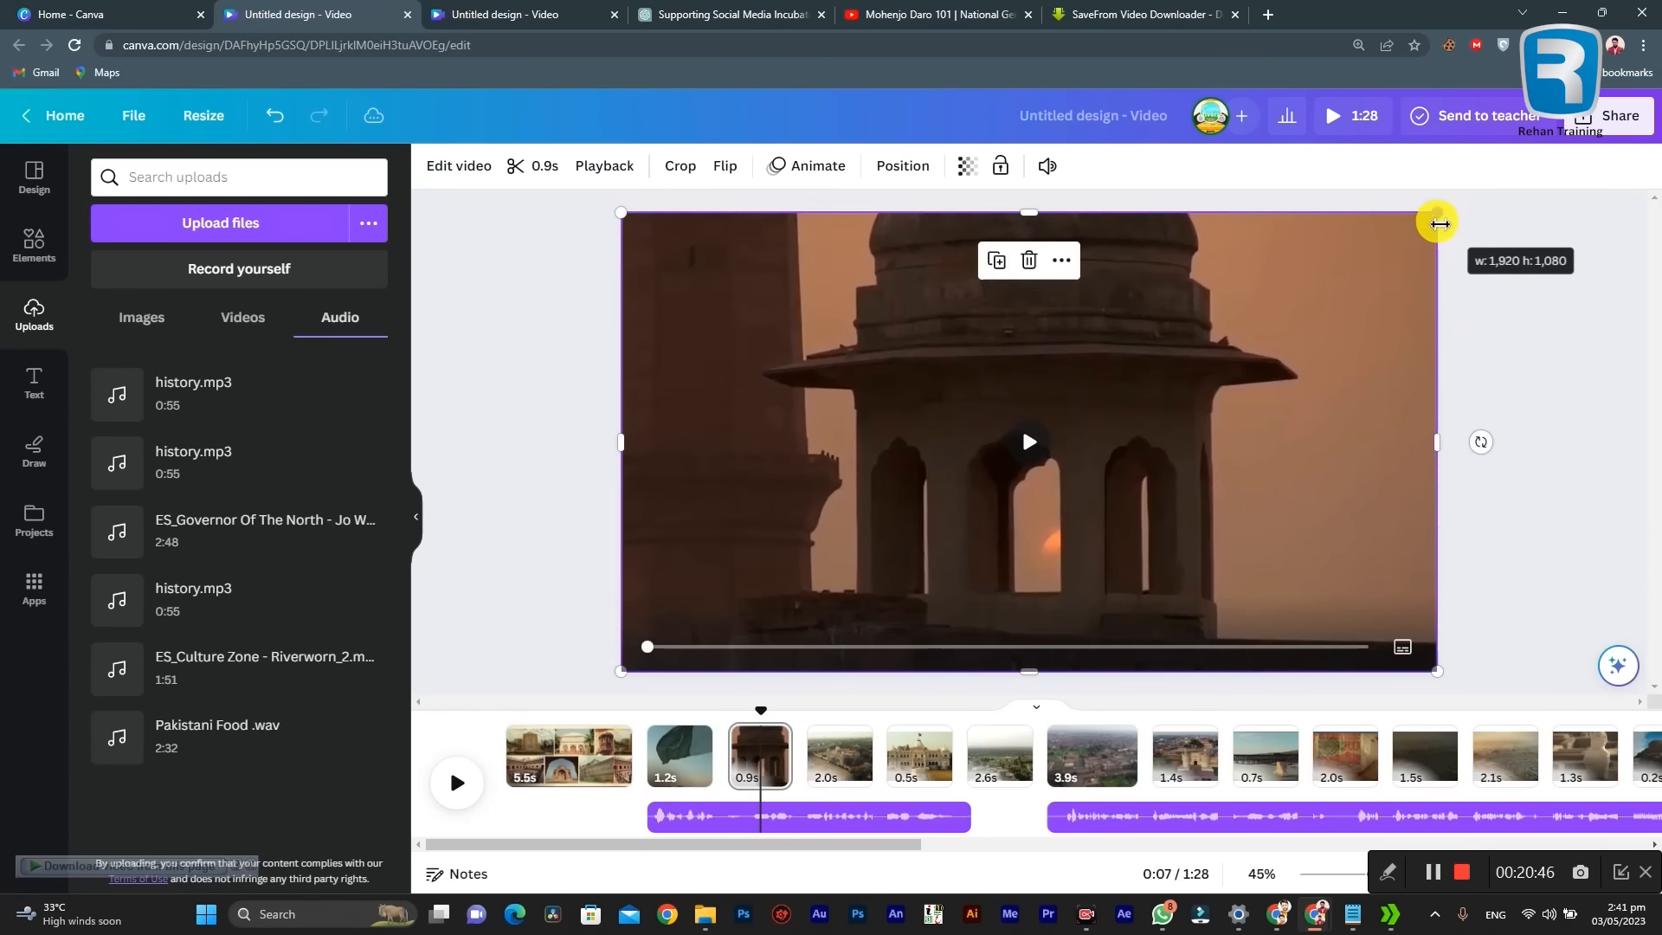
Step: Enlarge the 2.0-second aerial monument video on page 4 so that it fills the whole page
left_click_drag(772, 844, 865, 840)
left_click(613, 757)
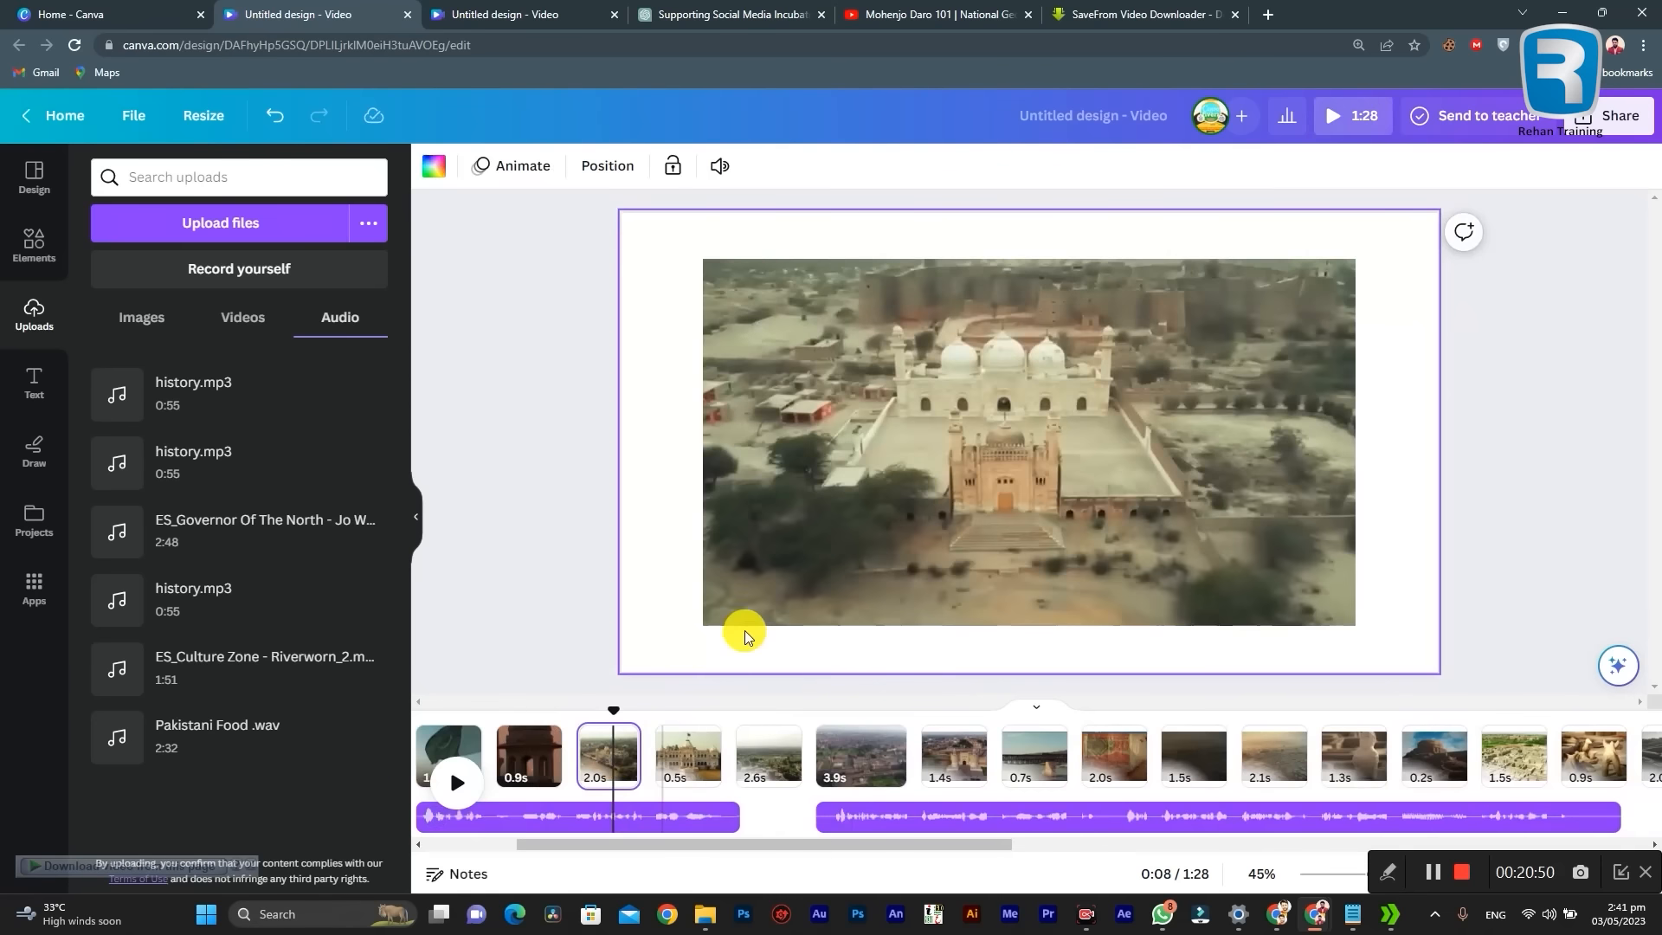
left_click(734, 611)
left_click_drag(702, 625, 626, 678)
left_click_drag(1356, 260, 1445, 217)
Step: Enlarge the 0.5-second palace front video on page 5 so that it fills the whole page
scroll(769, 843, "right", 2)
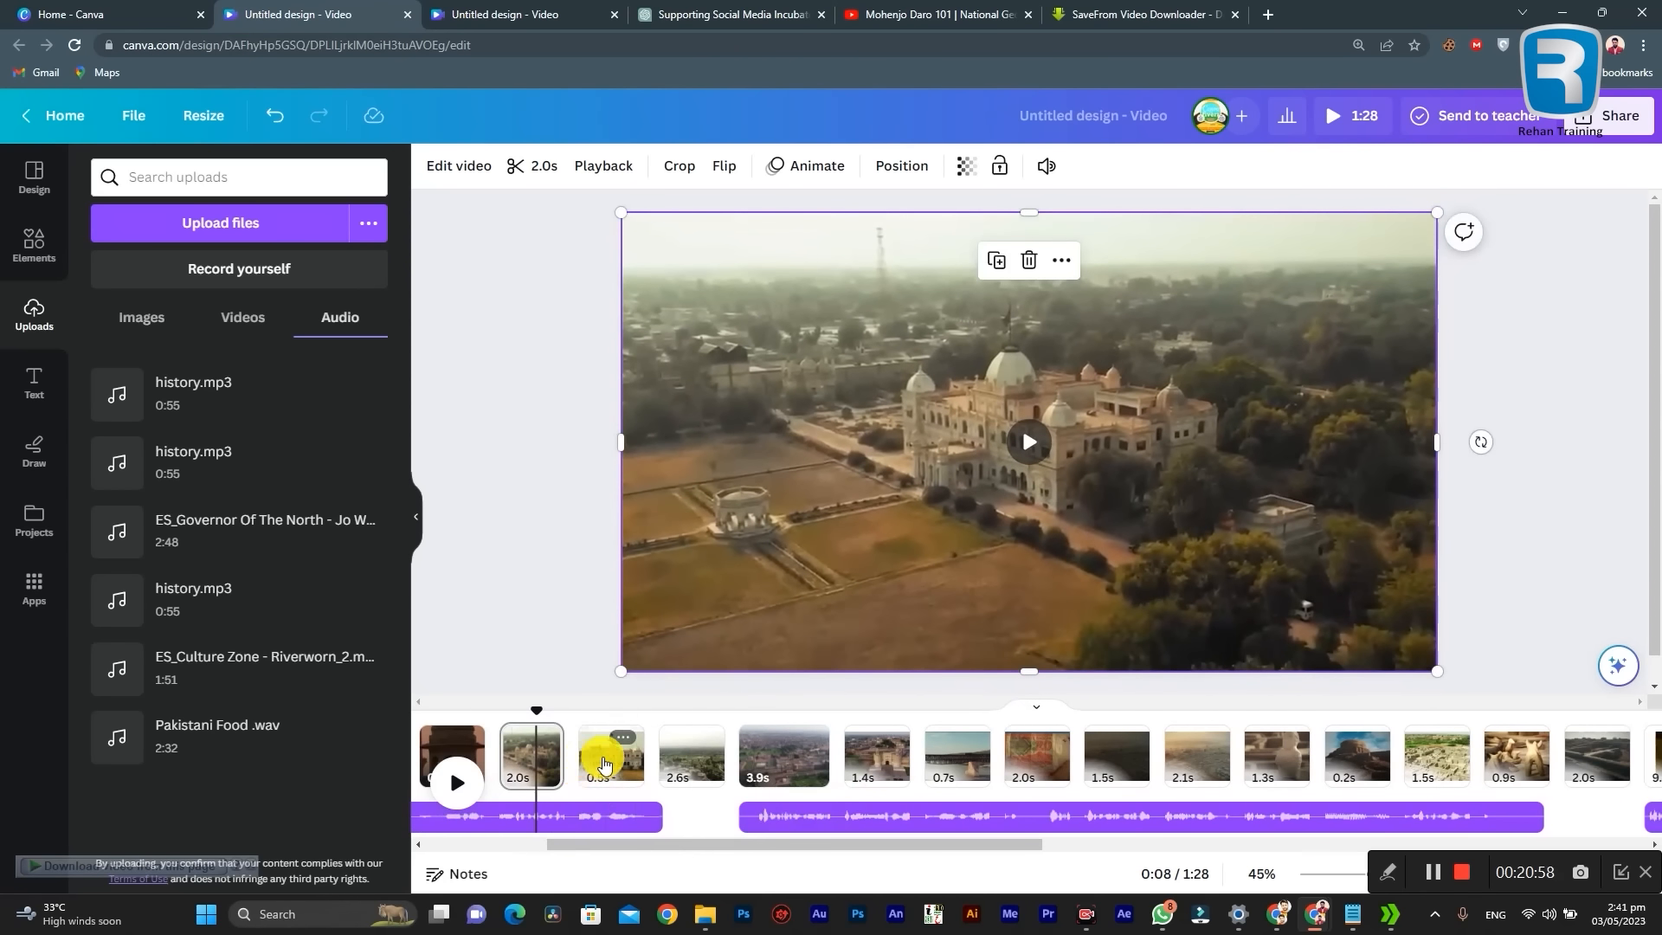
left_click(603, 762)
left_click(708, 616)
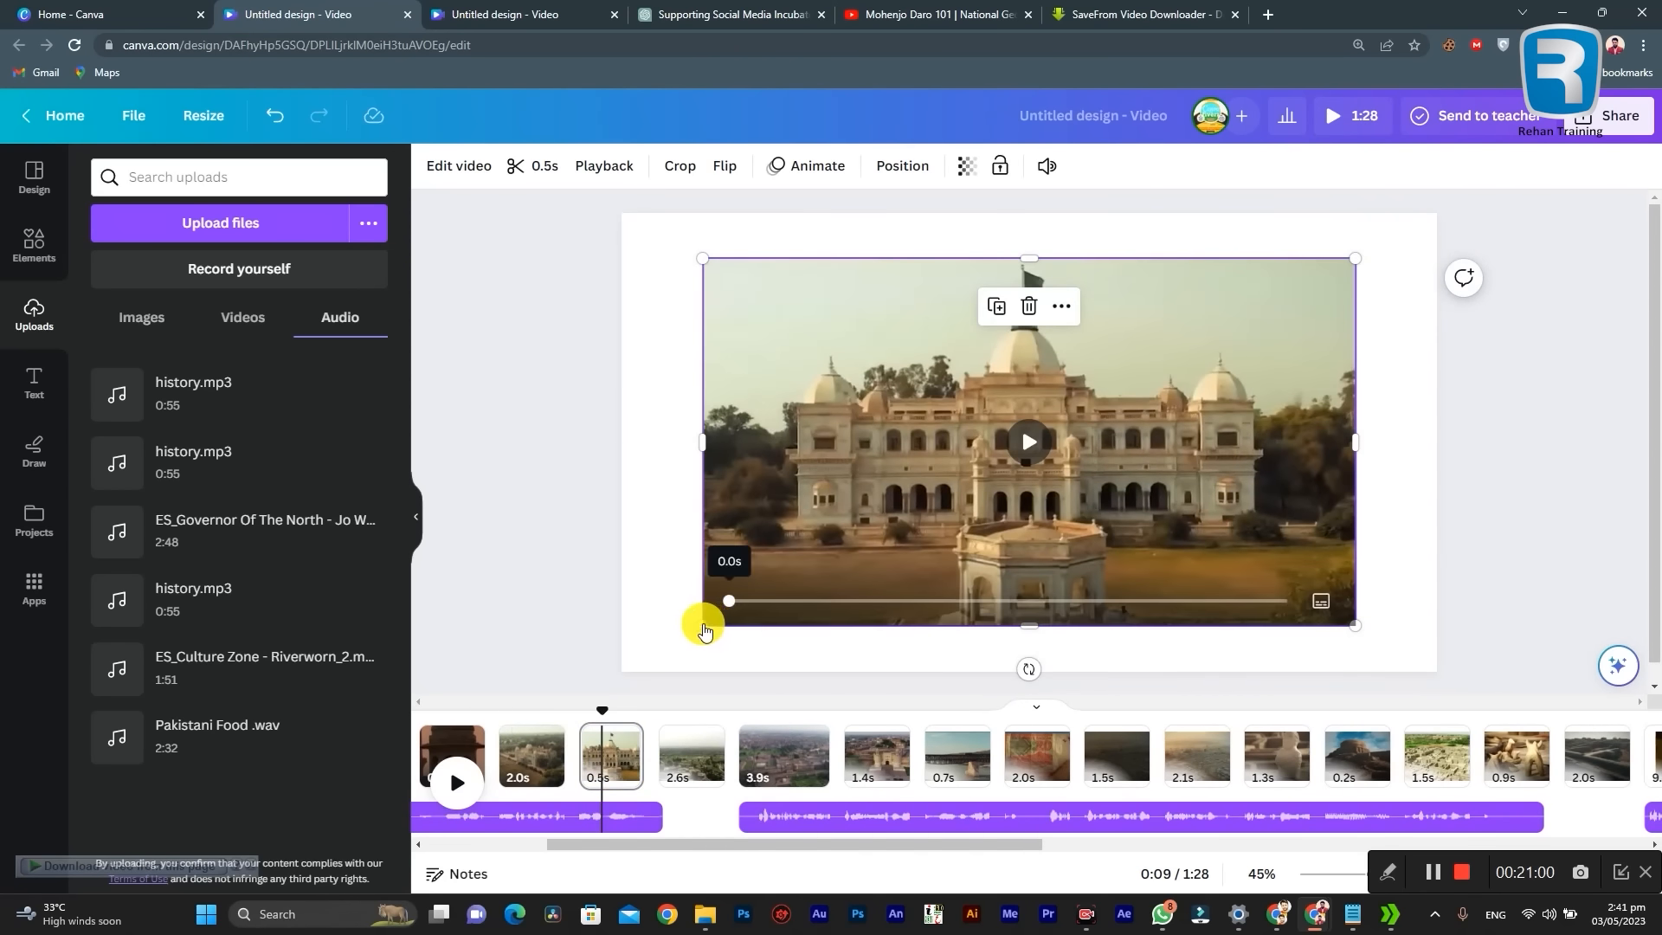
left_click_drag(701, 625, 620, 671)
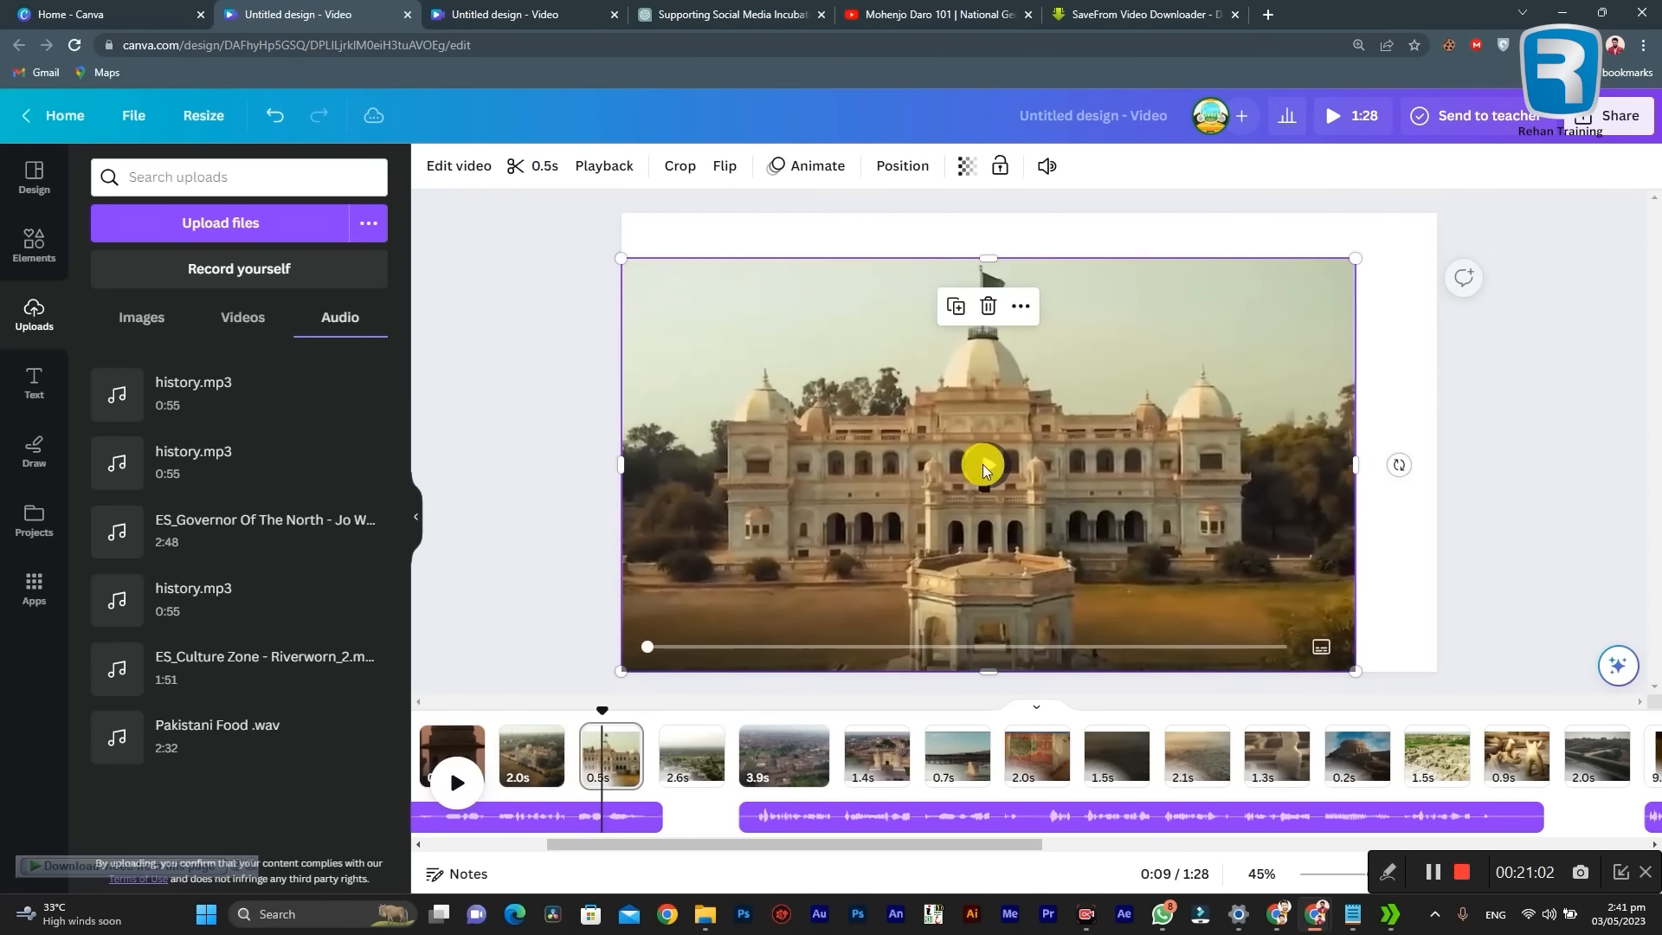
left_click_drag(1356, 259, 1448, 231)
Step: Enlarge the railway bridge video on page 9 so that it fills the whole page
left_click(876, 760)
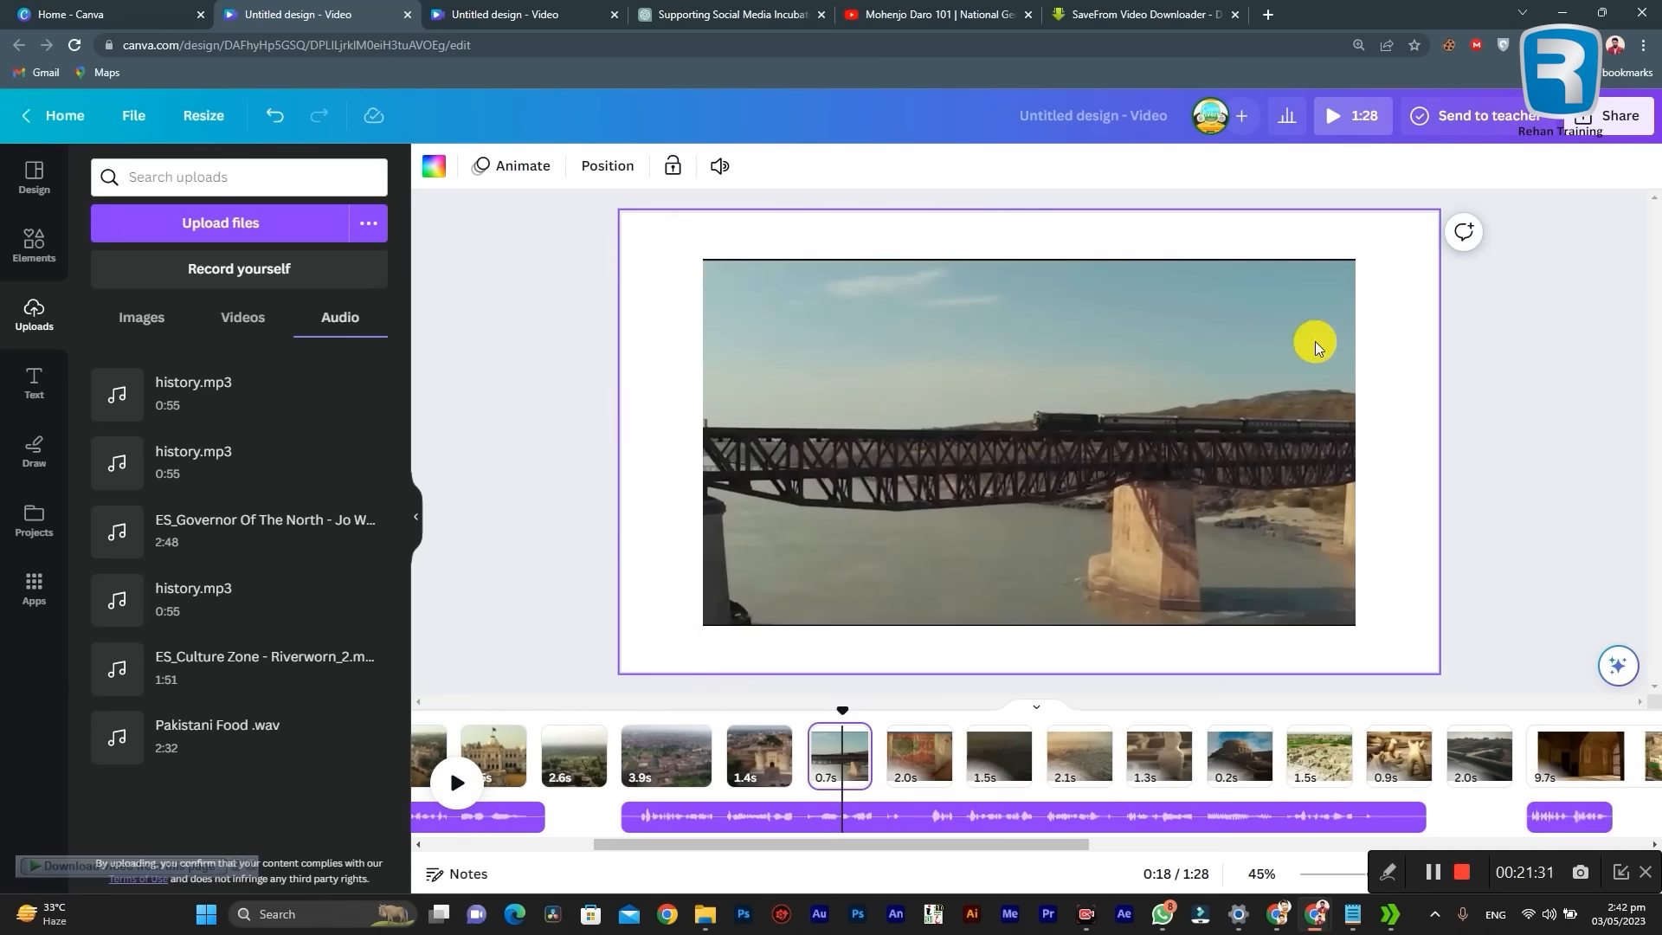
left_click(1098, 386)
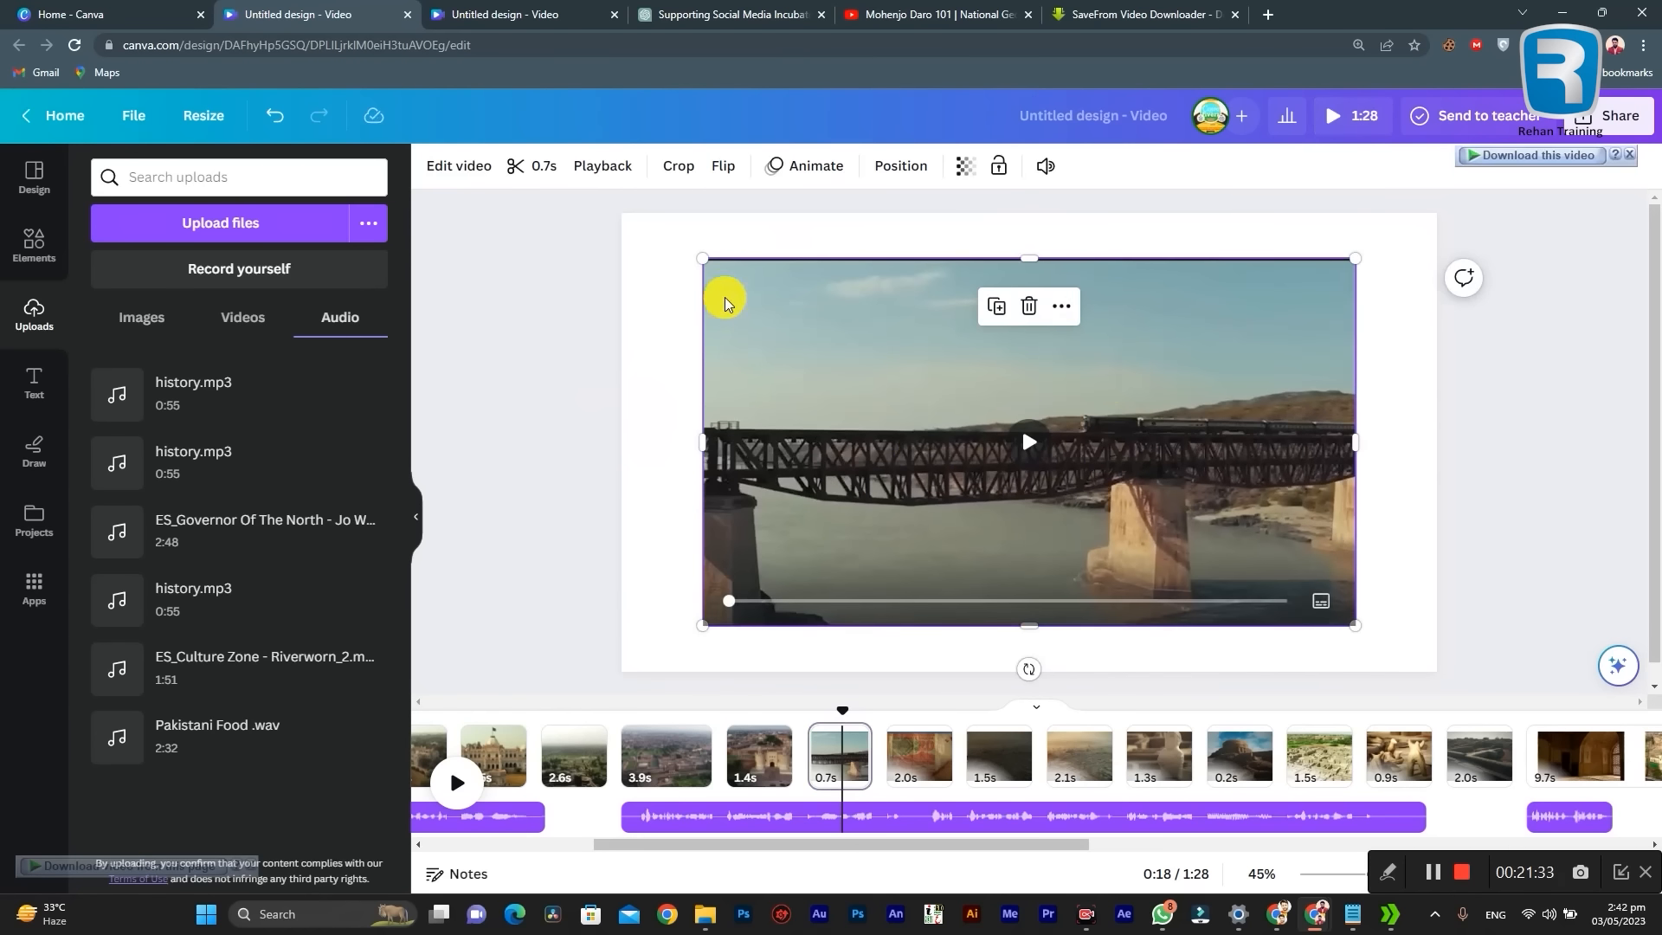
left_click_drag(702, 259, 620, 229)
left_click_drag(1355, 623, 1436, 669)
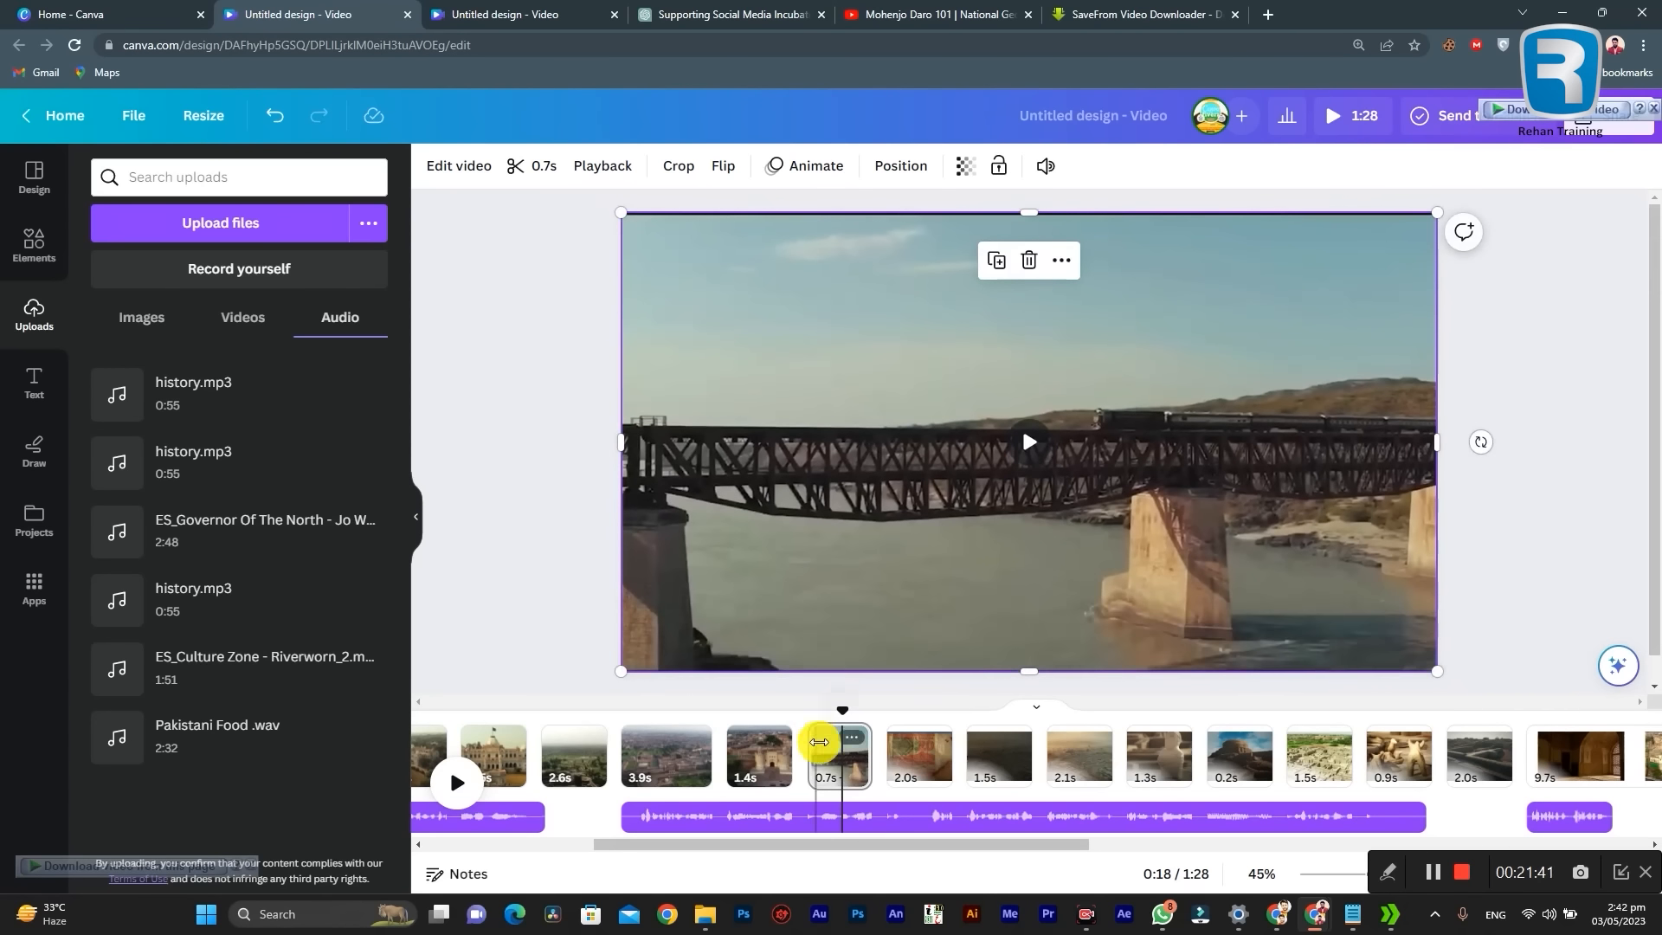
Step: Enlarge the 20-rupee banknote video on page 10 so that it fills the whole page
left_click_drag(846, 704, 920, 719)
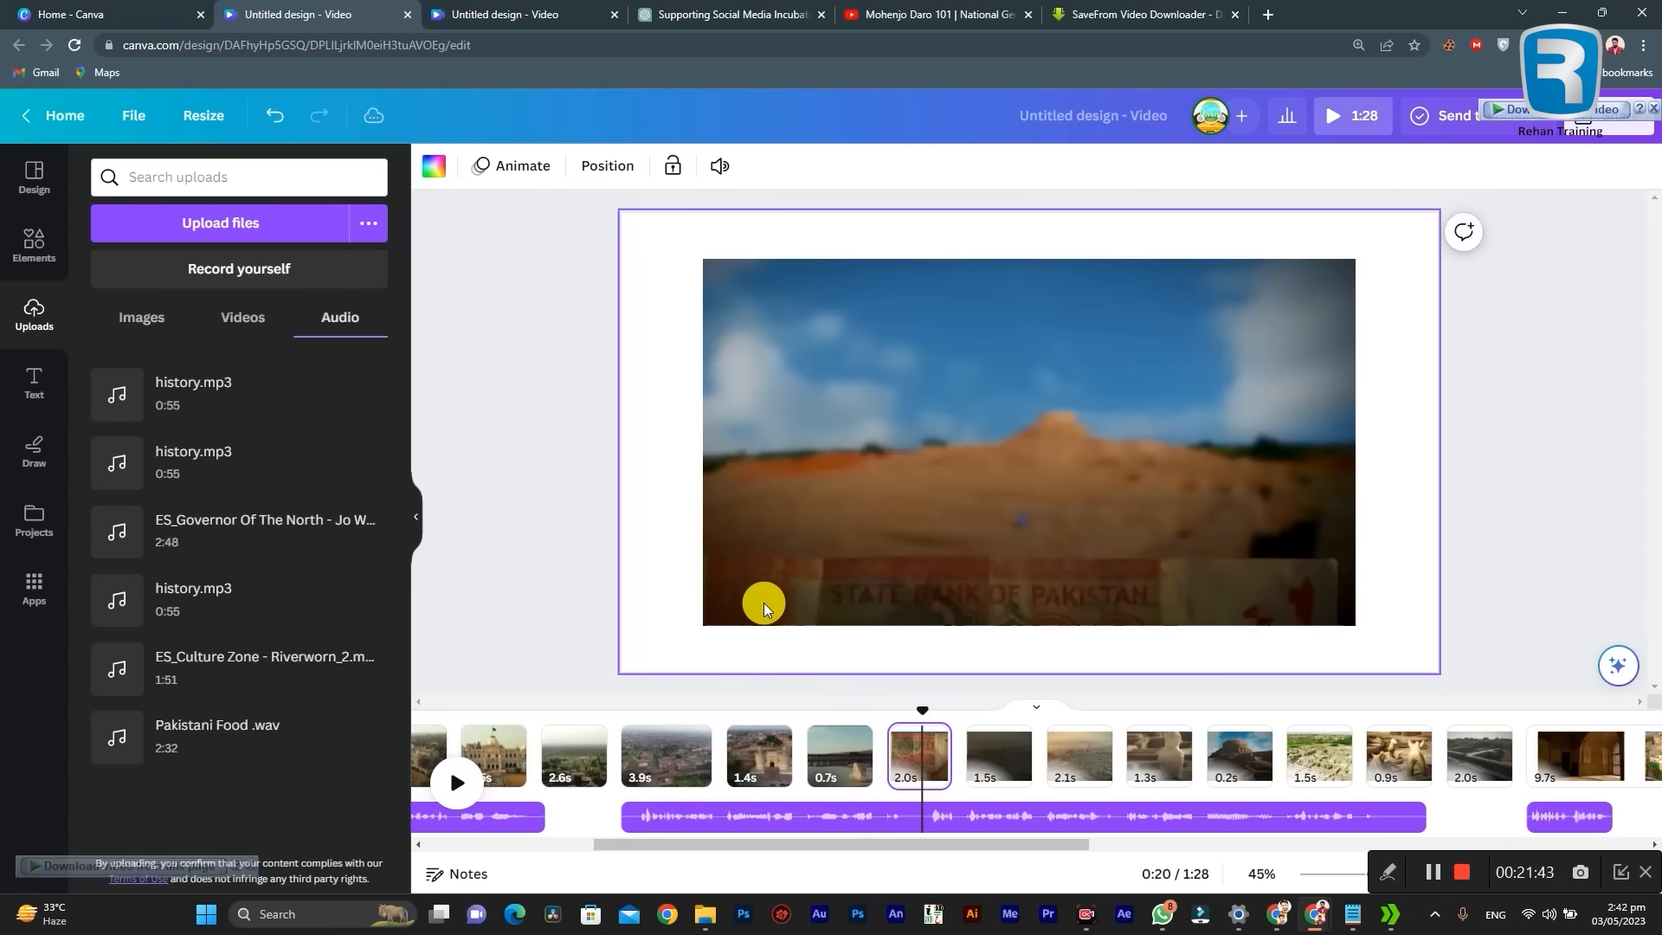
left_click(749, 583)
left_click_drag(704, 629, 621, 670)
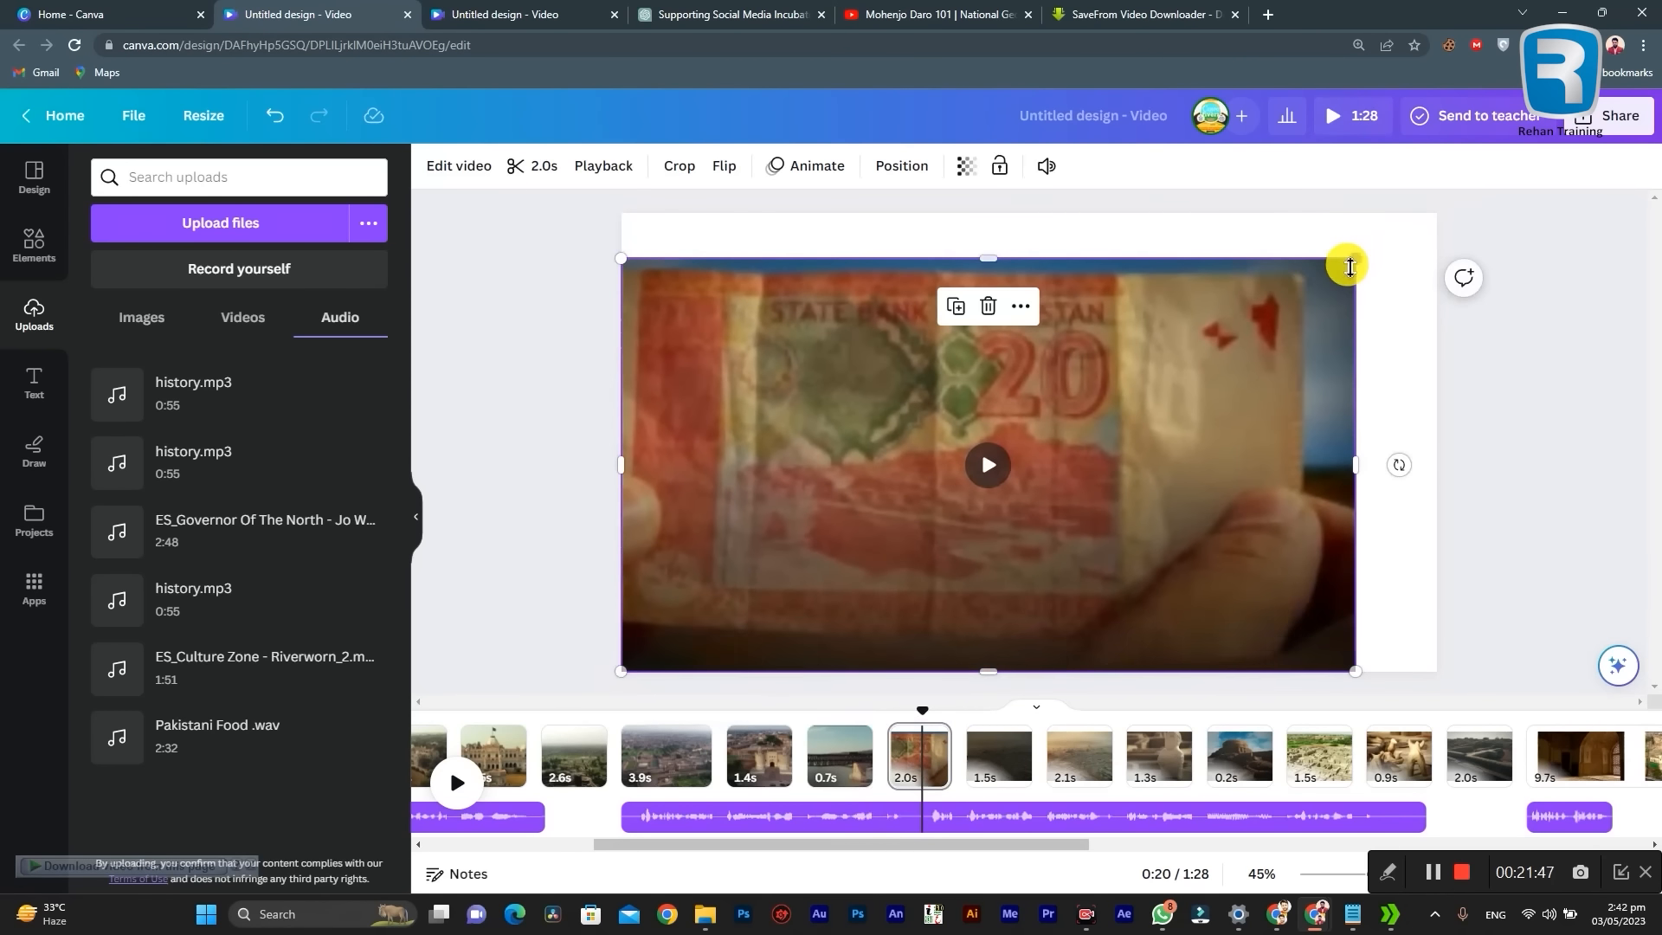
left_click_drag(1356, 258, 1439, 216)
Step: Enlarge the dark aerial ruins video on page 11 so that it fills the whole page
left_click(1012, 755)
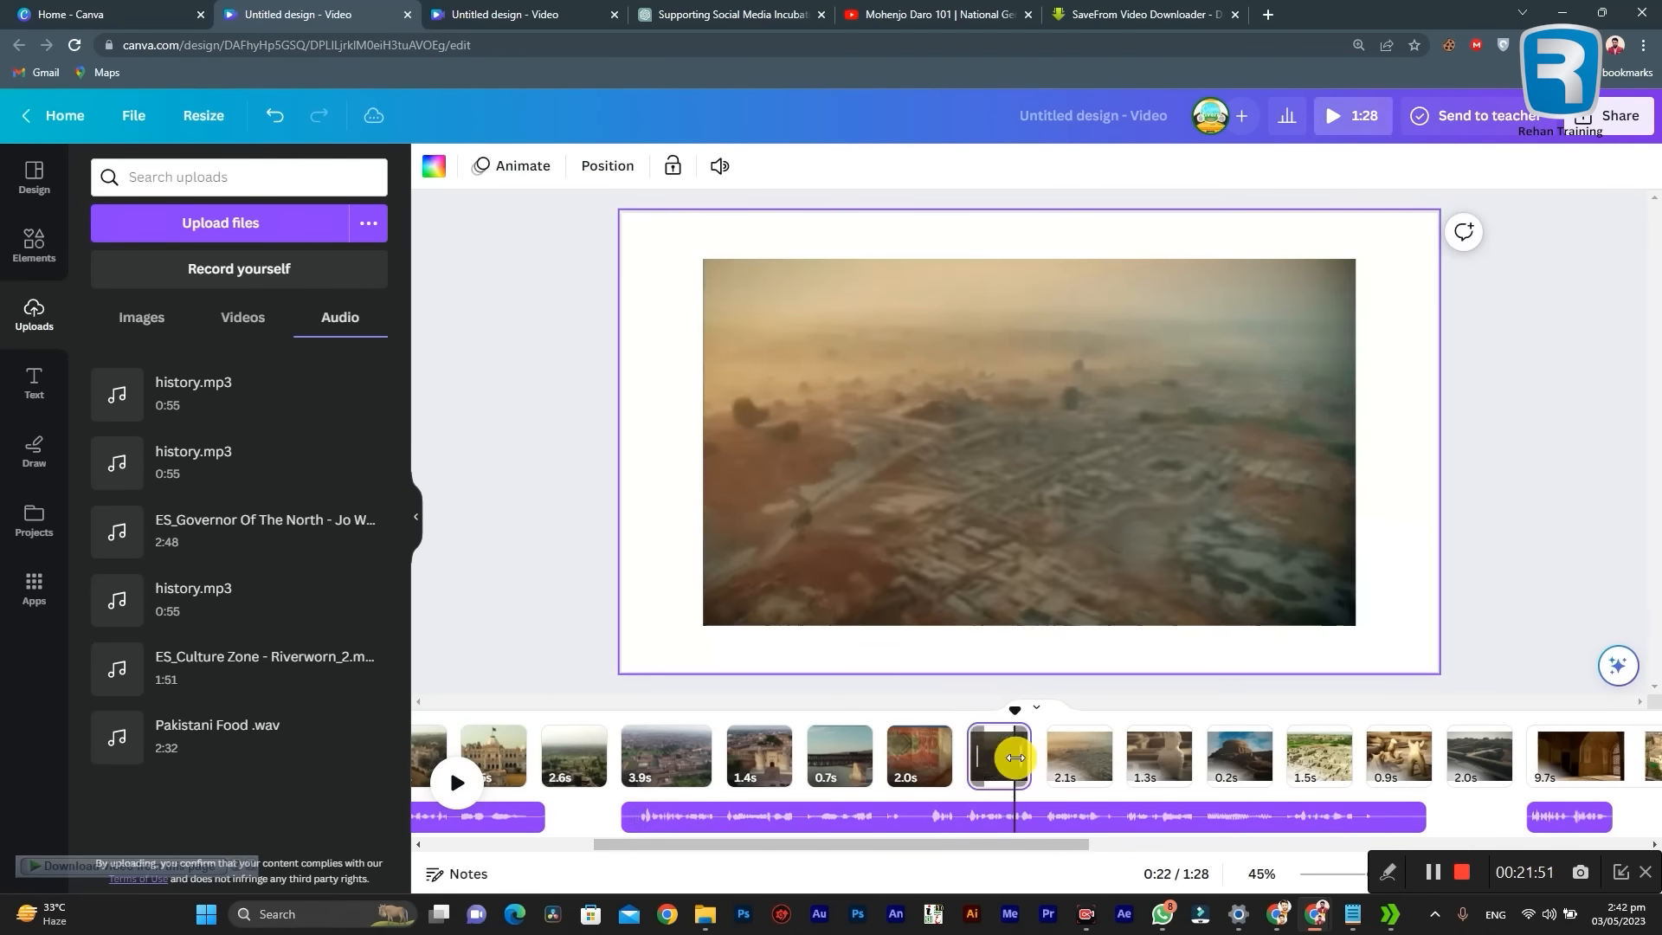
left_click(741, 580)
left_click_drag(702, 623, 625, 678)
left_click_drag(1350, 260, 1440, 223)
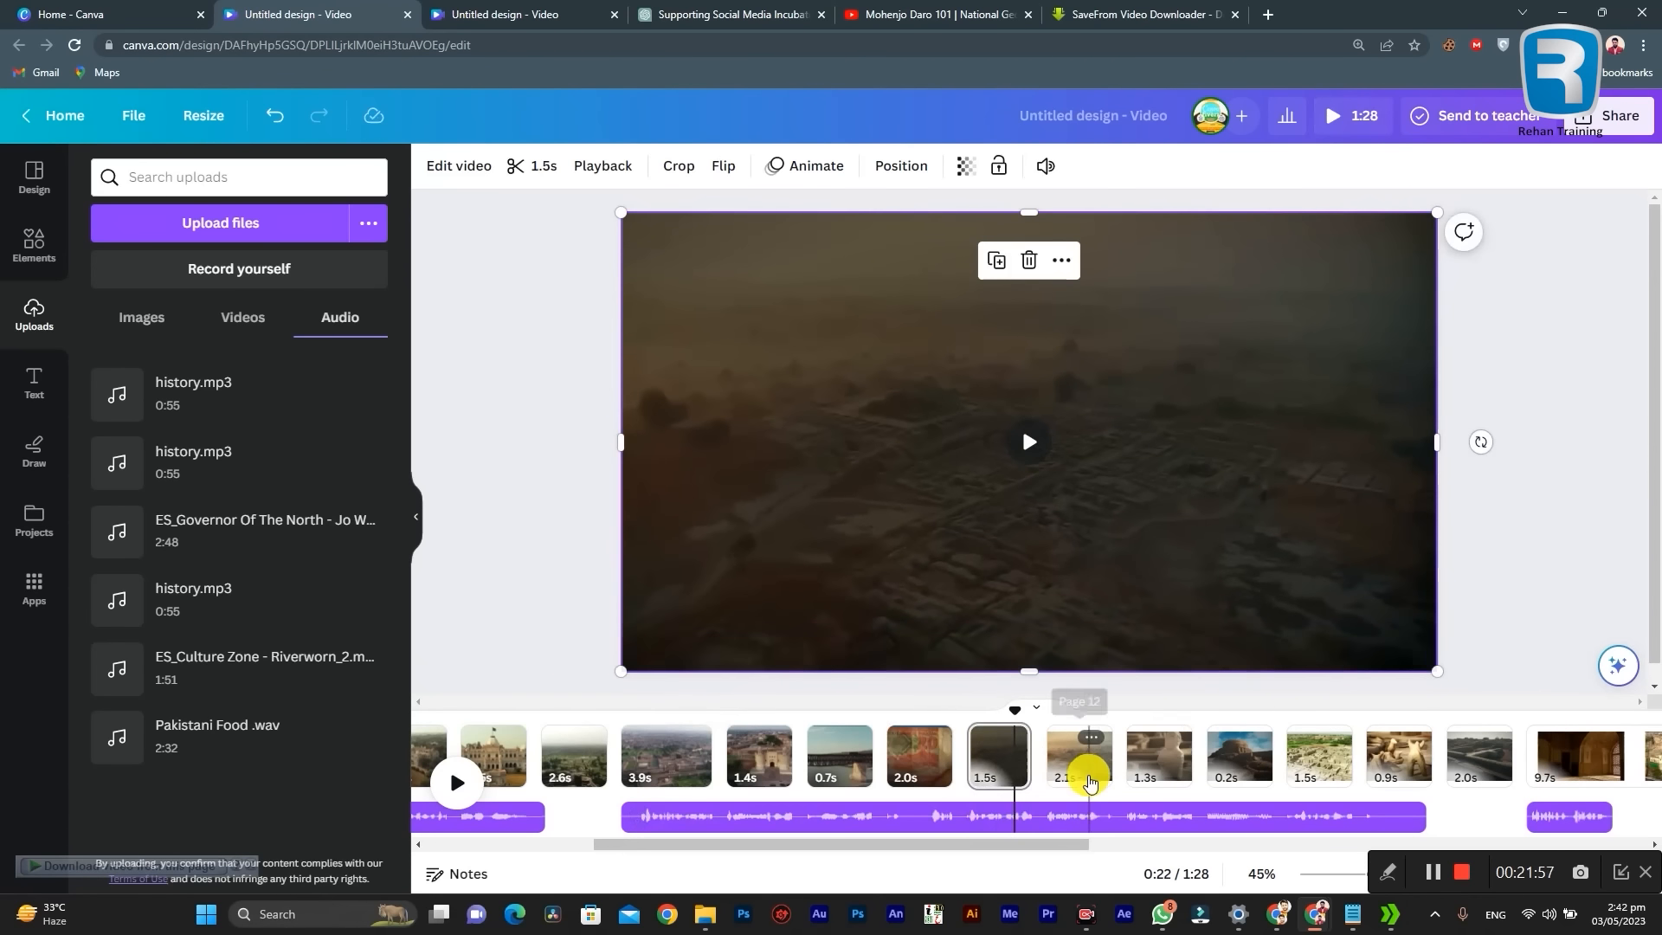
Step: Set the 2.1-second aerial ruins video on page 12 as the page background
left_click(1067, 761)
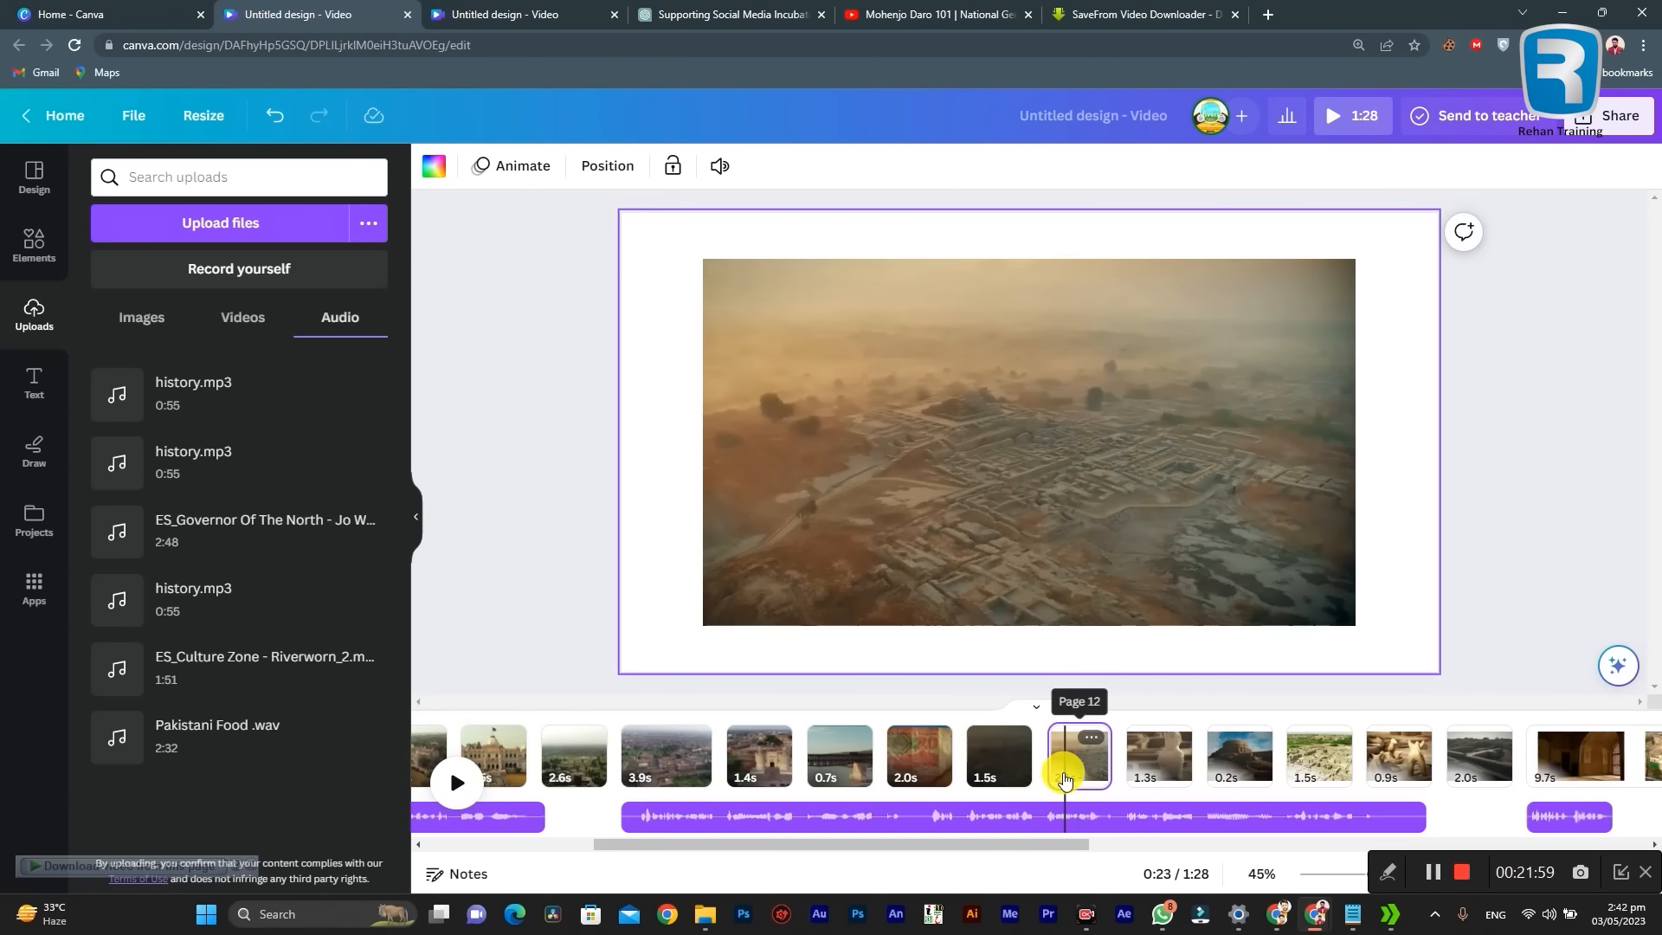
left_click(1046, 475)
right_click(1078, 455)
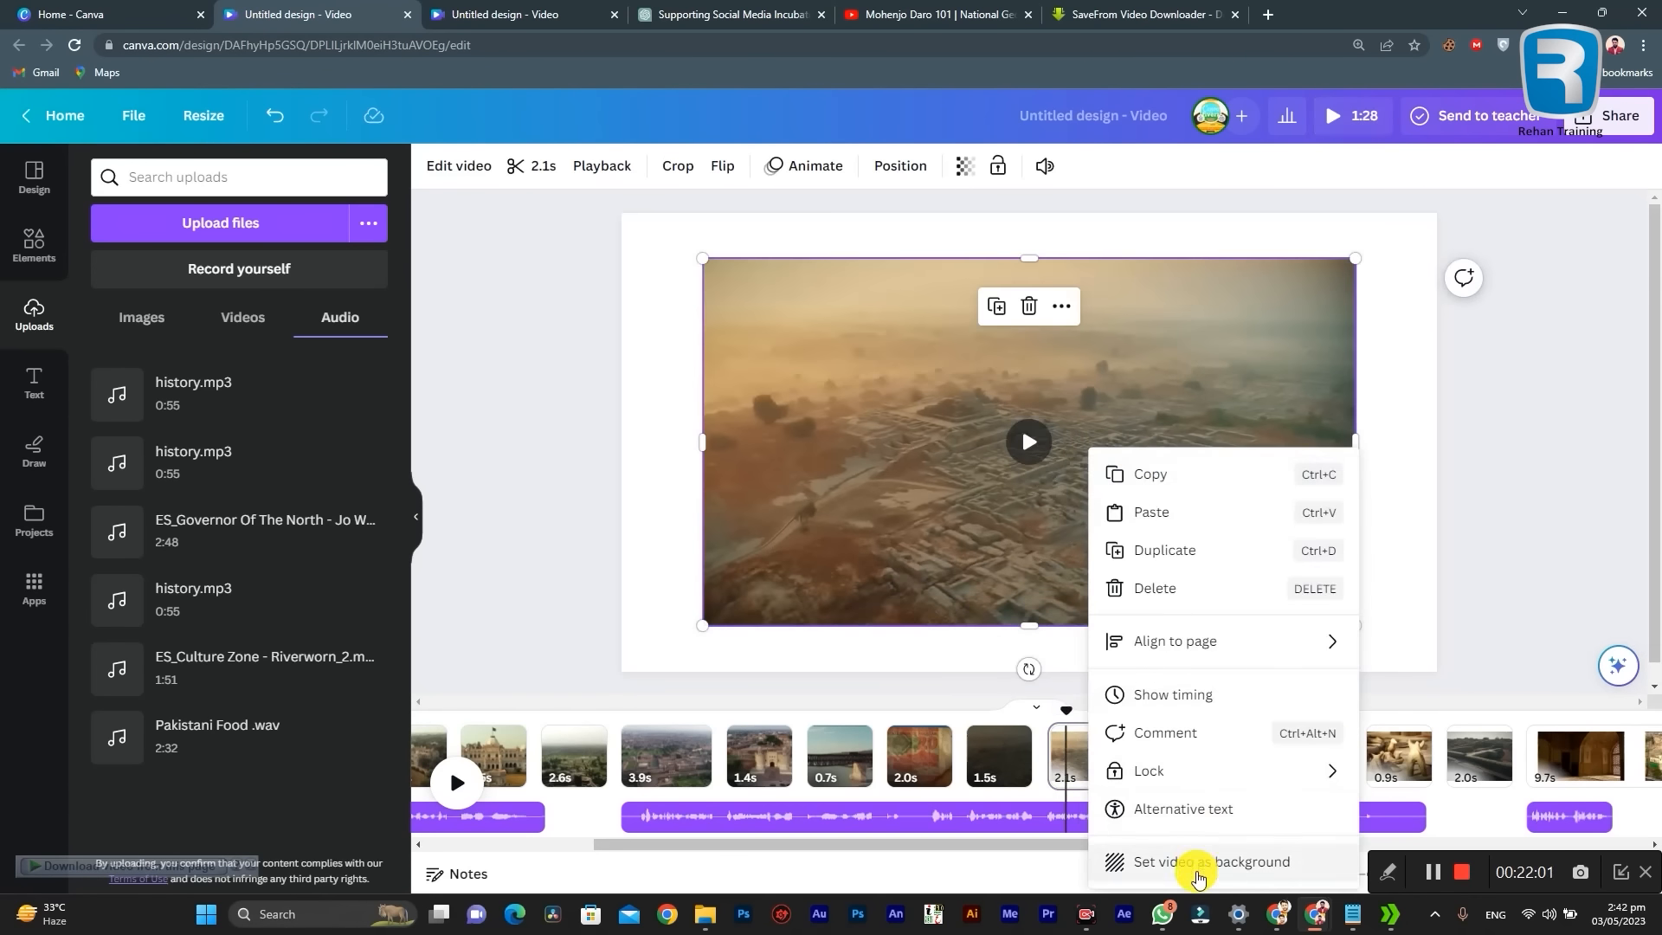
left_click(1194, 859)
Step: Set the 1.3-second statue video on page 13 and the 0.2-second mound video on page 14 as their page backgrounds
left_click(1156, 761)
right_click(1147, 509)
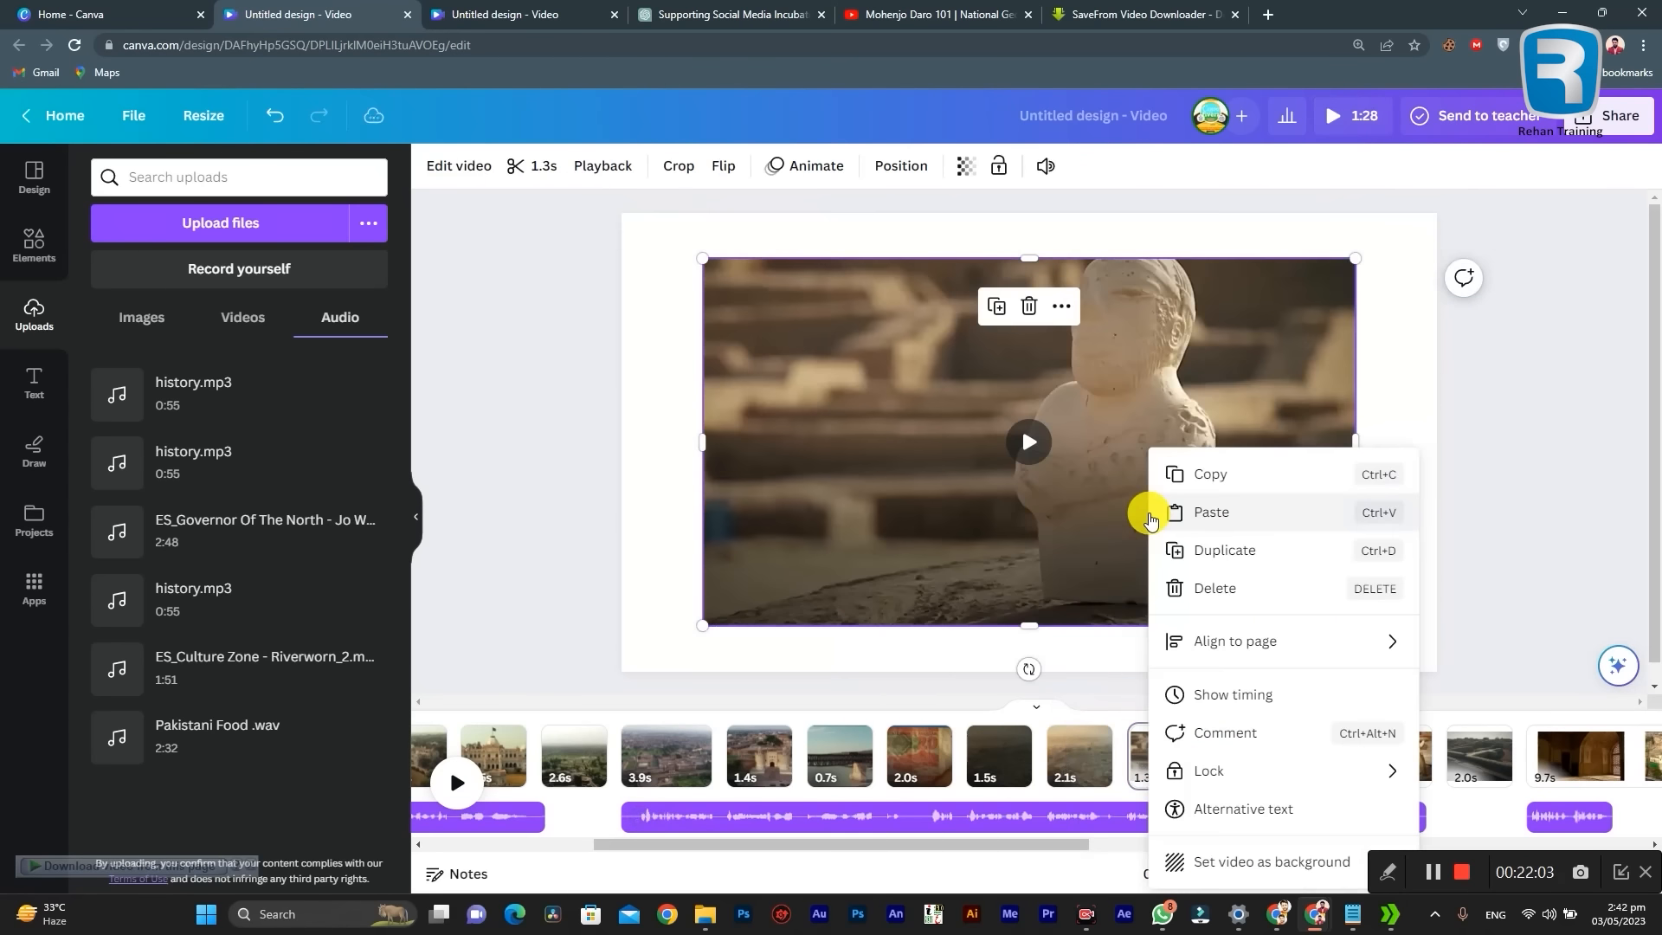
left_click(1251, 862)
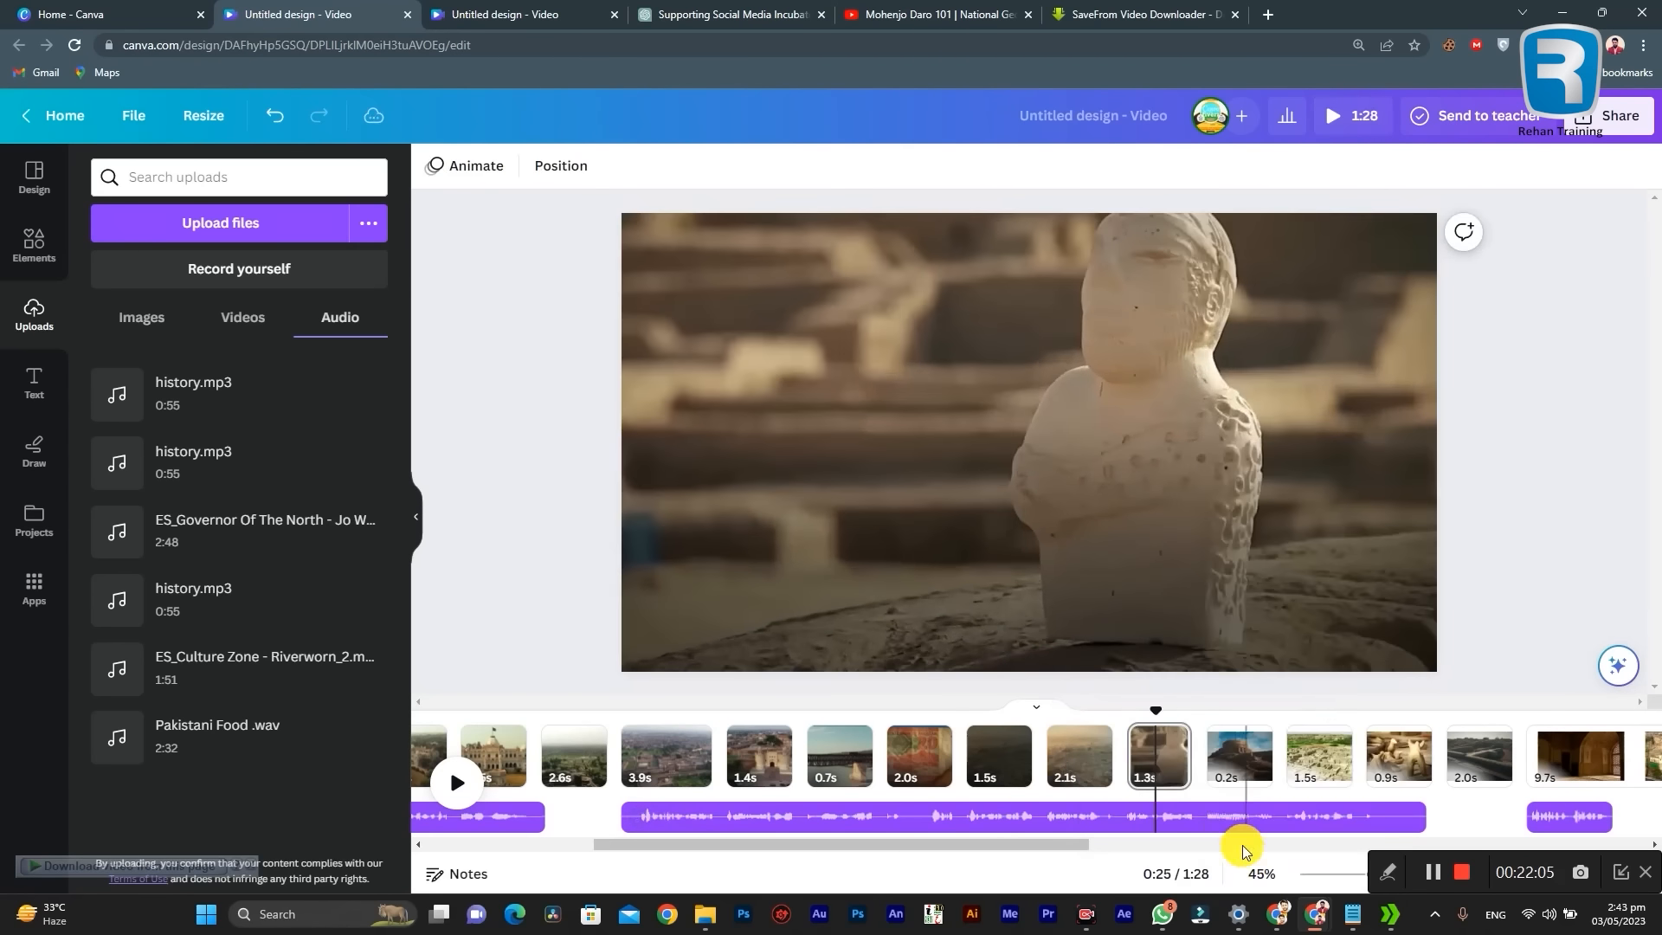
left_click(1237, 755)
right_click(1179, 532)
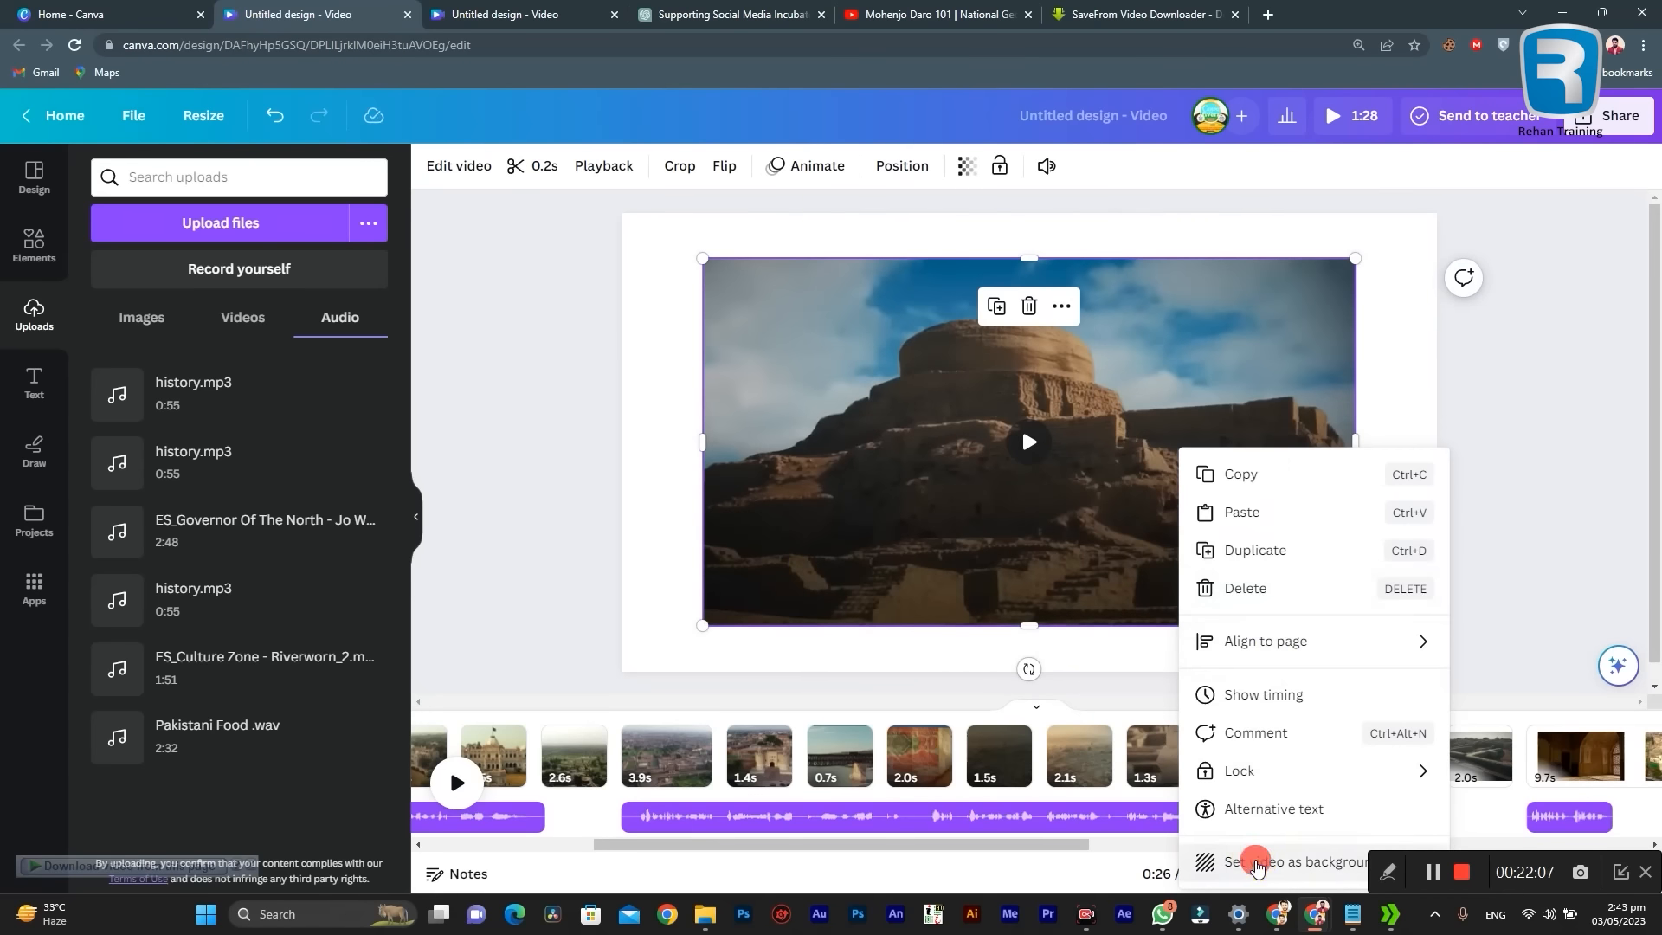
left_click(1251, 862)
Step: Set the 1.5-second video on page 15 and the 0.9-second video on page 16 as their page backgrounds
left_click(1319, 753)
right_click(1179, 521)
left_click(1251, 863)
left_click(1402, 761)
right_click(1179, 524)
left_click(1252, 862)
Step: Set the 2.0-second ruined walls video on page 17 as the page background
left_click_drag(1022, 843, 1334, 844)
left_click(687, 756)
right_click(970, 519)
left_click(1043, 860)
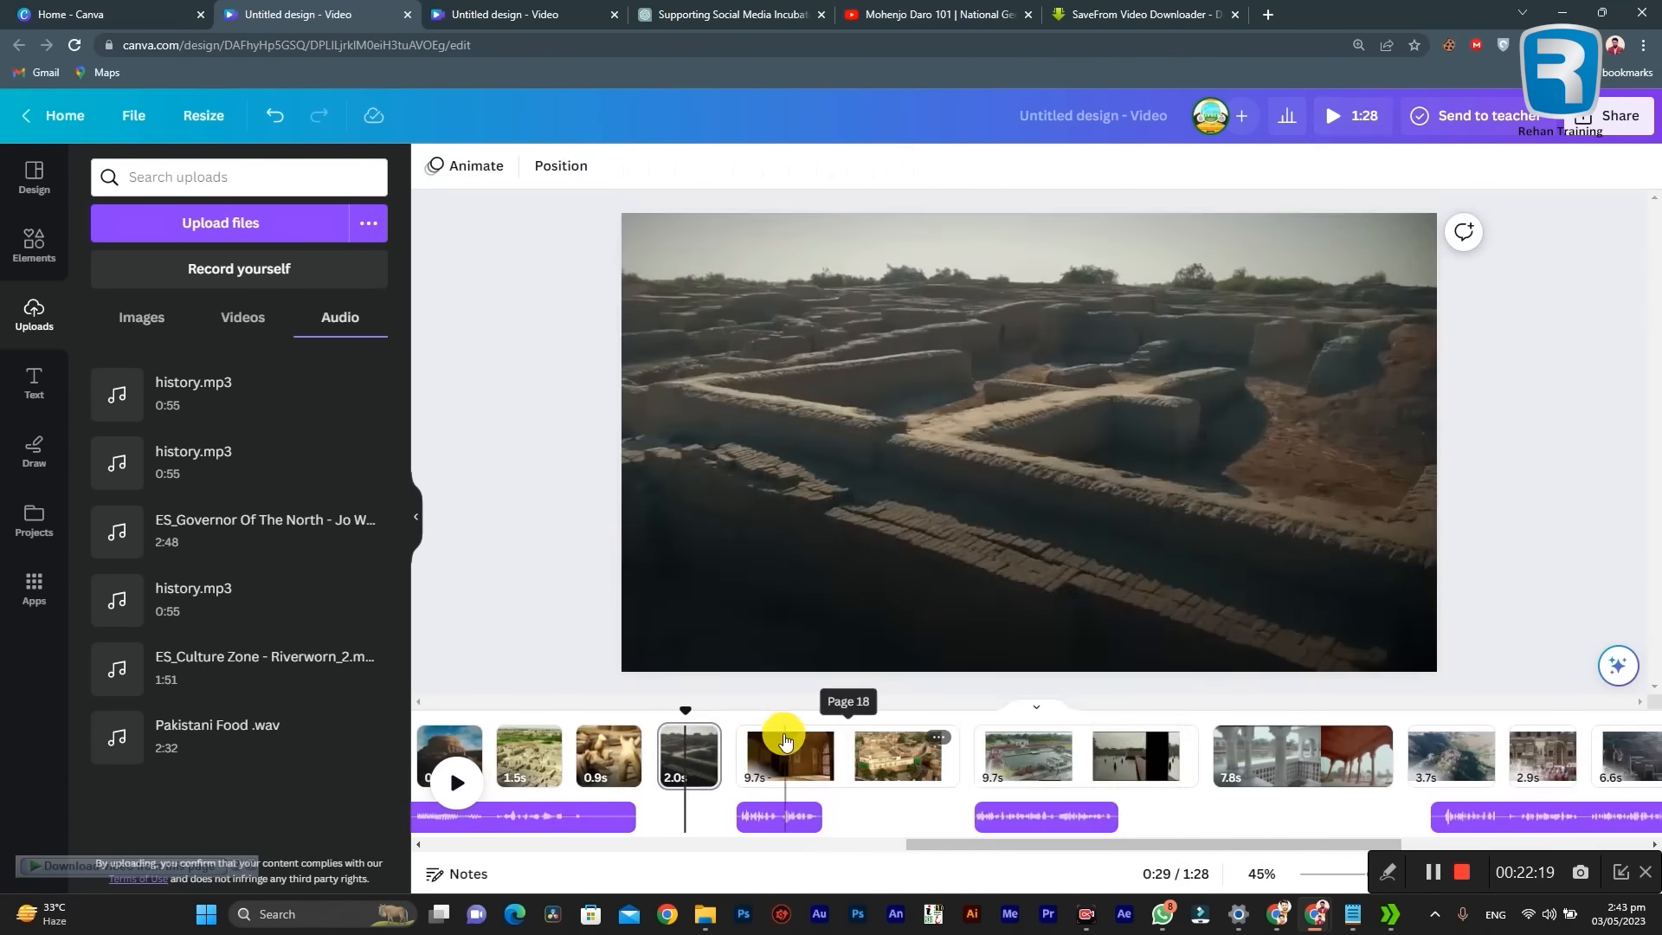
Step: Set the two 9.7-second videos on pages 18 and 19 as their page backgrounds
left_click(781, 751)
right_click(979, 520)
left_click(1009, 754)
right_click(1021, 522)
left_click(1092, 861)
Step: Set the 3.7-second aerial hilltop ruins video on page 21 as the page background
left_click(1248, 755)
left_click_drag(1136, 844, 1236, 844)
left_click(1196, 754)
right_click(1132, 522)
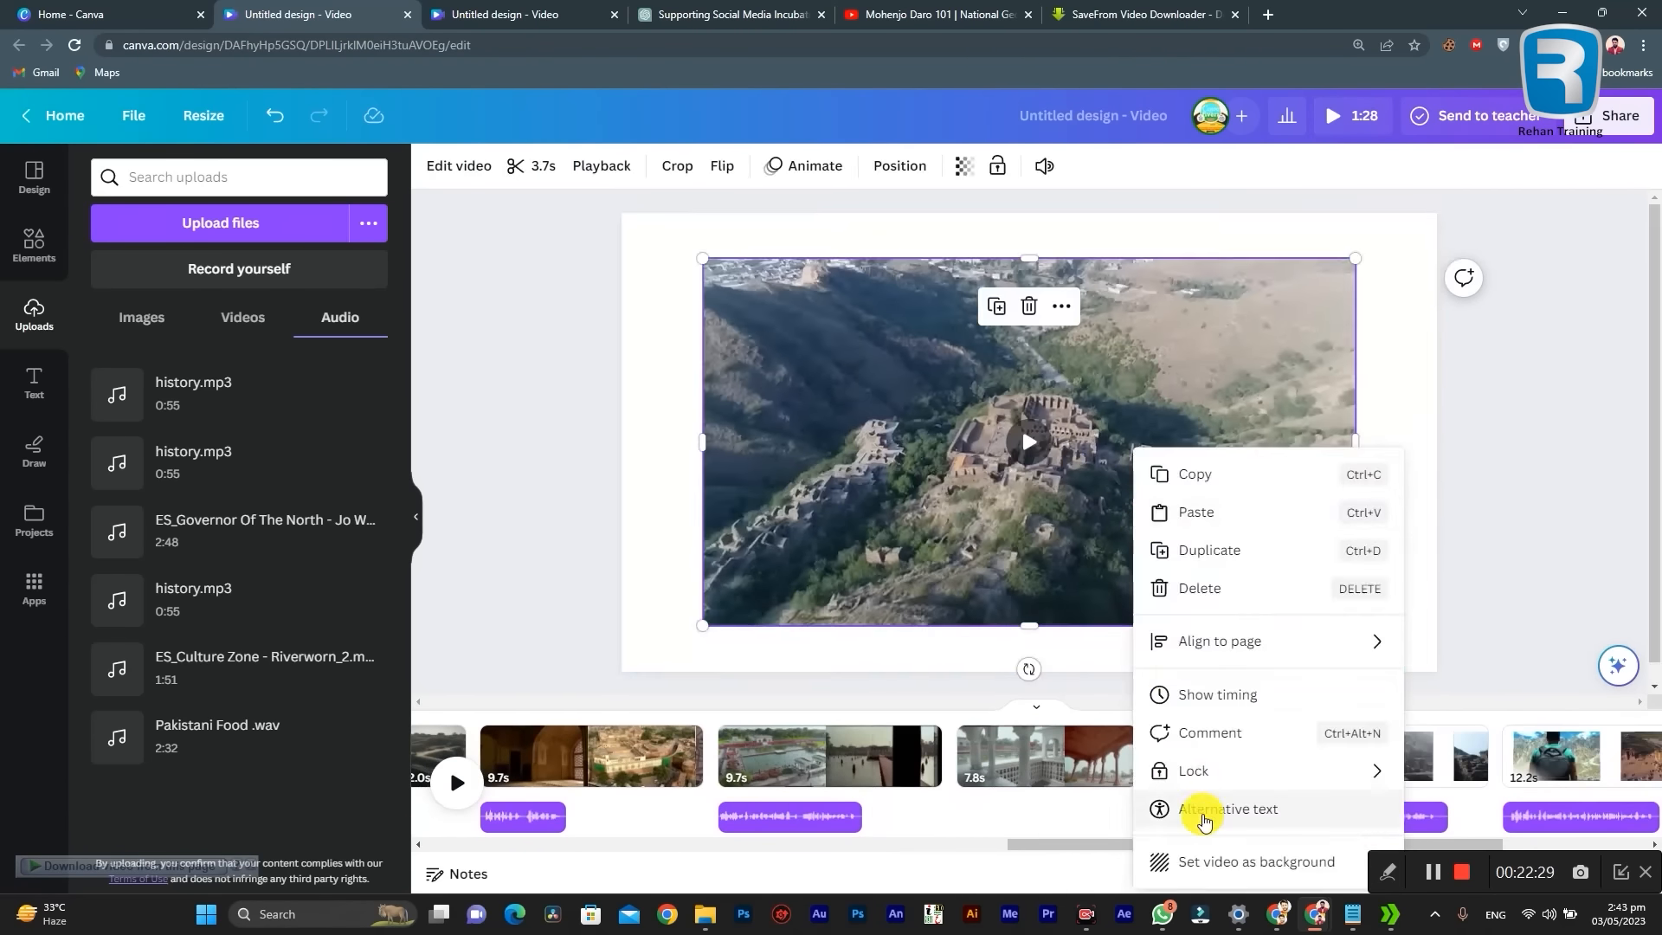
left_click(1210, 861)
Step: Set the 2.9-second video on page 22 and the 6.6-second video on page 23 as their page backgrounds
right_click(969, 521)
left_click(1043, 860)
left_click(1042, 751)
right_click(1047, 523)
left_click(1121, 860)
Step: Set the 12.2-second video of the man facing the mosque as its page background
left_click(1187, 753)
right_click(1144, 524)
left_click(1190, 855)
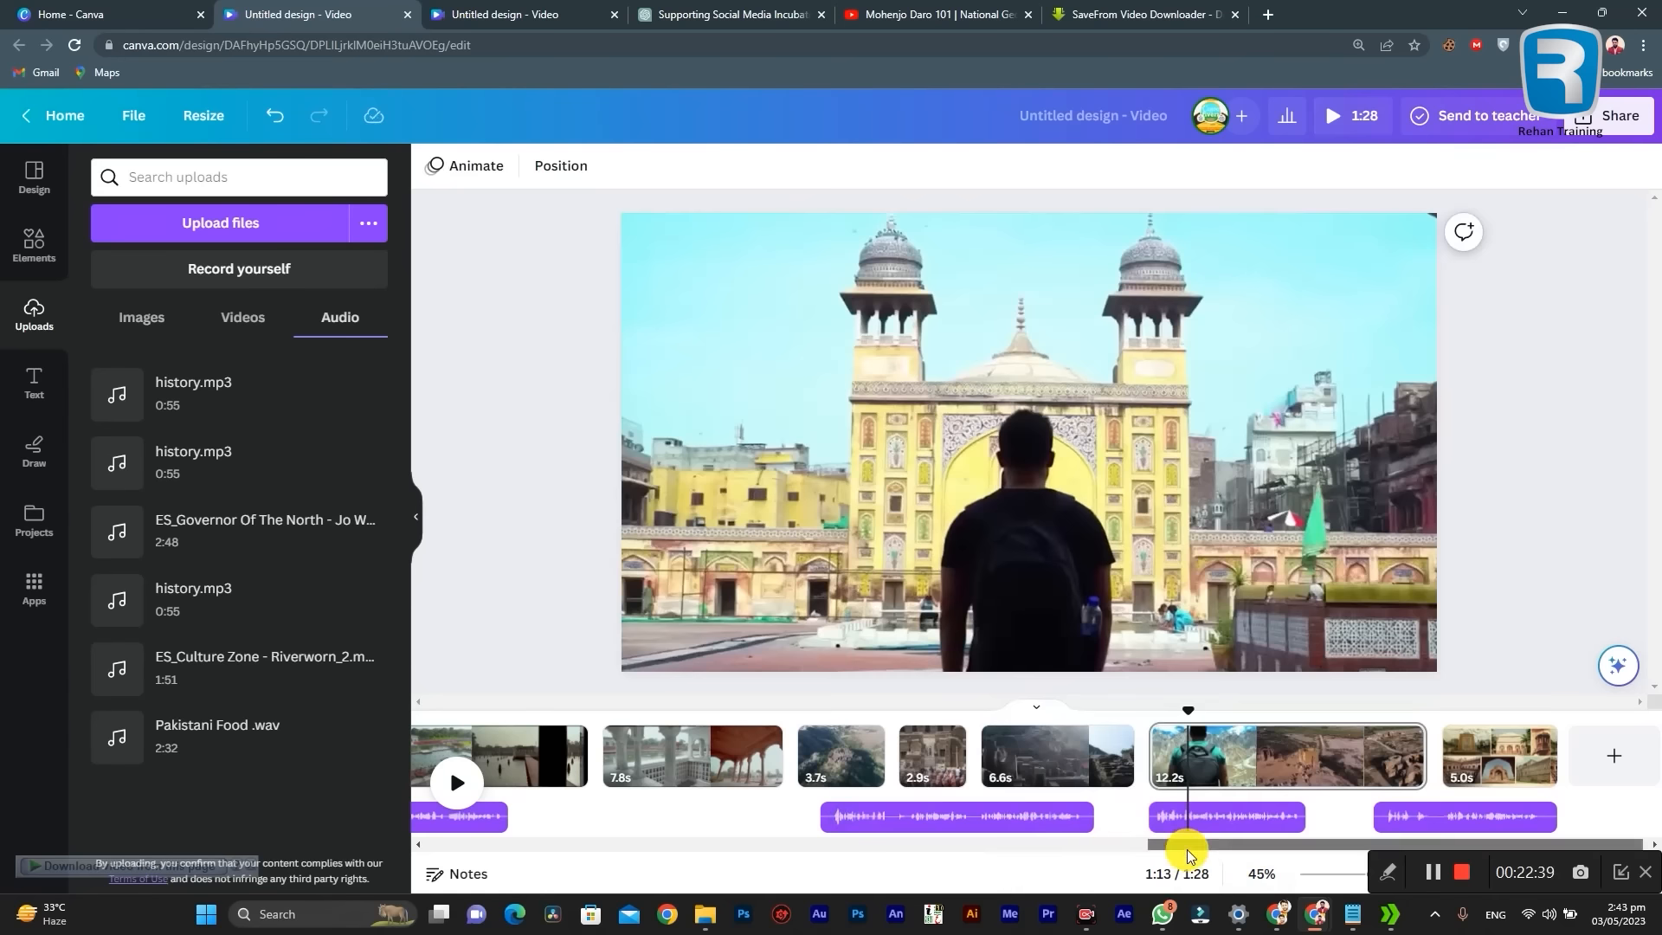
Step: Return to the first page and move the playhead to the very start of the video
left_click(1307, 768)
left_click_drag(1261, 845, 502, 871)
left_click(542, 744)
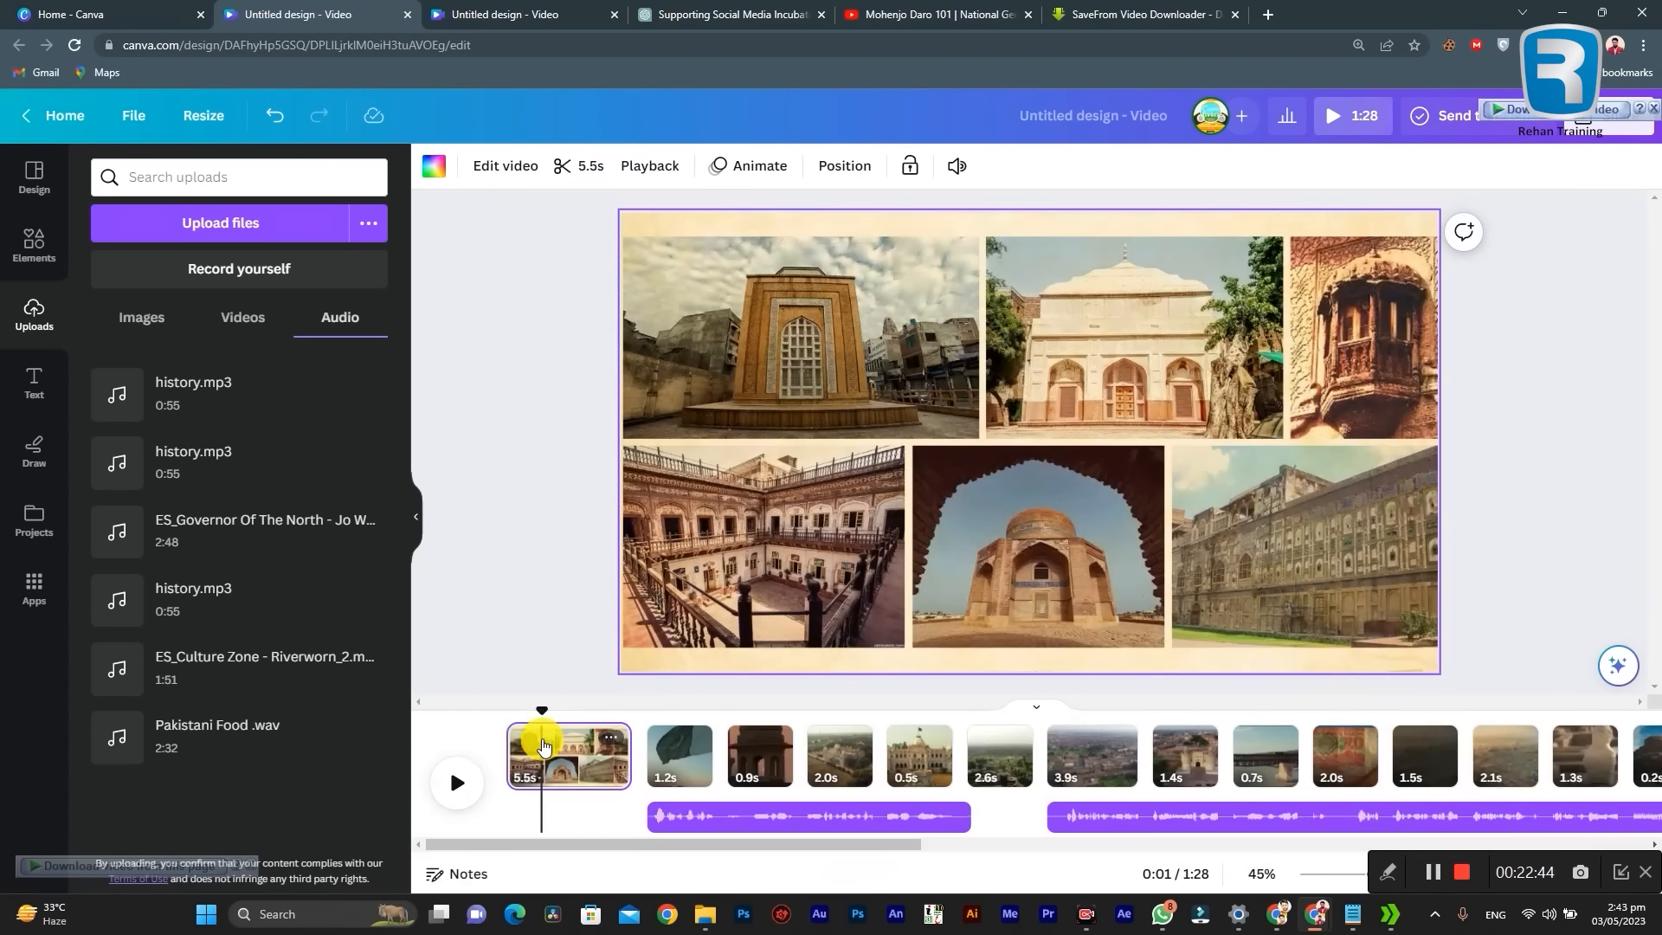
left_click_drag(536, 720, 289, 704)
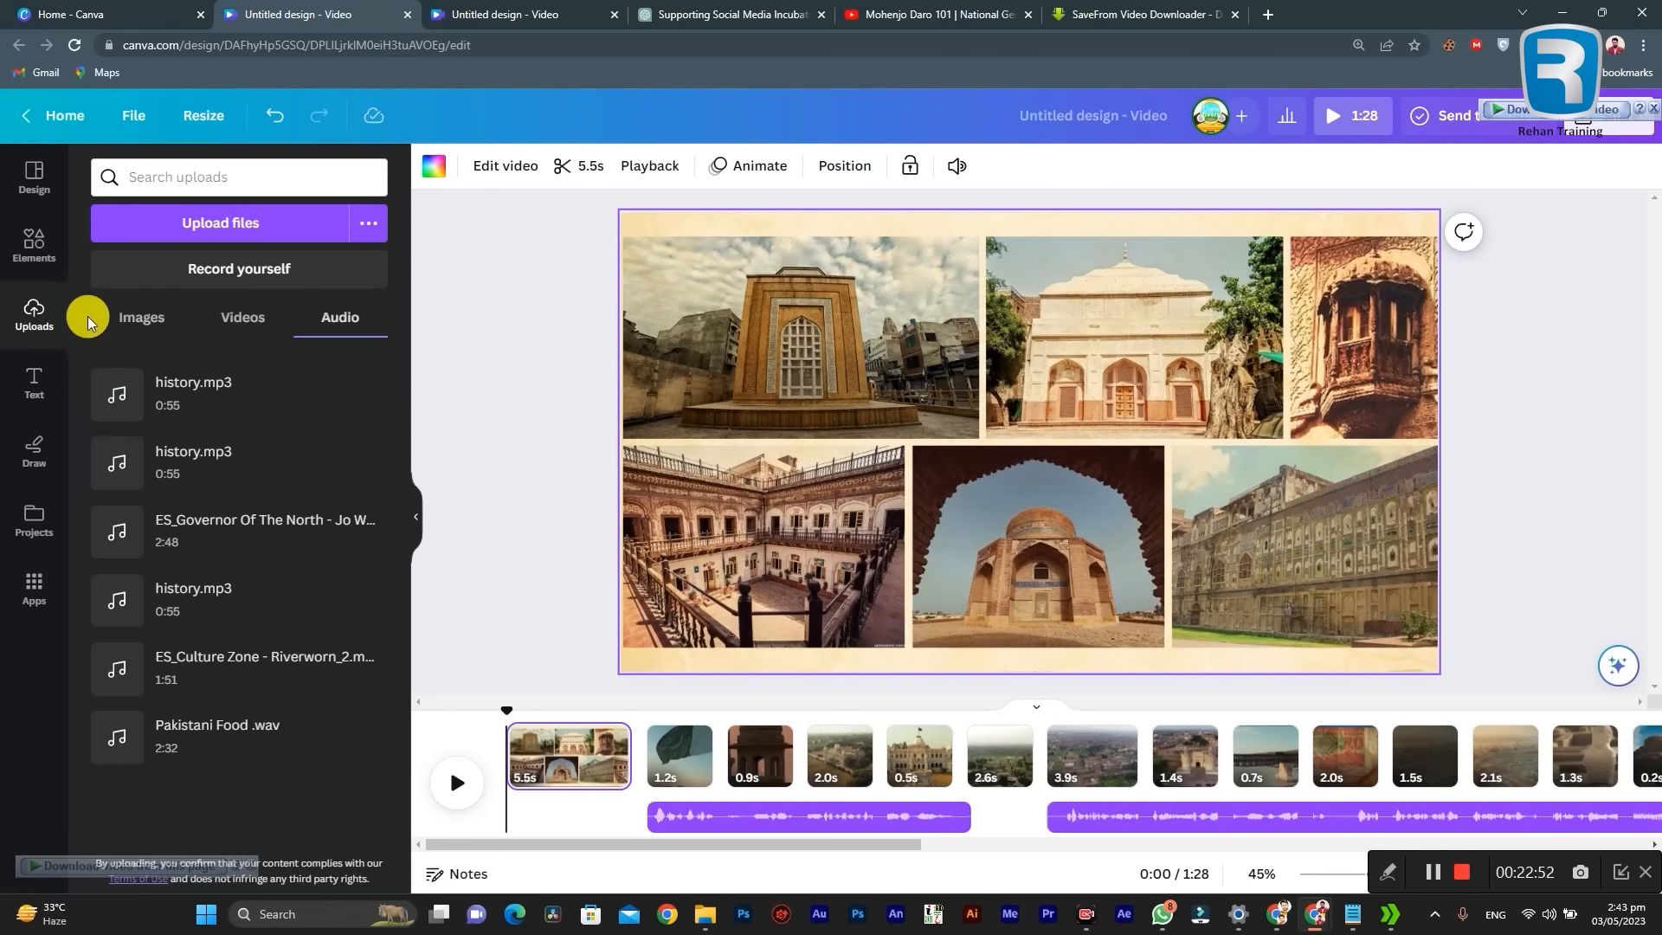
Step: Search the elements library for "music"
left_click(31, 249)
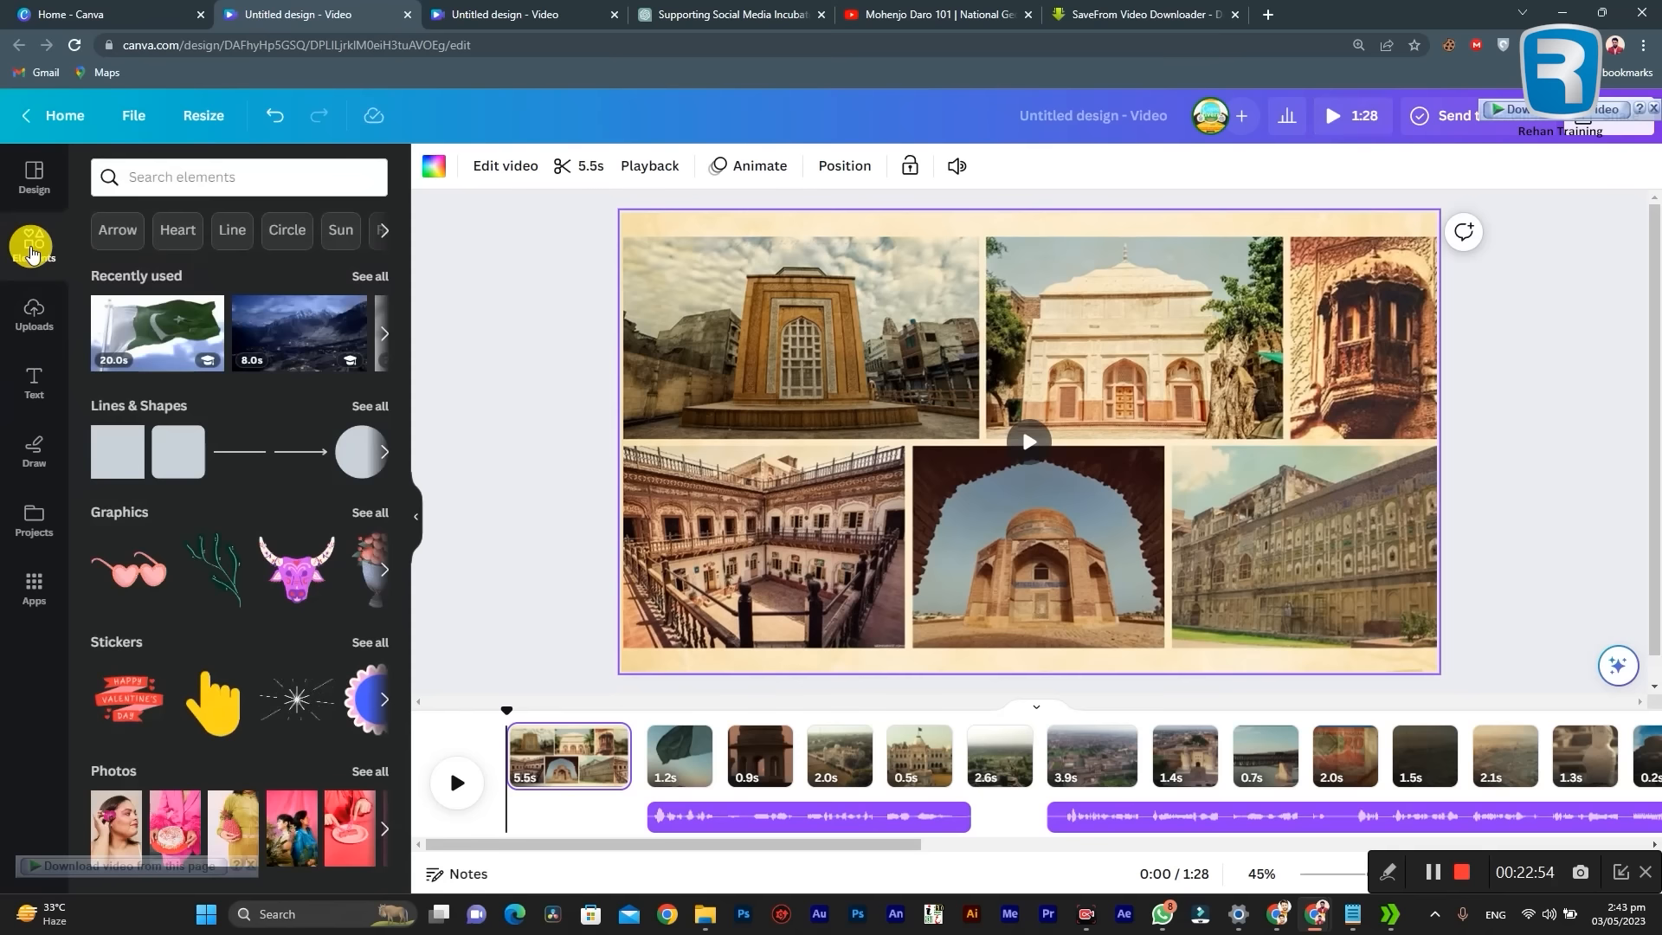
left_click(269, 180)
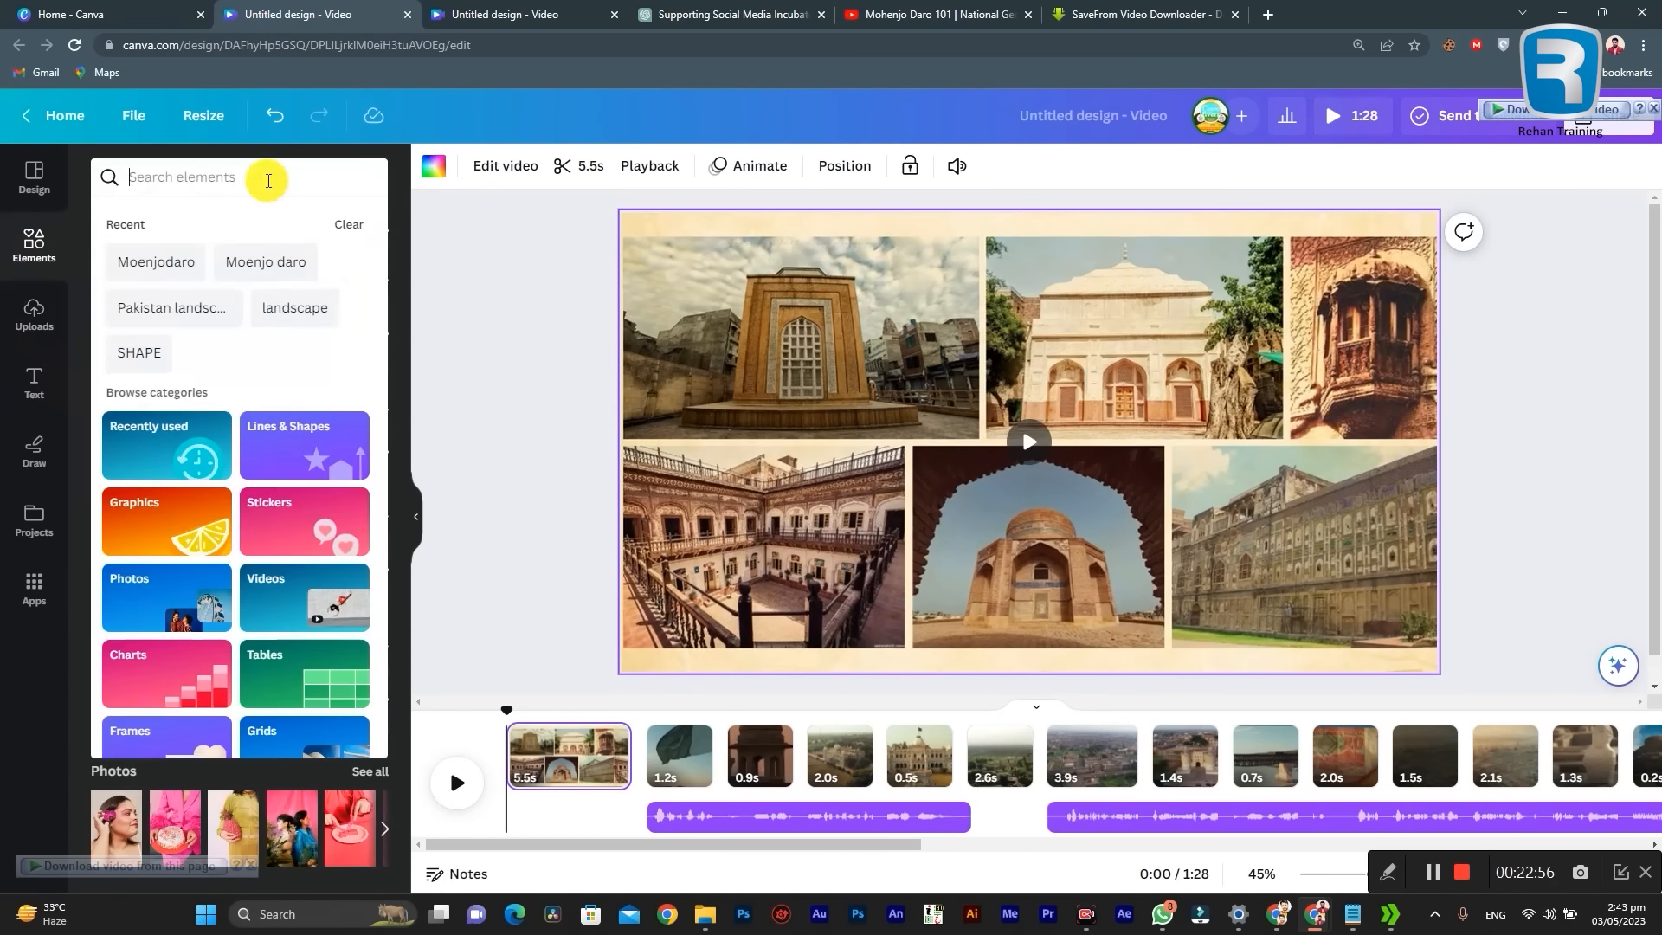
left_click(407, 230)
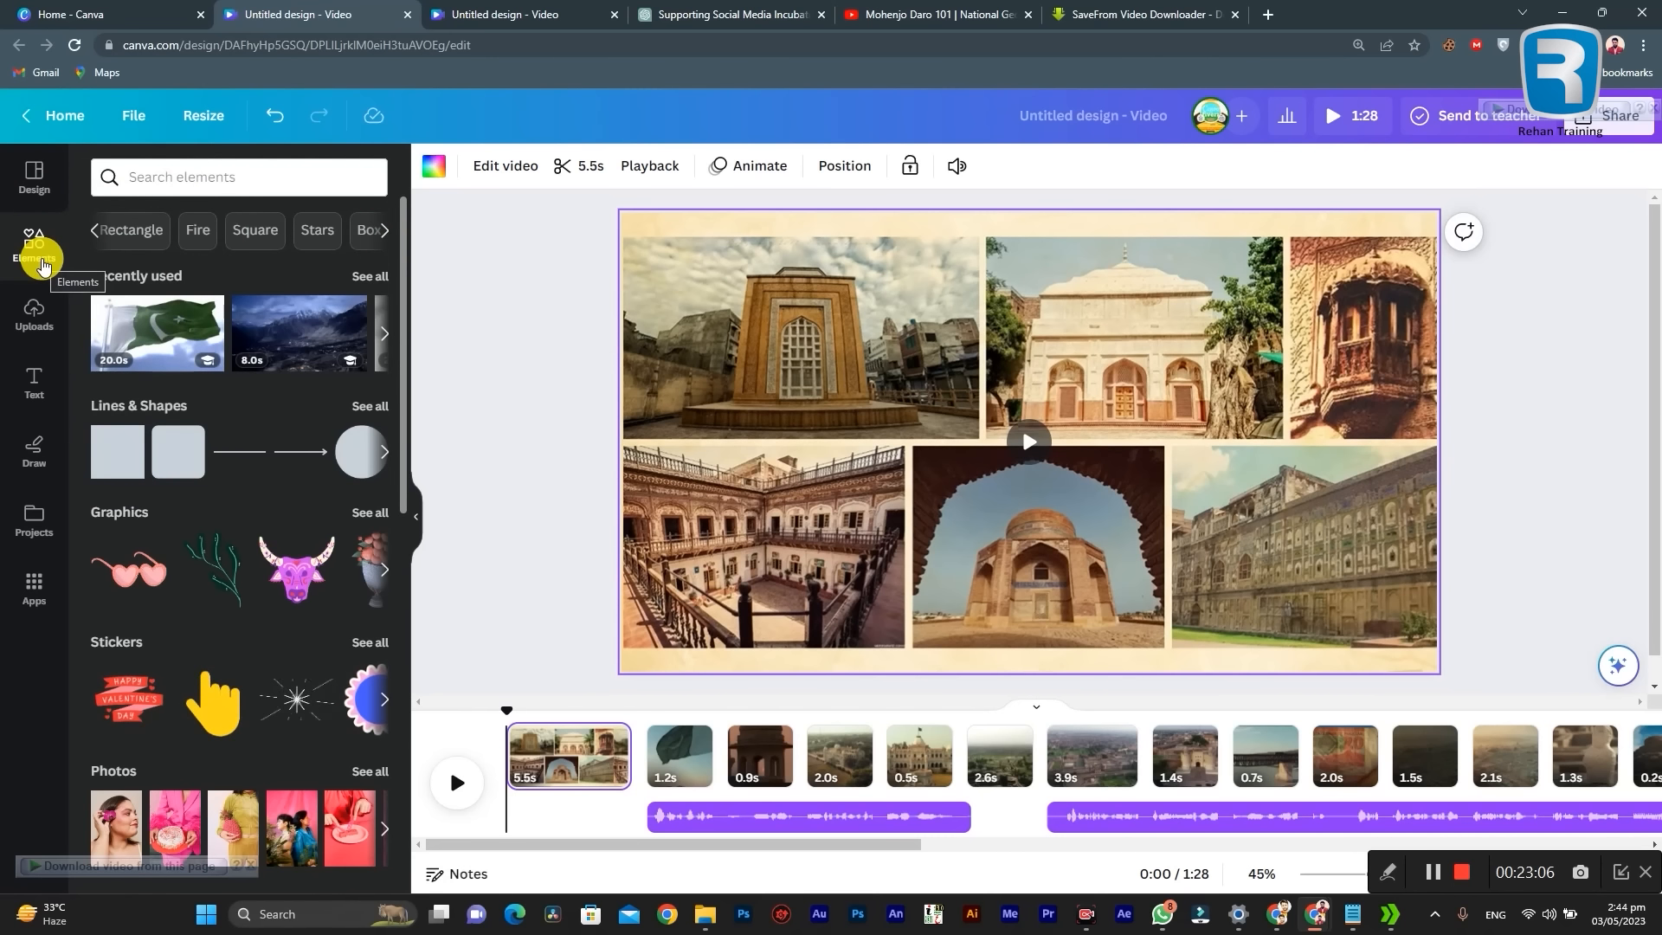
left_click(192, 180)
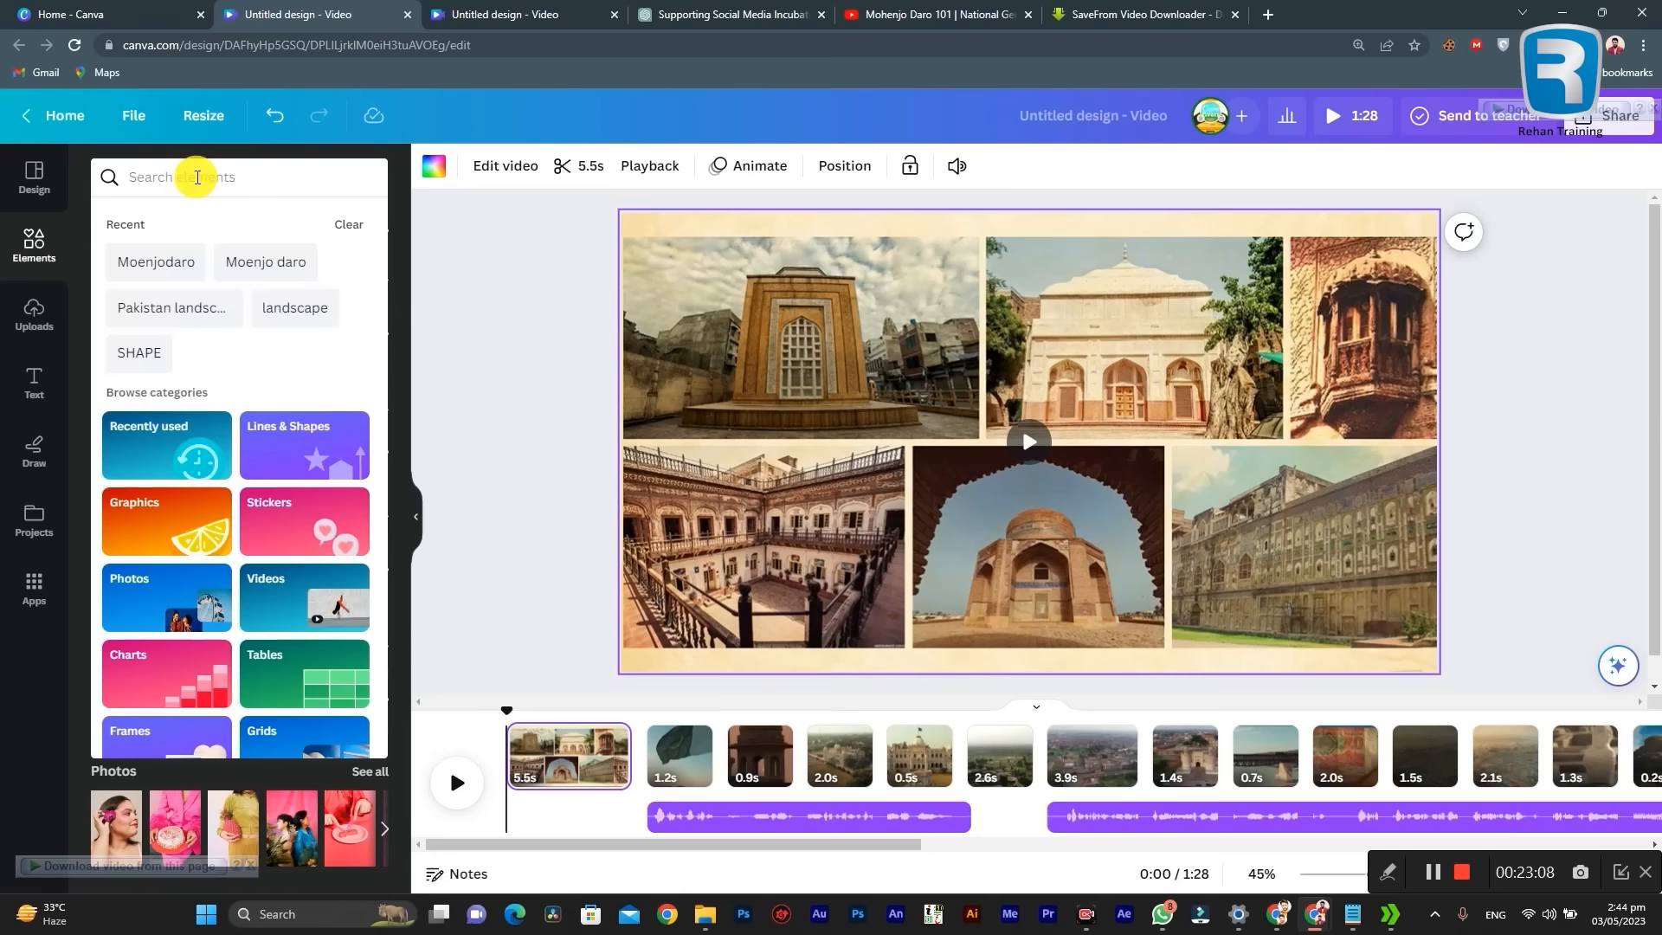
type("music")
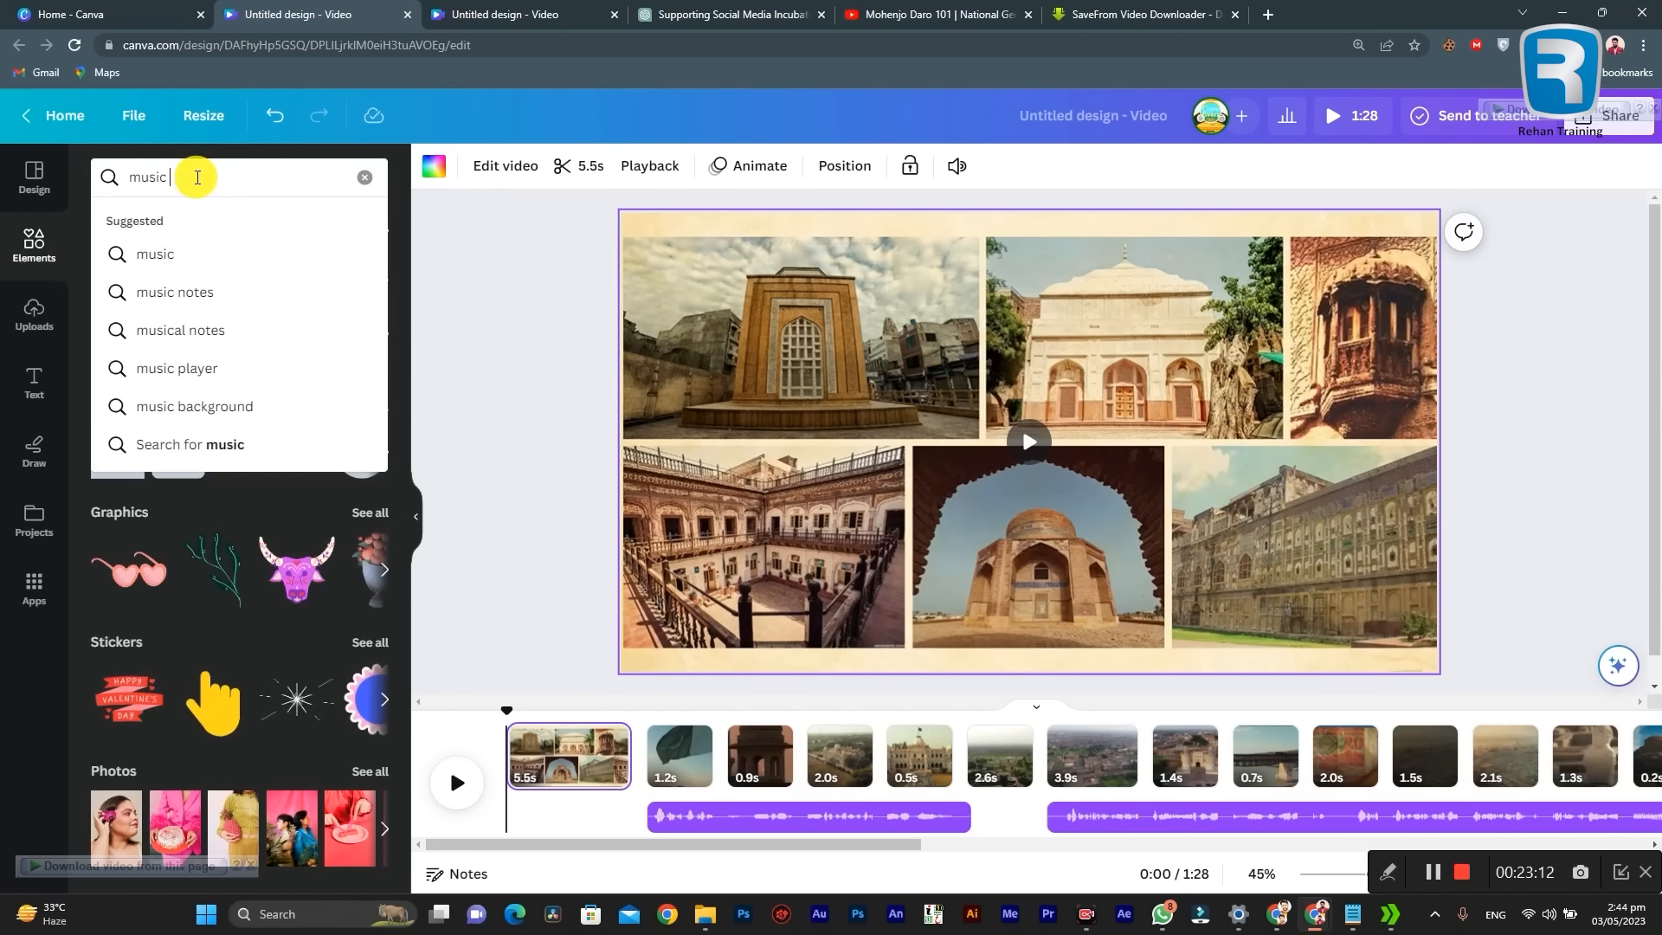
key("Return")
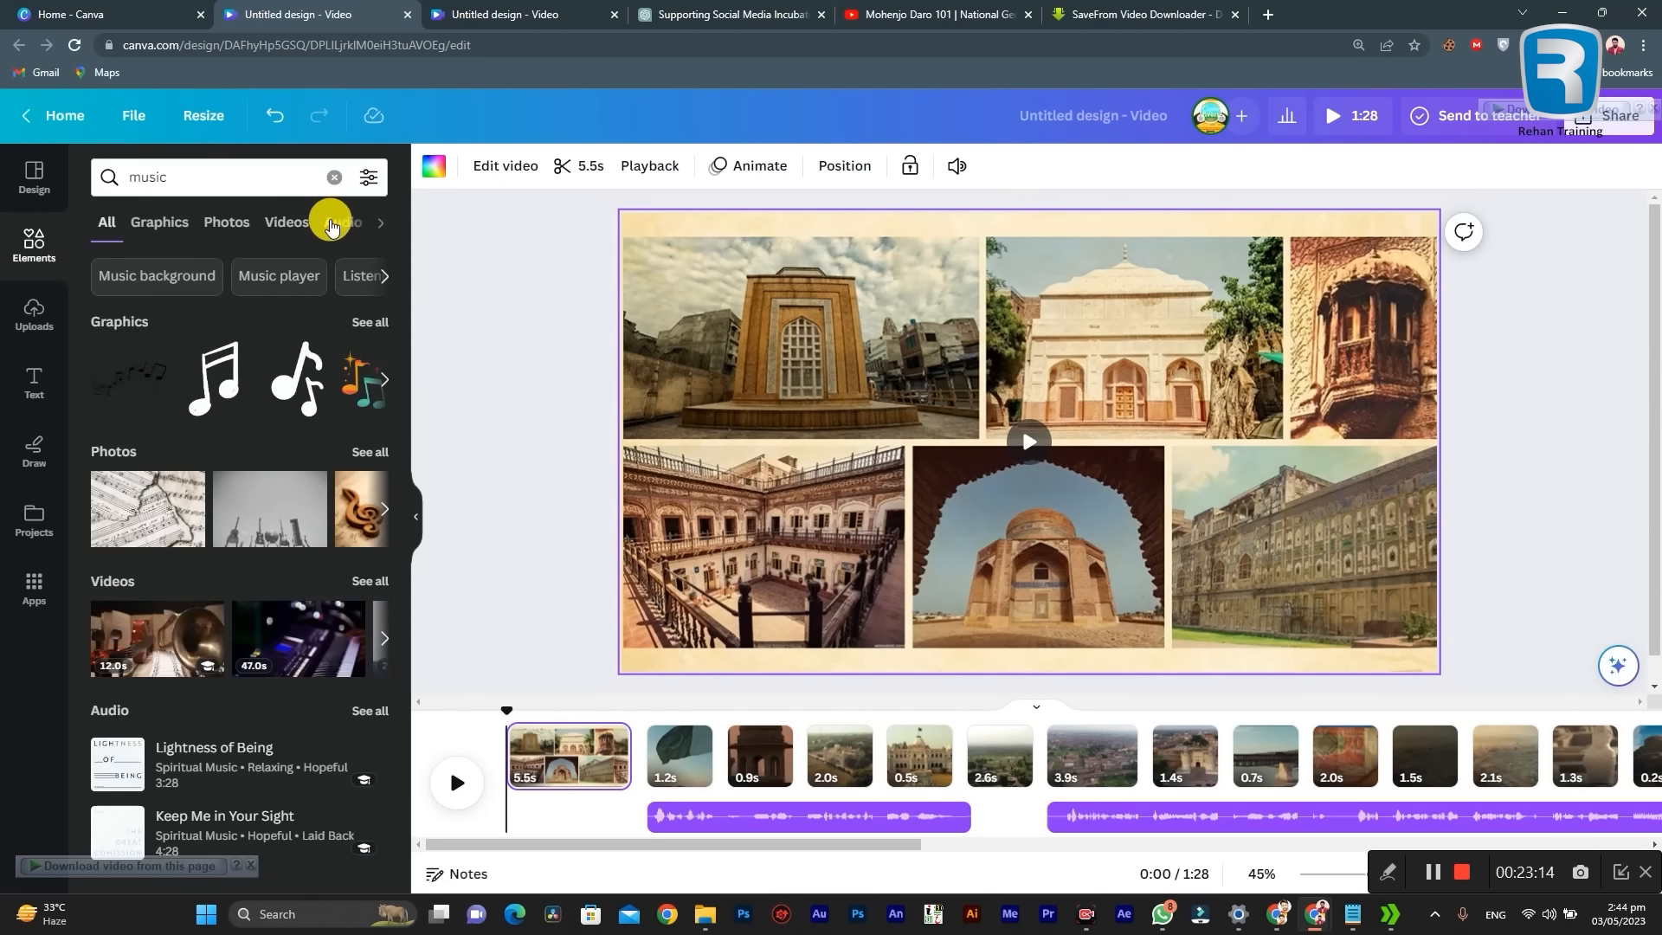
Step: Show only the audio results and preview the tracks "Keep Me in Your Sight" and "Come Be With Us"
left_click(335, 225)
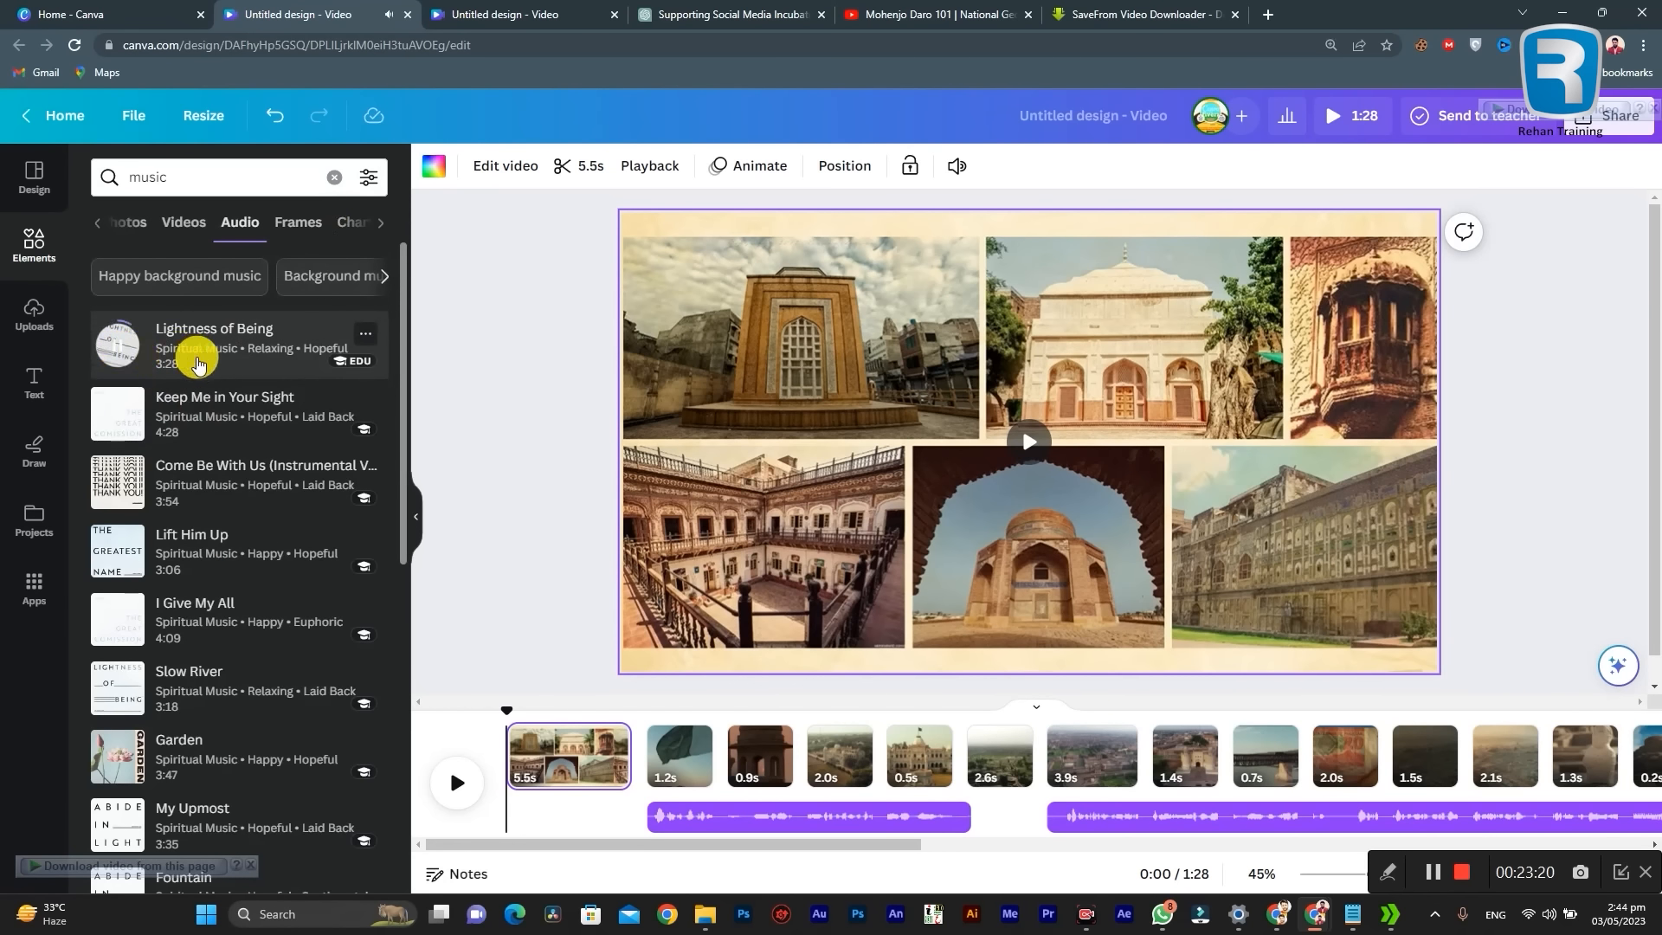
left_click(123, 421)
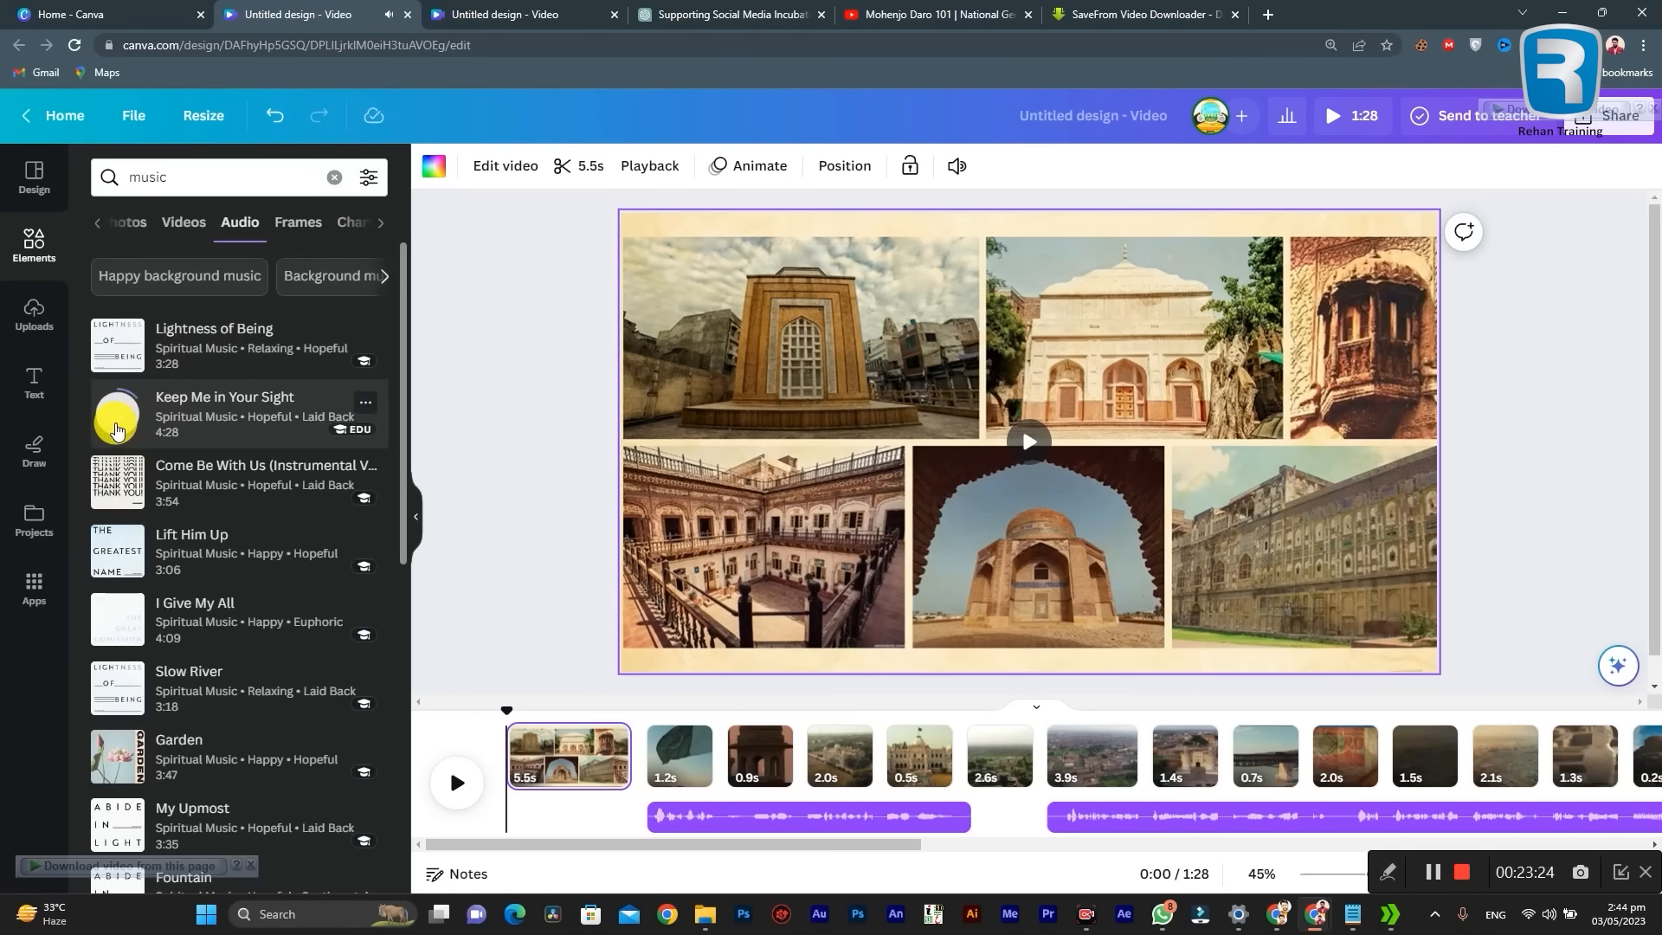
left_click(120, 485)
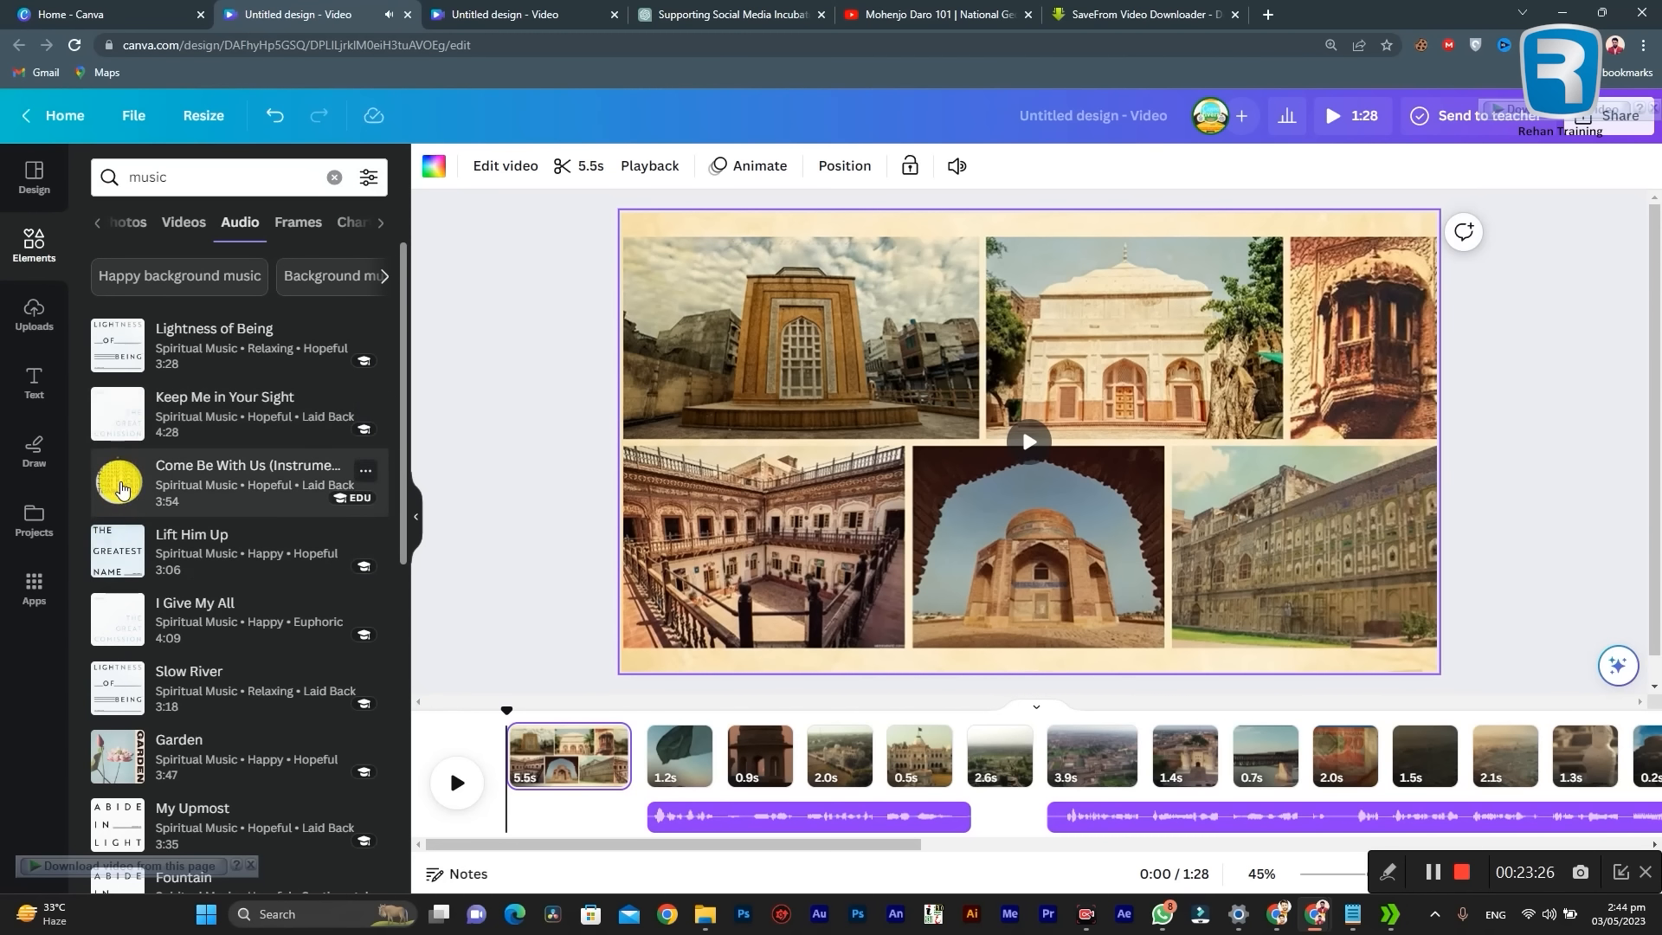
Step: Search the audio elements for "travel muisc" instead
left_click(190, 177)
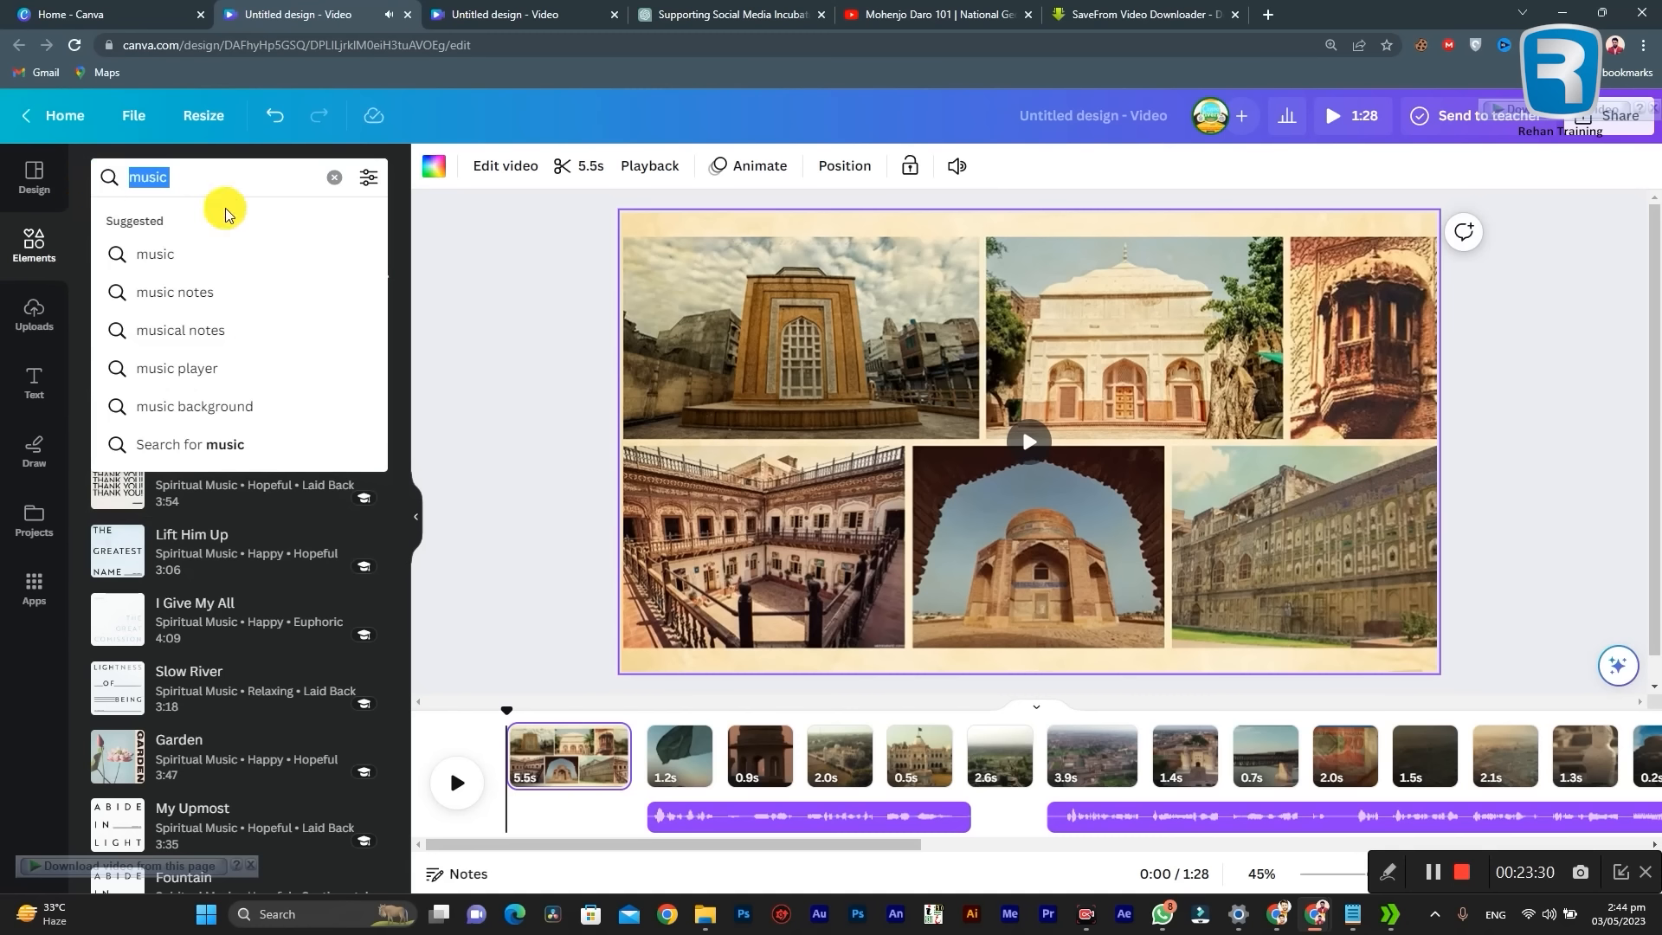
type("trave")
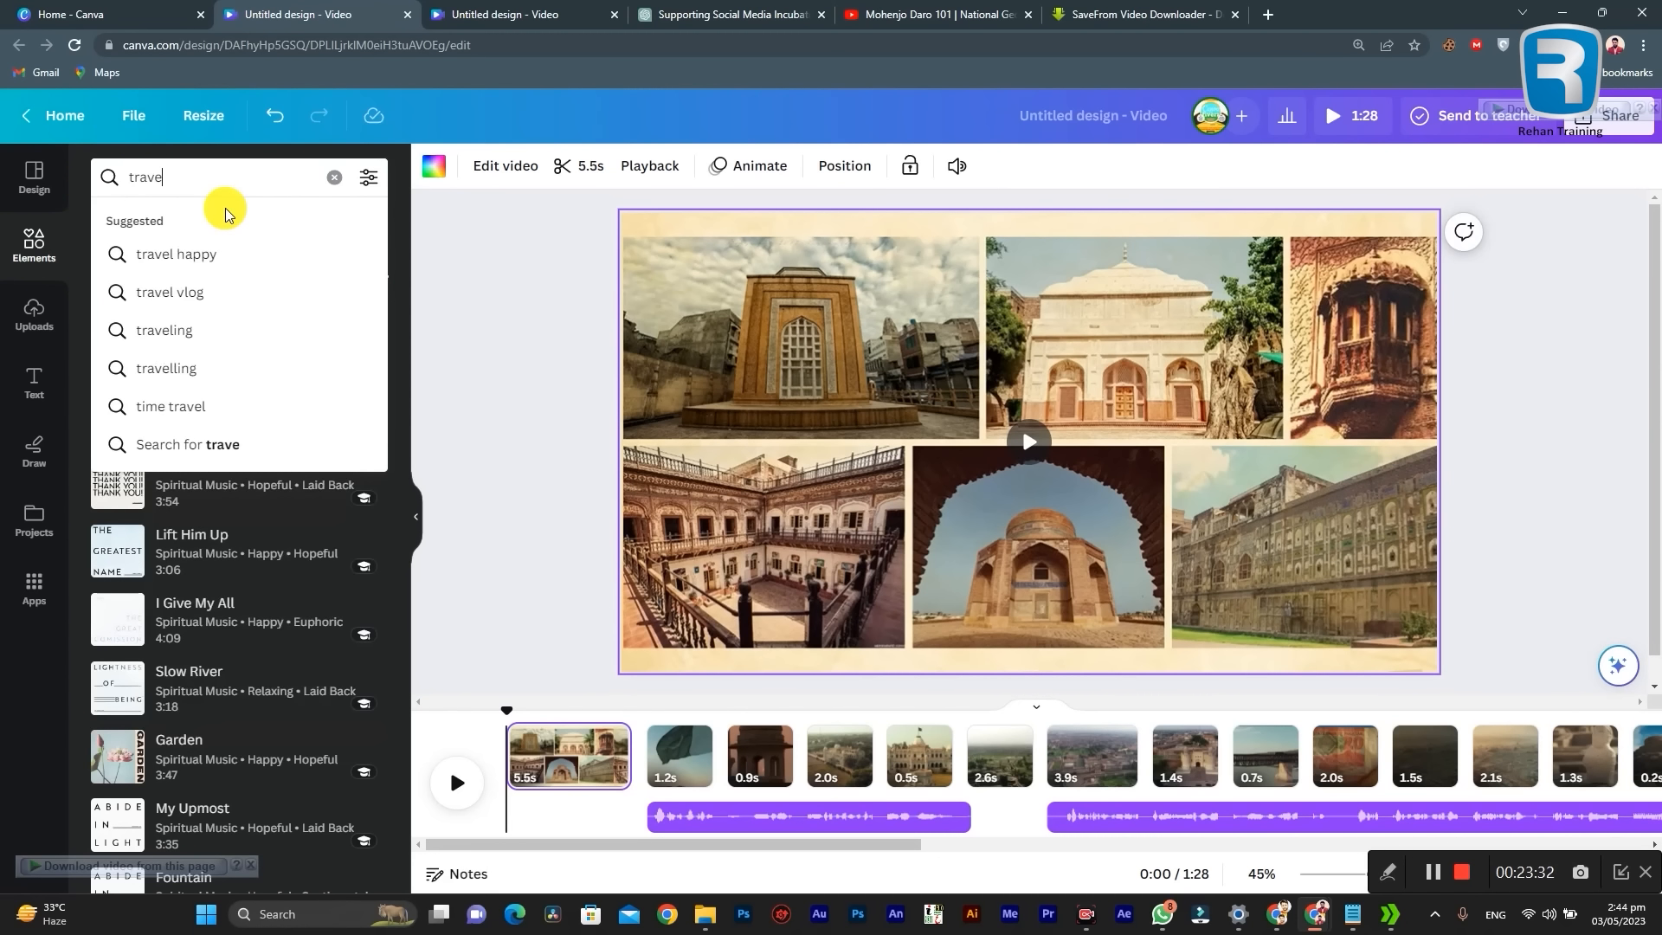
type("l muisxc")
key("Return")
Step: Preview the tracks "Wanli Changcheng", its Sting Version and "When I See Blue", and look through the other travel tracks
left_click(115, 348)
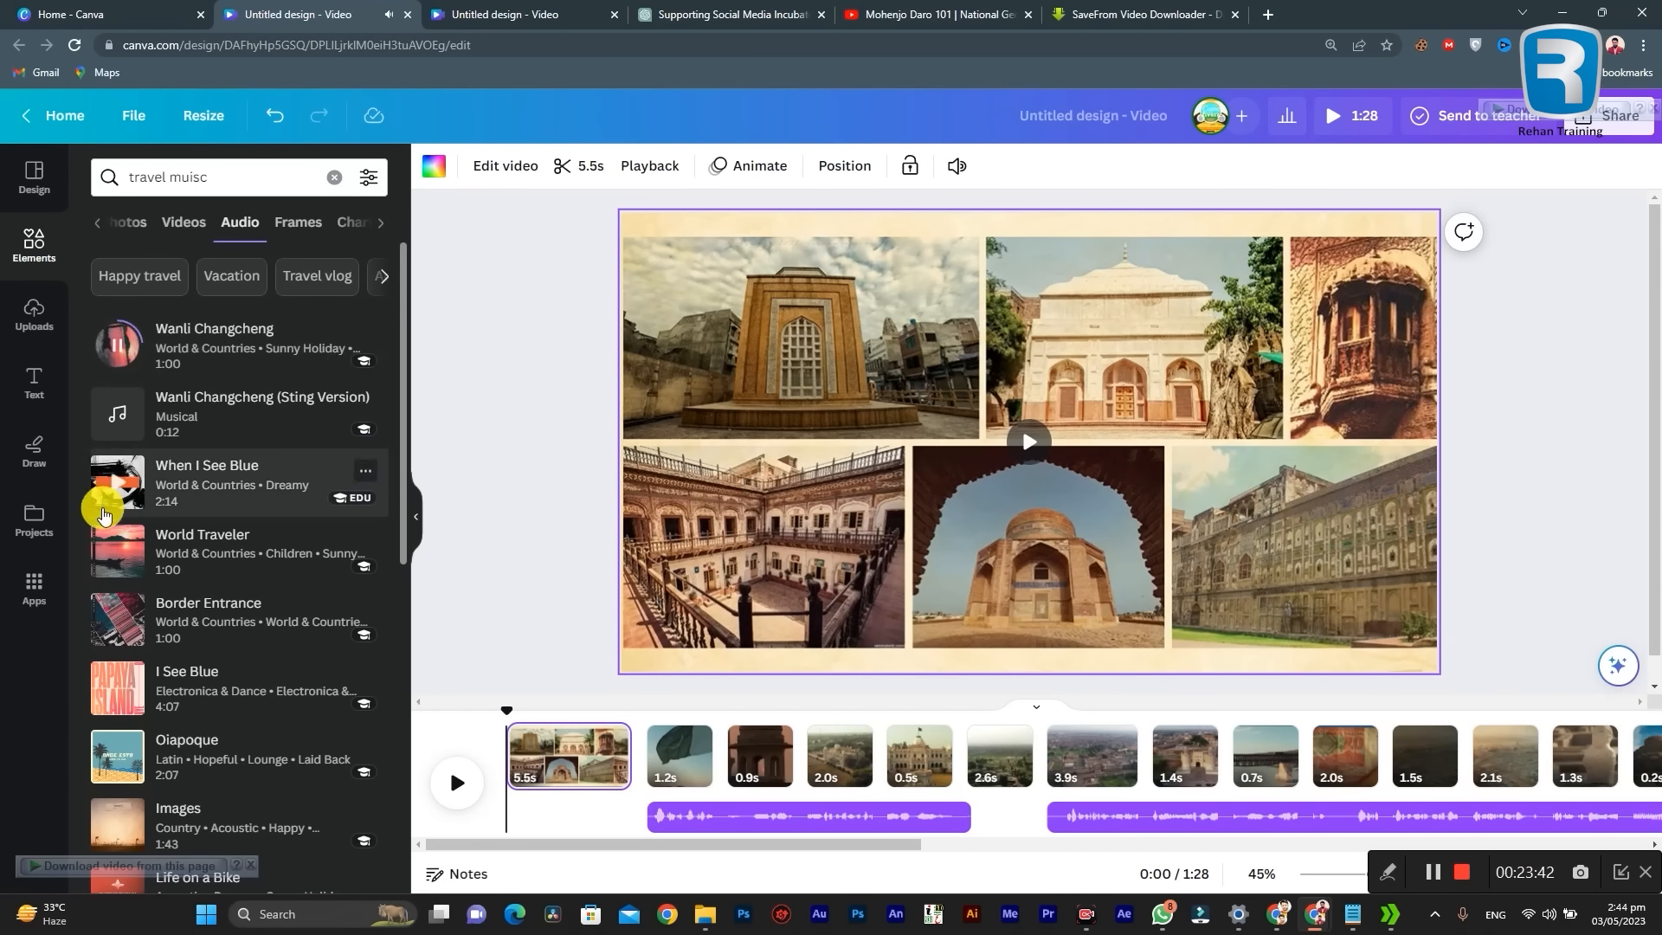
left_click(118, 431)
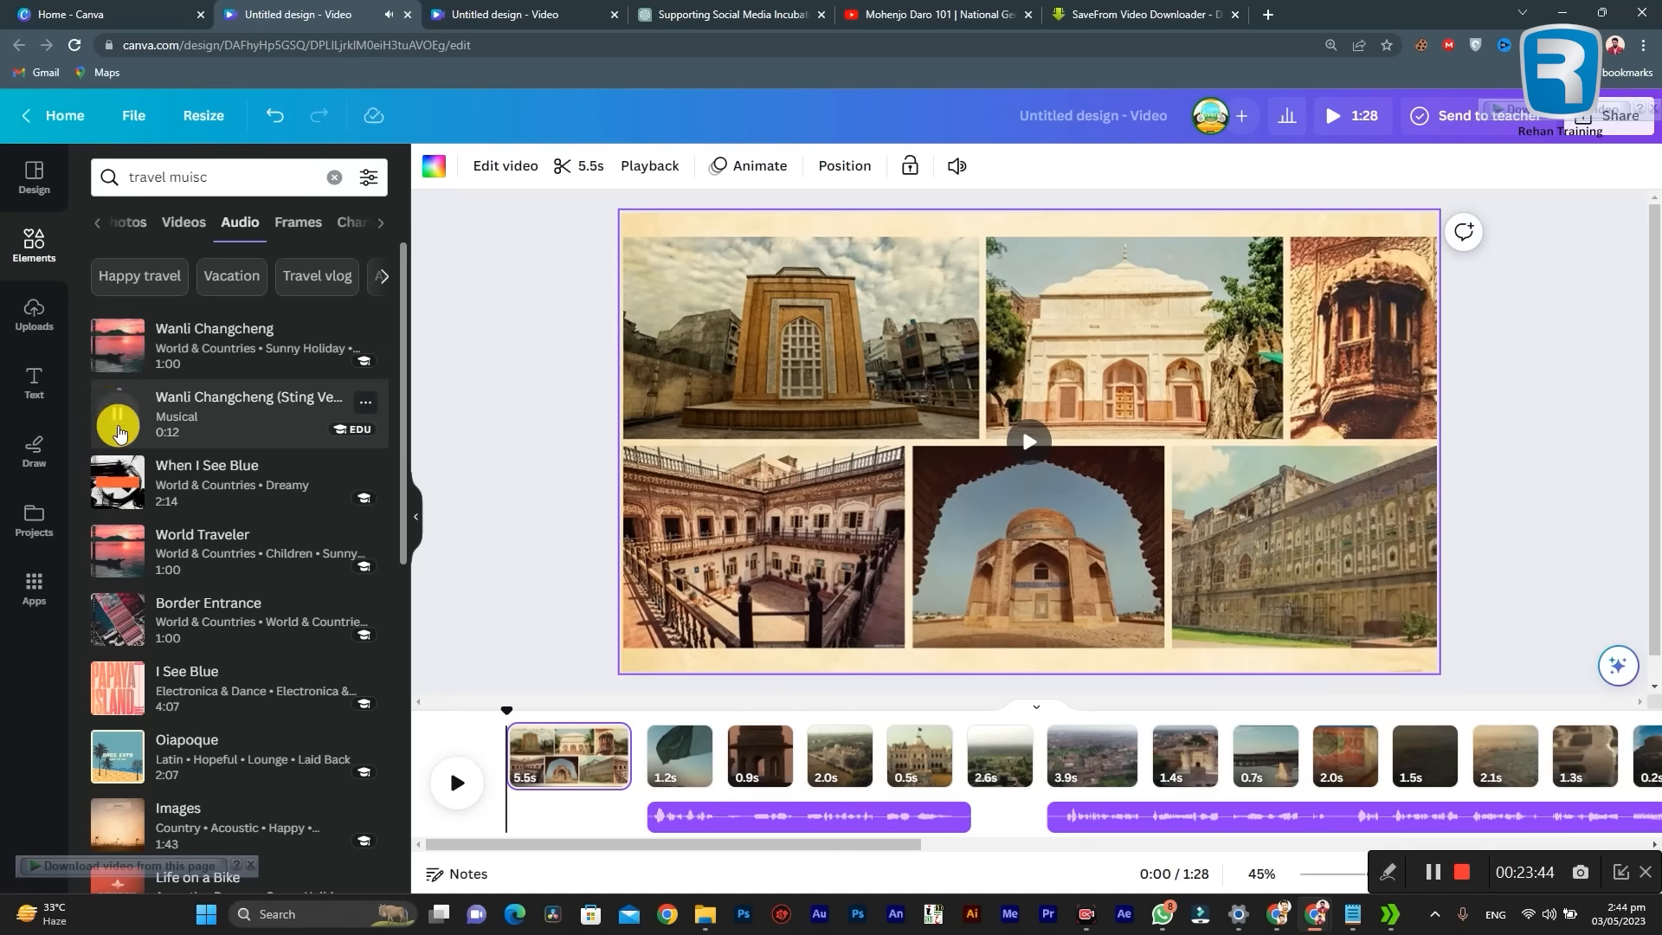
left_click(118, 482)
scroll(278, 573, "down", 2)
scroll(278, 573, "down", 10)
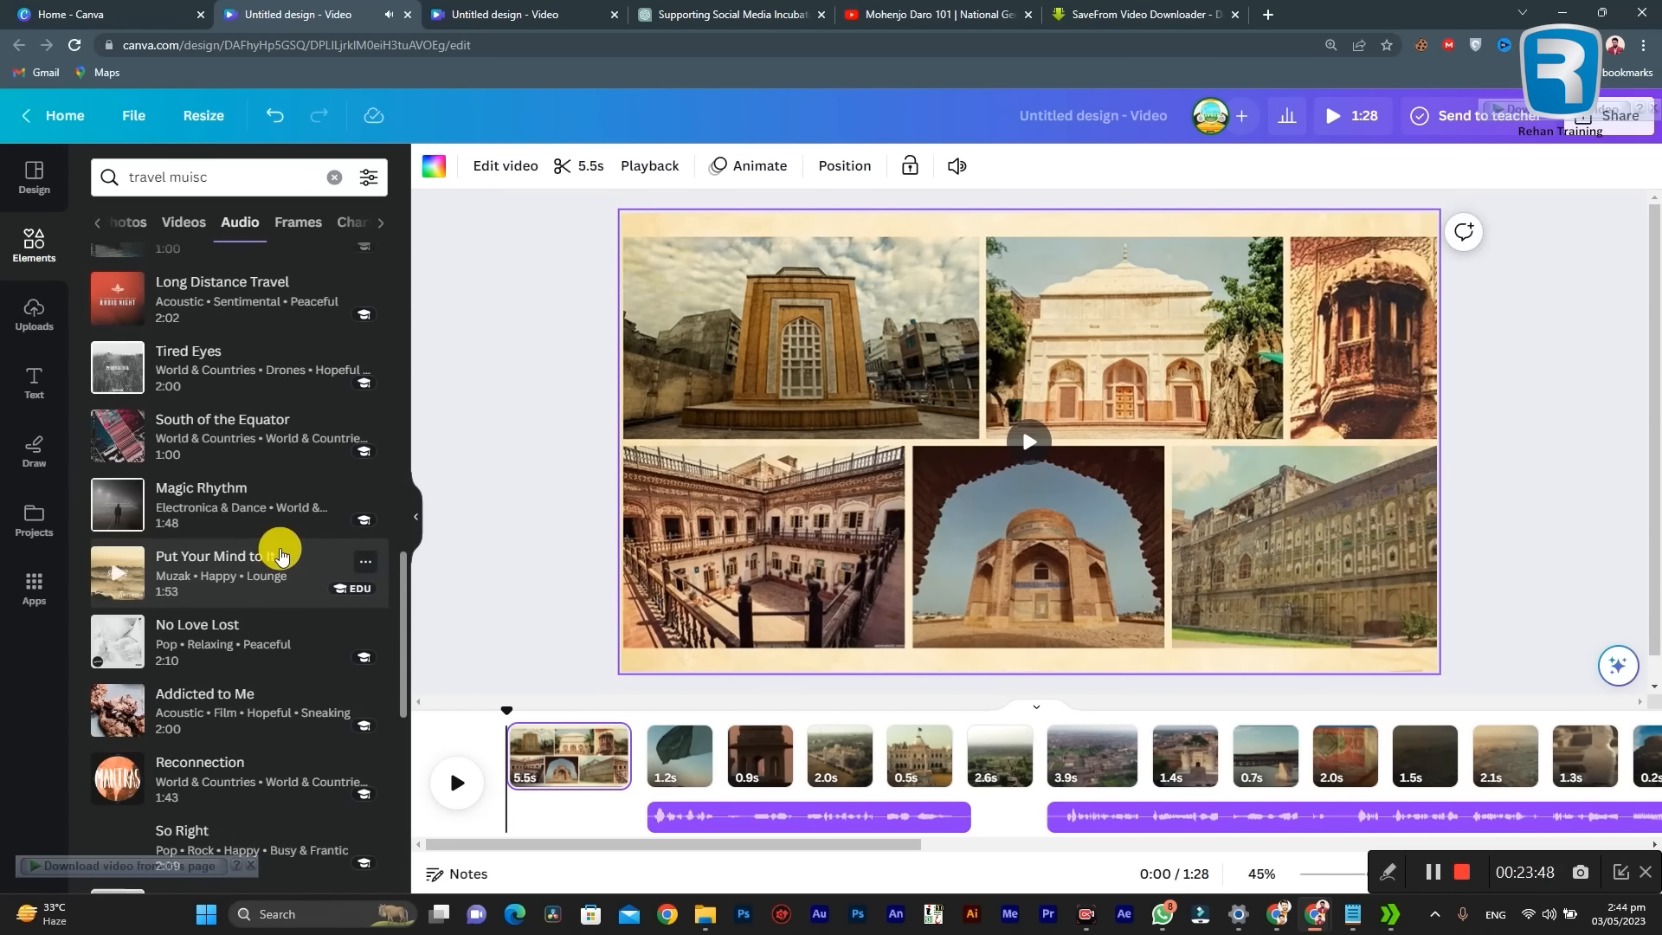
scroll(277, 549, "up", 12)
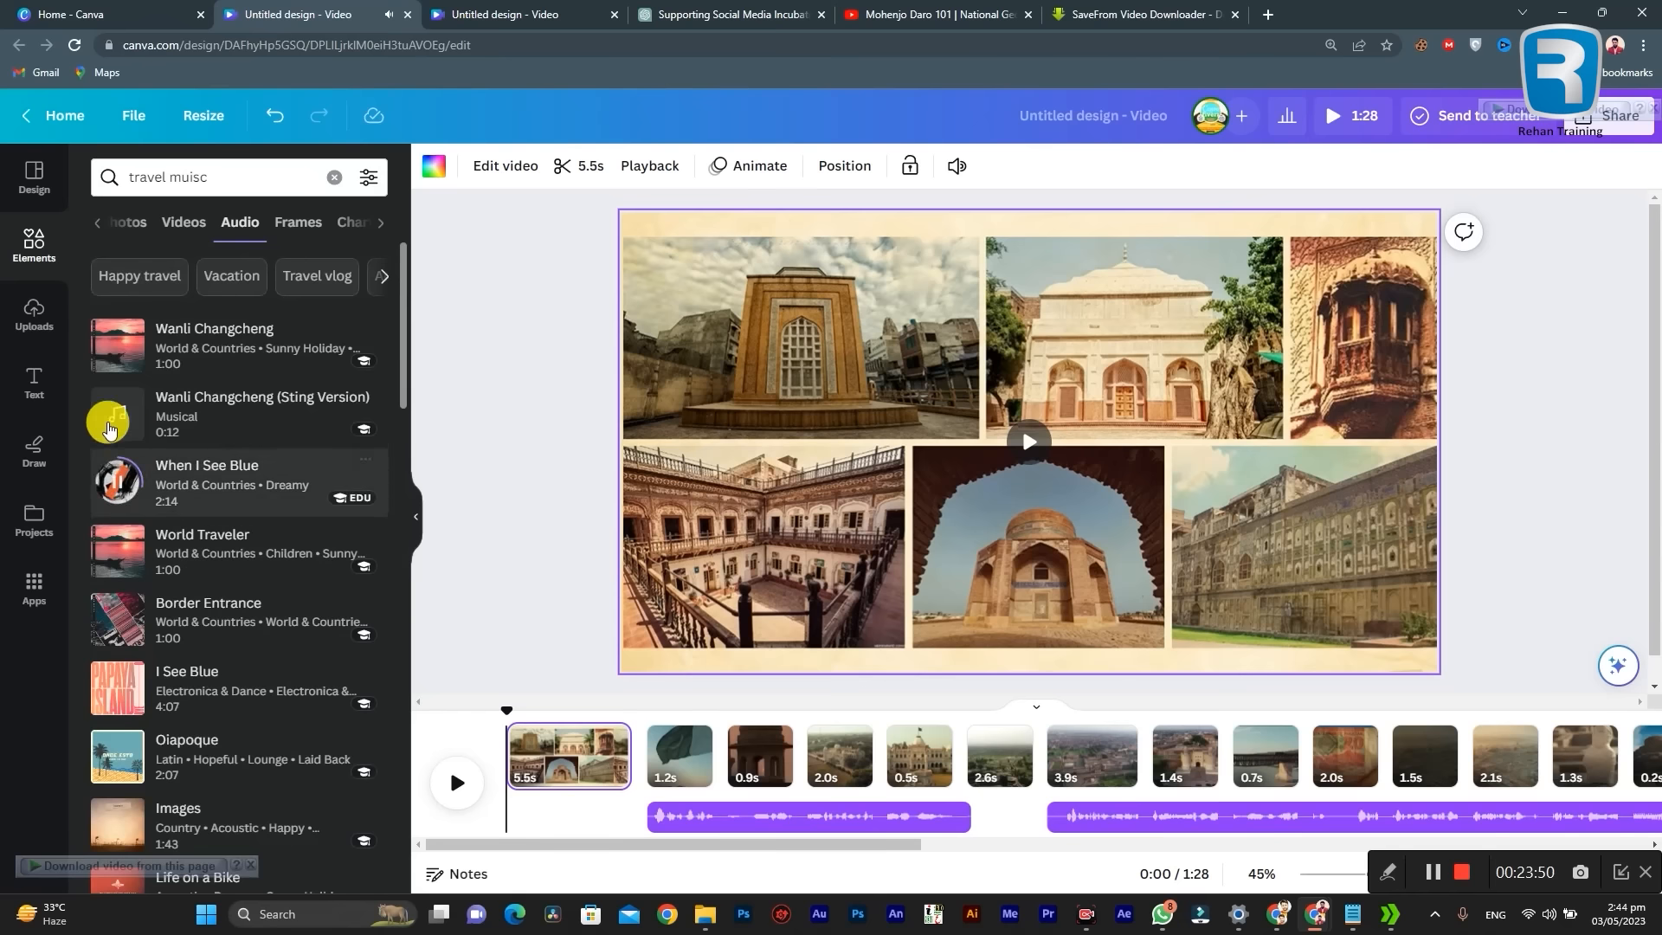
left_click(110, 481)
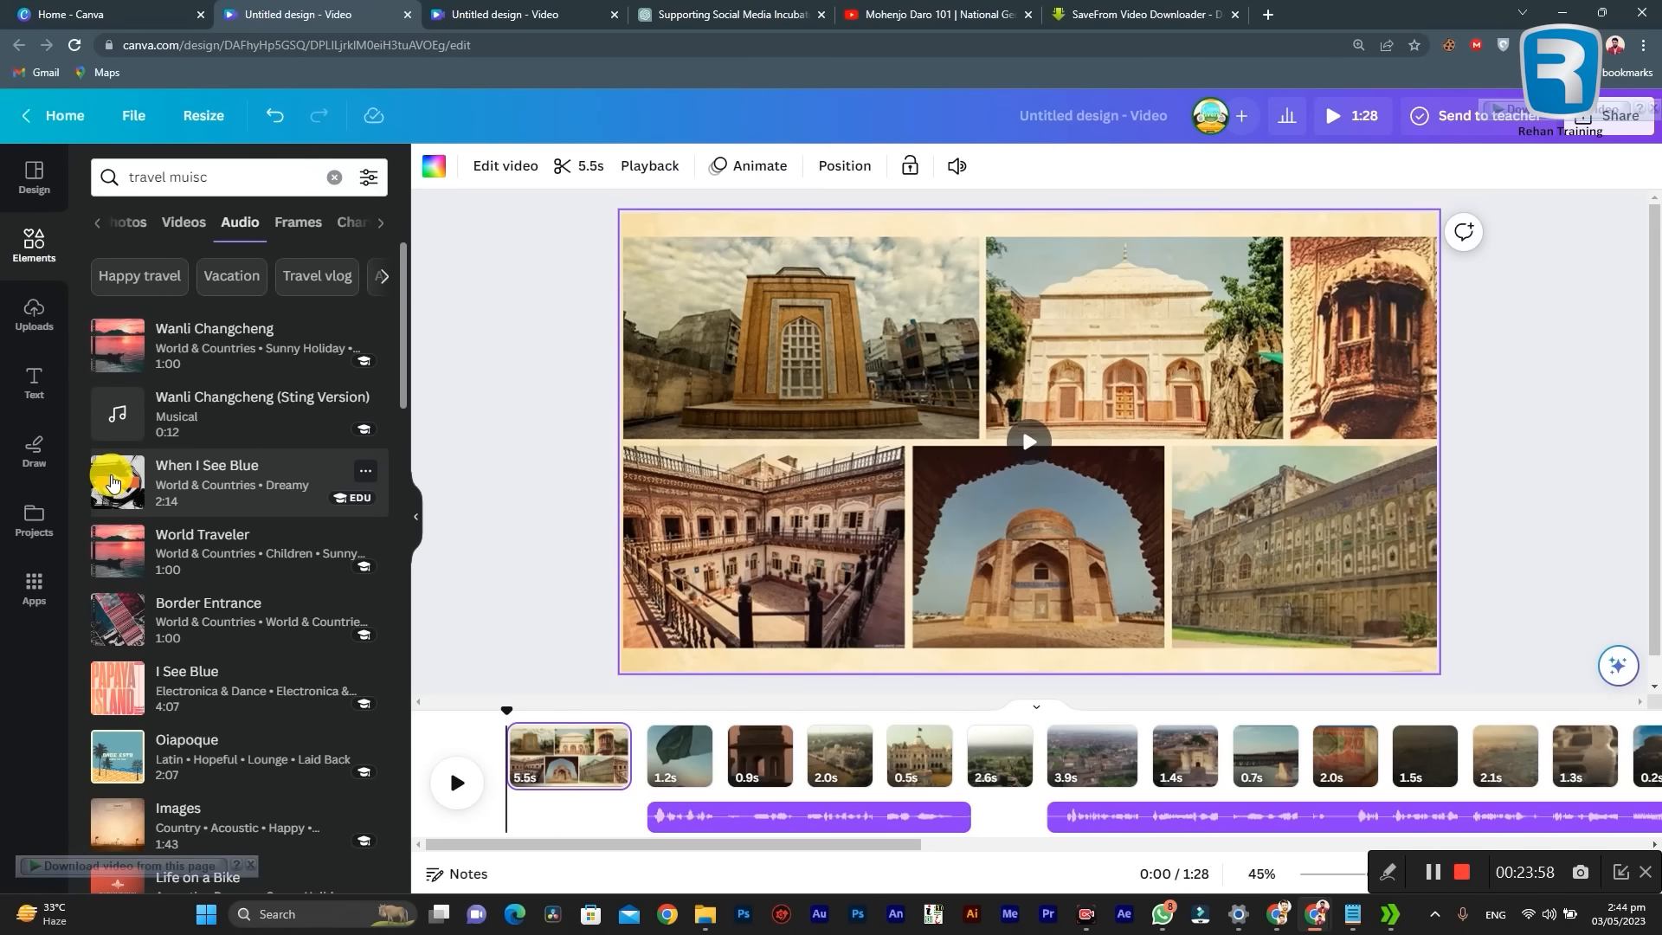
left_click_drag(619, 850, 454, 718)
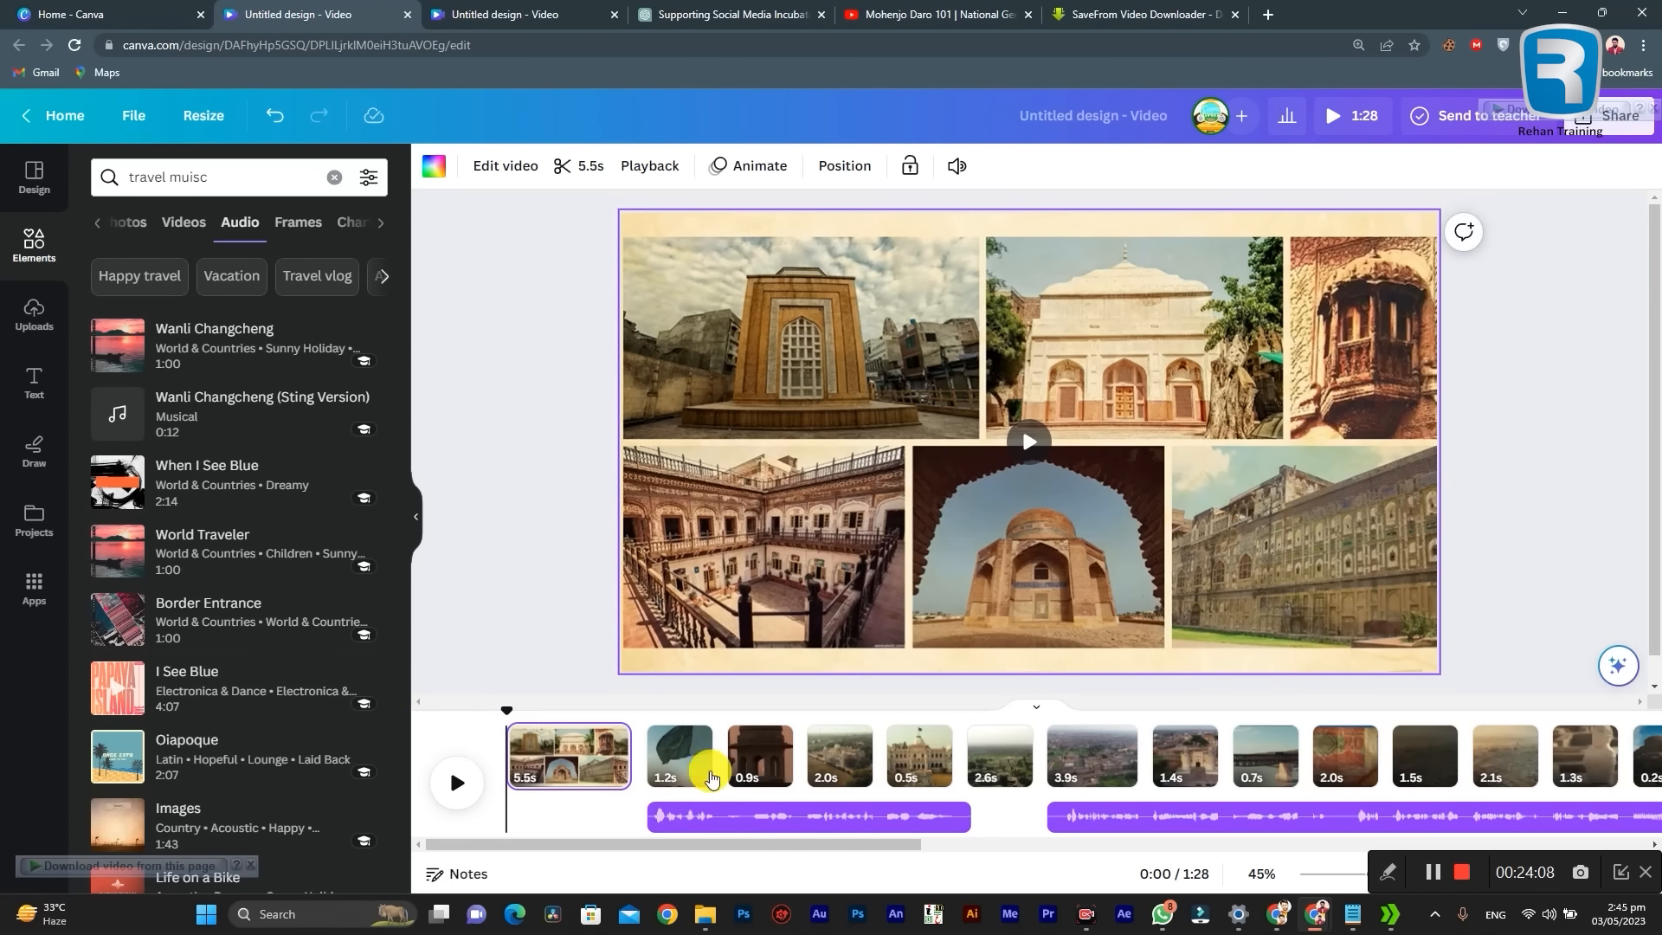
Step: Add the uploaded "ES_Governor Of The North" music to the timeline and align its start with the first page
left_click(573, 753)
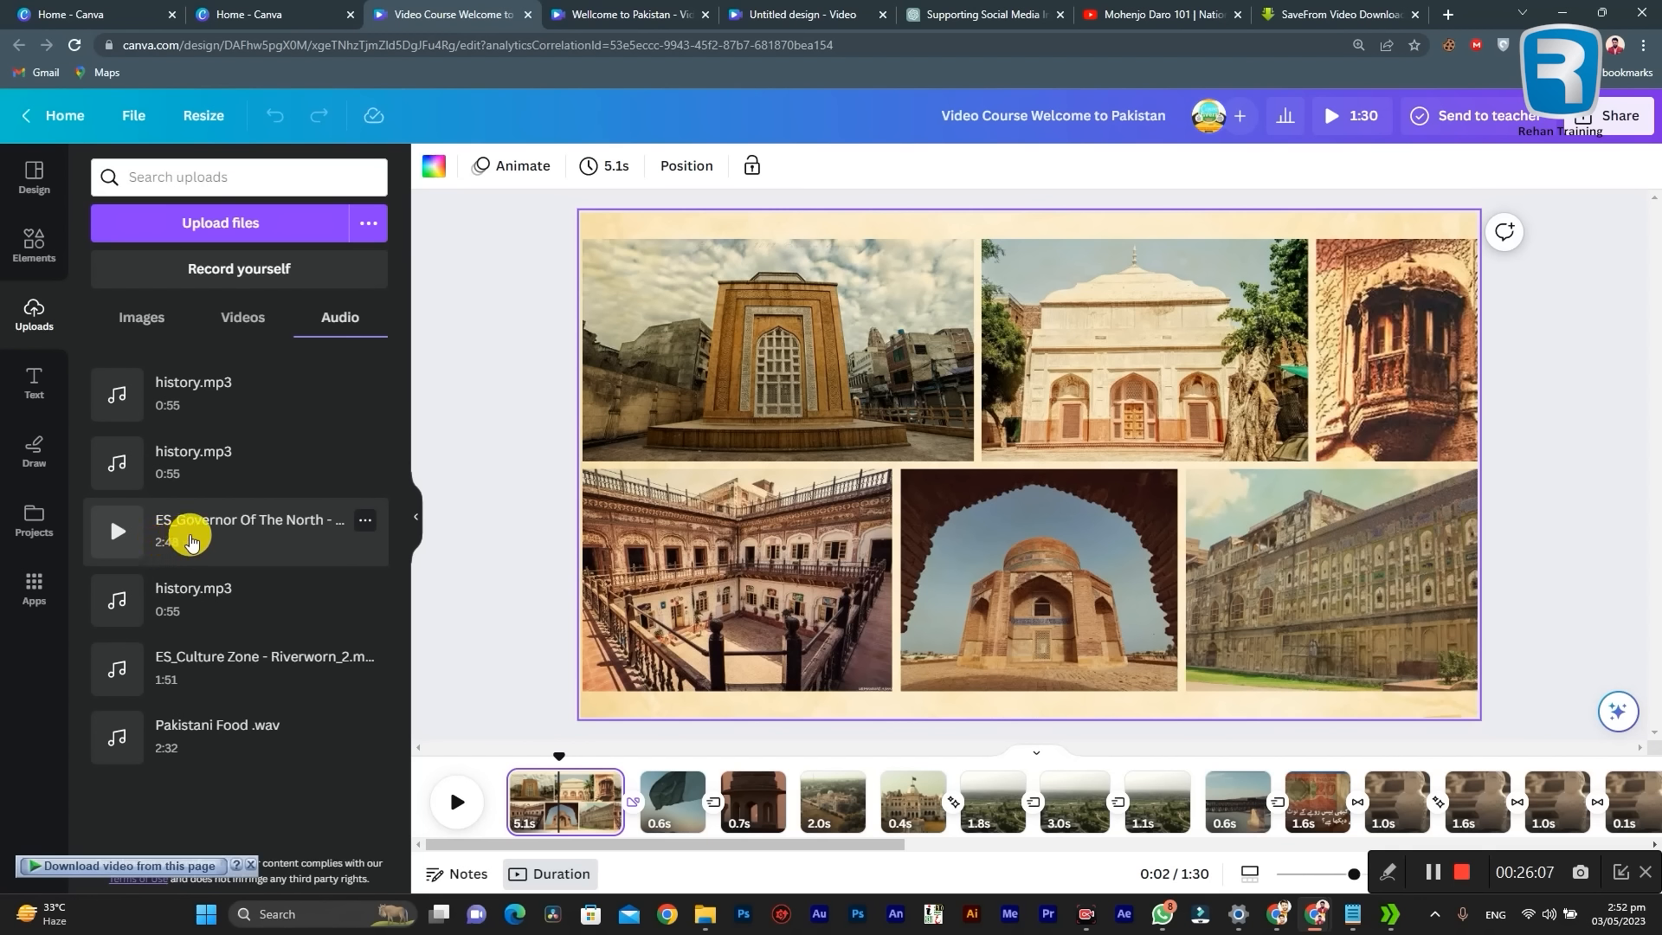
left_click_drag(185, 527, 444, 820)
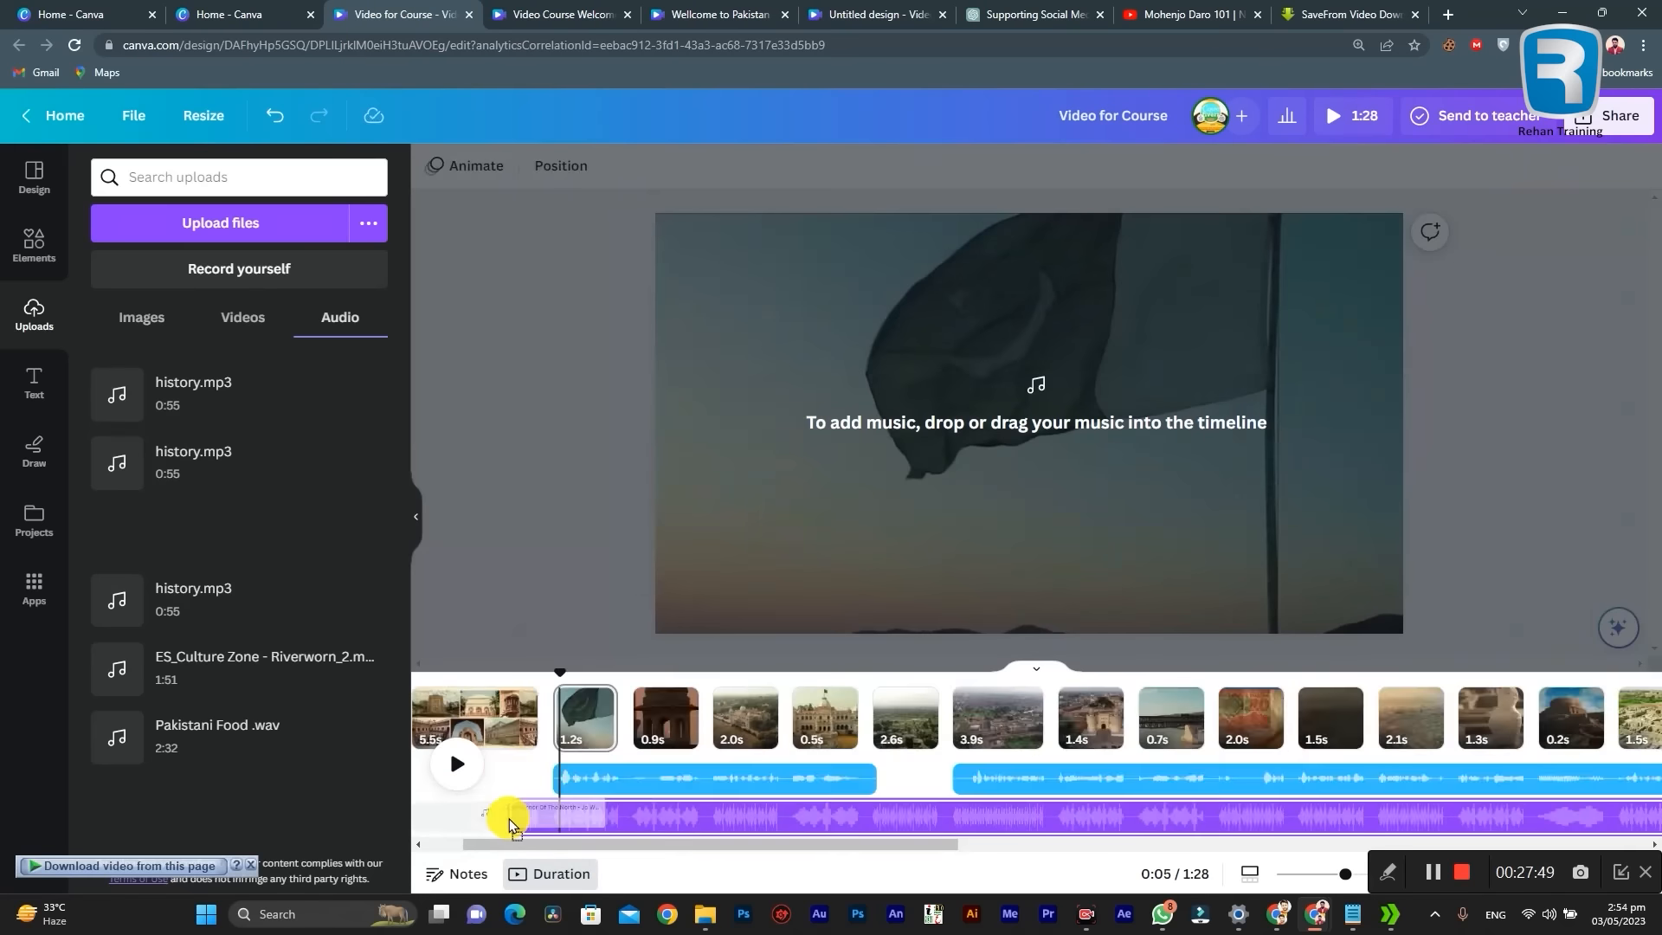
mouse_move(509, 819)
left_mouse_down()
mouse_move(491, 819)
mouse_move(609, 815)
mouse_move(514, 829)
left_mouse_up()
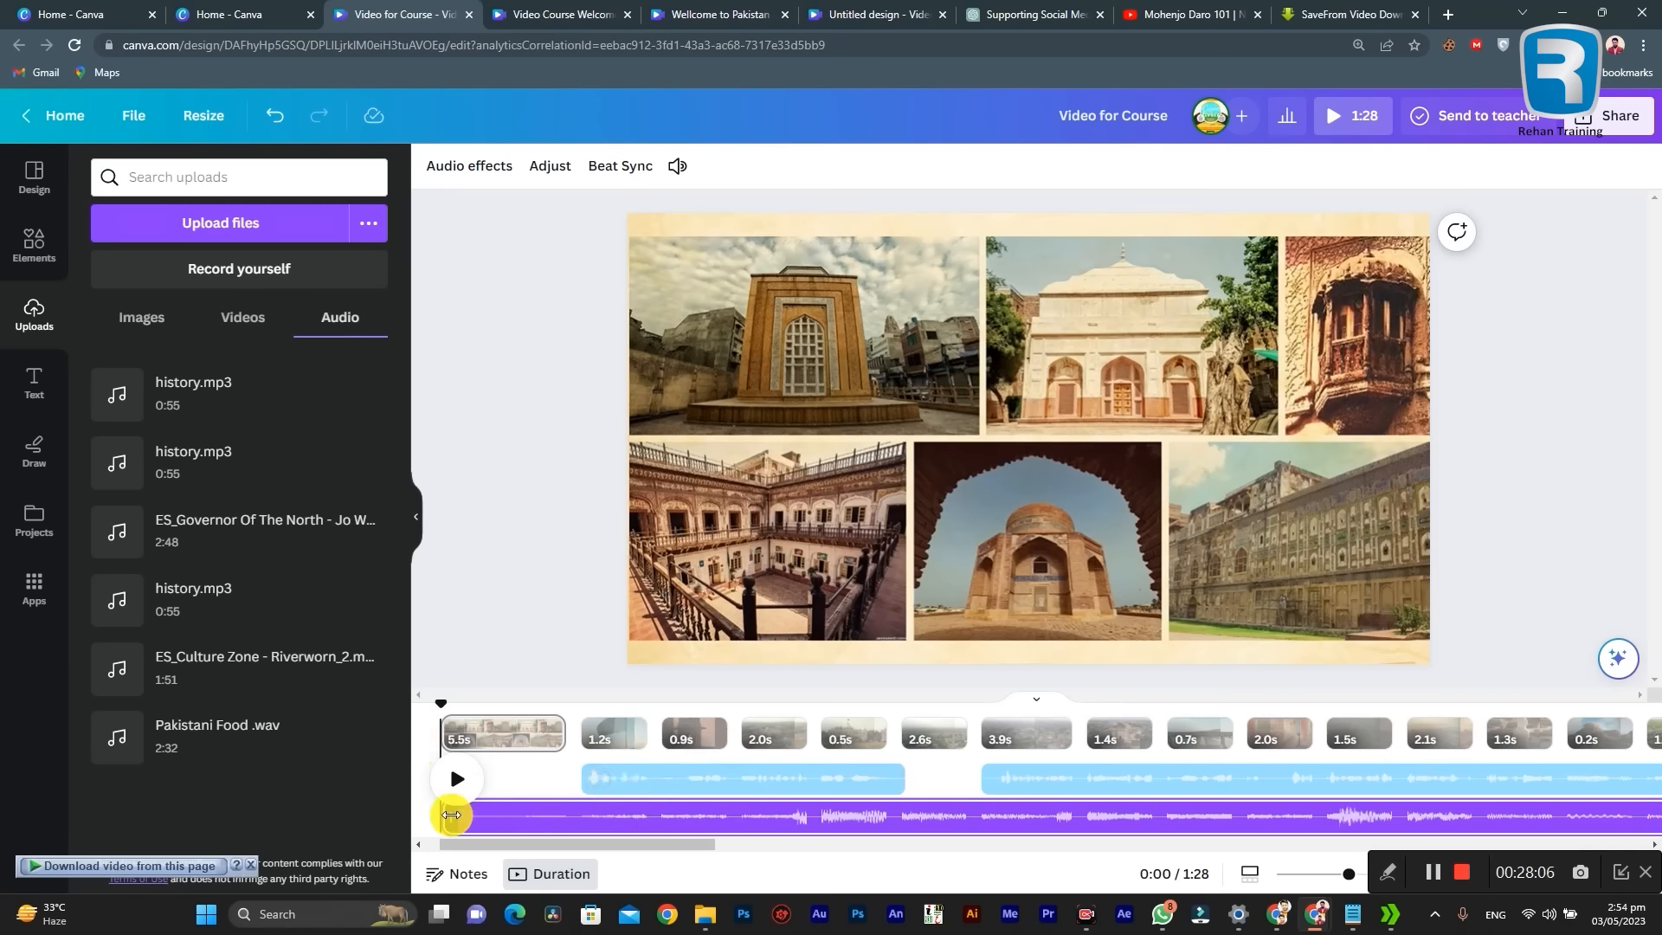
scroll(451, 814, "up", 1)
left_click_drag(508, 814, 434, 812)
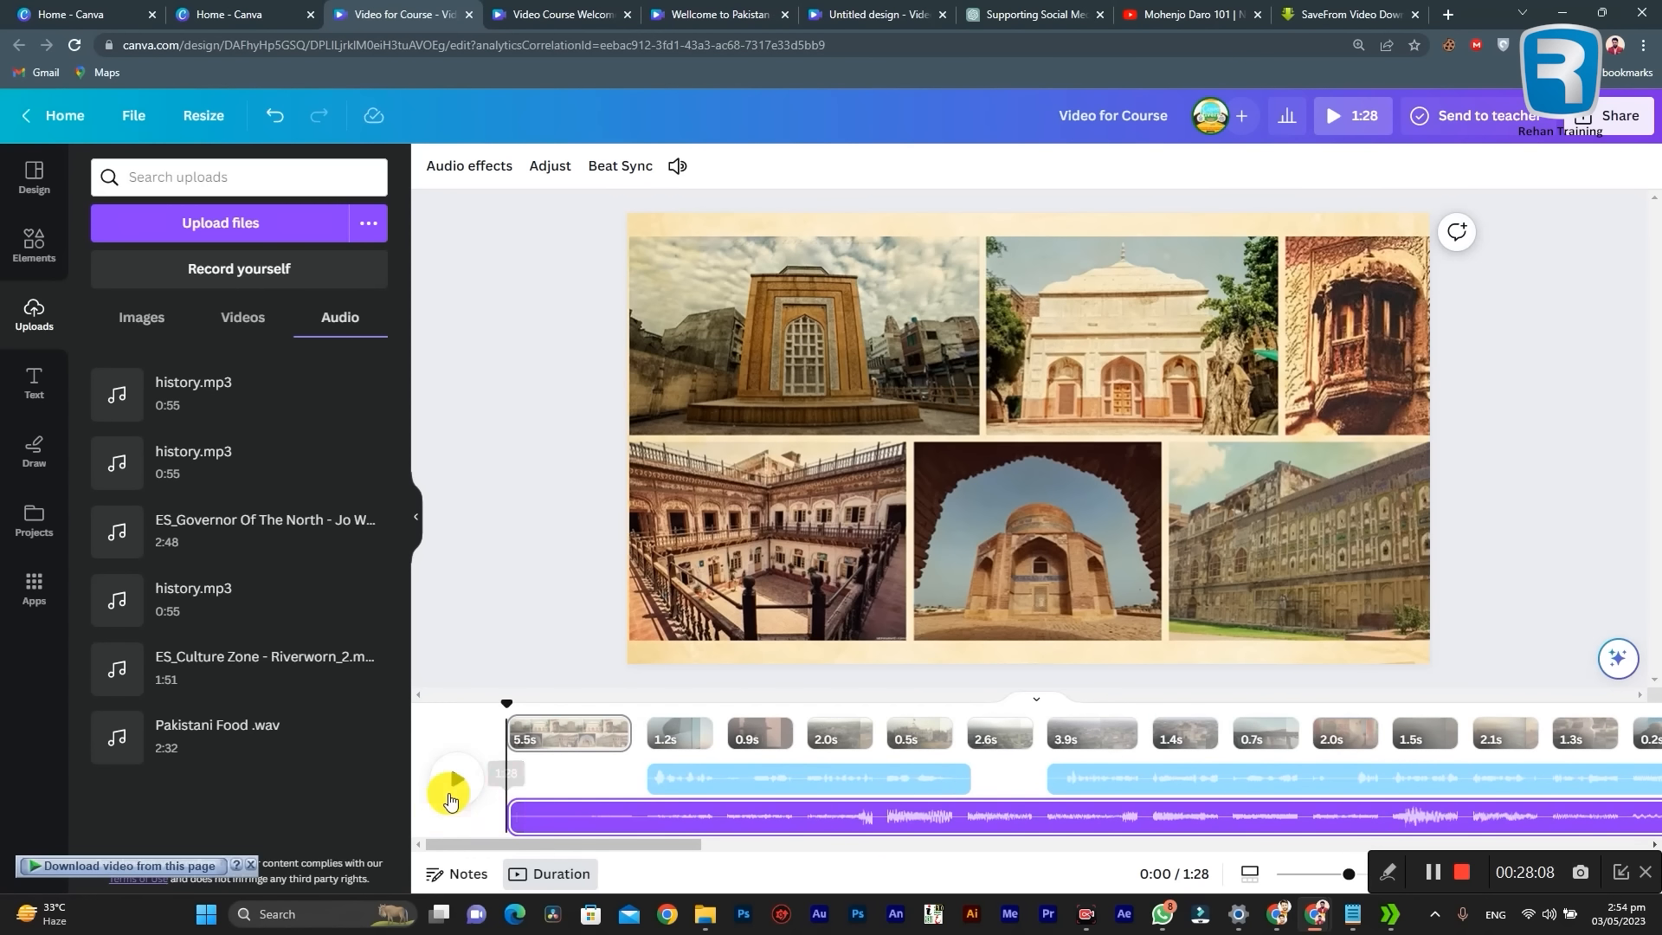
Step: Play the video with the added music and check the spot on the flag page where the narration starts
left_click(461, 778)
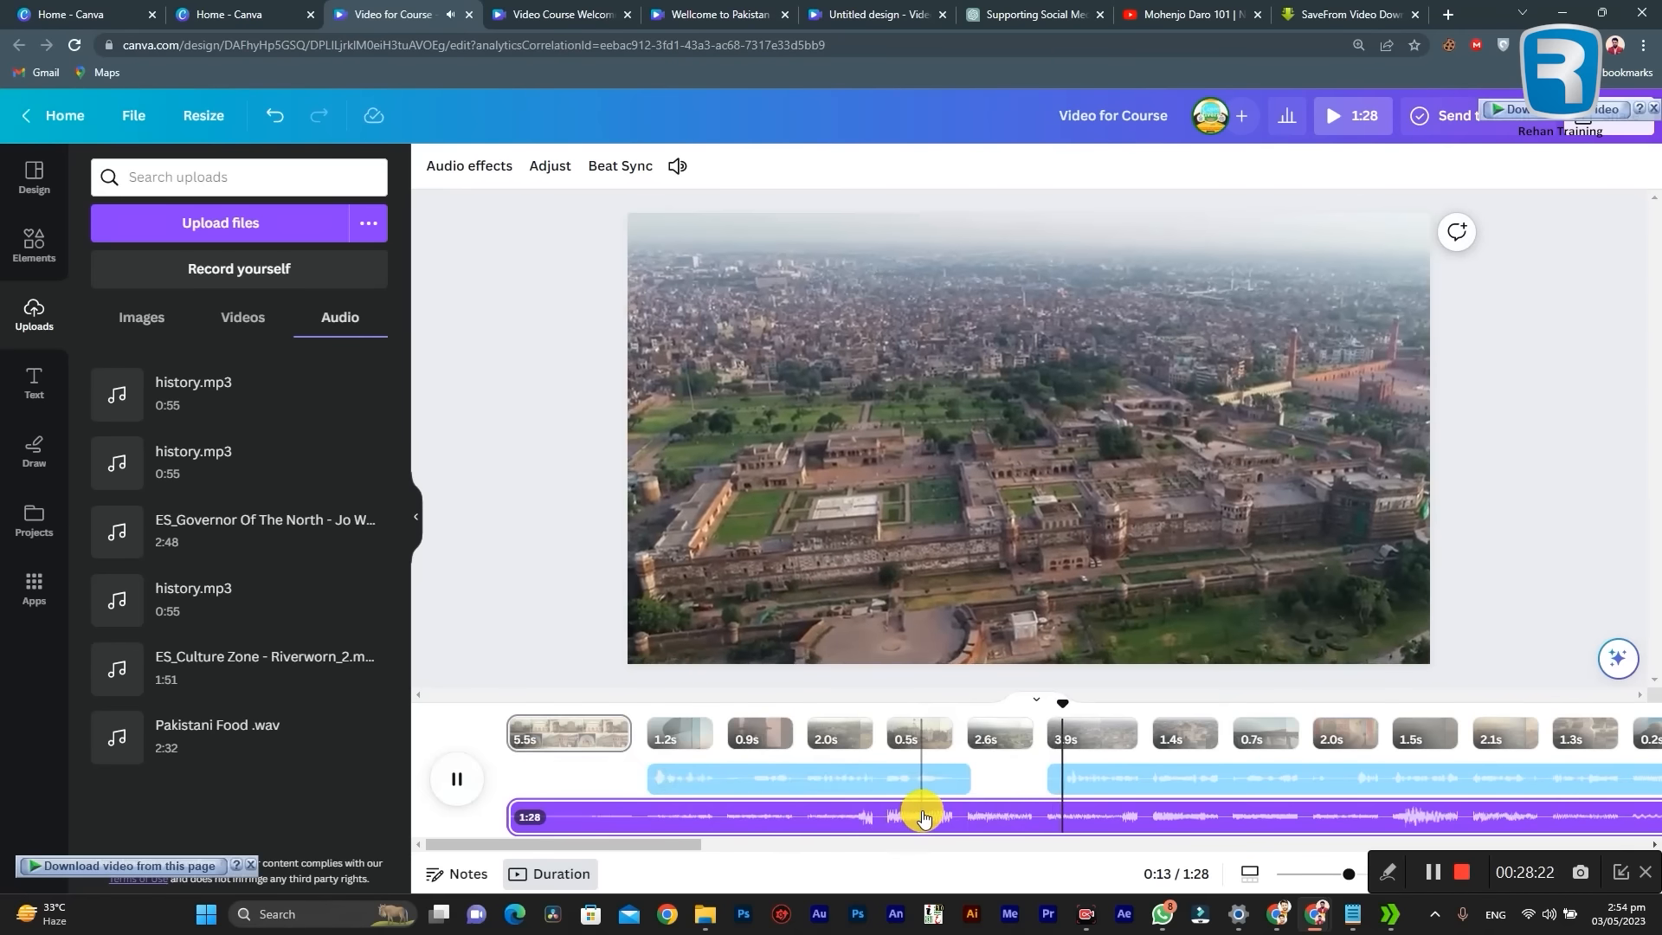
left_click(662, 814)
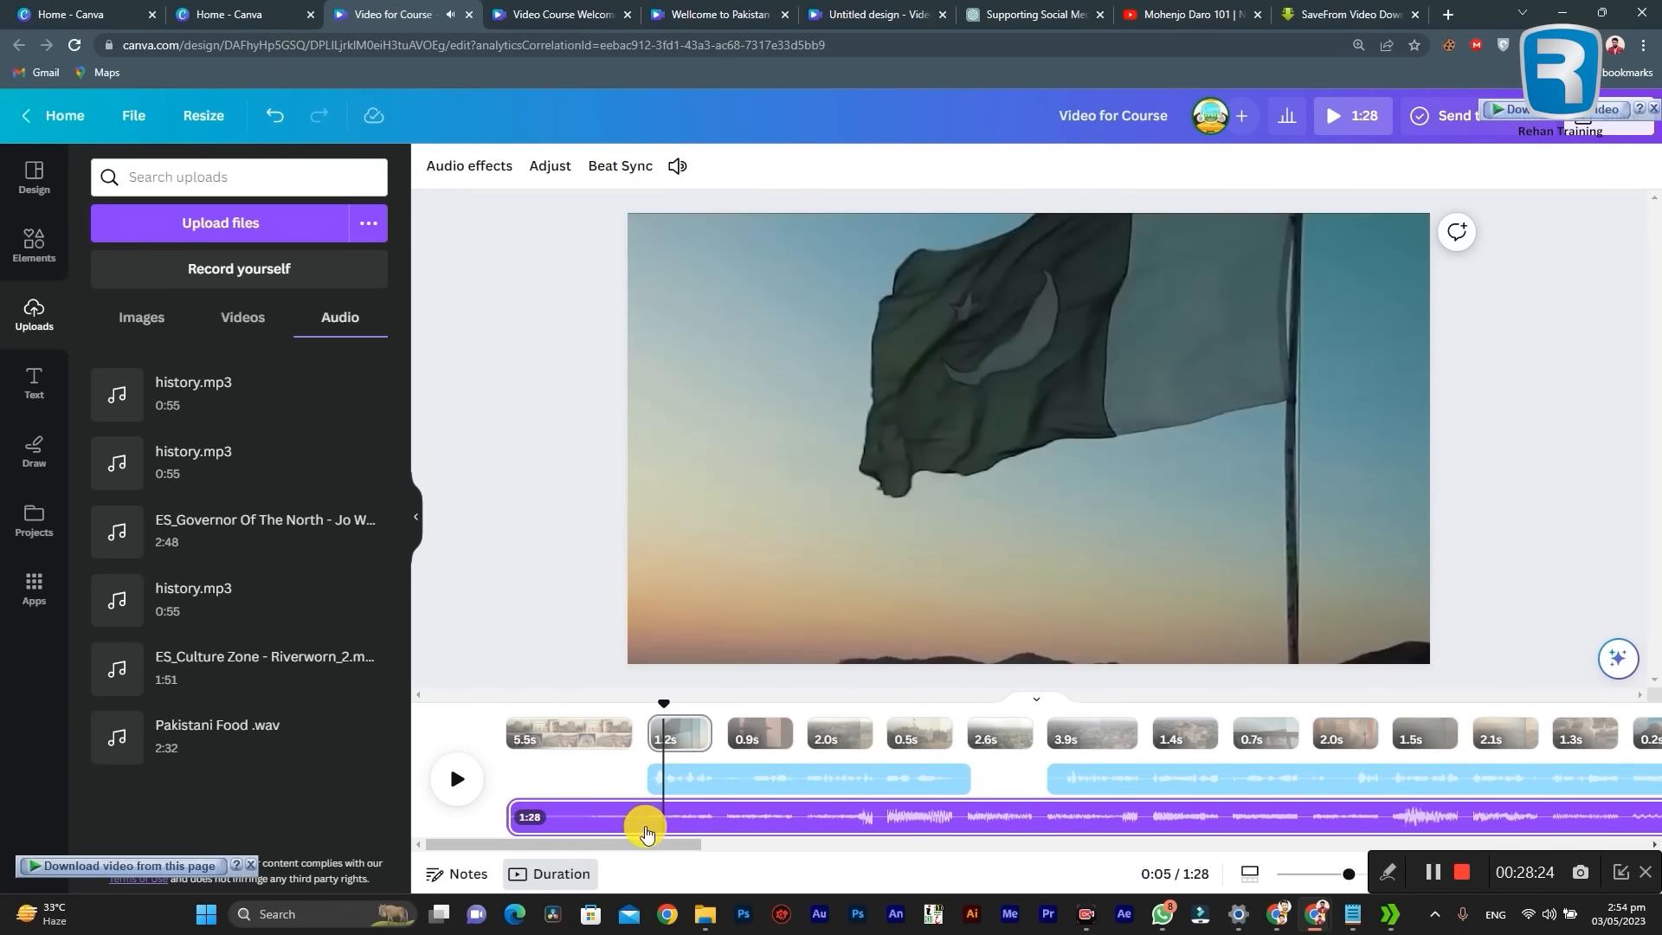
left_click(617, 822)
left_click(762, 826)
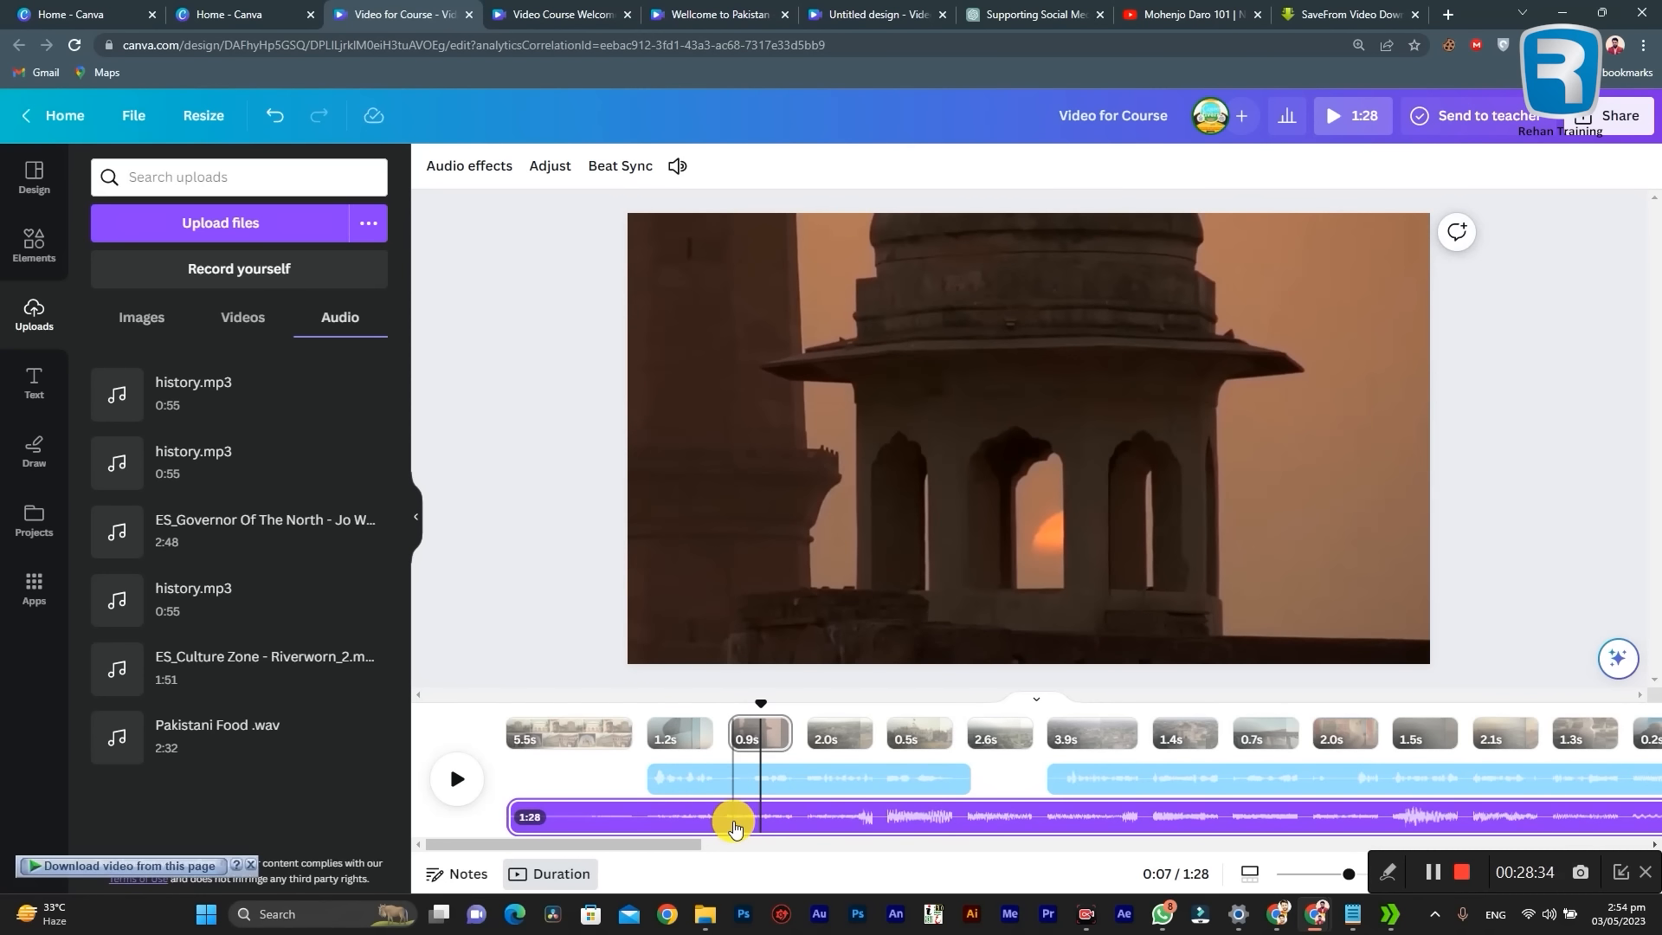
left_click(735, 829)
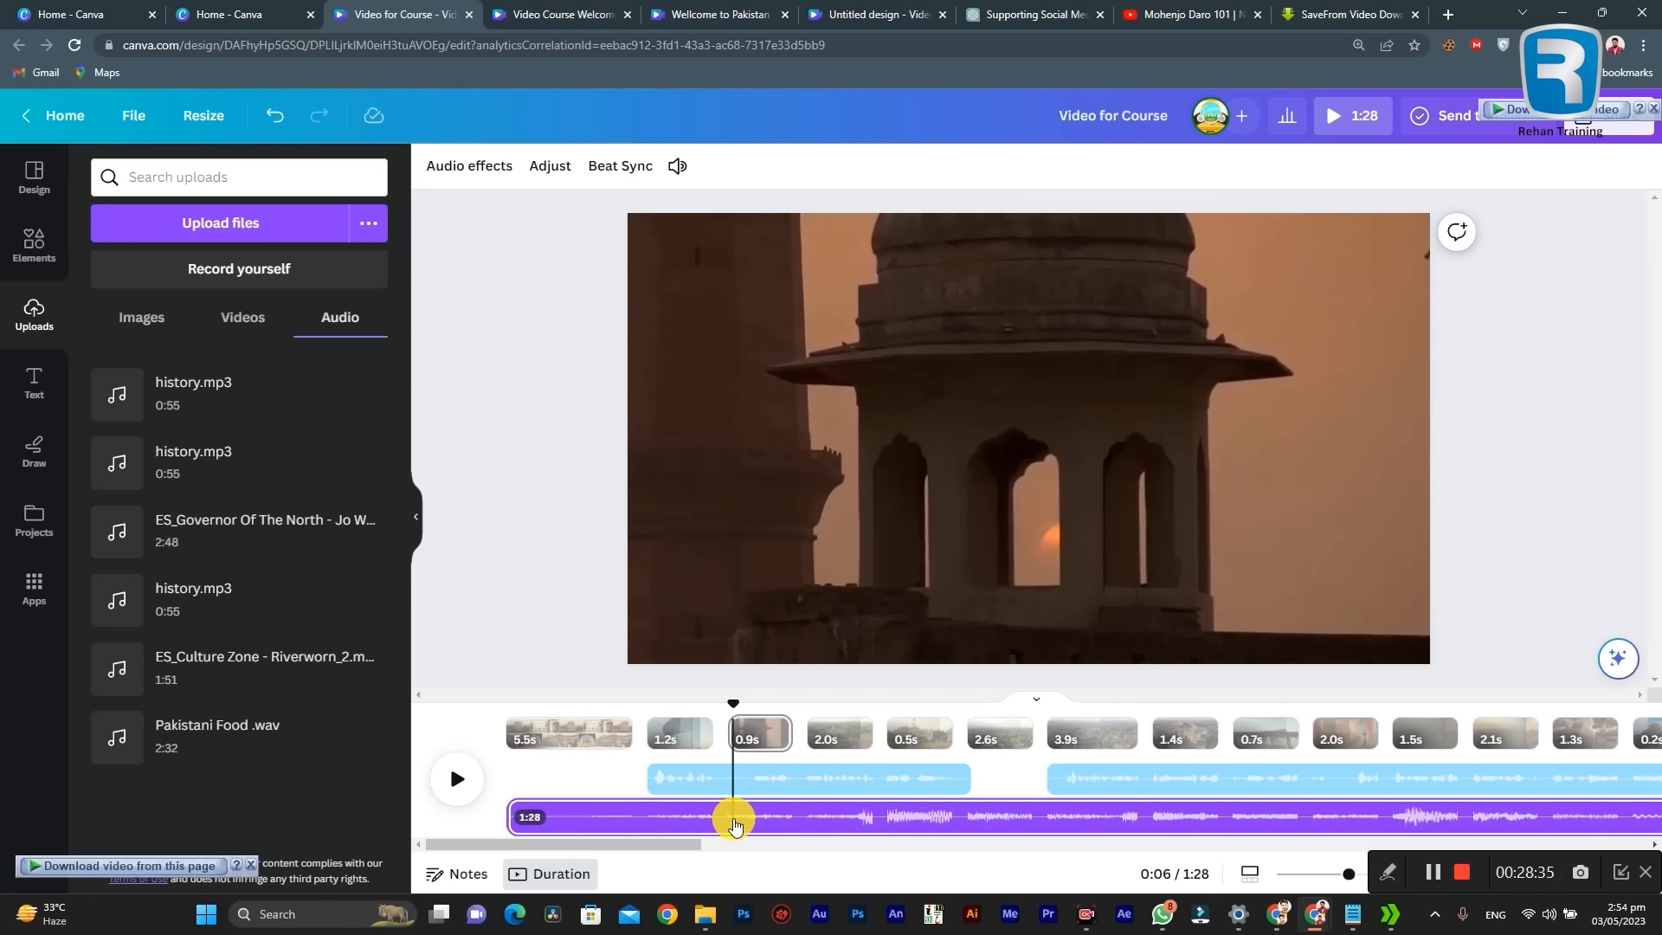
left_click(653, 827)
left_click(681, 820)
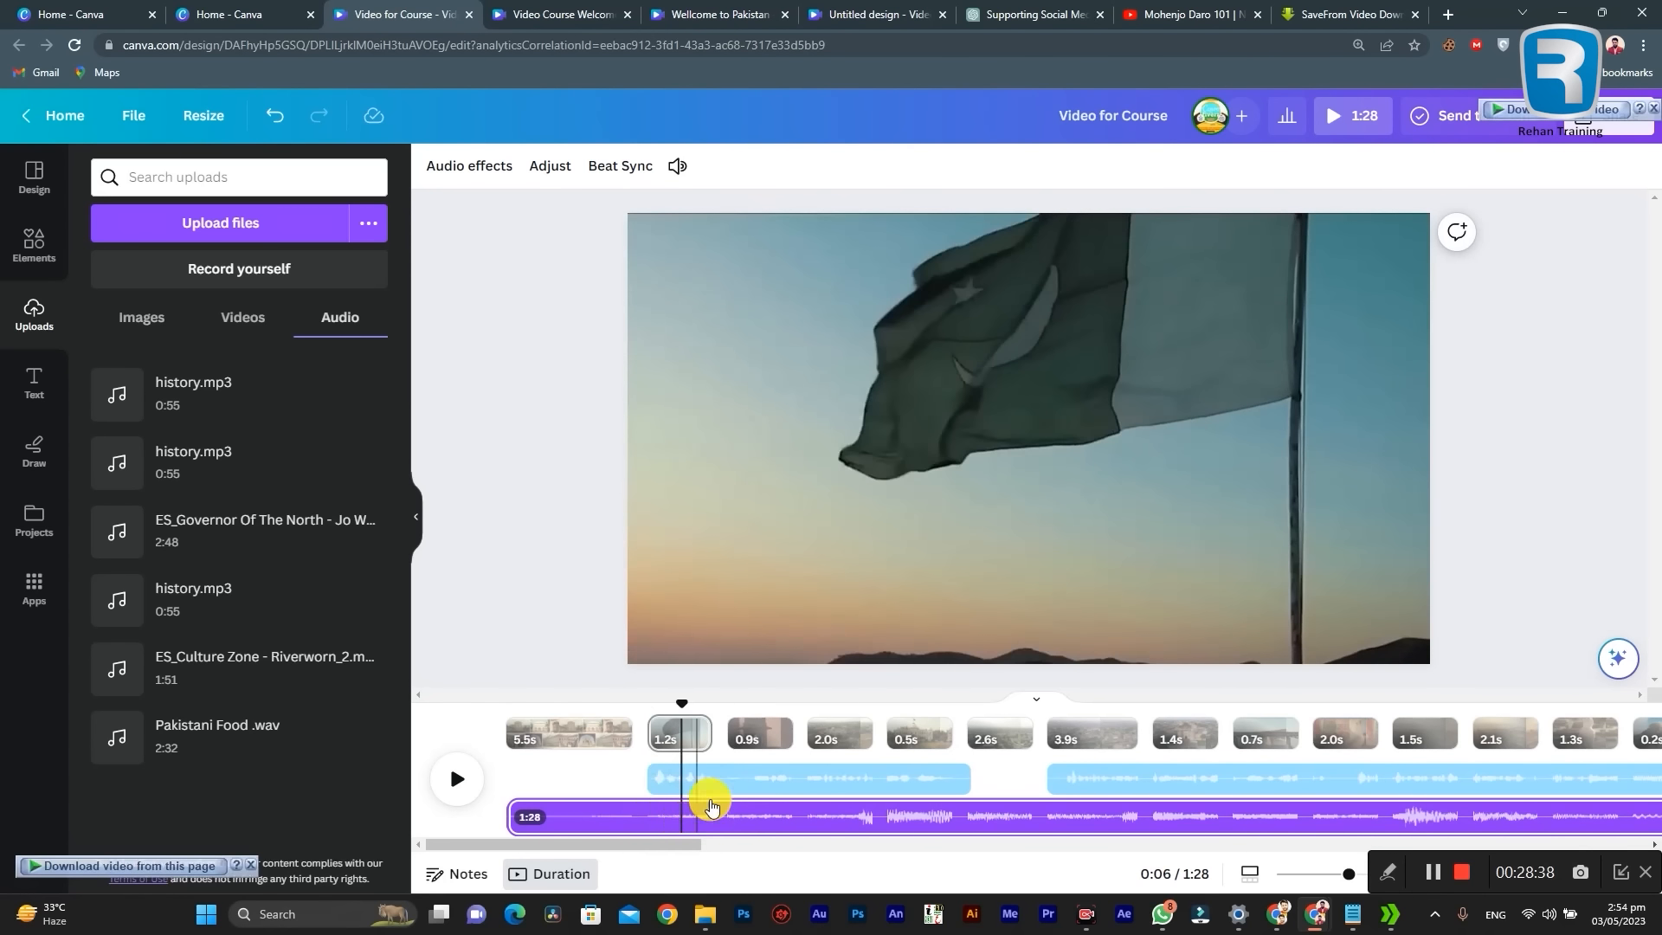
left_click(654, 779)
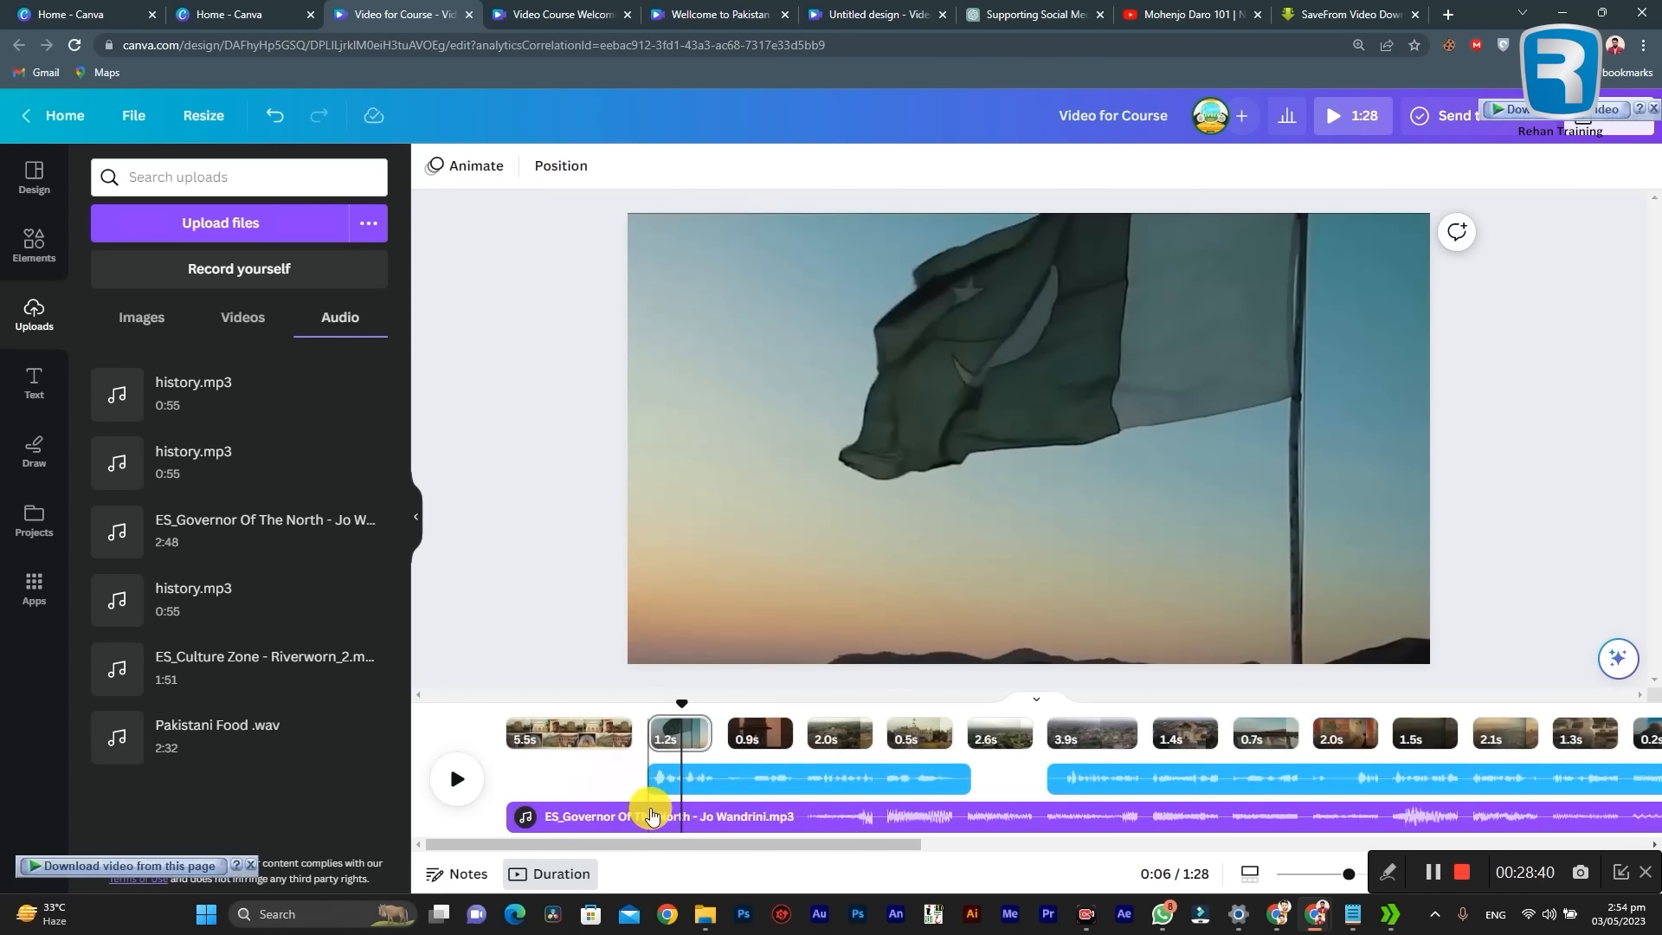
Step: Lower the volume of the "ES_Governor Of The North" background music to 25
left_click(653, 816)
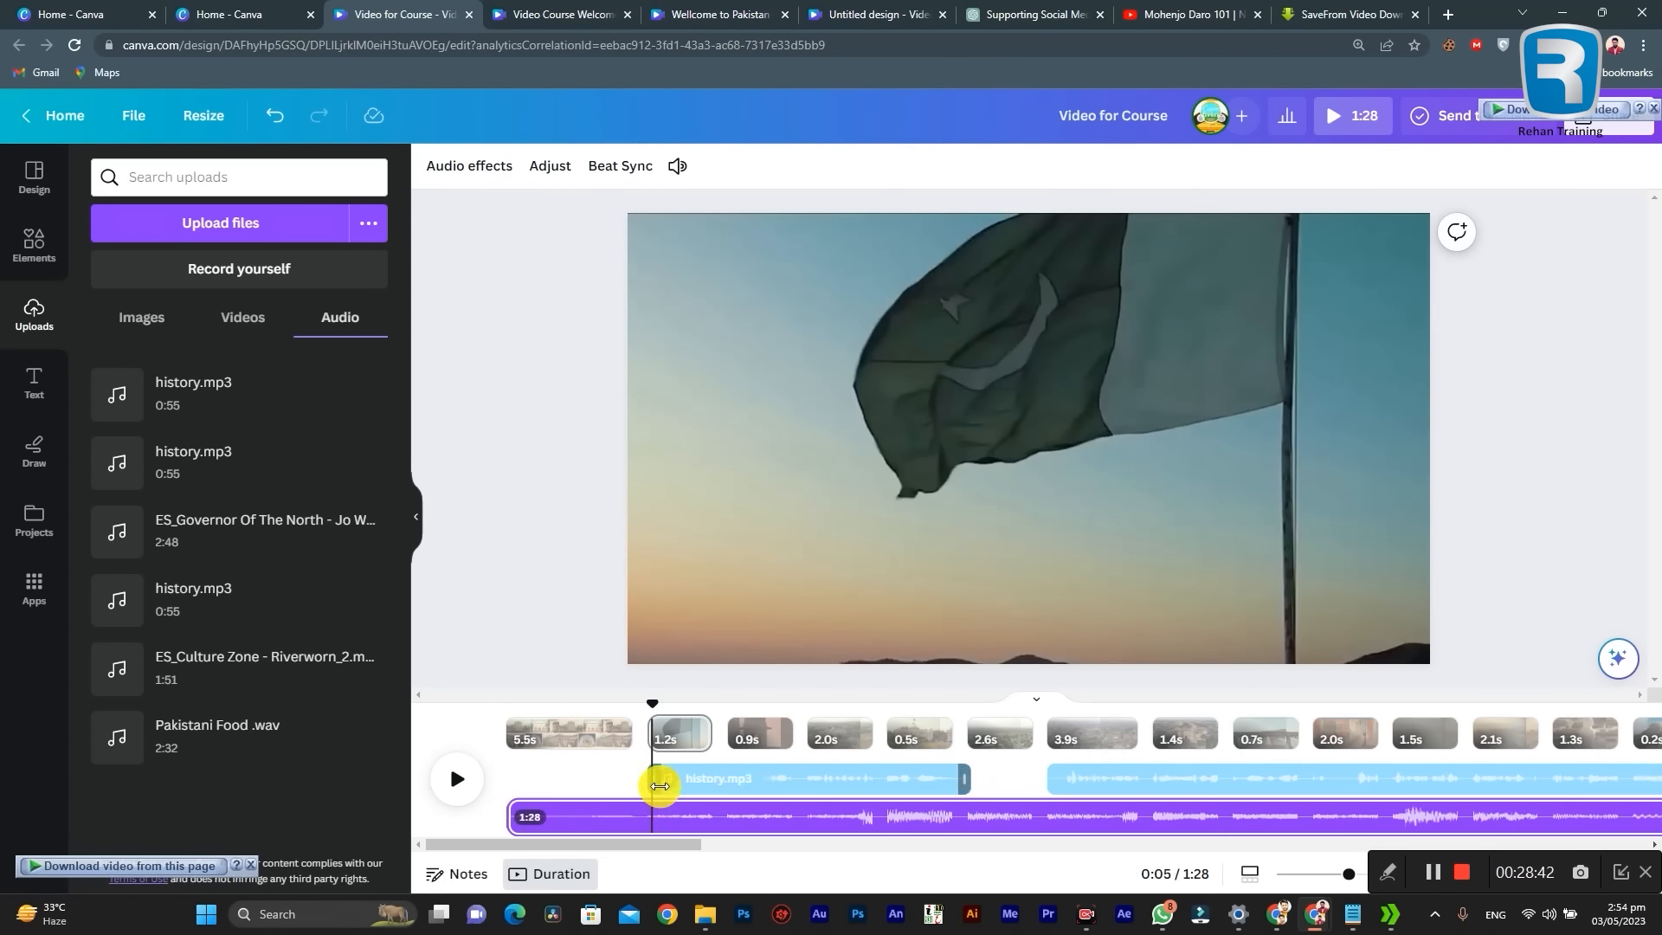
left_click(688, 813)
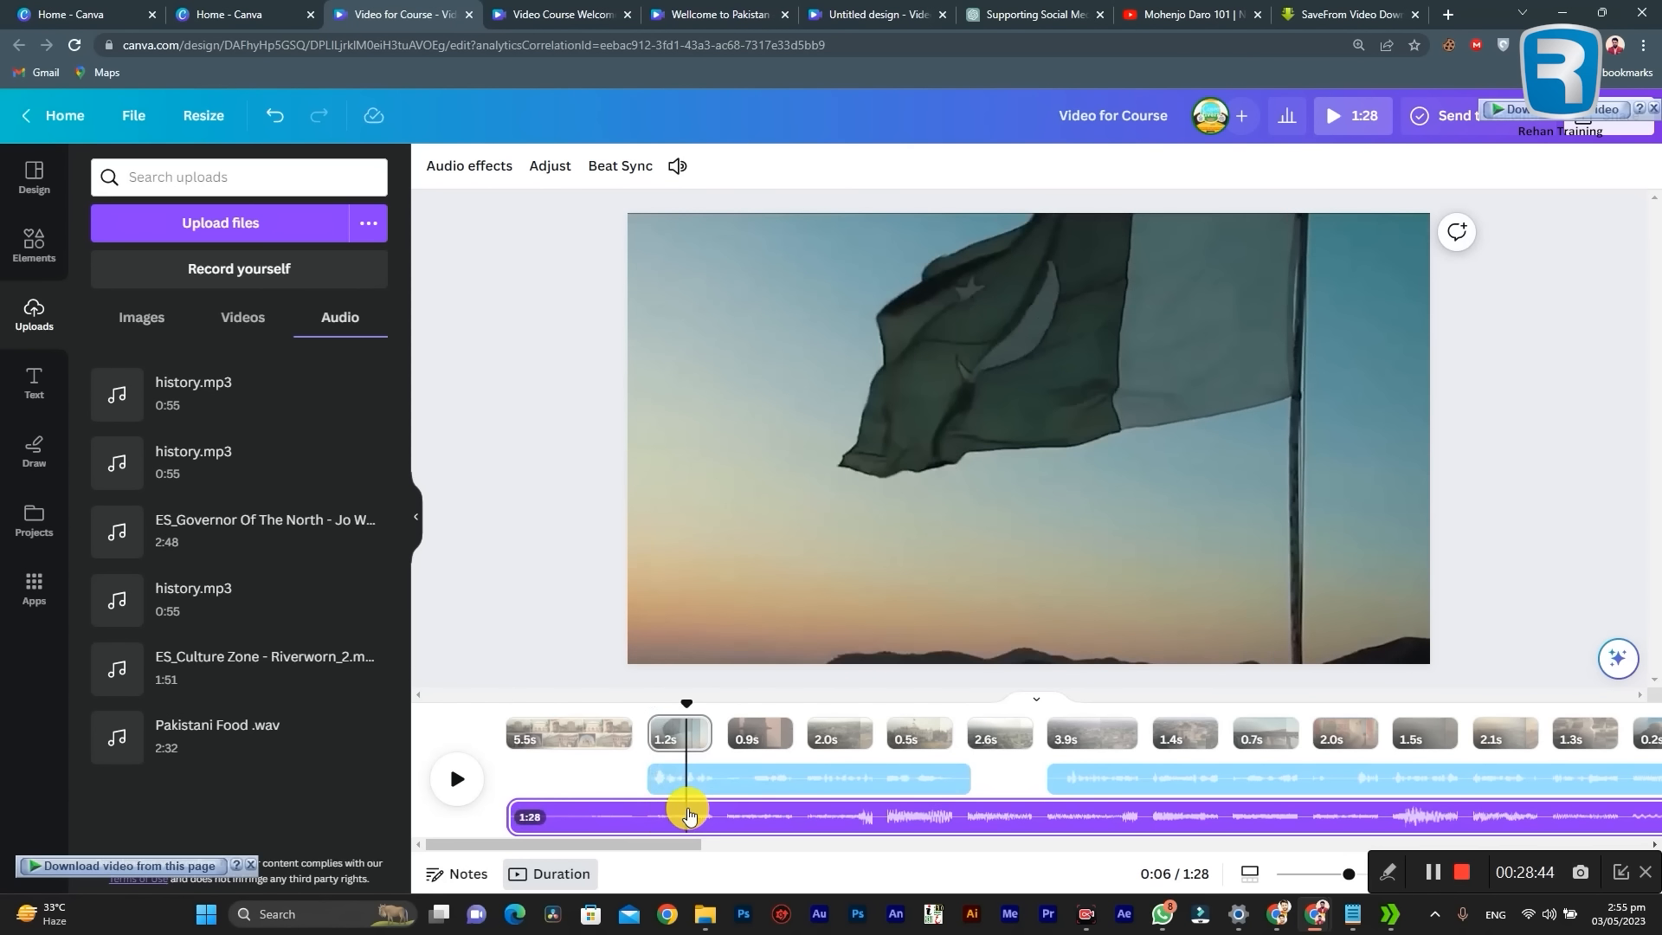
left_click(693, 169)
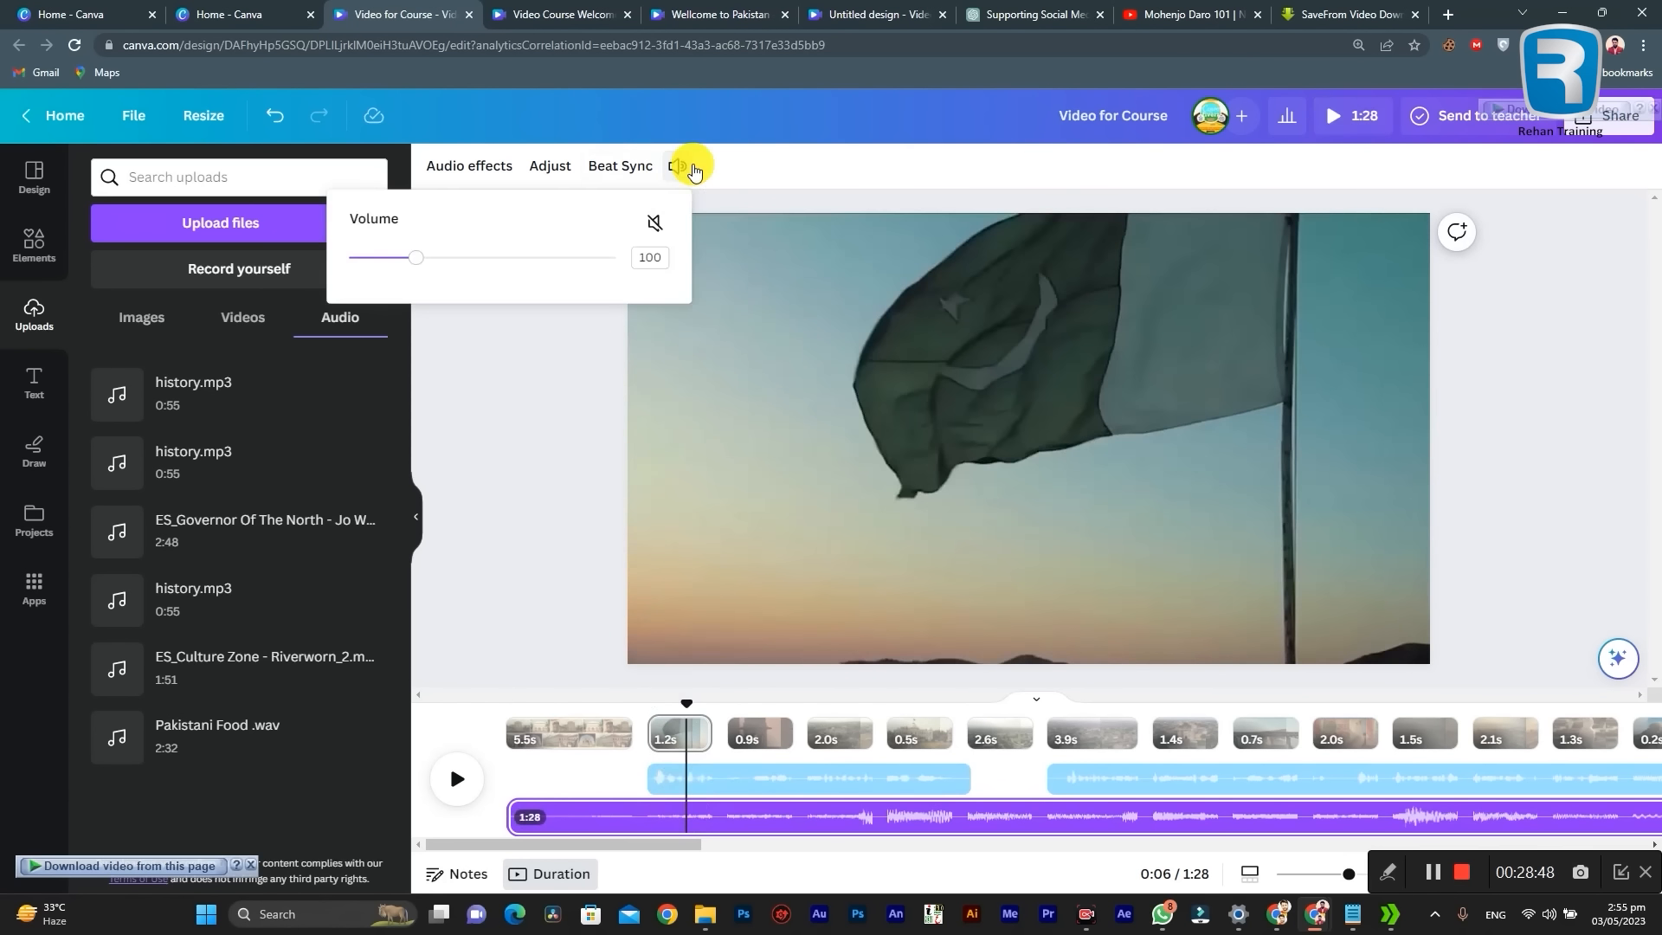
left_click_drag(418, 262, 369, 267)
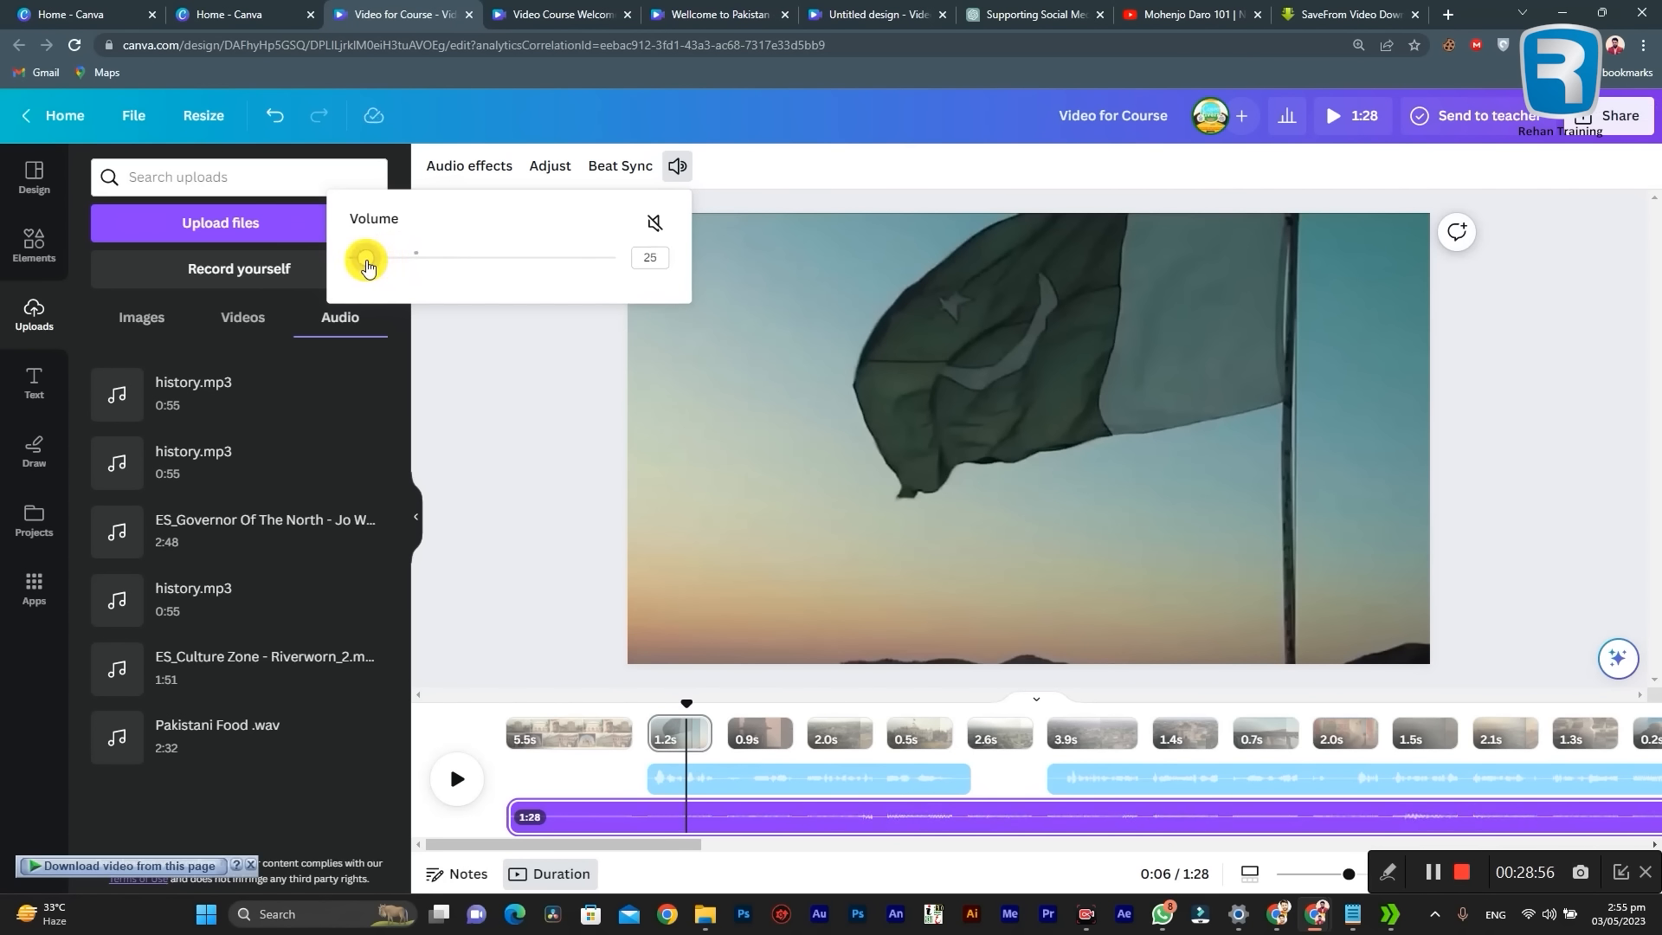
left_click(563, 498)
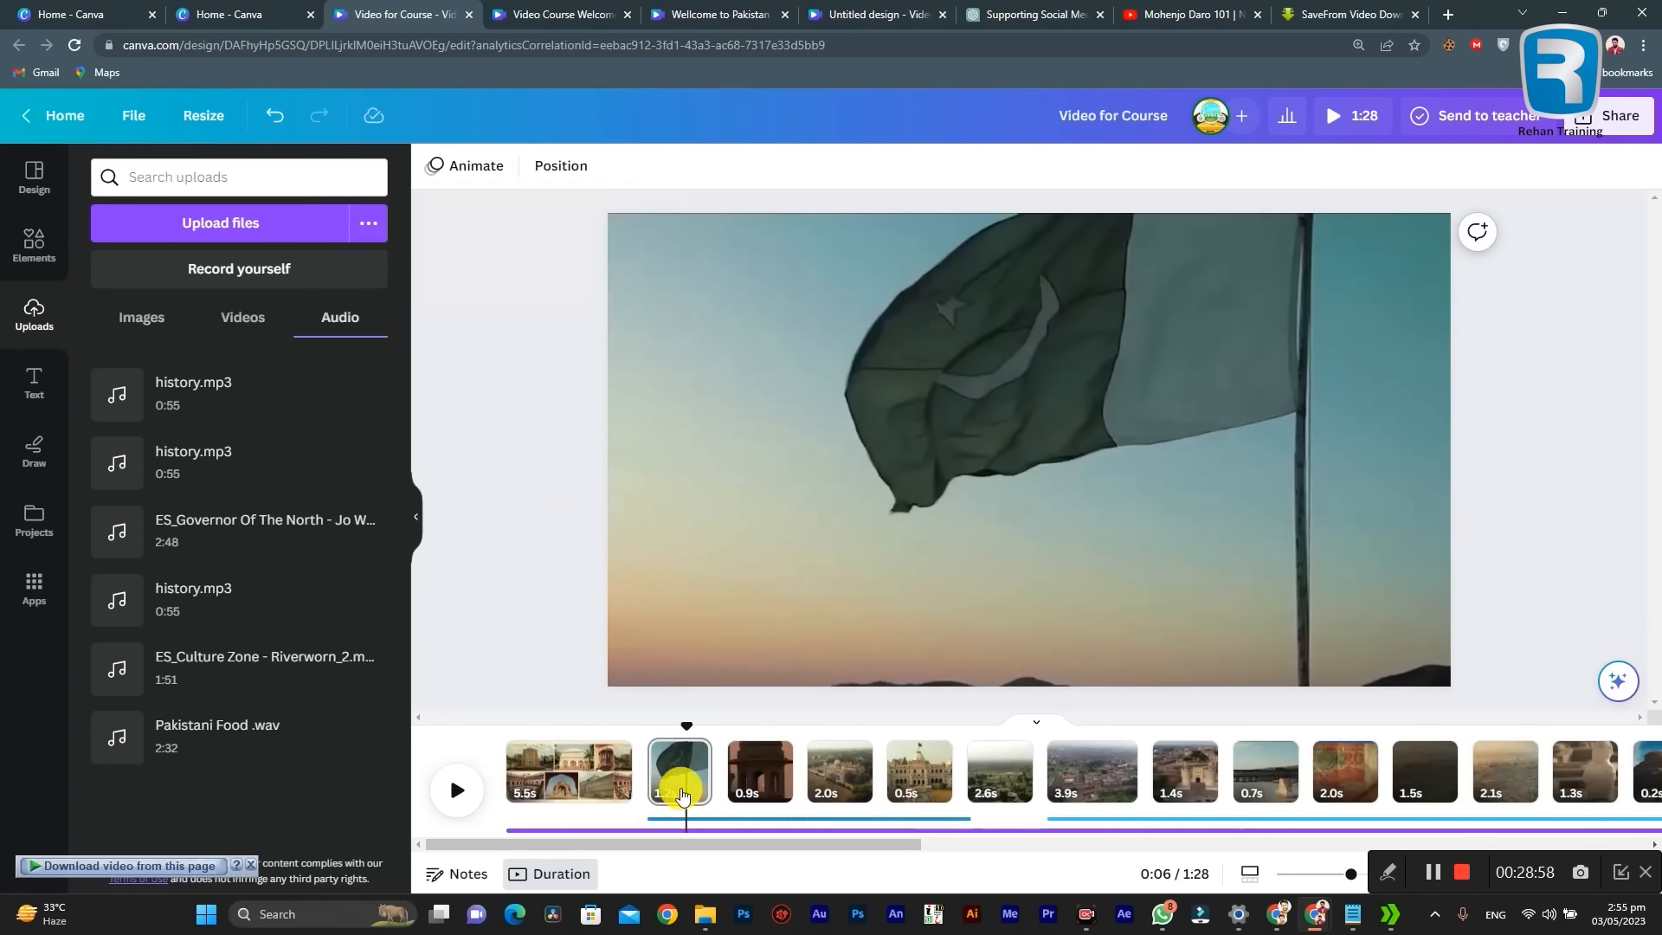
Step: Play the video from the beginning and listen to the balance between narration and background music across the timeline
left_click_drag(684, 723, 386, 751)
left_click(463, 794)
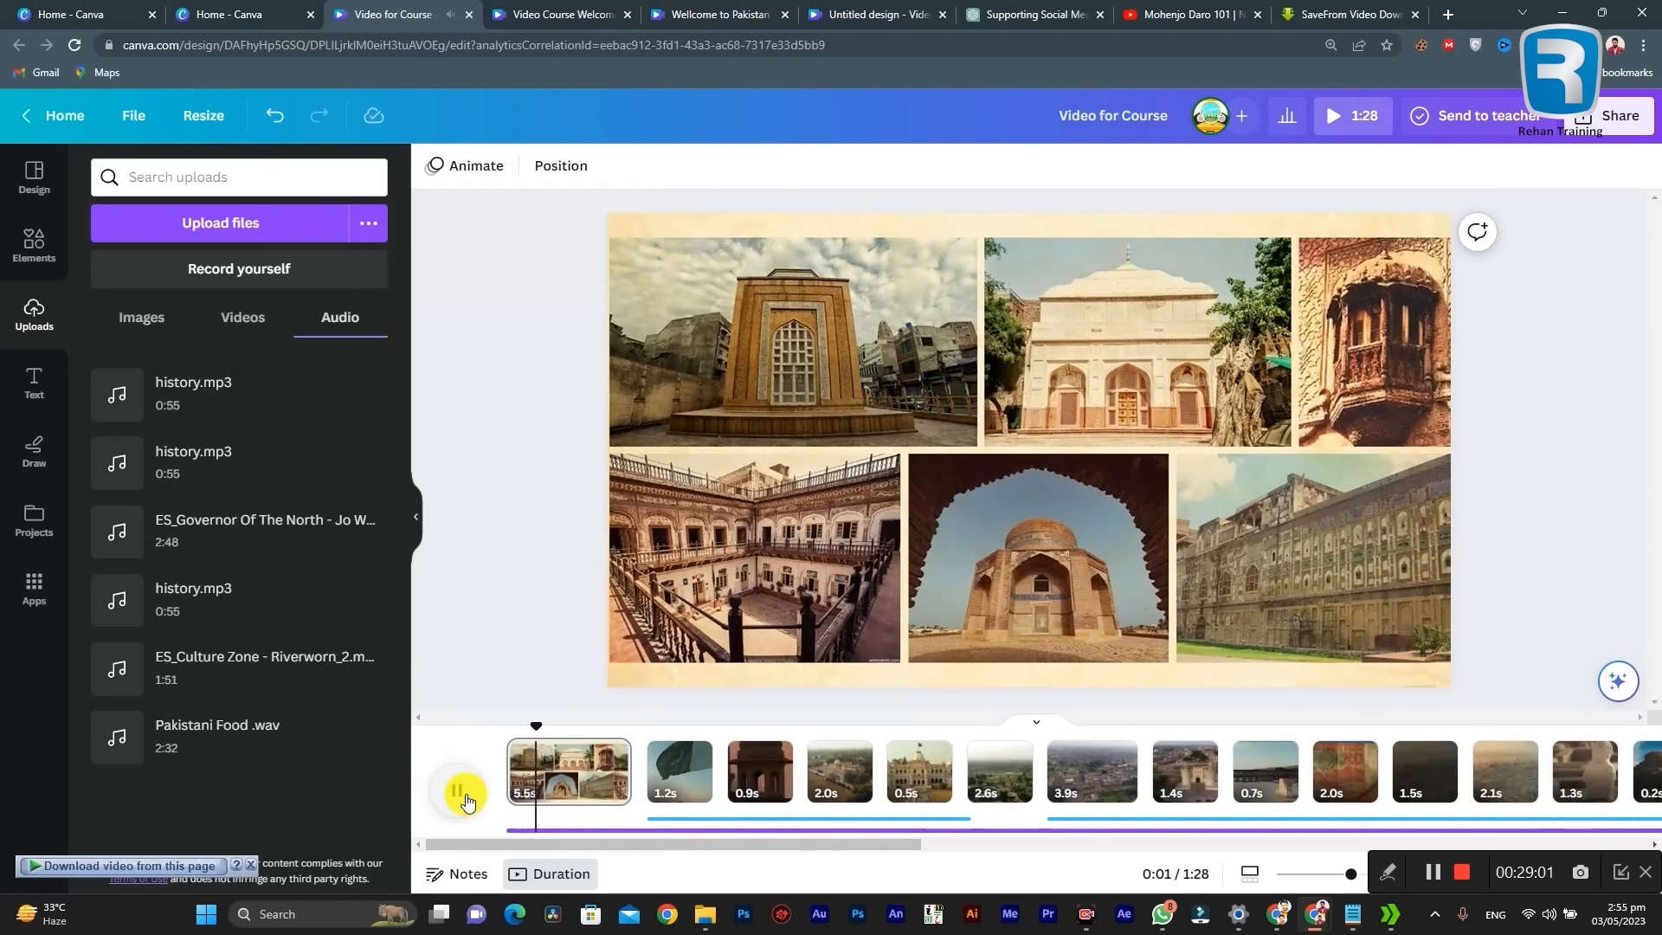
left_click(653, 828)
left_click(450, 786)
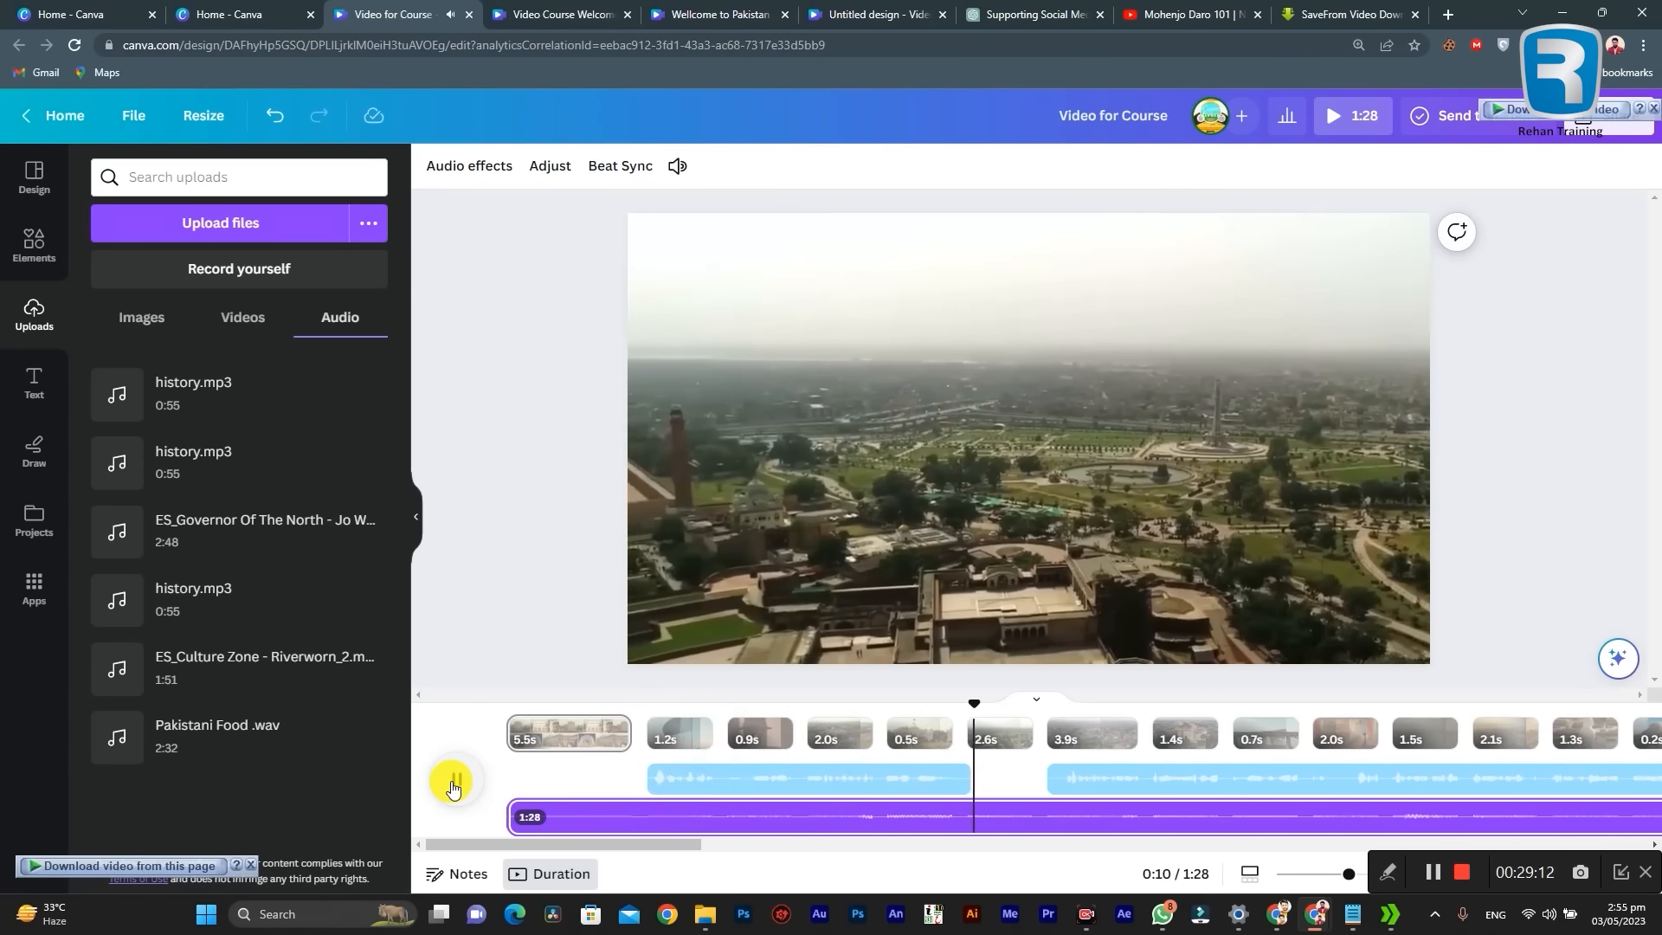
left_click_drag(645, 844, 748, 844)
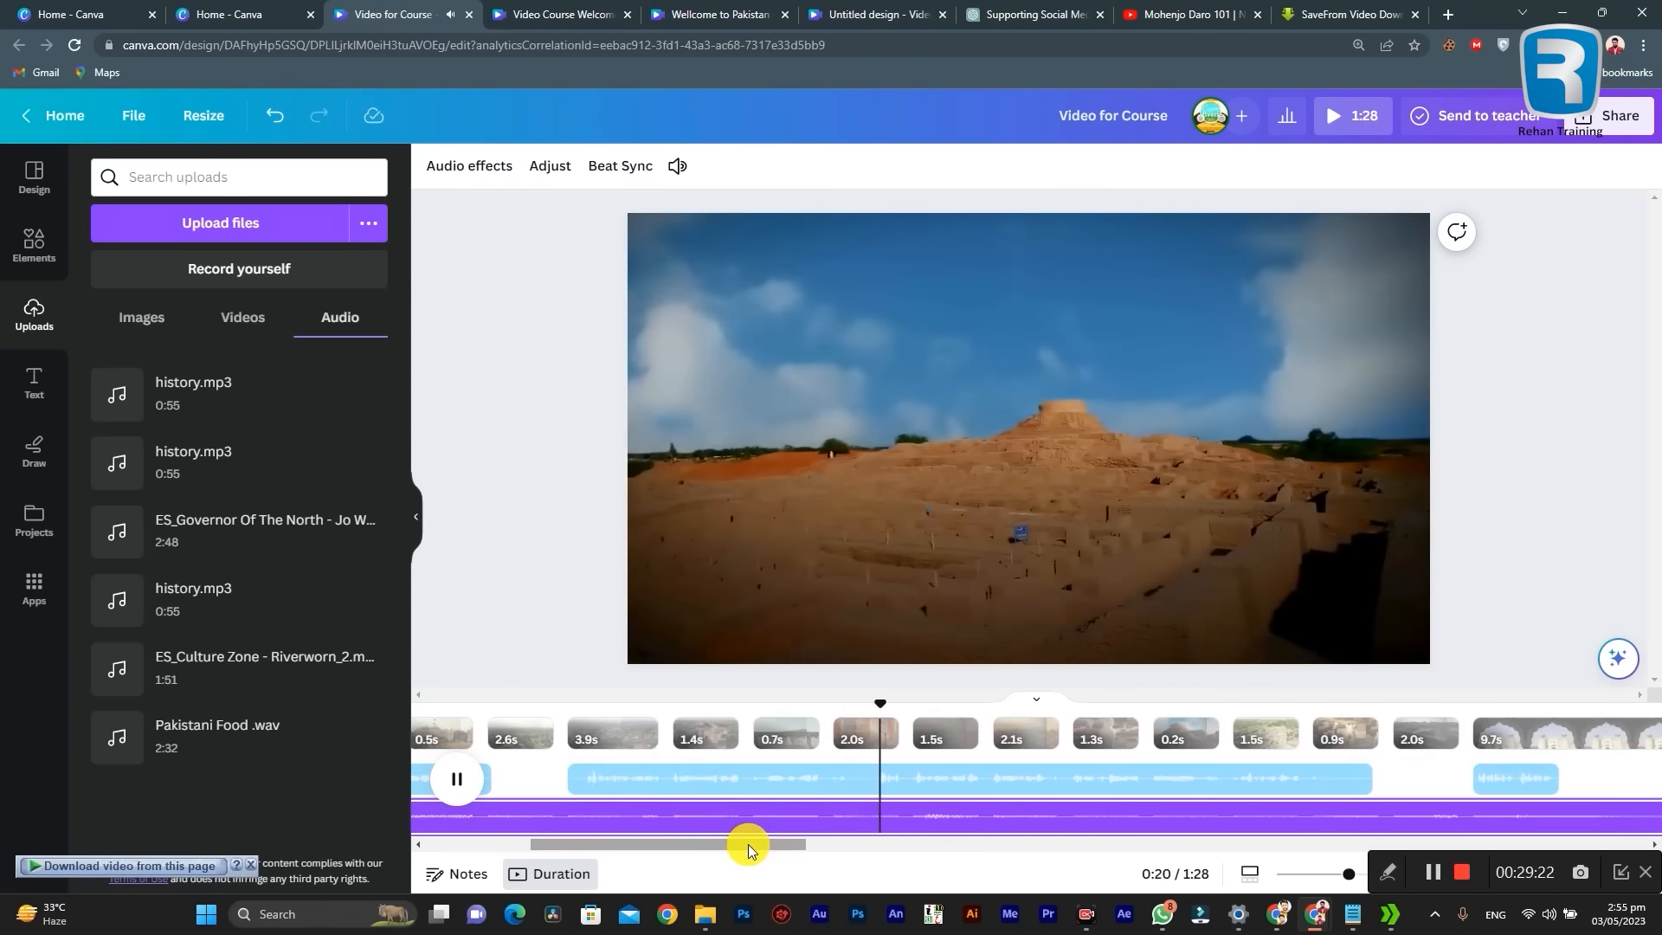
left_click_drag(748, 844, 824, 843)
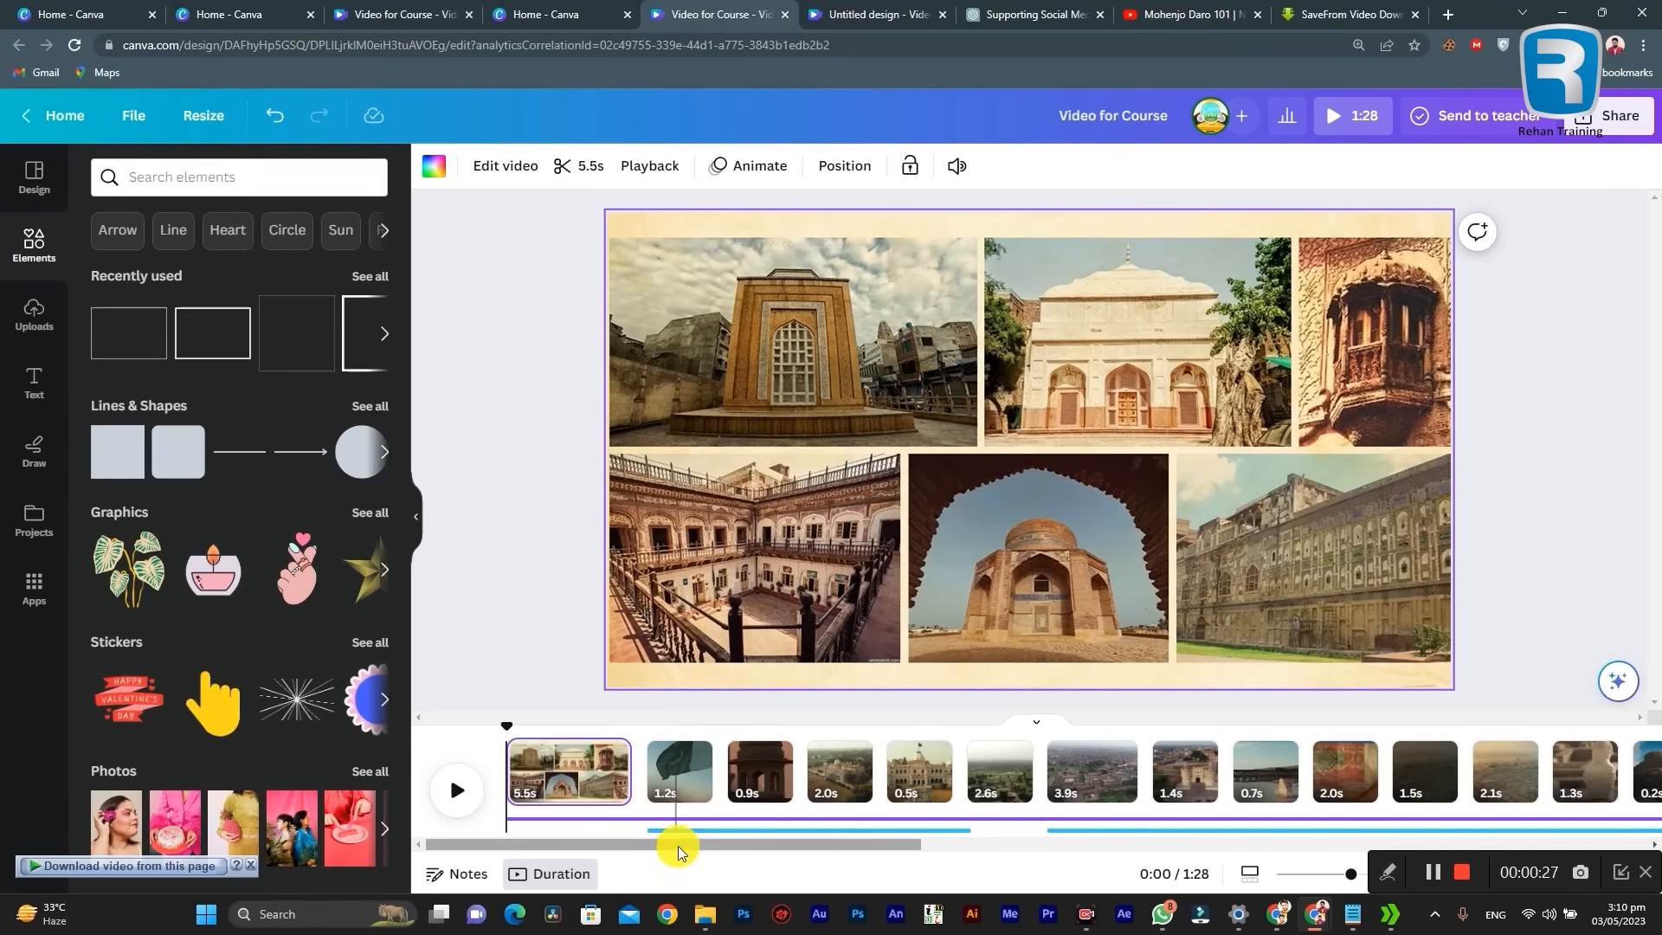
Step: Play the start of the opening collage page and place the playhead about one second in
left_click_drag(682, 840, 610, 824)
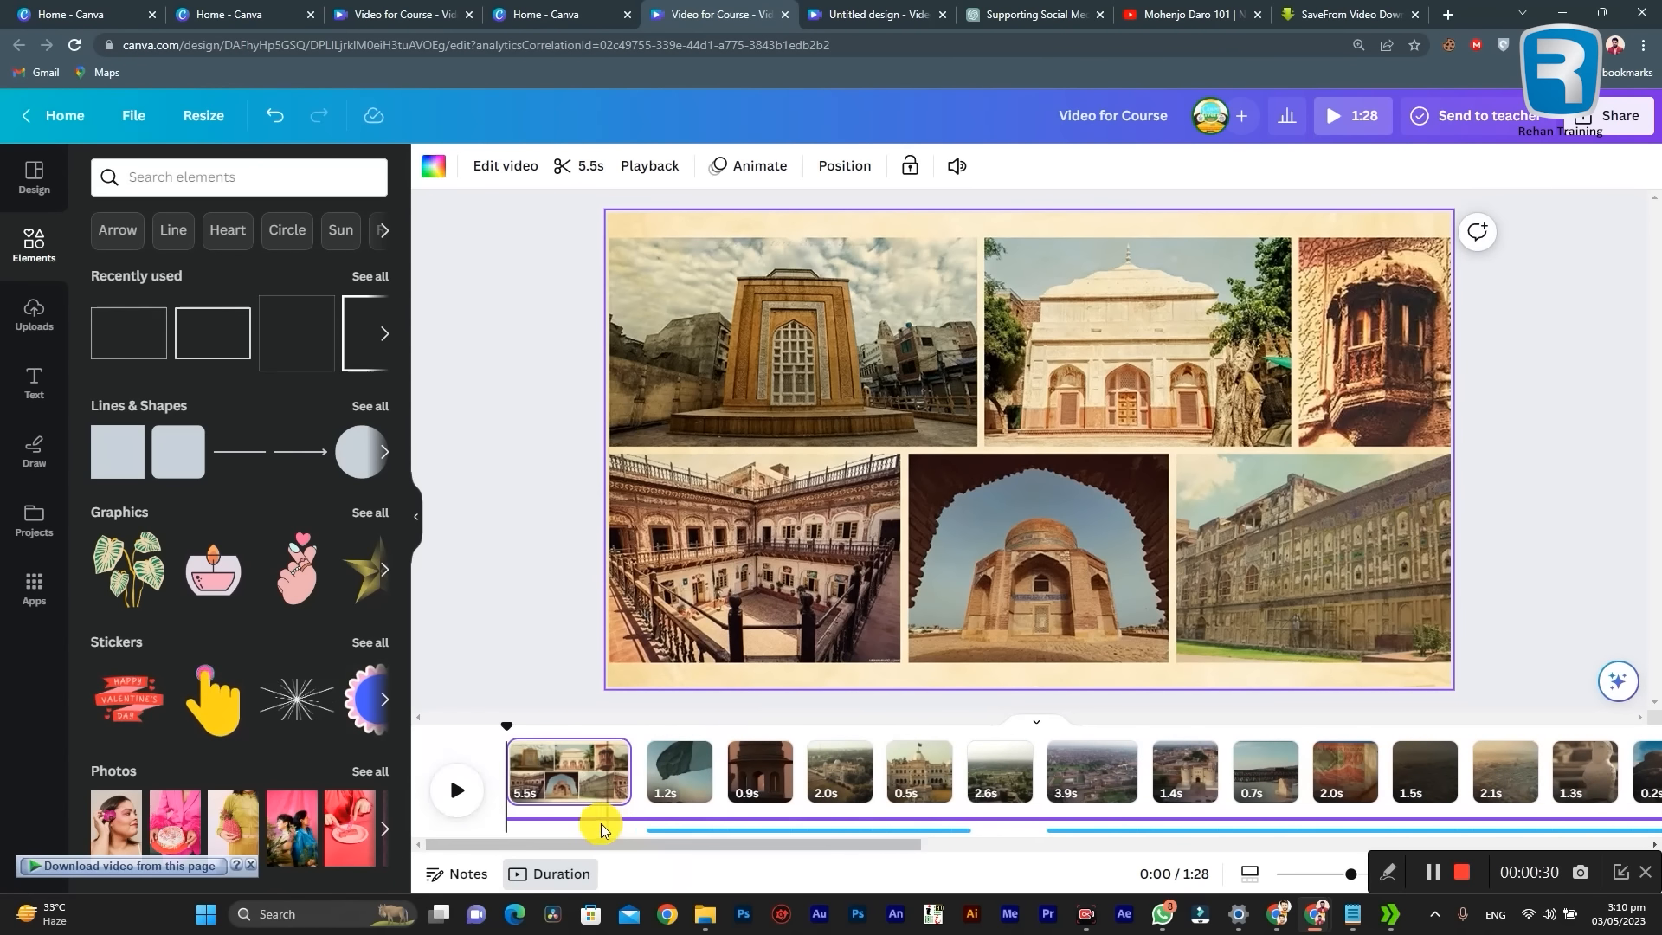
left_click_drag(693, 838, 638, 823)
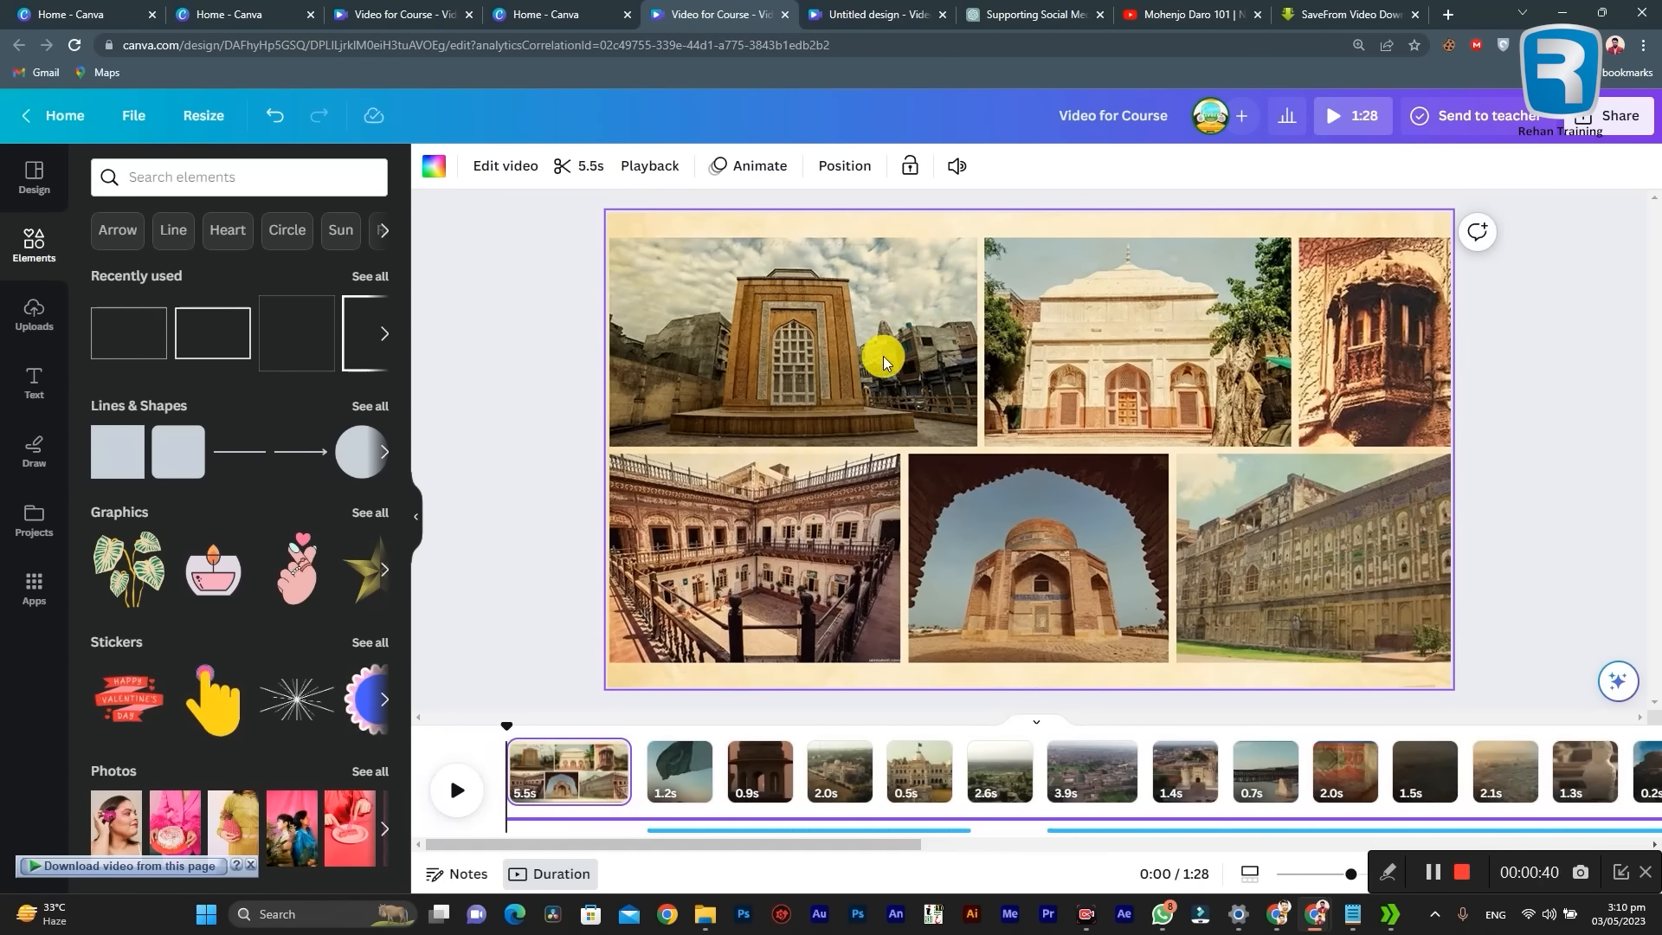
left_click(456, 791)
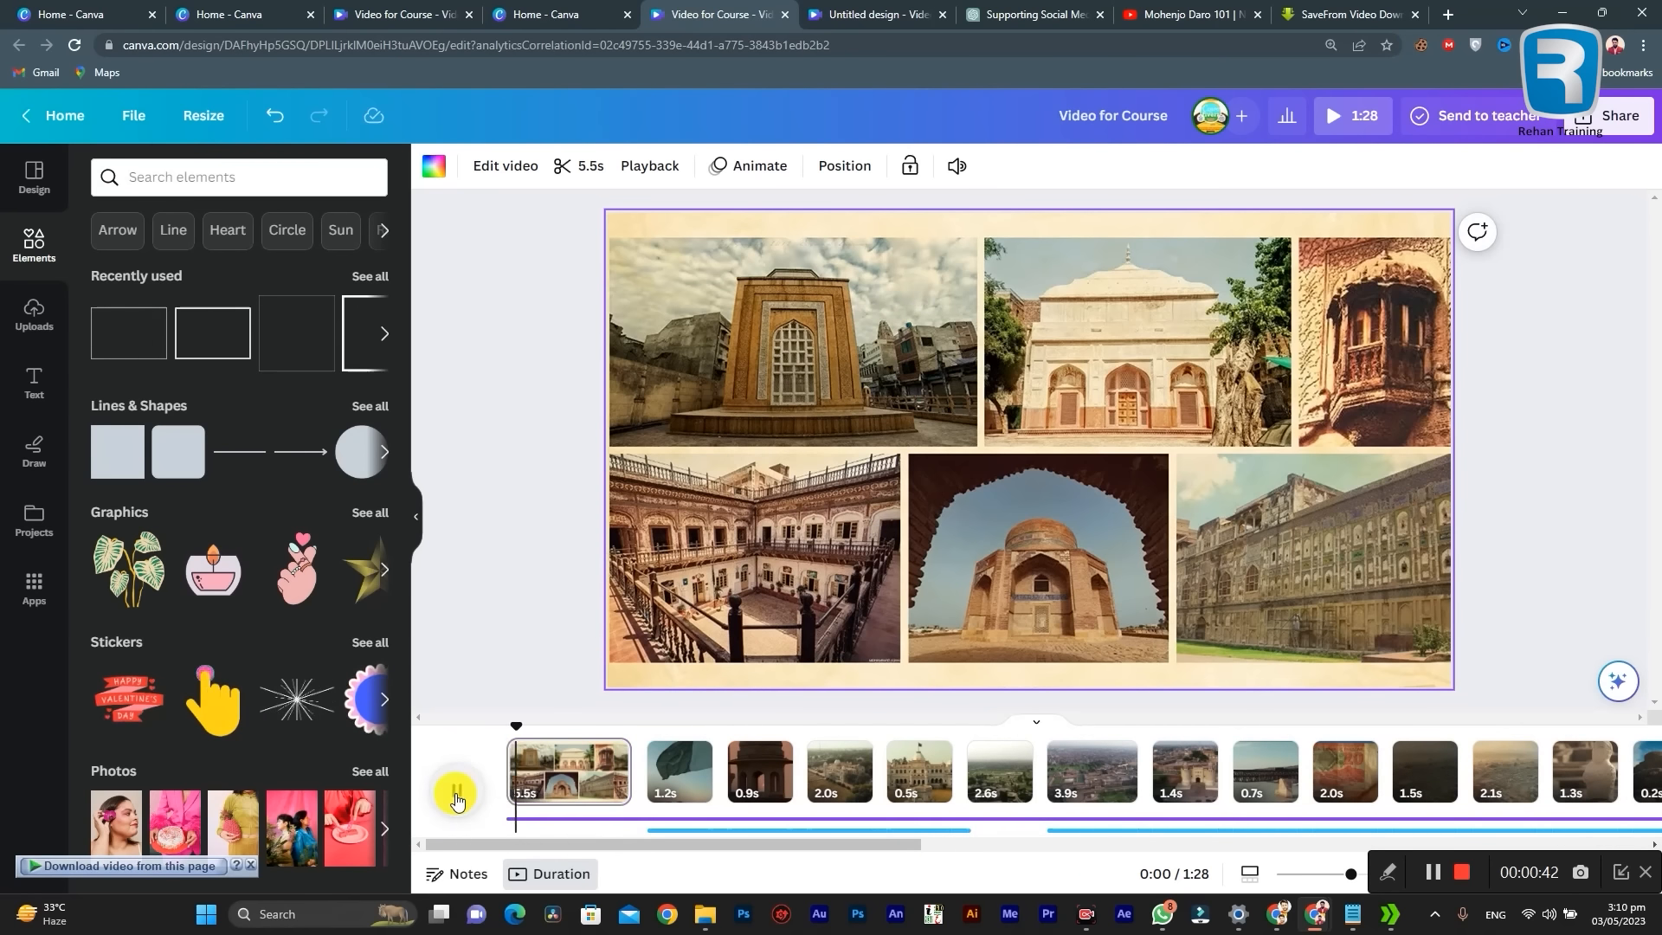
left_click(457, 794)
left_click(545, 775)
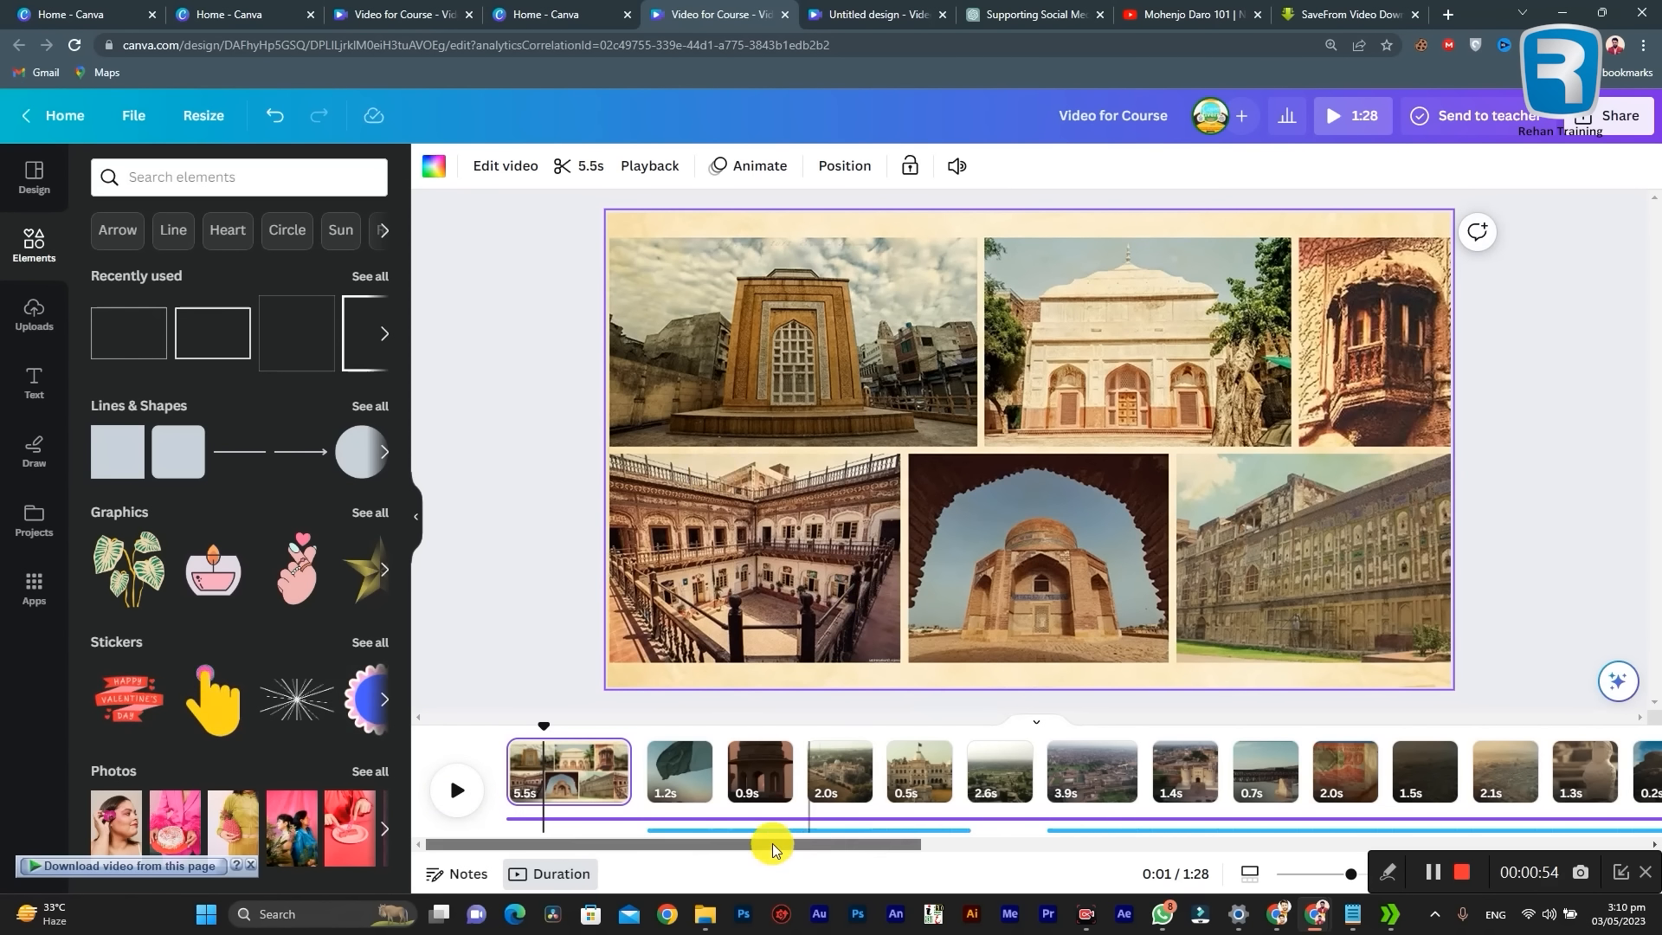
left_click(537, 782)
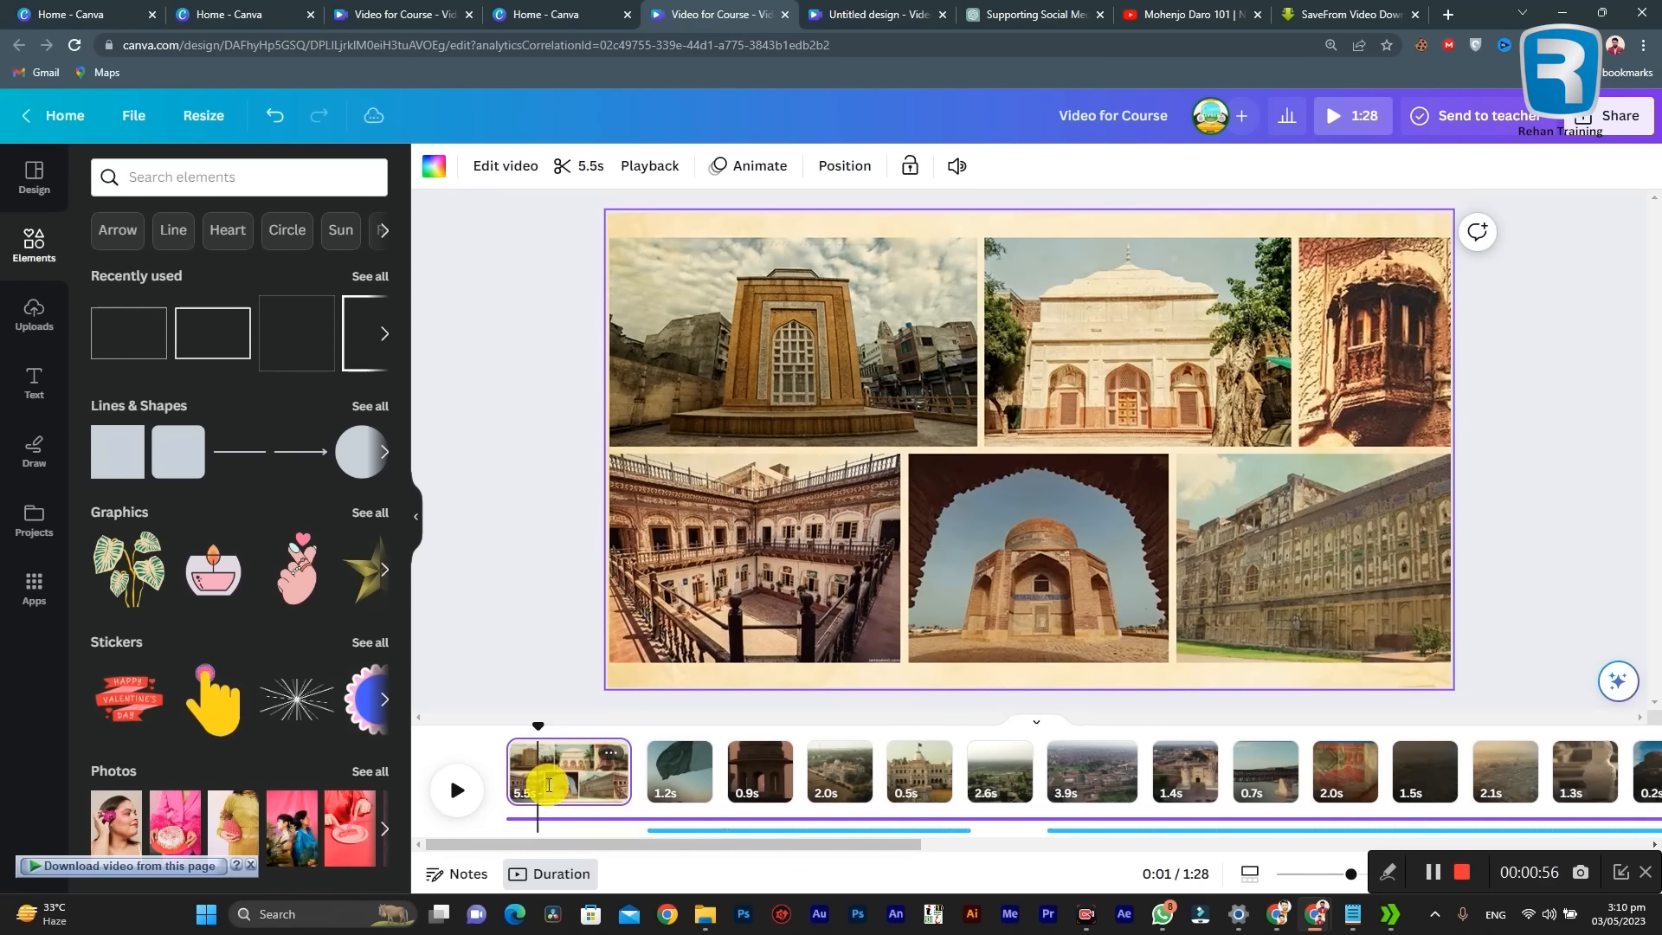
Step: Find "rectangle border" graphics and add the thin white rectangle outline to the opening collage page
left_click(179, 184)
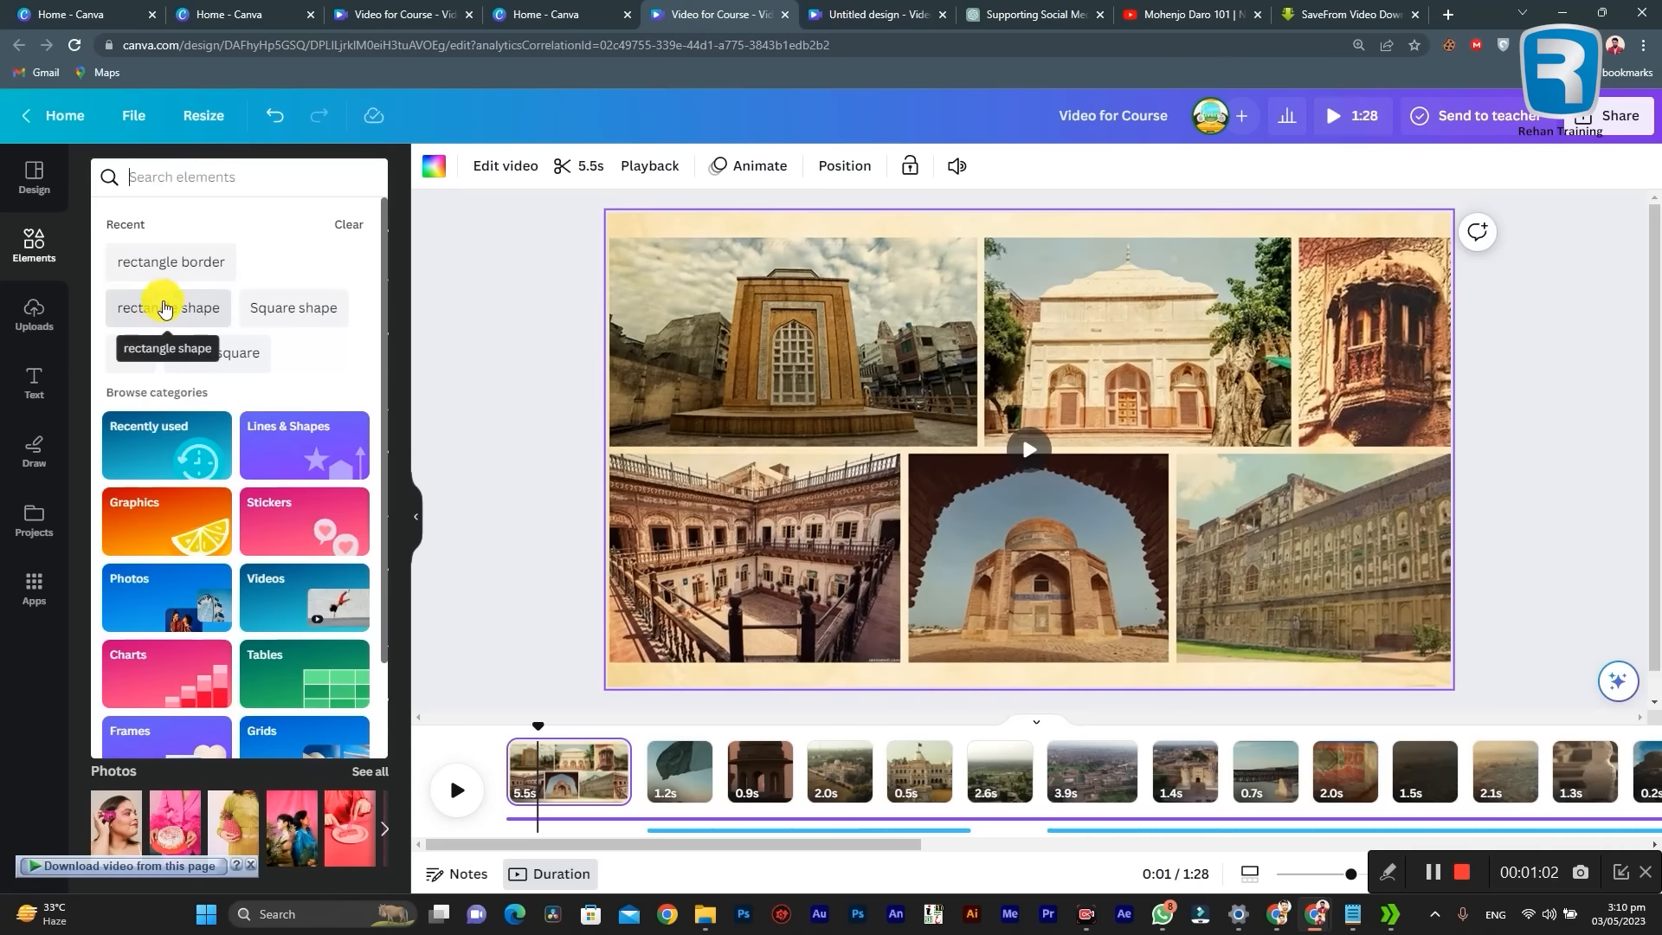
left_click(164, 263)
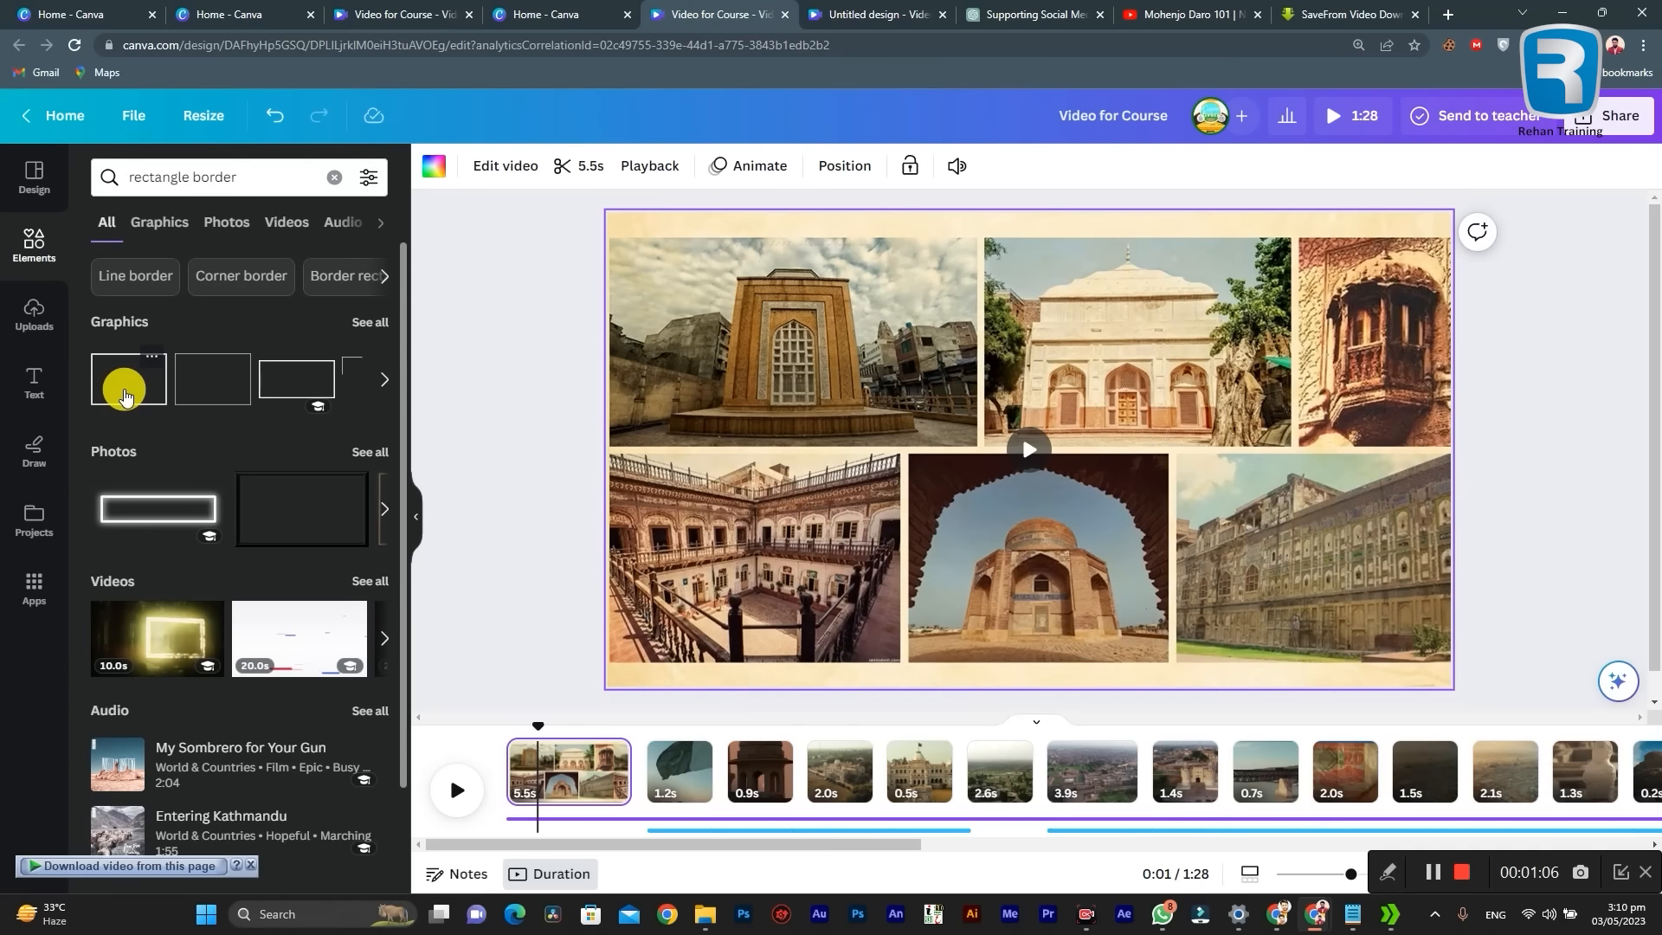
left_click(361, 327)
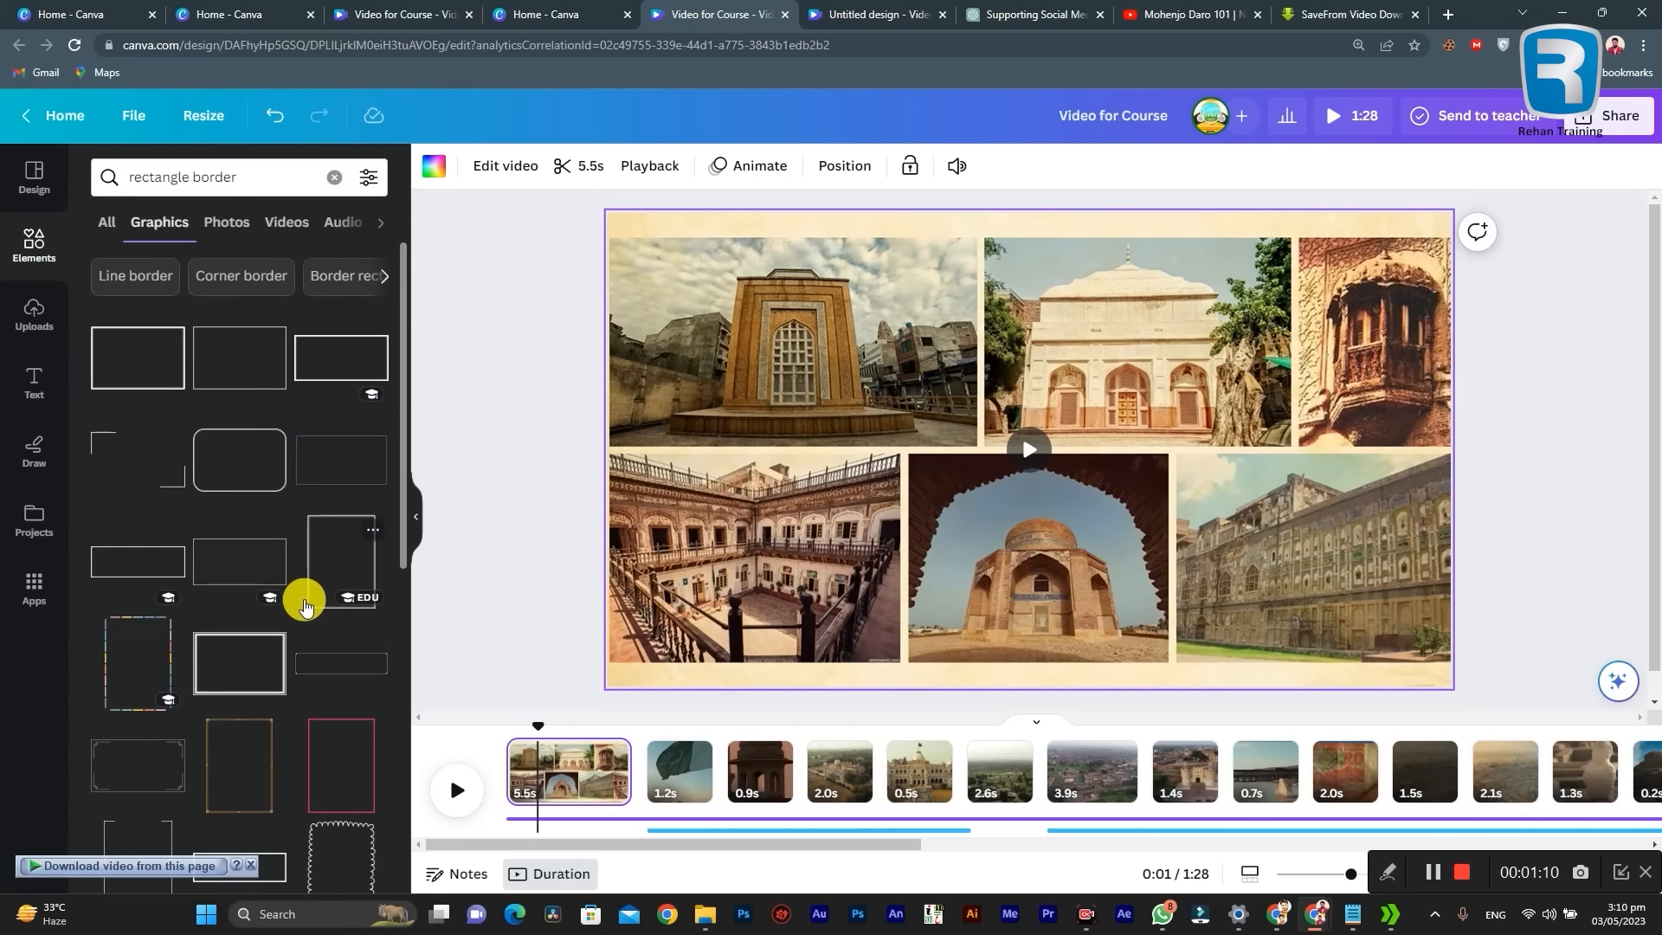
scroll(275, 556, "down", 2)
scroll(275, 553, "up", 3)
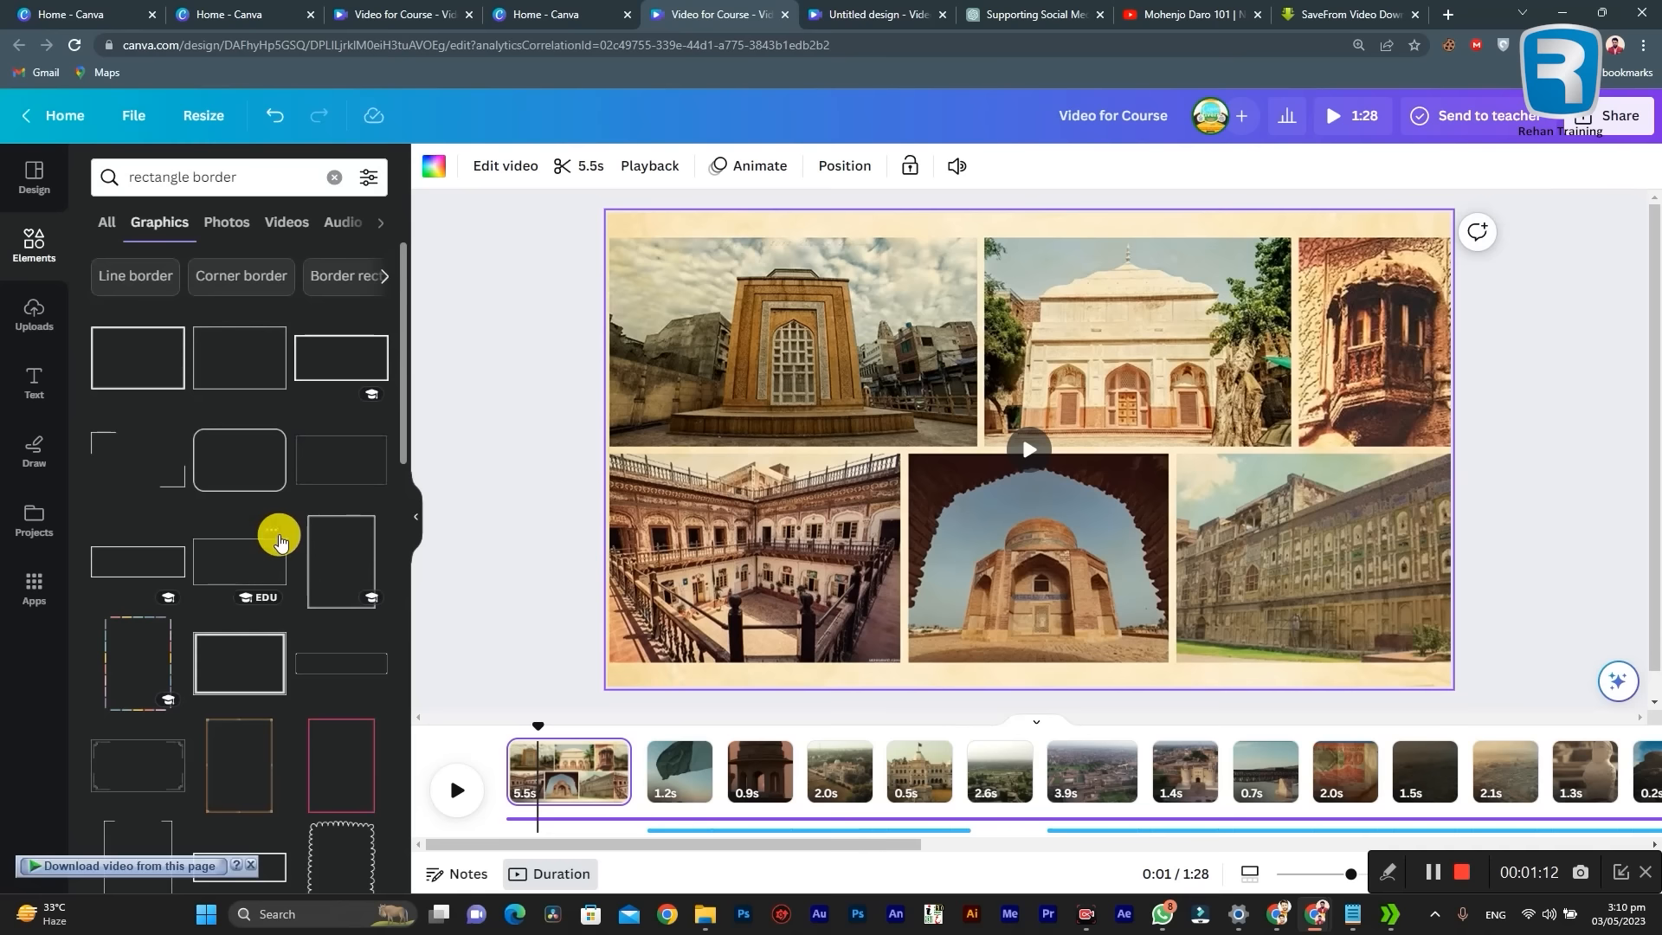
scroll(260, 556, "down", 5)
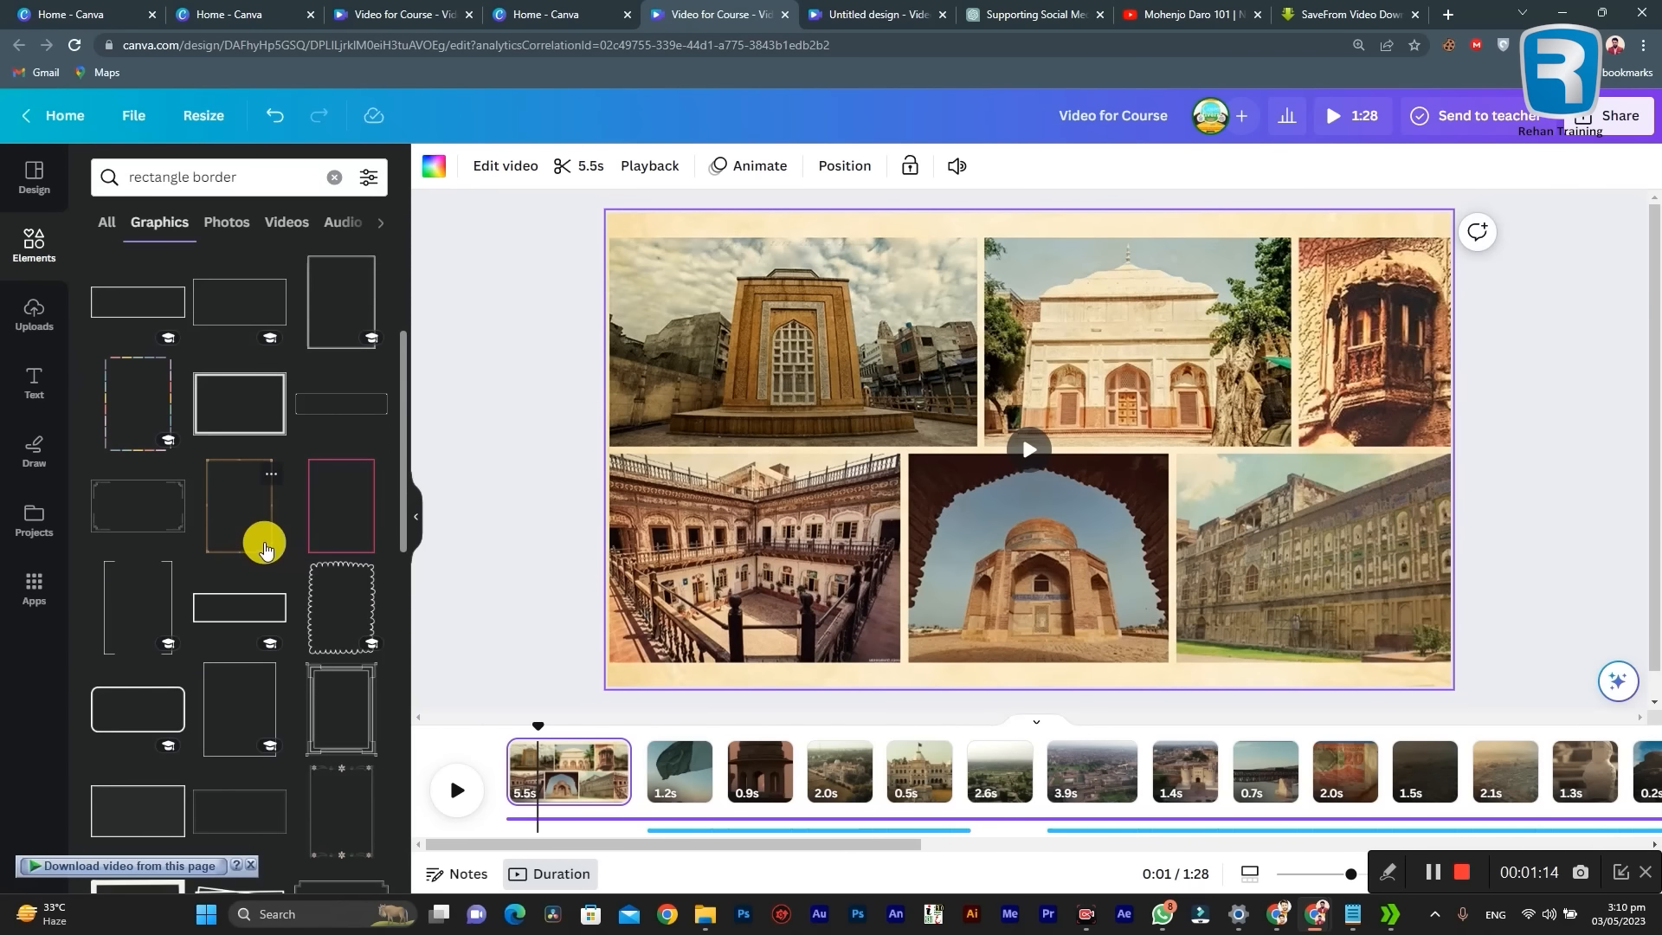
scroll(264, 546, "up", 5)
left_click_drag(230, 351, 890, 389)
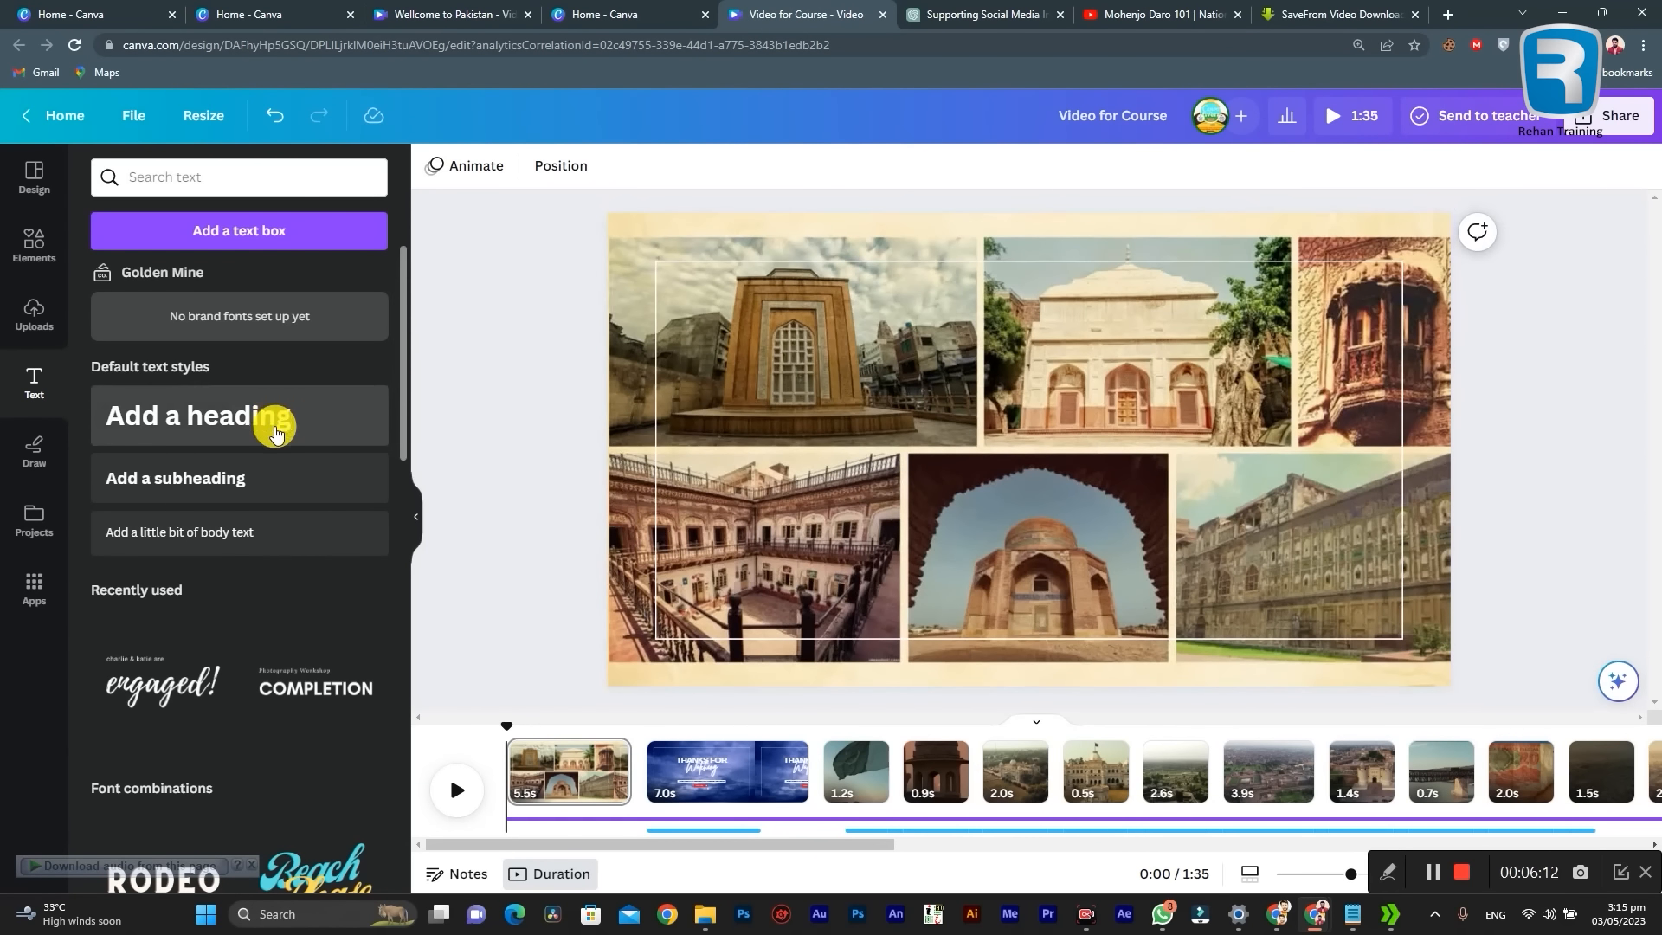
Step: Add a heading text to the middle of the opening collage page and colour it white
left_click_drag(204, 407, 978, 404)
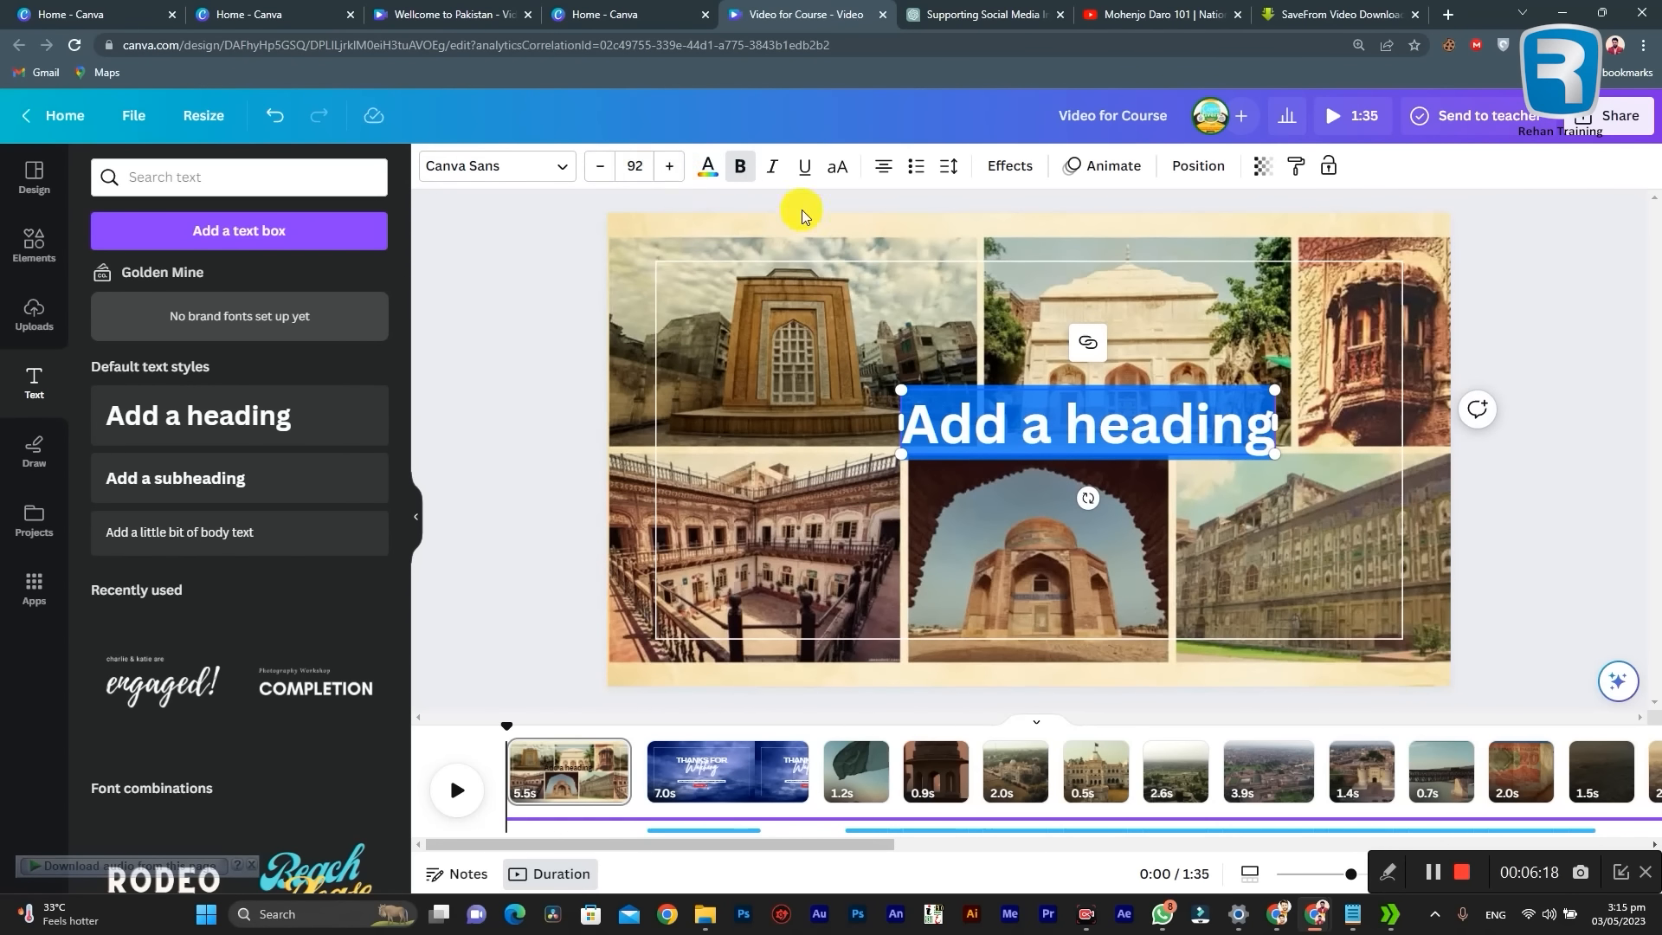
triple_click(982, 425)
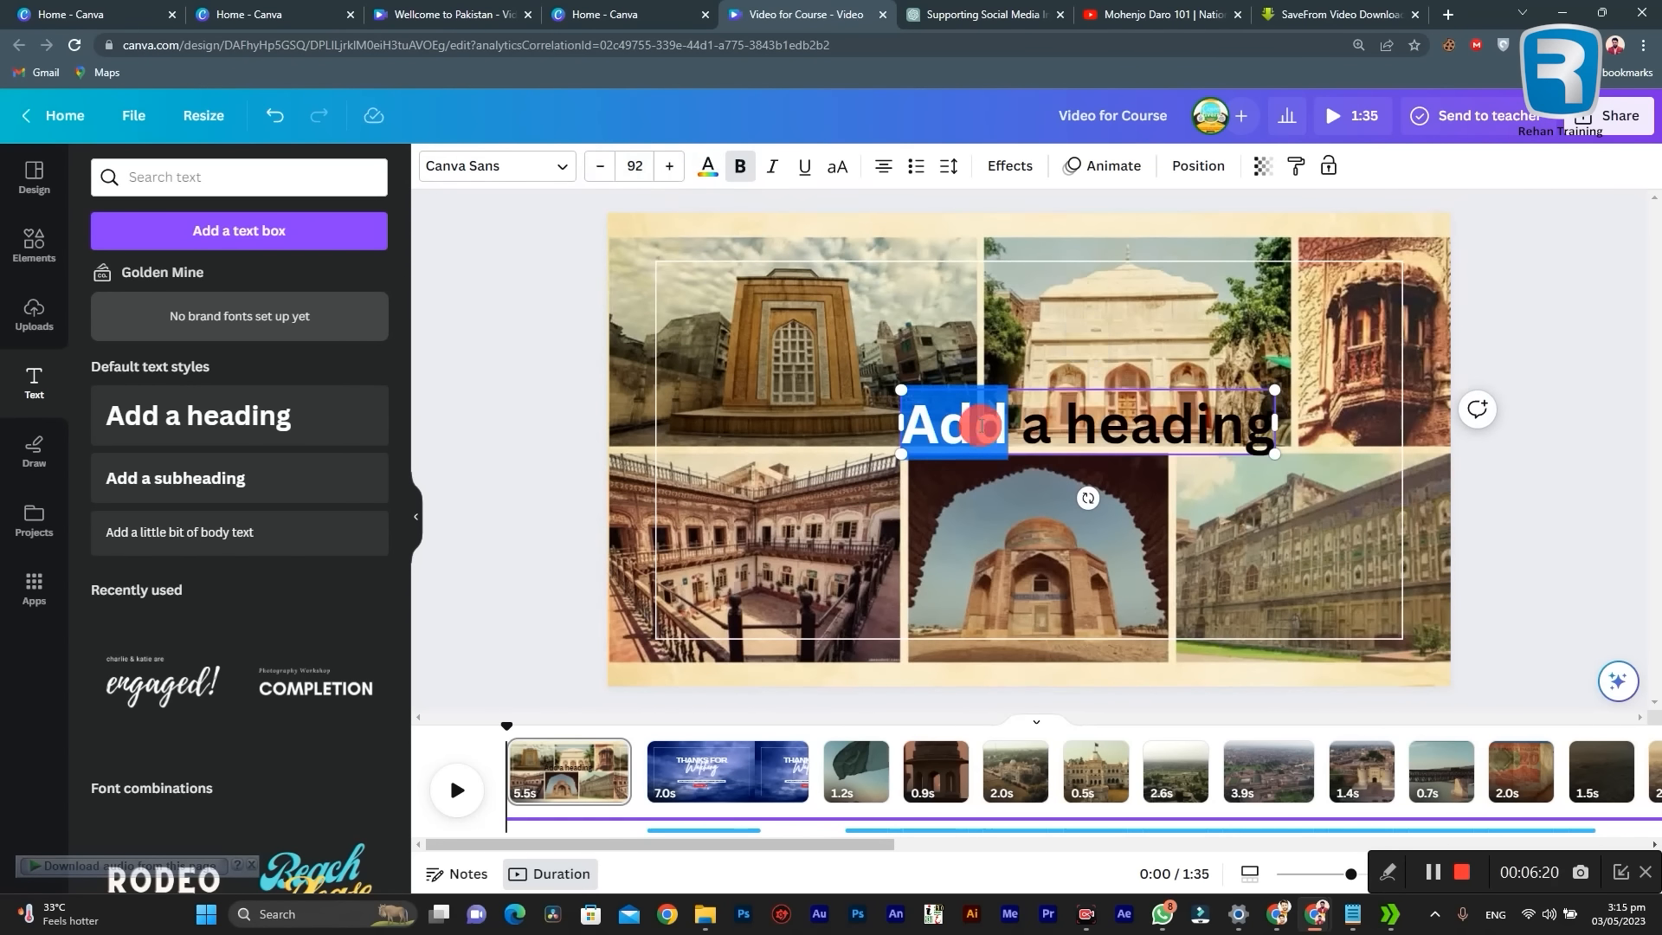
left_click(707, 165)
left_click(275, 286)
triple_click(962, 433)
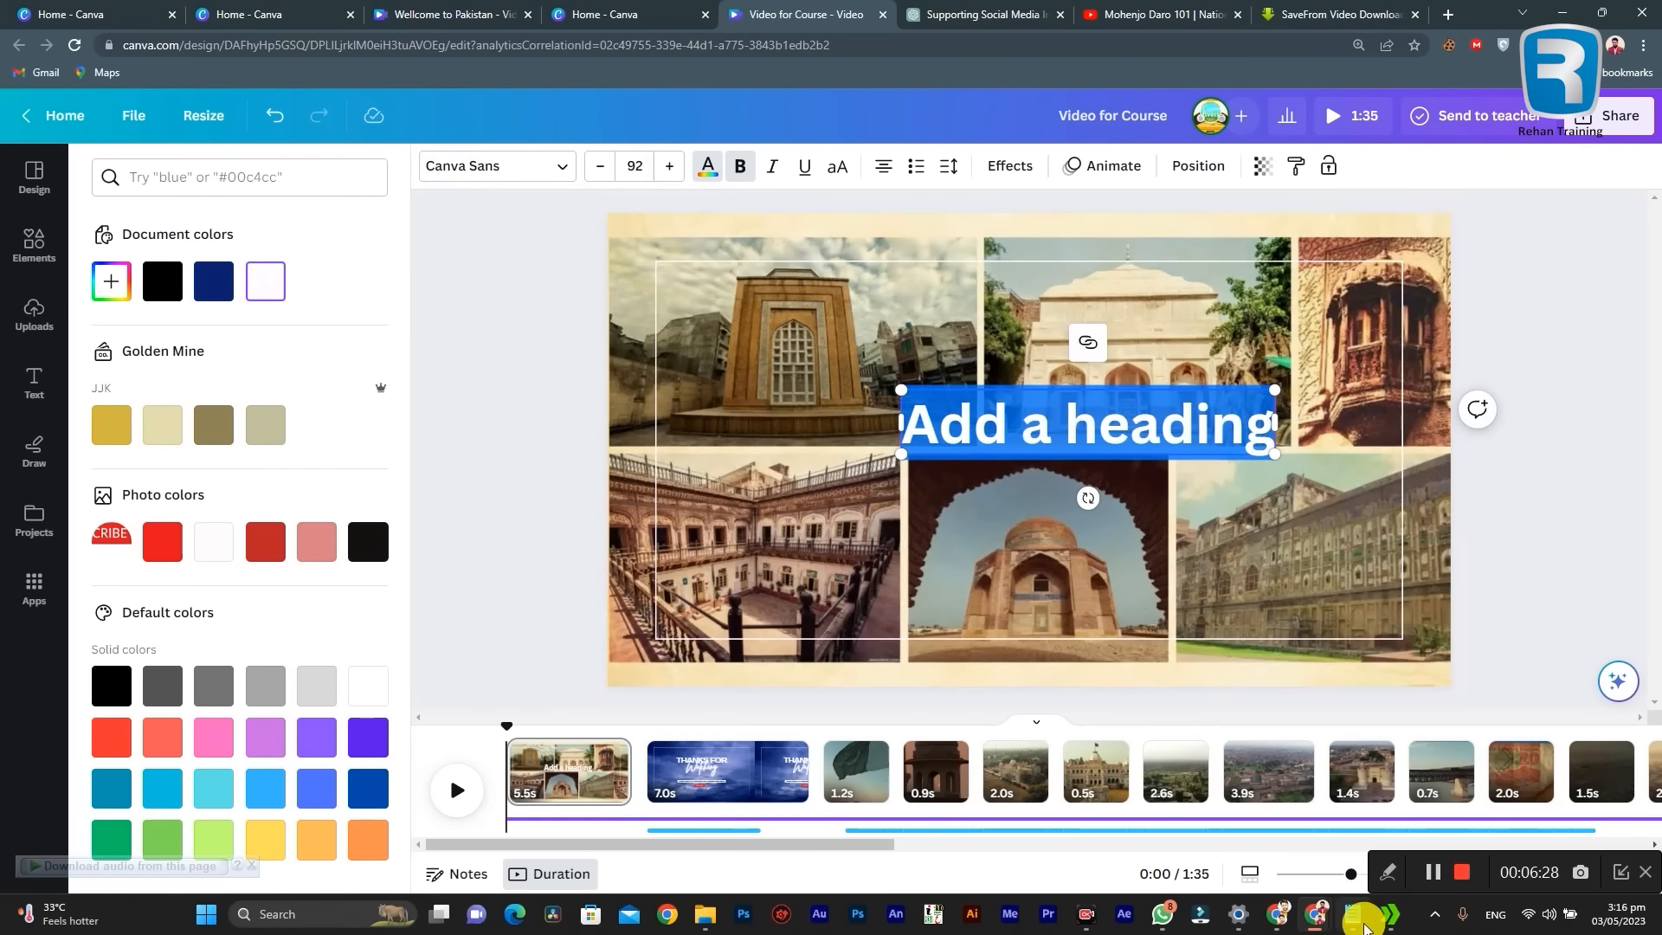
Step: Copy "The Magic of Pakistan's" from the "Play Hock video" notes in Notepad and replace the heading's text with it
left_click(1357, 917)
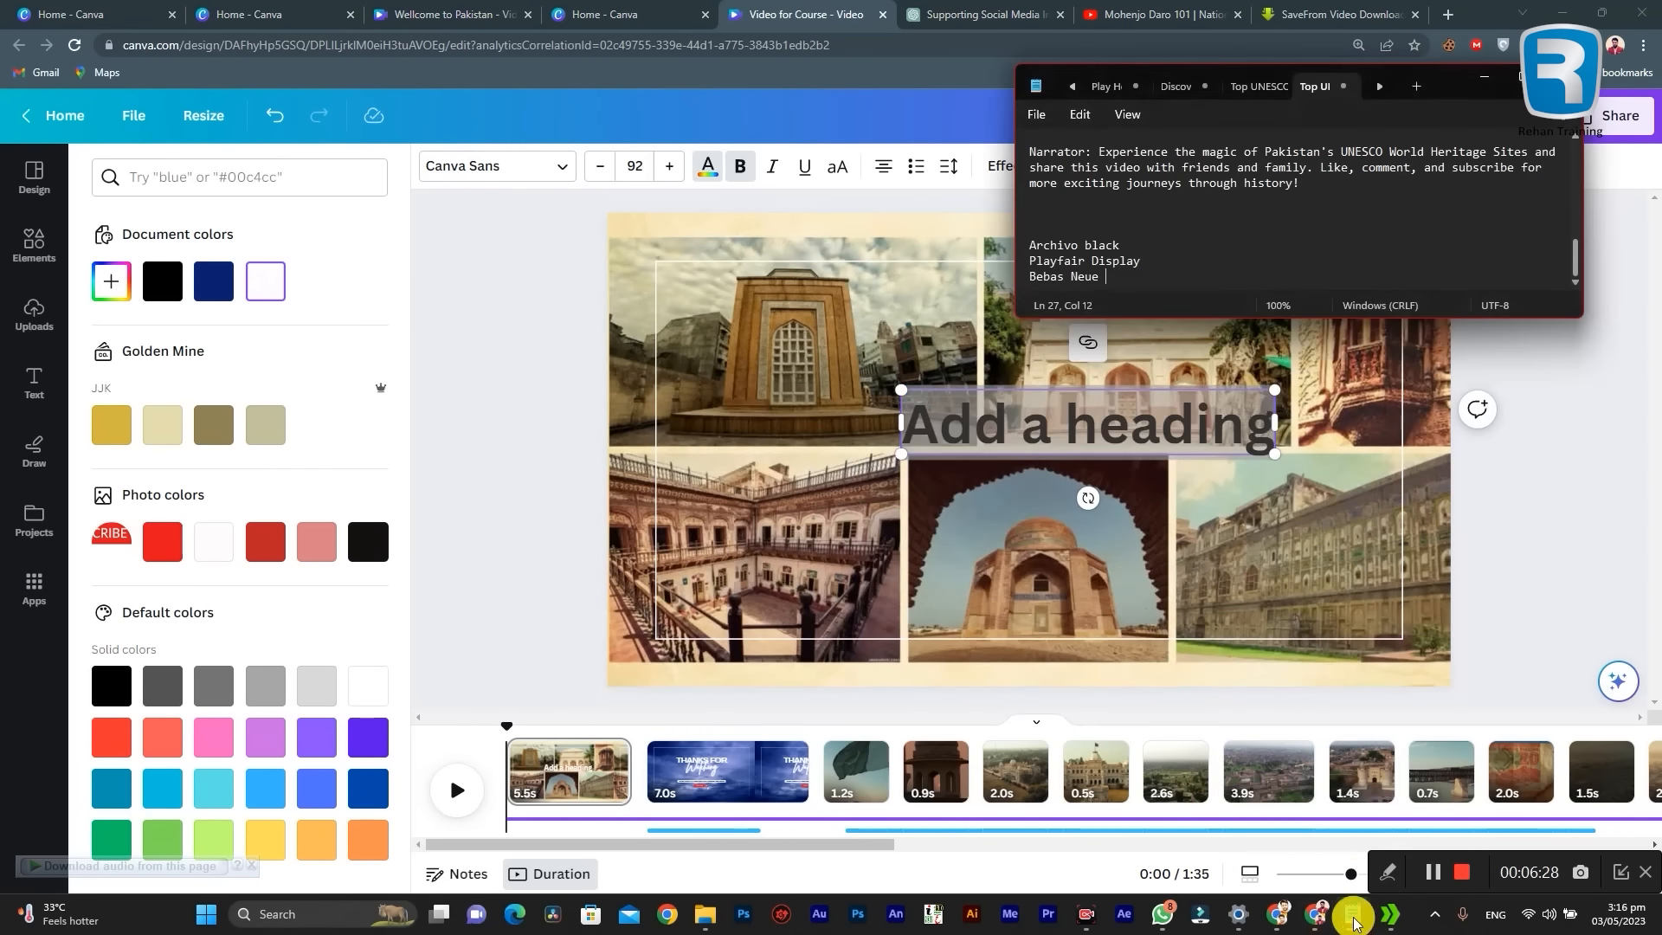
left_click(1514, 86)
left_click(130, 14)
left_click_drag(19, 218, 160, 218)
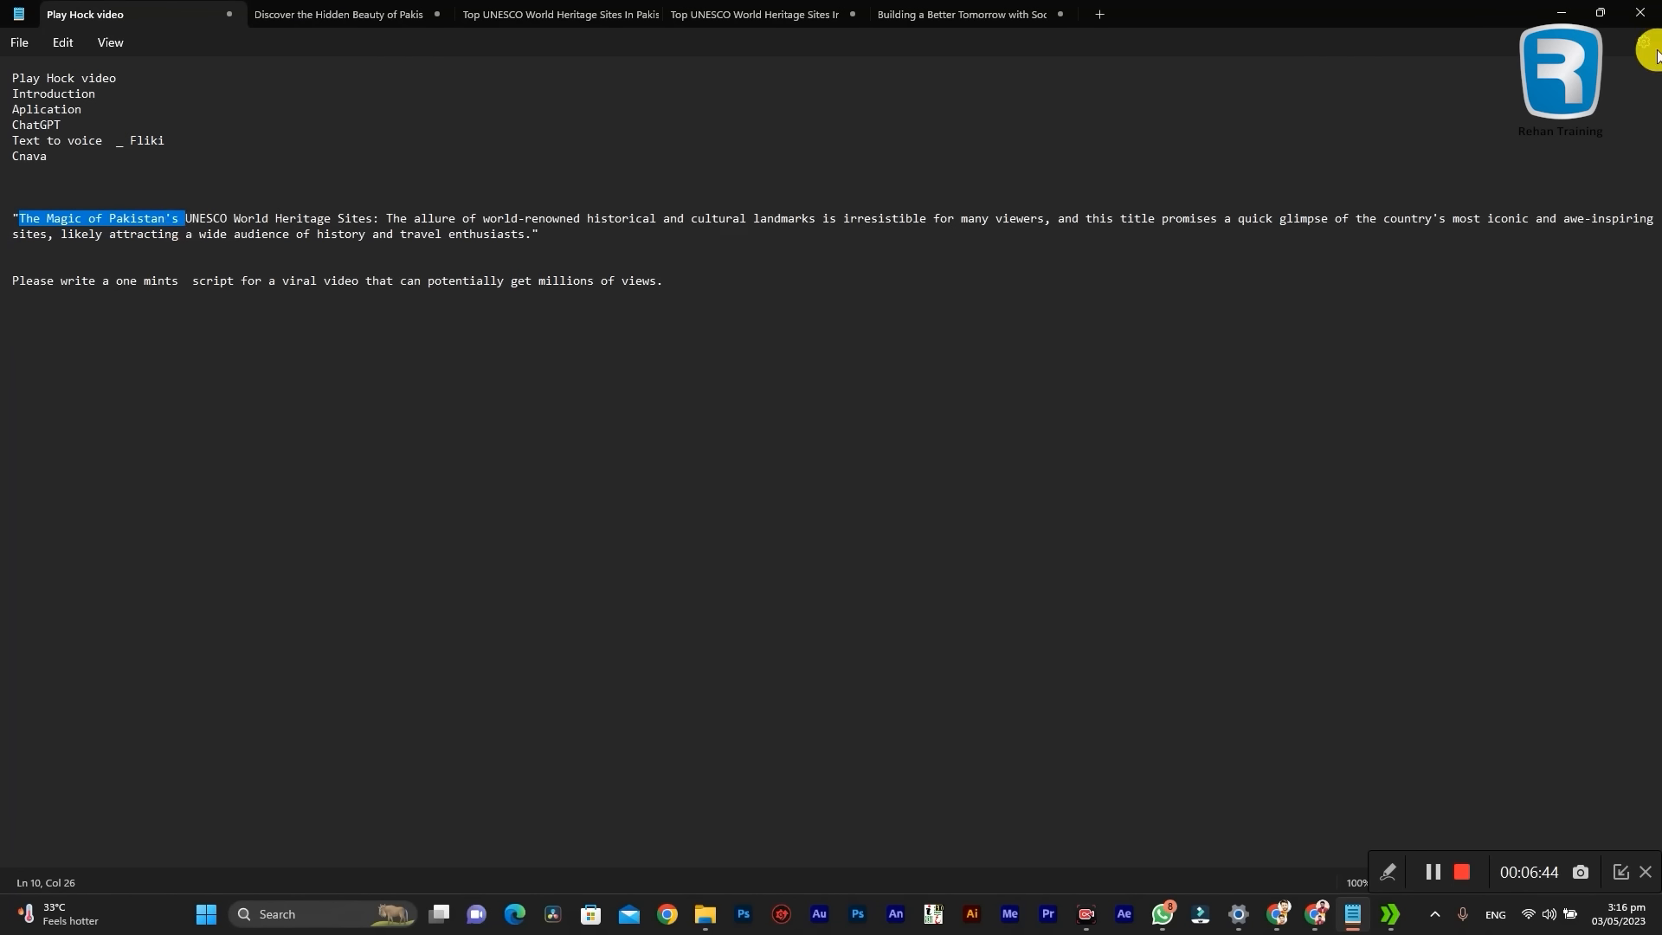
left_click(1560, 14)
triple_click(990, 419)
type("The Magic of Pakistan's")
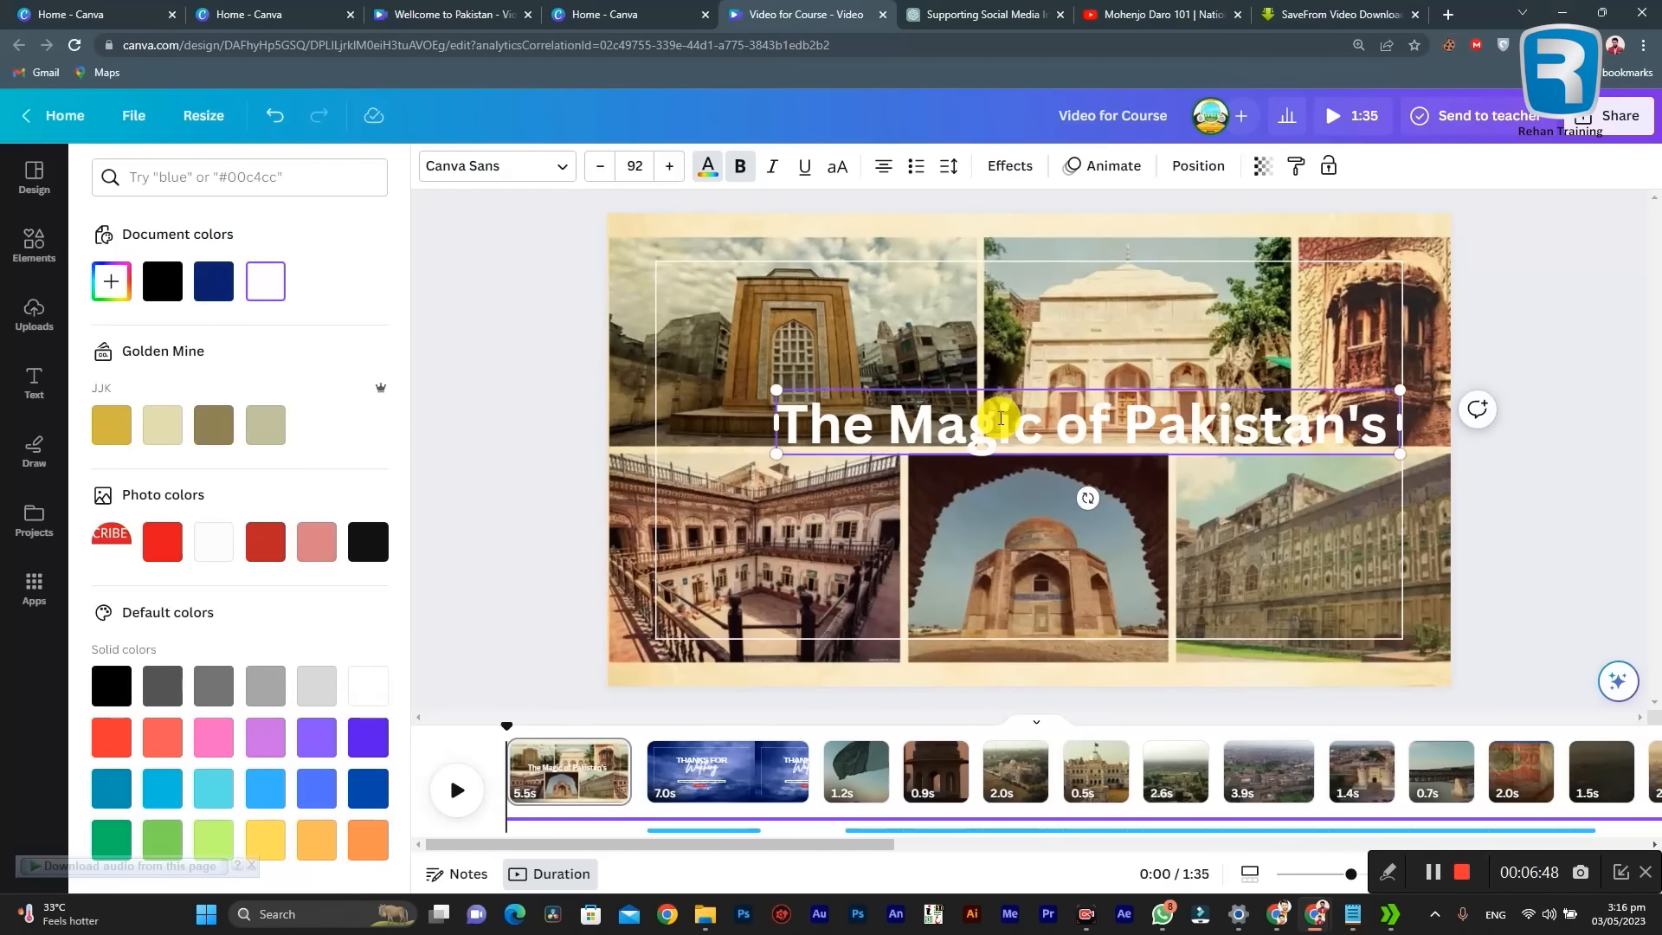
Step: Move the heading closer to the centre of the border and place a duplicate directly beneath it
left_click(1531, 318)
left_click(1490, 341)
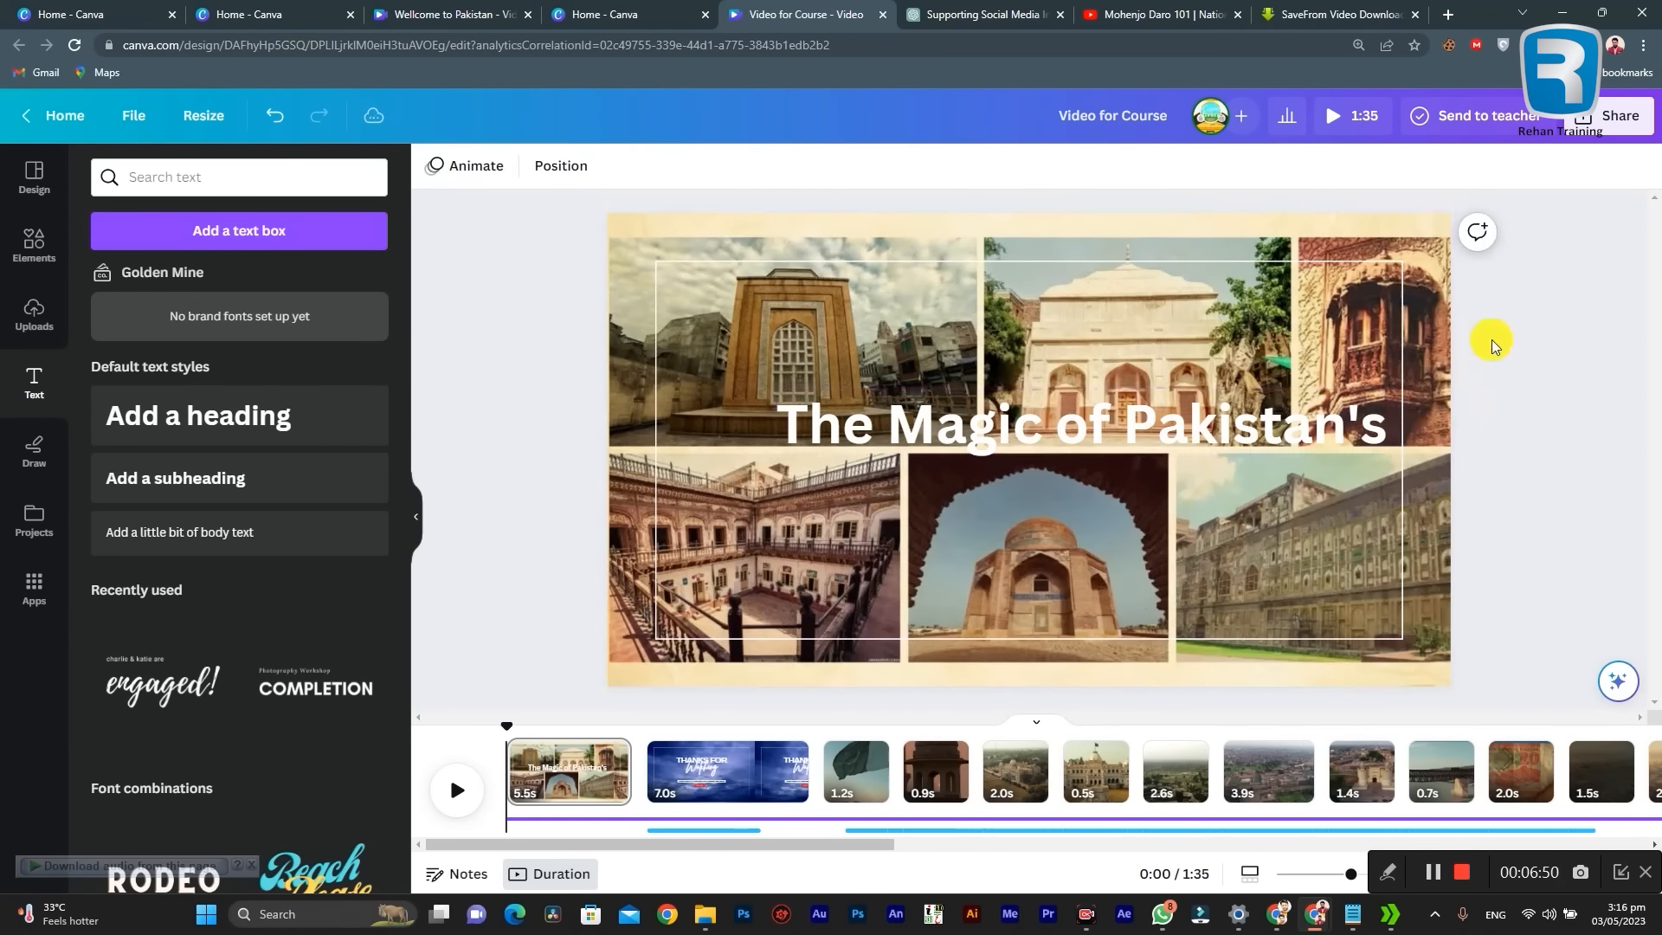
left_click_drag(1202, 408, 1147, 394)
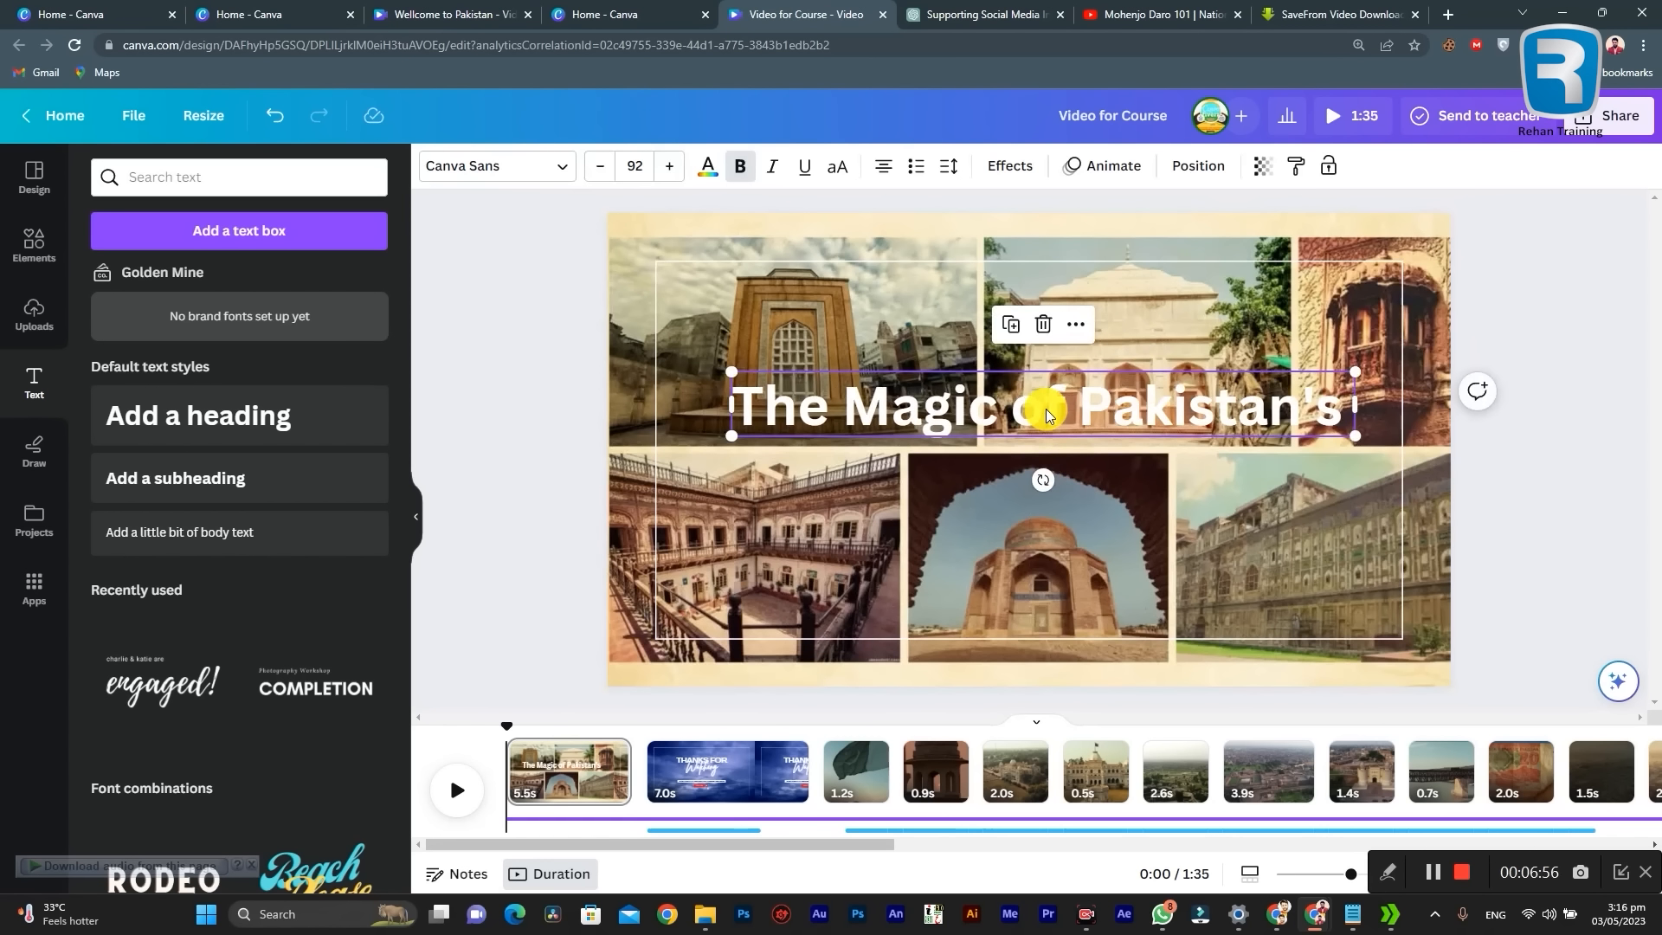
left_click_drag(1046, 414, 1045, 472)
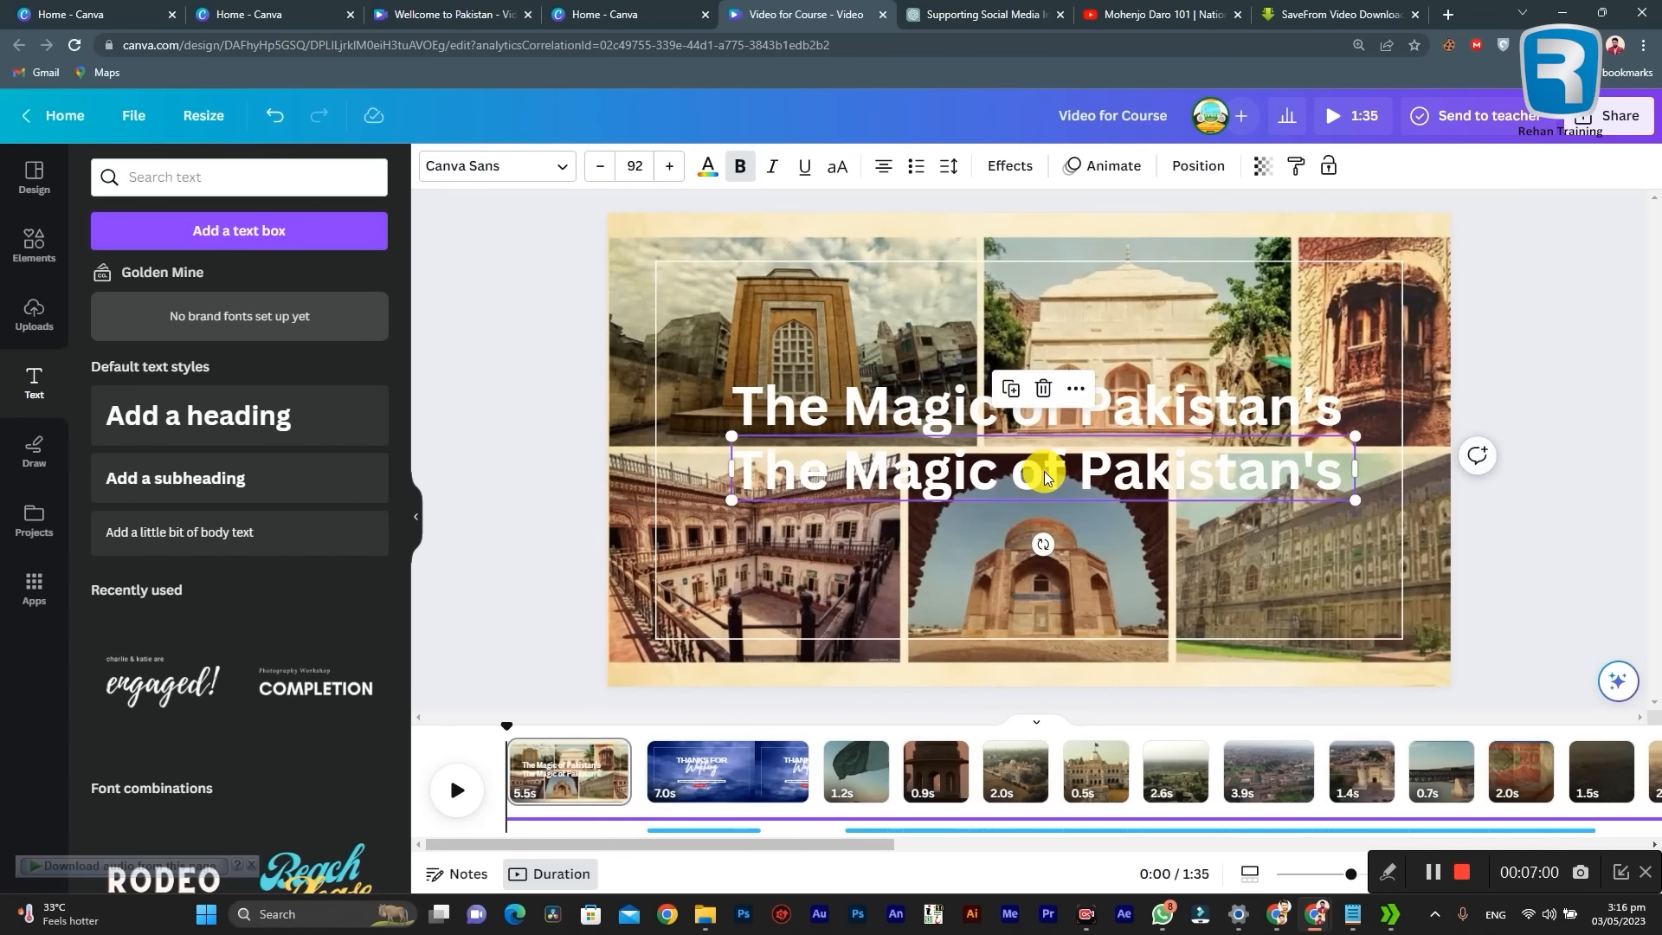
Step: Check the title wording in the Notepad notes and shorten the upper heading to "The Magic of"
left_click(1353, 913)
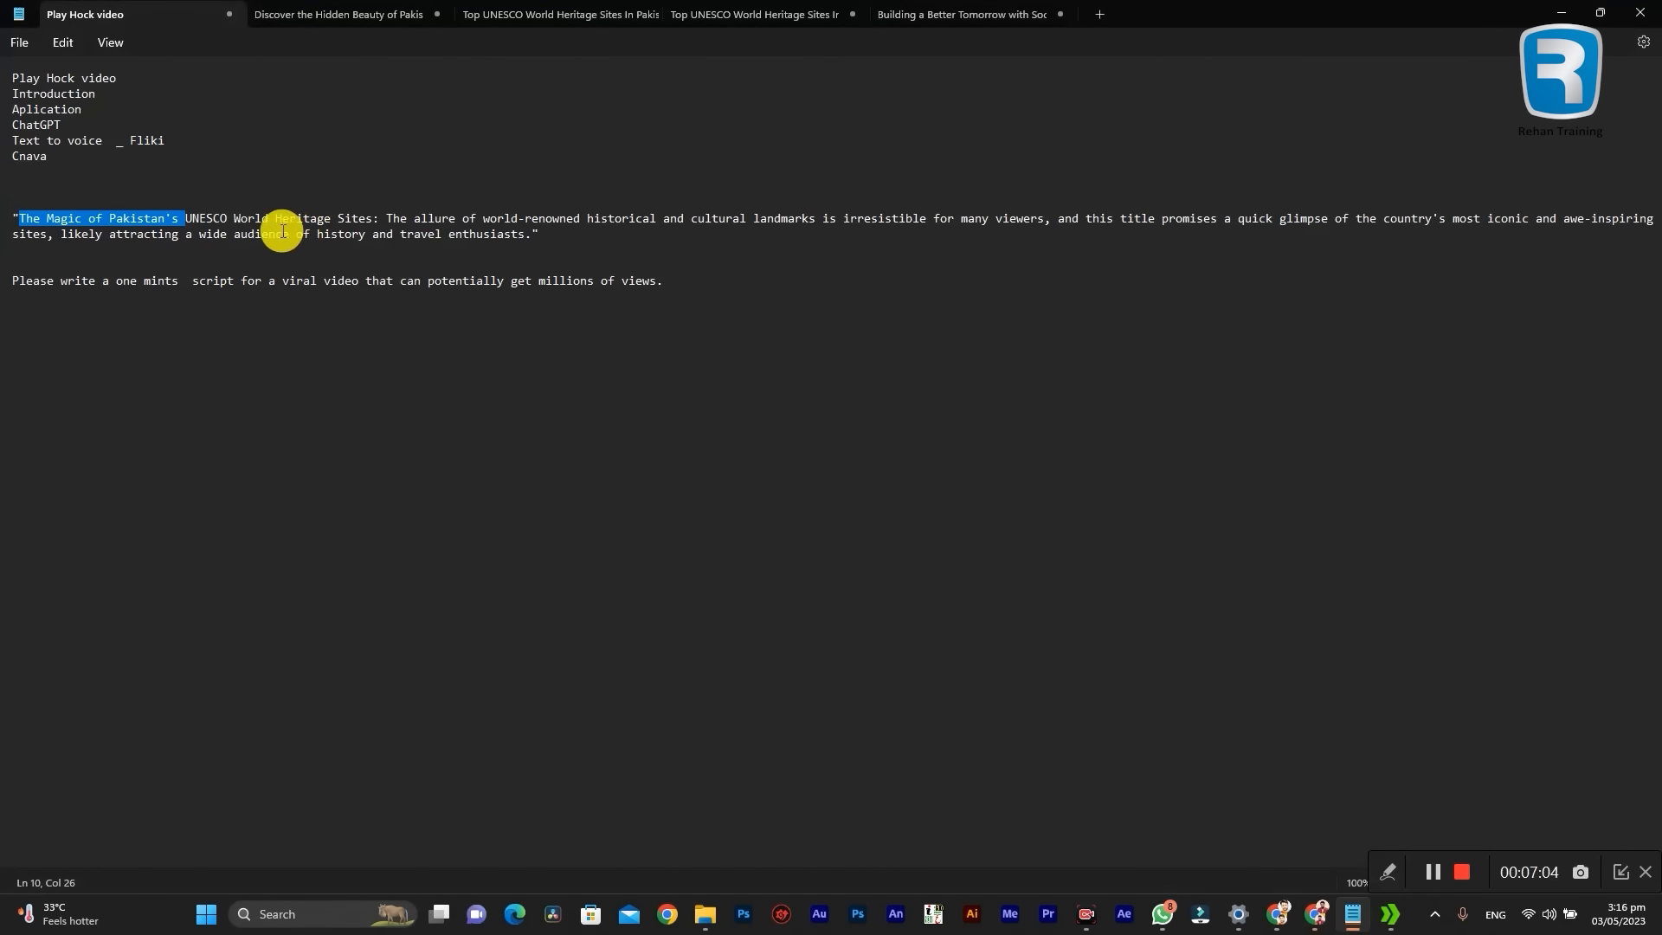
left_click(130, 223)
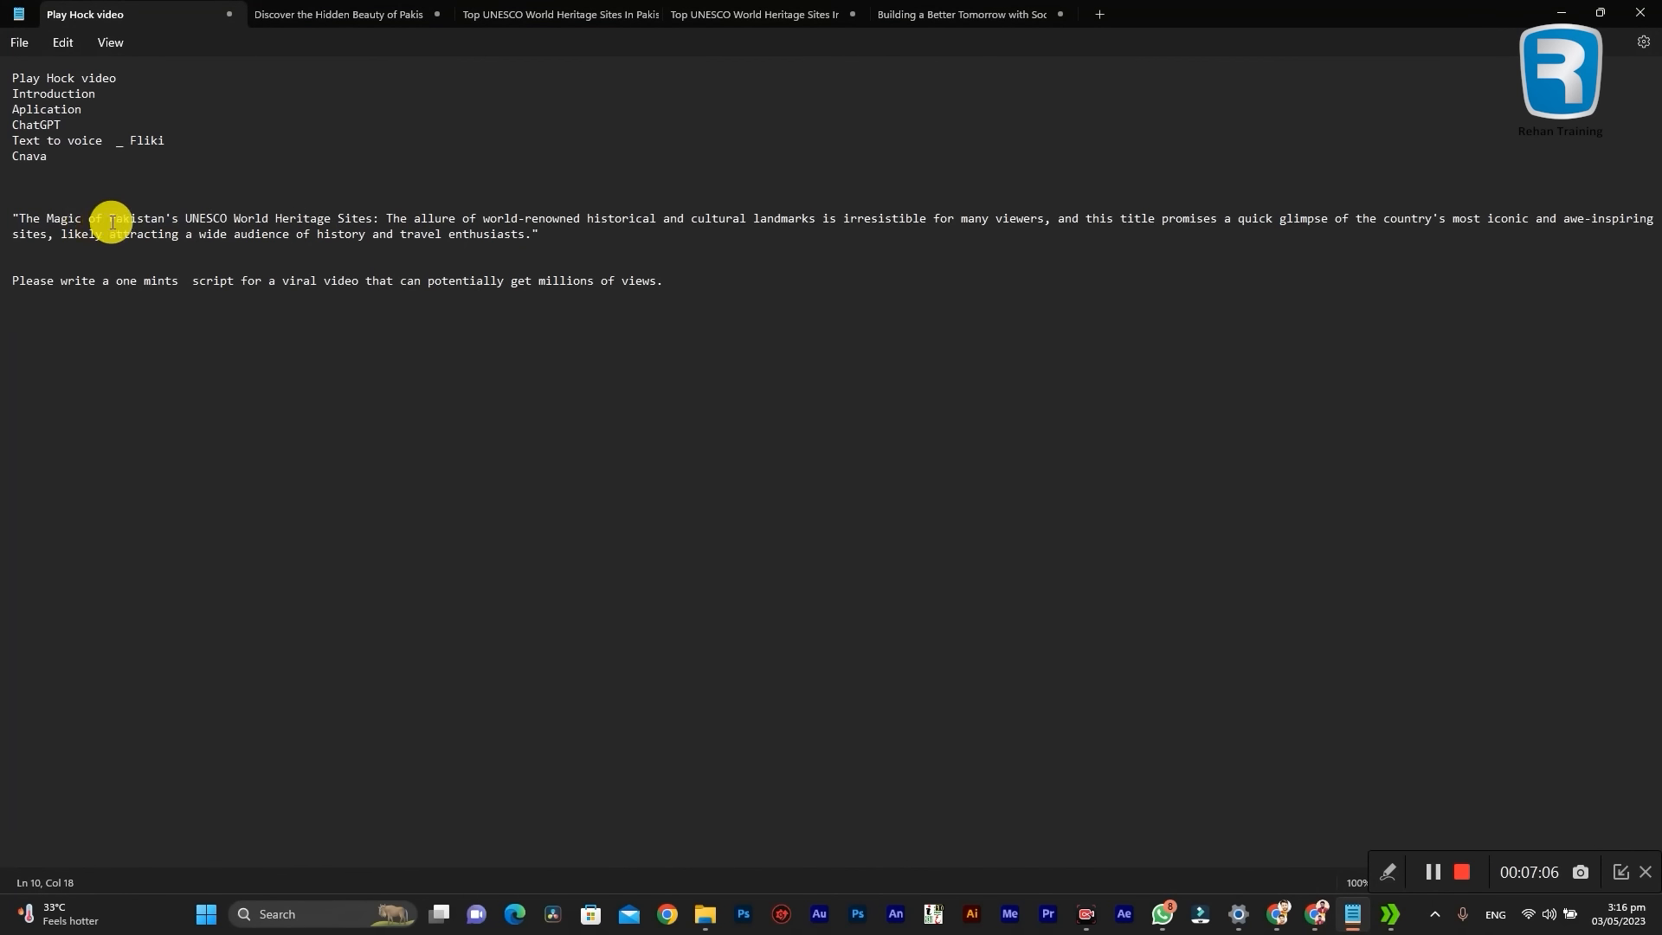
left_click(1562, 12)
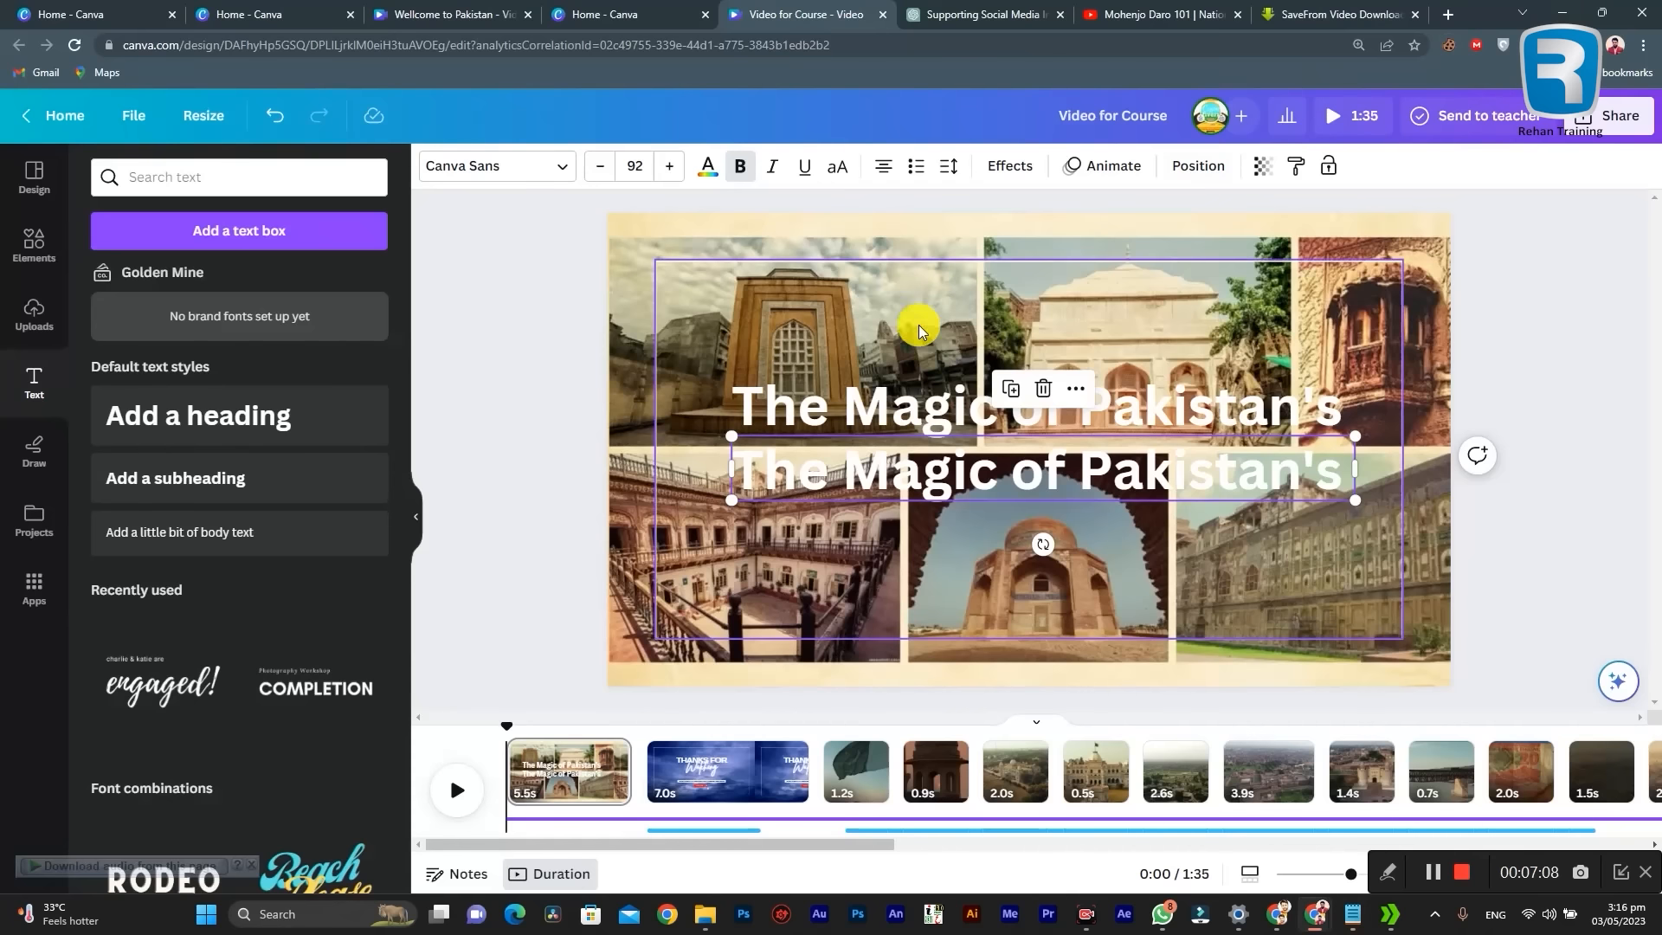
left_click(1082, 408)
left_click_drag(1078, 406, 1352, 411)
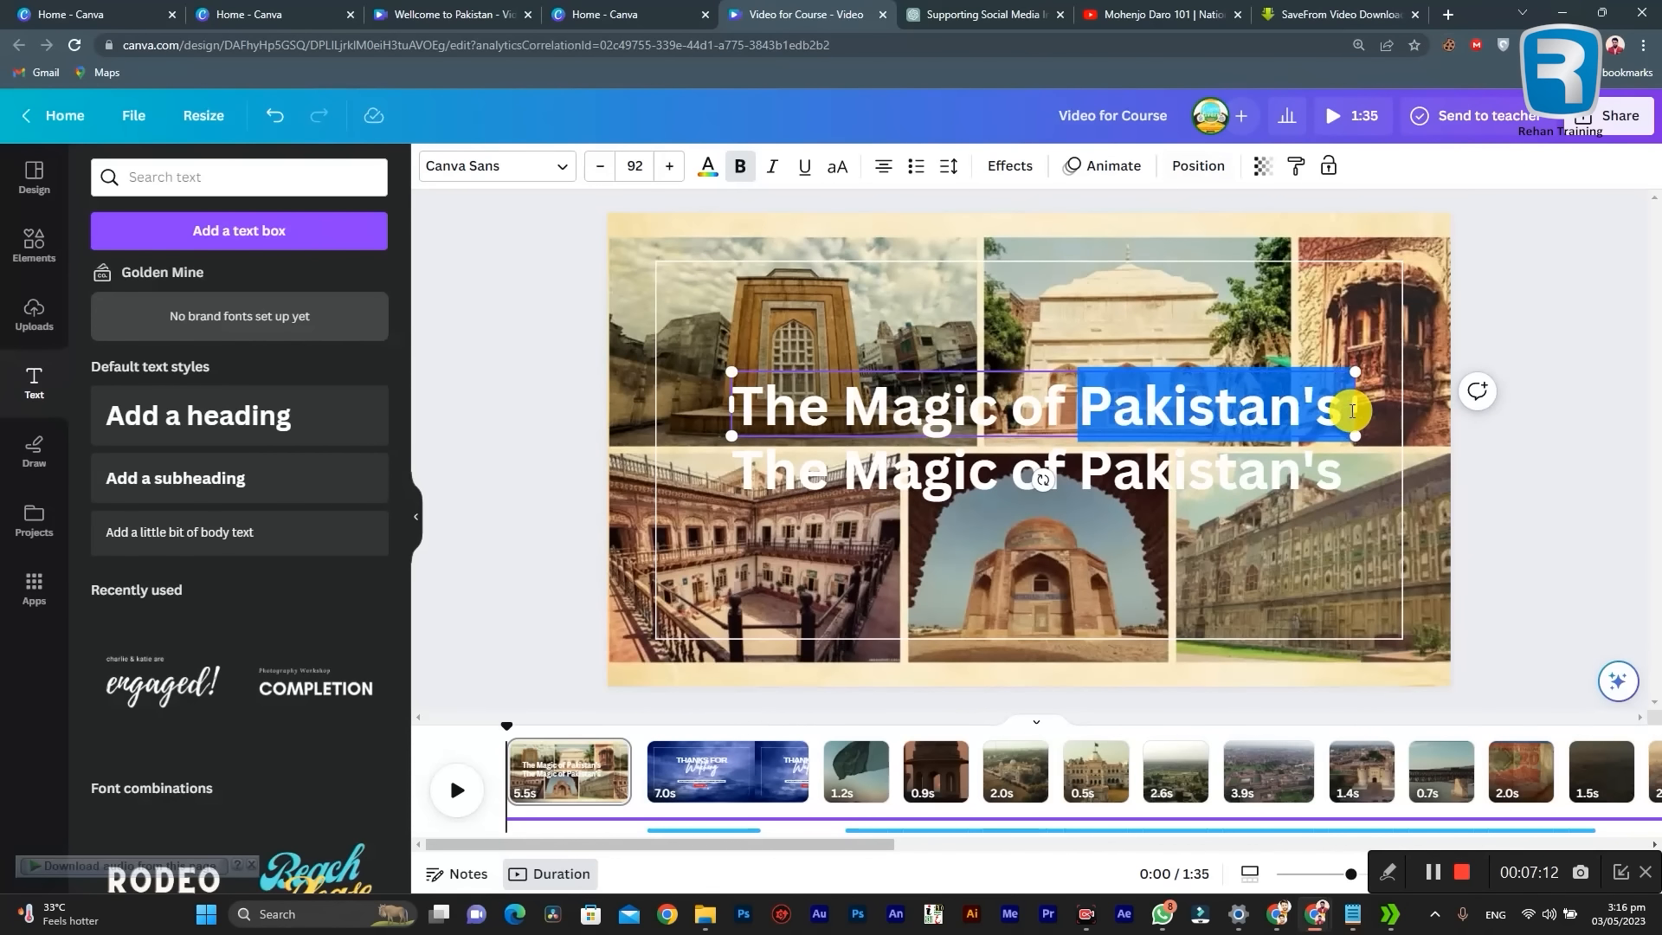
key("BackSpace")
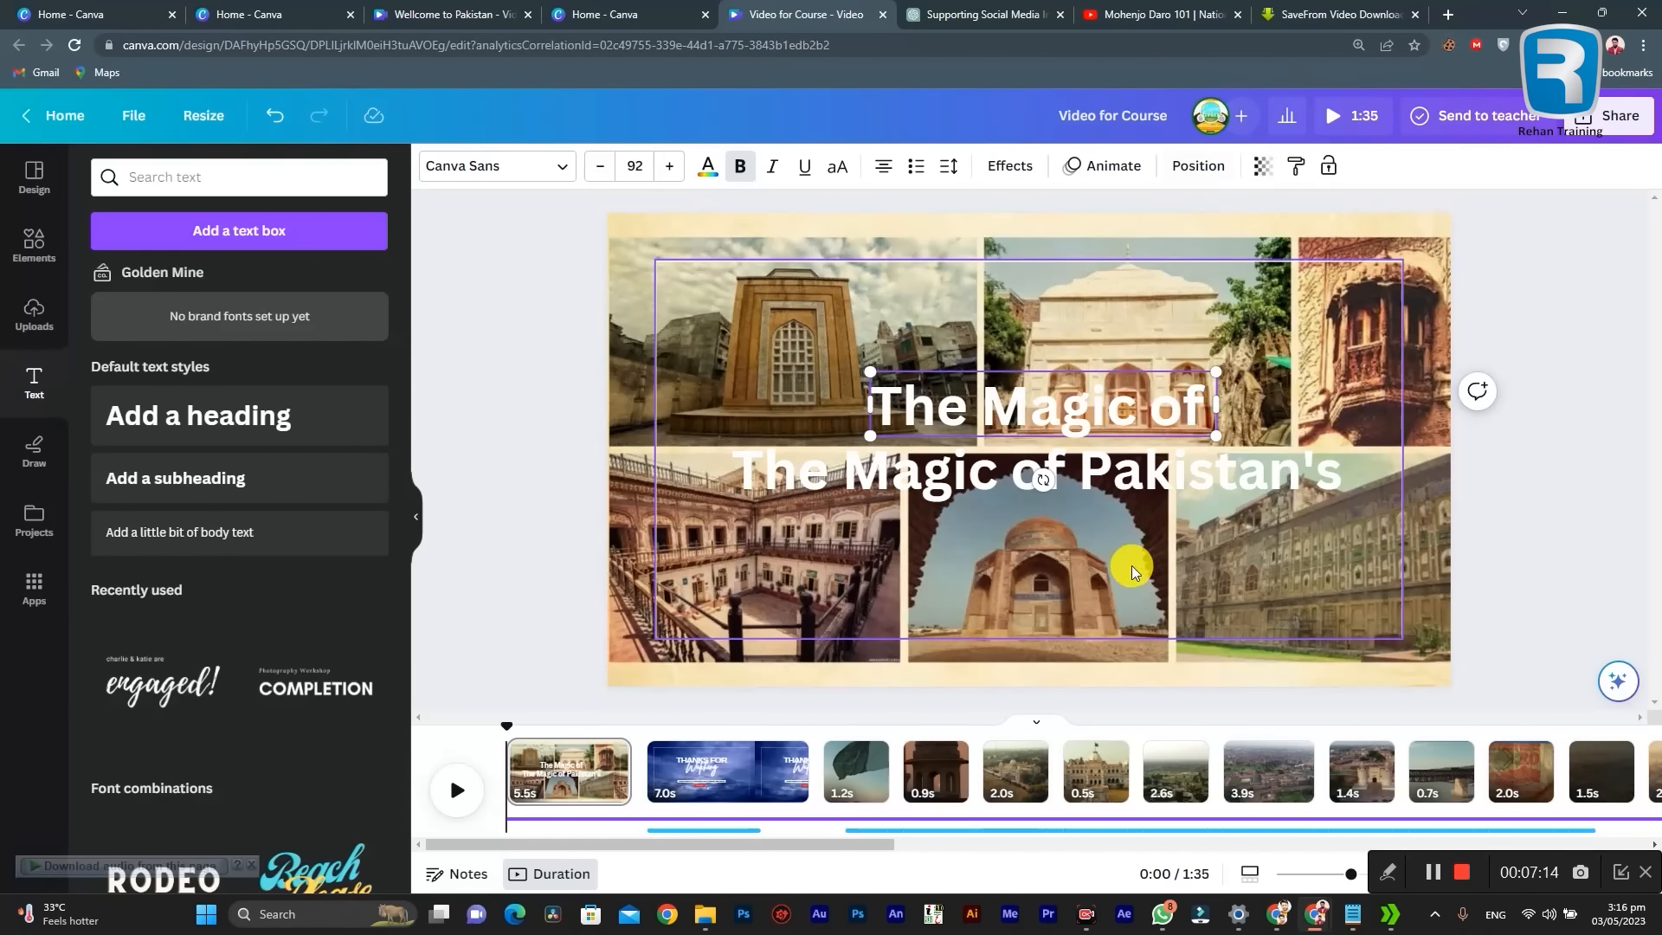
Step: Shorten the lower heading of the title to "Pakistan's"
left_click(1073, 475)
double_click(1075, 471)
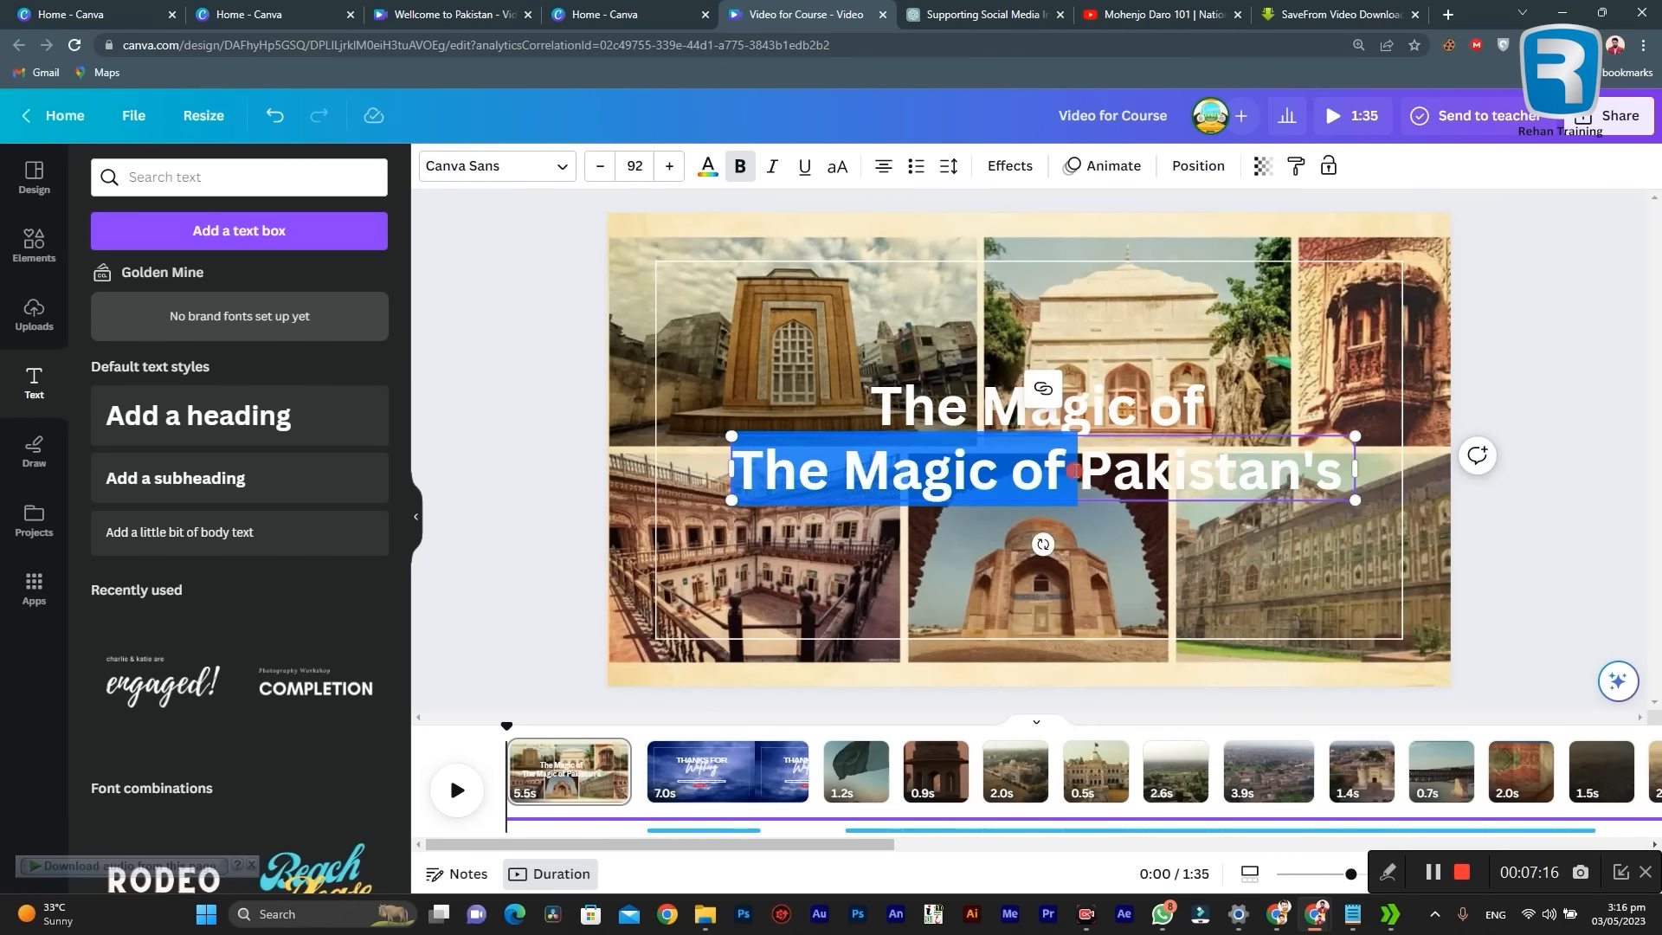
left_click_drag(1076, 470, 857, 482)
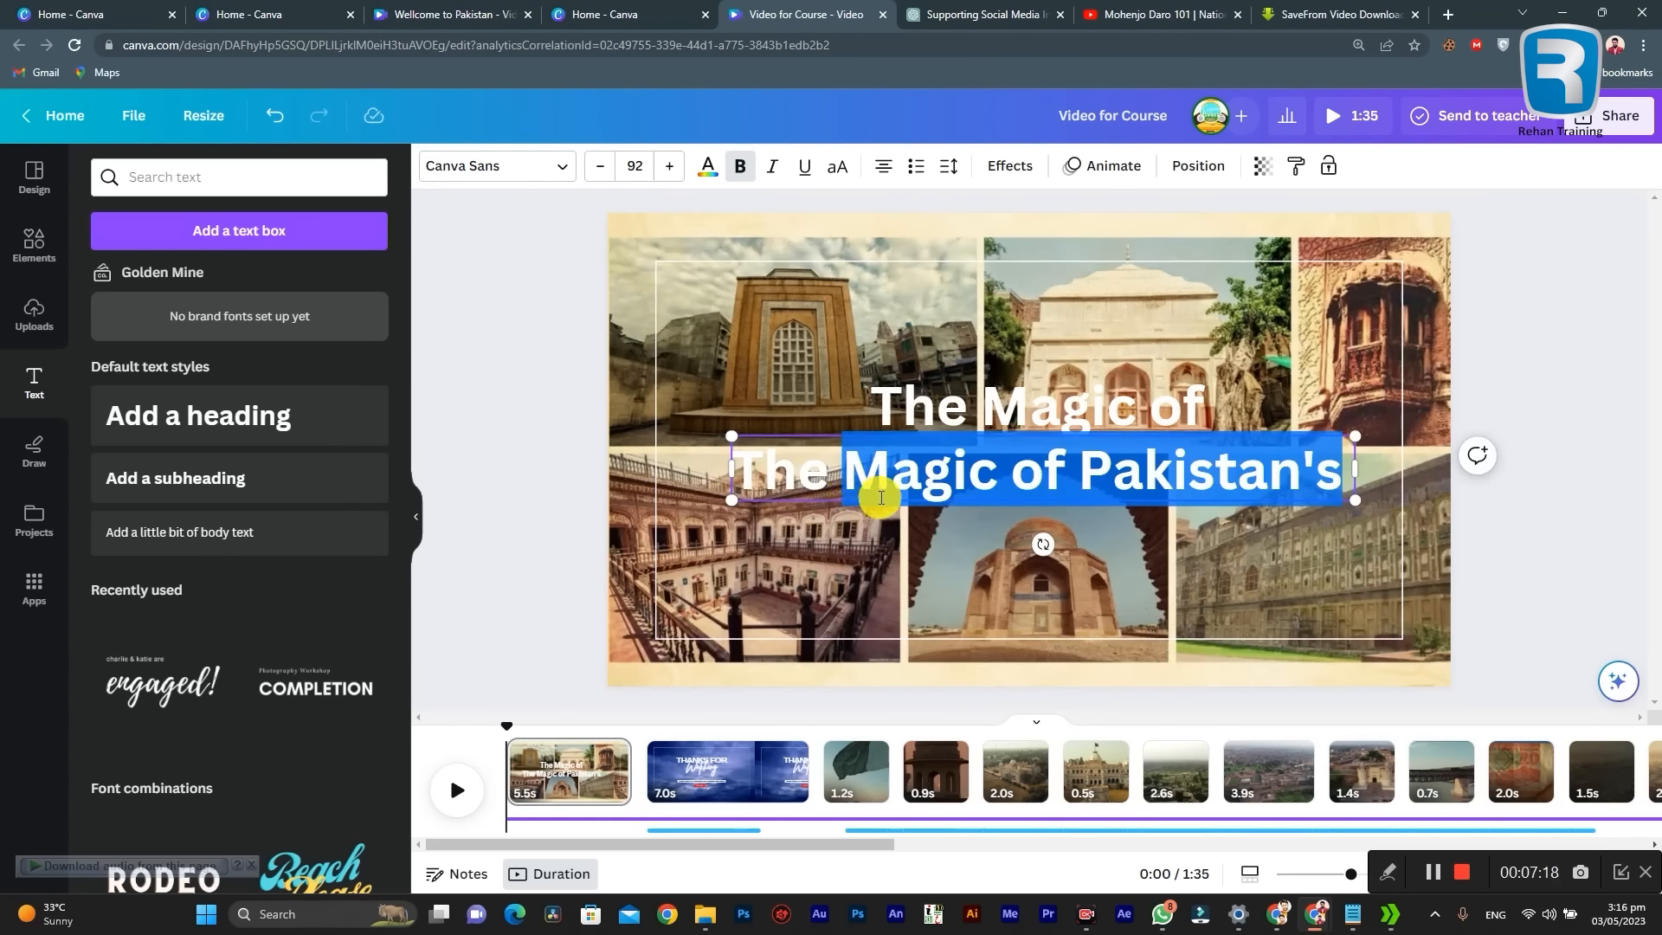
left_click_drag(1043, 485, 756, 483)
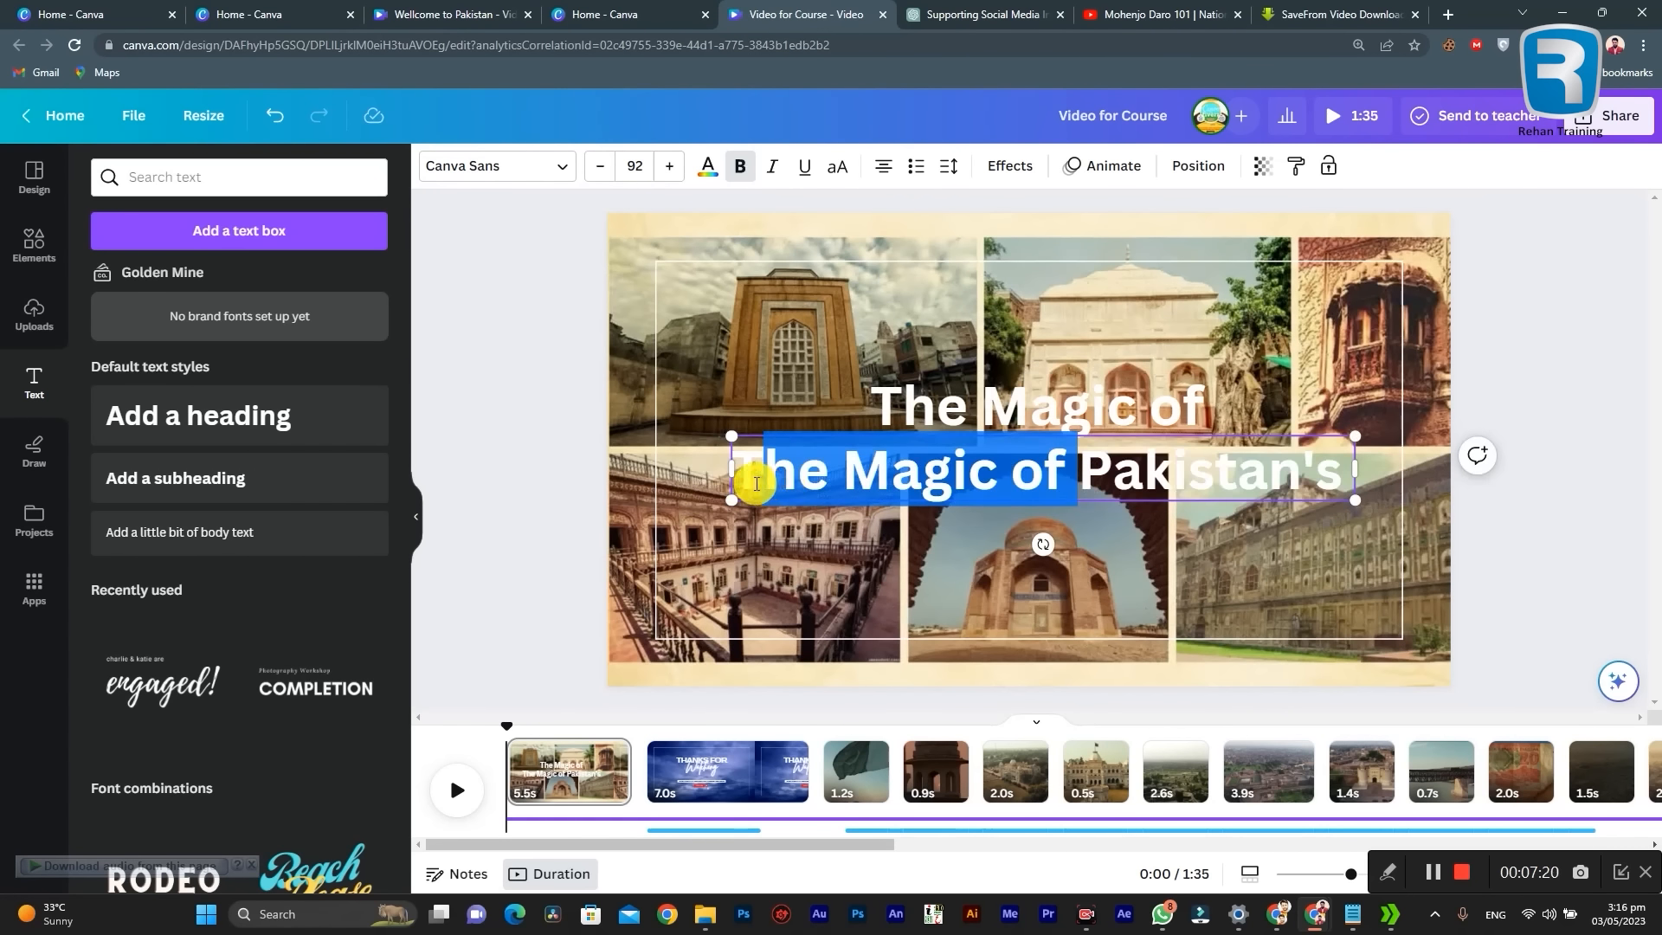
key("BackSpace")
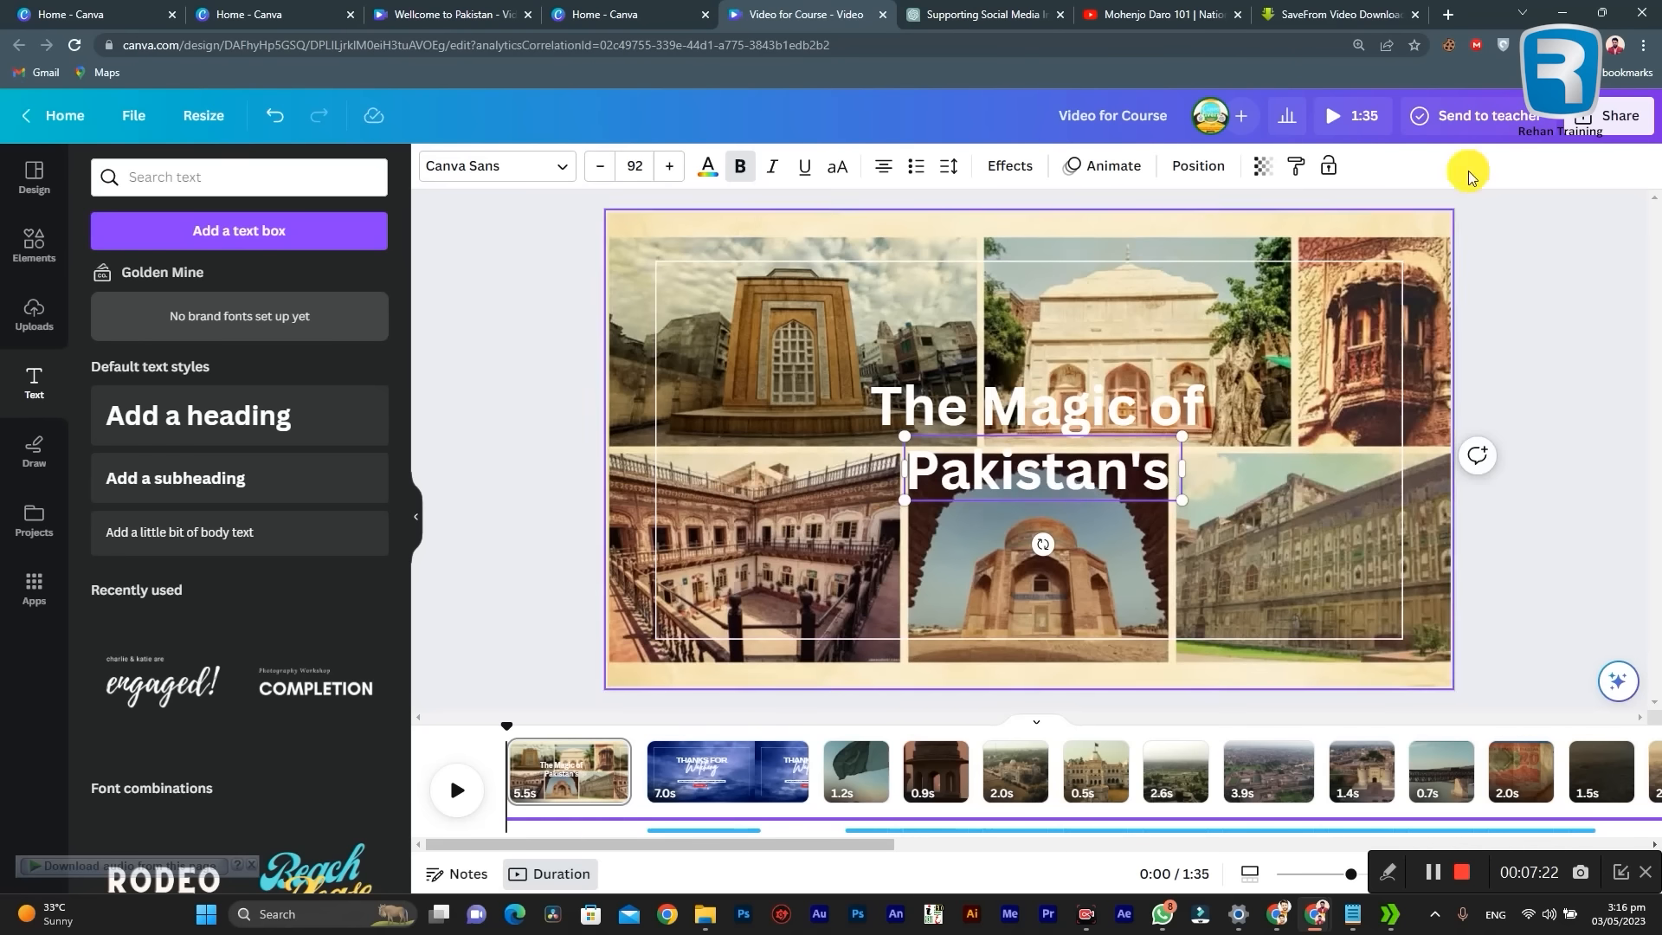
left_click(1578, 372)
Step: Duplicate the "Pakistan's" heading beneath itself and copy "UNESCO World Heritage Sites" from the "Play Hock video" notes in Notepad
left_click_drag(1008, 464, 1031, 545)
double_click(1031, 546)
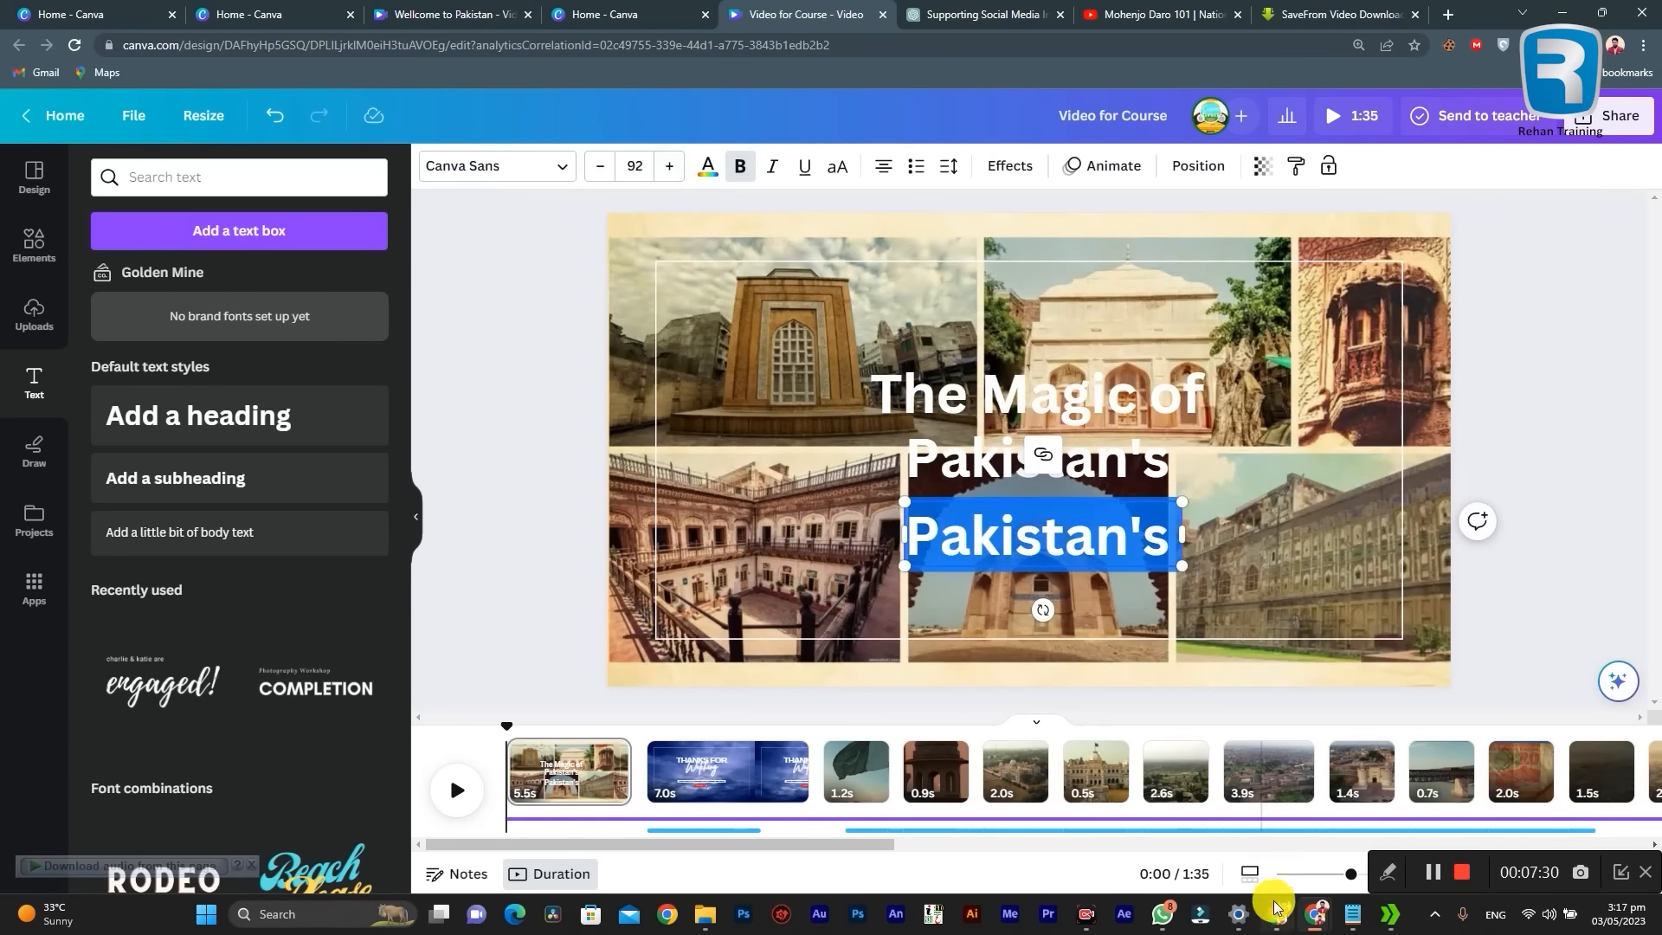
left_click(1340, 918)
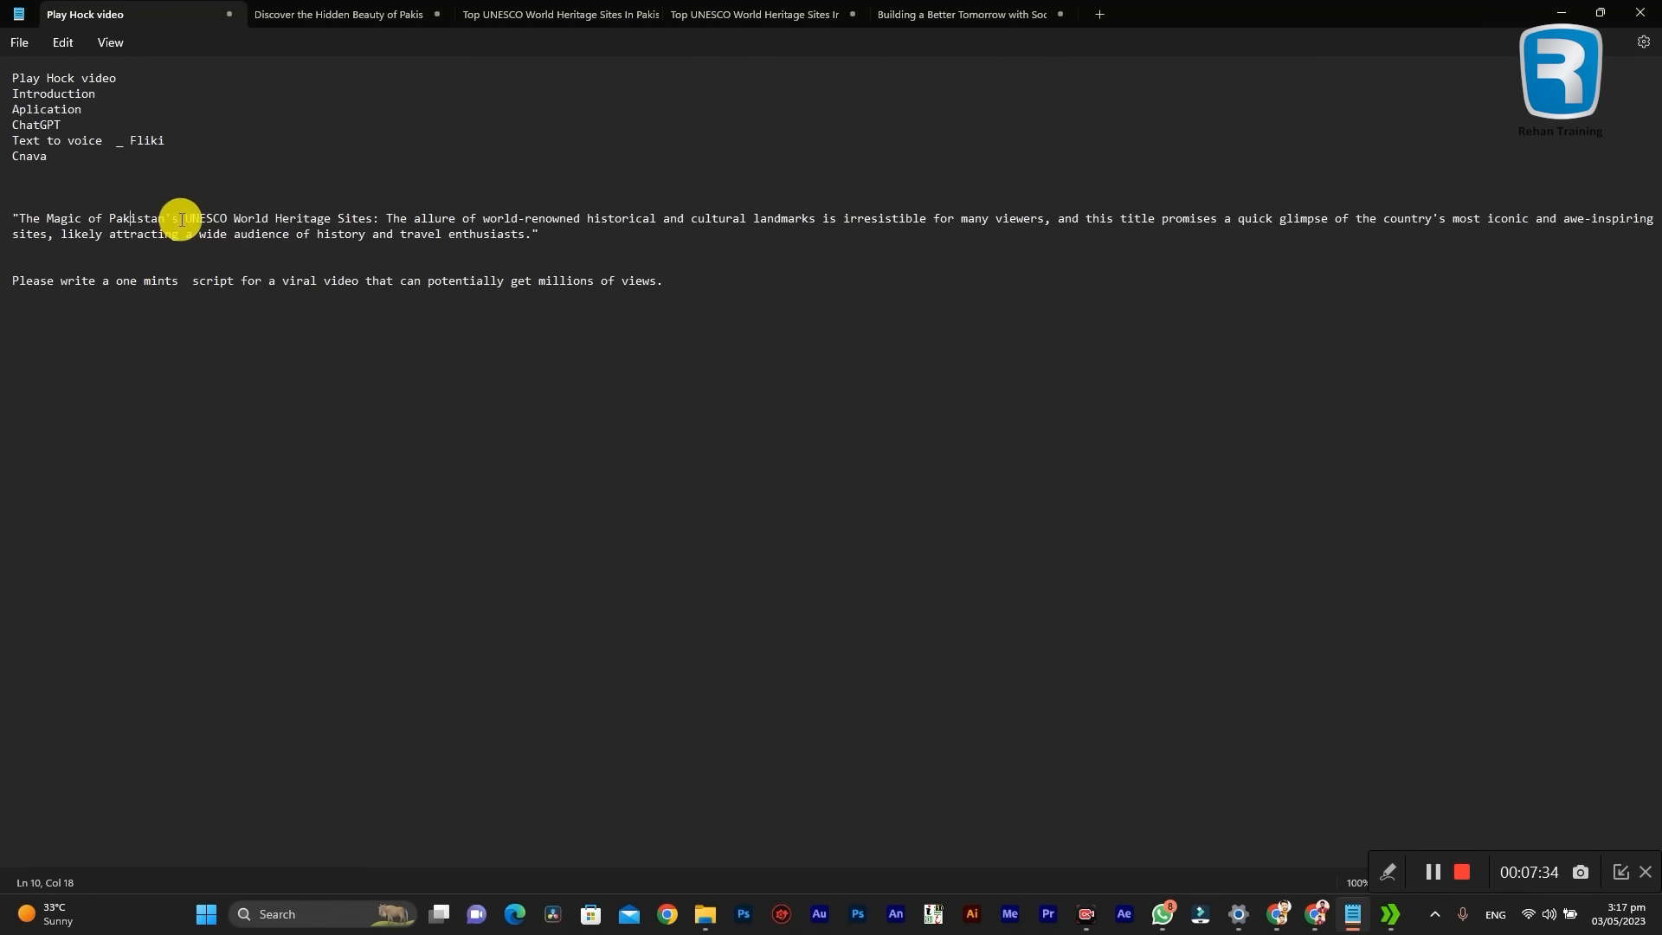
left_click_drag(187, 217, 312, 217)
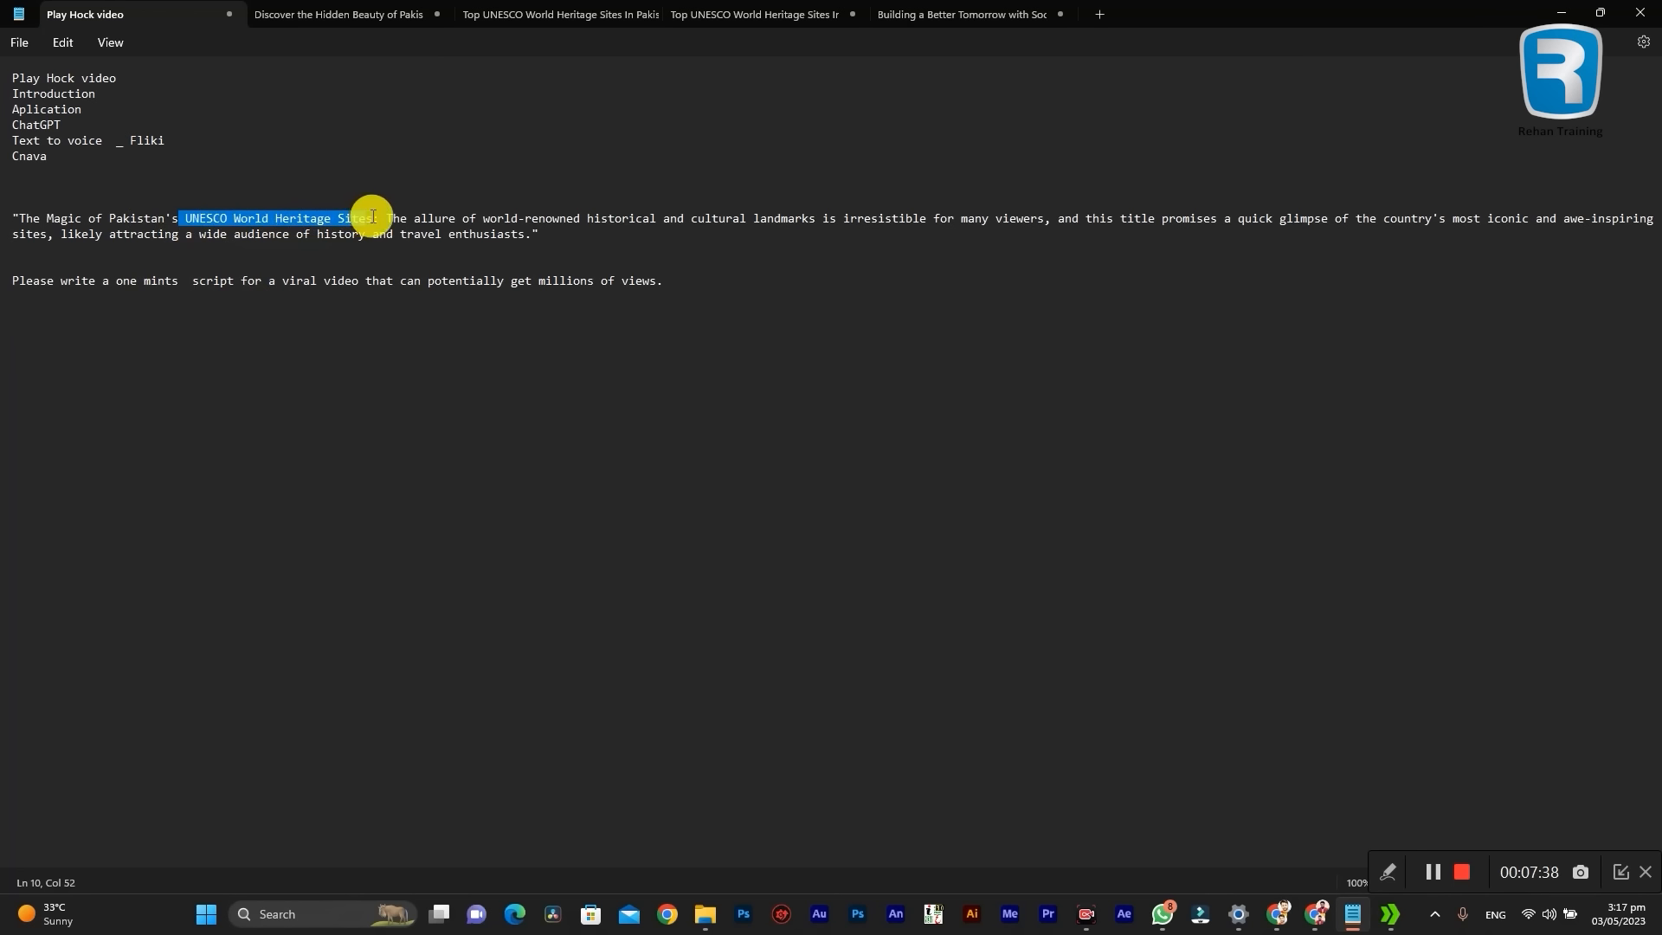
left_click(1560, 12)
Step: Replace the duplicate heading's text with "UNESCO World Heritage Sites" and scale it down to size 74.3 within the white border
double_click(920, 538)
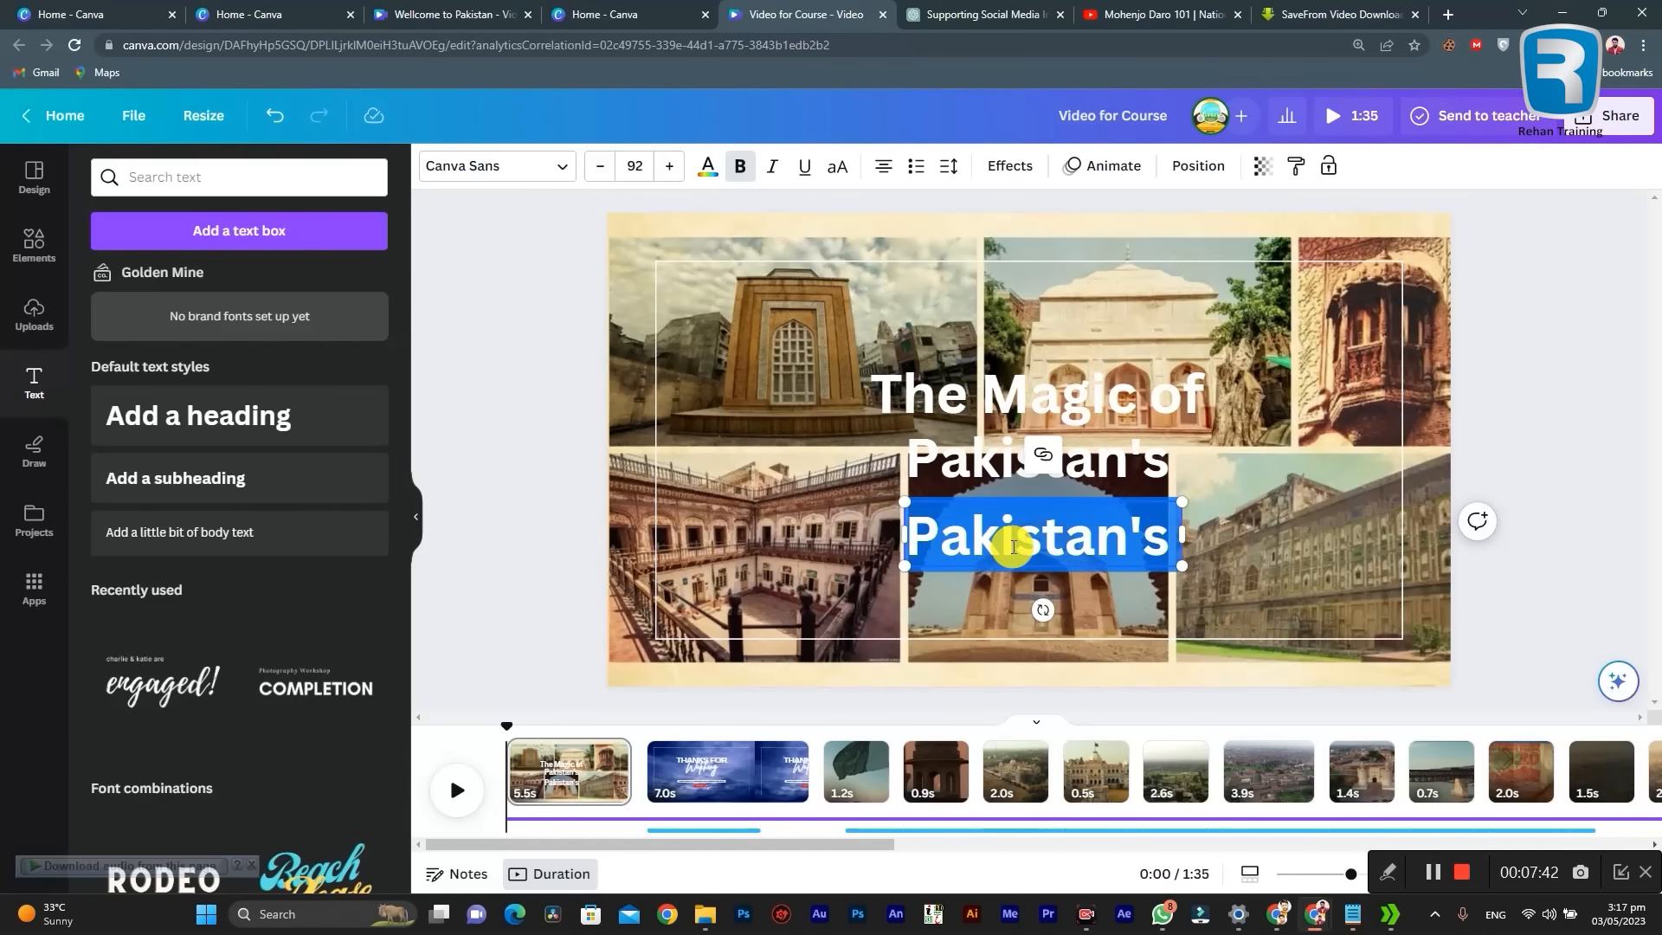
type("UNESCO World Heritage Sites")
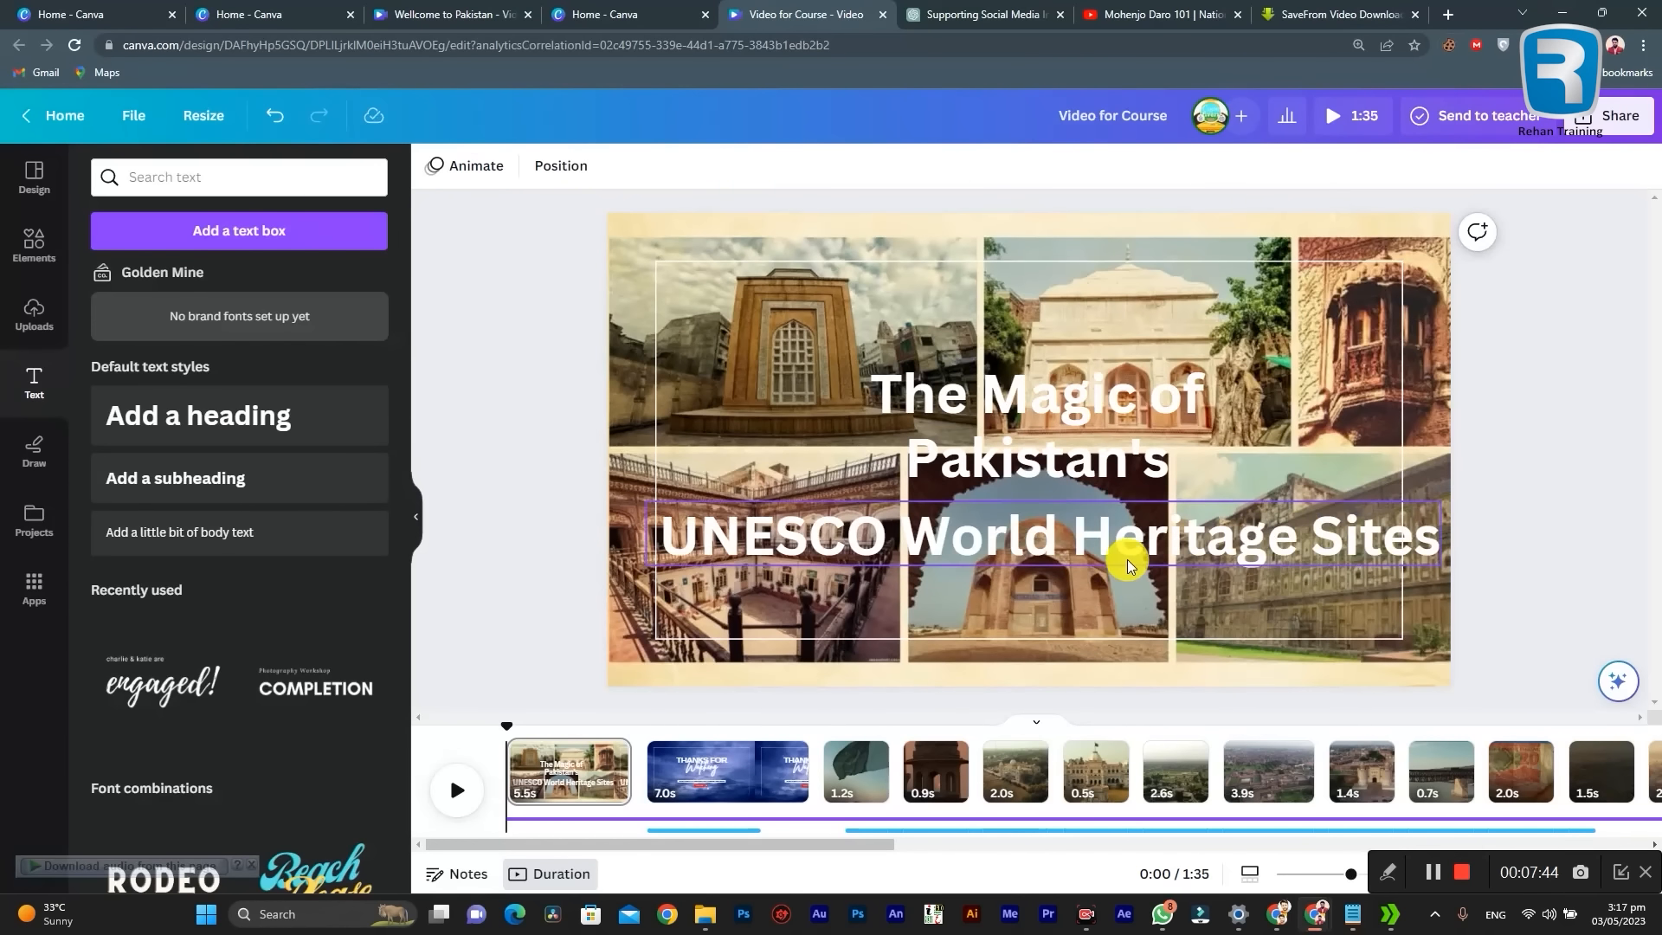
left_click_drag(1441, 504, 1288, 517)
left_click_drag(1138, 542, 1209, 543)
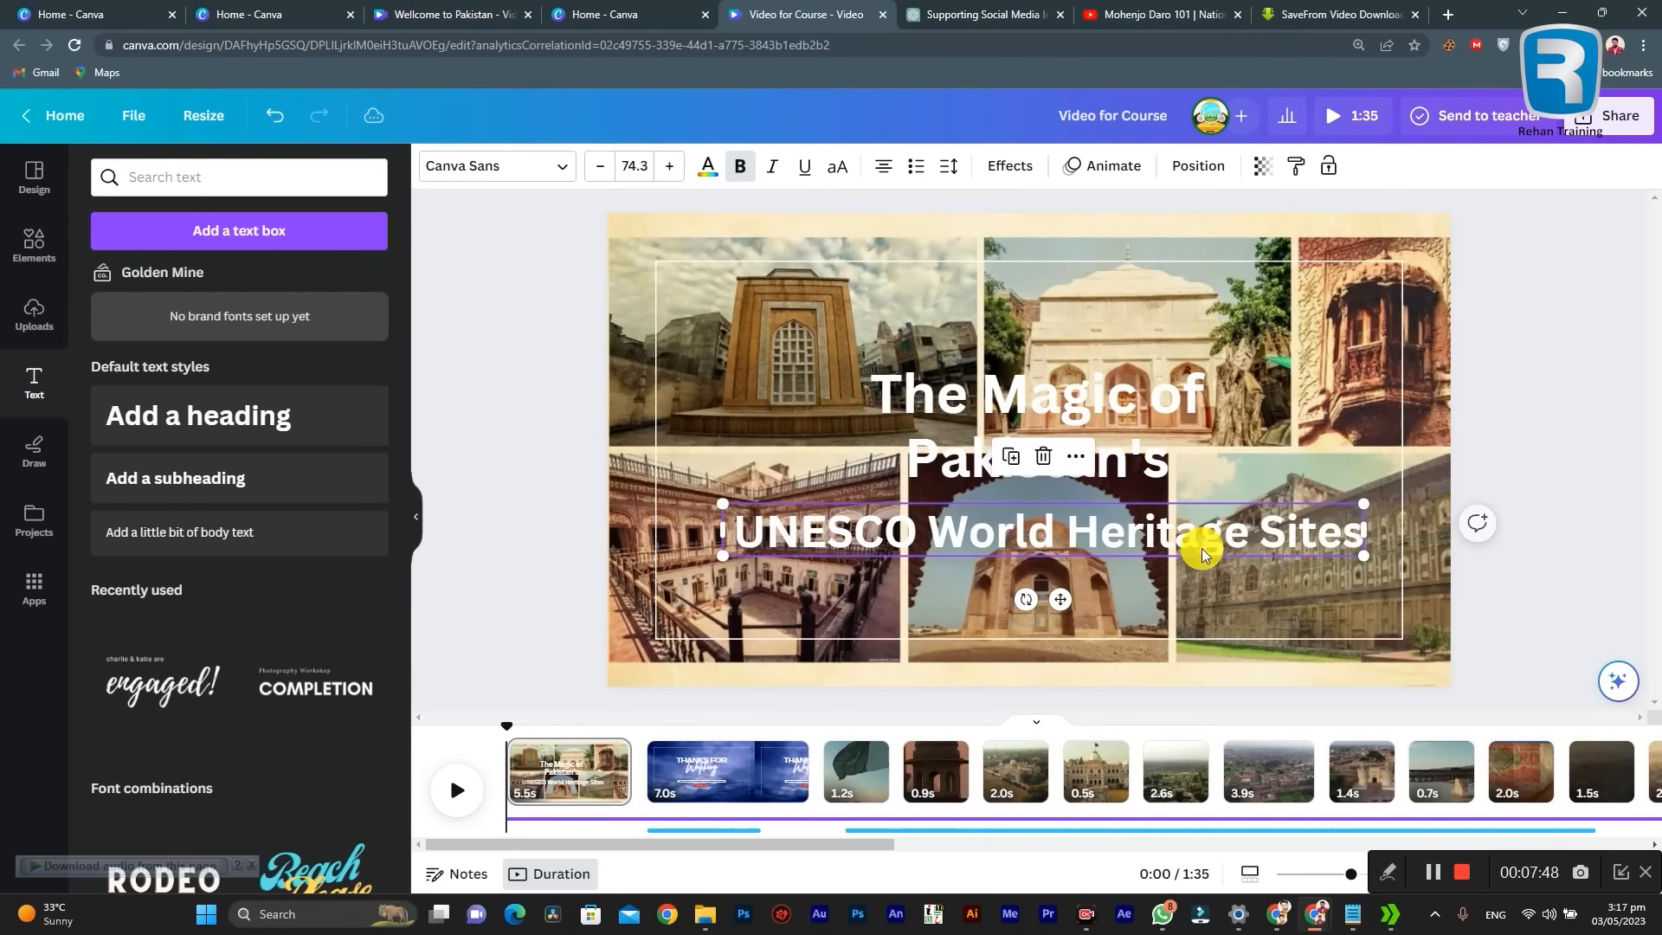
Step: Copy the font name "Archivo black" from the list beneath the video script in the Notepad notes
left_click(975, 391)
left_click(978, 391)
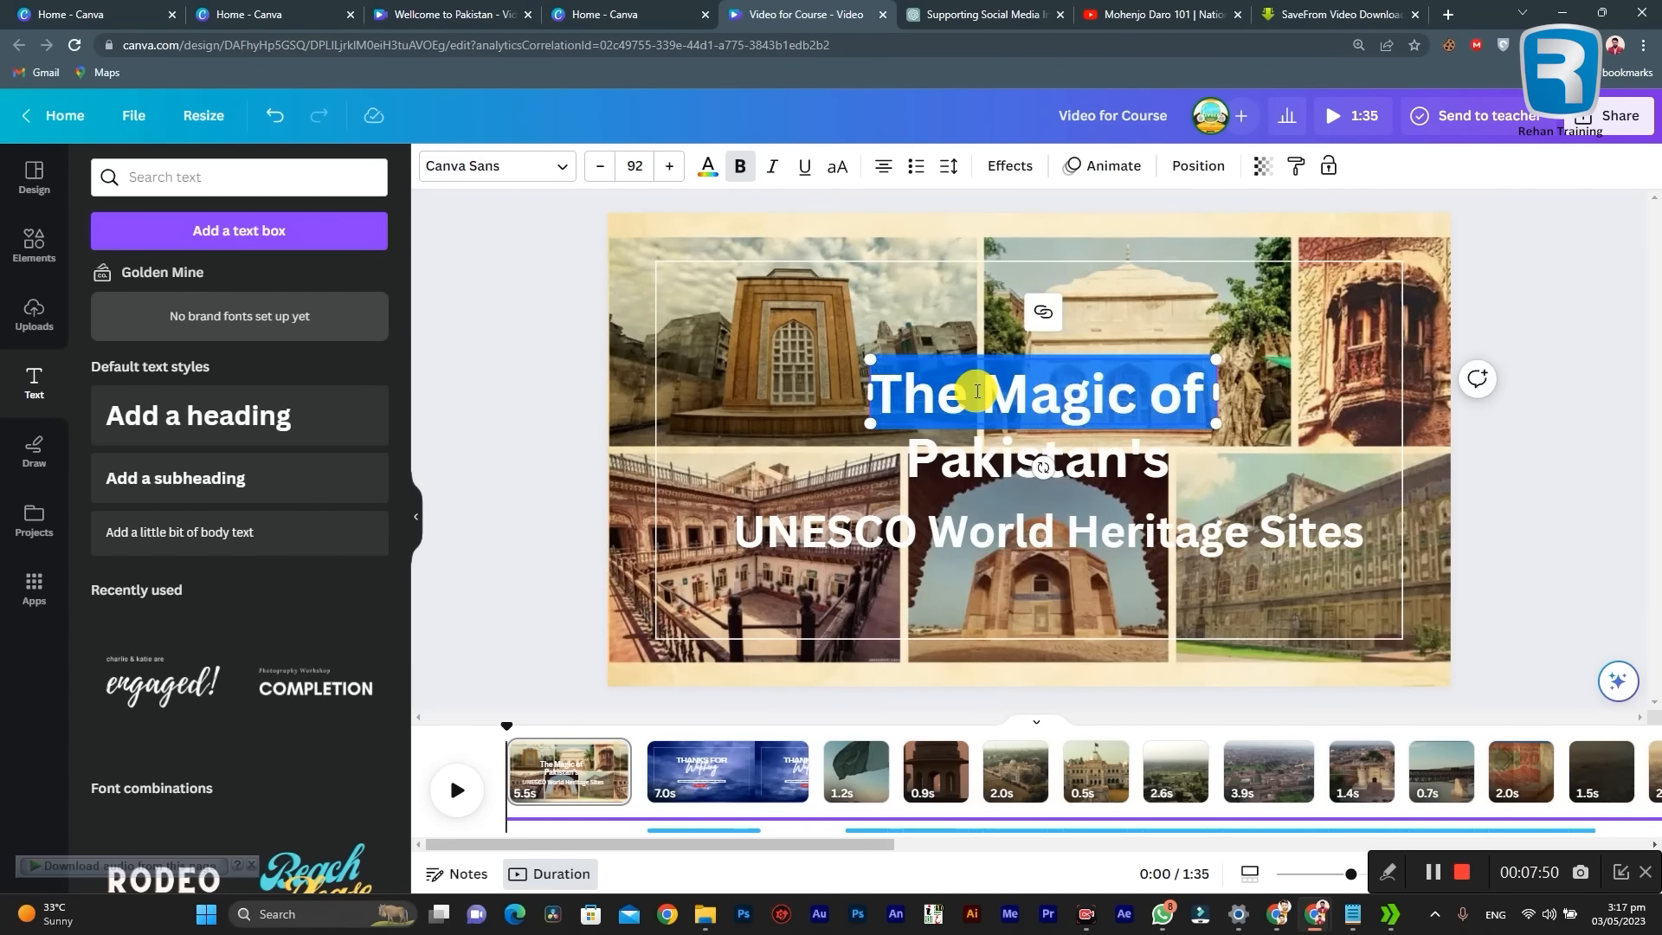
left_click(1351, 914)
left_click(955, 9)
left_click(801, 14)
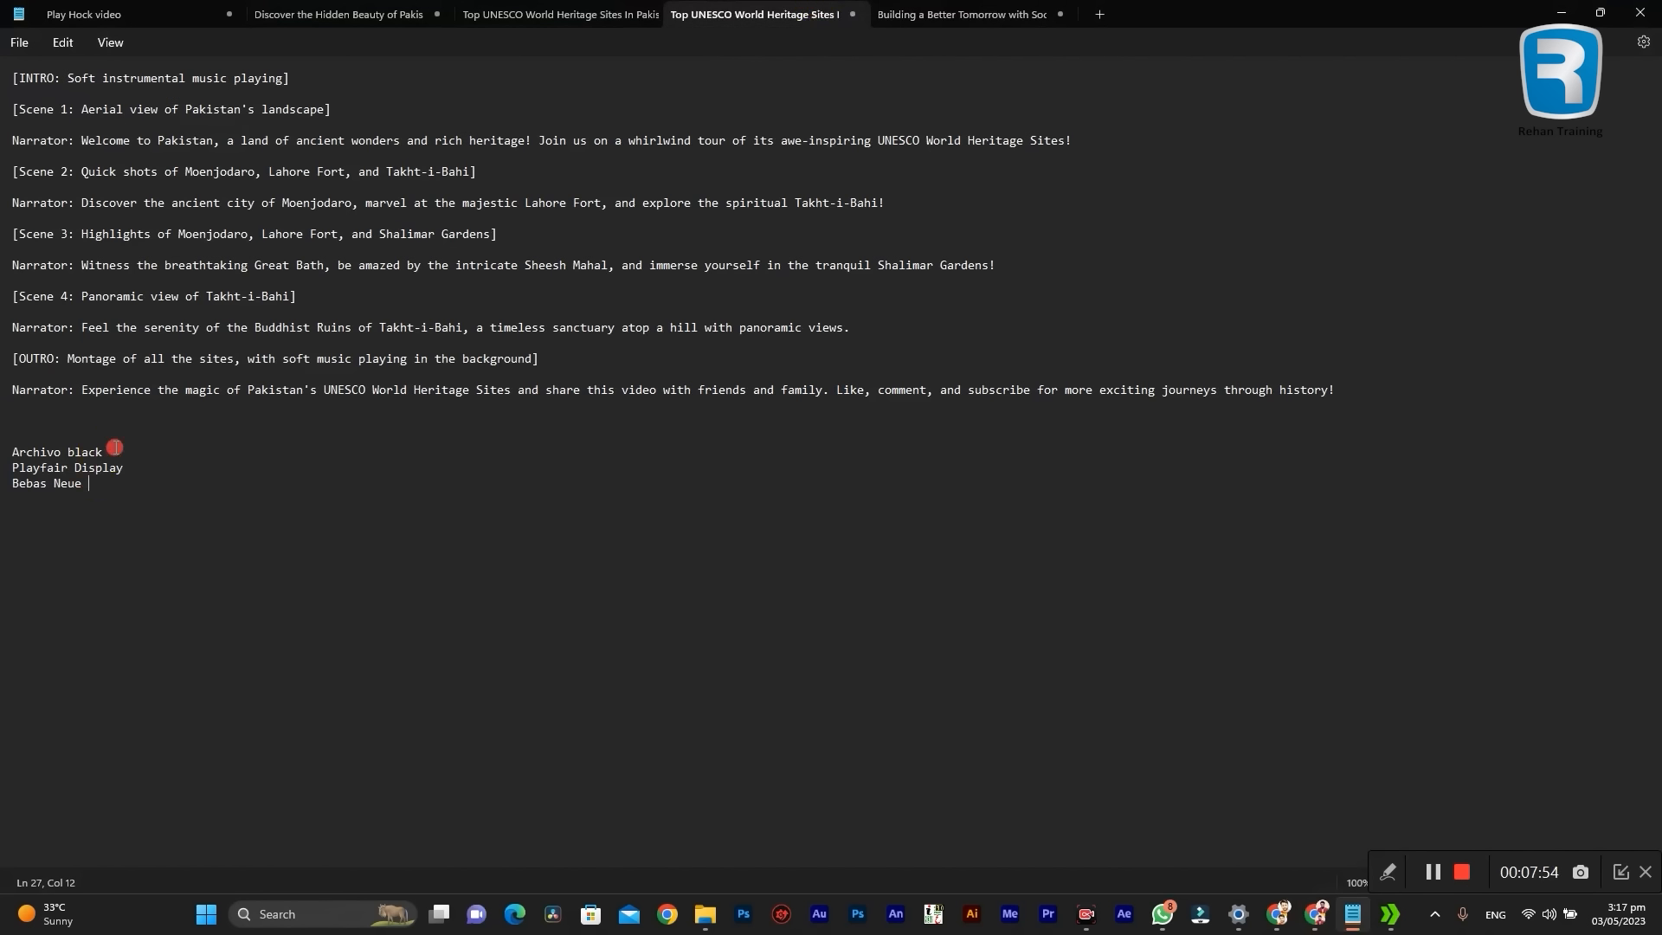
left_click_drag(114, 448, 10, 451)
key("ctrl+c")
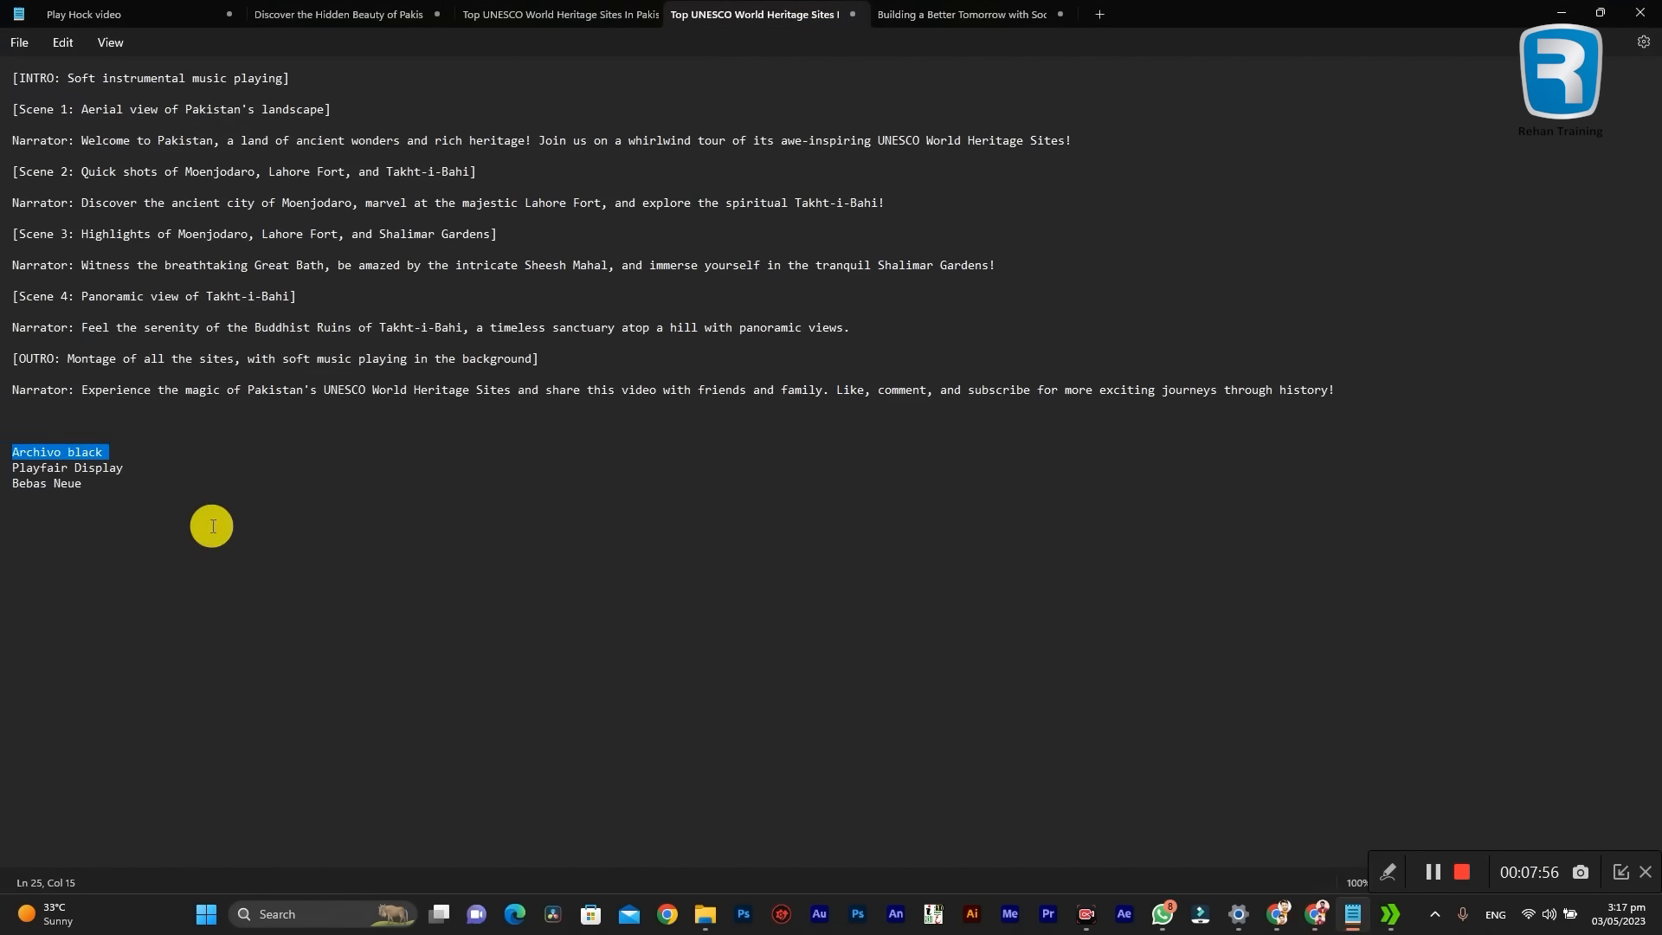
left_click(1561, 12)
Step: Find the copied font name in the font search and set the "The Magic of" heading to Archivo Black
left_click_drag(1216, 394, 854, 374)
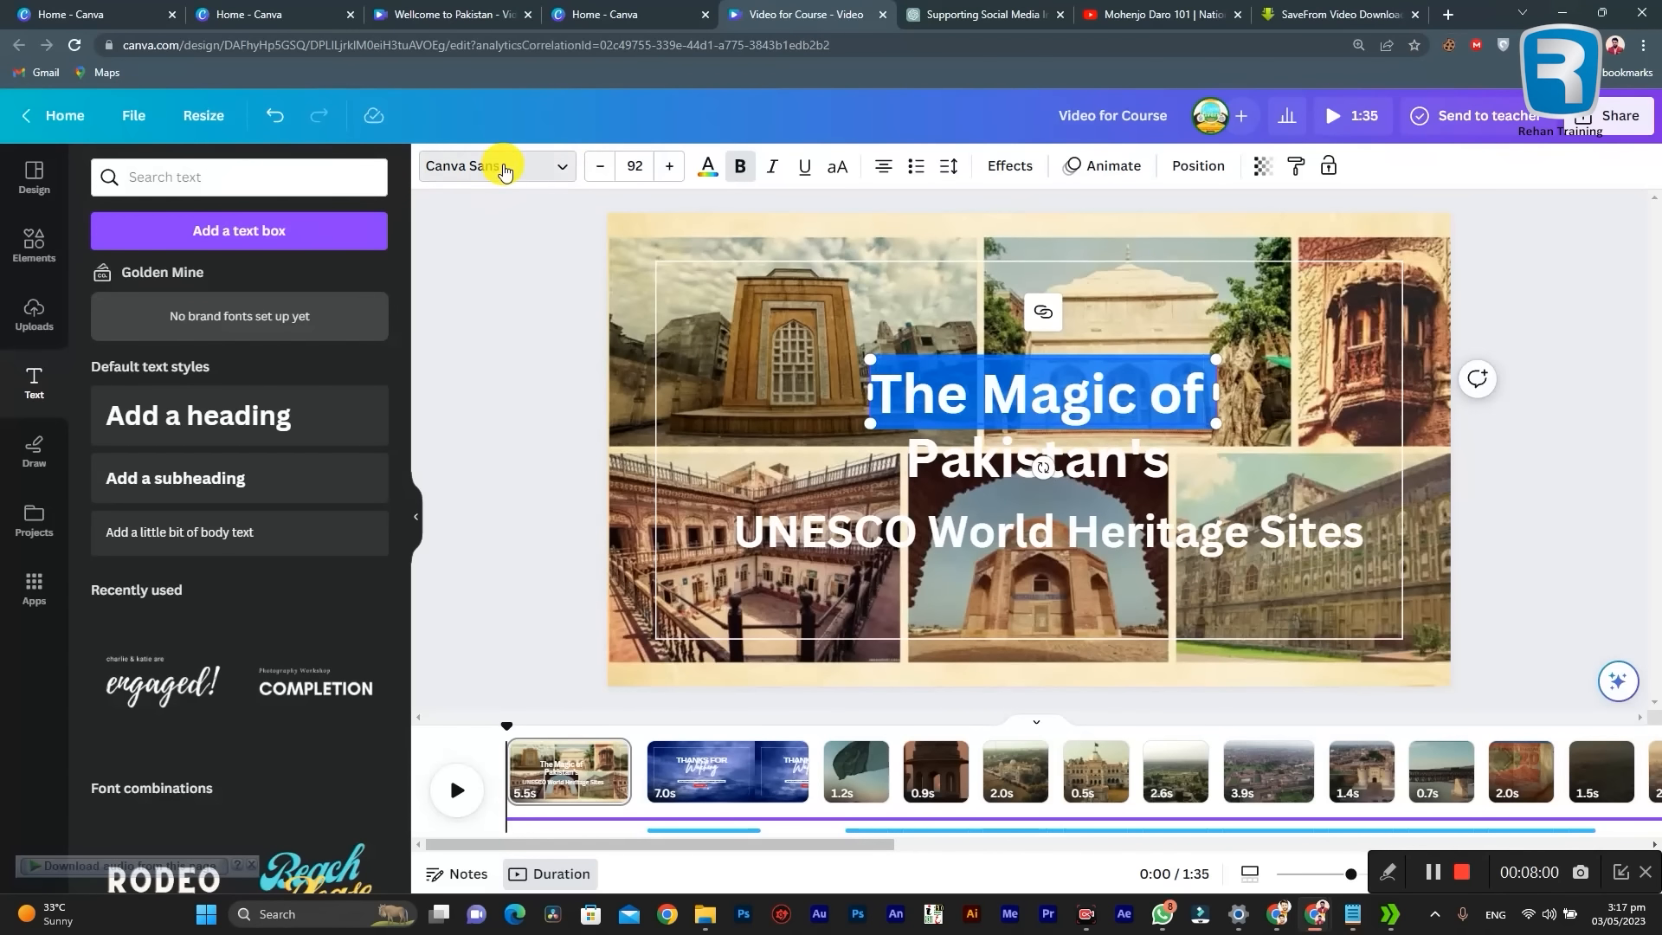
left_click(557, 165)
left_click(260, 225)
key("ctrl+v")
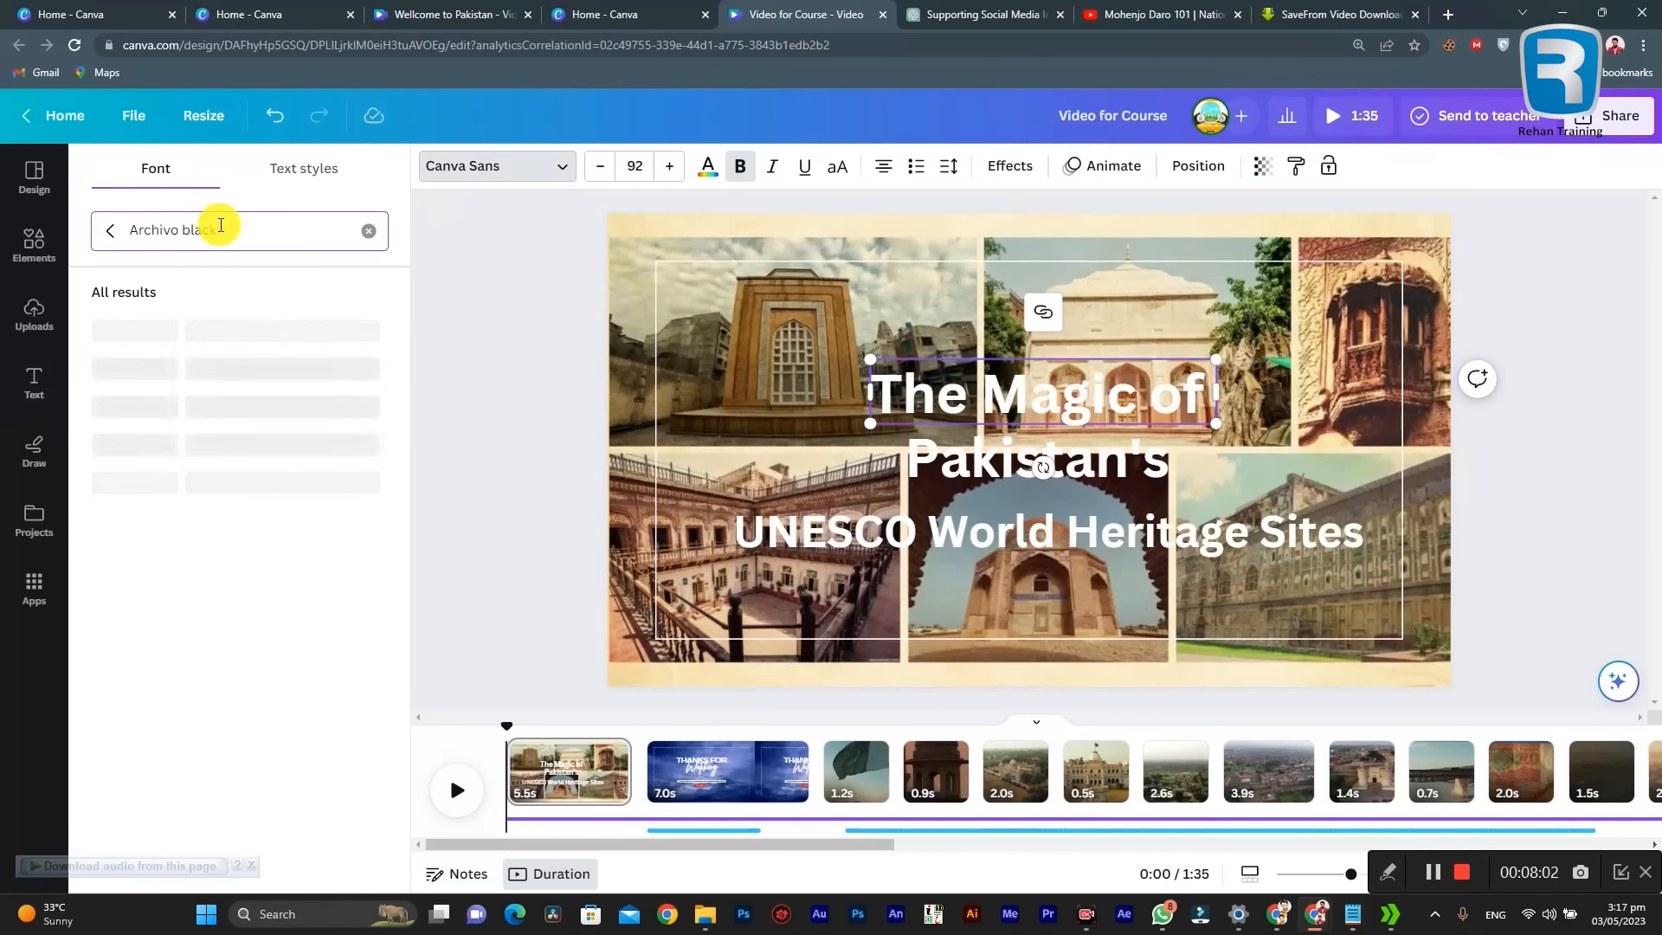
left_click(180, 498)
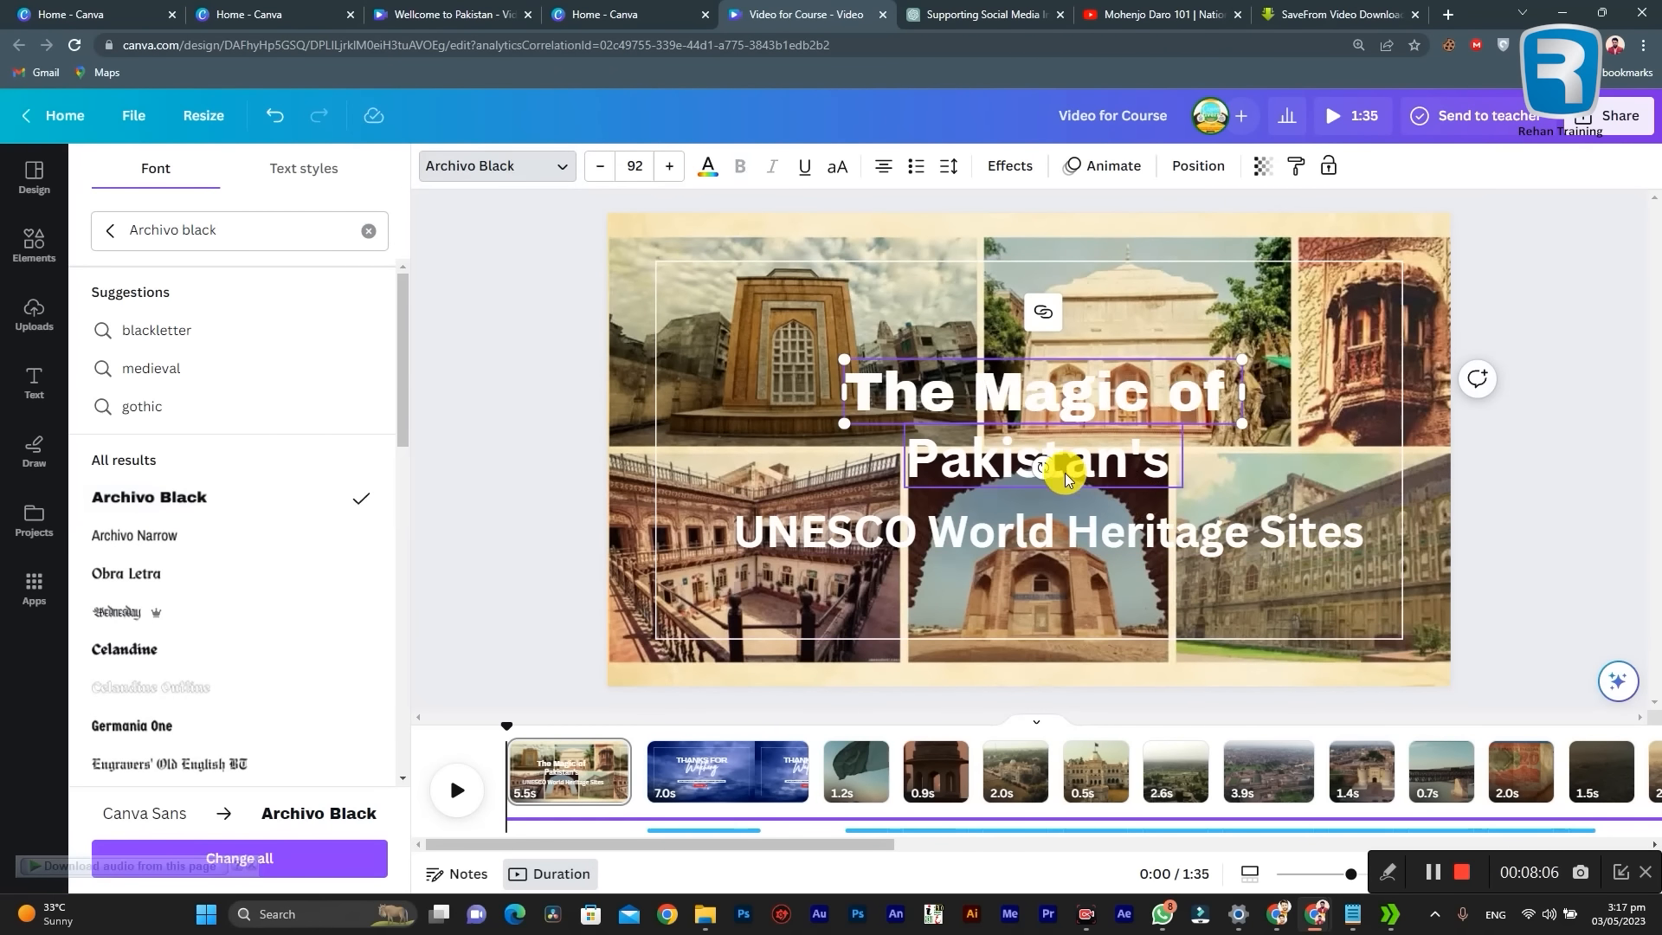
Step: Select the "Pakistan's" heading's text and copy the font name "Playfair Display" from the Notepad notes
left_click(1087, 463)
double_click(1087, 462)
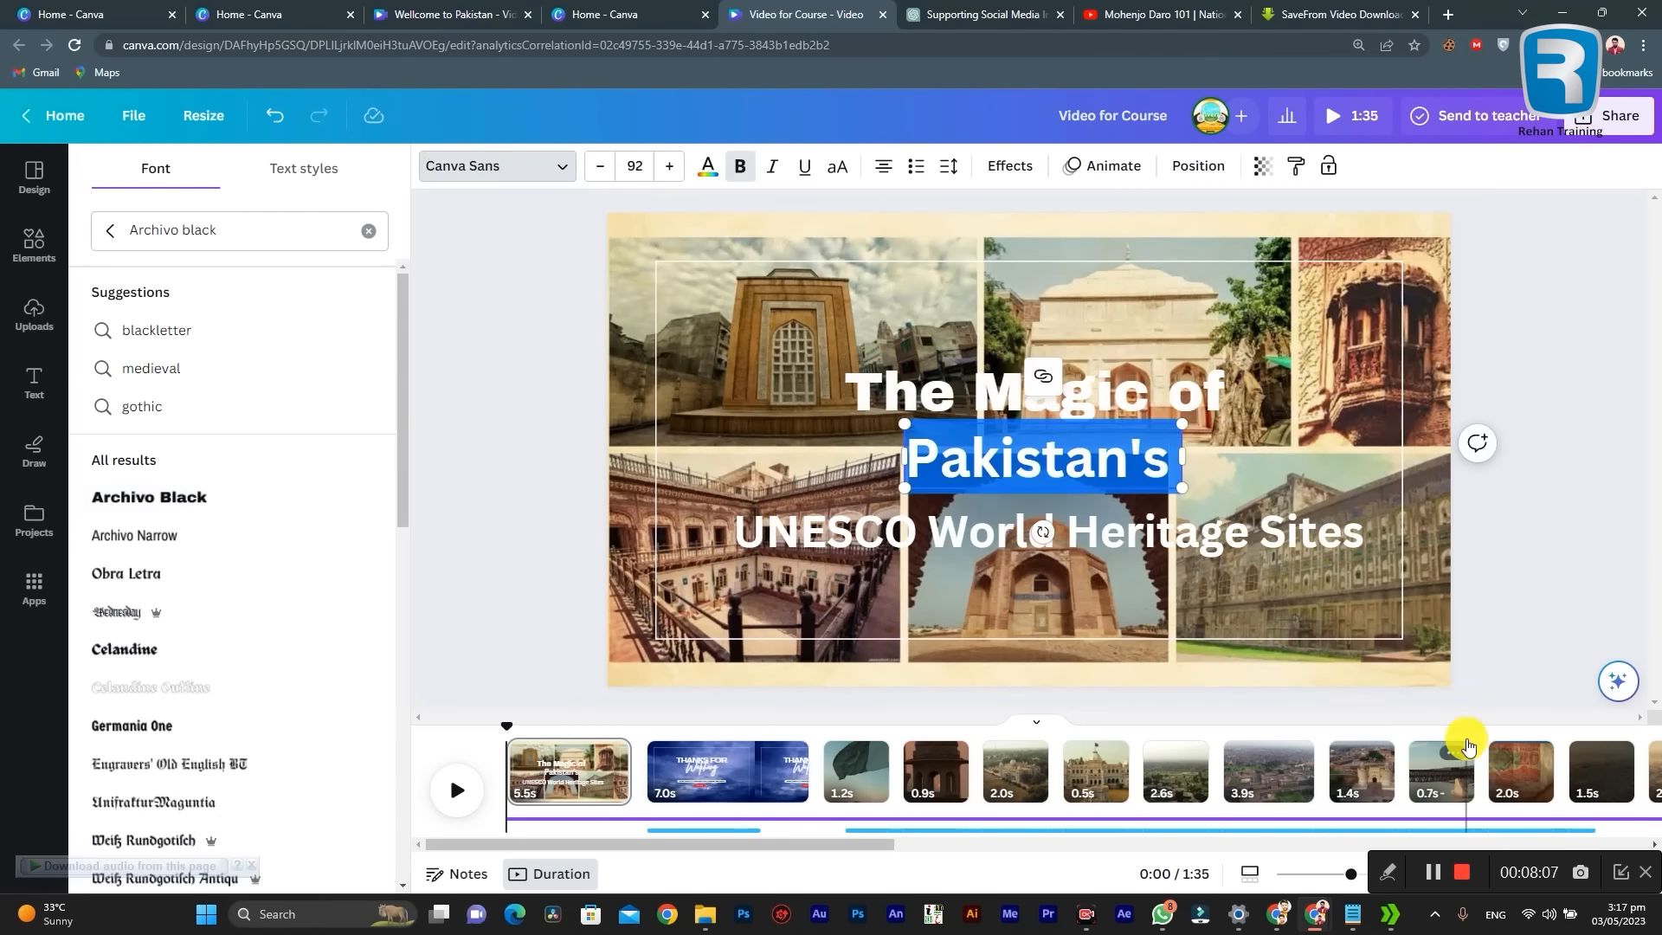
left_click(1353, 913)
left_click_drag(144, 480, 12, 466)
key("ctrl+c")
left_click(108, 492)
left_click(141, 482)
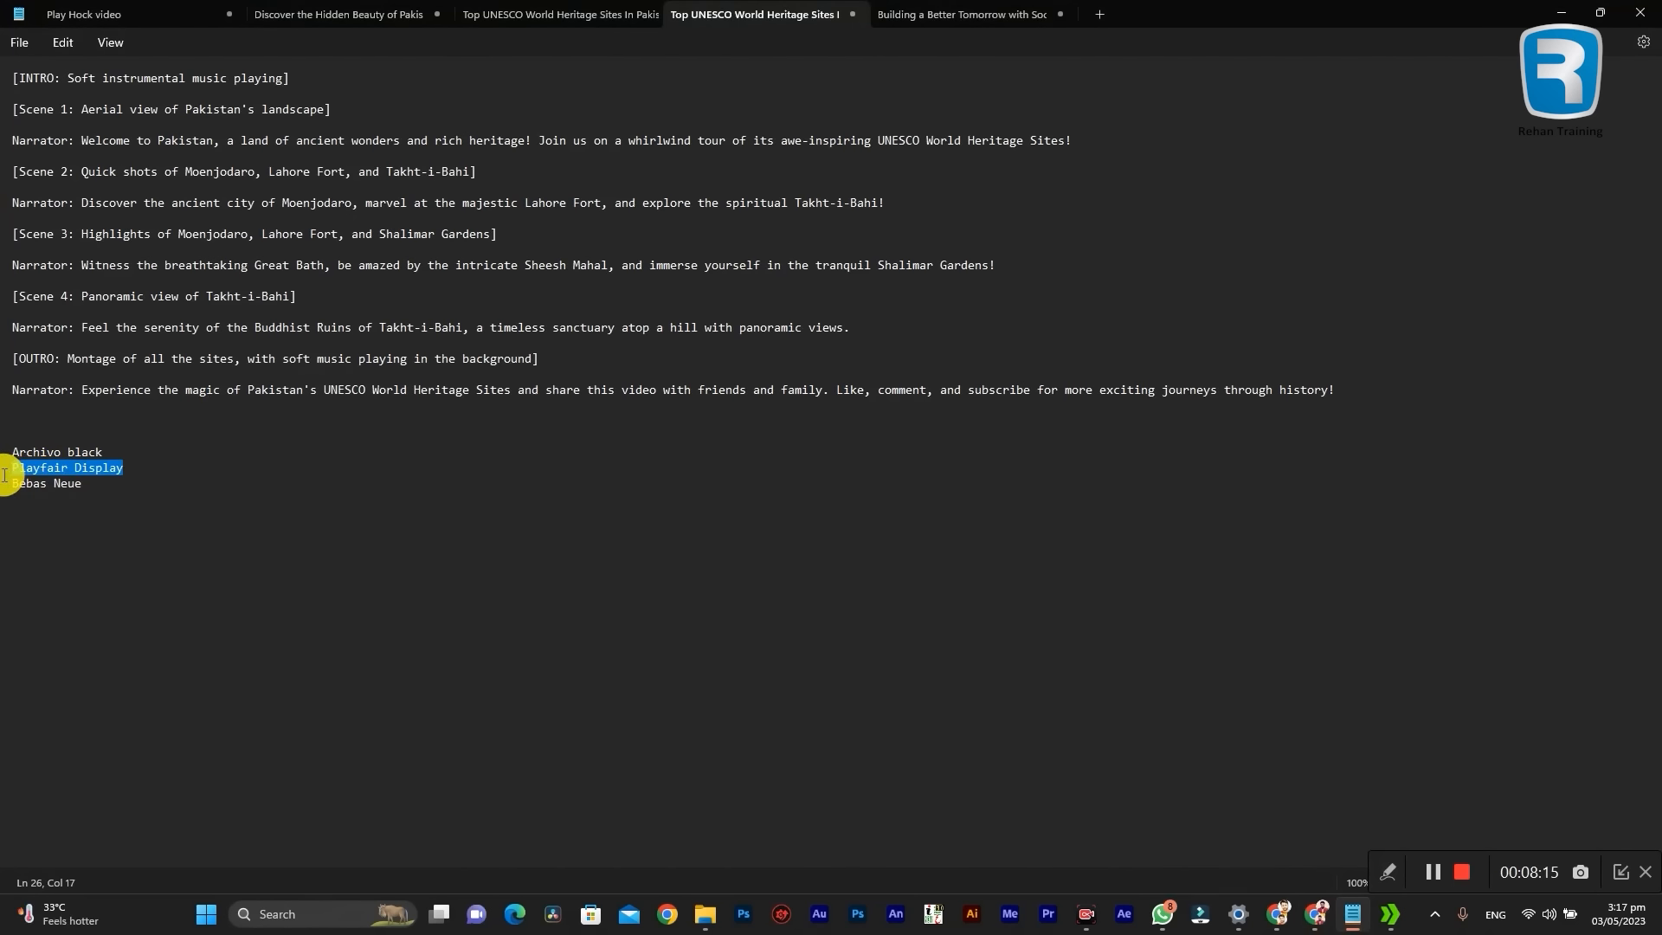
left_click(1573, 8)
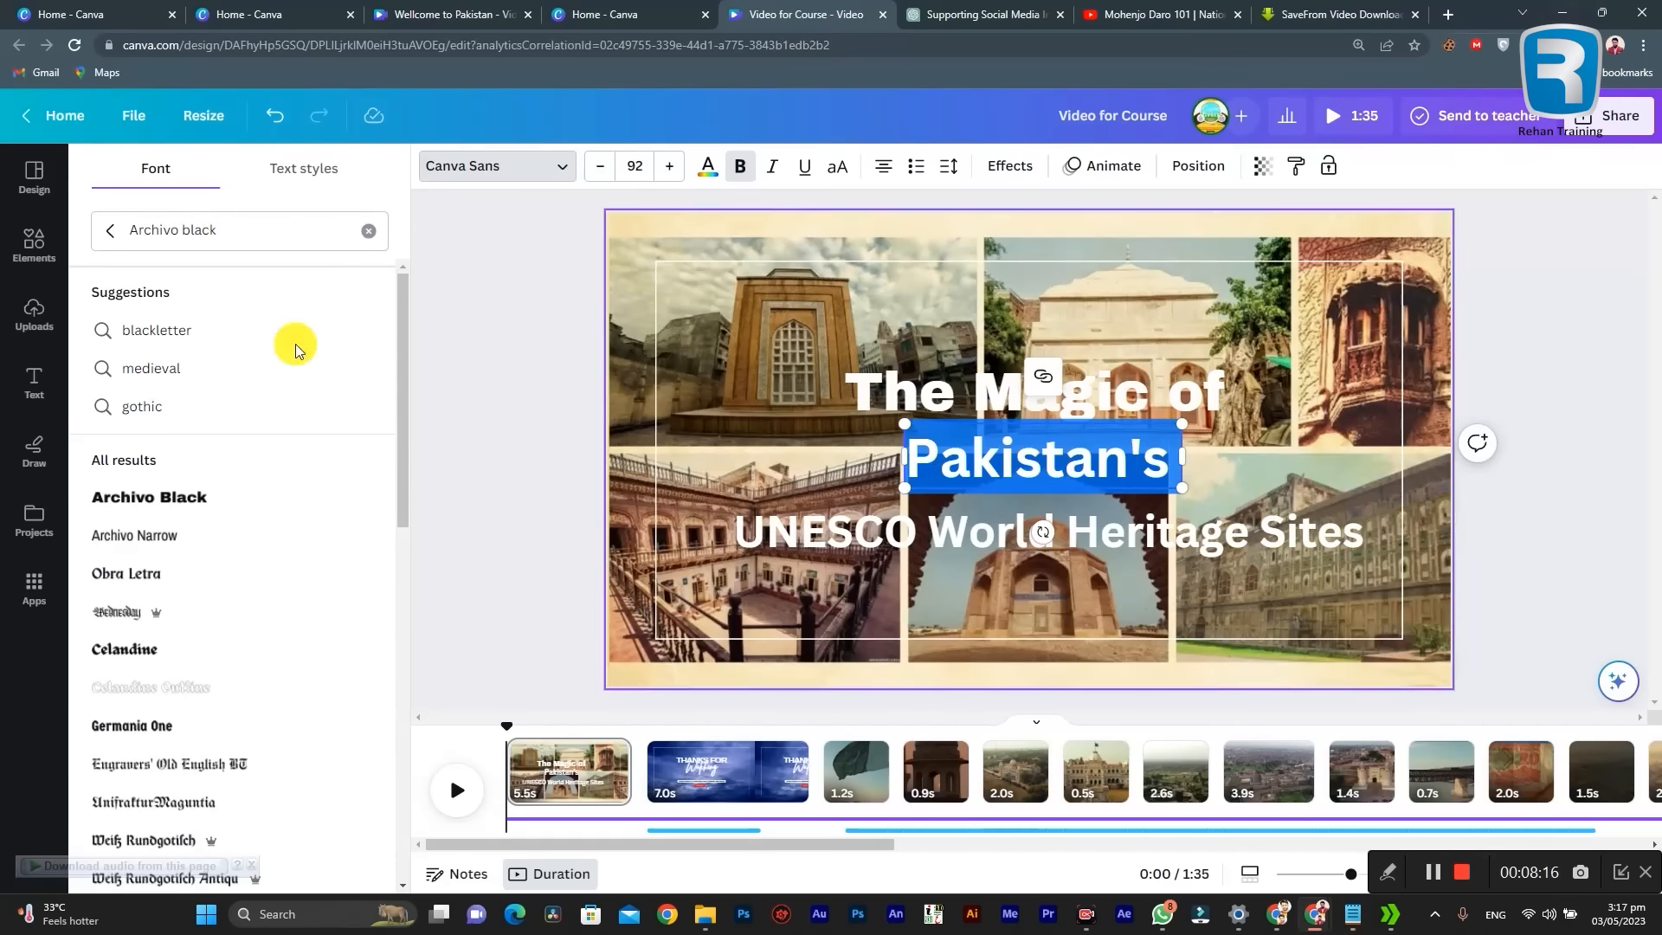
Step: Search the fonts for Playfair Display and set the "Pakistan's" heading to Playfair Display Black
triple_click(227, 231)
key("ctrl+v")
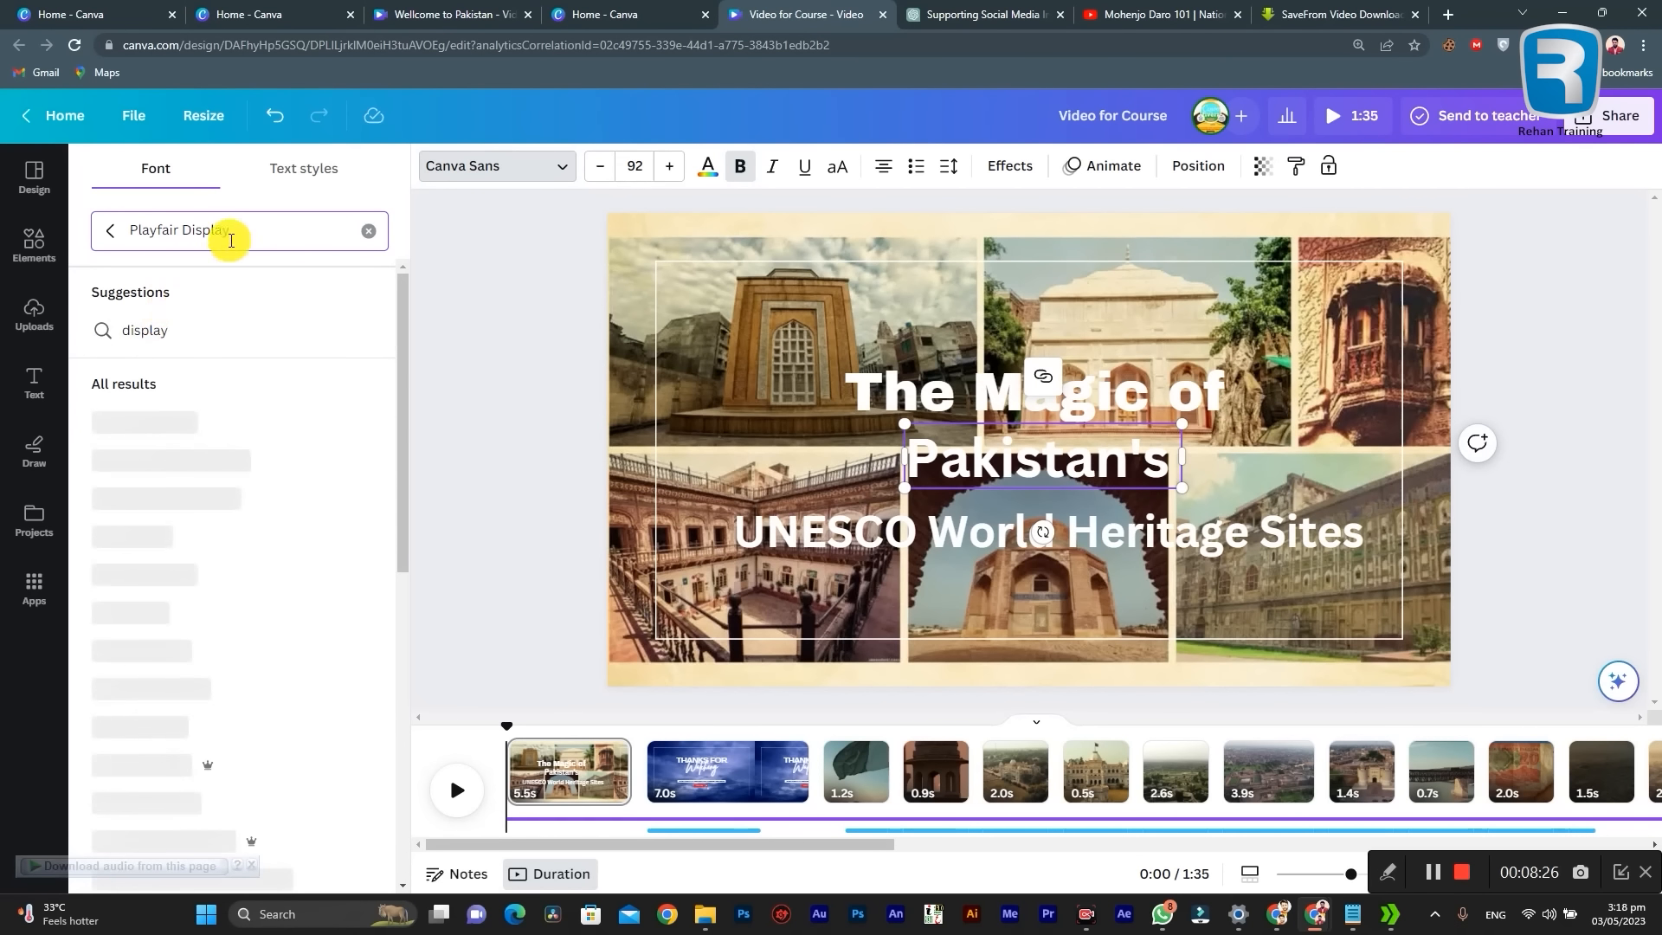
key("BackSpace")
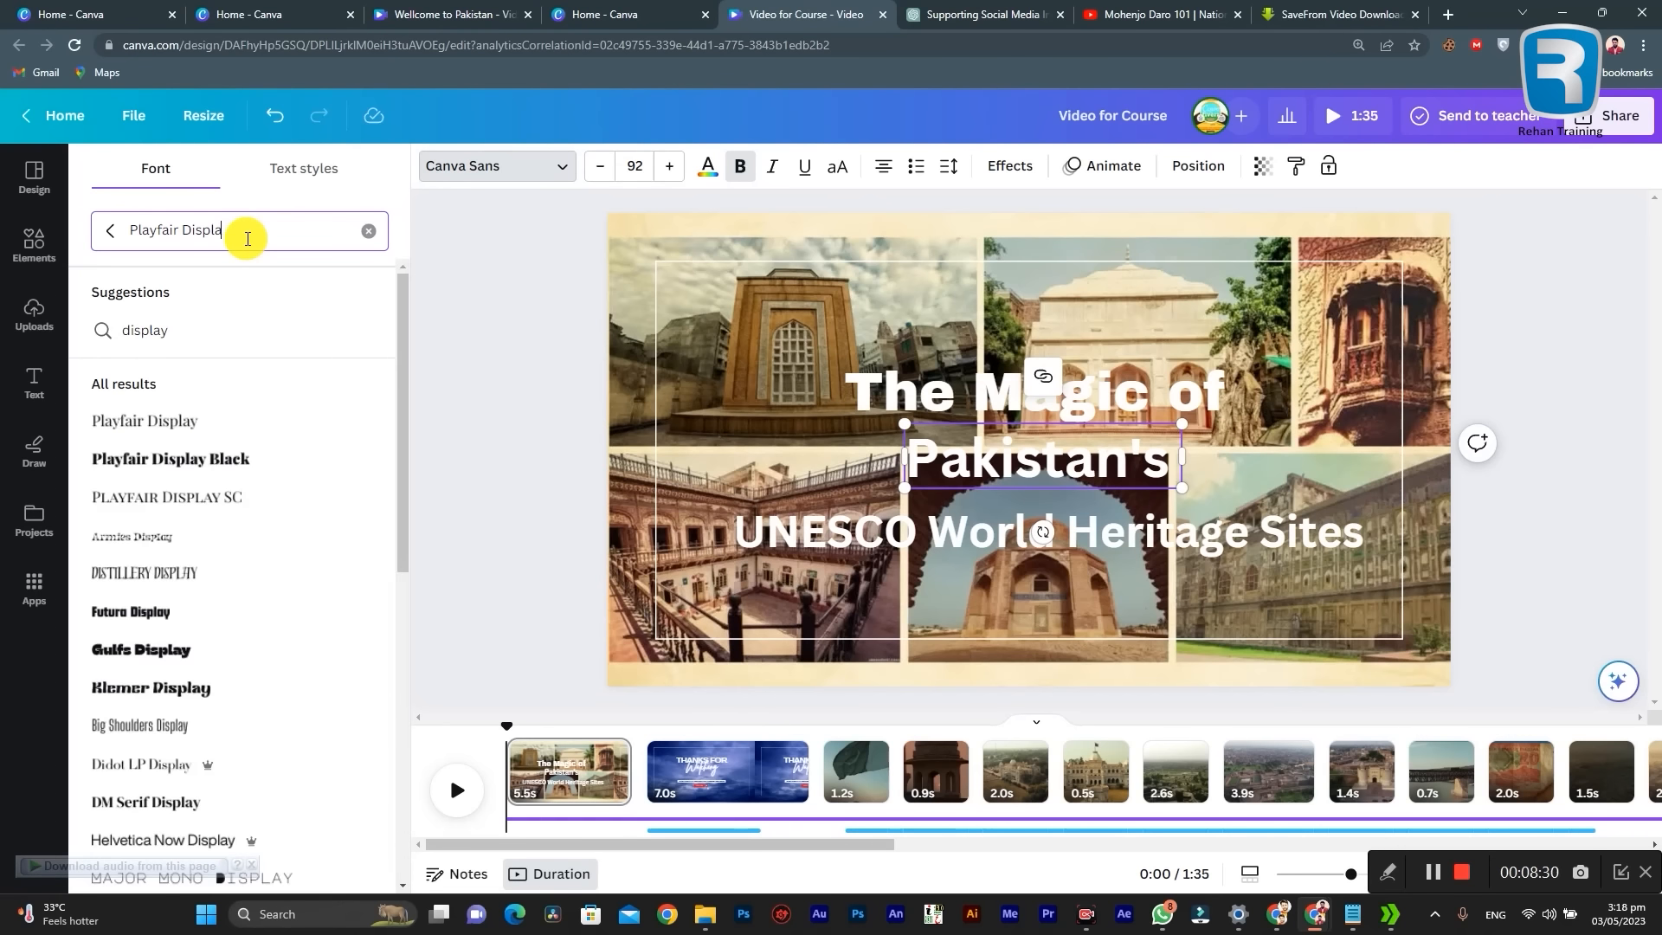
left_click(229, 467)
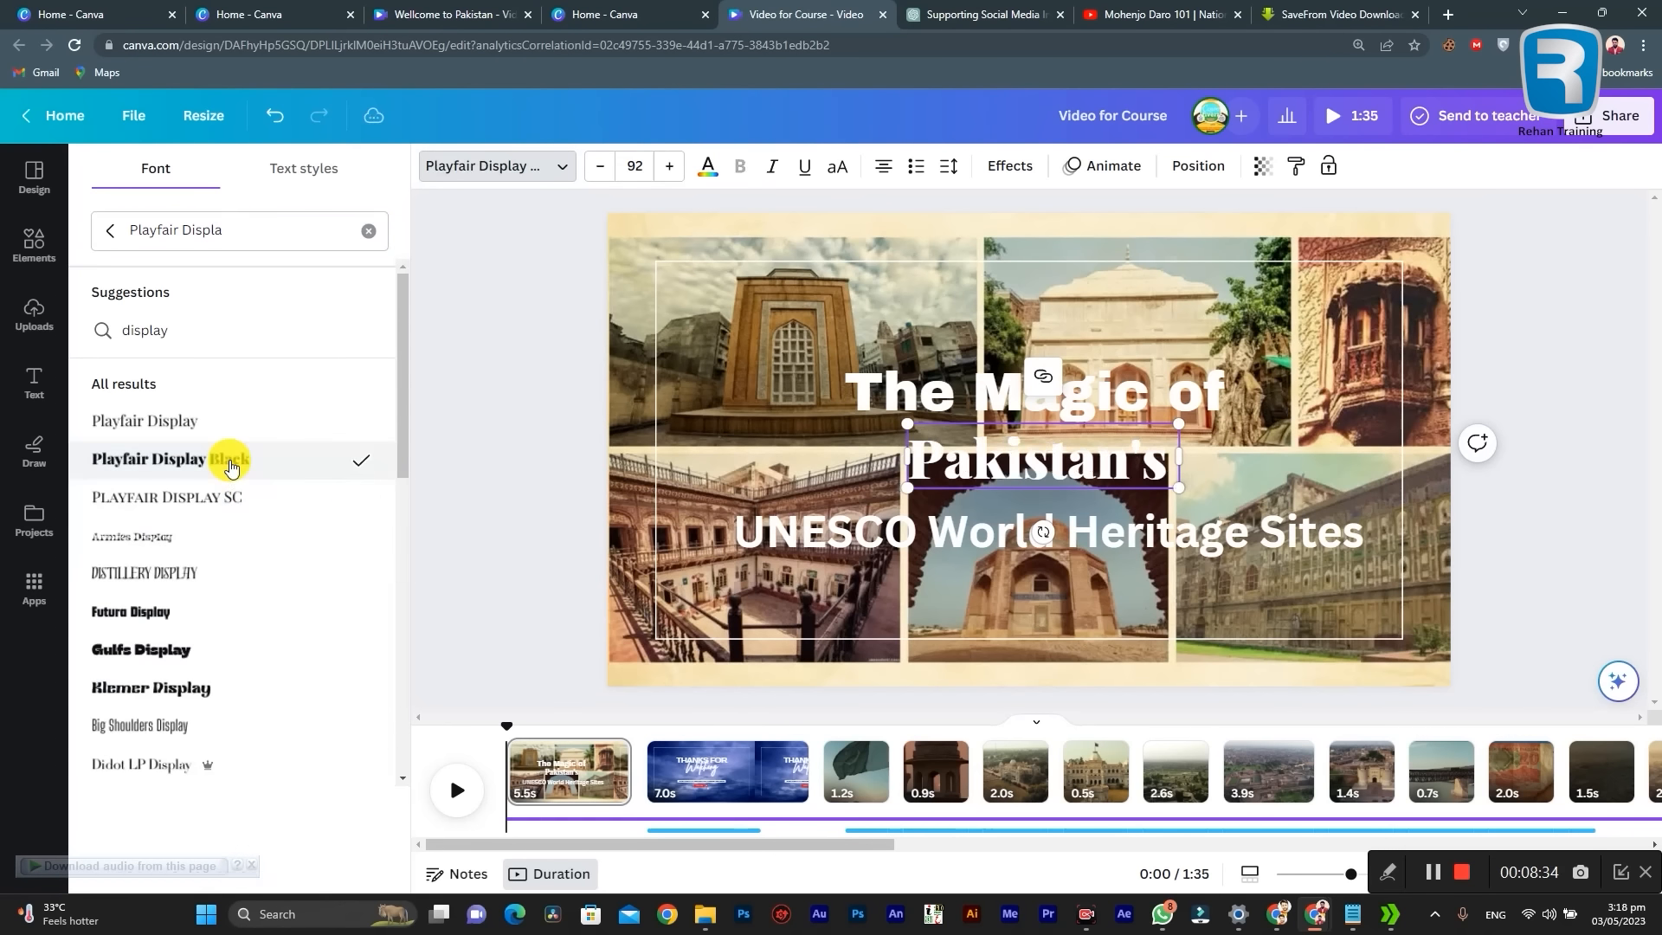
Step: Search the fonts for "beb" and set the "UNESCO World Heritage Sites" heading to Bebas Neue
left_click(916, 527)
left_click(915, 527)
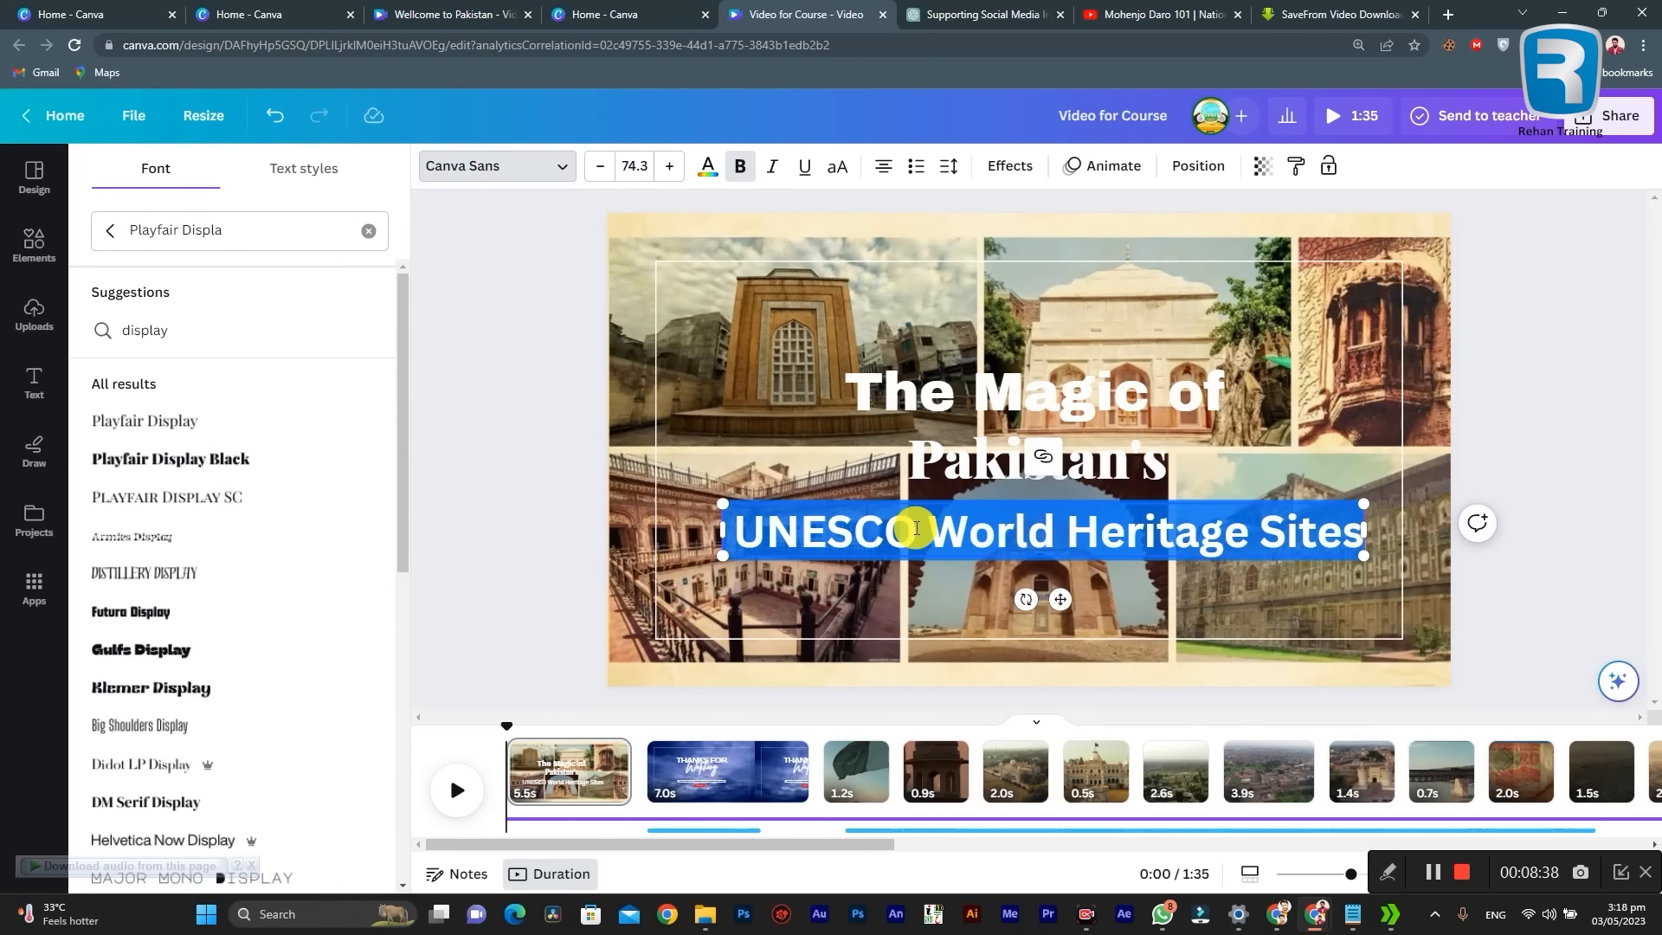
triple_click(301, 236)
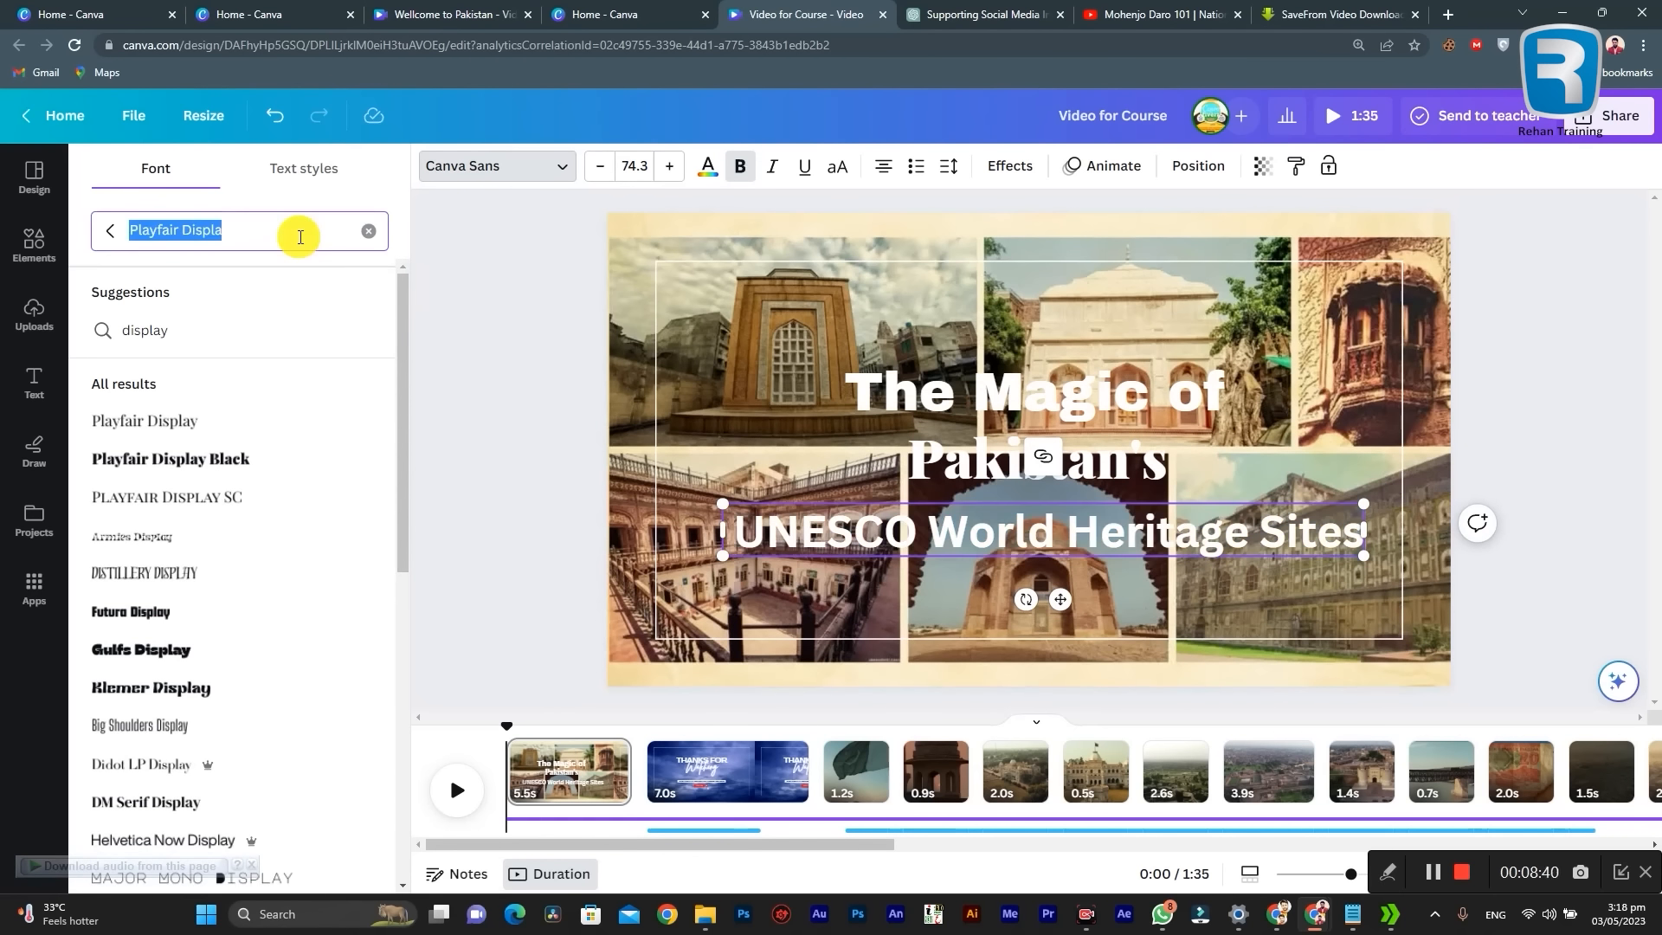
type("beb")
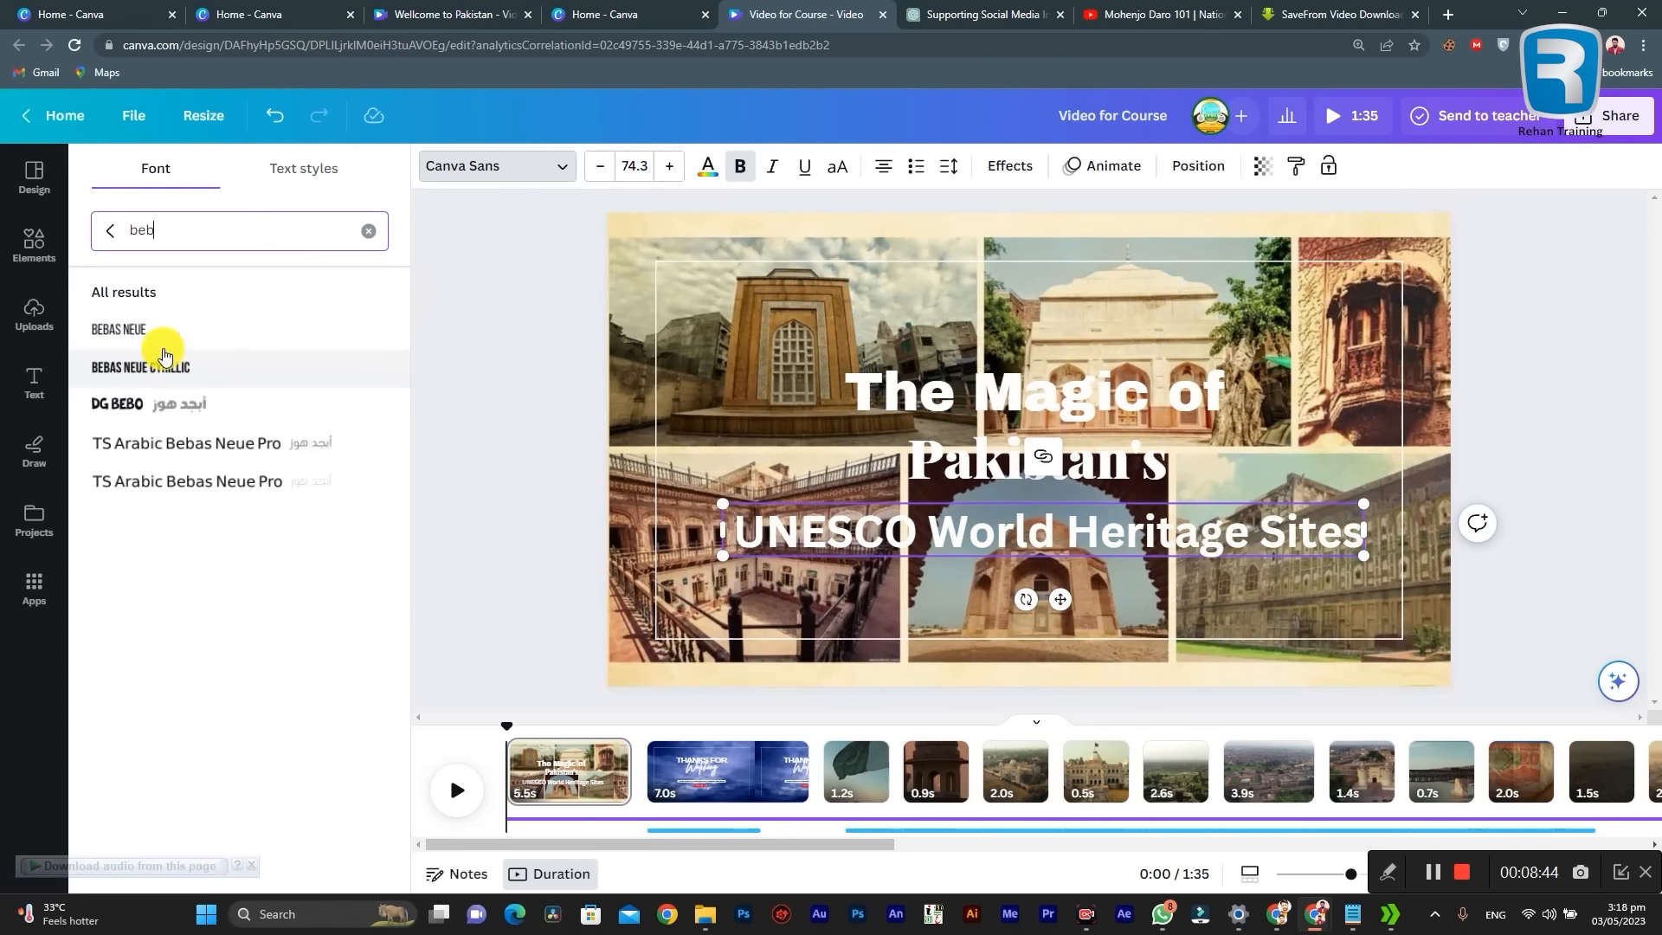
left_click(165, 335)
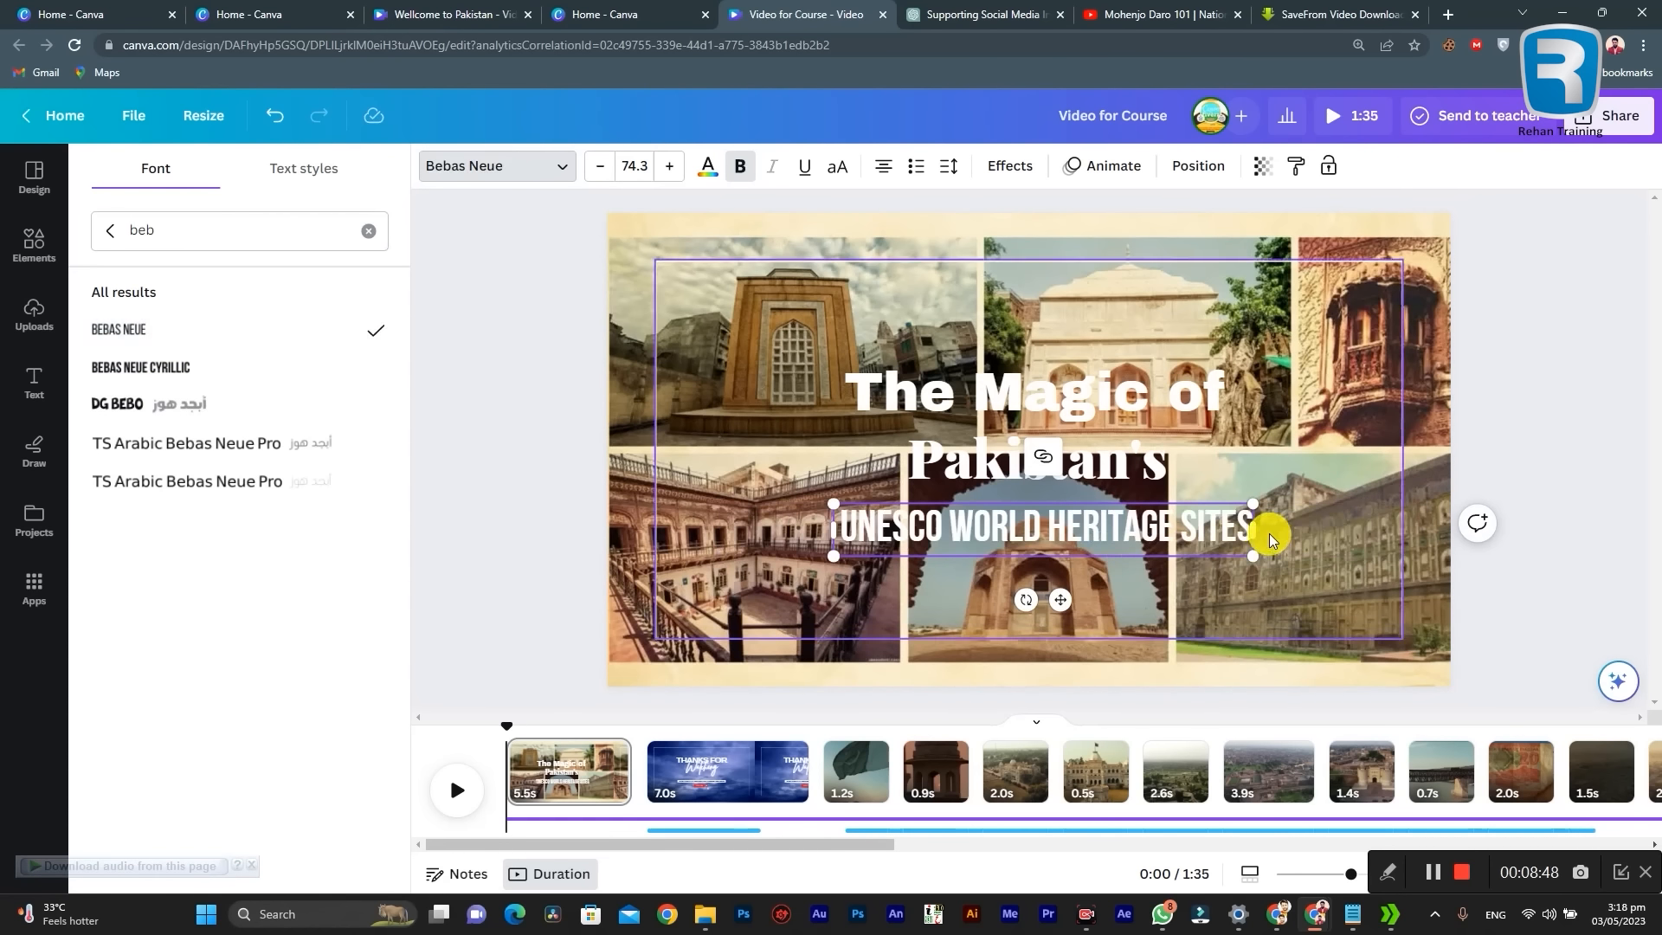
Step: Enlarge the "UNESCO World Heritage Sites" heading to size 85.3 and widen its text box to fit one line
mouse_move(1254, 528)
left_mouse_down()
mouse_move(1346, 528)
mouse_move(1256, 531)
mouse_move(1283, 530)
left_mouse_up()
triple_click(1115, 525)
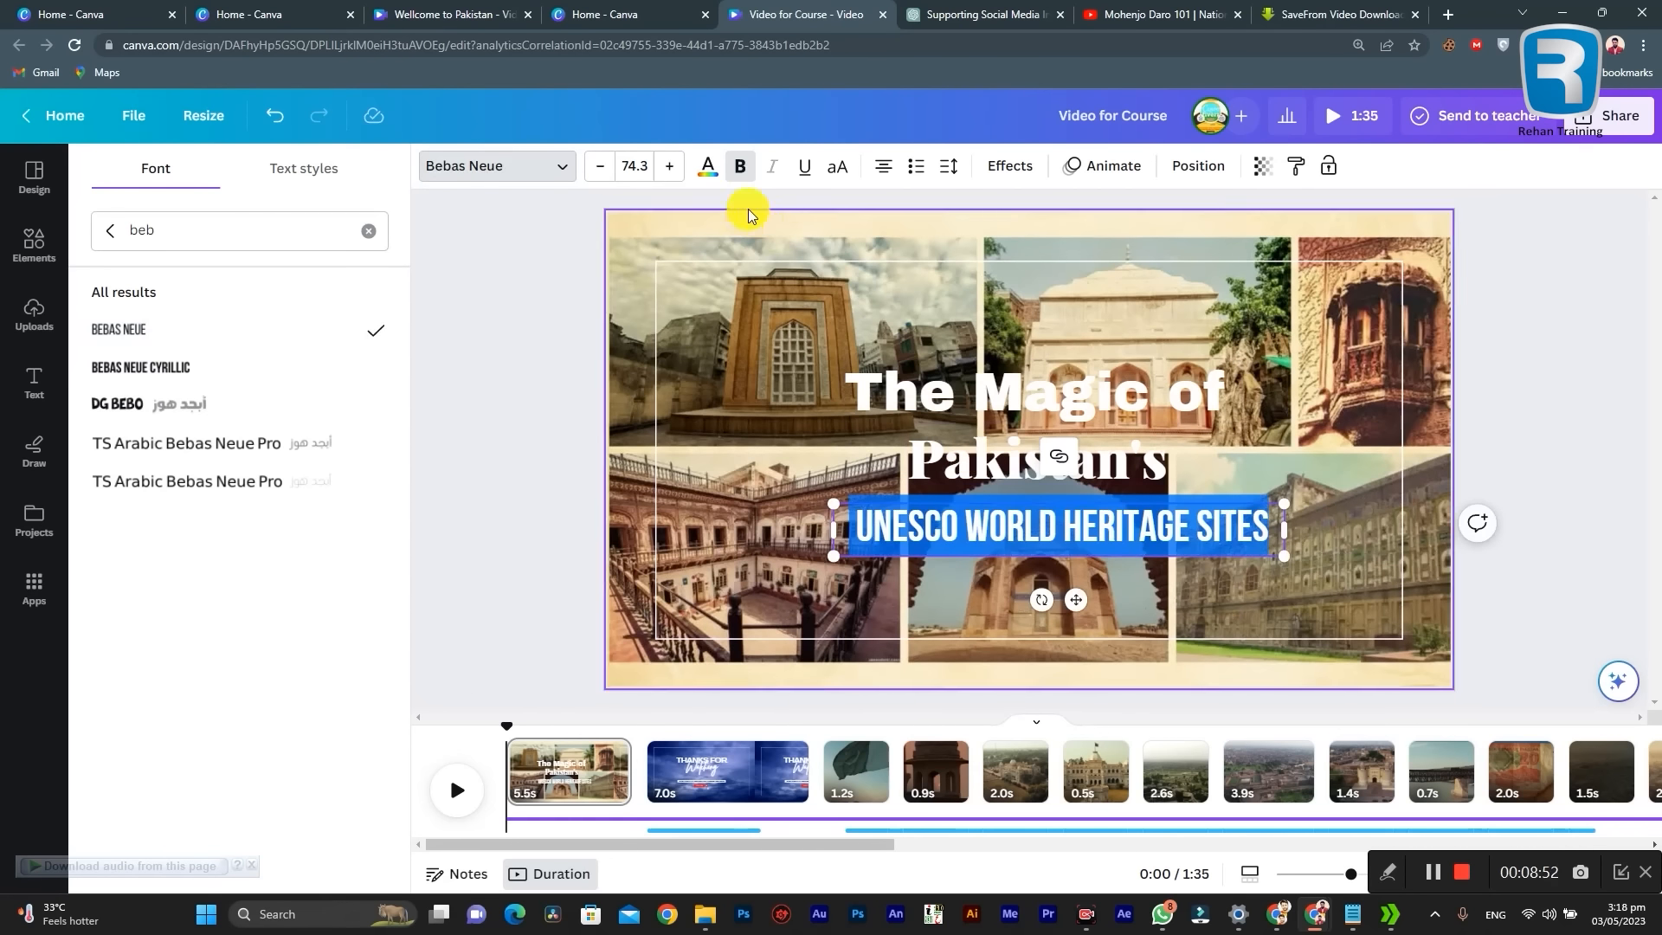
left_click(669, 166)
left_click(669, 166)
left_click(669, 166)
left_click(669, 166)
left_click(669, 167)
left_click(669, 167)
left_click(669, 167)
left_click(669, 166)
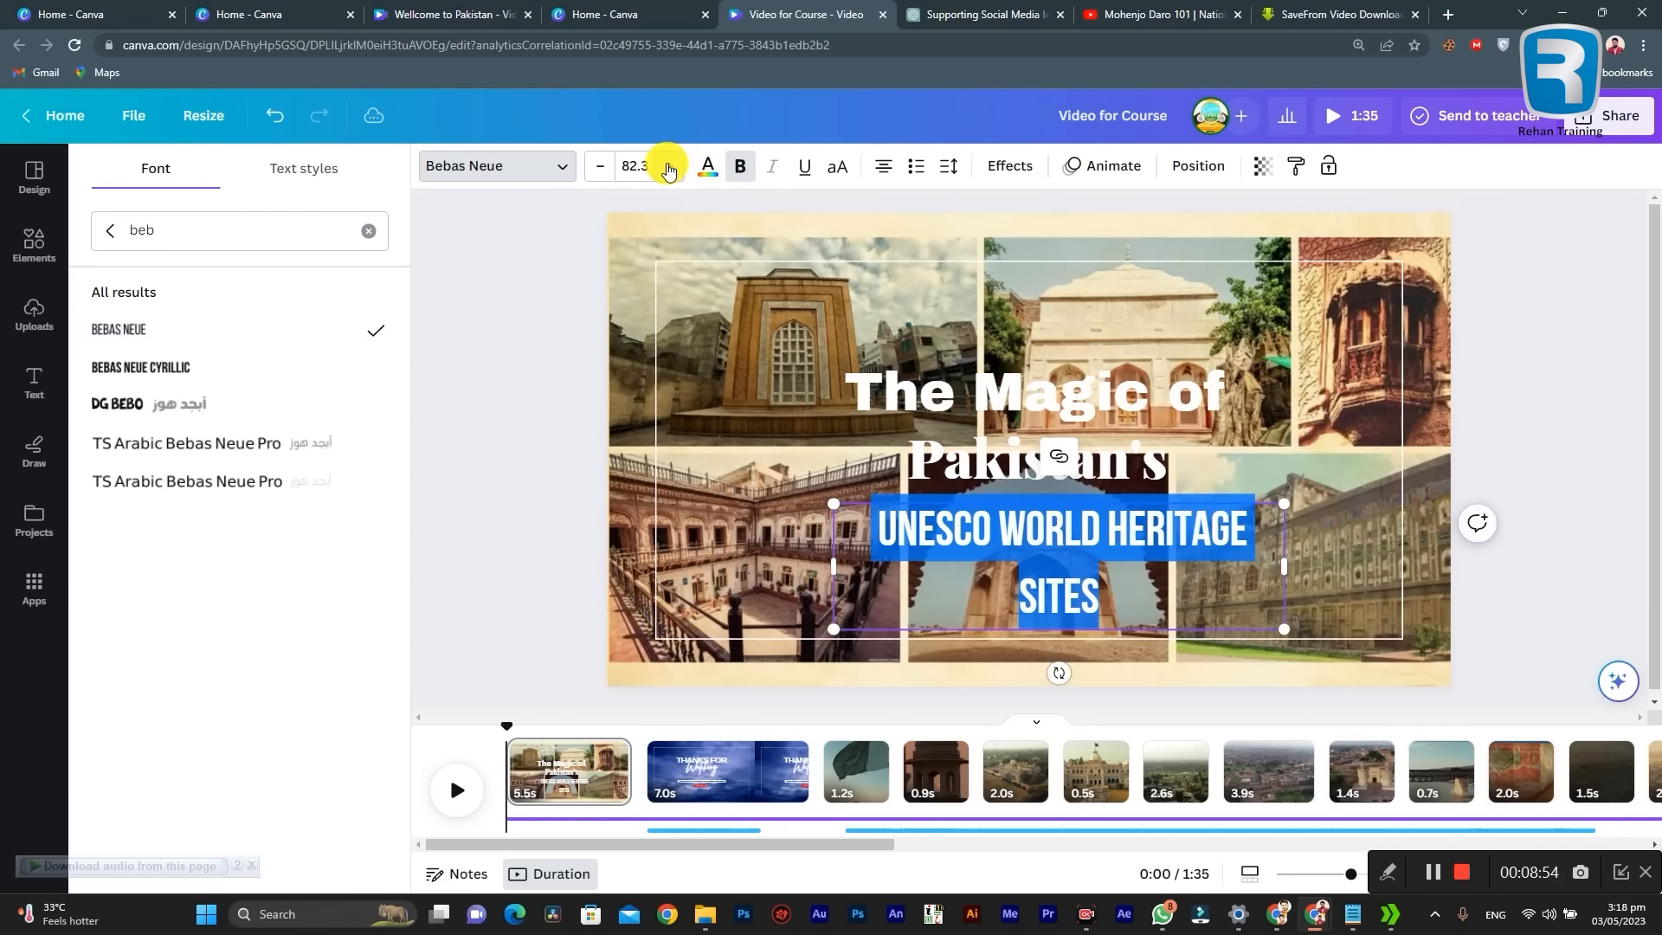
left_click(669, 166)
left_click(669, 166)
left_click(669, 166)
key("Escape")
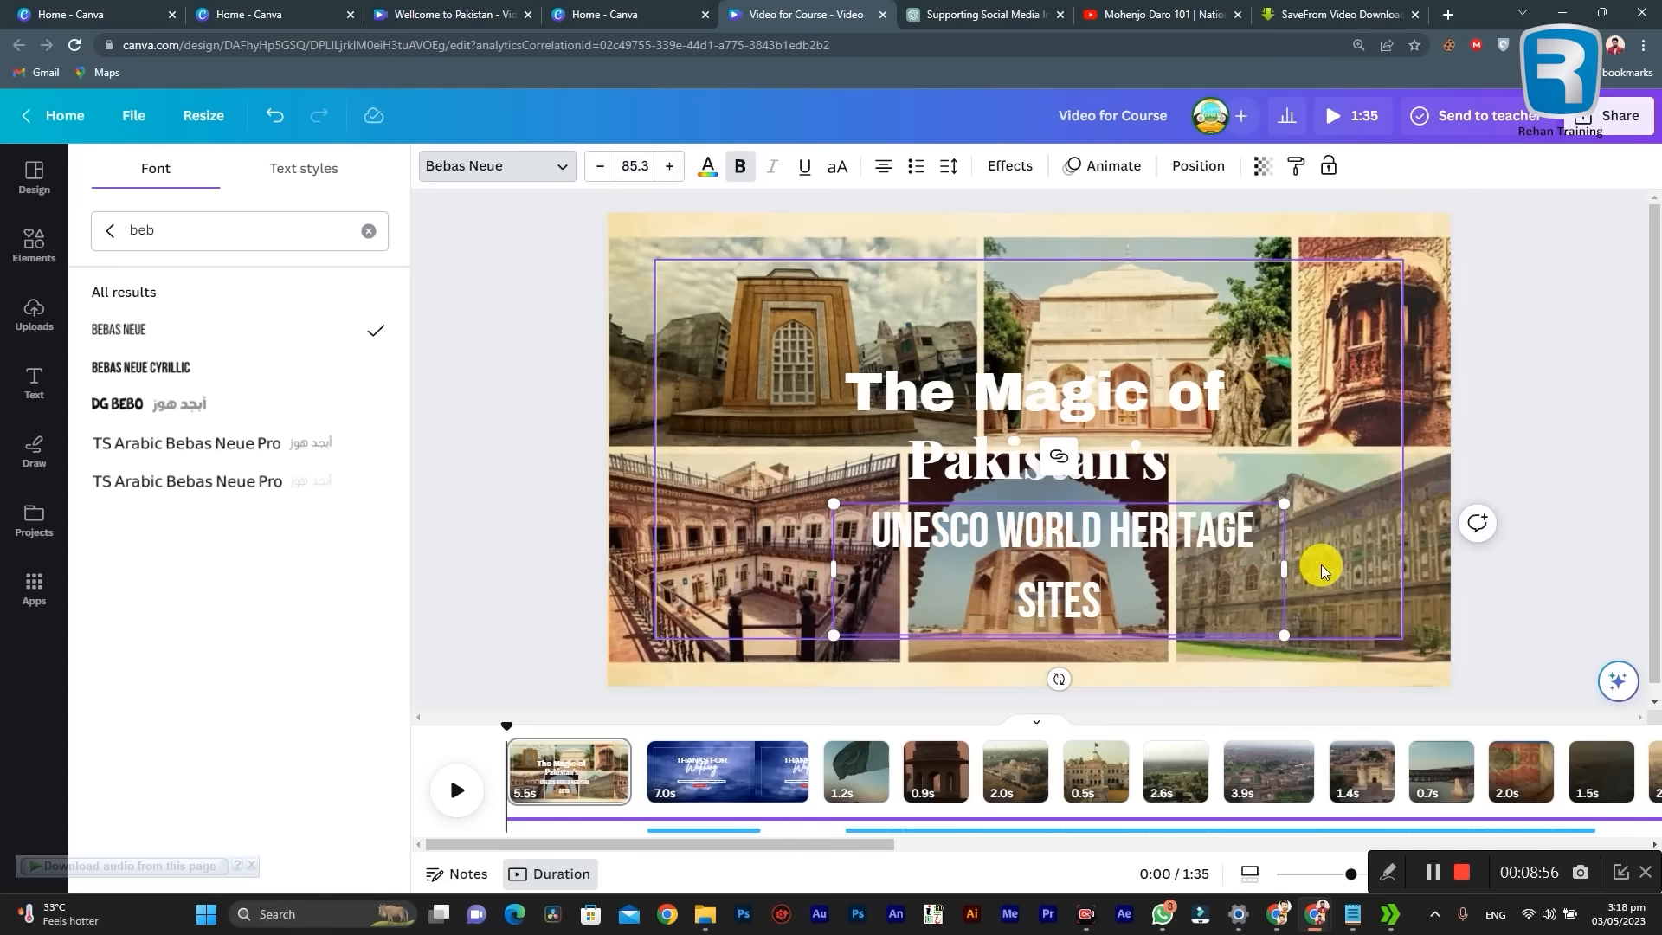
left_click_drag(1283, 568, 1339, 564)
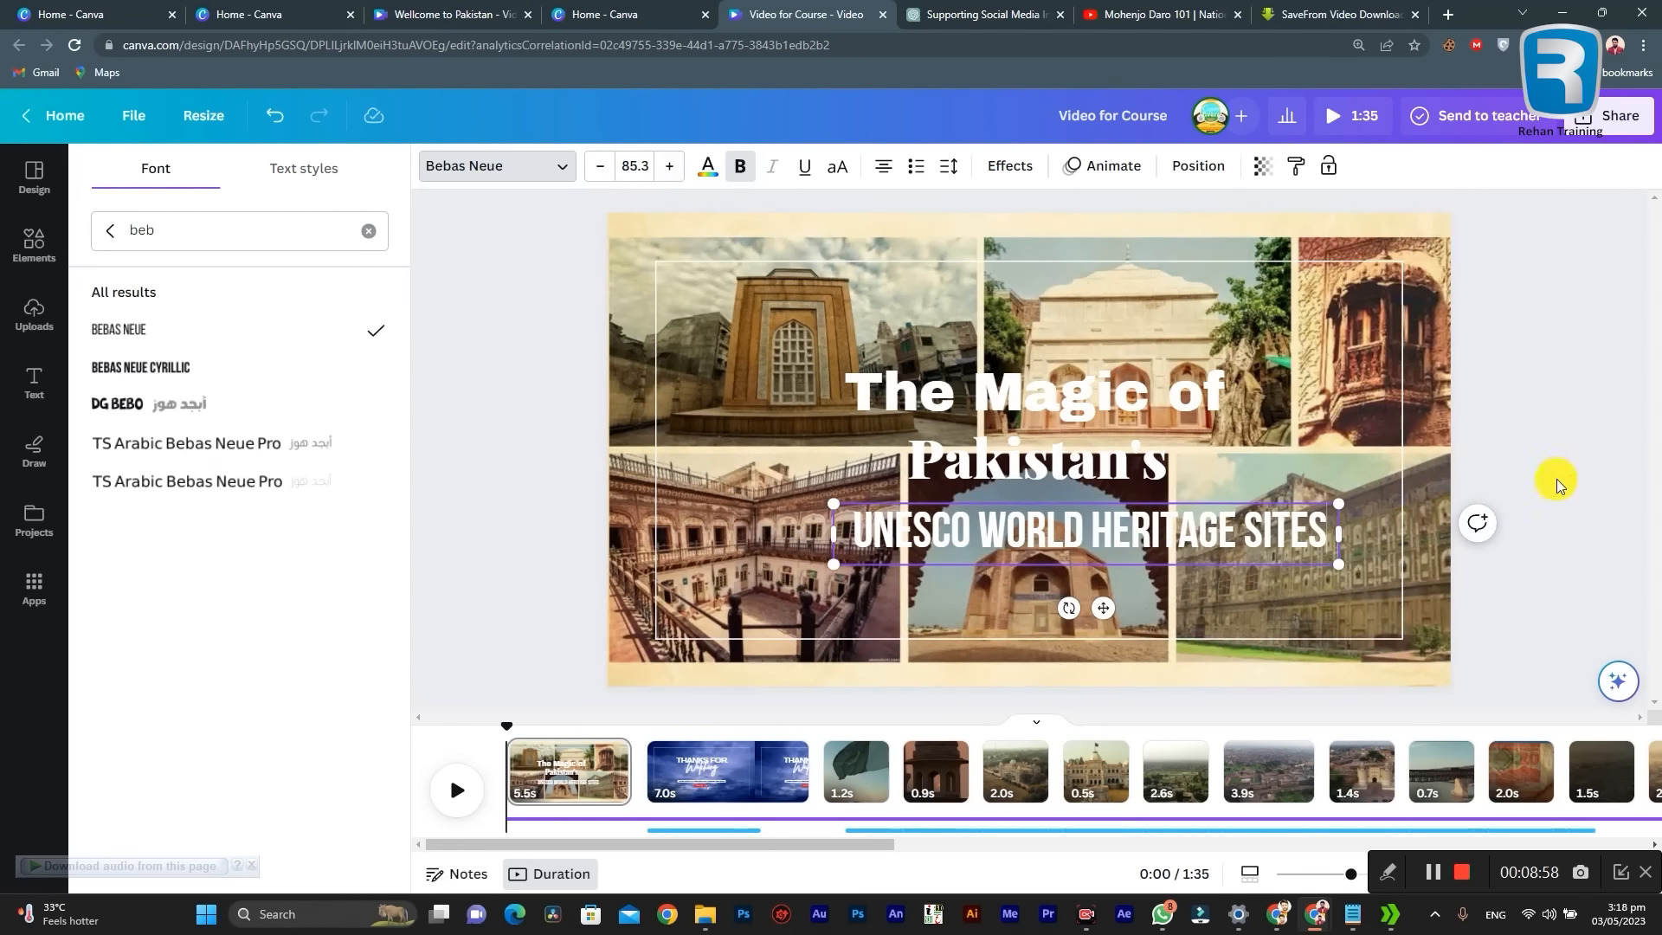
Step: Move the "UNESCO World Heritage Sites" heading so it sits centred directly beneath "Pakistan's"
left_click(1555, 484)
left_click(1502, 407)
left_click_drag(1182, 531, 1152, 528)
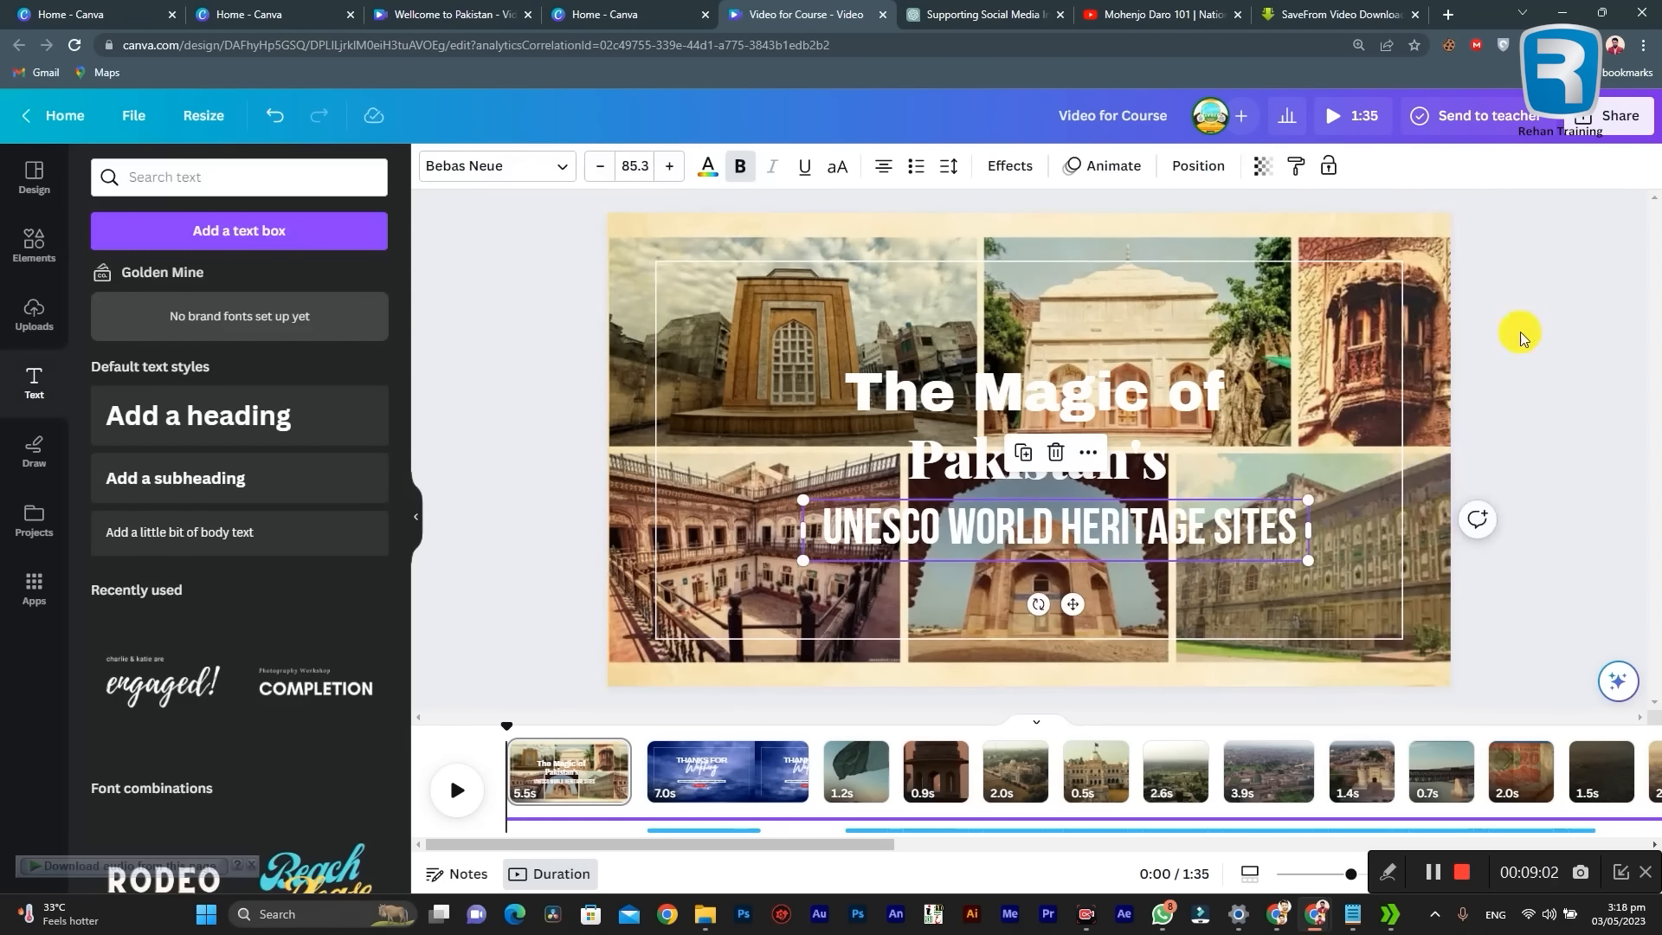
left_click(1547, 319)
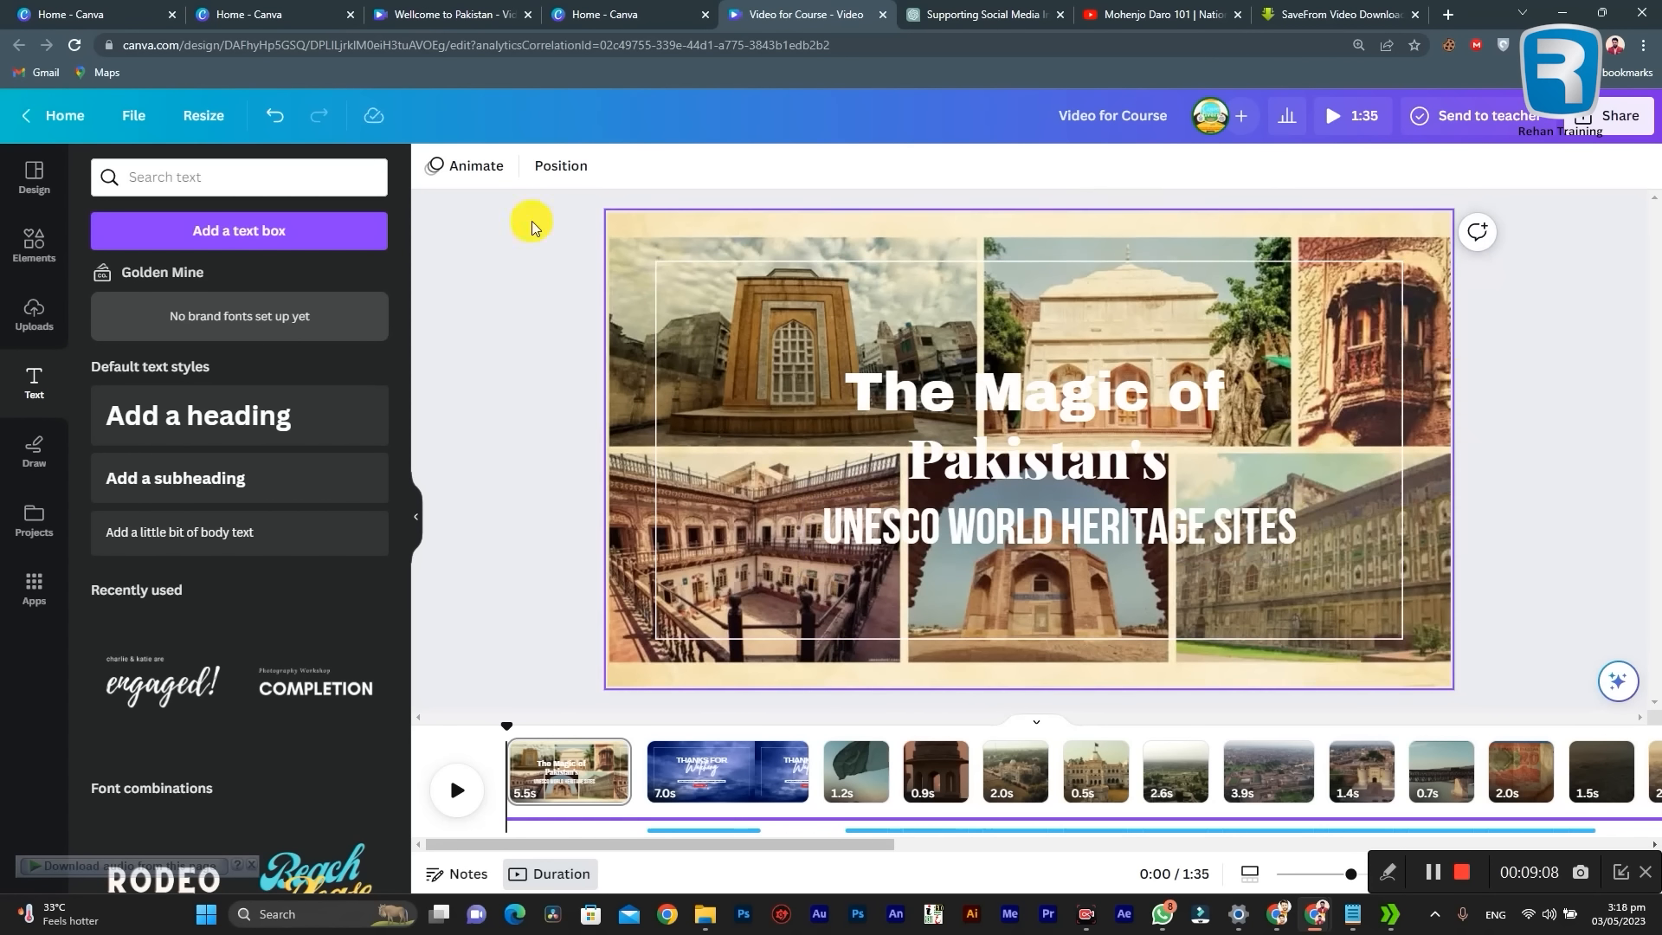
Step: Search the elements for "Transparent gradient" and browse all matching graphics for a black one
left_click(35, 242)
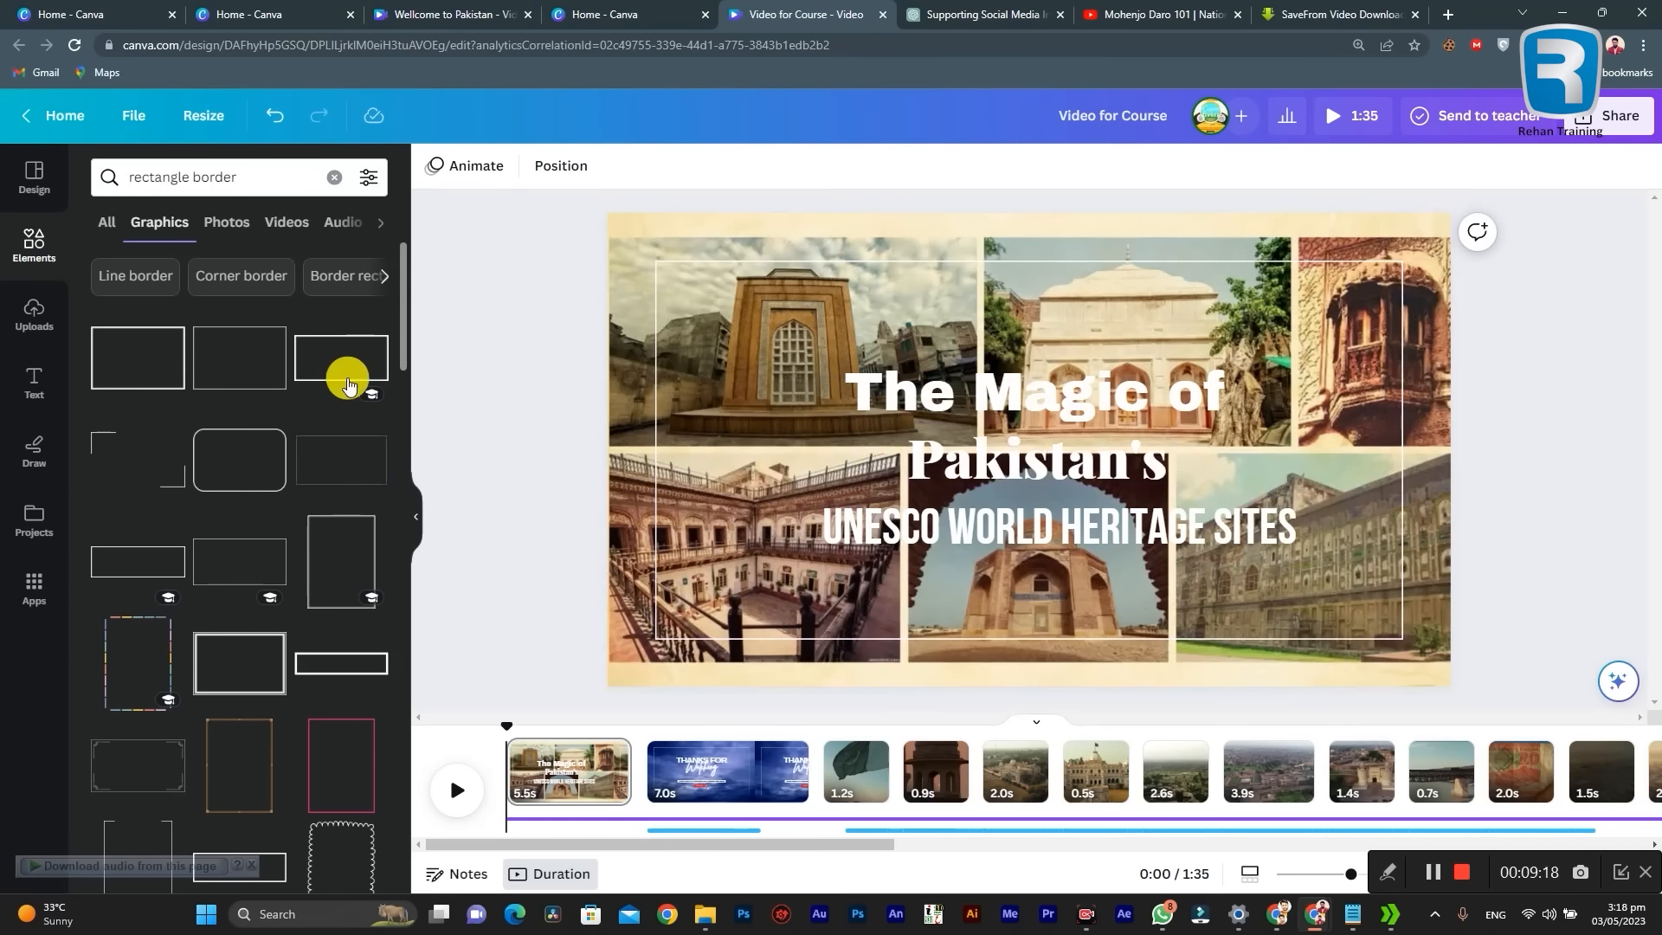
left_click(35, 246)
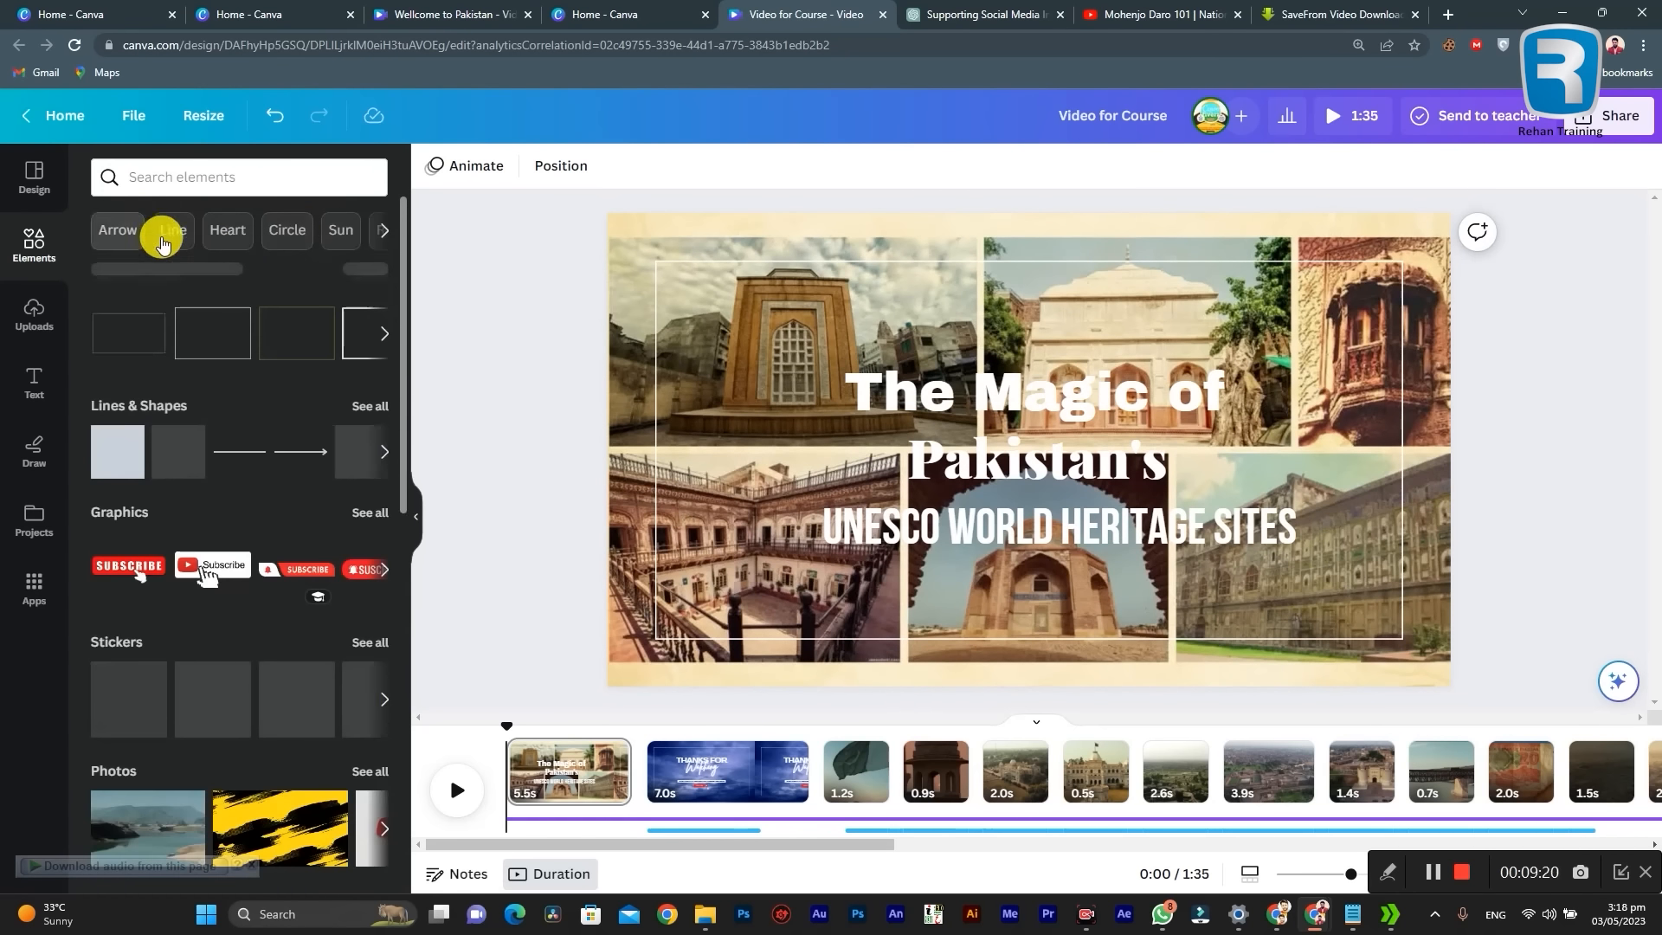
left_click(181, 180)
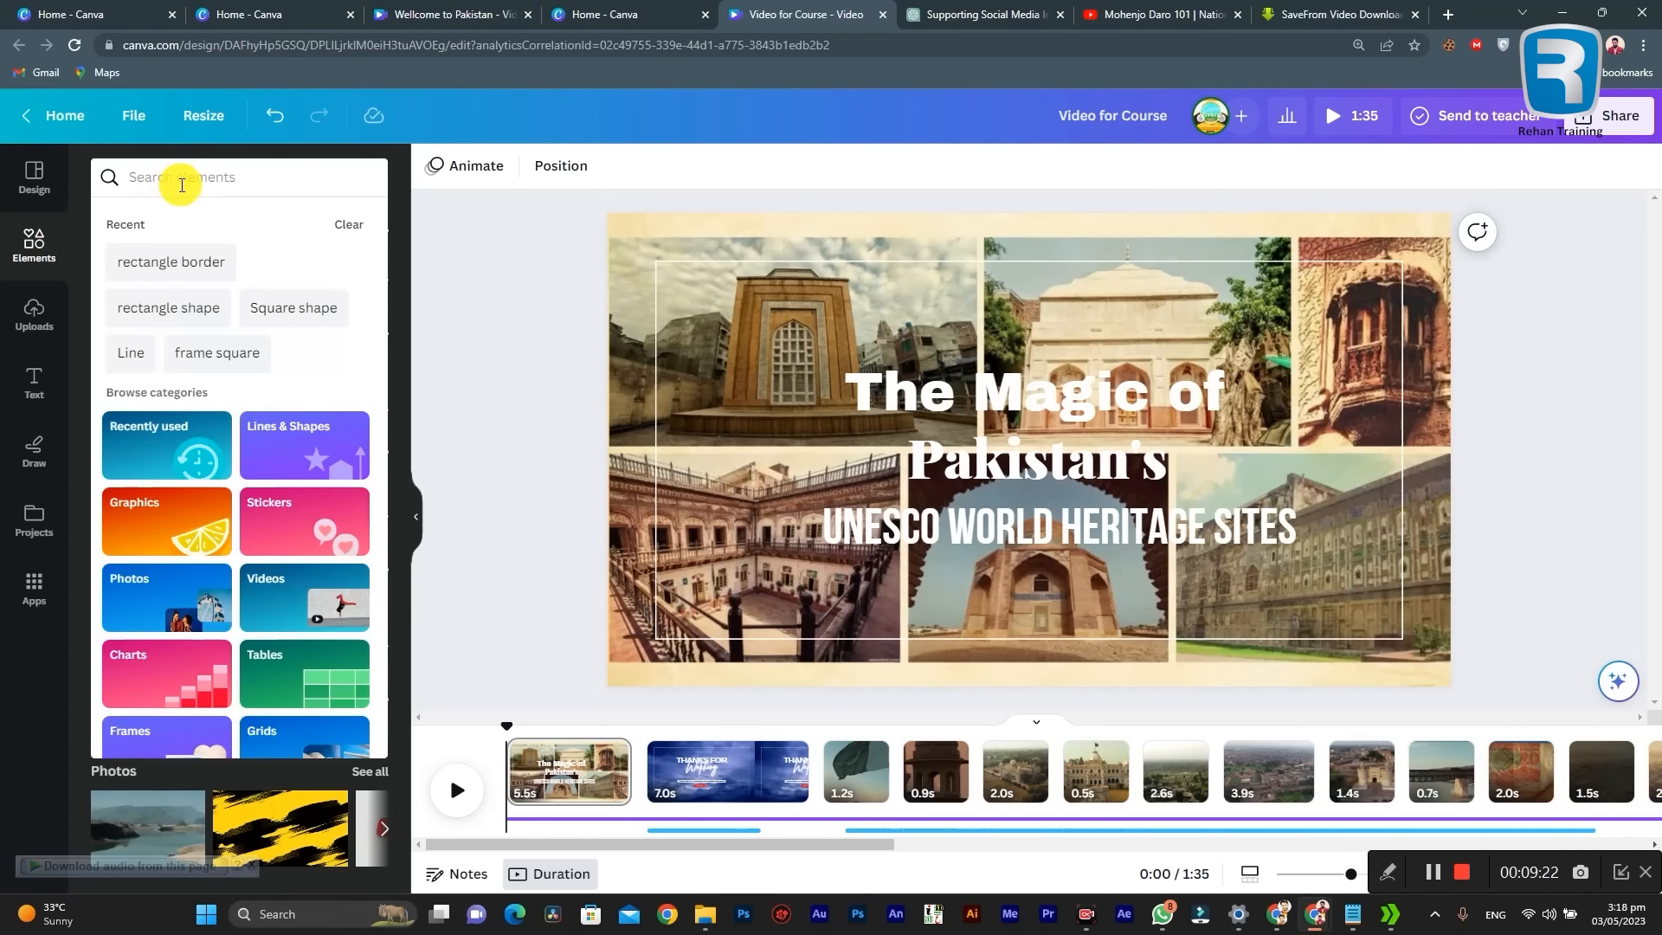
type("gra")
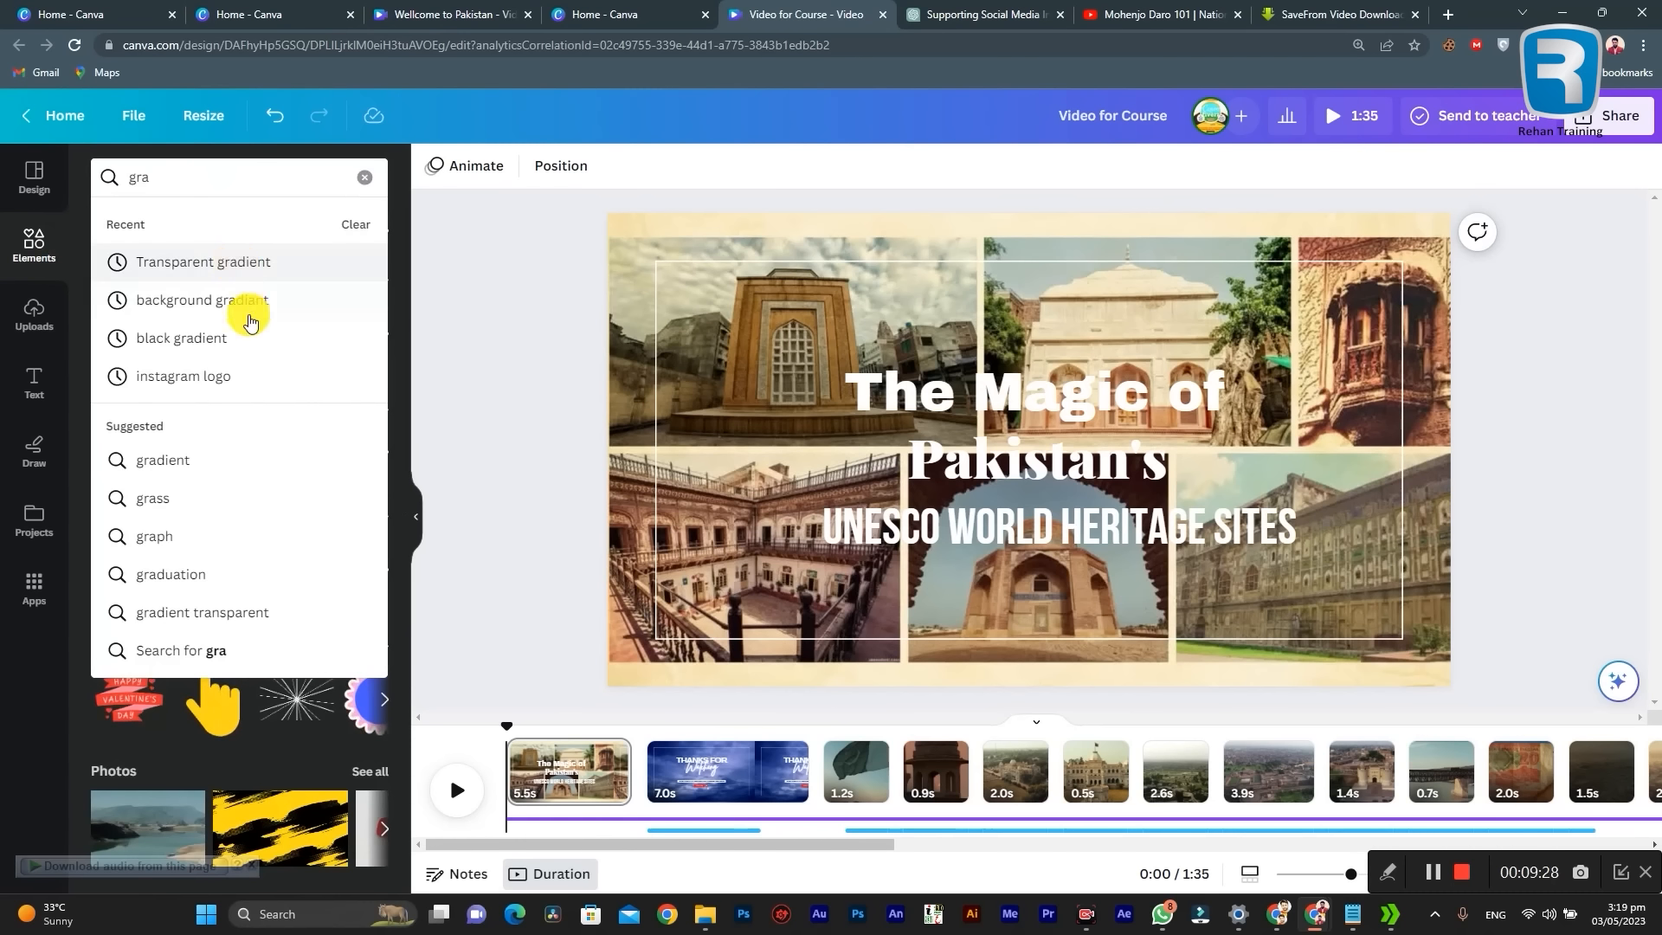
left_click(256, 270)
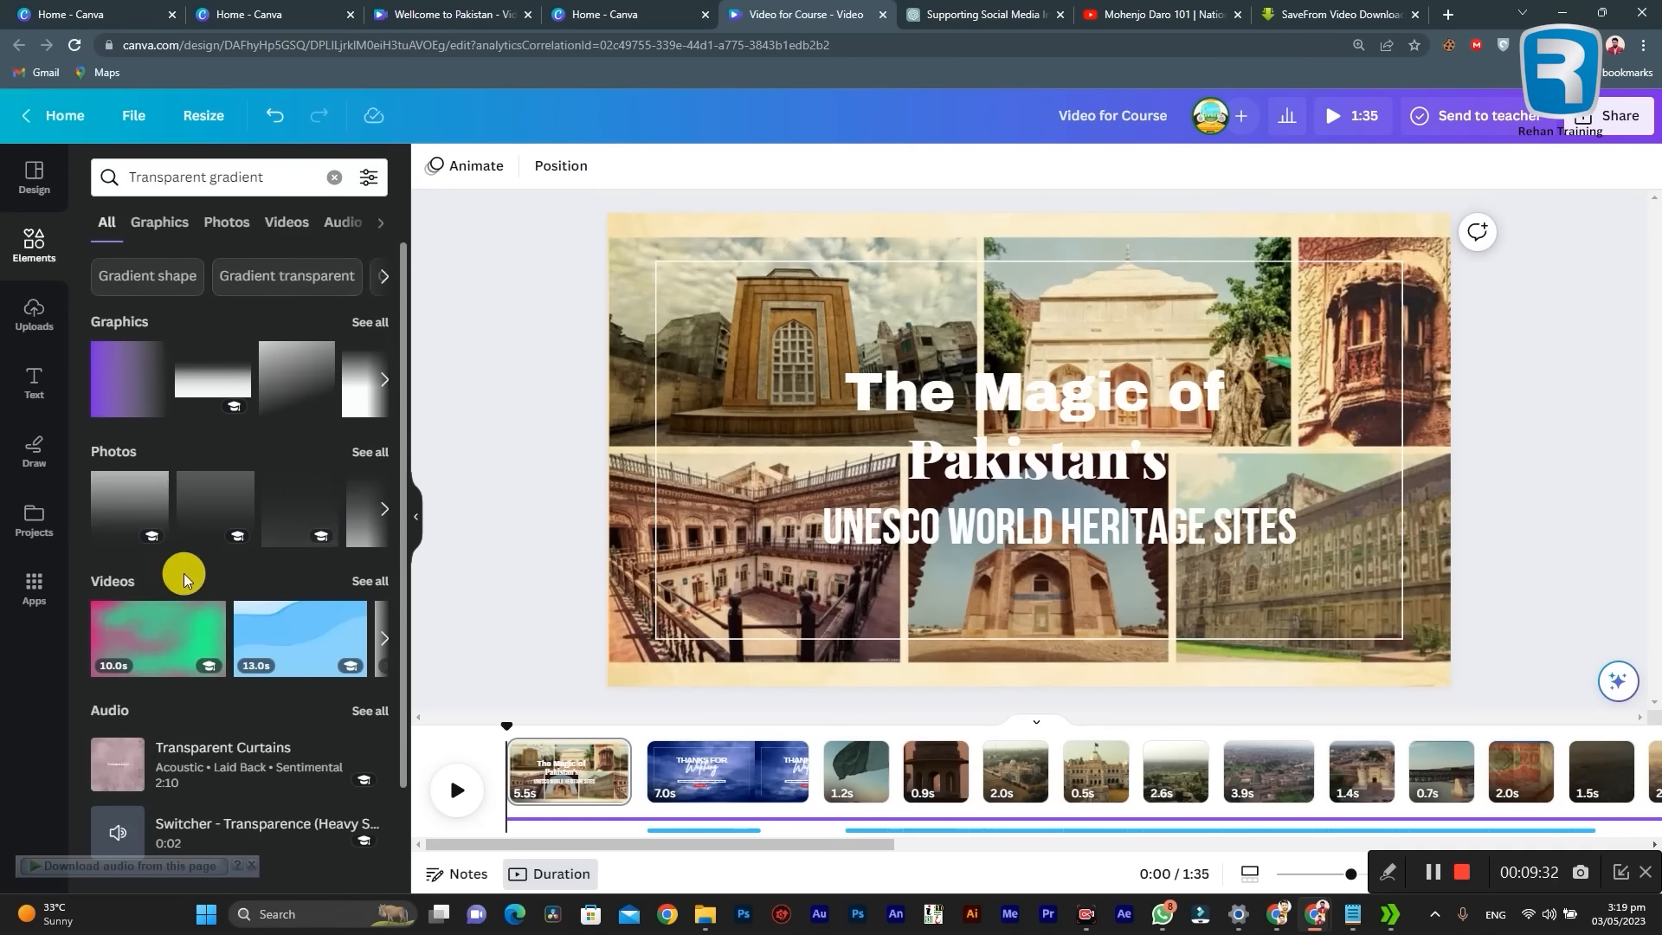
left_click(382, 325)
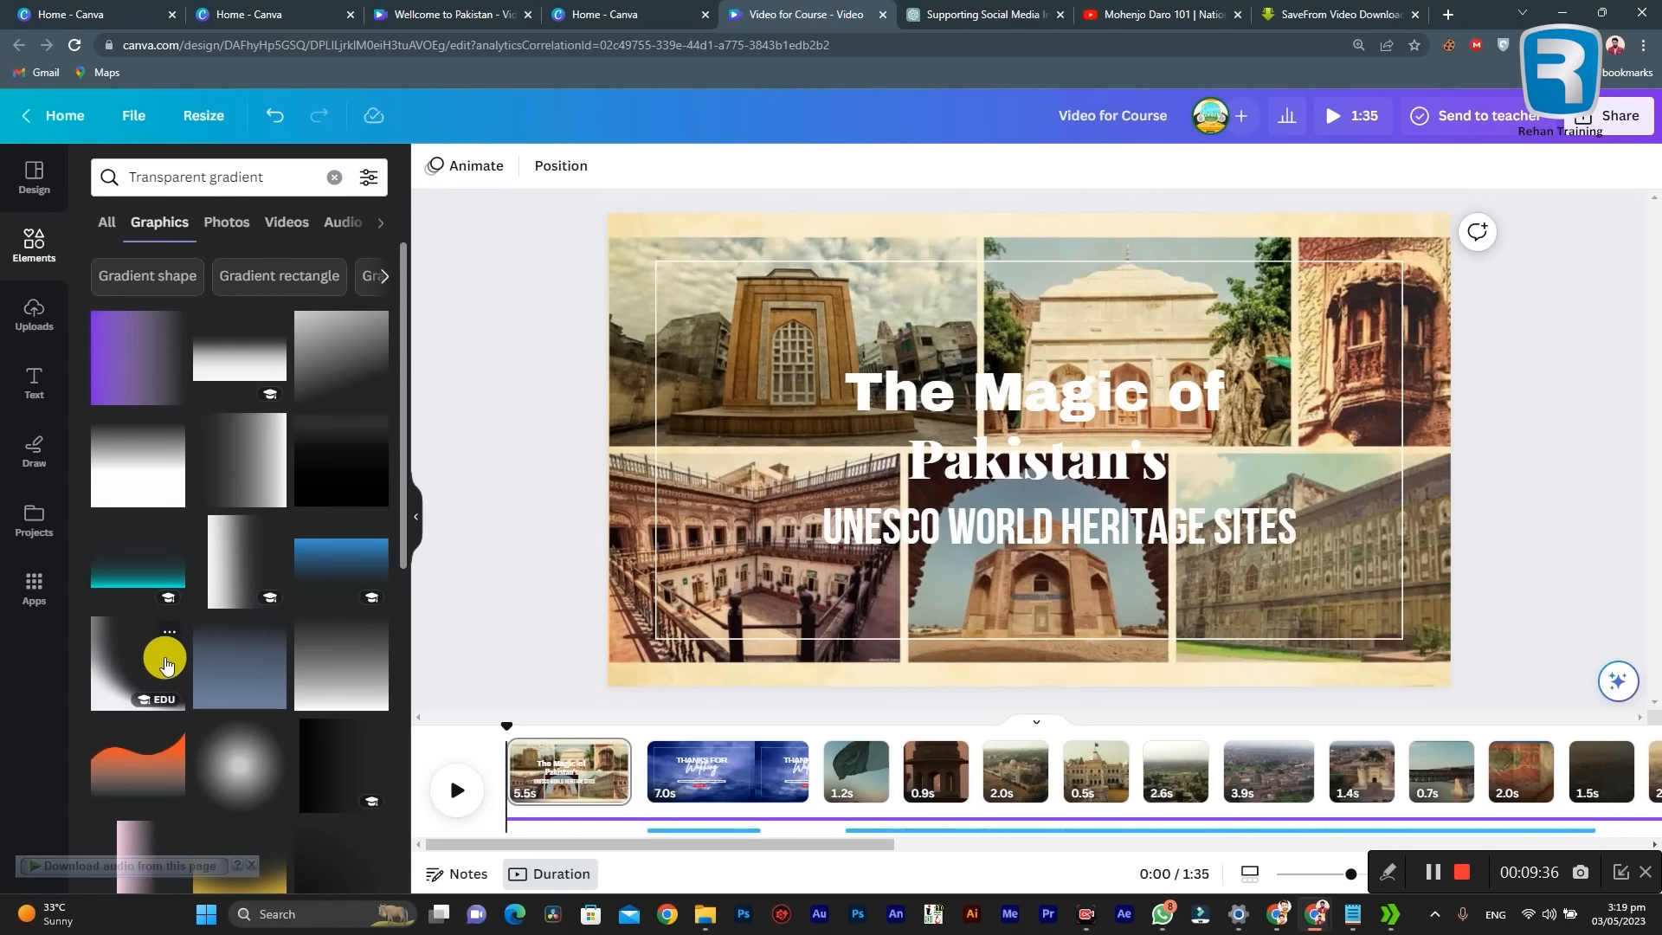
scroll(167, 664, "down", 2)
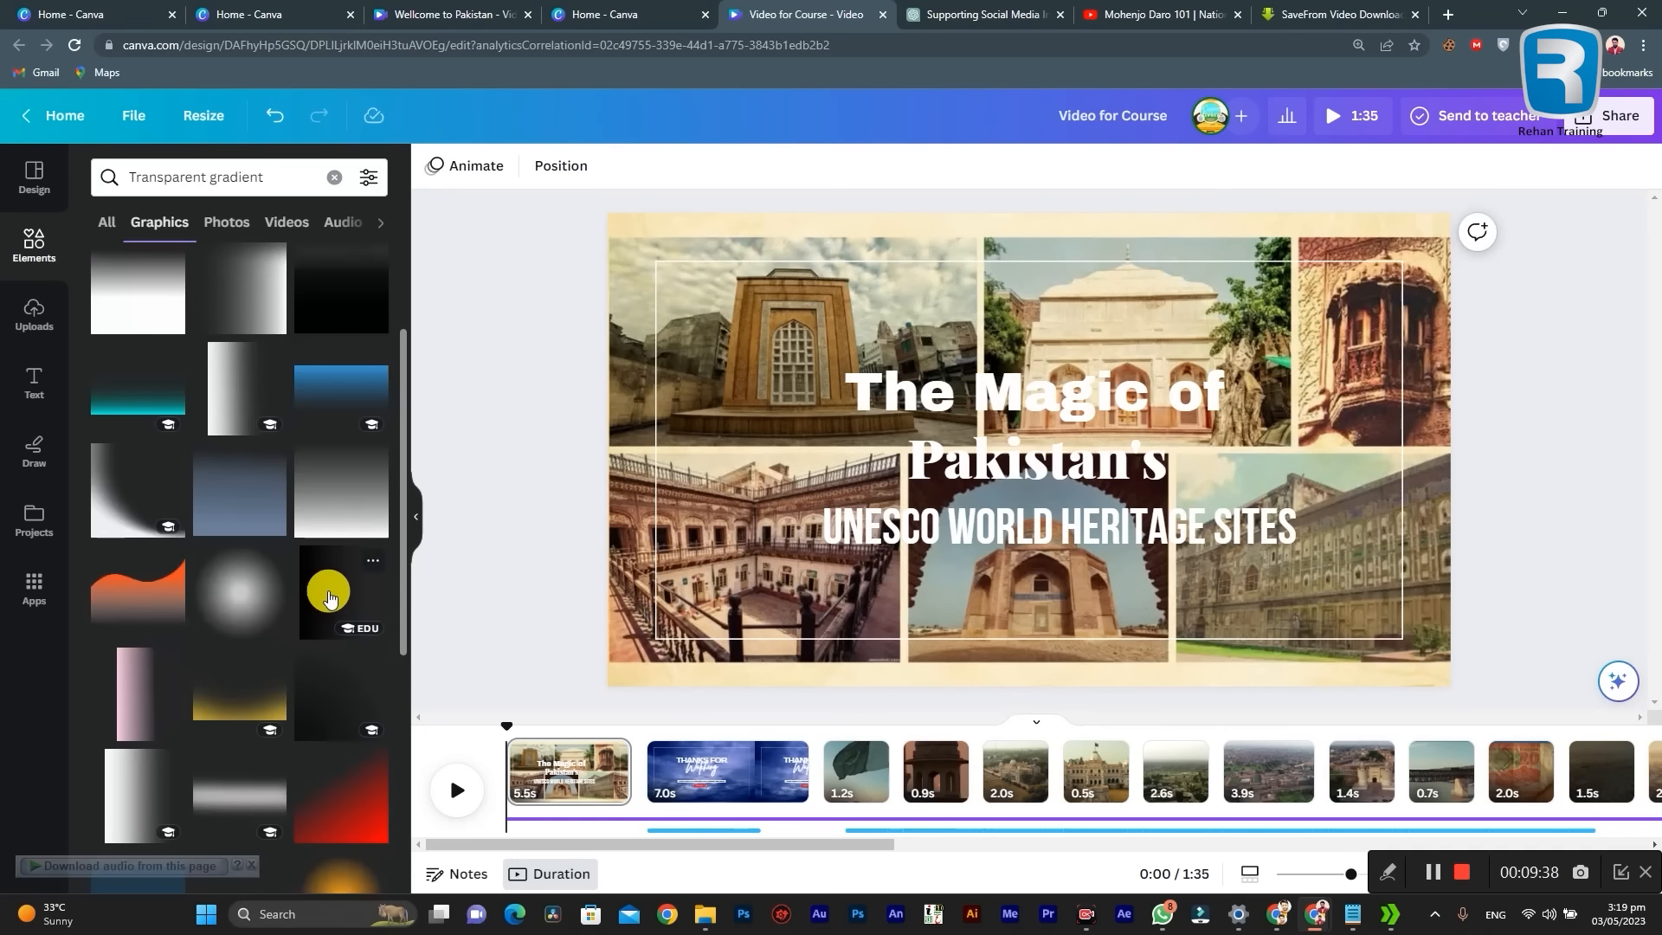
Step: Place the black side-fading gradient graphic over the left half of the title area and undo its last adjustment
left_click_drag(320, 597, 810, 342)
left_click_drag(805, 412, 775, 432)
key("ctrl+z")
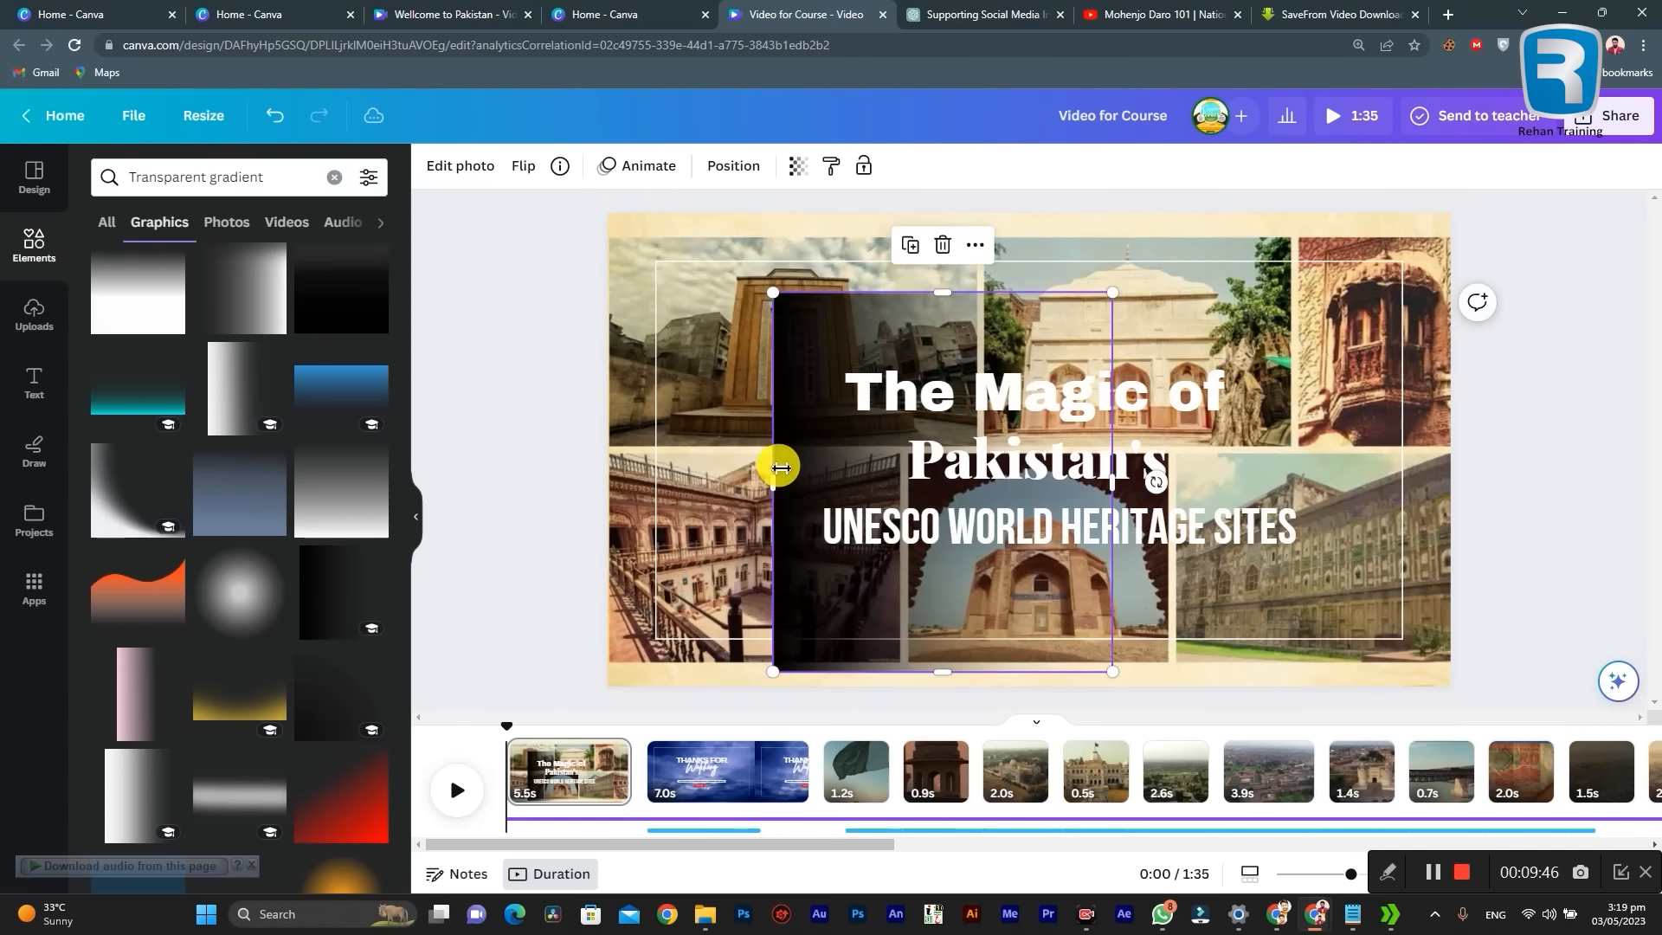
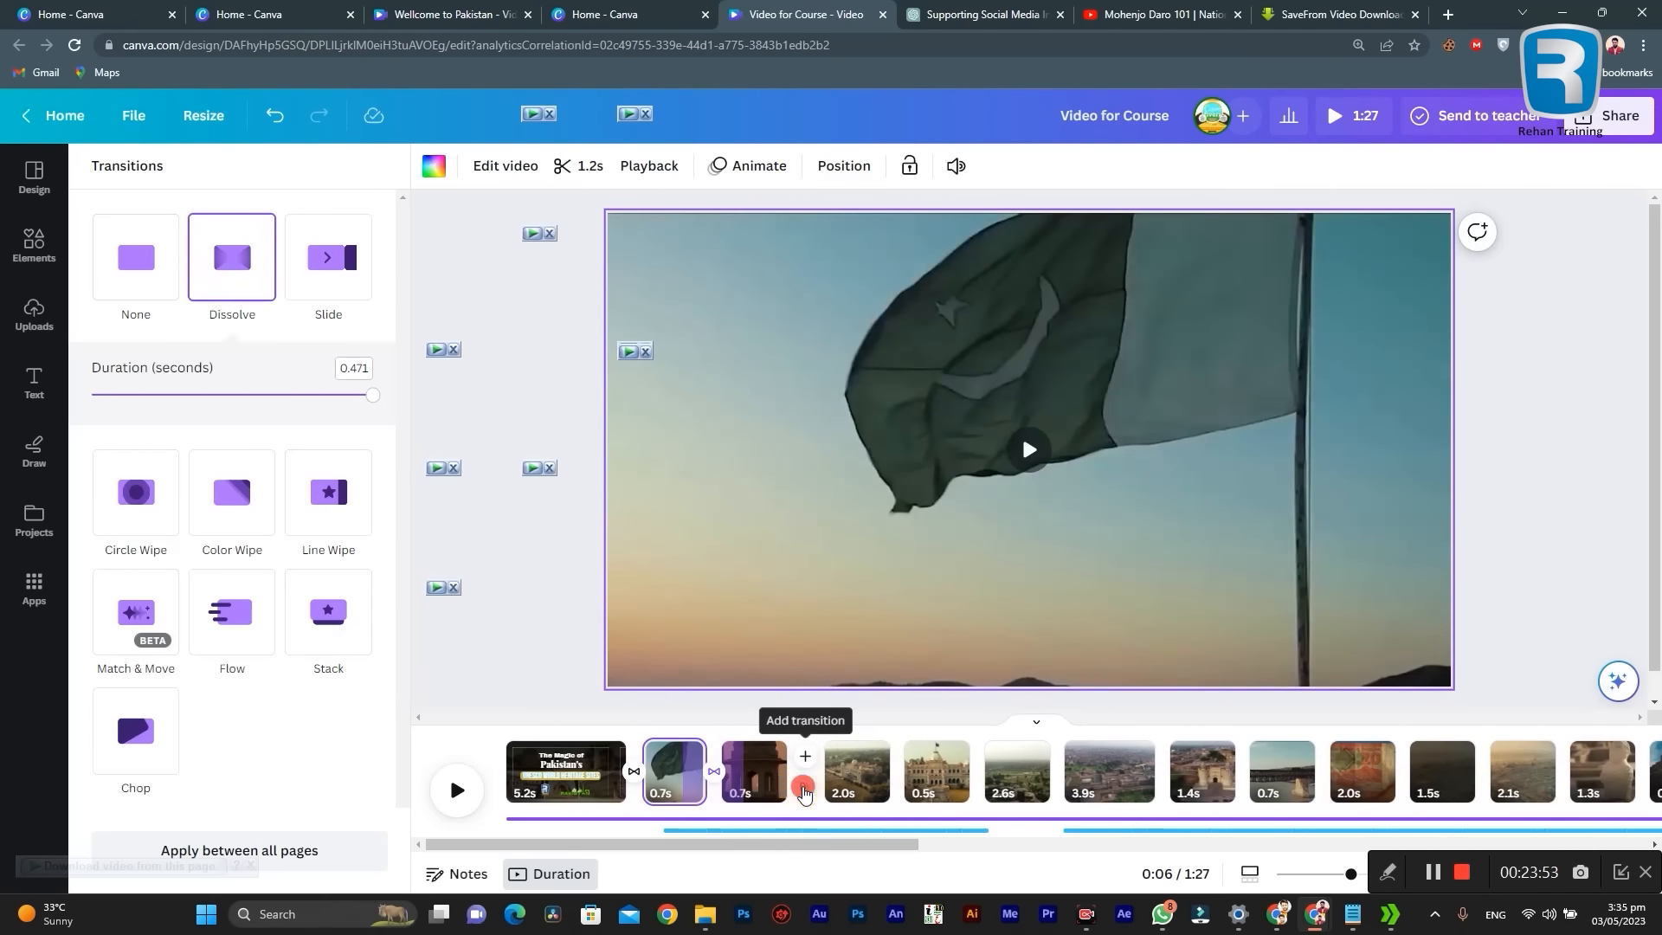
Step: Add a Dissolve transition at each join from the third clip, the sunset tower, through to the seventh clip
left_click(804, 793)
left_click(232, 264)
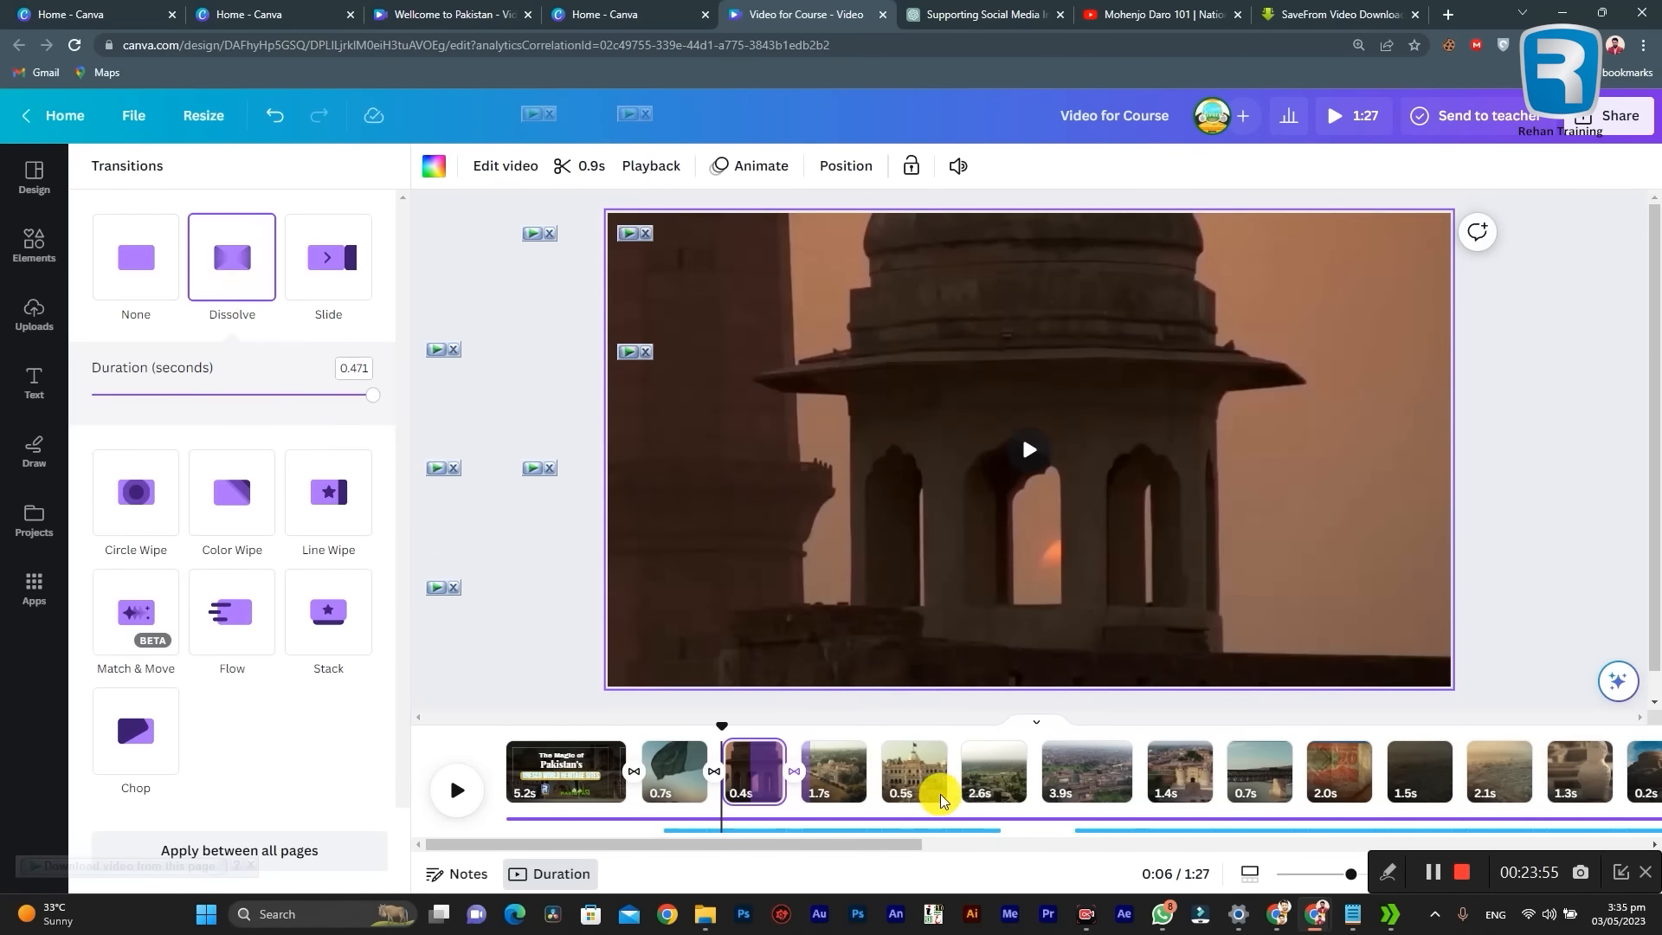
left_click(875, 788)
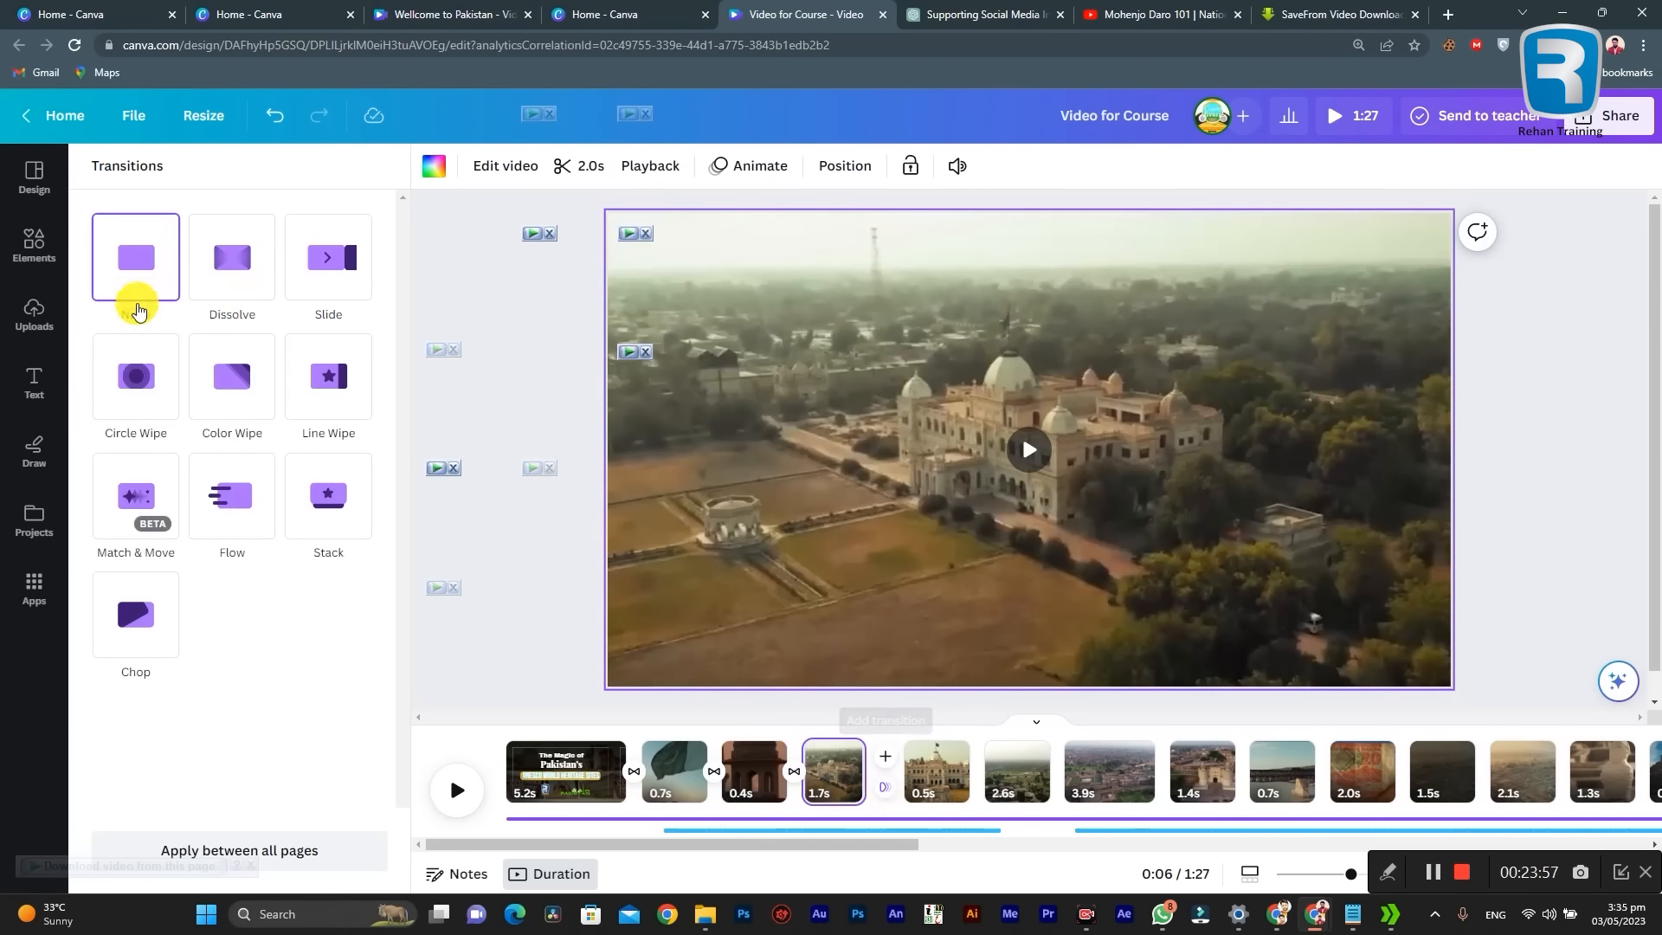
left_click(227, 256)
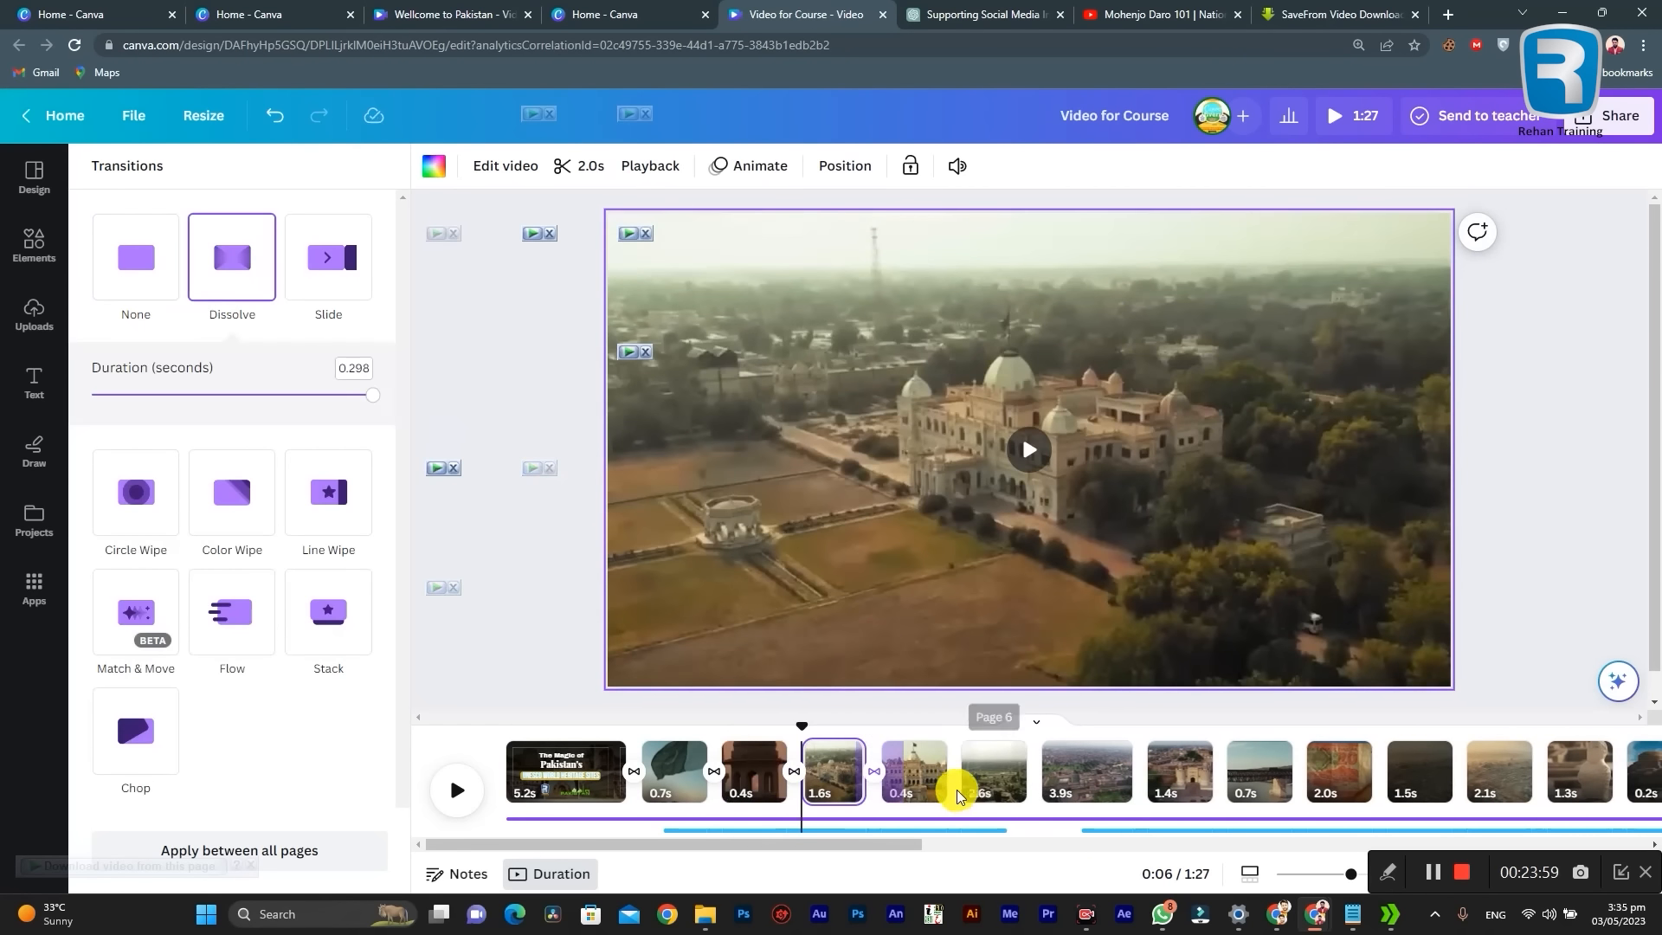
left_click(955, 774)
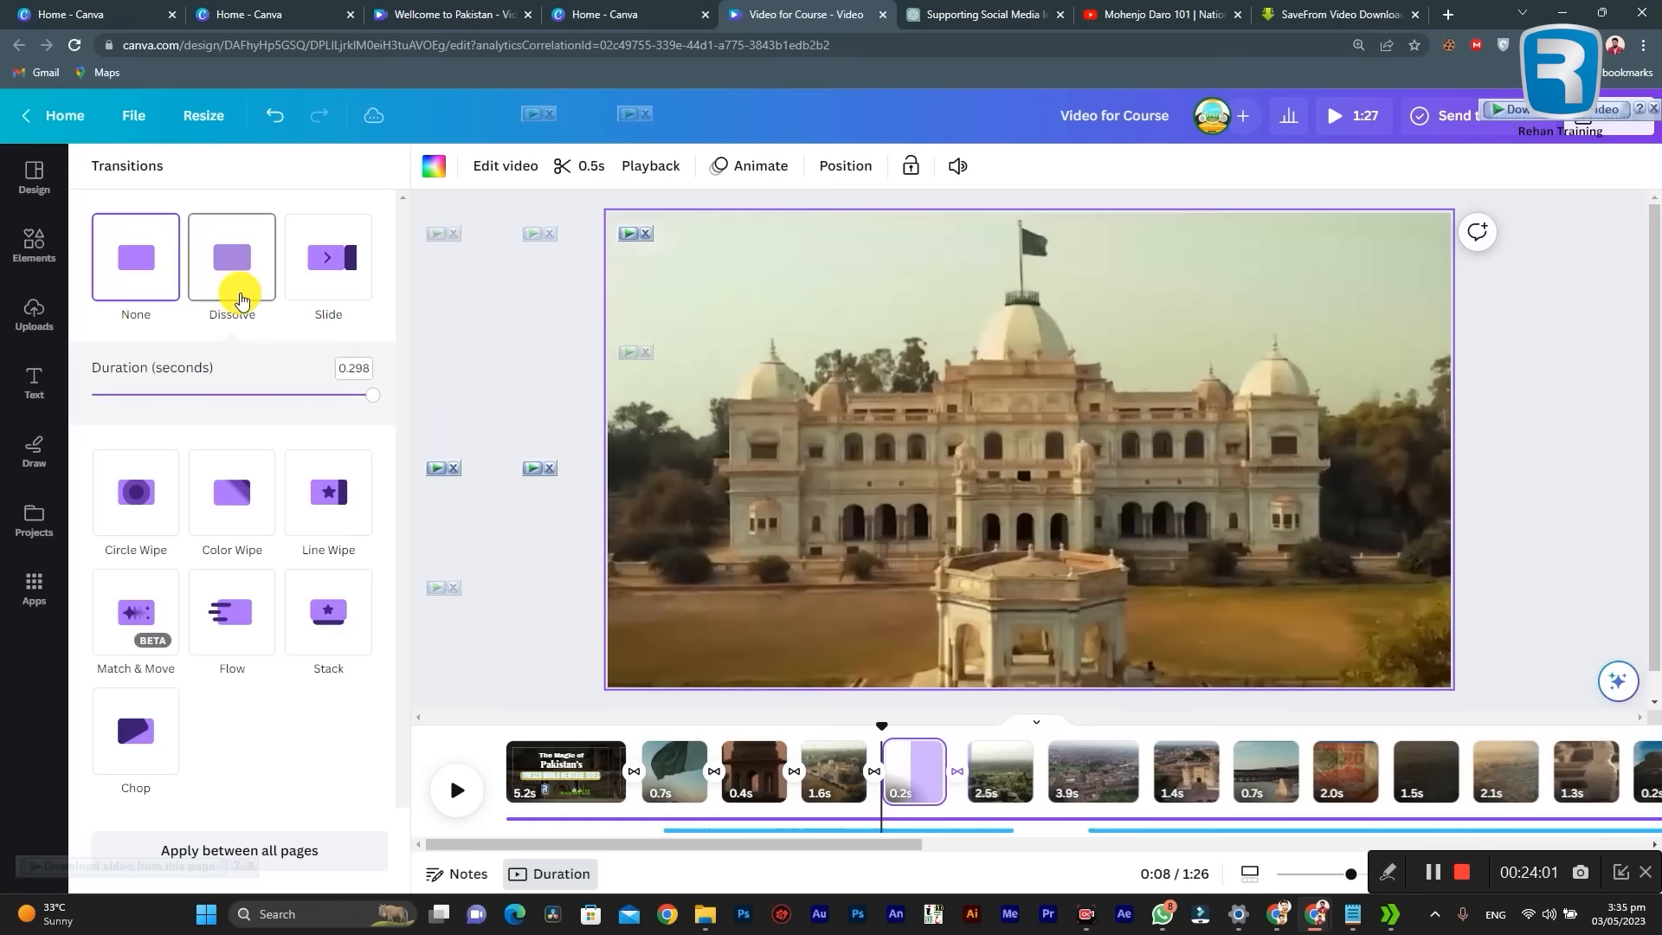
left_click(241, 299)
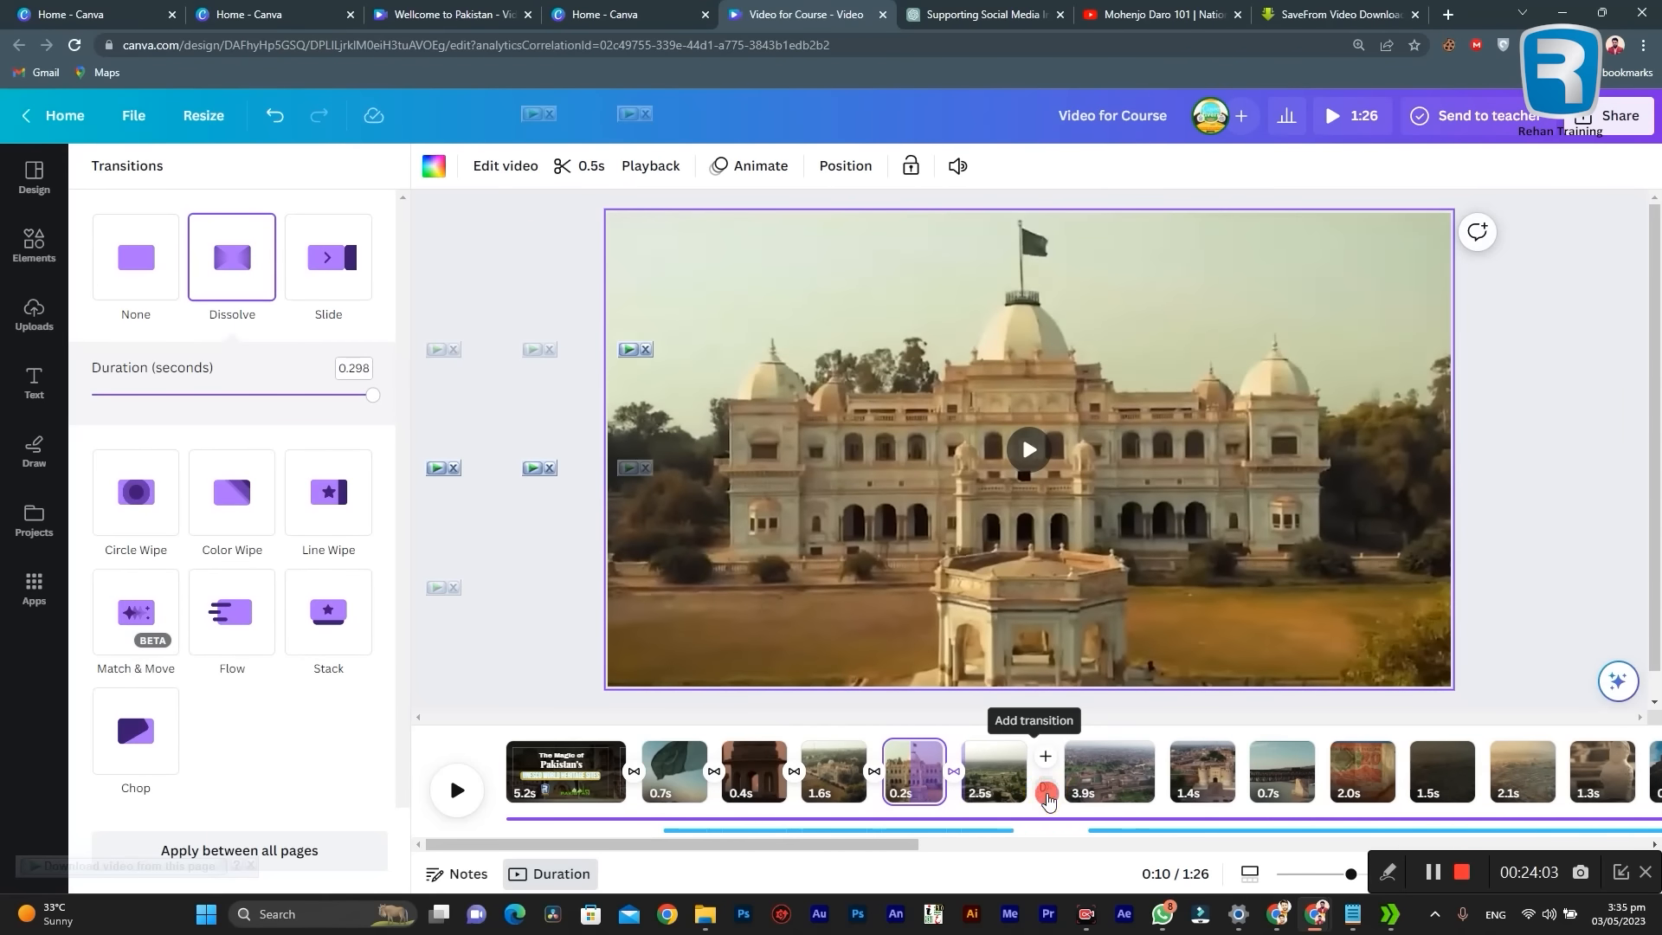
left_click(1046, 795)
left_click(216, 264)
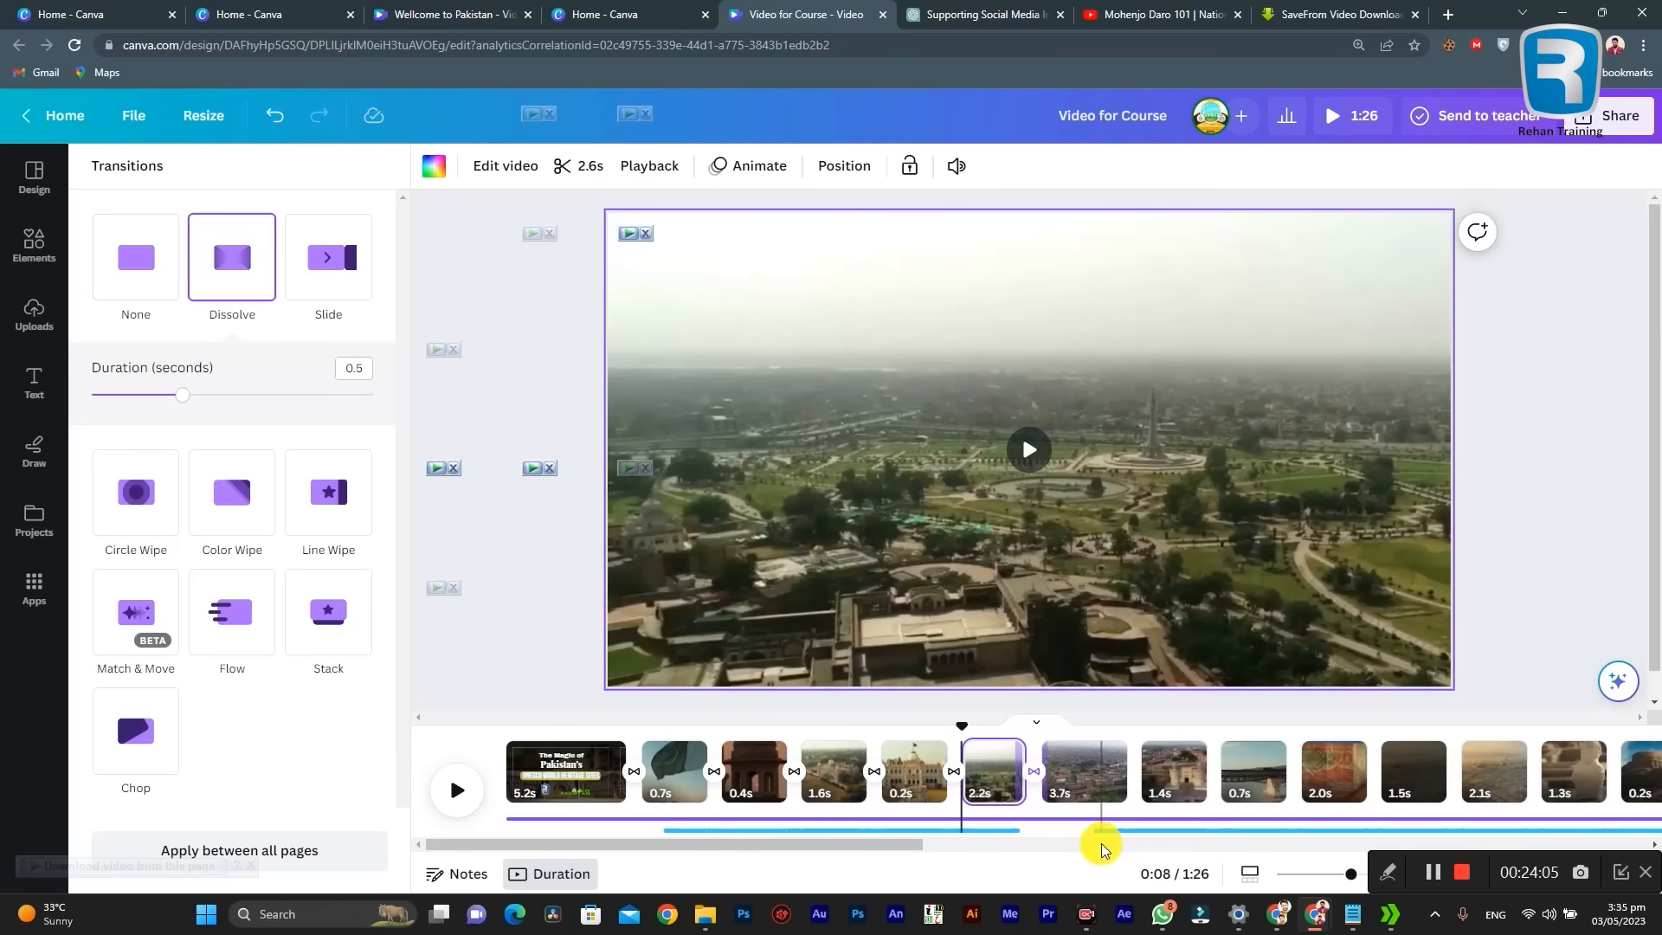
Step: Add Dissolve transitions at the next three joins, from the aerial fort clip through the fort gate and railway bridge to the tenth clip
left_click_drag(842, 843, 899, 842)
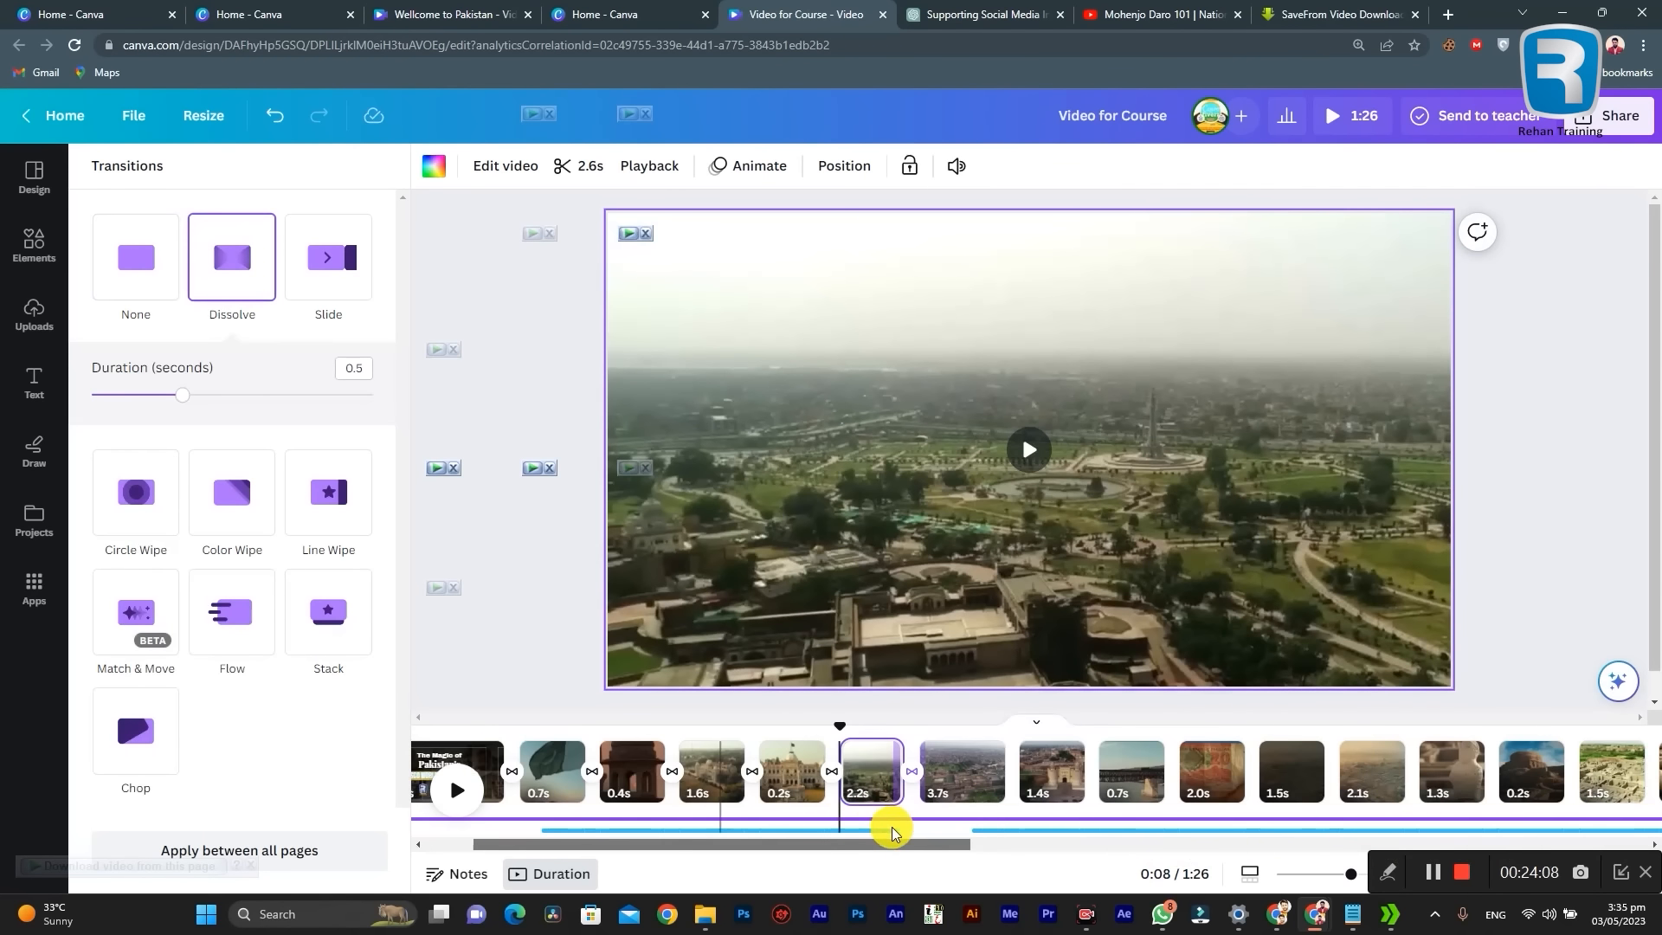
left_click(1036, 789)
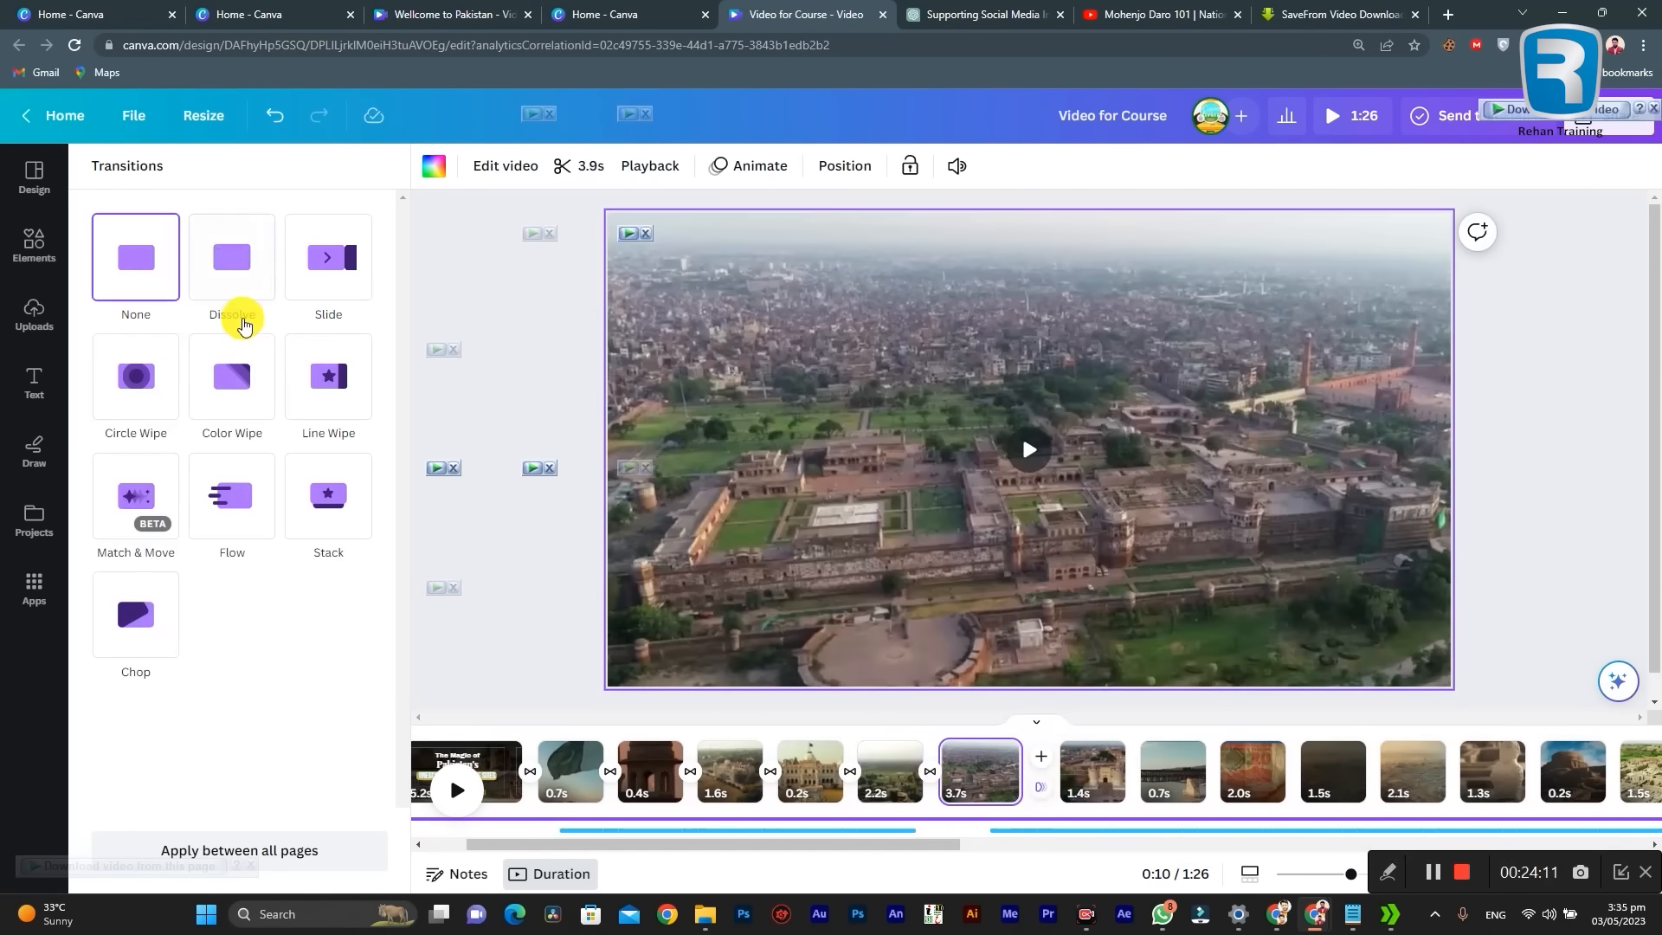
left_click(240, 264)
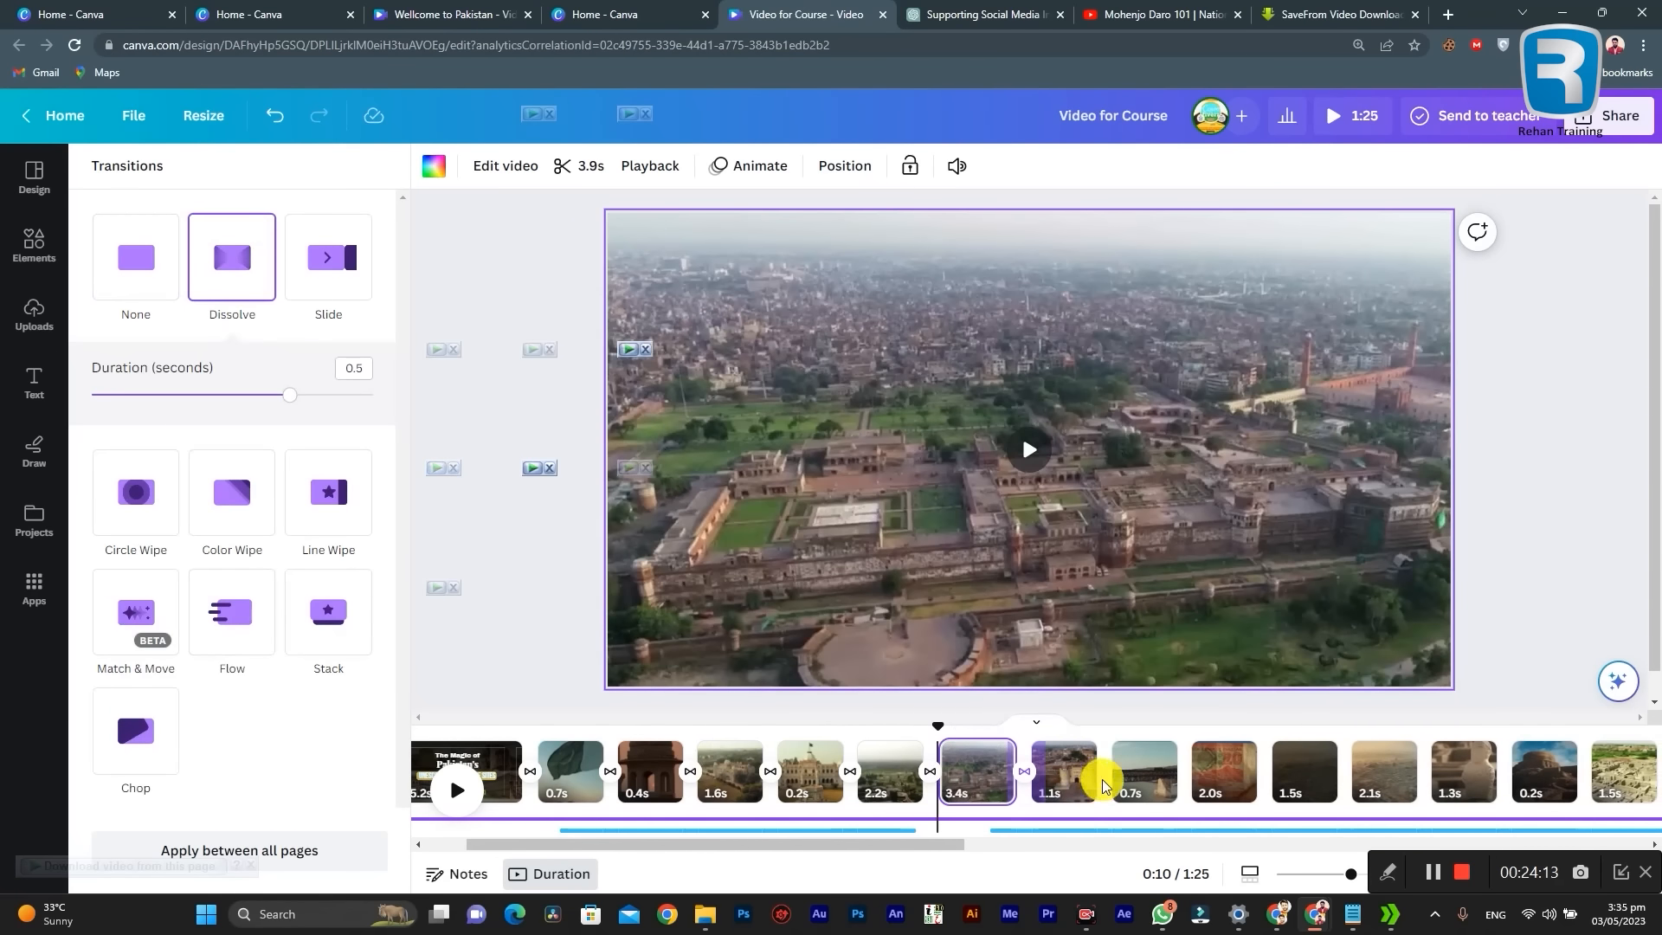
left_click(1109, 789)
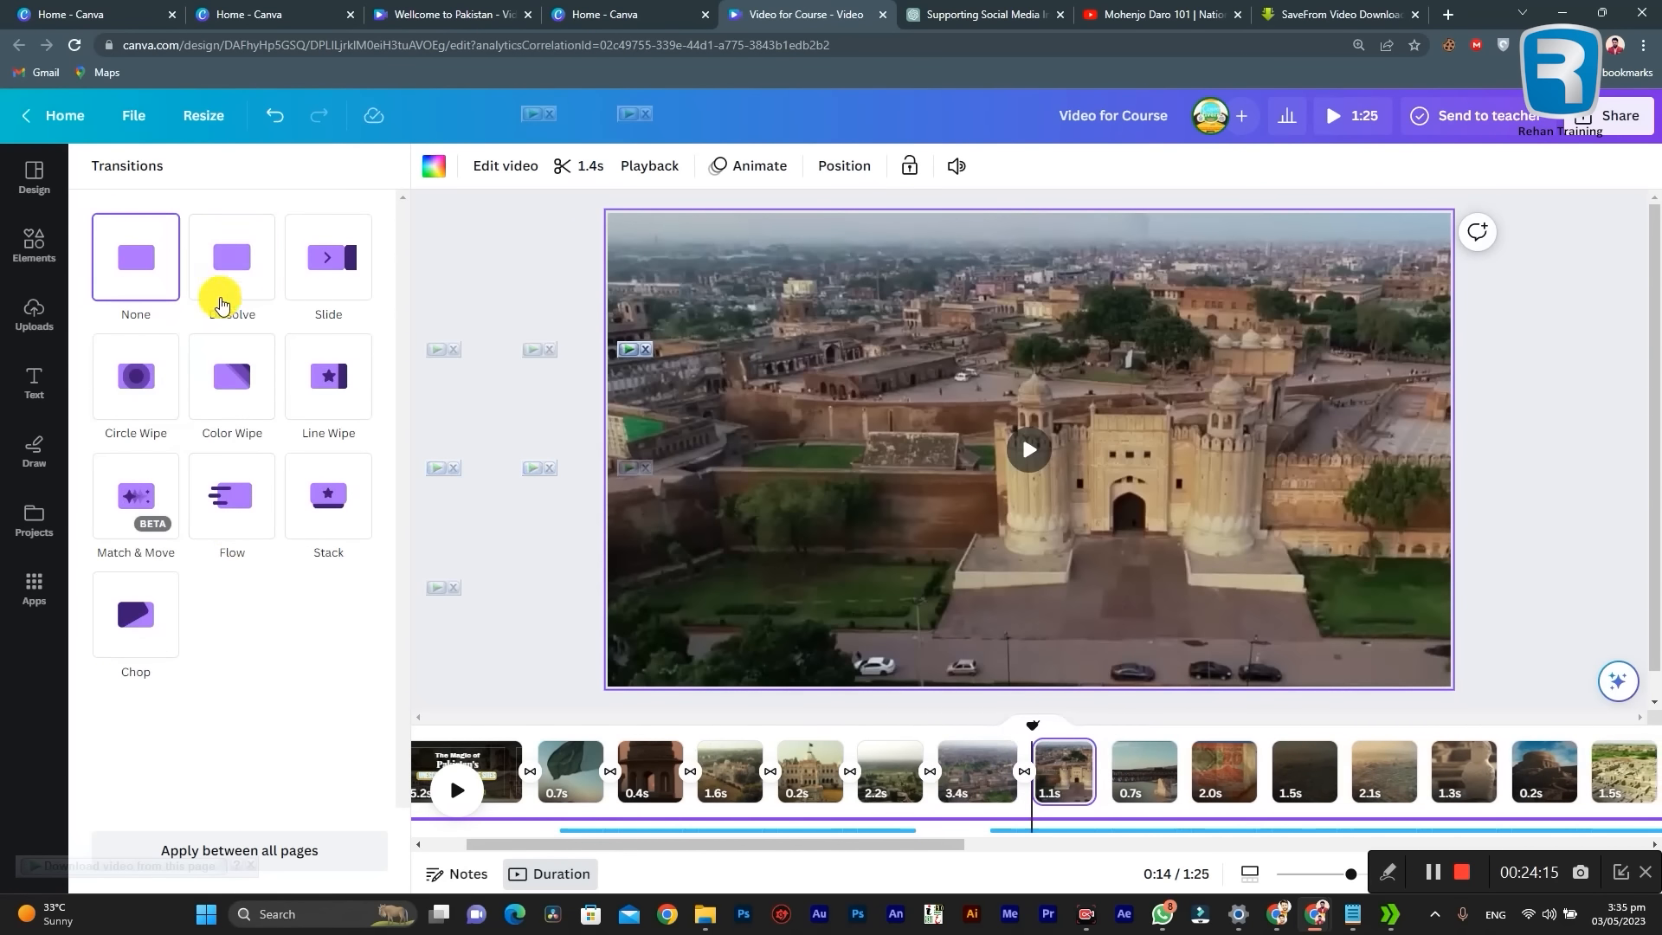
left_click(223, 285)
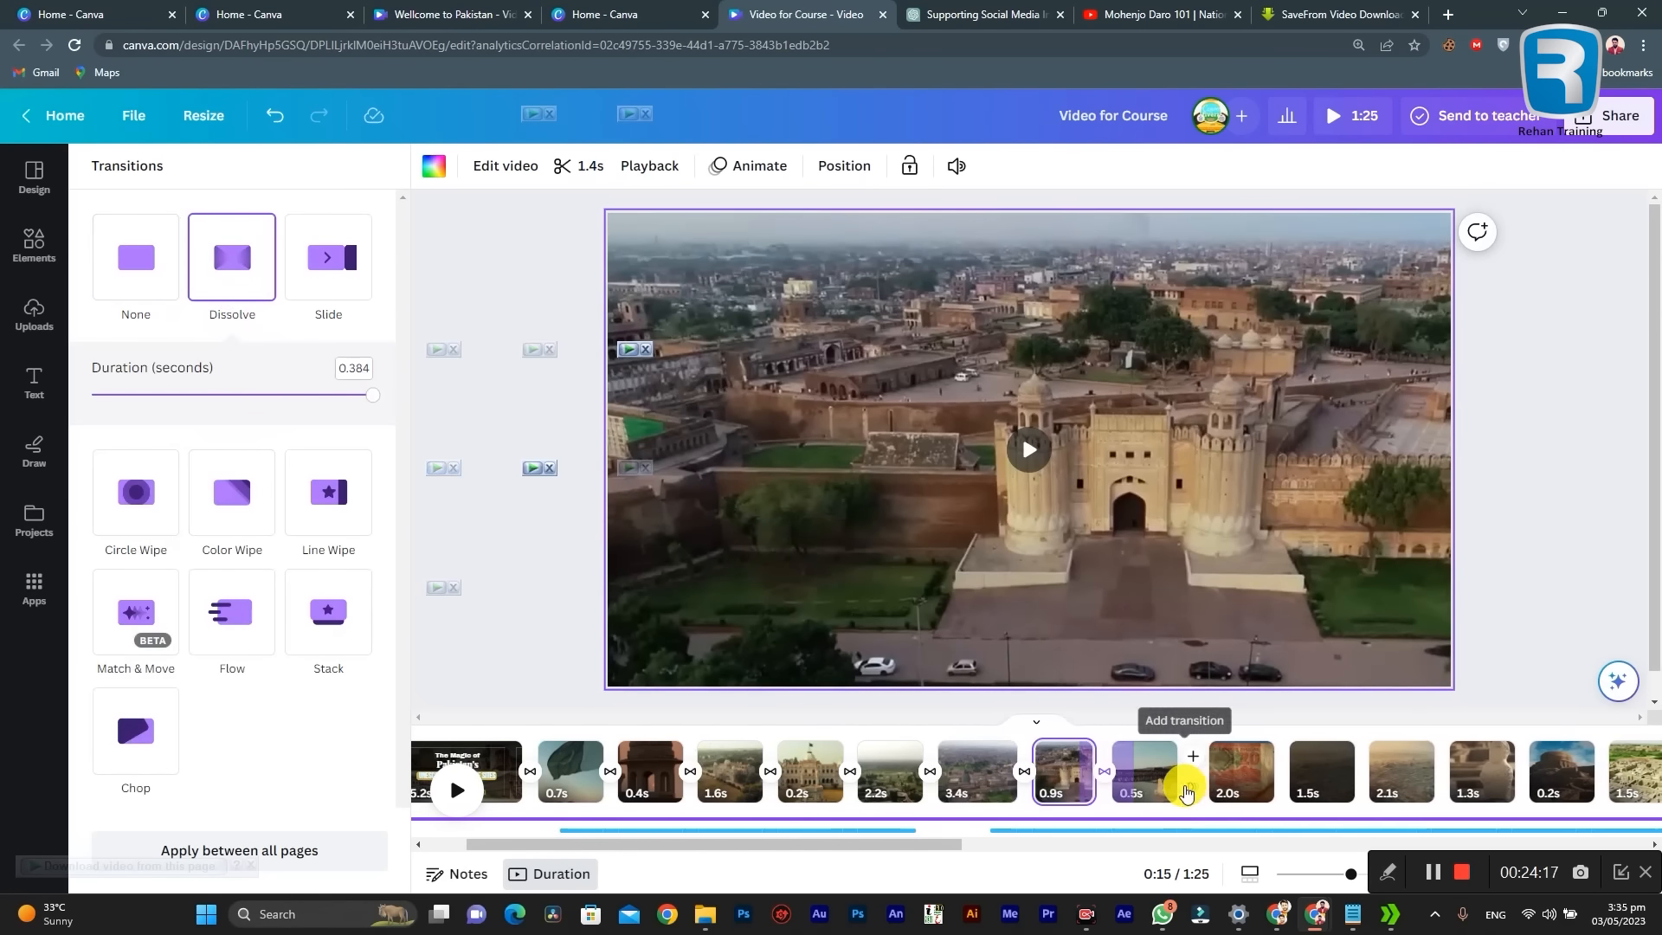
left_click(1192, 789)
left_click(230, 262)
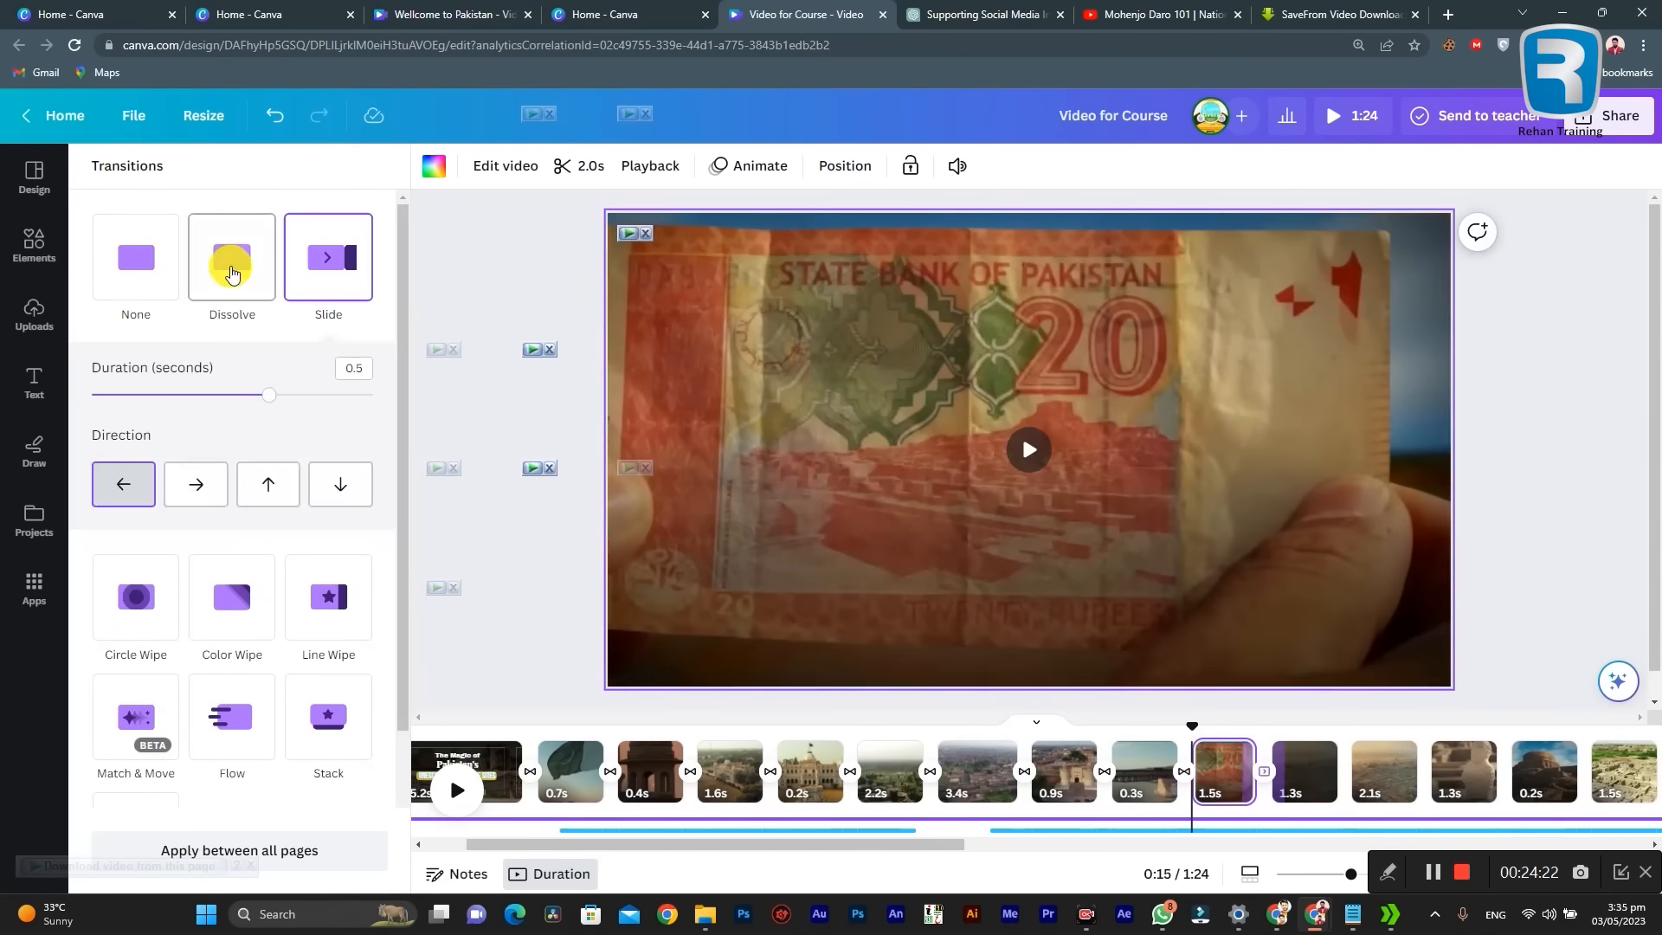
Step: Continue adding Dissolve transitions at every join from the tenth clip up to the clip of the monks at the ruins
left_click(231, 270)
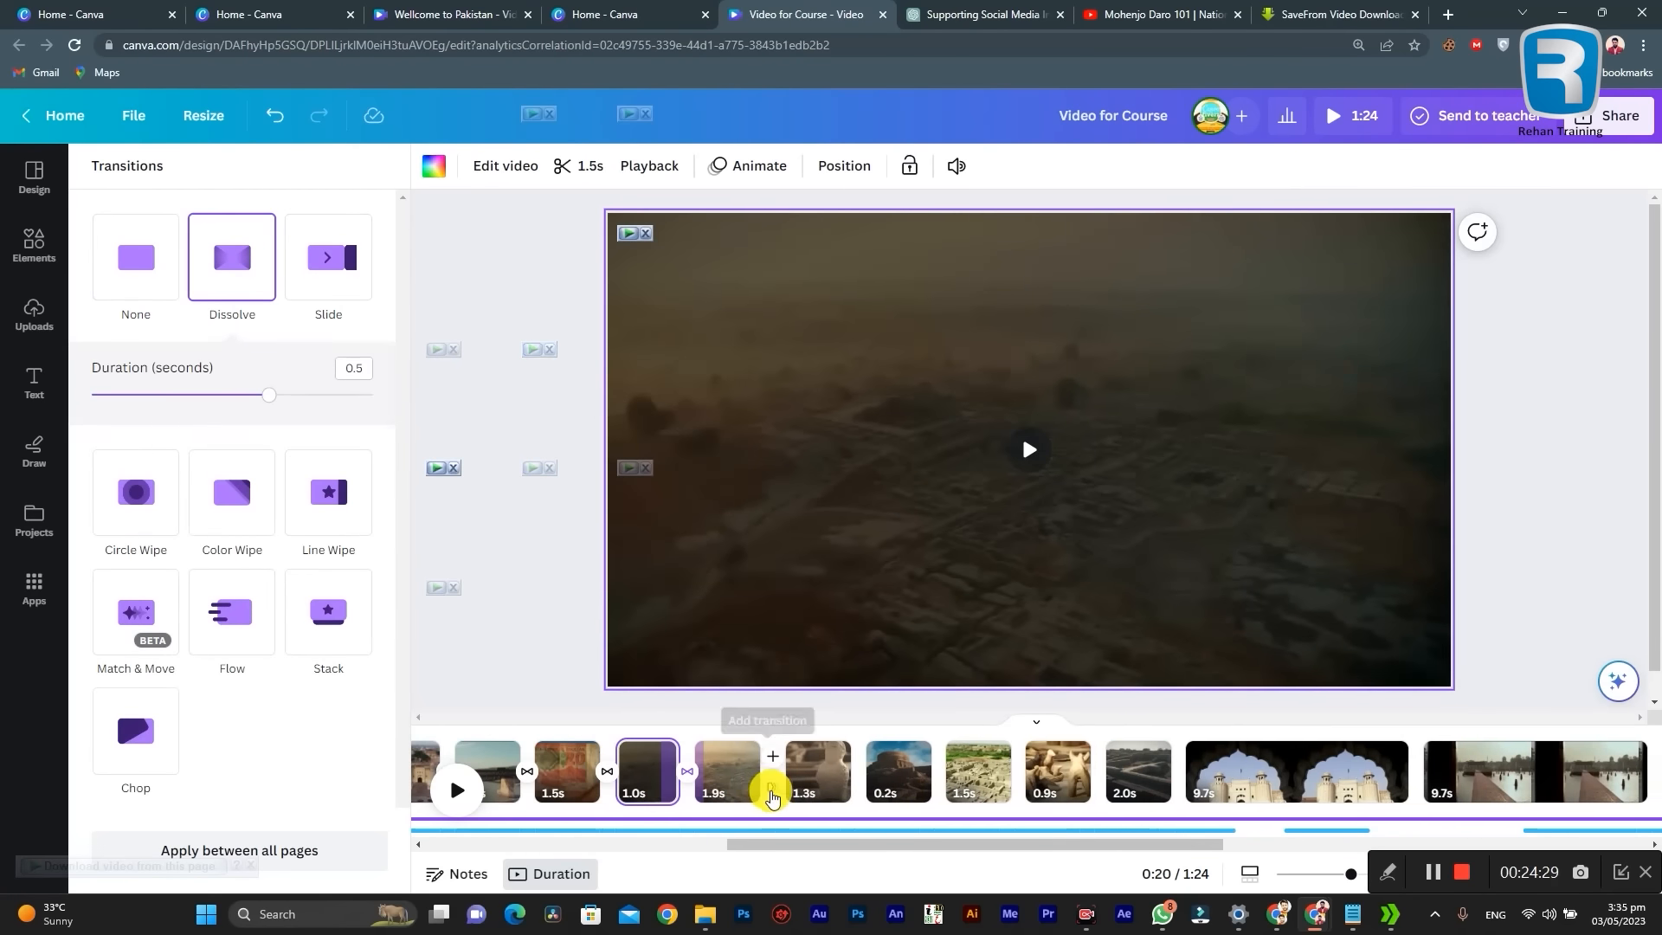
left_click_drag(770, 844, 967, 853)
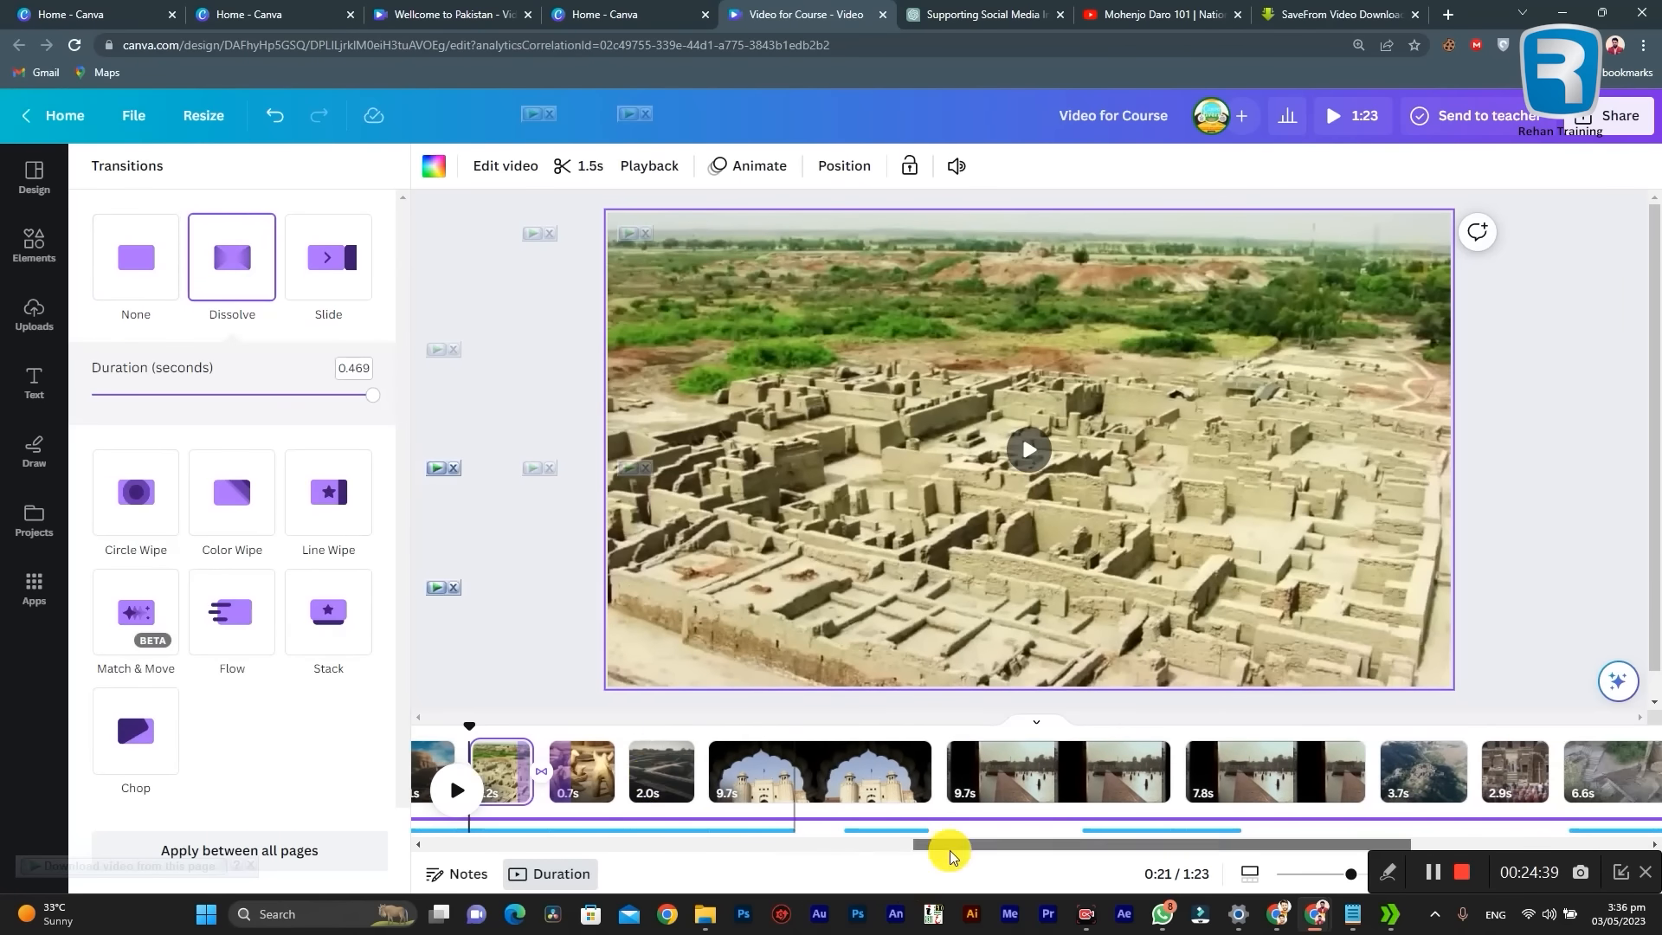
left_click(234, 285)
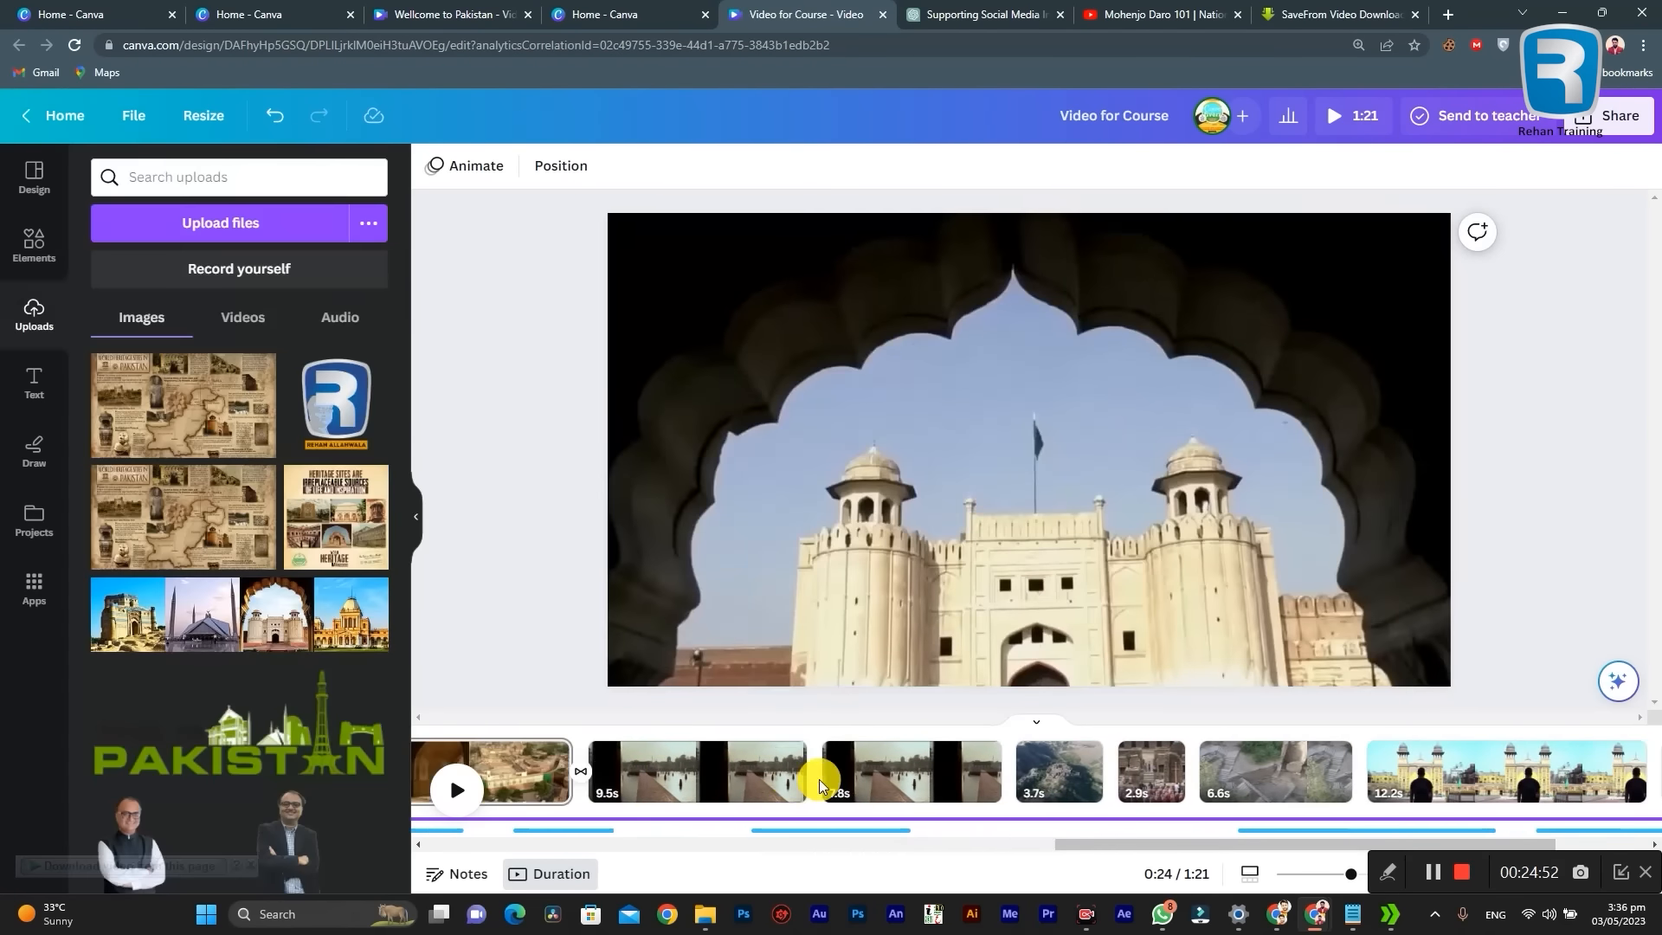
left_click(815, 772)
left_click(234, 260)
left_click(996, 772)
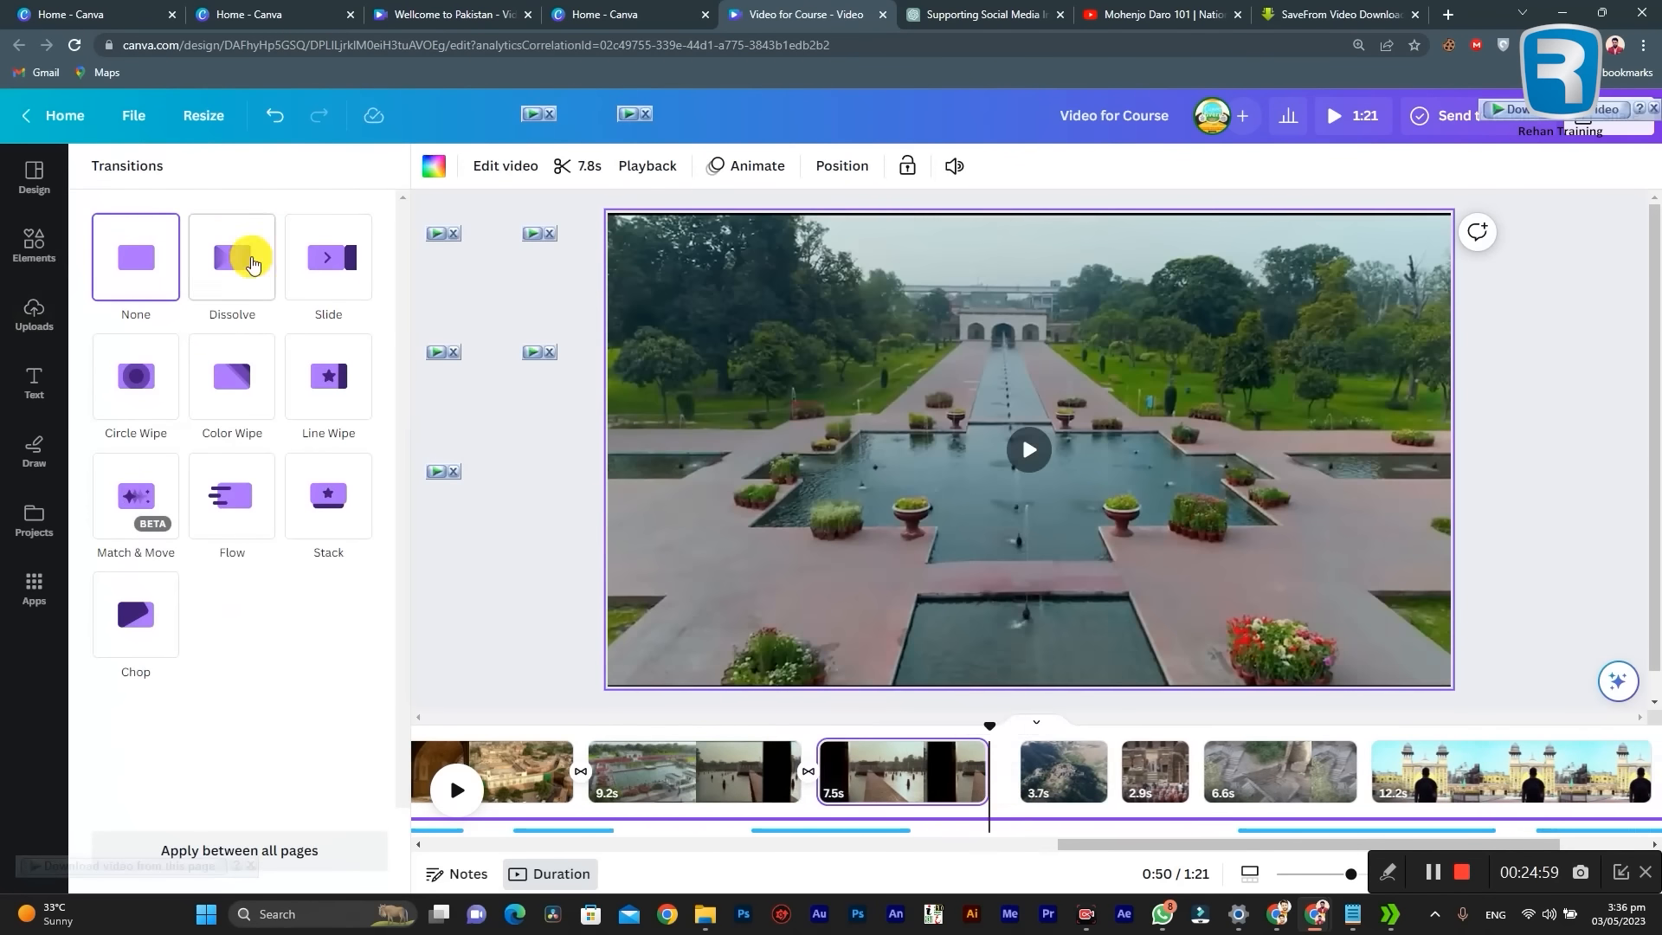
left_click(245, 261)
left_click(1056, 766)
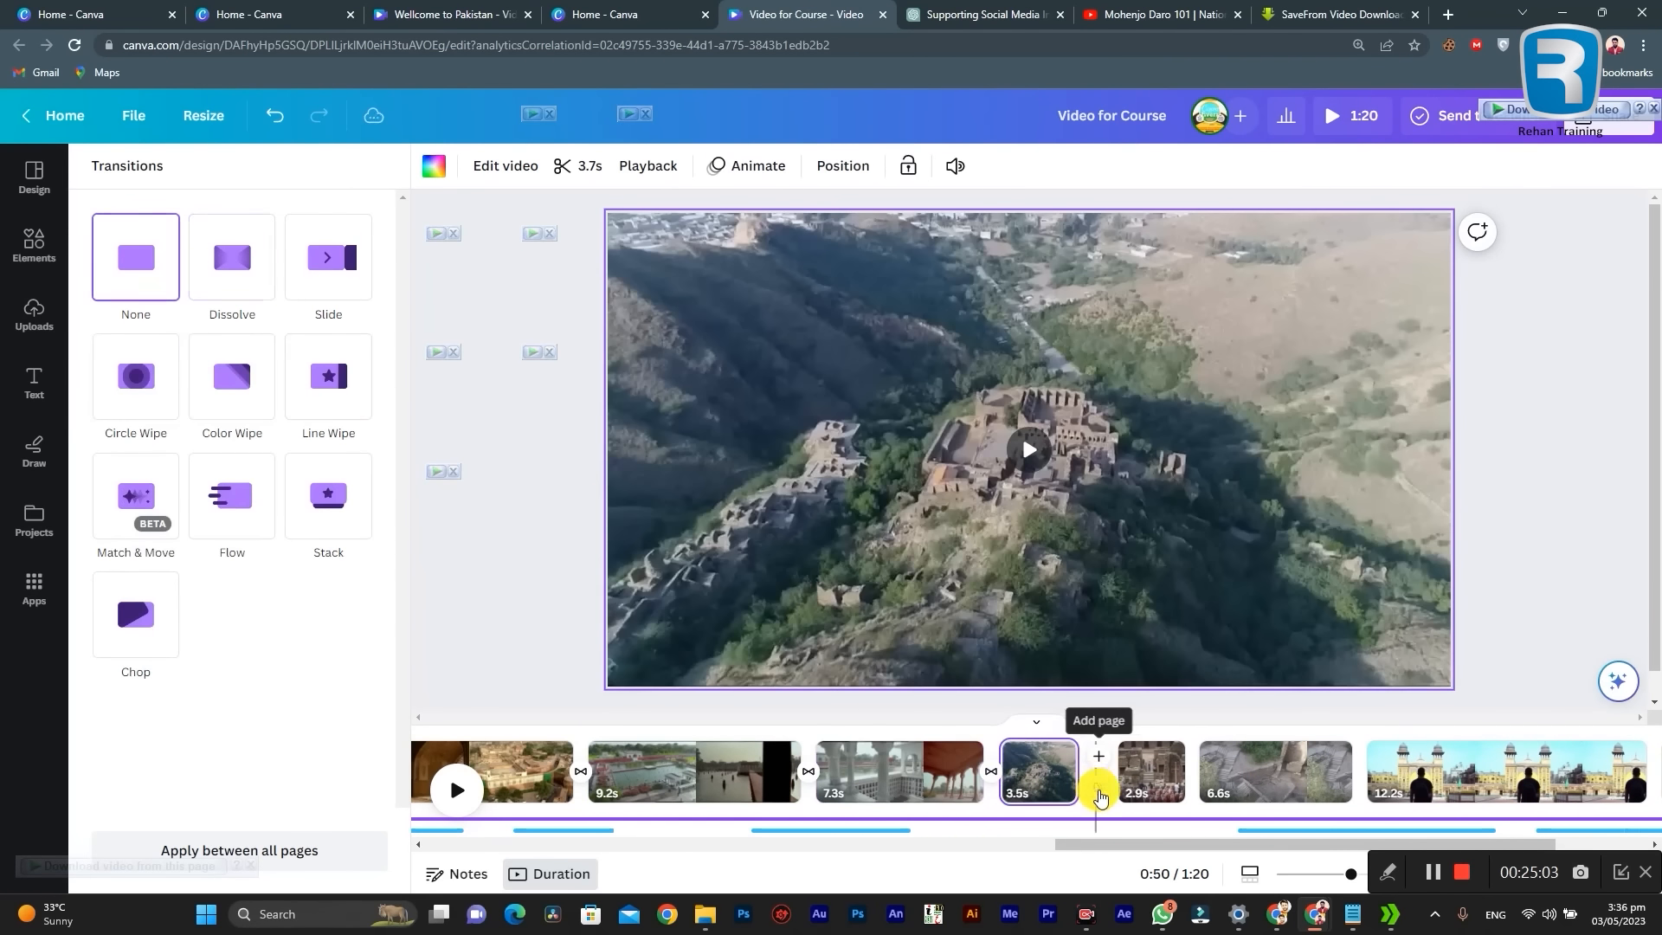
left_click(234, 251)
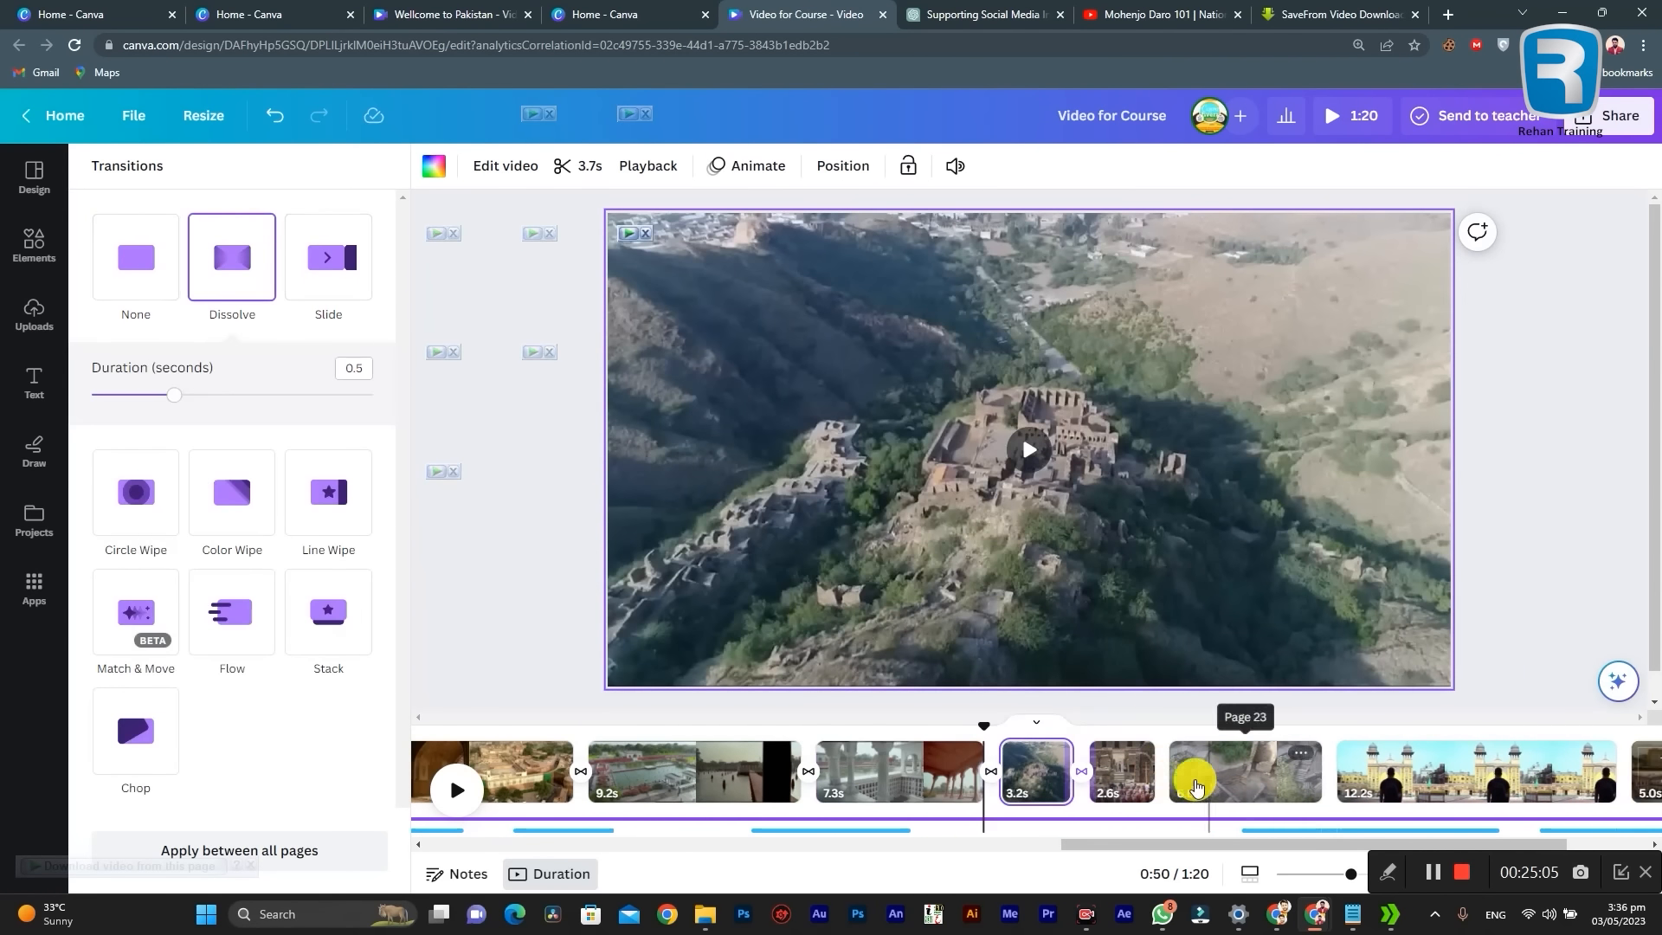
Step: Apply the Corporate page animation, on both enter and exit, to the clip of the monks gathered at the ruins
left_click(1135, 782)
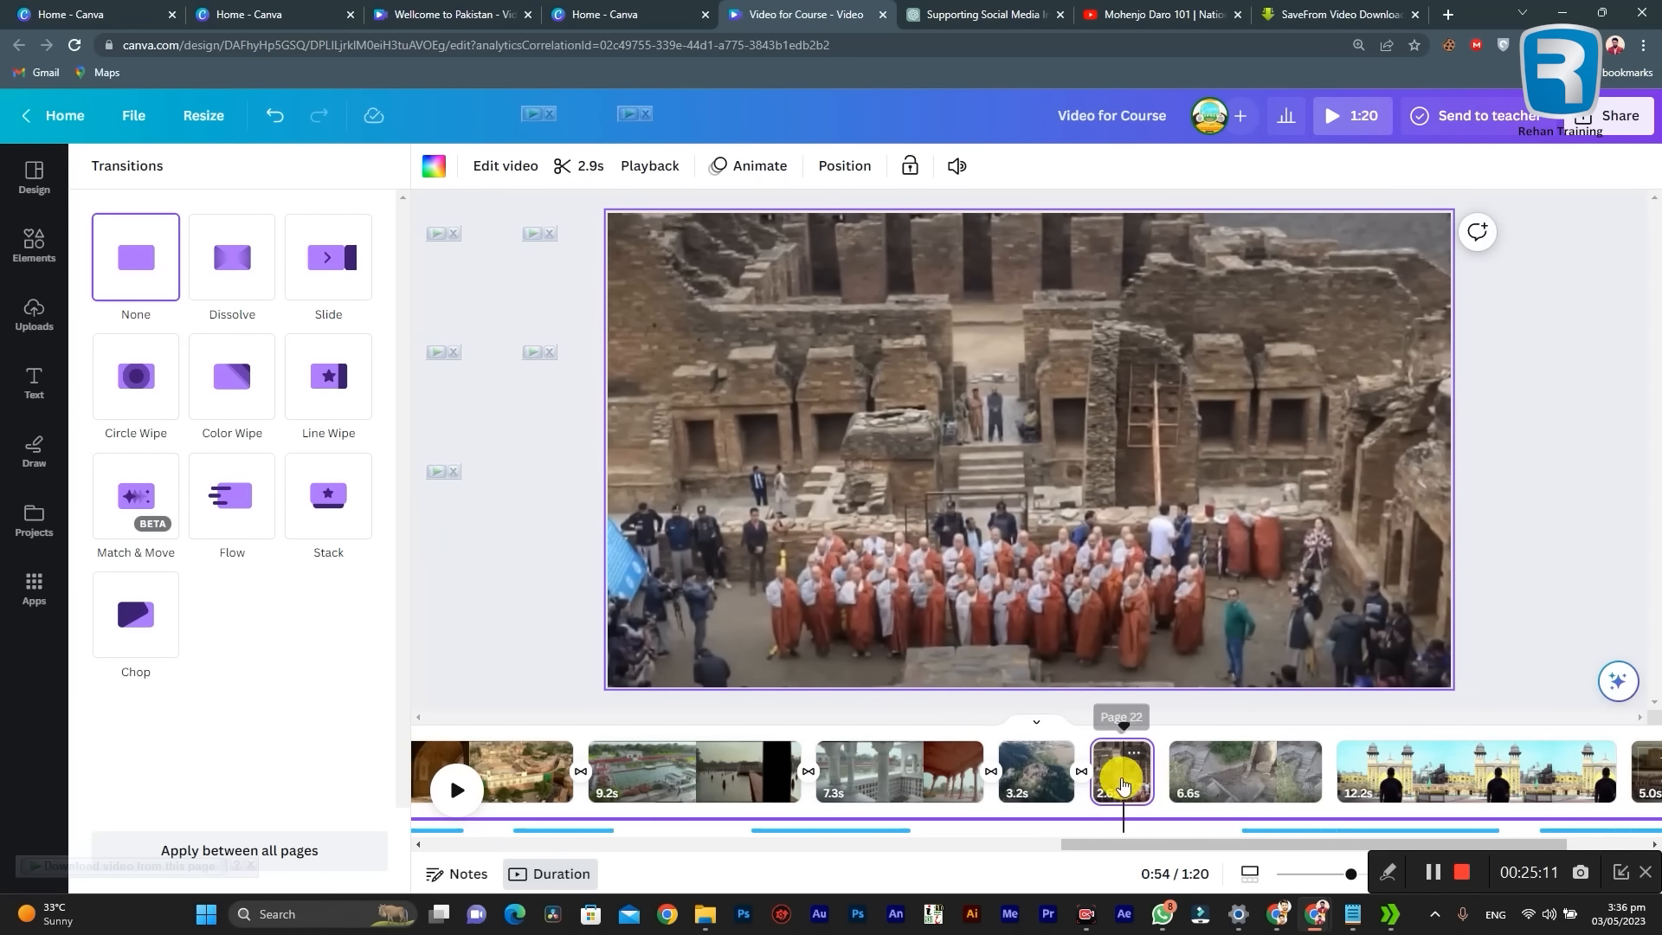
left_click(1114, 765)
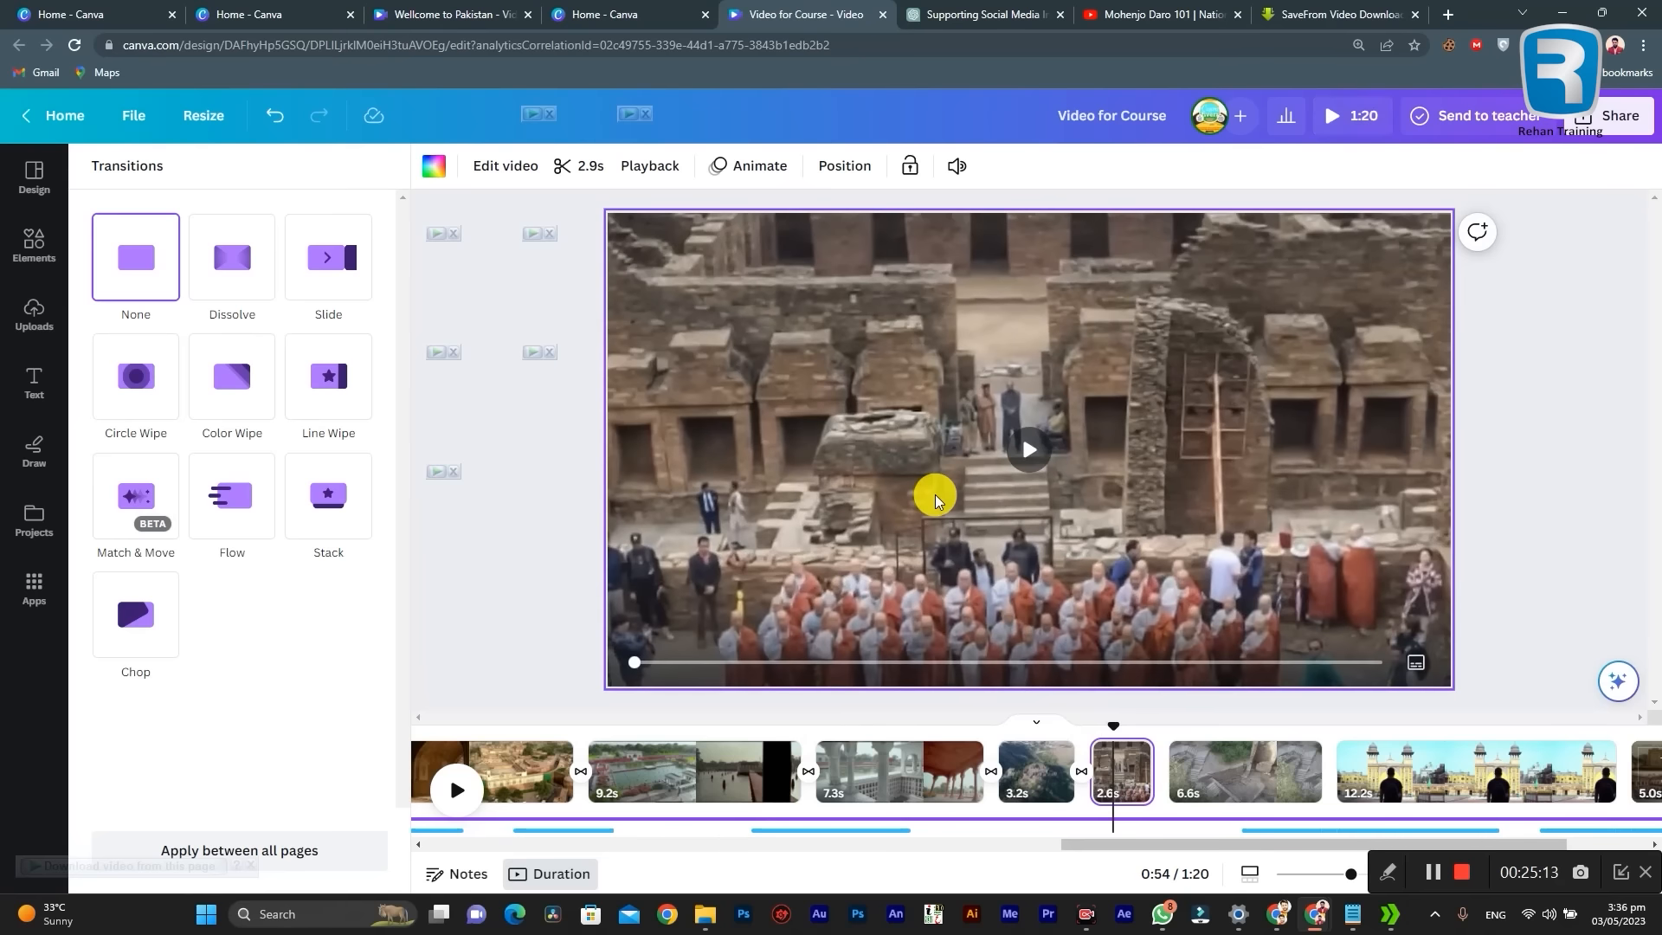
left_click(716, 165)
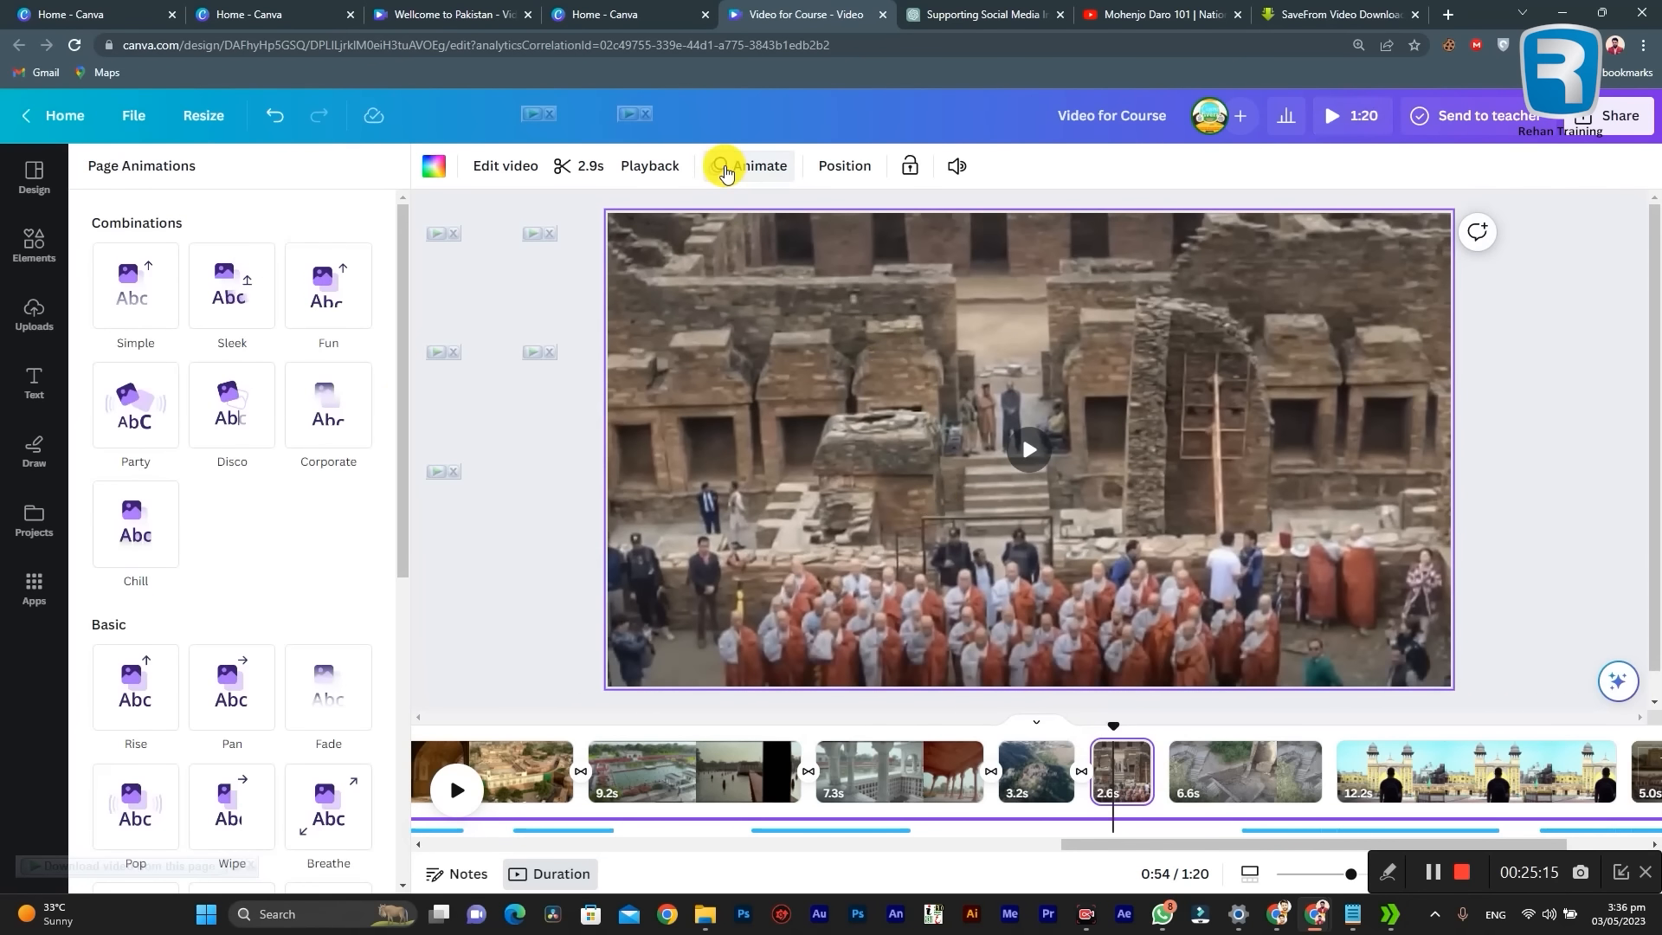
left_click(304, 423)
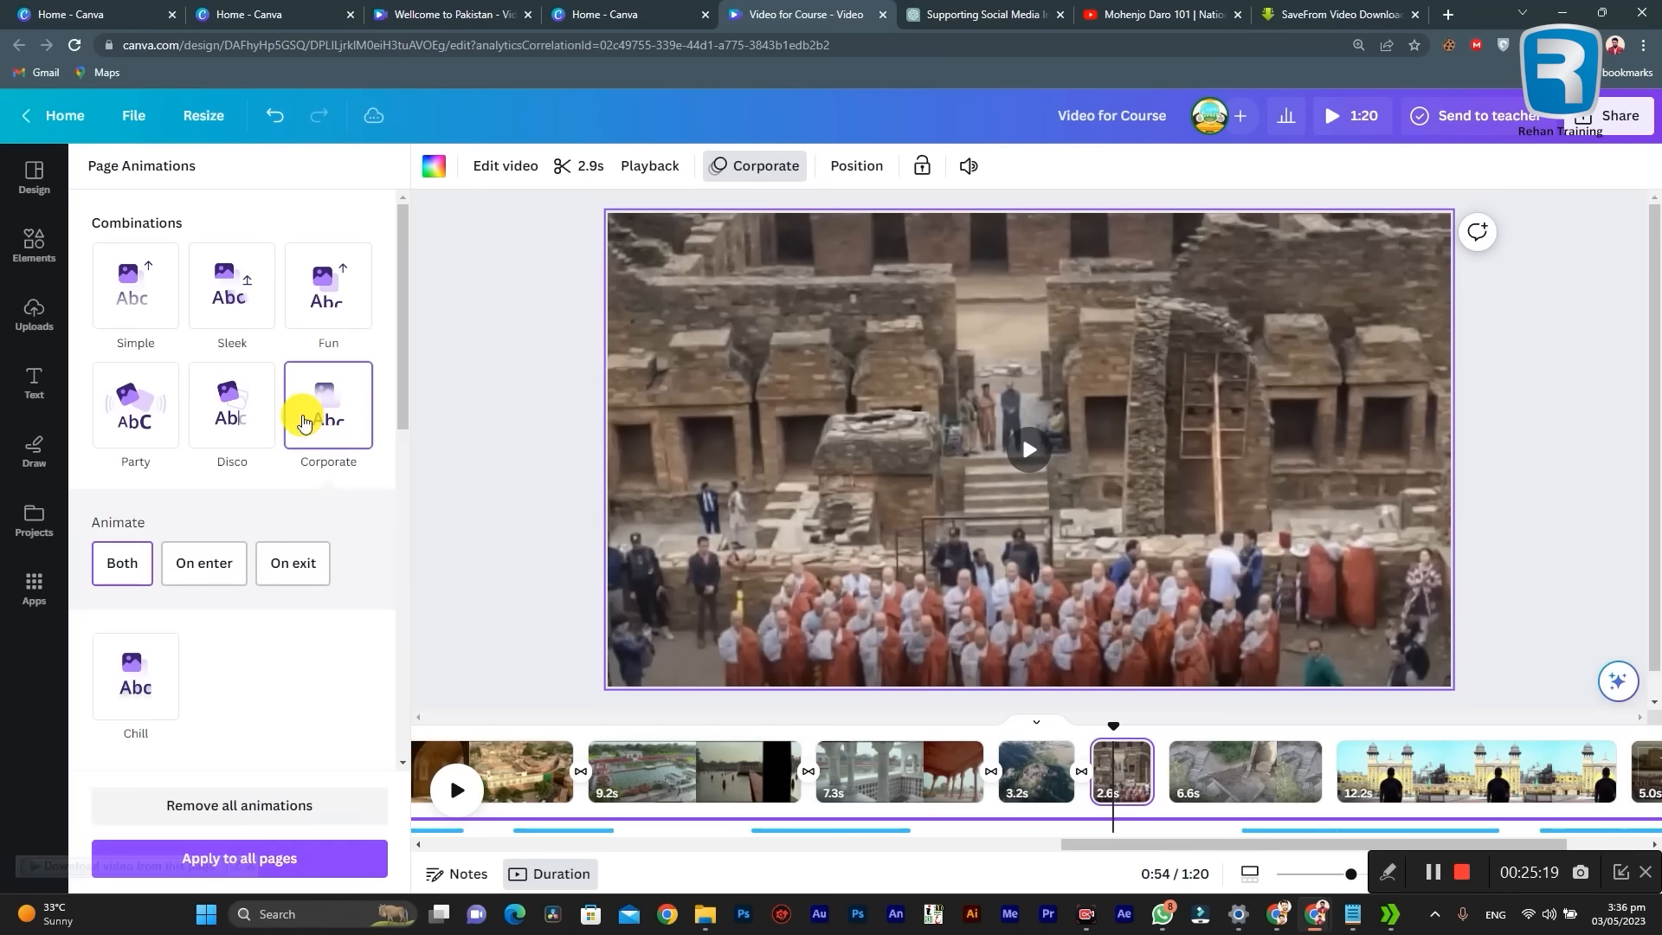
right_click(1064, 763)
left_click(1047, 766)
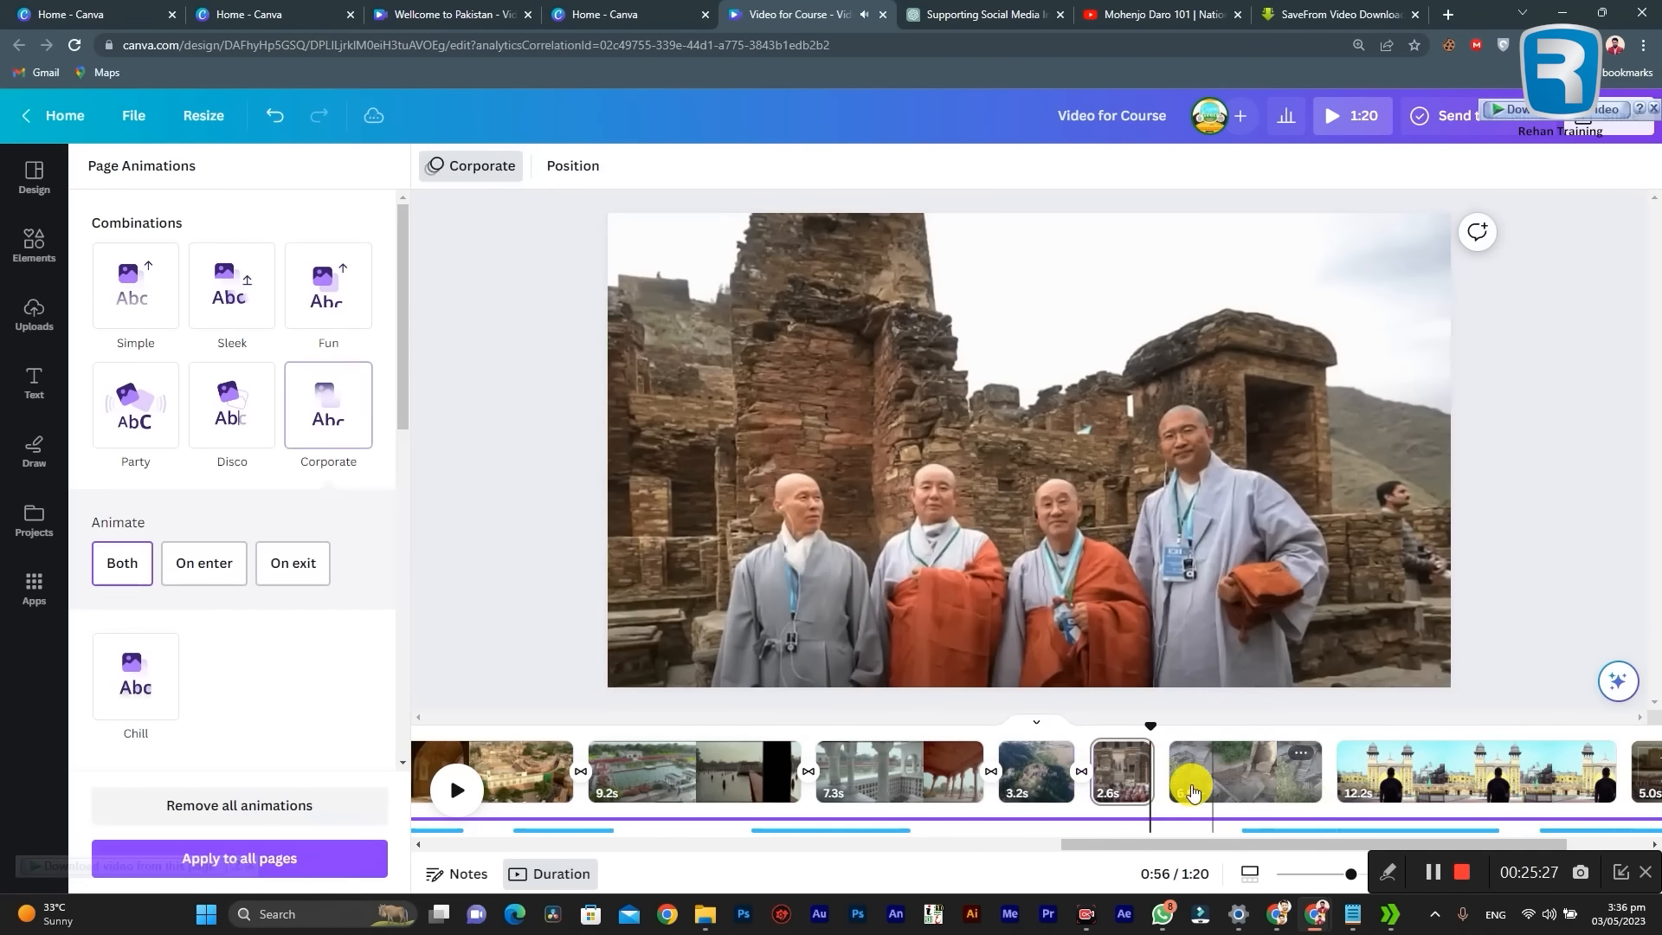
right_click(1127, 766)
double_click(1119, 789)
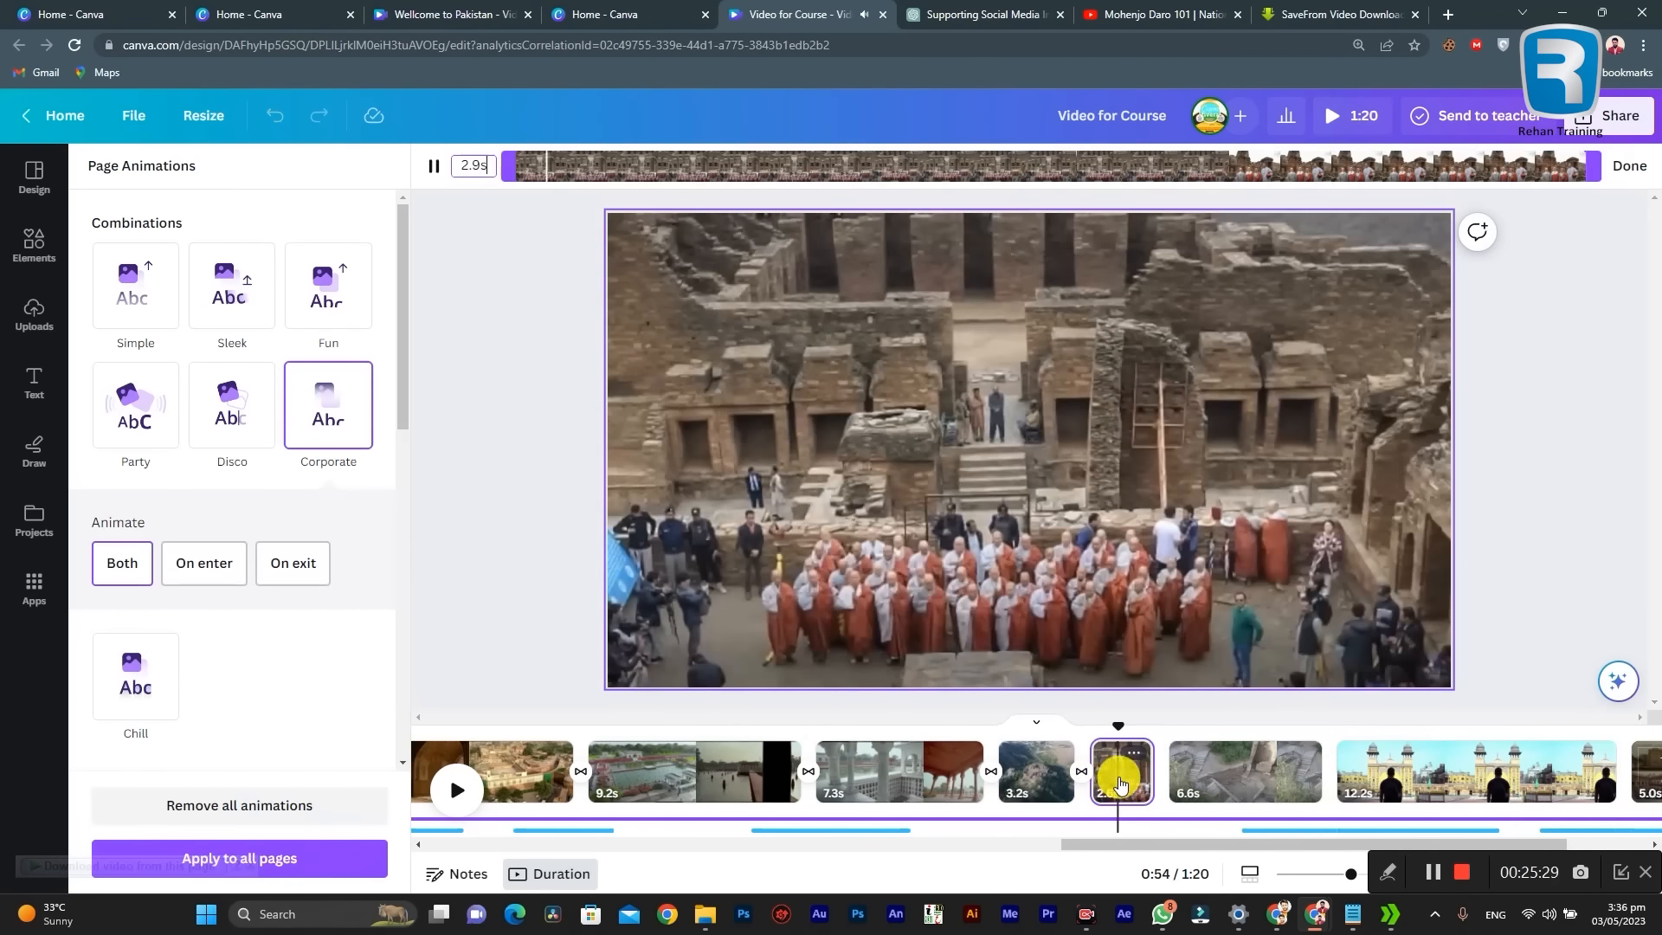
Step: Add Dissolve transitions at the remaining joins, from the monks clip through to the closing "Thanks for Watching" page
left_click(1194, 770)
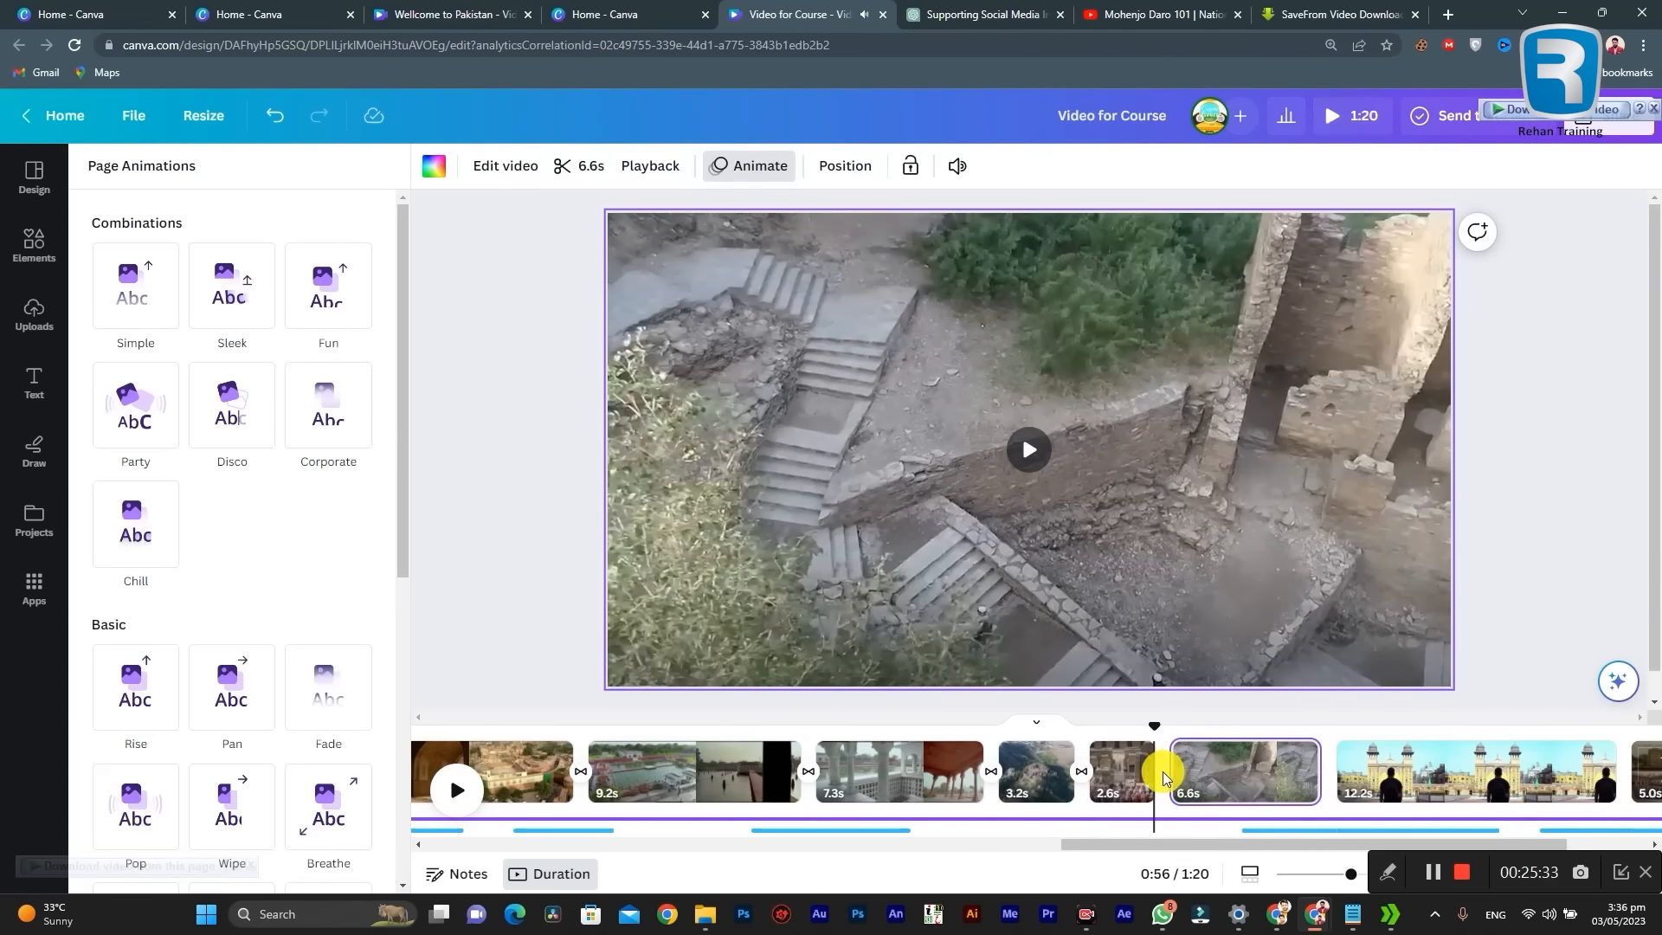
left_click(1172, 785)
left_click(231, 272)
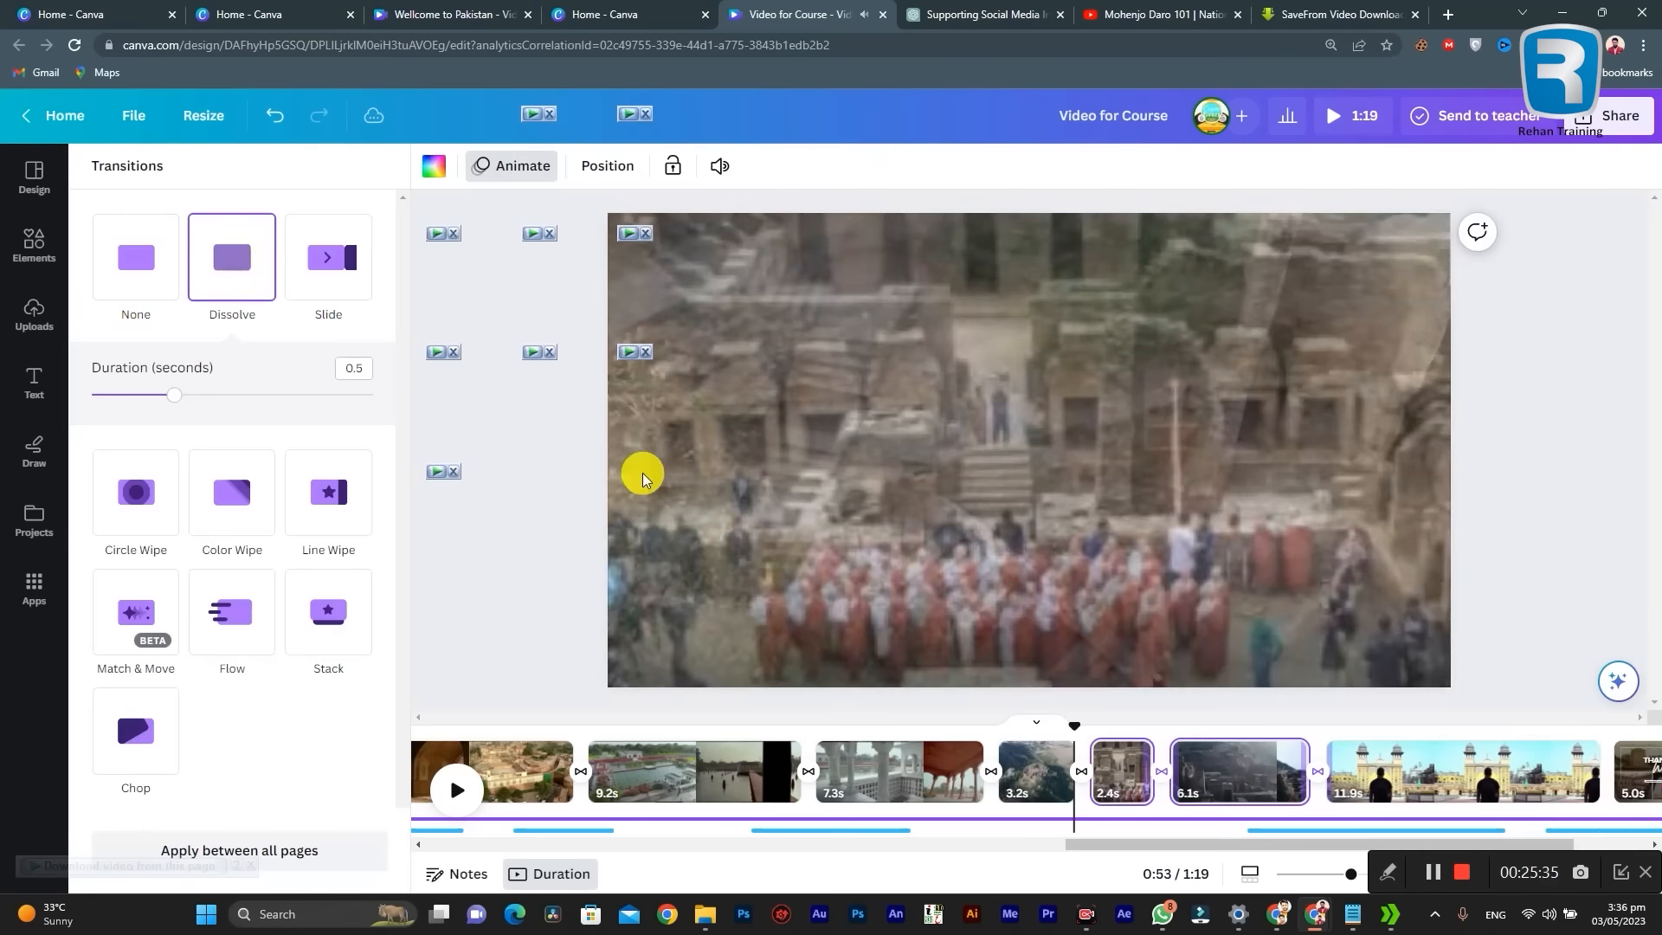
left_click_drag(1291, 846, 1354, 839)
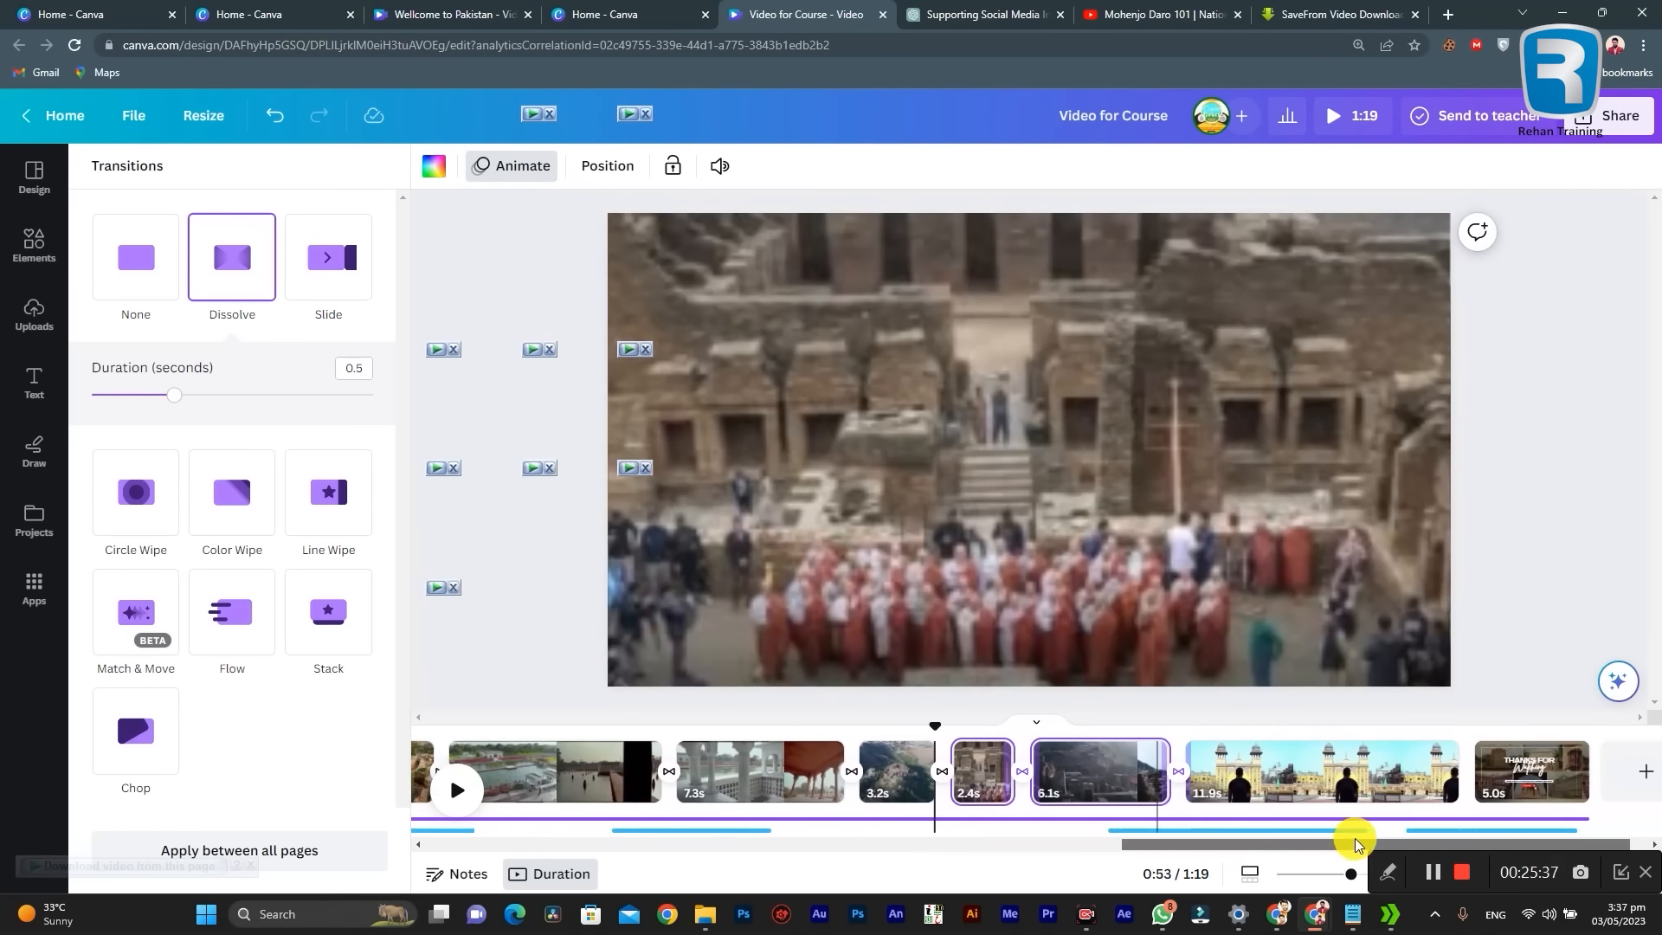
left_click(1466, 779)
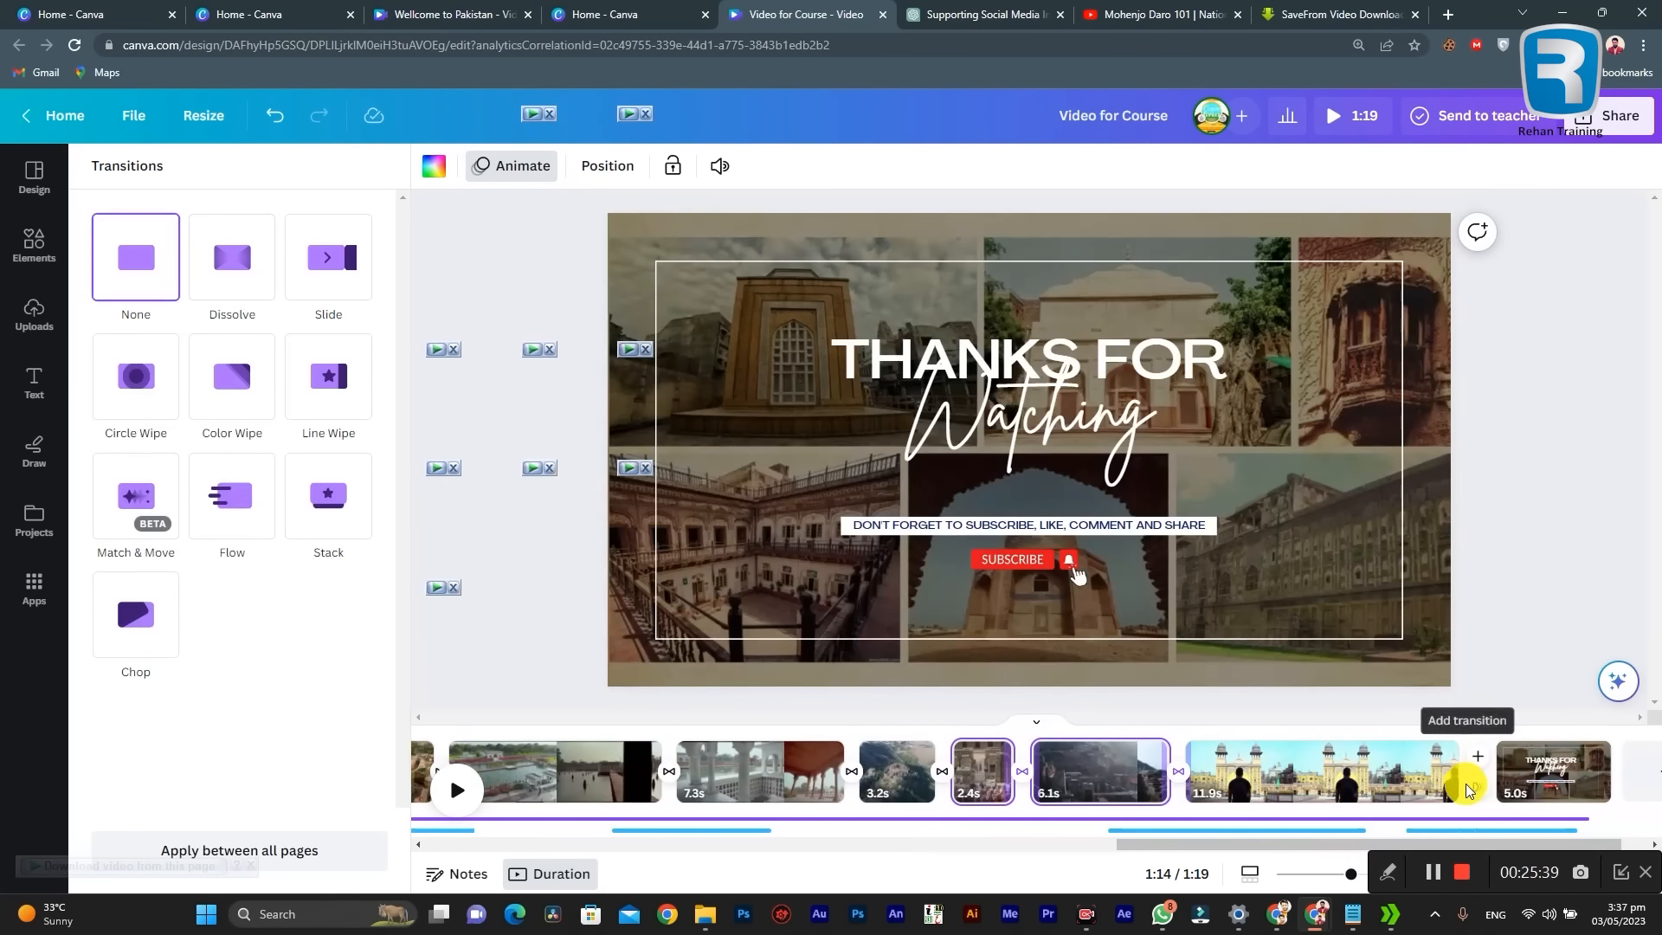
left_click(250, 257)
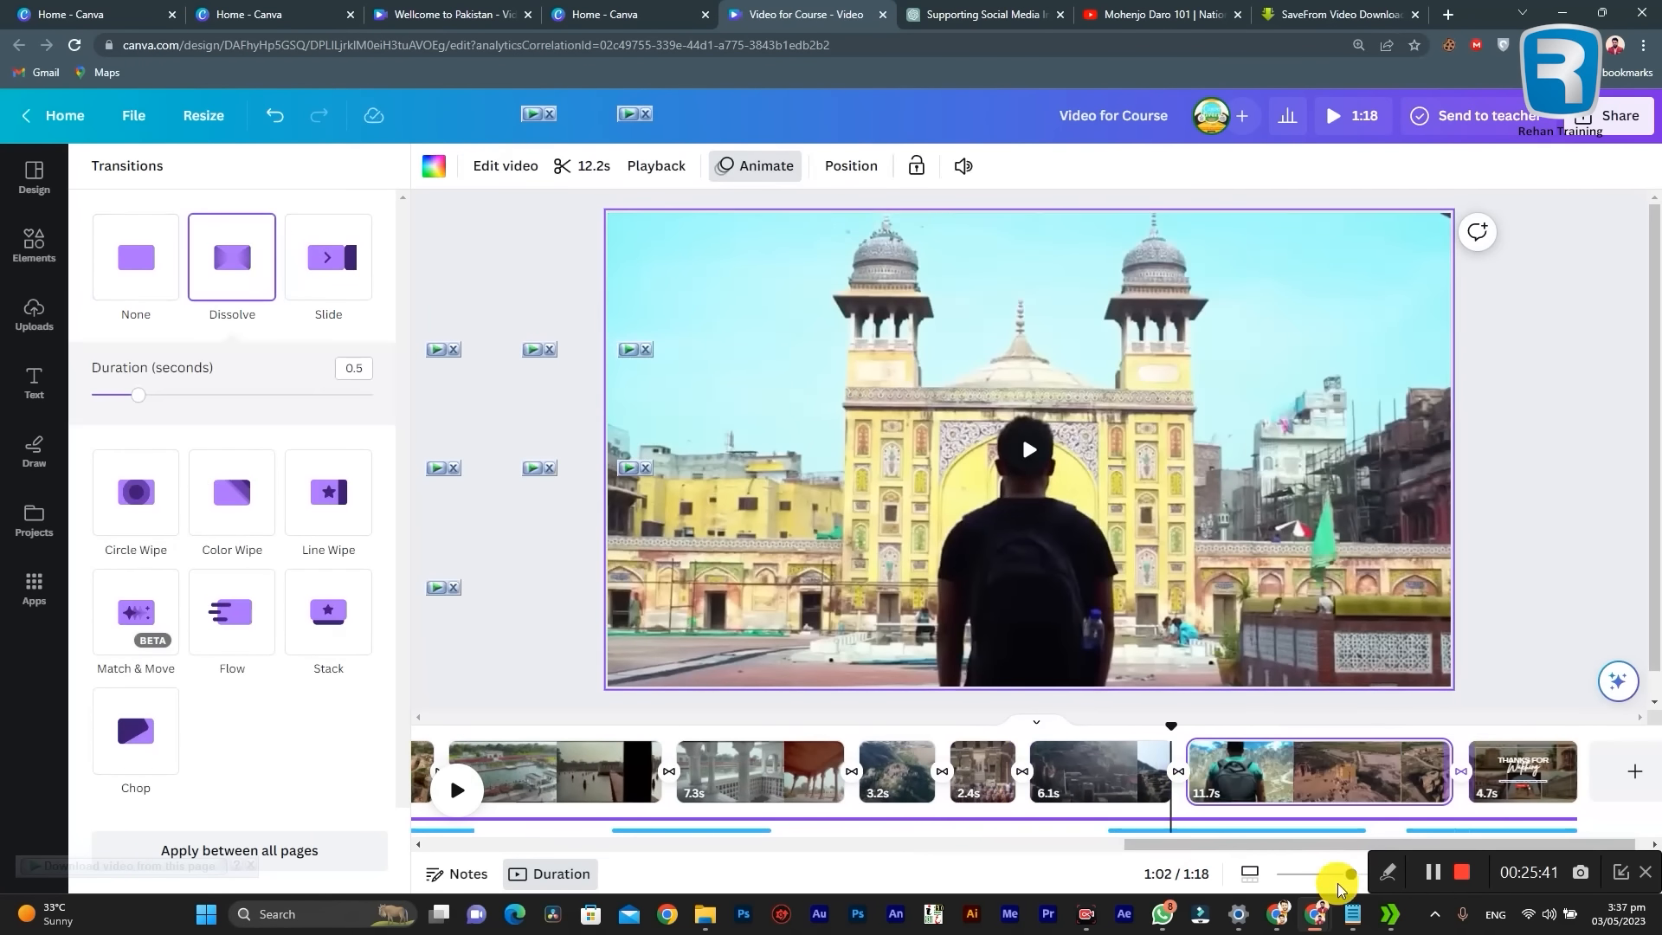
Step: Add the uploaded "This is Pakistan" logo to the flag clip on page 2, scaled down into the frame's upper-left corner
left_click_drag(1280, 845, 372, 792)
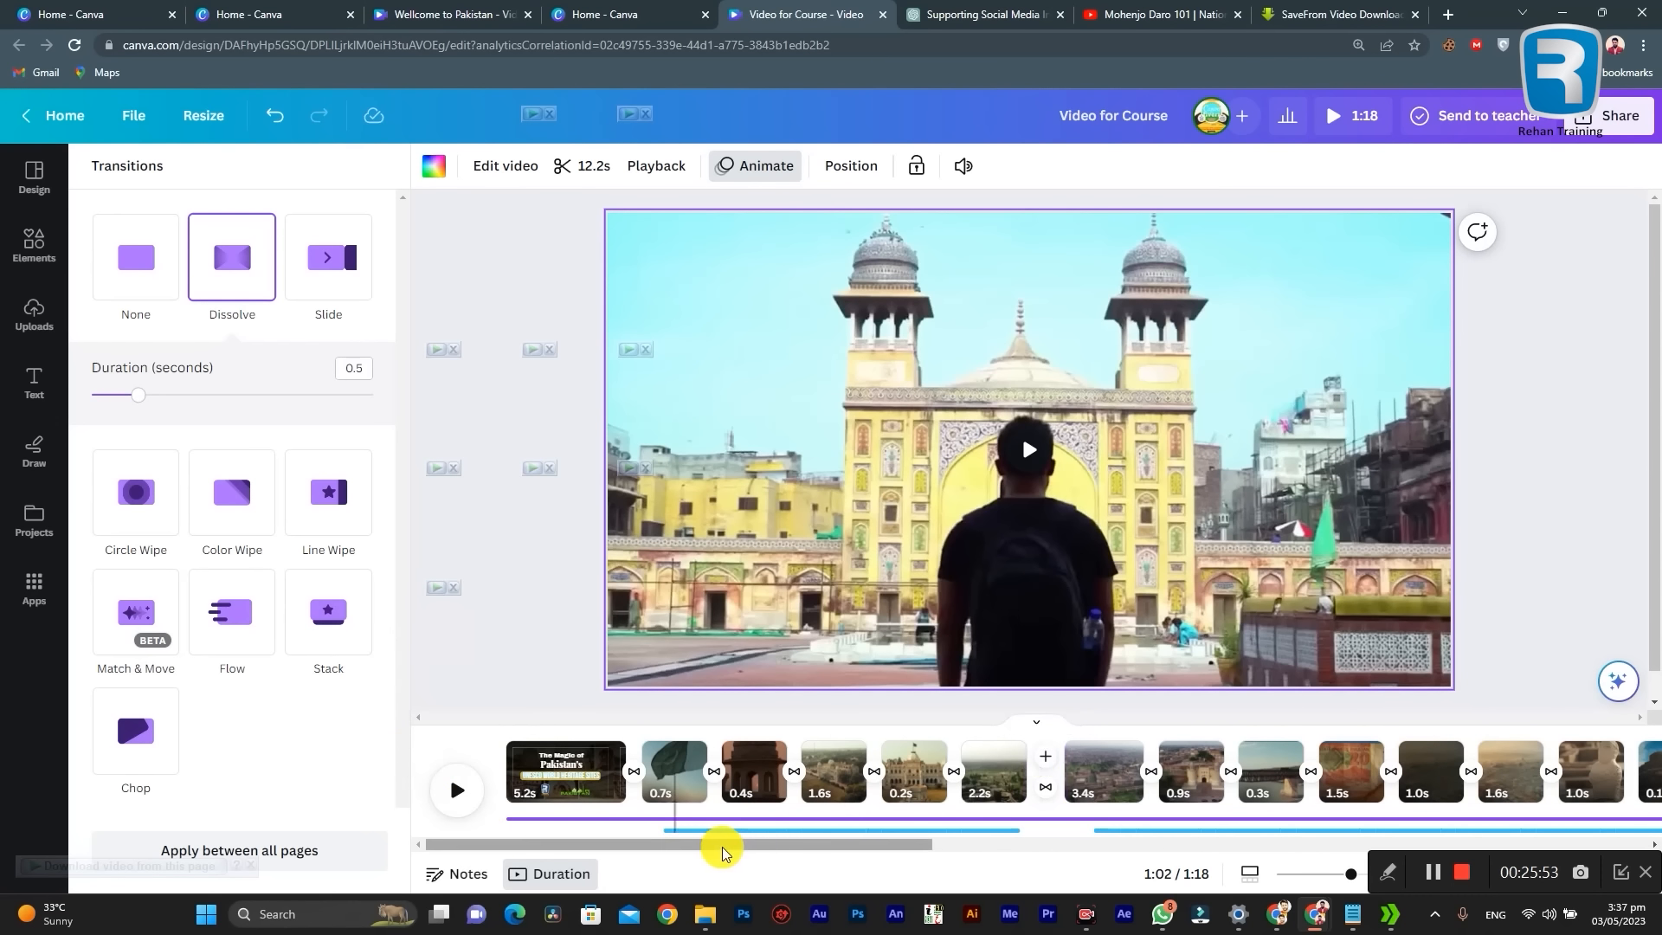
left_click(669, 779)
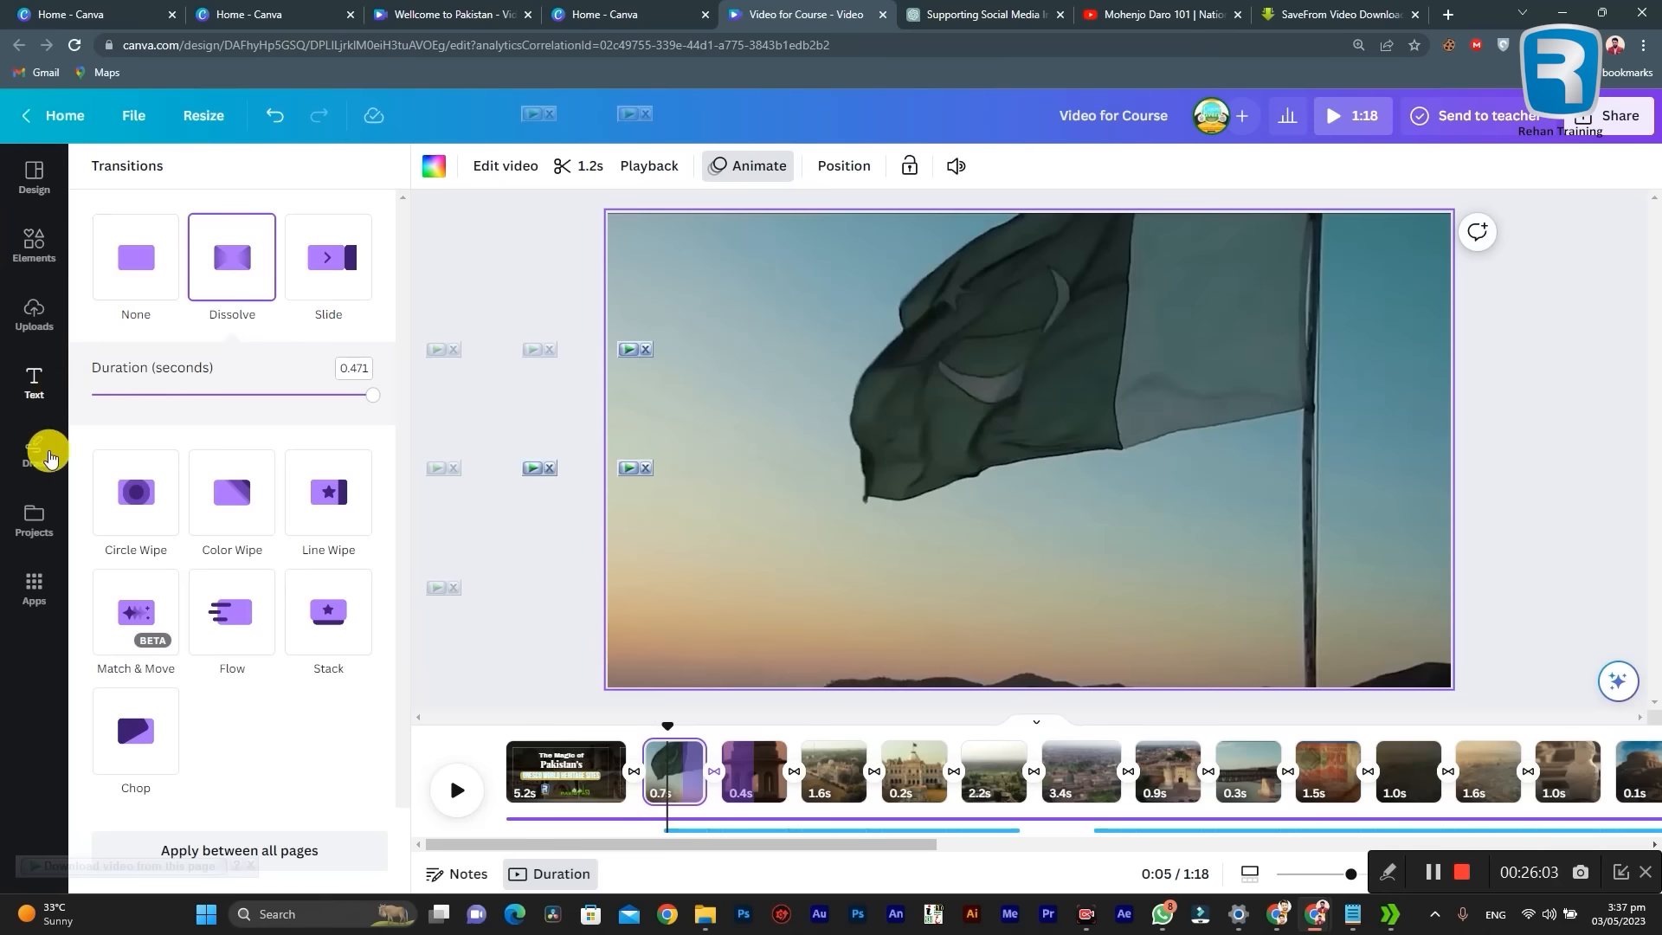
left_click(45, 326)
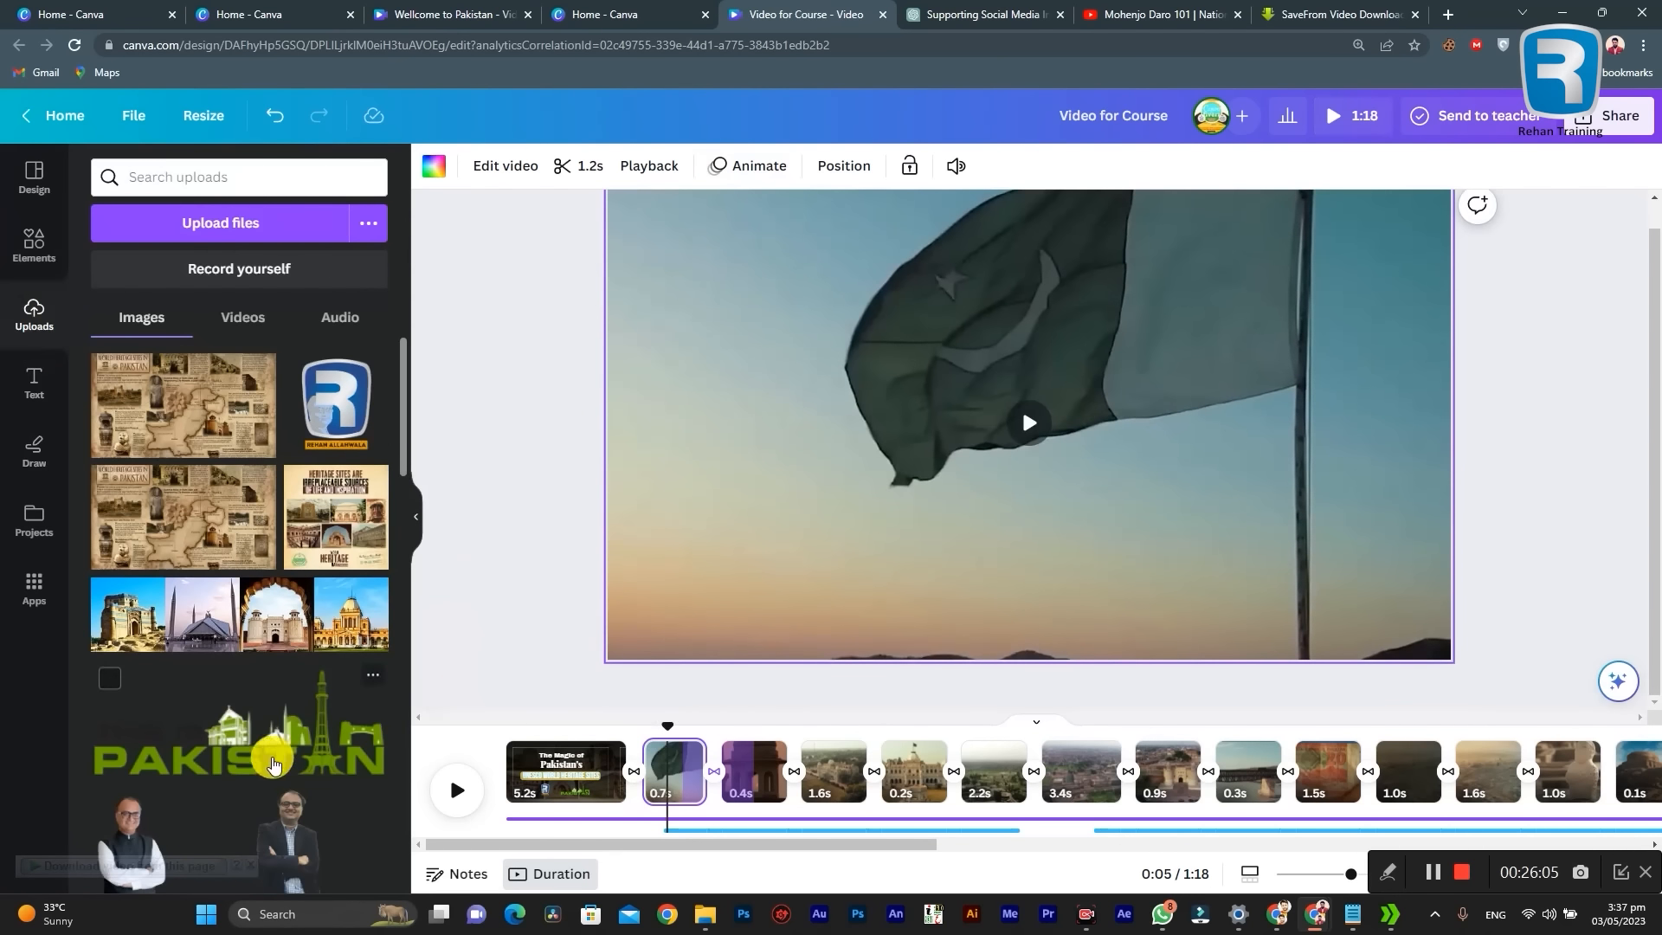
left_click(308, 735)
left_click_drag(1073, 476, 675, 251)
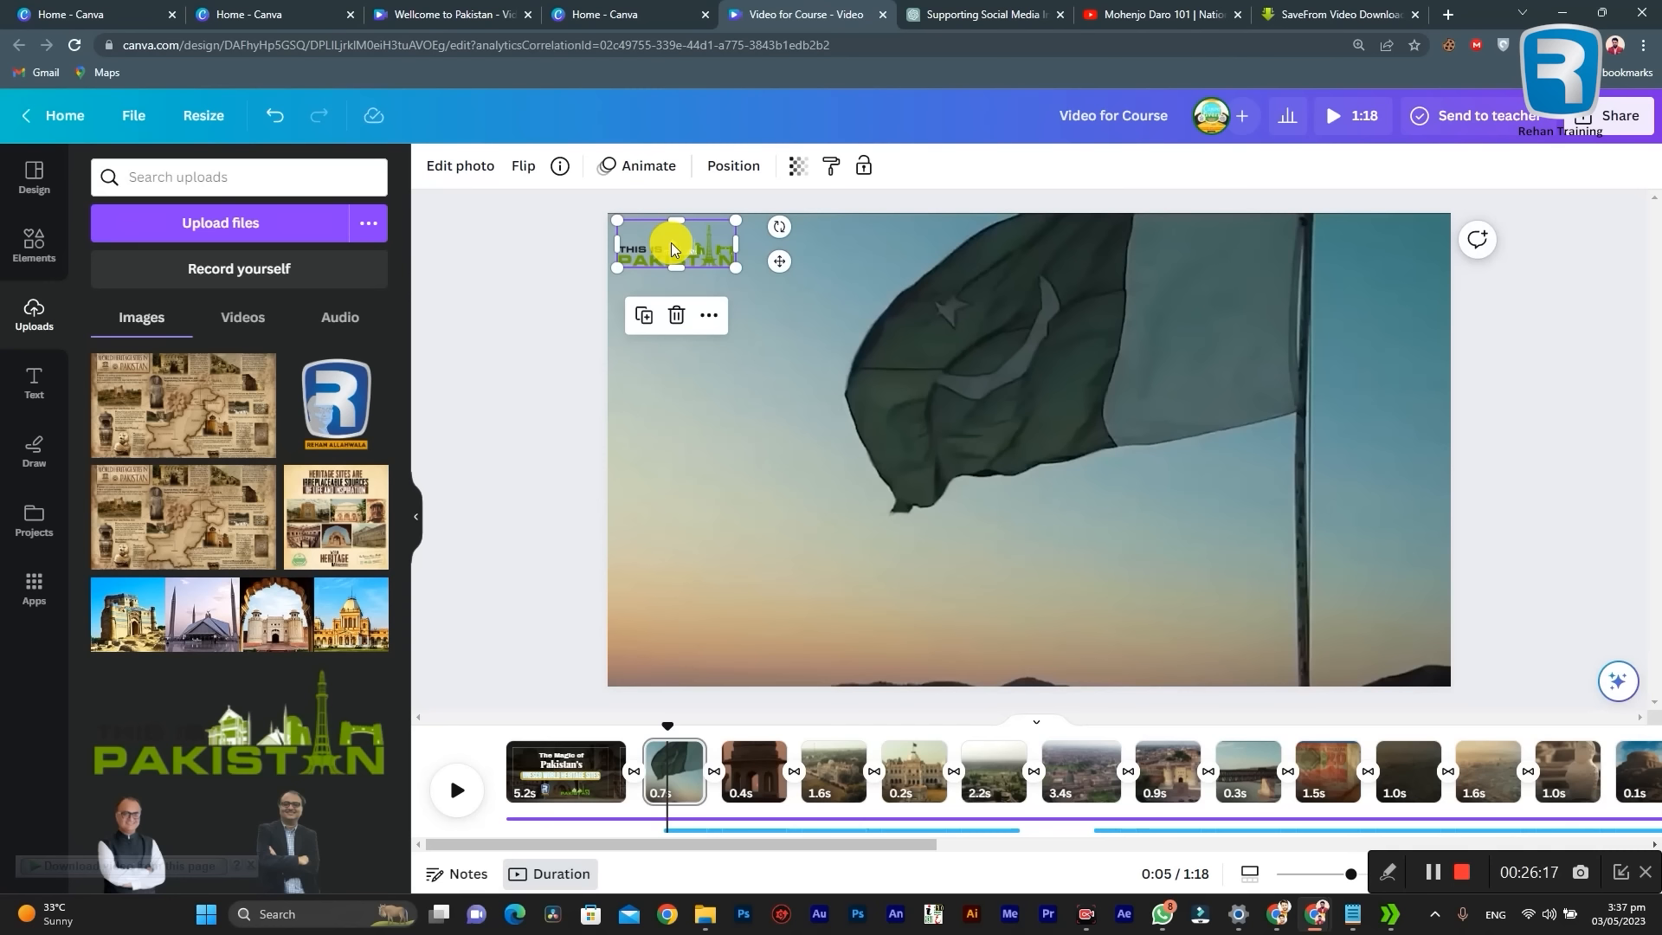
Step: Add the "This is Pakistan" logo to the upper-left corner of each clip from page 3 through page 11
left_click(749, 780)
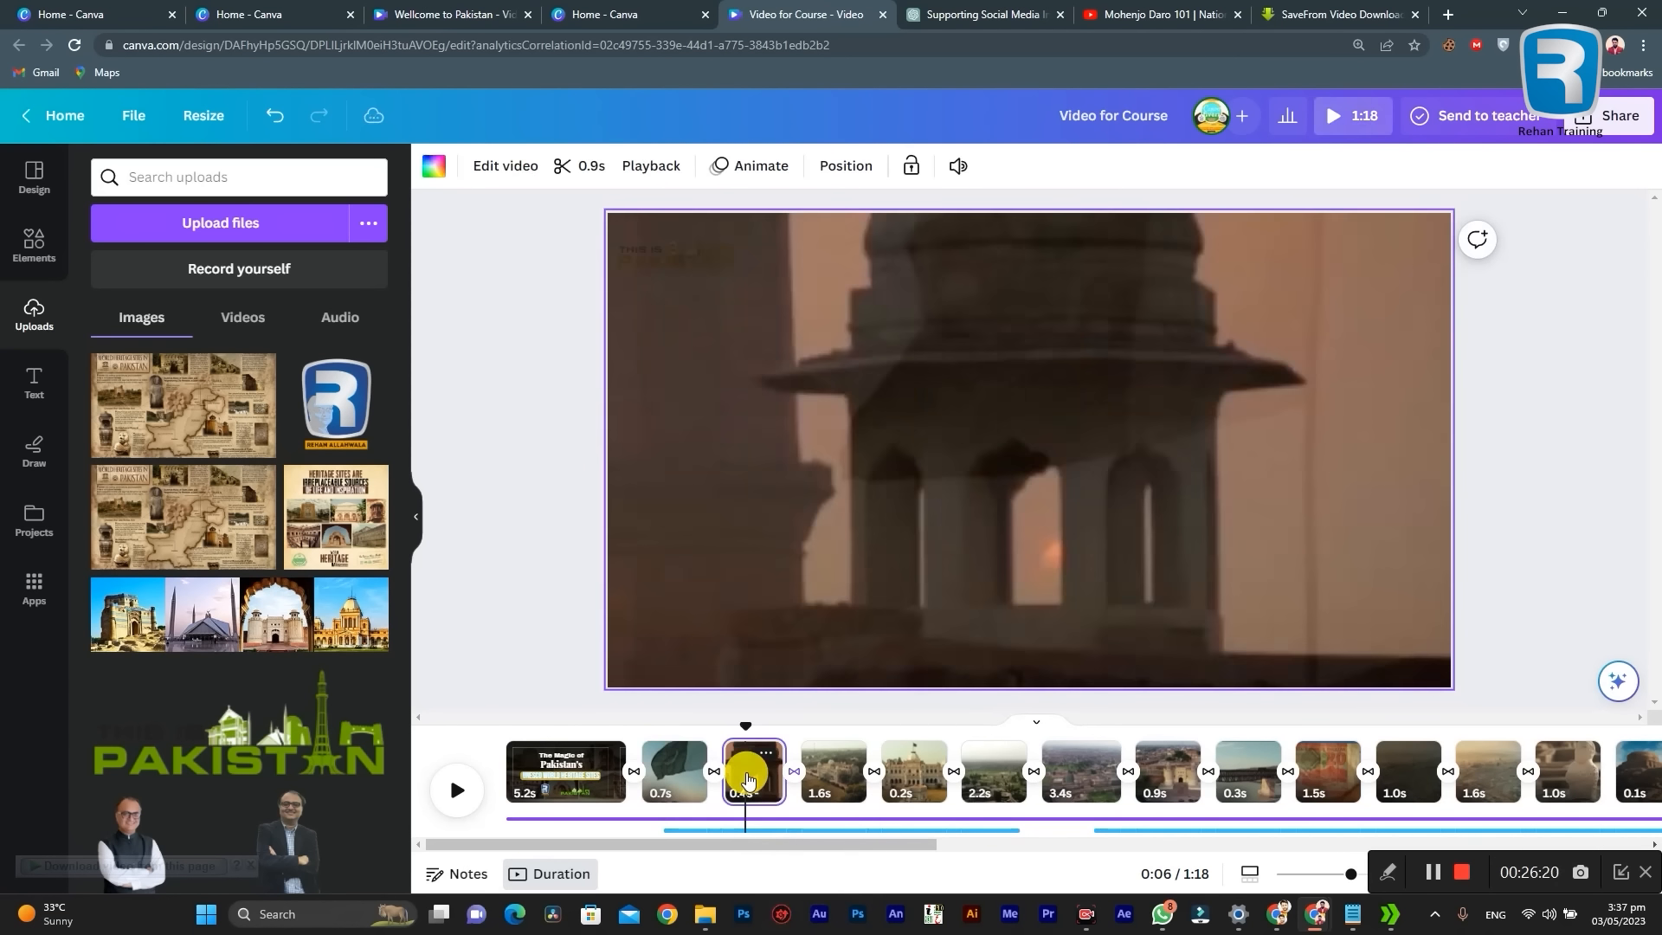
left_click(813, 765)
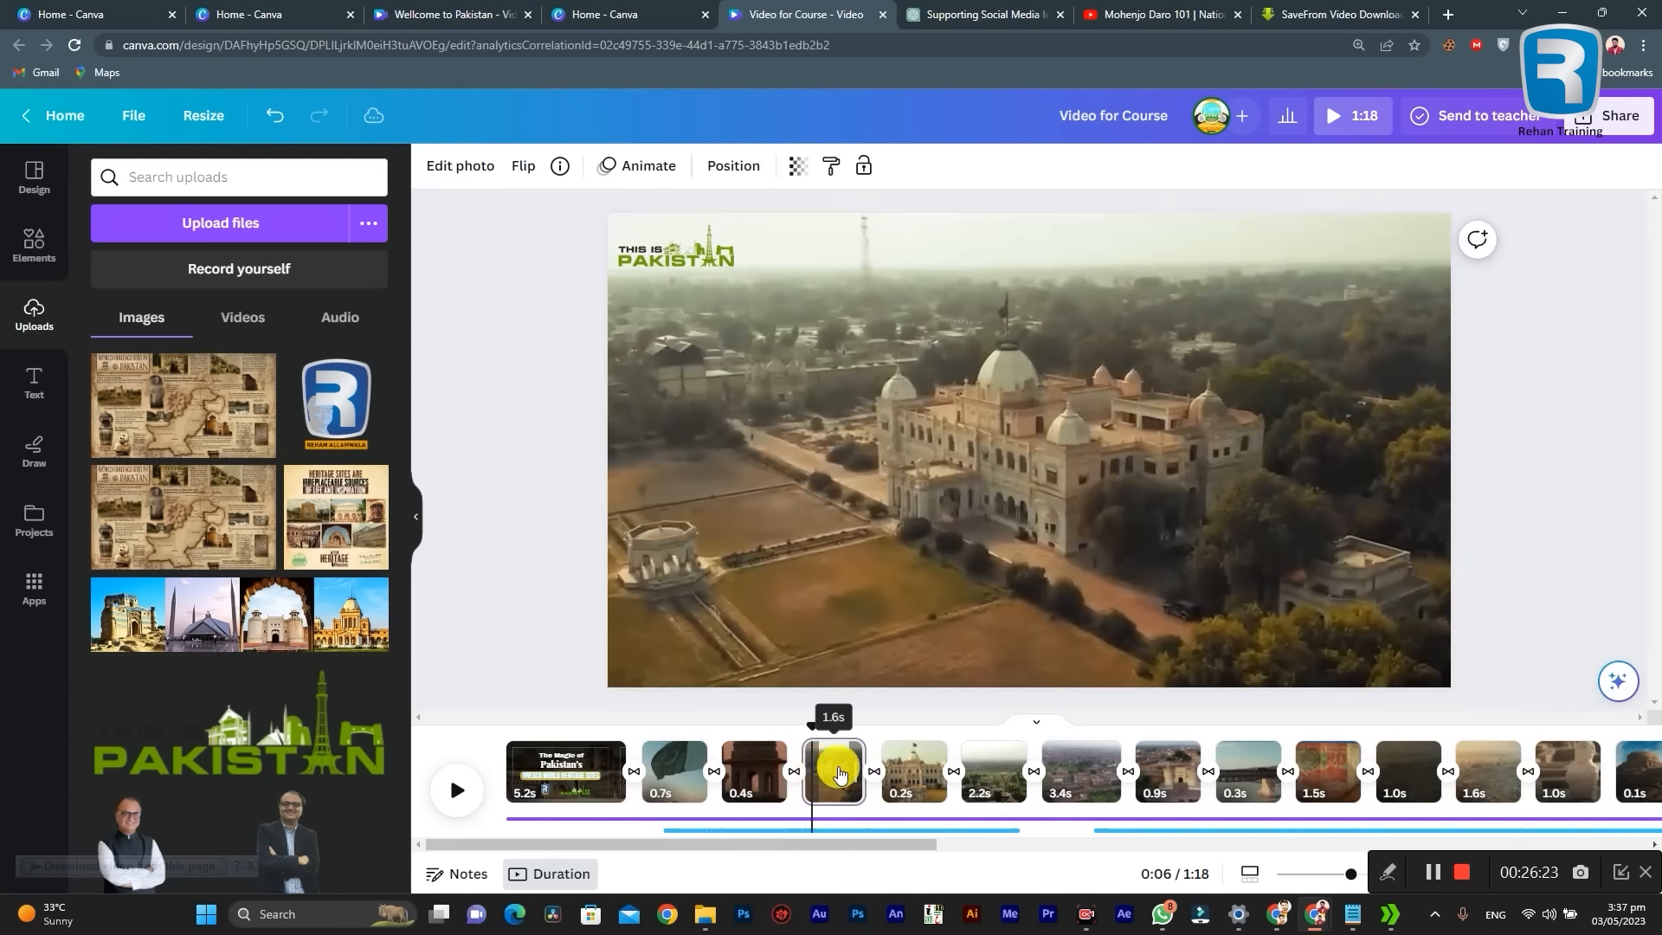
left_click(906, 772)
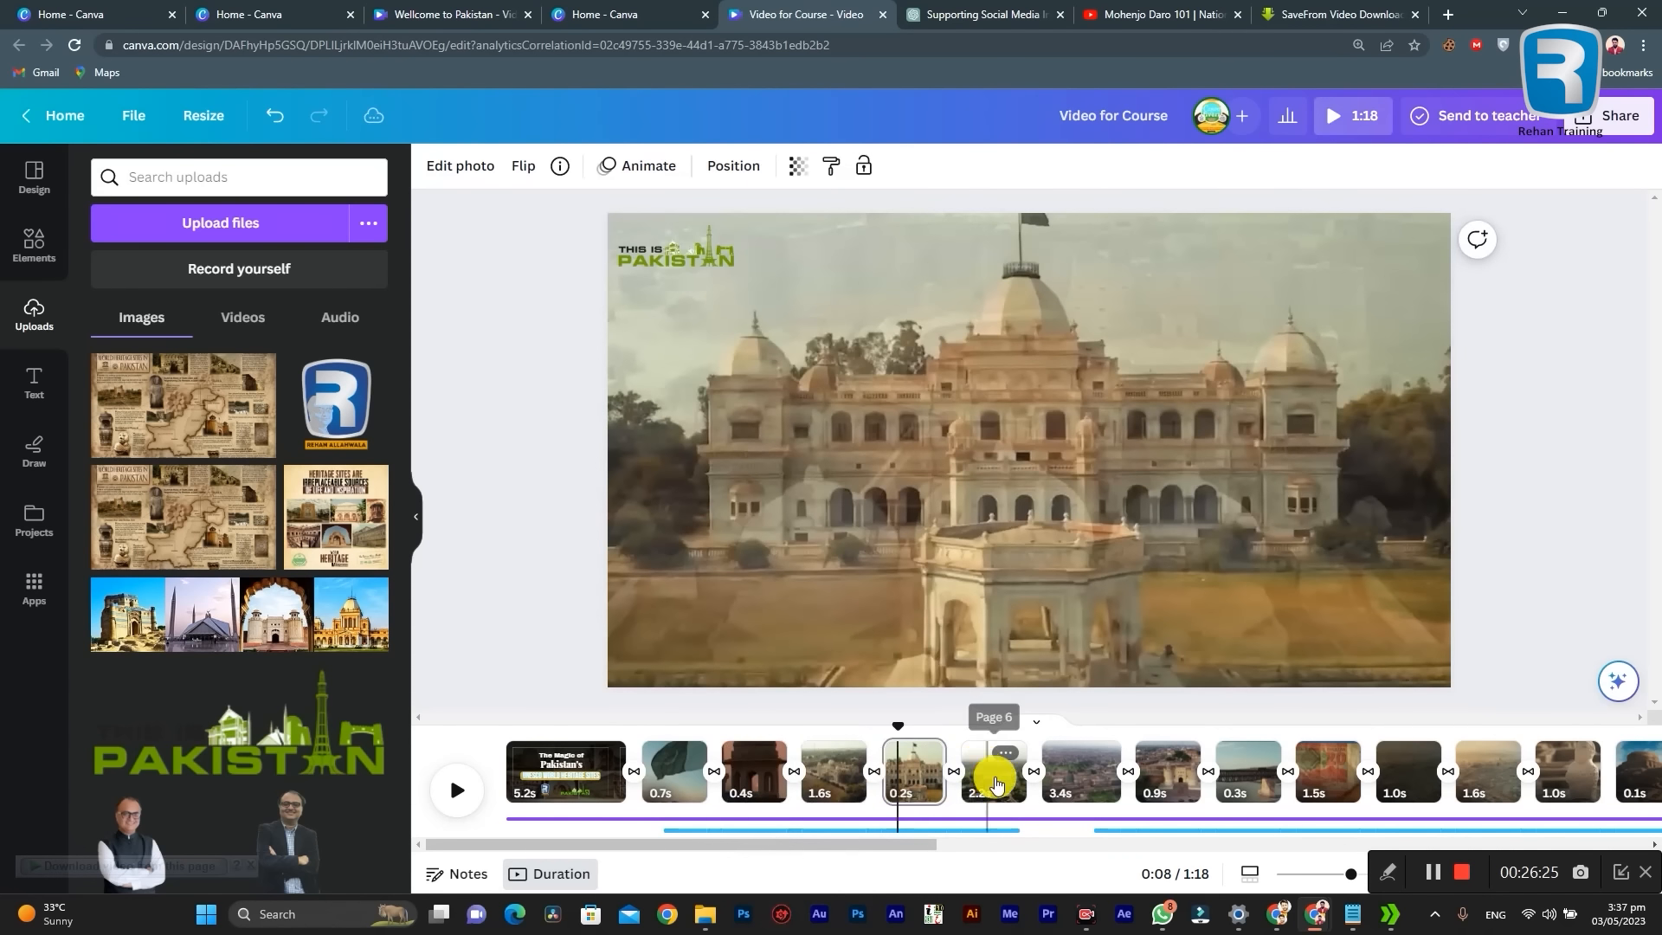
left_click(994, 779)
left_click(1070, 774)
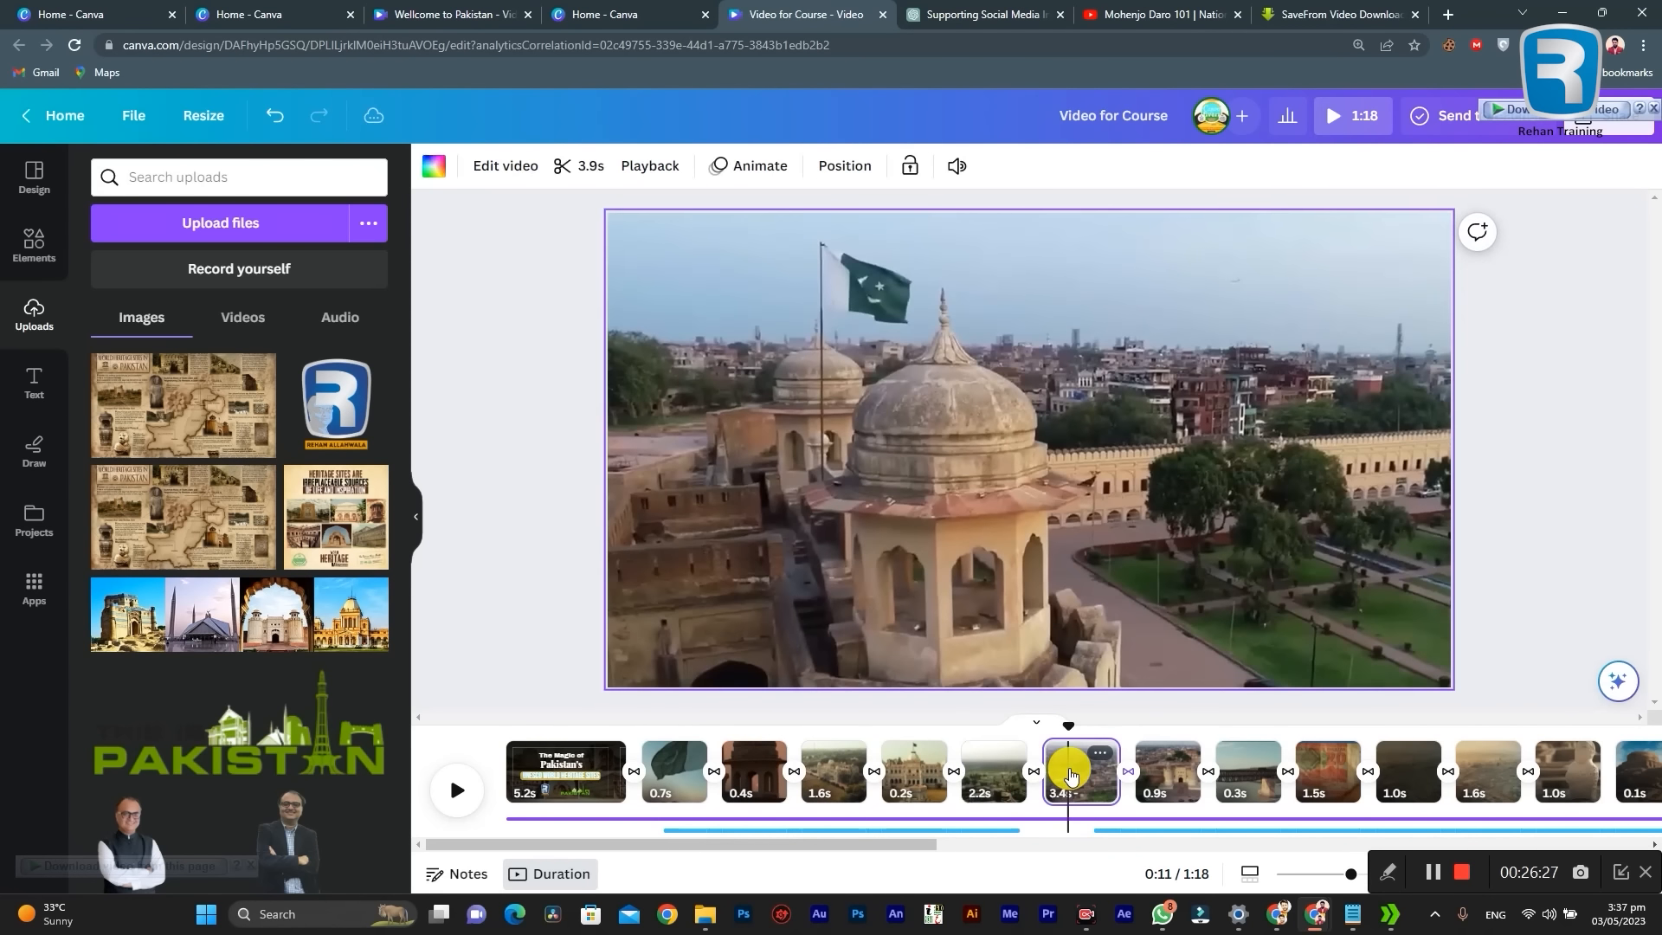
left_click(1160, 771)
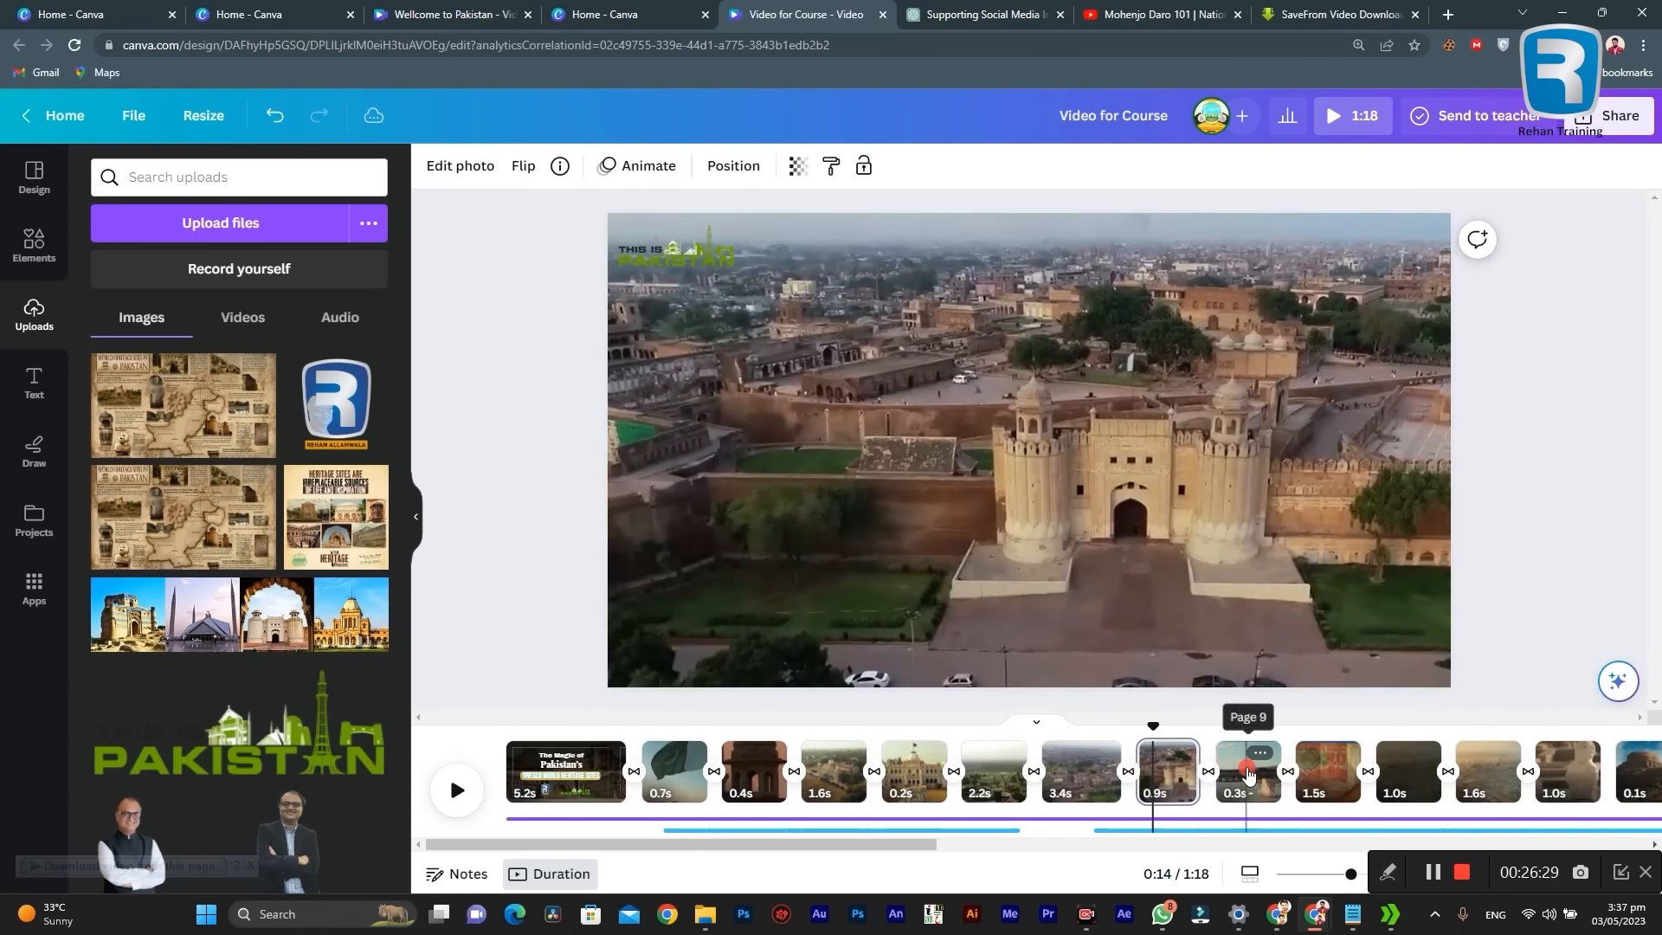
left_click(1247, 772)
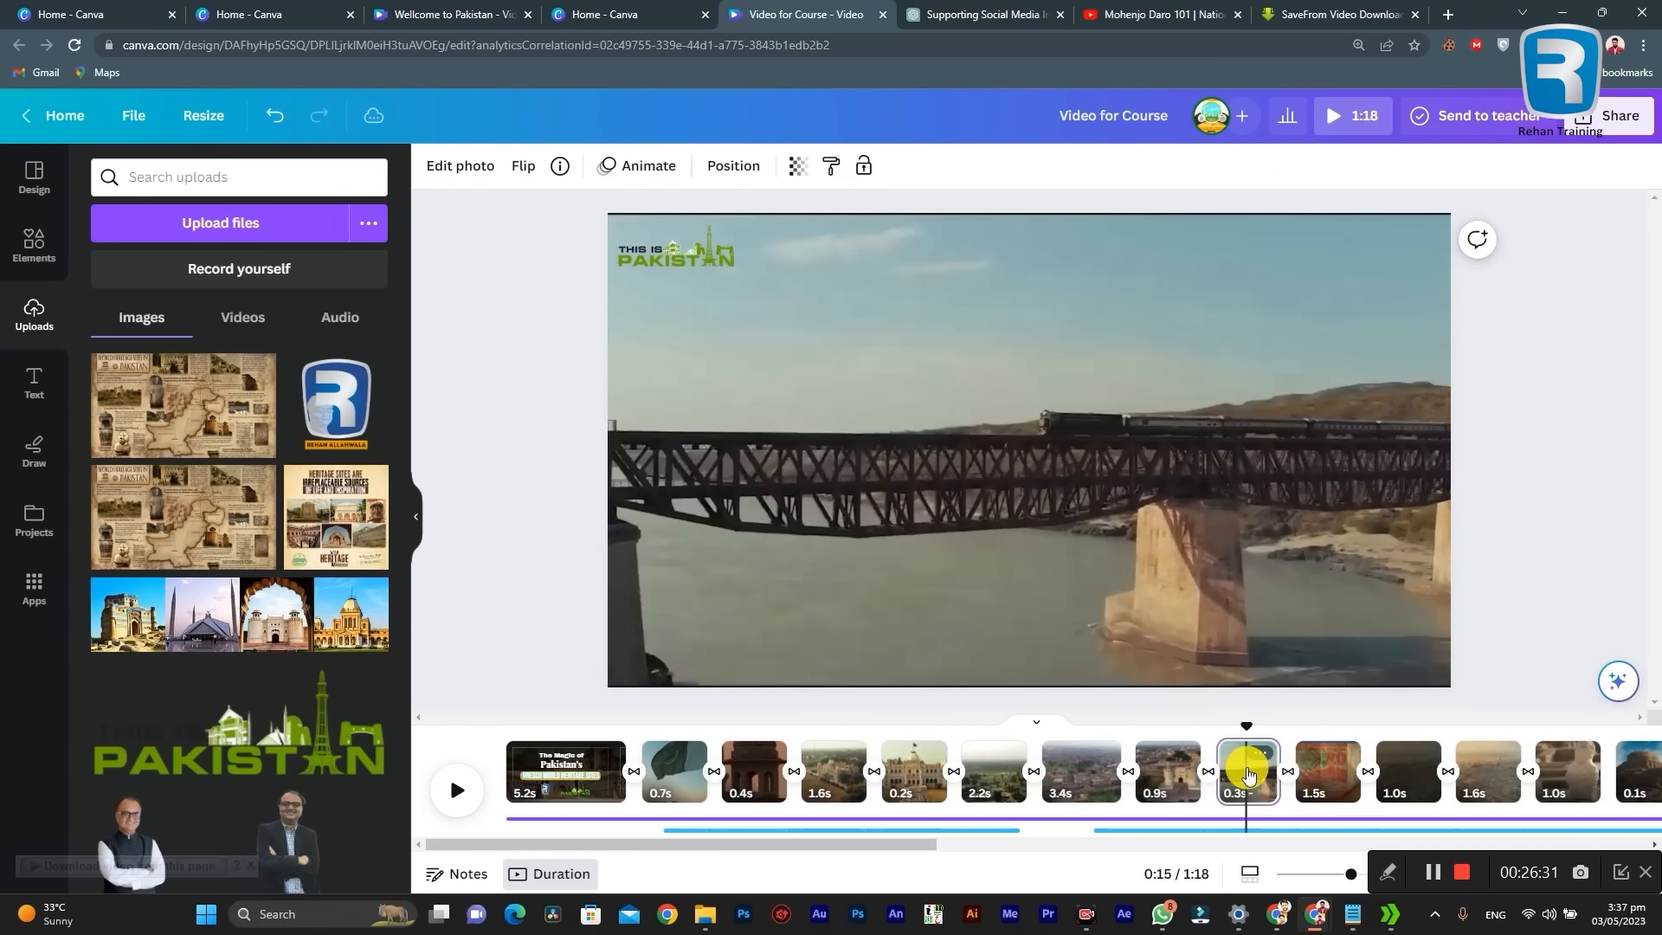
left_click(1343, 771)
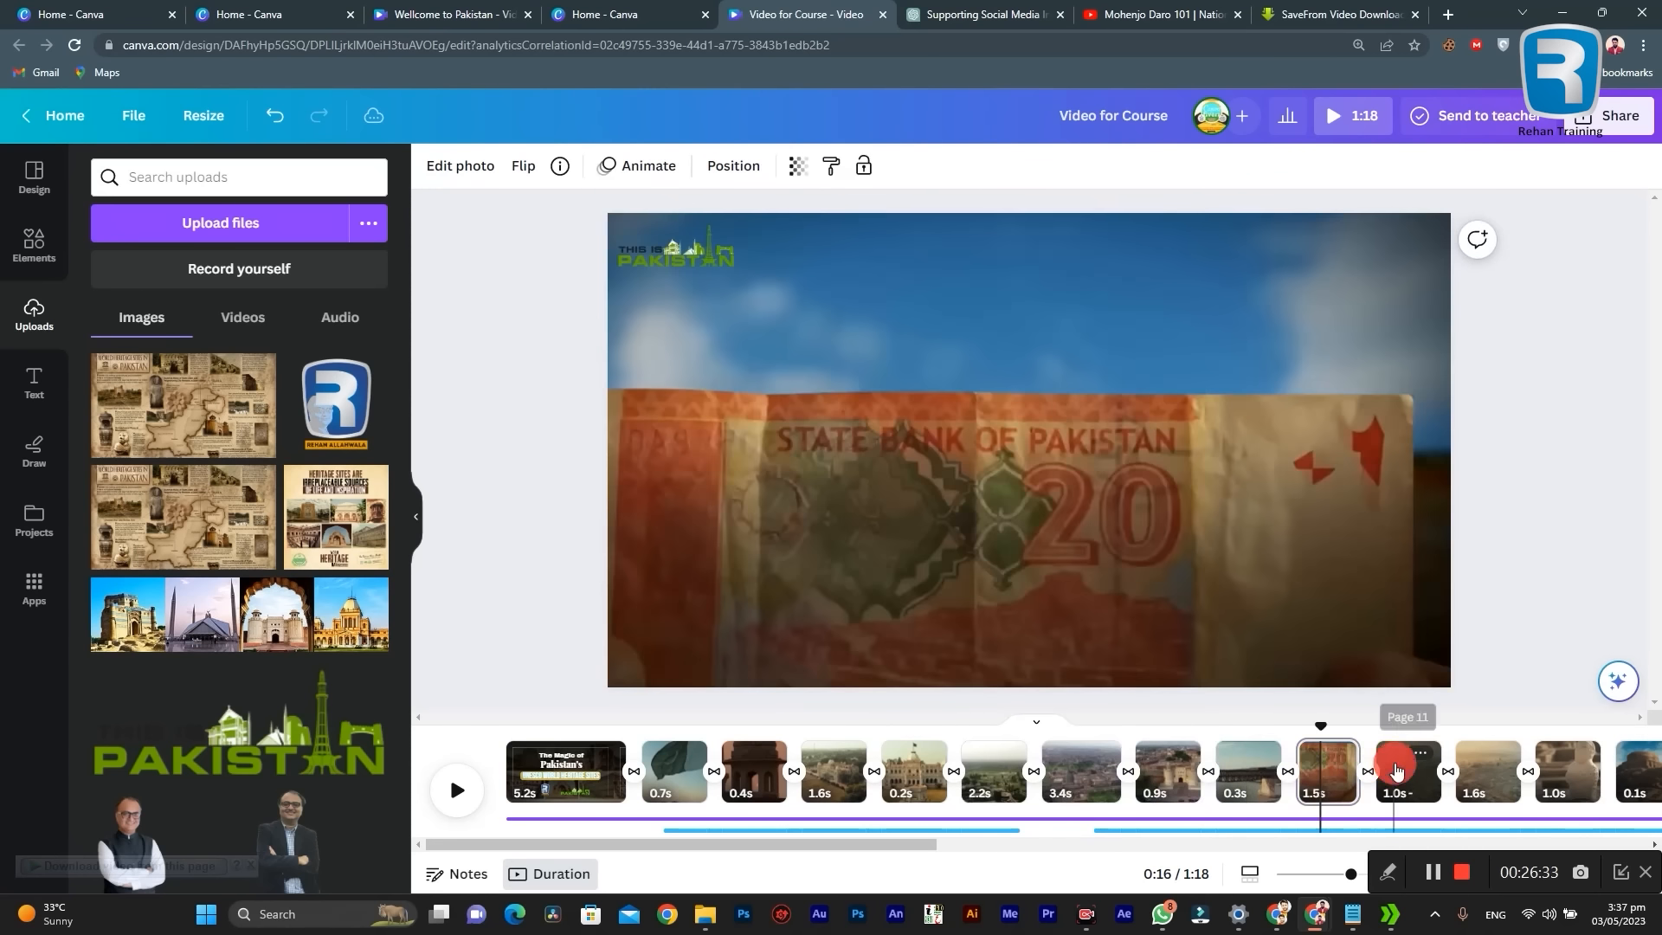
left_click(1396, 771)
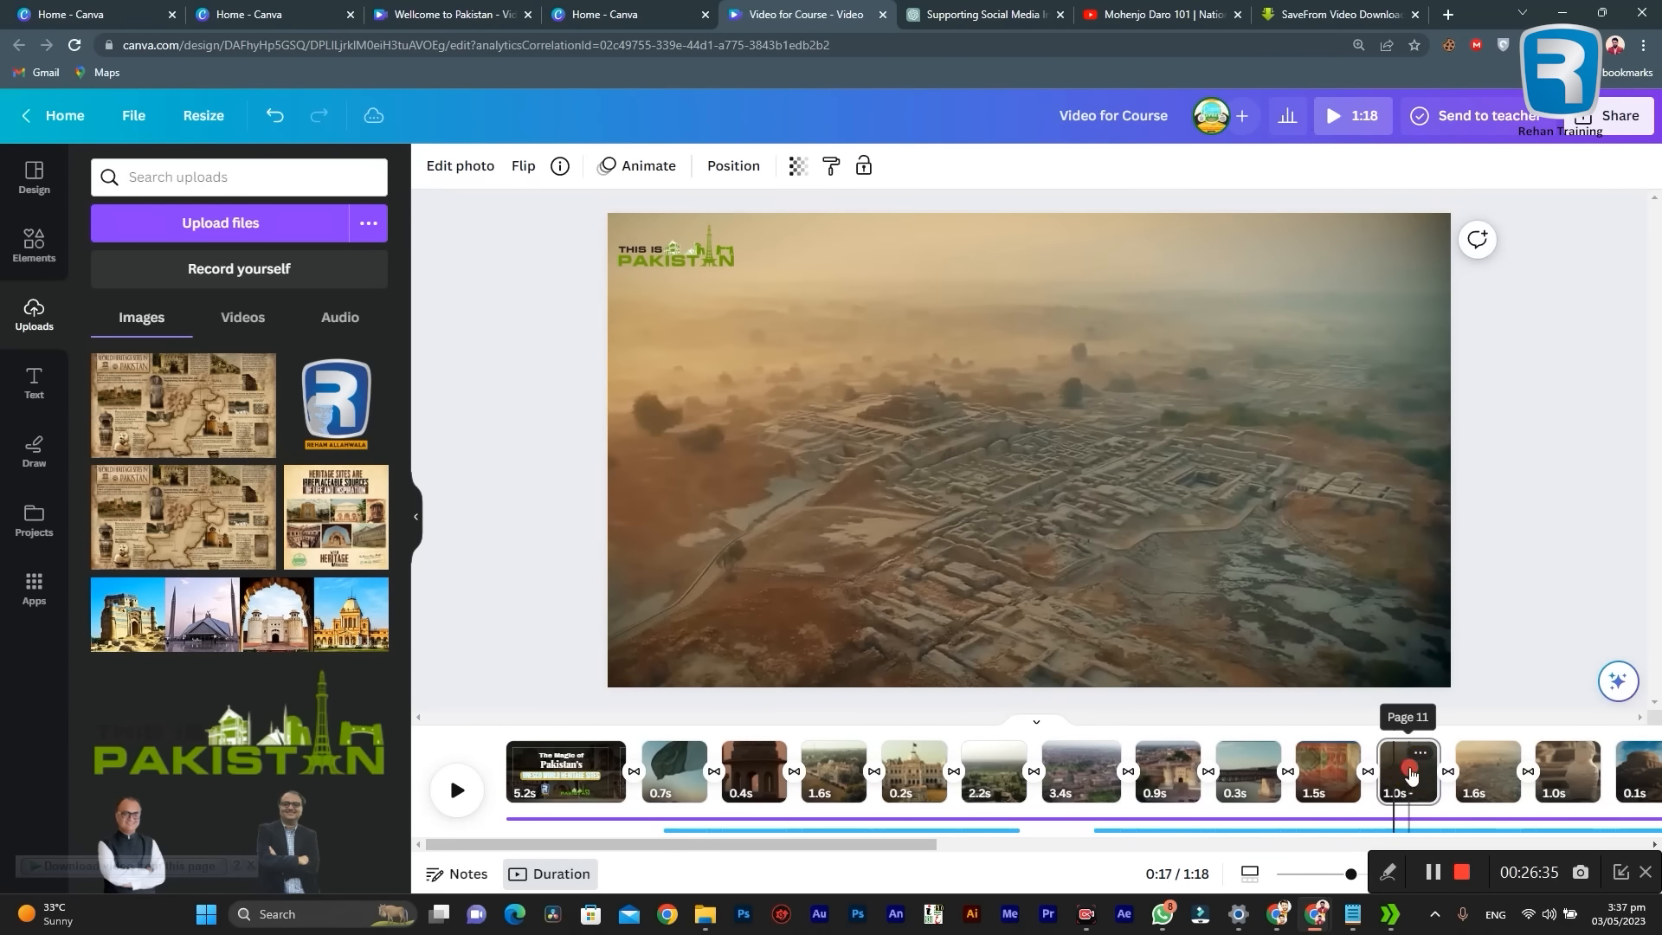
left_click(1411, 772)
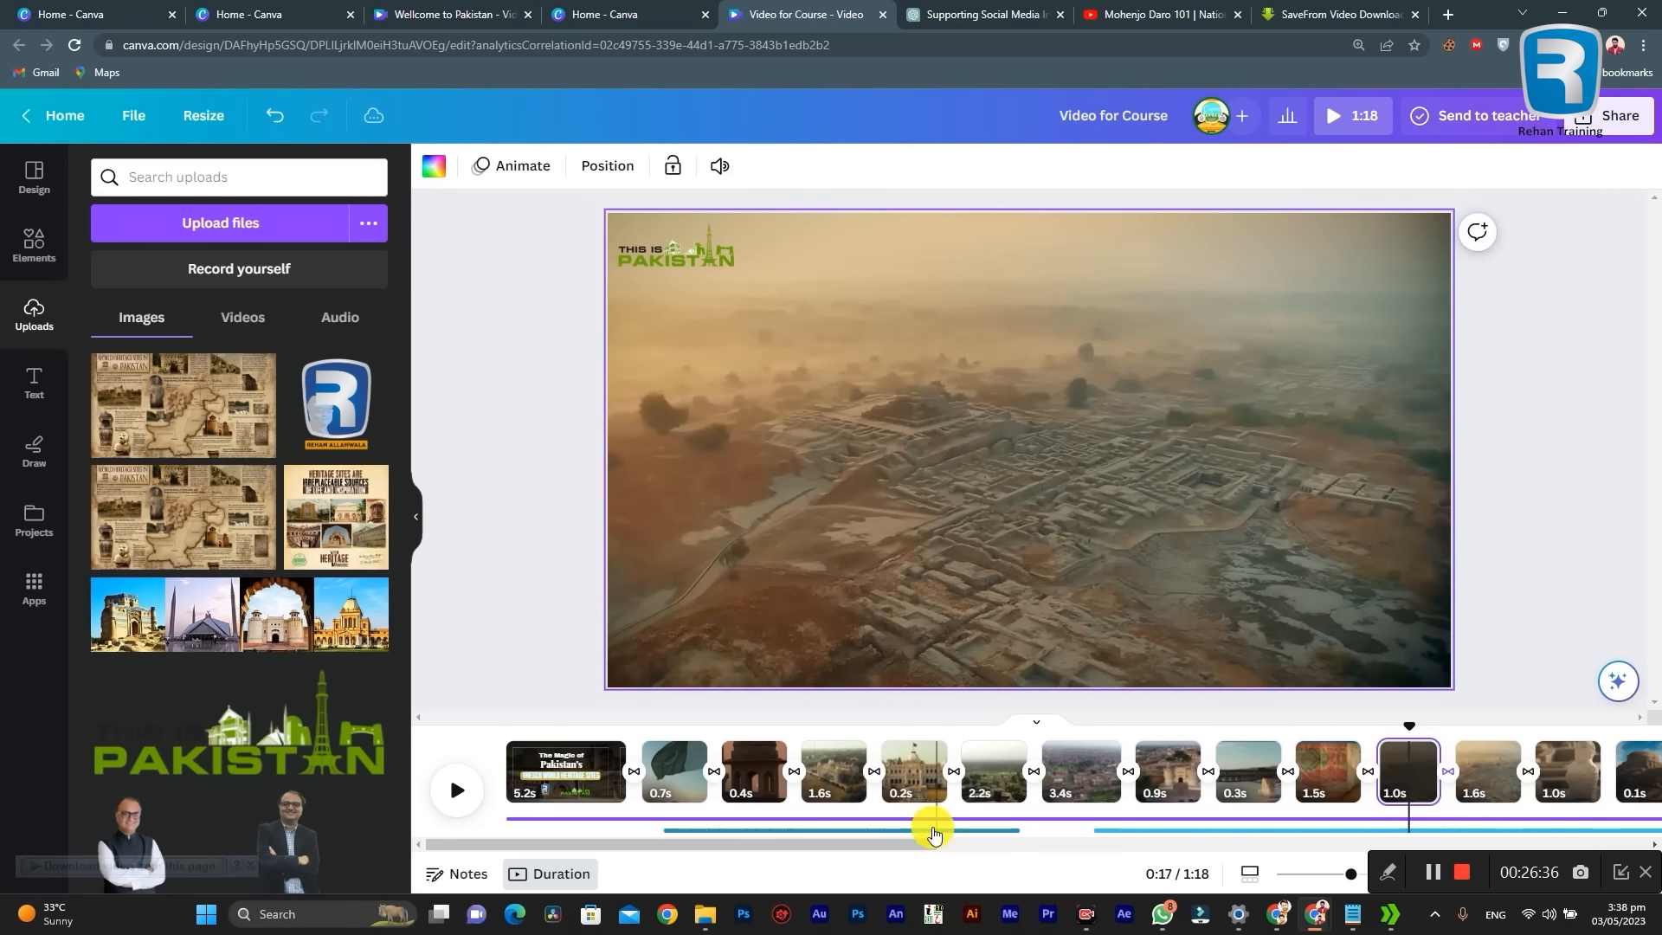
Step: Continue placing the "This is Pakistan" logo on each clip from page 12 through the 9.2-second clip
left_click_drag(725, 845, 934, 844)
left_click(977, 770)
left_click(905, 772)
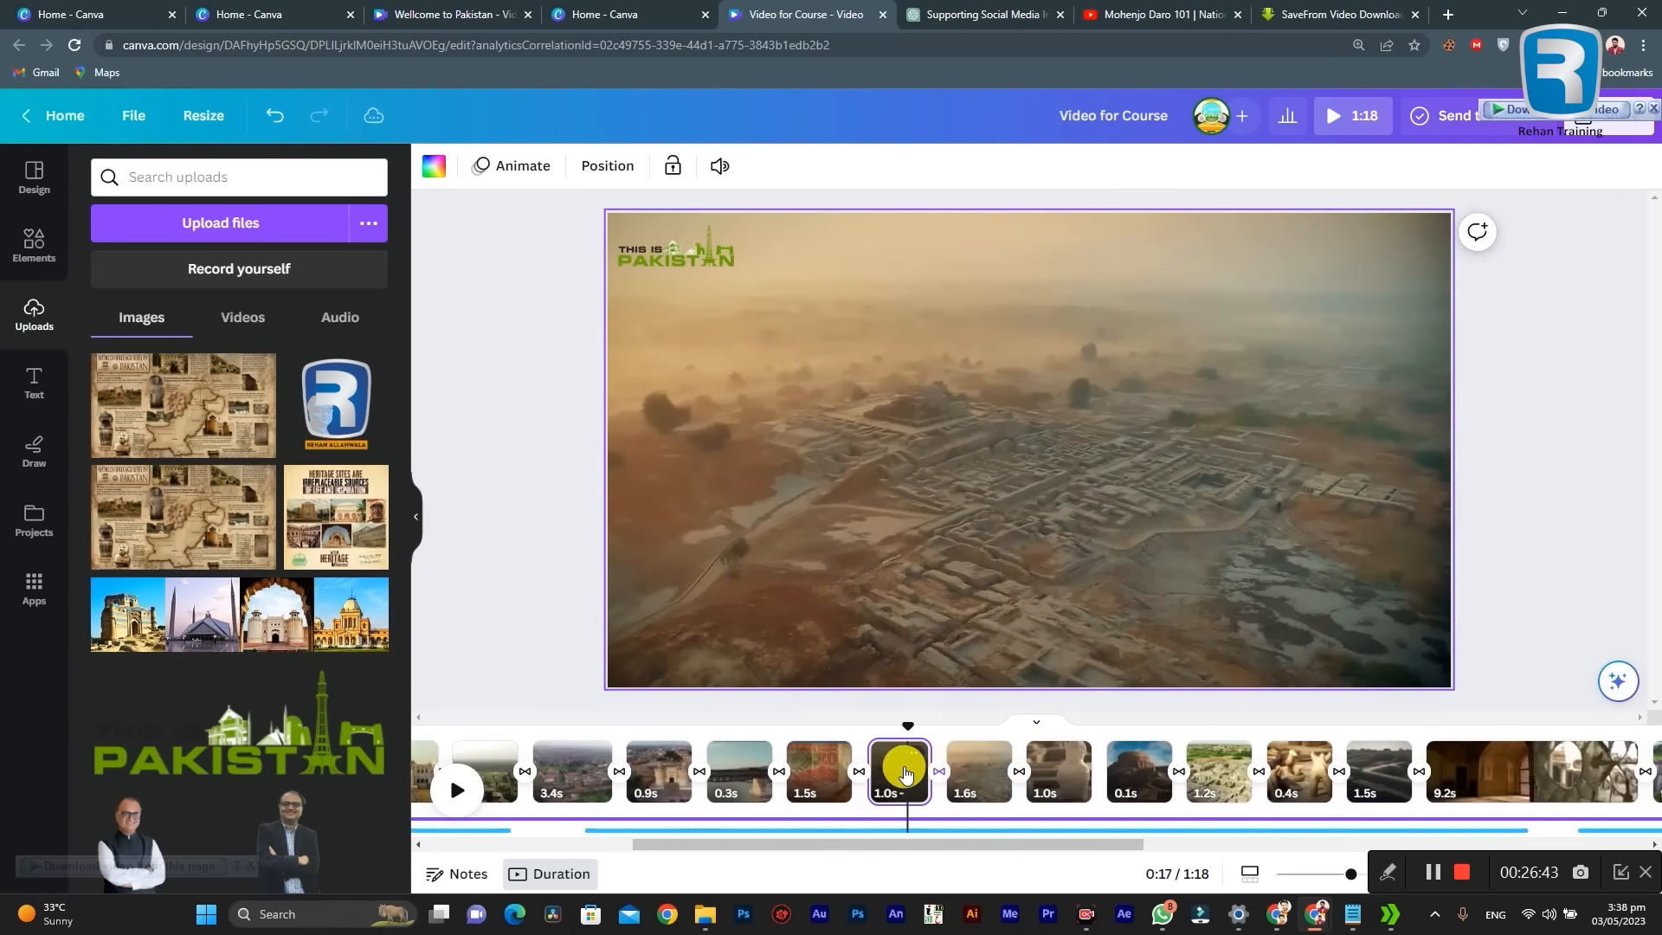
left_click(968, 771)
left_click(1050, 771)
left_click(1139, 770)
left_click(1219, 769)
left_click(1284, 768)
left_click(1365, 768)
left_click(1457, 766)
Step: Place the "This is Pakistan" logo on the remaining clips after the 9.2-second clip
left_click_drag(989, 844, 1460, 844)
left_click(1104, 770)
left_click(1290, 771)
left_click(1066, 767)
left_click(1147, 765)
left_click(1258, 761)
left_click(1423, 763)
Step: Scrub through the domed-fort clip on page 7 and the opening title page to review the logo and transitions
left_click_drag(672, 753, 1113, 753)
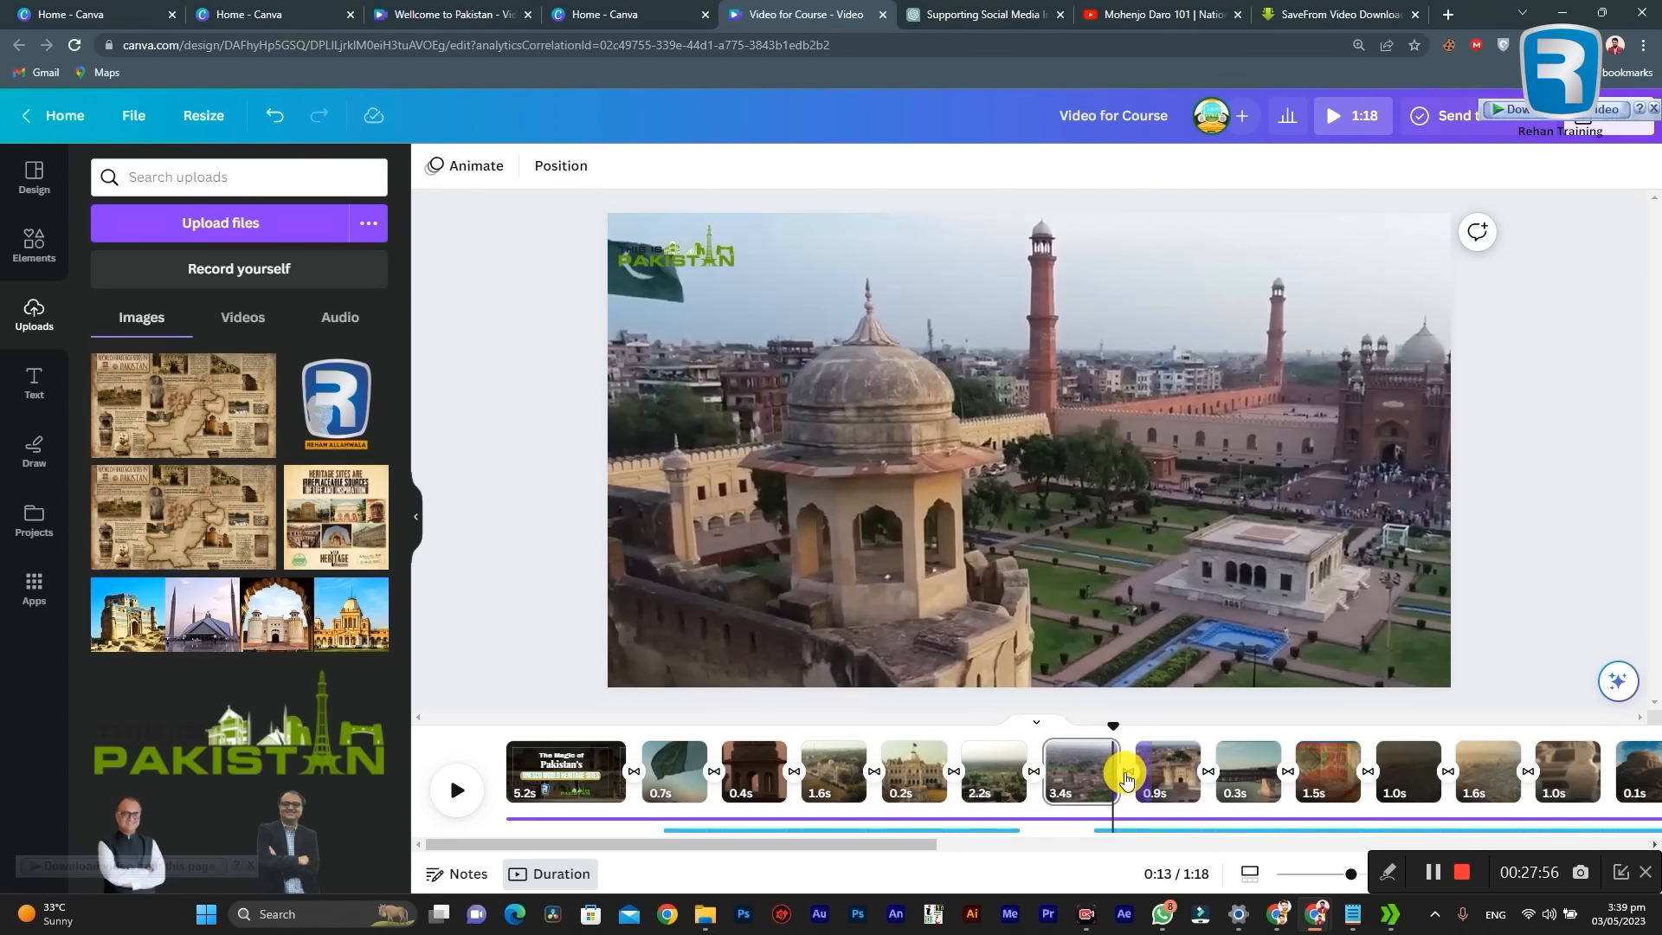
left_click_drag(1113, 727, 1081, 723)
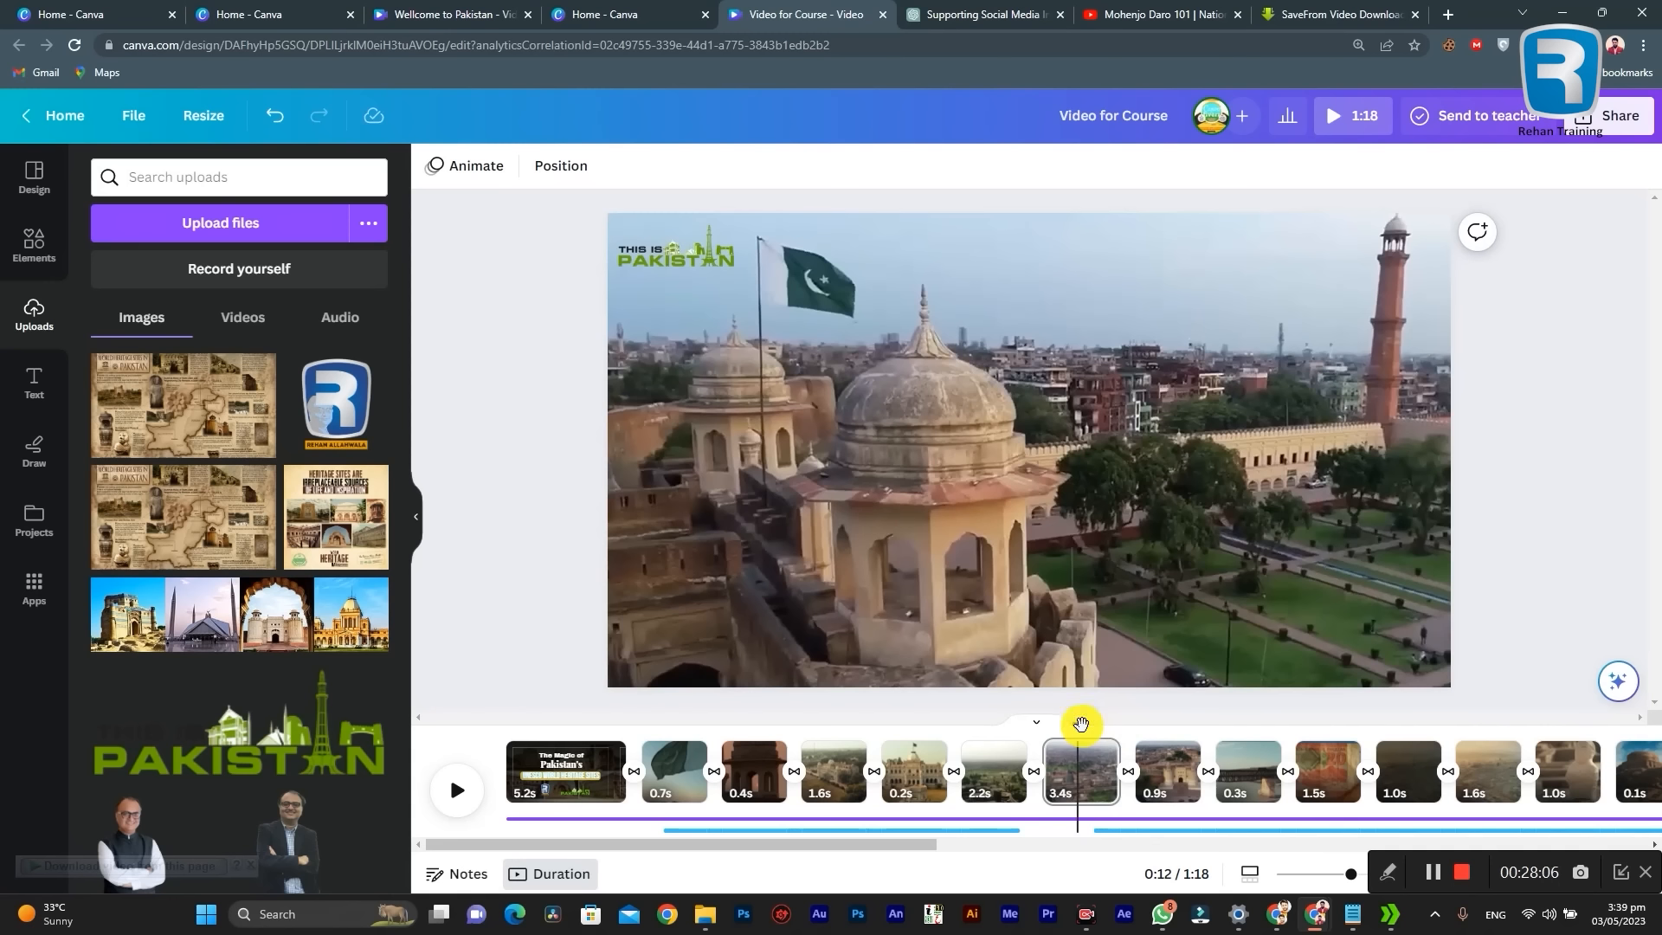
left_click_drag(1081, 722, 1117, 725)
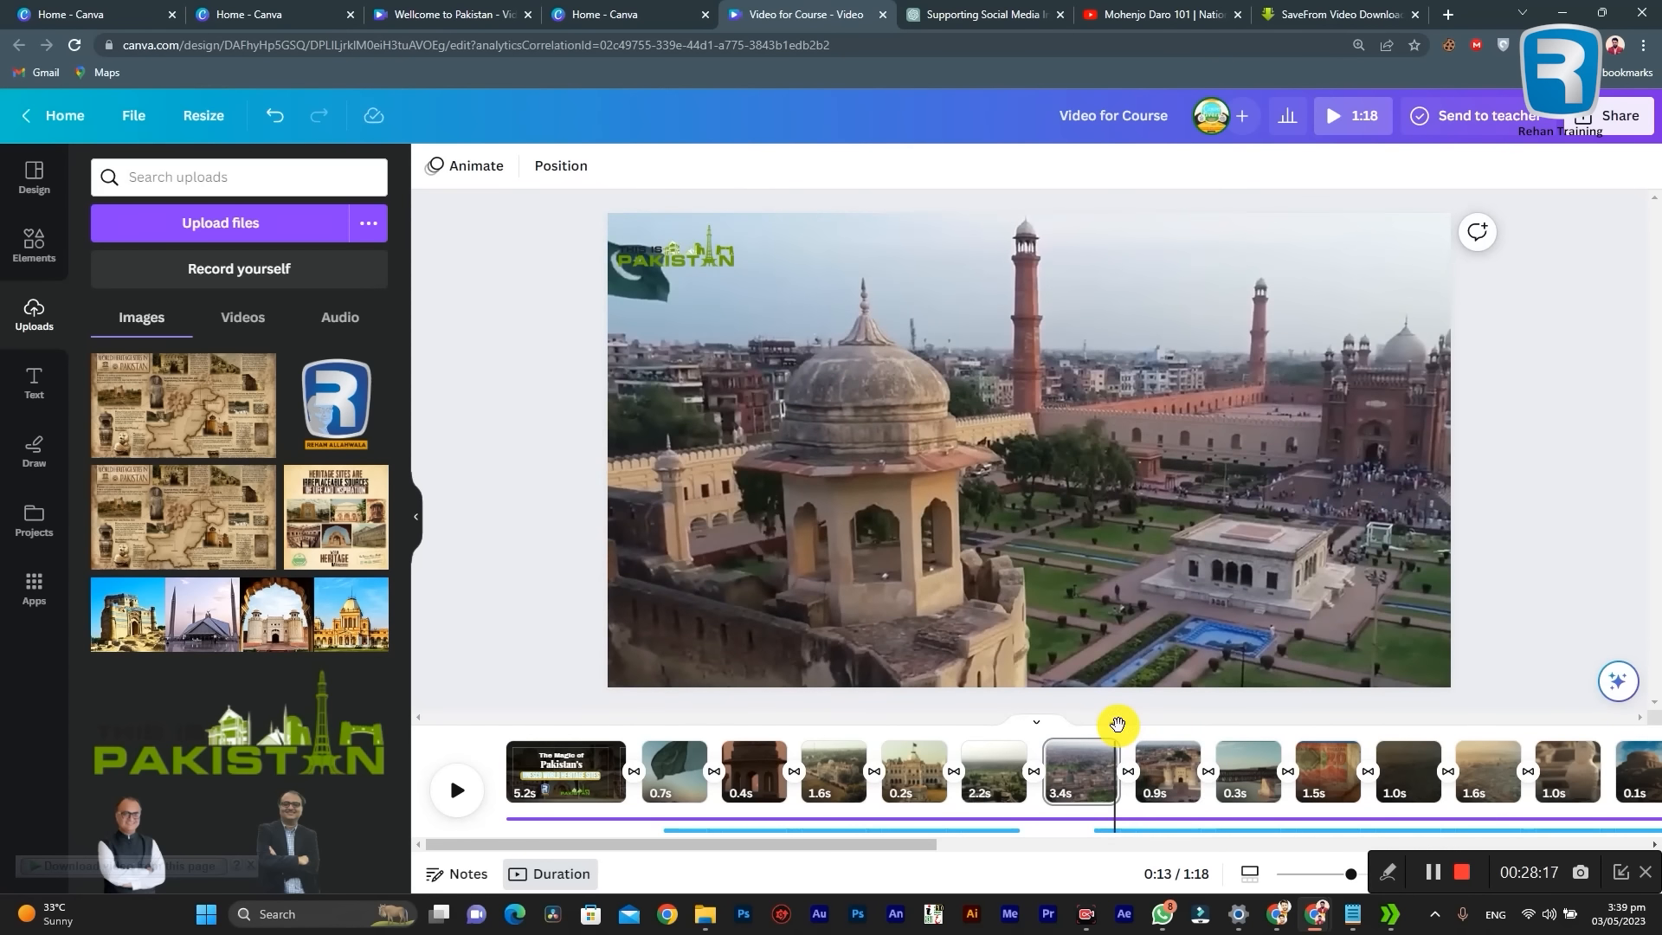
left_click_drag(830, 845, 742, 826)
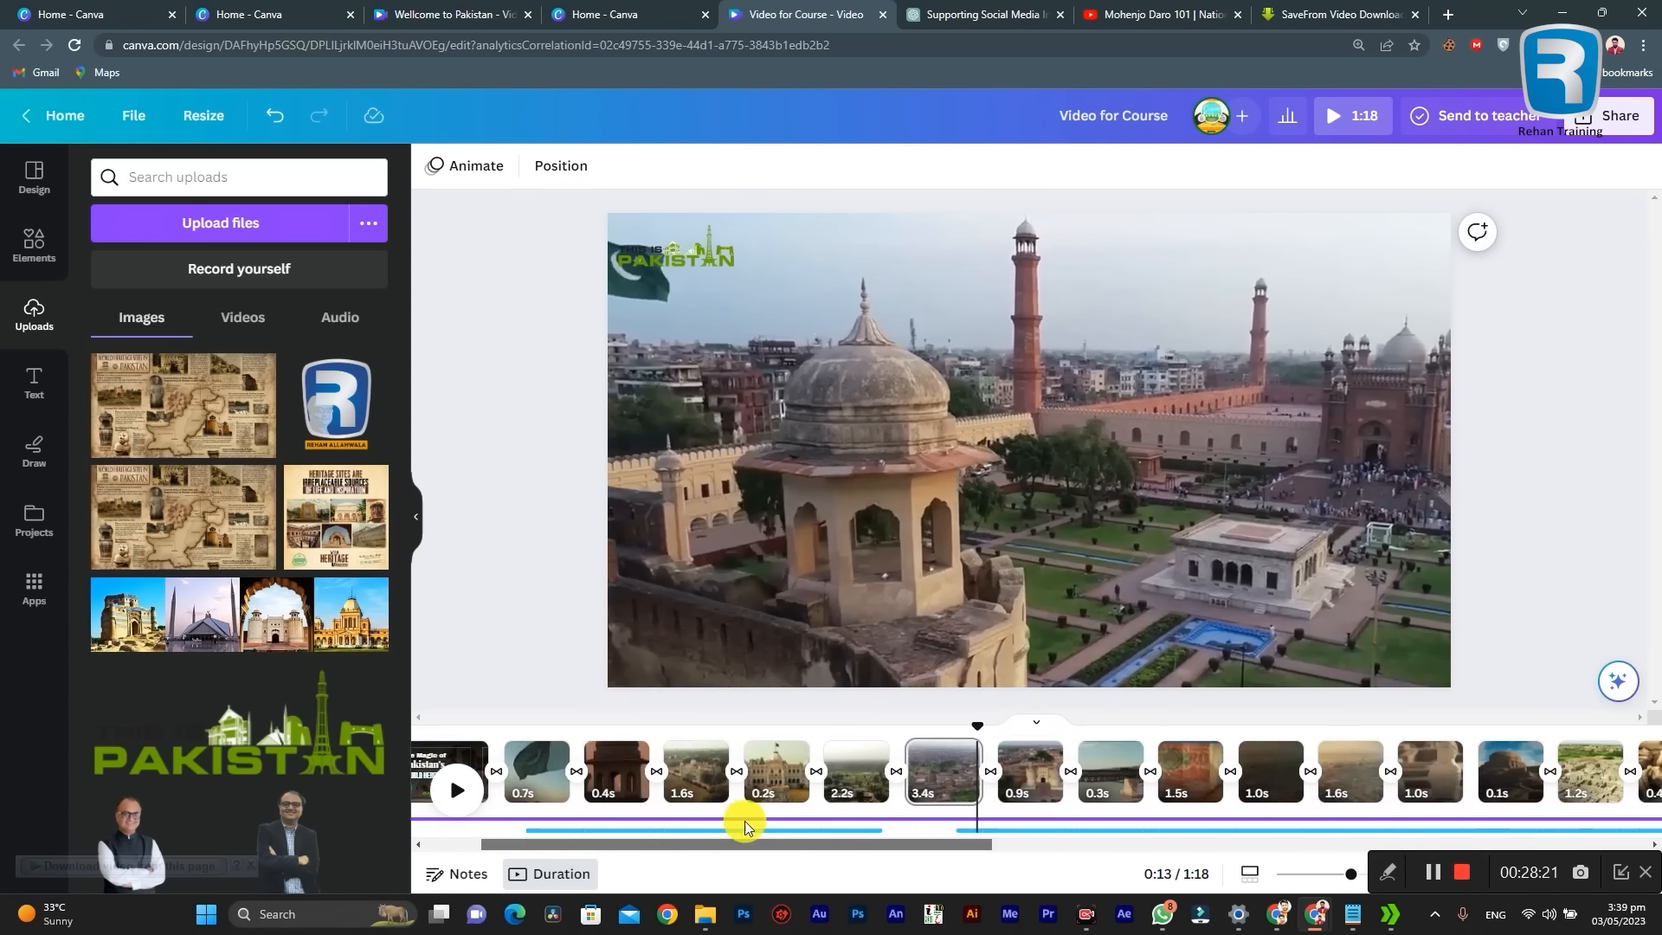
left_click(567, 765)
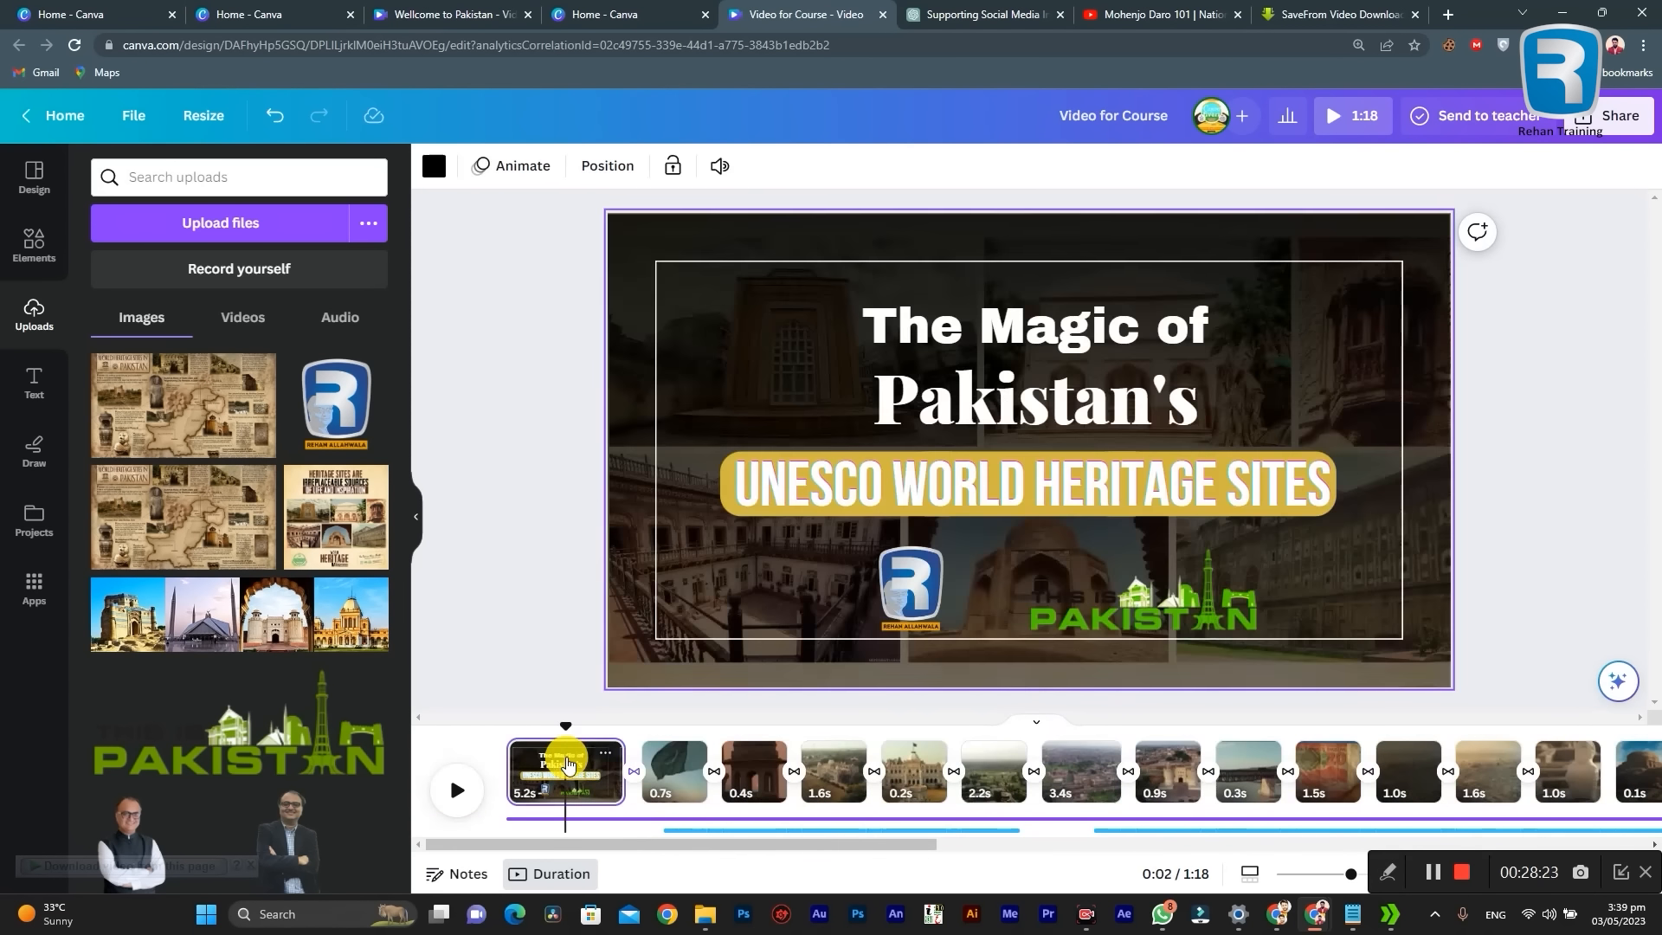
left_click_drag(566, 726, 678, 731)
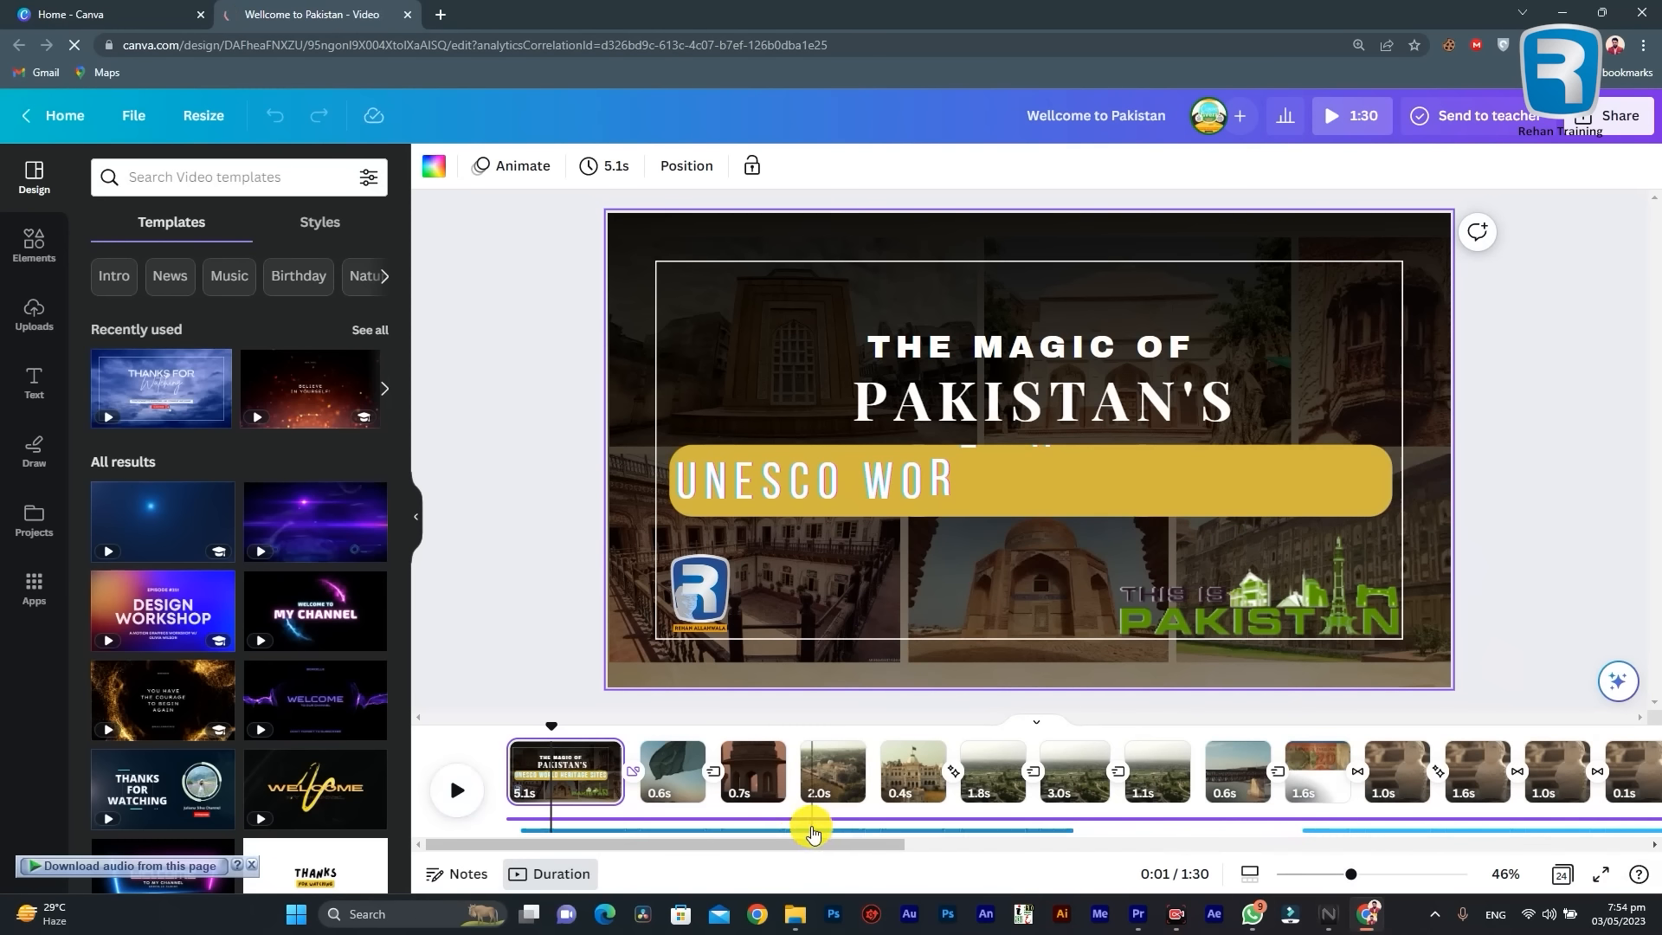
Step: Preview the finished "Wellcome to Pakistan" video, including in full screen, and close the preview
left_click_drag(789, 845, 874, 850)
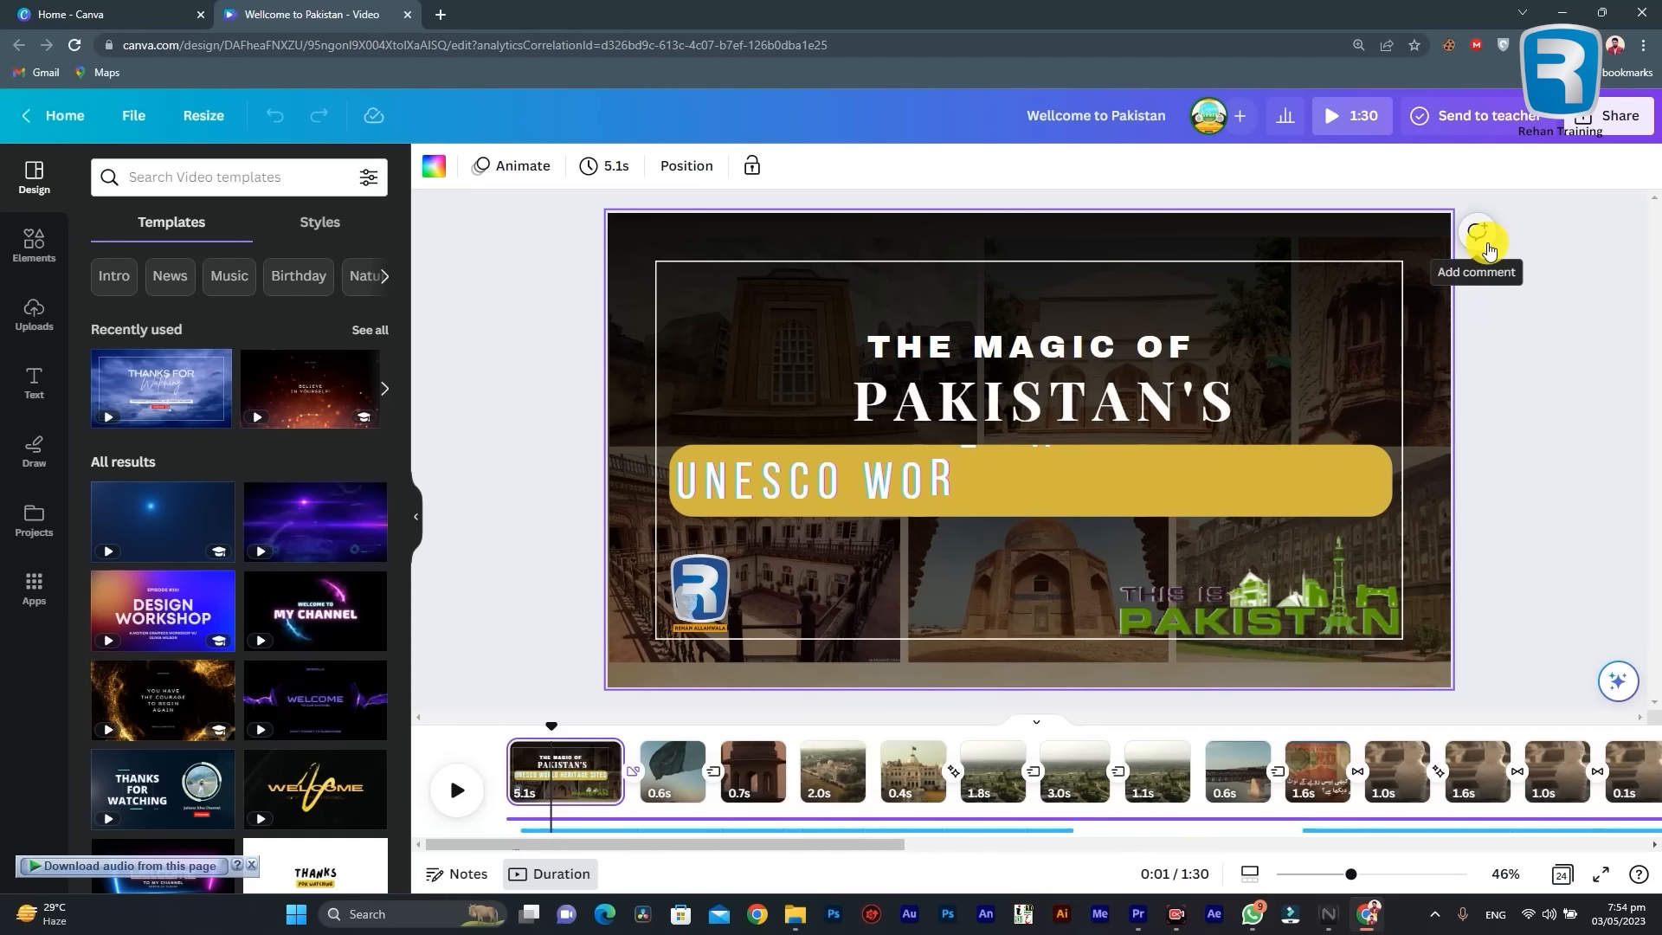
left_click(1350, 126)
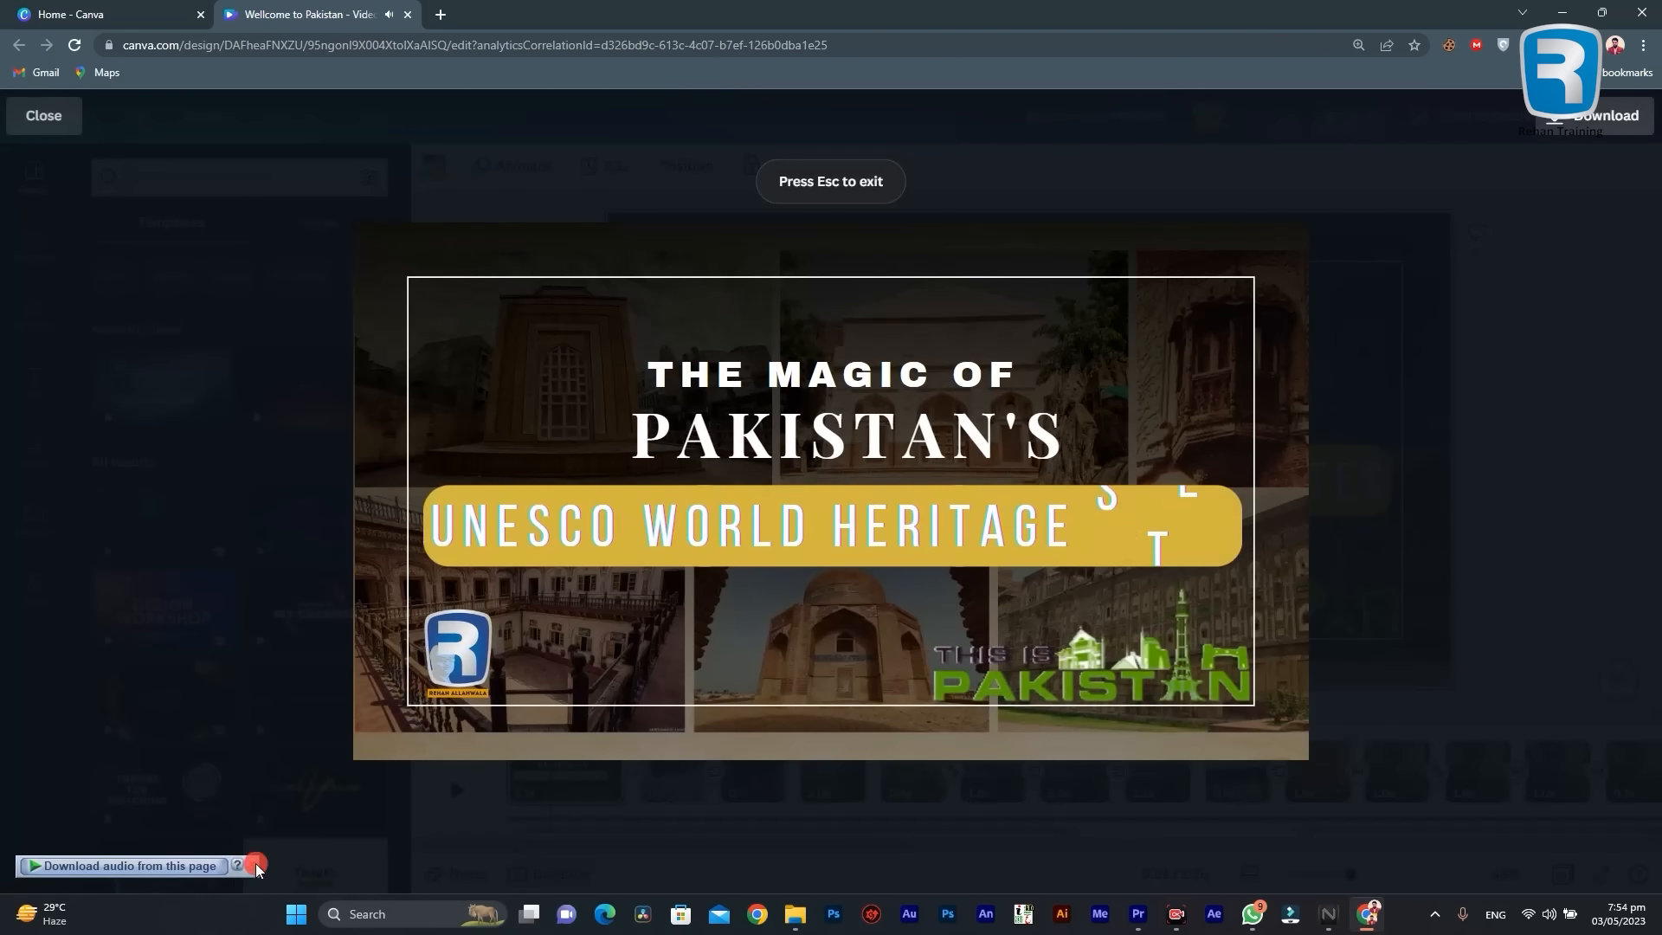
left_click(252, 863)
left_click(387, 737)
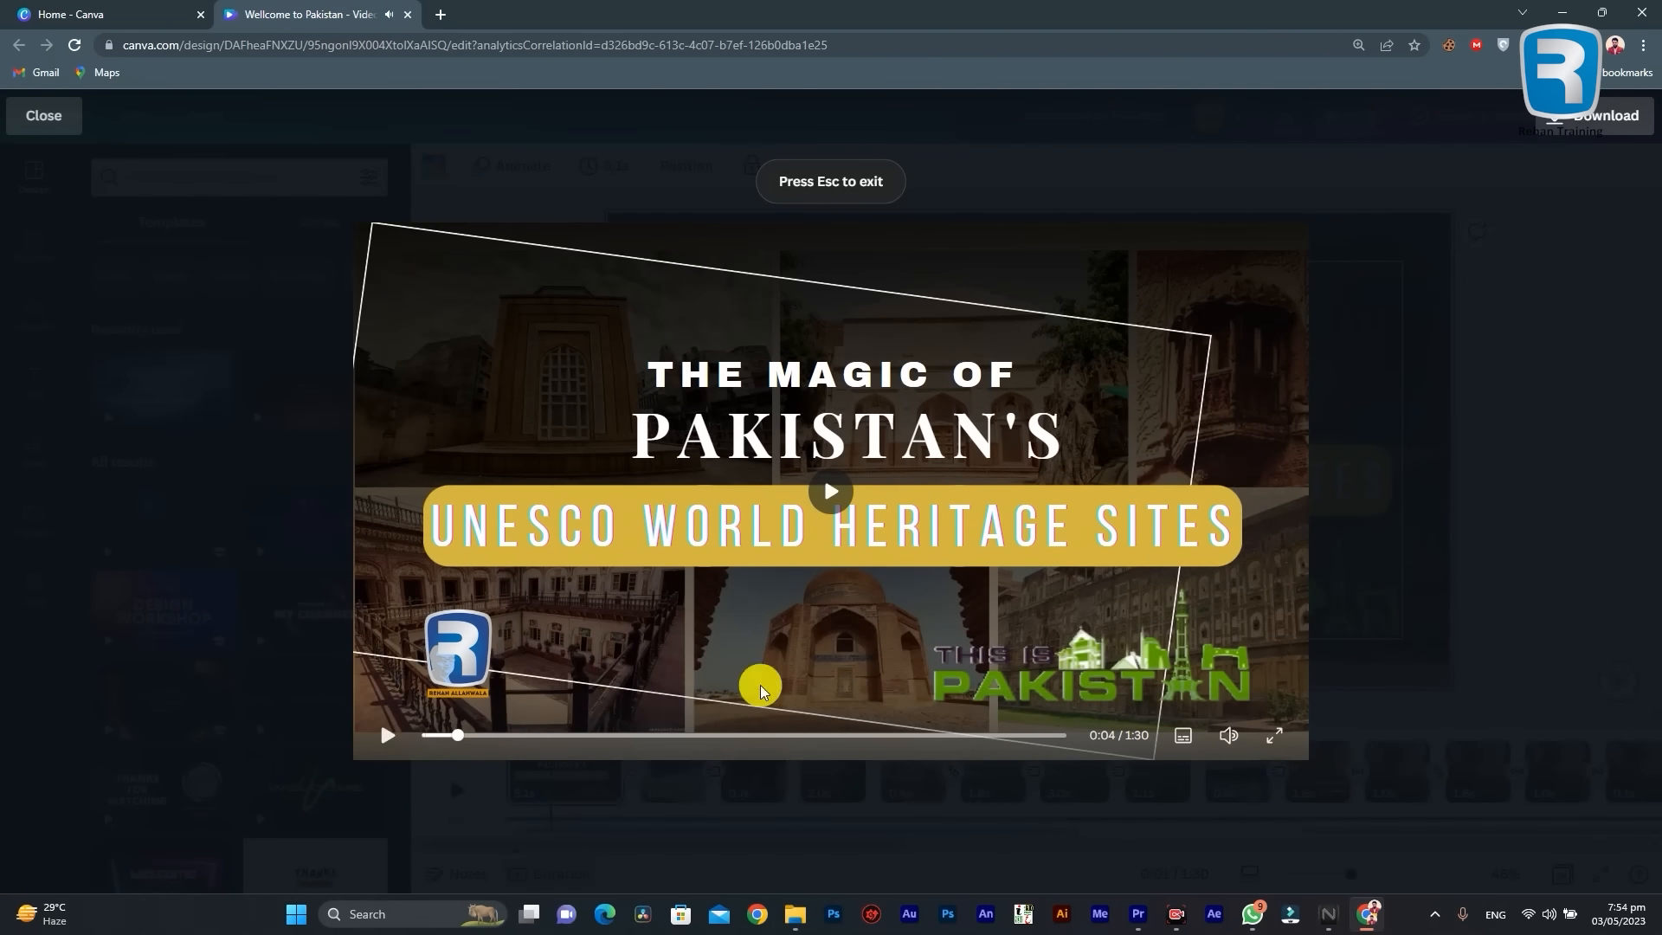
left_click(1281, 737)
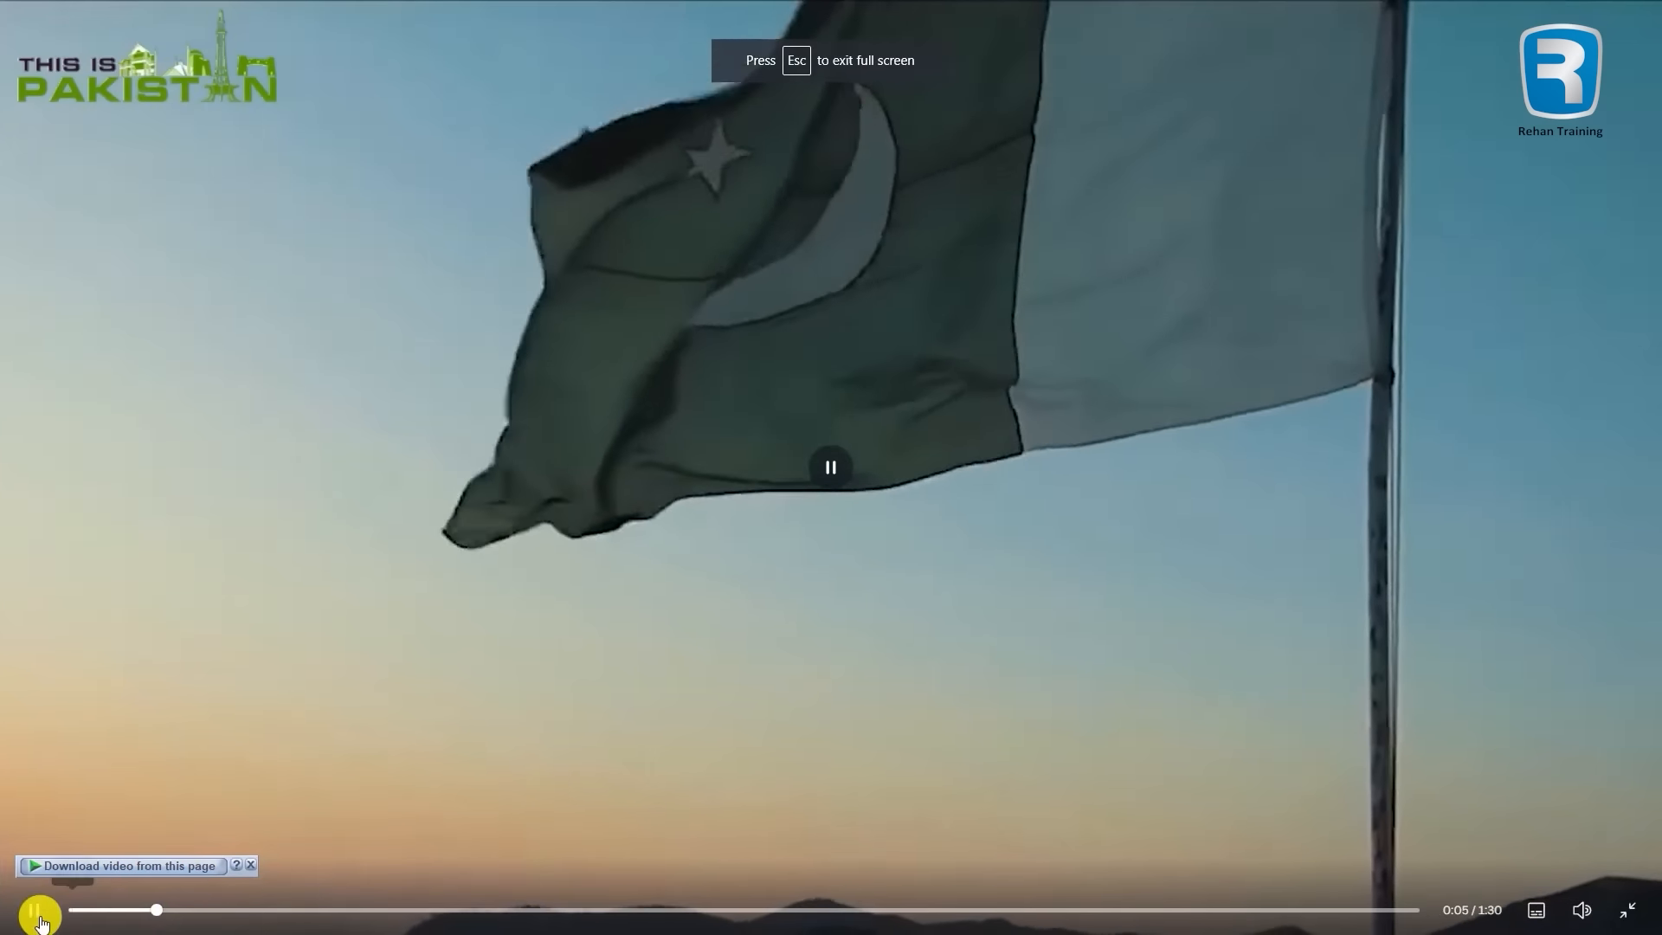
left_click(39, 909)
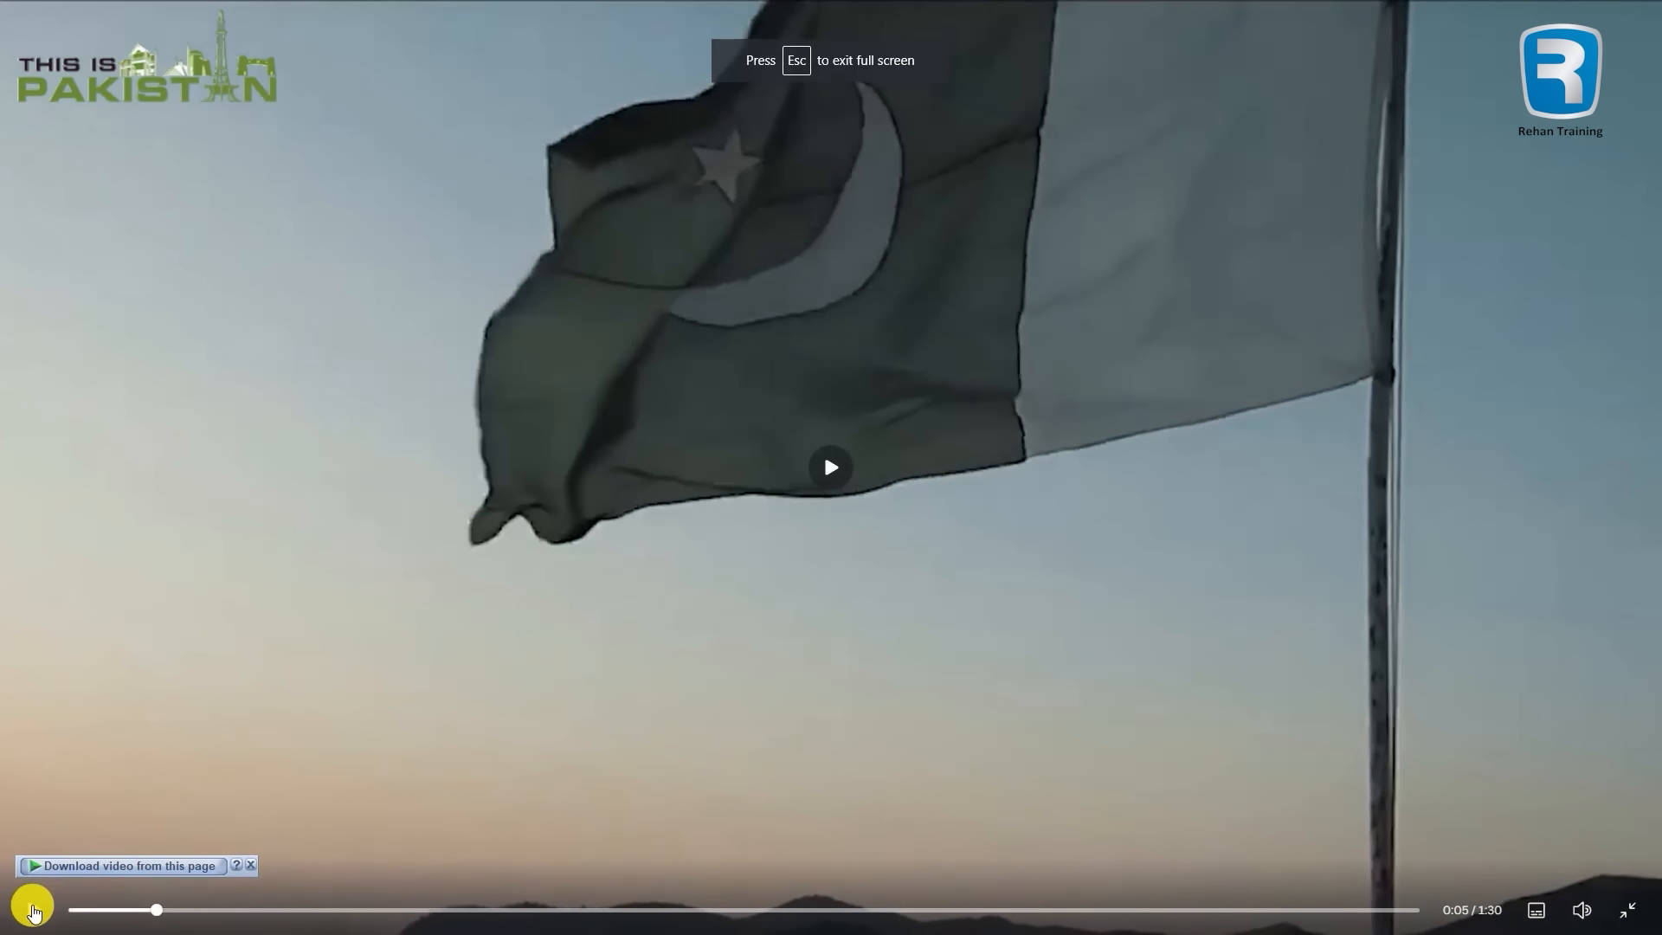
left_click(1642, 909)
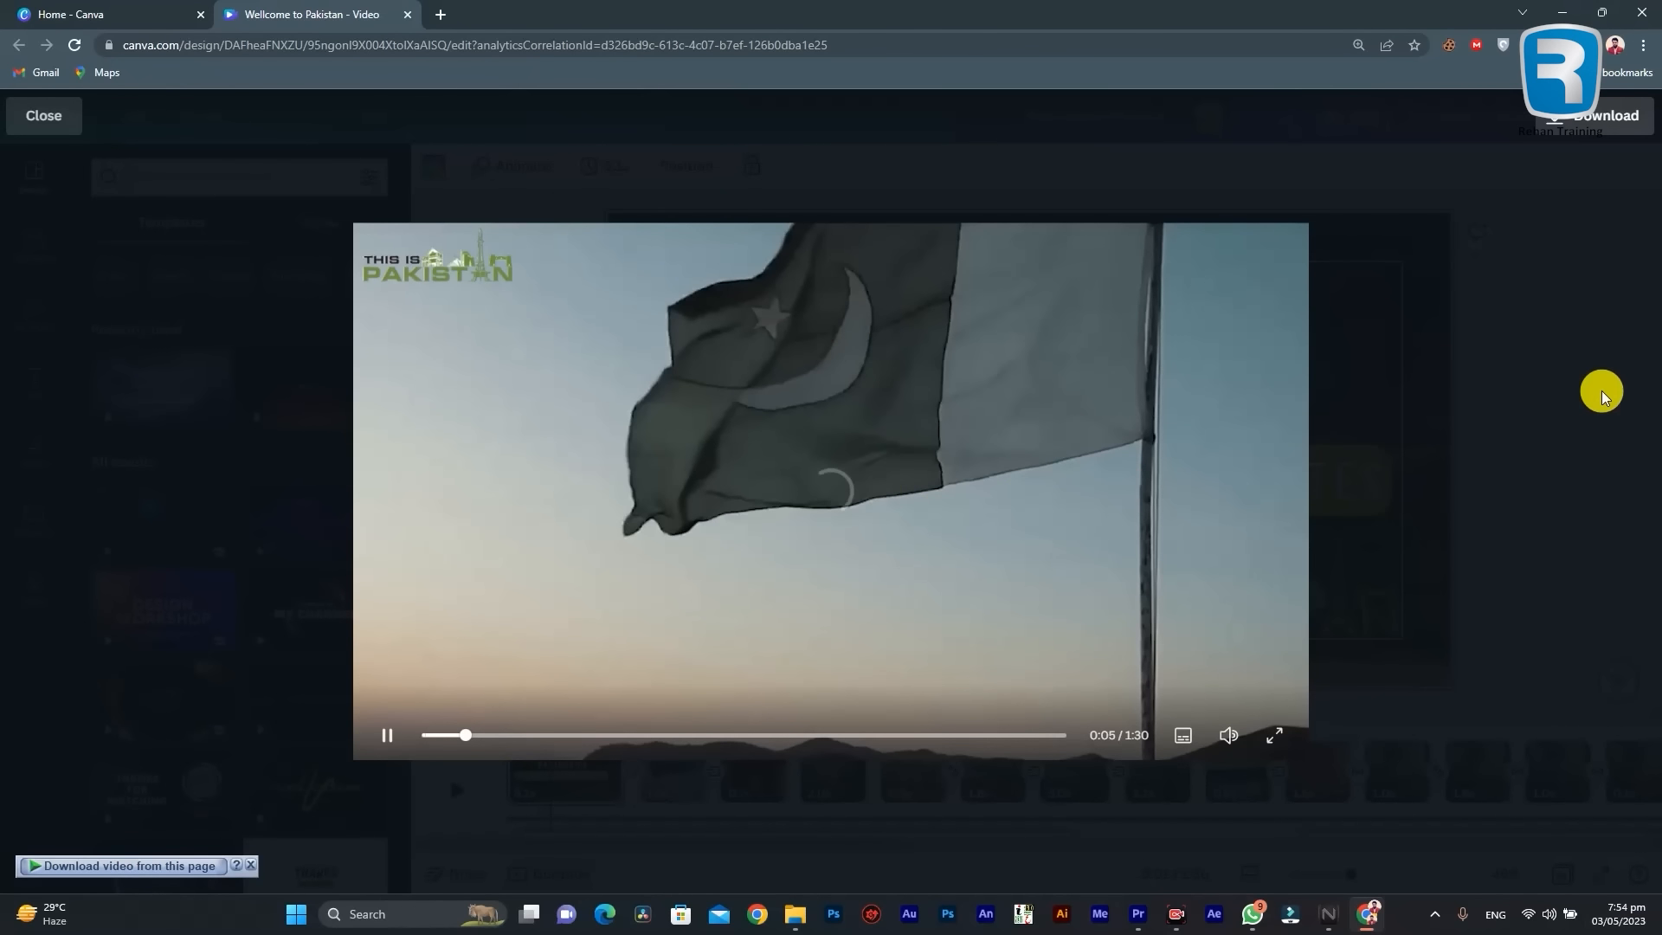
left_click(1496, 336)
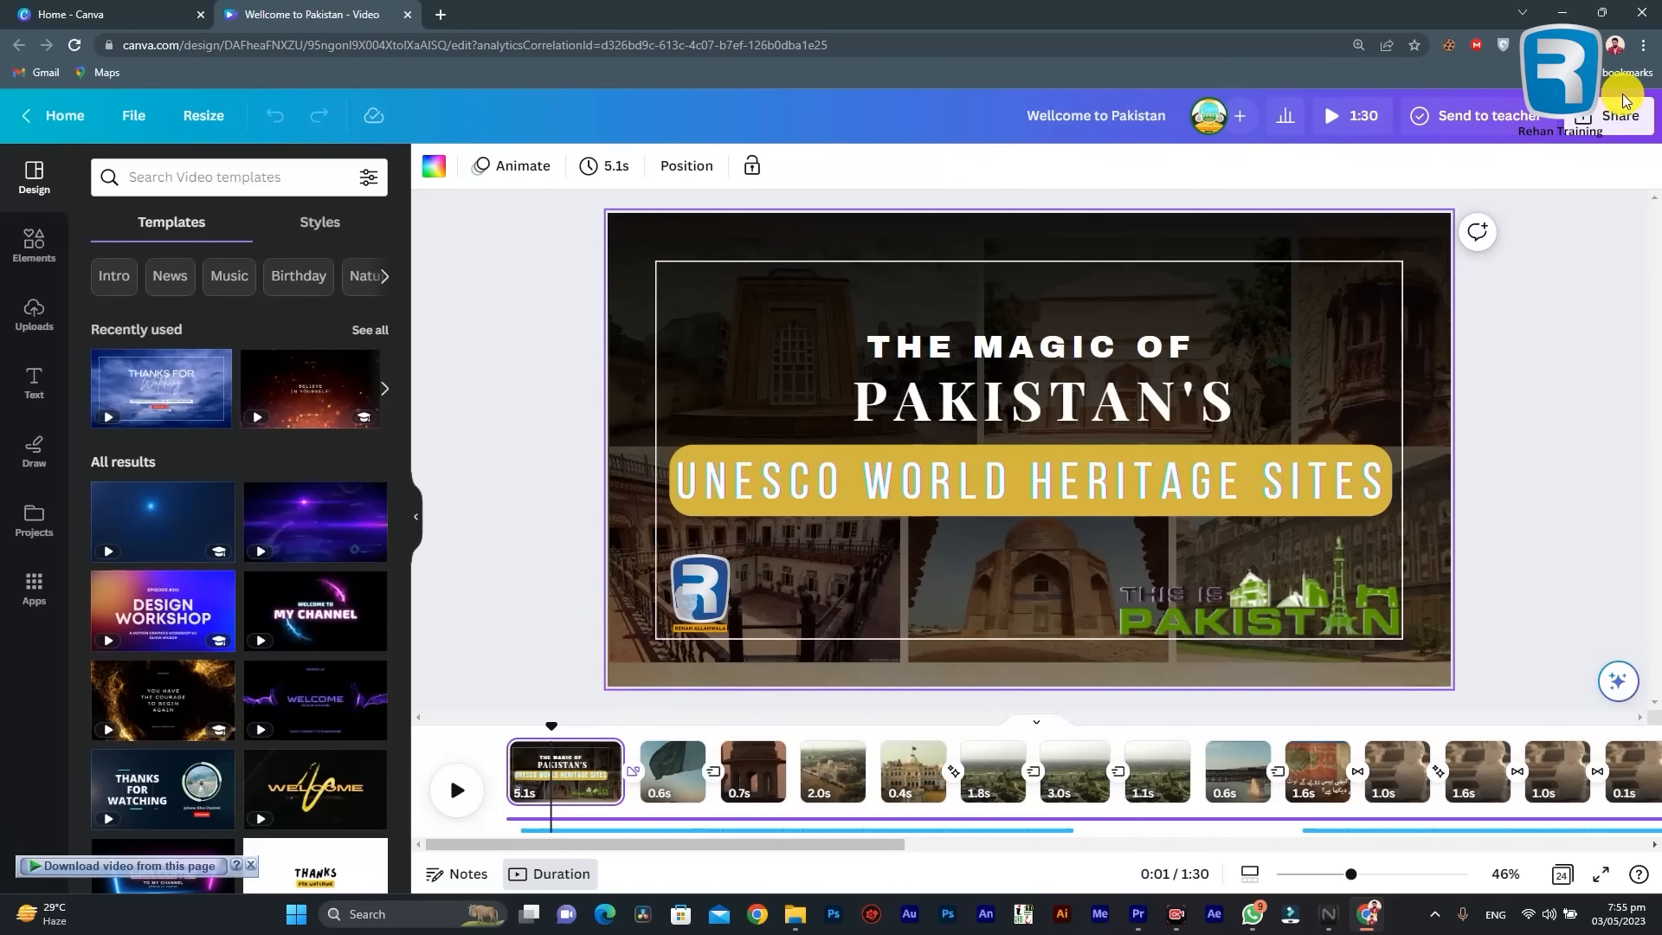
Step: Set the design's collaboration link access to "Anyone with the link", copy the link, and review its permission levels
left_click(1620, 111)
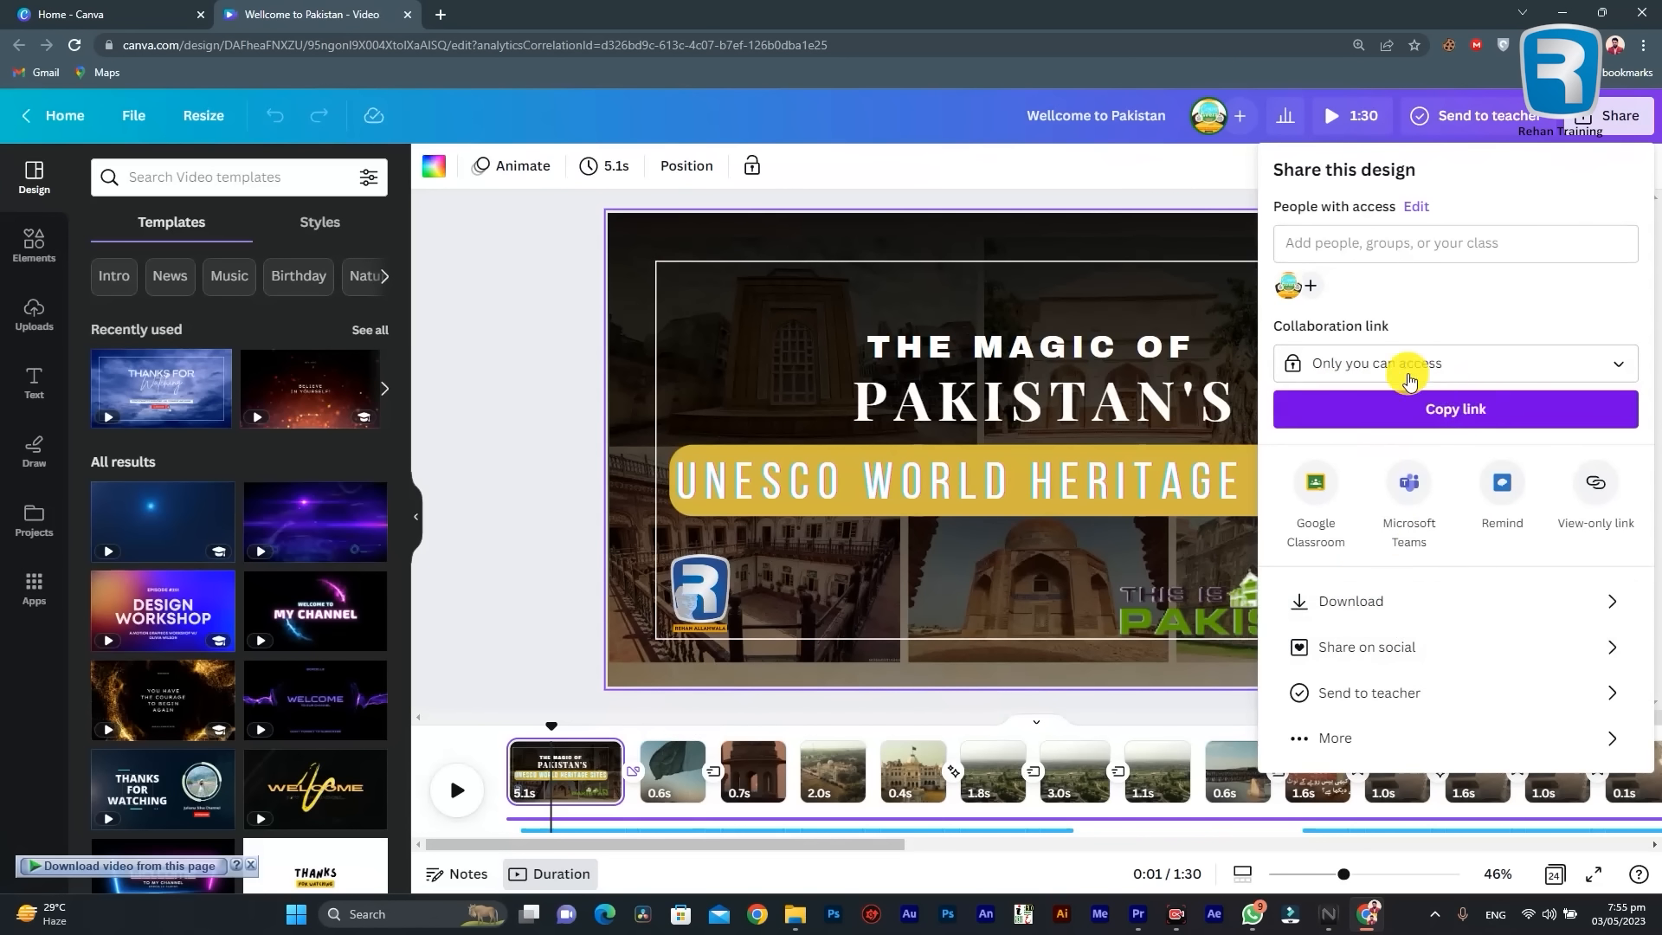
left_click(1377, 369)
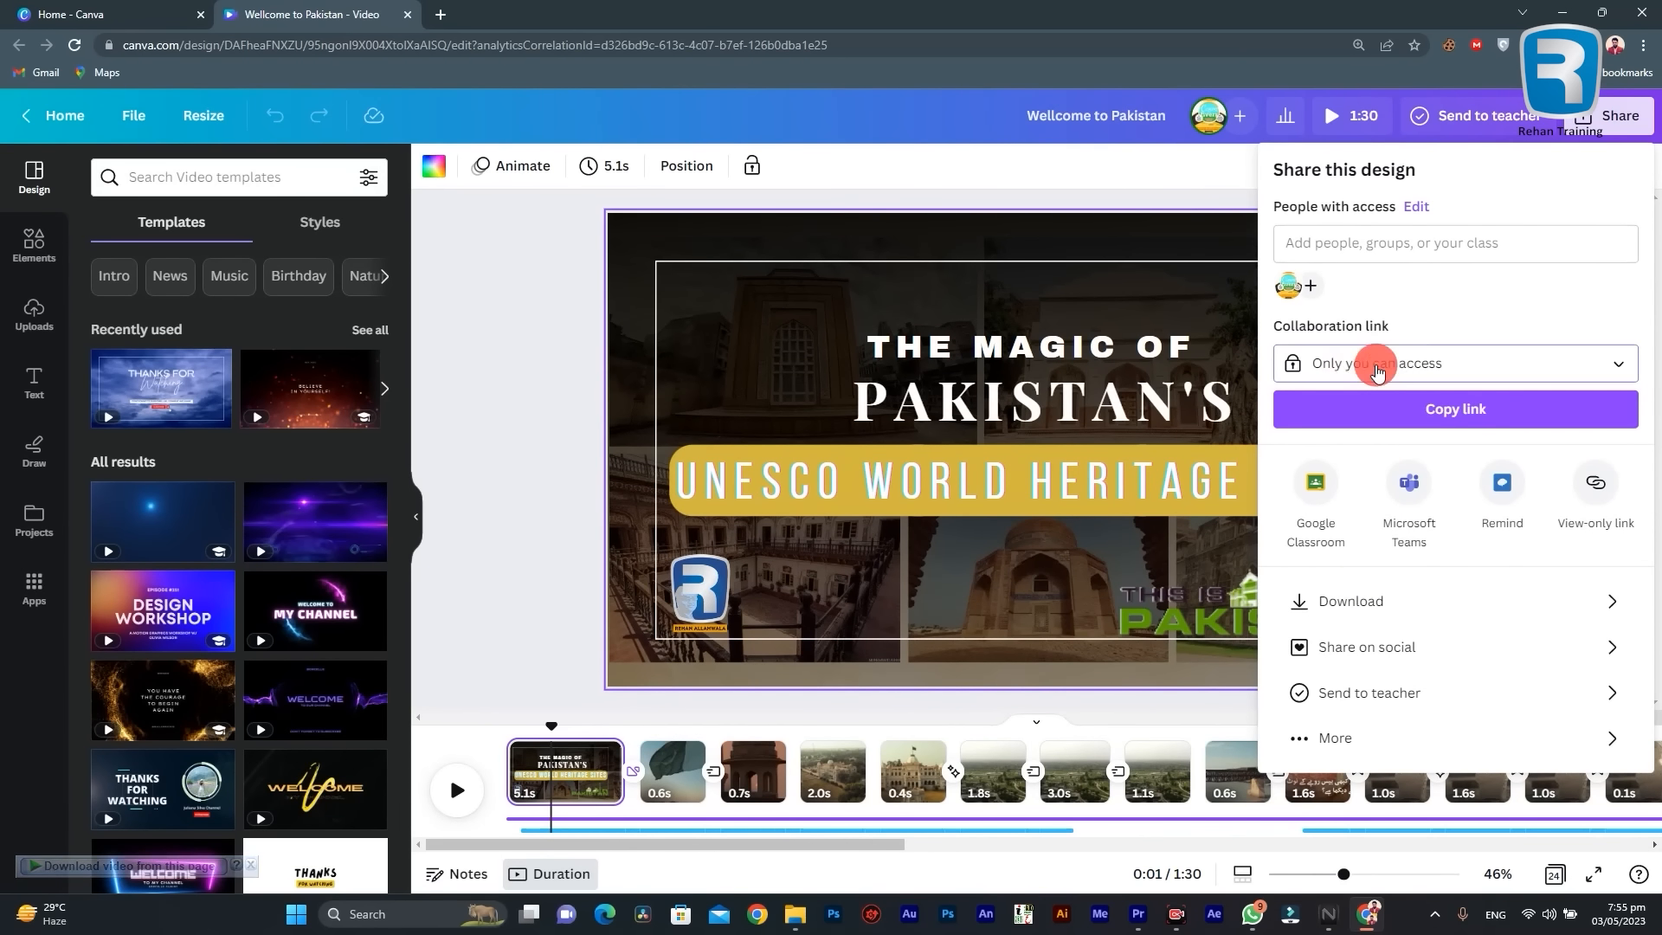
left_click(1422, 591)
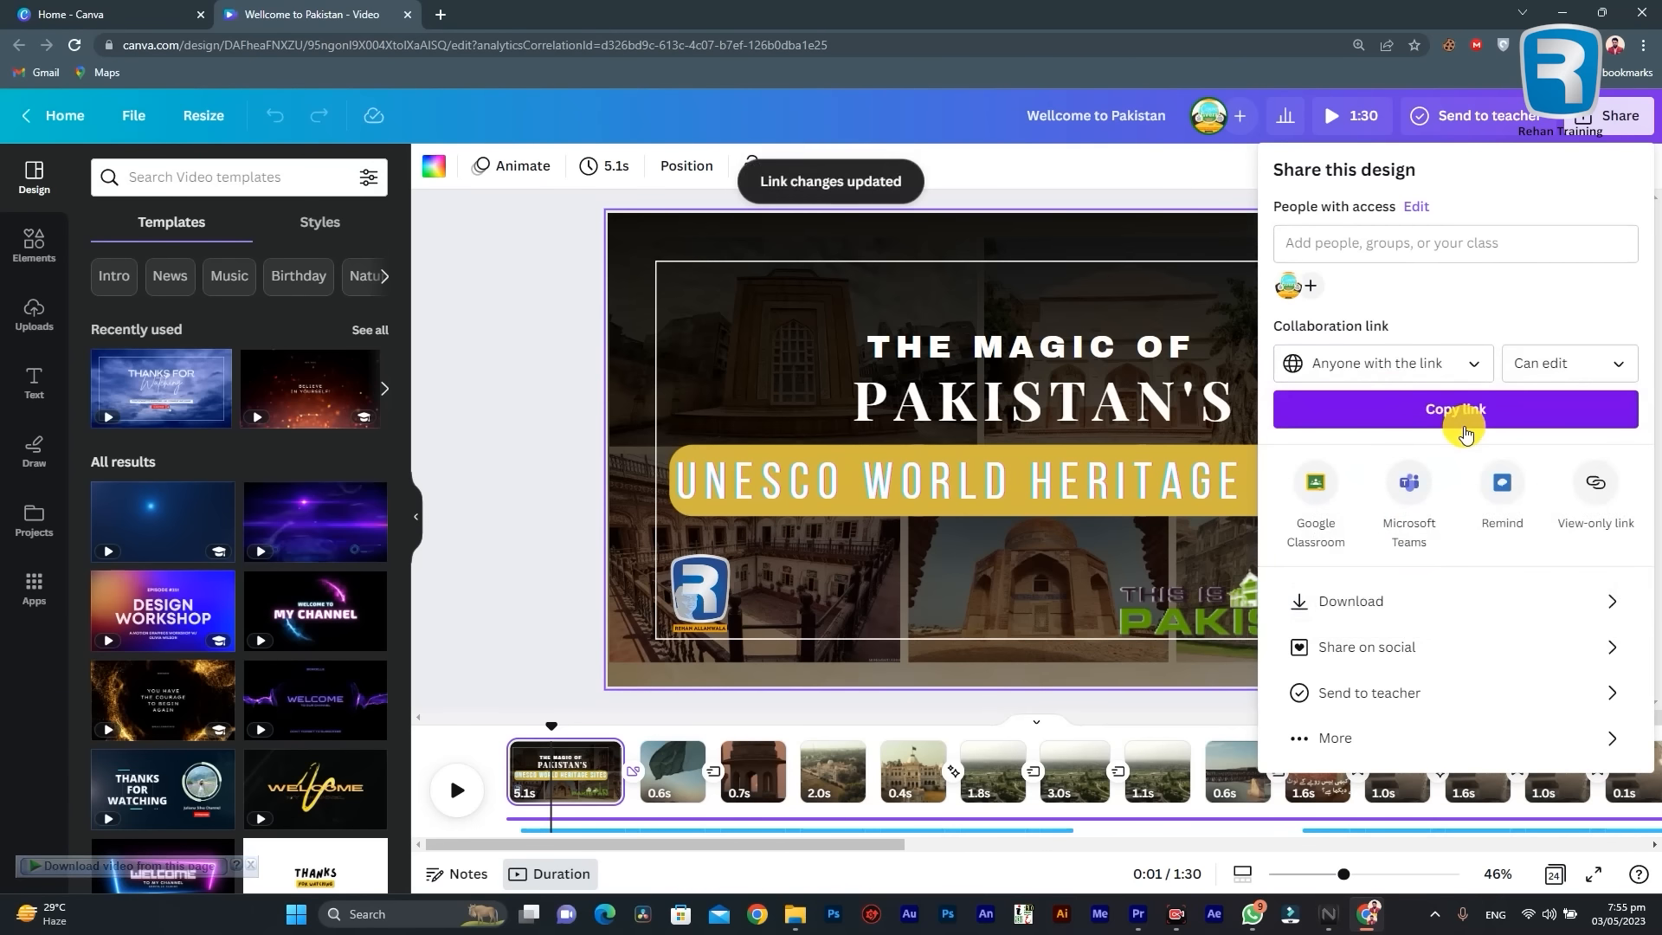
left_click(1513, 419)
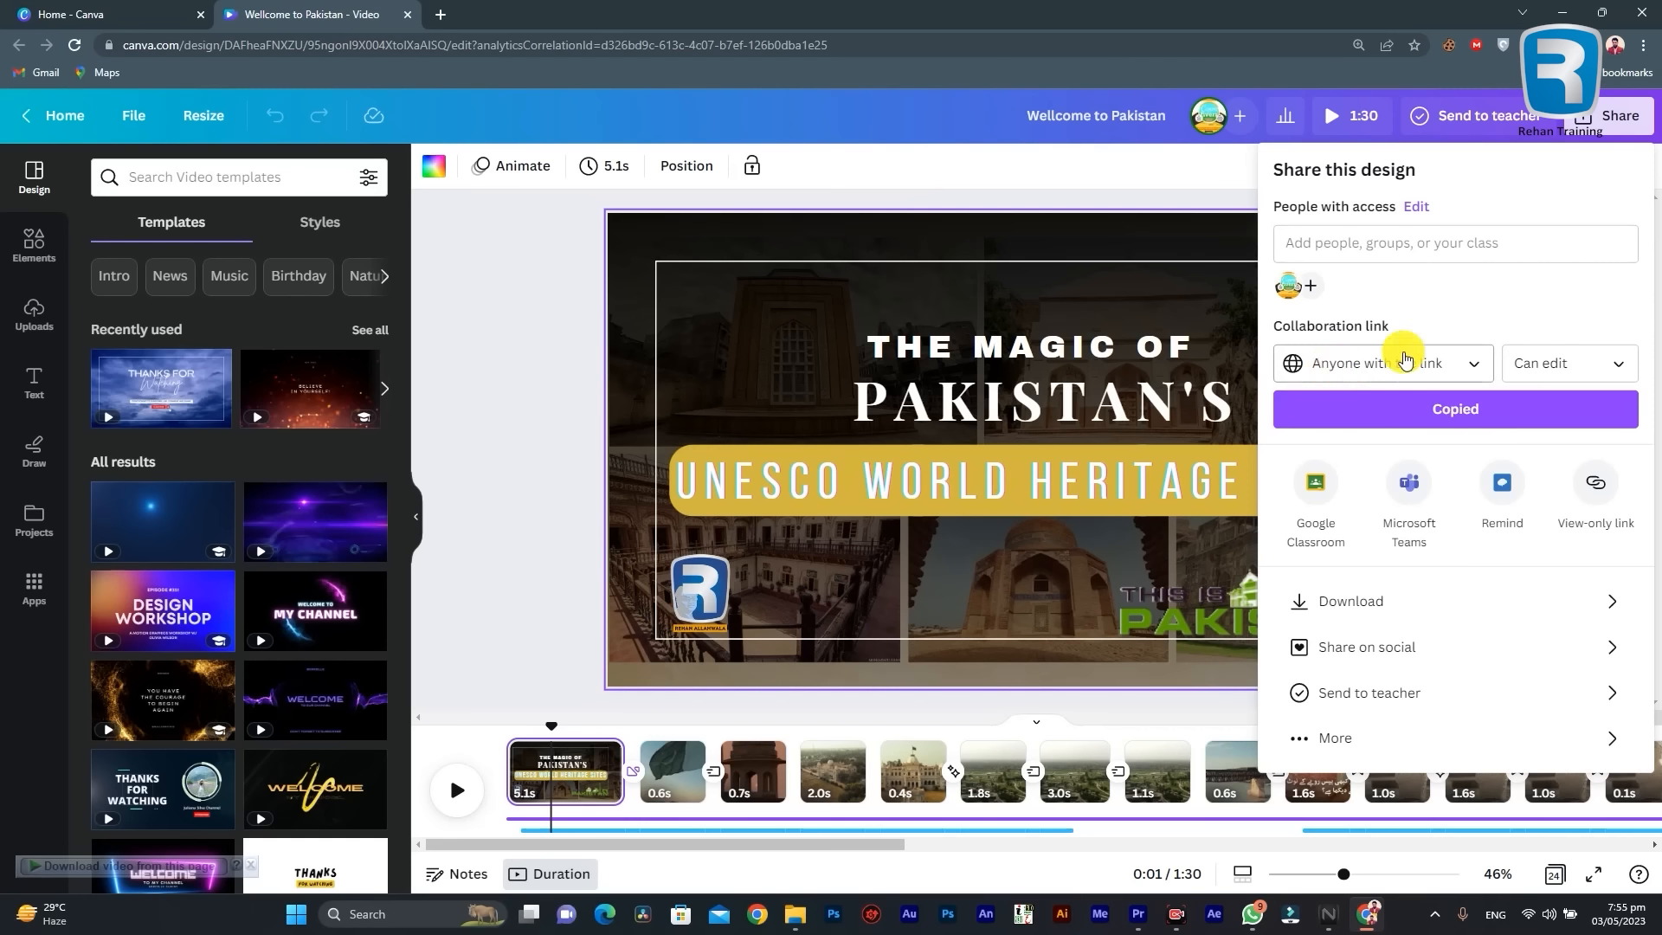
left_click(1554, 368)
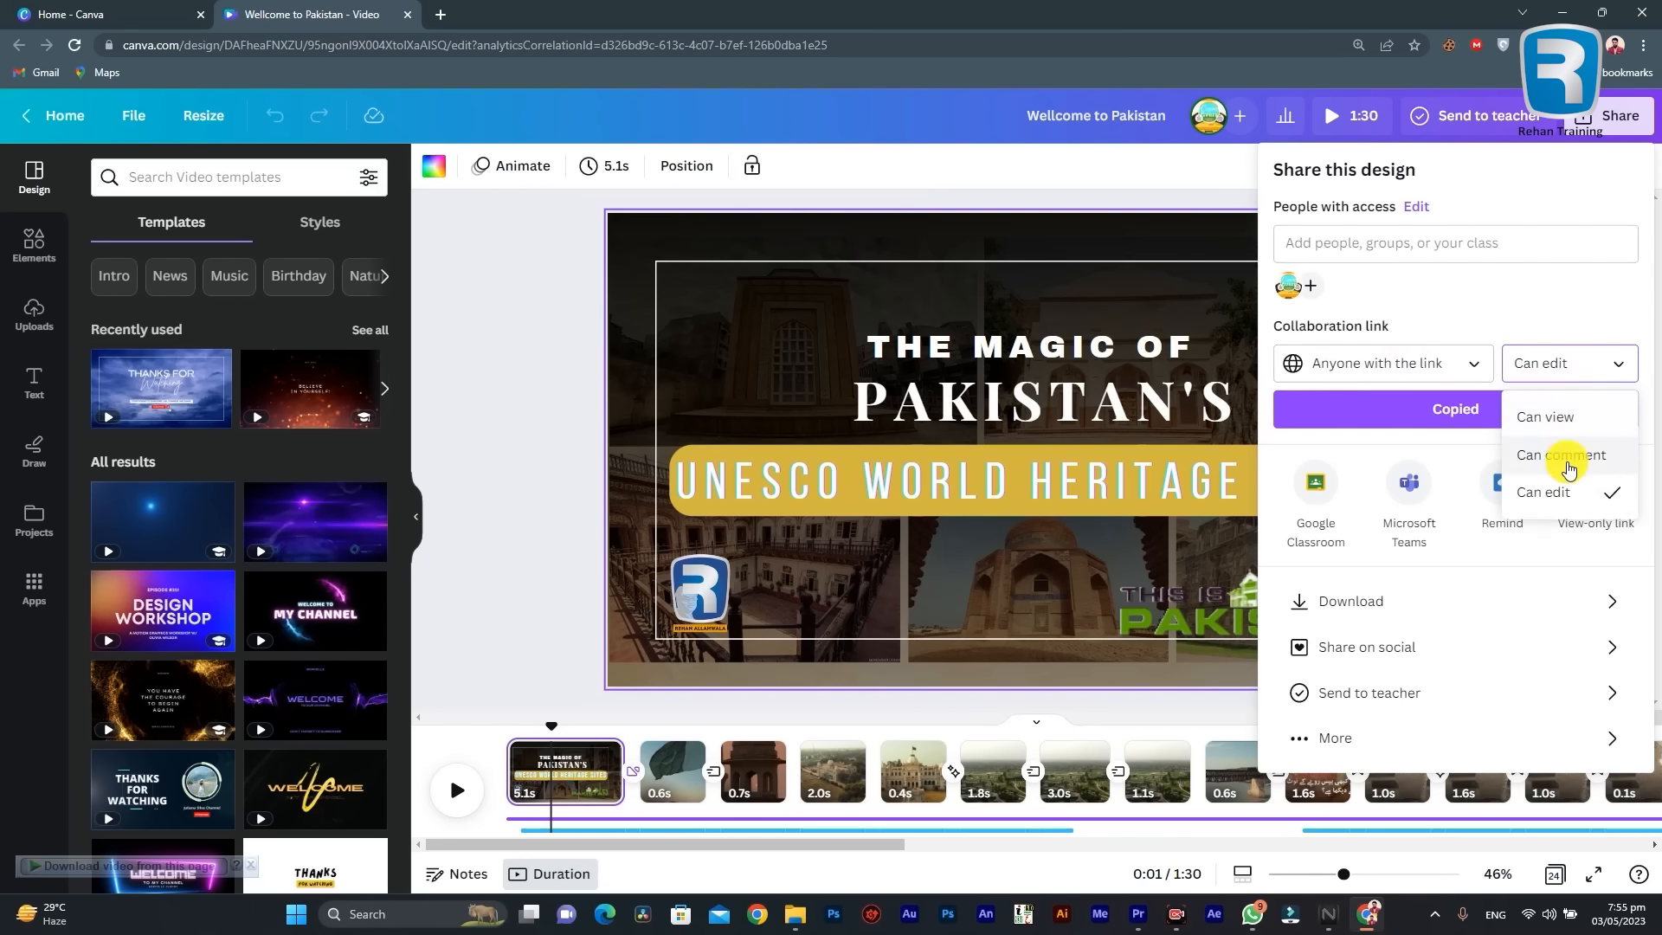
left_click(1518, 304)
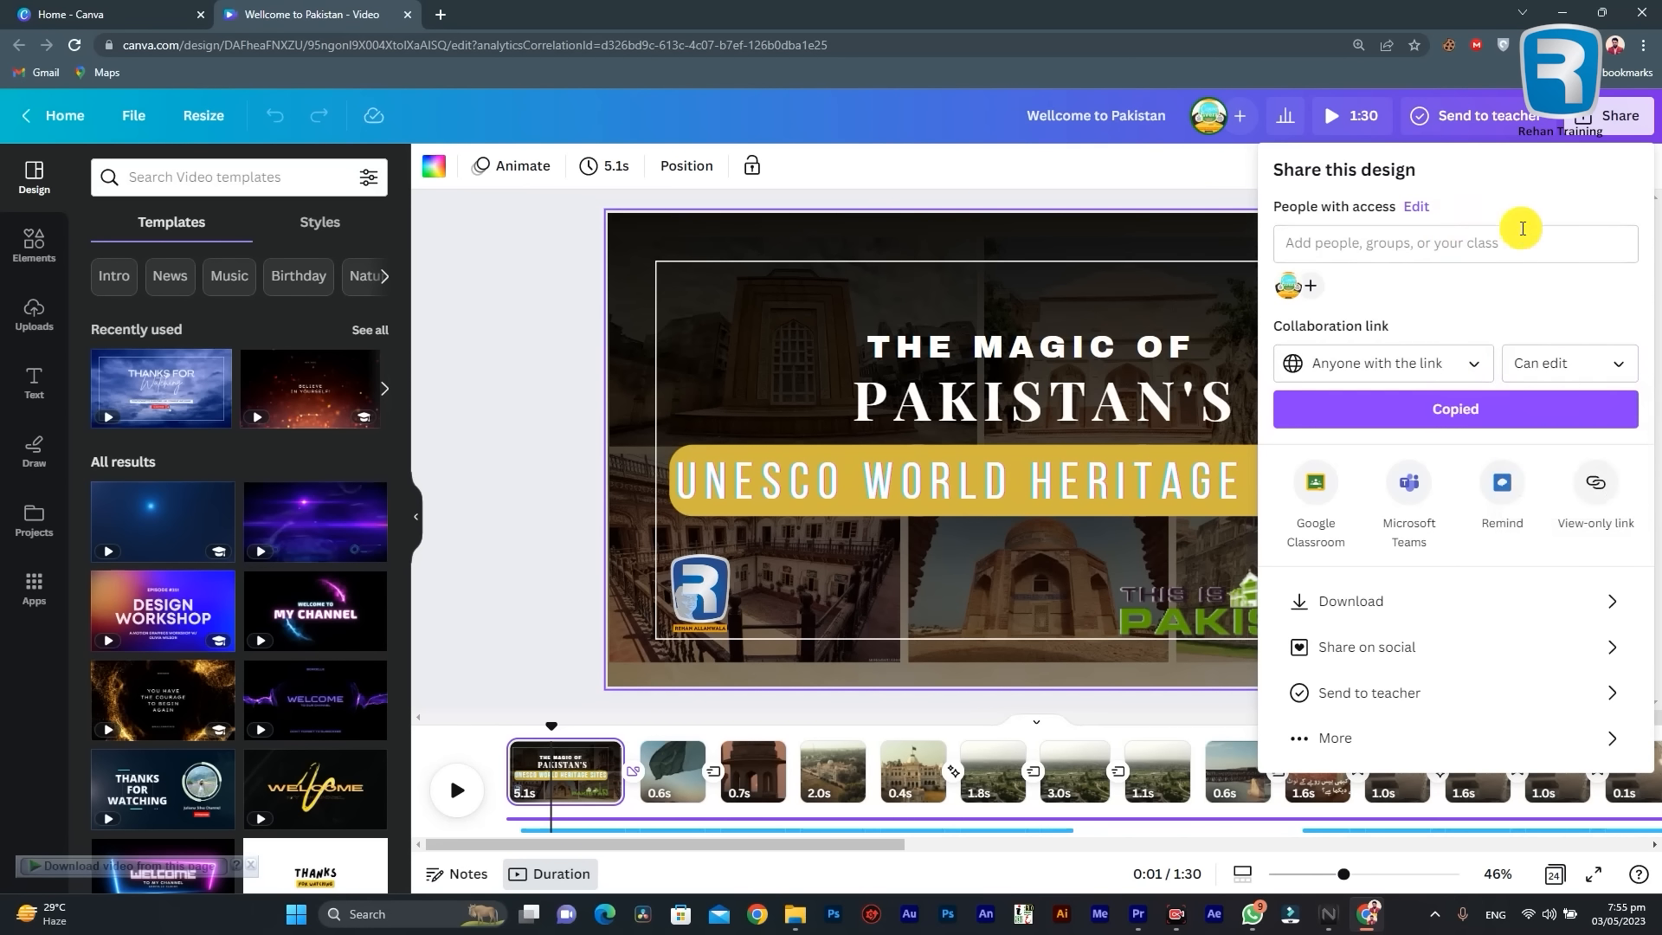
left_click(1603, 104)
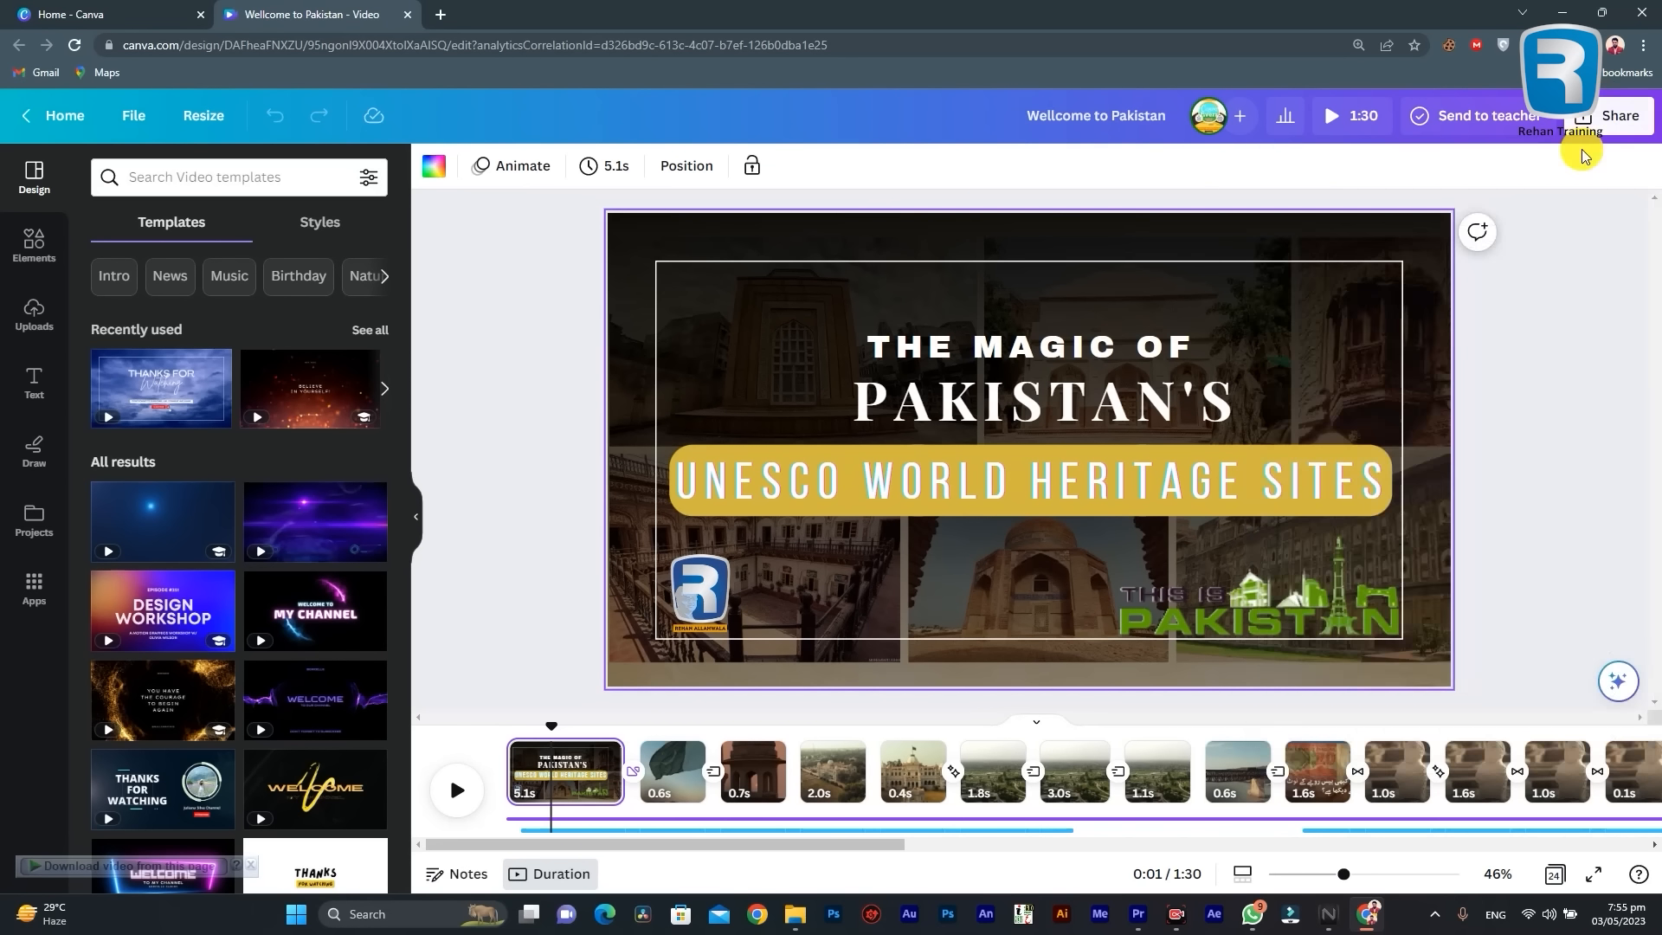
Step: Download all 24 pages as an MP4 video at 1080p (HD) with the download settings saved
left_click(1605, 106)
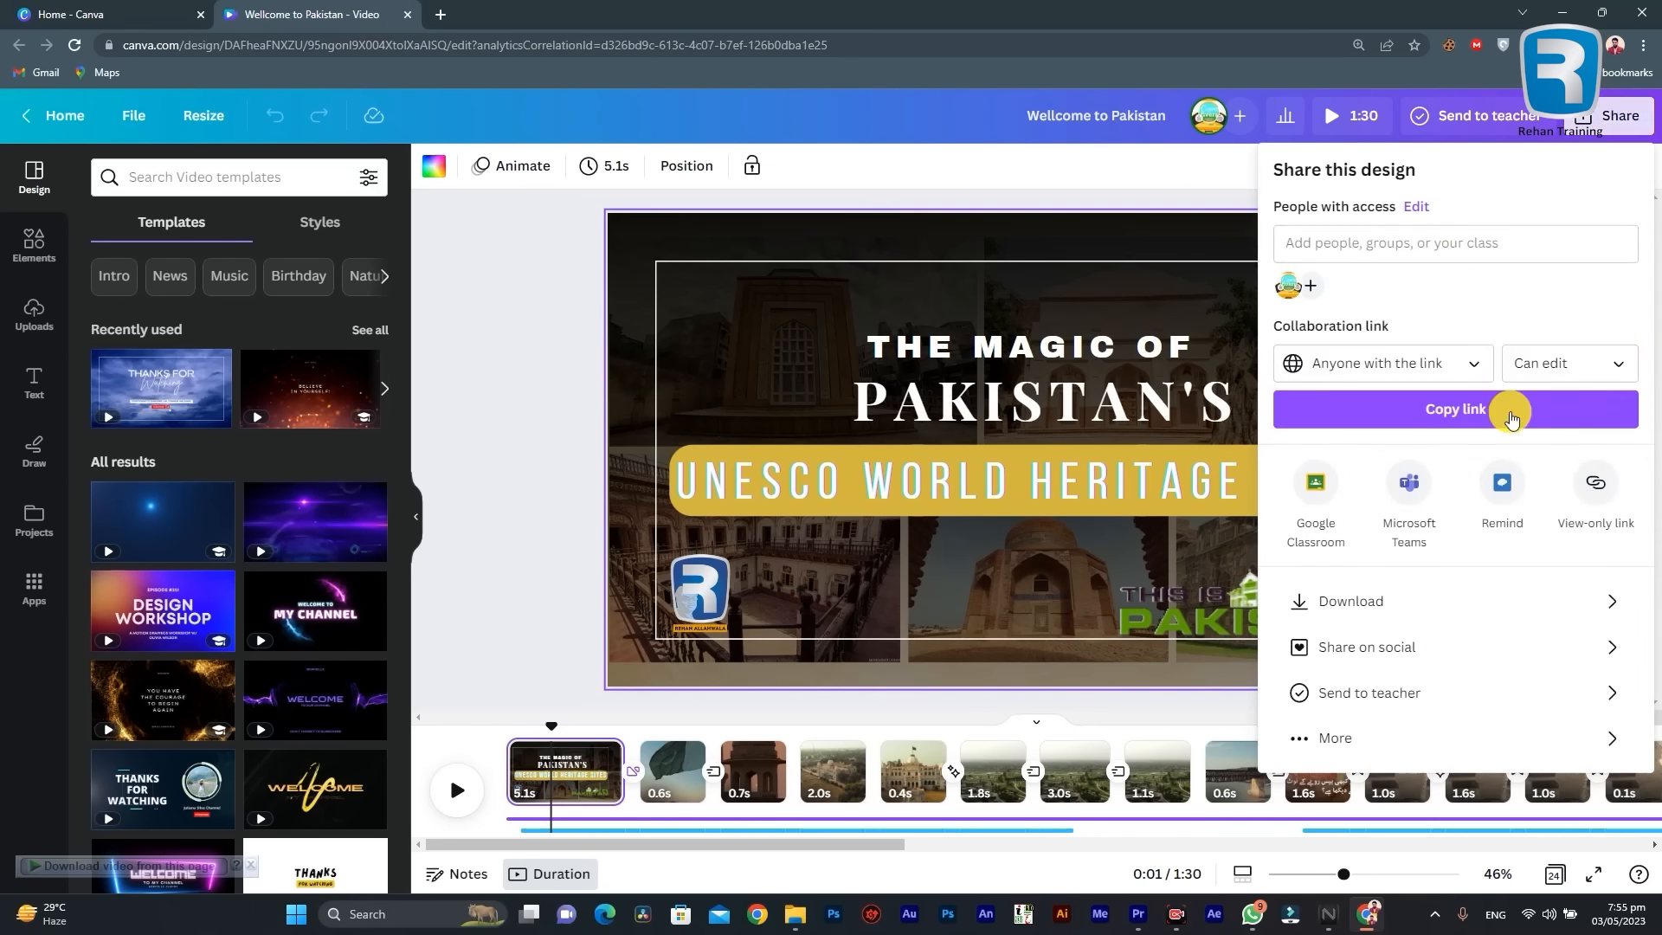
left_click(1402, 601)
left_click(1423, 509)
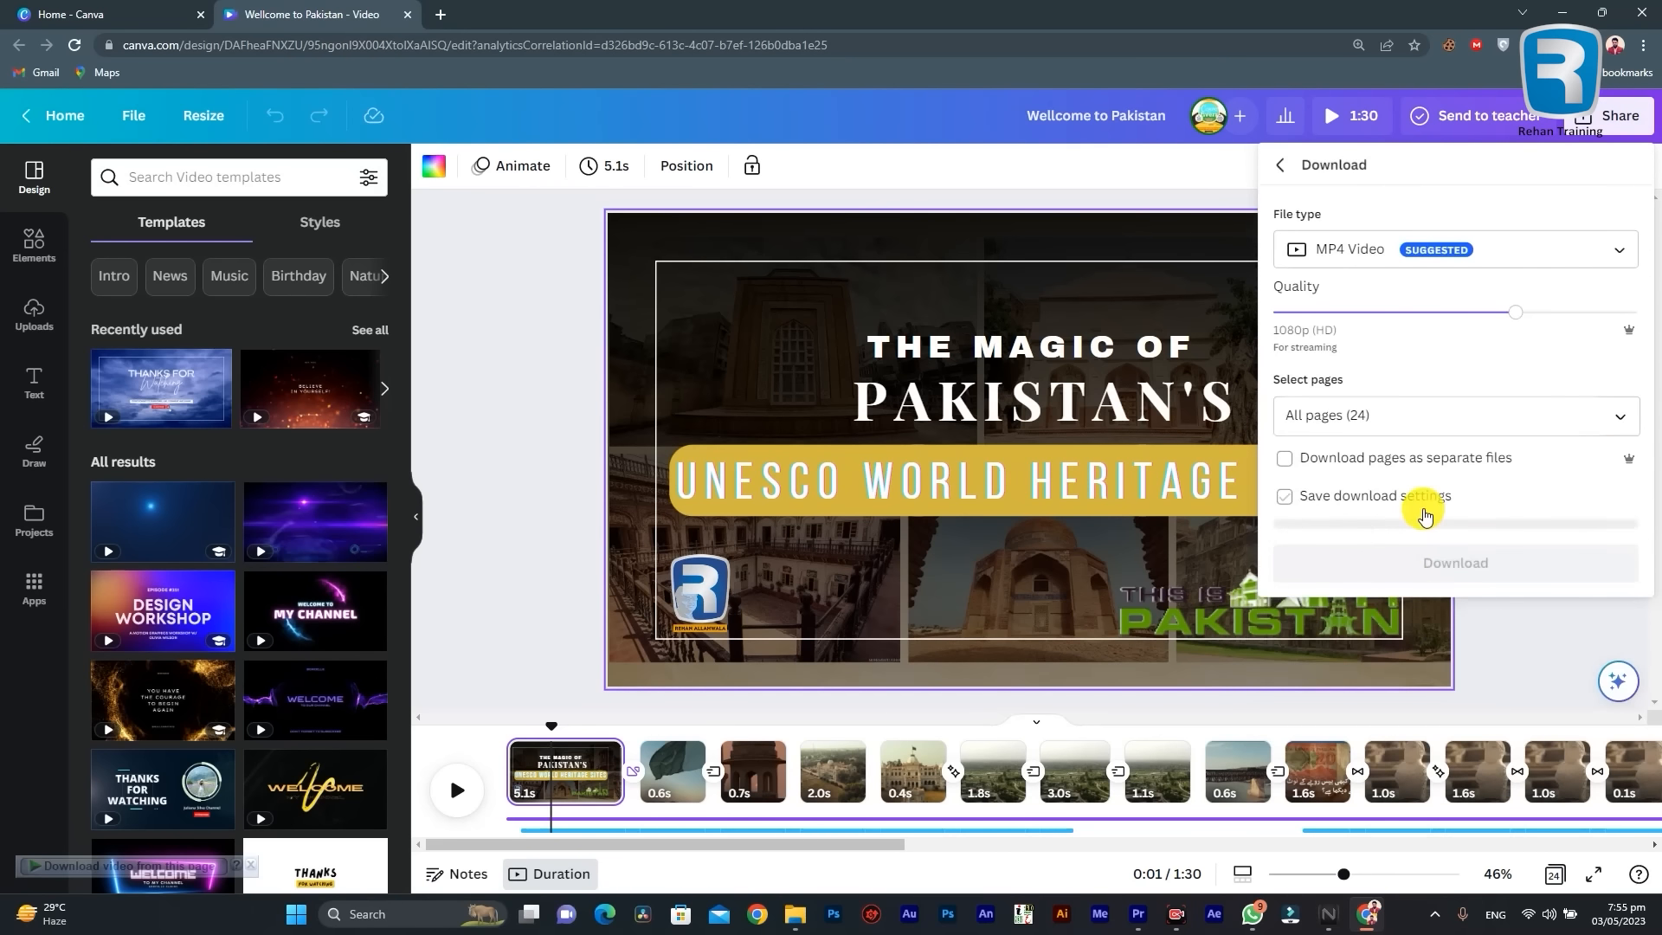
left_click(1392, 422)
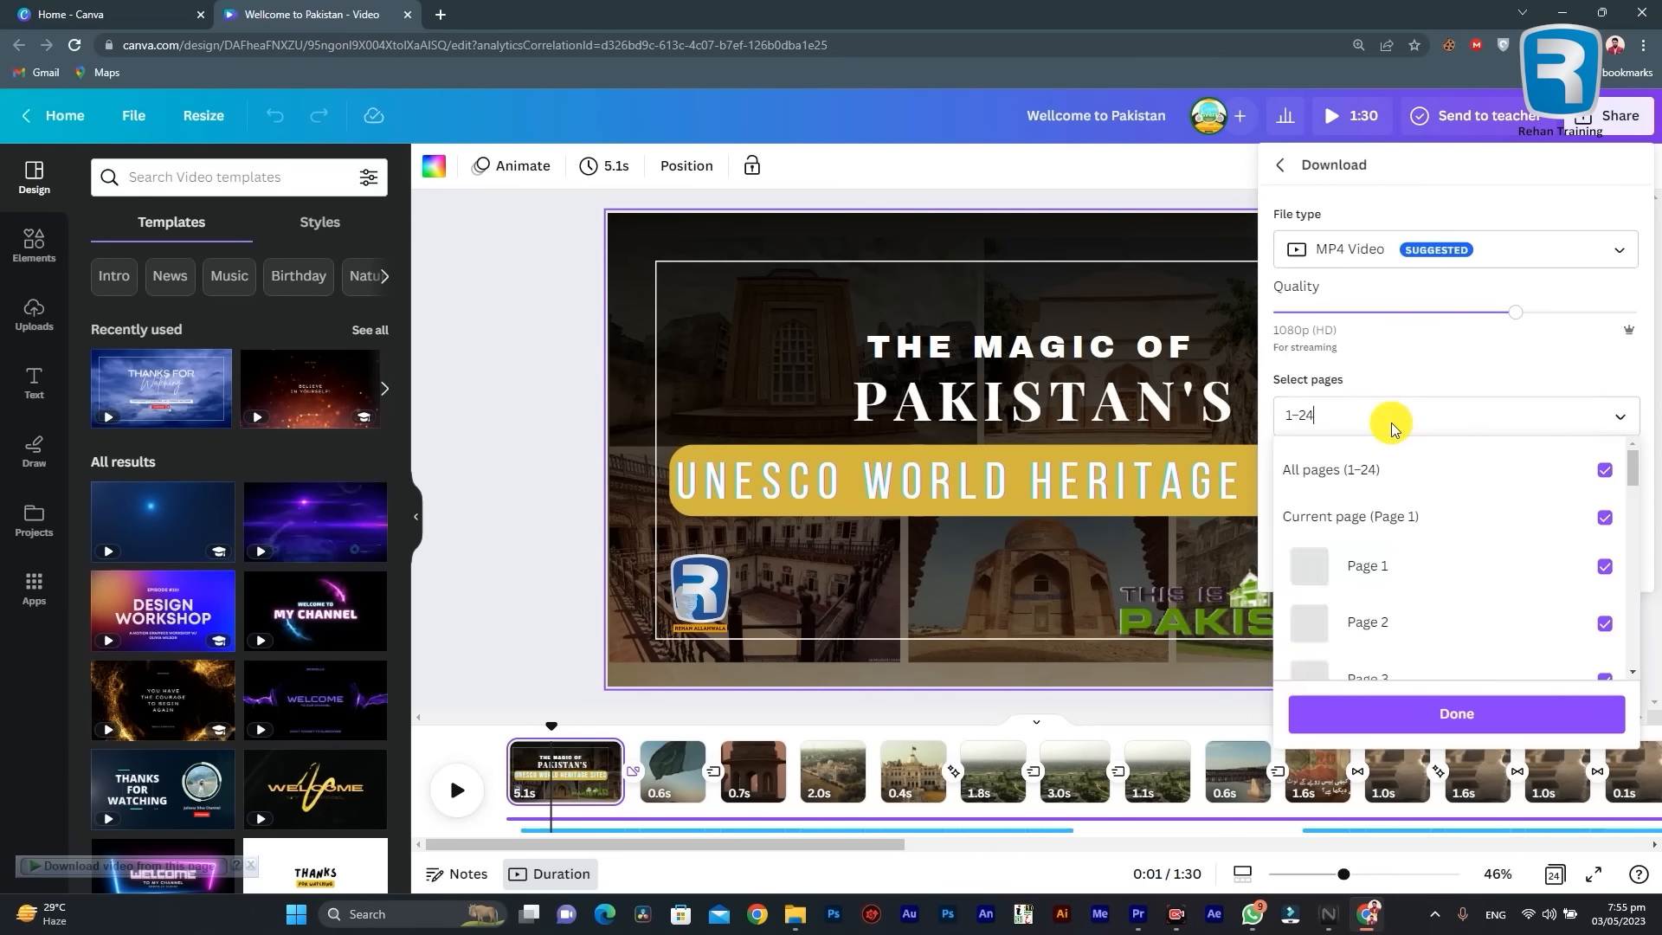
left_click(1391, 418)
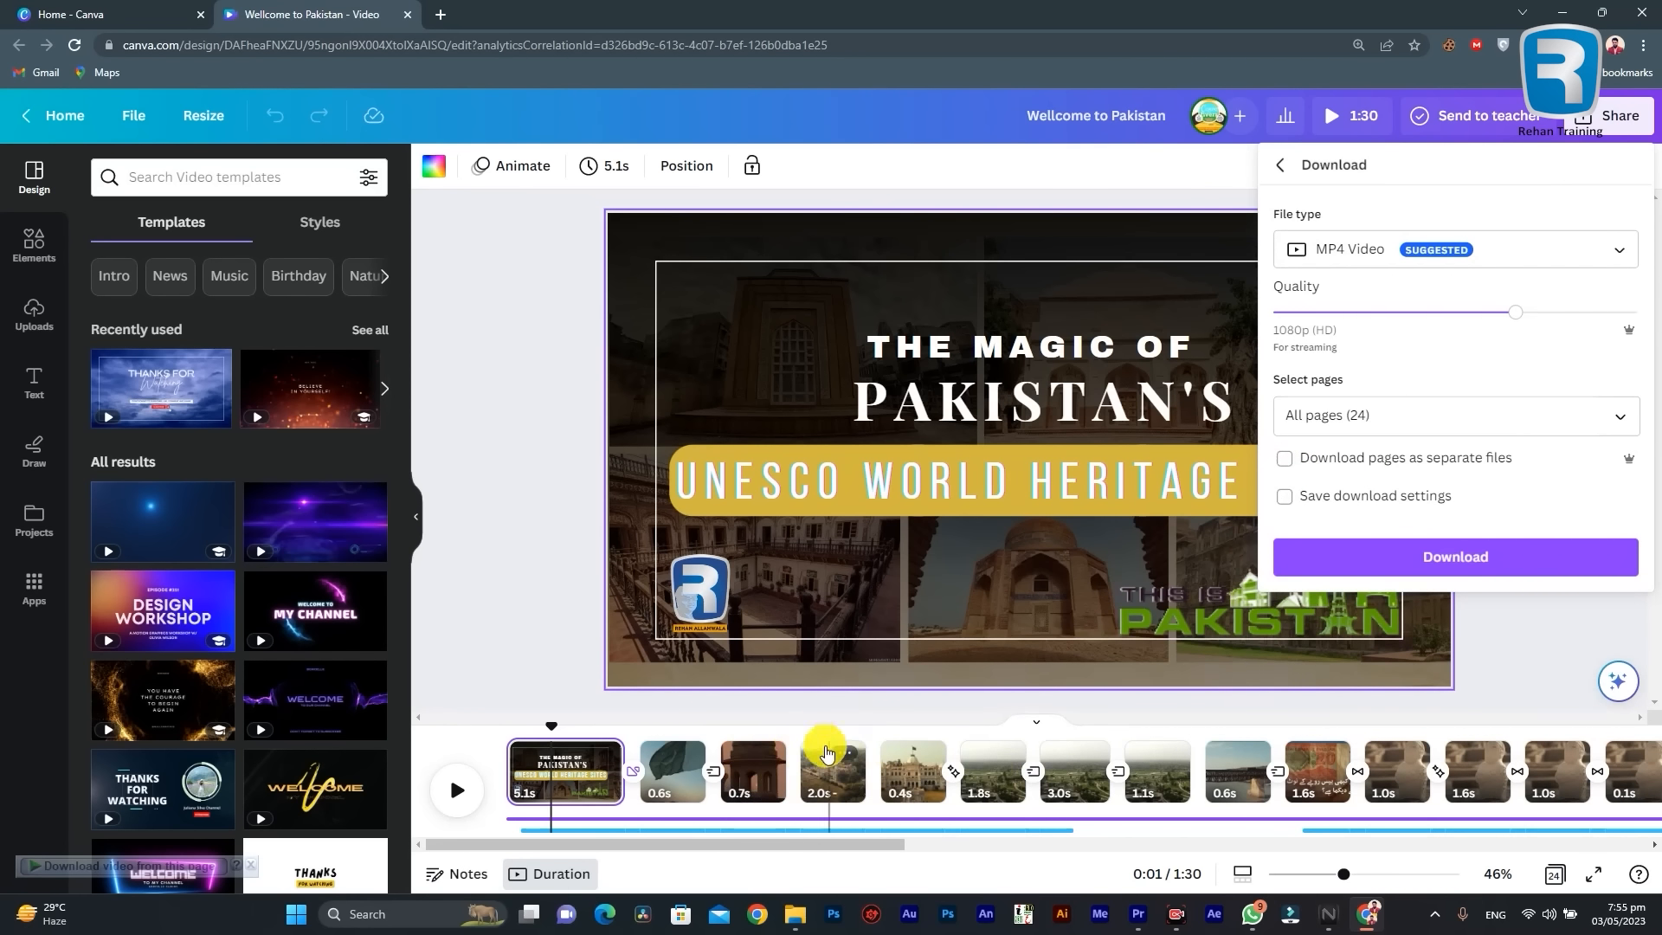
left_click(1285, 500)
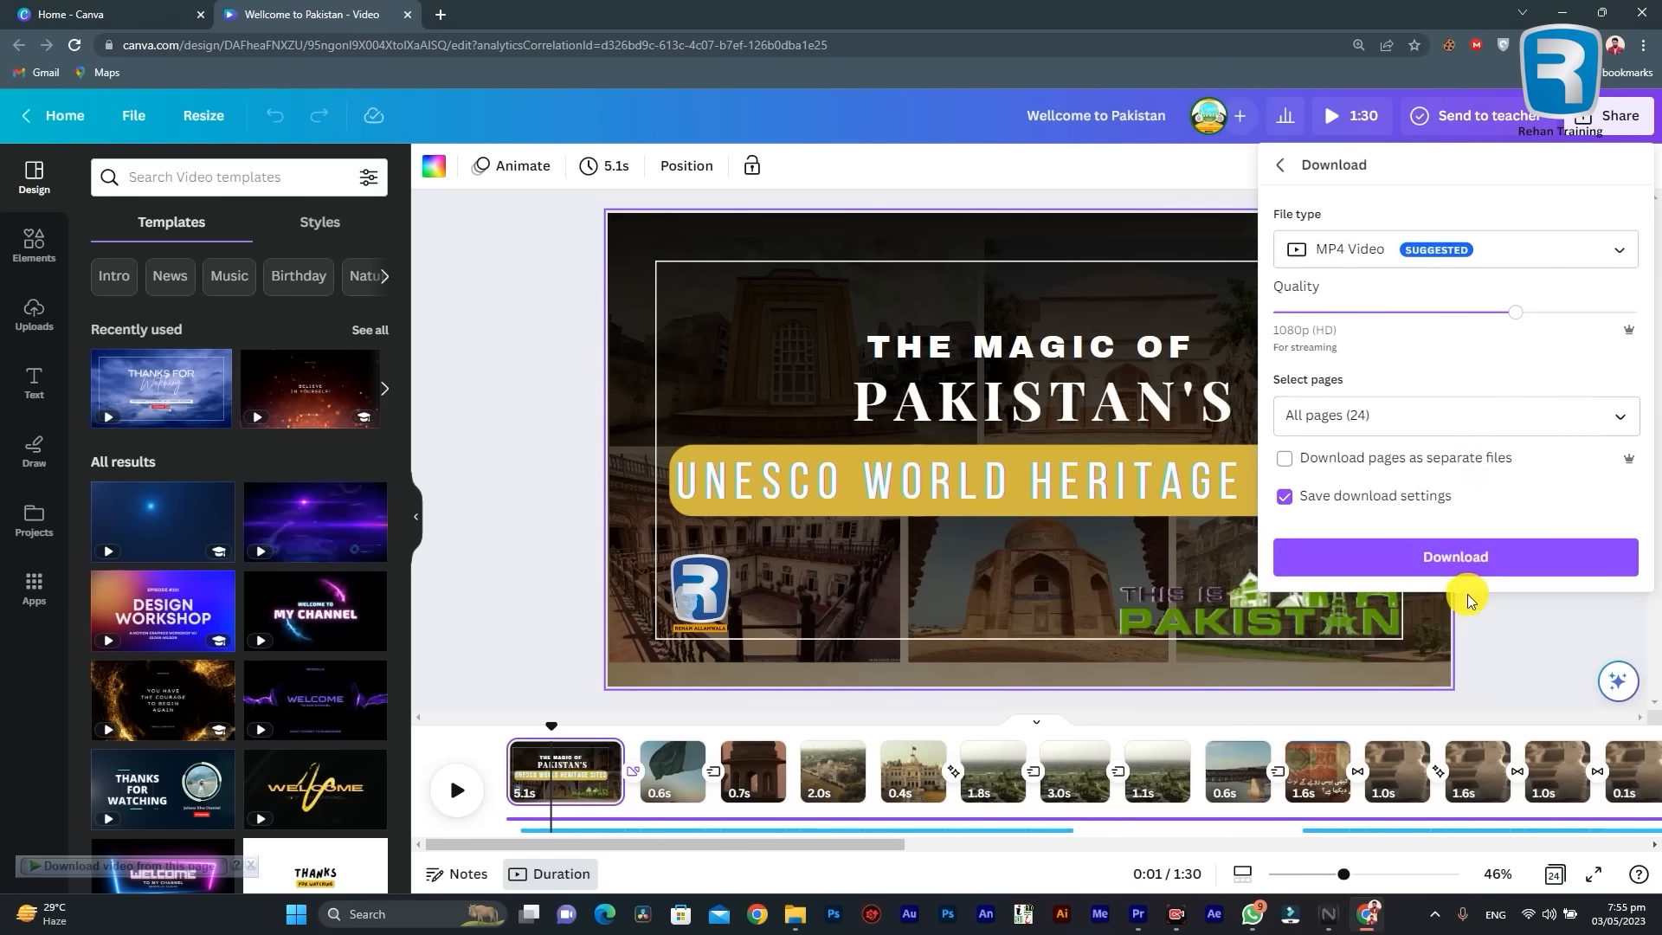
mouse_move(1524, 322)
left_mouse_down()
mouse_move(1615, 322)
mouse_move(1539, 323)
left_mouse_up()
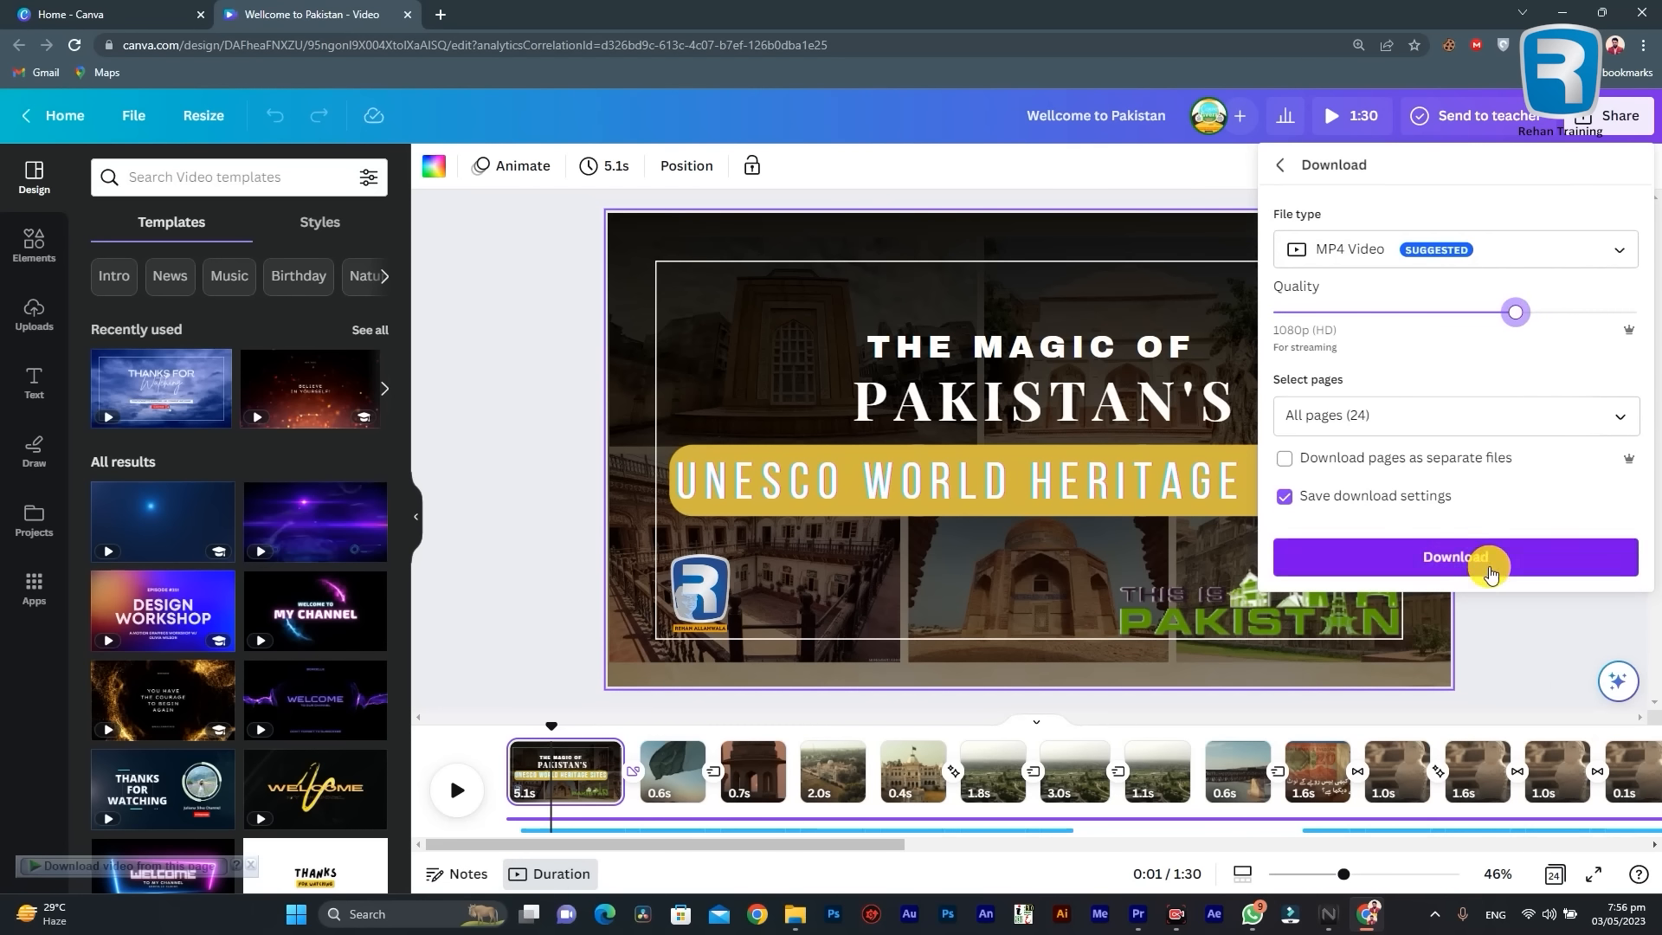
left_click(1432, 567)
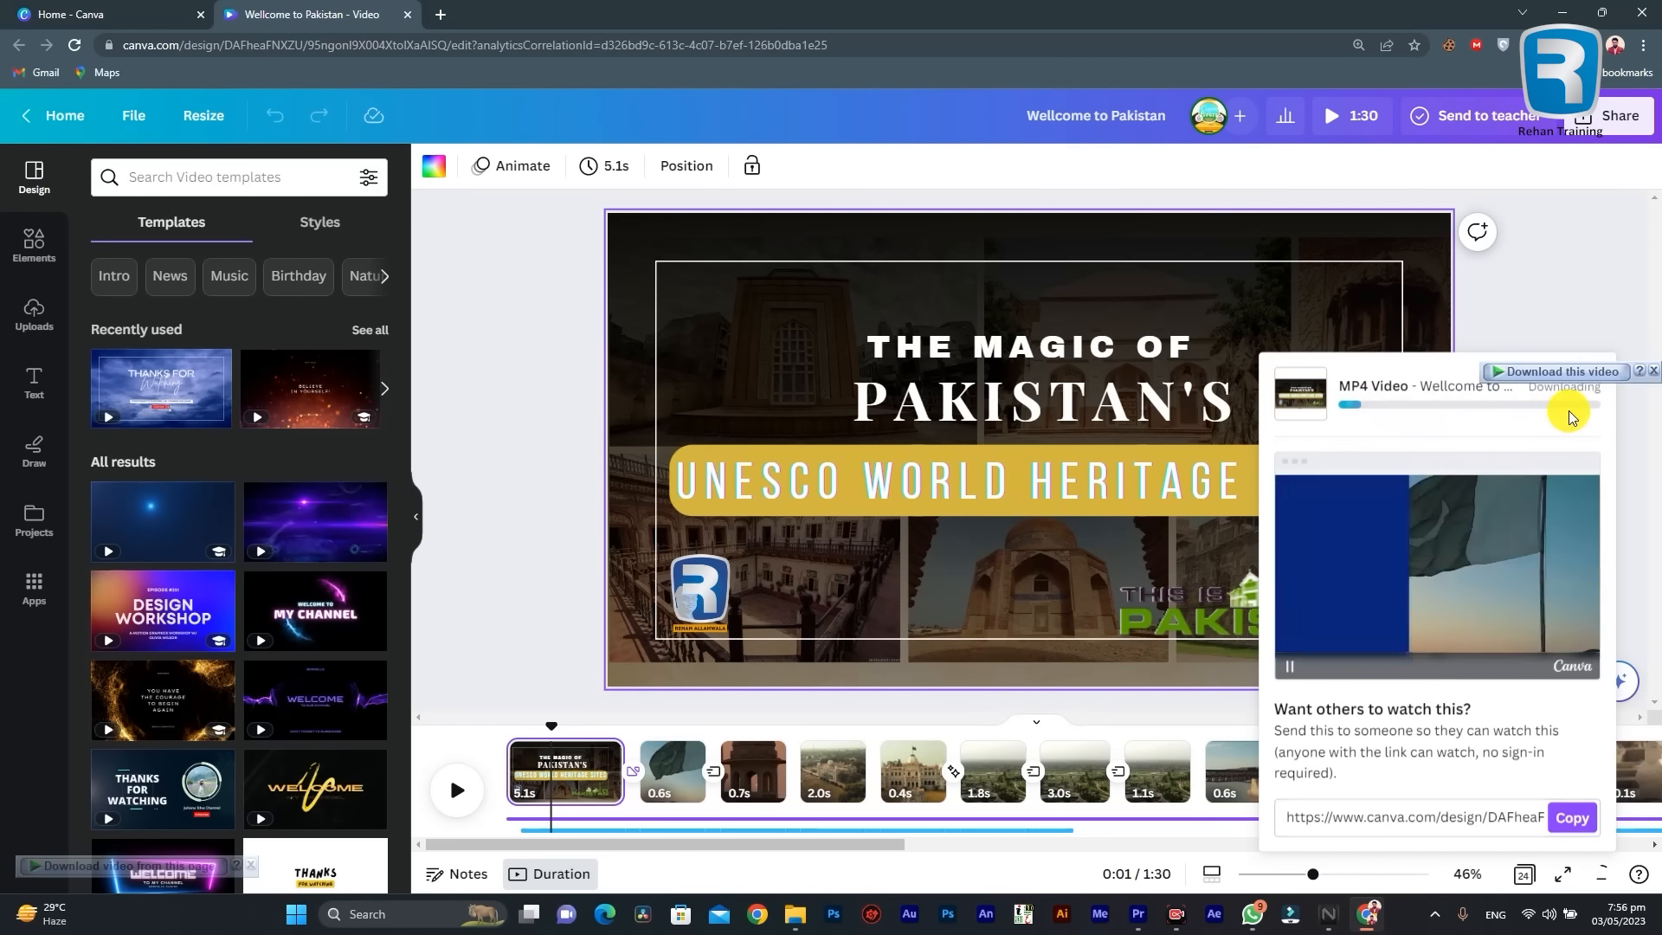
left_click(1655, 372)
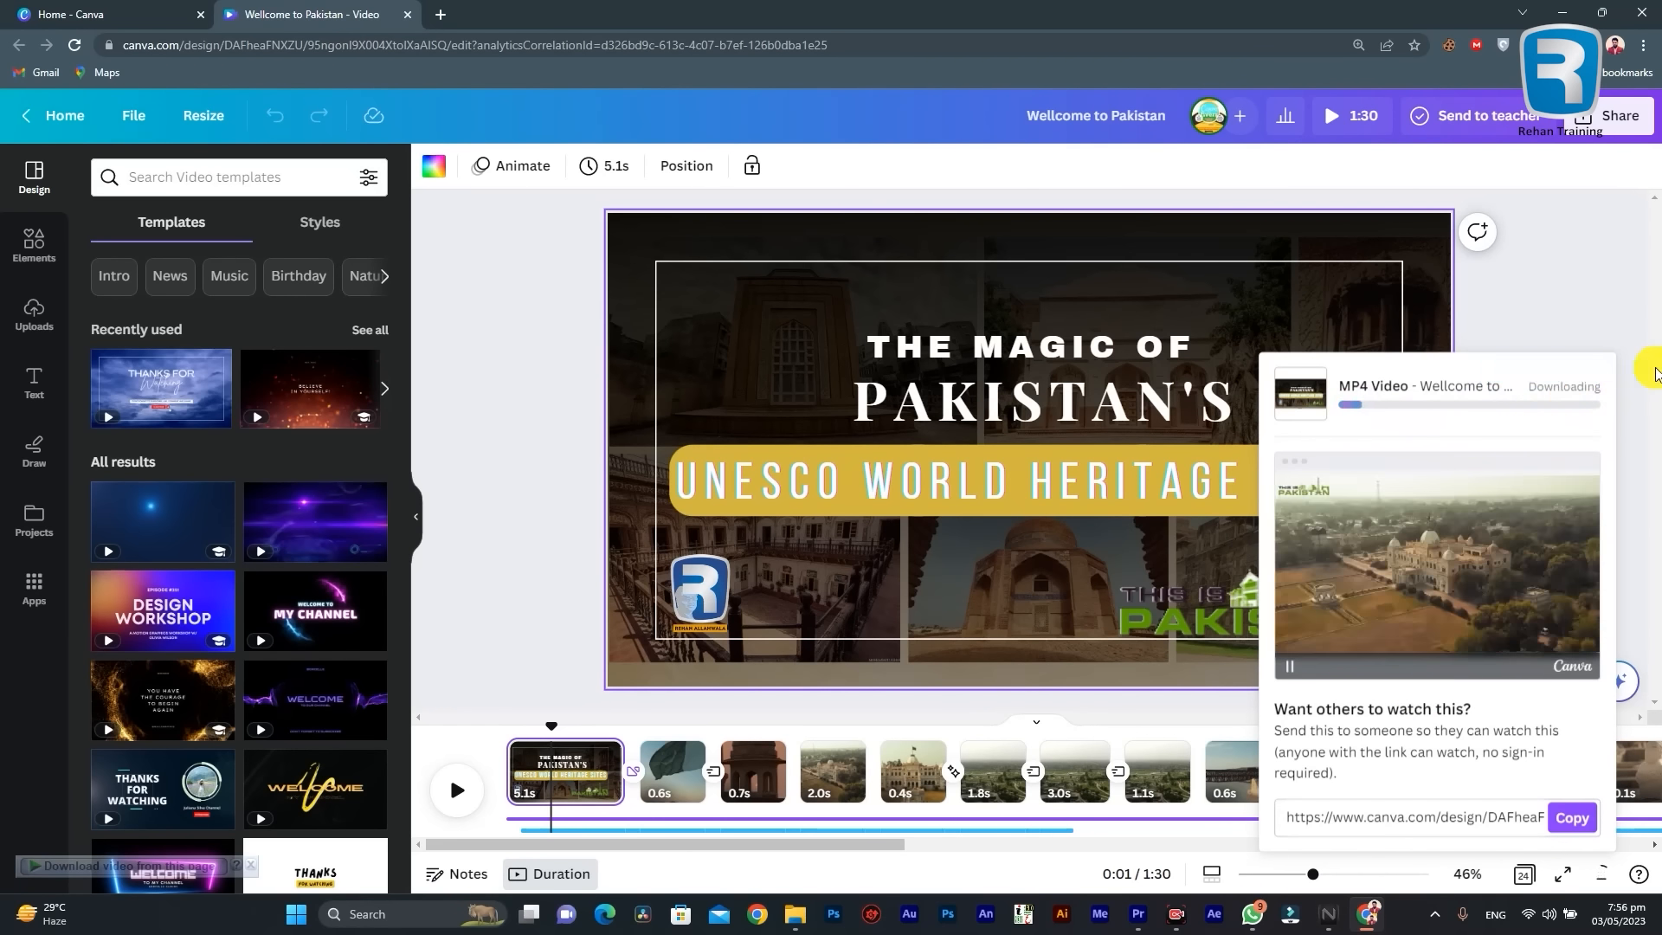